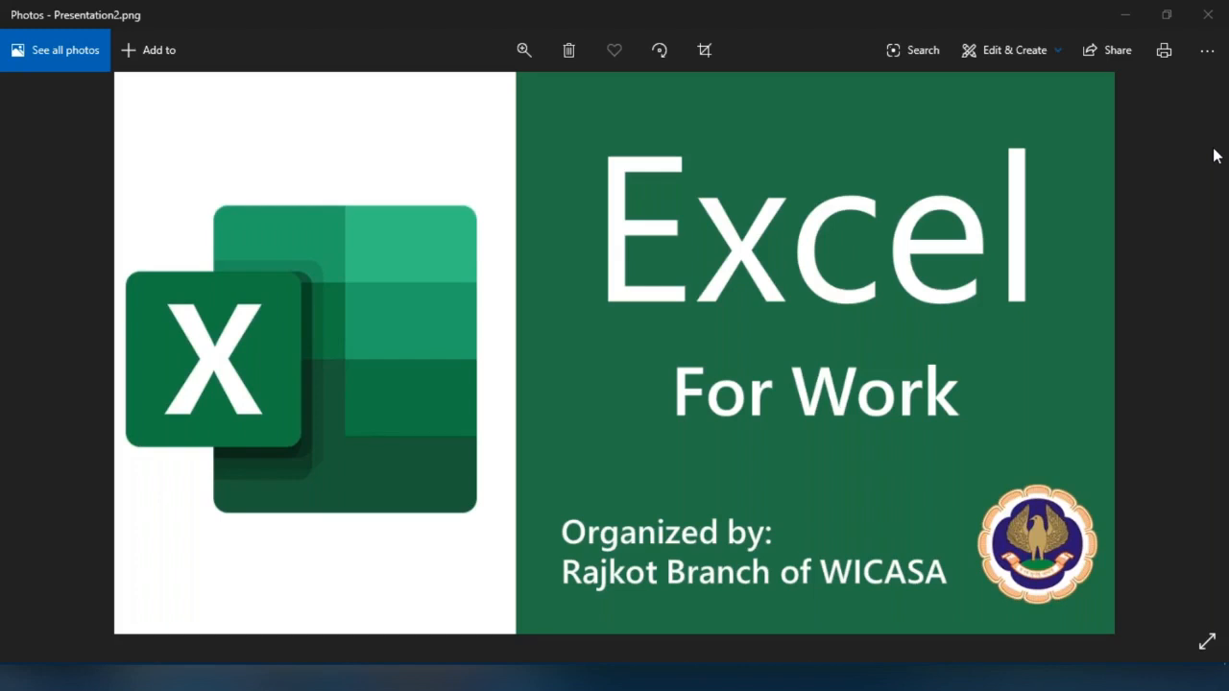
Switch to the Webinar WICASA.xlsx workbook in Excel and select cell B2 on the Excel For Work sheet
key("alt+Tab")
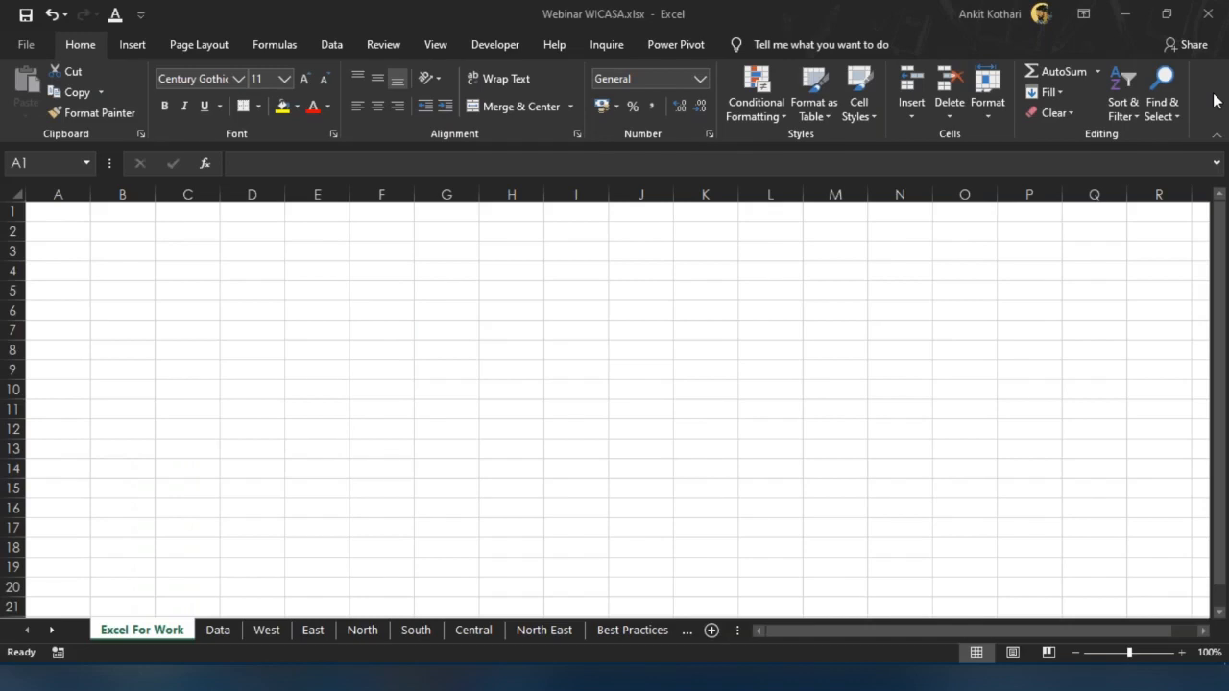
left_click(122, 231)
scroll(122, 232, "up", 7)
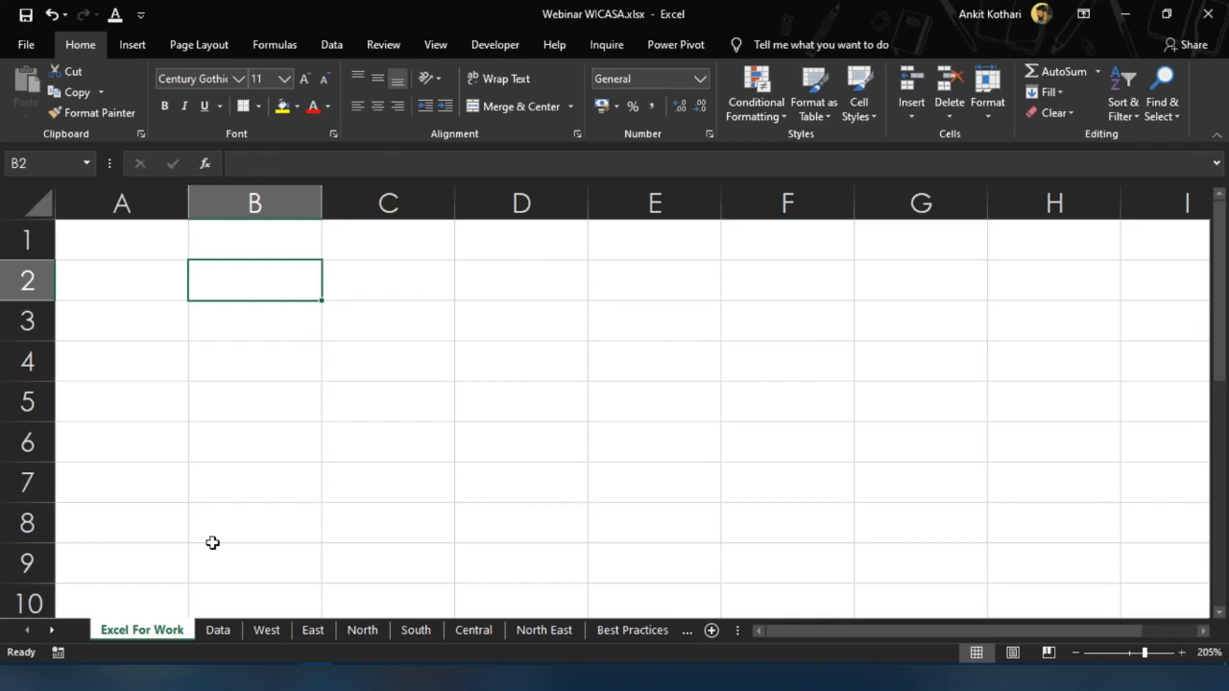
Look over the East sheet's state data and widen the sheet tab area to fit all the sheet names
left_click(219, 631)
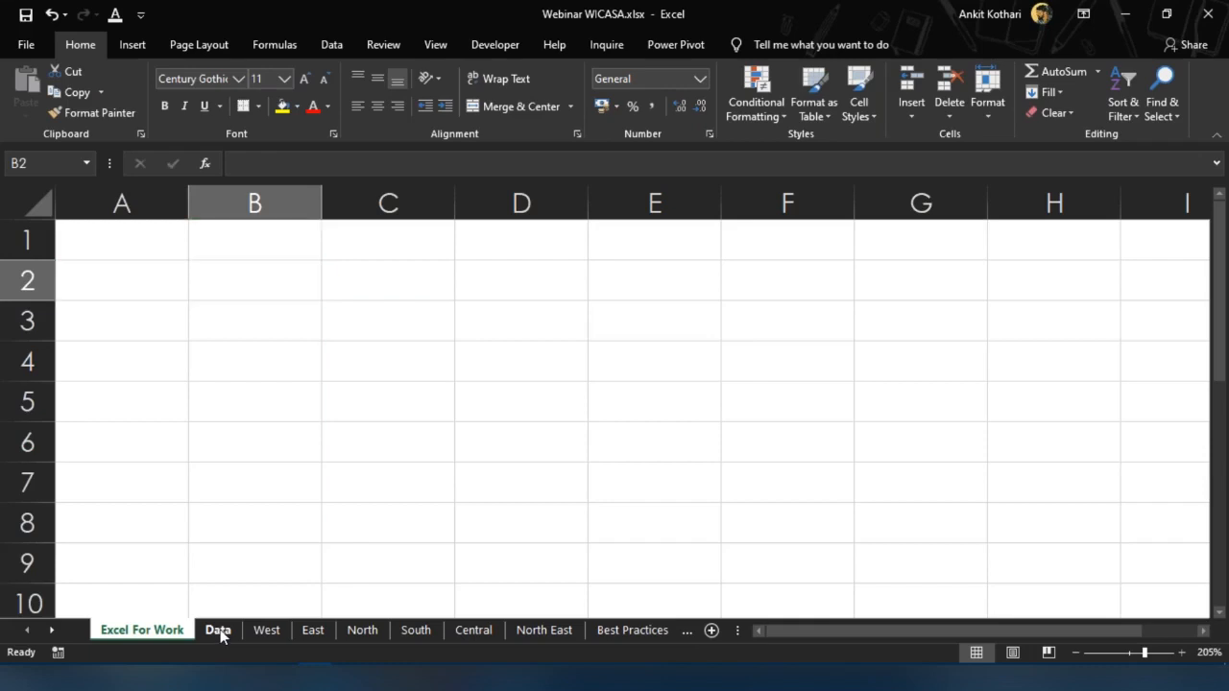
left_click(156, 631)
left_click(314, 630)
scroll(615, 404, "up", 4)
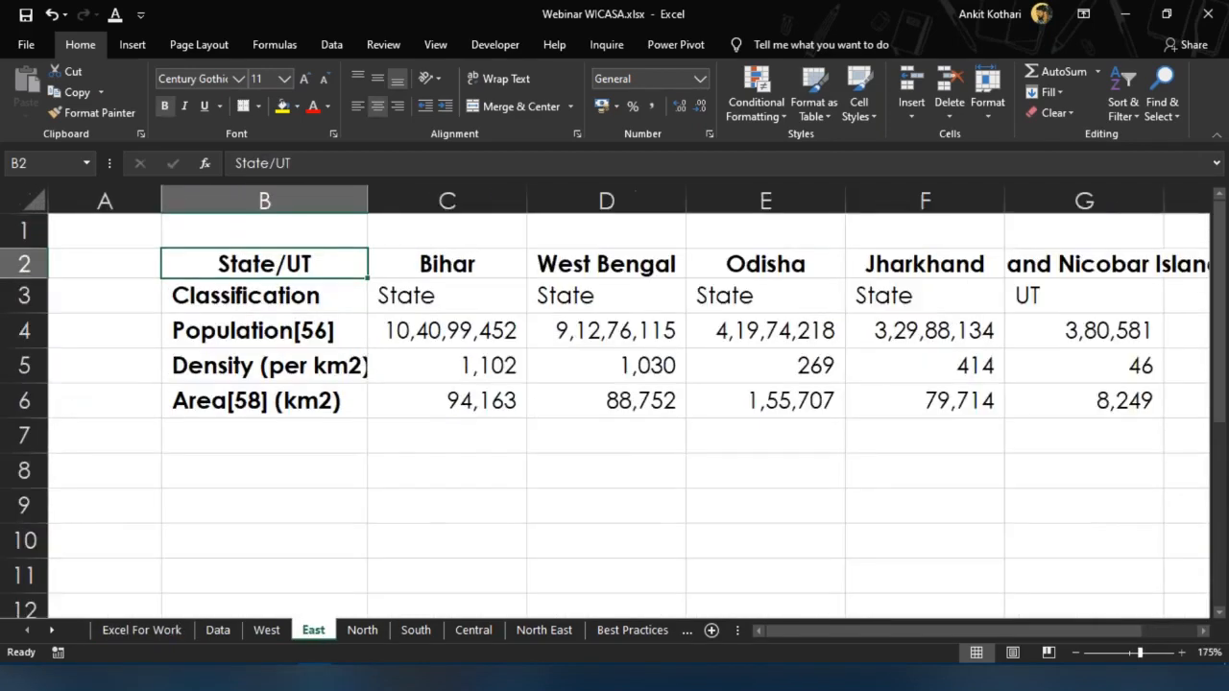
scroll(777, 433, "right", 4)
scroll(777, 433, "left", 4)
left_click_drag(737, 631, 842, 634)
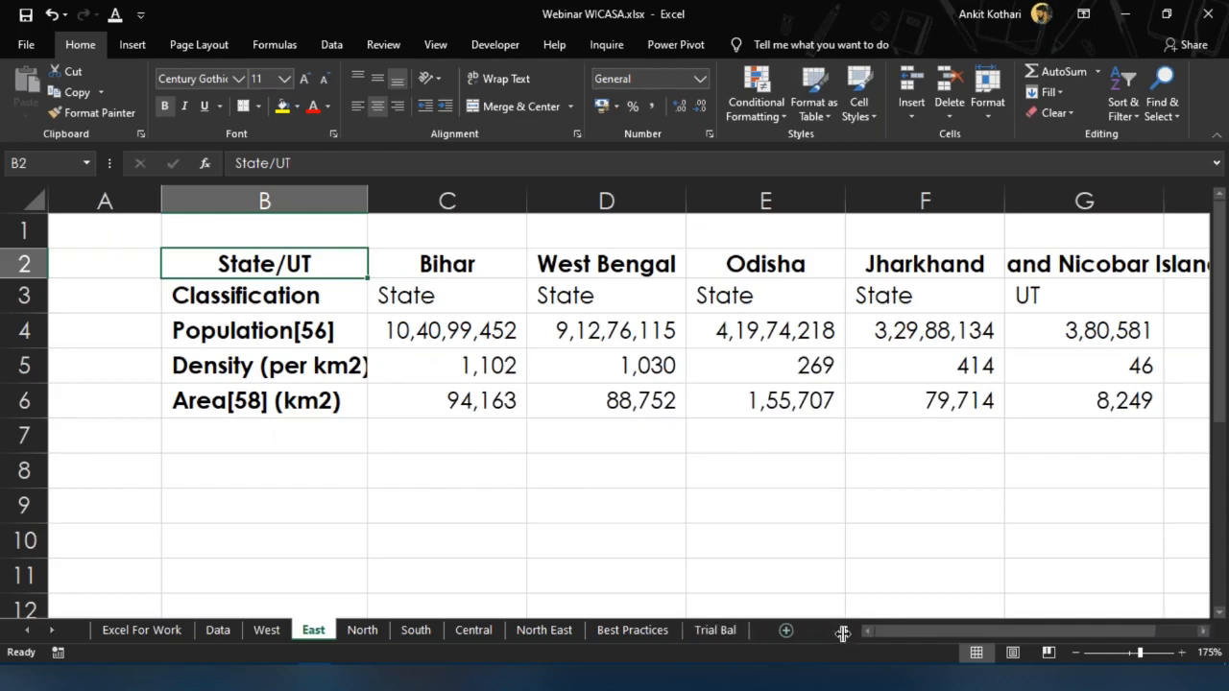
Group the sheets from West through North East and set their tab color to yellow
left_click(267, 631)
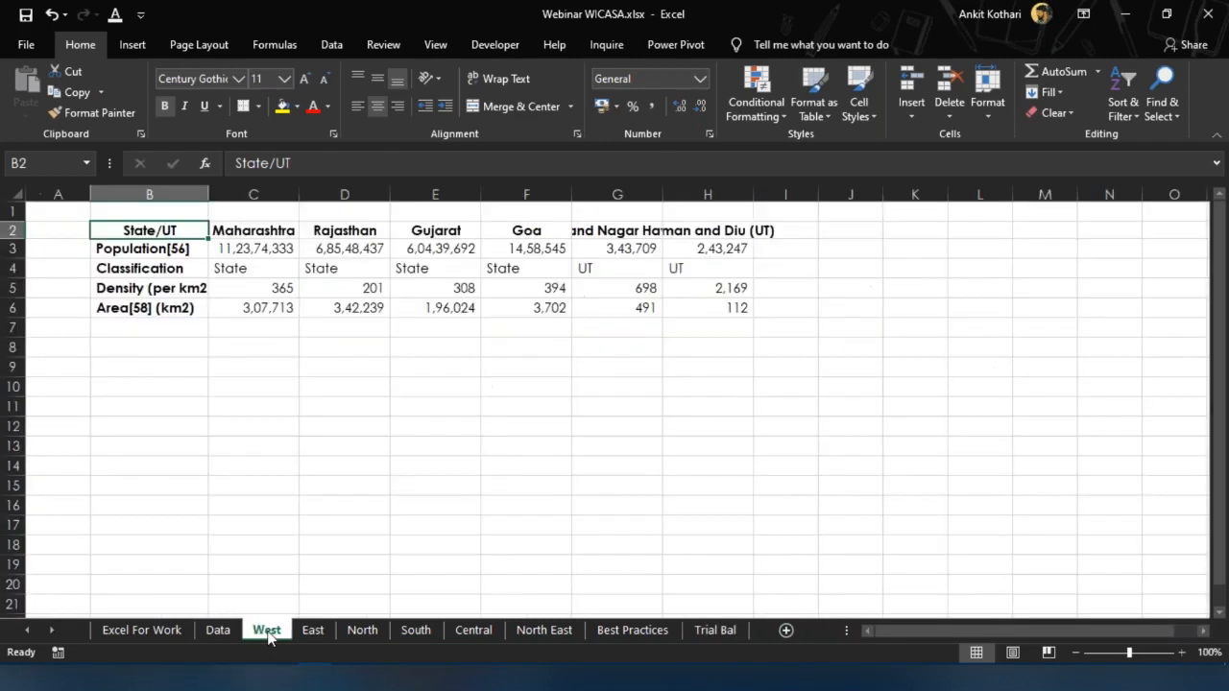
left_click(552, 633, "shift")
right_click(552, 637)
mouse_move(605, 531)
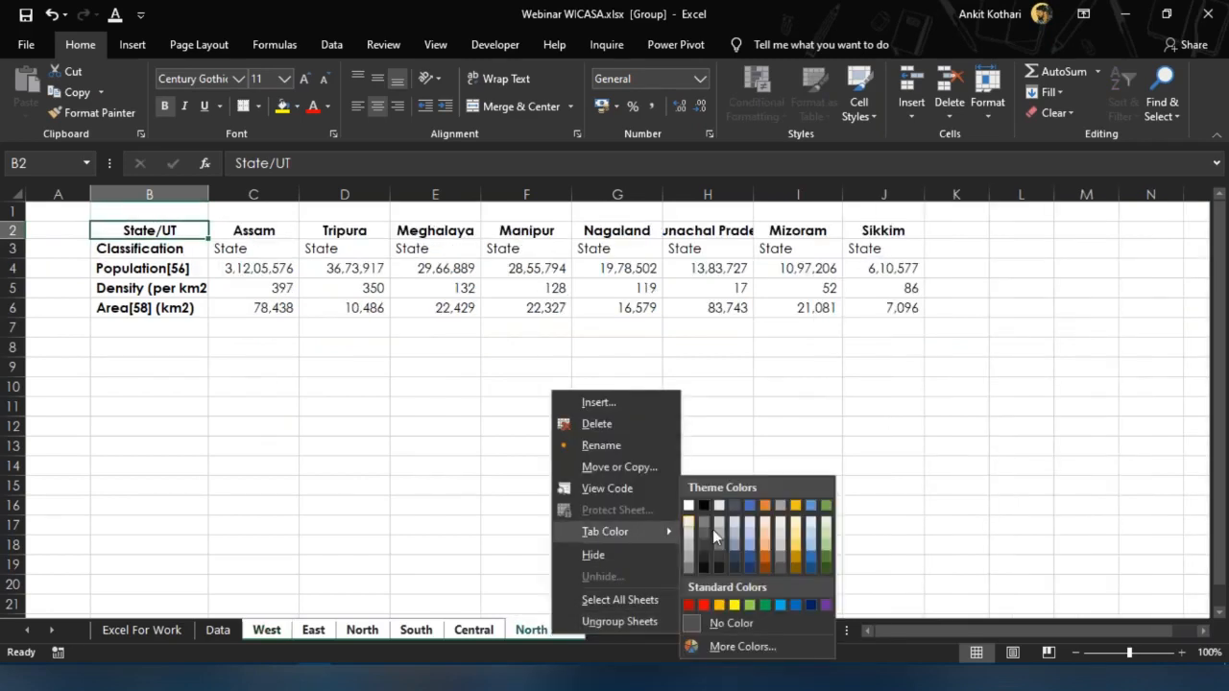
left_click(735, 607)
left_click(412, 444)
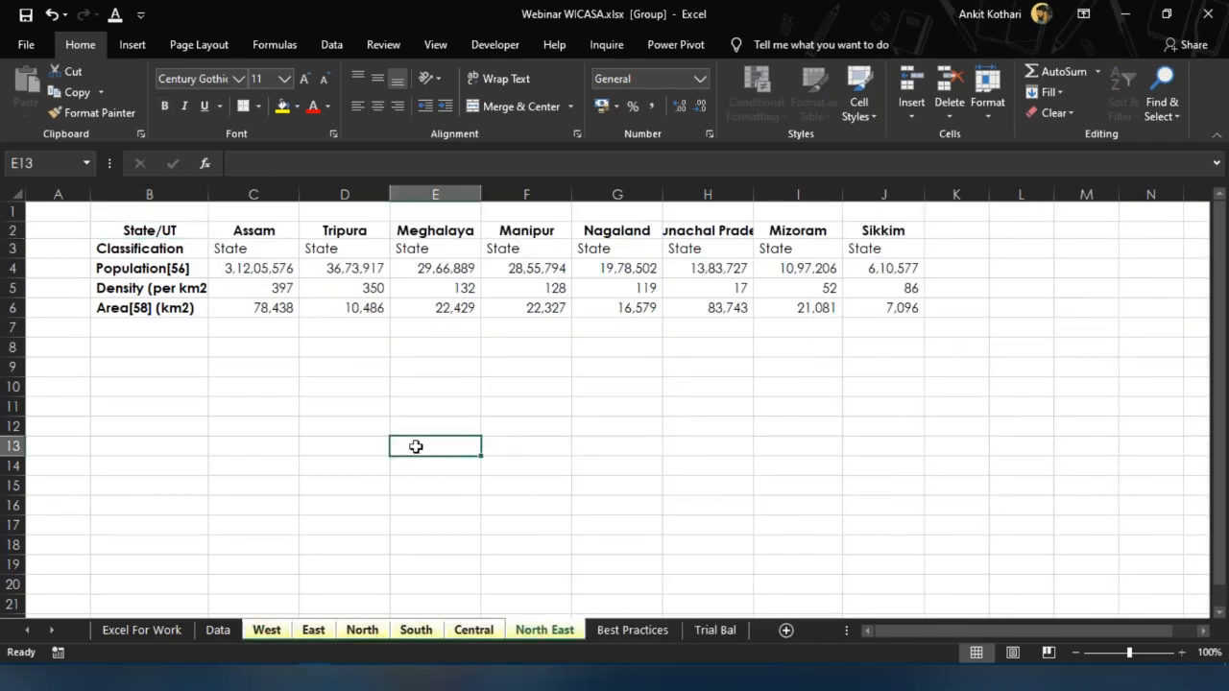
Ungroup the regional sheets and select cell B11 on the East sheet
left_click(314, 629)
right_click(316, 630)
left_click(374, 610)
left_click(273, 576)
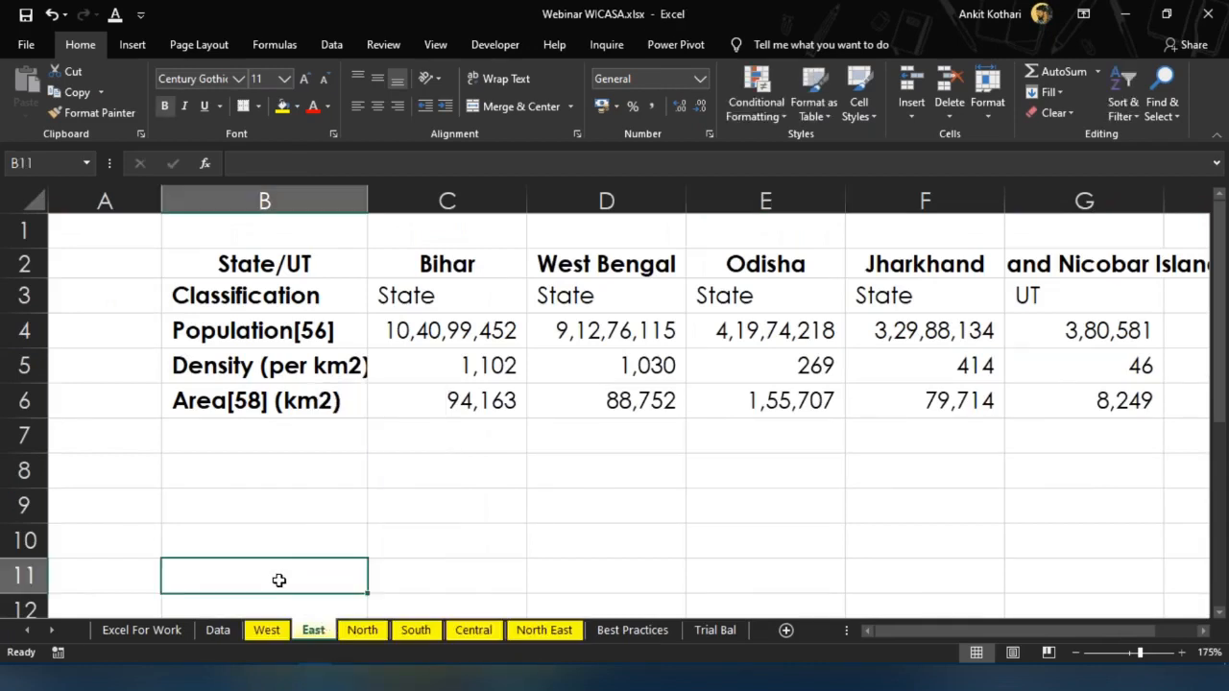
On the West sheet, highlight the row labels below State/UT and the row of state headings starting at Maharashtra
left_click(267, 631)
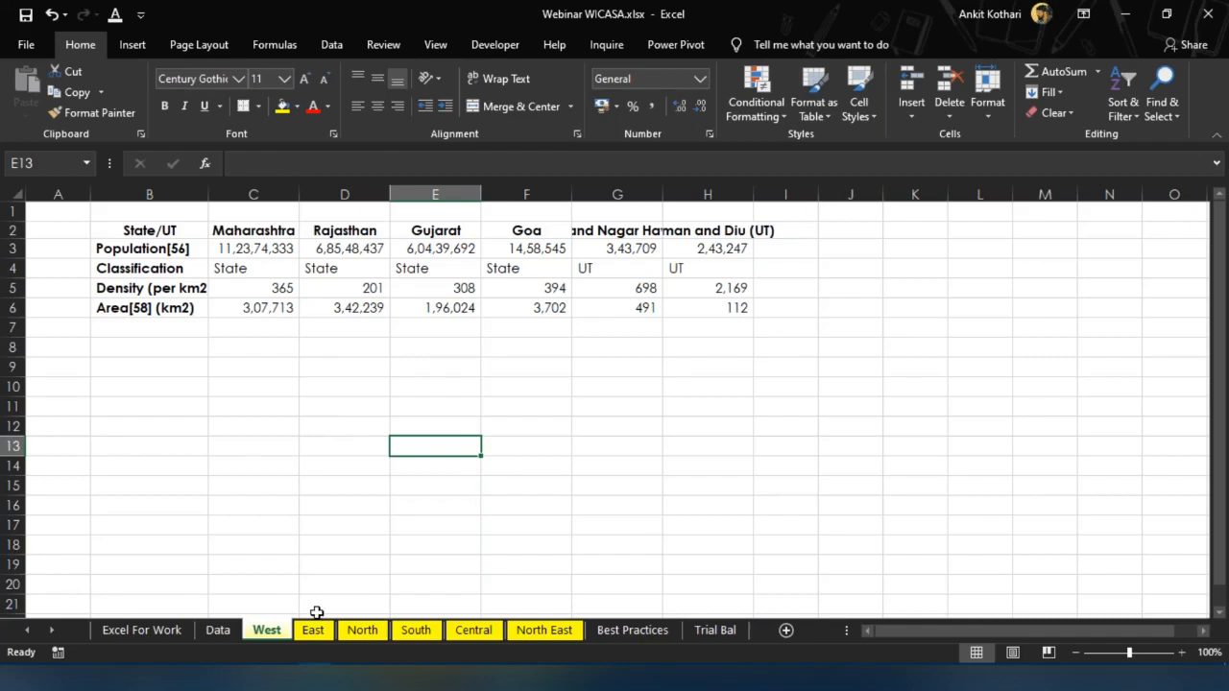
scroll(261, 452, "up", 5, "ctrl")
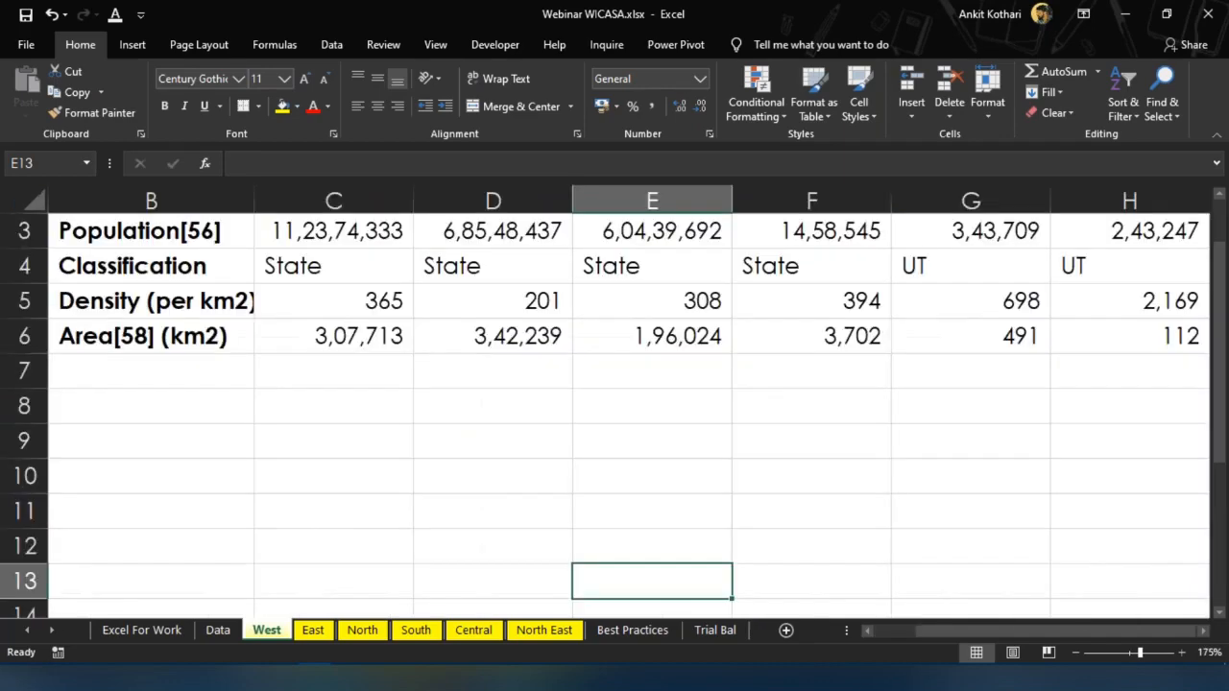
scroll(273, 235, "down", 2, "ctrl")
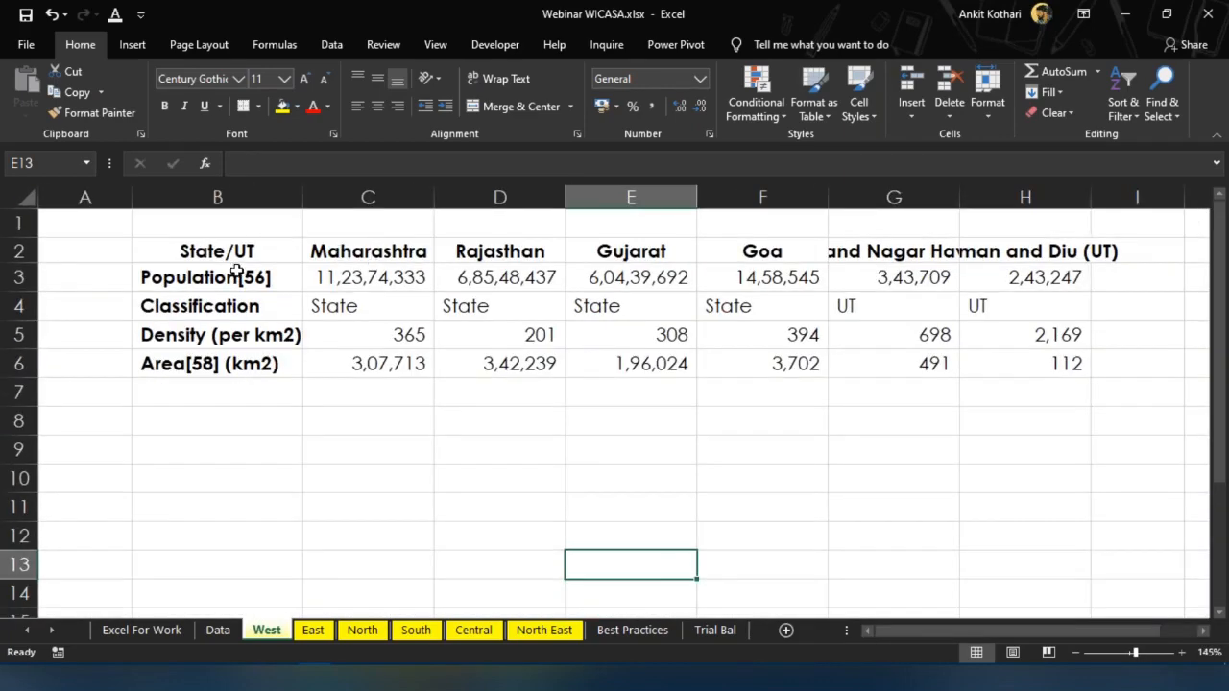
left_click(228, 255)
key("ctrl+shift+Down")
key("ctrl+shift+Down")
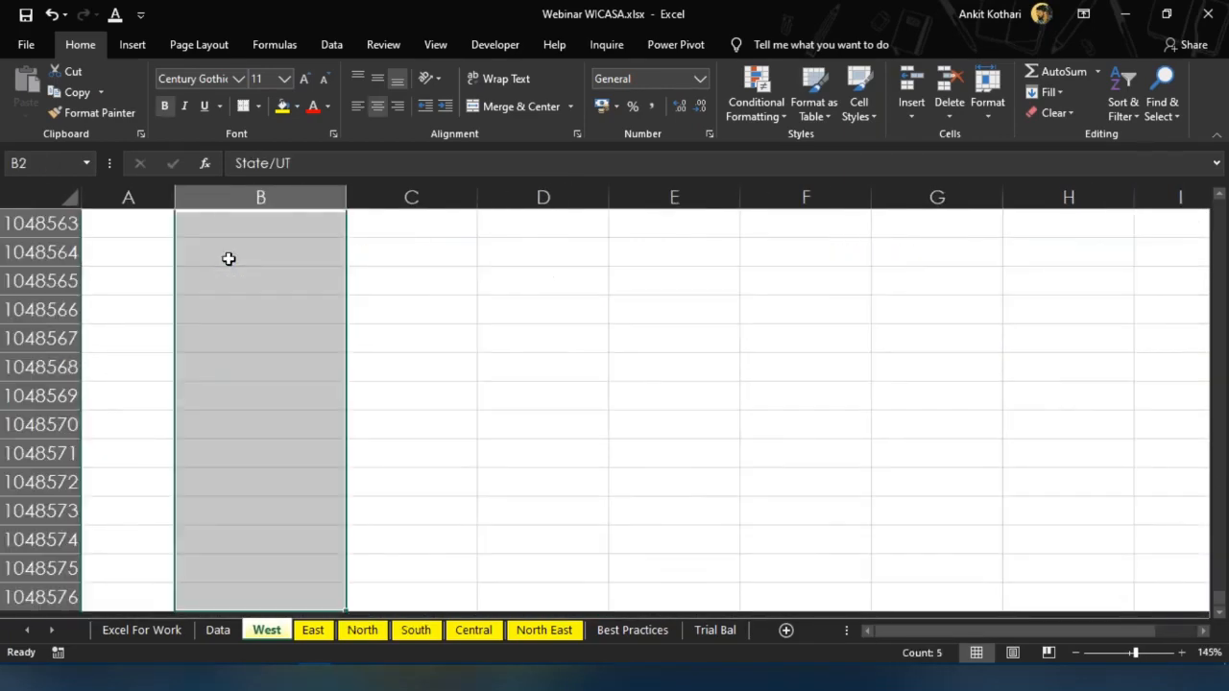
key("ctrl+shift+Up")
key("ctrl+shift+Up")
key("Right")
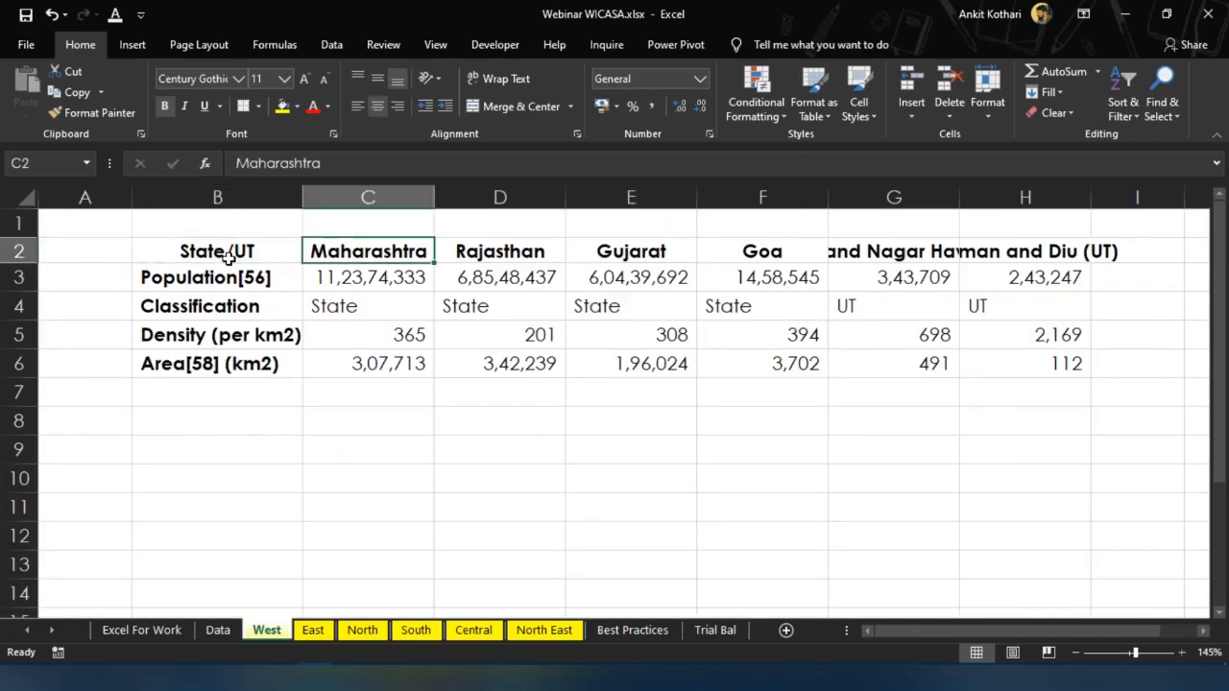
key("ctrl+shift+Right")
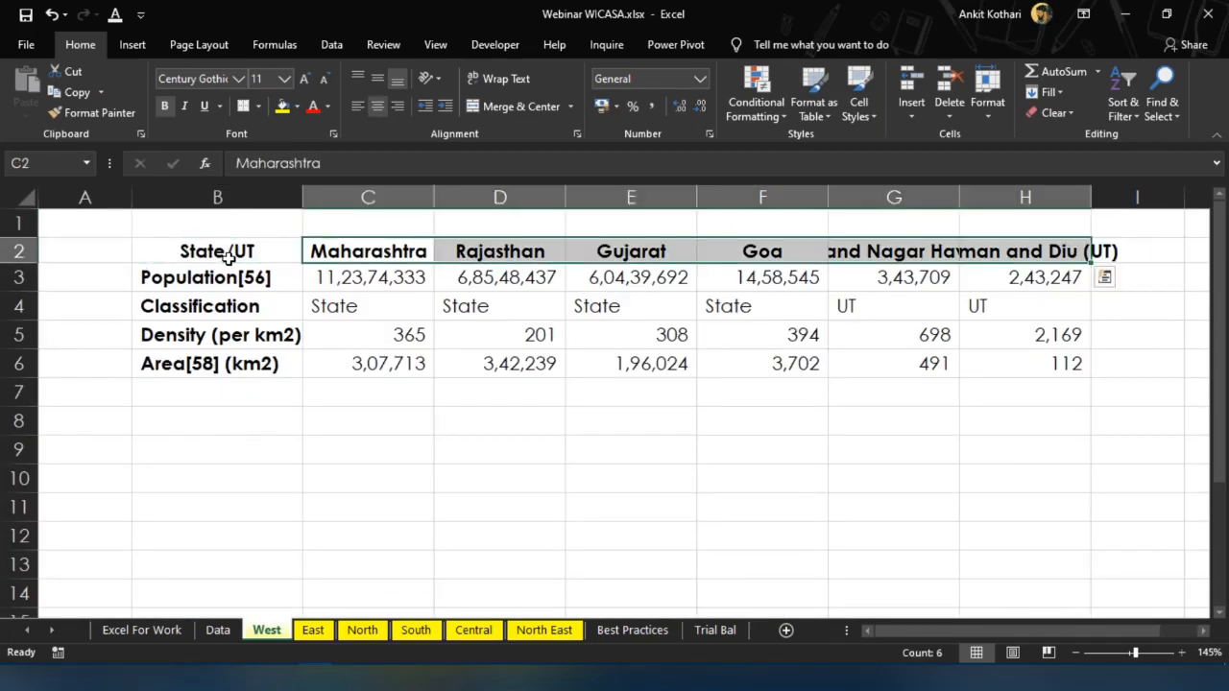
Go through the West sheet's state and UT headings from Maharashtra to Daman and Diu
key("Down")
key("Left")
key("Up")
key("Right")
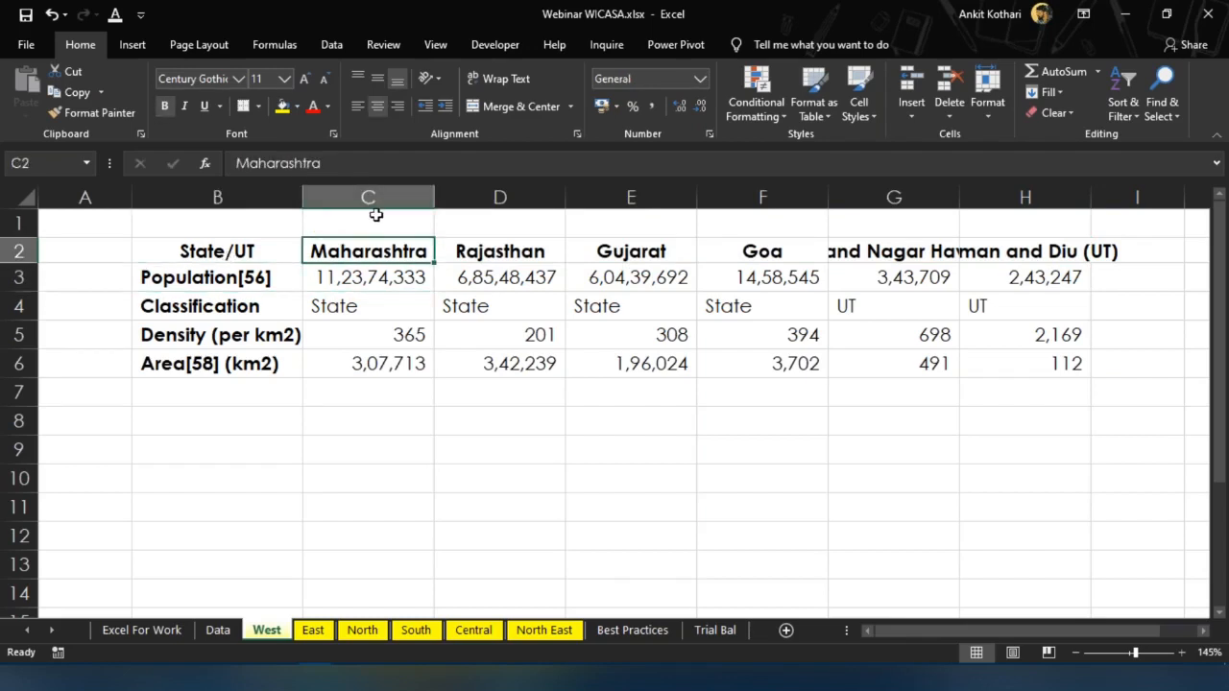
key("shift+Right")
key("shift+Right")
key("shift+Right")
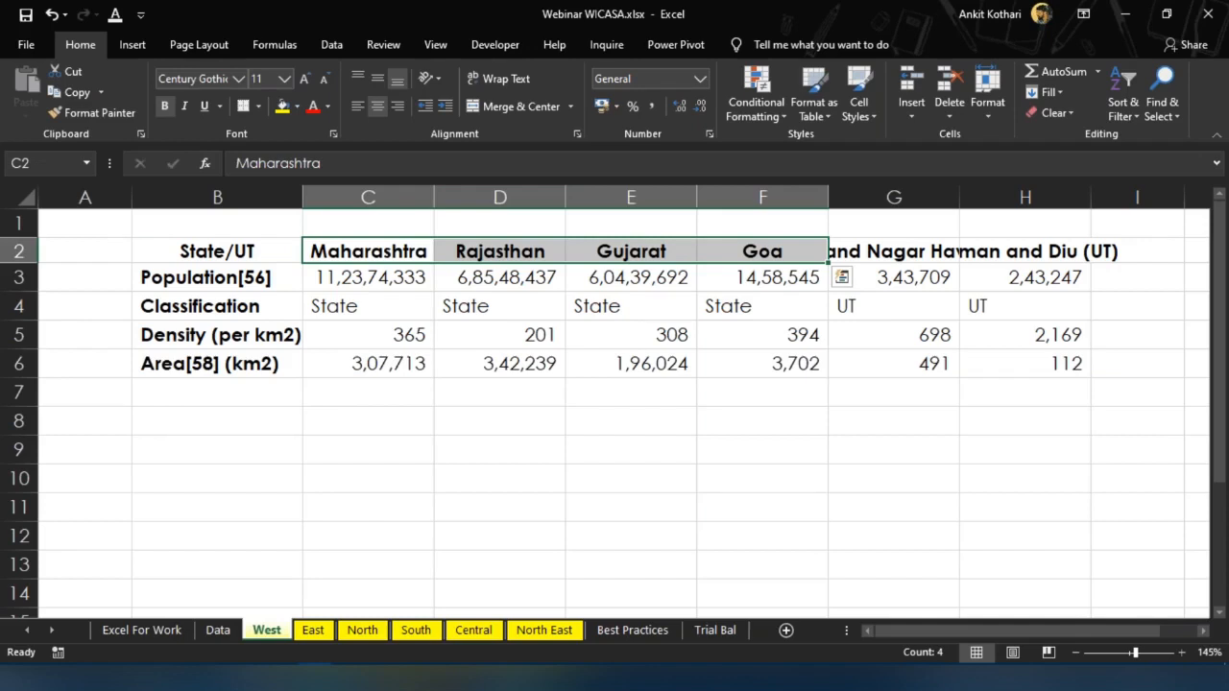
key("Right")
key("Right")
key("Right")
key("Right")
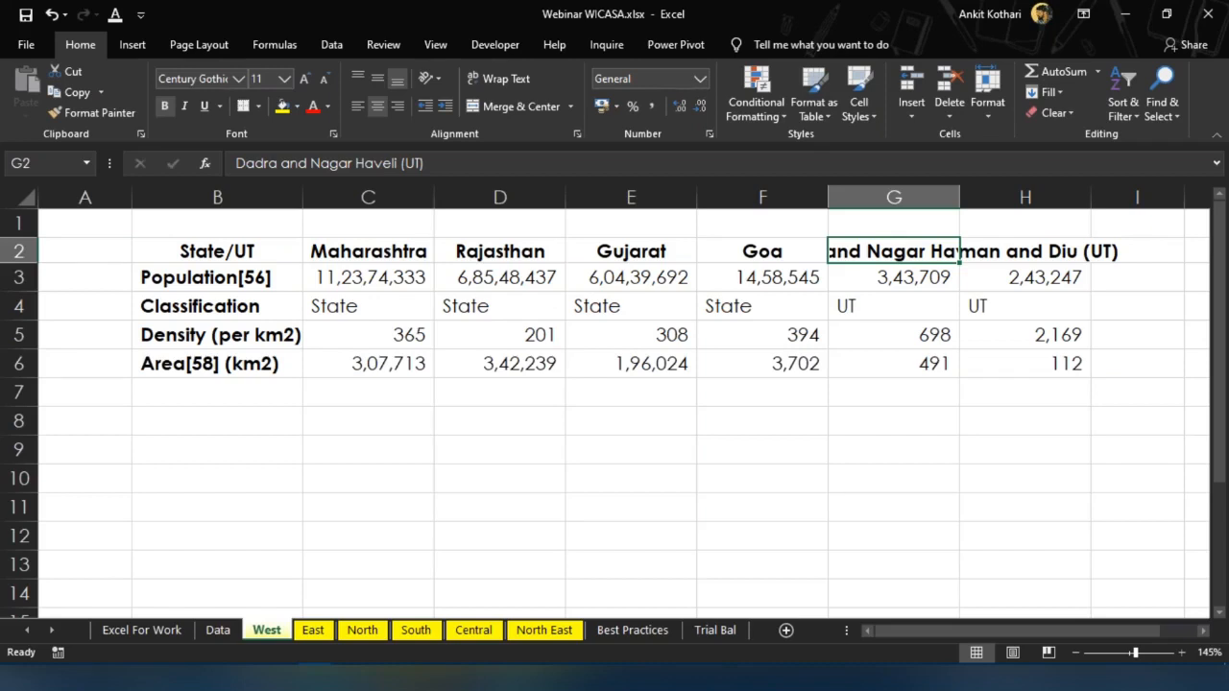
key("Right")
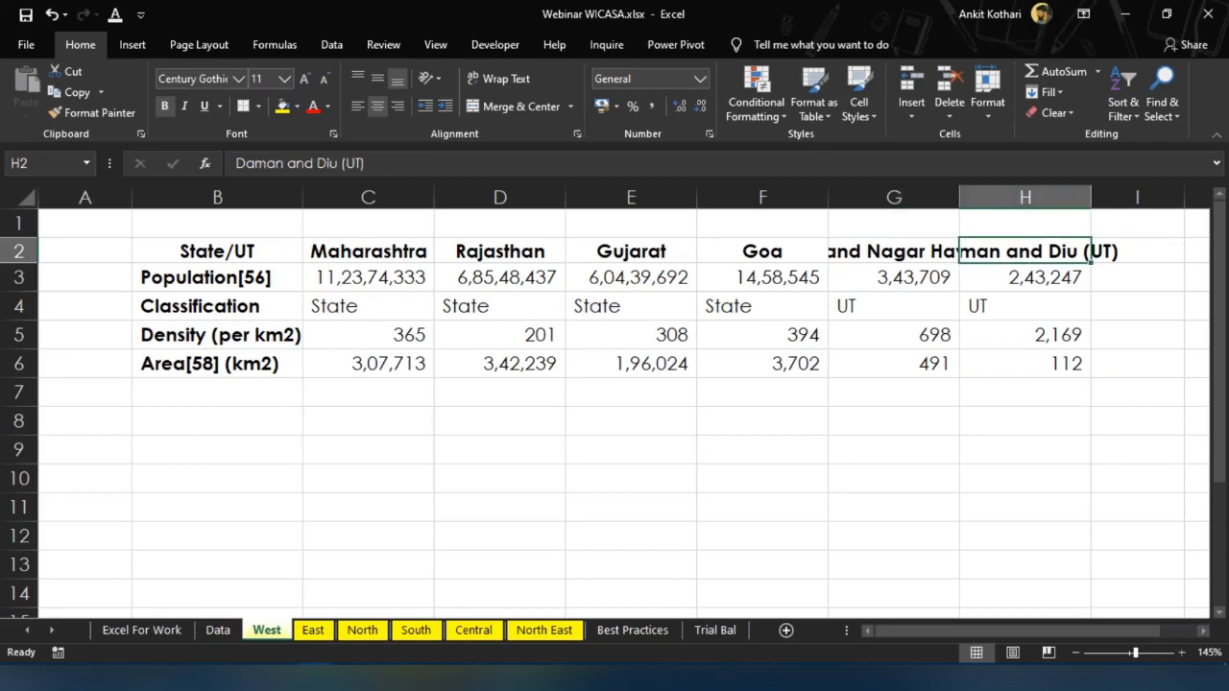
Examine the Population and Classification rows of the West table
key("Down")
key("Left")
key("Left")
key("Left")
key("Left")
key("Left")
key("Left")
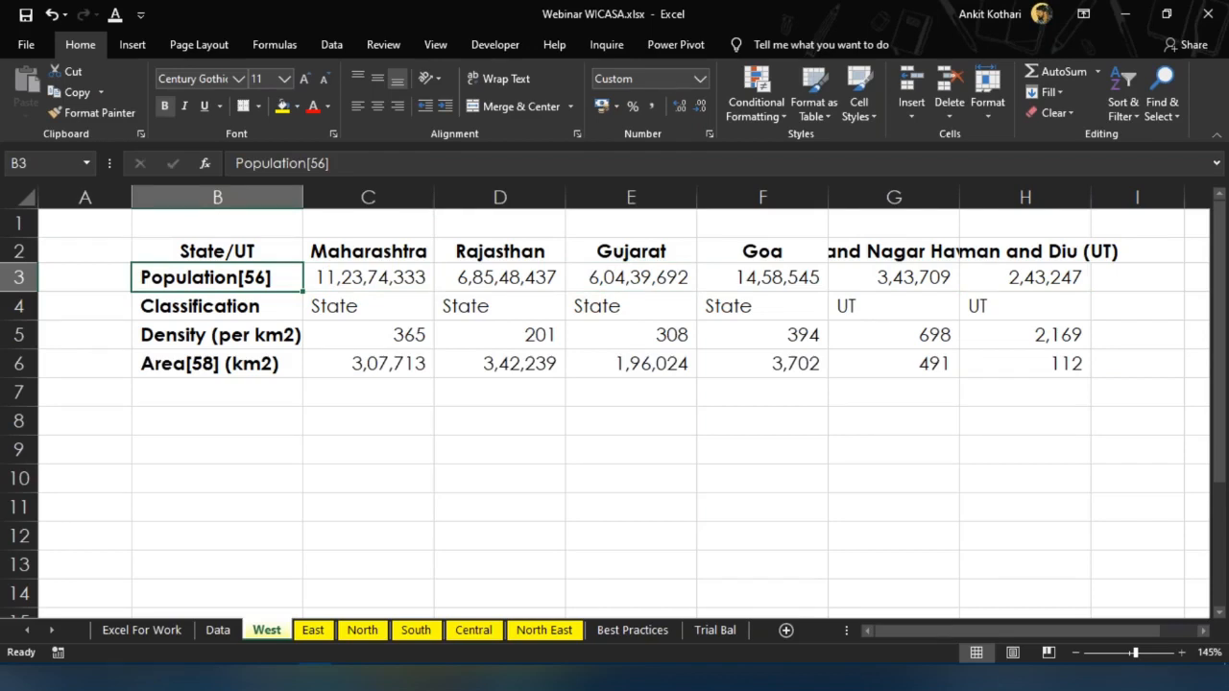
key("Down")
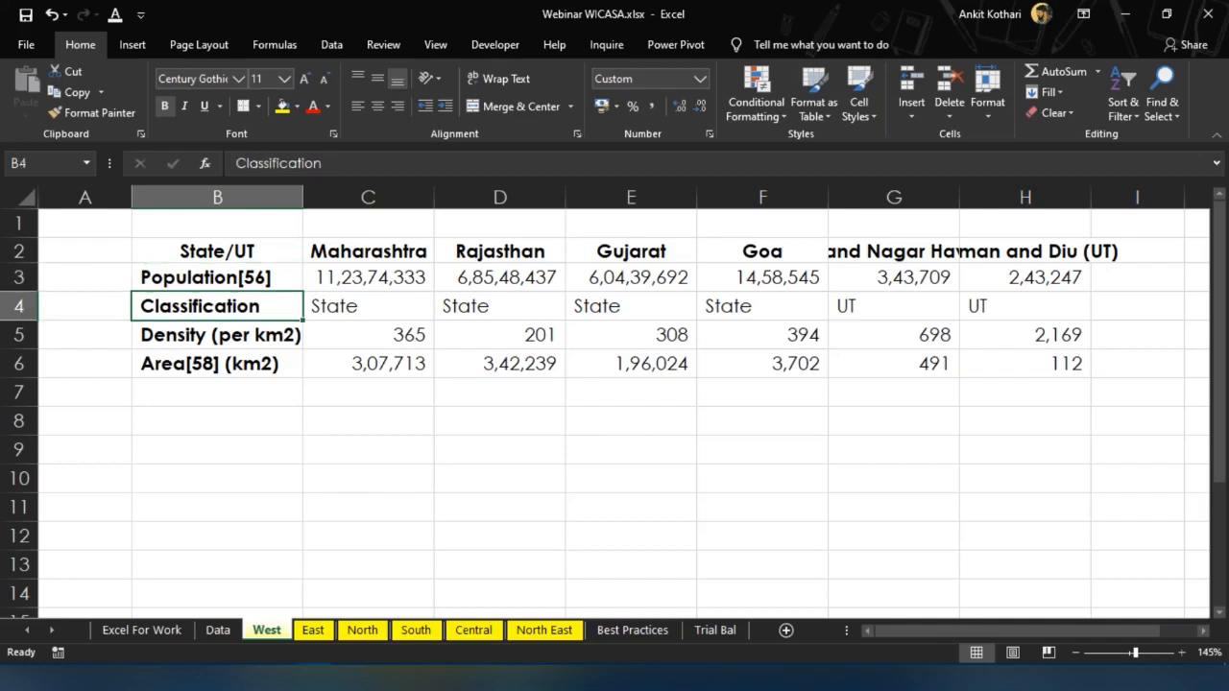
key("Right")
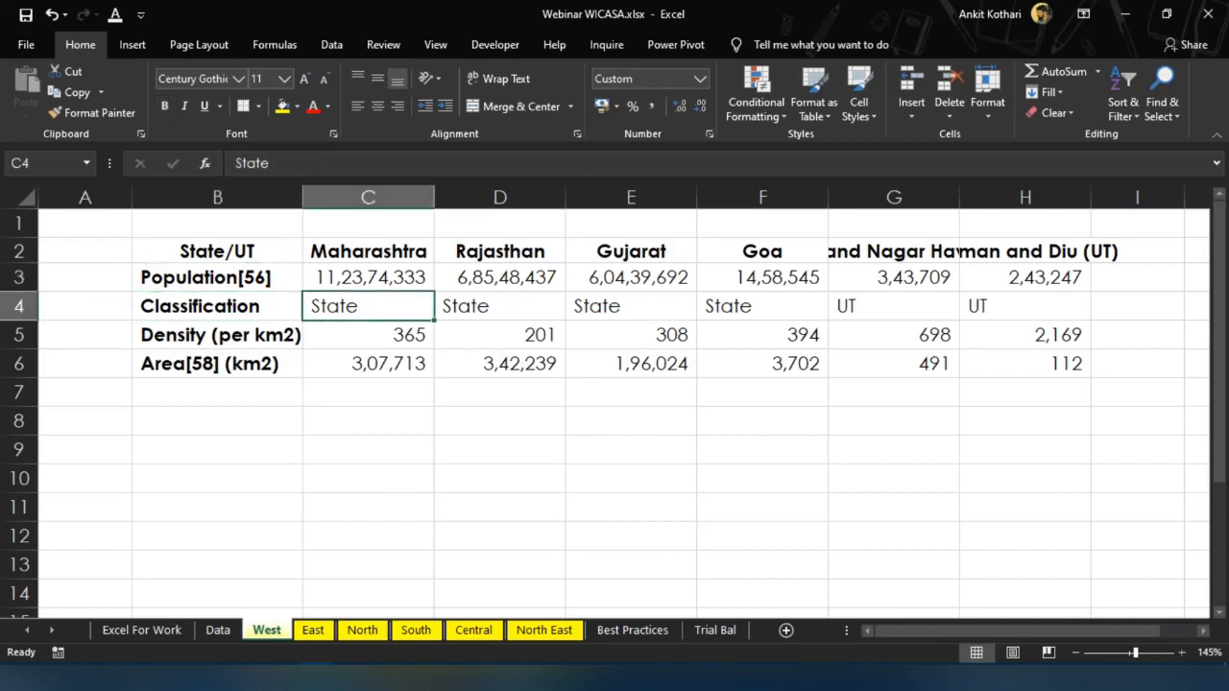
Examine the Density and Area rows of the West table, ending back at the State/UT heading
left_click(217, 335)
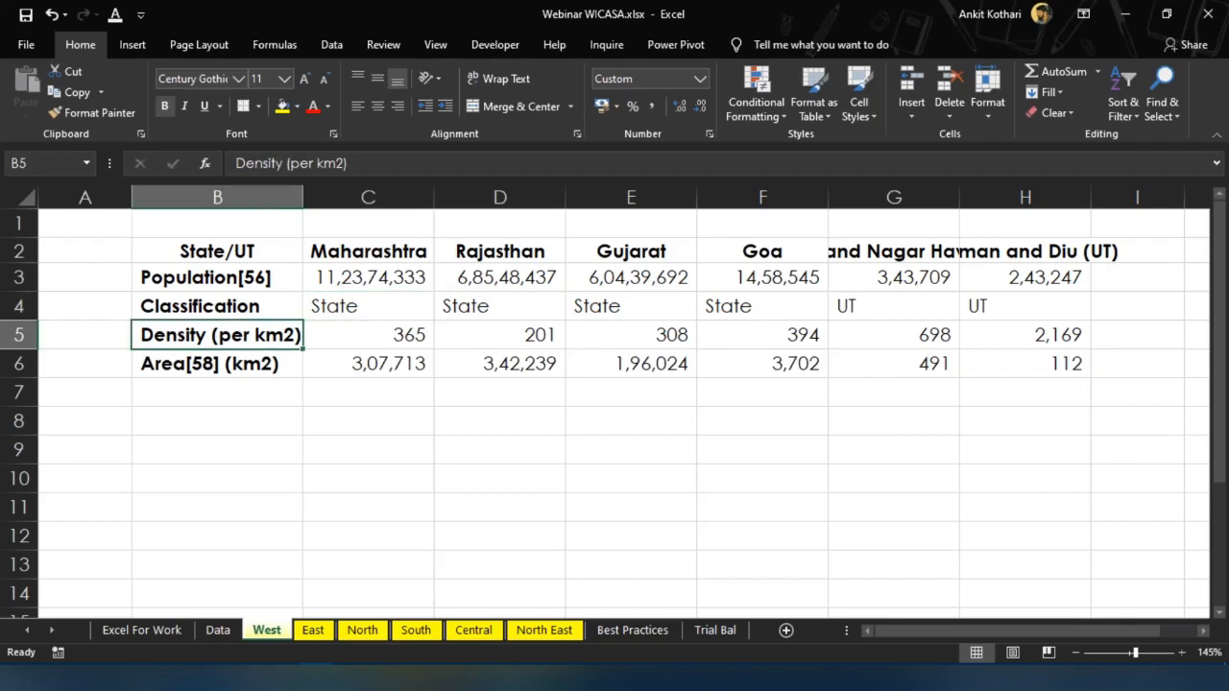
key("Down")
key("Right")
key("Right")
key("Right")
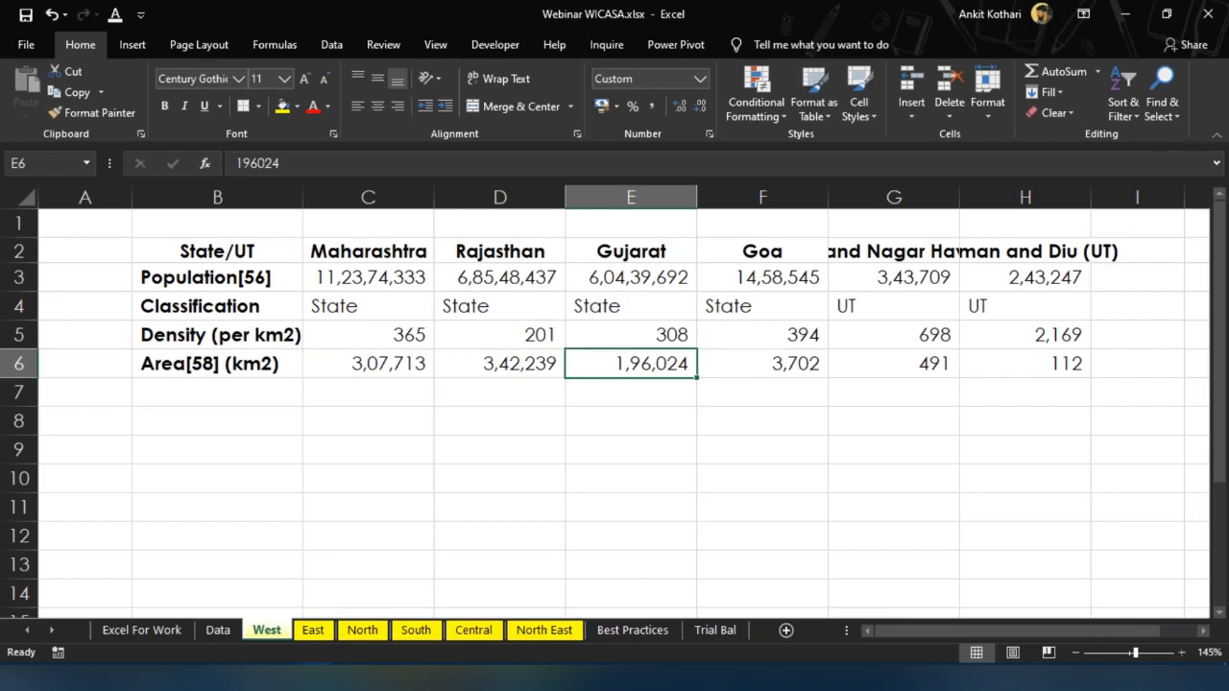
key("Up")
key("Left")
key("Left")
key("Left")
key("Up")
key("Up")
key("Up")
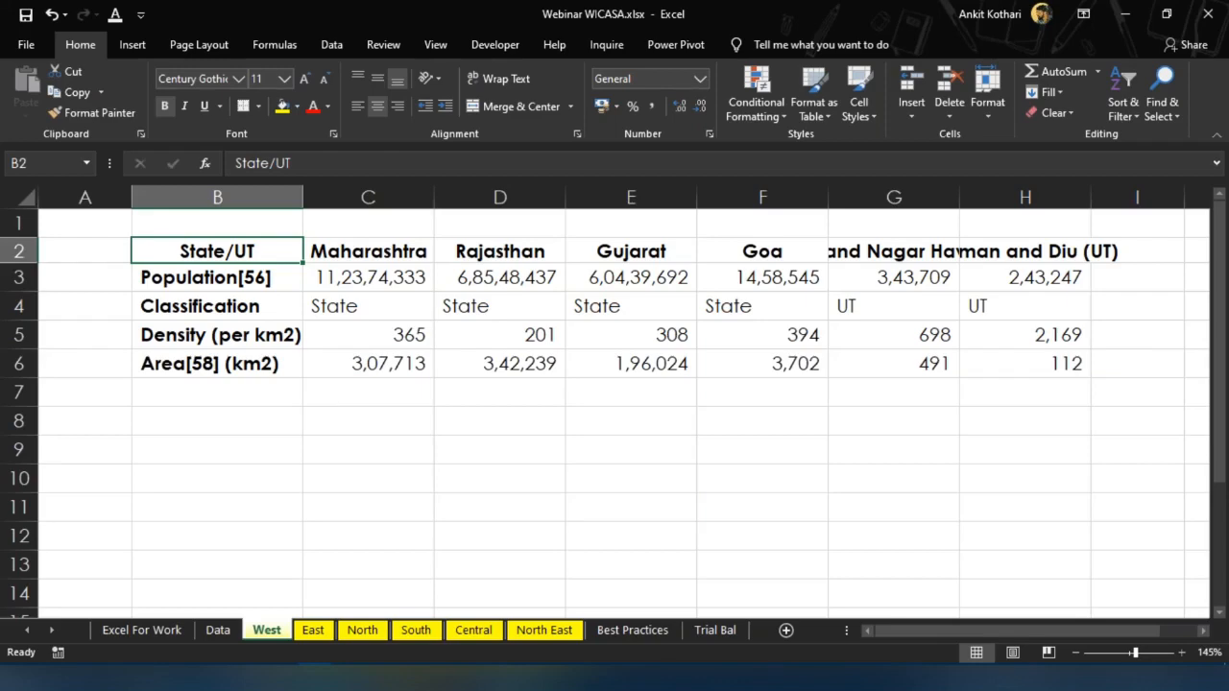
Highlight the whole West table B2:H6, and inspect its Classification and Density labels and the empty cells below
key("ctrl+shift+Right")
key("ctrl+shift+Down")
key("Right")
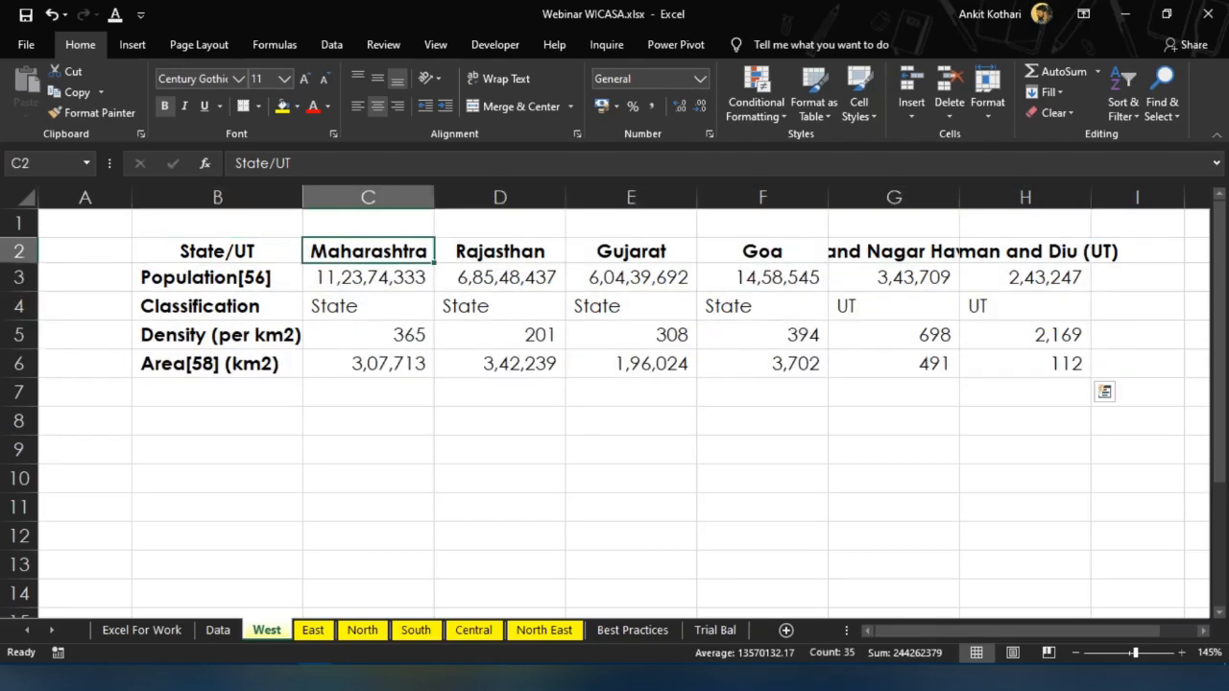
key("Left")
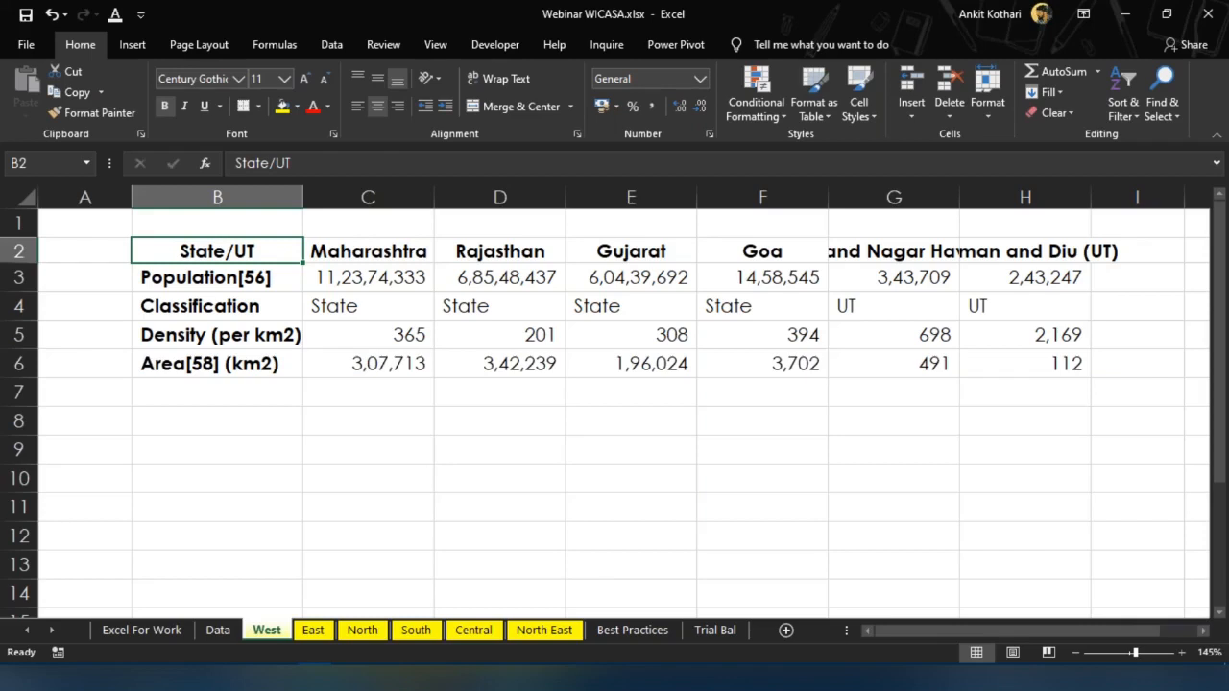
left_click(217, 306)
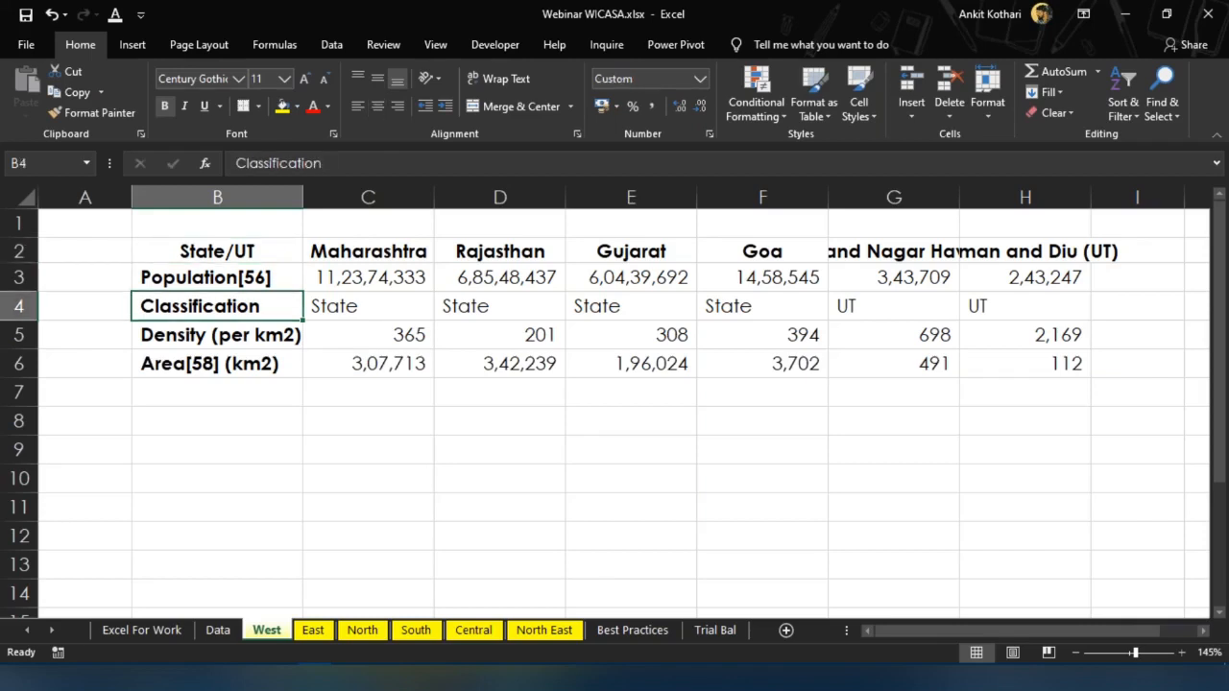
key("Down")
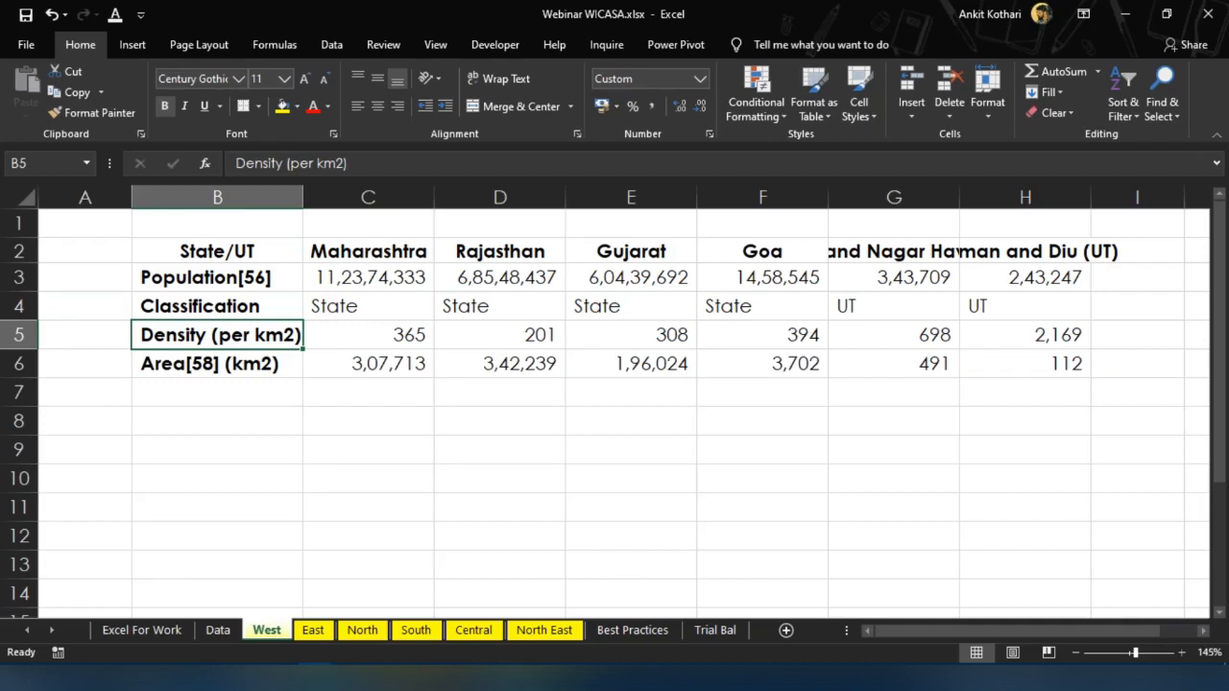
left_click(217, 420)
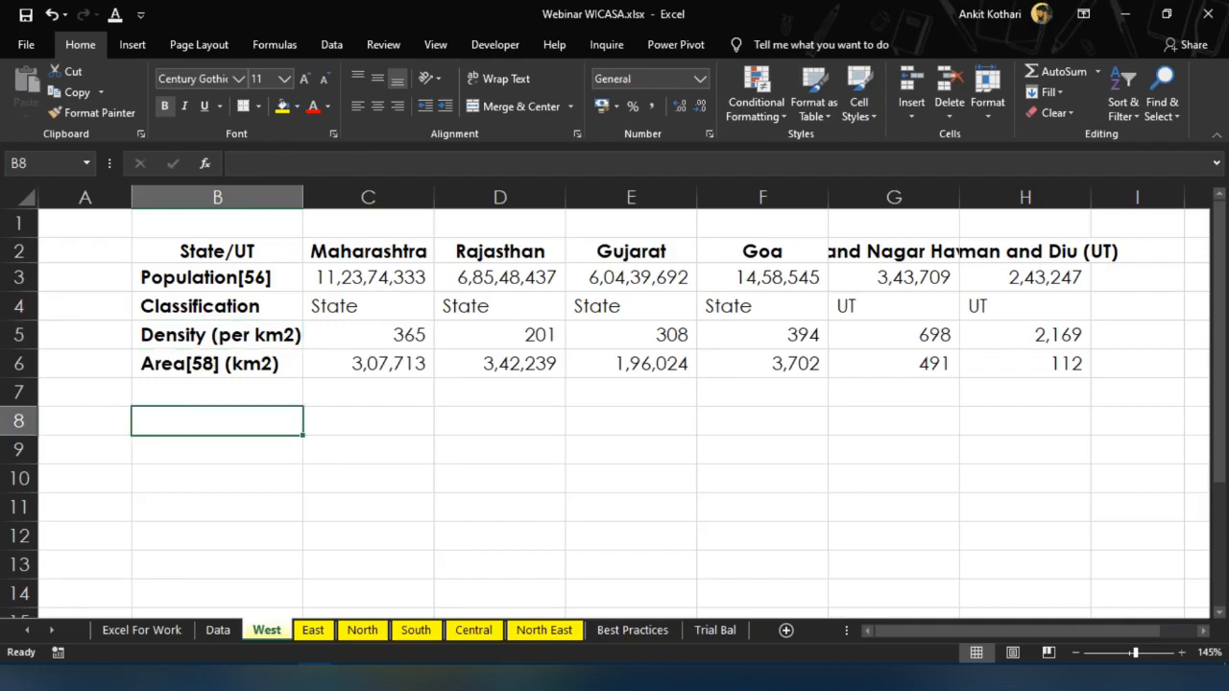
left_click(367, 449)
key("Right")
key("Left")
key("Left")
key("Down")
Add a blank worksheet after West and select its cell B2
left_click(786, 631)
left_click(123, 232)
scroll(123, 232, "up", 11, "ctrl")
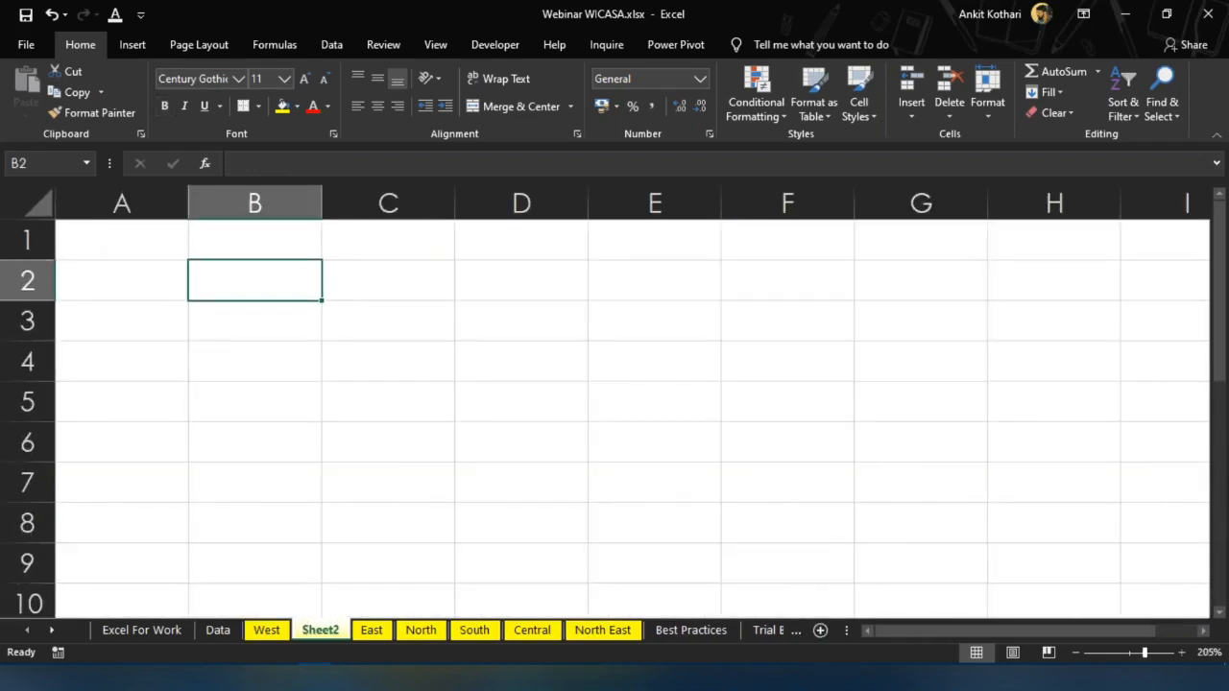
Enter the heading Std in B2, with 1 in C2, 2 in E2 and 3 in G2
type("Std")
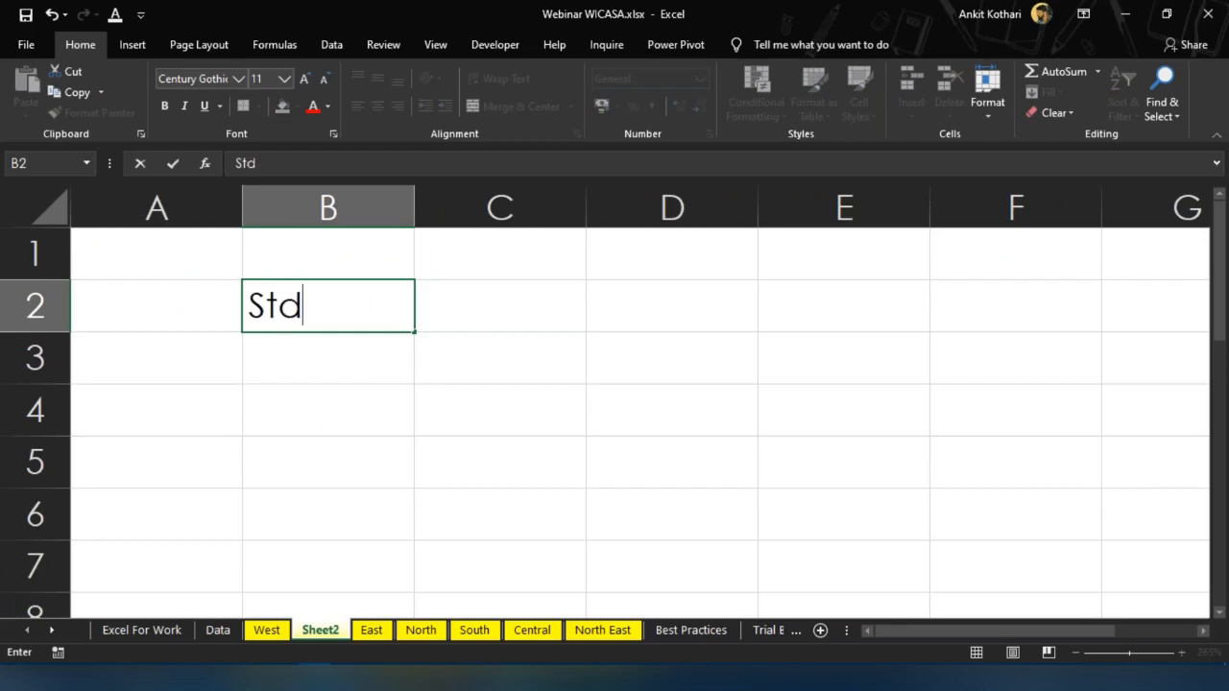
key("Tab")
type("1")
key("Tab")
key("Tab")
type("2")
key("Tab")
key("Tab")
type("3")
key("Return")
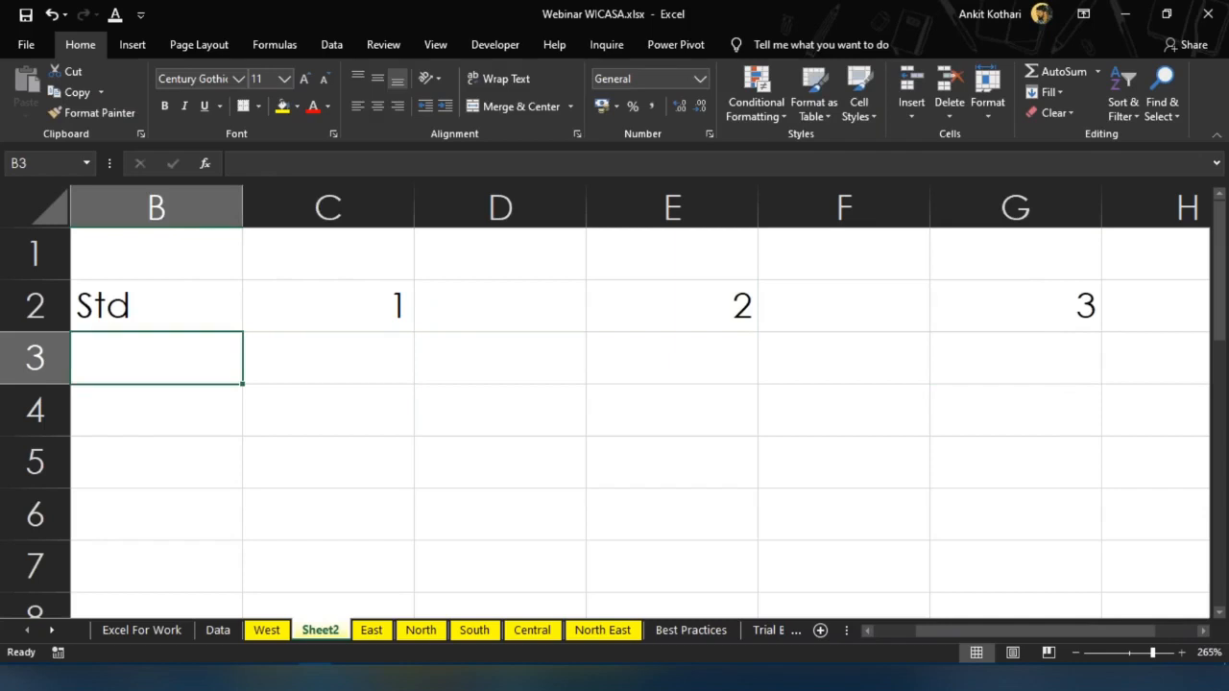
Enter the subheadings B in C3 and G in D3 below standard 1
key("Tab")
type("B")
key("Tab")
type("G")
key("shift+Tab")
Copy the B and G subheadings from C3:D3 to E3:F3 and G3:H3, below standards 2 and 3
key("shift+Right")
key("ctrl+c")
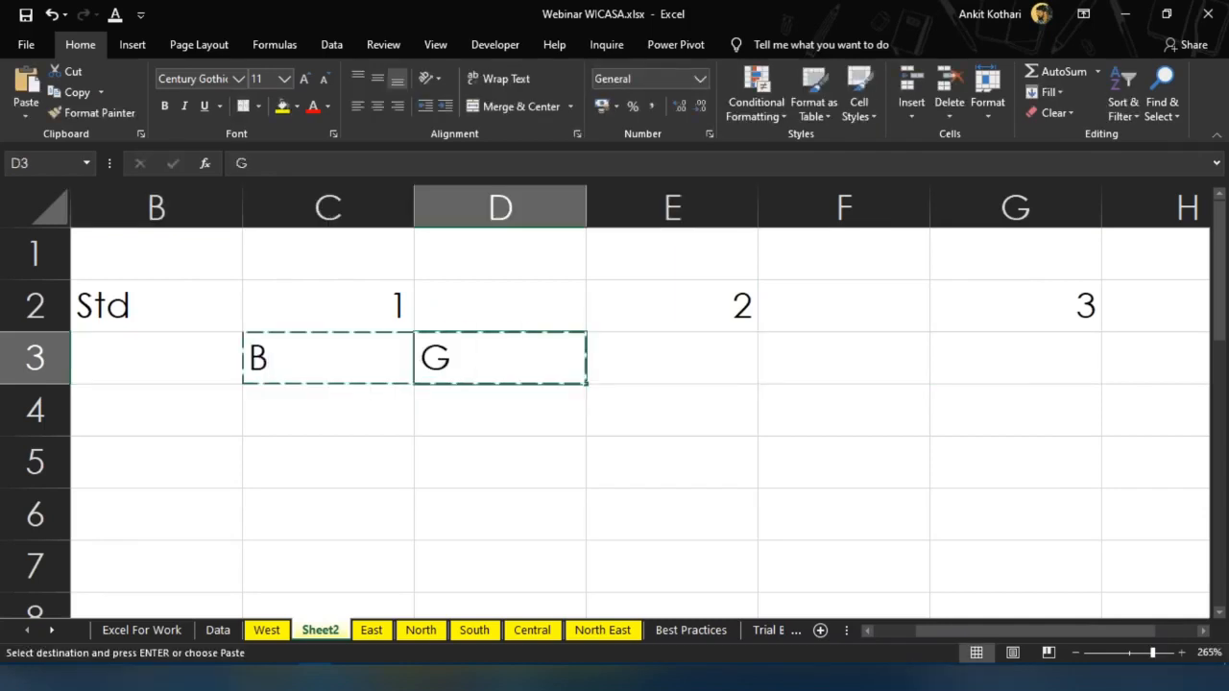
key("Right")
key("Right")
key("shift+Right")
key("ctrl+v")
key("Right")
key("Right")
key("ctrl")
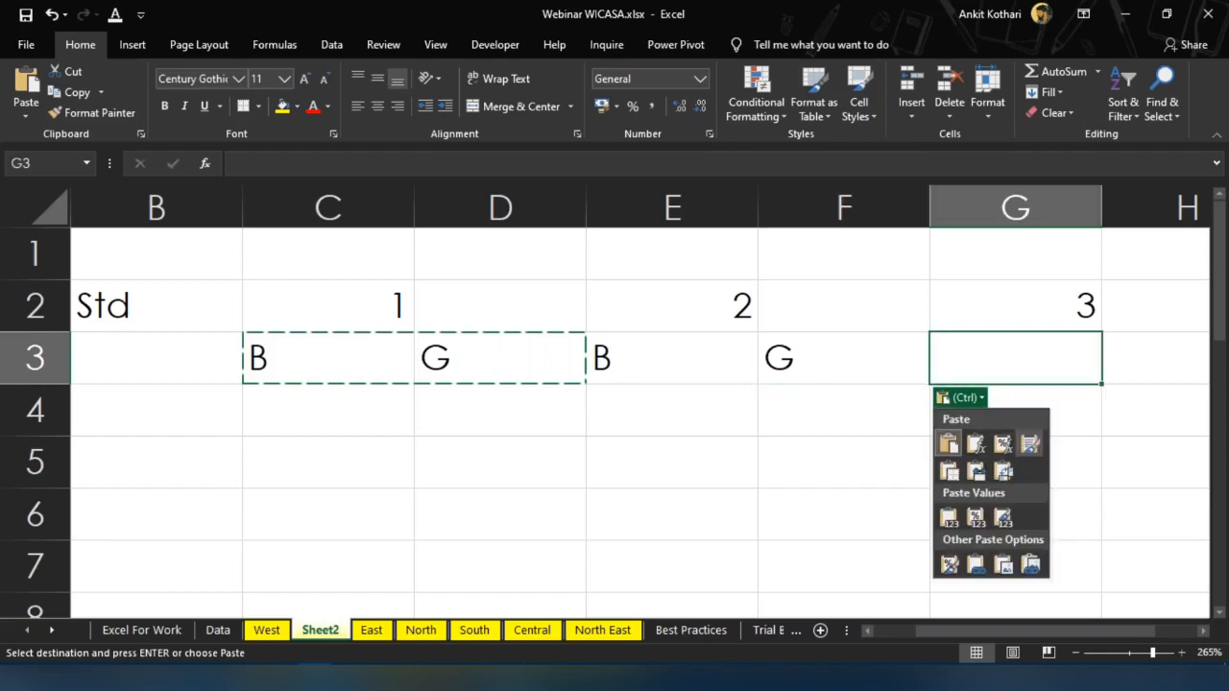
key("ctrl")
key("ctrl+v")
Enter the row label Bldg1 in B4
key("Down")
key("Left")
key("Left")
key("Left")
key("Left")
key("Left")
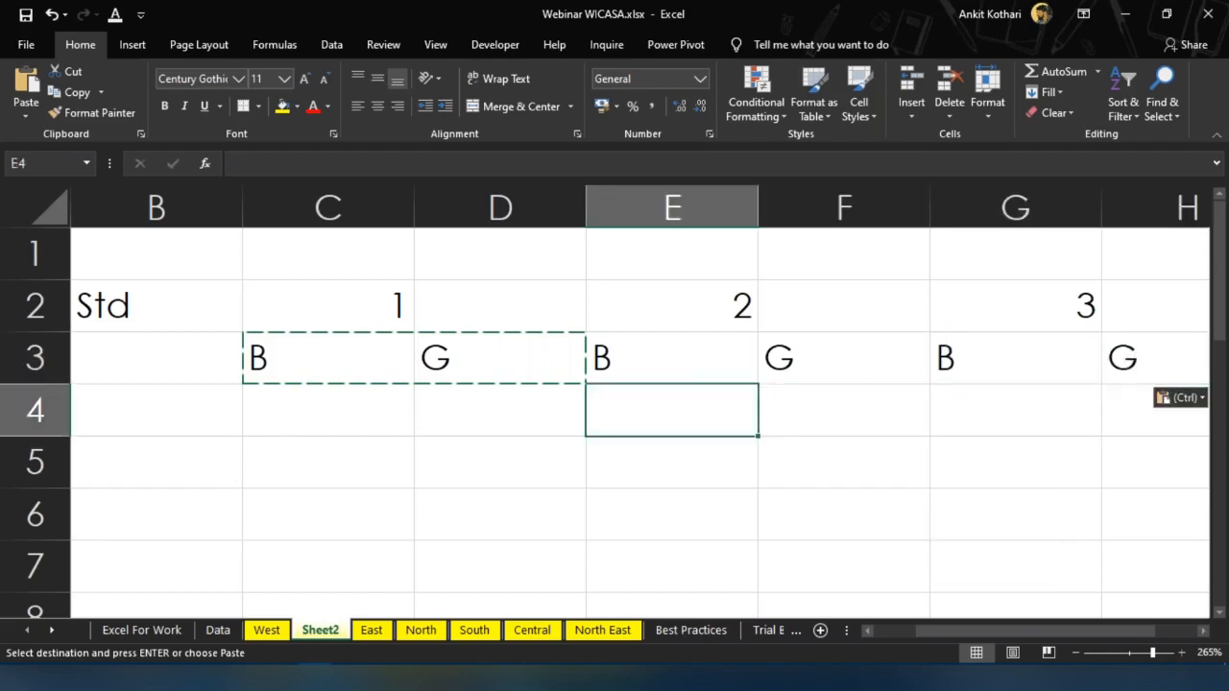
key("Left")
key("Right")
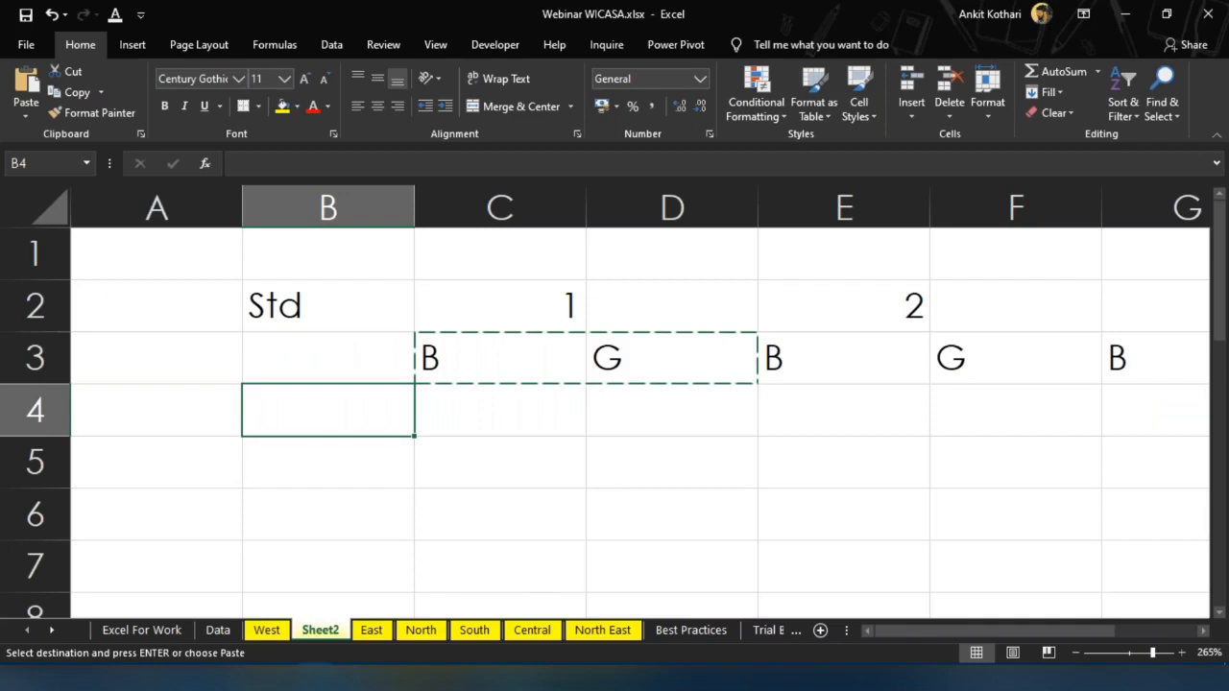
type("Bldg1")
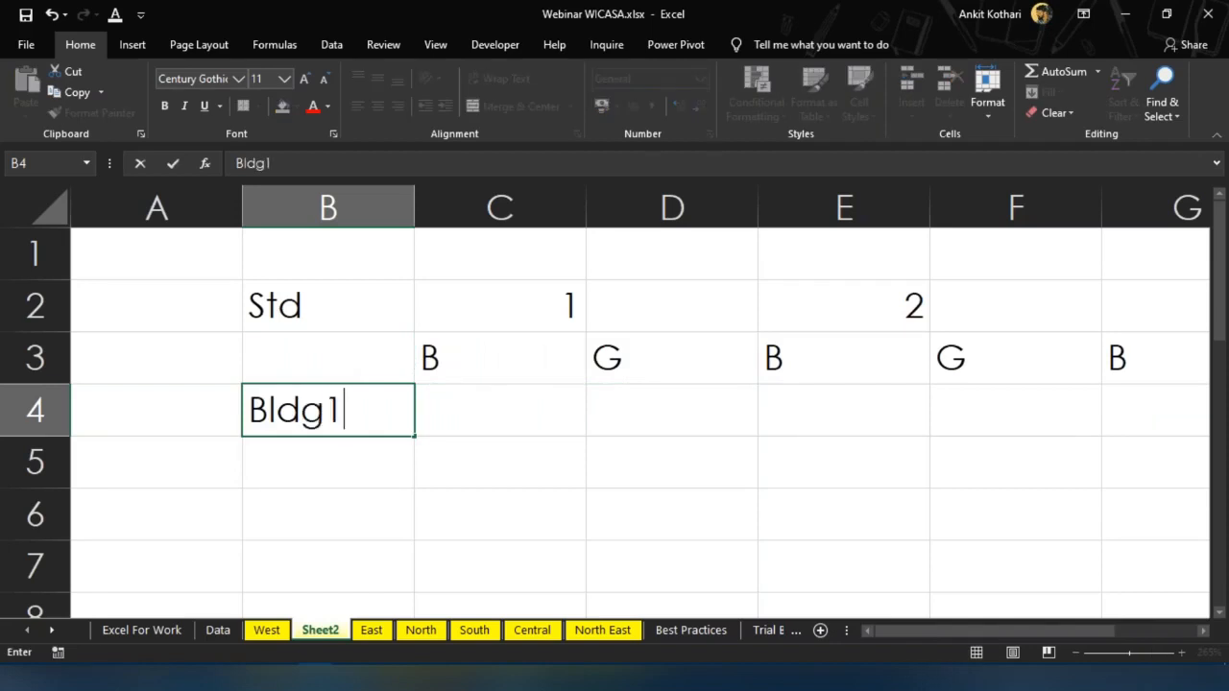
key("Return")
Enter the row labels Bldg2 in B5 and Bldg3 in B6
type("Bldg")
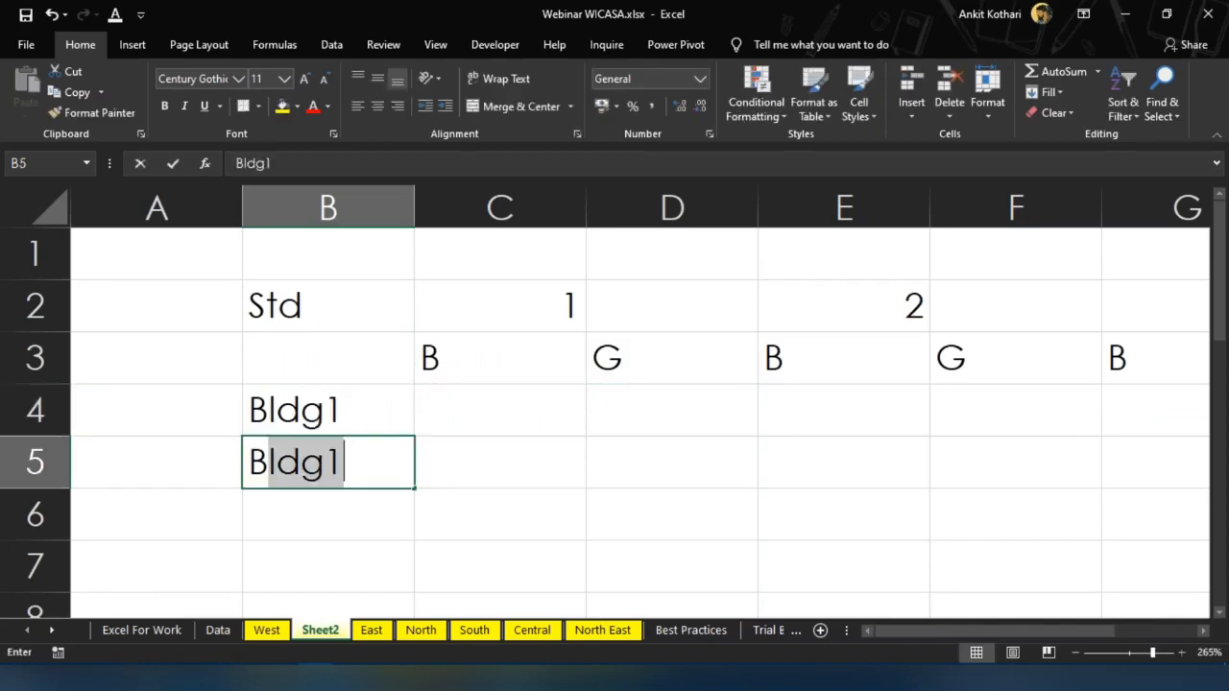
type("2")
key("Return")
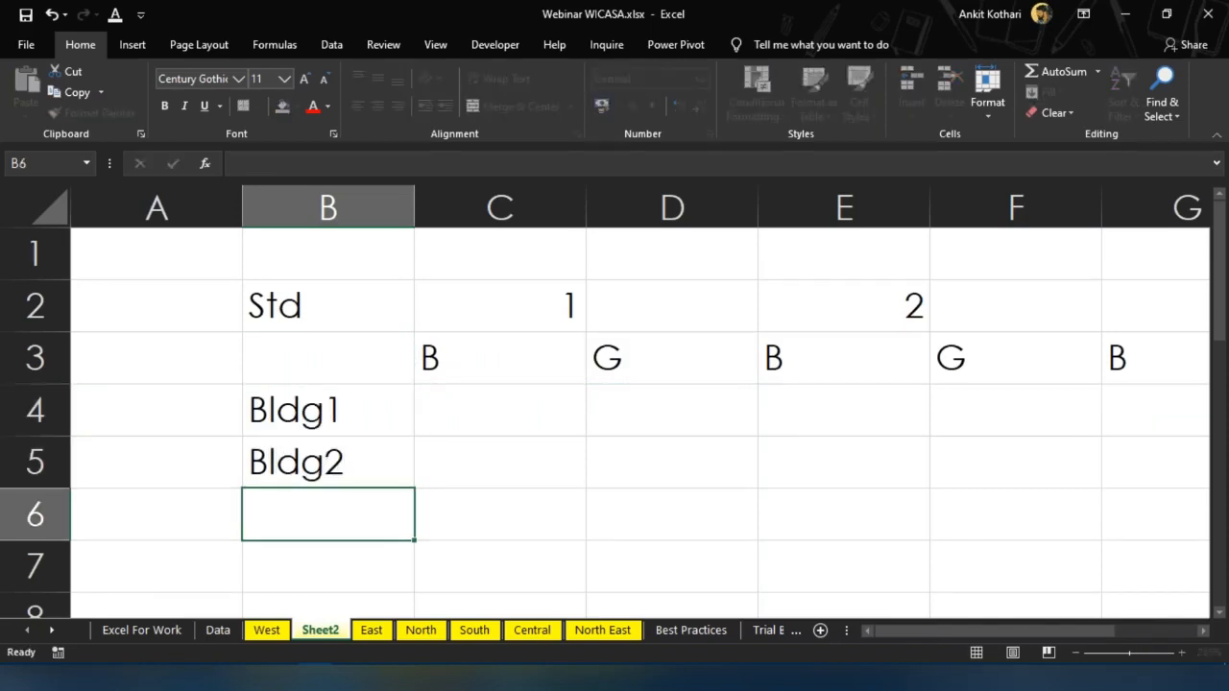
key("ctrl+d")
key("F2")
key("BackSpace")
type("3")
key("Return")
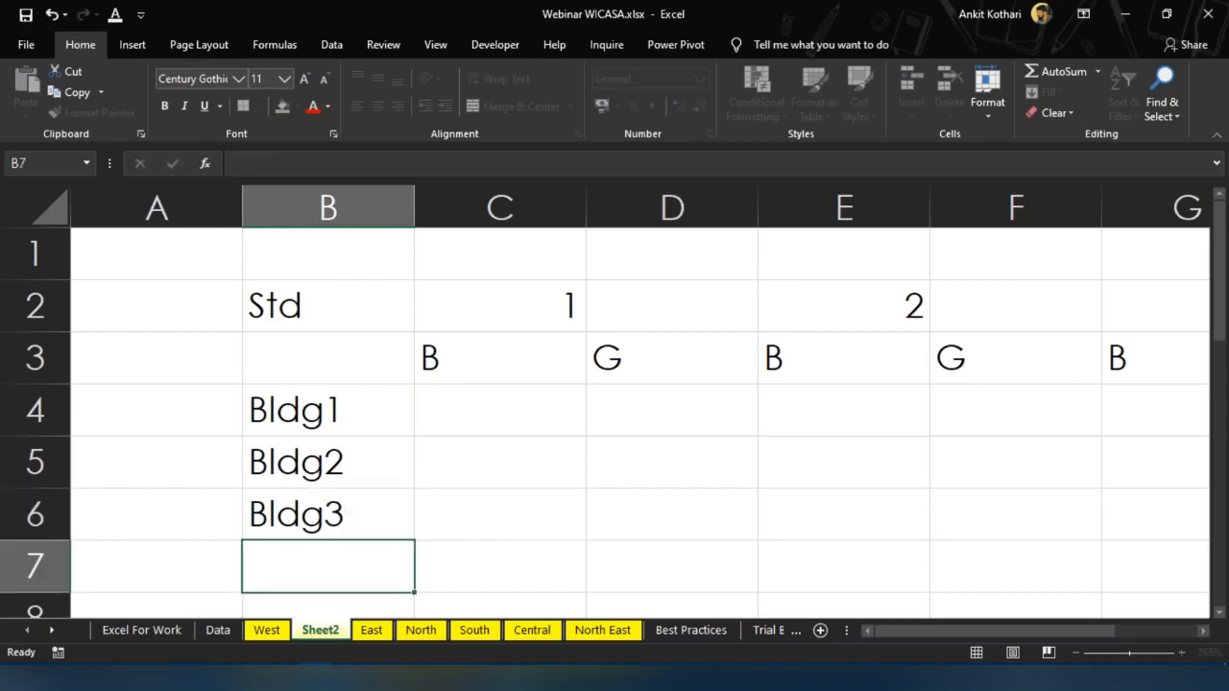
Enter the formula =RANDBETWEEN(100,500) in C4 for the first Bldg1 figure
key("Right")
key("Up")
key("Up")
key("Up")
type("=")
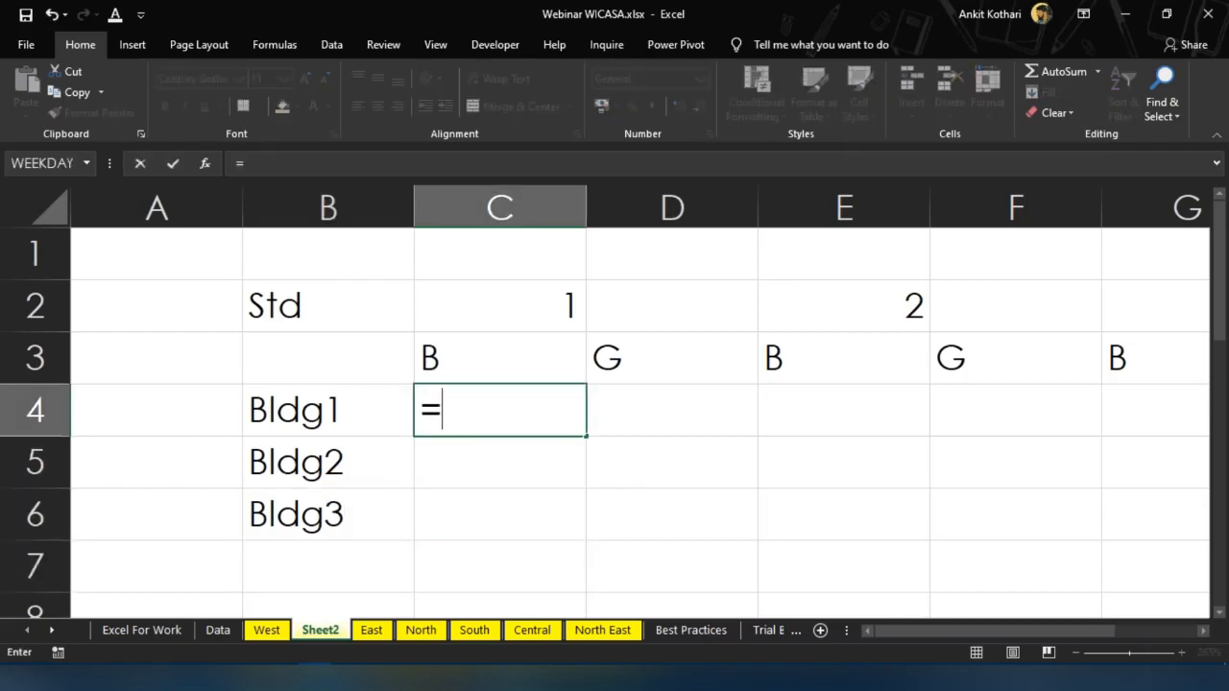
type("rand")
key("Down")
key("Tab")
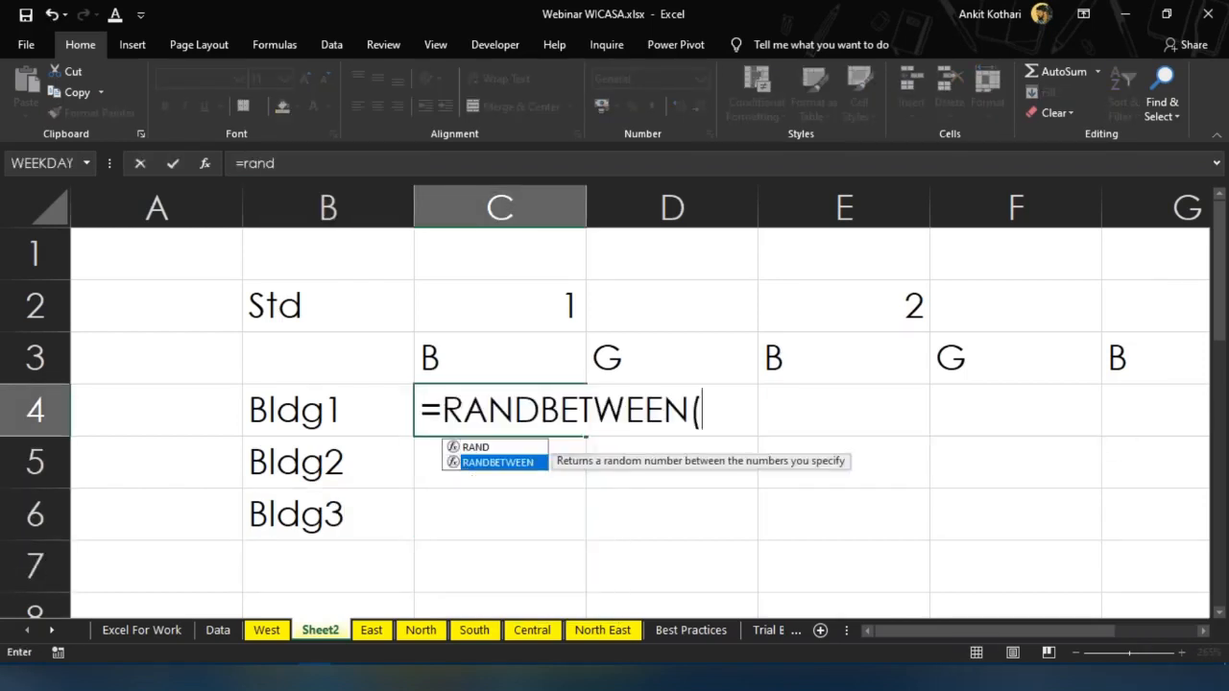
type("100,500)")
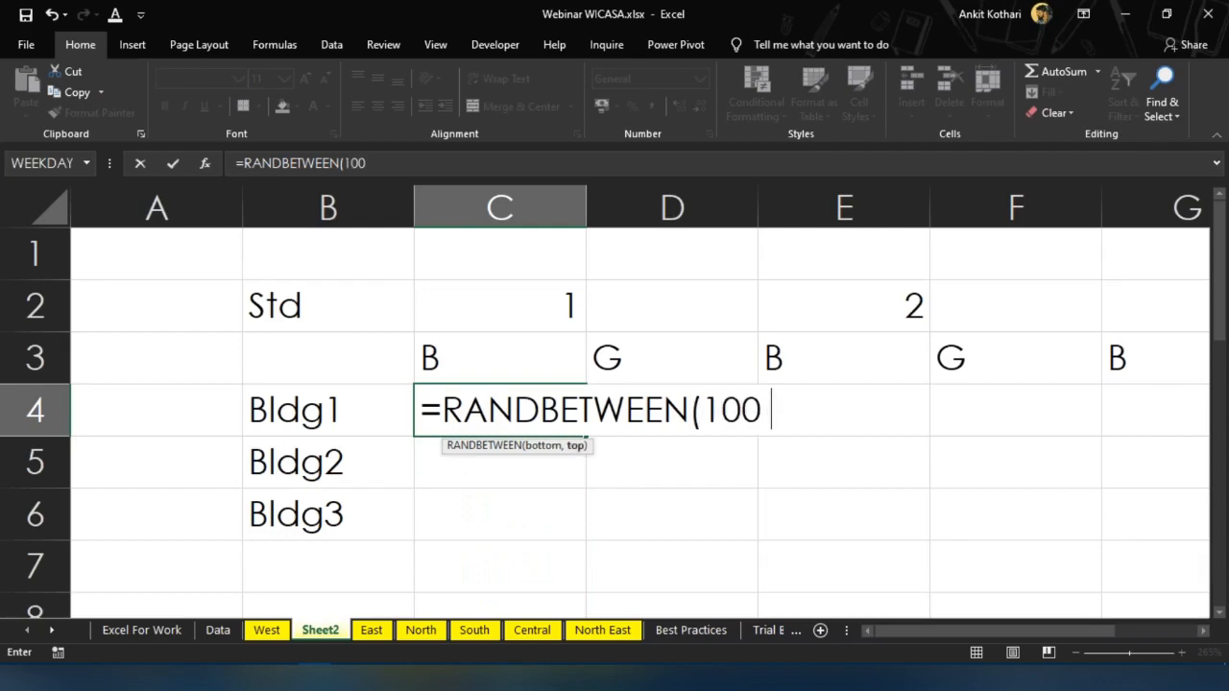
key("Return")
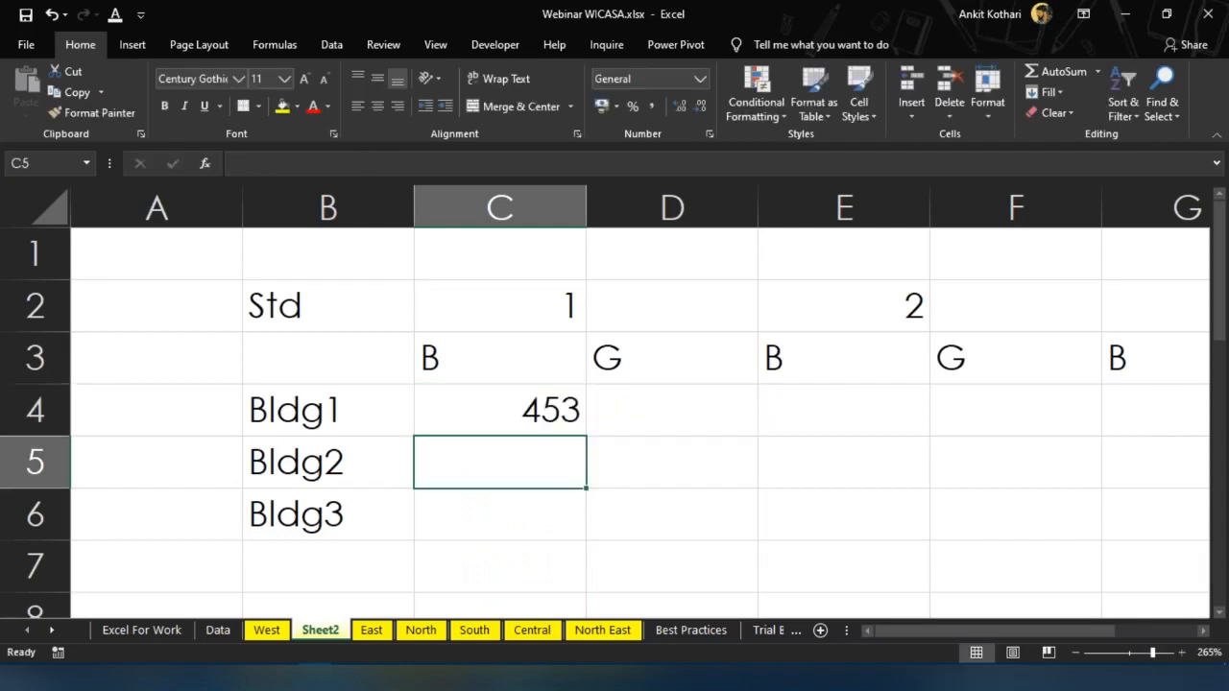
Copy the random-number formula from C4 to the whole data range C4:H6
key("Up")
key("ctrl+c")
key("shift+Right")
key("shift+Right")
key("shift+Down")
key("shift+Down")
key("shift+Right")
key("shift+Right")
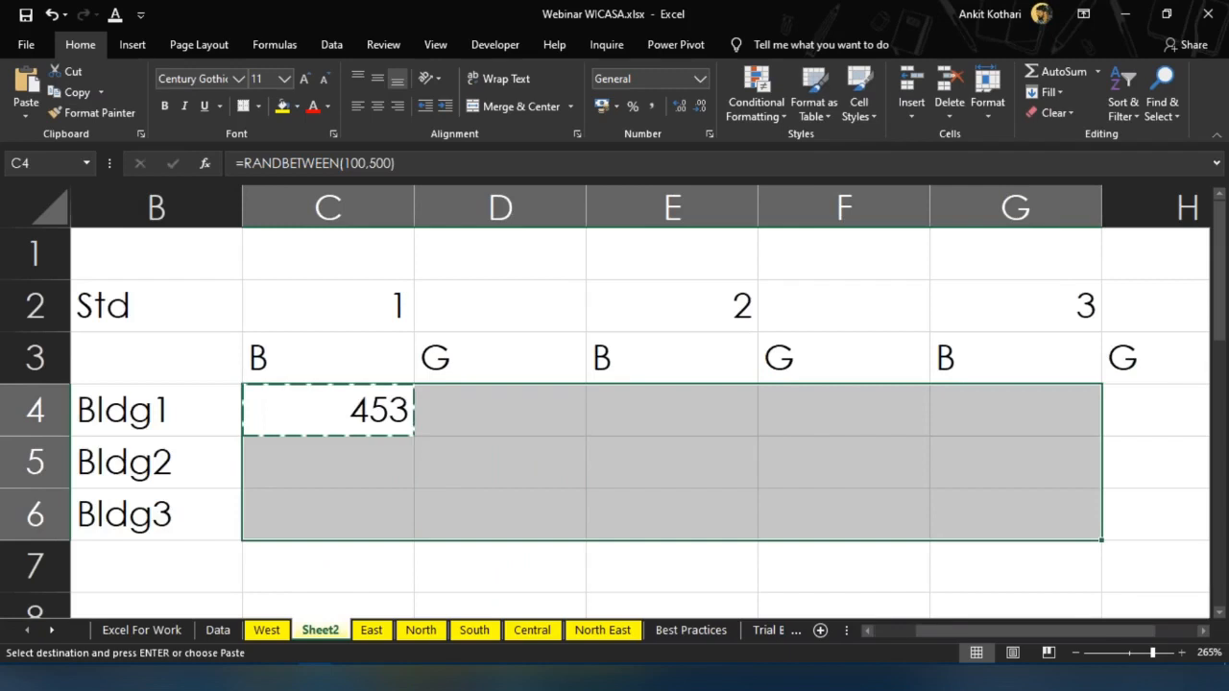
key("shift+Right")
key("ctrl+v")
Replace the random-number formulas in C4:H6 with their fixed values and return to the Std heading in B2
key("ctrl+c")
key("ctrl+alt+v")
key("v")
key("Return")
key("Escape")
key("Up")
key("Left")
key("Left")
key("Up")
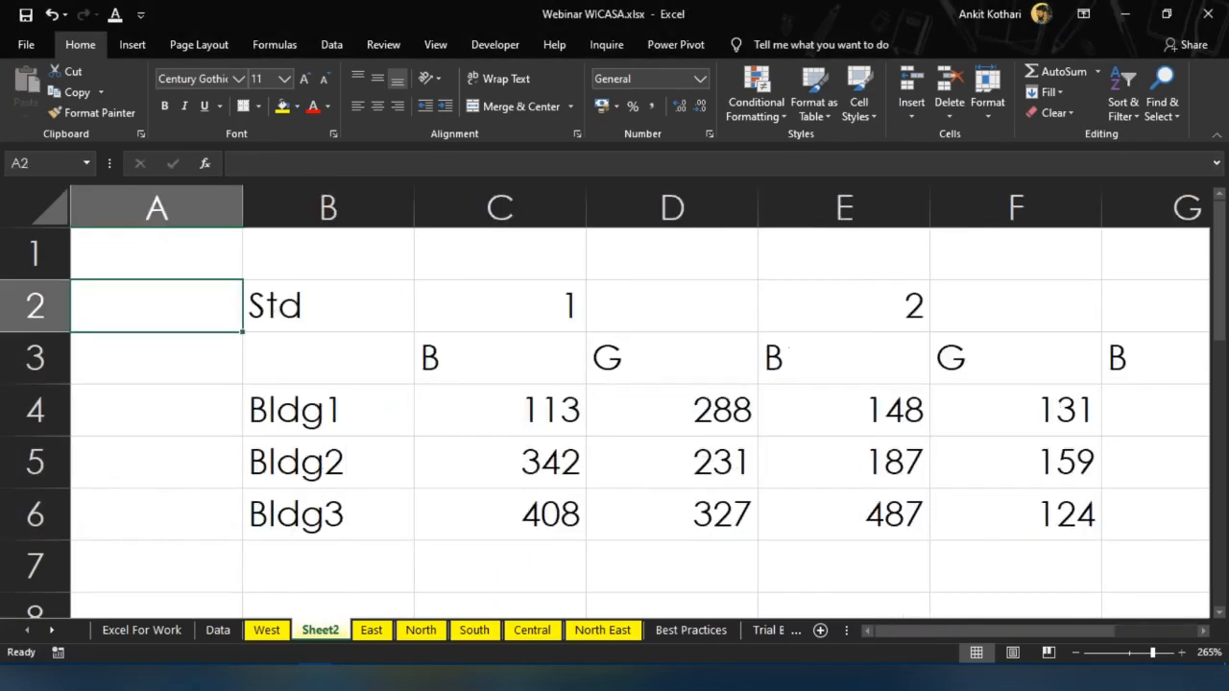
key("Right")
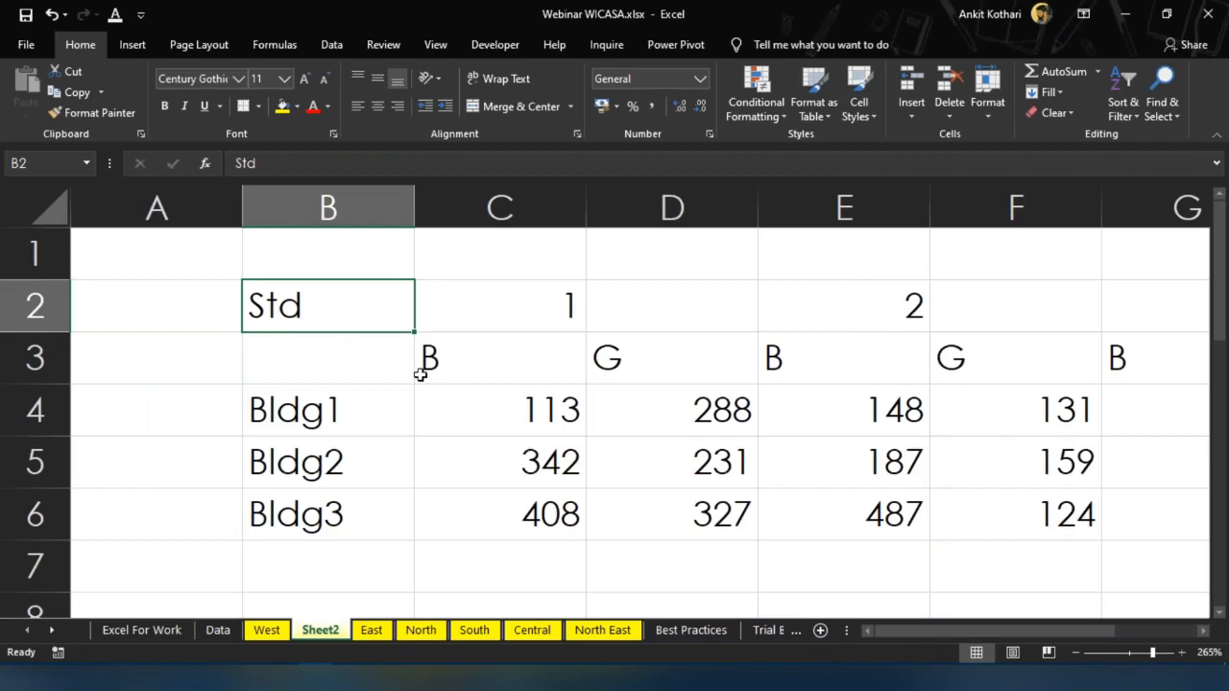
Autofit the widths of columns B to H to their contents
scroll(421, 374, "down", 2, "ctrl")
left_click_drag(1047, 634, 1090, 652)
left_click(873, 458)
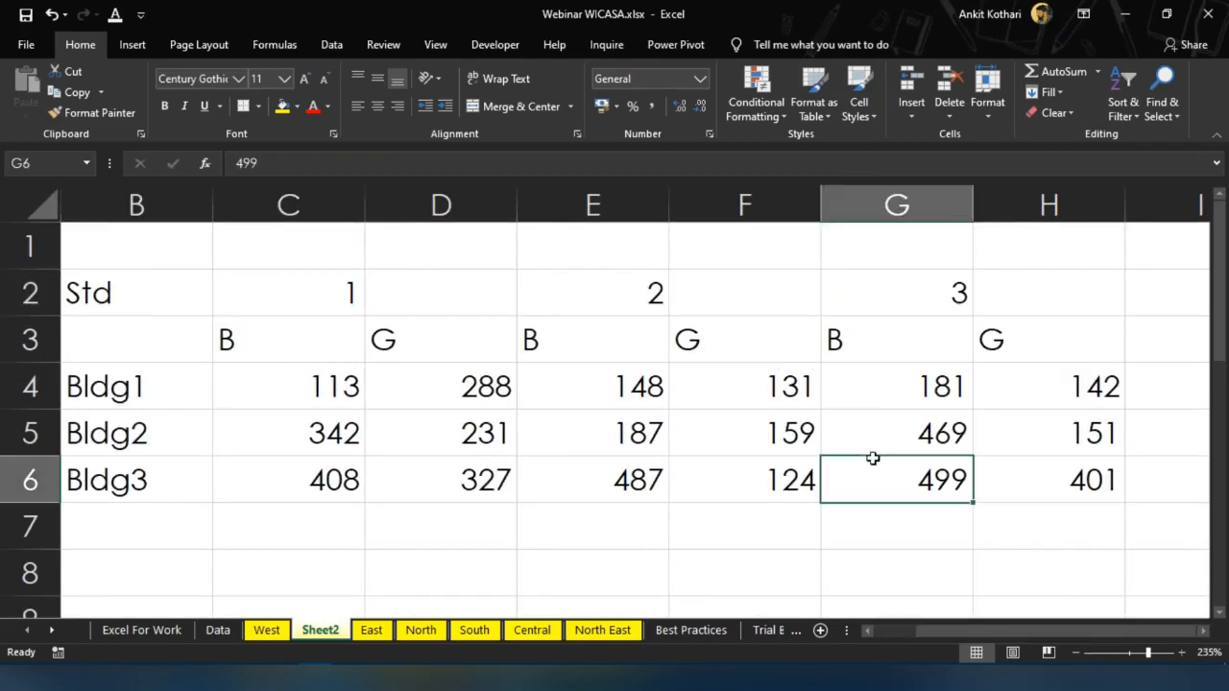
key("Up")
key("Up")
key("Left")
key("Left")
left_click_drag(183, 213, 1054, 205)
double_click(970, 200)
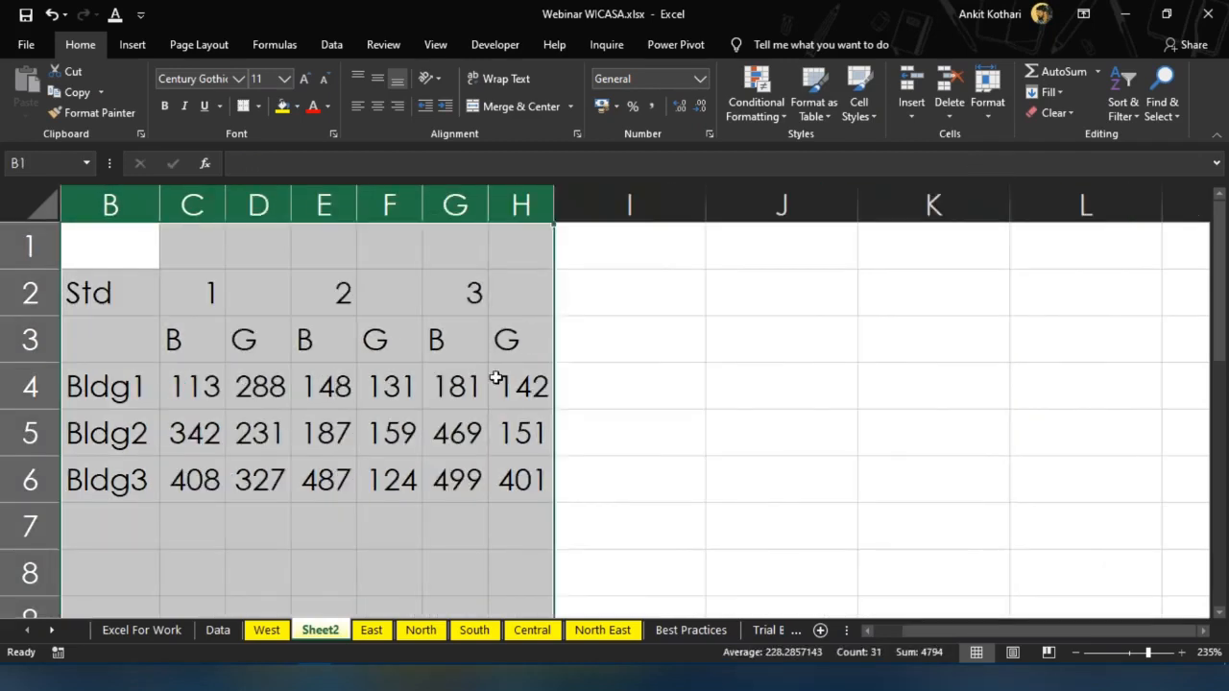
Copy the complete horizontal table B2:H6
left_click_drag(495, 378, 486, 380)
left_click(255, 426)
key("Up")
key("Left")
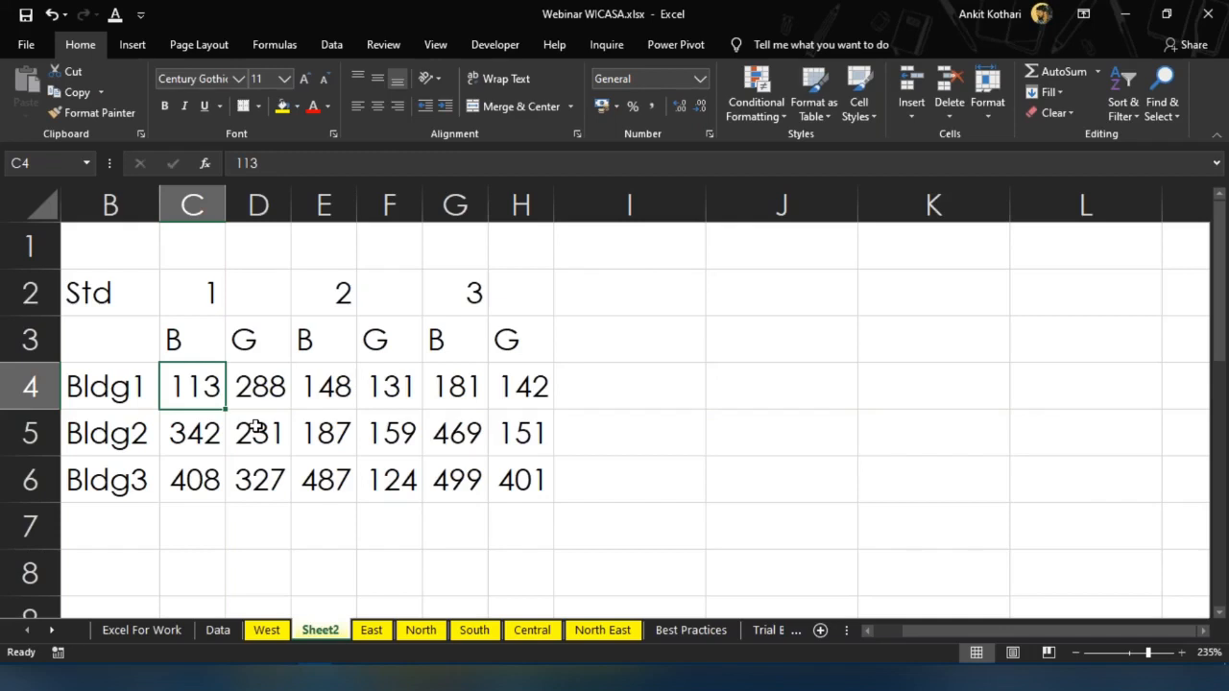
key("Up")
key("Up")
key("Left")
key("shift+Down")
key("shift+Right")
key("shift+Right")
key("shift+Down")
key("shift+Down")
key("shift+Down")
key("shift+Right")
key("shift+Right")
key("shift+Right")
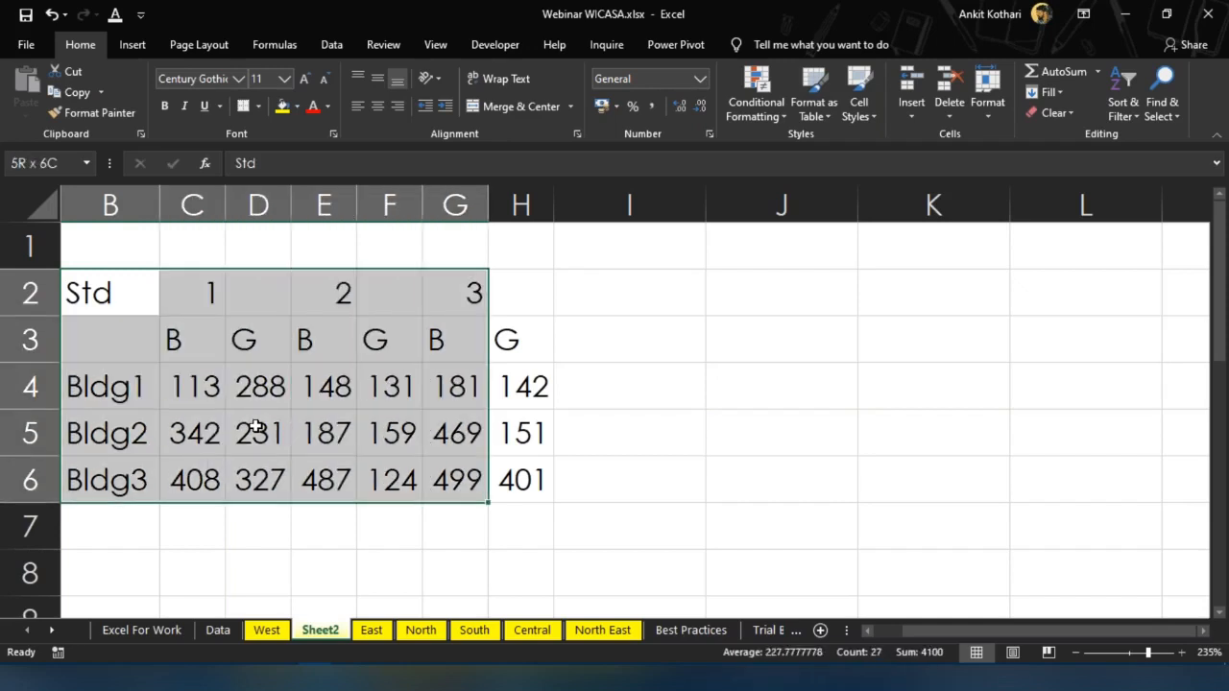
key("shift+Right")
key("ctrl+c")
Paste the copied table at J2 as values with rows and columns transposed
key("Right")
key("Right")
key("Right")
key("Right")
key("Right")
key("Right")
key("Right")
key("Right")
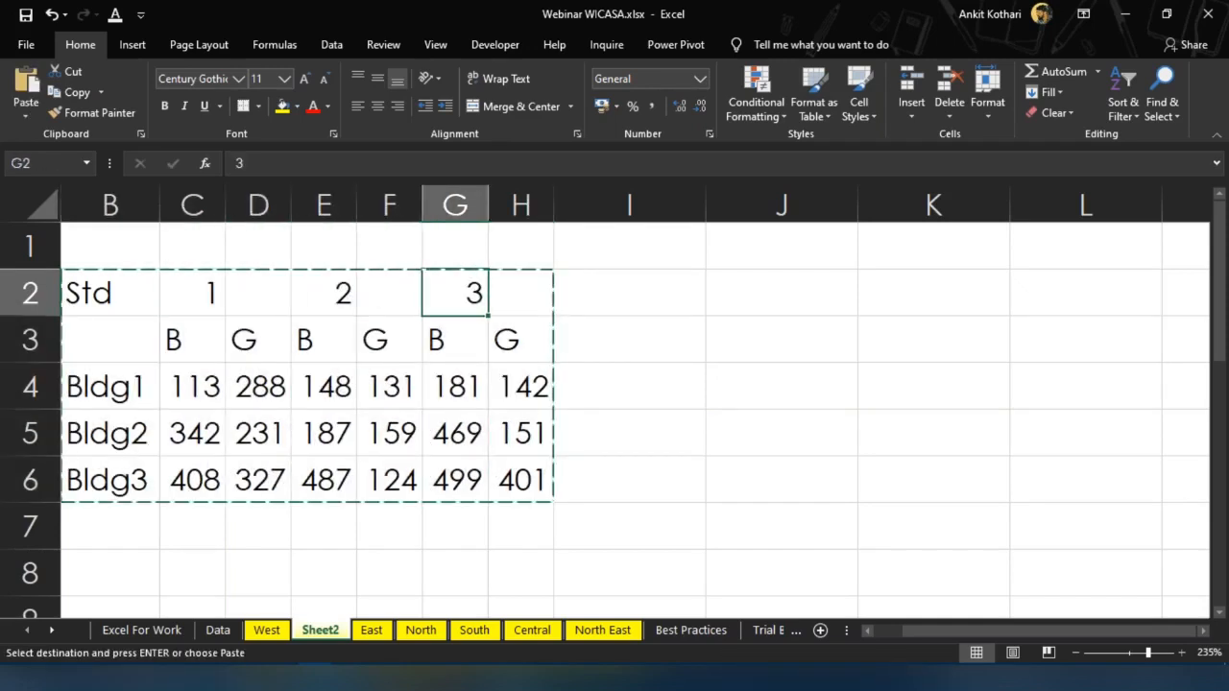
key("ctrl+alt+v")
key("v")
key("e")
key("Return")
Autofit the column widths of the transposed table
key("Right")
left_click_drag(805, 219, 1041, 215)
double_click(1040, 215)
Compare the vertical table with the original horizontal one by moving along row 4 across both
left_click(668, 395)
key("Left")
key("Left")
key("Left")
key("Left")
key("Left")
key("Left")
key("Left")
key("Left")
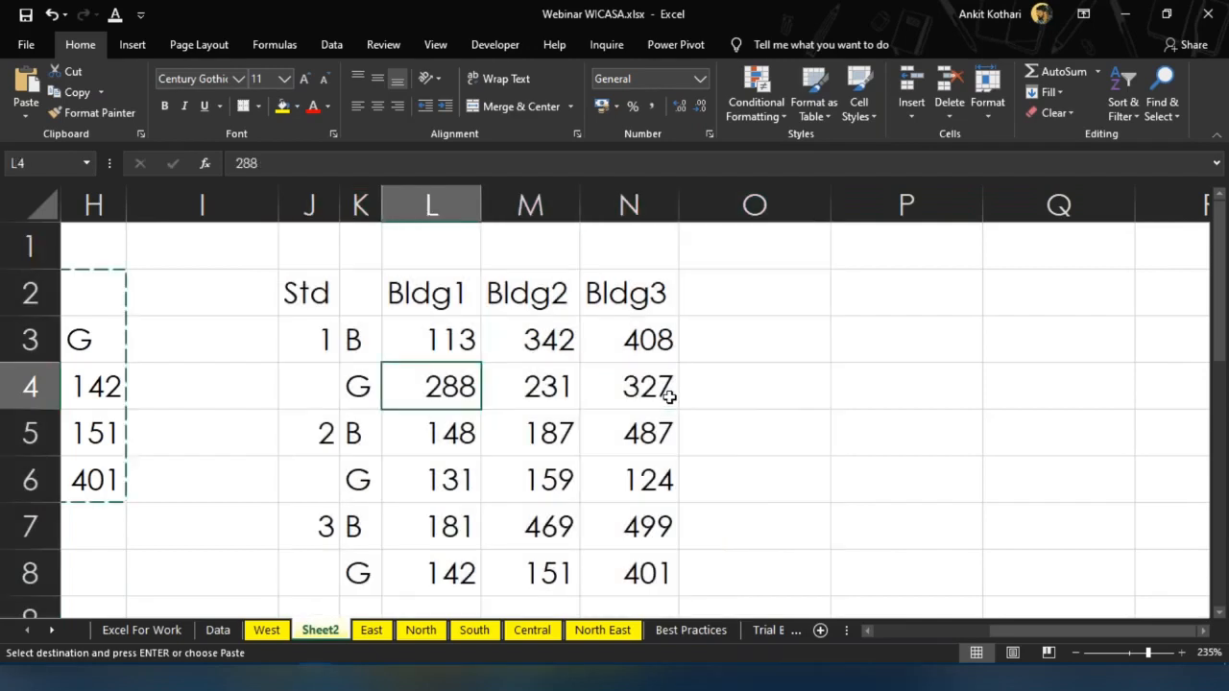
key("Left")
key("Left")
key("Left")
key("Left")
key("Left")
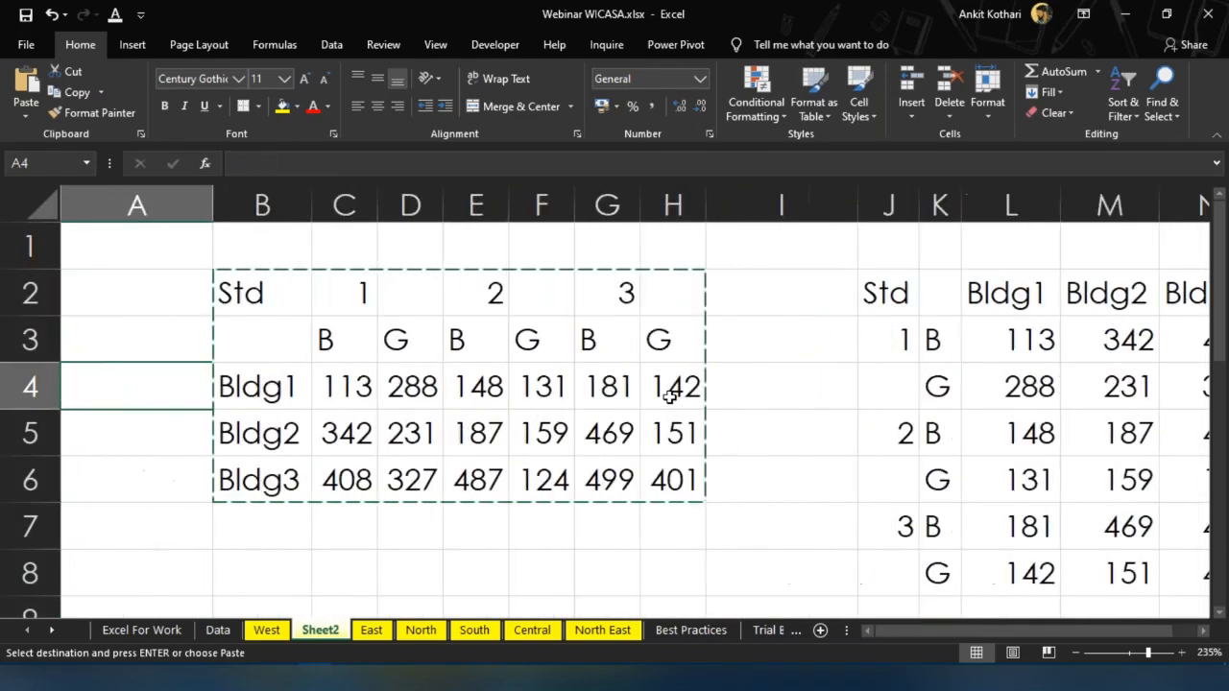
key("Right")
key("Right")
key("Right")
key("Right")
key("Right")
key("Right")
key("Right")
key("Right")
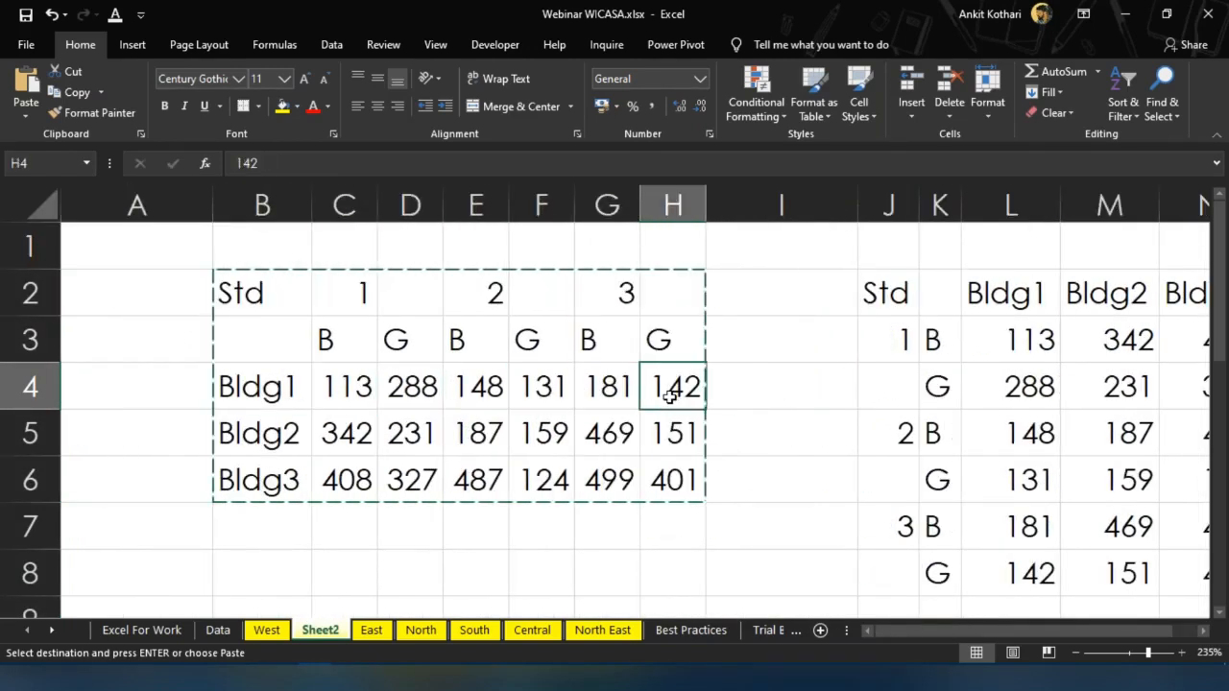
Narrow the empty column I between the two tables and clear the copy selection
left_click_drag(858, 205, 750, 206)
left_click(854, 304)
key("Escape")
Fill the horizontal table B2:H6 with yellow and the vertical table J2:N8 with light green
left_click_drag(231, 292, 649, 465)
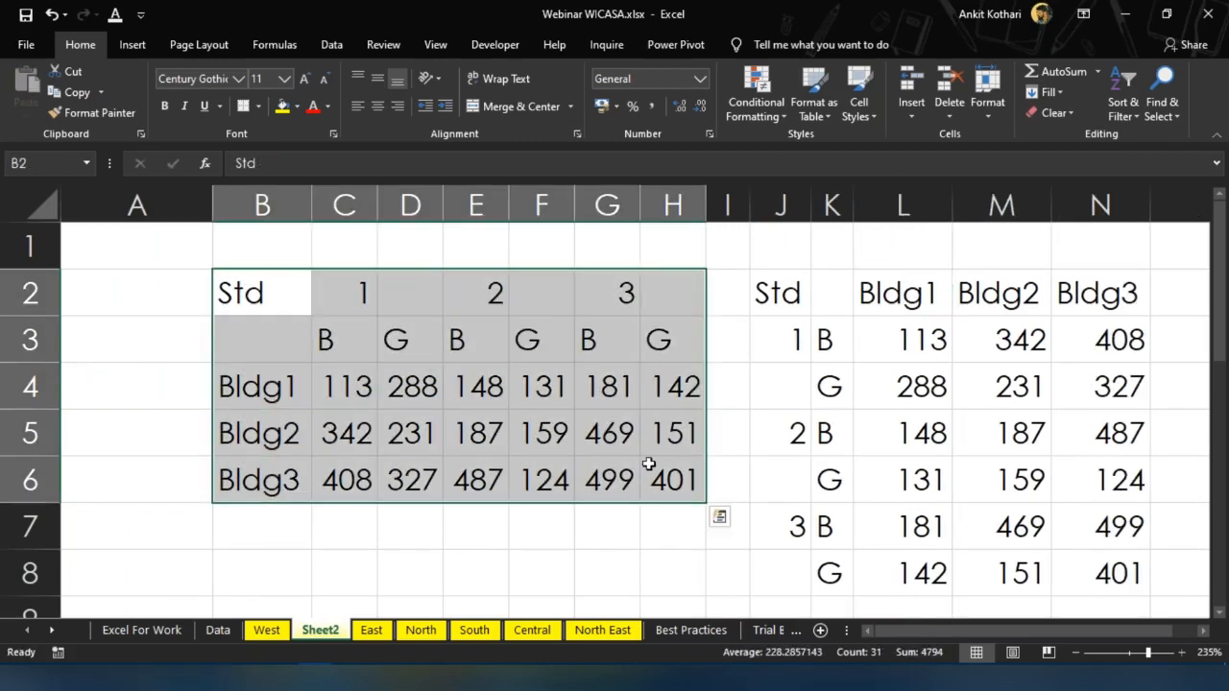
left_click(282, 106)
mouse_move(789, 294)
left_mouse_down()
mouse_move(828, 303)
mouse_move(903, 386)
mouse_move(1100, 526)
mouse_move(1100, 573)
left_mouse_up()
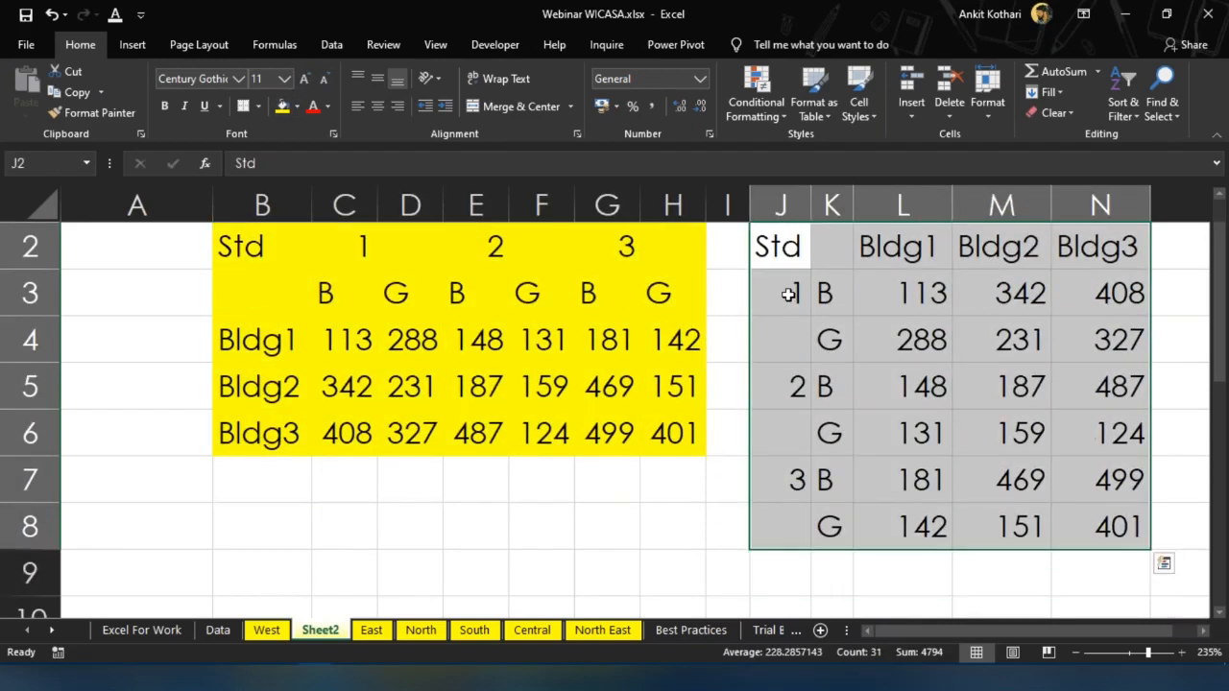
left_click(297, 107)
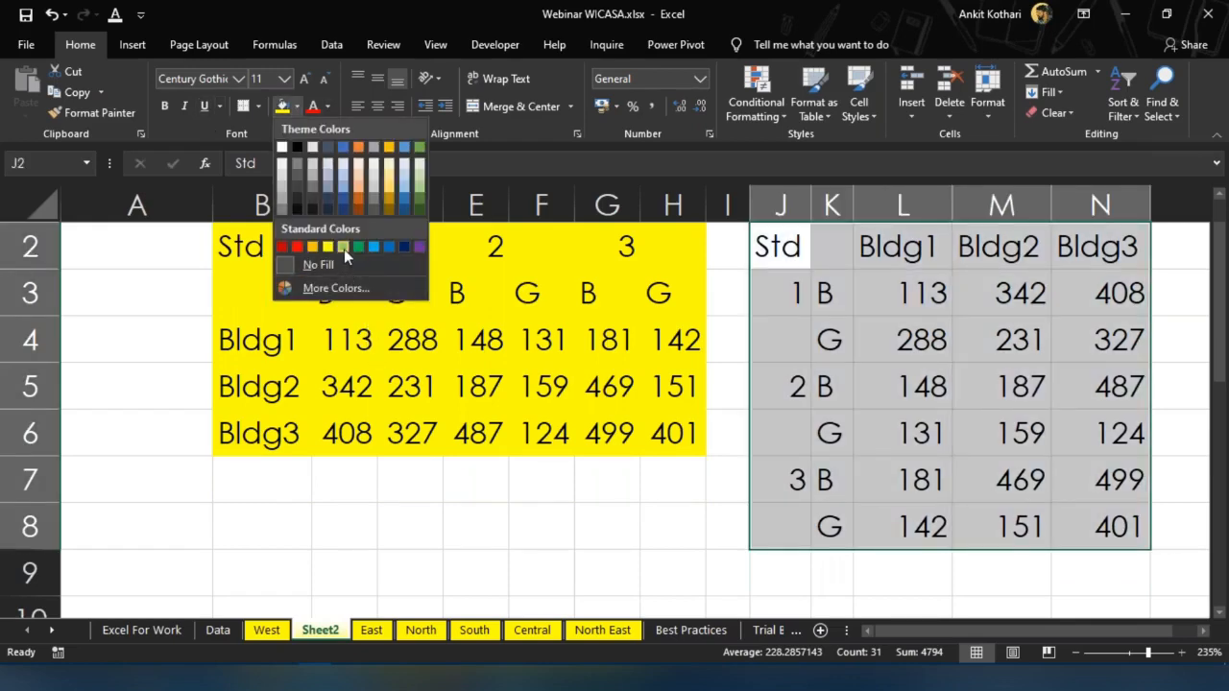
left_click(344, 248)
Examine the Bldg1 column of the green table, from its header down through the first figures
left_click(920, 435)
key("Up")
key("Up")
key("Up")
key("Up")
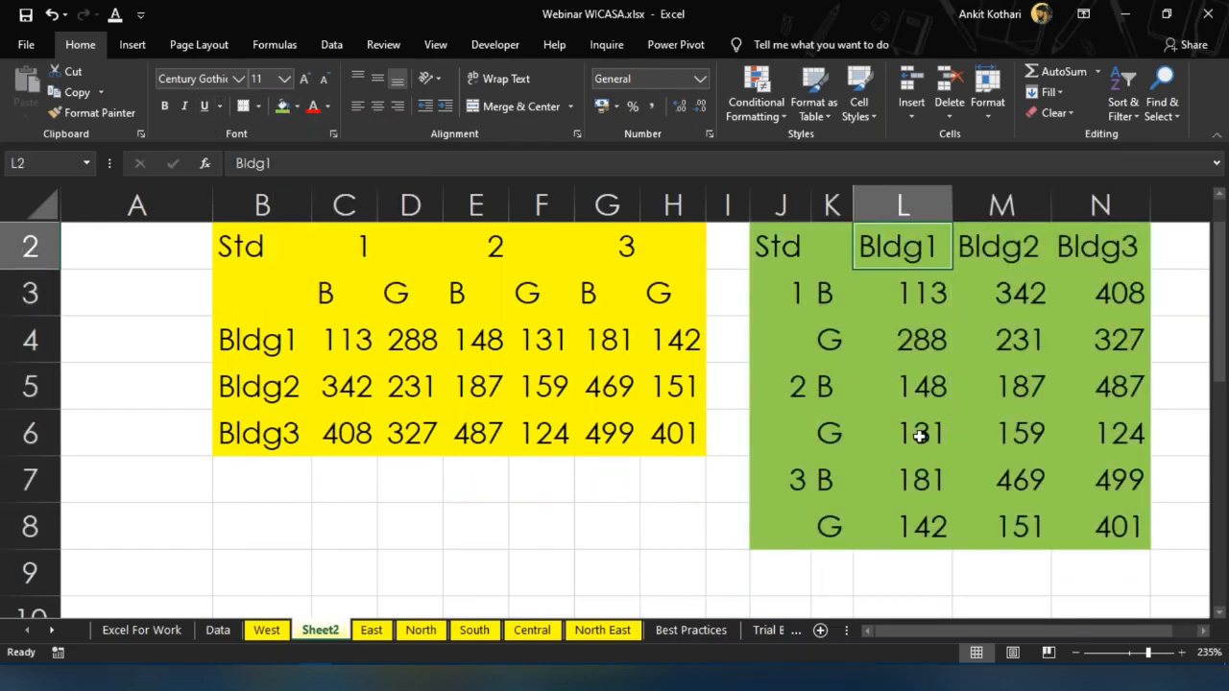
key("Up")
key("Down")
key("Down")
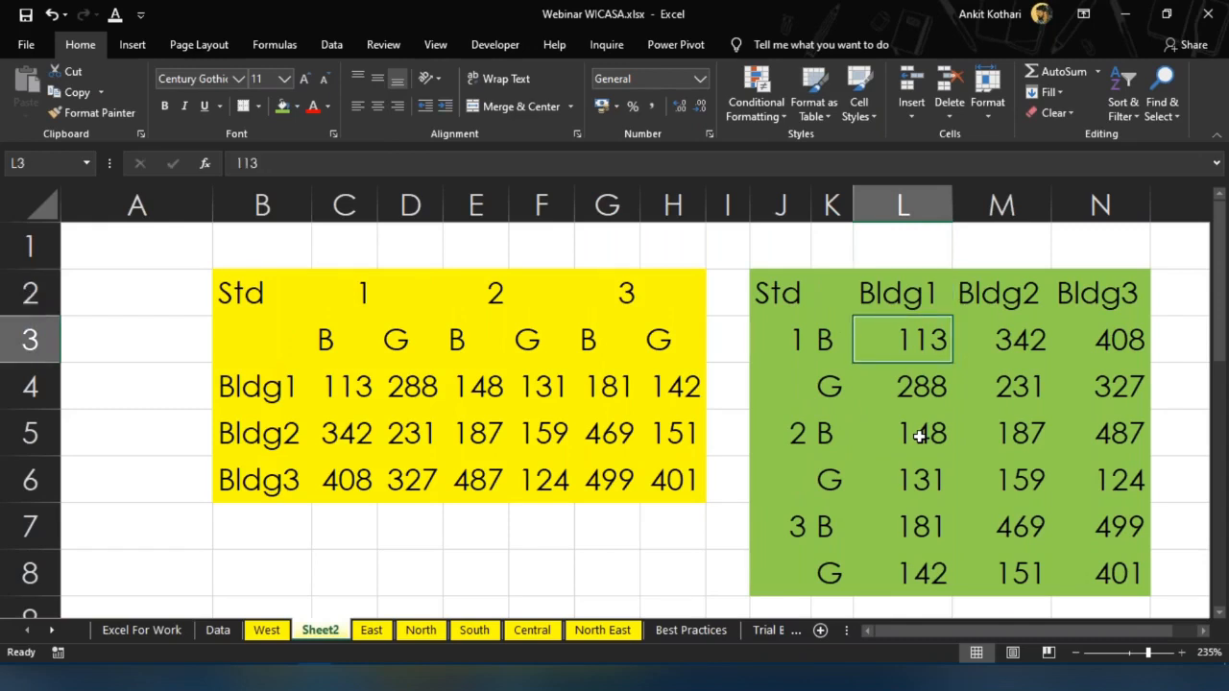
key("Down")
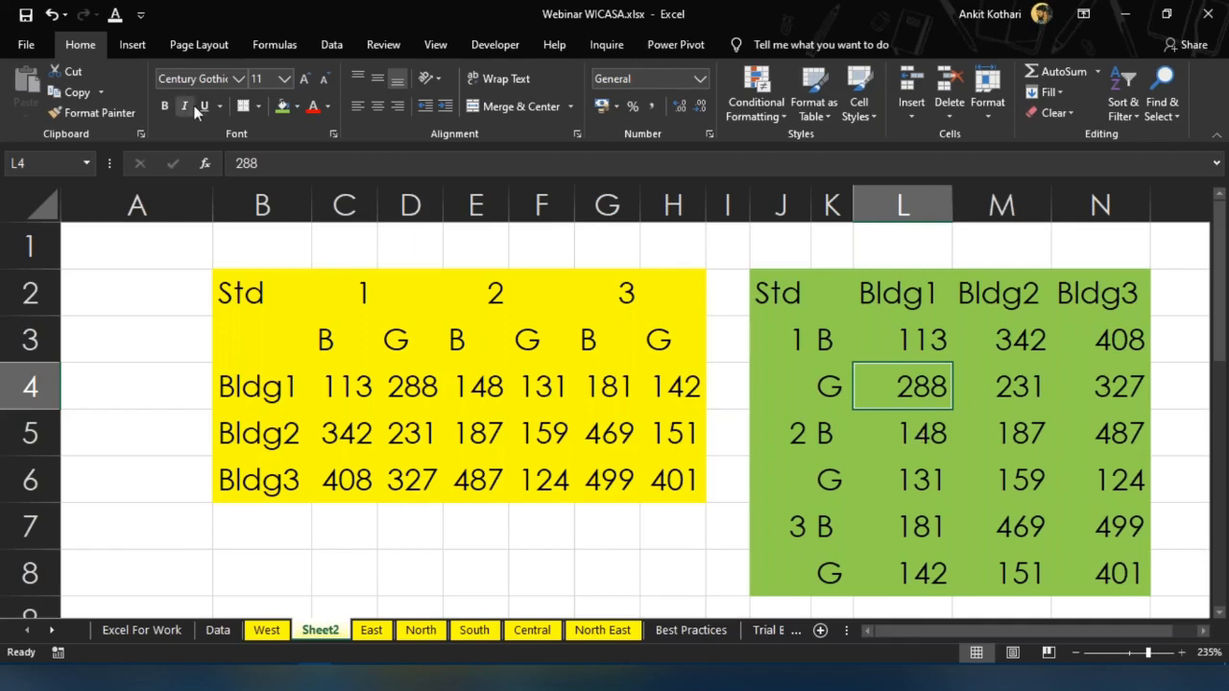
Narrow the empty column A and select the Std heading in J2 of the green table
left_click_drag(212, 205, 116, 210)
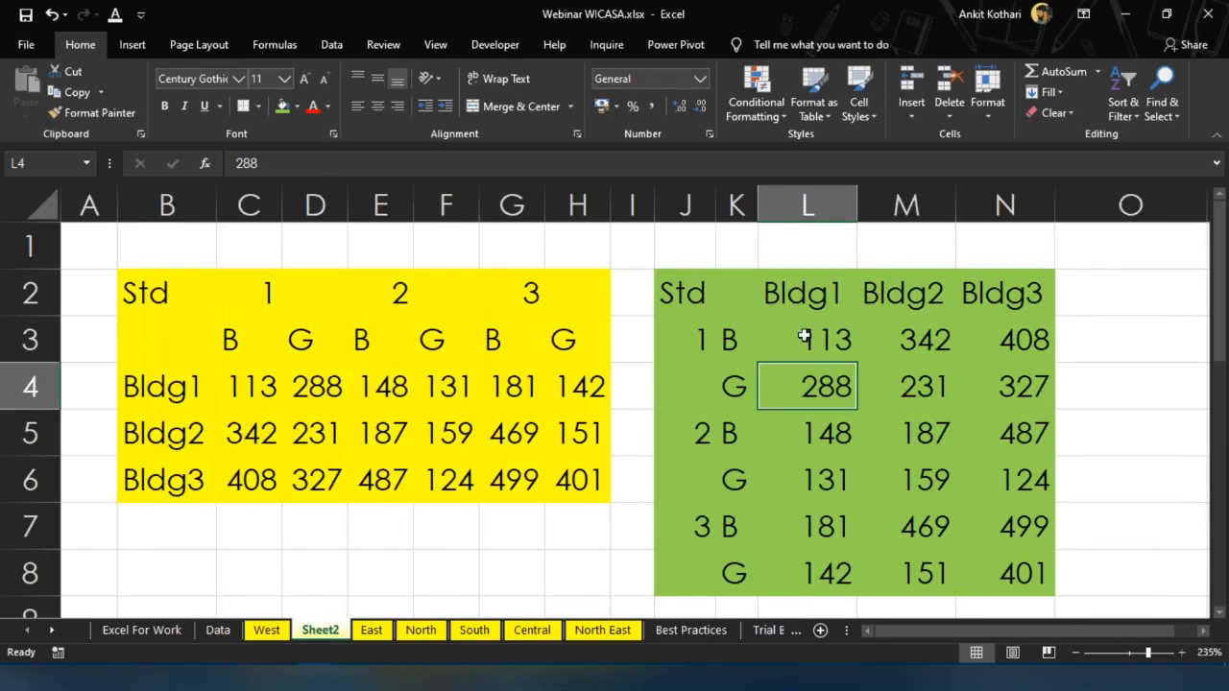
left_click(1209, 260)
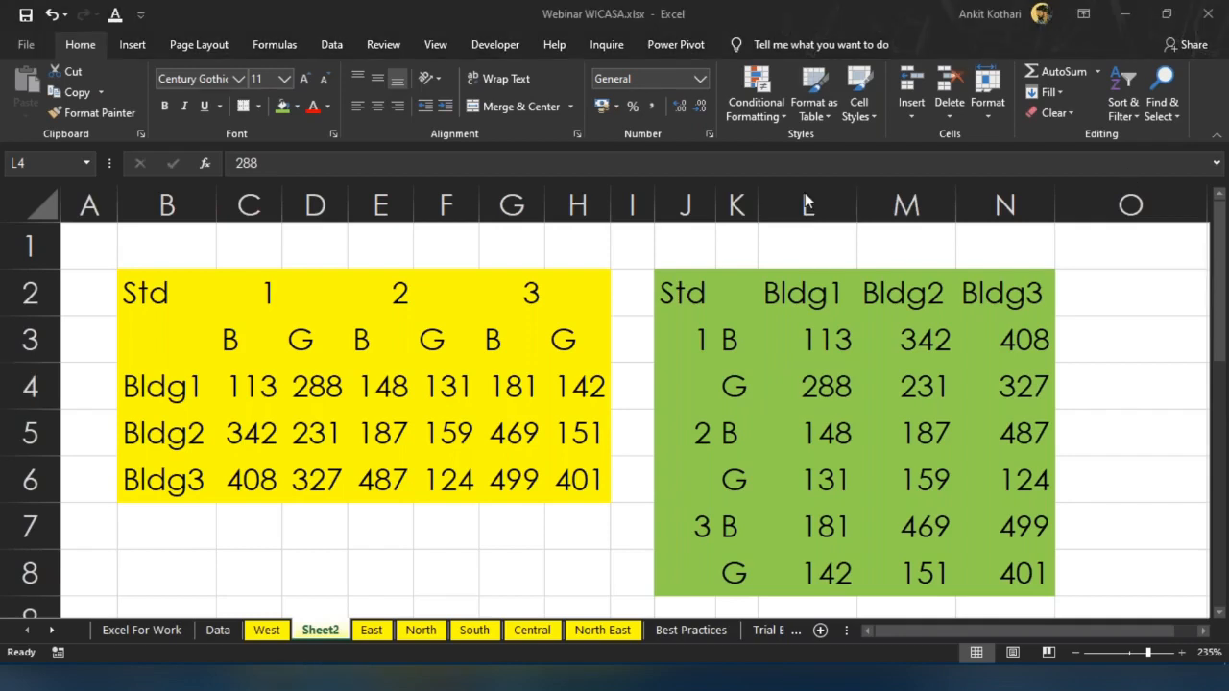
left_click(700, 290)
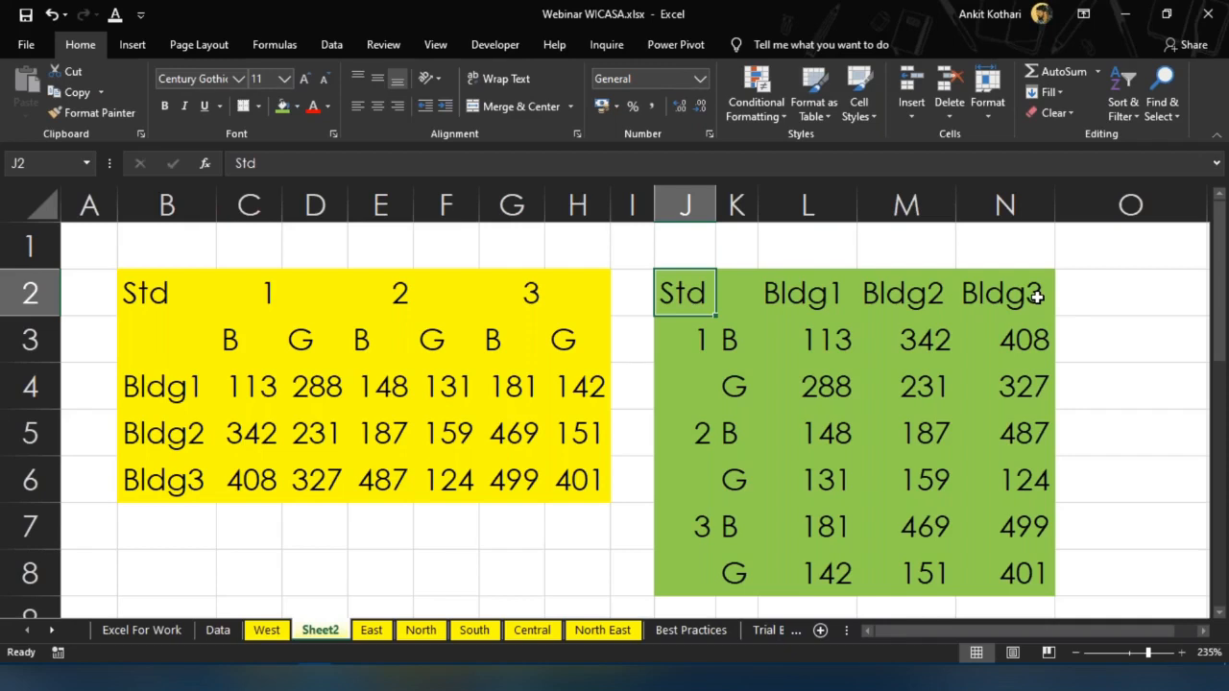
Review the layouts of the East, Central and South sheets and inspect the Total Pop formula in D8 of South
left_click(374, 638)
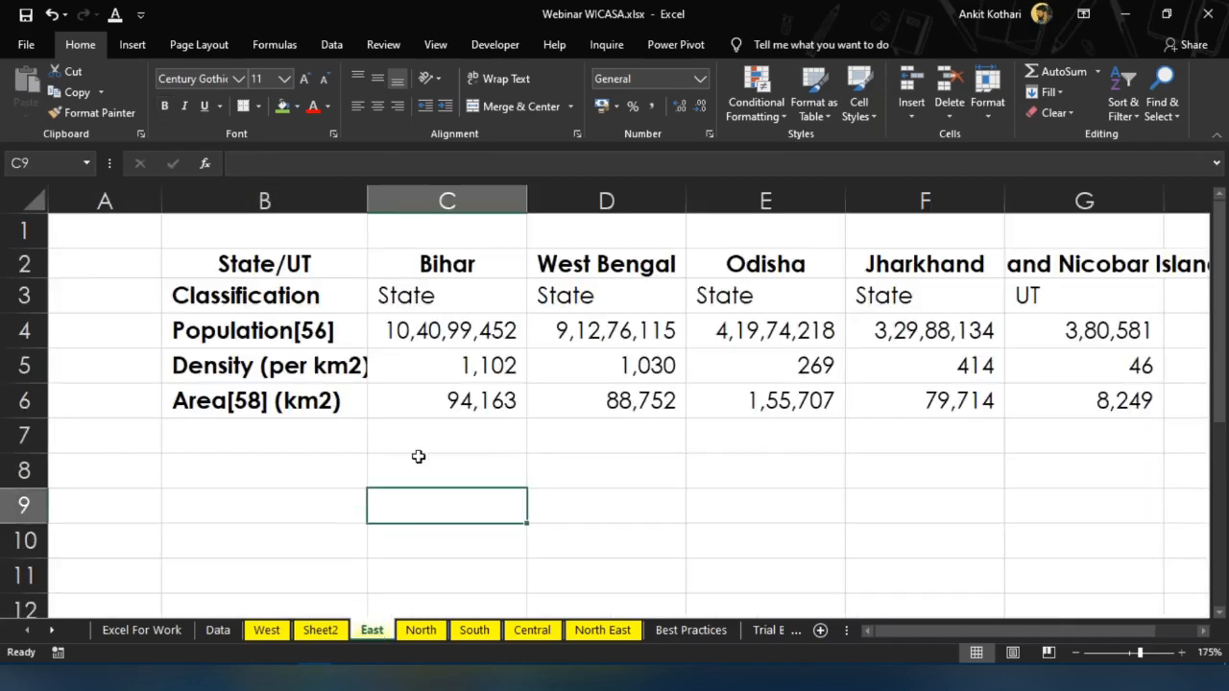
left_click(531, 630)
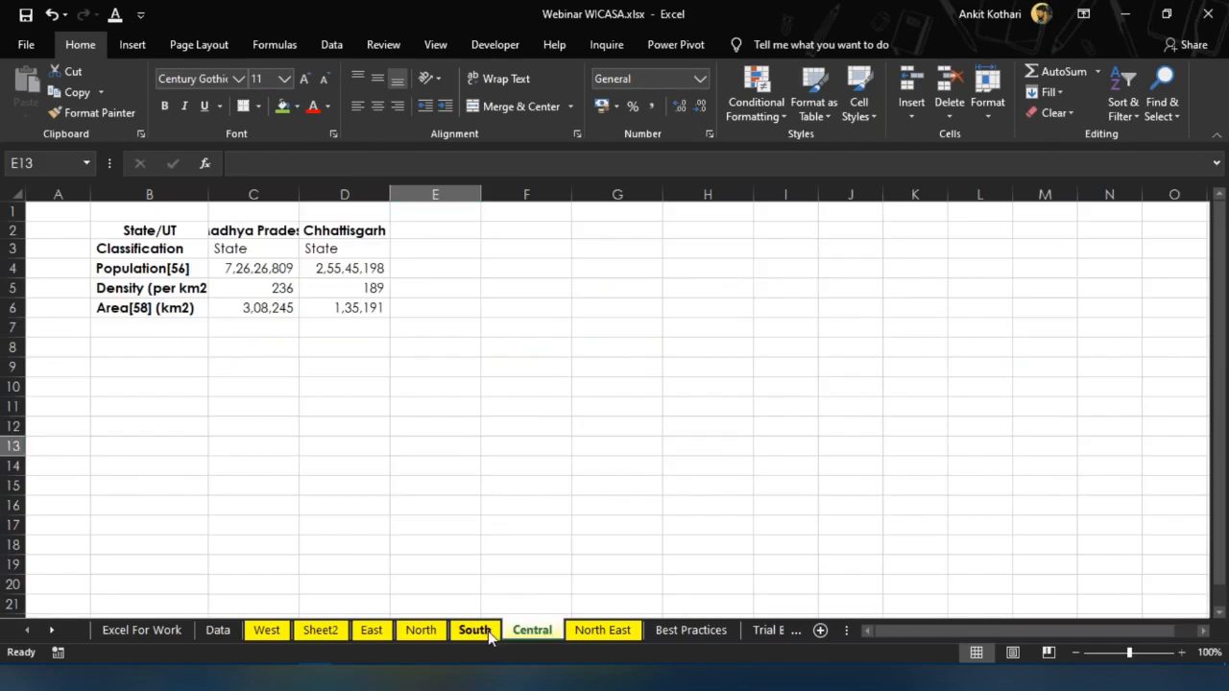
left_click(474, 630)
left_click(302, 305)
left_click(234, 331)
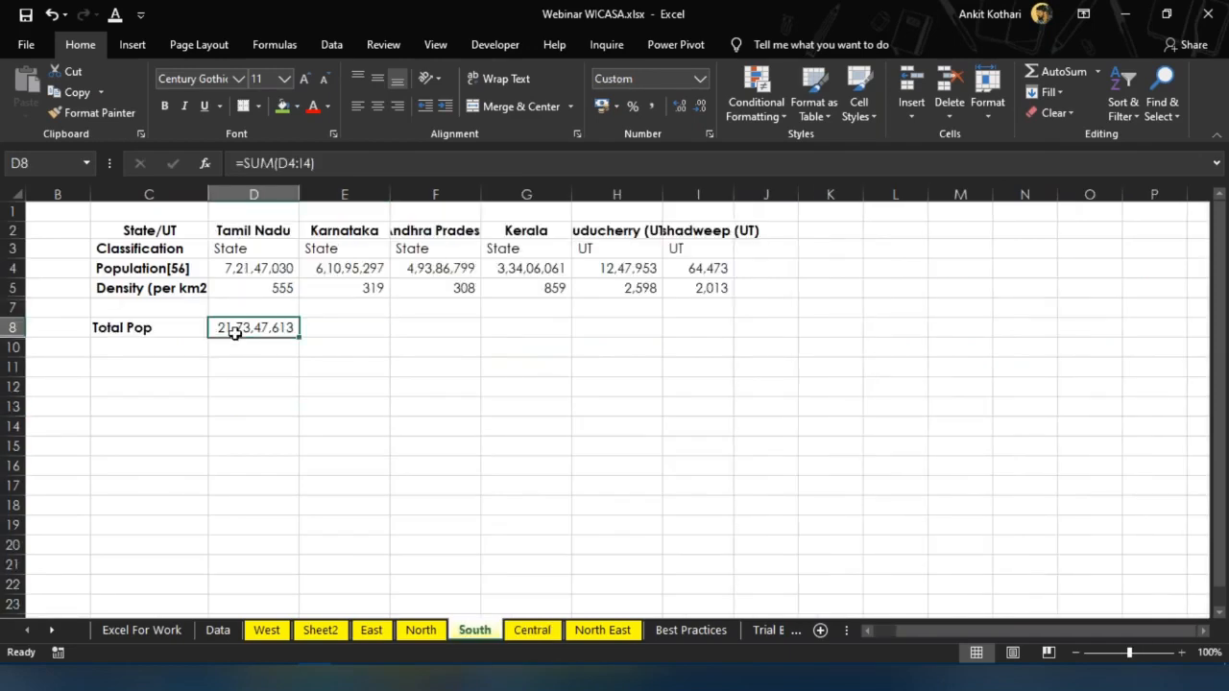
Select the whole state table C2:I5 on the South sheet, then inspect the Total Pop formula in D8
key("Left")
key("Up")
key("Up")
key("Up")
key("Up")
key("Up")
key("ctrl+a")
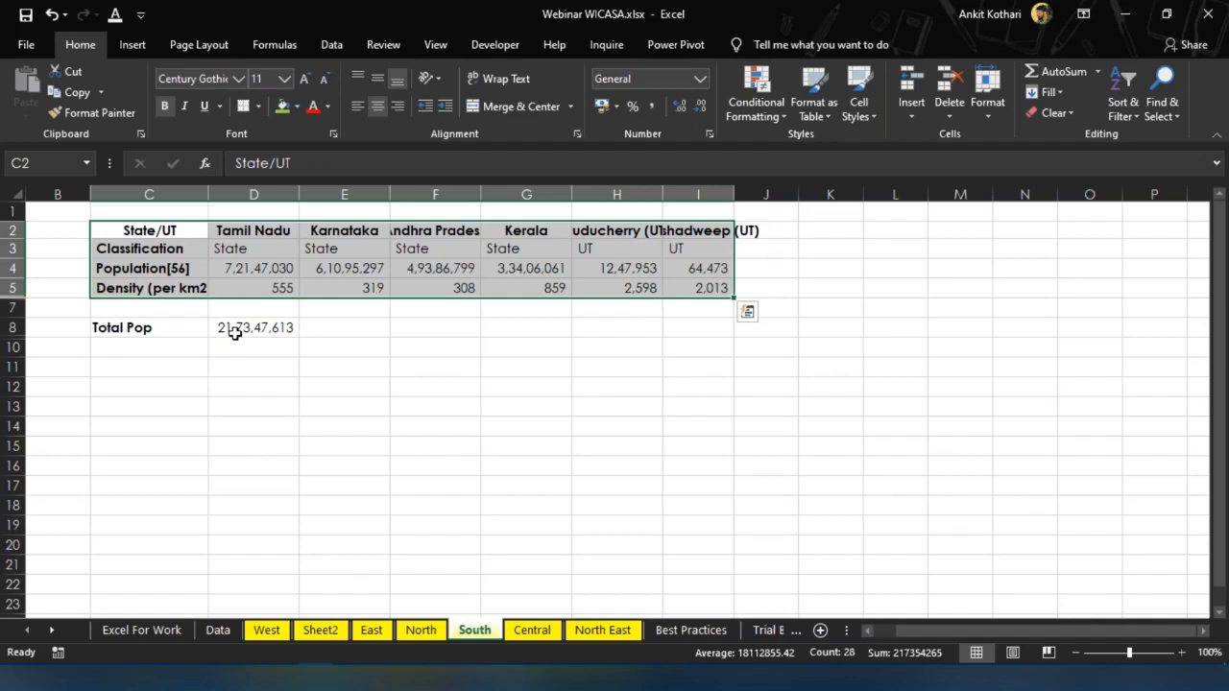
key("Down")
key("Down")
key("Down")
key("Down")
key("Down")
key("Right")
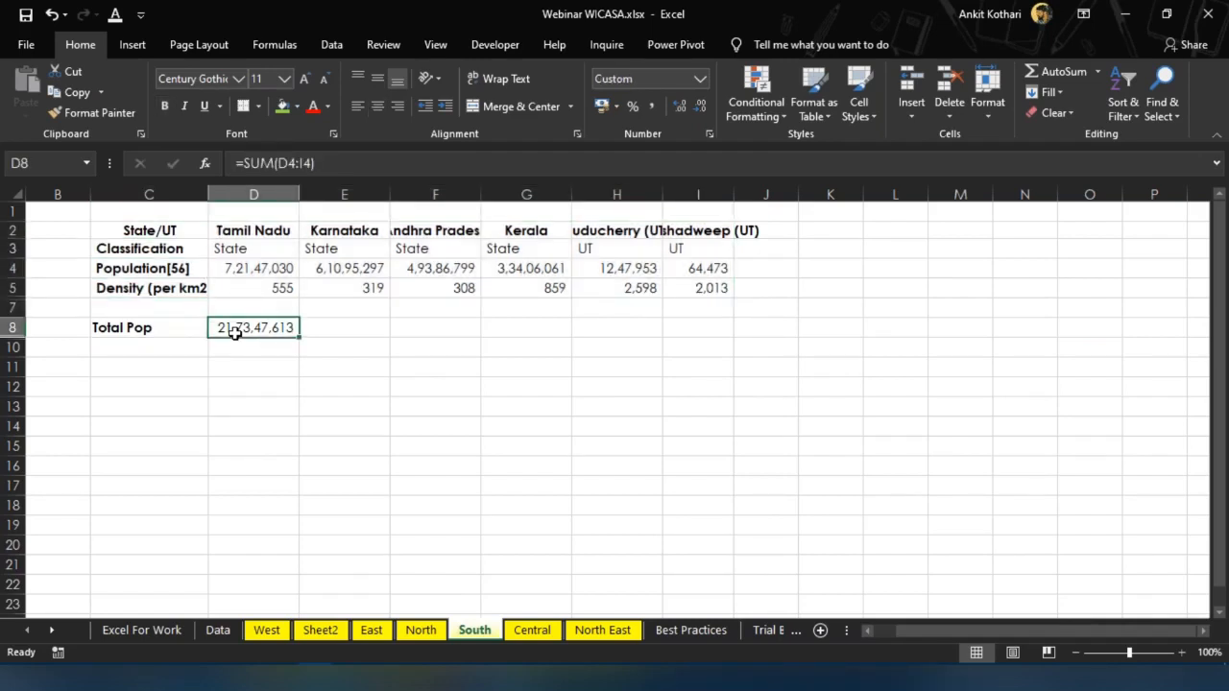
key("F2")
key("Escape")
Unhide the hidden column A beside the empty column B on the South sheet
key("Up")
key("Up")
key("Up")
key("Up")
key("Left")
key("Left")
key("ctrl+space")
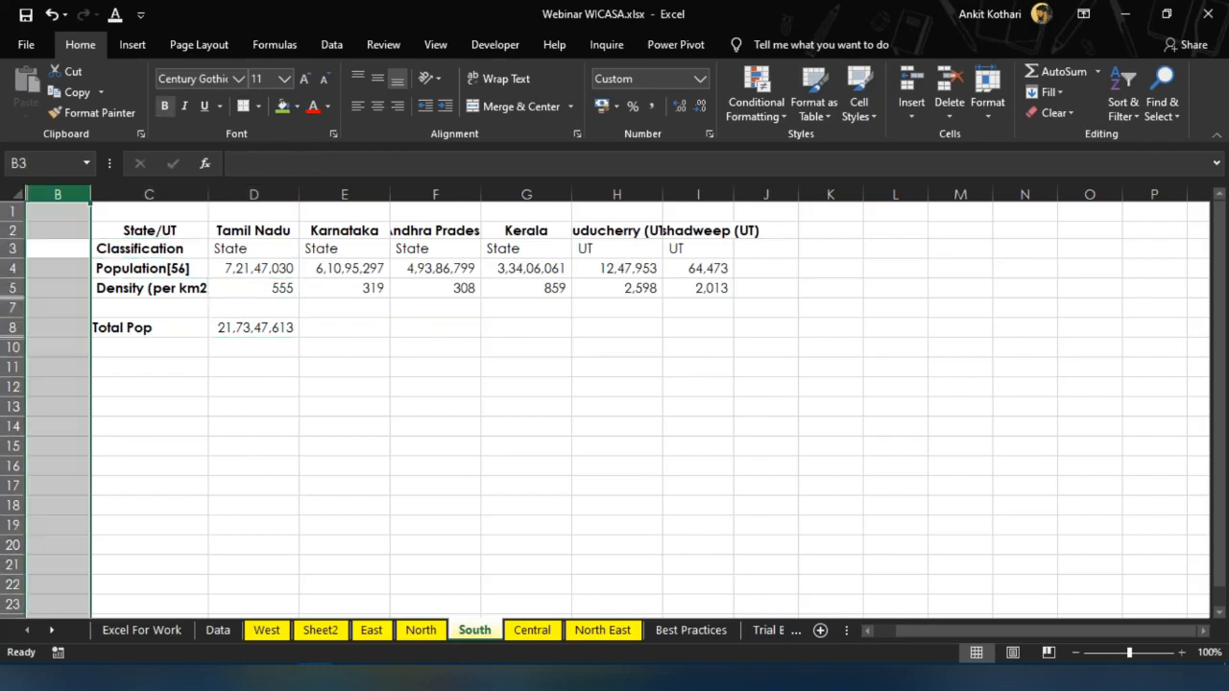
key("Down")
key("Right")
key("Up")
key("Left")
left_click(72, 194)
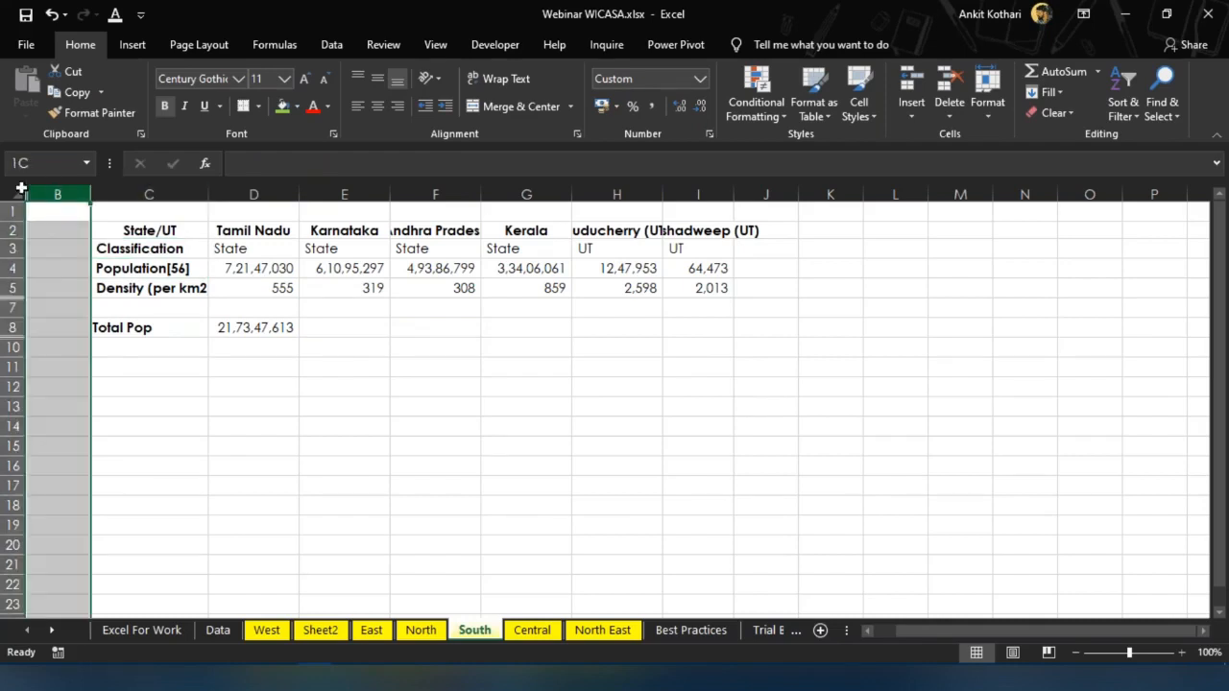
right_click(73, 194)
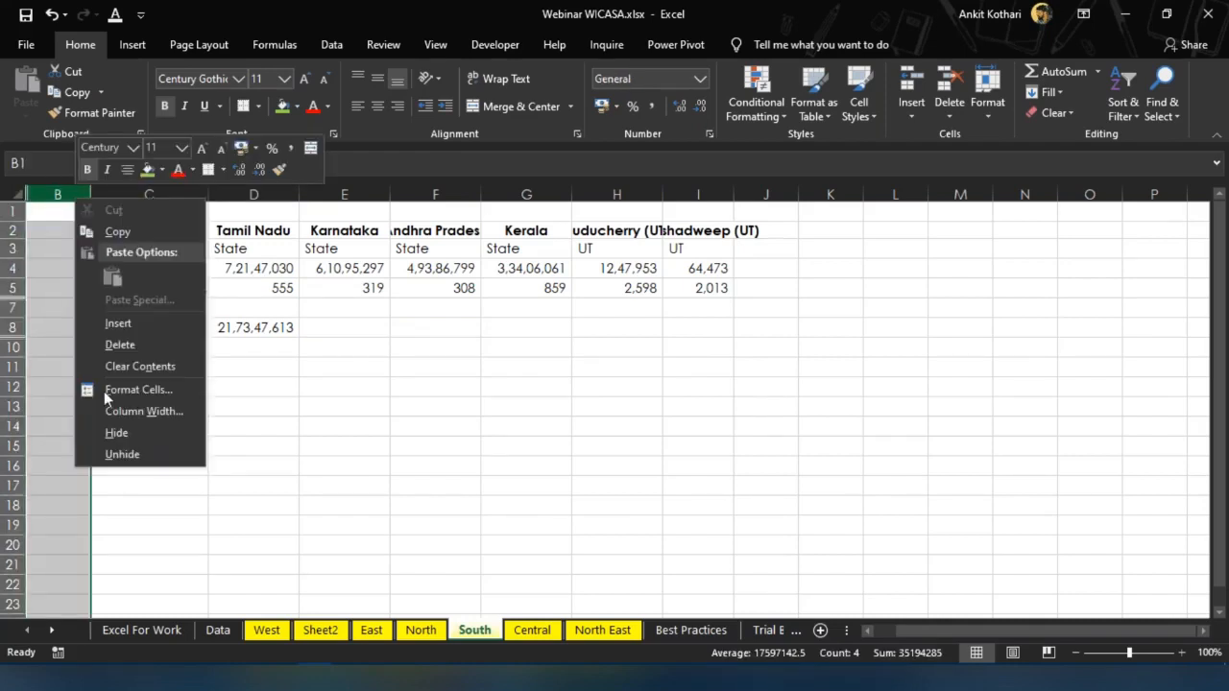
left_click(109, 455)
left_click(196, 353)
Examine the cells around the separate Telangana column and its gap from the main table, ending on the Total Pop cell D8
key("Left")
key("Up")
key("Up")
key("Left")
key("Up")
key("Up")
key("Up")
key("Up")
key("Right")
key("Right")
key("Down")
key("Down")
key("Right")
key("Down")
key("Down")
key("Down")
key("Down")
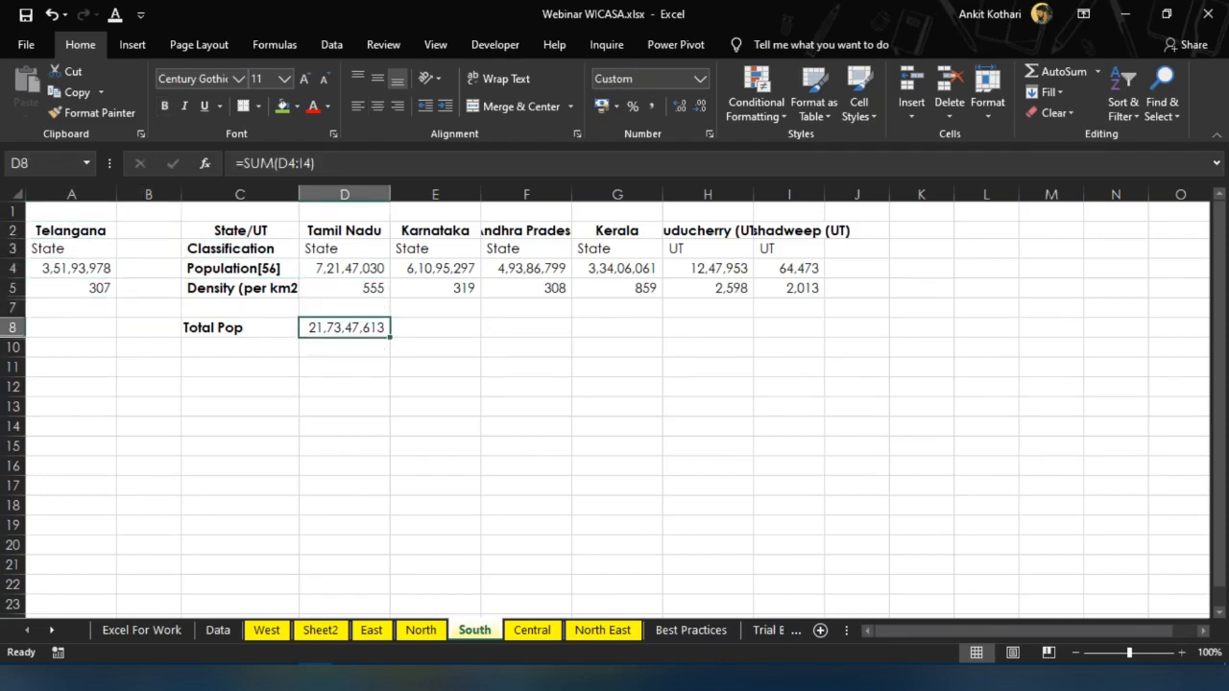
Inspect which population cells the Total Pop formula in D8 covers compared with the Telangana figure in column A
key("F2")
key("Escape")
key("F2")
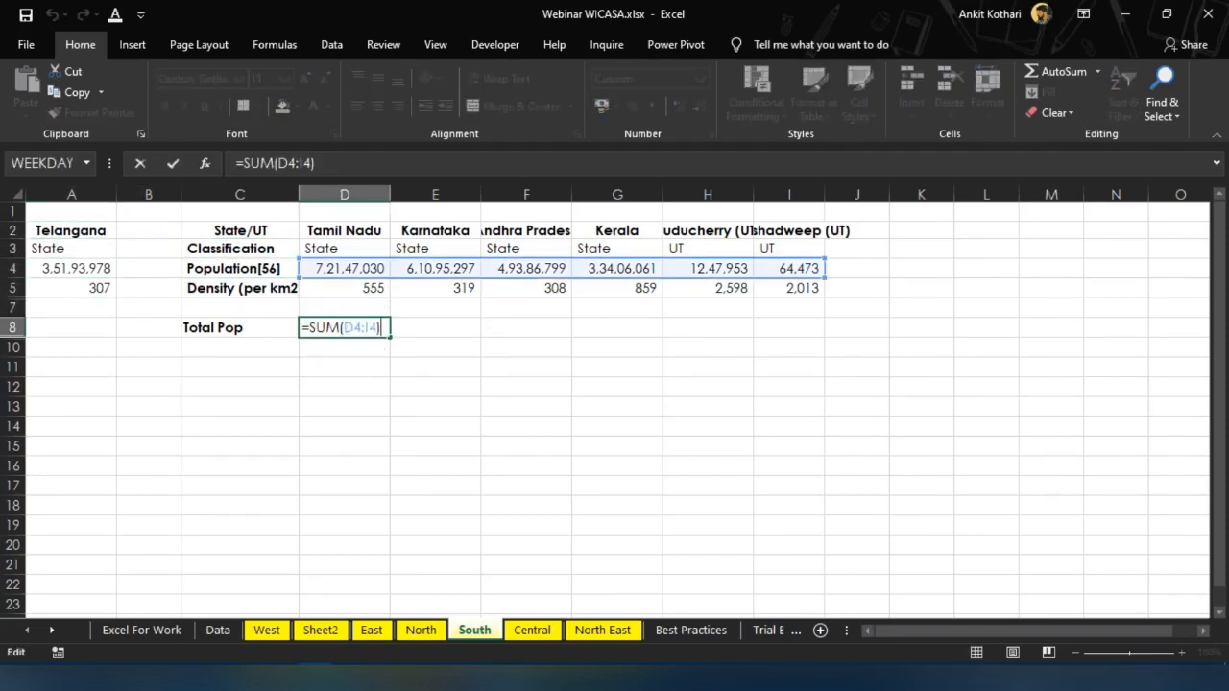
key("Escape")
scroll(468, 314, "up", 5, "ctrl")
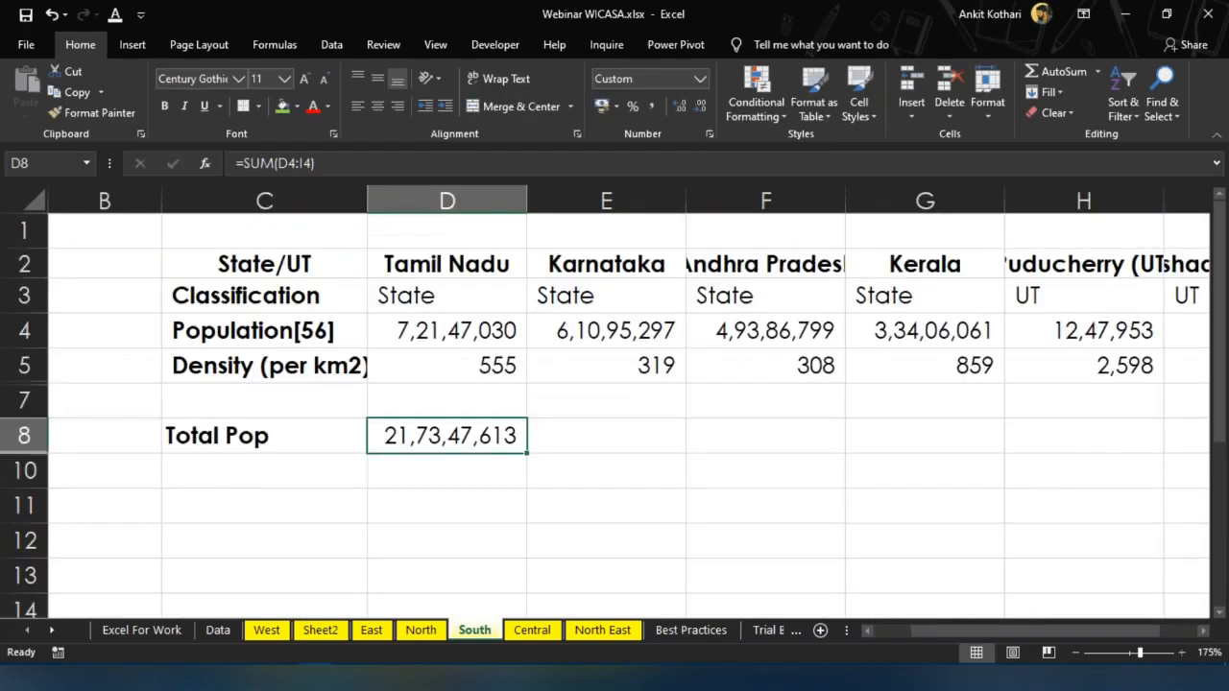
scroll(606, 402, "down", 3, "ctrl")
key("F2")
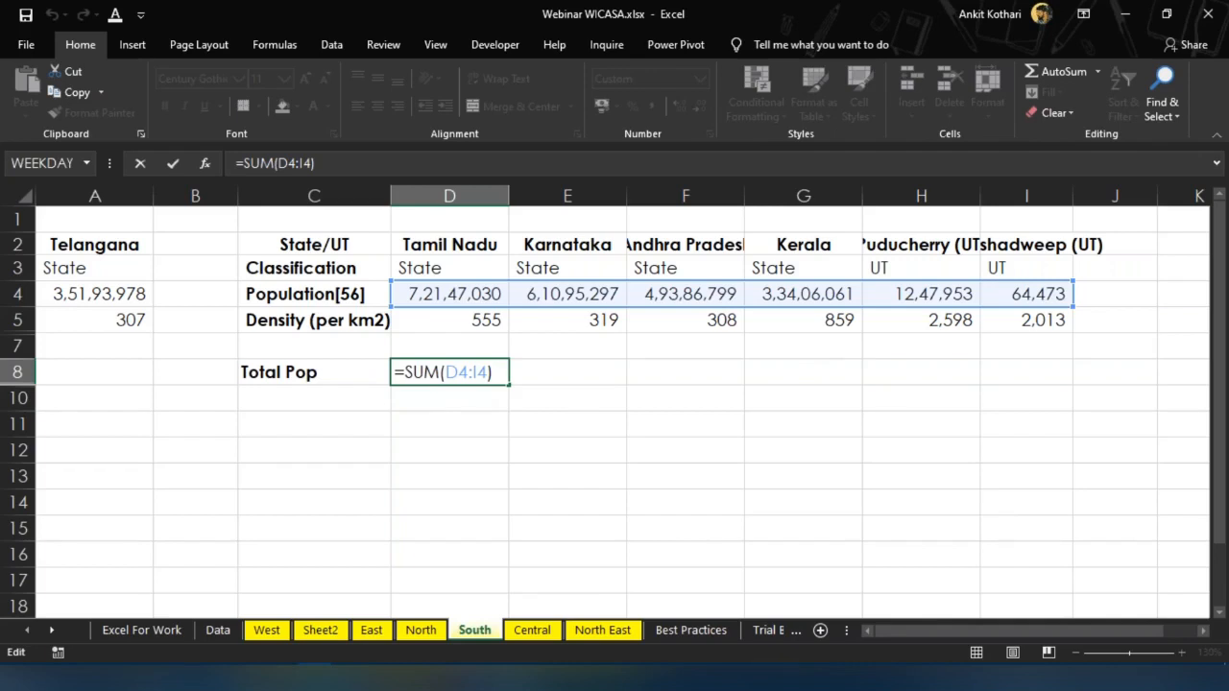
key("Return")
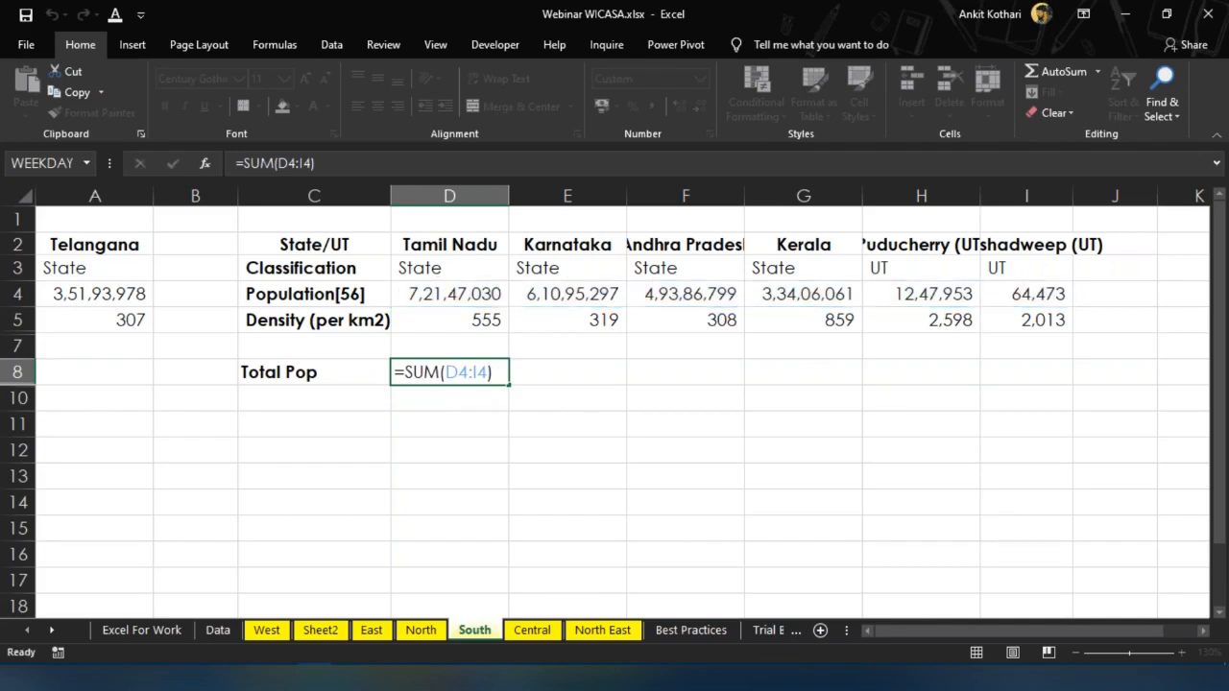
Move the Telangana data from A2:A5 to J2:J5 at the end of the table and autofit column J
left_click_drag(104, 239, 129, 315)
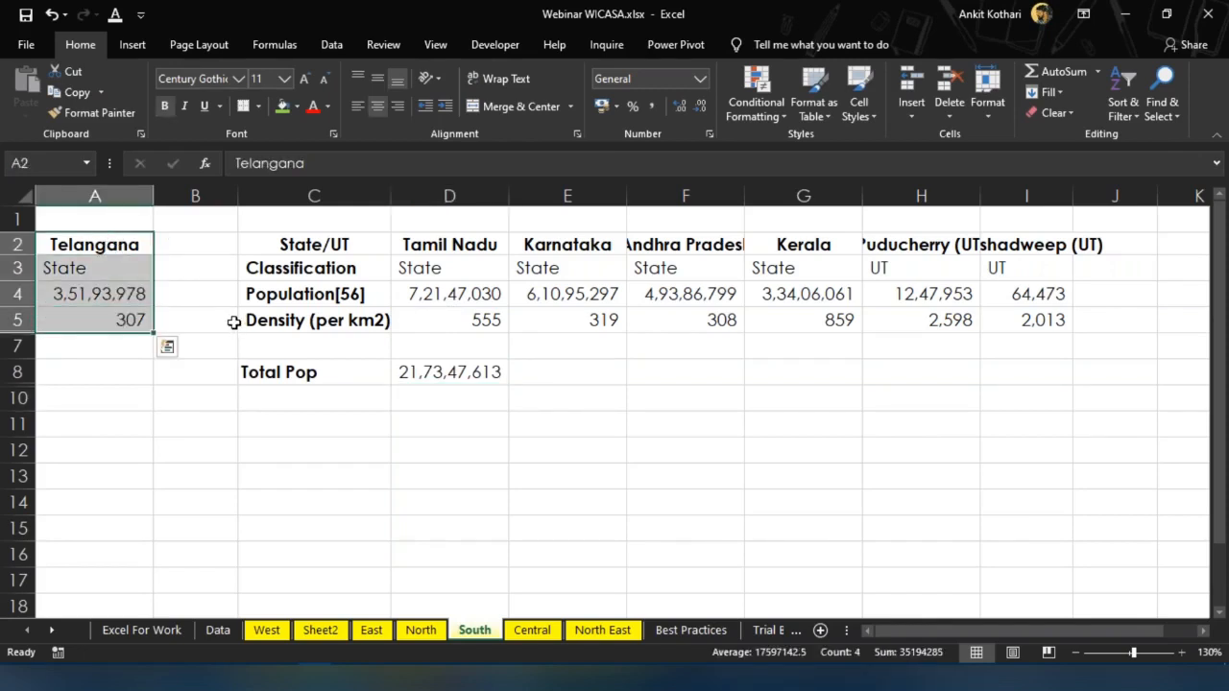
key("ctrl+c")
key("Right")
key("Right")
key("Right")
key("Right")
key("Right")
key("Right")
key("Right")
key("Right")
key("Right")
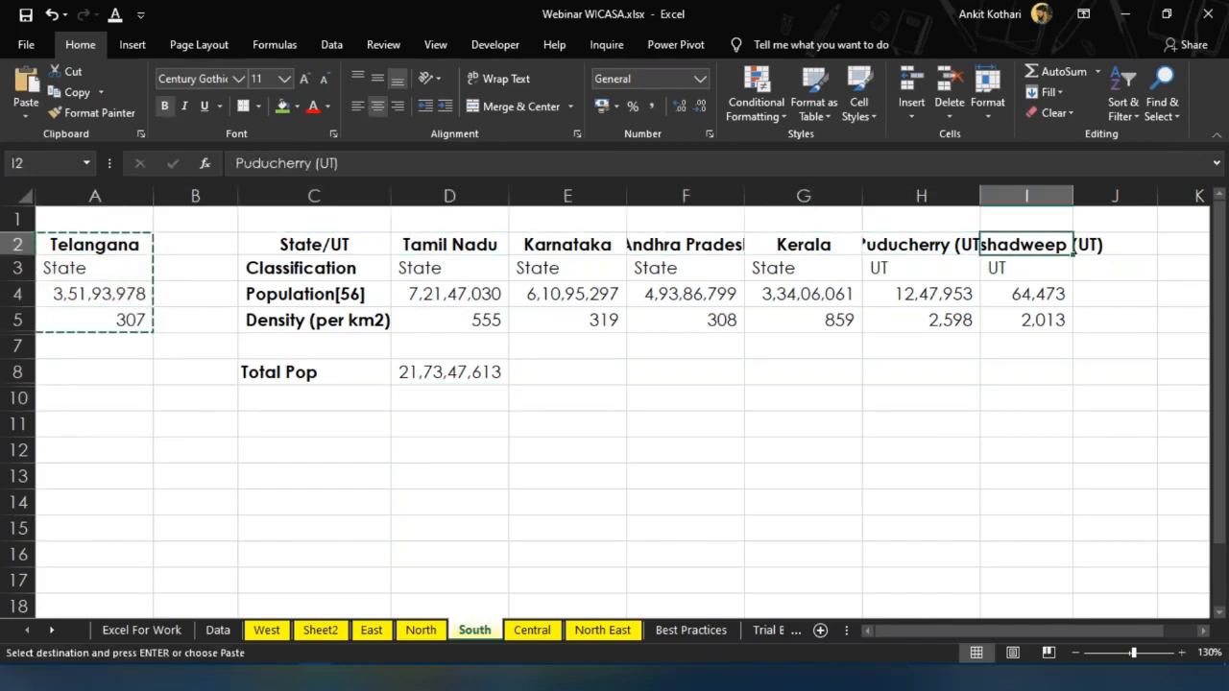
key("ctrl+v")
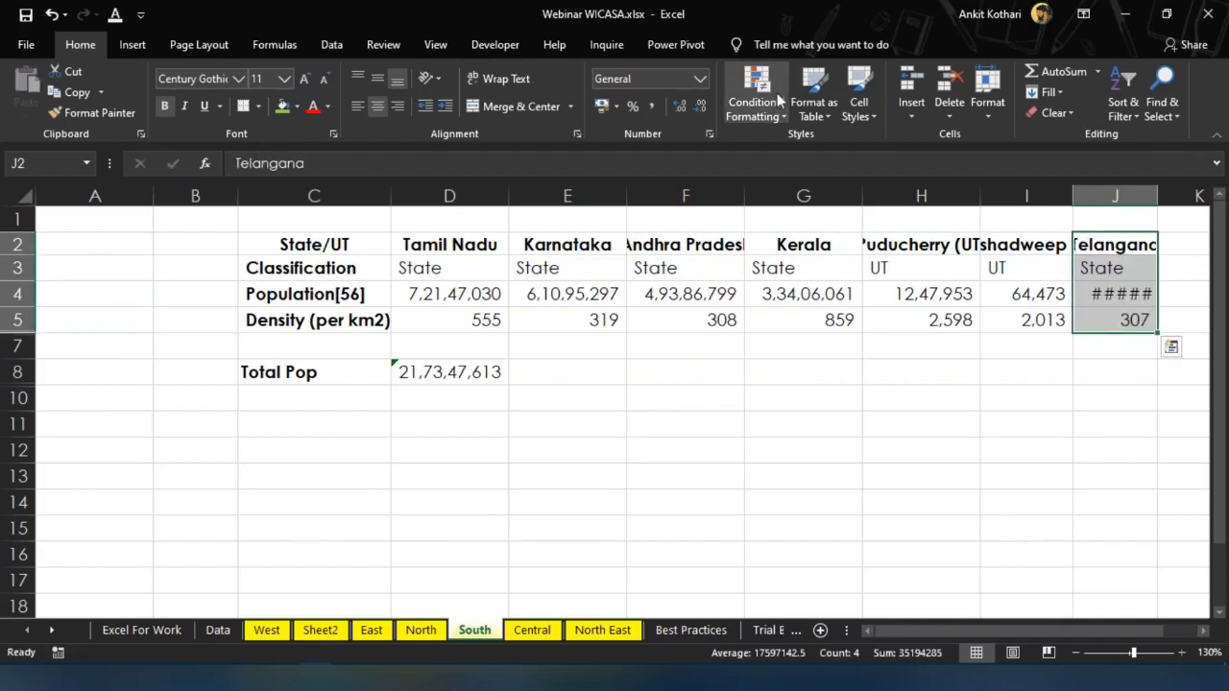
left_click(989, 264)
double_click(1157, 196)
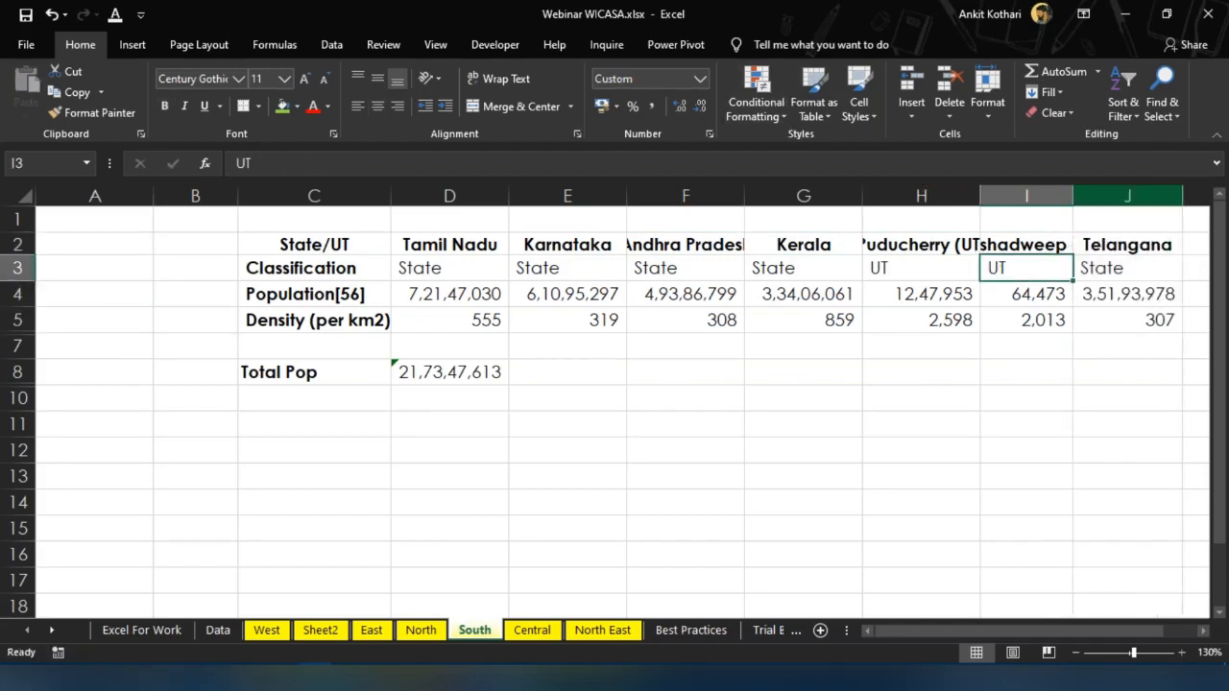
Extend the Total Pop formula in D8 to include Telangana, making it =SUM(D4:J4)
left_click(976, 302)
left_click(481, 371)
key("F2")
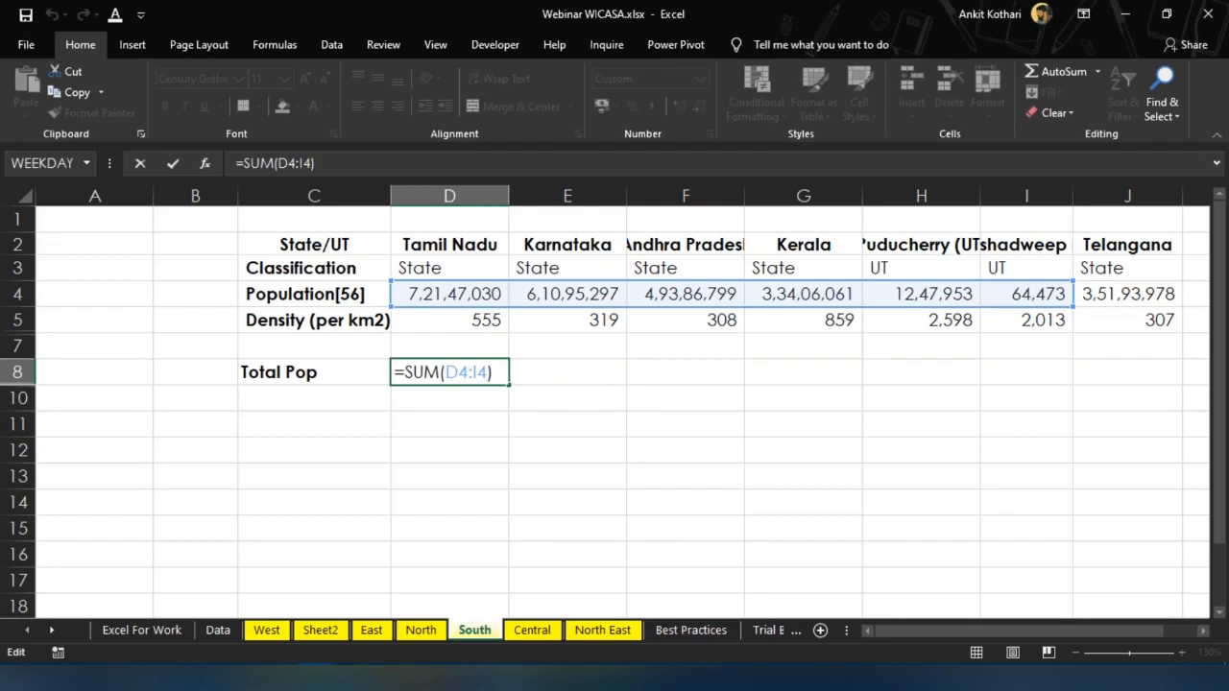
left_click(478, 372)
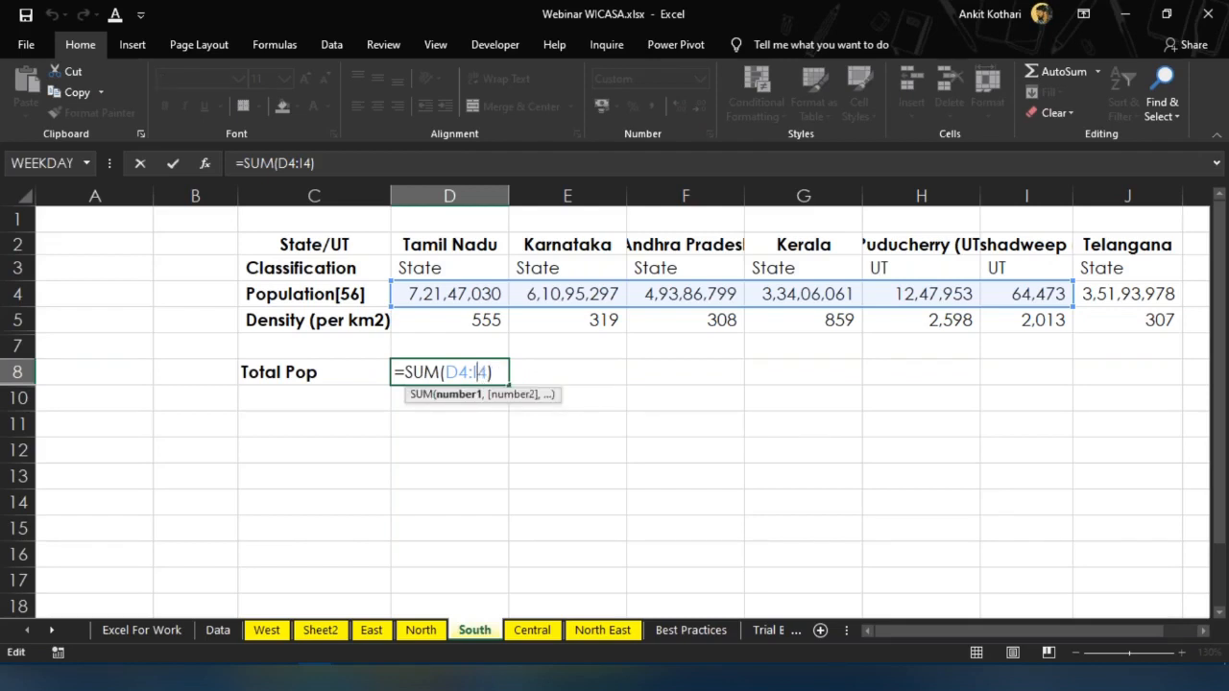
key("Delete")
type("J")
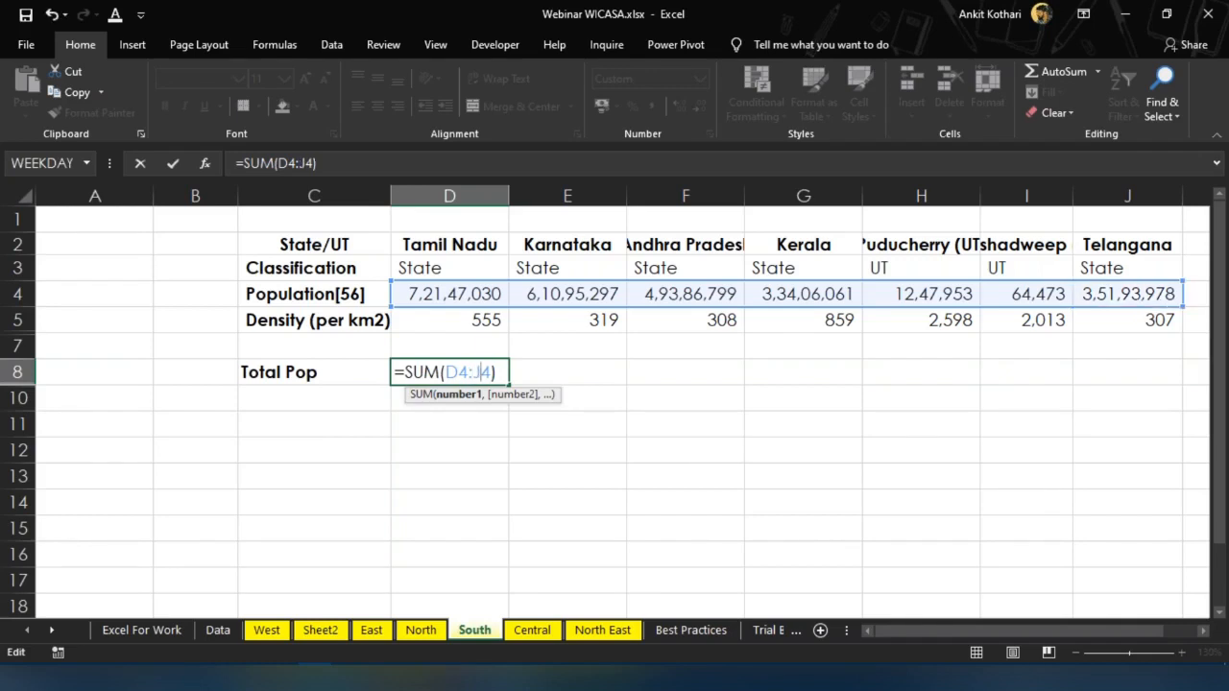
key("Return")
key("Up")
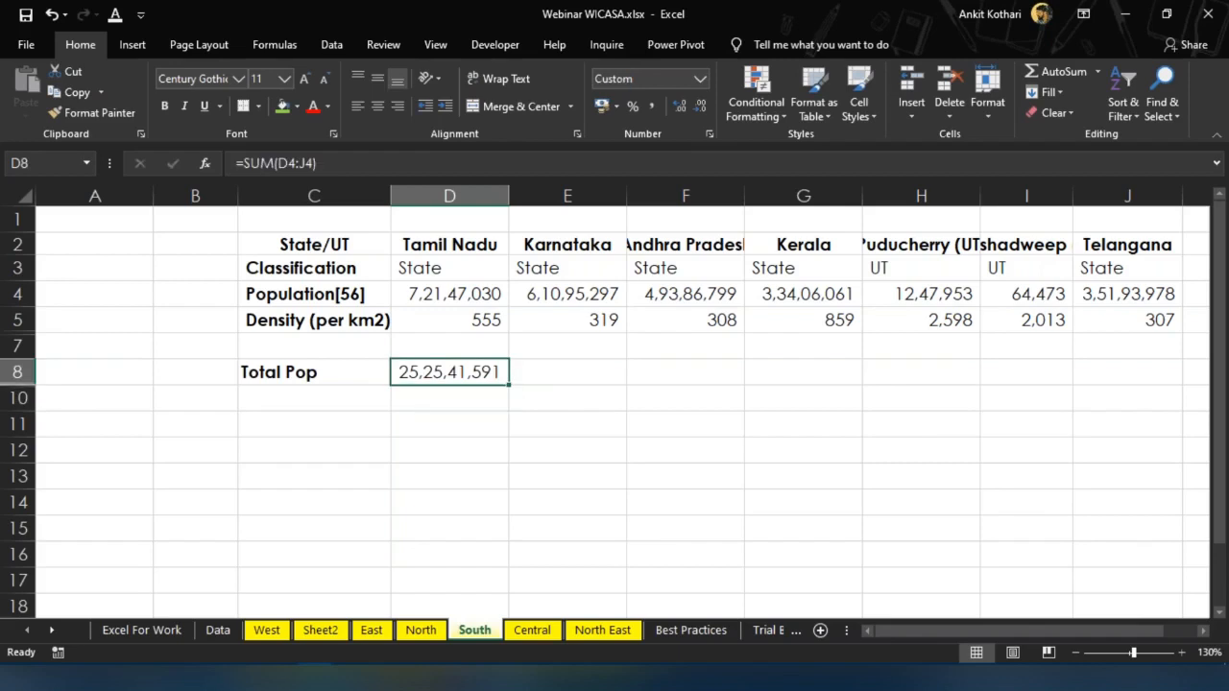
Check the Total Pop formula in D8, undo its extension to column J, and inspect the restored sum range
key("F2")
key("Escape")
key("ctrl+z")
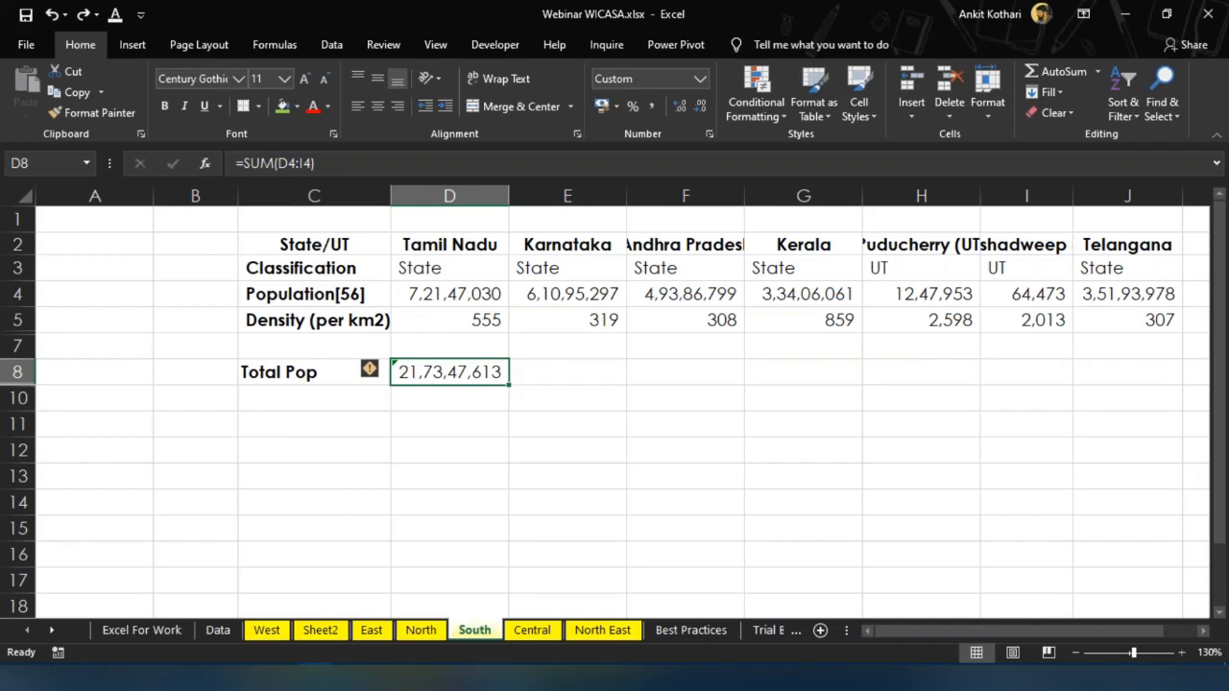
key("F2")
key("Left")
key("Left")
key("Left")
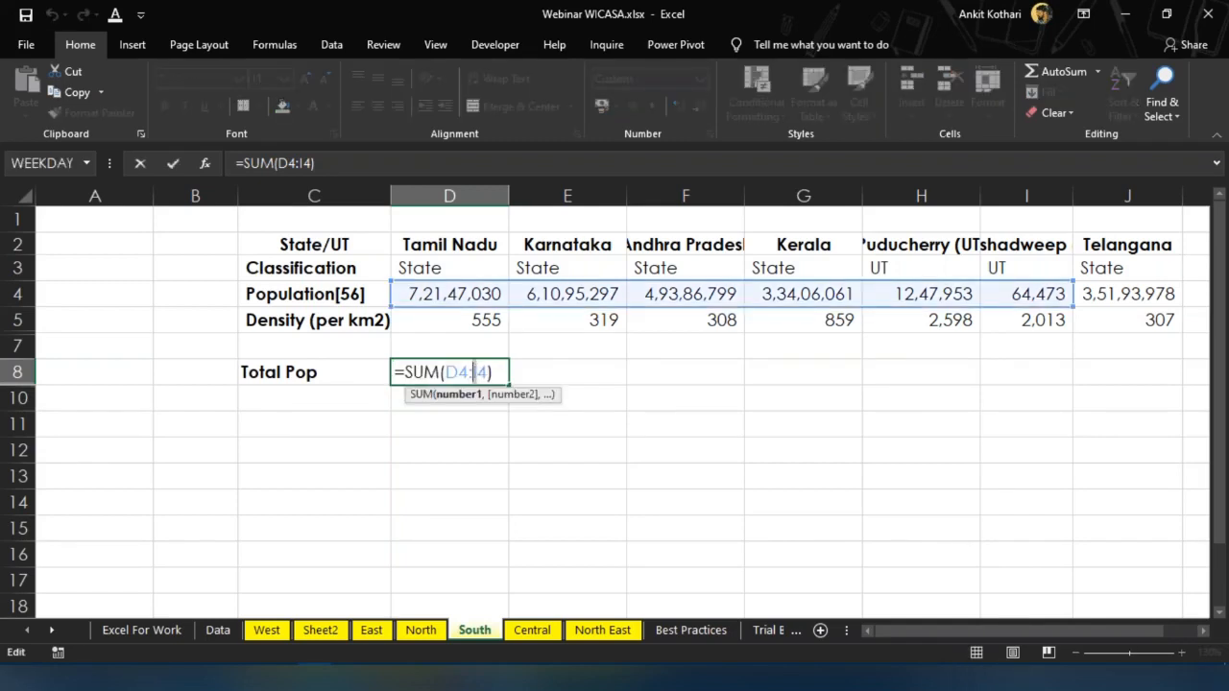
key("Return")
key("Up")
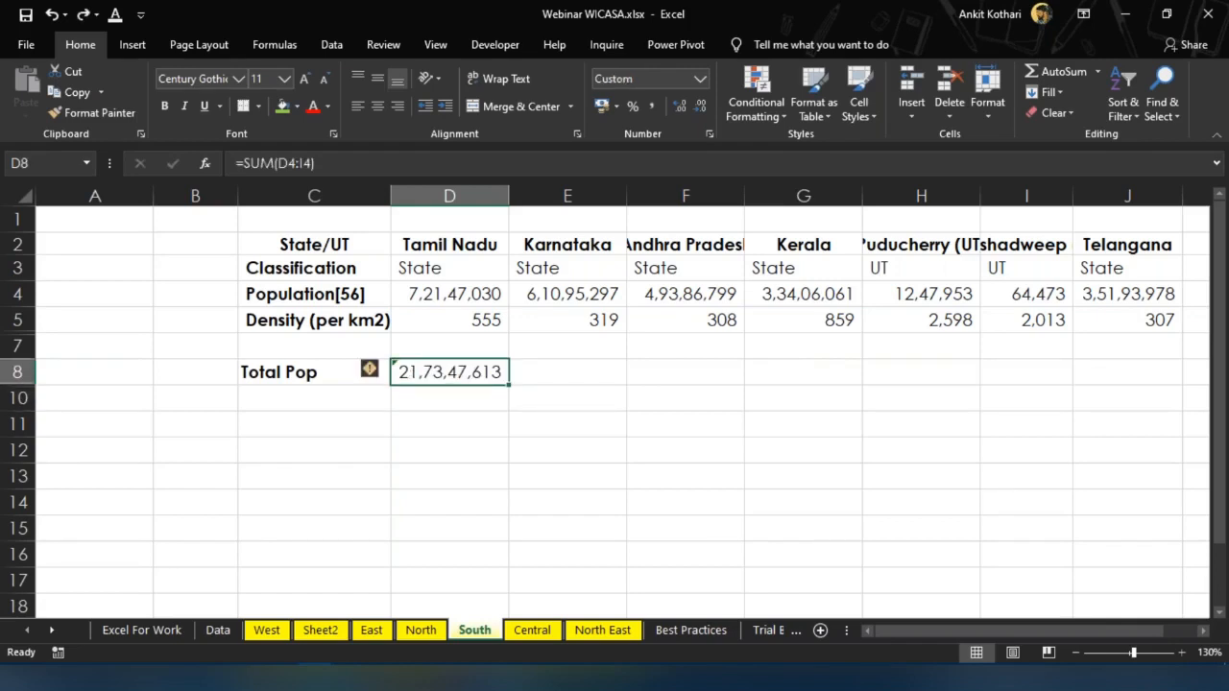
Undo the widening of column J and the move of the Telangana data
key("ctrl+z")
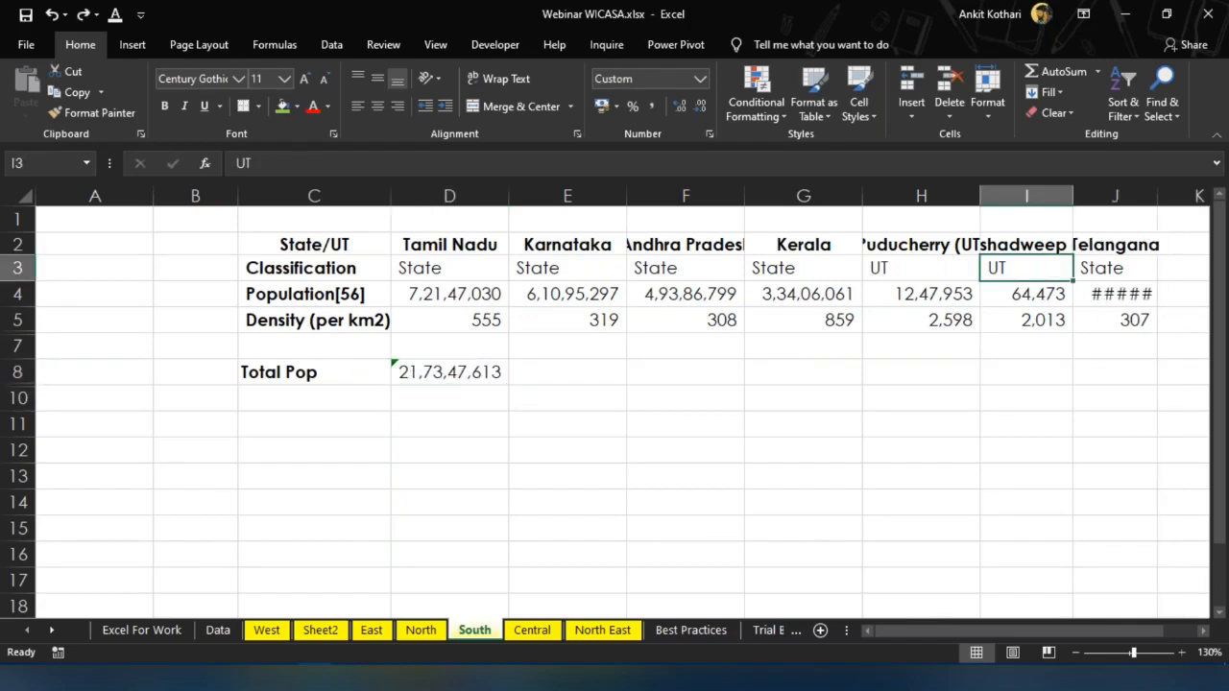
key("ctrl+z")
key("Escape")
Insert a 2-D clustered column chart of the state table C2:I5 and move it below the data
key("Left")
key("Left")
key("Left")
key("Left")
key("Left")
key("Left")
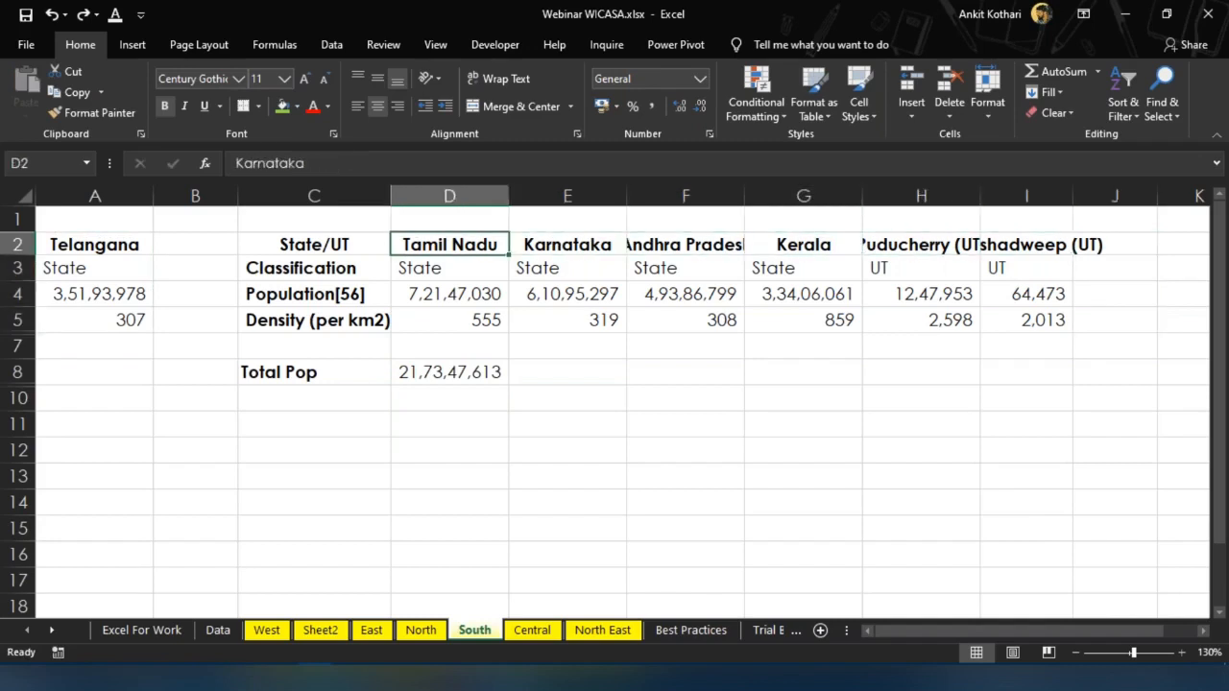
key("Left")
key("ctrl+a")
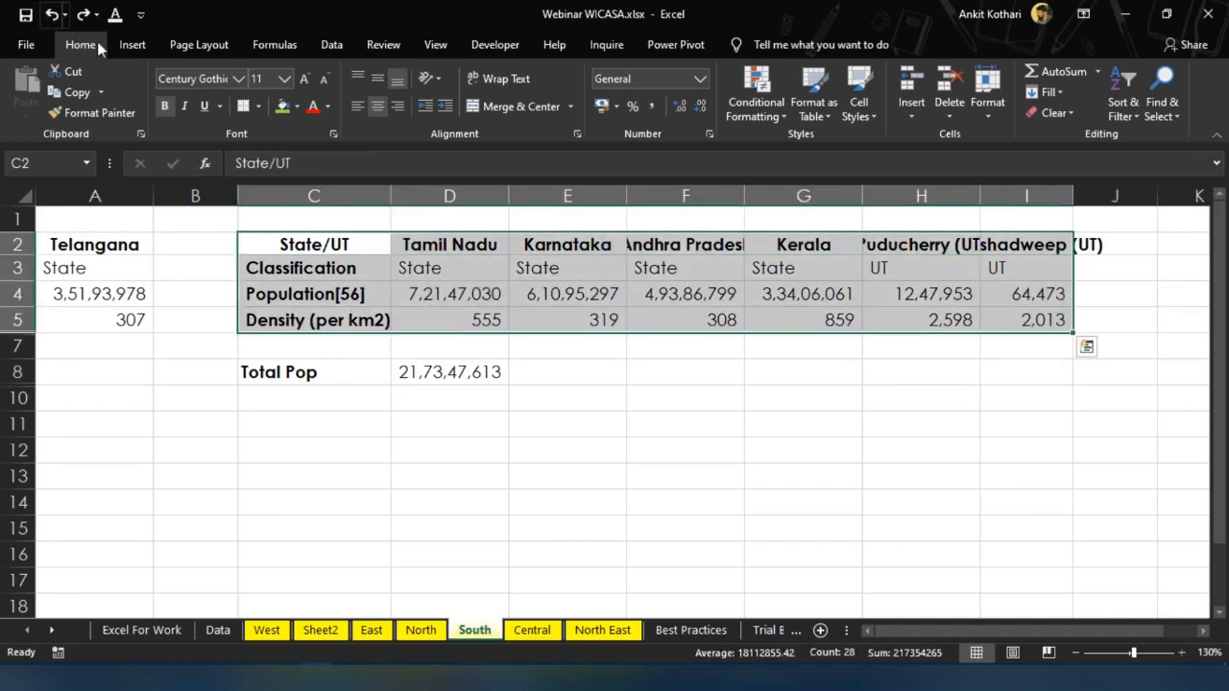
left_click(139, 48)
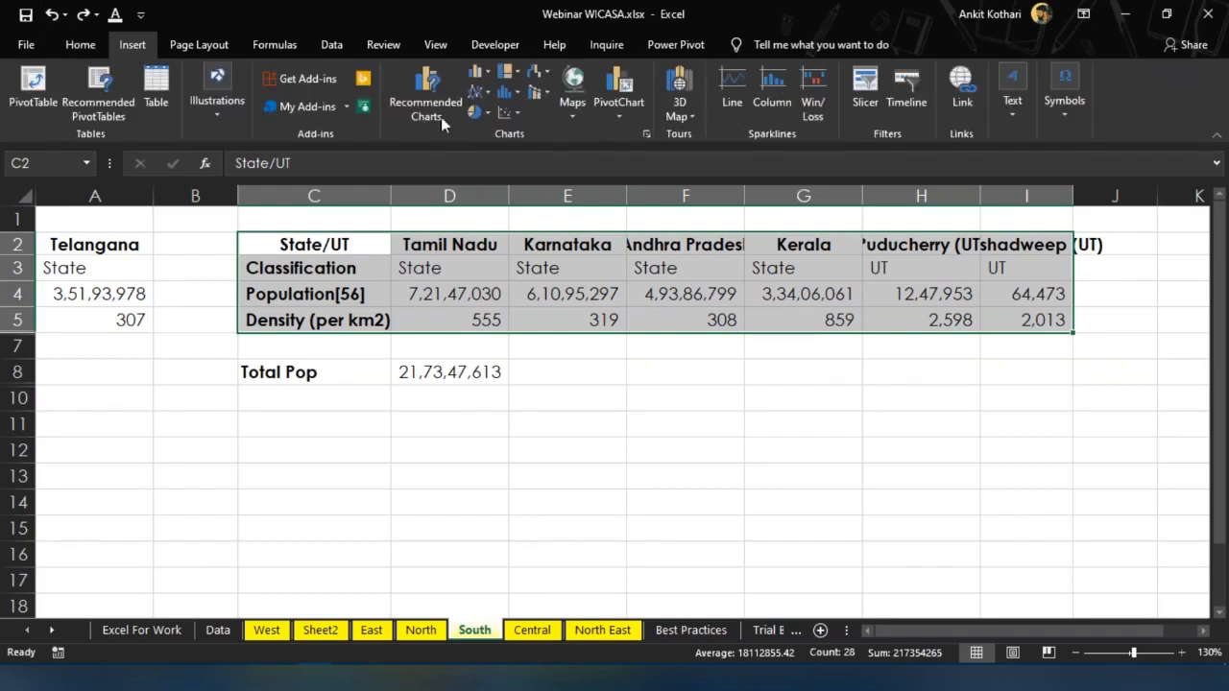
left_click(476, 74)
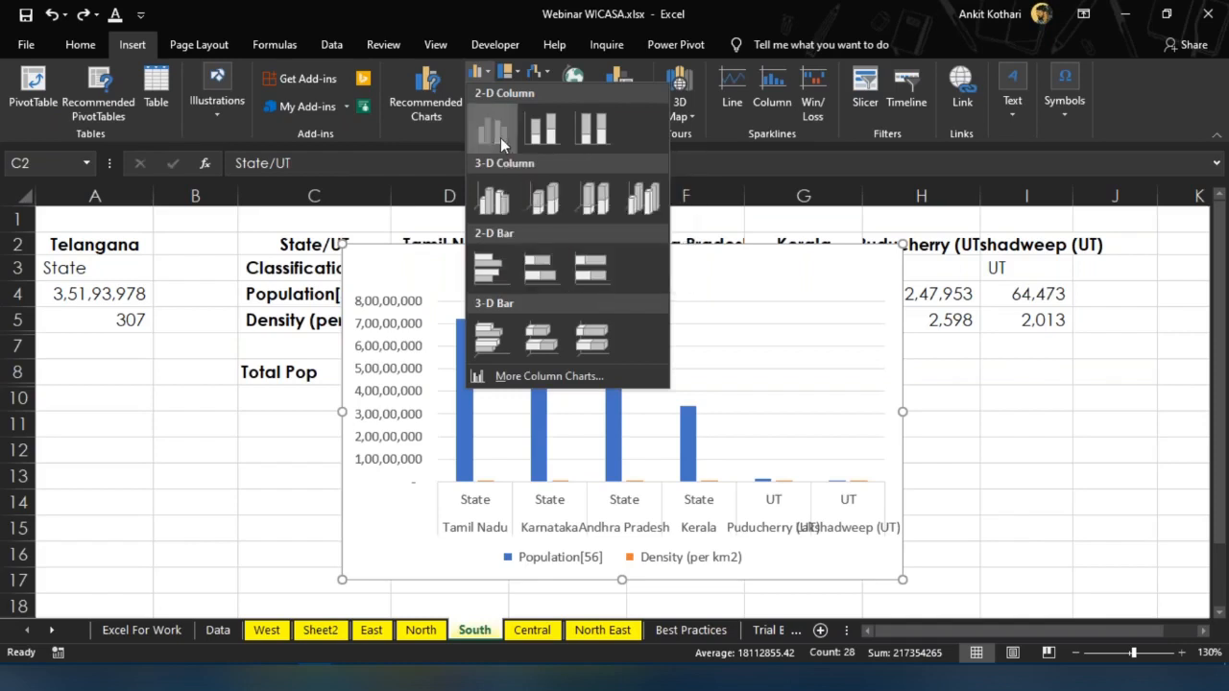
left_click(501, 137)
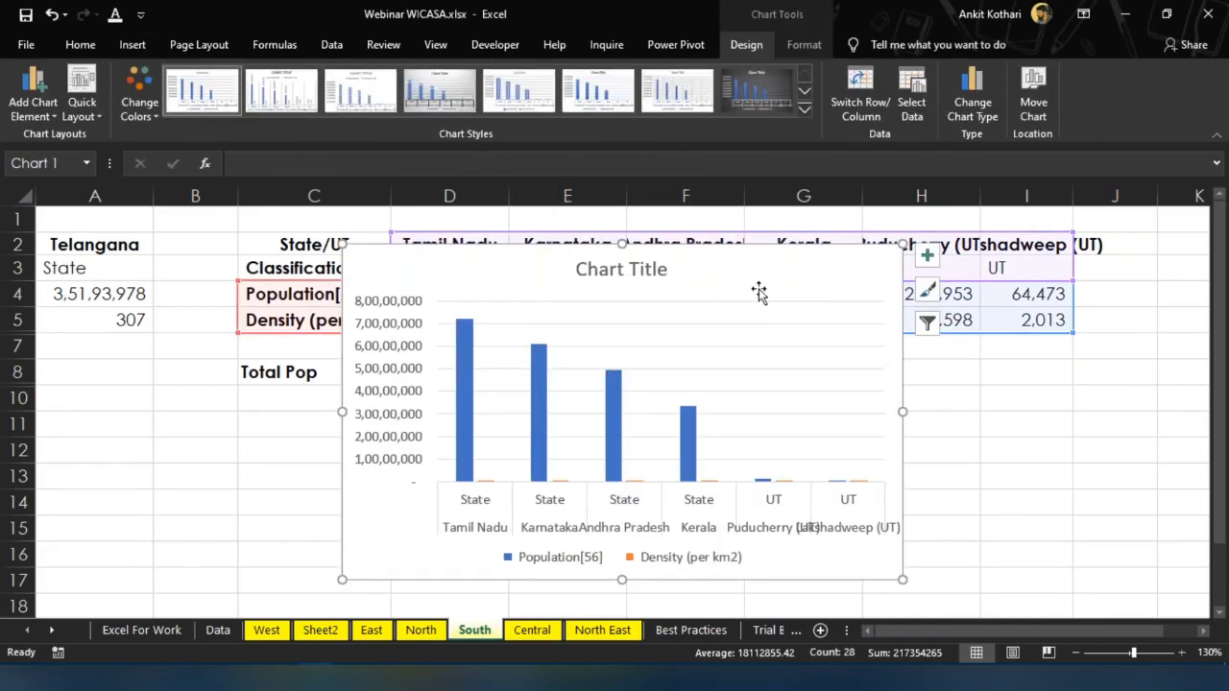
left_click_drag(657, 267, 1026, 359)
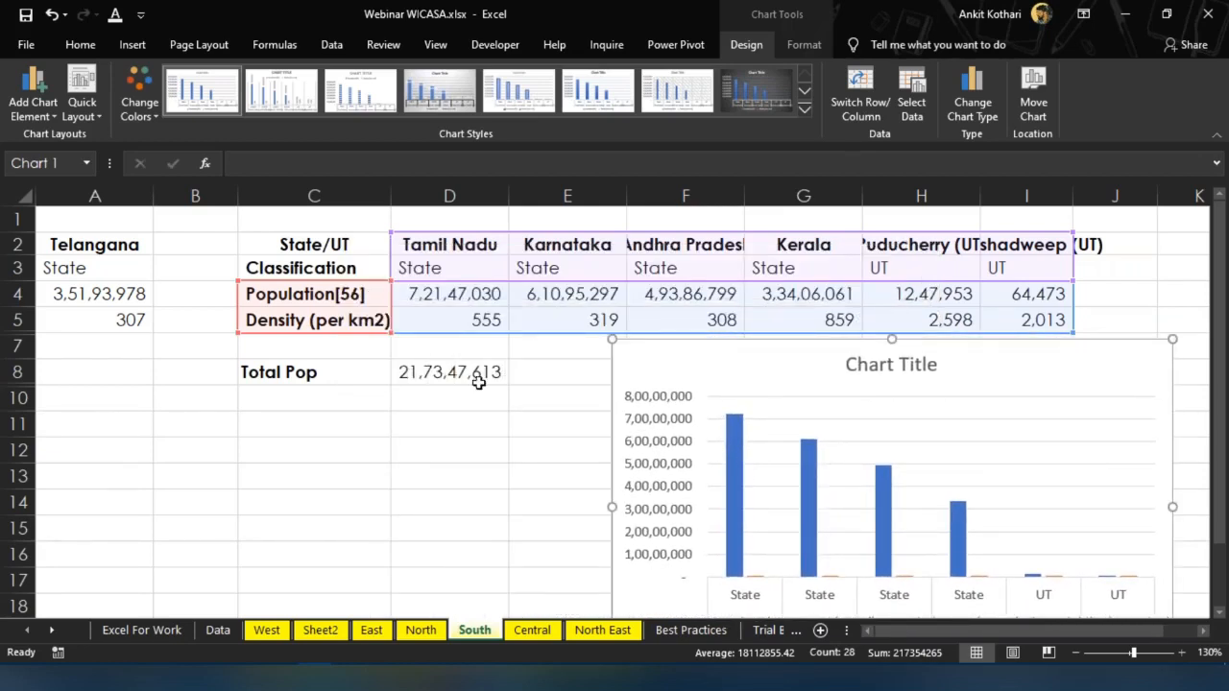
Shrink the chart's data range to the Population row only and reposition the chart beneath columns E to I
left_click_drag(235, 331, 240, 309)
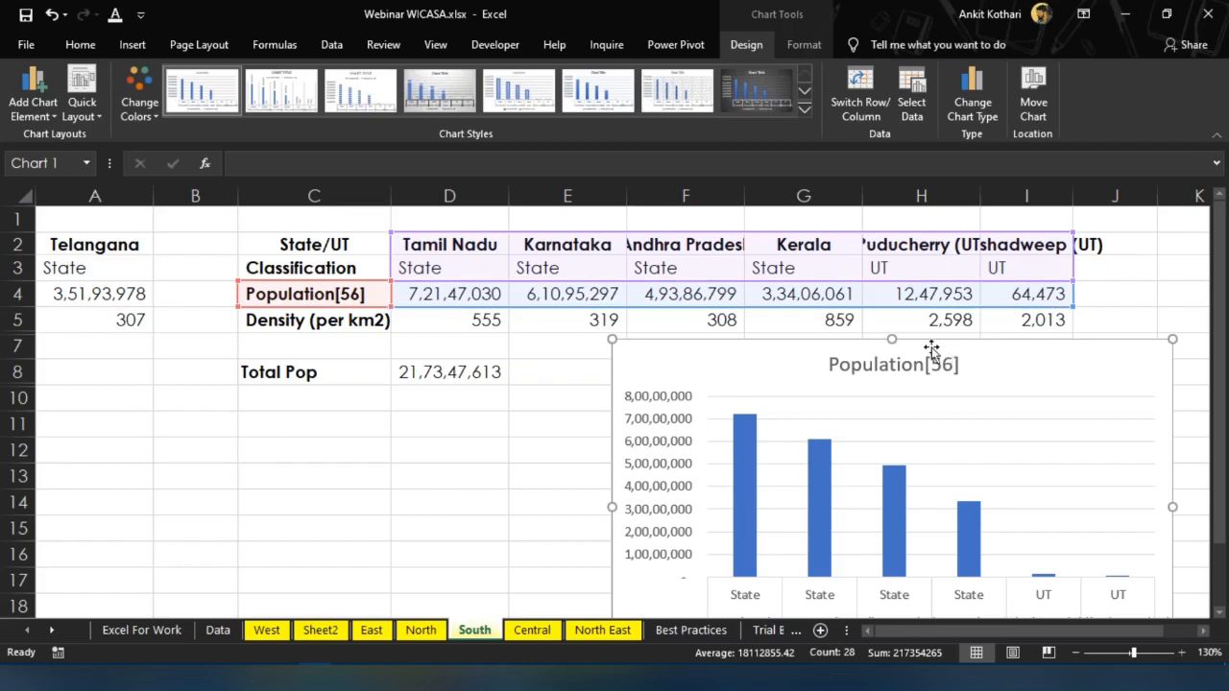
left_click_drag(694, 376, 659, 336)
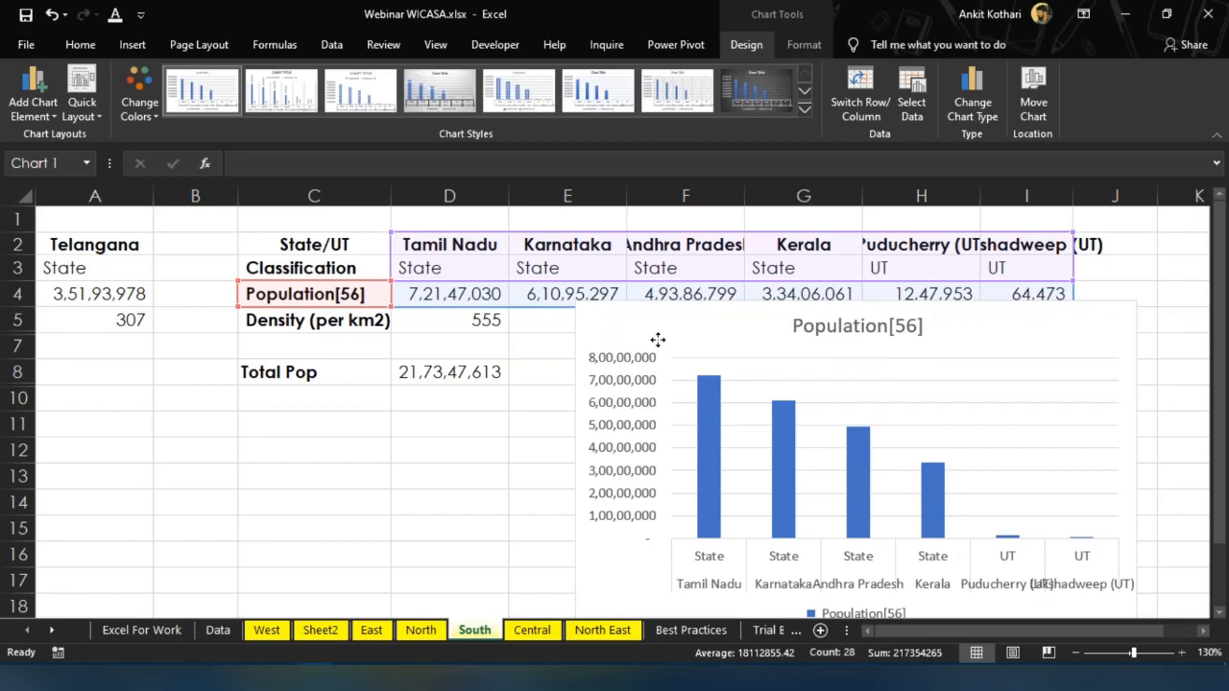
left_click_drag(658, 339, 604, 367)
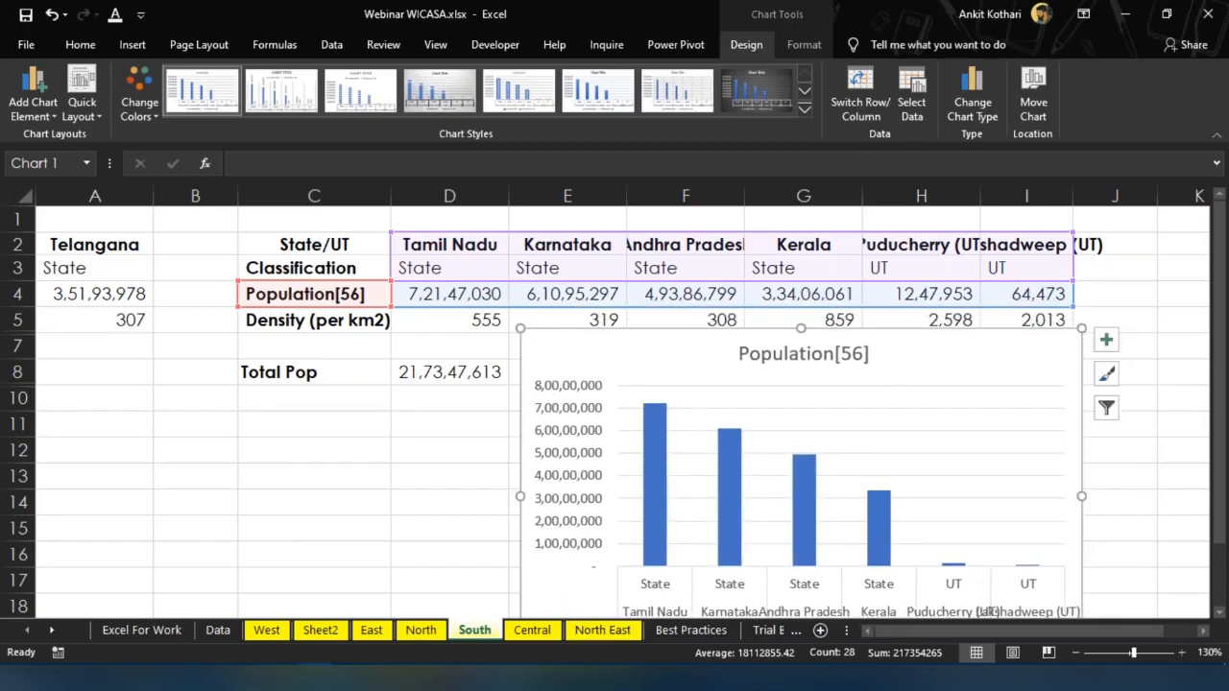
left_click(416, 471)
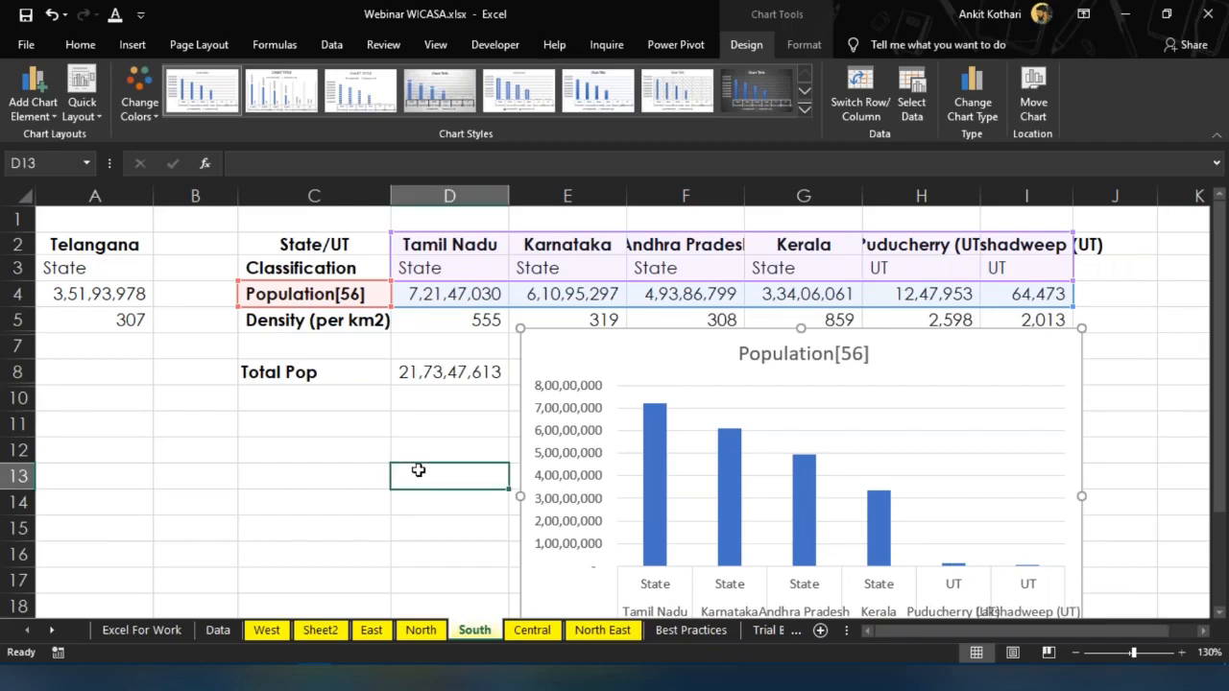
Move the Telangana data from A2:A5 to J2:J5, directly after the last state column
left_click_drag(129, 244, 132, 323)
key("ctrl+c")
left_click(1145, 245)
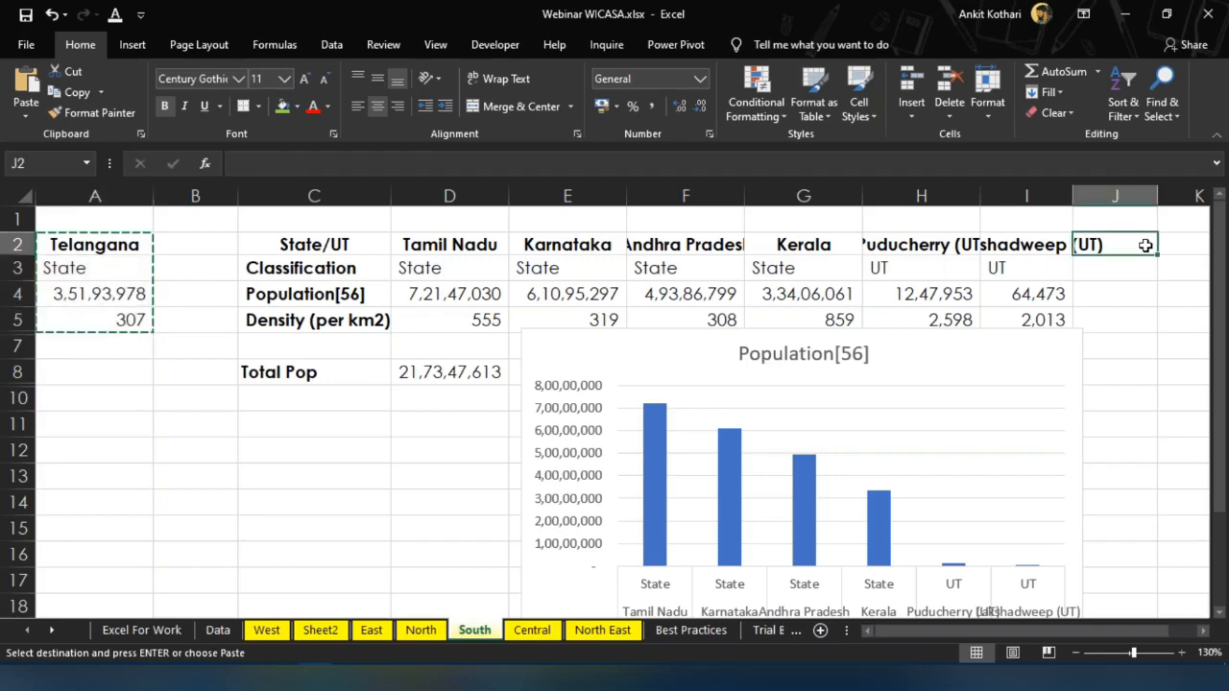
key("ctrl+v")
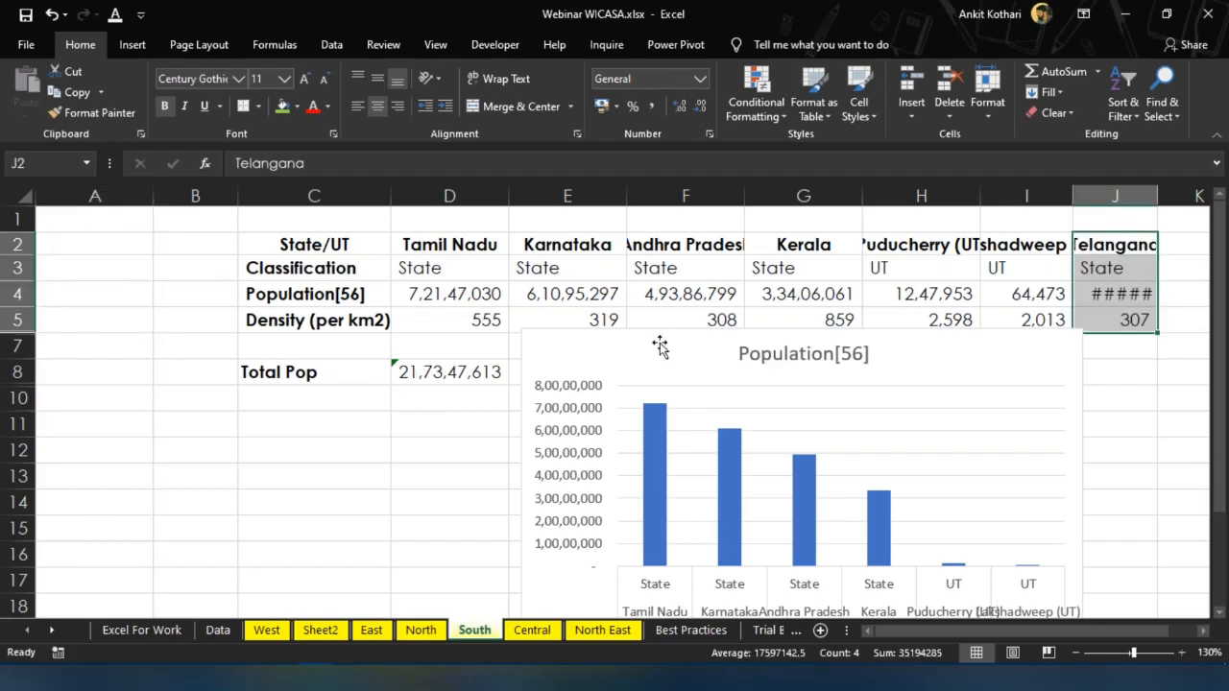
Examine the population chart's highlighted source range and its design and format options against the added Telangana column
left_click(659, 343)
left_click(745, 45)
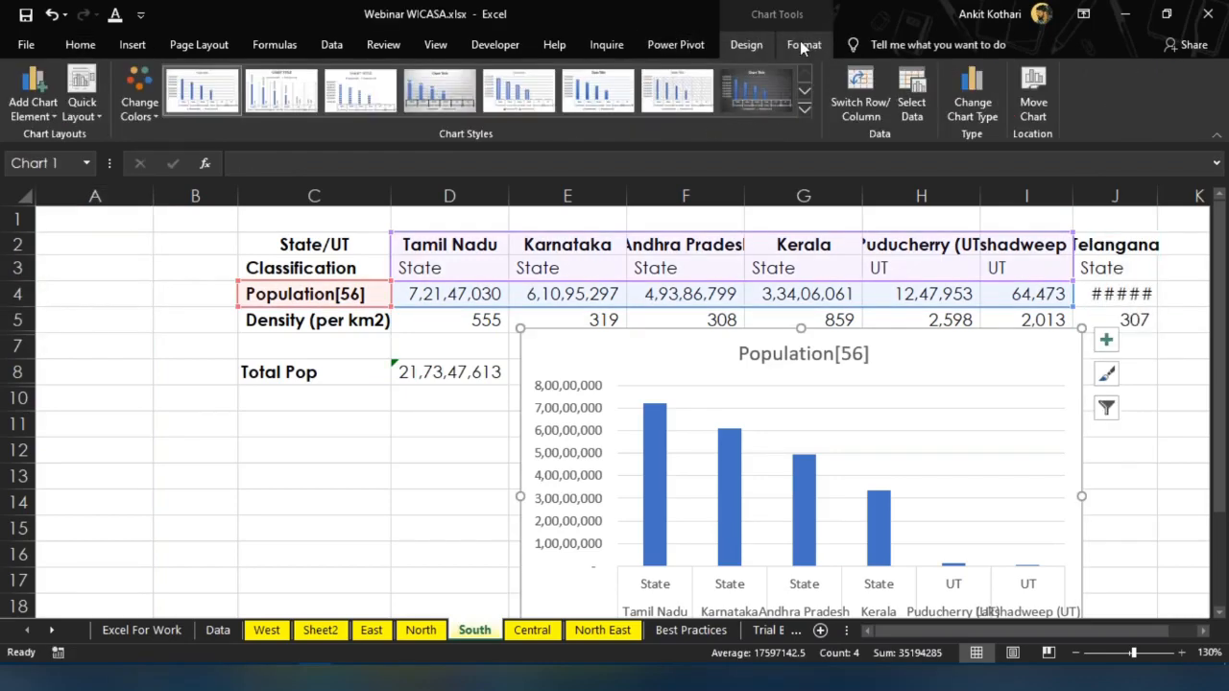
left_click(802, 45)
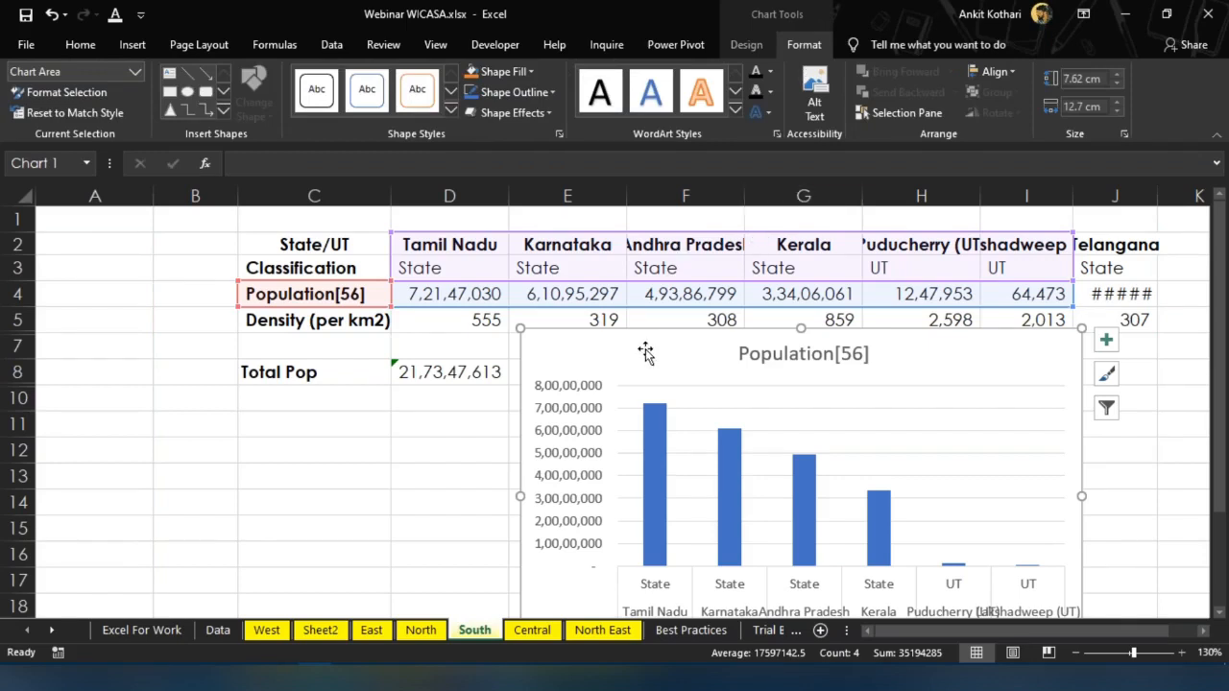
left_click(1140, 267)
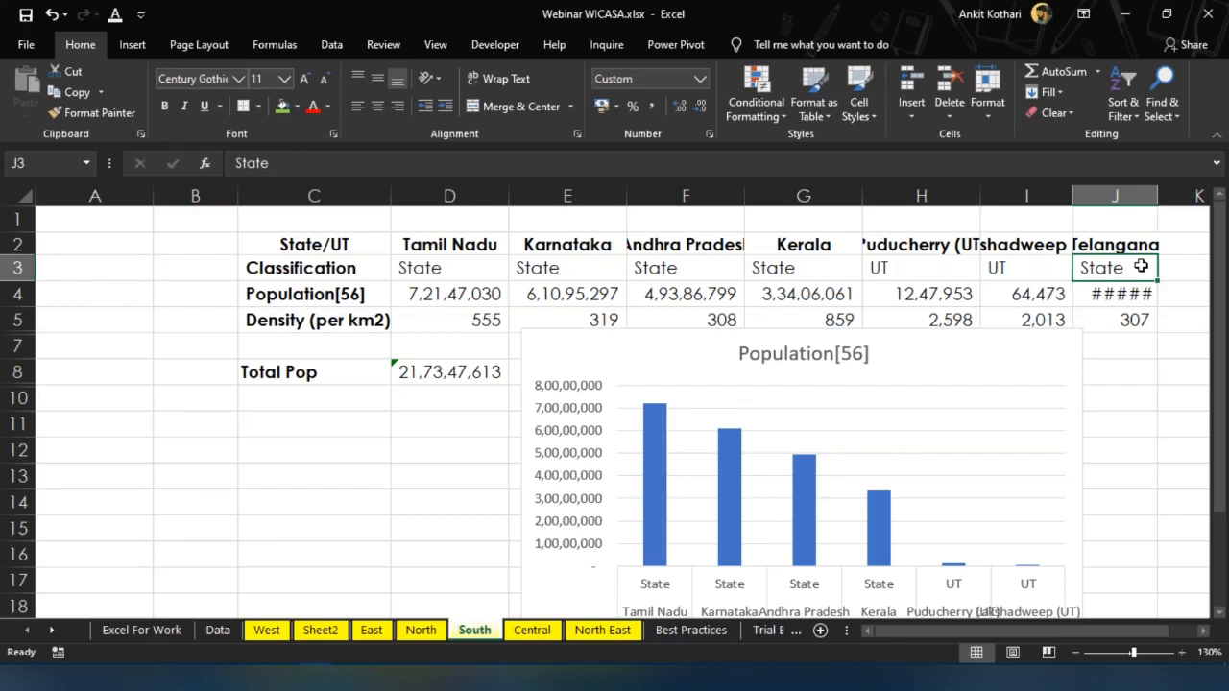
Undo the move of the Telangana data to column J and delete the population chart
key("ctrl+z")
left_click(660, 338)
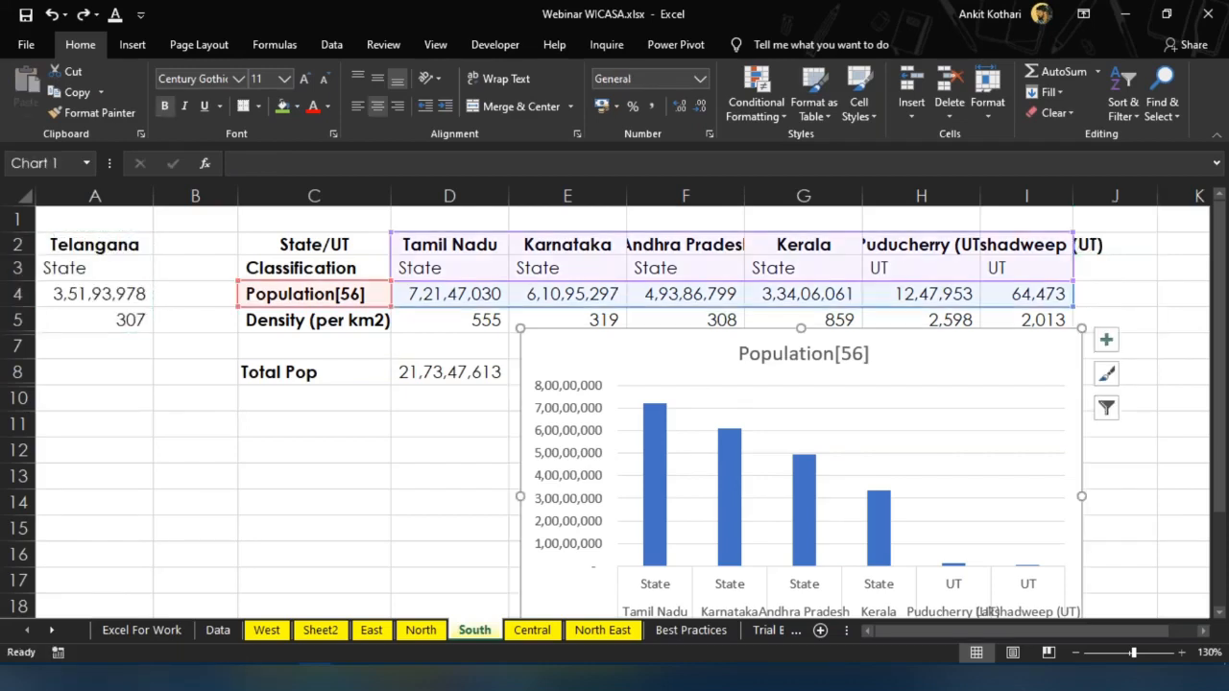
key("Delete")
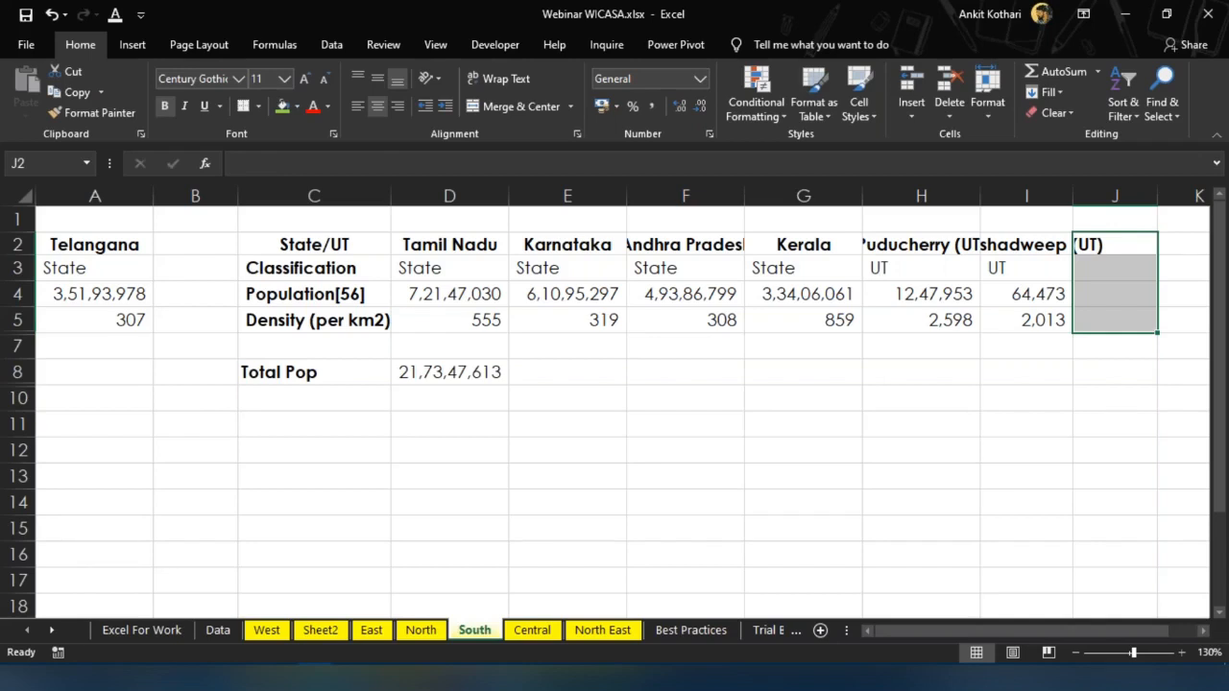
Enter LAZY in C12 and format it bold with a red font
left_click(288, 452)
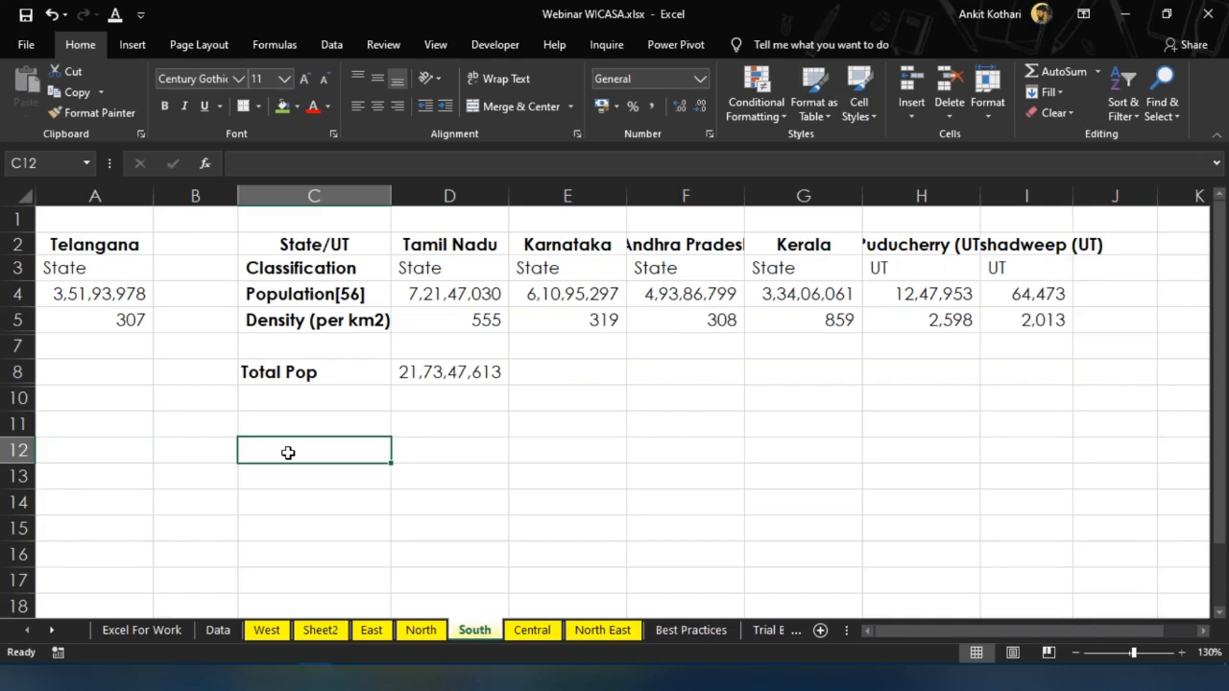
type("LA")
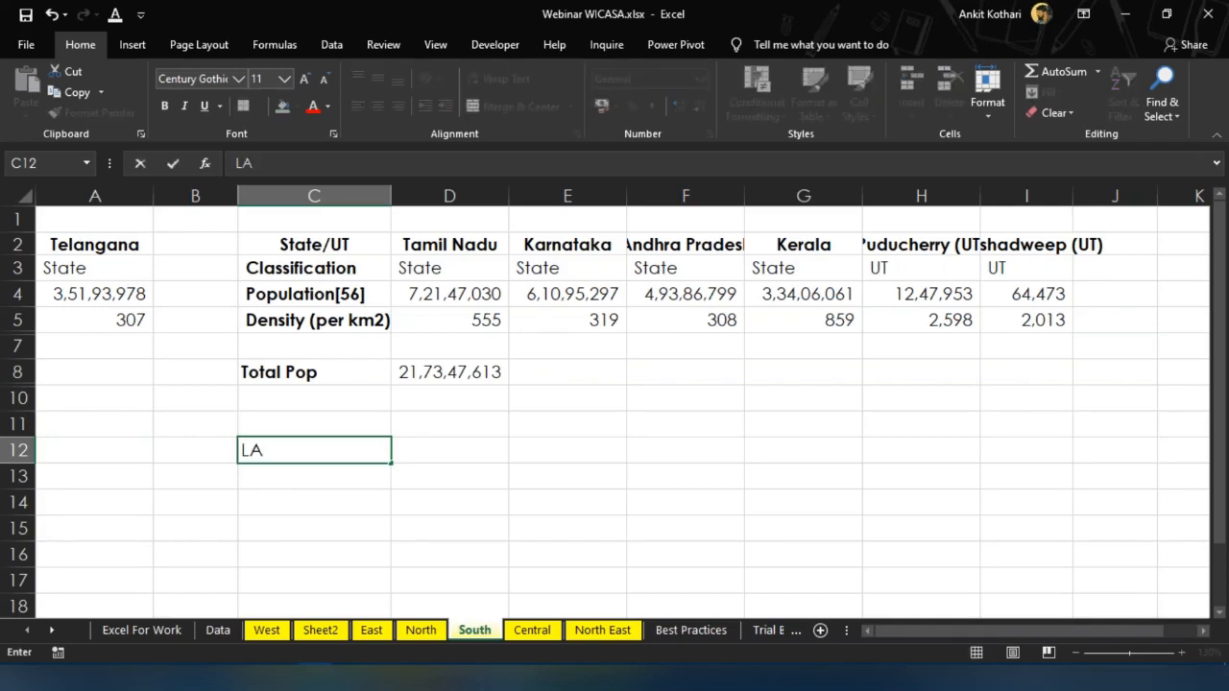
type("ZY")
key("ctrl+Return")
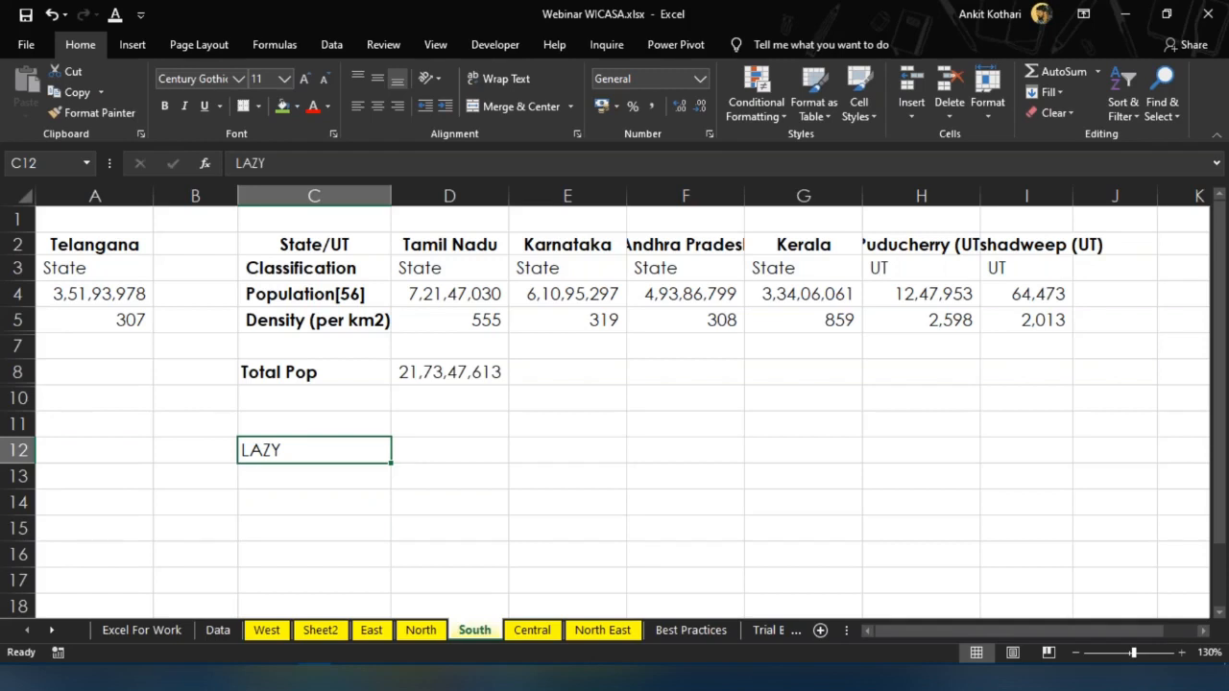
key("ctrl+b")
left_click(312, 107)
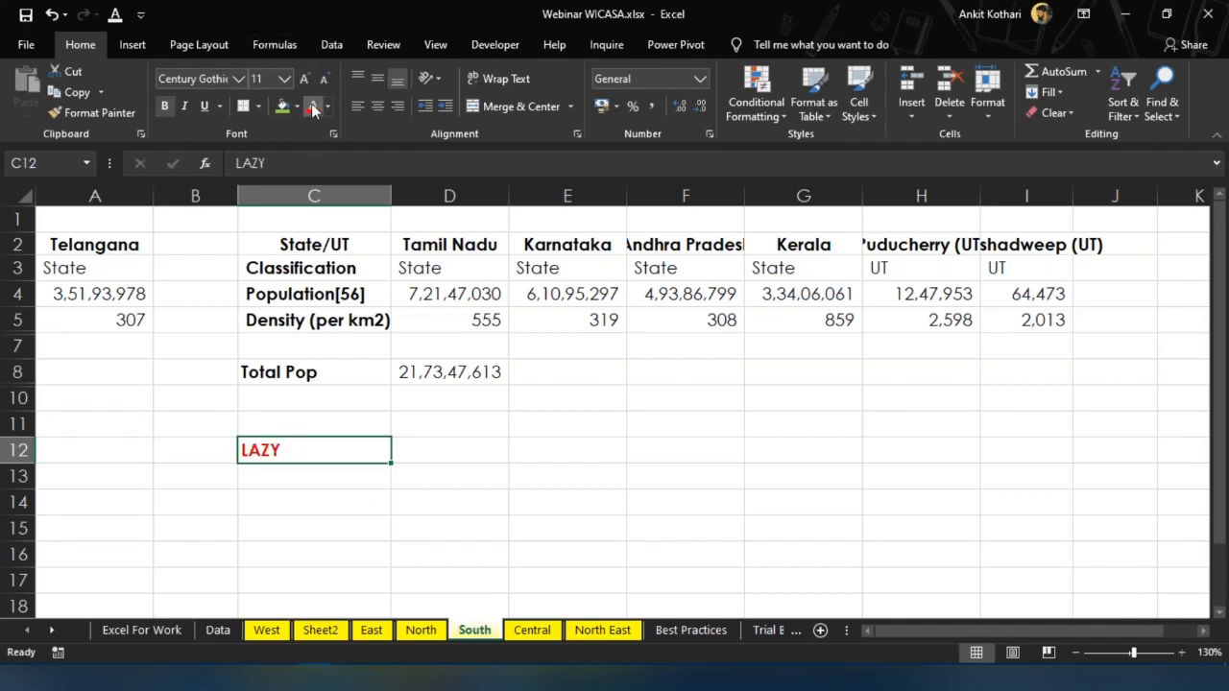
Enter FAITH in C13 in bold with a red font
left_click(307, 474)
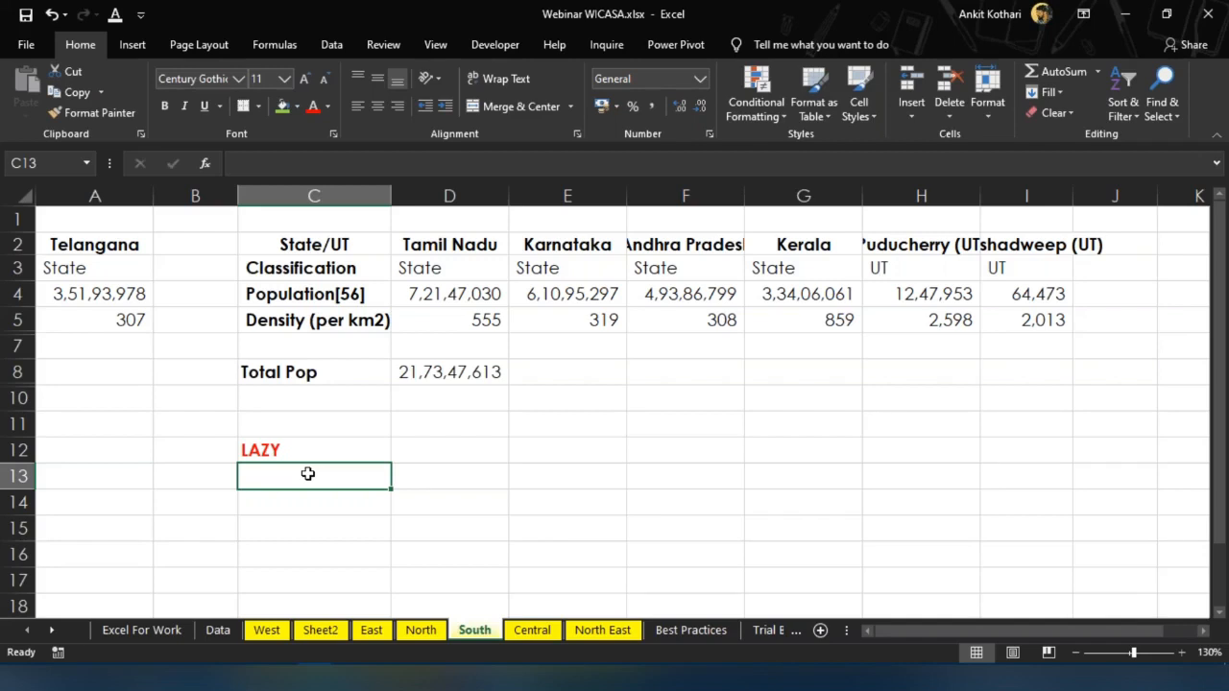
type("FAITH")
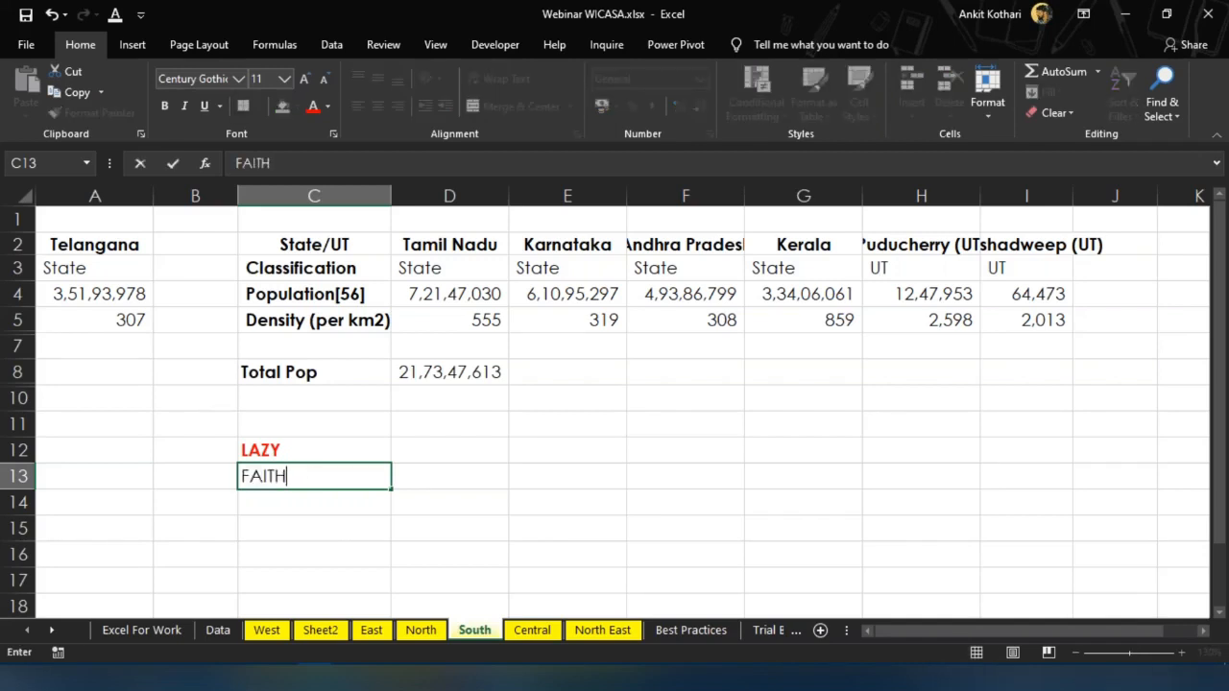
key("Return")
key("Up")
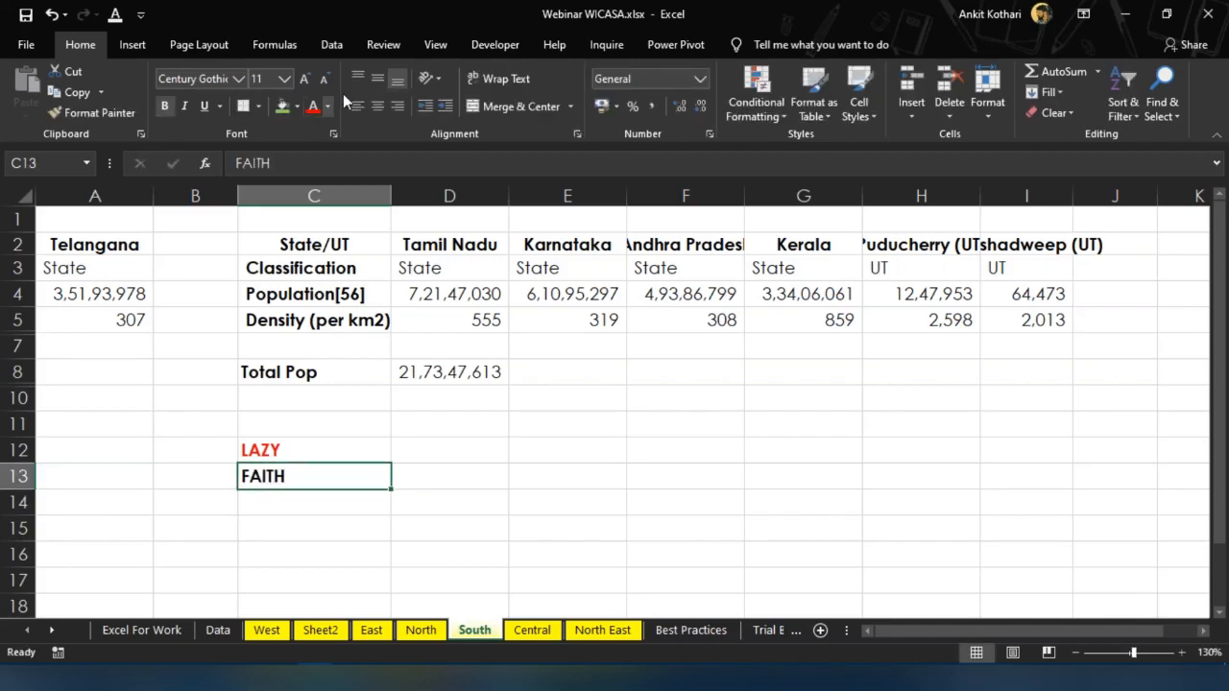
left_click(315, 104)
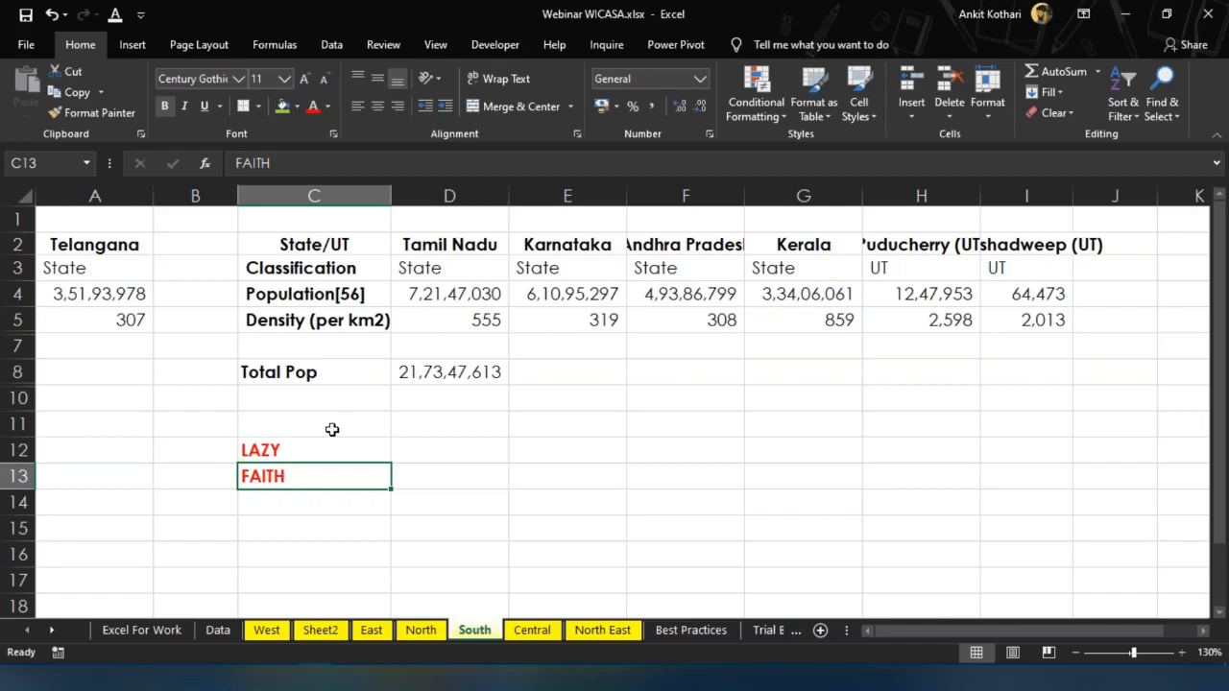
Clear the contents of rows 12 and 13, removing the LAZY and FAITH notes
left_click_drag(326, 448, 324, 472)
key("shift+space")
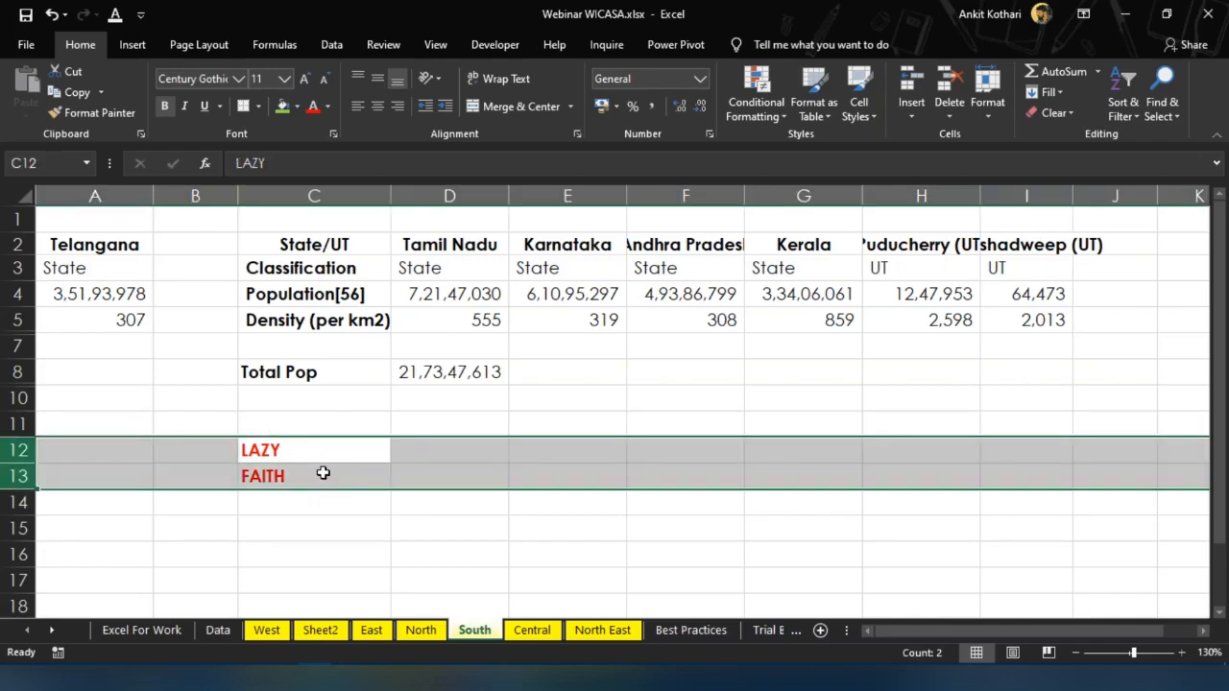
key("Delete")
left_click(314, 397)
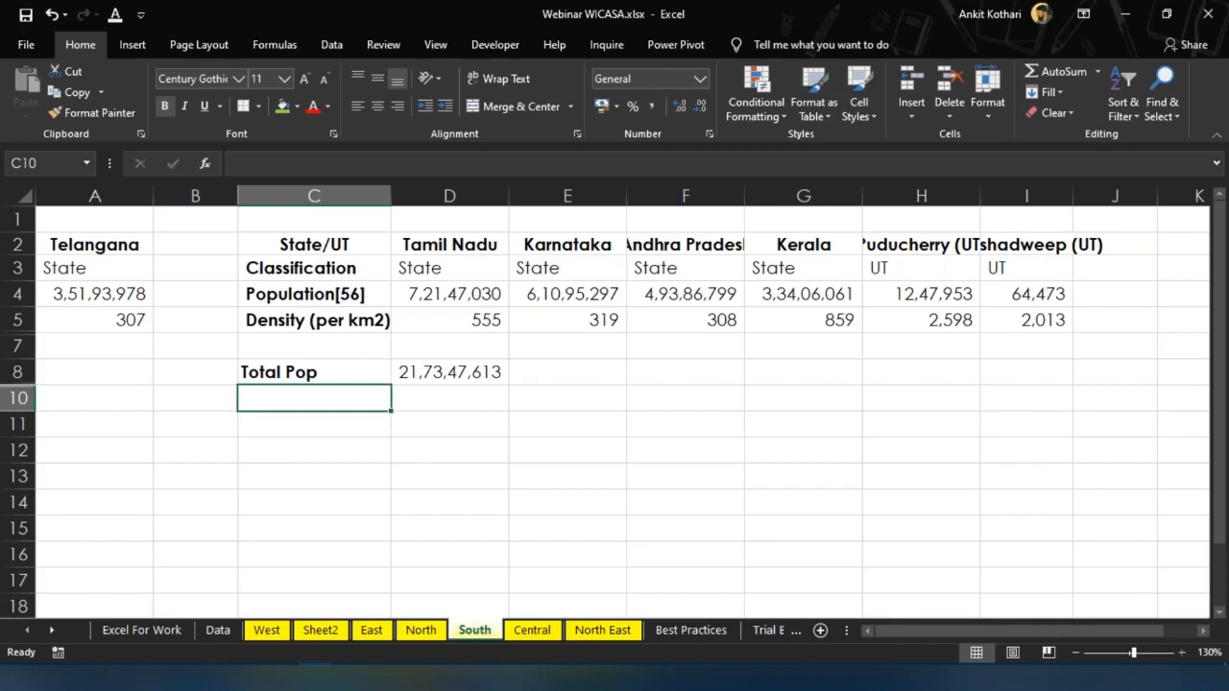
key("Up")
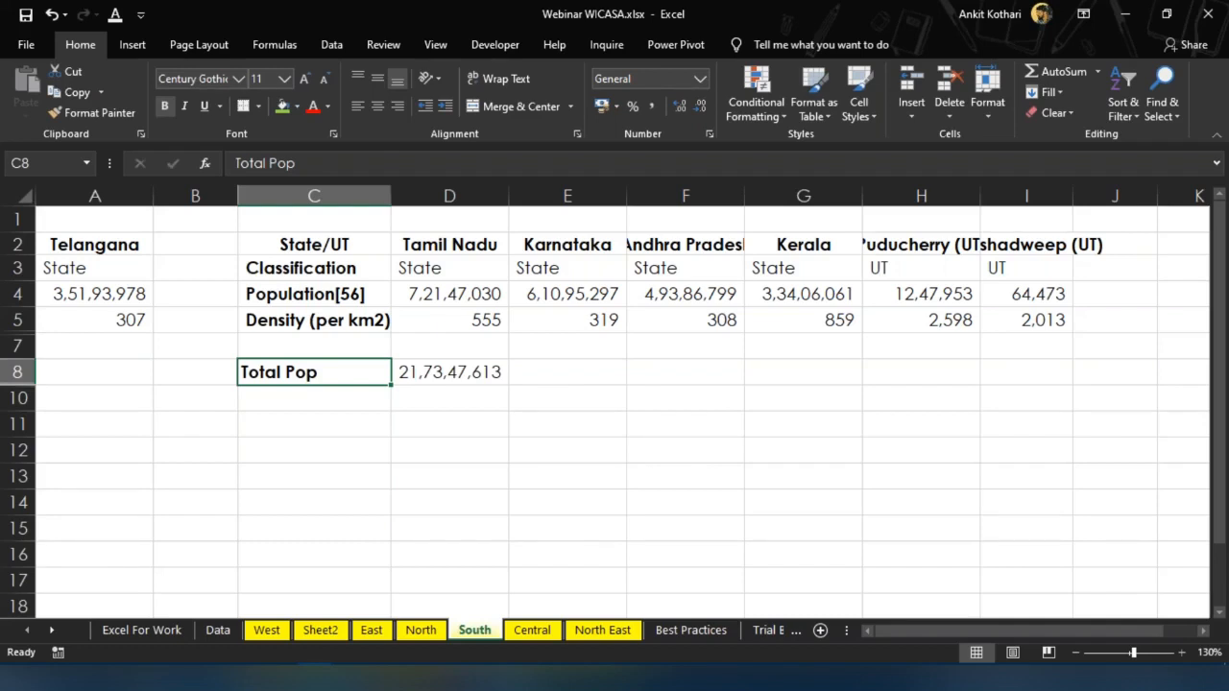
left_click(389, 476)
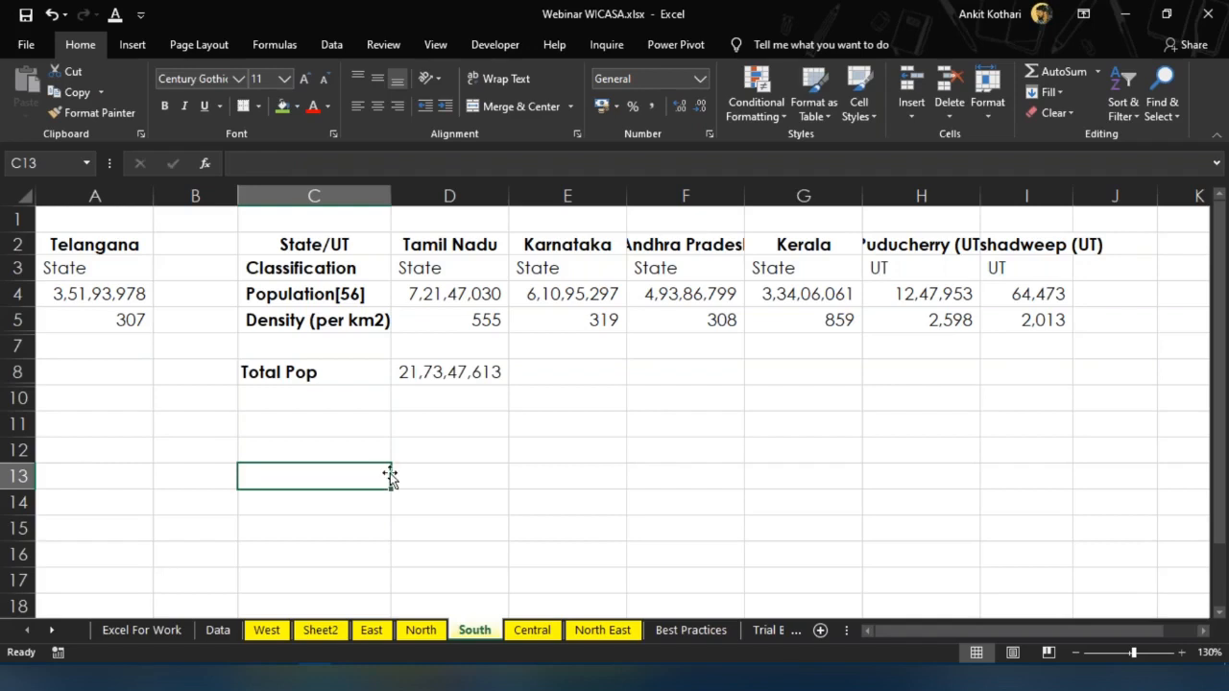
Add a new worksheet after South and enter the headers Name in B2 and Cass in C2
left_click(821, 630)
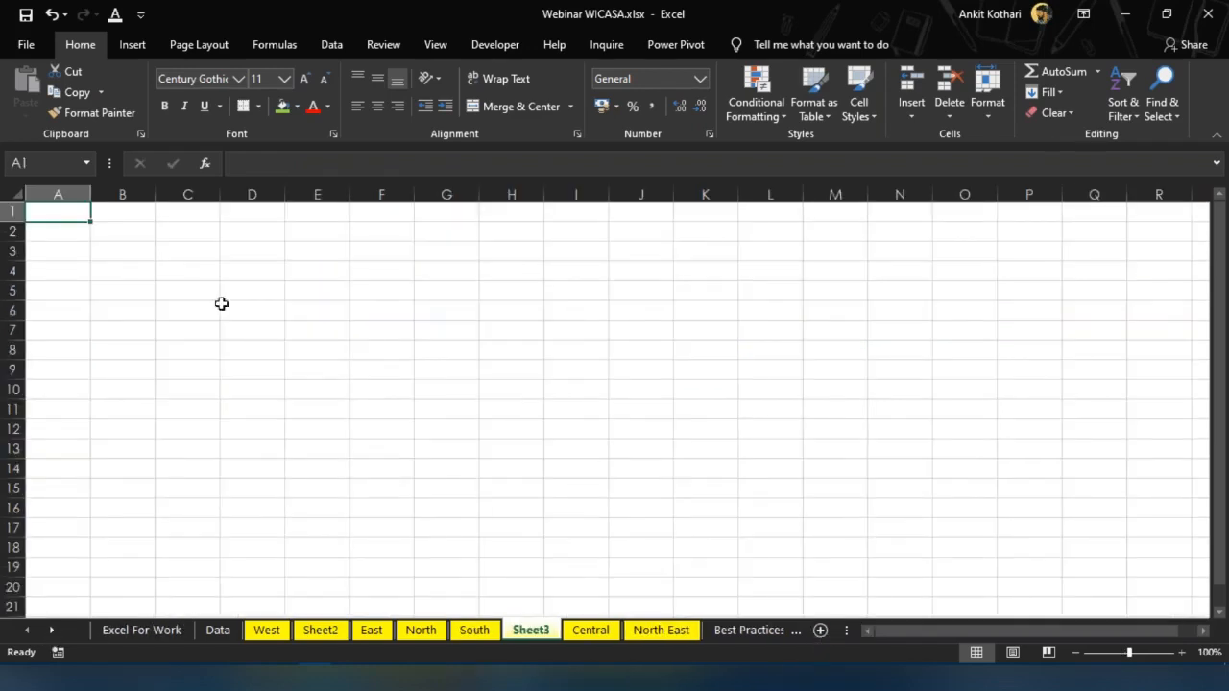
left_click(166, 290)
scroll(166, 290, "up", 6)
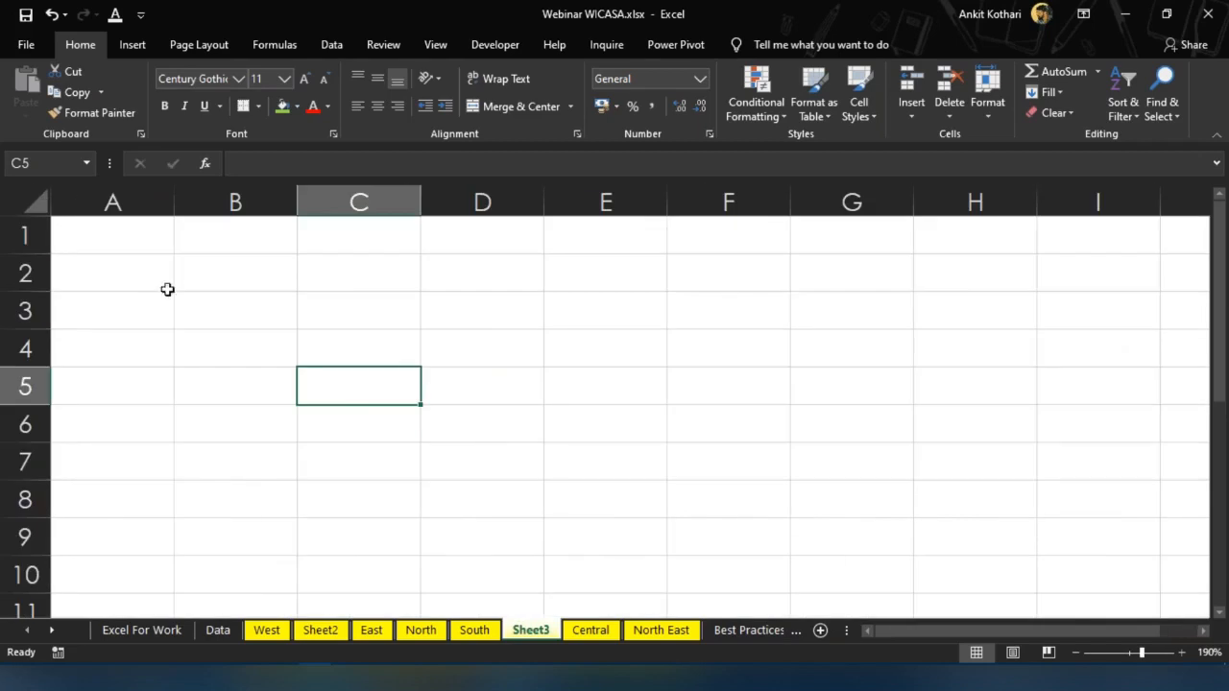
left_click(217, 282)
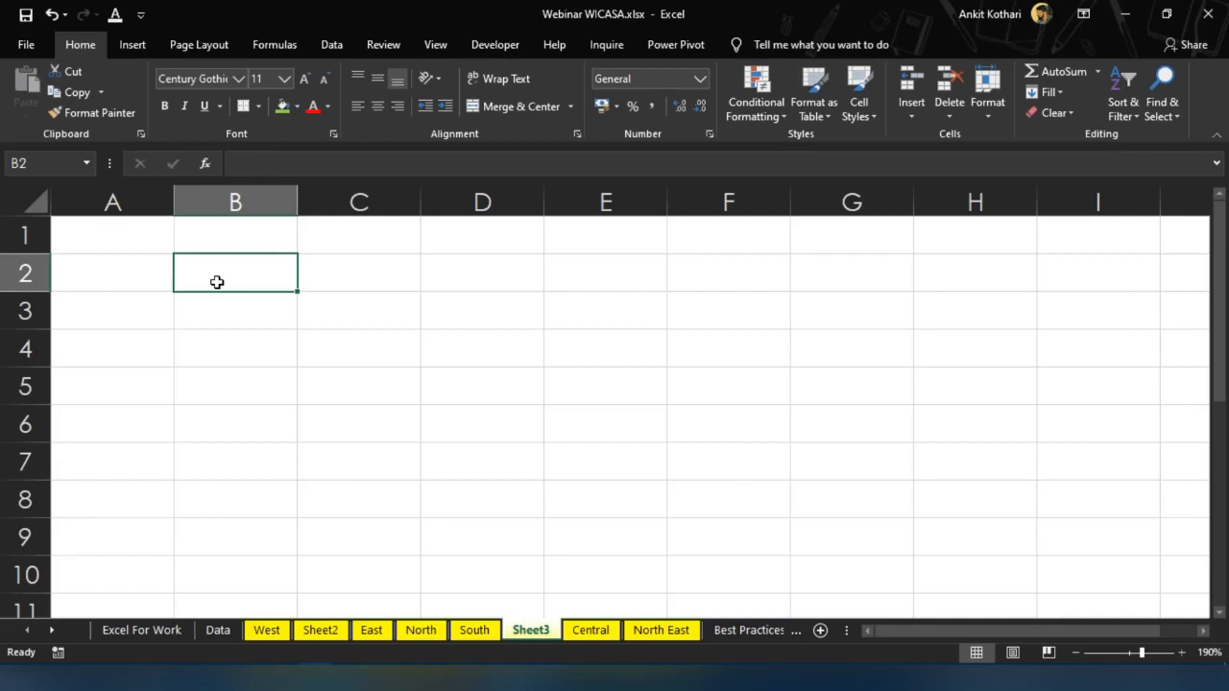
type("Name")
key("Tab")
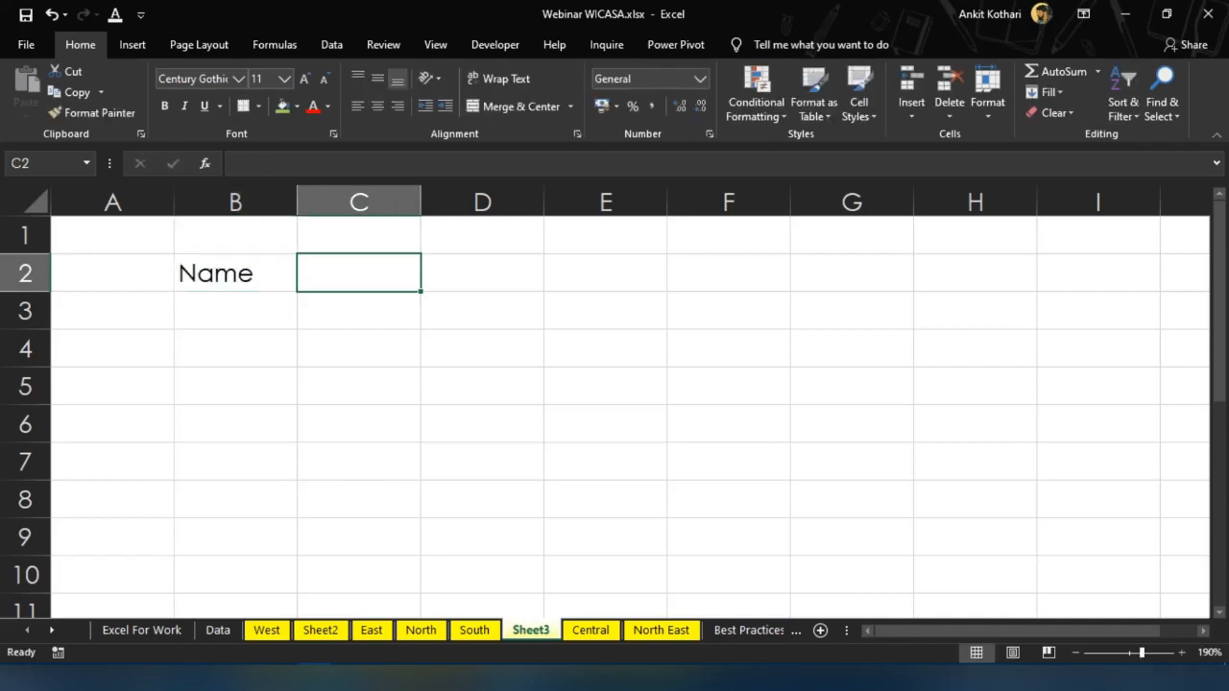
type("Cass")
key("Return")
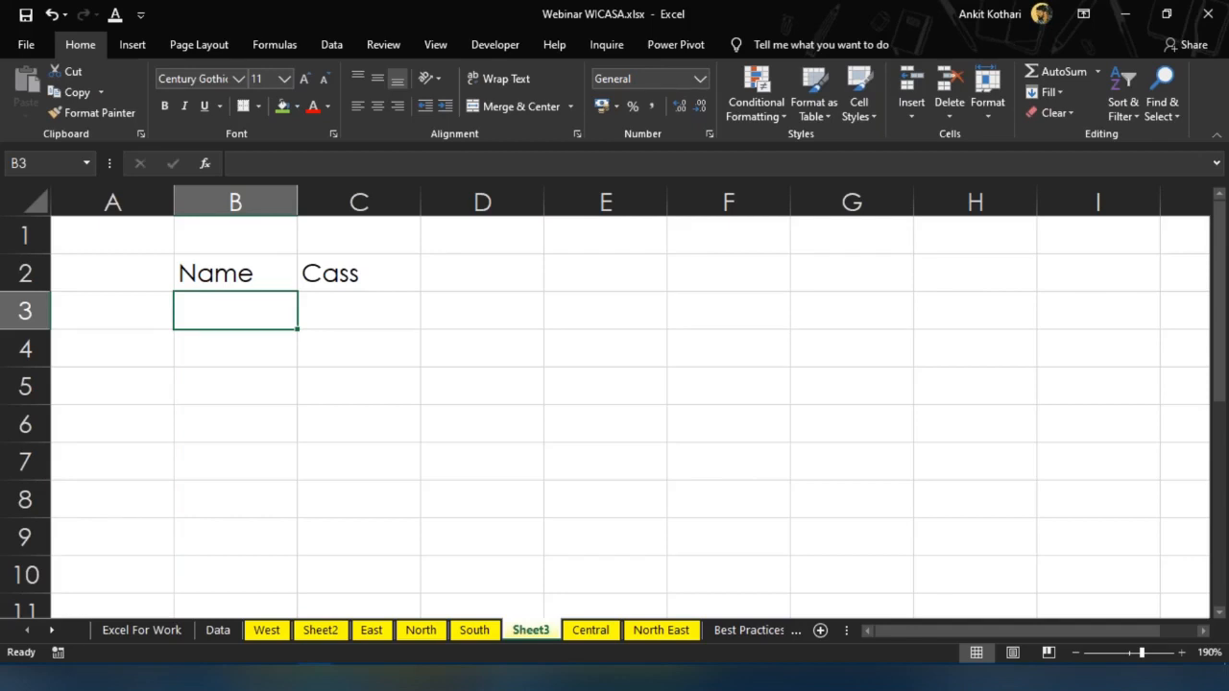
Enter three people's first names under the Name header in B3:B5
type("Ravi")
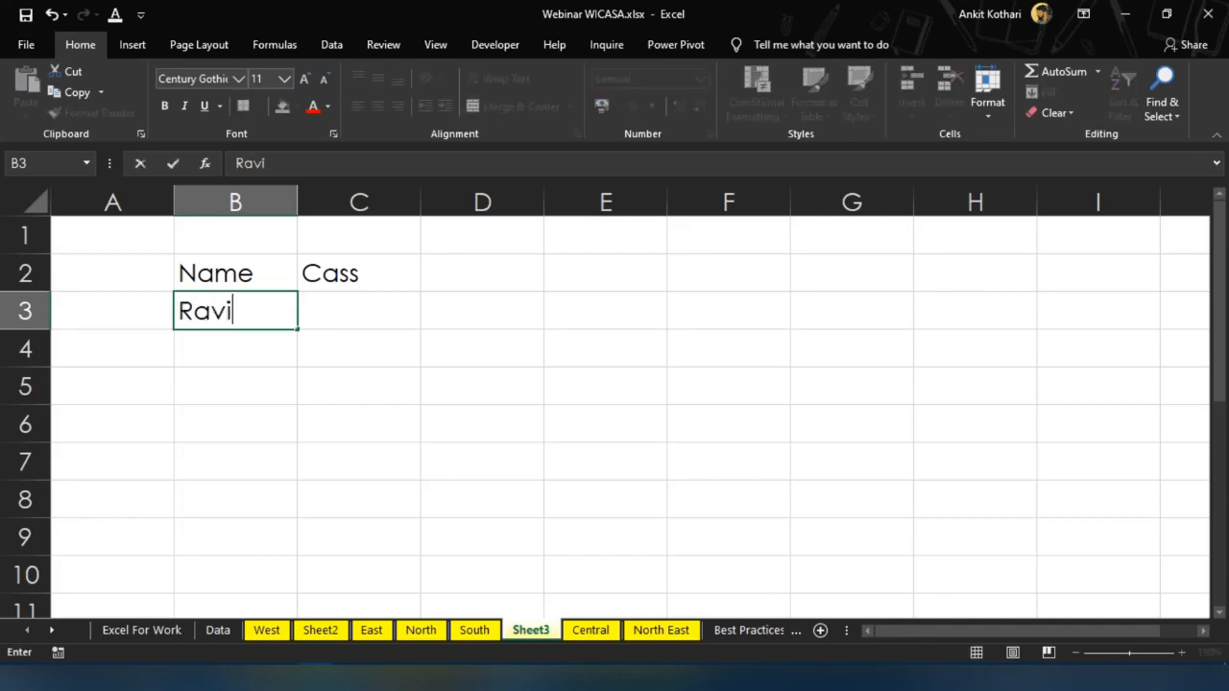
key("Return")
type("Jinen")
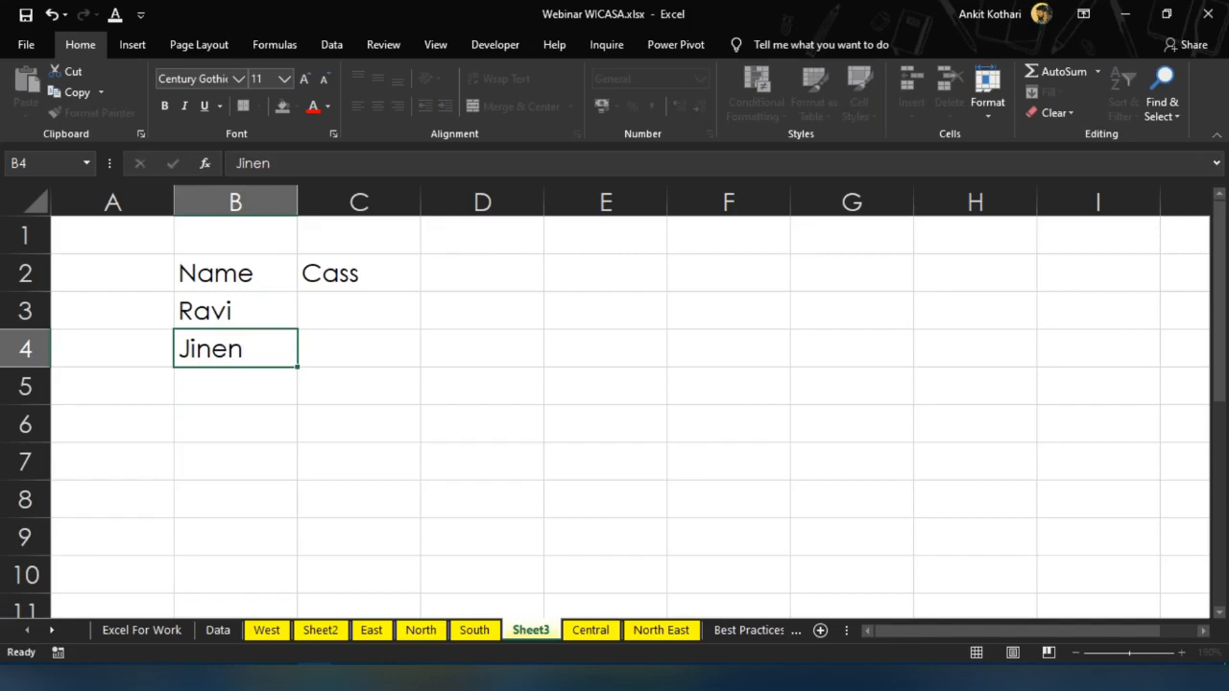
key("Return")
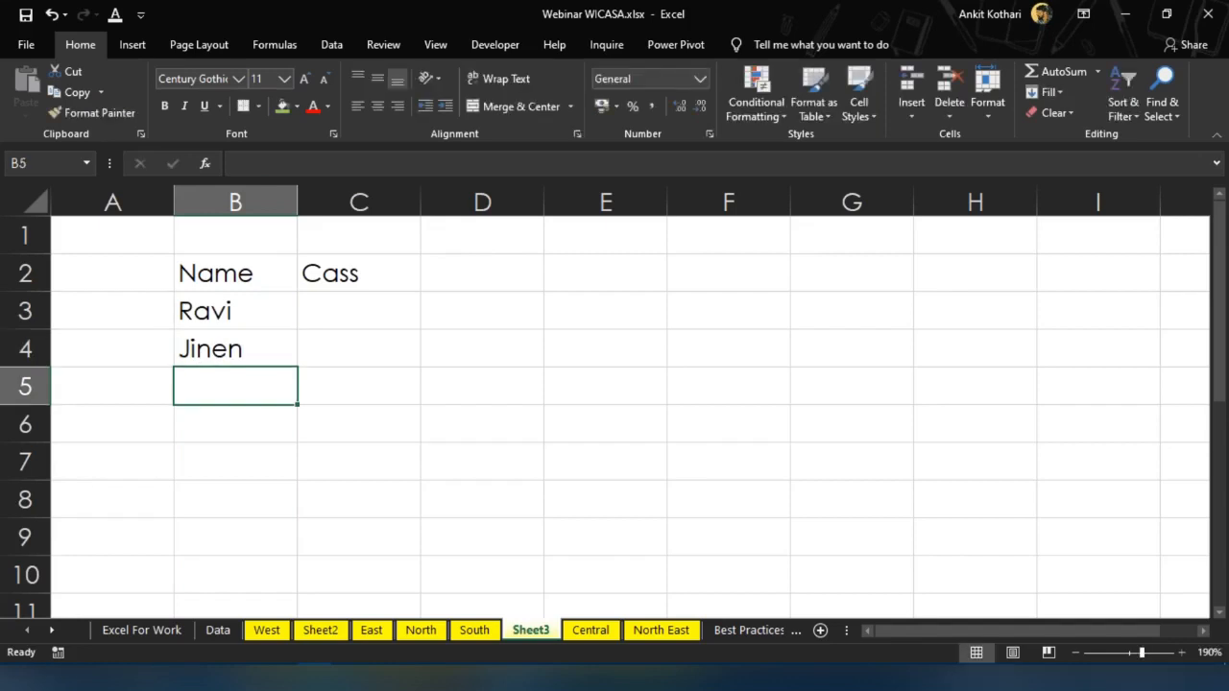
type("Jeet")
key("Return")
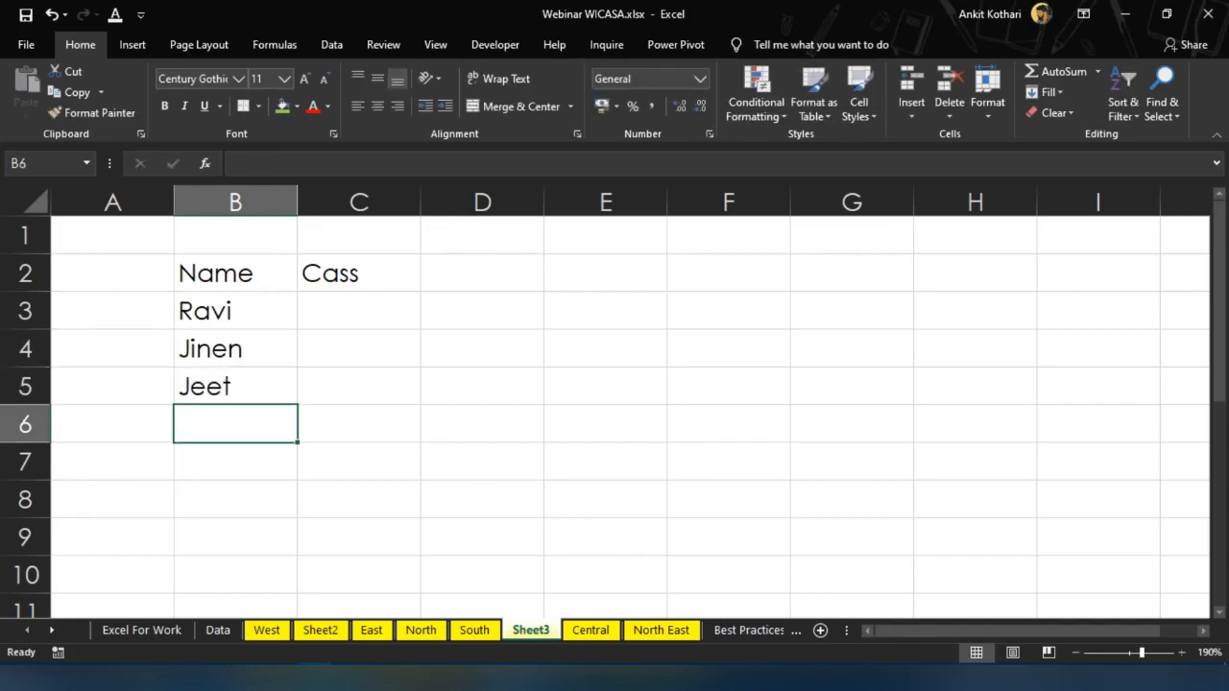
Fill C3:C5 under the Cass header with Family, Friend and Collegue
key("Right")
key("Up")
key("Up")
key("Up")
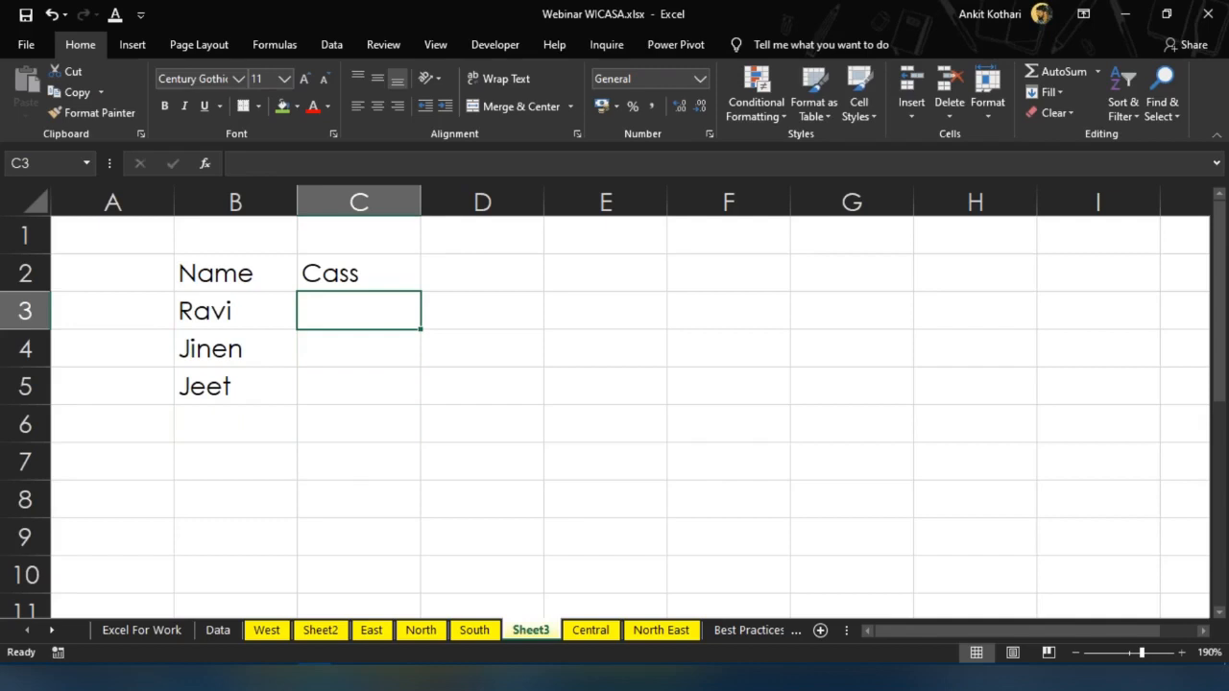
type("Family")
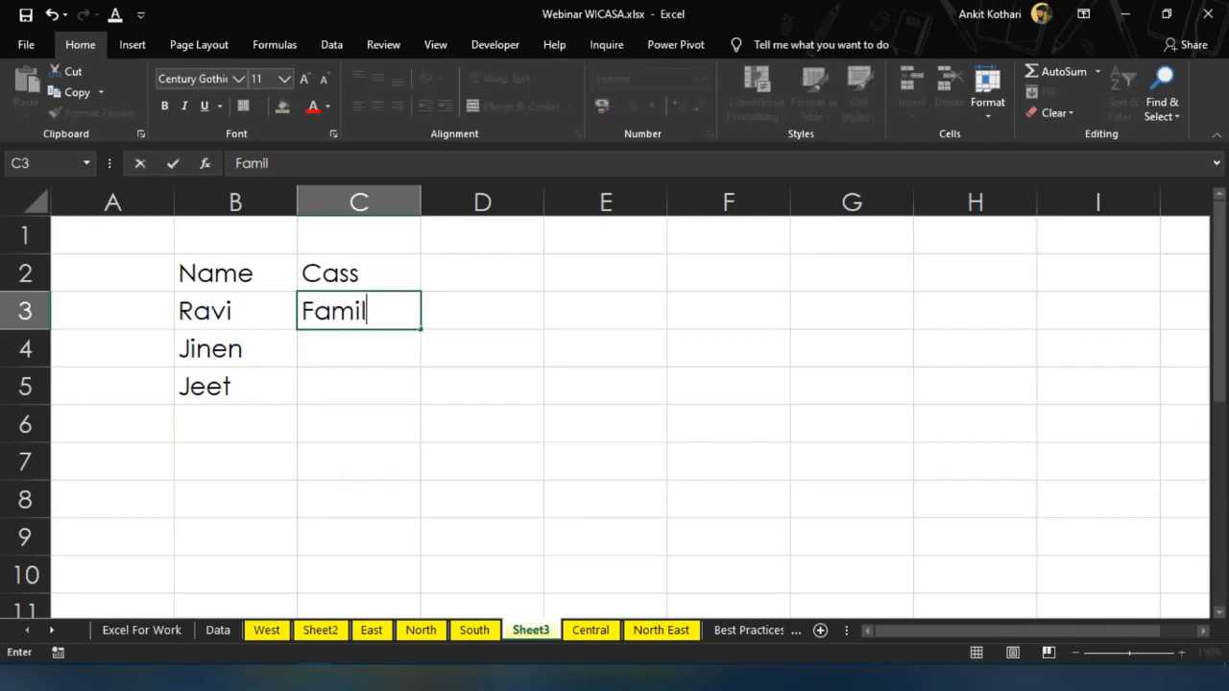
key("Return")
type("Friend")
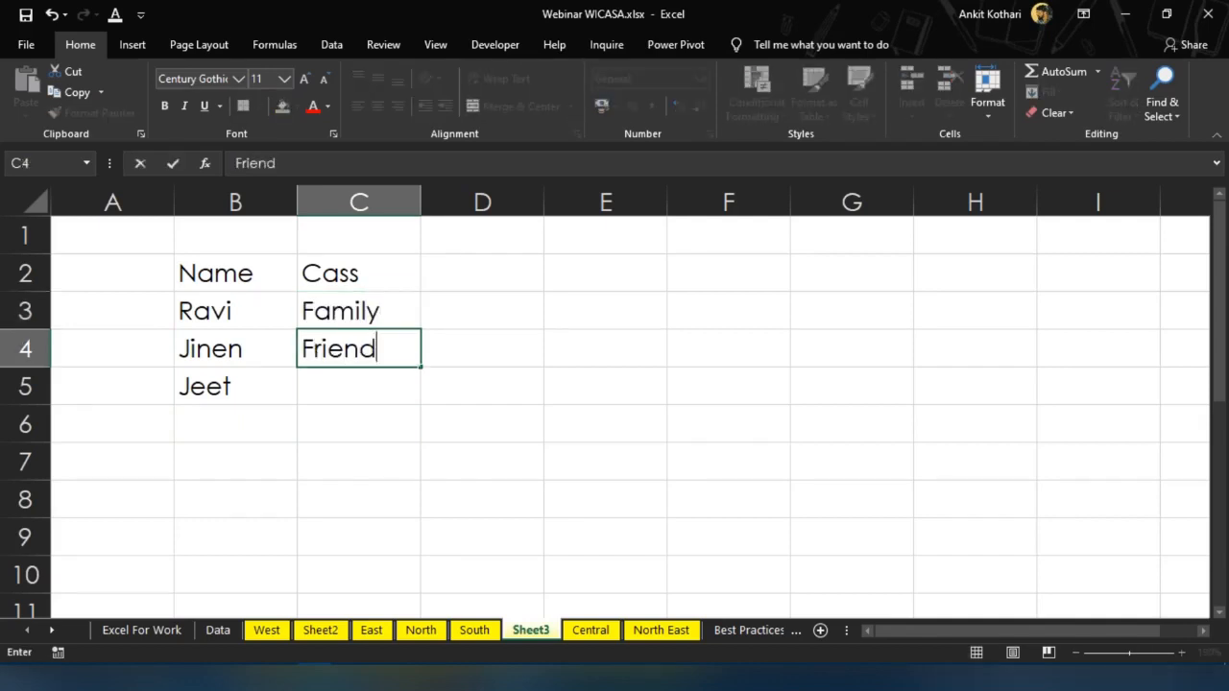
key("Return")
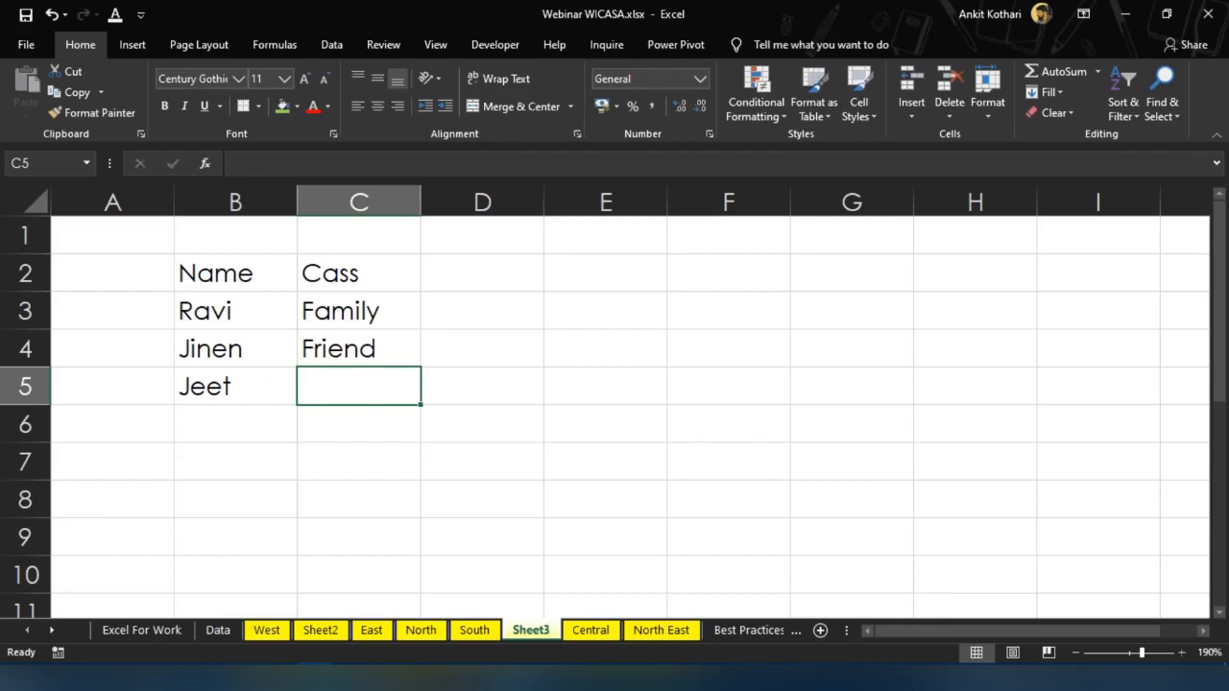
type("Collegue")
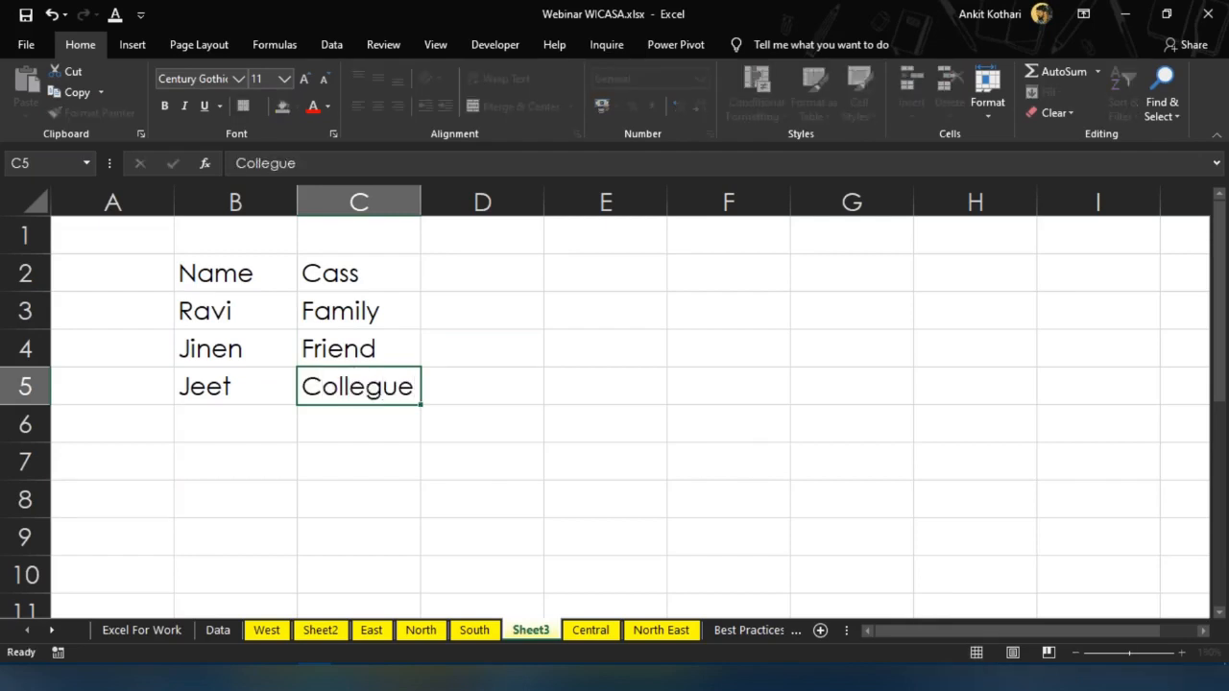
key("Return")
Copy the three names in B3:B5 under the Name header
left_click(235, 311)
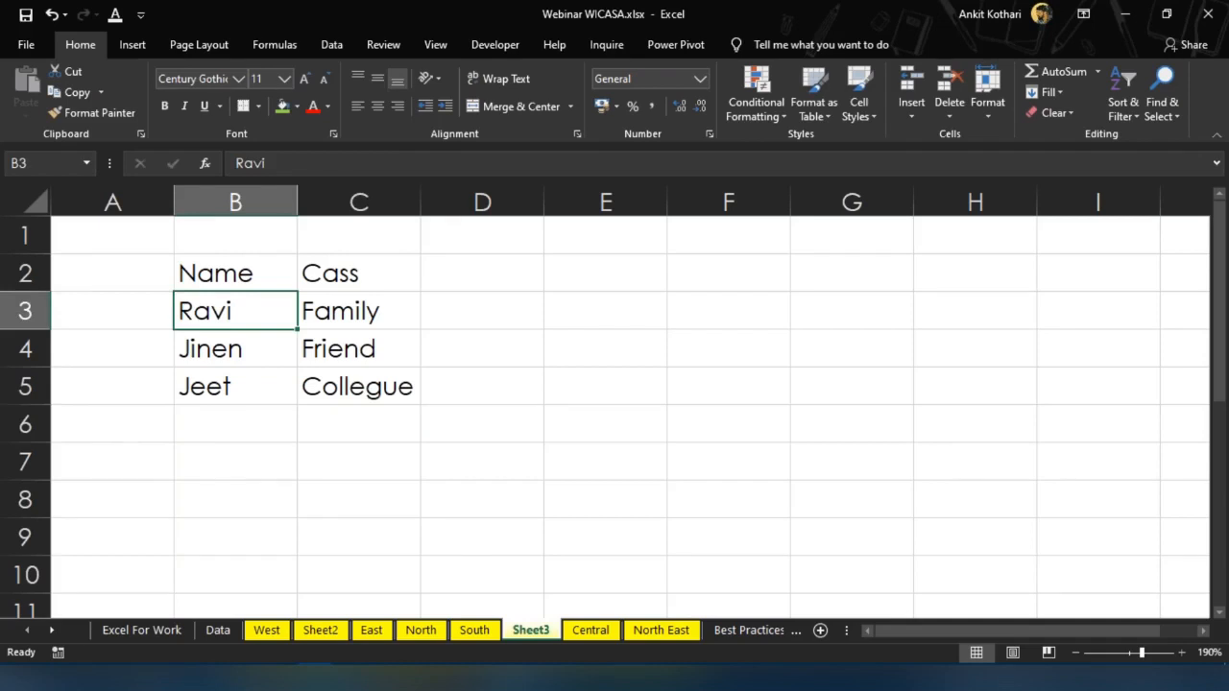
left_click(235, 387)
left_click(235, 311)
key("shift+Down")
key("shift+Down")
key("ctrl+c")
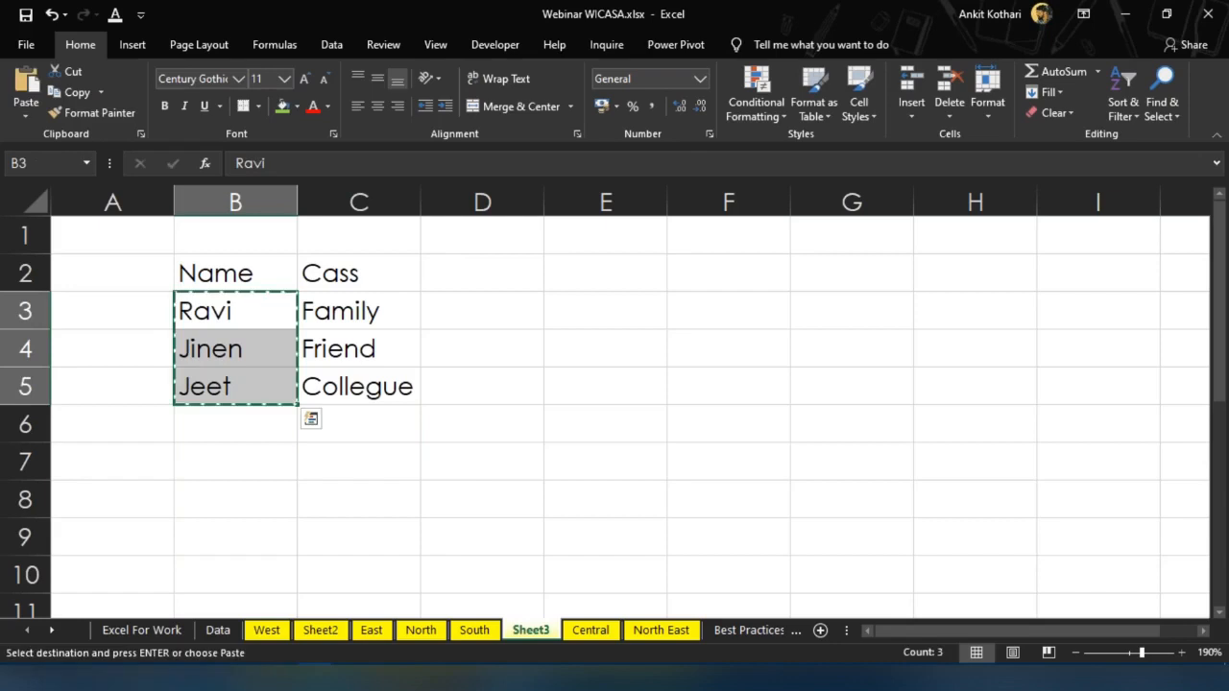
Extend the selection from B6 down column B to row 112 to show how far the vertical list can grow
key("Down")
key("Down")
key("shift+Down")
key("Down")
key("shift+Down")
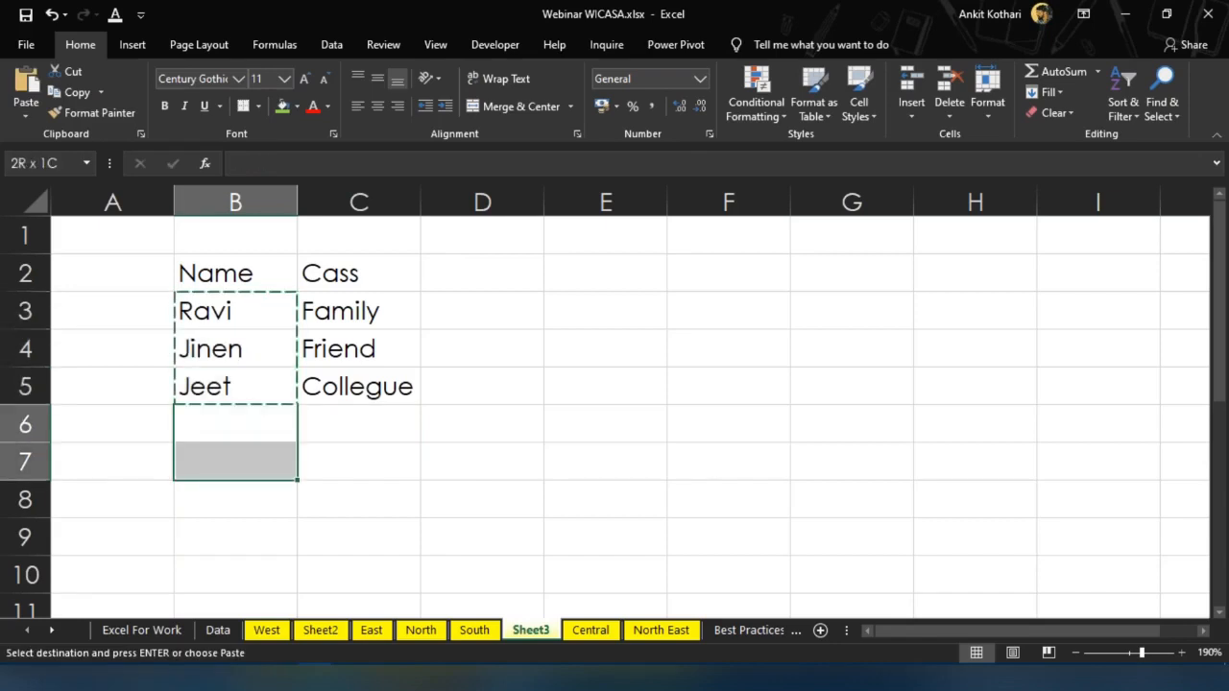
key("shift+Down")
key("shift+Down")
key("shift+Down")
key("shift+Down")
key("shift+Down")
key("shift+Down")
key("shift+Down")
key("shift+Down")
key("shift+Down")
key("shift+Down")
key("shift+Down")
key("shift+Down")
key("shift+Down")
key("shift+Down")
key("shift+Down")
key("shift+Down")
key("shift+Down")
key("shift+Down")
key("shift+Down")
key("shift+Down")
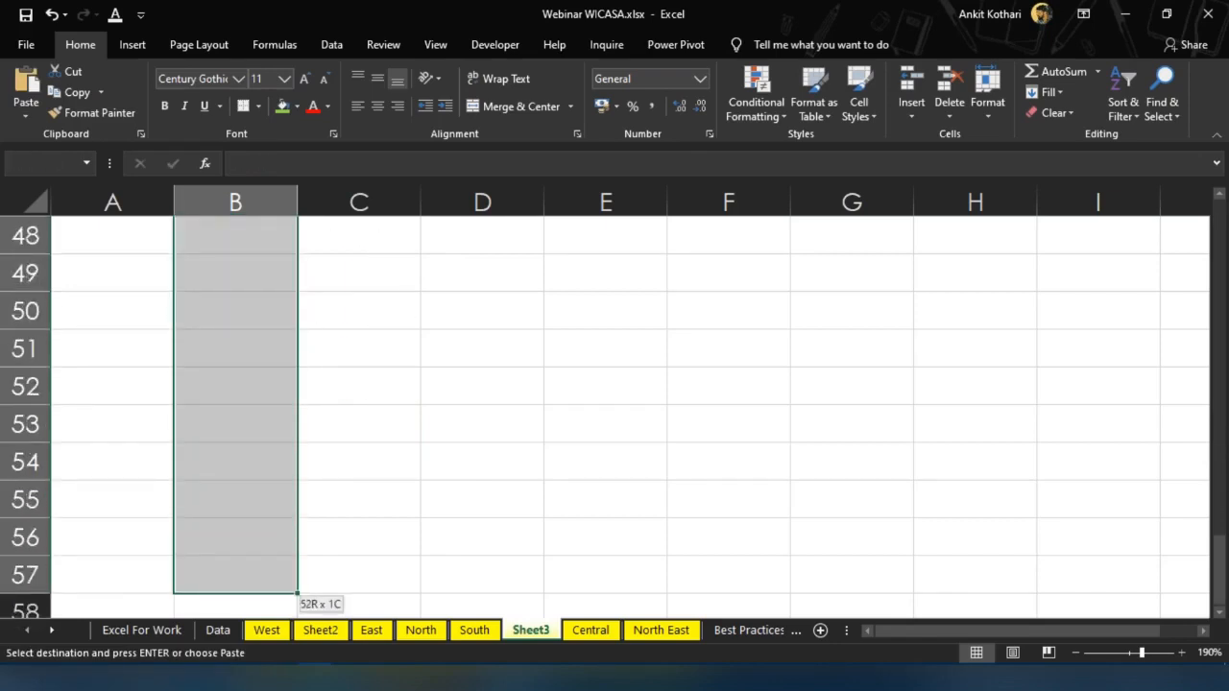
key("shift+Down")
key("shift+Down")
key("shift+Down")
key("shift+Down")
key("shift+Down")
key("shift+Down")
key("shift+Down")
key("shift+Down")
key("shift+Down")
key("shift+Down")
key("shift+Down")
key("shift+Down")
key("shift+Down")
key("shift+Down")
key("shift+Down")
key("shift+Down")
key("shift+Down")
key("shift+Down")
key("shift+Down")
key("shift+Down")
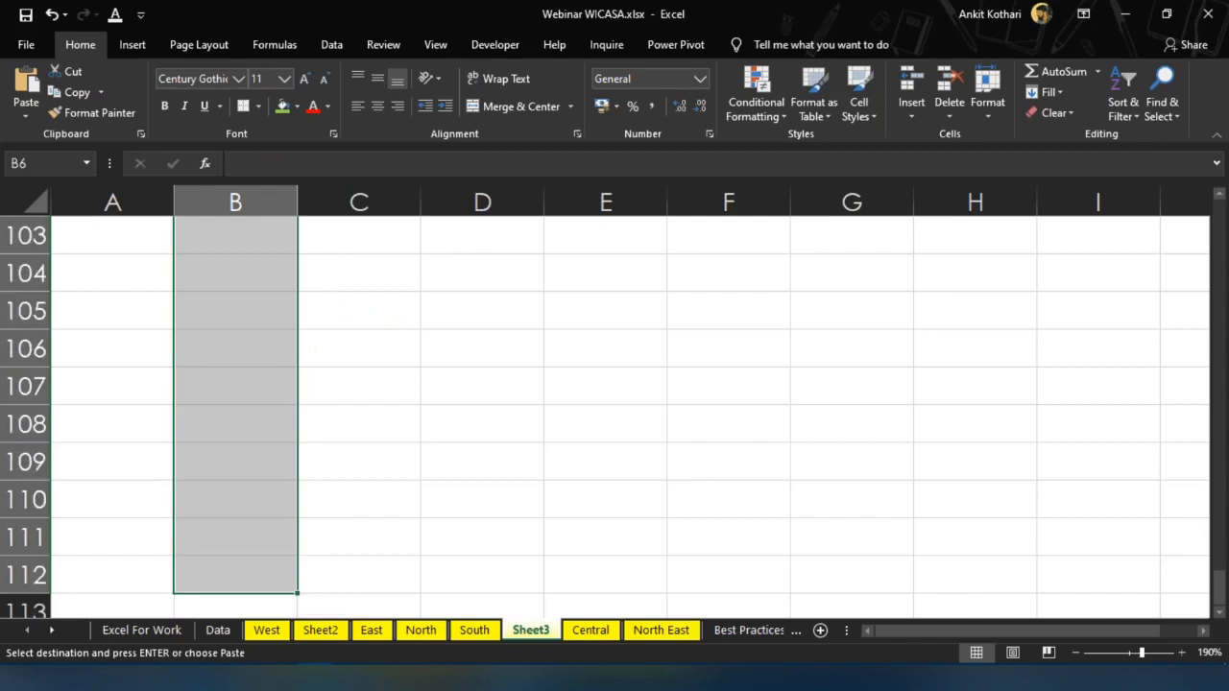
Paste the copied names into B6:B8, directly below the existing list, and end the copy mode
key("Return")
key("Down")
key("shift+Down")
key("shift+Down")
key("ctrl+c")
key("shift+Down")
key("shift+Up")
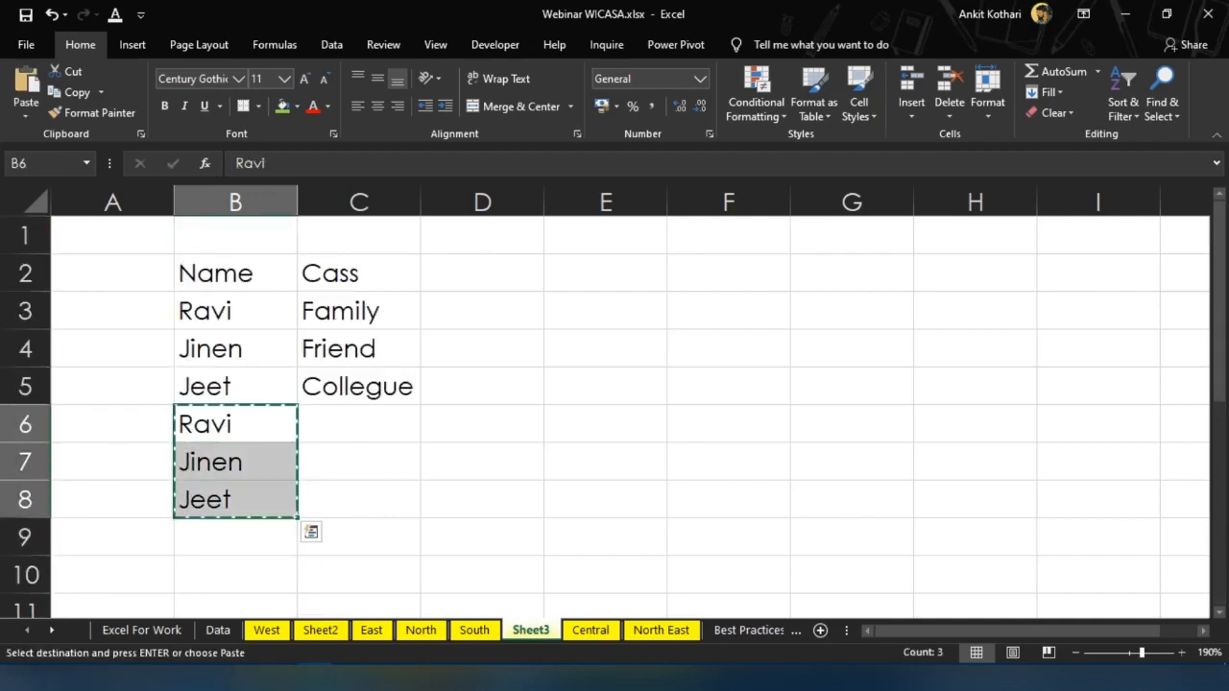
key("Down")
key("Up")
key("Escape")
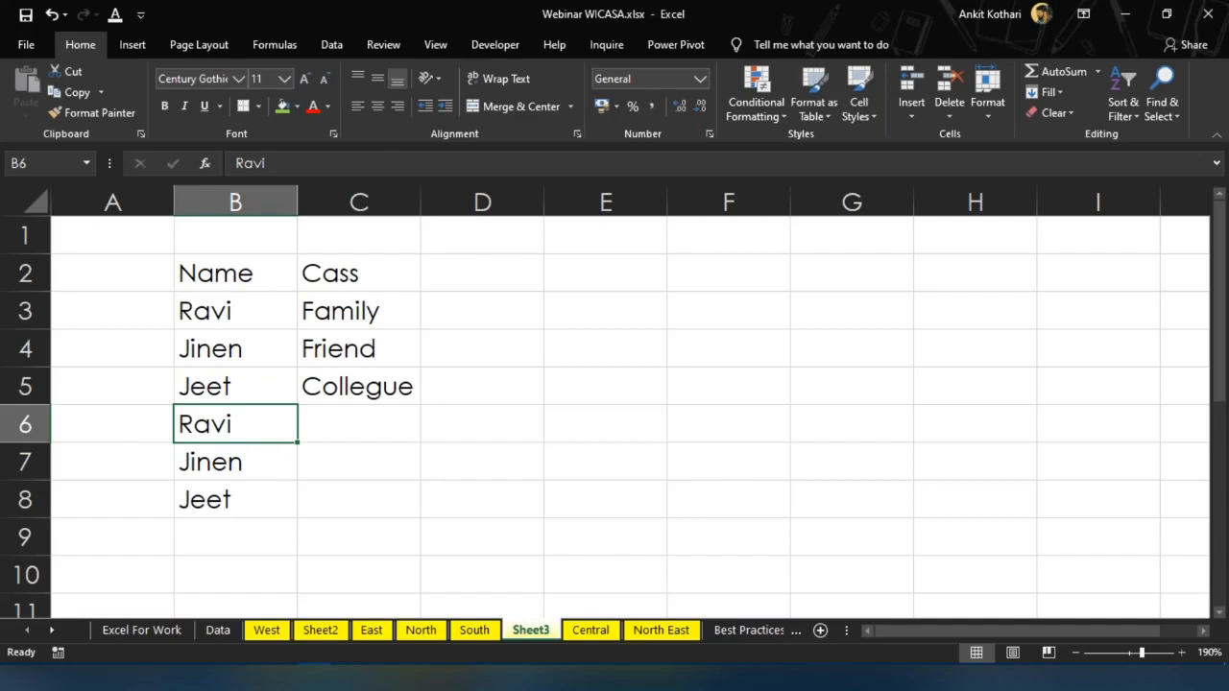
key("Right")
key("Right")
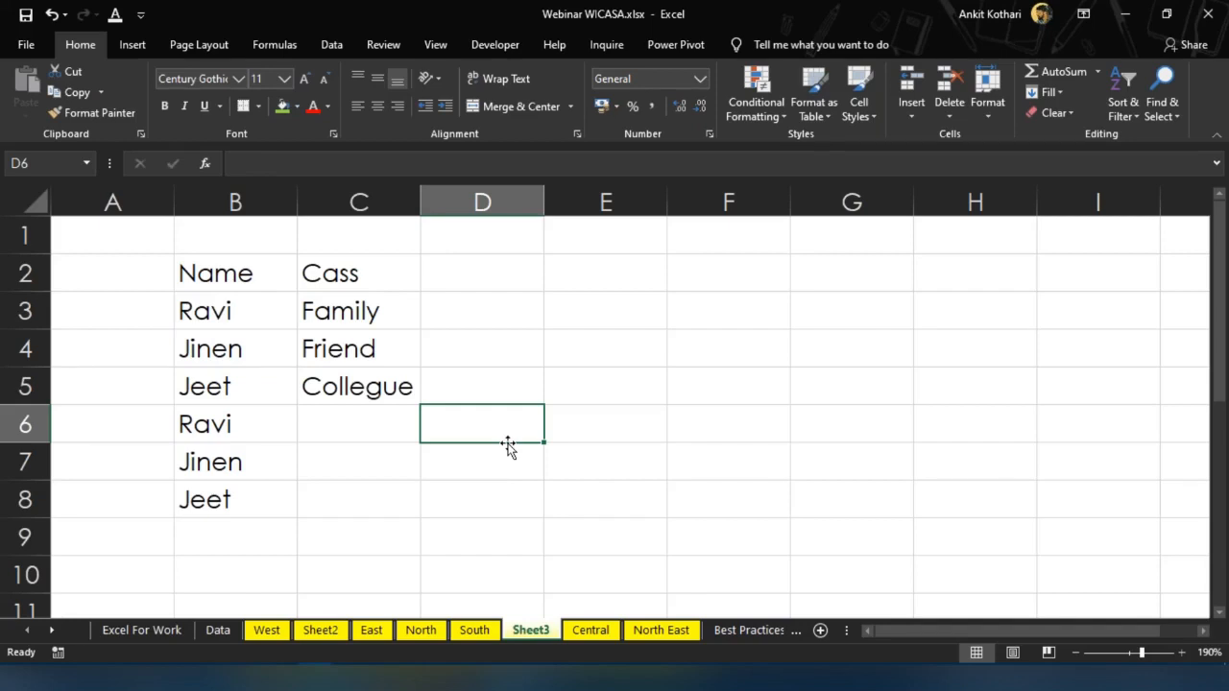
left_click(264, 394)
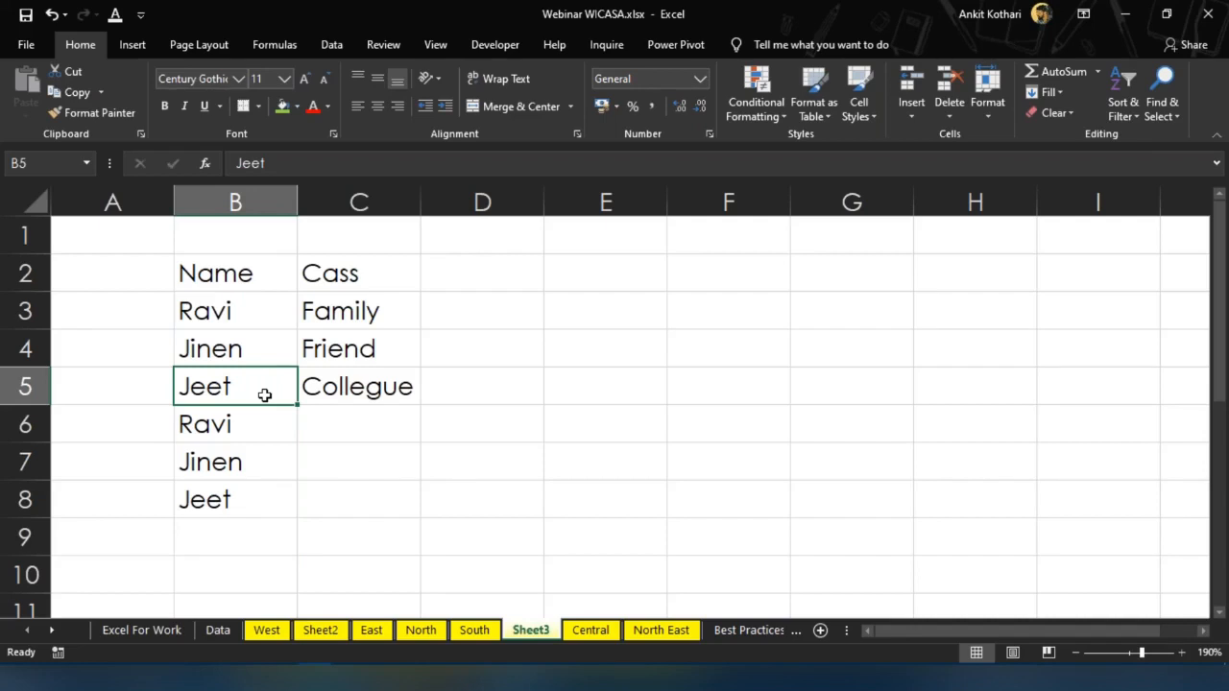
Open the Best Practices sheet and widen column B to about the width of column C
left_click(735, 631)
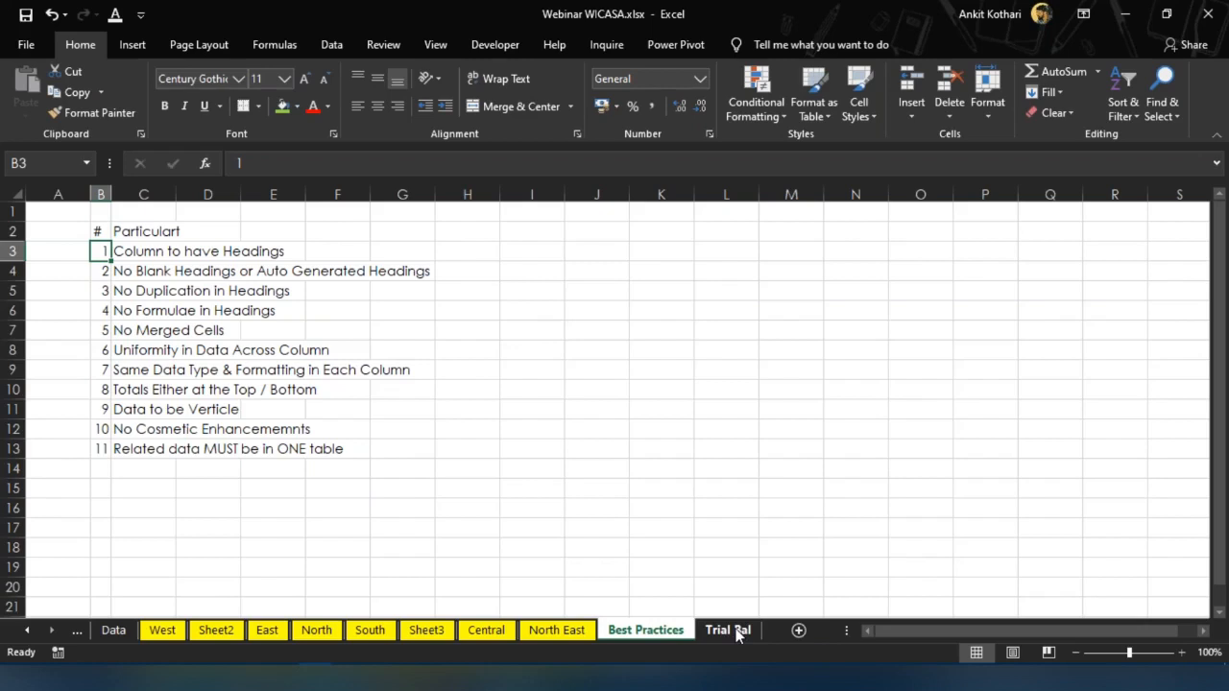
key("Up")
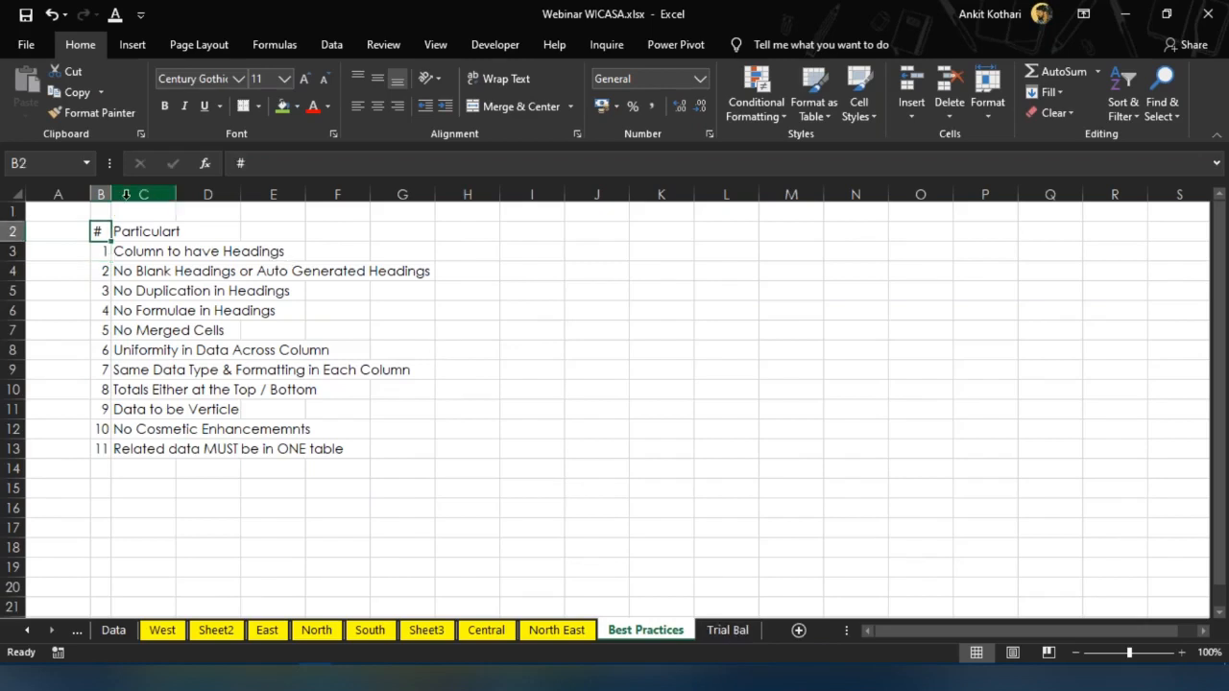
left_click_drag(111, 195, 173, 200)
left_click(234, 310)
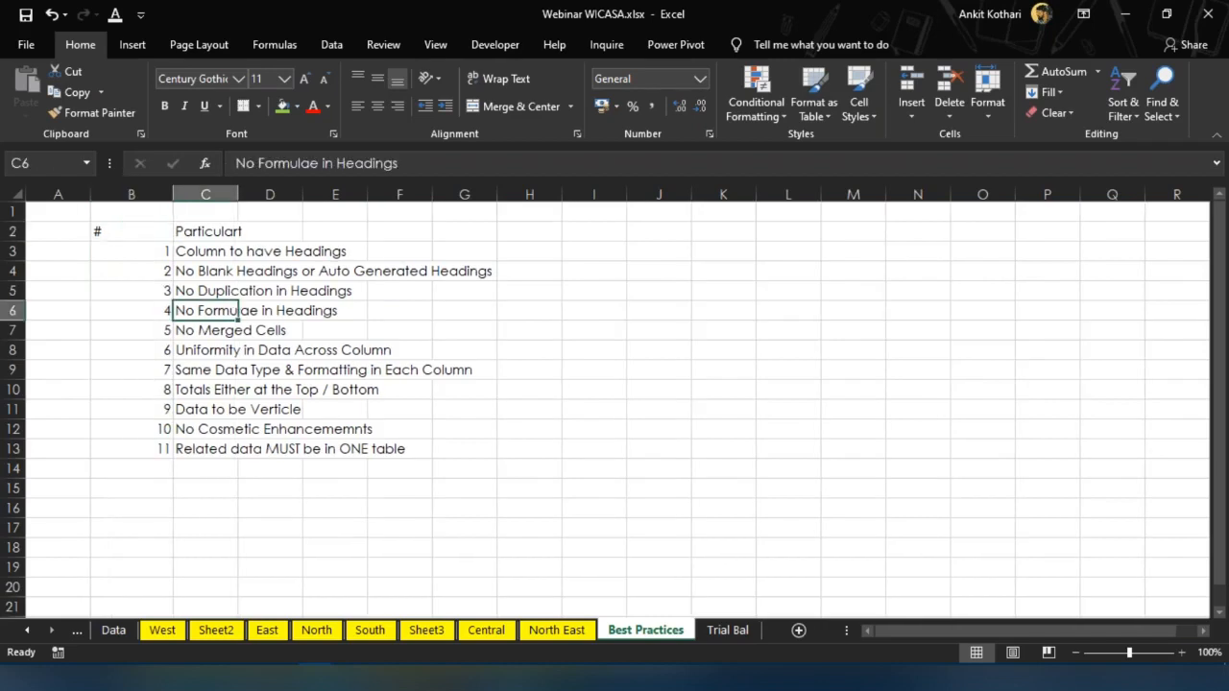
scroll(234, 311, "up", 4, "ctrl")
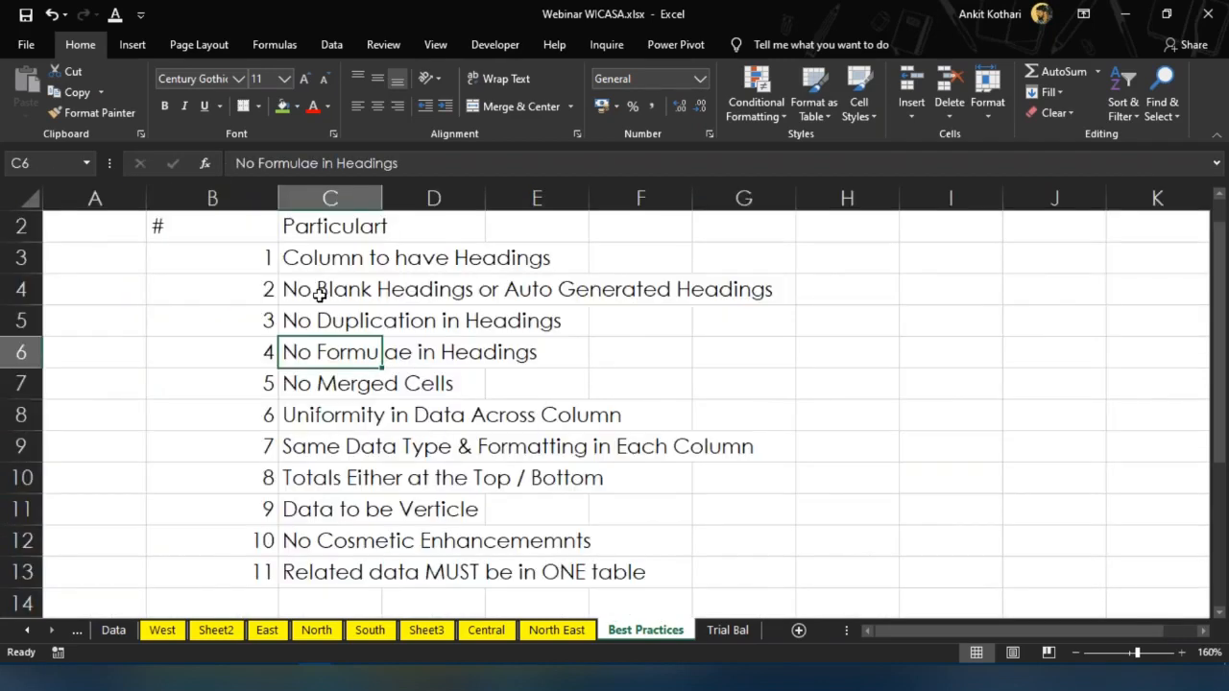
Make the serial numbers in B3:B13 bold
left_click(247, 253)
key("ctrl+shift+Down")
key("ctrl+b")
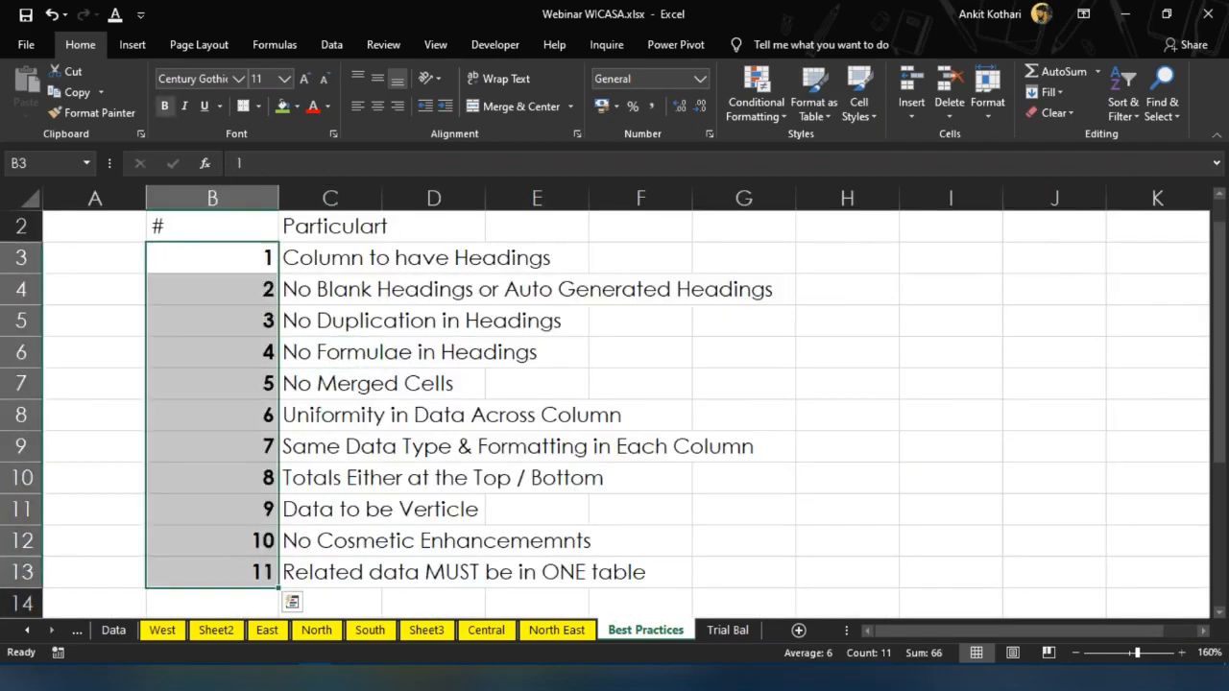
key("Right")
key("Left")
key("Up")
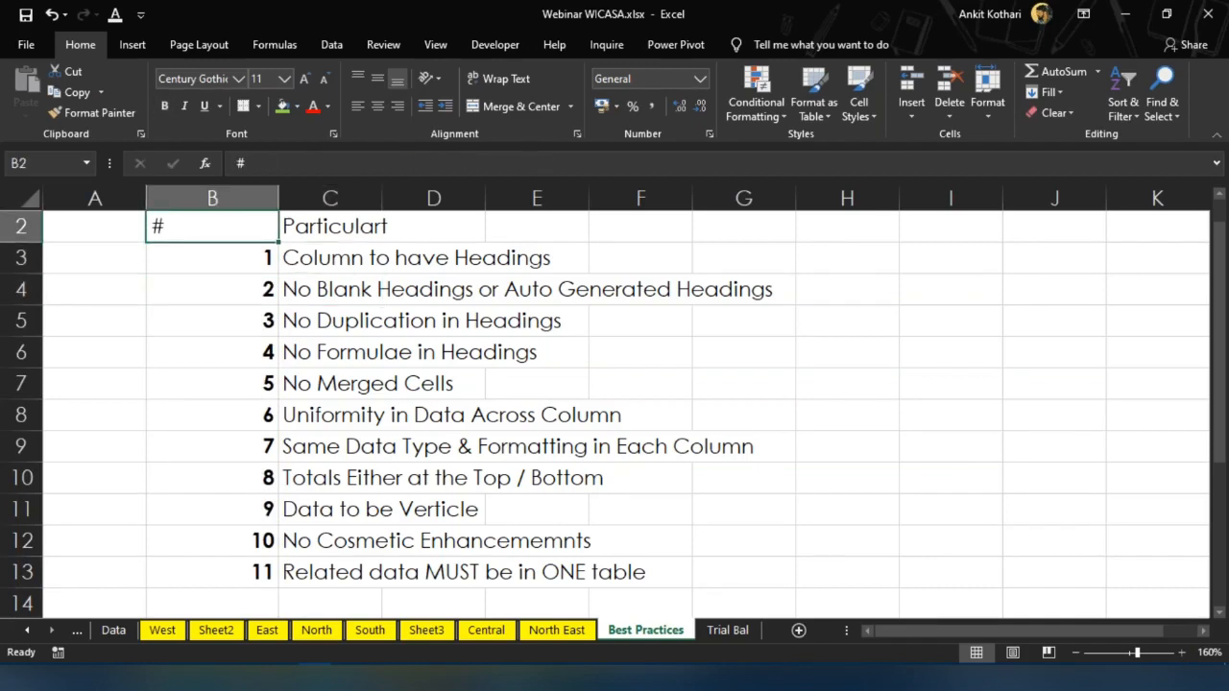
Correct the spelling of the header in C2 to Particulars
key("Right")
key("F2")
key("BackSpace")
type("s")
key("Return")
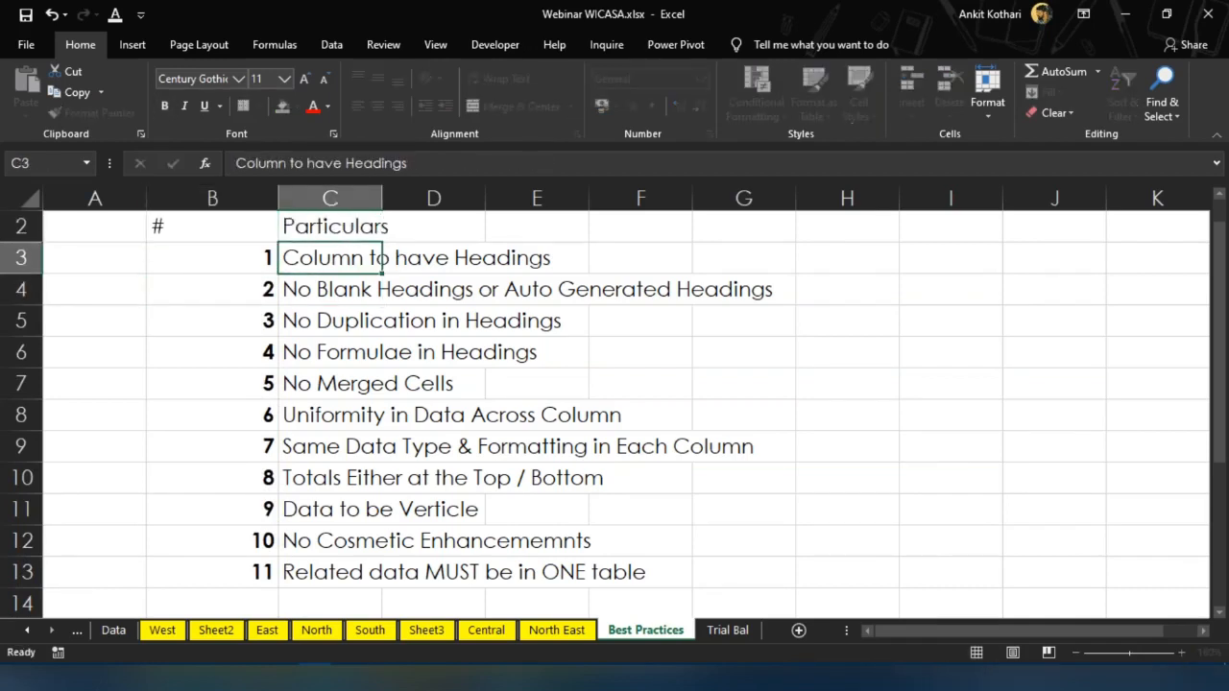
Make the headers in B2:C2 bold and fit column C's width to its contents
key("Left")
key("Up")
key("shift+Right")
key("ctrl+b")
key("Right")
key("Down")
key("Down")
key("Left")
key("Up")
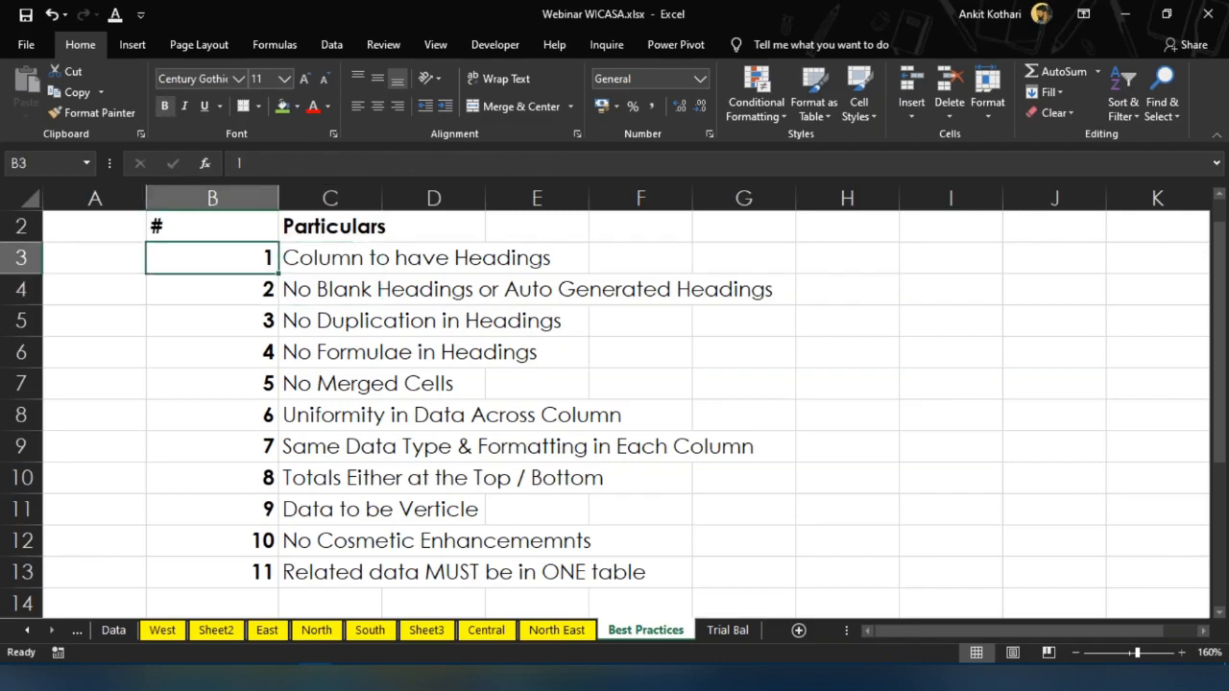
double_click(381, 198)
left_click(341, 259)
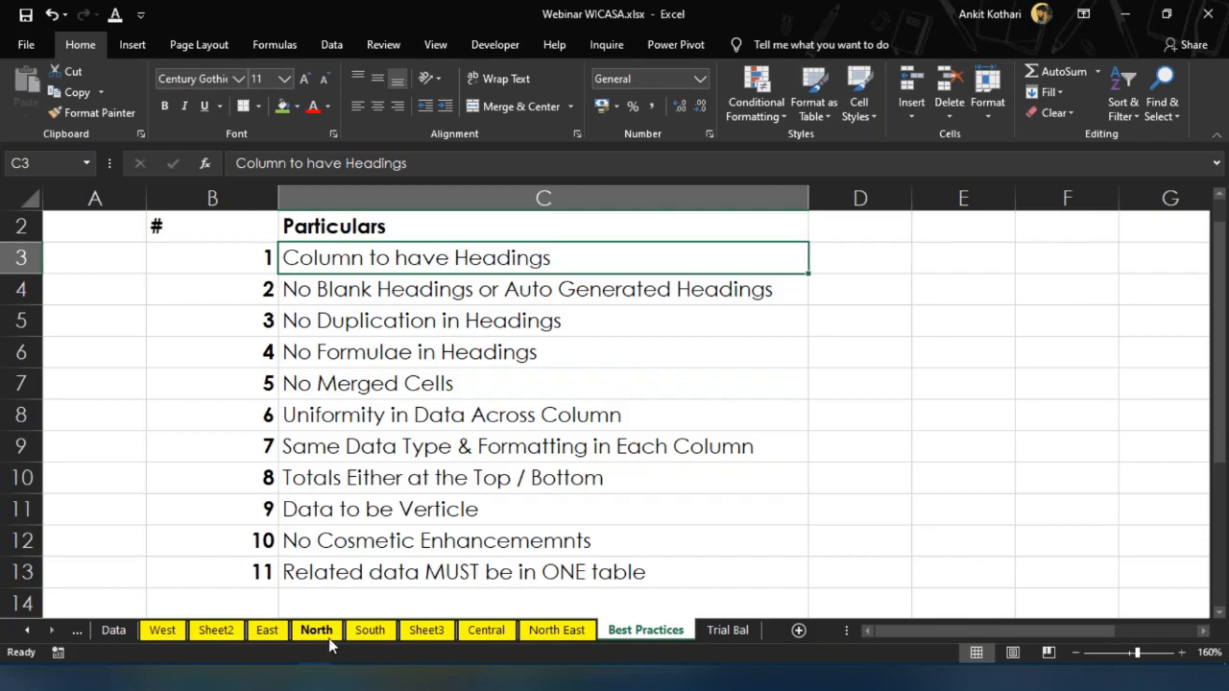
Move the Best Practices sheet so that it sits directly after the South sheet
left_click(369, 630)
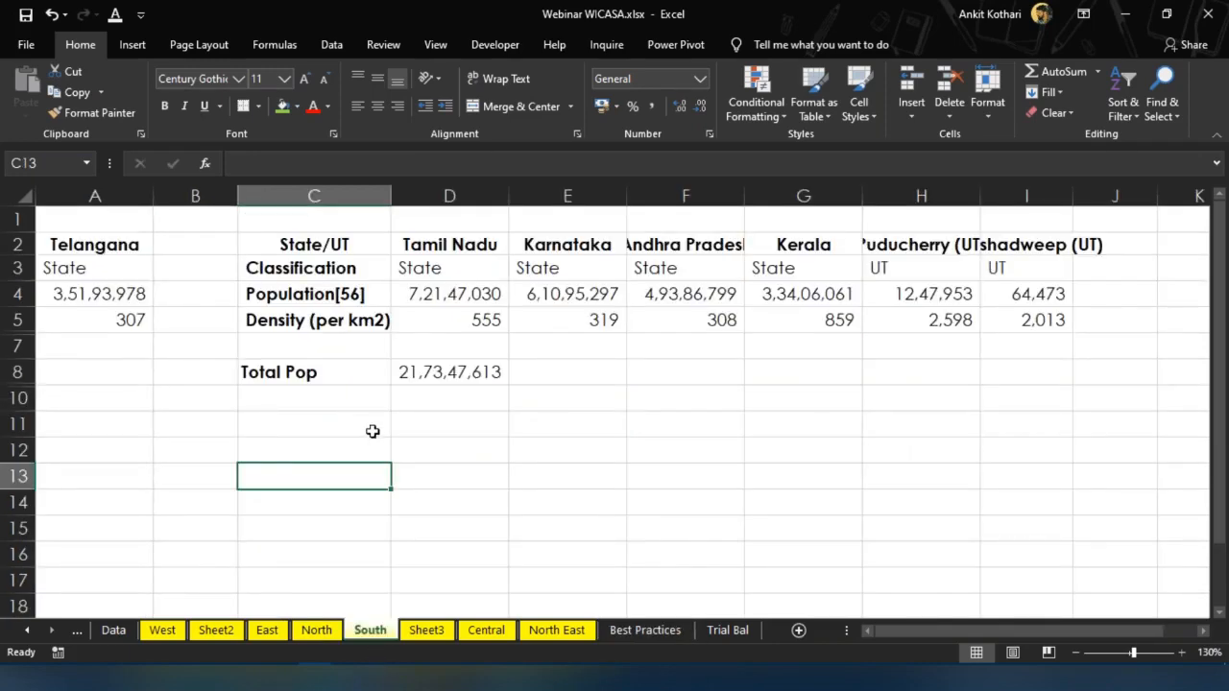
left_click(645, 630)
left_click_drag(550, 627, 394, 636)
On the South sheet, move the Telangana data from A2:A5 to J2:J5 and fit column J's width to its contents
left_click(365, 629)
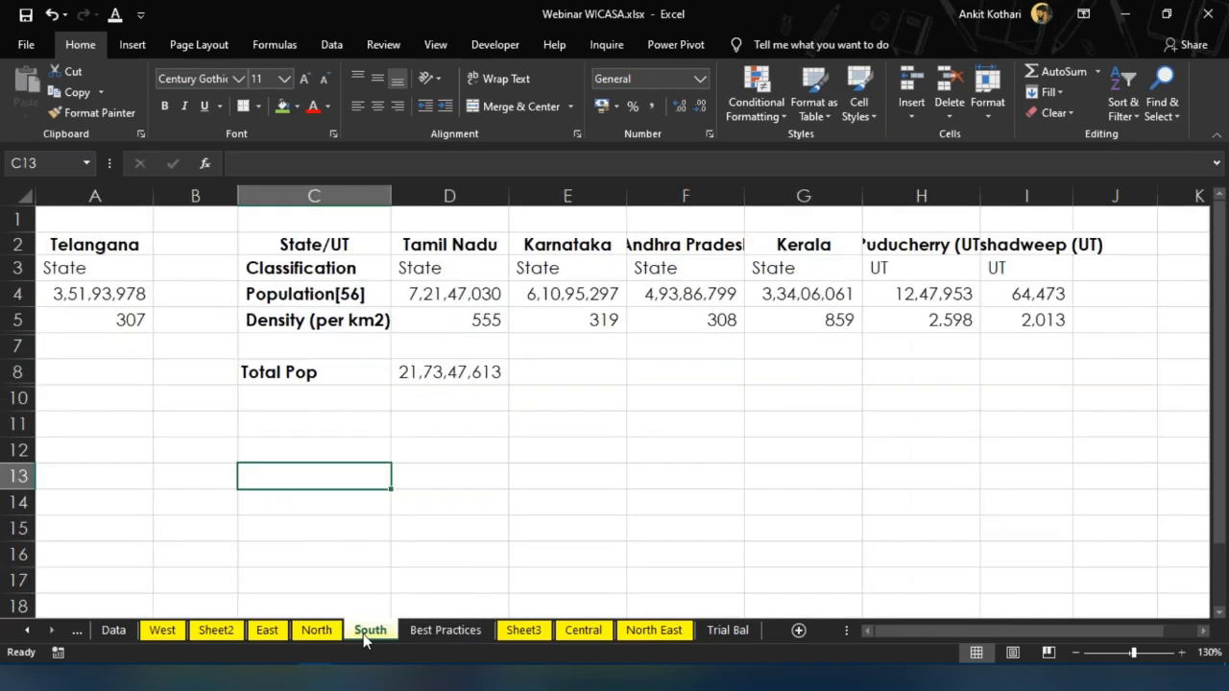
left_click_drag(108, 246, 121, 325)
key("ctrl+c")
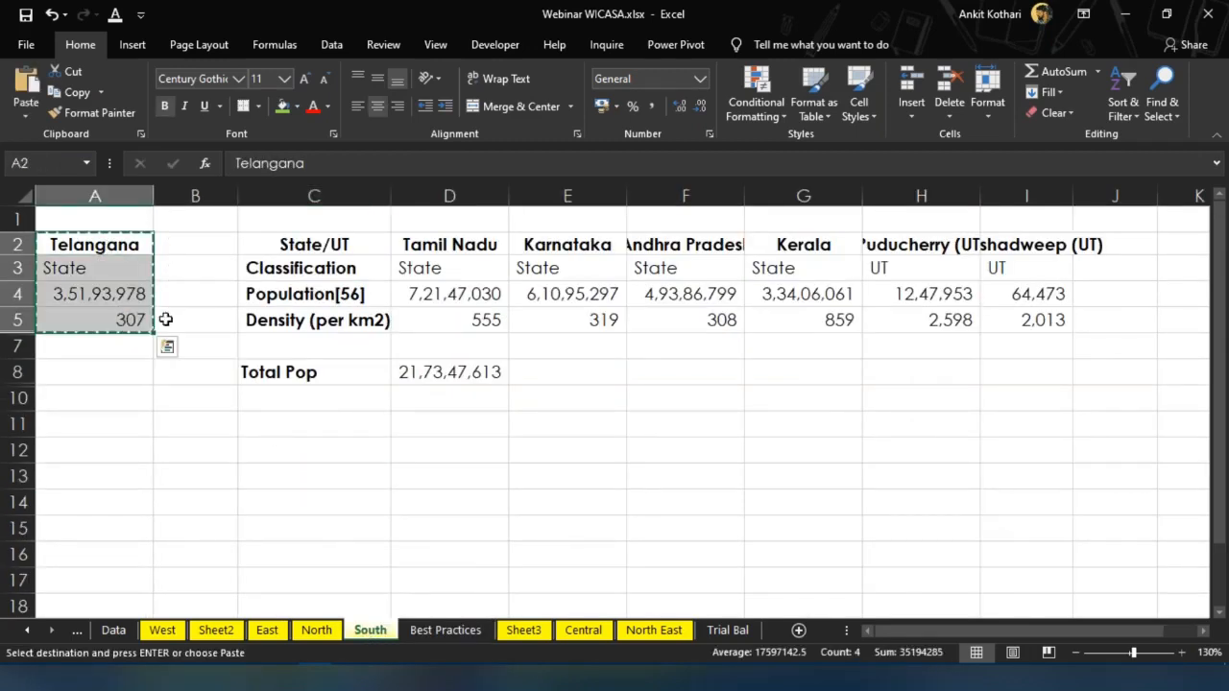
left_click(1114, 253)
key("ctrl+v")
left_click(1010, 271)
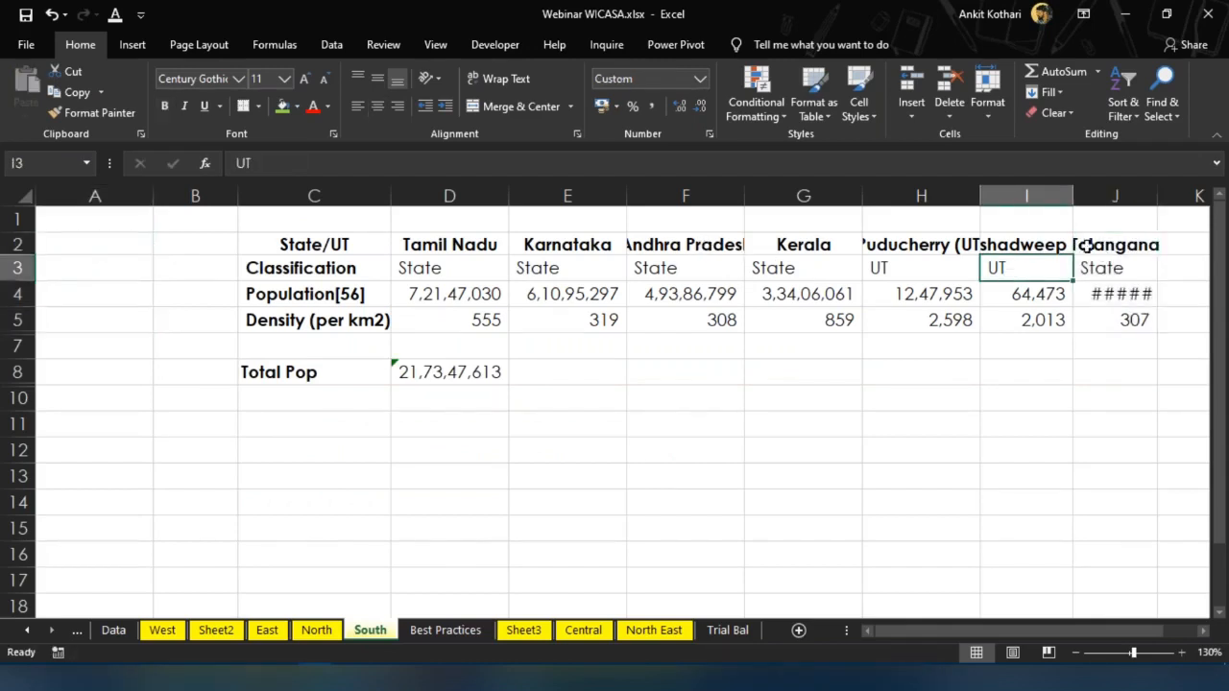
double_click(1157, 196)
left_click(614, 303)
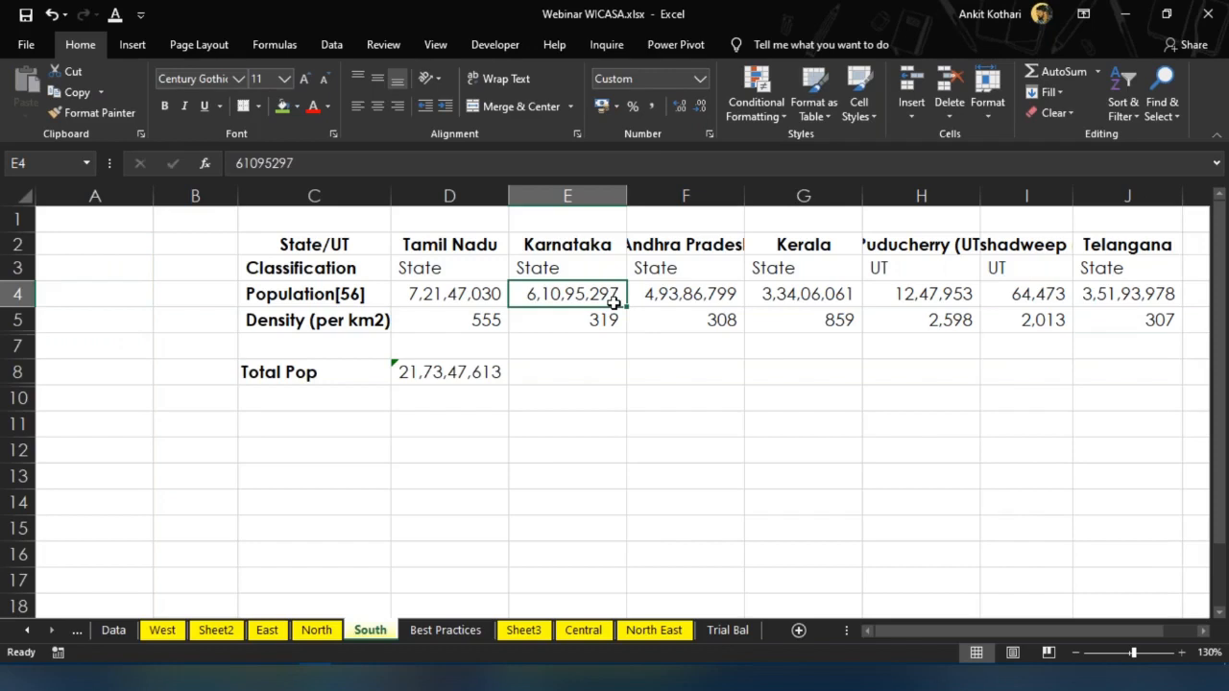
Compare the rule Column to have Headings with the Tamil Nadu, Karnataka, Andhra Pradesh and Kerala columns on the South sheet
left_click(455, 637)
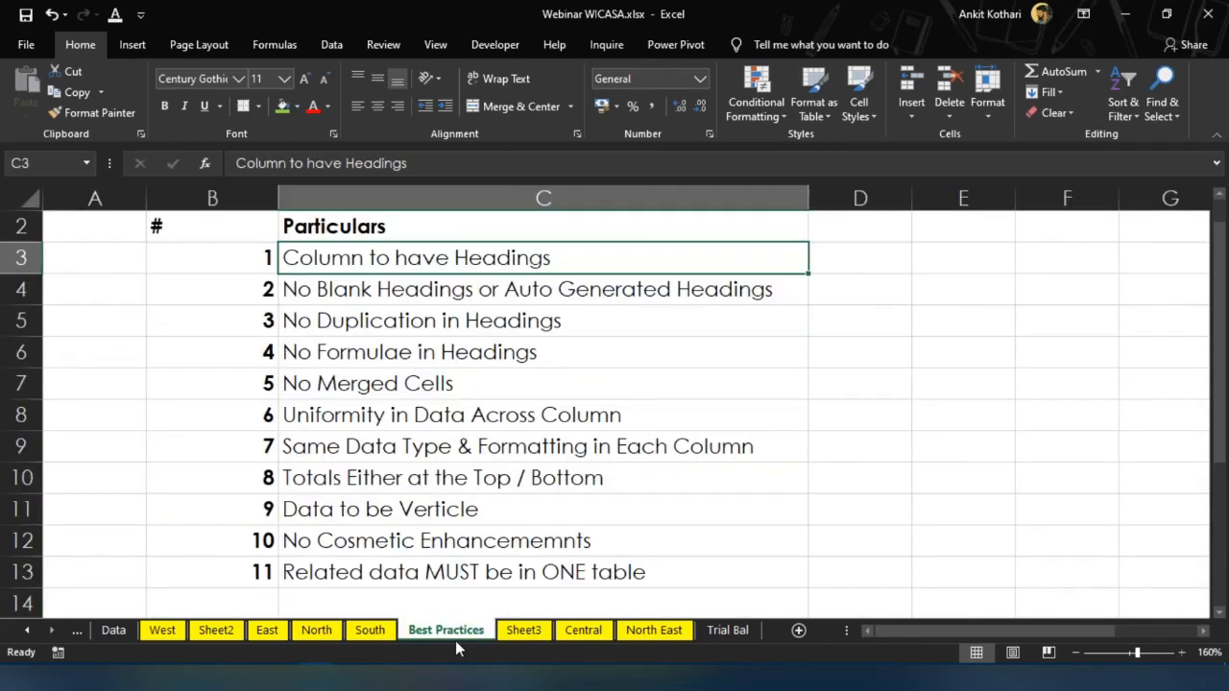
left_click(370, 633)
left_click_drag(458, 242, 458, 363)
left_click_drag(552, 245, 571, 350)
left_click(483, 249)
key("ctrl+shift+Down")
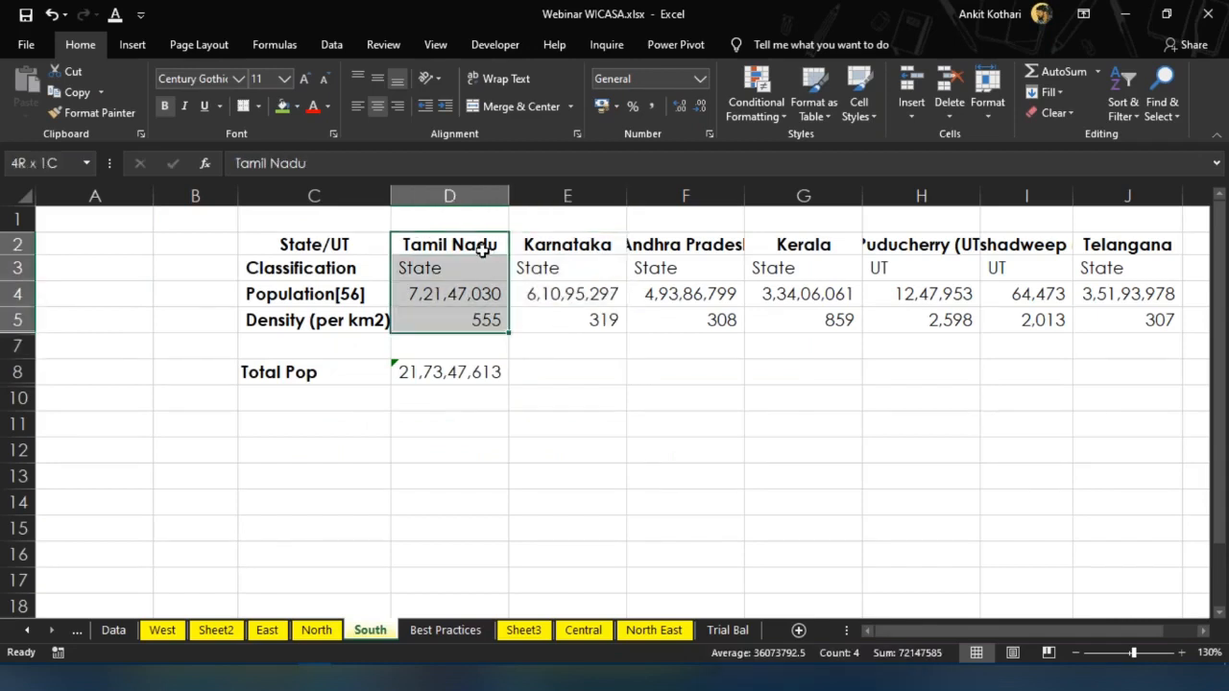
key("Right")
key("ctrl+shift+Down")
key("Right")
key("ctrl+shift+Down")
key("Right")
key("ctrl+shift+Down")
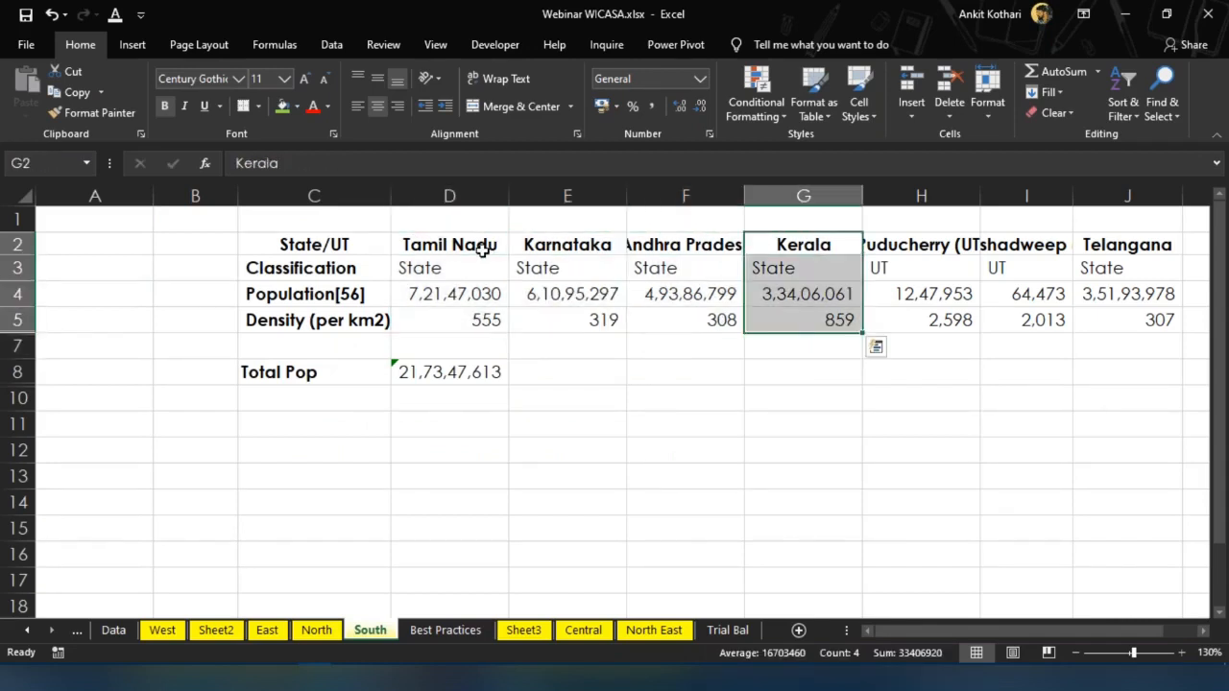
Review rule 2 on the Best Practices sheet and clear the Andhra Pradesh and Kerala headings in F2:G2 on the South sheet
left_click(422, 641)
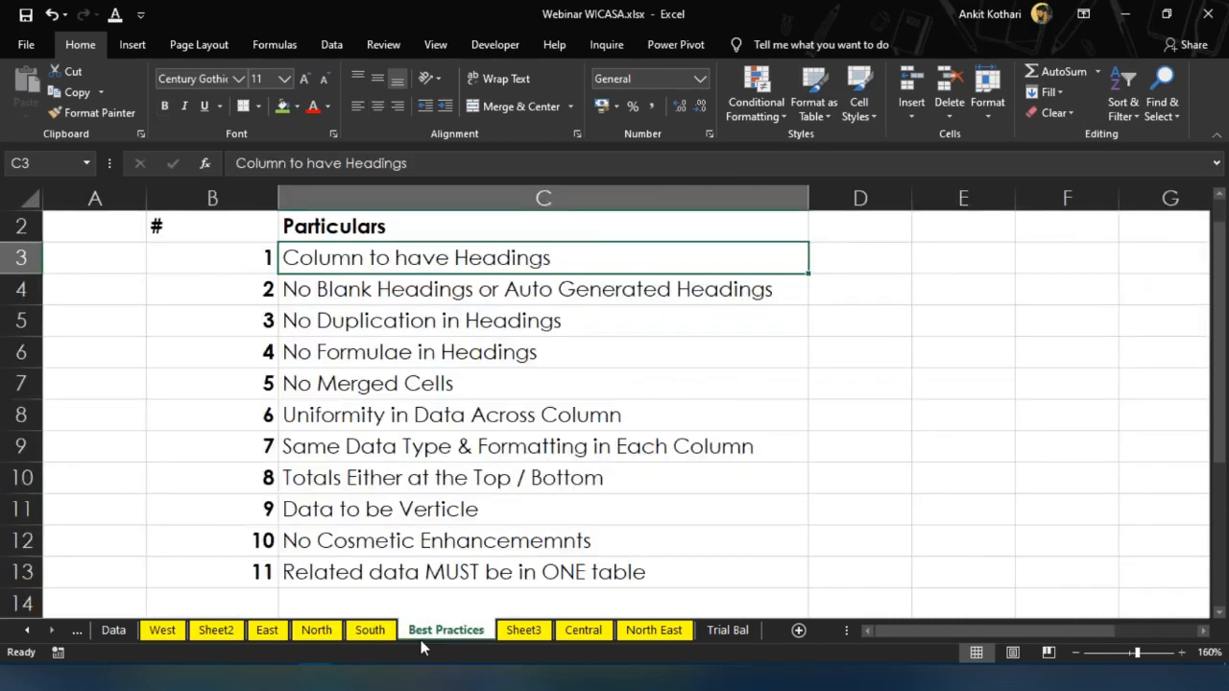
key("Down")
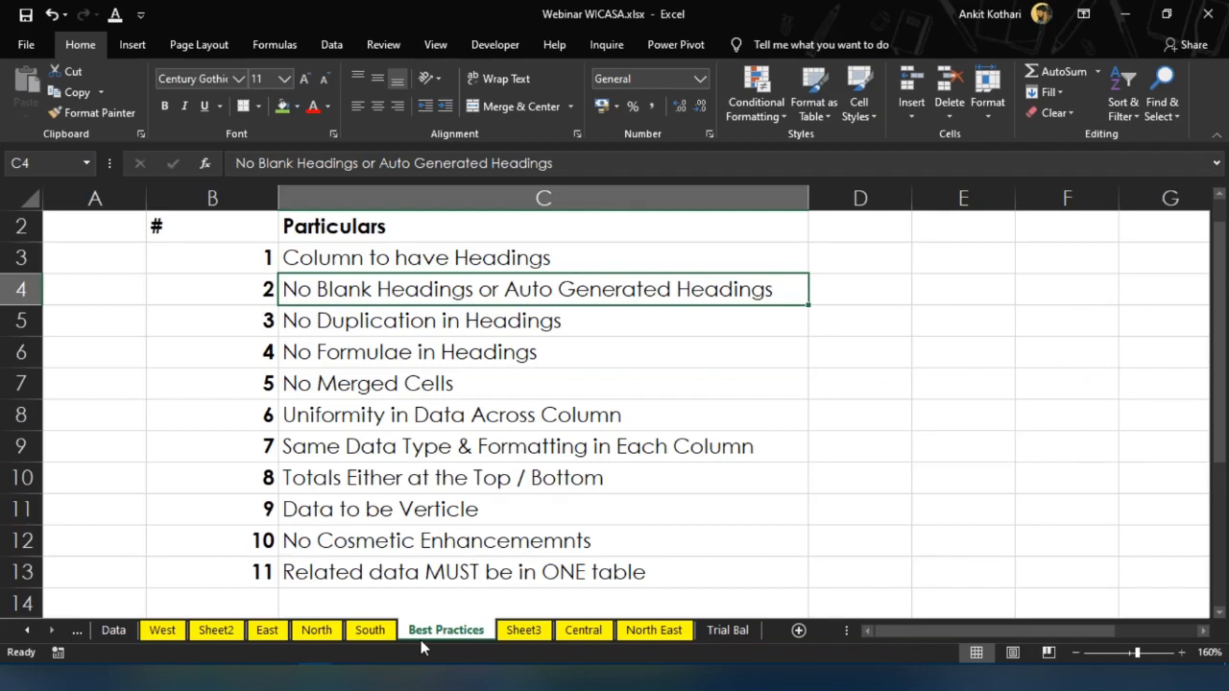
left_click(373, 632)
key("Left")
key("Left")
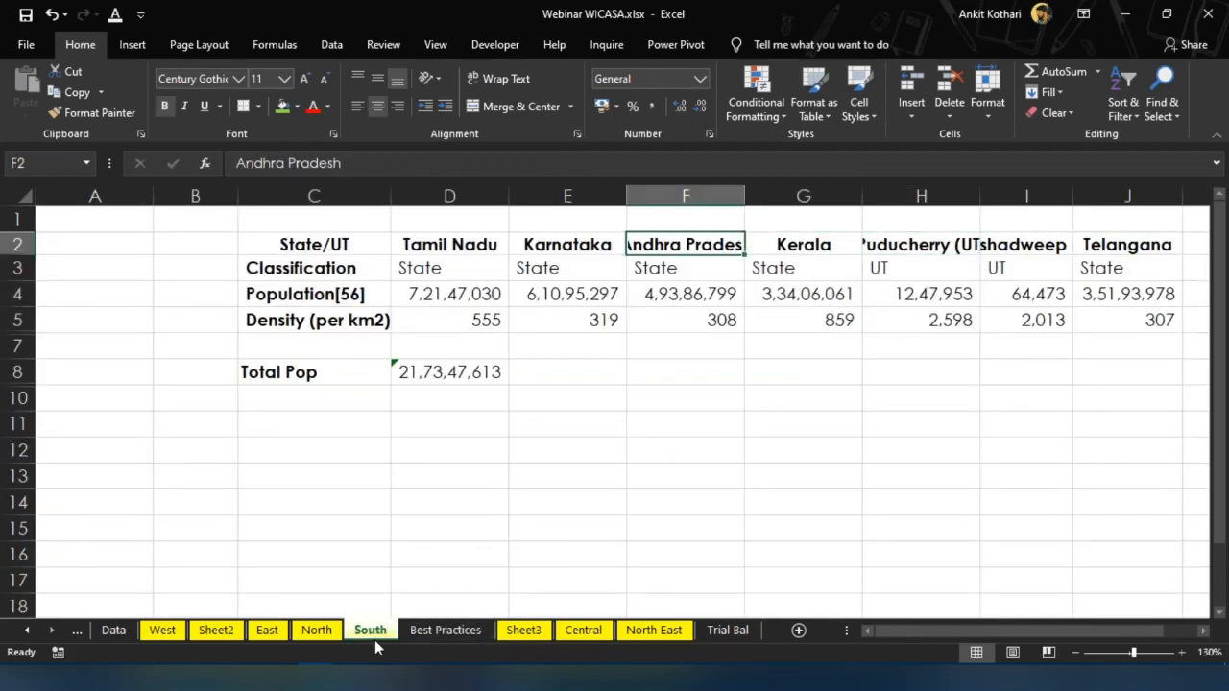
key("shift+Right")
key("Delete")
key("shift+Left")
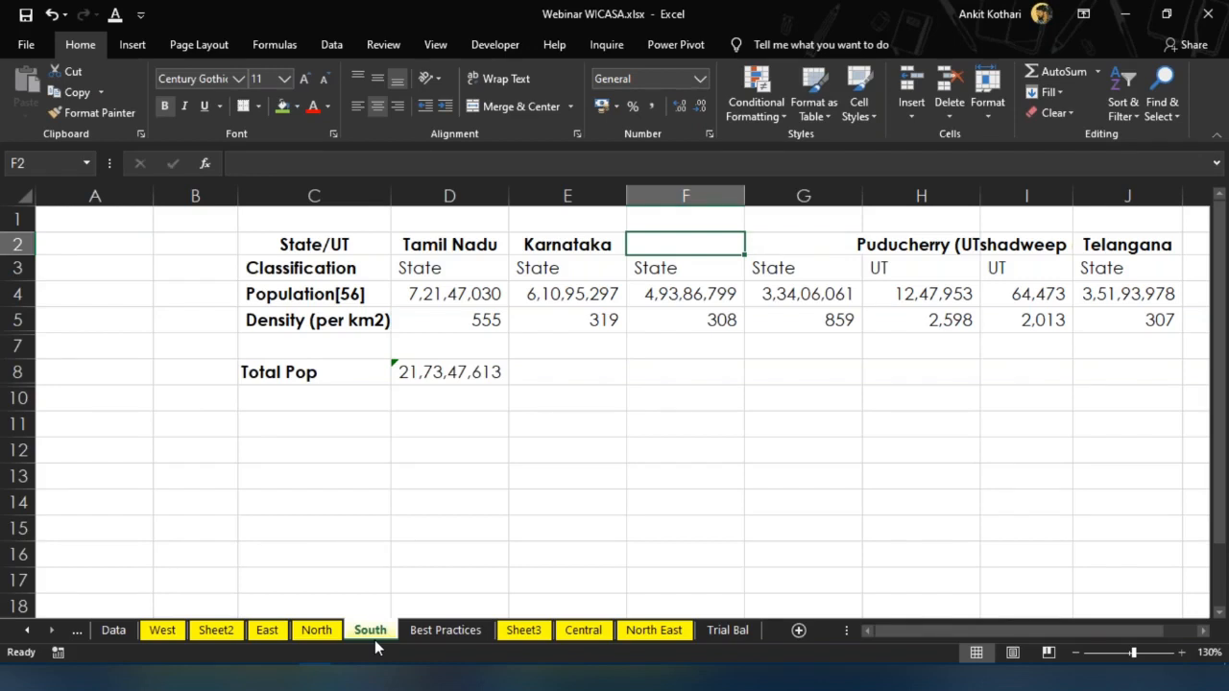
Enter the generic headings Column1 in F2 and Column2 in G2
type("Col")
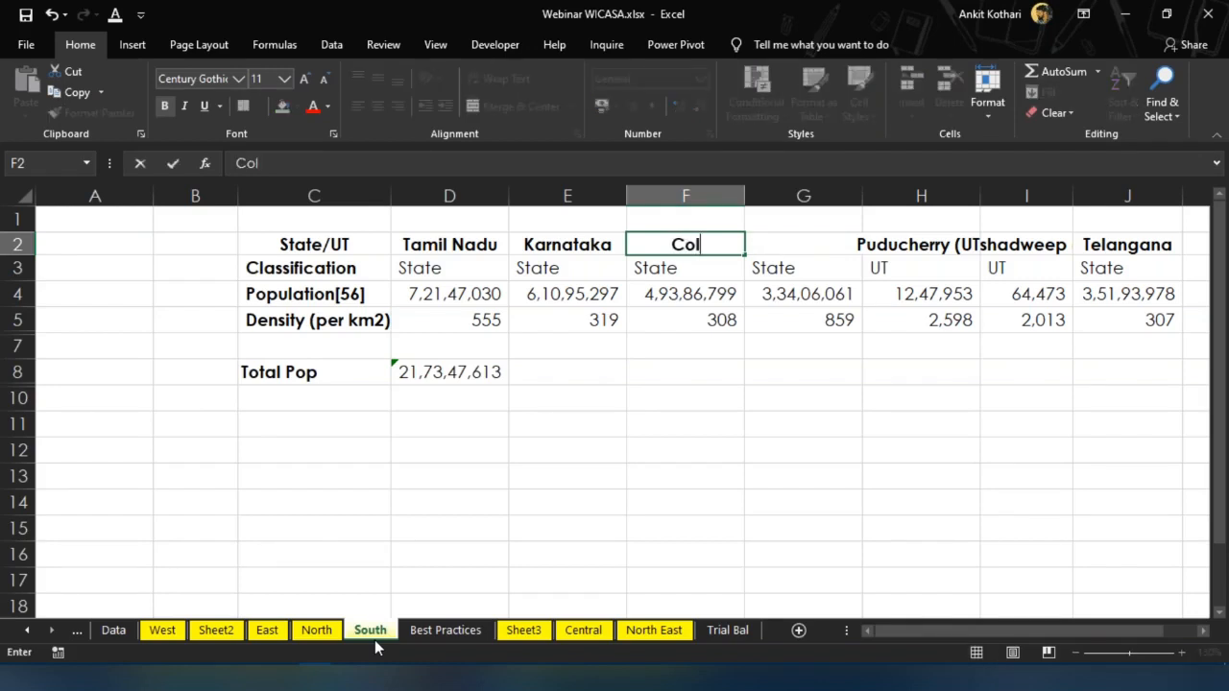
type("umn1")
key("Tab")
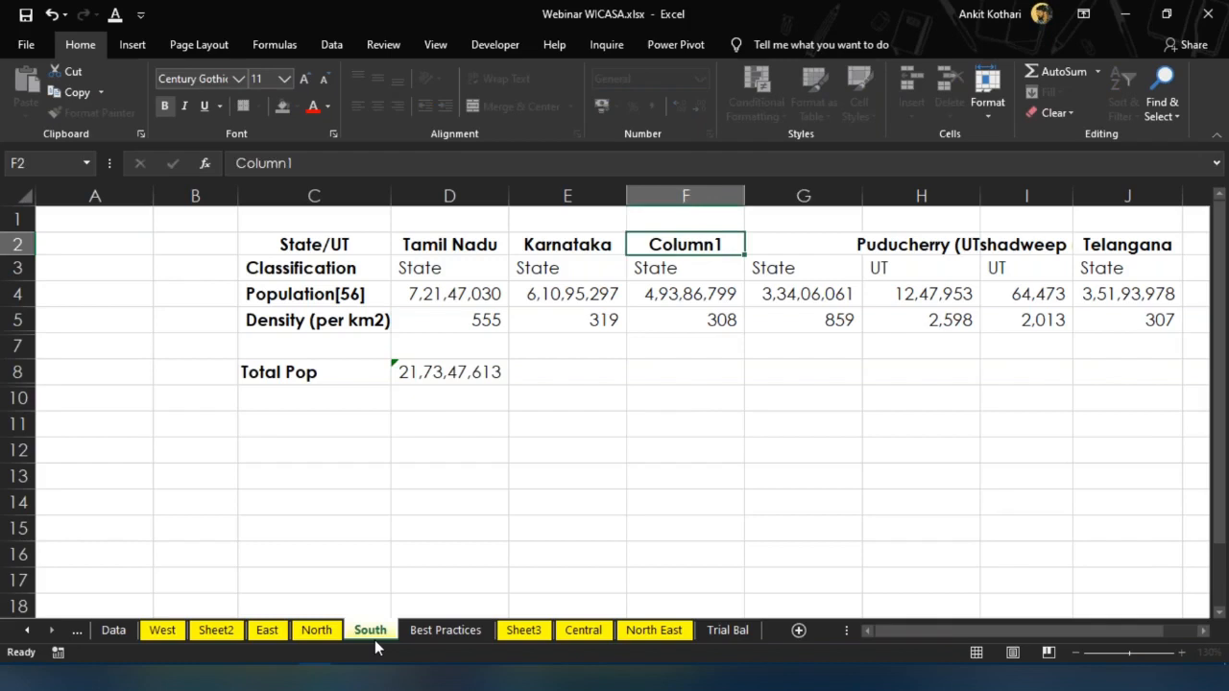
key("Return")
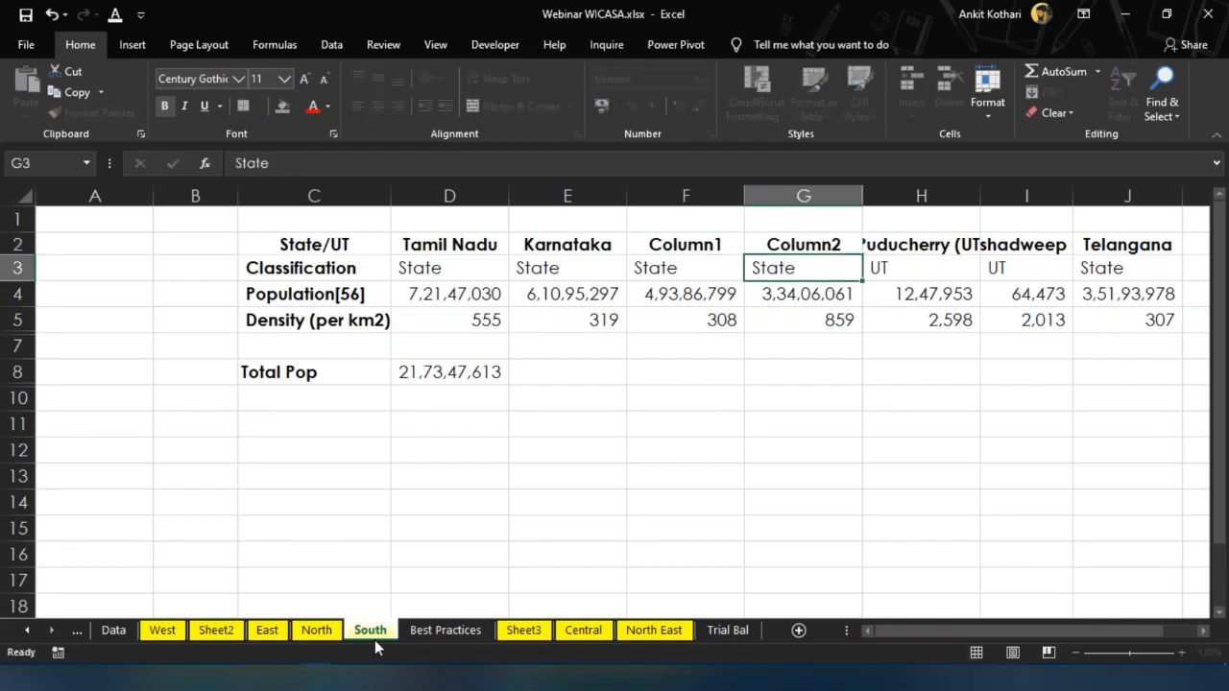
Replace the heading in G2 with Column1, duplicating the heading in F2
key("Up")
key("Left")
key("shift+Right")
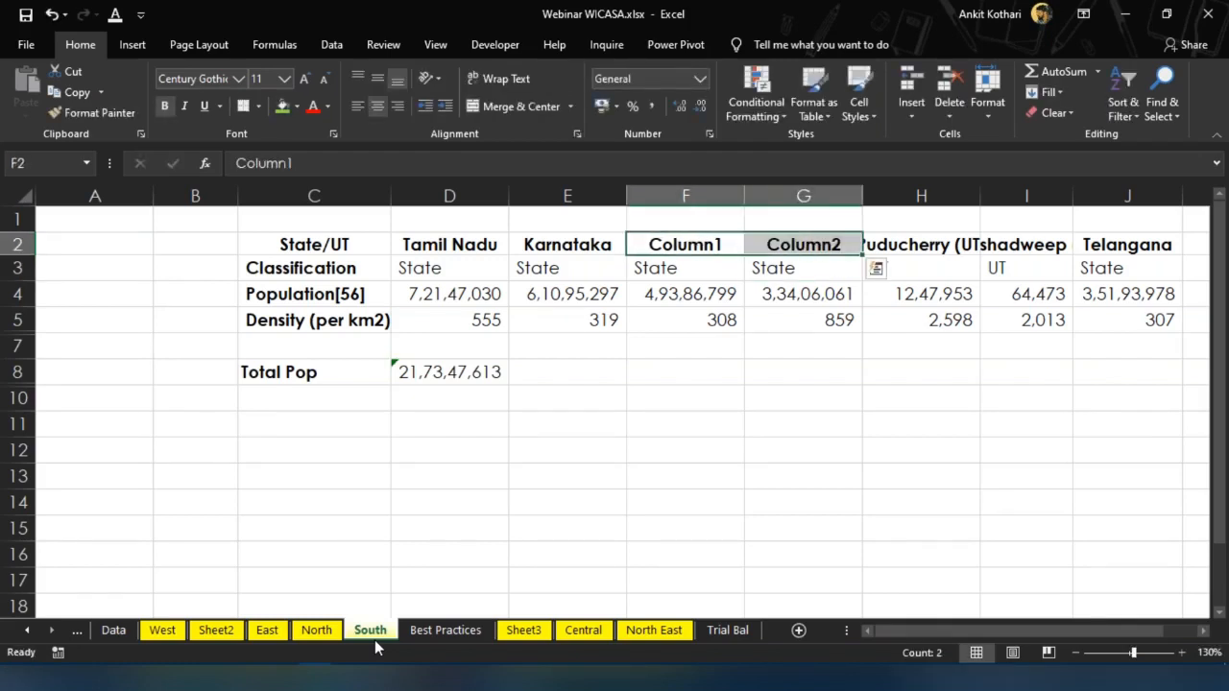
key("ctrl+z")
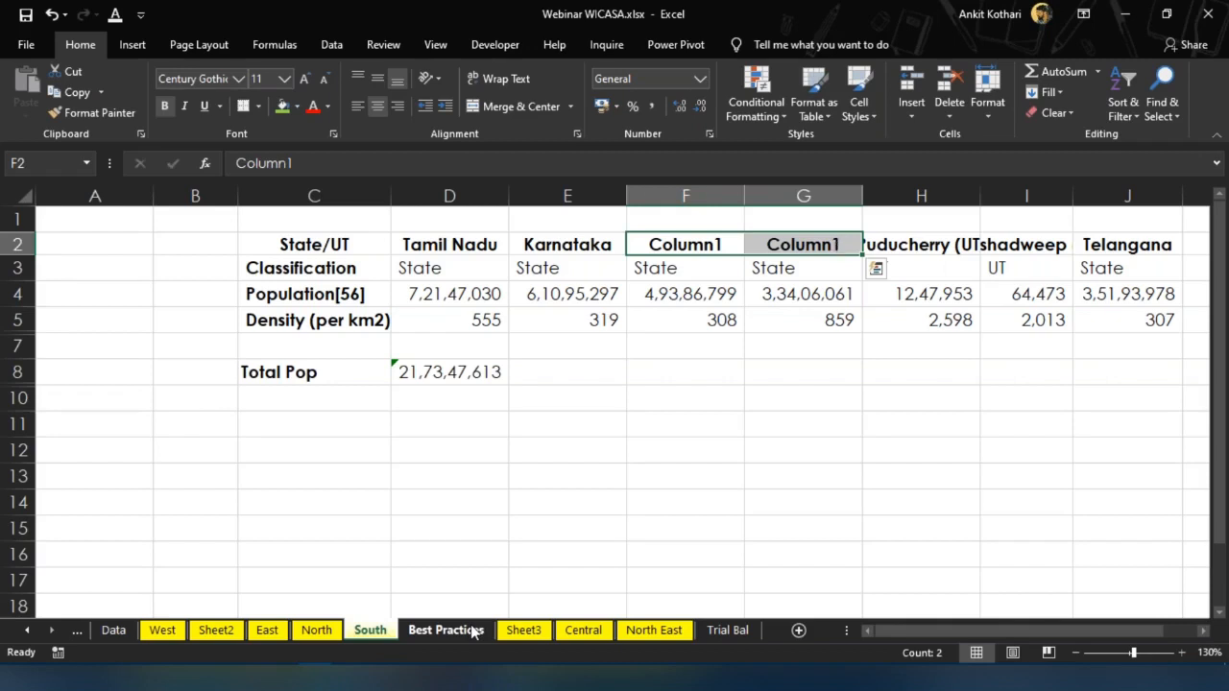
Undo the heading edits in F2:G2 on the South sheet to restore Andhra Pradesh and Kerala
key("ctrl+z")
key("ctrl+z")
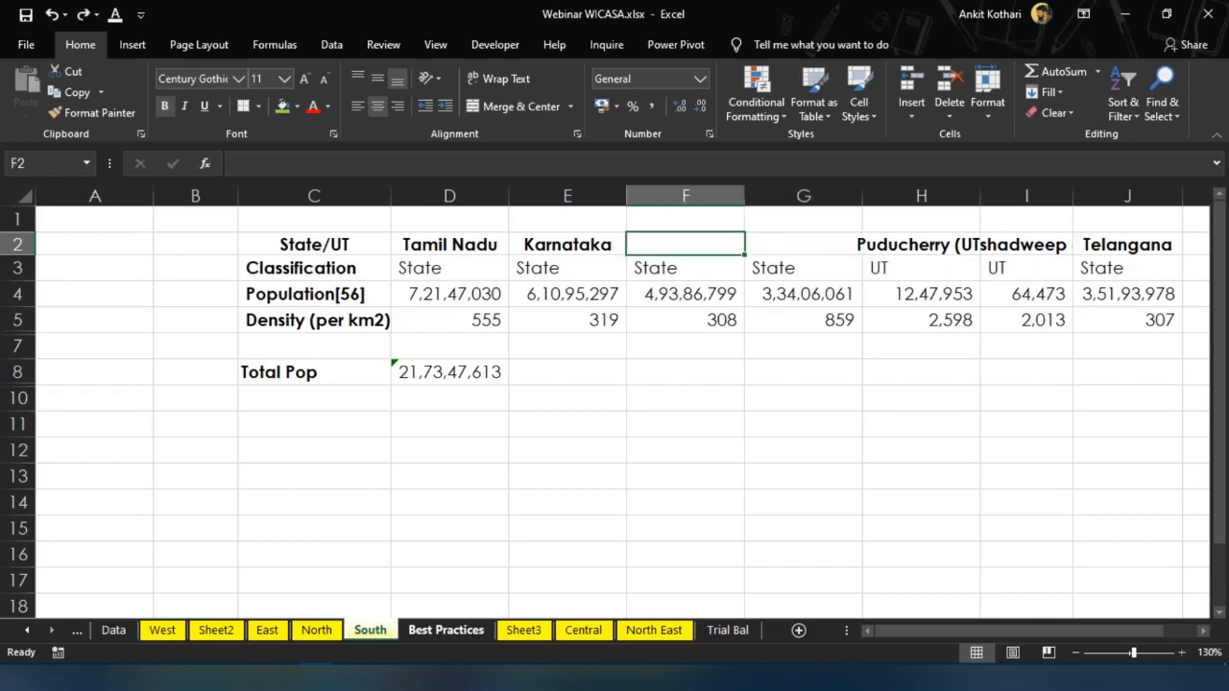
key("ctrl+z")
key("Right")
key("Left")
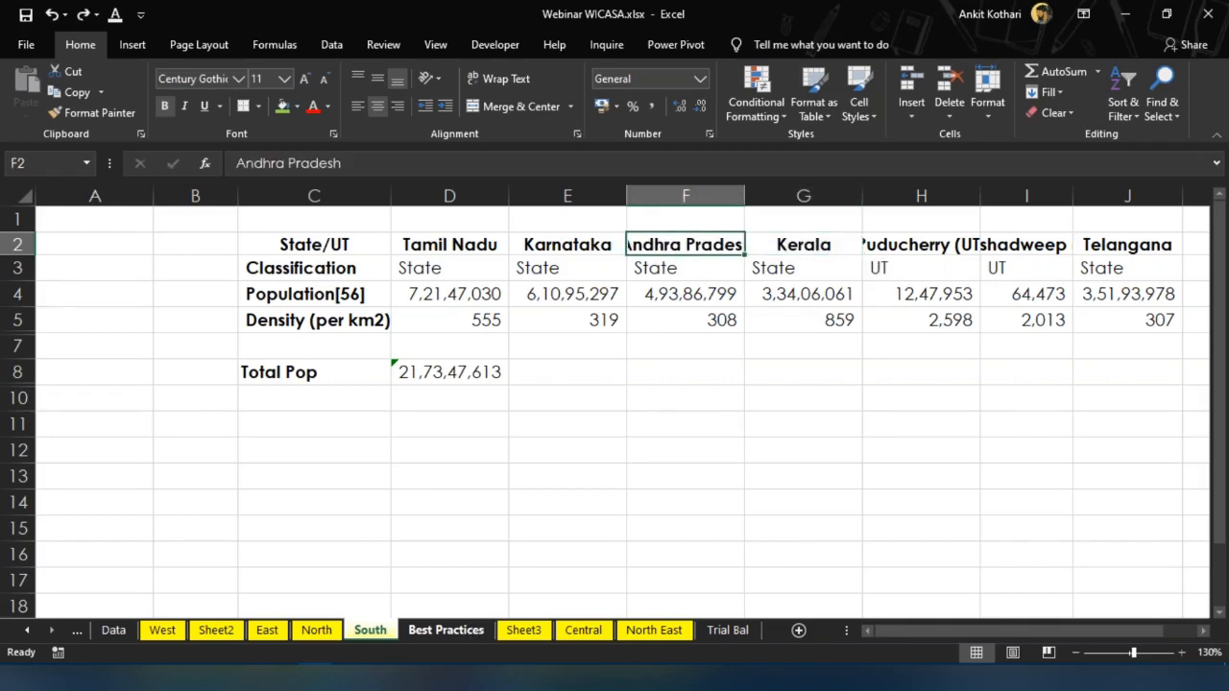
Review rules 3 to 5 on the Best Practices sheet, covering duplicate headings, formulae in headings and merged cells
left_click(457, 630)
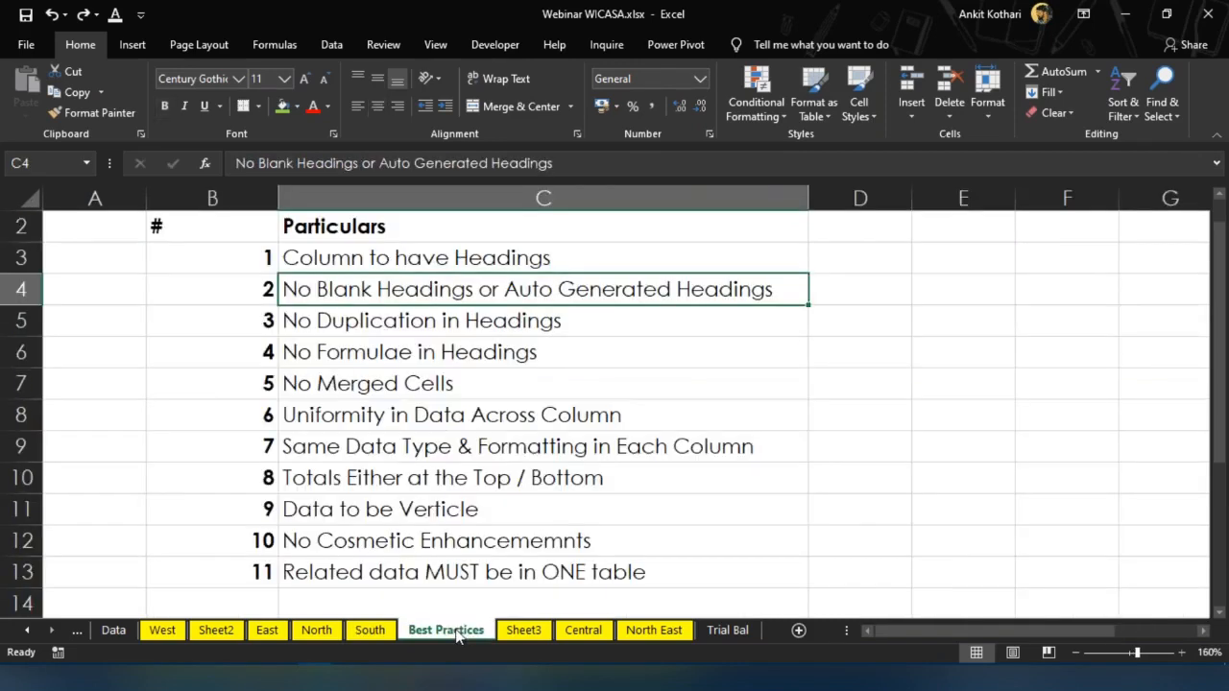
key("Down")
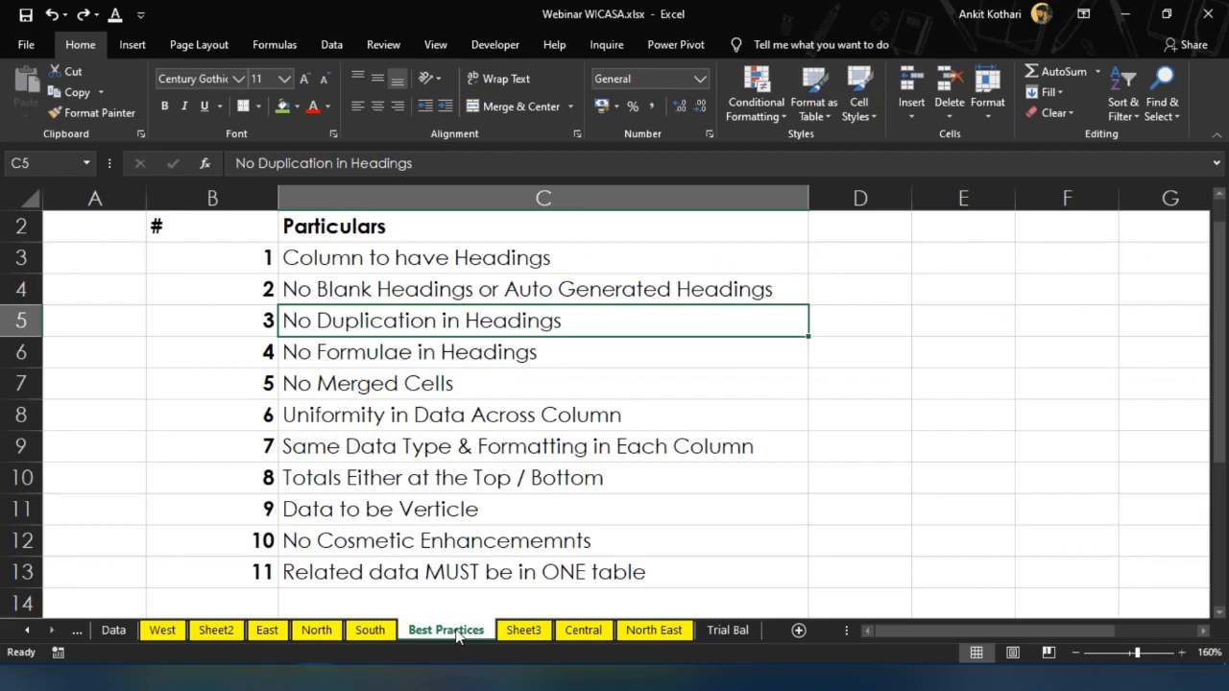
left_click(534, 345)
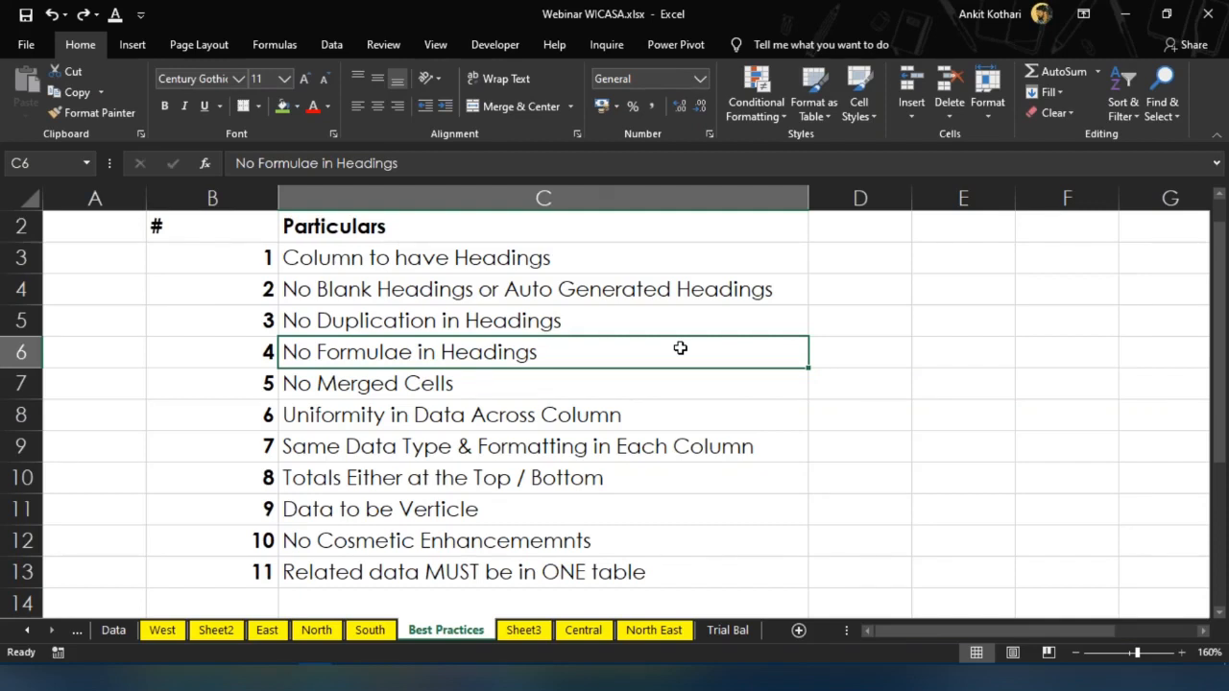
key("Down")
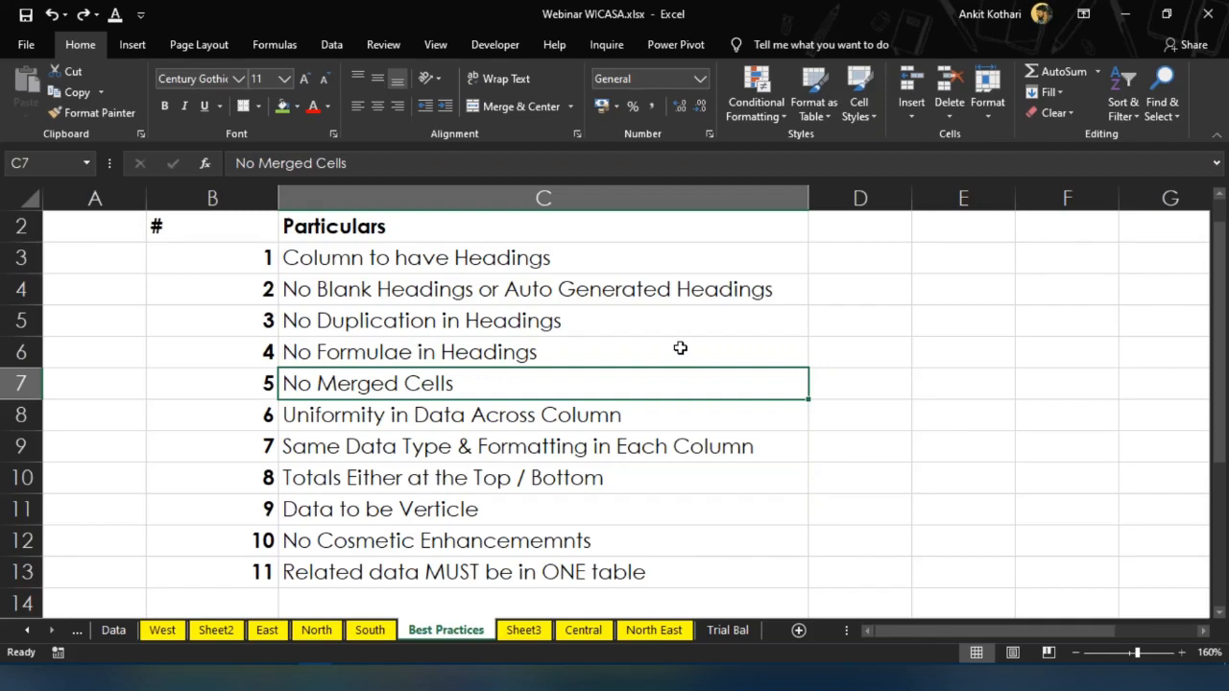
Look through the Trial Bal, Data and West sheets for a merged-cell example and open Sheet2
left_click(739, 631)
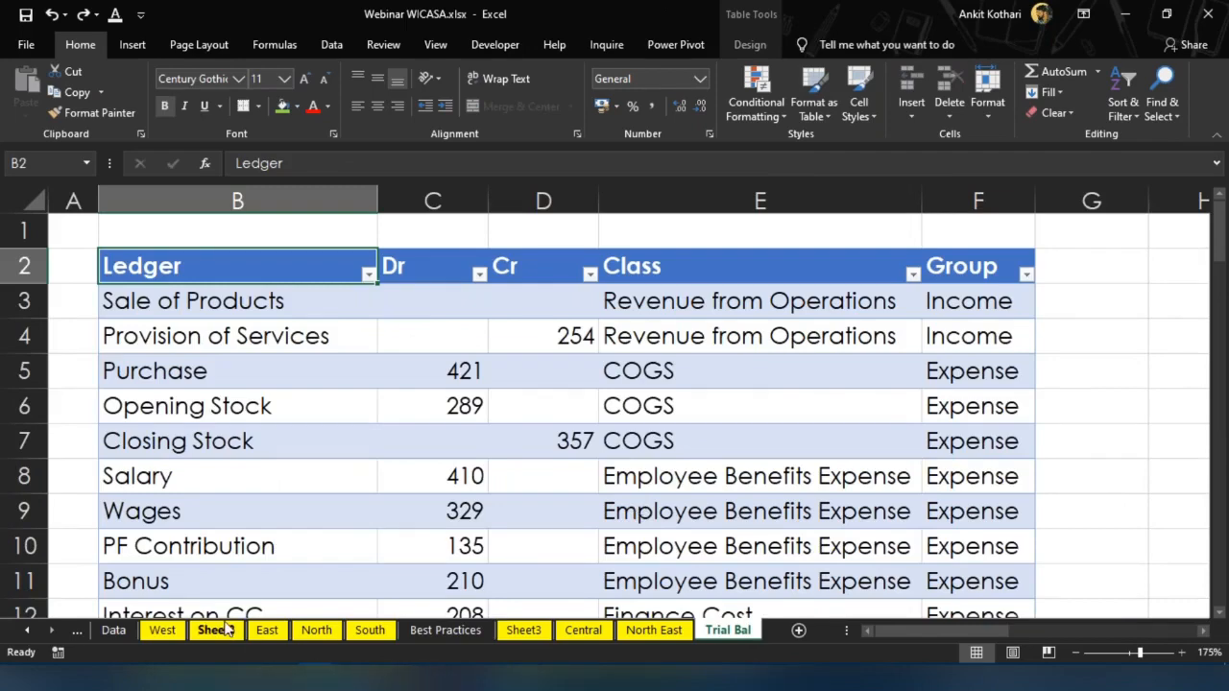
left_click(162, 631)
left_click(120, 631)
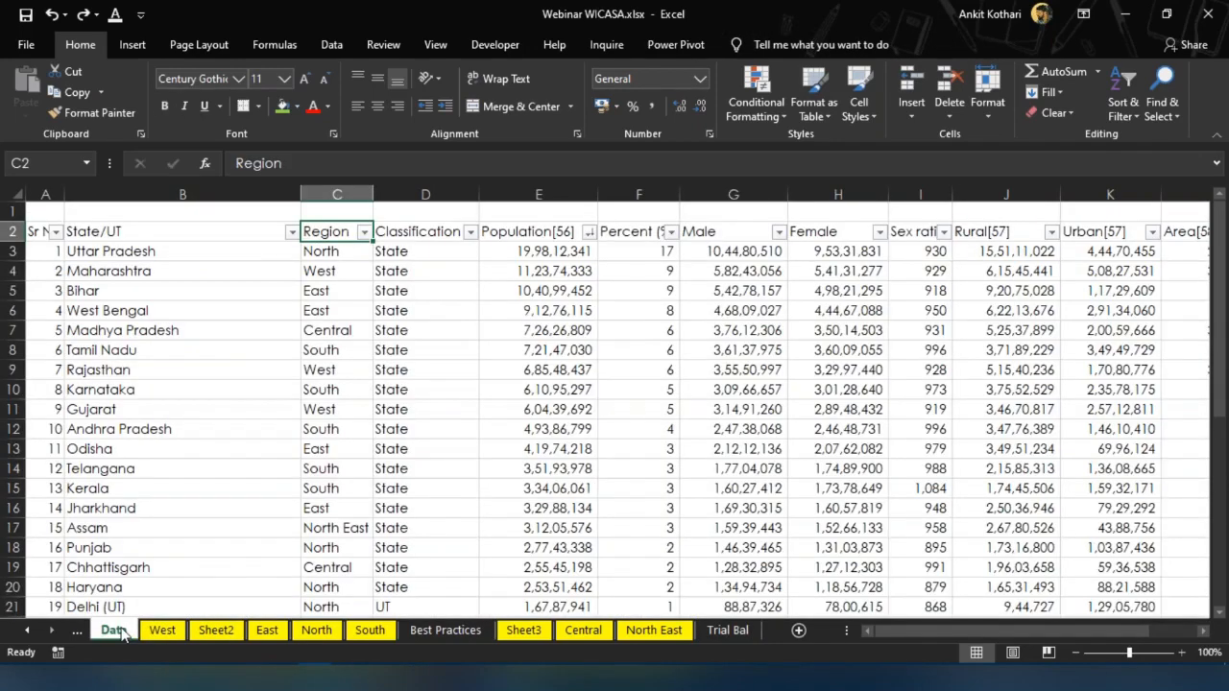
left_click(160, 630)
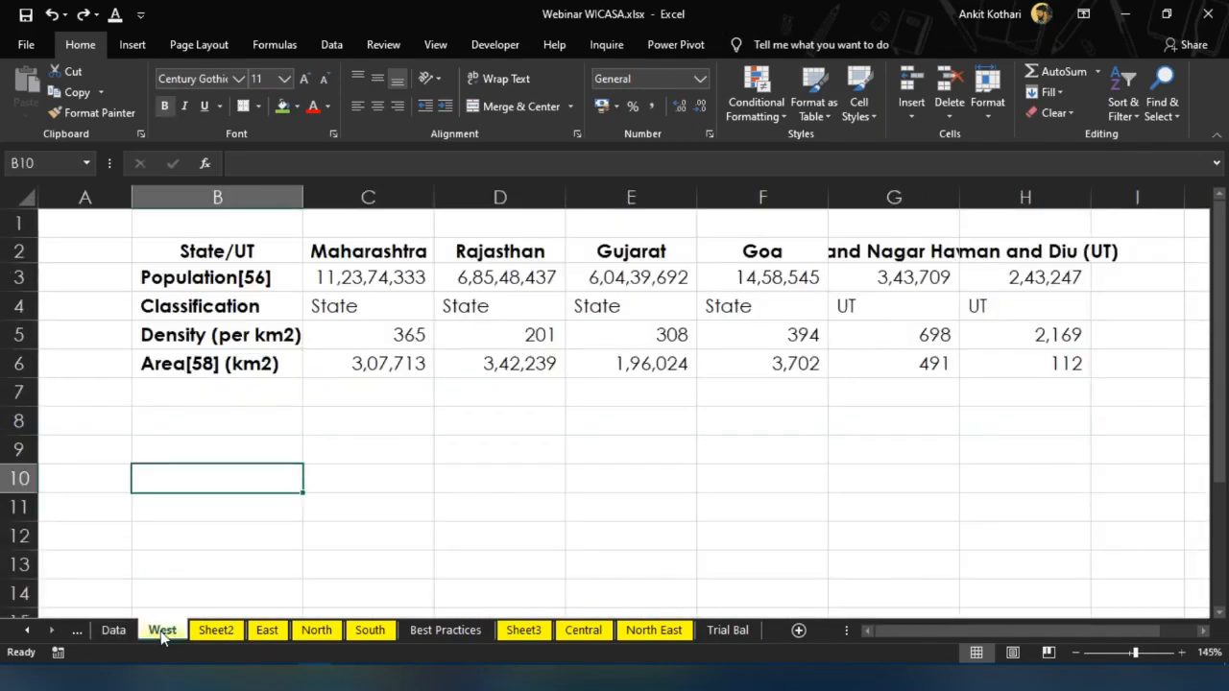
left_click(27, 630)
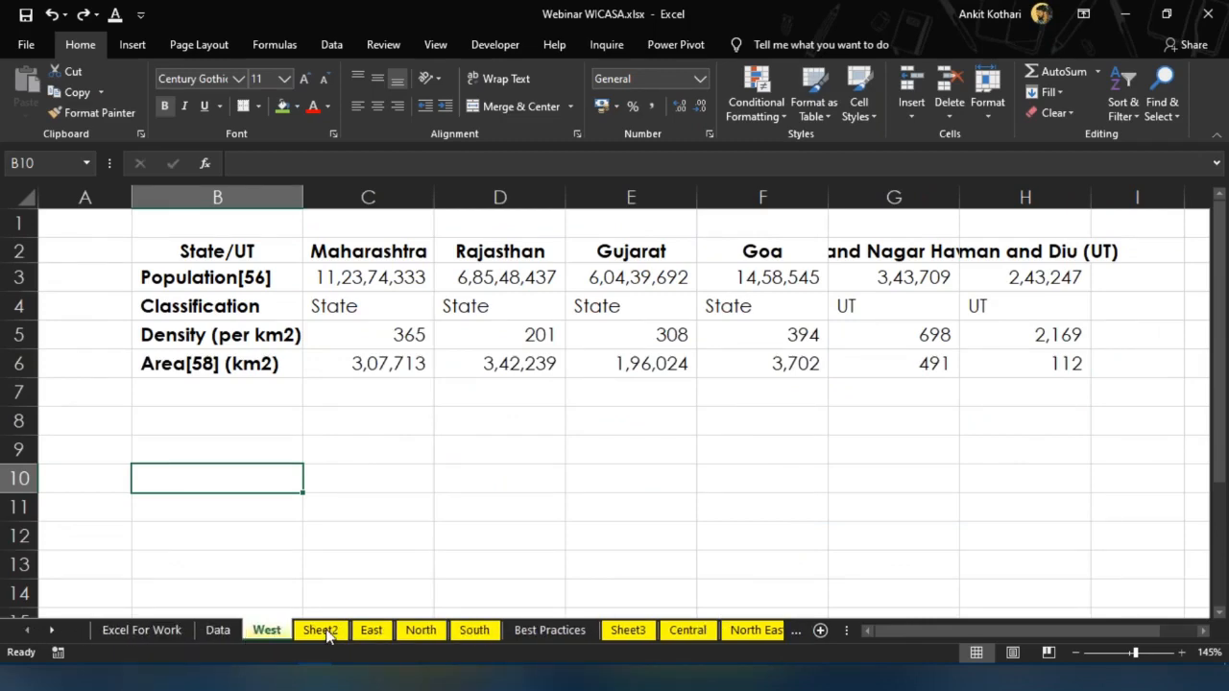
left_click(322, 631)
left_click(513, 433)
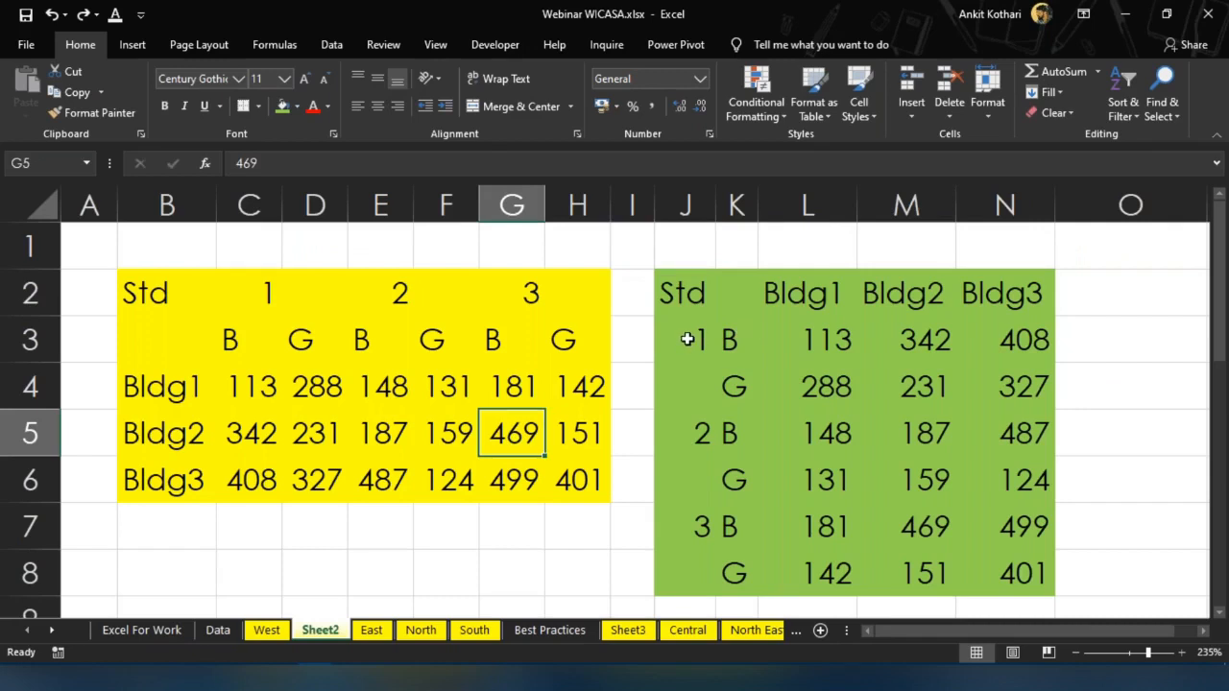
Merge and center J3:J4 for standard 1 in the green table on Sheet2
left_click(688, 339)
key("Up")
key("Left")
key("Left")
key("Down")
key("Right")
key("Right")
key("Down")
key("Up")
key("shift+Down")
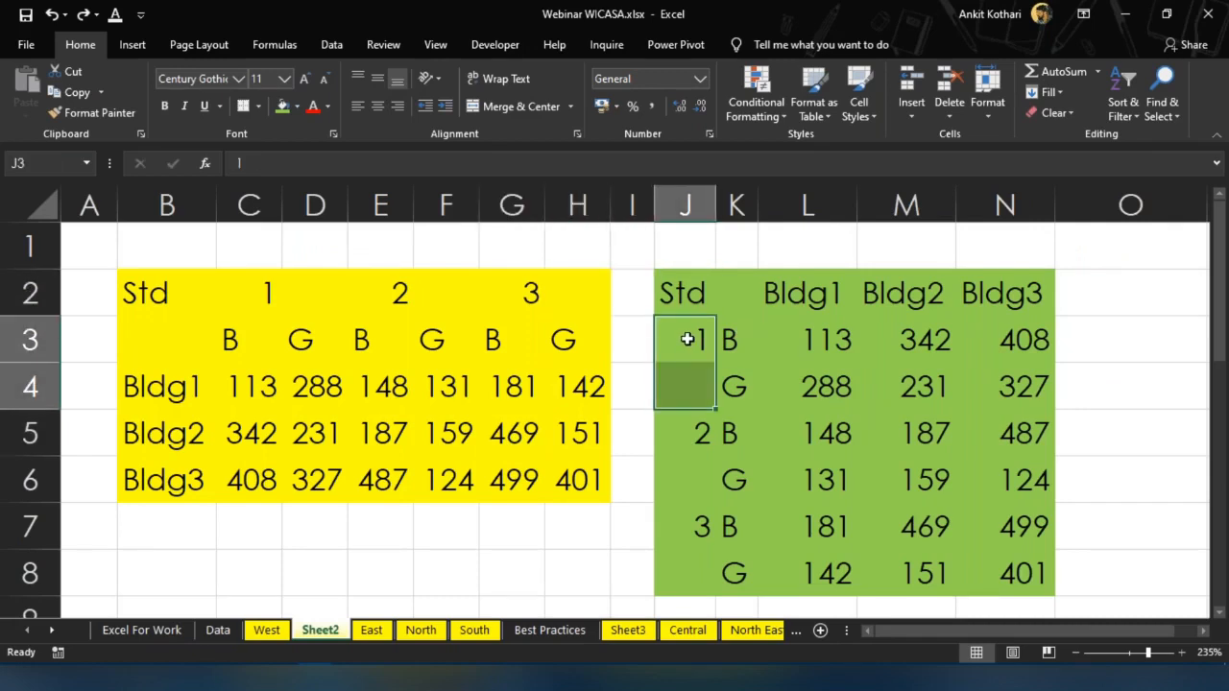
left_click(511, 107)
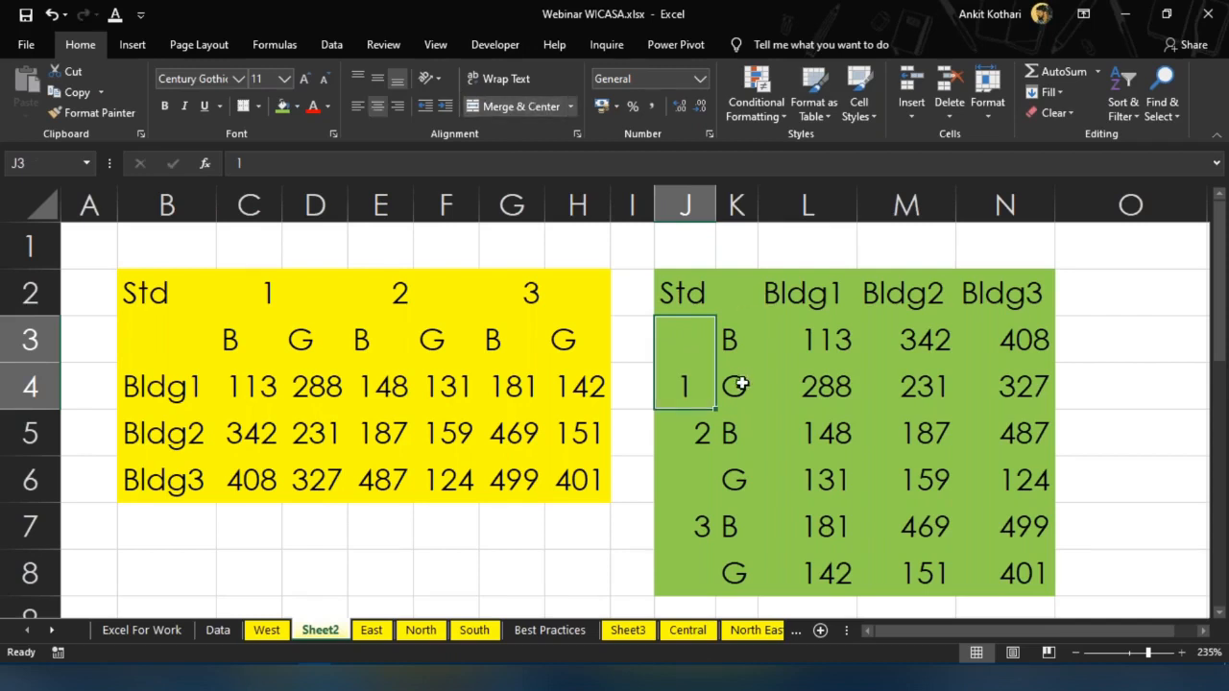
Merge and center J5:J6 for standard 2 and J7:J8 for standard 3 in the green table
left_click(693, 450)
left_click_drag(696, 463, 694, 492)
left_click(512, 107)
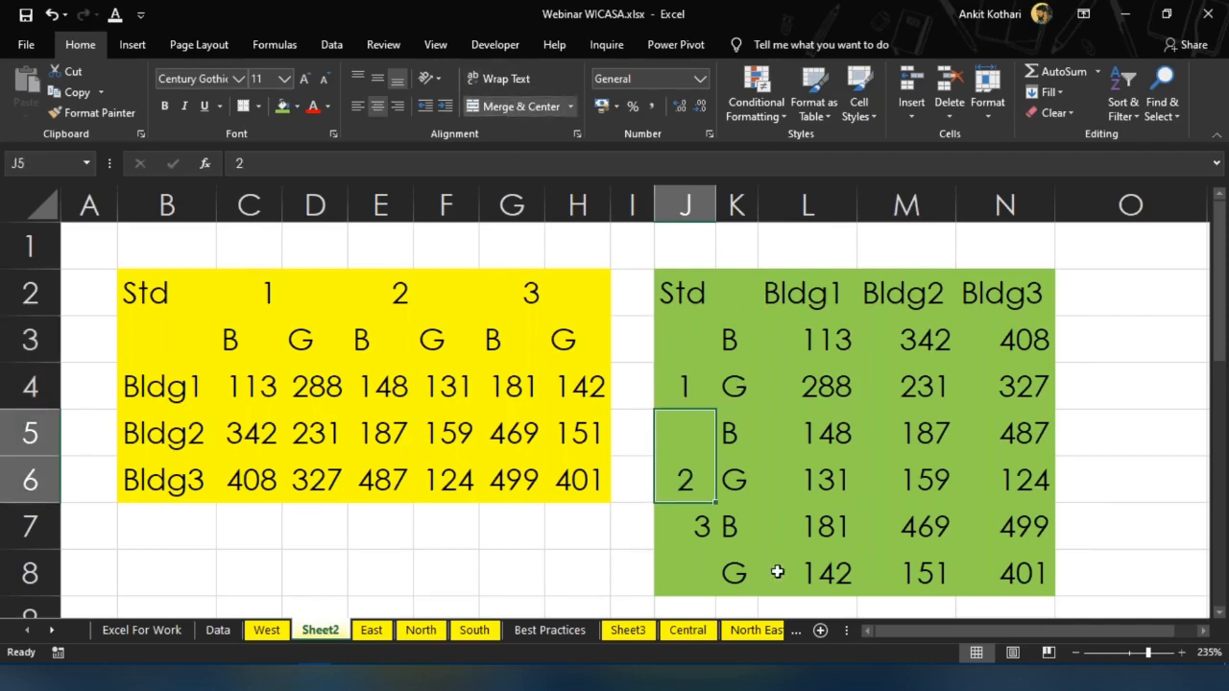
left_click(686, 537)
left_click_drag(685, 564, 686, 571)
left_click(512, 108)
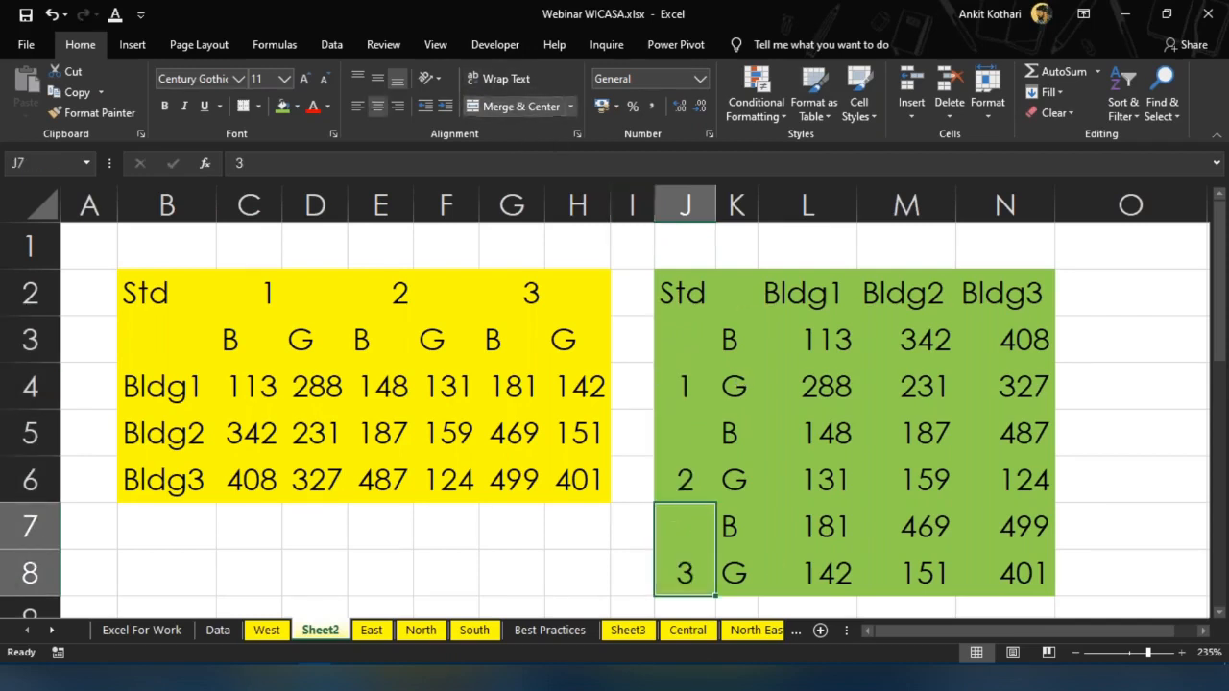
Merge and center the Std heading across J2:K2 in the green table
left_click(692, 293)
key("ctrl+shift+Right")
key("ctrl+shift+Down")
left_click(692, 293)
key("Right")
key("Left")
key("shift+Right")
key("shift+Right")
key("Left")
key("Right")
key("shift+Right")
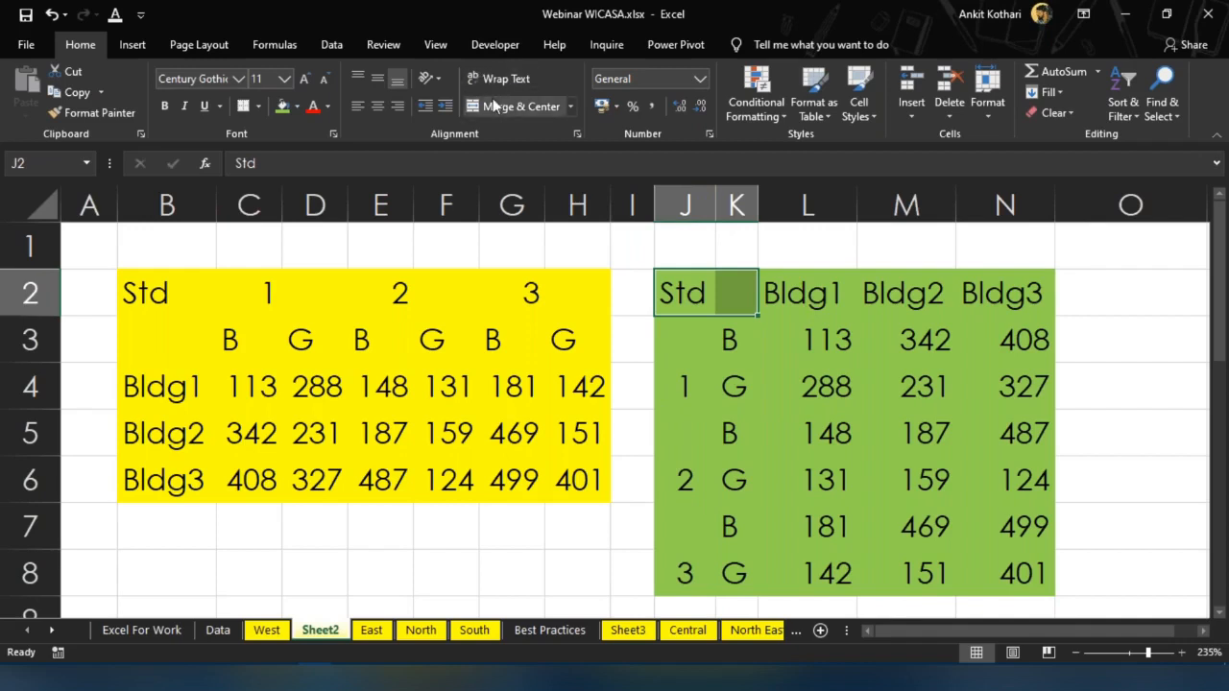
left_click(524, 107)
Apply all borders to the whole green table in J2:N8
key("shift+Right")
key("shift+Down")
key("shift+Down")
key("shift+Down")
key("shift+Down")
key("shift+Down")
key("shift+Down")
key("shift+Right")
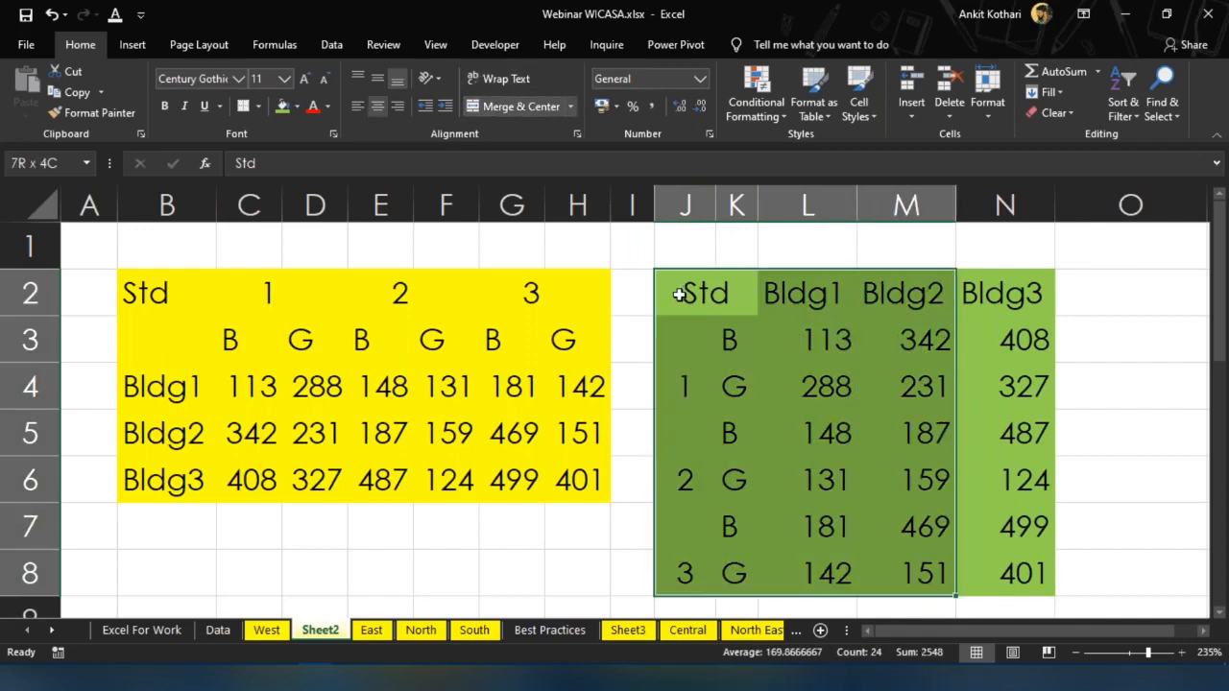
key("shift+Right")
left_click(257, 105)
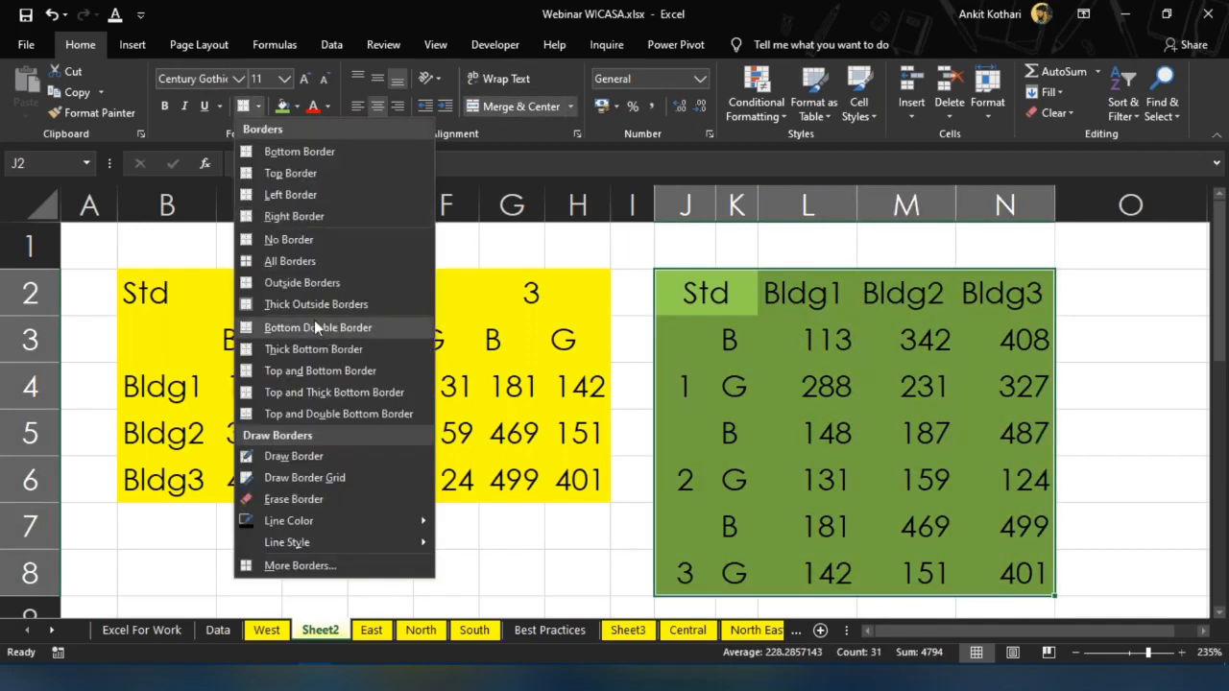
left_click(264, 262)
left_click(734, 479)
Fill the three merged standard cells in J3:J8 with the standard Green color
left_click(697, 369)
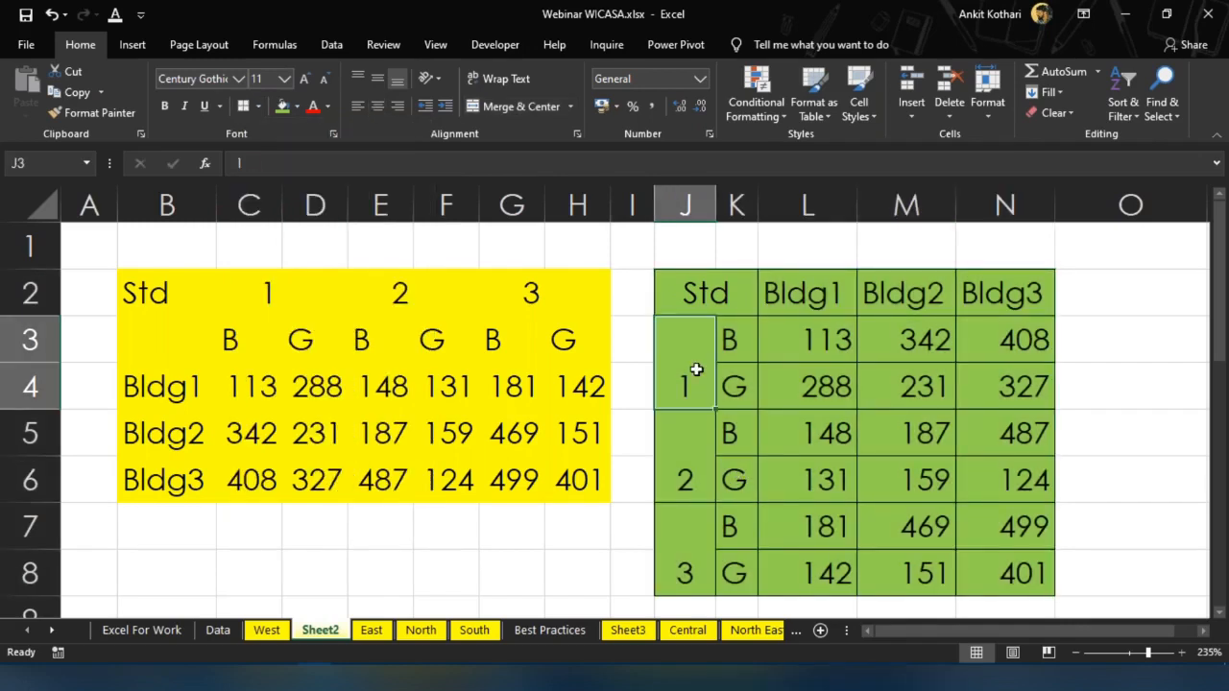
left_click(700, 445, "ctrl")
left_click(690, 557, "ctrl")
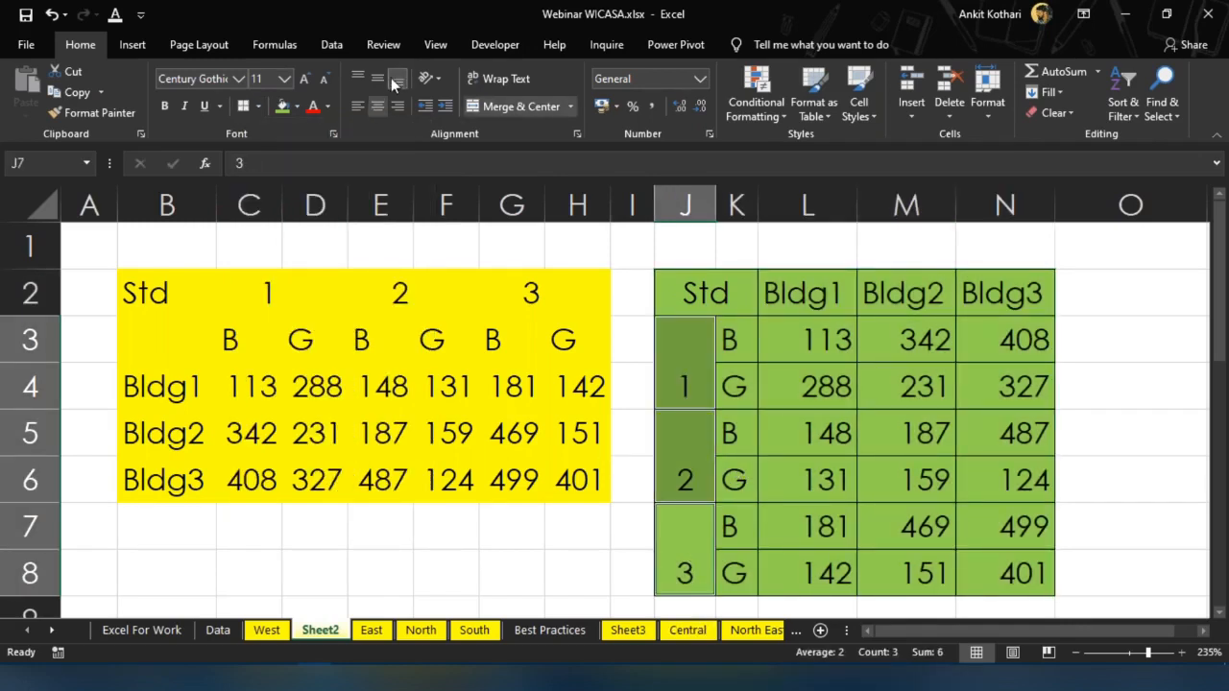
left_click(297, 107)
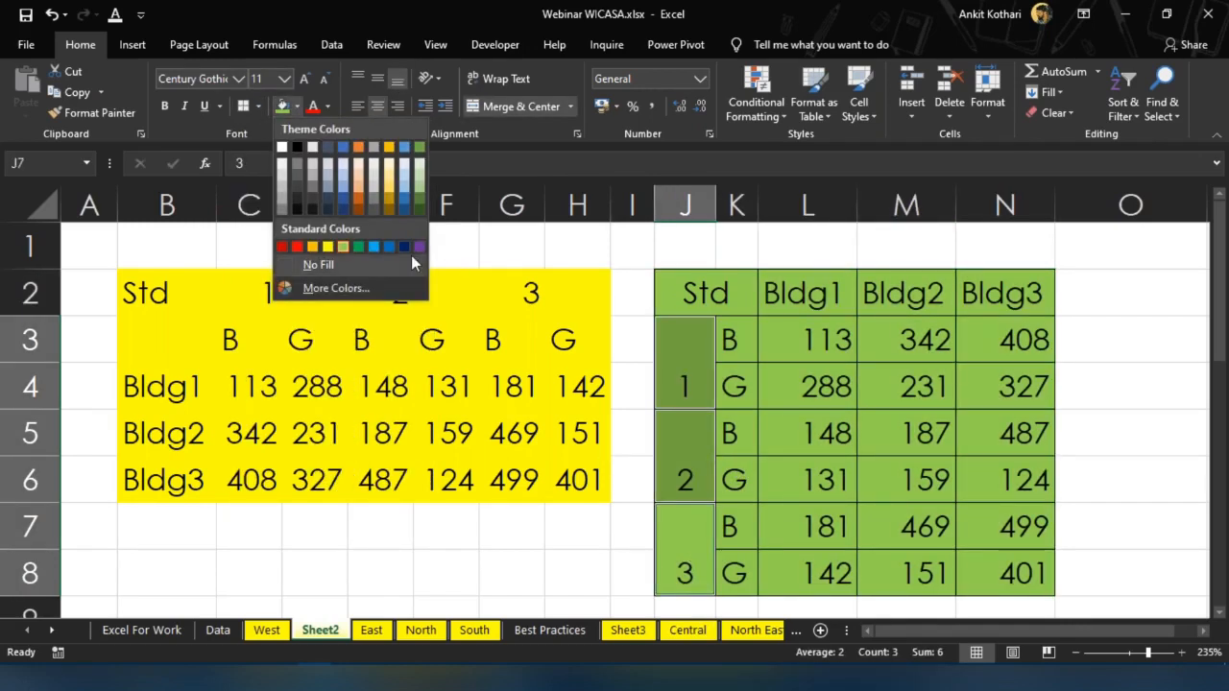
left_click(359, 248)
left_click(701, 356)
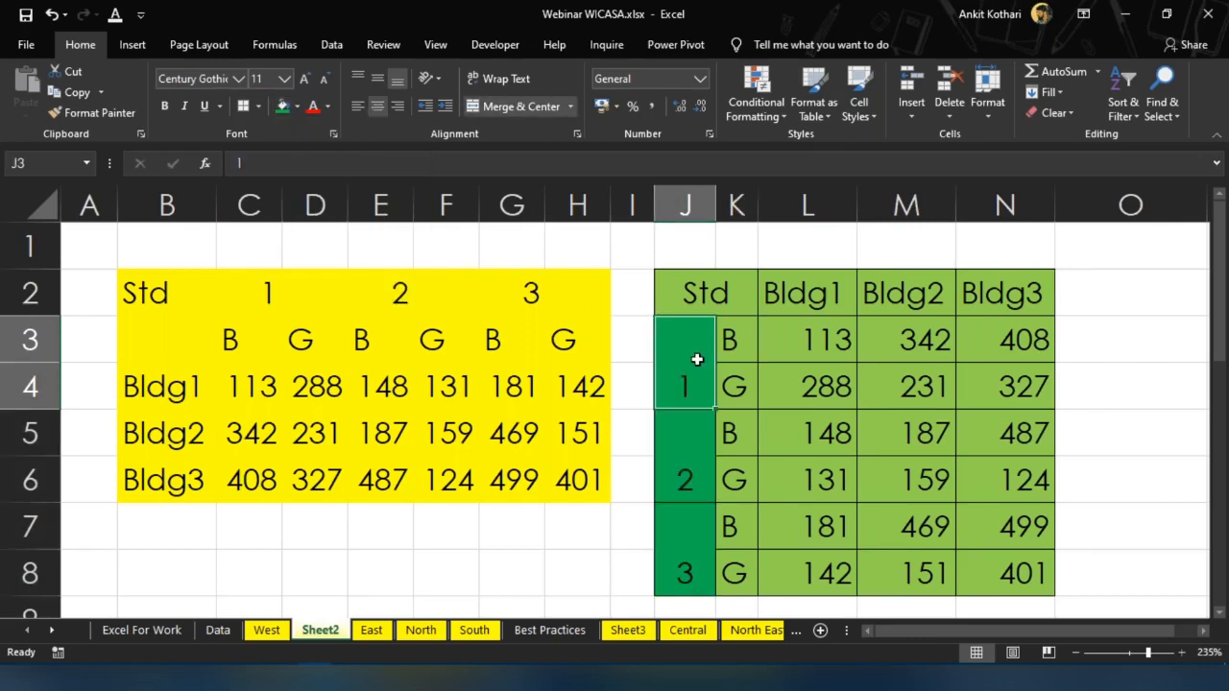
Compare rule 6, Uniformity in Data Across Column, with the Tamil Nadu column in D2:D5 on the South sheet
left_click(554, 632)
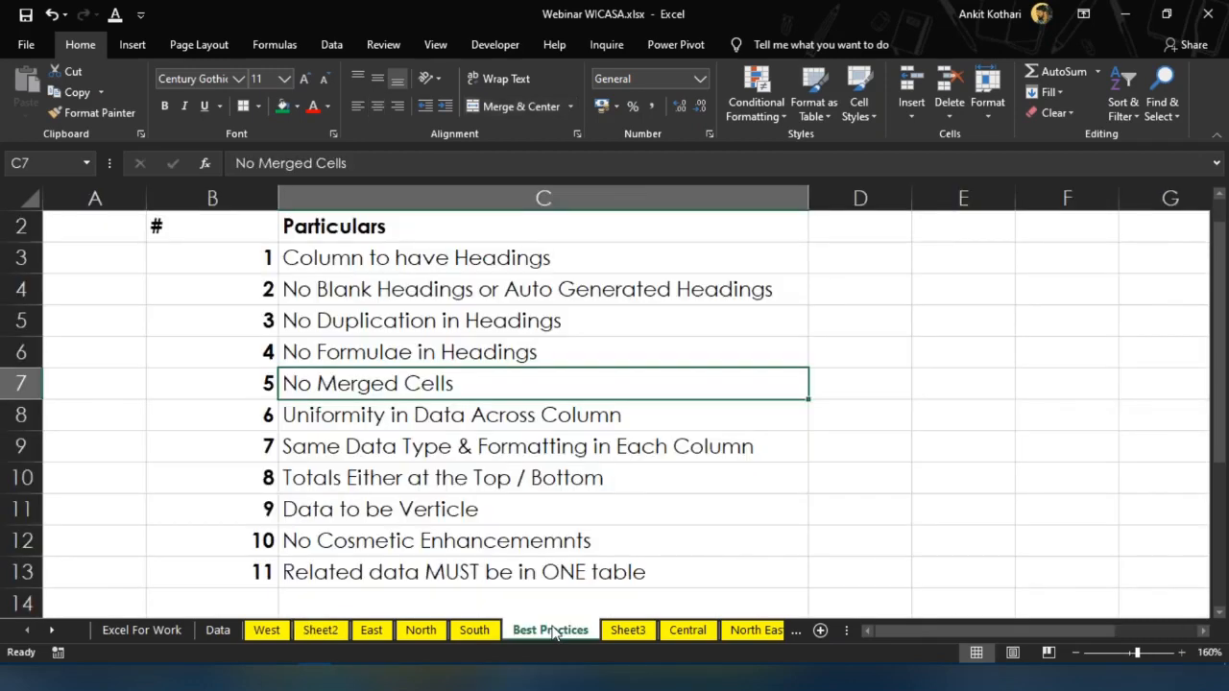
left_click(651, 419)
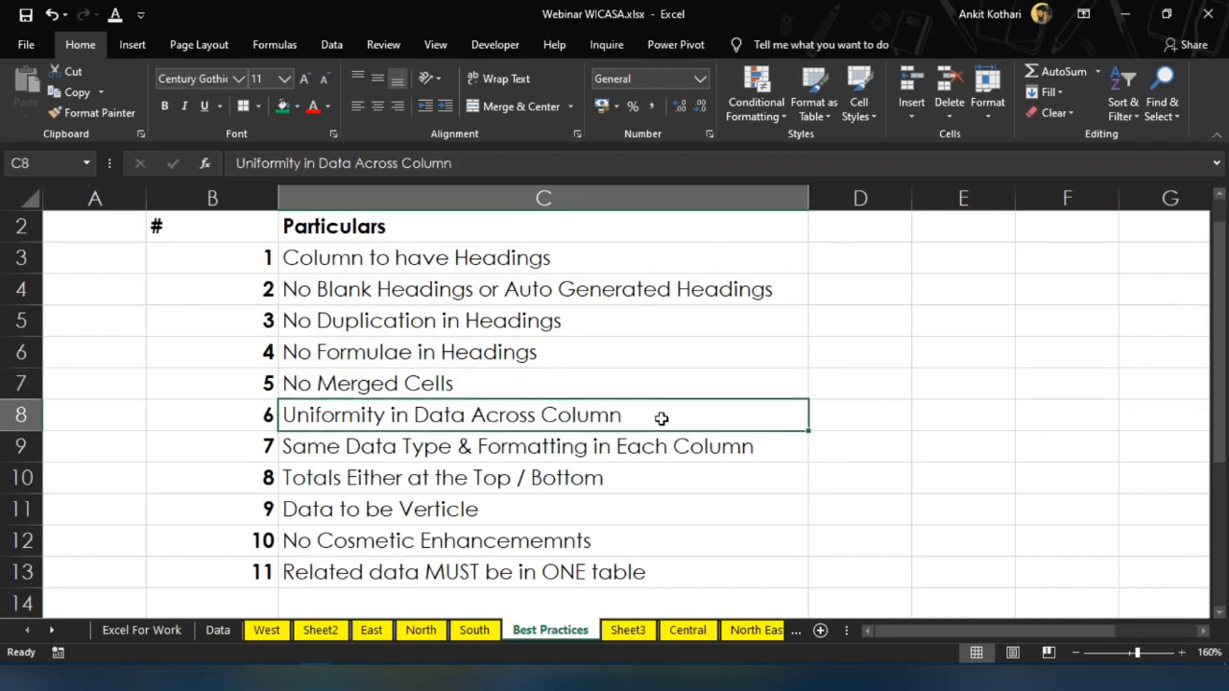
left_click(485, 632)
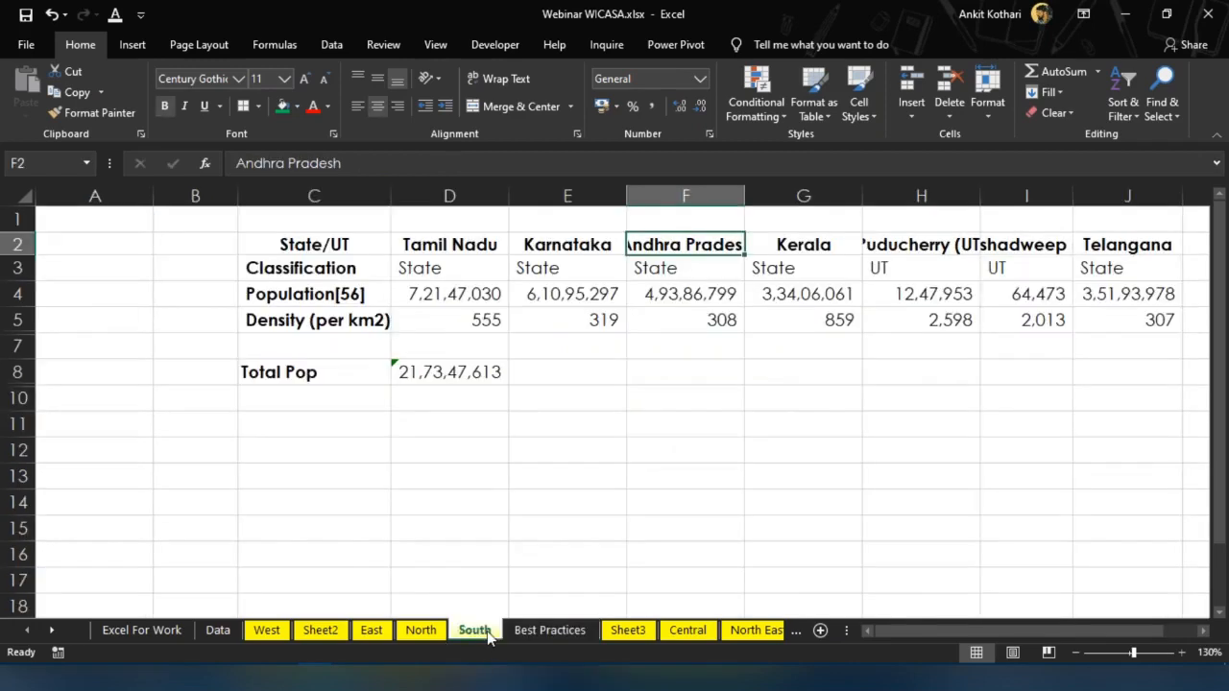
key("Left")
key("Left")
key("Left")
key("Left")
key("Right")
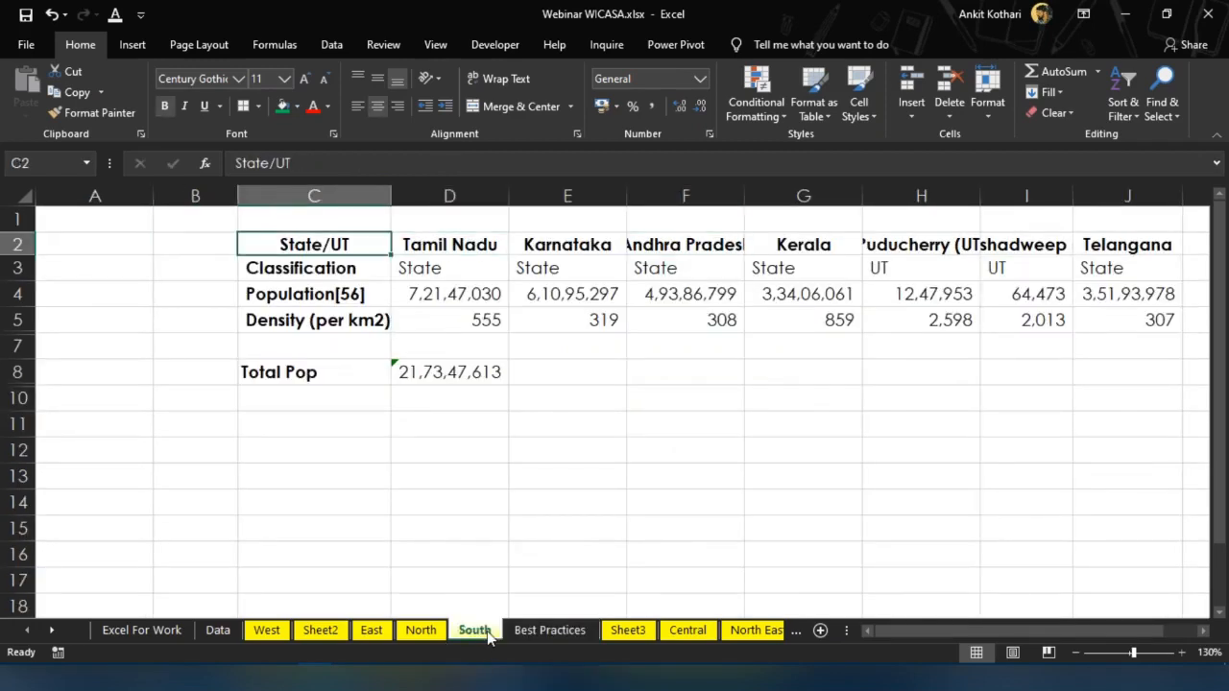
key("Right")
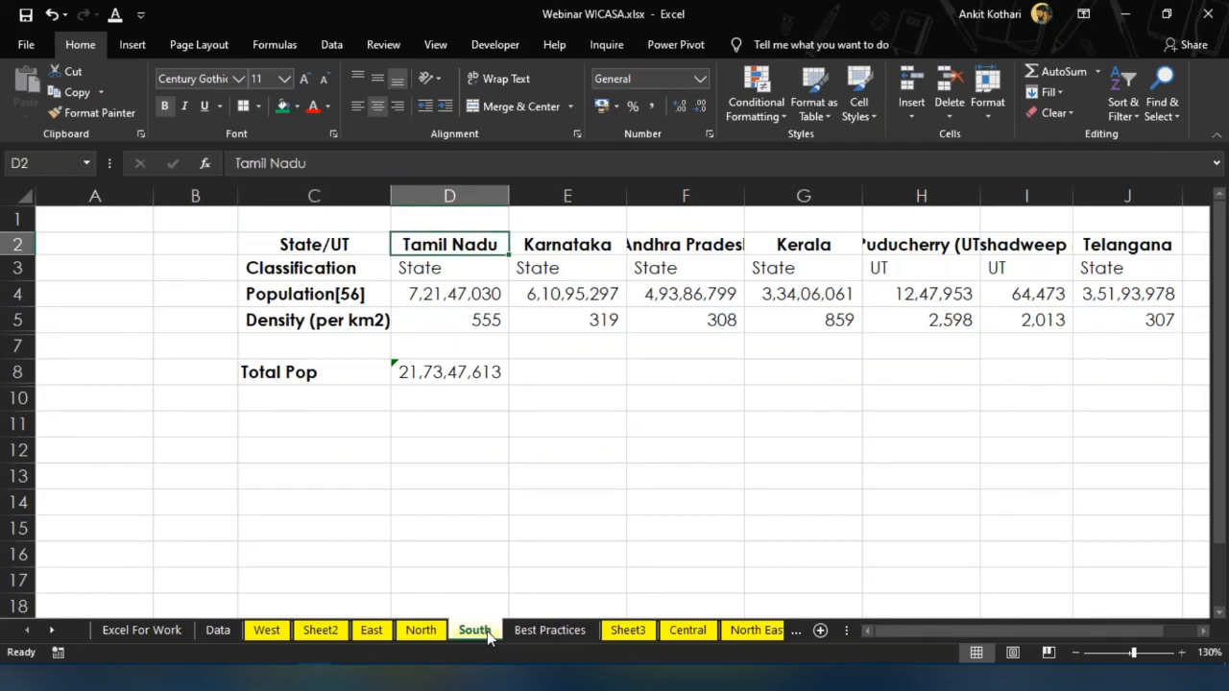
key("shift+Down")
key("shift+Down")
key("shift+Down")
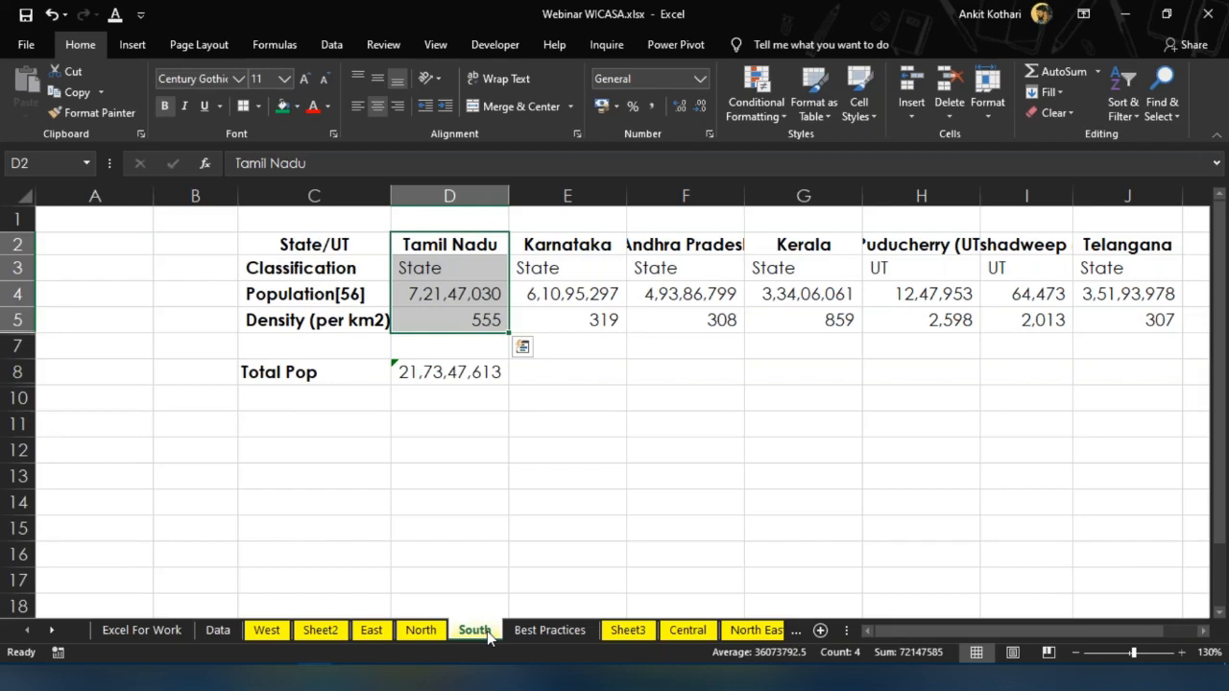
Examine the classification, population and density values in D3:D5 under the Tamil Nadu heading
key("Down")
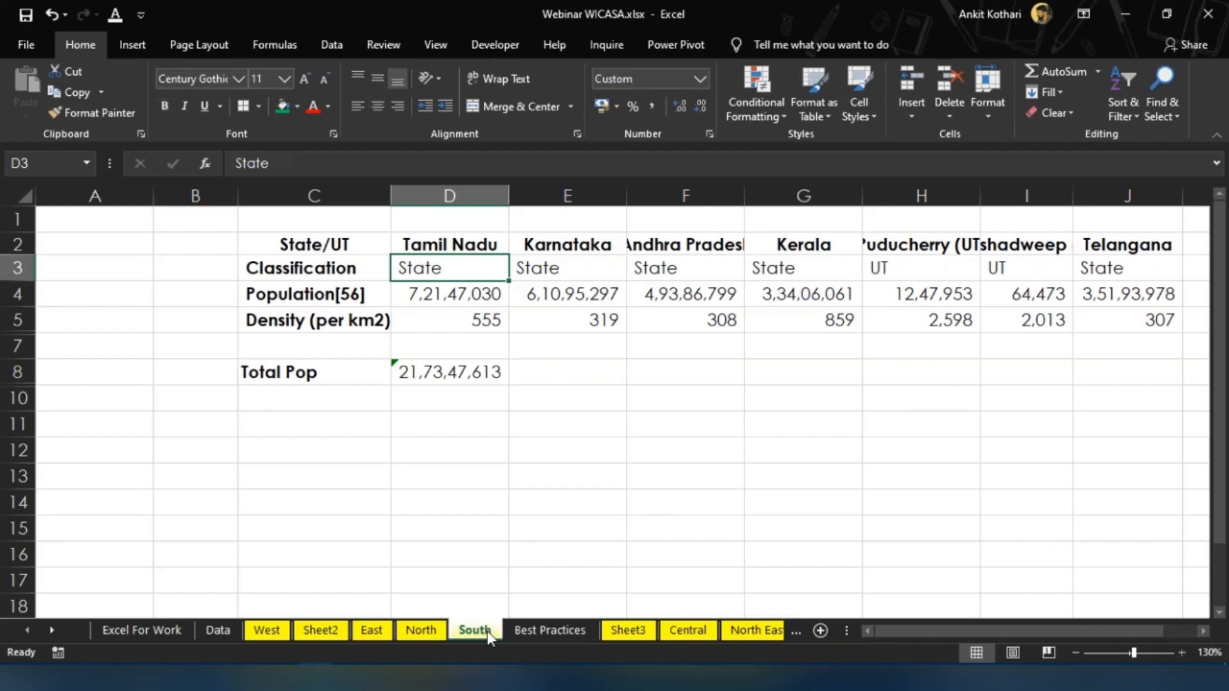
key("Down")
key("Up")
key("Up")
key("Down")
key("Down")
key("Down")
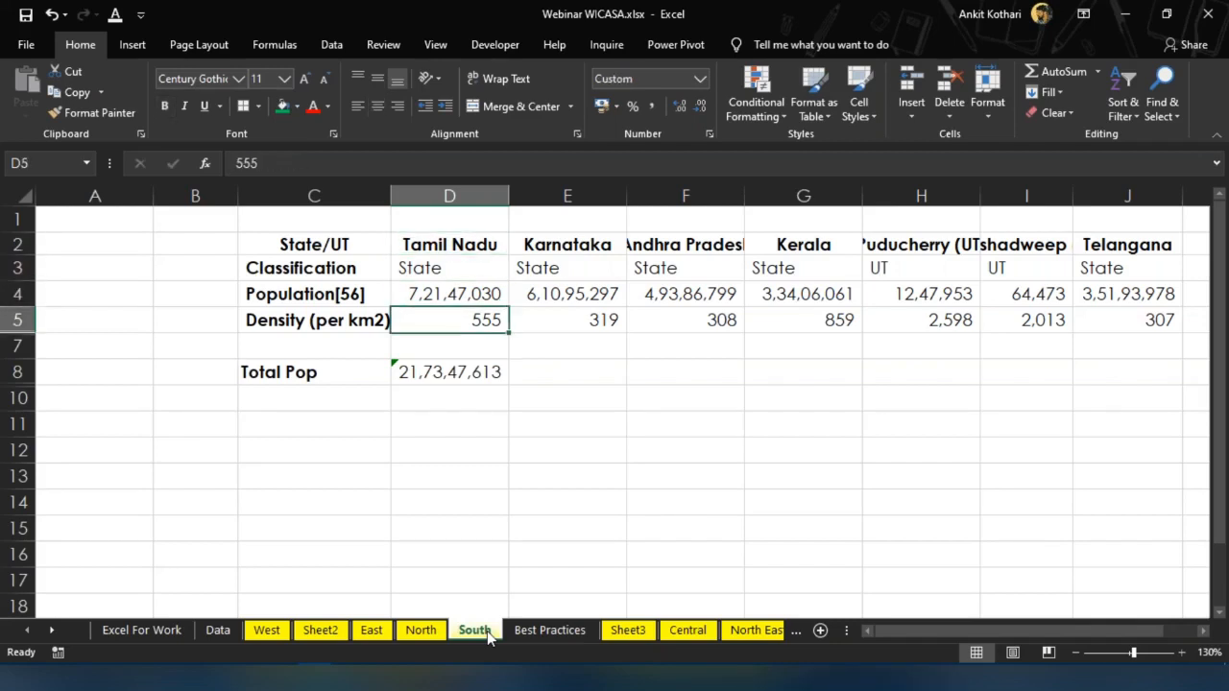
key("Up")
key("Up")
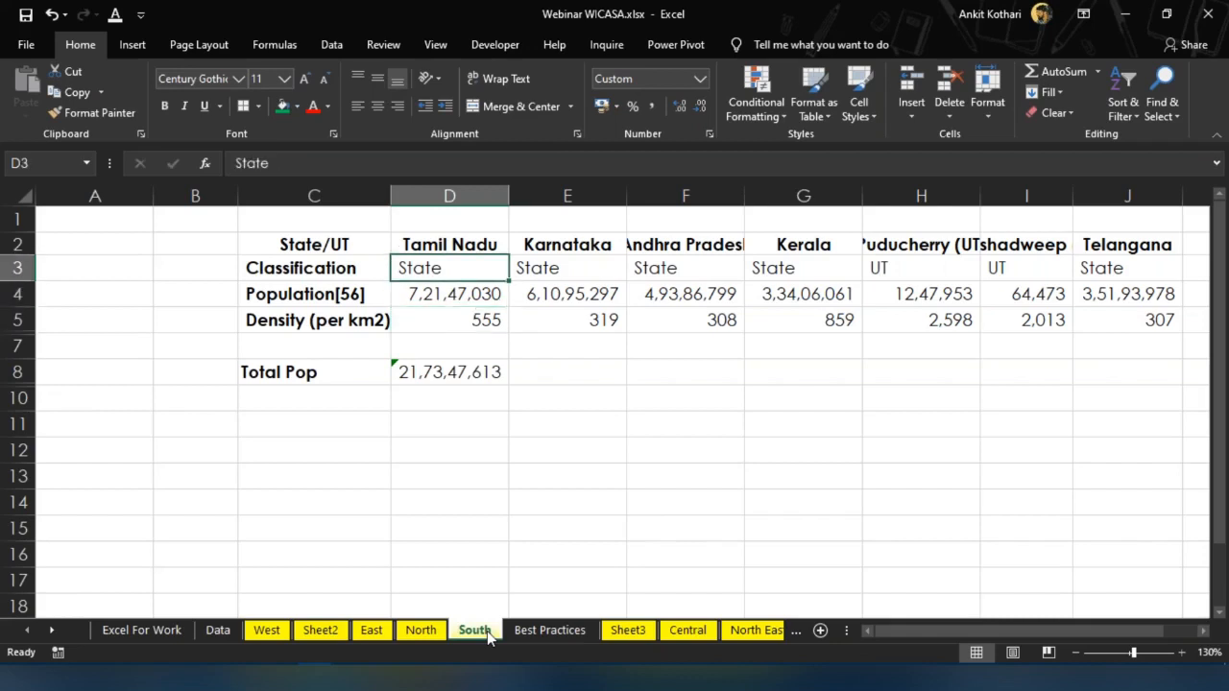
key("shift+Down")
key("shift+Down")
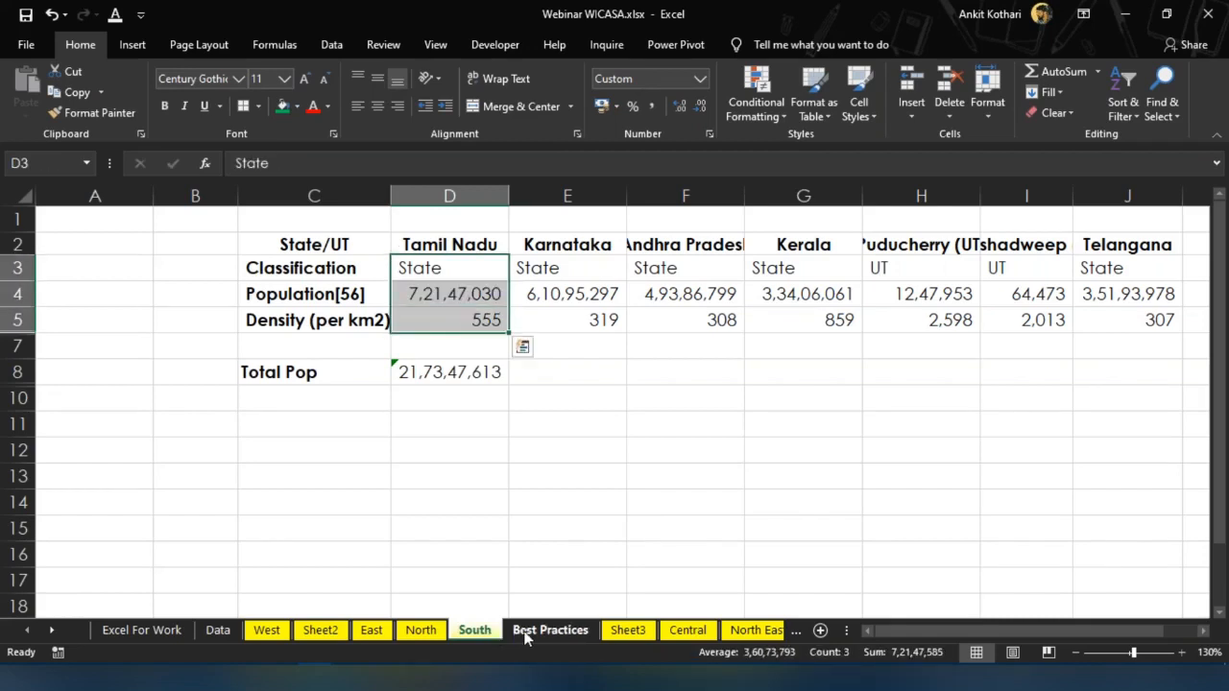
Review rules 7 and 8 on the Best Practices sheet, covering data type and formatting per column and placement of totals
left_click(525, 637)
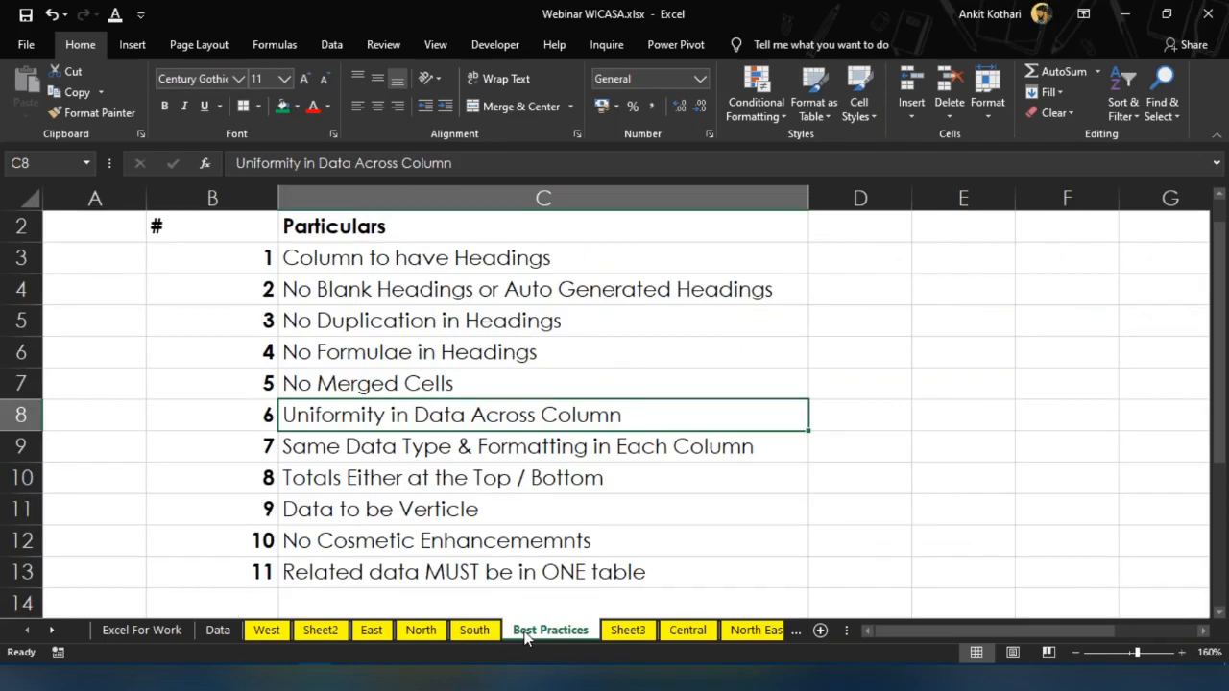
key("Down")
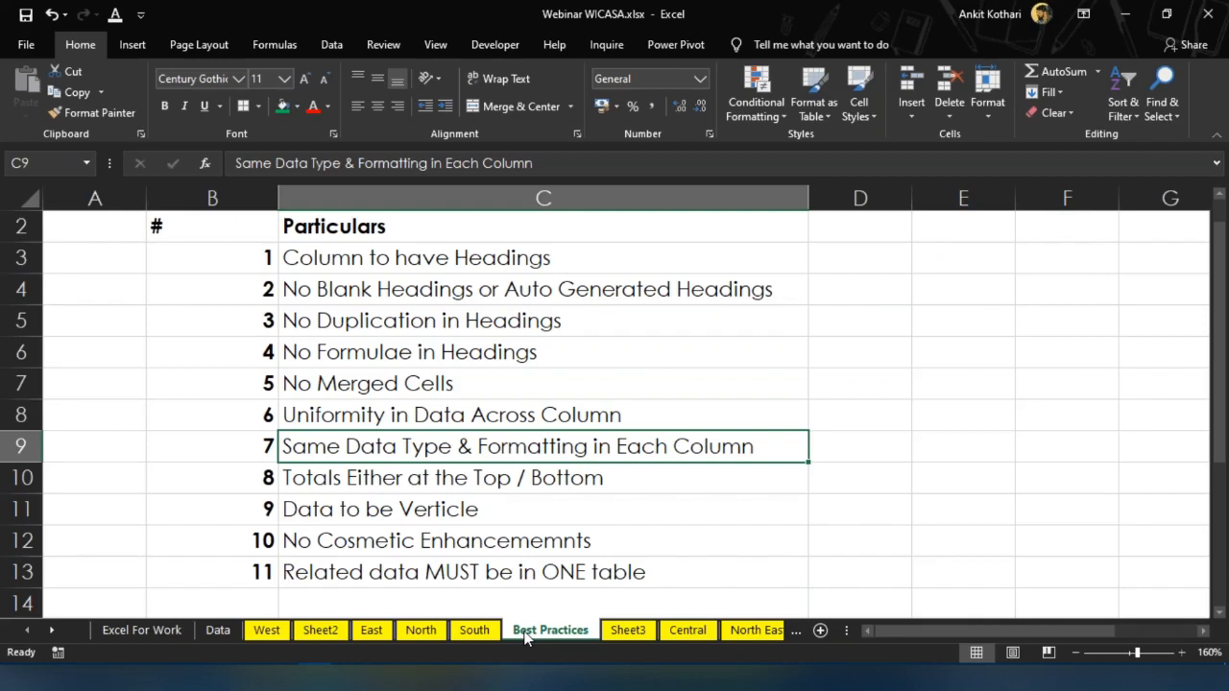
key("Down")
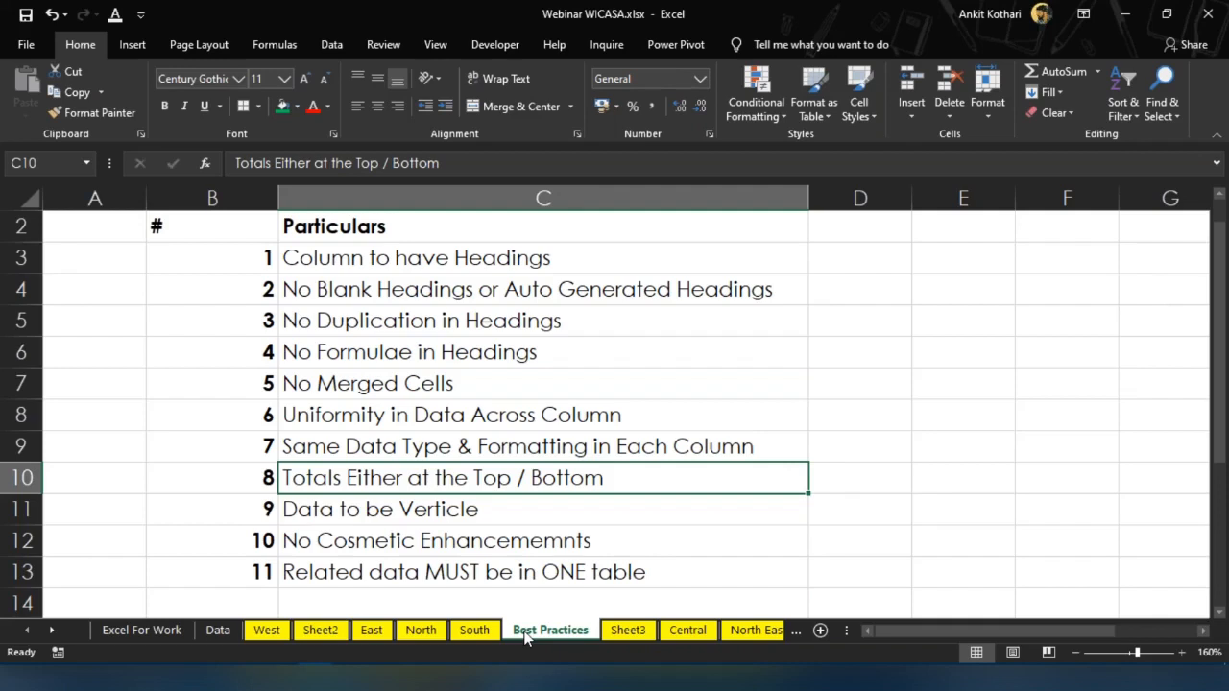
Review rules 9 to 11 on the Best Practices sheet, covering vertical data, cosmetic enhancements and keeping related data in one table
key("Down")
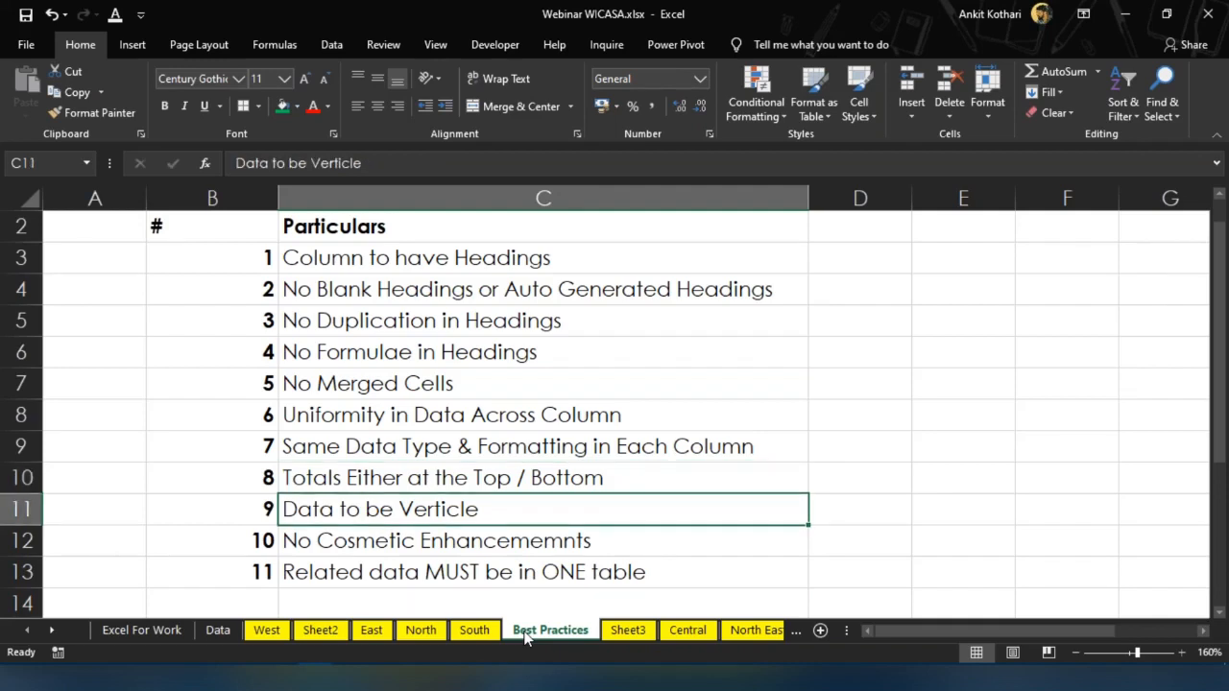
key("Down")
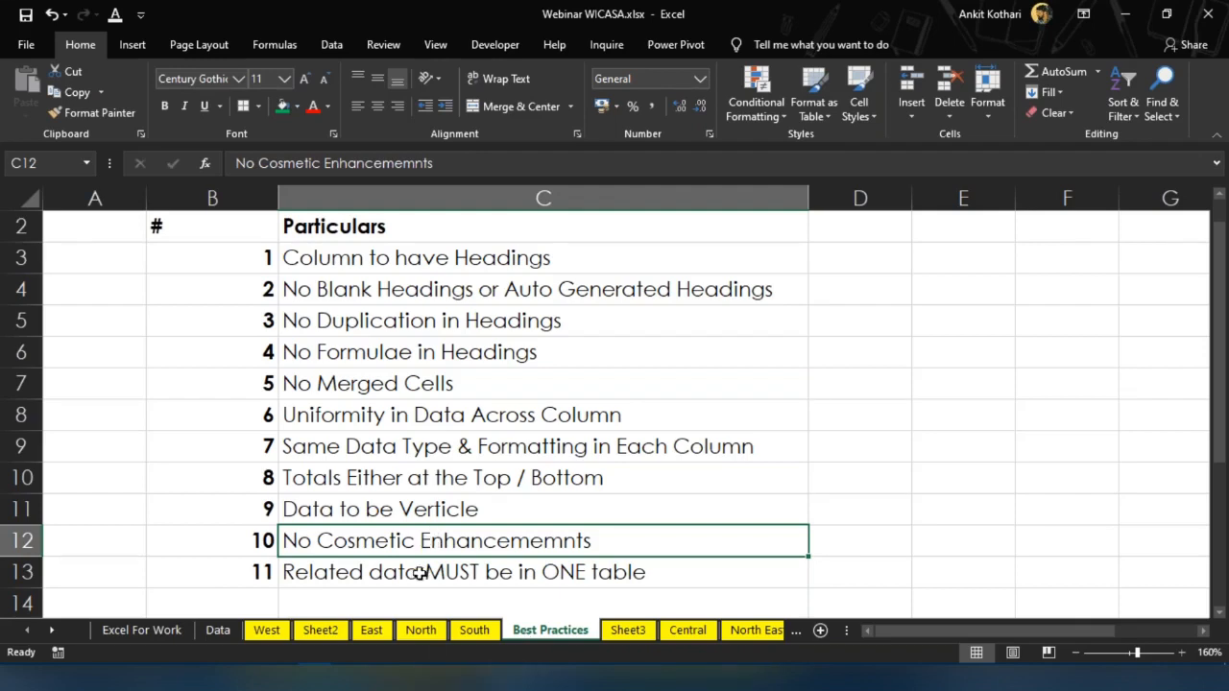
left_click(713, 578)
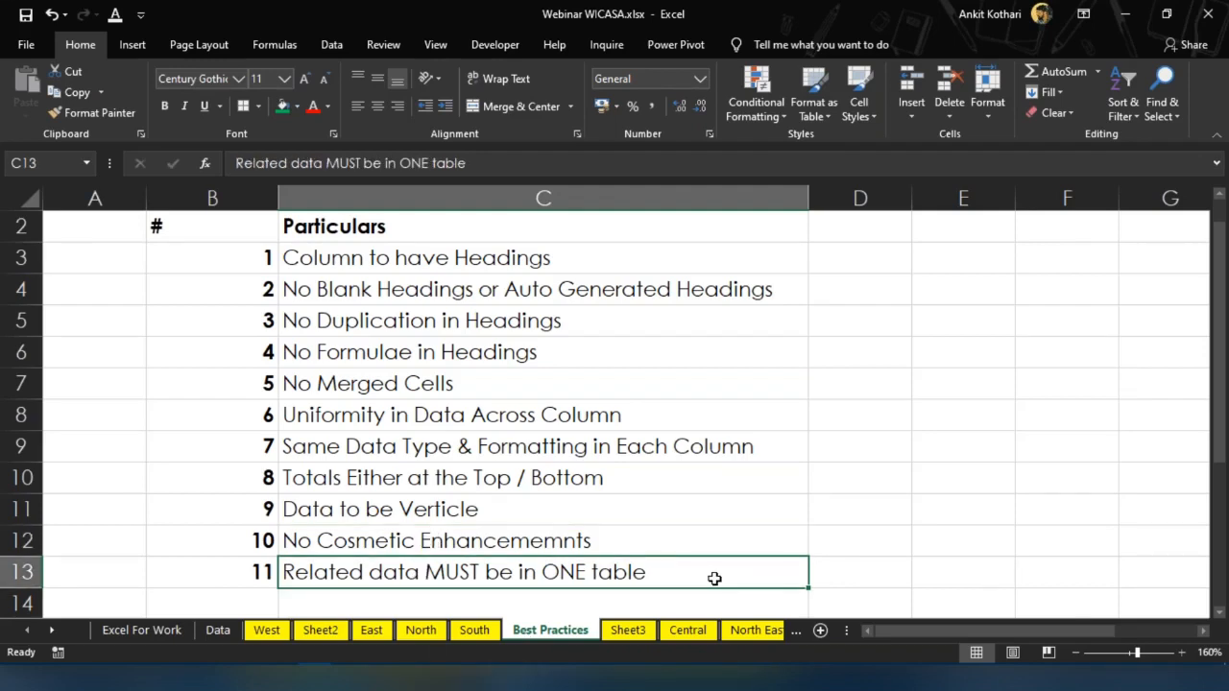
Compare the South, North, East, West, Central and North East sheets as examples of related data split across separate tables
left_click(461, 637)
left_click(568, 370)
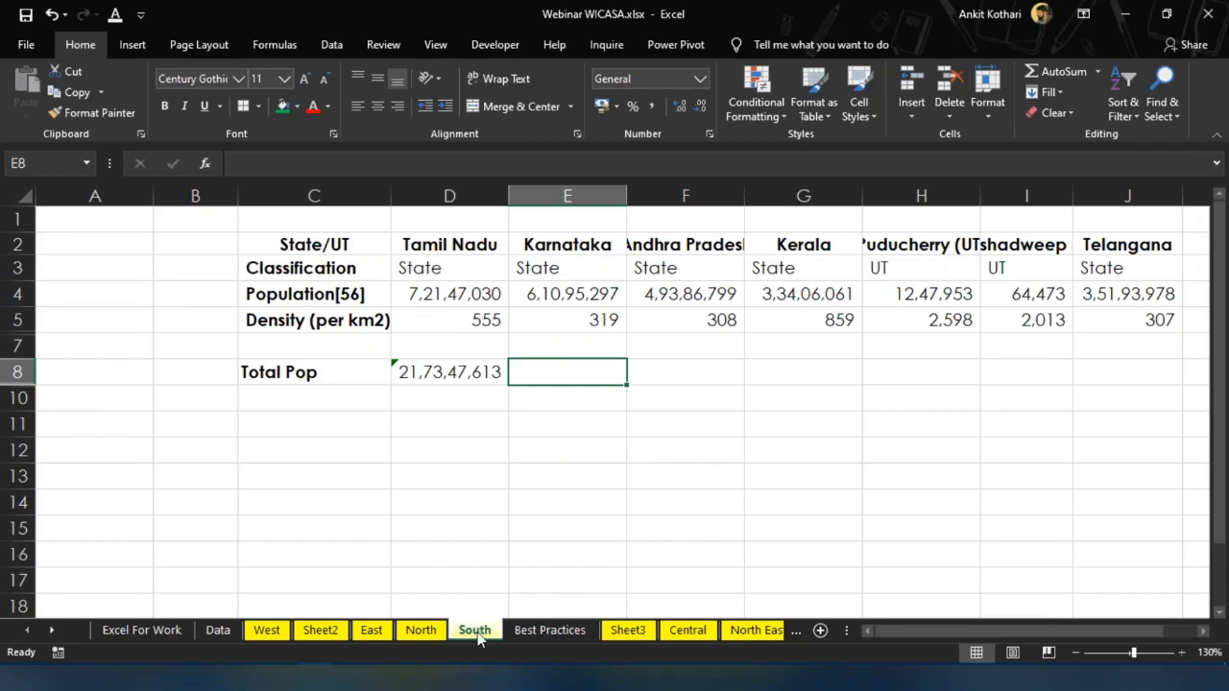
left_click(422, 634)
left_click(371, 629)
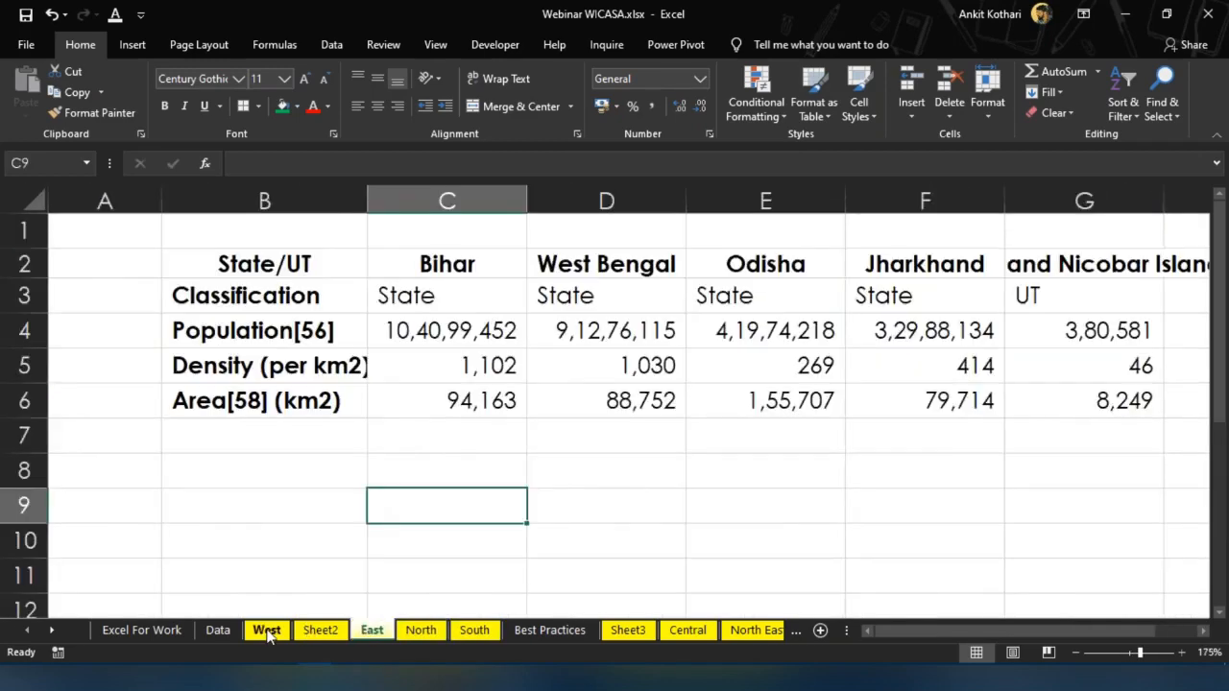
left_click(266, 629)
left_click(687, 632)
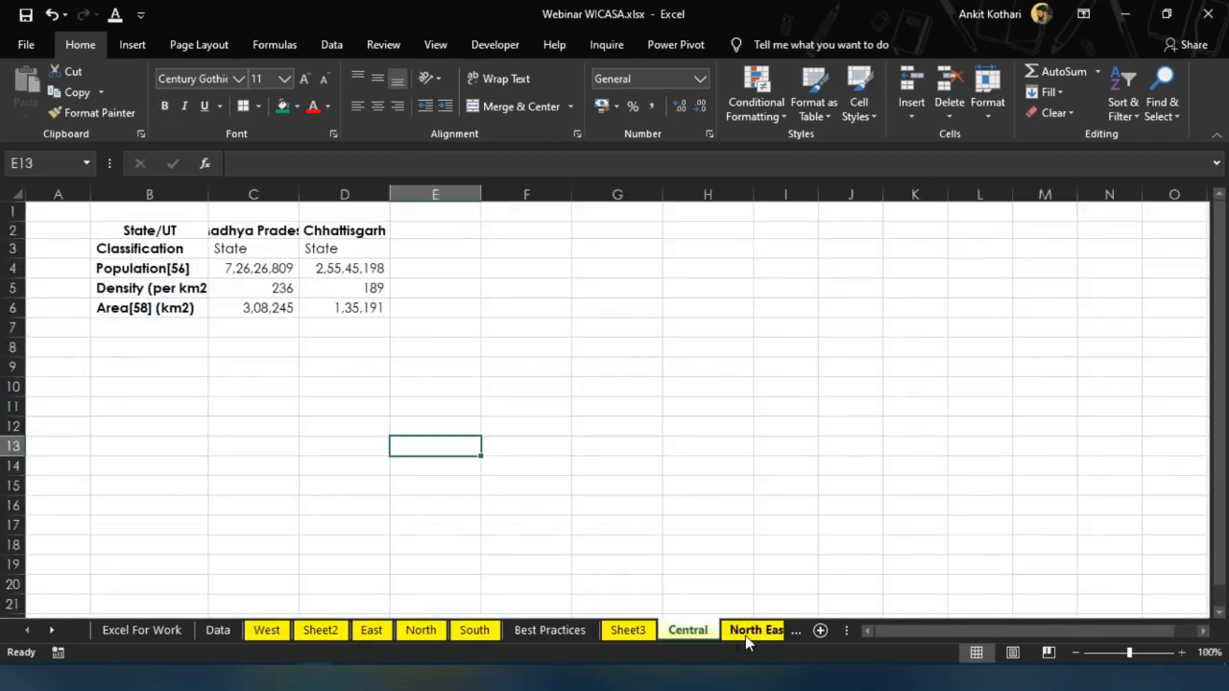
left_click(745, 634)
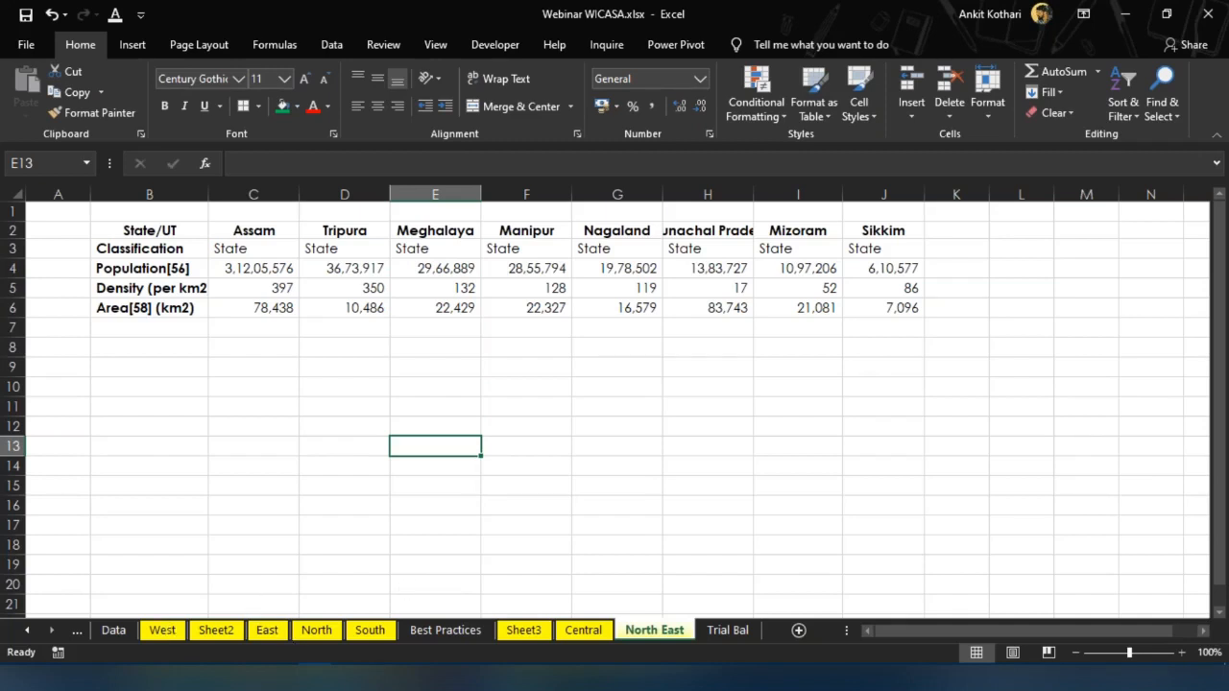
Narrow the State/UT column on the Data sheet so more of the table fits in view
left_click(114, 631)
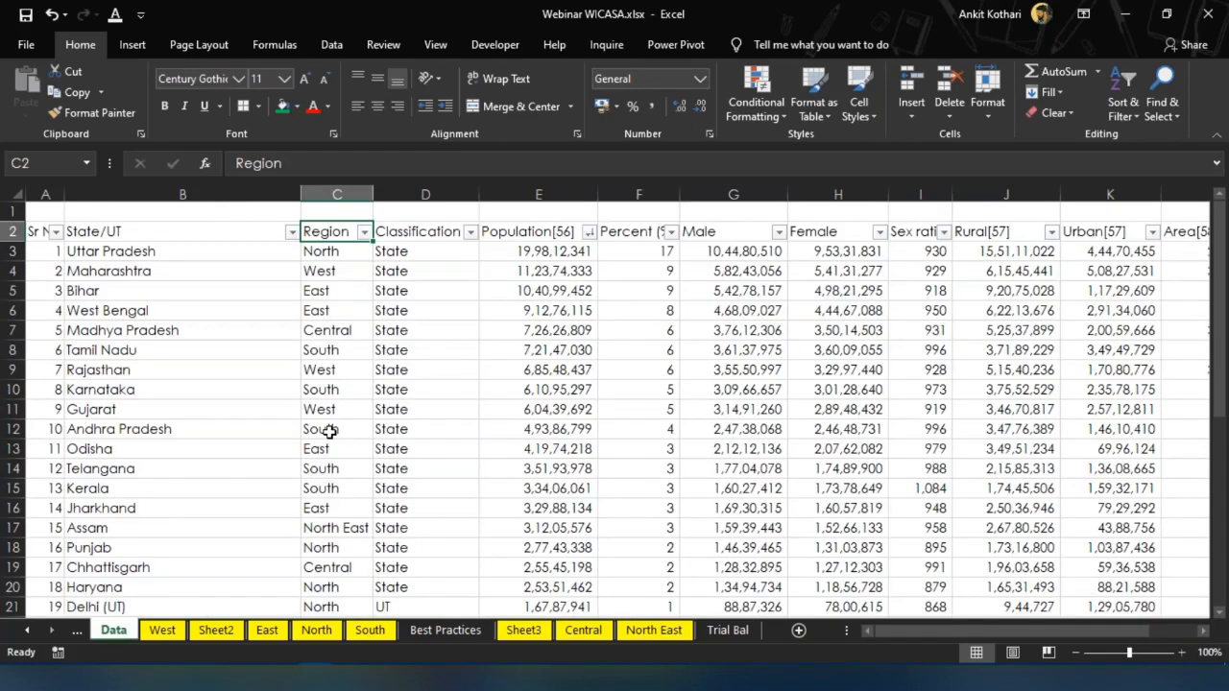
key("Home")
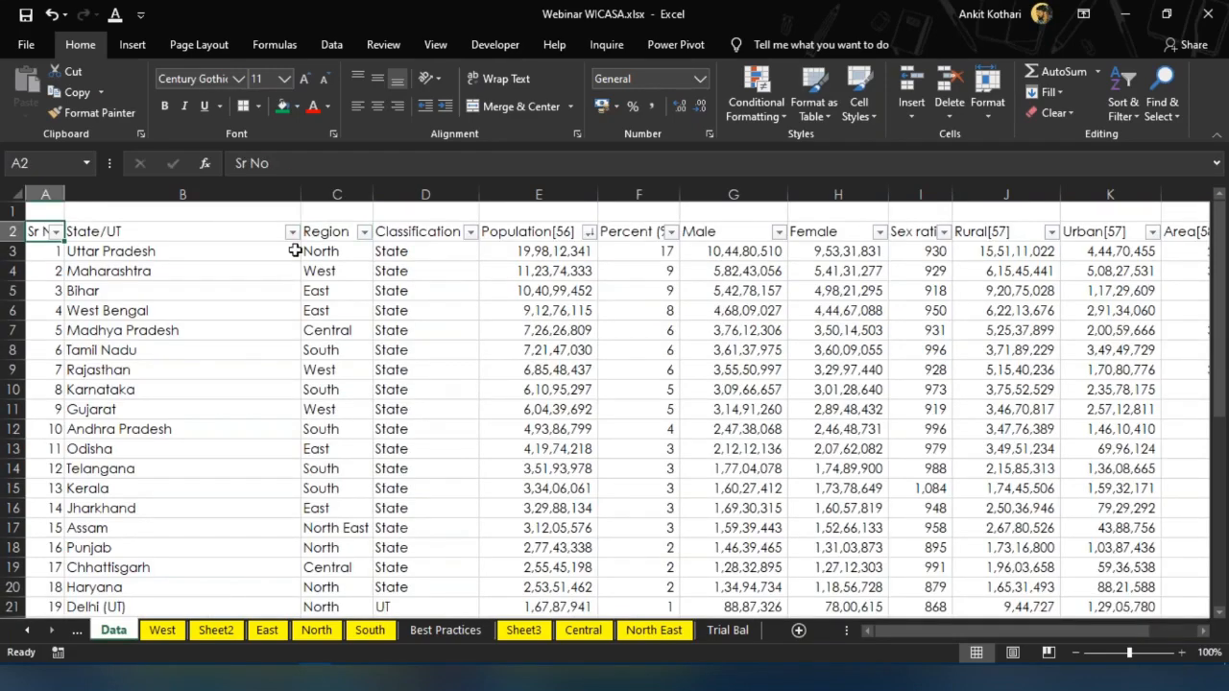
left_click_drag(299, 196, 209, 196)
left_click(420, 389)
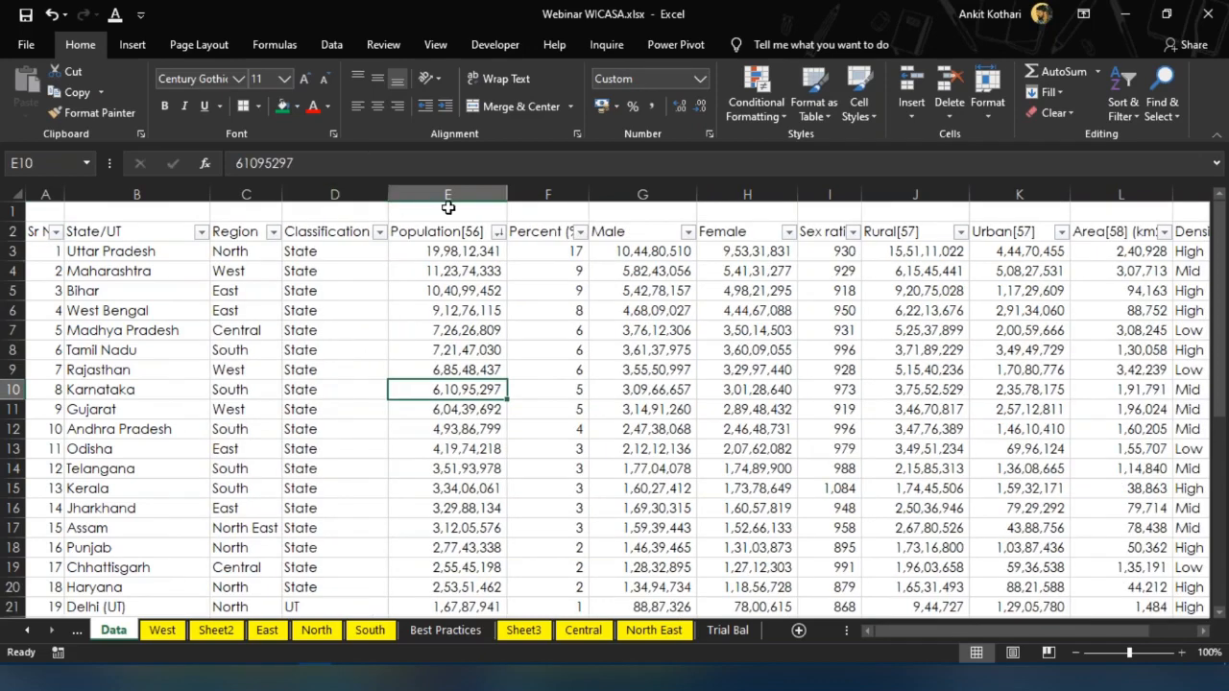
Delete the Percent, Male, Female and Sex ratio columns (F:I) from the Data sheet
left_click(553, 185)
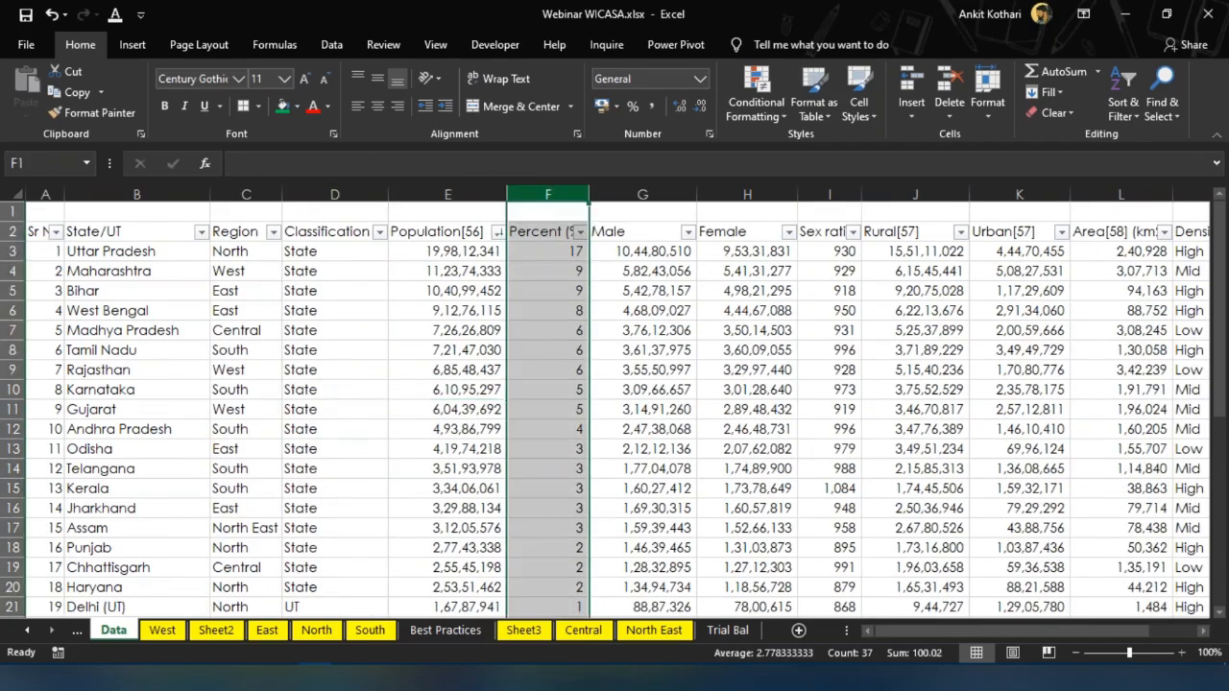
left_click_drag(553, 195, 917, 195)
key("ctrl+minus")
key("Right")
key("Left")
key("ctrl+space")
Examine the remaining Data sheet headings in row 2 and the first record's state and region values
key("Right")
key("Right")
key("Right")
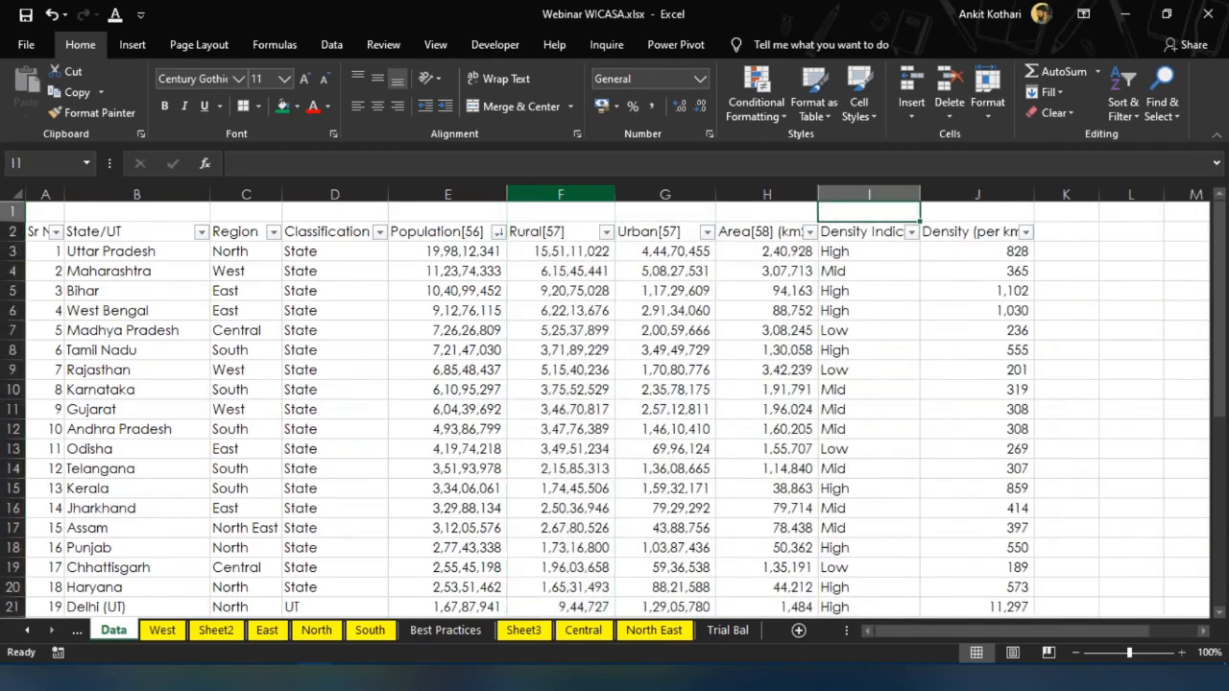
key("Right")
key("Down")
key("Left")
key("Left")
key("Left")
key("Left")
key("Left")
key("Left")
key("Left")
key("Left")
key("Left")
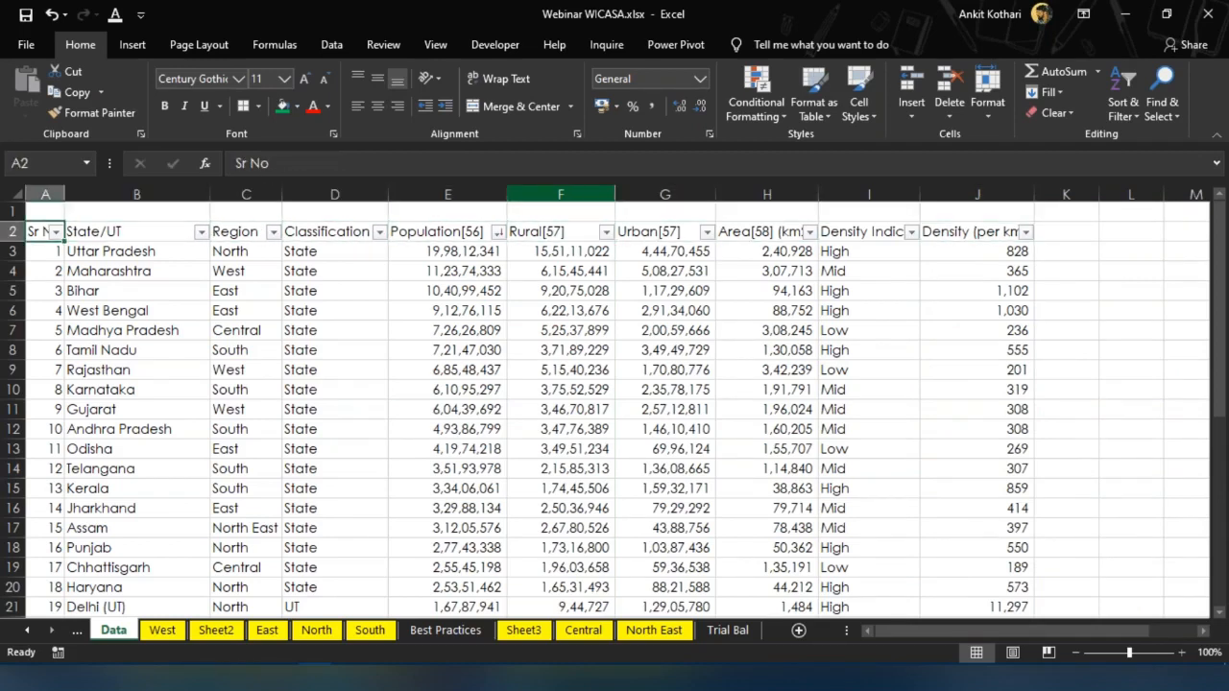
key("Down")
key("Right")
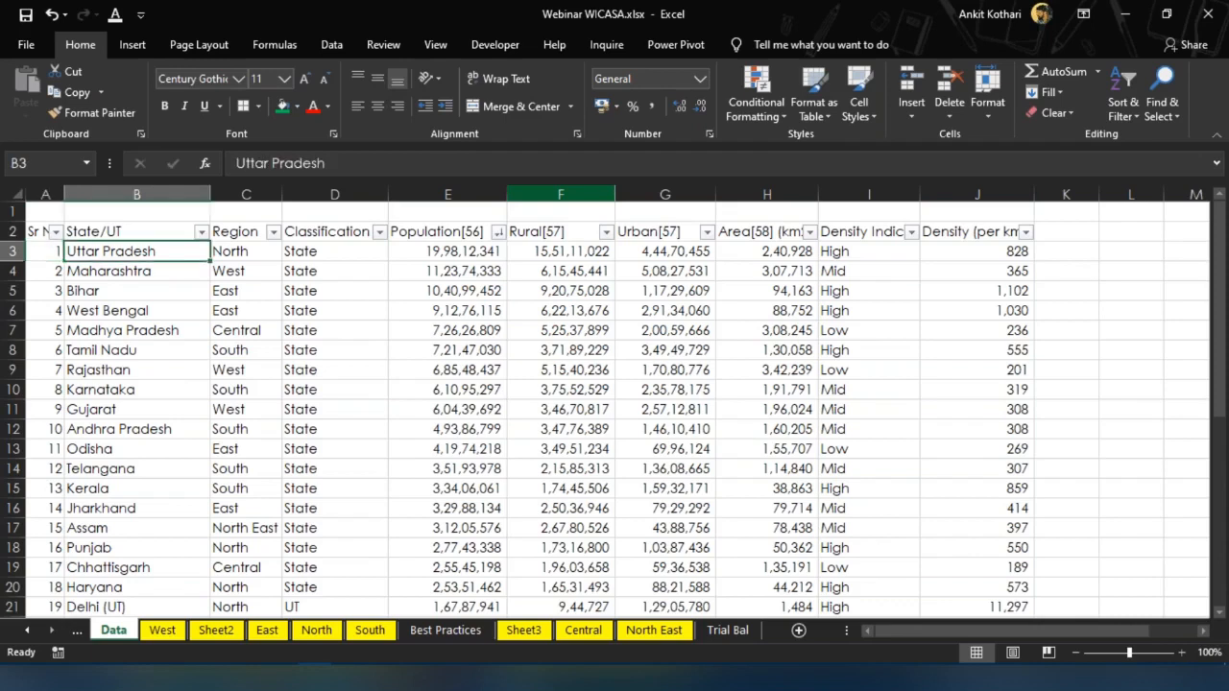
key("Right")
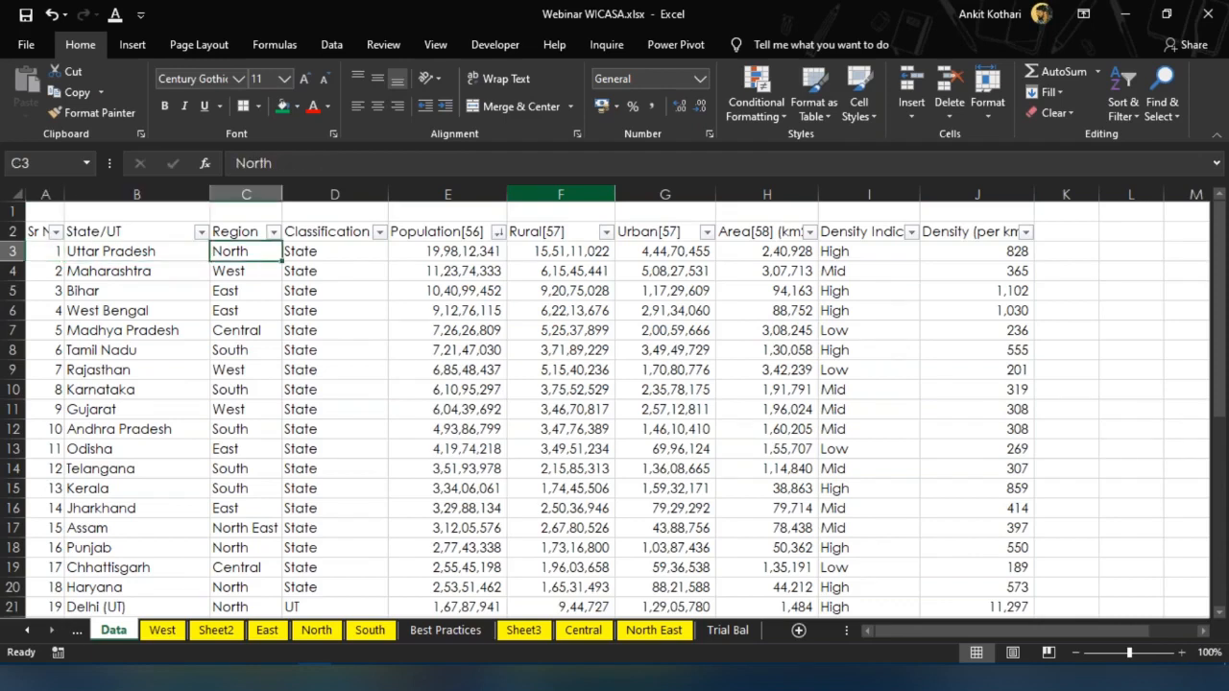
Compare the separate East, North and South sheets with the combined table on the Data sheet
left_click(270, 630)
left_click(315, 629)
left_click(370, 630)
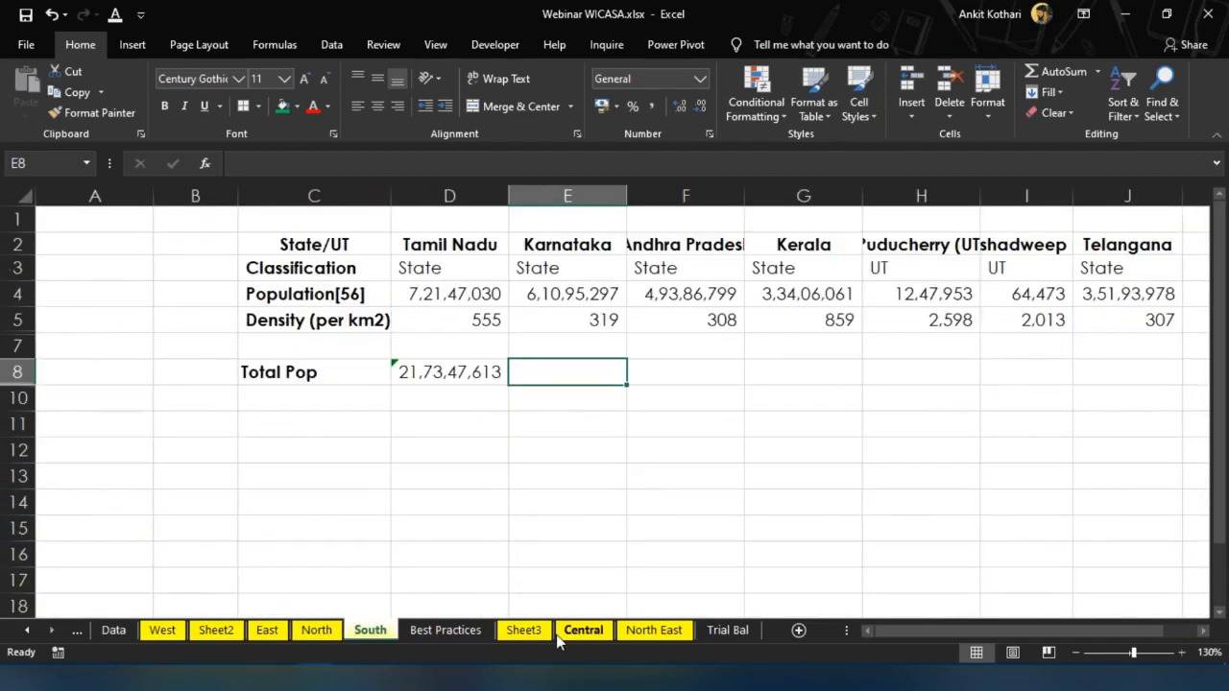
left_click(112, 634)
Examine the Bihar record in row 5 from Classification across to Density (per km2), including the Density Indicator formula
left_click(334, 298)
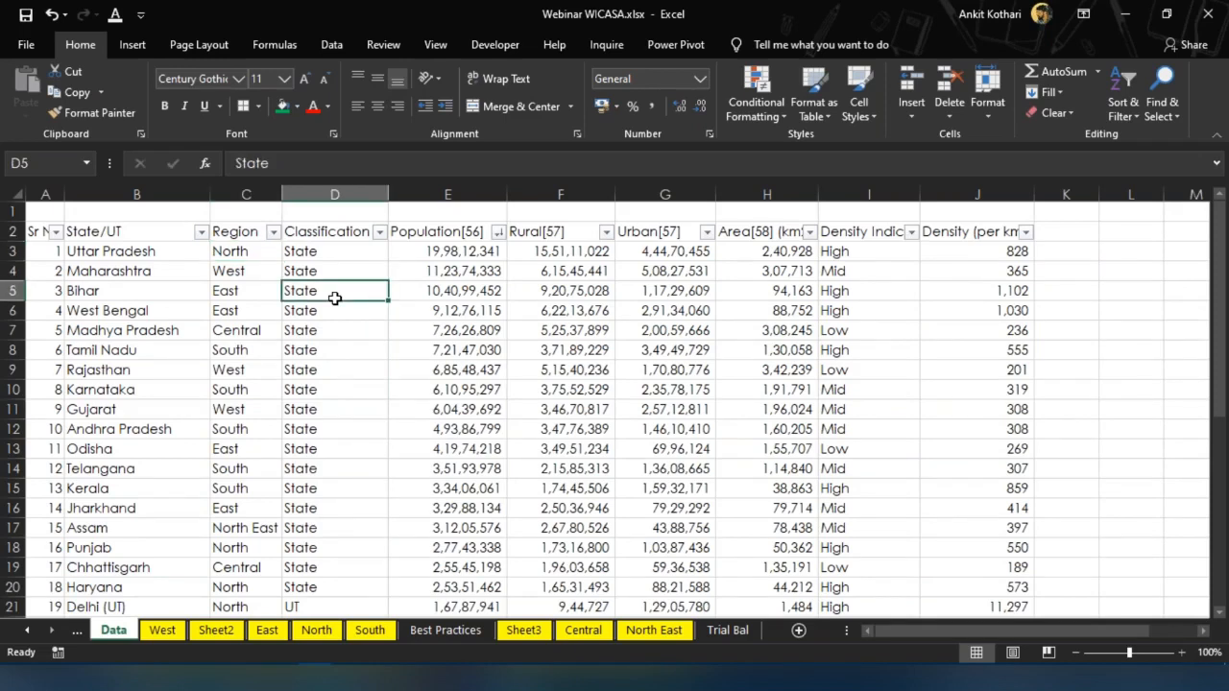
key("Right")
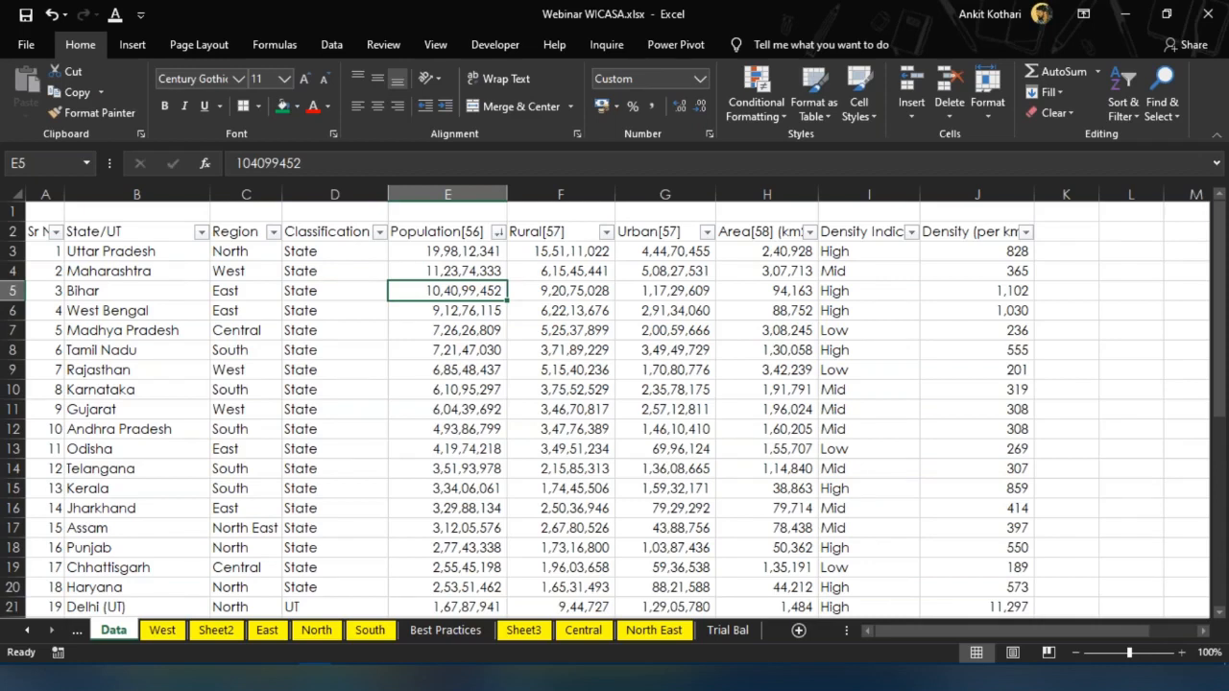
key("Right")
key("Right")
key("Right")
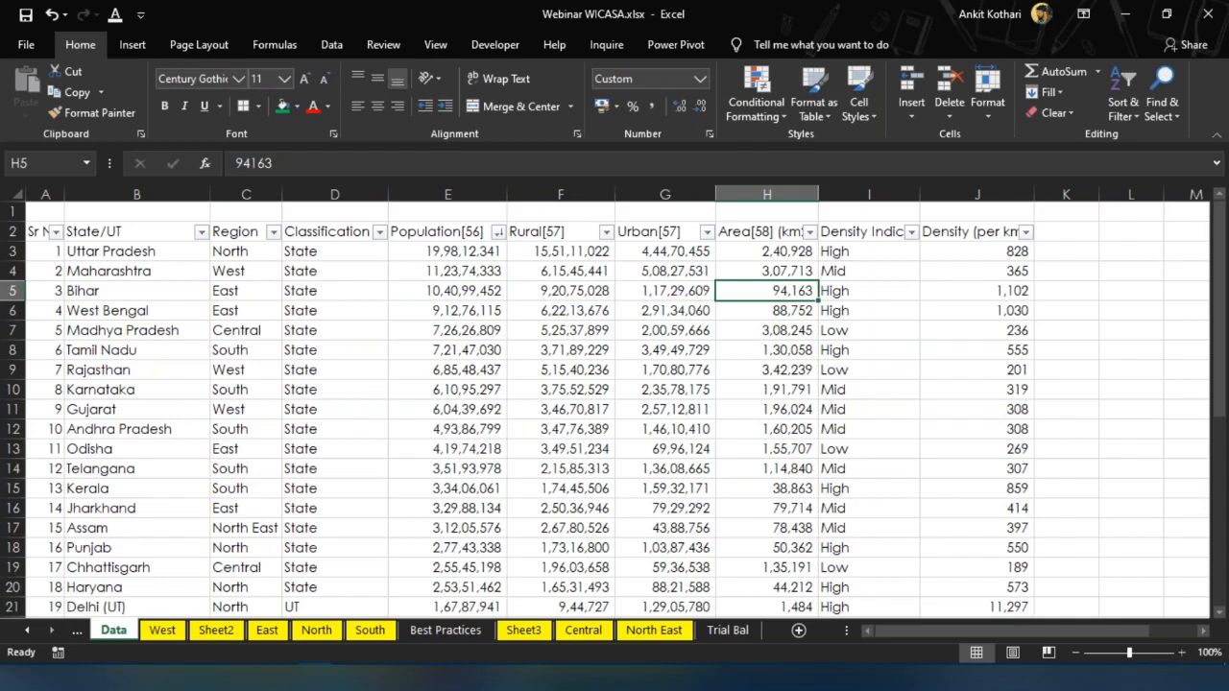
key("Right")
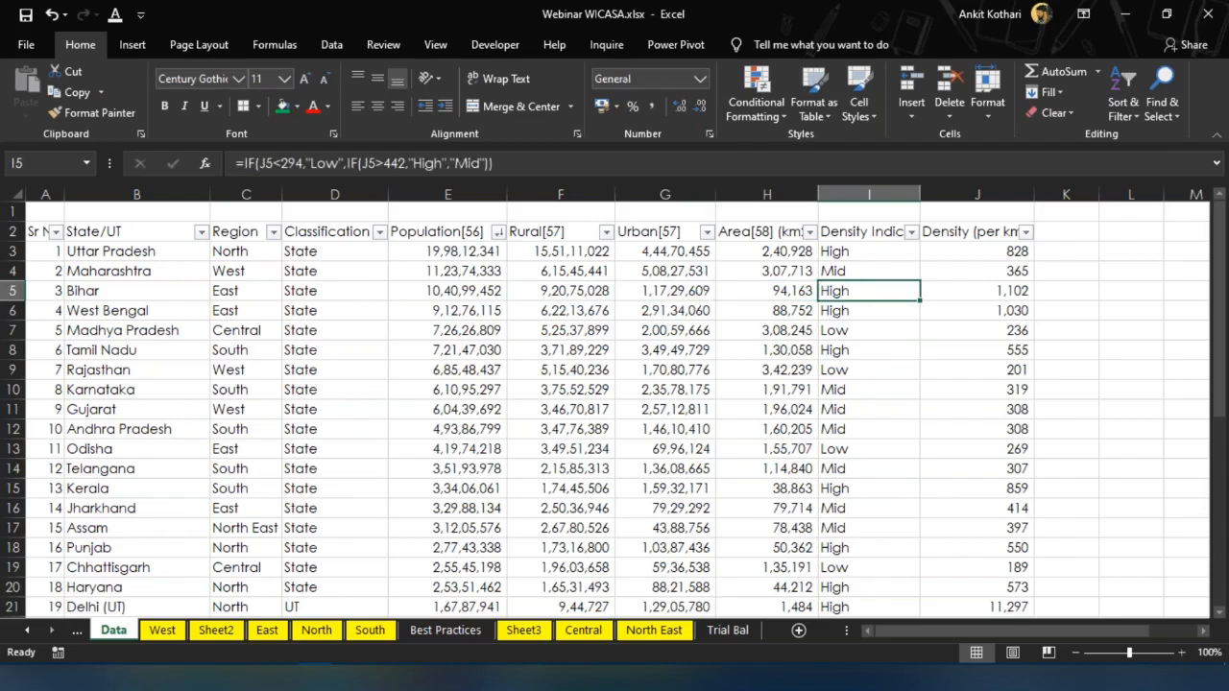
key("Right")
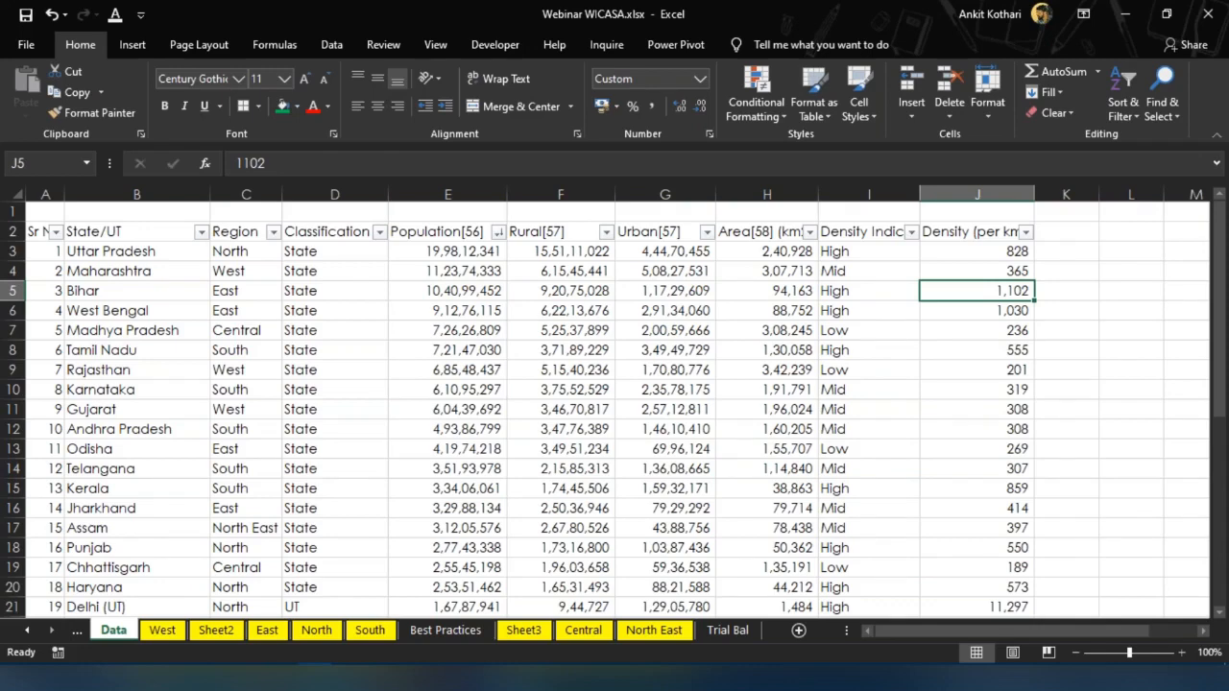
Move the Best Practices sheet directly after the Data sheet and return to Data
left_click(436, 629)
left_click_drag(230, 552, 142, 630)
left_click(108, 632)
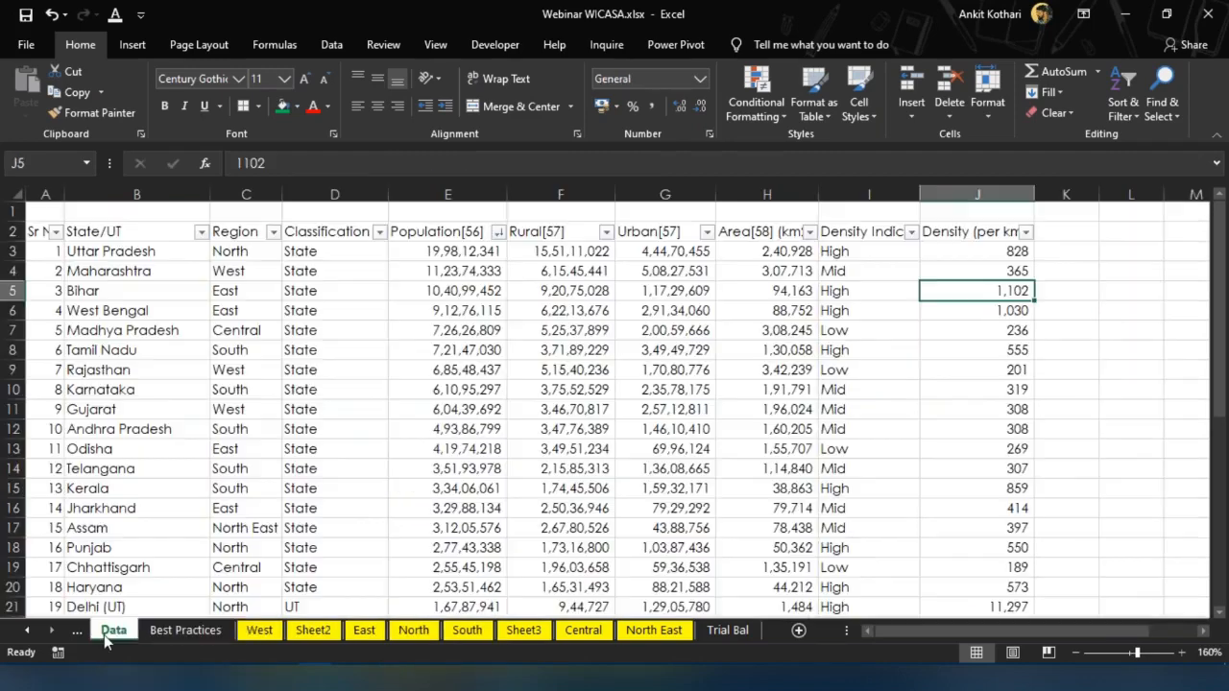
Examine the Data table's headings back to Sr No and the State/UT entries down to row 8
key("Up")
key("Up")
key("Up")
key("Left")
key("Left")
key("Left")
key("Left")
key("Left")
key("Left")
key("Left")
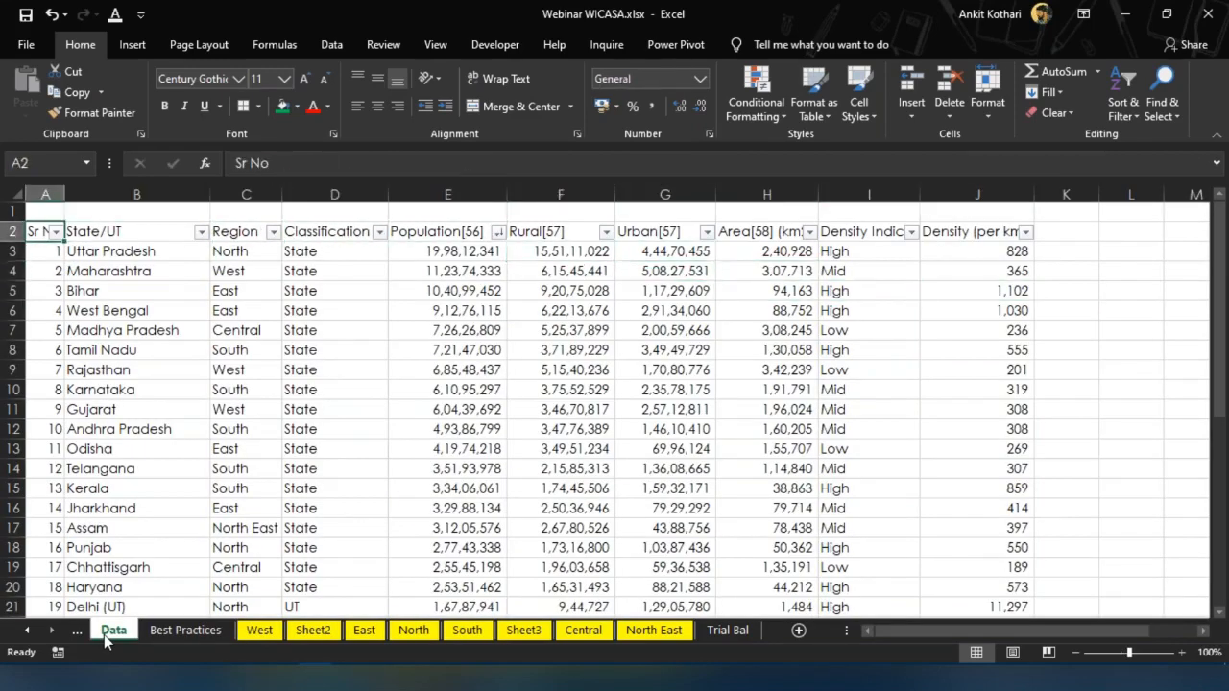
key("Right")
key("Down")
key("Down")
key("Down")
key("Down")
key("Down")
key("Down")
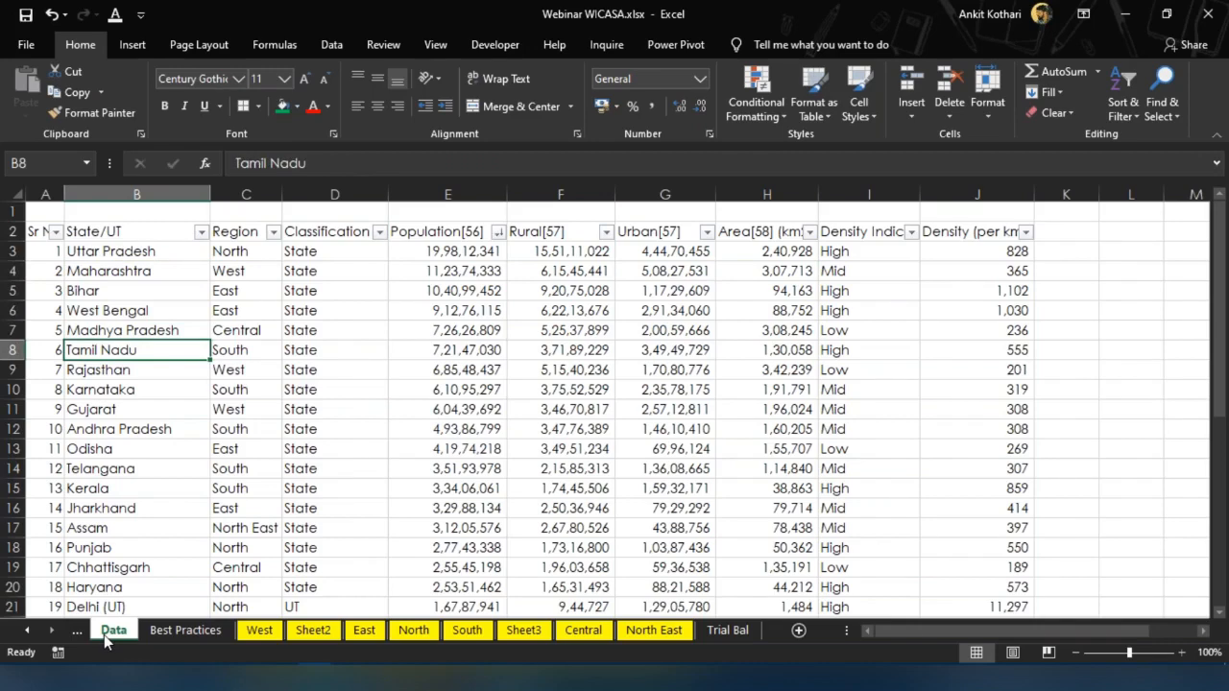
Review rule 1, Column to have Headings, on the Best Practices sheet and return to the Data sheet
left_click(170, 634)
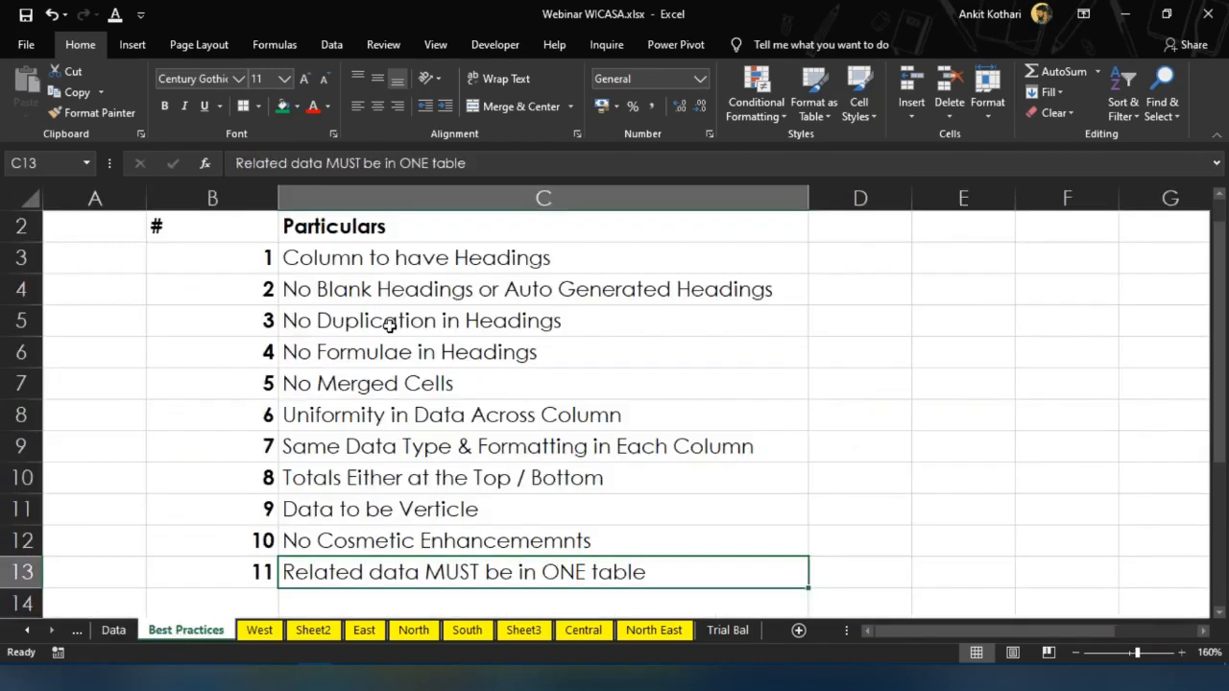
left_click(437, 258)
left_click(106, 634)
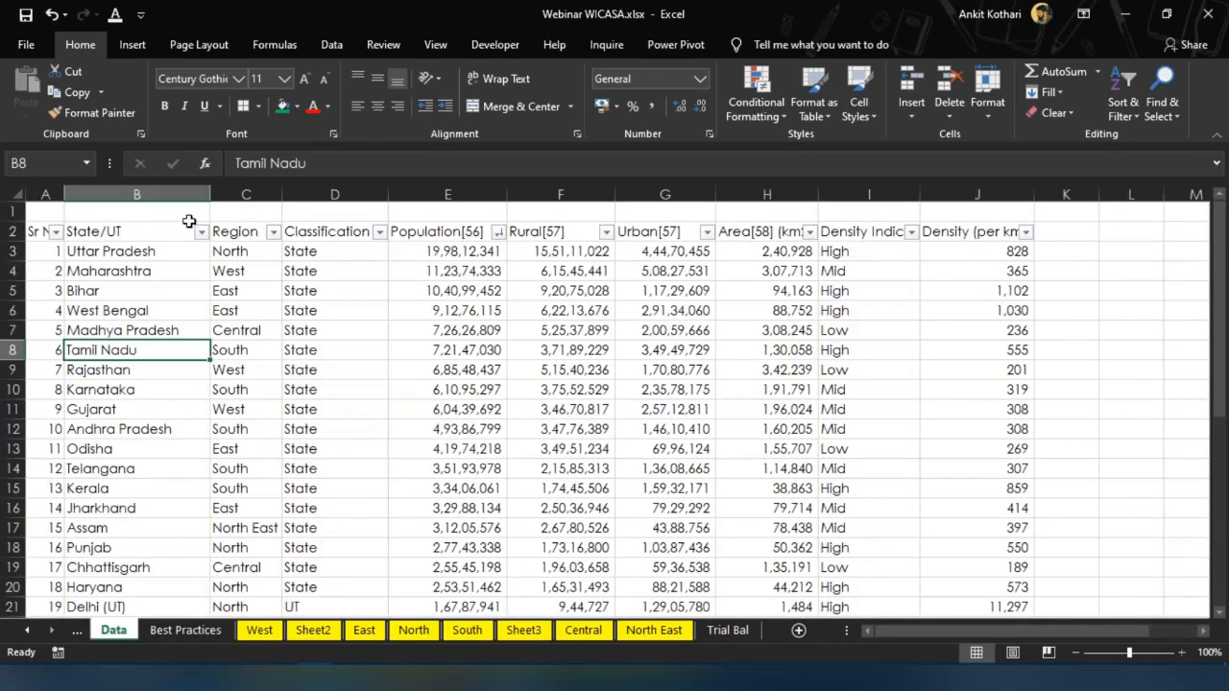
Make the Data sheet headings in A2:J2 bold and centre them
left_click(46, 232)
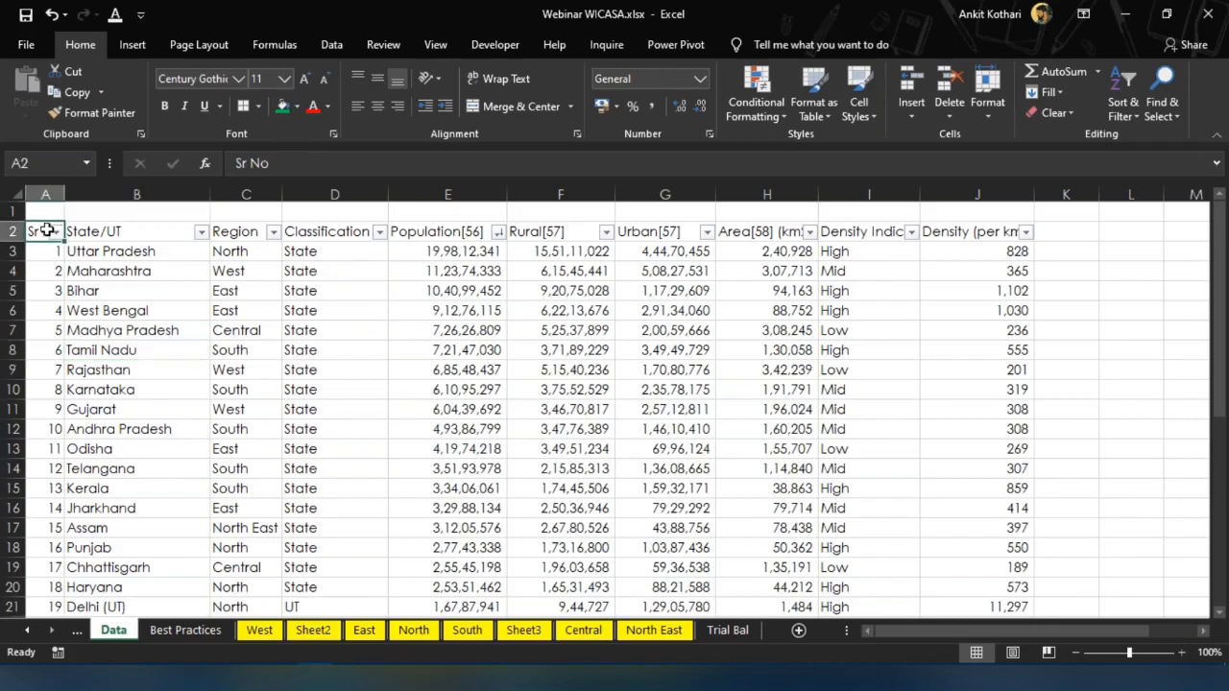
key("ctrl+shift+Right")
key("ctrl+b")
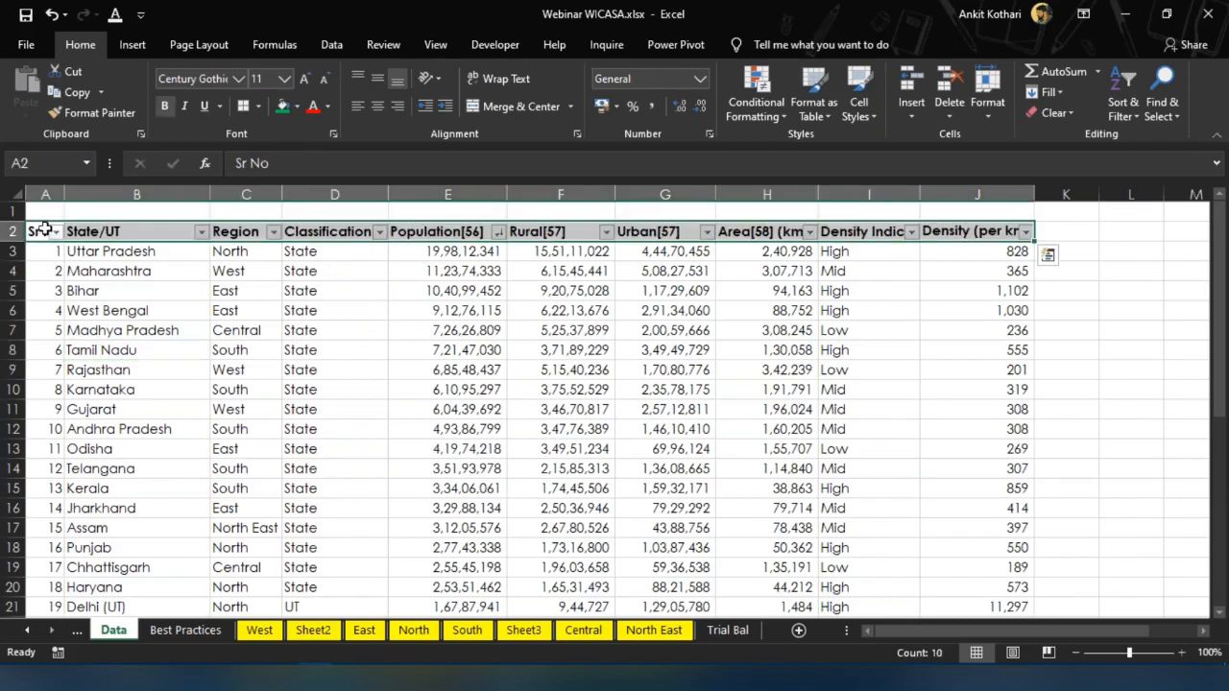
left_click(378, 108)
left_click(401, 394)
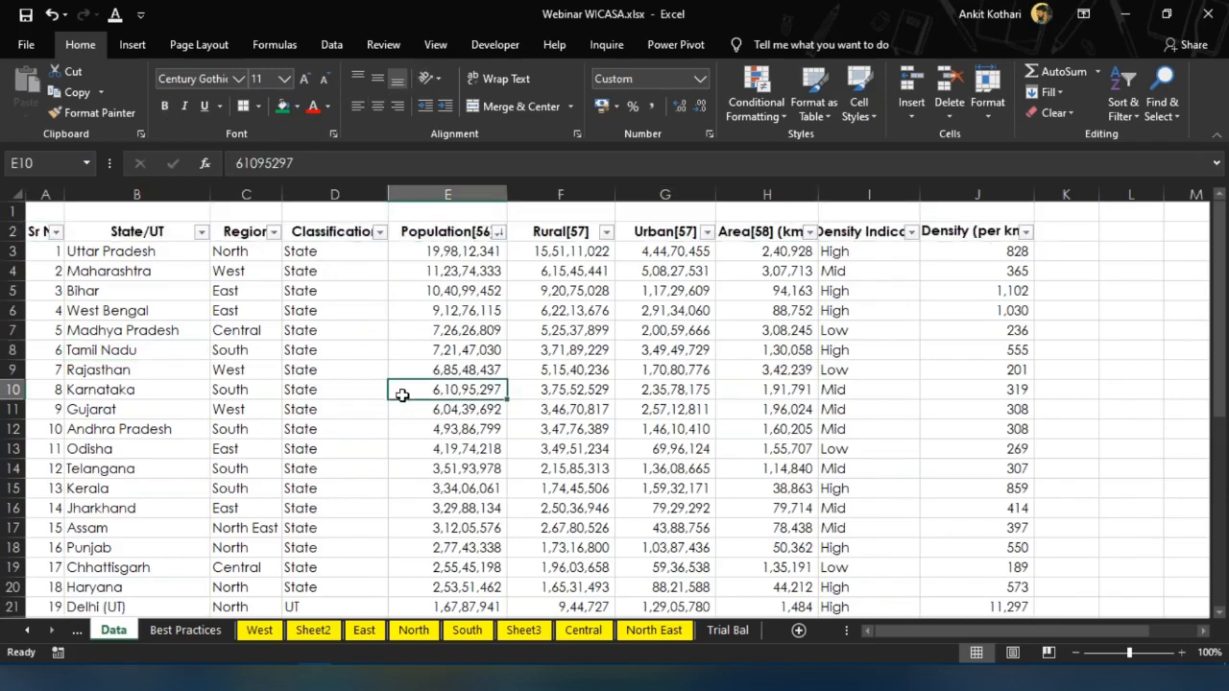
Check the Data sheet headings in row 2 against rules 2 and 3 on blank, auto-generated and duplicate headings
left_click(192, 631)
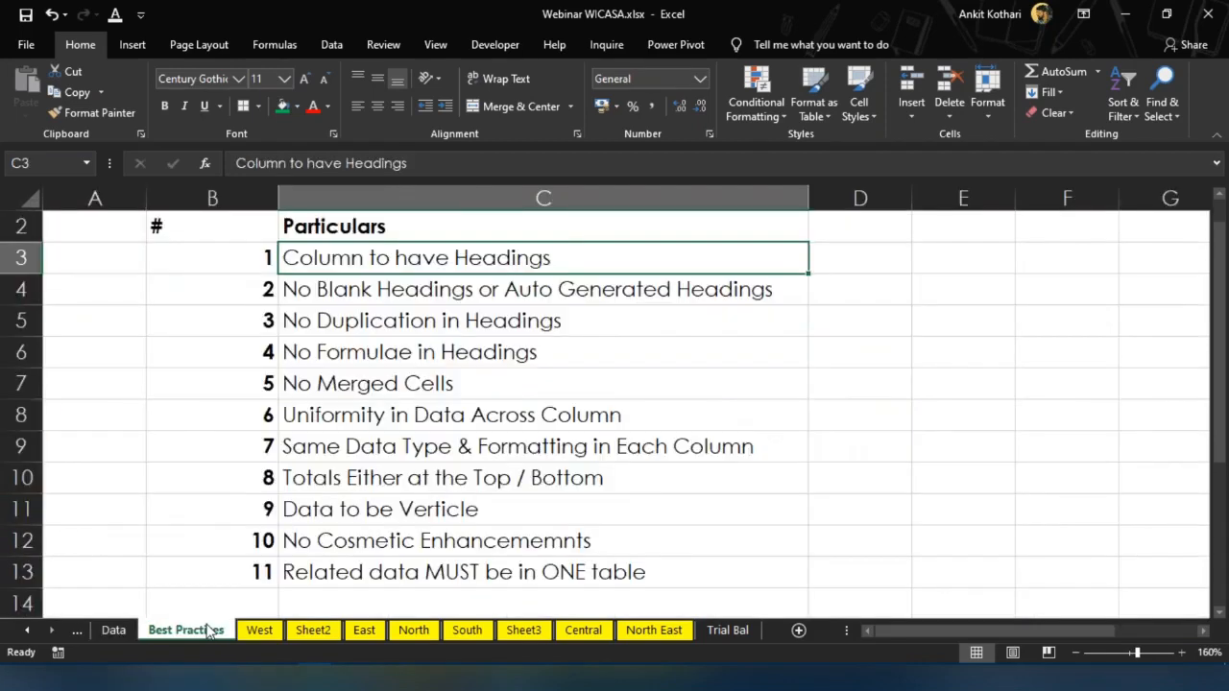
key("Down")
key("Down")
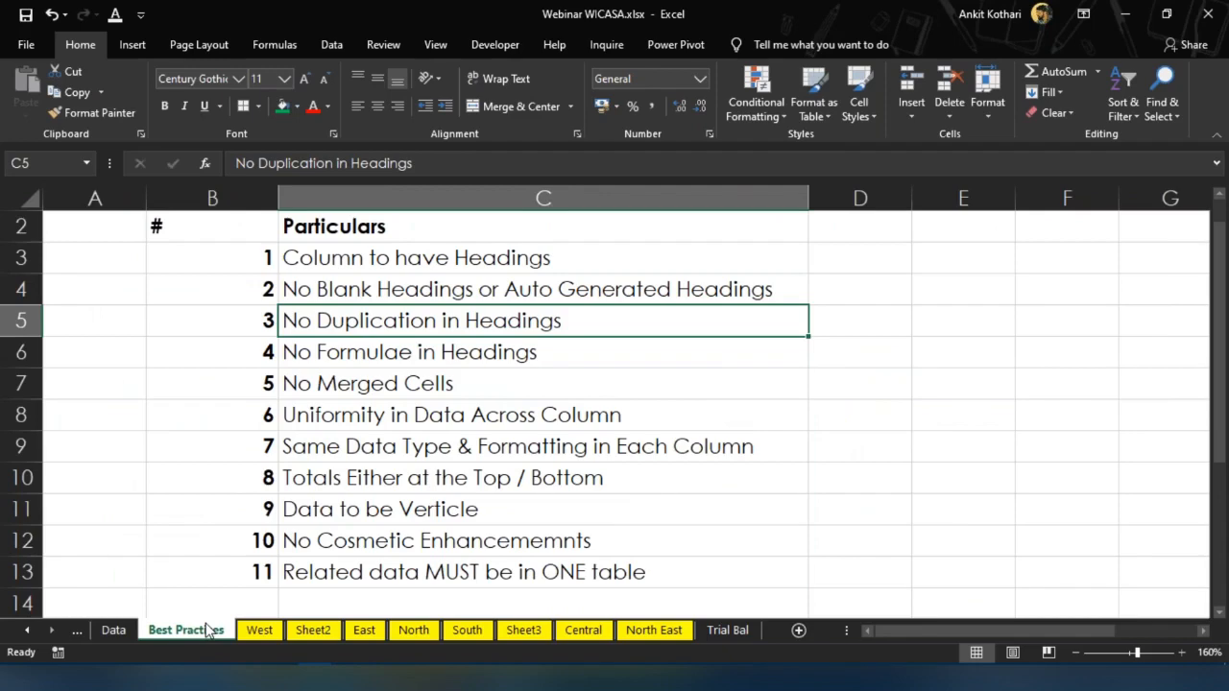
left_click(114, 632)
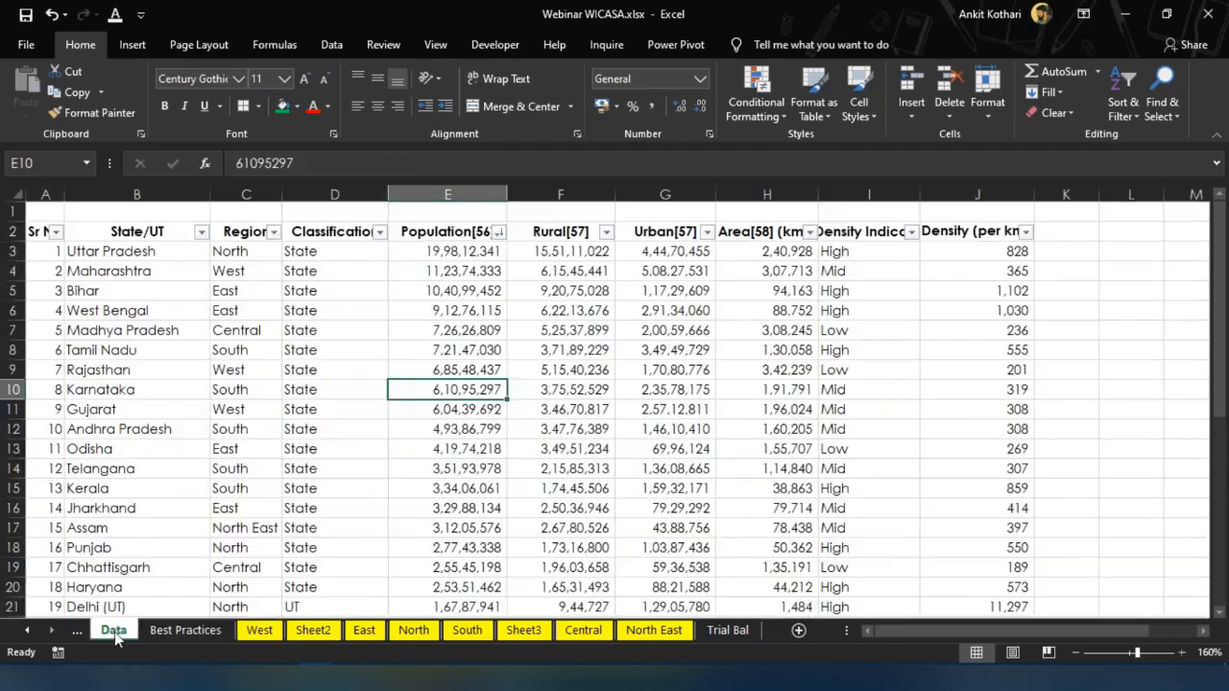
left_click(40, 234)
key("Right")
key("Right")
key("Right")
key("Right")
key("Right")
key("Right")
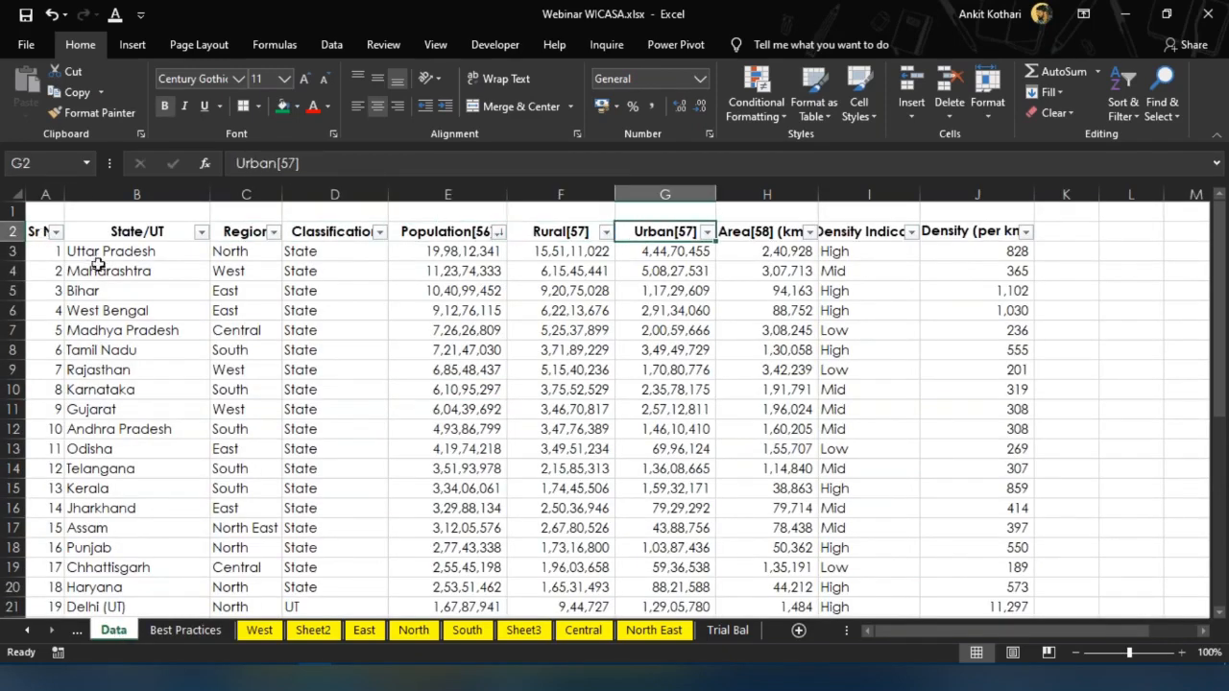
Review rule 5, No Merged Cells, on the Best Practices sheet
left_click(165, 628)
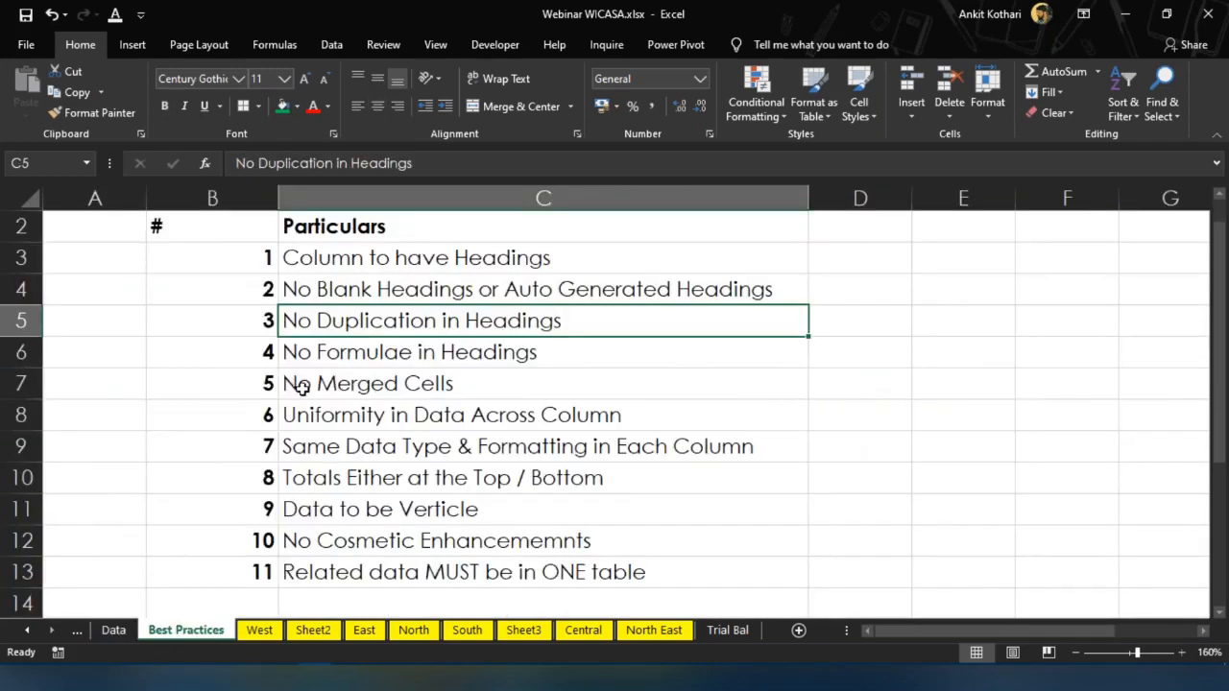
left_click(367, 385)
key("alt+Tab")
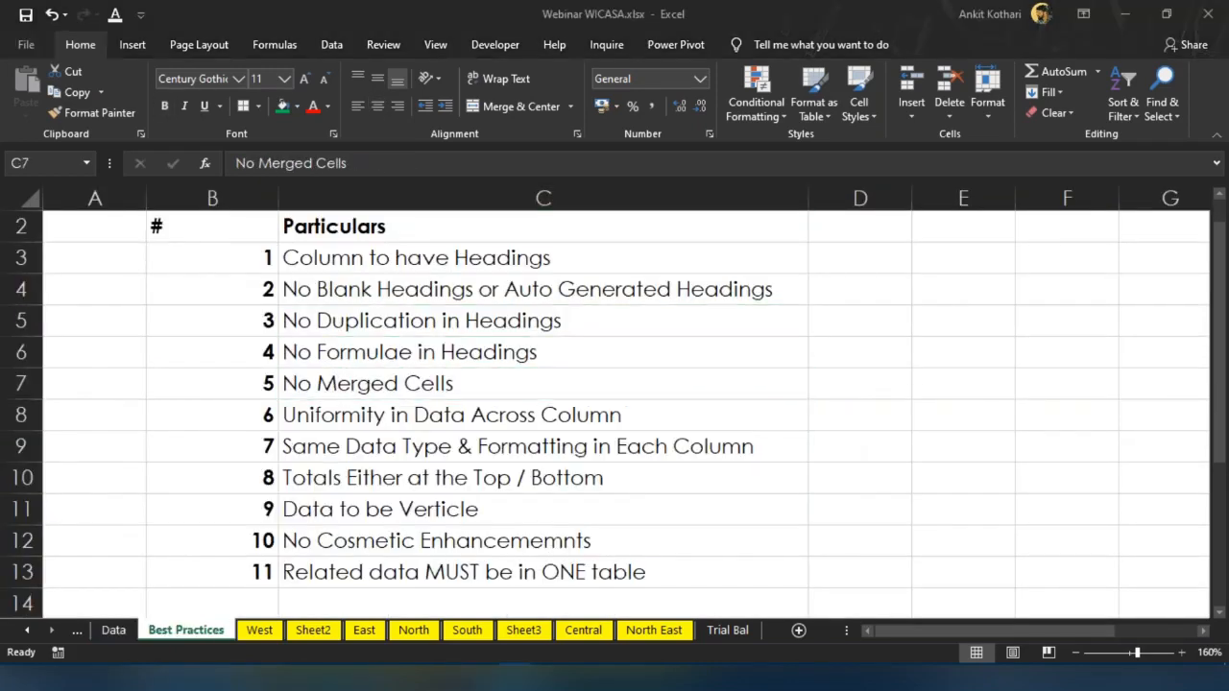
Sort the Data sheet table by the Region column from A to Z
left_click(106, 633)
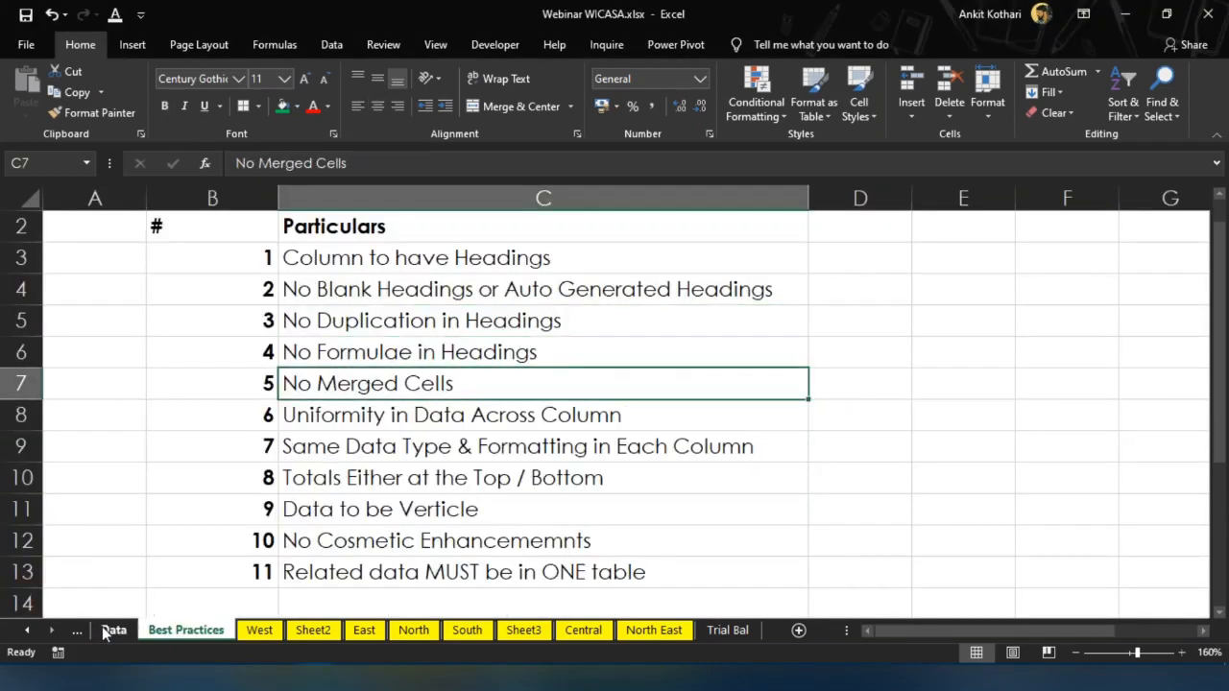
left_click(114, 634)
left_click(113, 631)
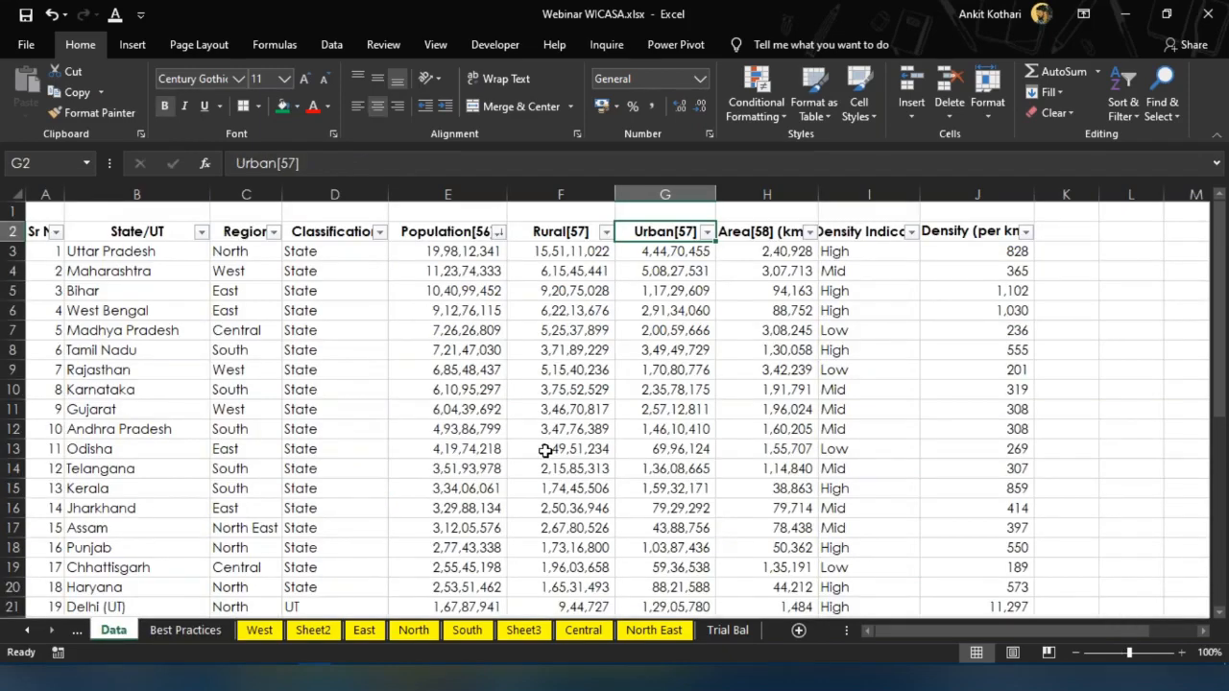
scroll(544, 450, "down", 1)
key("Left")
key("Left")
key("Left")
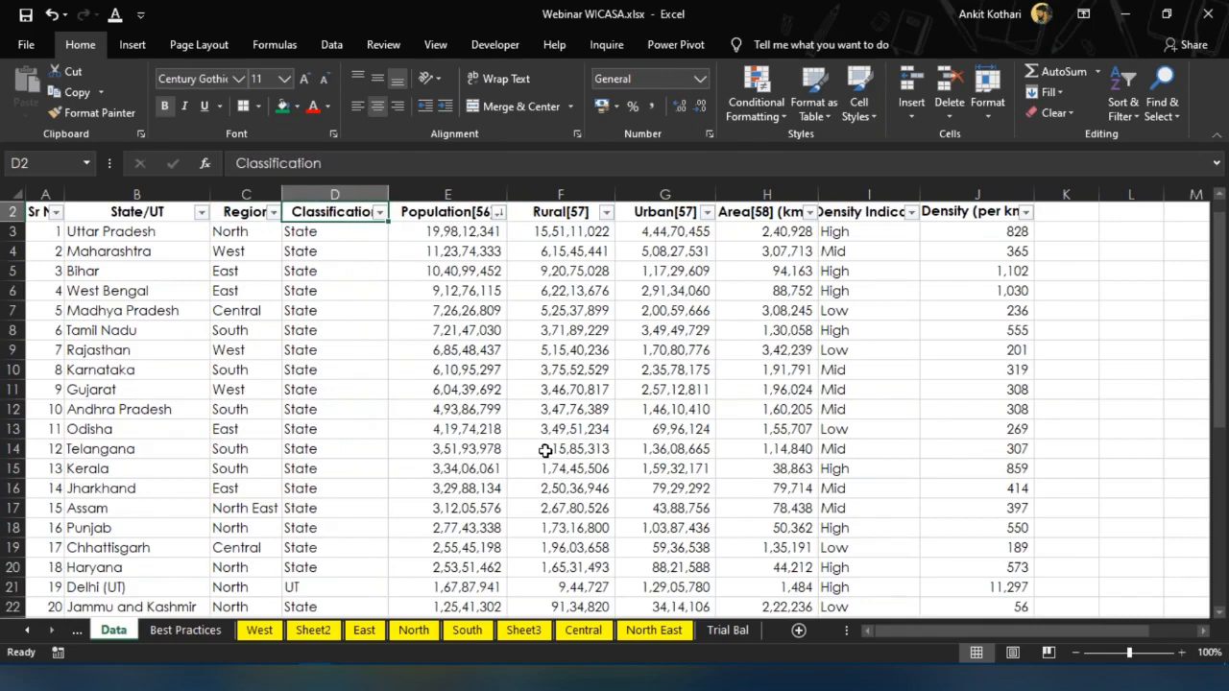
key("alt+Down")
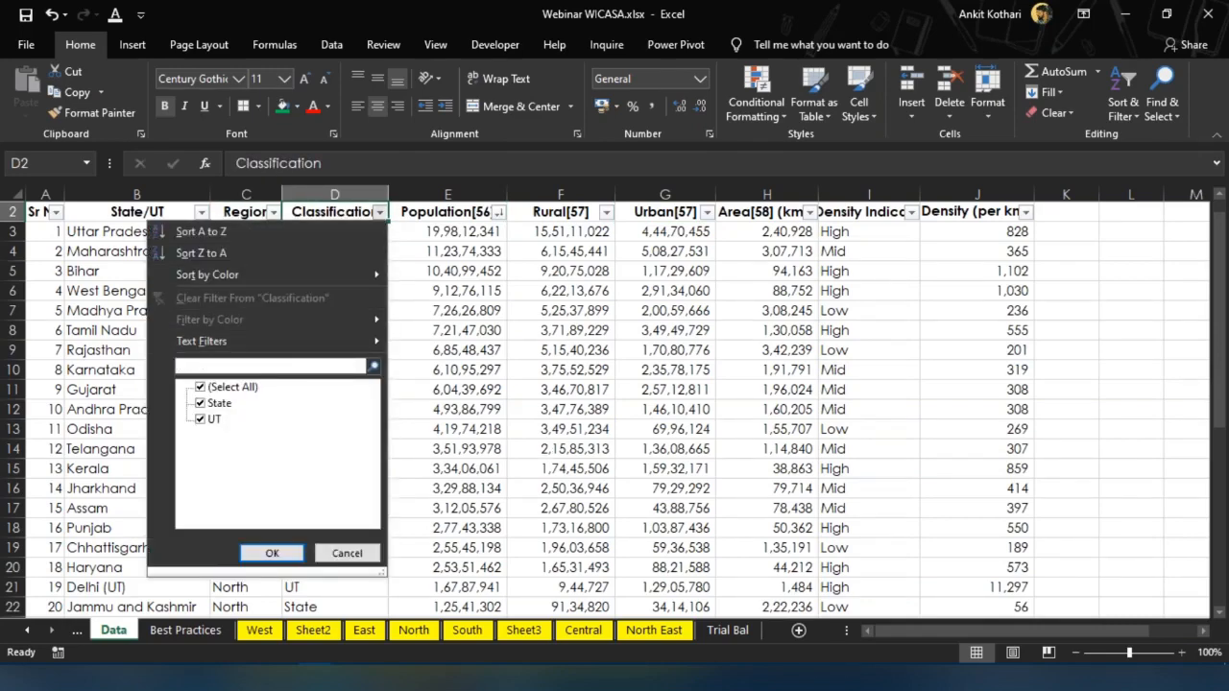
key("Escape")
key("Left")
key("alt+Down")
key("Down")
key("Down")
key("Up")
key("Return")
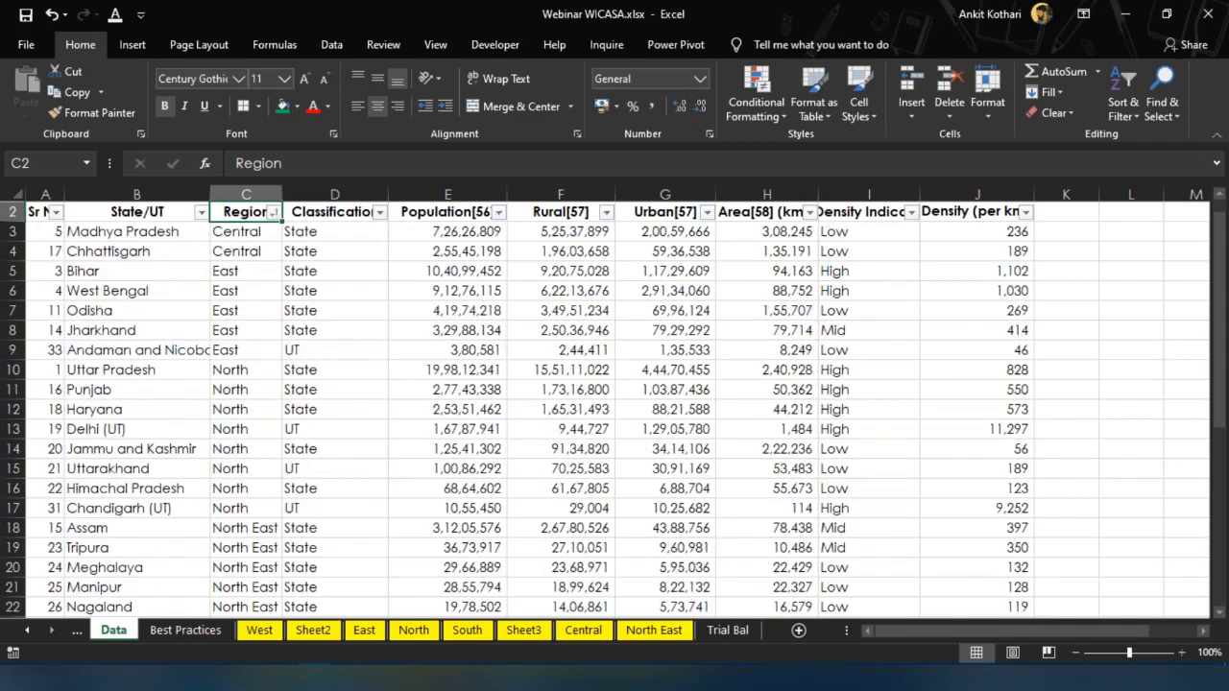
Look through the Region column of the Data sheet to see how the sorted regions are grouped
key("Down")
key("Down")
key("Down")
key("Down")
key("Down")
key("Down")
key("Down")
key("Down")
key("Down")
key("Down")
key("Down")
key("Down")
key("Down")
key("Down")
key("Down")
key("Down")
key("Down")
key("Down")
key("Down")
key("Down")
key("Down")
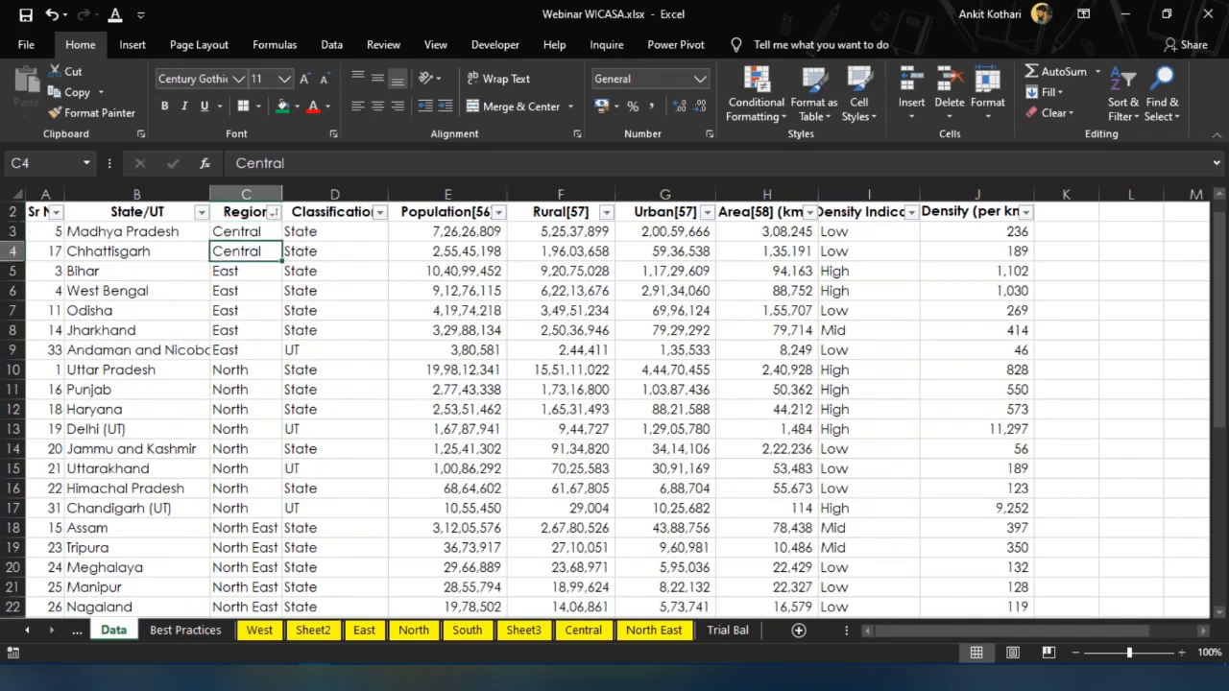
key("Down")
key("Down")
key("Down")
key("Down")
key("Down")
key("Down")
key("Down")
key("Down")
key("Down")
key("Up")
key("Up")
key("Up")
key("Up")
key("Up")
key("Up")
key("Up")
key("Up")
key("Up")
key("Up")
key("Up")
key("Up")
key("Up")
key("Up")
key("Up")
key("Up")
key("Up")
key("Up")
key("Up")
key("Up")
key("Up")
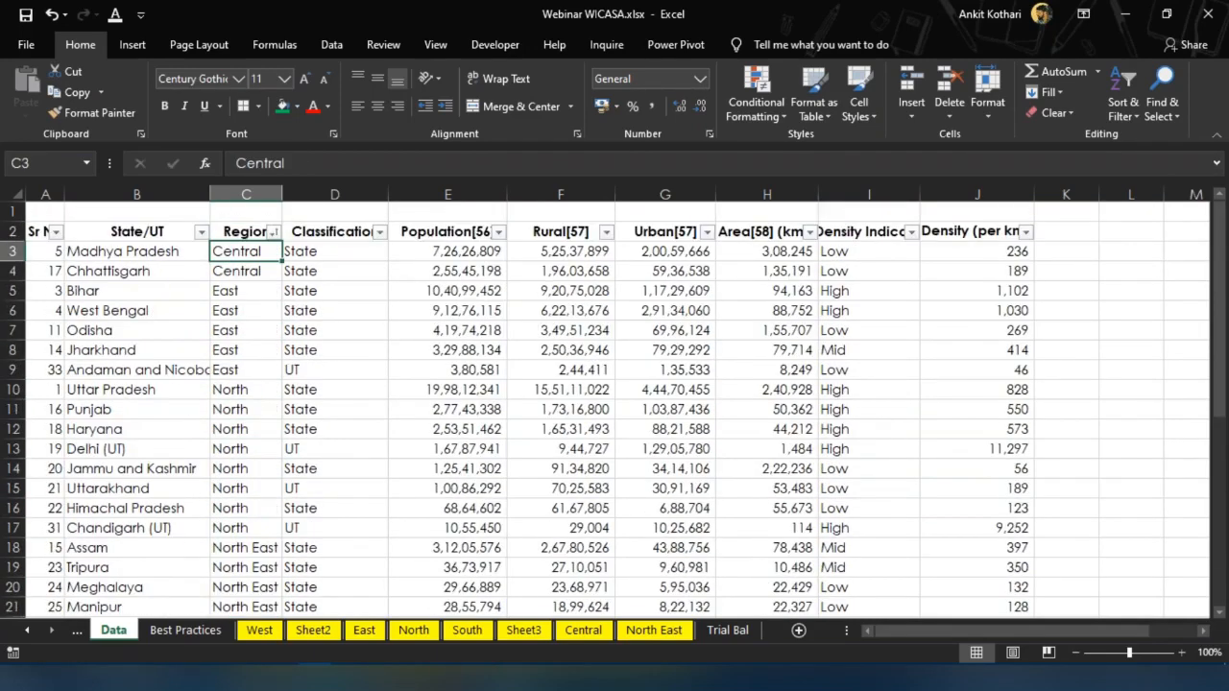
Merge and centre the Central cells C3:C4 and the East cells C5:C9 in the Region column
key("shift+Down")
left_click(529, 106)
left_click(582, 392)
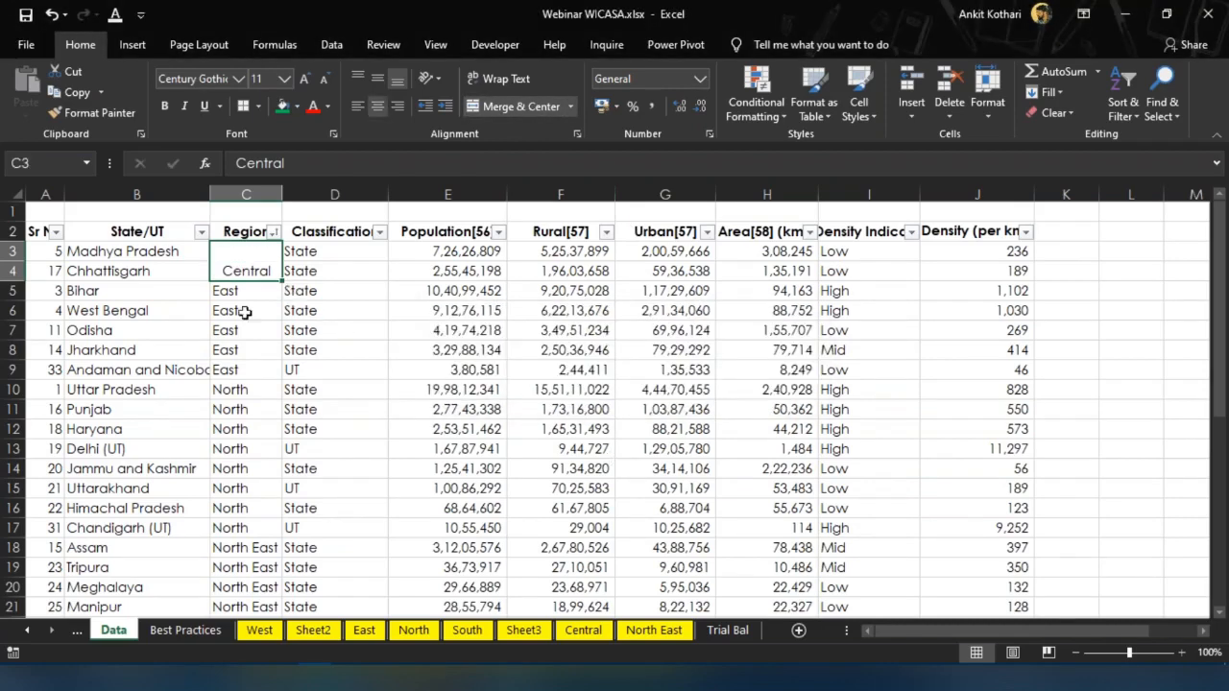
key("Down")
key("shift+Down")
key("shift+Down")
key("shift+Down")
key("shift+Down")
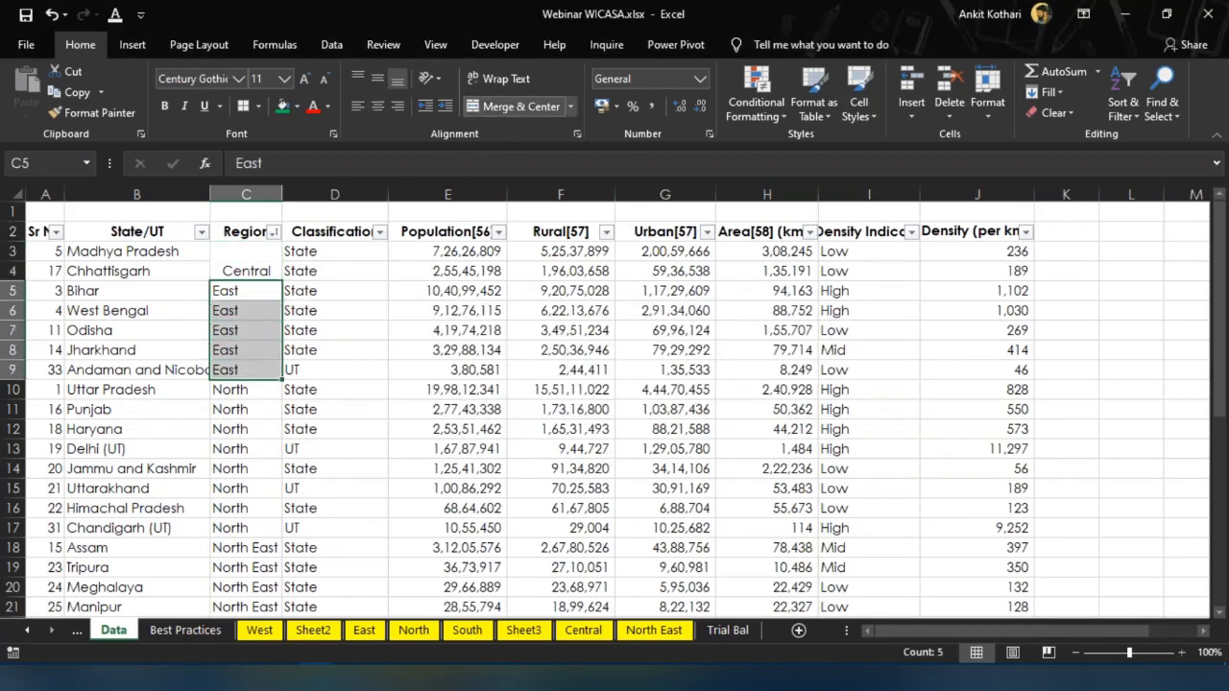
left_click(529, 105)
left_click(581, 390)
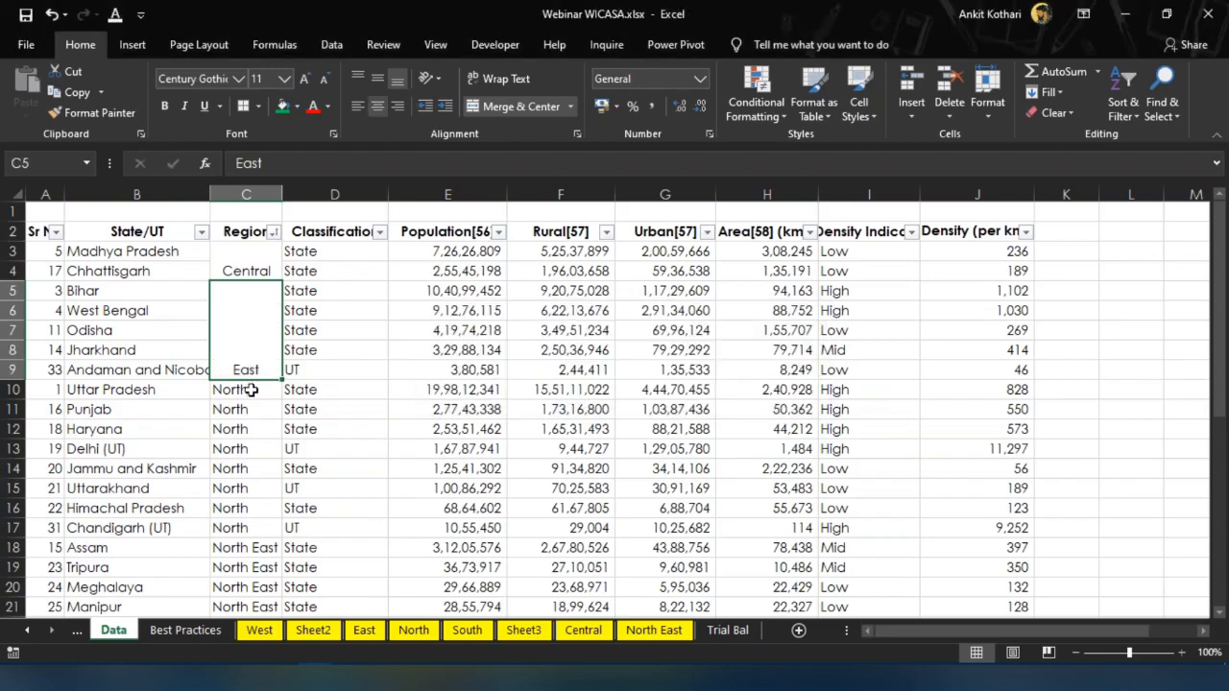
Merge and centre the North cells C10:C17, and middle-align the merged Region cells C3:C17 vertically
key("Down")
key("shift+Down")
key("shift+Down")
key("shift+Down")
key("shift+Down")
key("shift+Down")
key("shift+Down")
key("shift+Down")
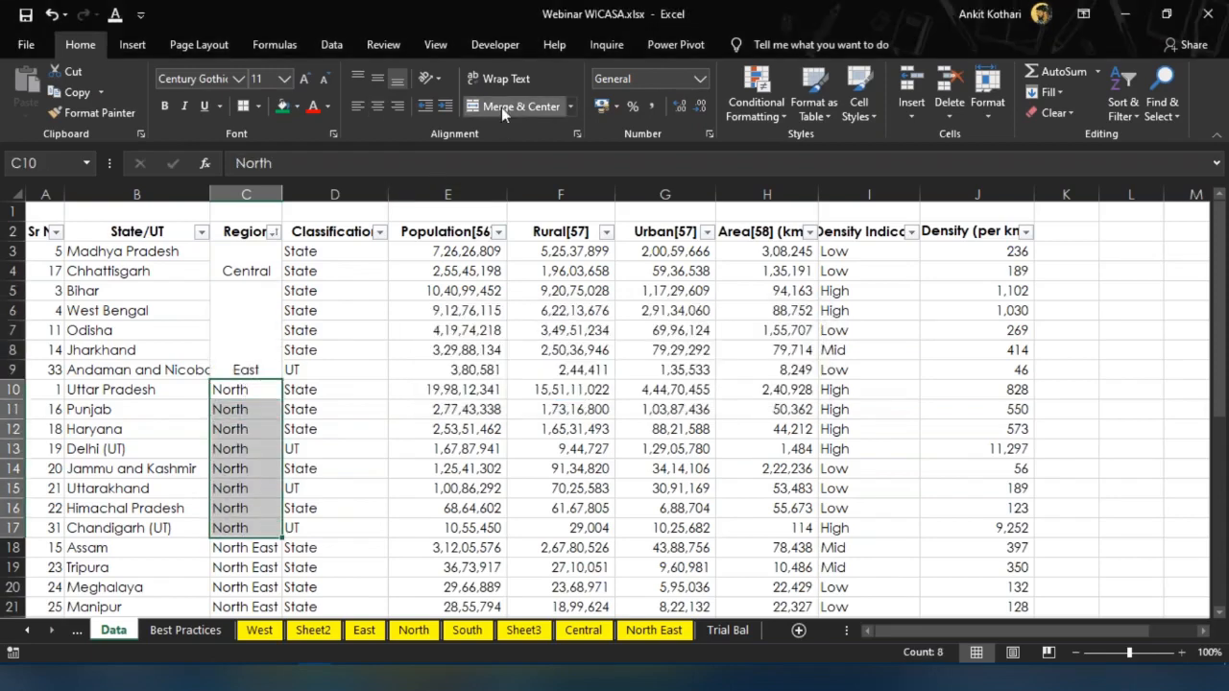
left_click(501, 106)
left_click(582, 392)
left_click_drag(246, 255, 246, 528)
left_click(377, 78)
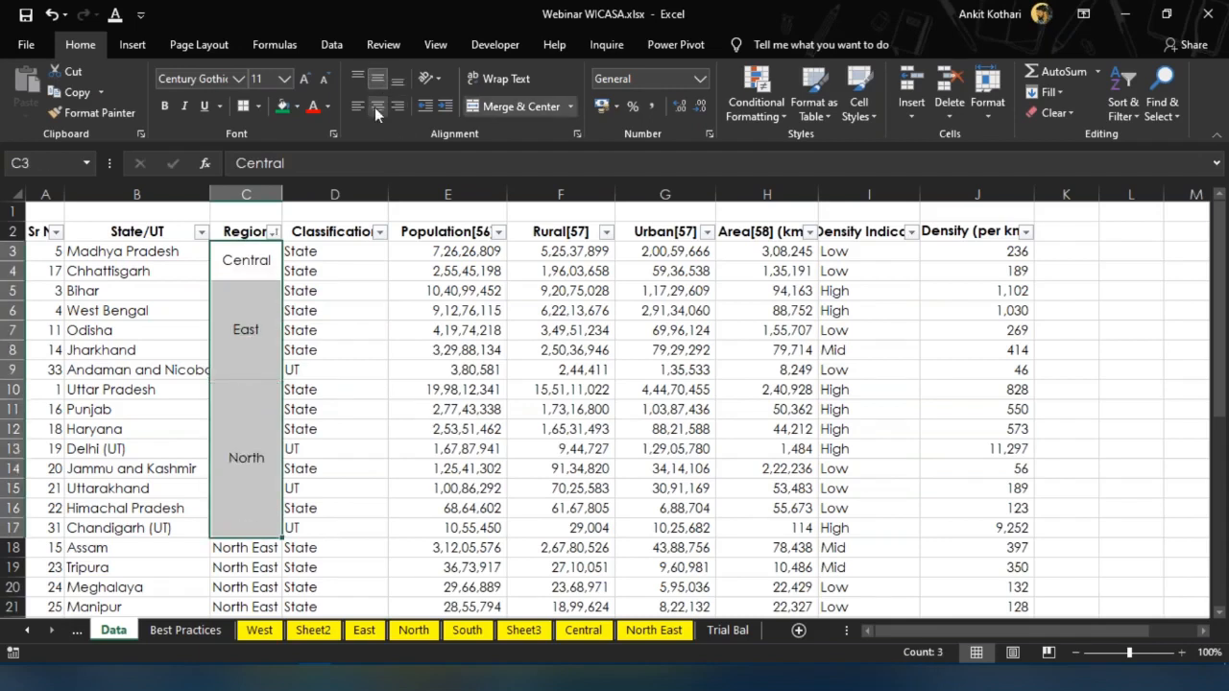
Test how moving and extending the selection works across the merged Region cells
left_click(257, 332)
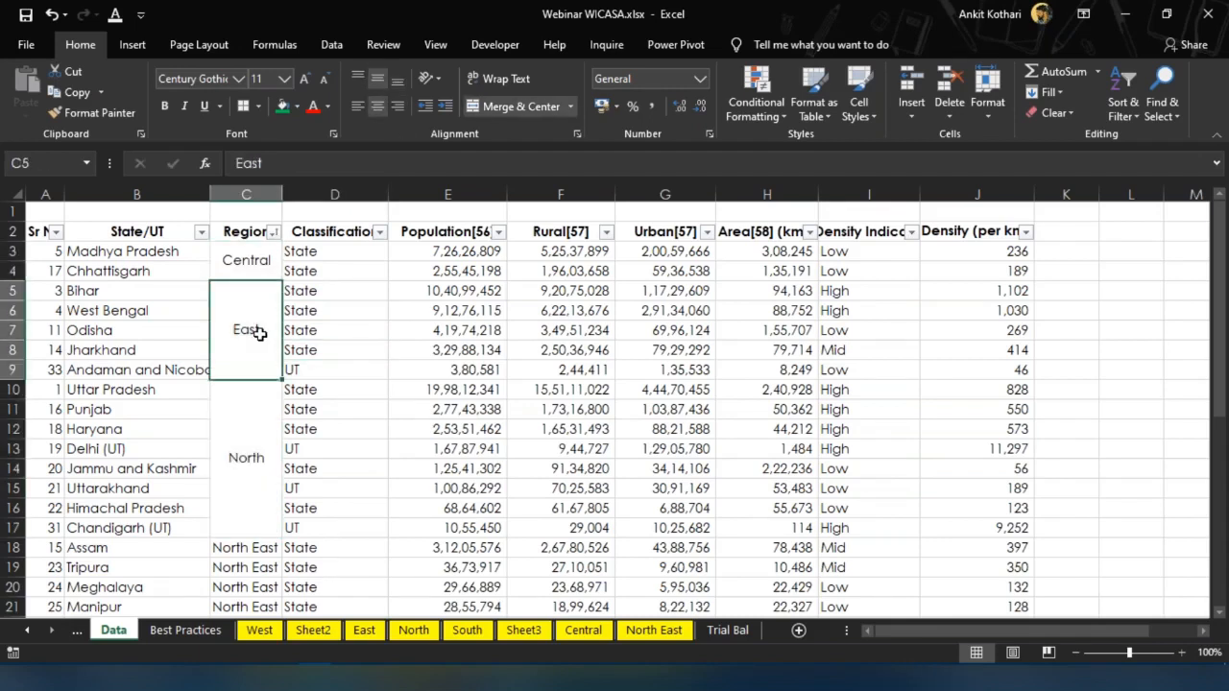
key("Up")
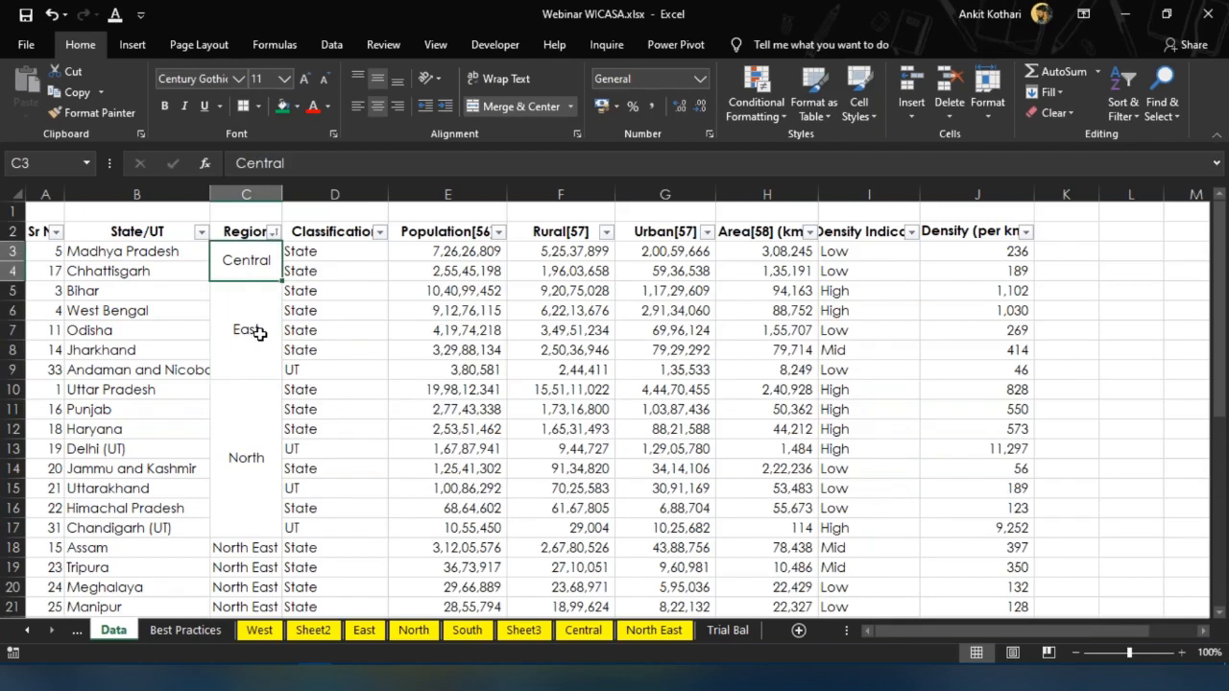
key("shift+Down")
key("shift+Down")
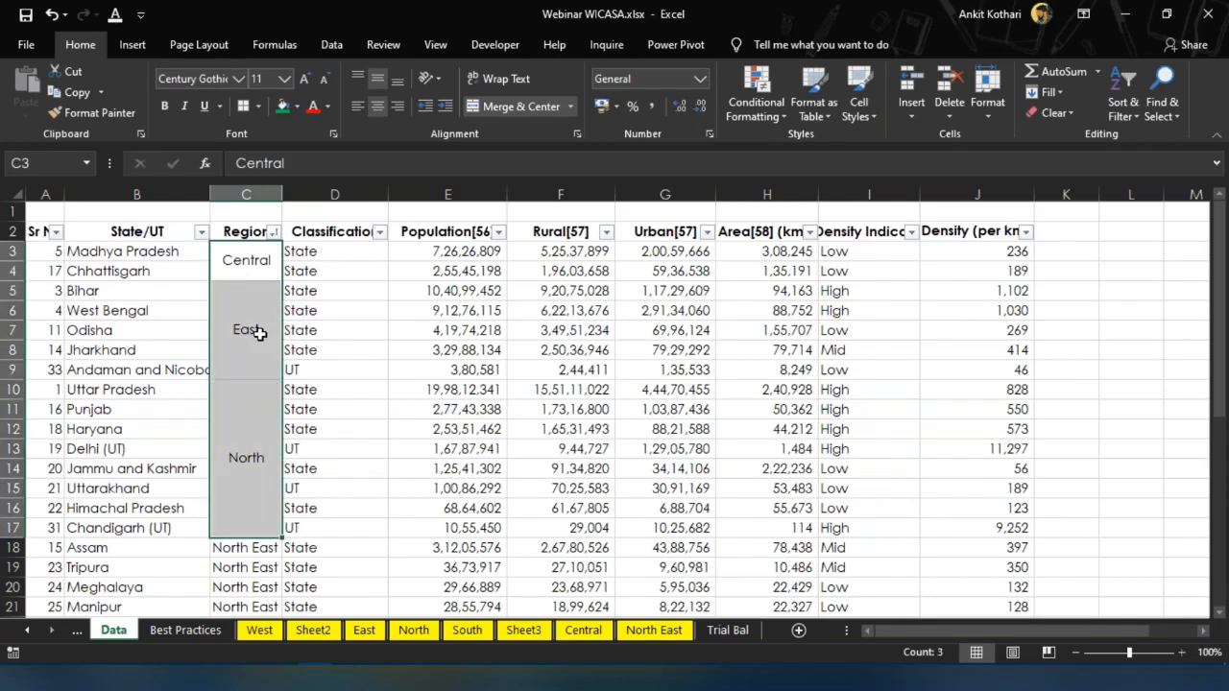
key("Left")
key("Left")
key("shift+Right")
key("shift+Right")
key("shift+Right")
key("Left")
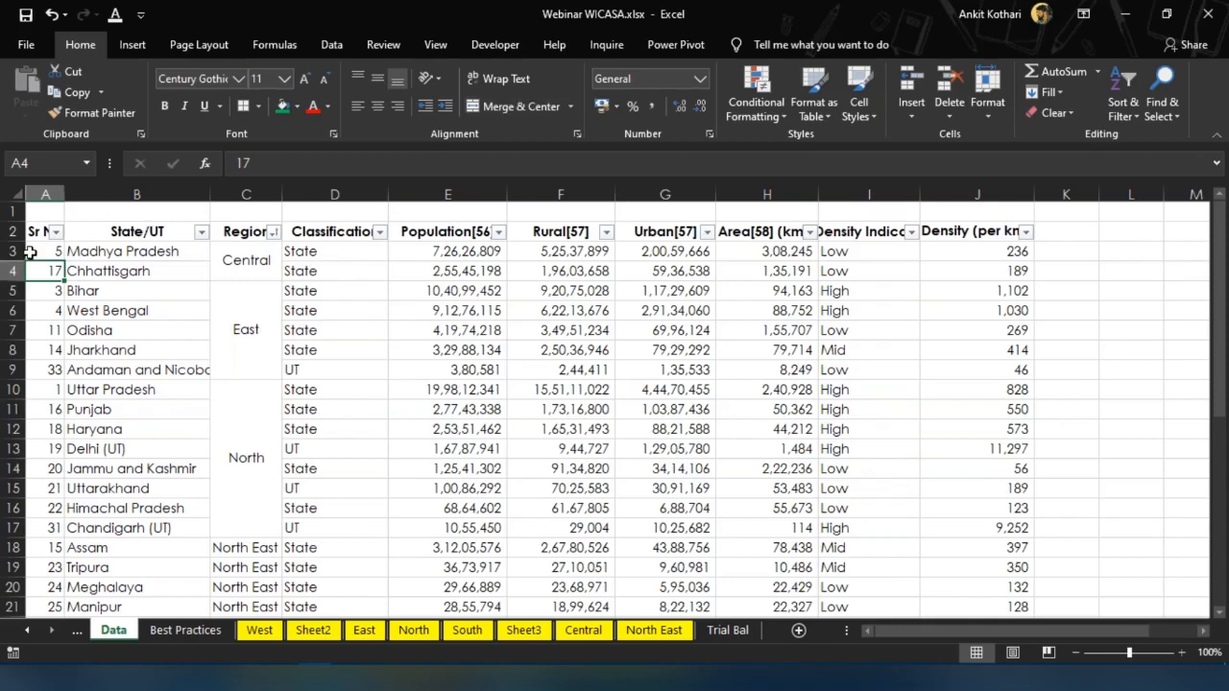
Fill the Madhya Pradesh row 3 with green
left_click(14, 251)
left_click(280, 113)
left_click(340, 270)
left_click_drag(331, 309, 323, 291)
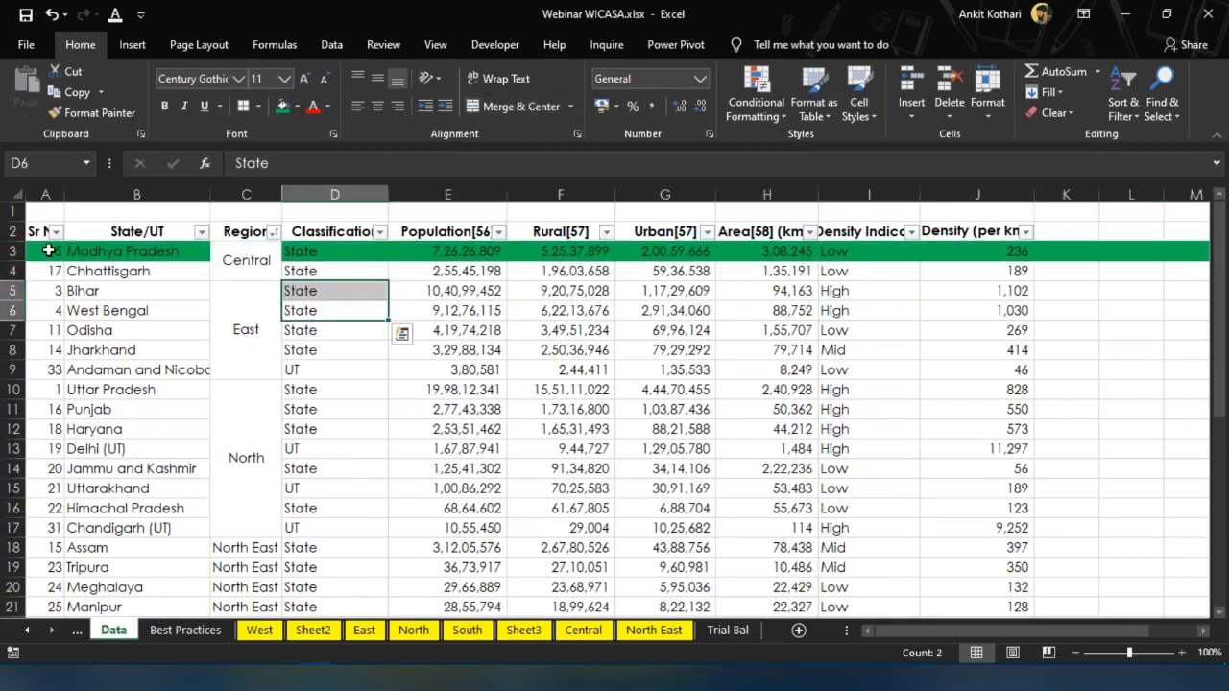
Select the full rows spanned by the merged Central cell, rows 3 and 4, and fill them with yellow
left_click(96, 251)
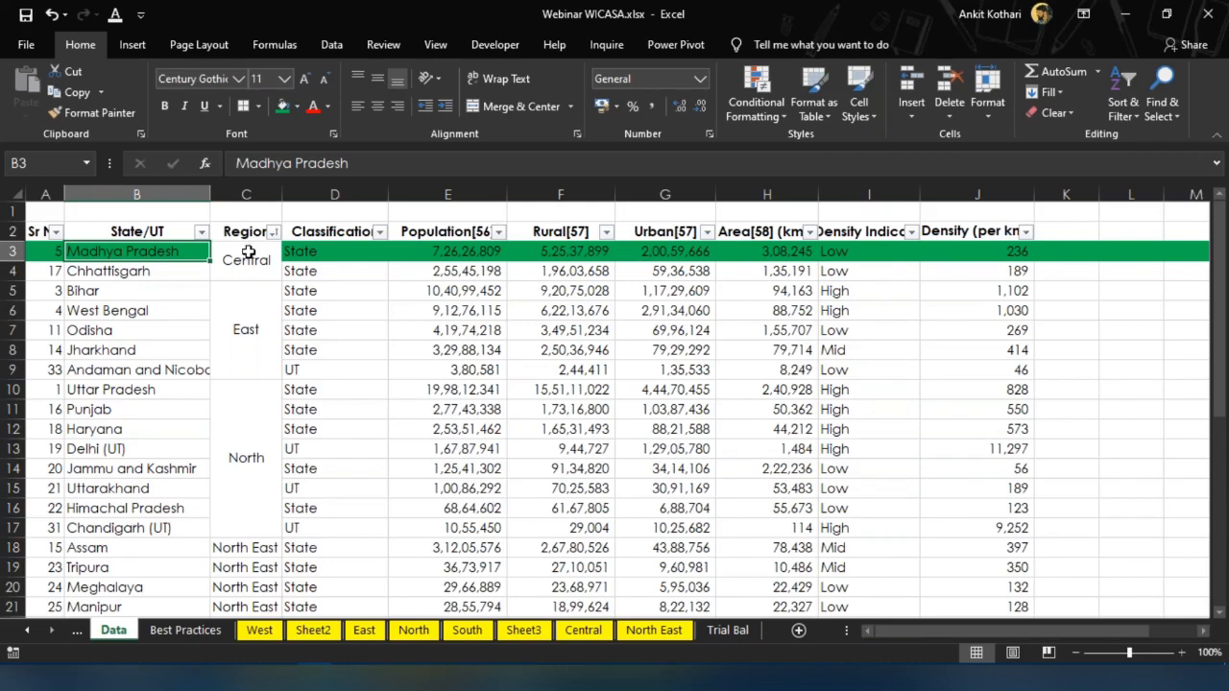
left_click(253, 255)
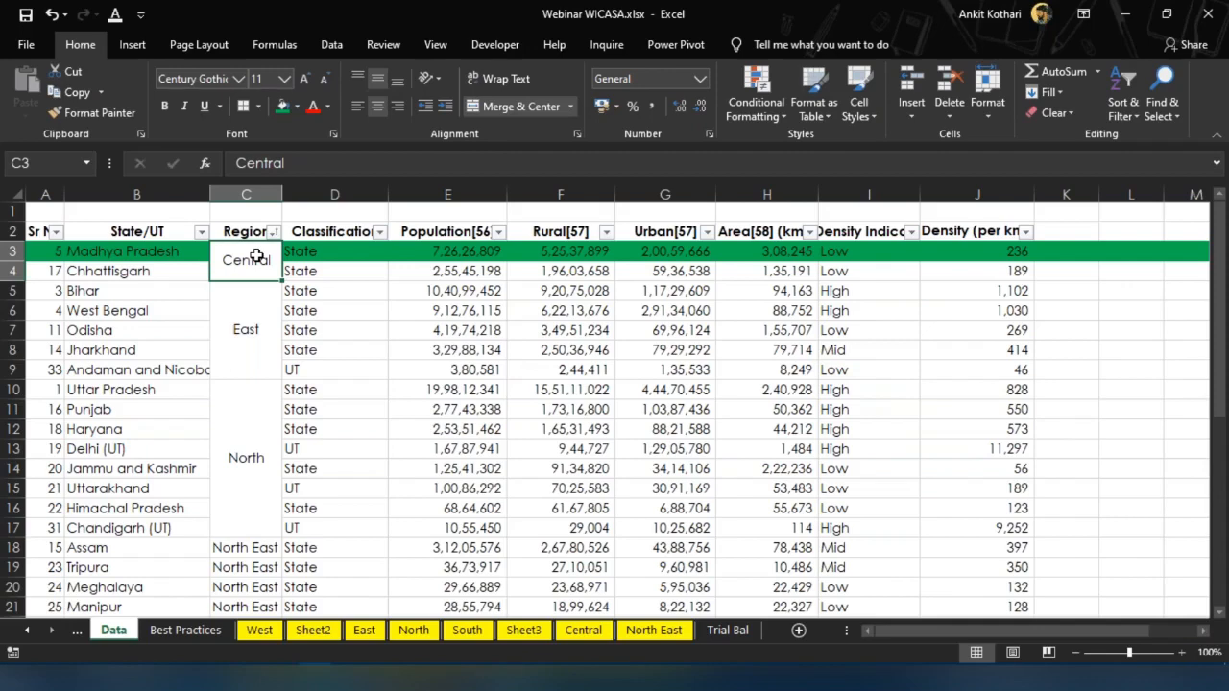
key("shift+space")
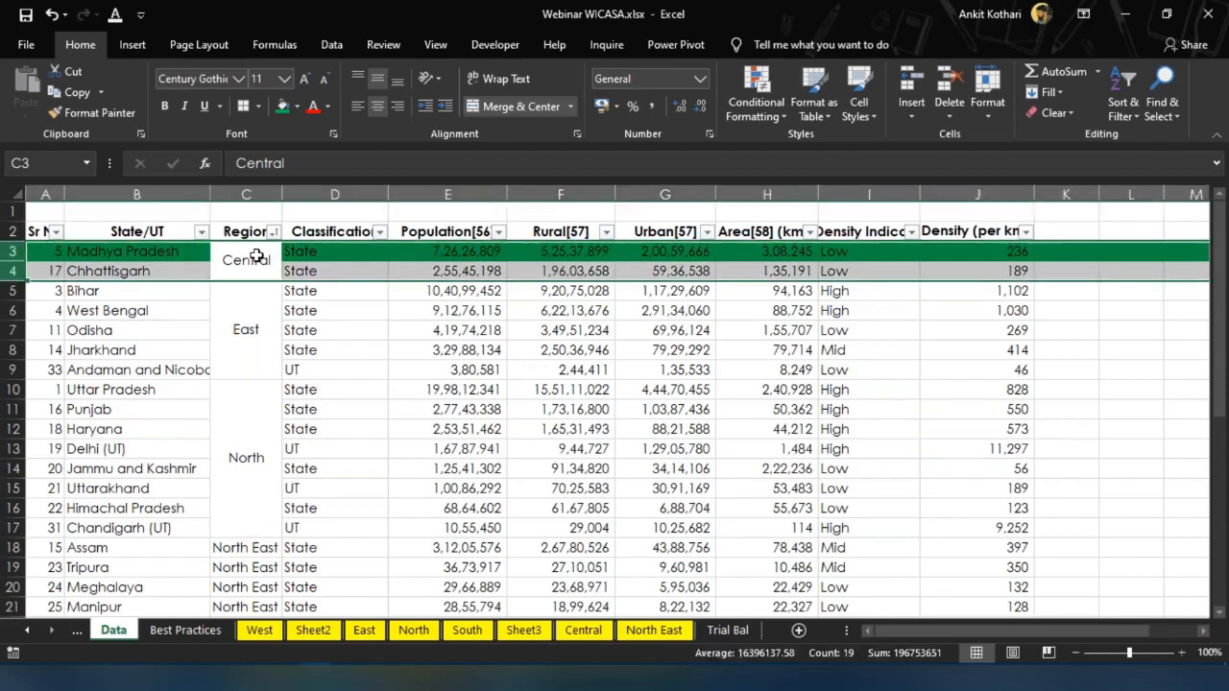
left_click(297, 108)
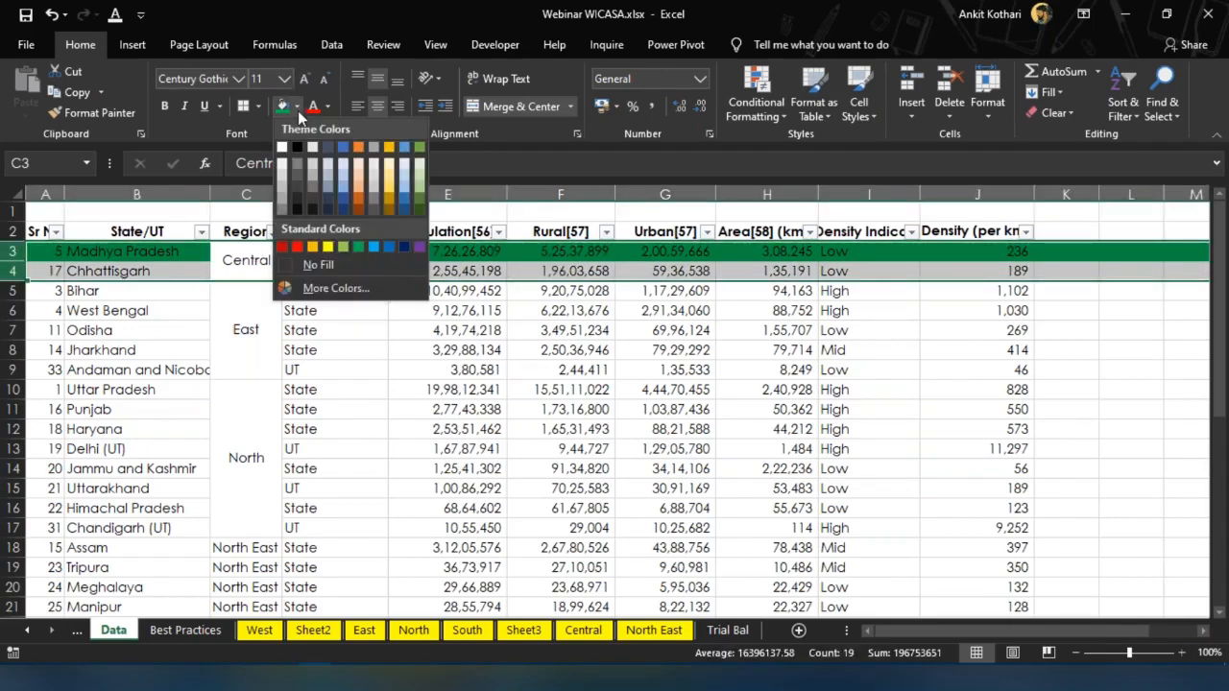
left_click(328, 247)
left_click(251, 257)
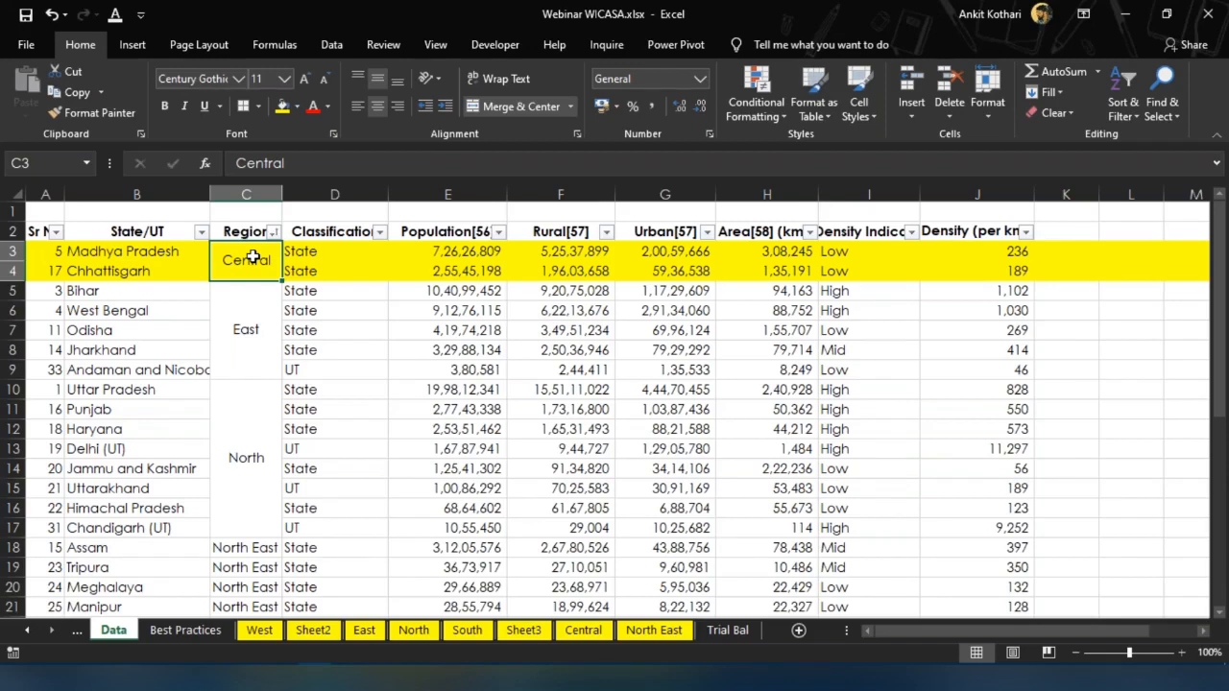
Undo the row fills, the vertical alignment and the merges in the Region column
key("ctrl+z")
key("ctrl+z")
key("ctrl+z")
key("ctrl+z")
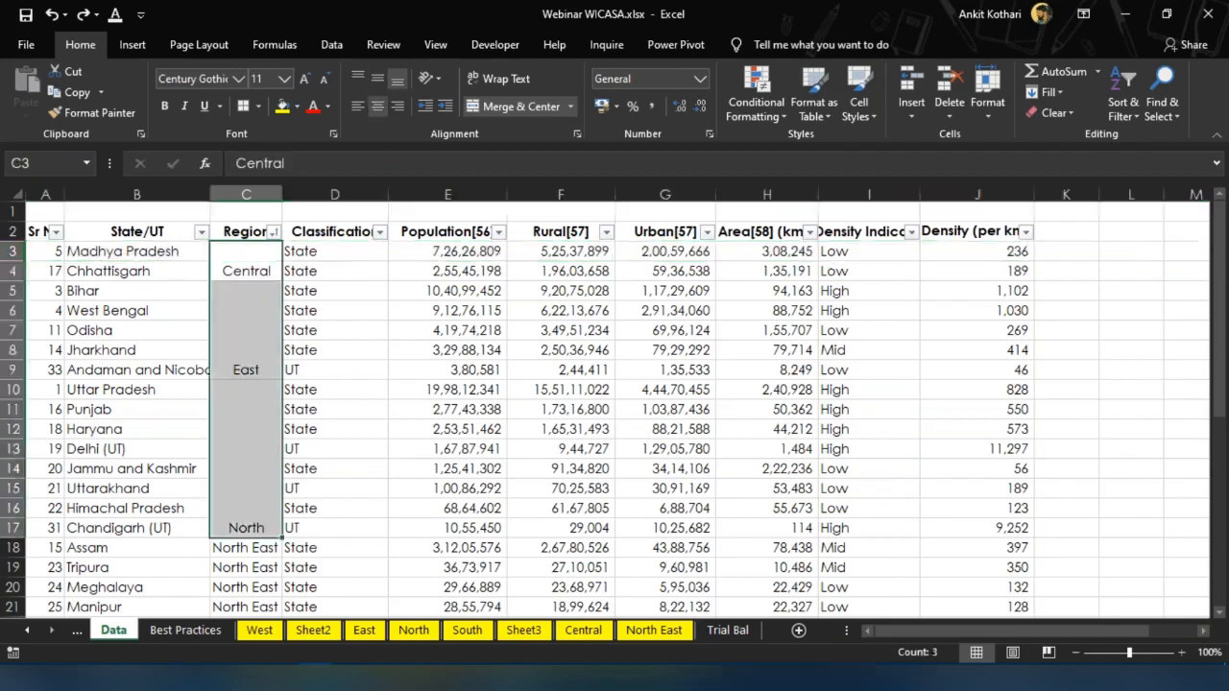
key("ctrl+z")
key("ctrl+z")
key("ctrl+z")
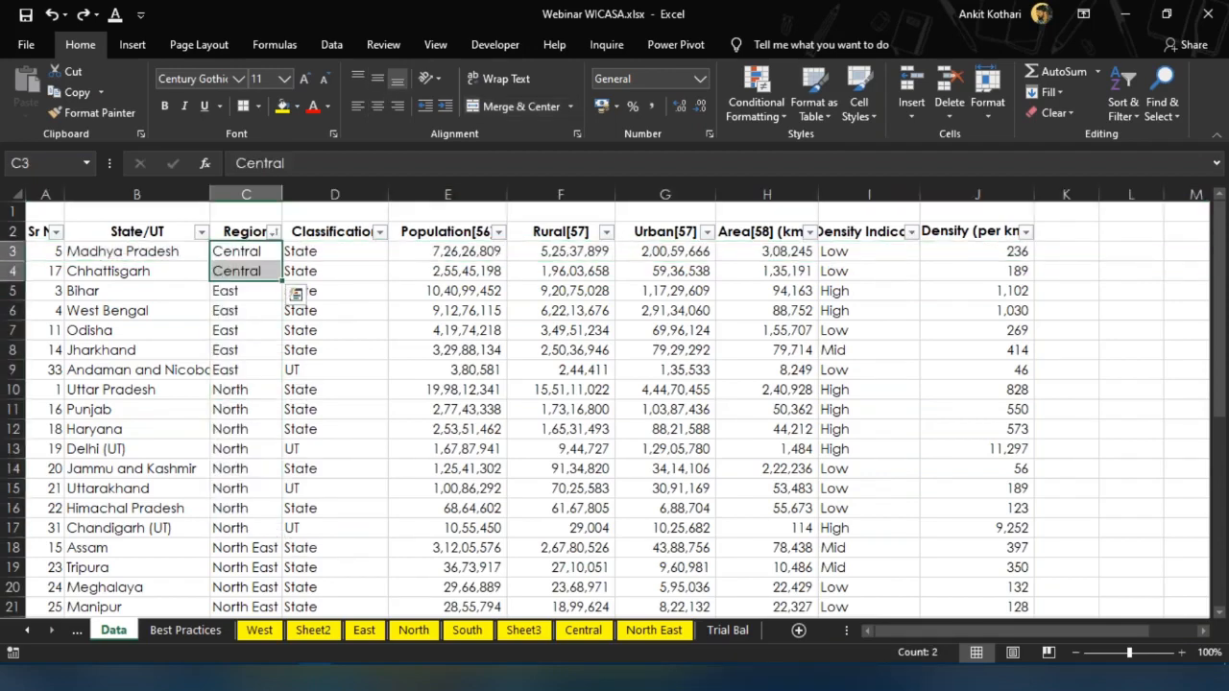
left_click(376, 273)
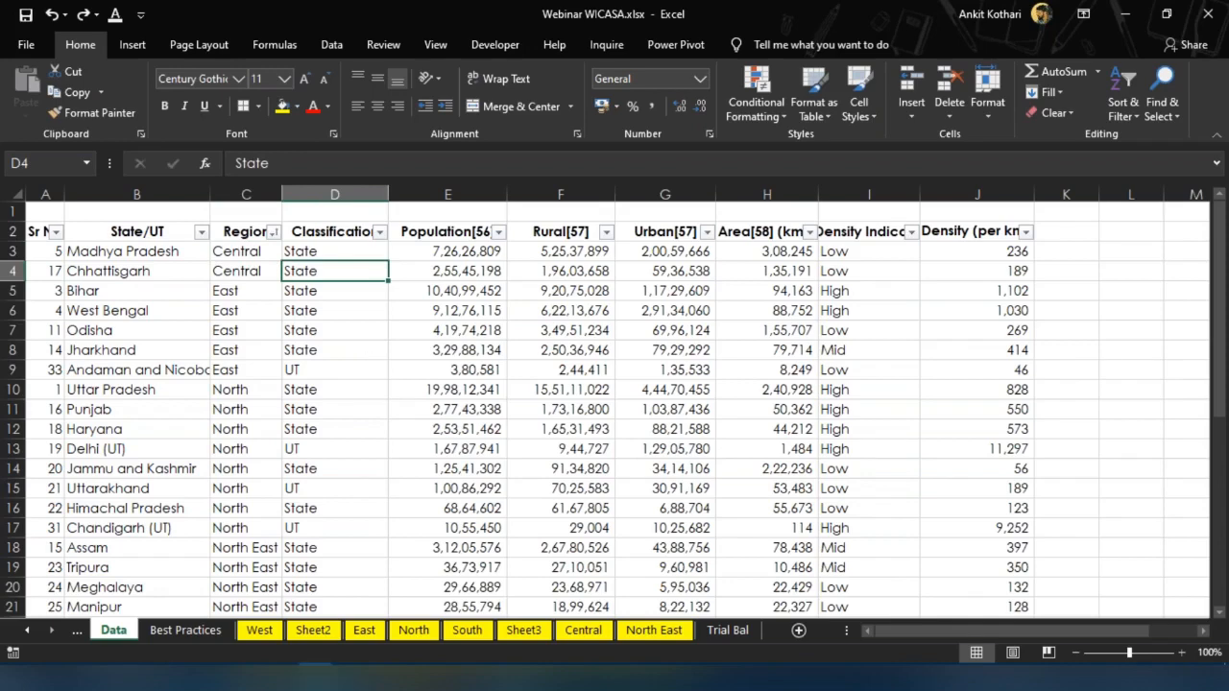
Review rules 6 and 7 on data uniformity and same data type and formatting on the Best Practices sheet
left_click(182, 633)
key("Down")
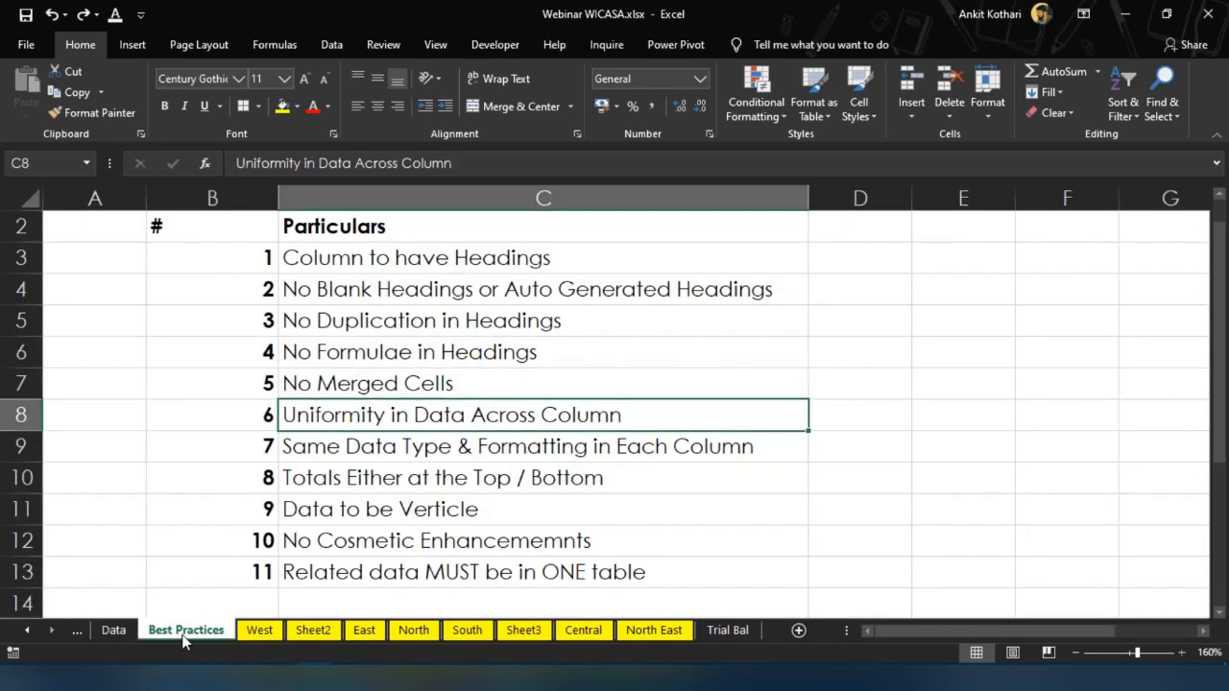
key("Down")
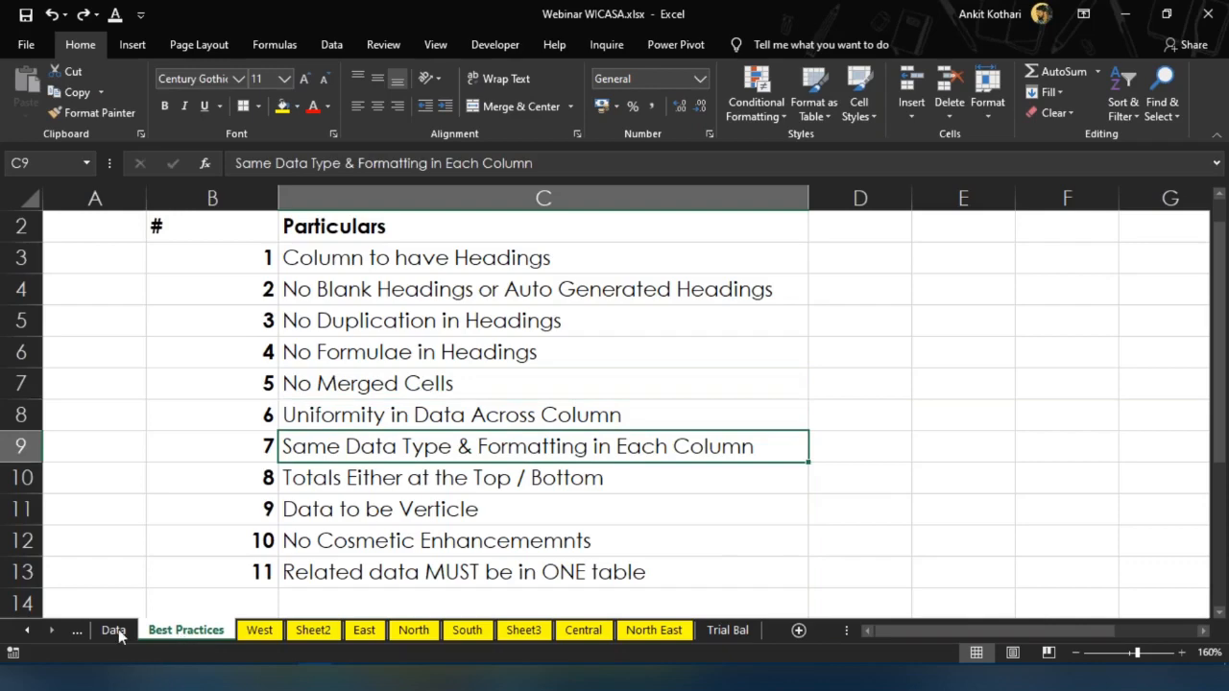
Shorten the Data sheet heading in E2 to Population by removing its bracketed reference number
left_click(111, 633)
left_click(239, 332)
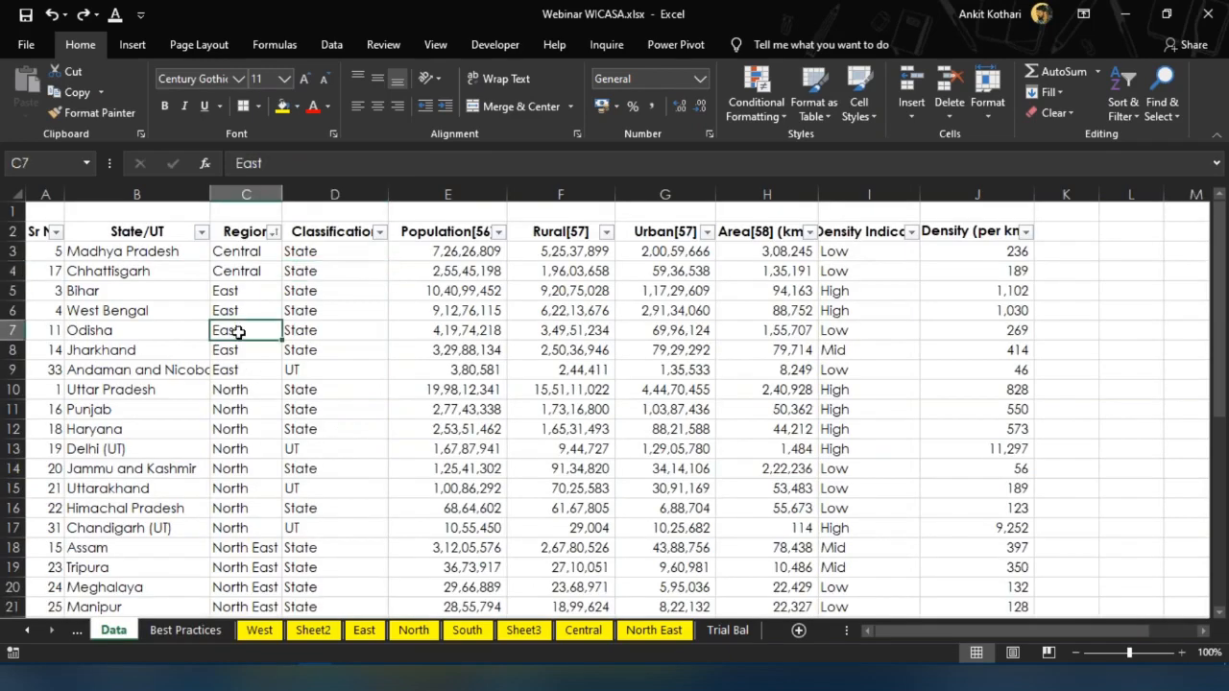
key("Right")
key("Right")
key("Up")
key("Up")
key("Up")
key("Up")
key("Up")
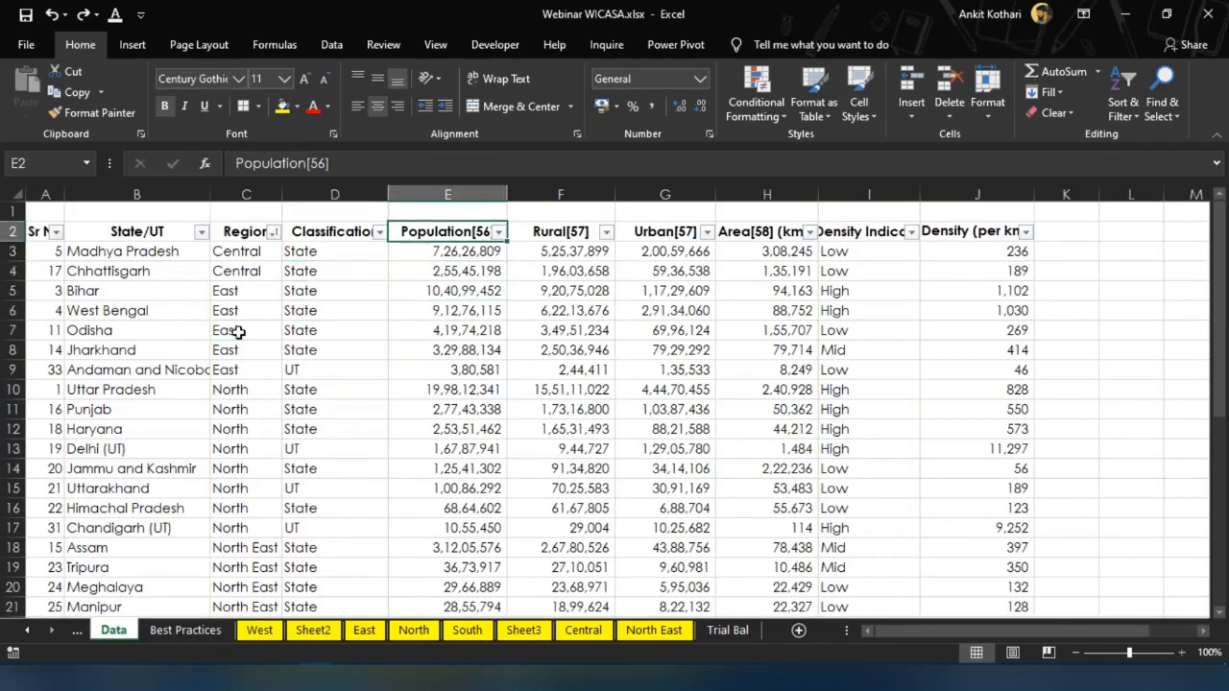
key("F2")
key("BackSpace")
key("BackSpace")
key("BackSpace")
key("BackSpace")
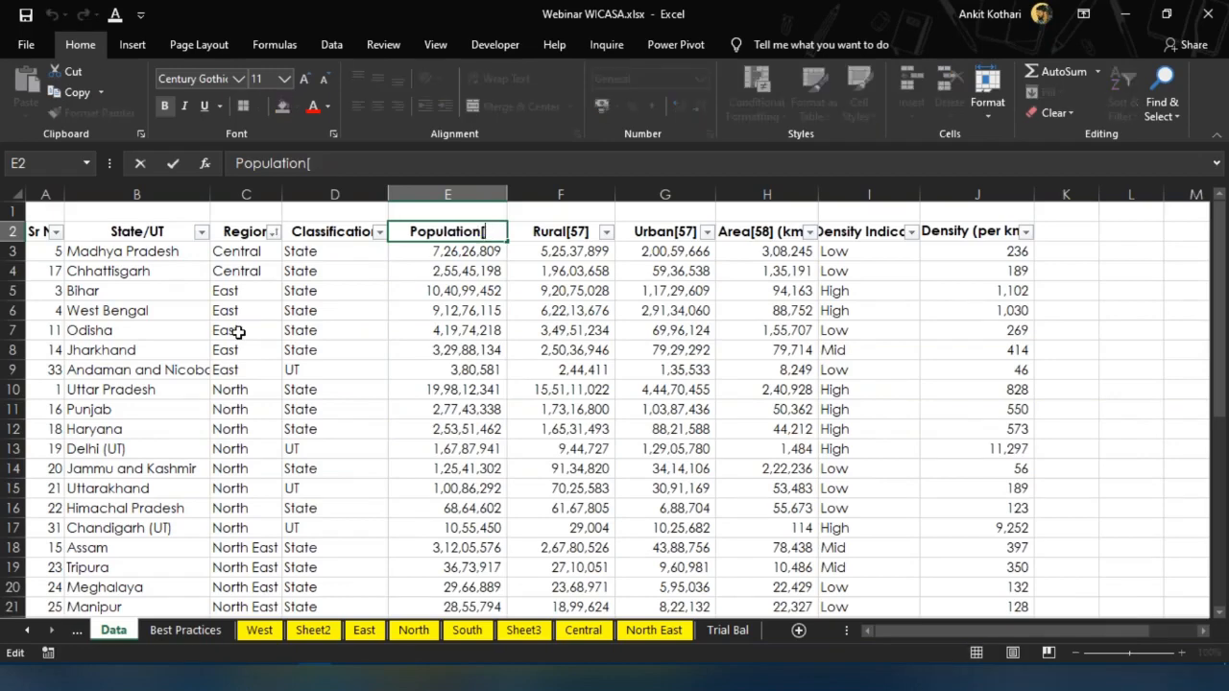
key("ctrl+Return")
Remove the bracketed reference numbers from the headings in F2 and G2 so they read Rural and Urban
key("Right")
key("F2")
key("BackSpace")
key("BackSpace")
key("BackSpace")
key("BackSpace")
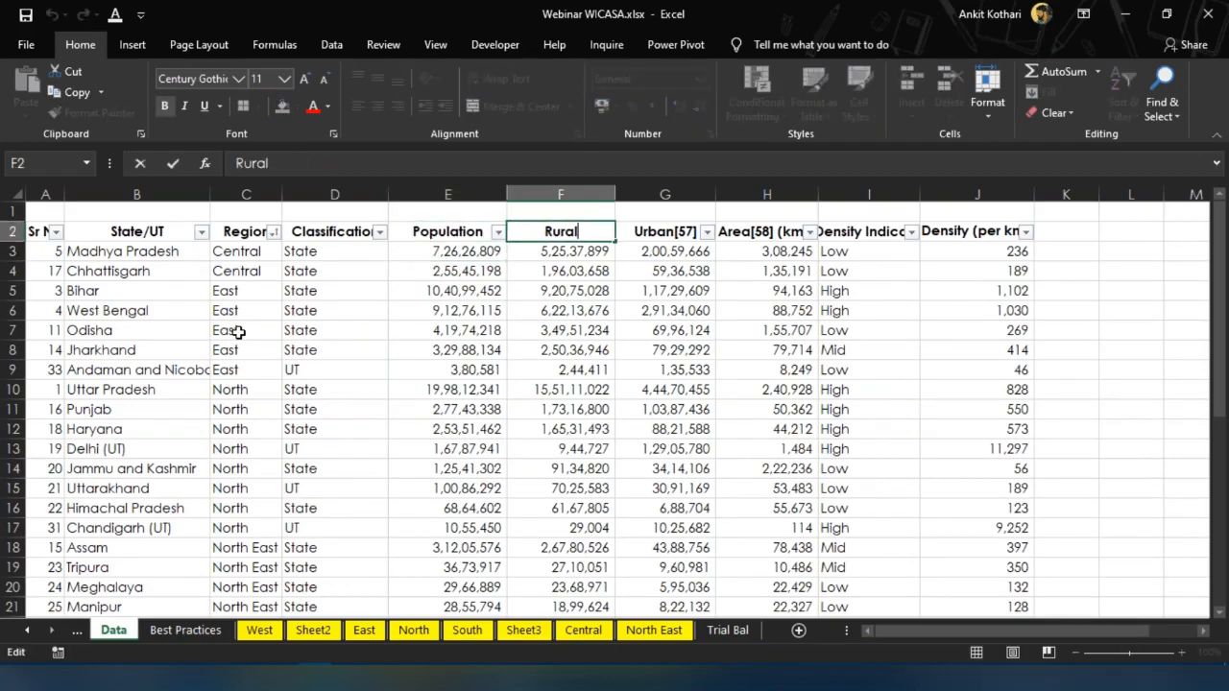
key("Return")
key("Right")
key("Down")
key("Up")
key("Up")
key("F2")
key("BackSpace")
key("BackSpace")
key("BackSpace")
key("BackSpace")
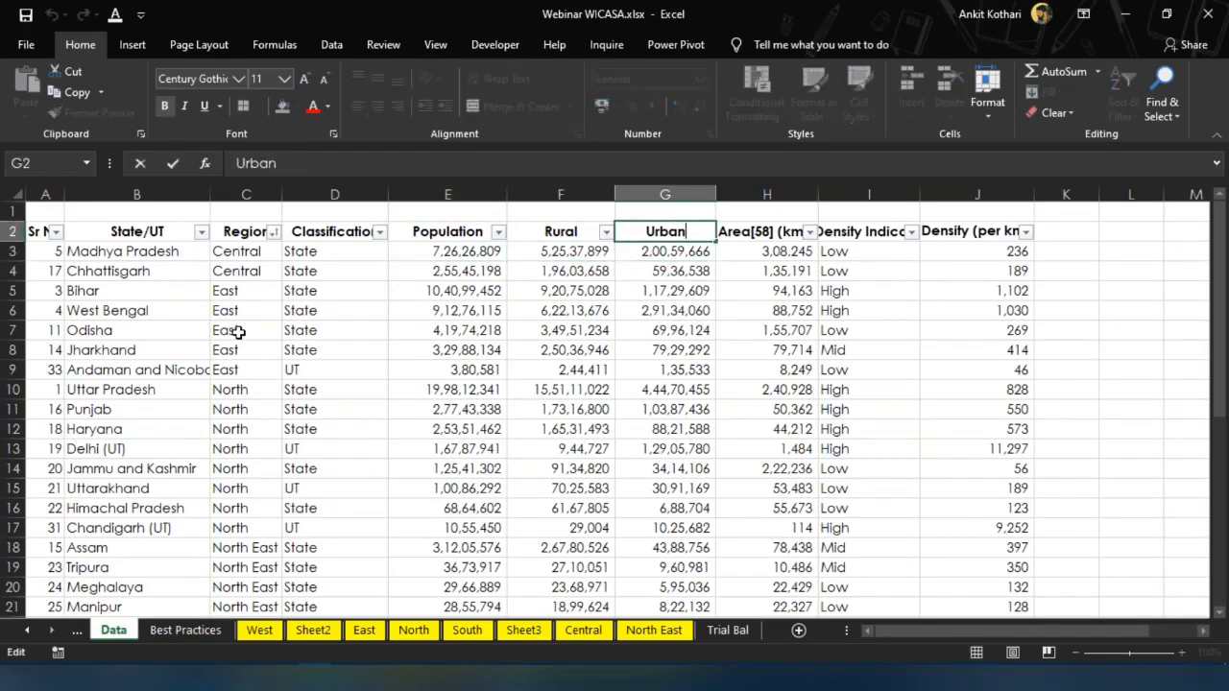
key("Return")
Remove the bracketed reference number from the heading in H2 so it reads Area (km2)
key("Right")
key("Up")
key("F2")
key("Left")
key("Left")
key("Left")
key("Left")
key("Left")
key("Left")
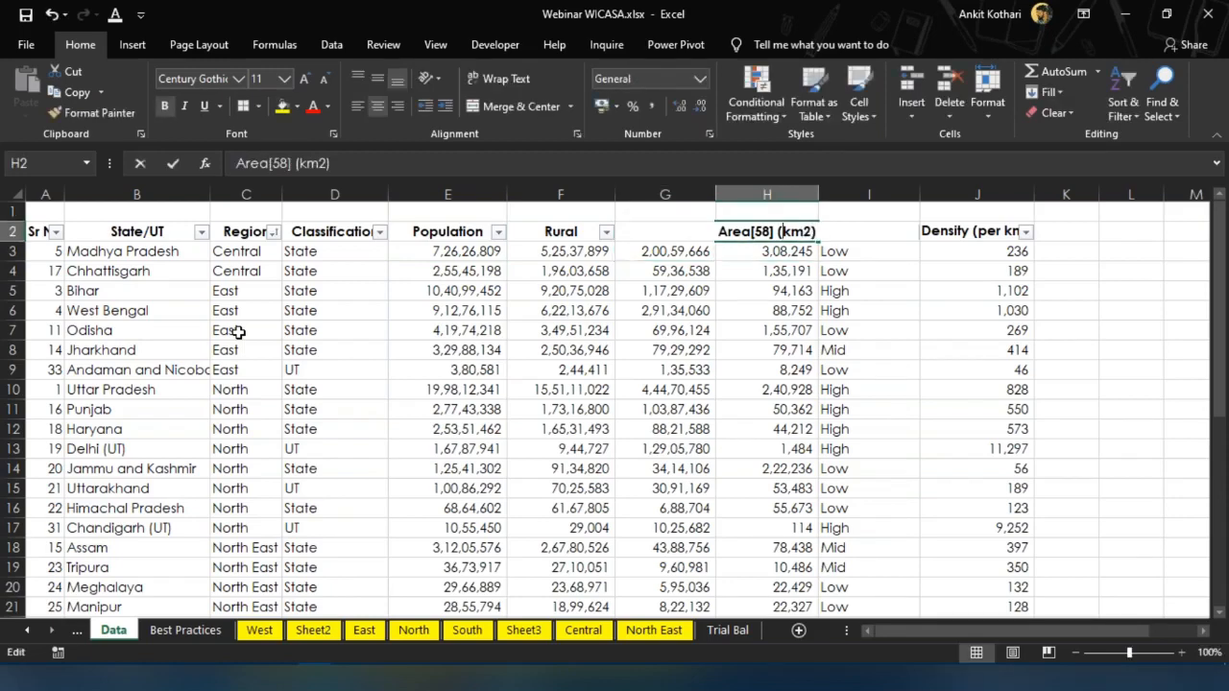
key("BackSpace")
key("BackSpace")
key("BackSpace")
key("BackSpace")
key("Return")
Check the density headings in I2 and J2 of the Data sheet for bracketed reference numbers
key("Up")
key("Right")
key("F2")
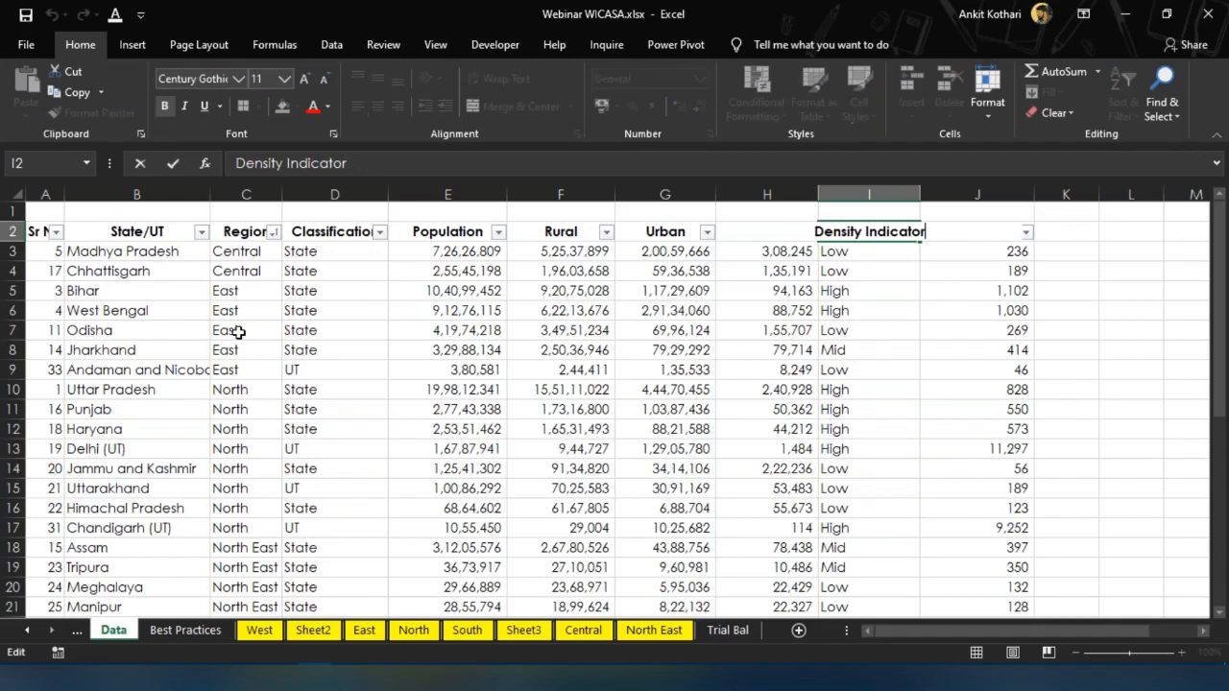
key("Return")
key("Up")
key("Right")
key("F2")
key("Left")
key("Left")
key("Left")
key("Left")
key("Left")
key("Left")
key("Left")
key("Left")
key("Right")
key("Right")
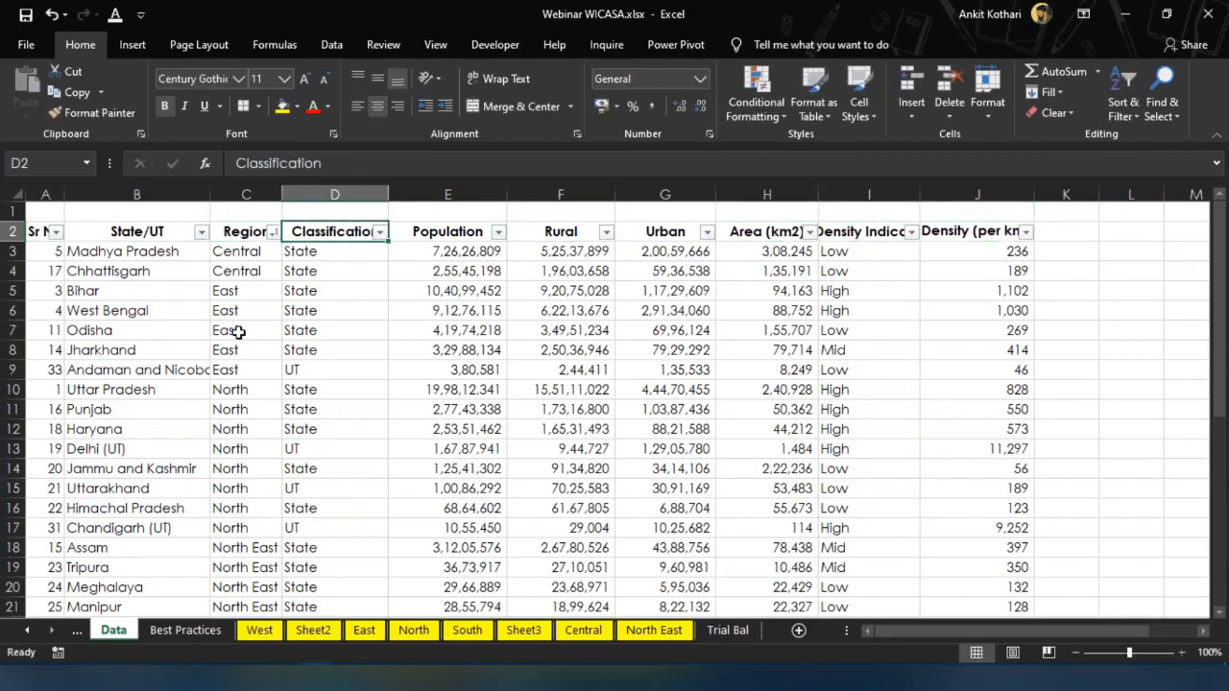
Compare the Data sheet's rows and columns with the same data type and formatting rule on the Best Practices sheet
key("Right")
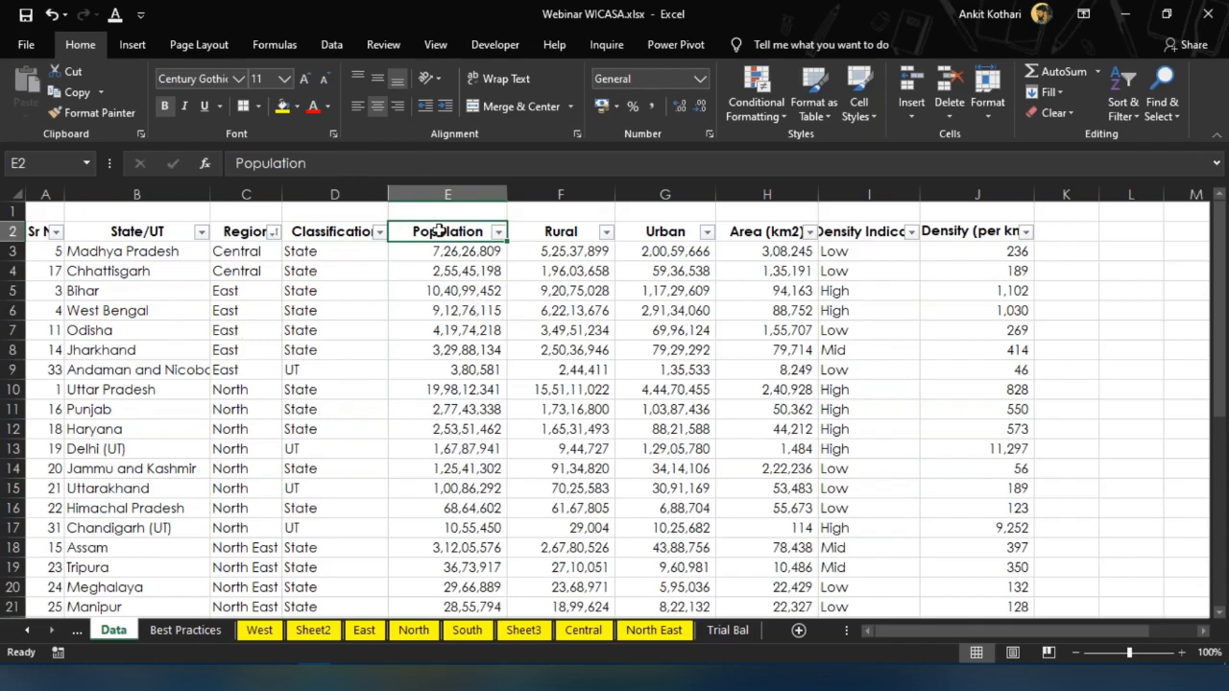
left_click(446, 251)
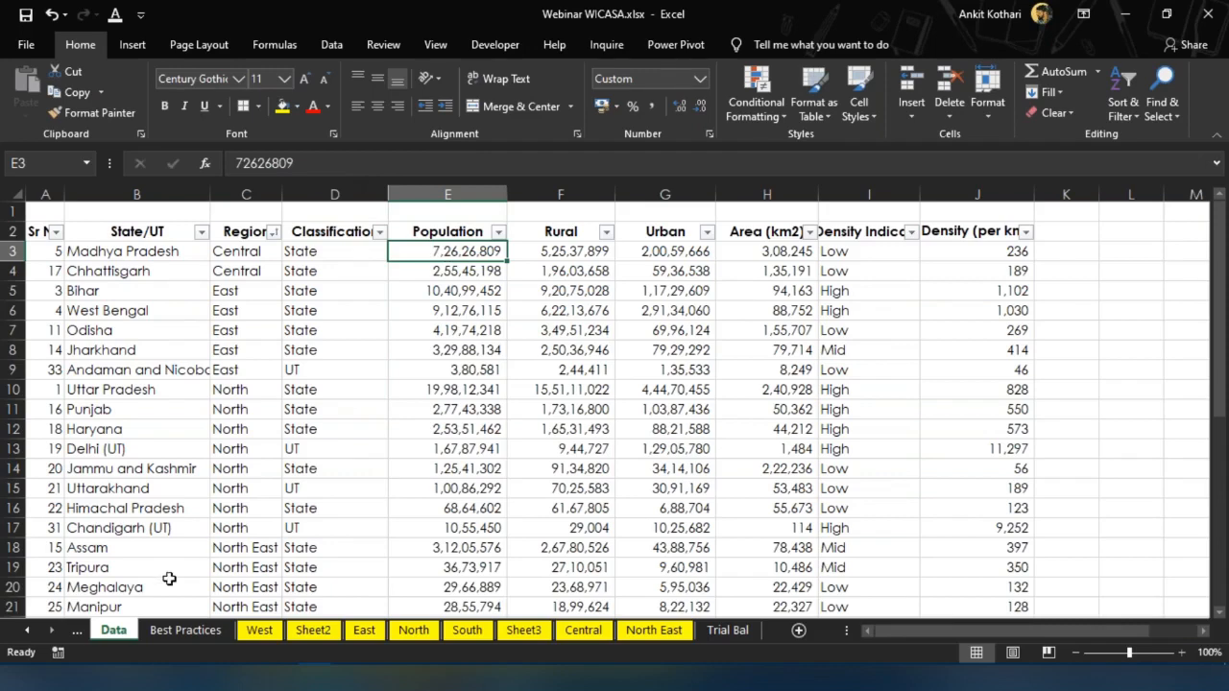
left_click(211, 629)
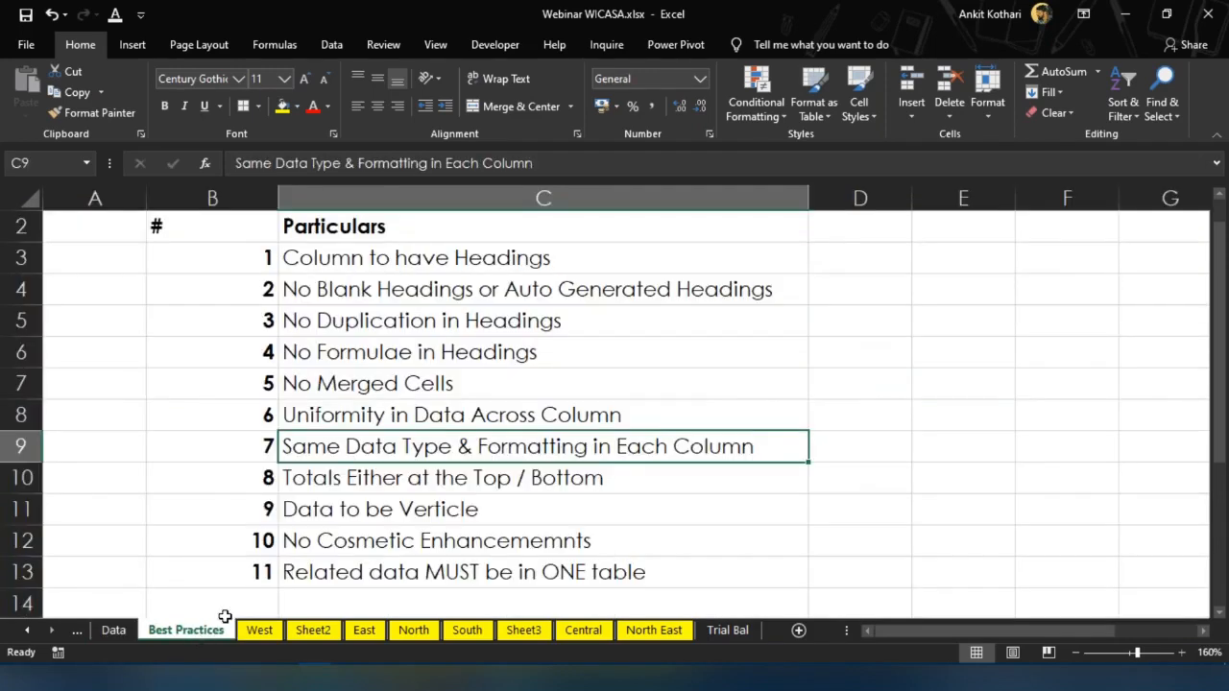
left_click(115, 634)
scroll(435, 462, "down", 1)
scroll(435, 462, "down", 12)
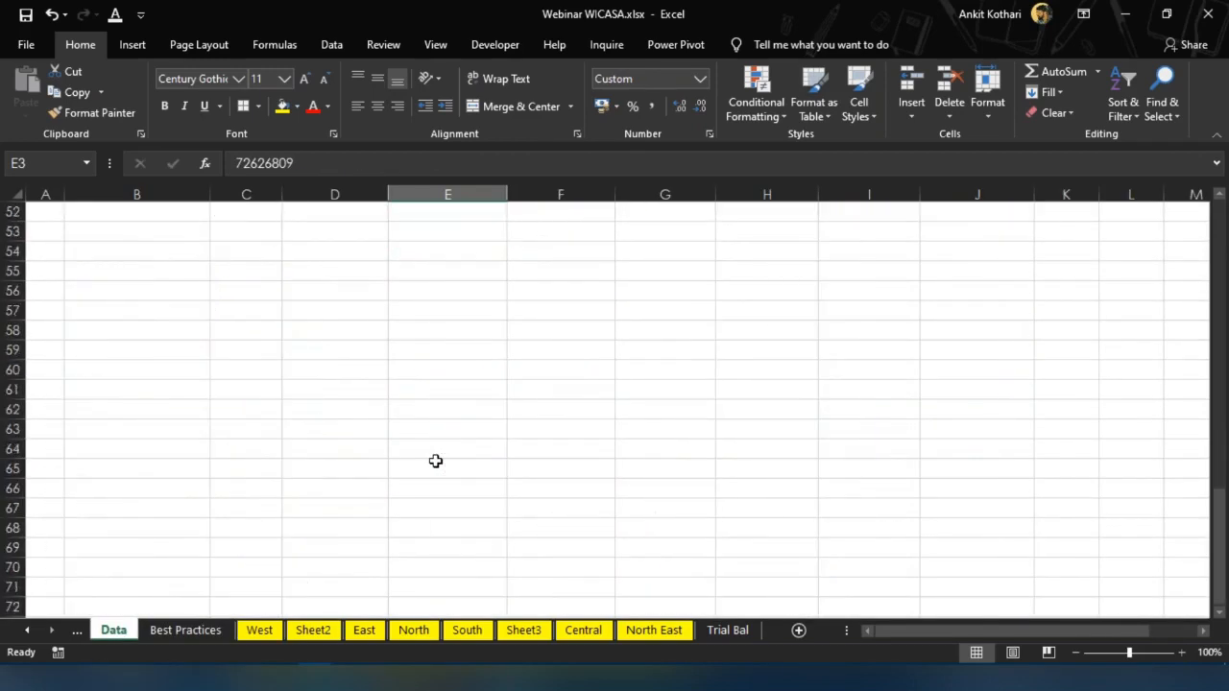
scroll(435, 461, "up", 13)
scroll(435, 461, "right", 10)
scroll(434, 462, "left", 10)
scroll(435, 462, "down", 15)
scroll(435, 461, "down", 9)
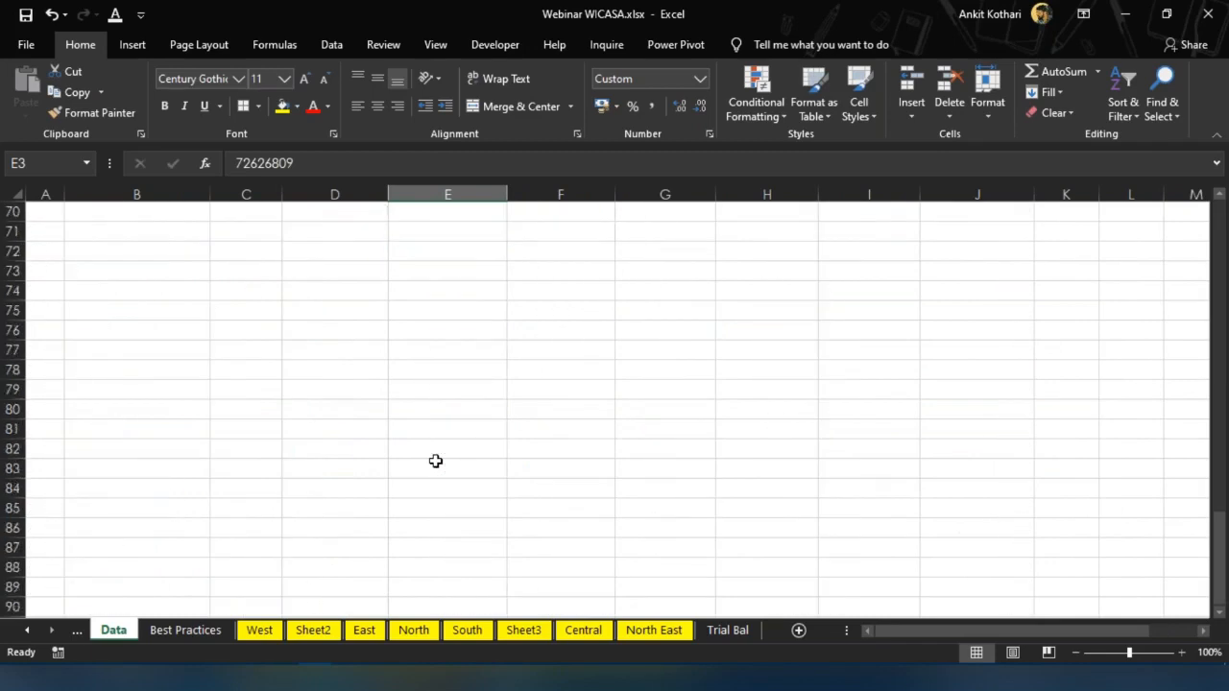
scroll(435, 462, "up", 20)
scroll(435, 462, "down", 9)
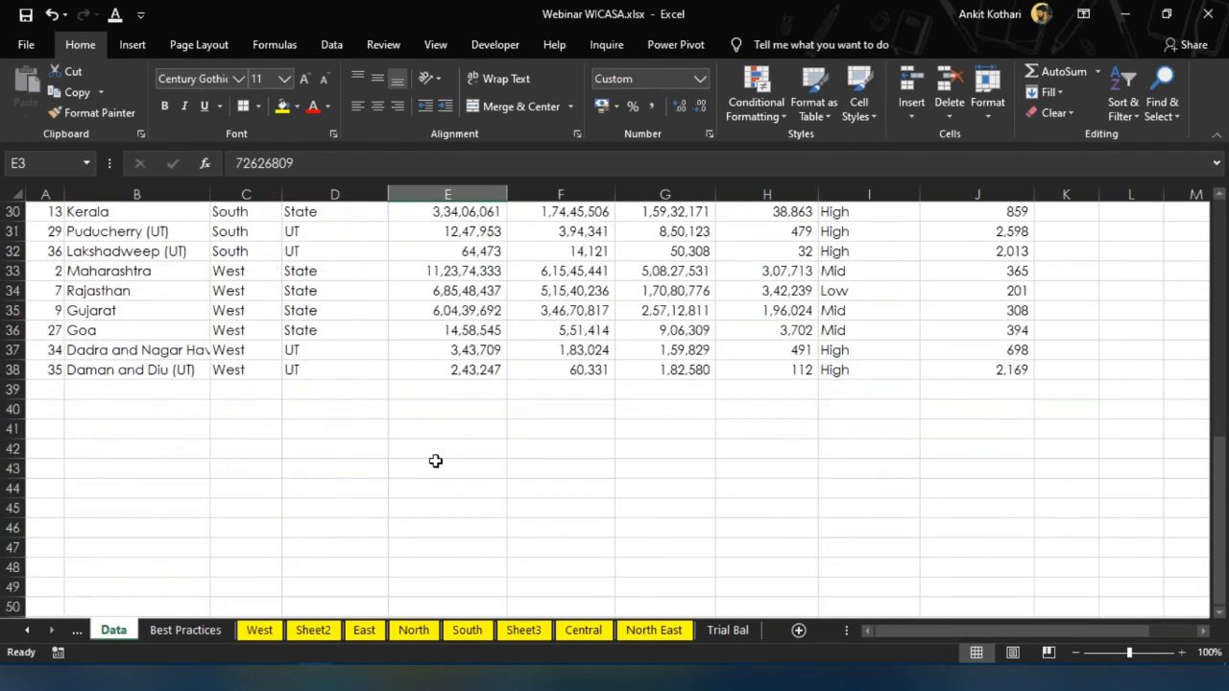
scroll(435, 461, "up", 10)
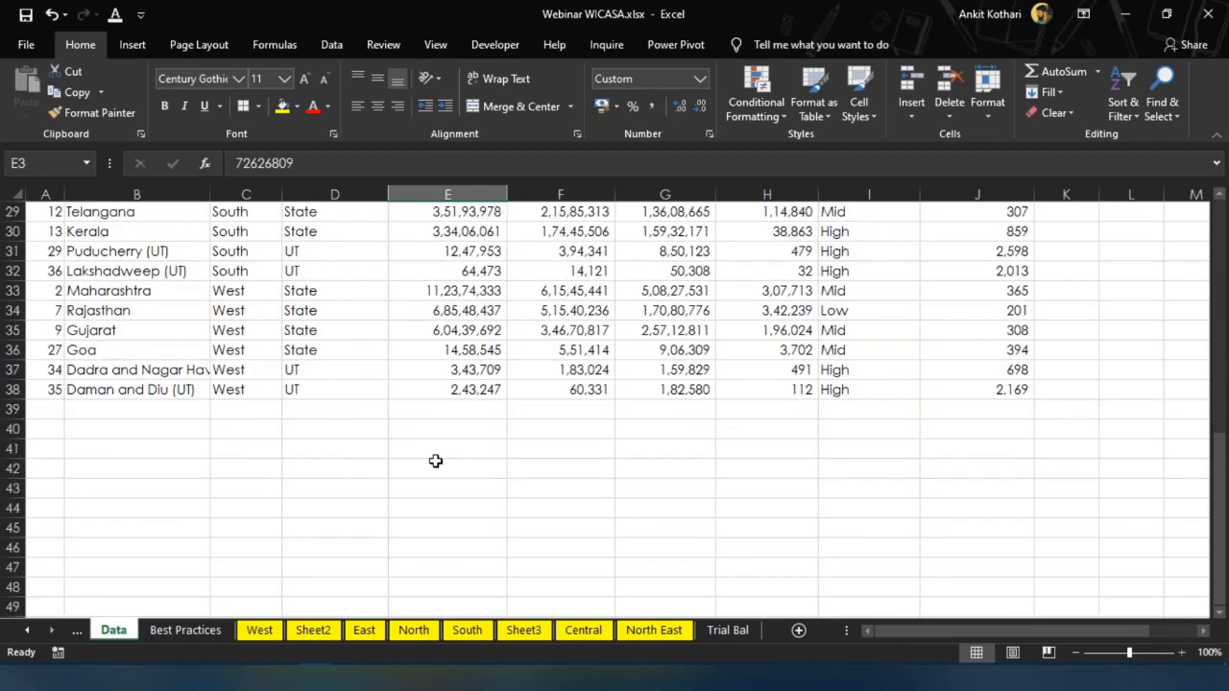
left_click(186, 630)
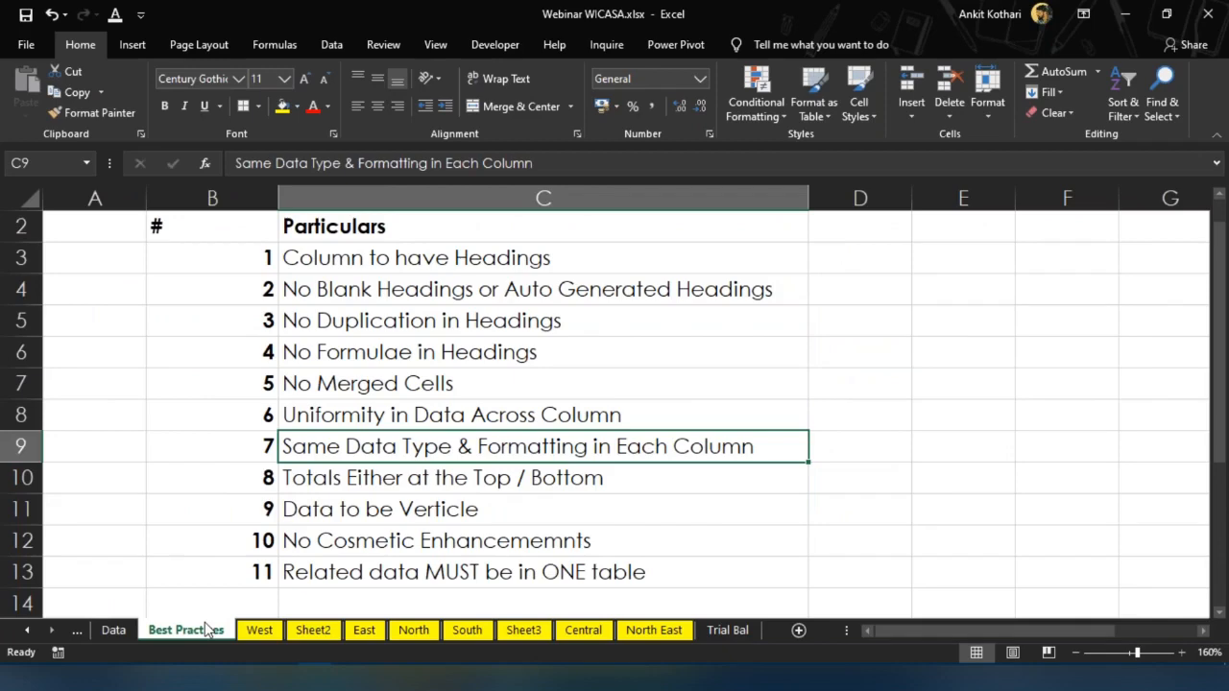
left_click(113, 629)
Format the Madhya Pradesh population in E3 as Number to demonstrate inconsistent formatting
left_click(339, 445)
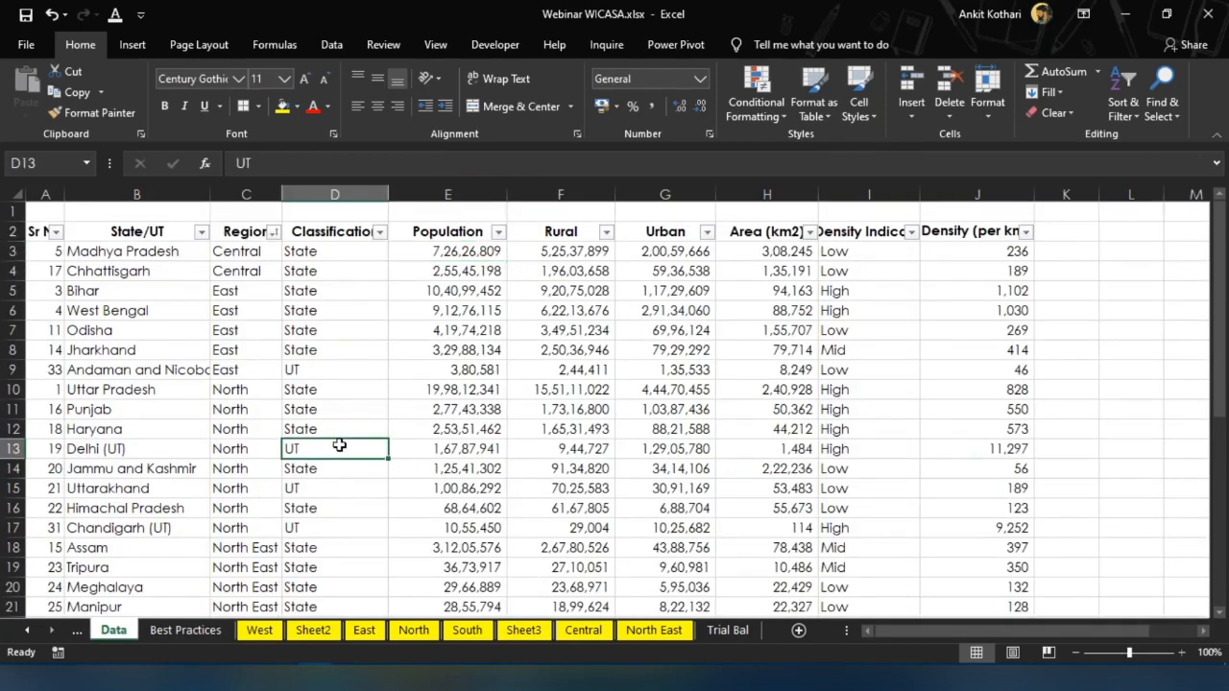
key("Right")
key("Up")
key("Up")
key("Up")
key("Up")
key("Up")
key("Up")
key("Up")
key("Up")
key("Up")
key("Up")
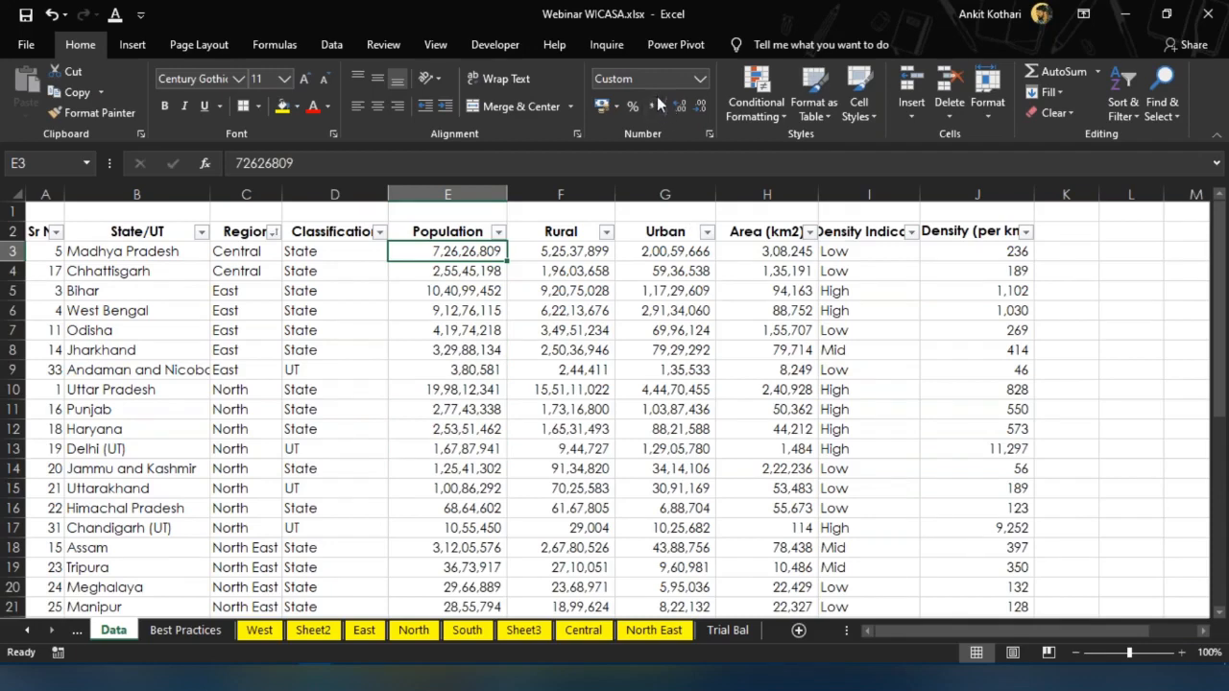
left_click(700, 85)
left_click(663, 142)
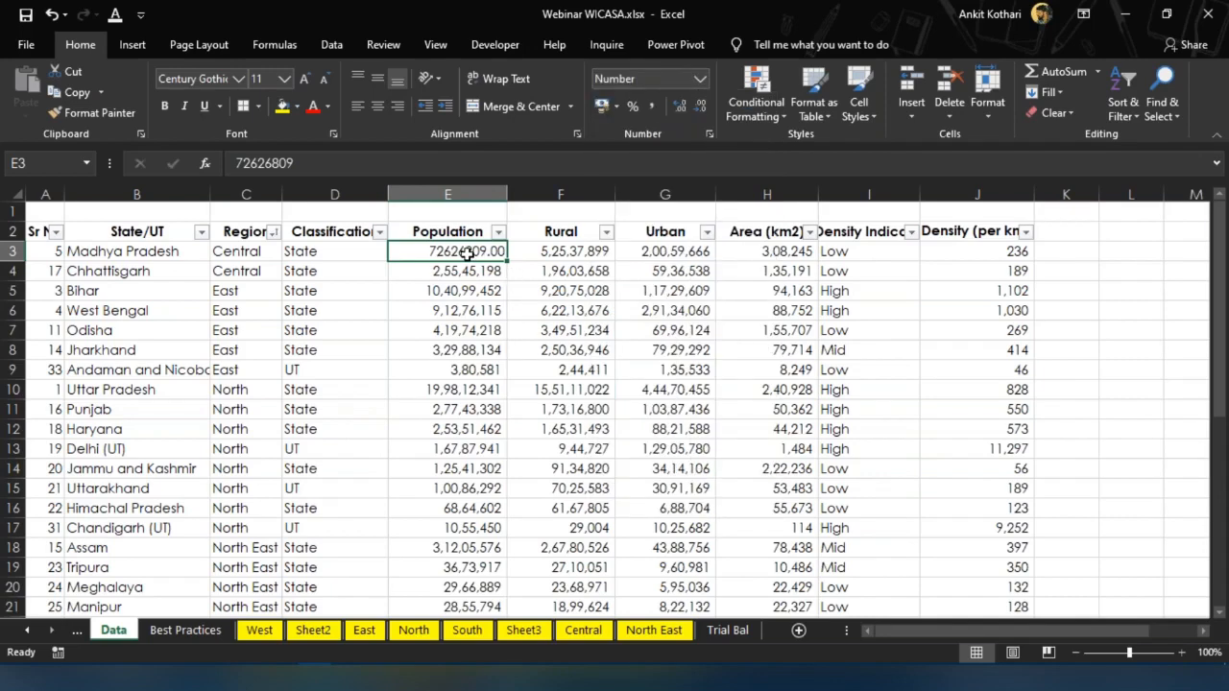
Color the population value in E3 red and fill cell E4 green
scroll(468, 252, "up", 6)
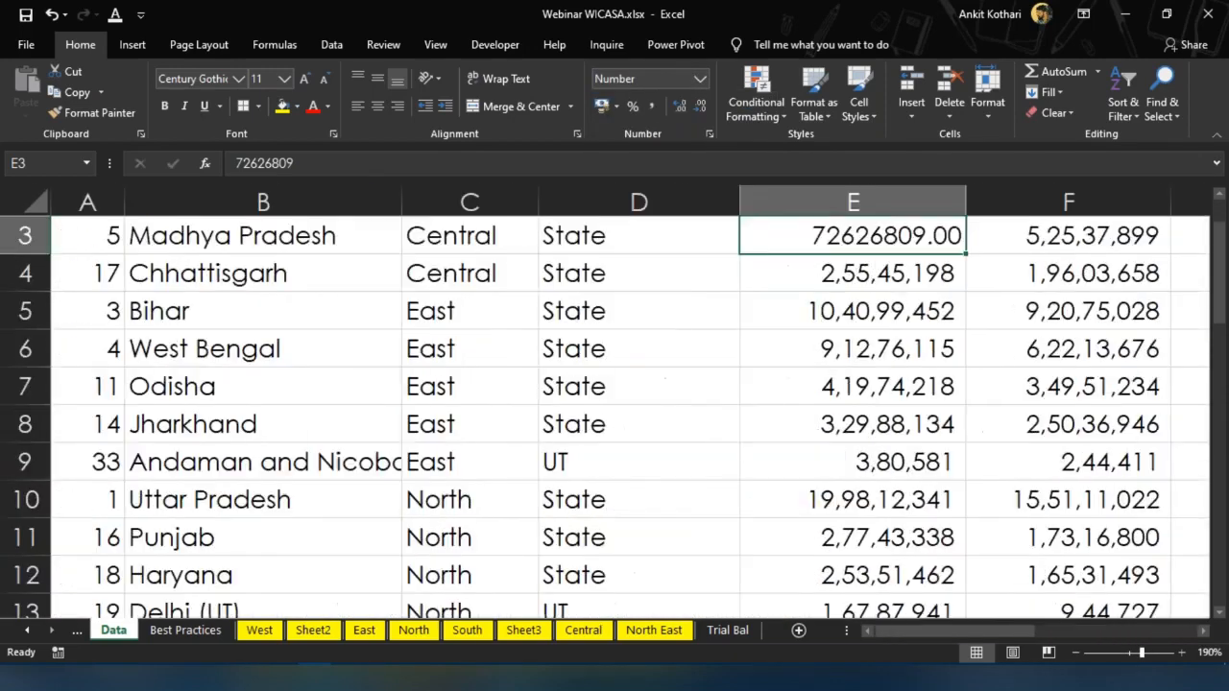
left_click(313, 106)
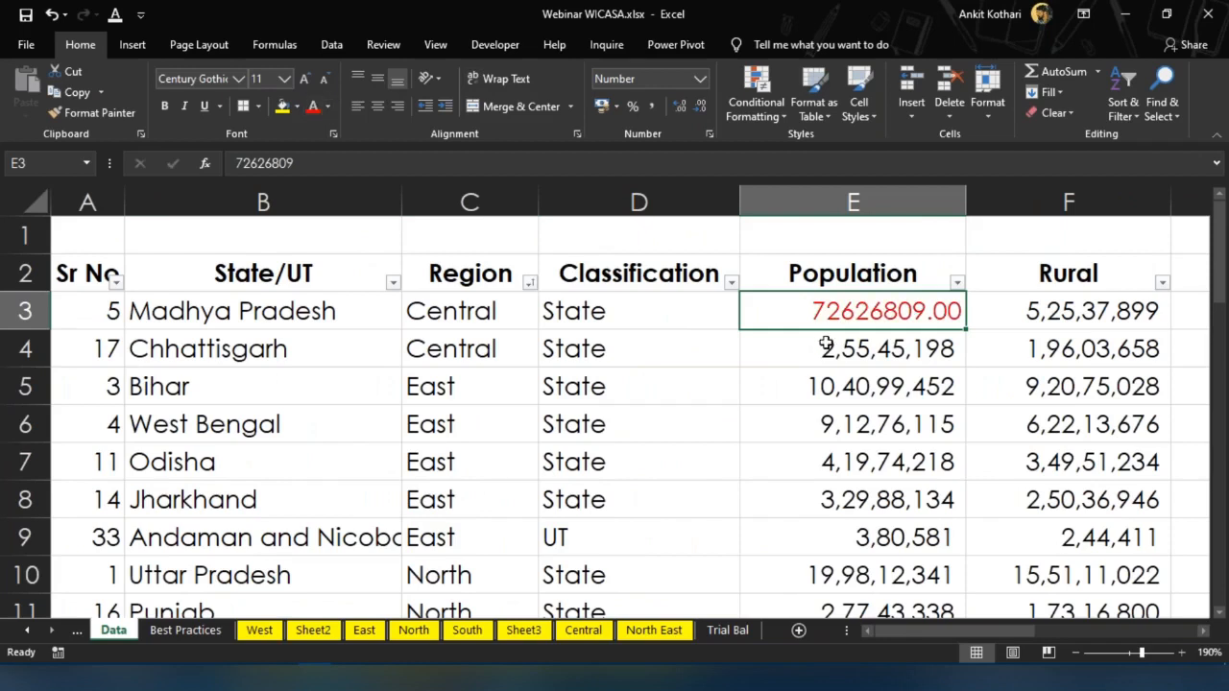
key("Down")
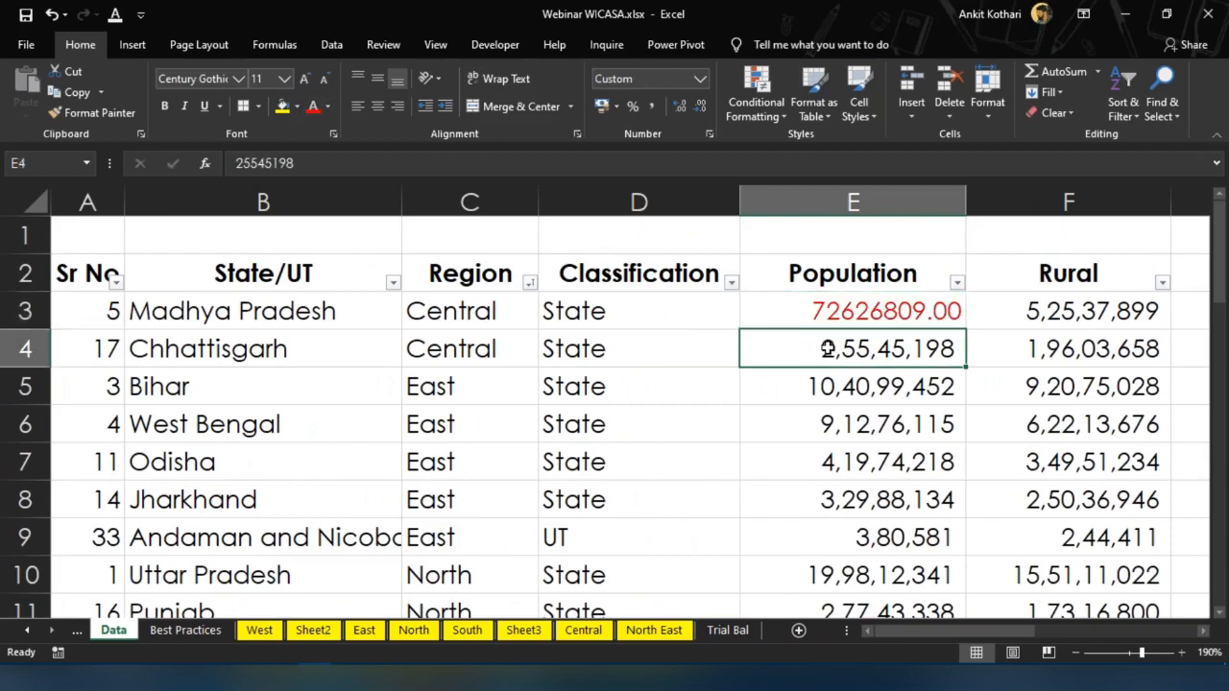
left_click(297, 106)
left_click(358, 246)
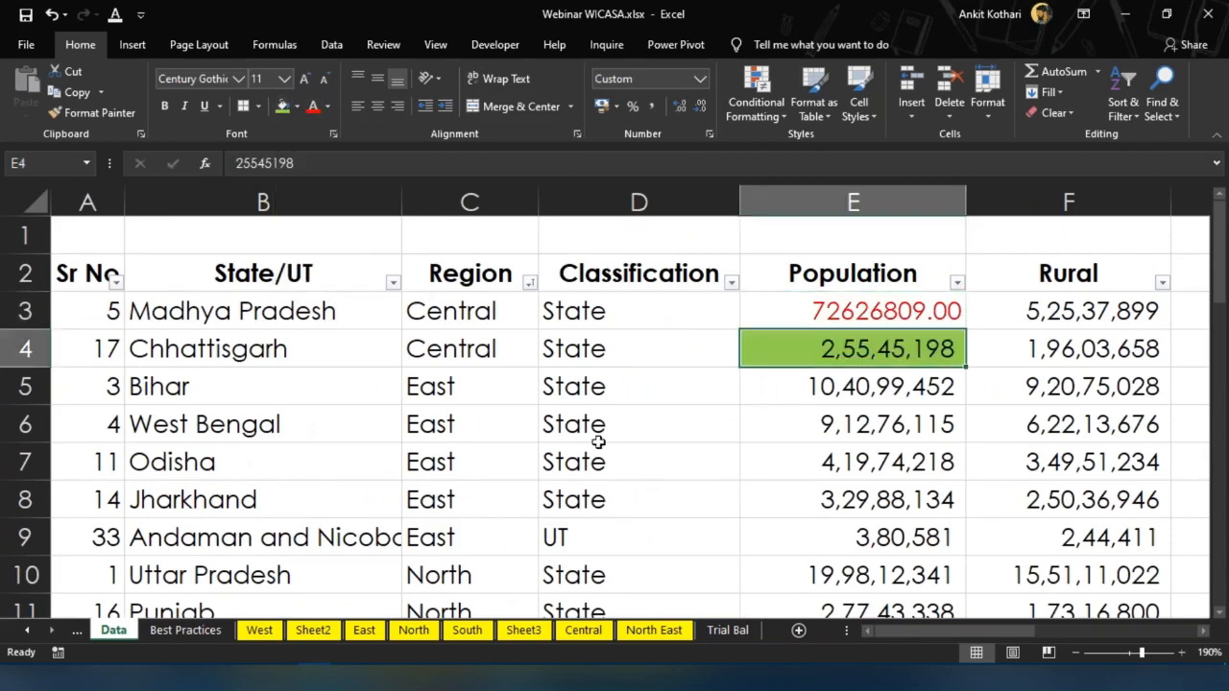
Undo the green fill, the red font color and the Number format in the Population column
left_click(598, 427)
key("ctrl+z")
key("ctrl+z")
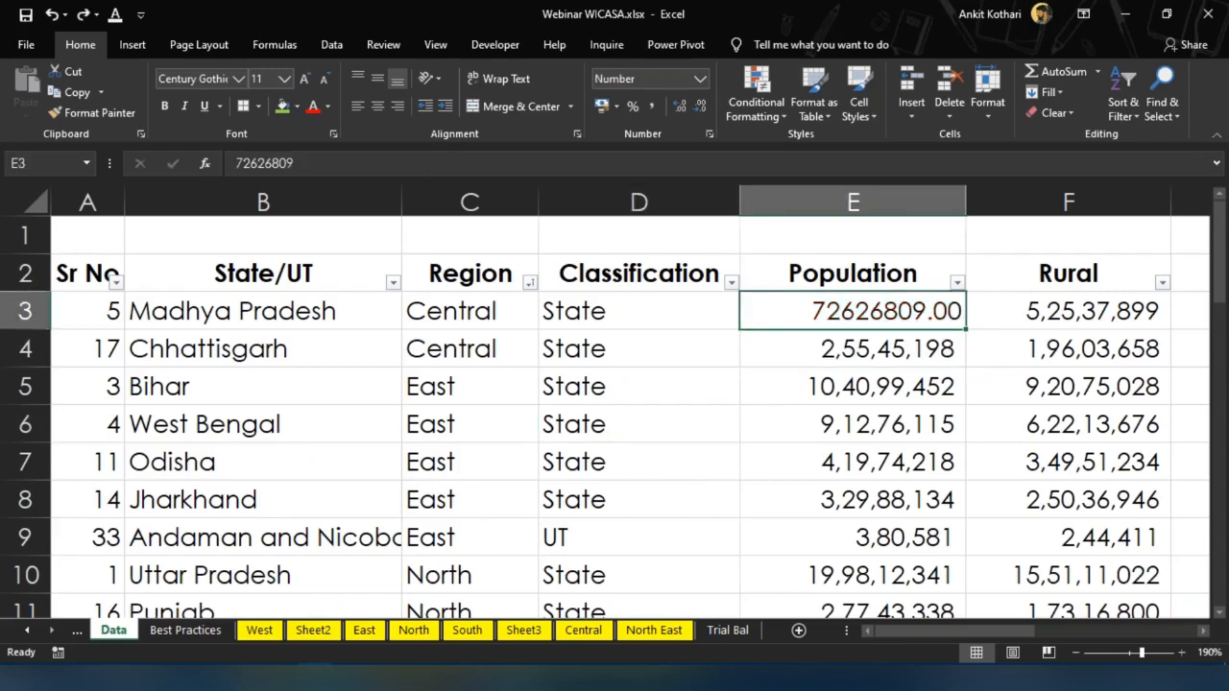
scroll(901, 491, "down", 1, "ctrl")
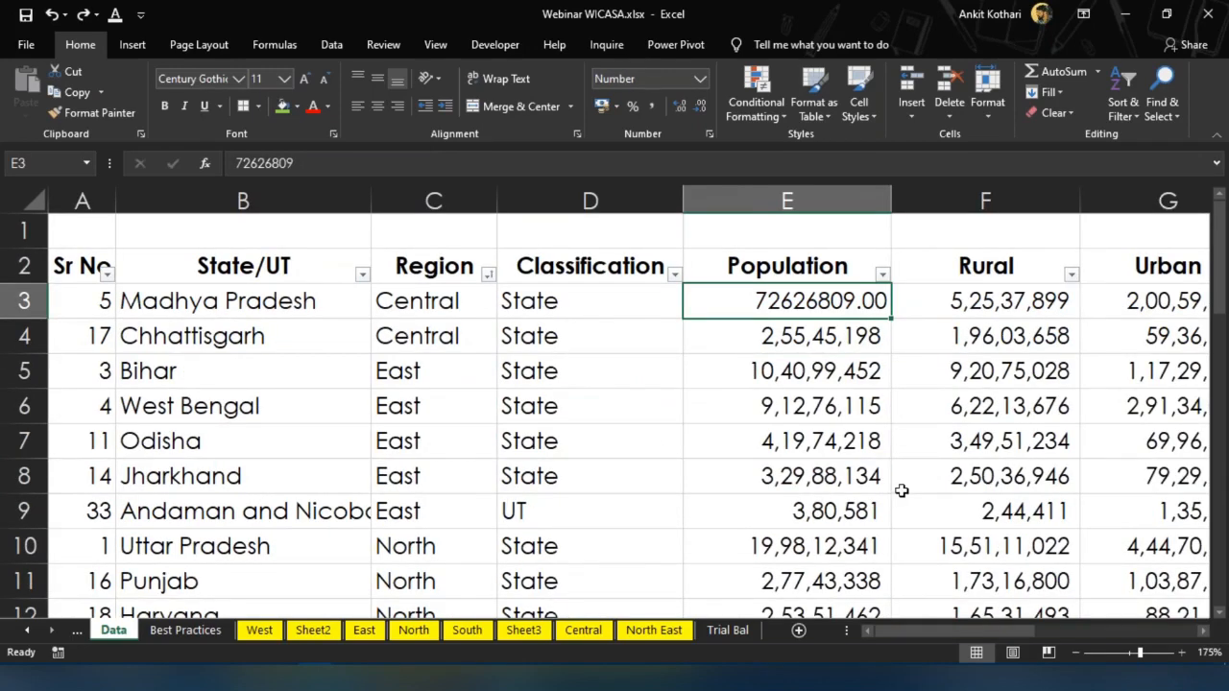
scroll(901, 490, "down", 1, "ctrl")
scroll(901, 491, "down", 3, "ctrl")
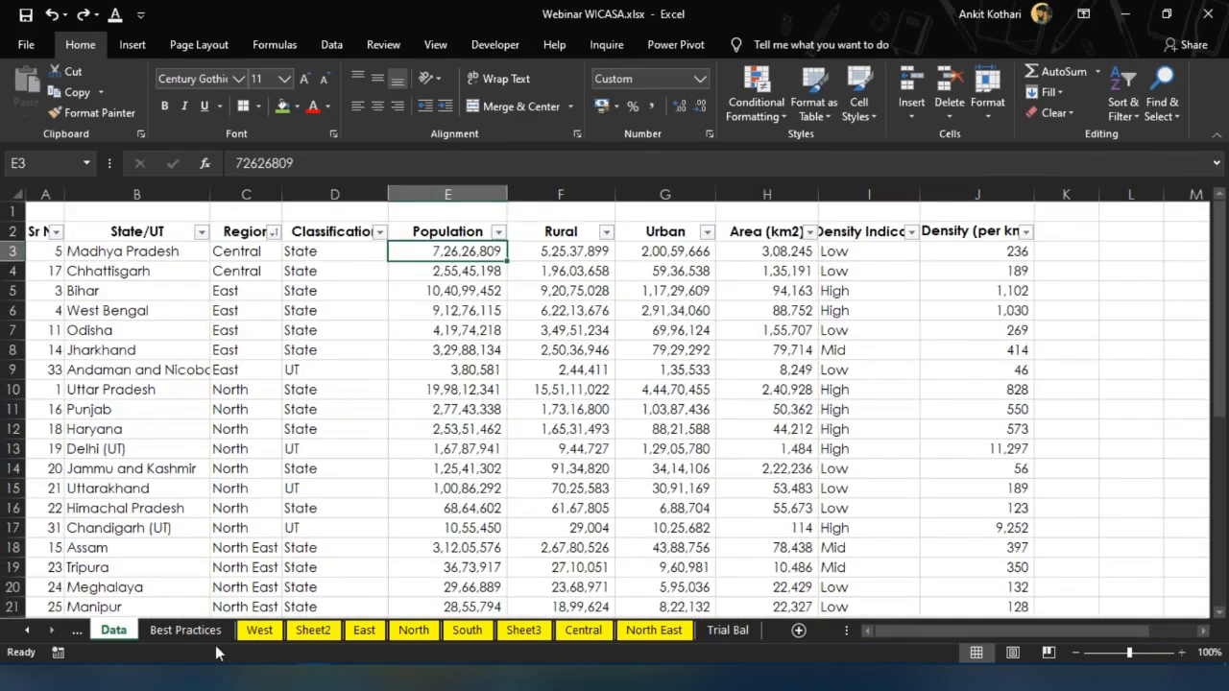
Review rule 11 on keeping related data in one table, then return to the Data sheet's Classification heading
left_click(200, 630)
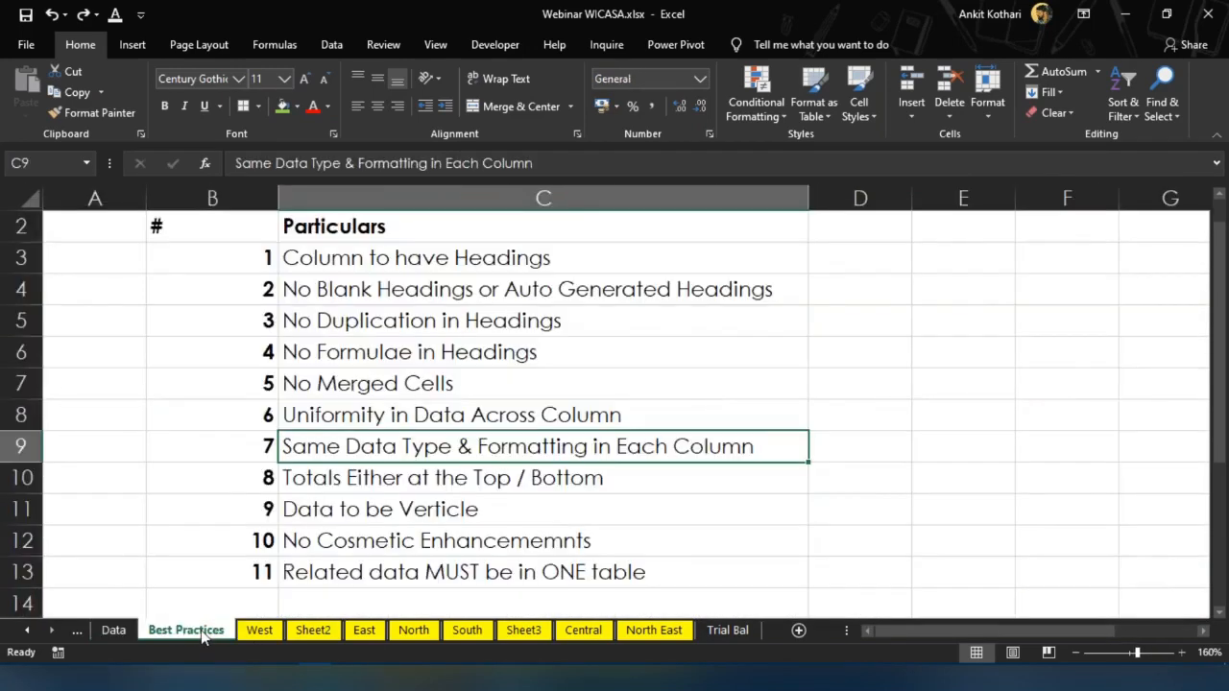
left_click(339, 572)
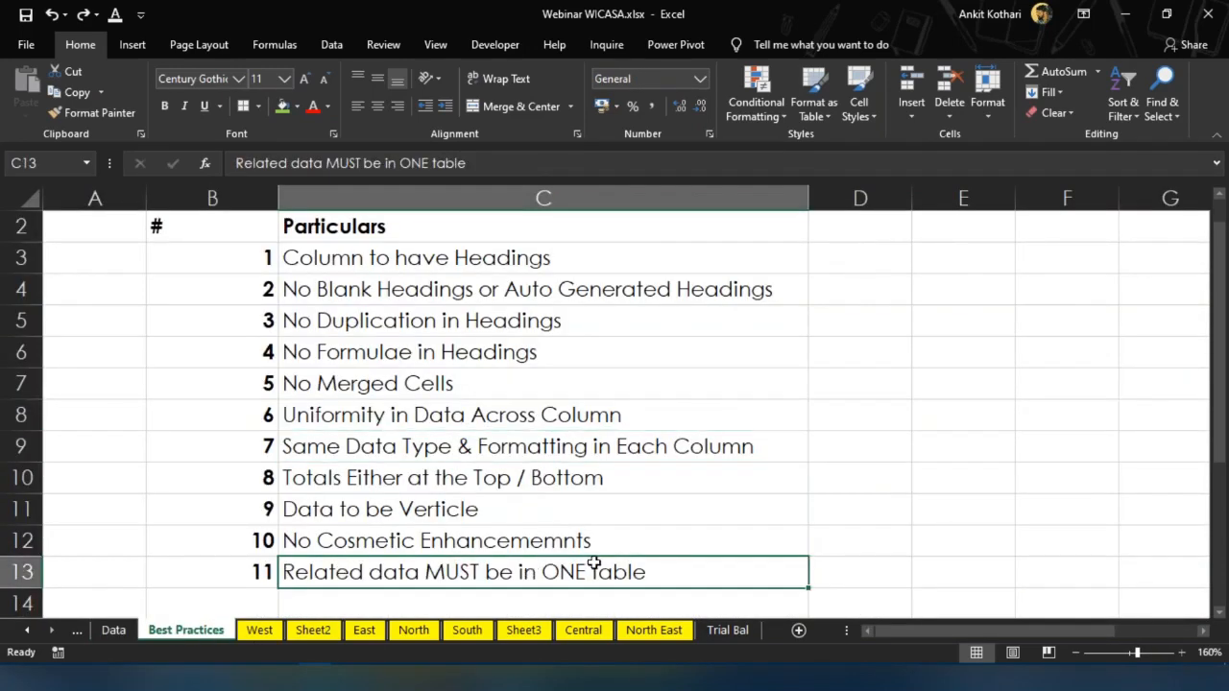
left_click(115, 630)
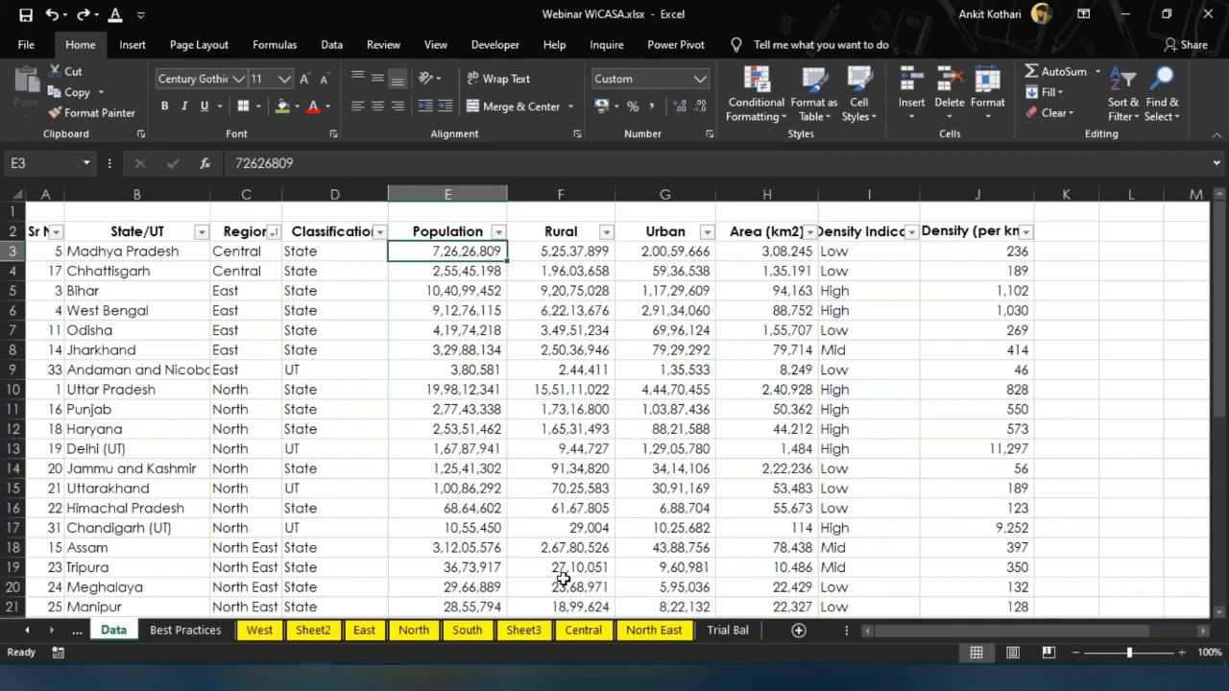
left_click(342, 236)
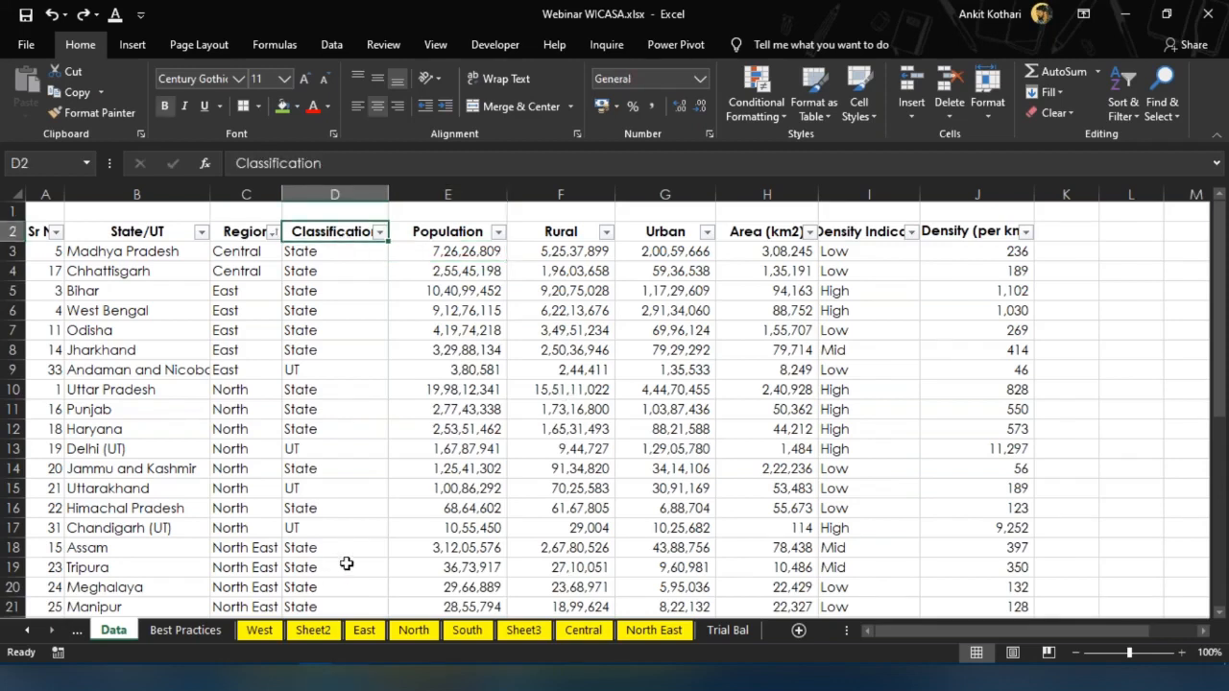
Examine the horizontal layout of the North sheet by going through the state headings across row 2
left_click(417, 633)
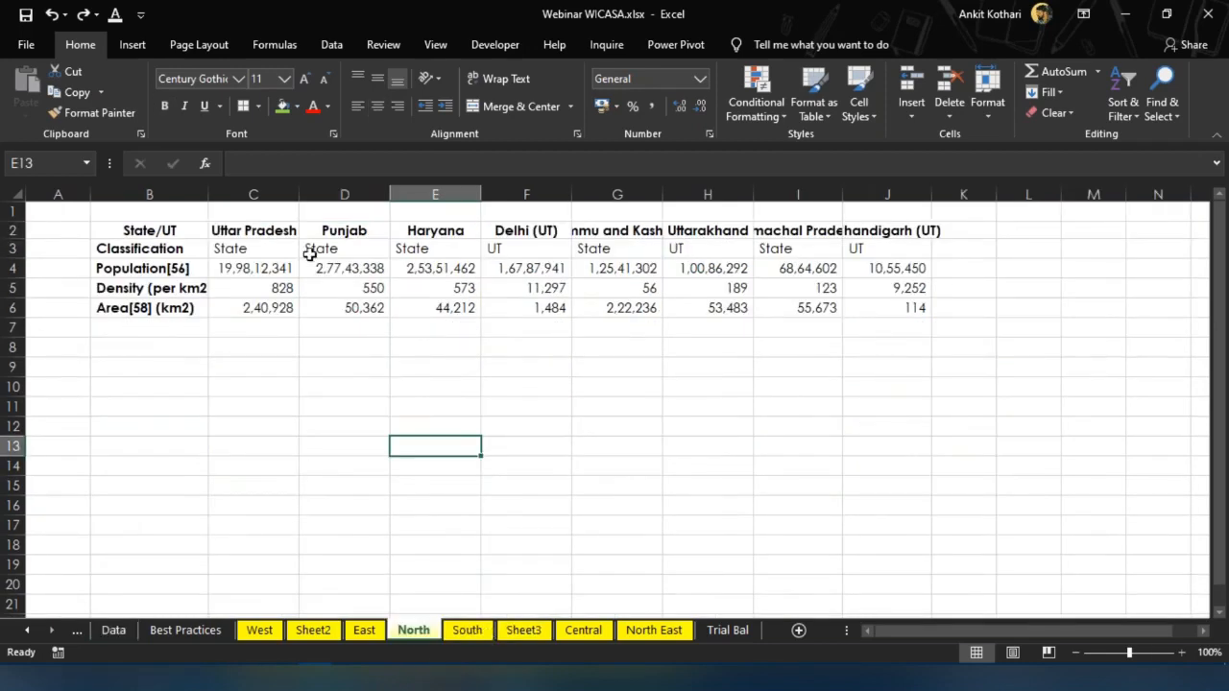
left_click(254, 230)
key("Right")
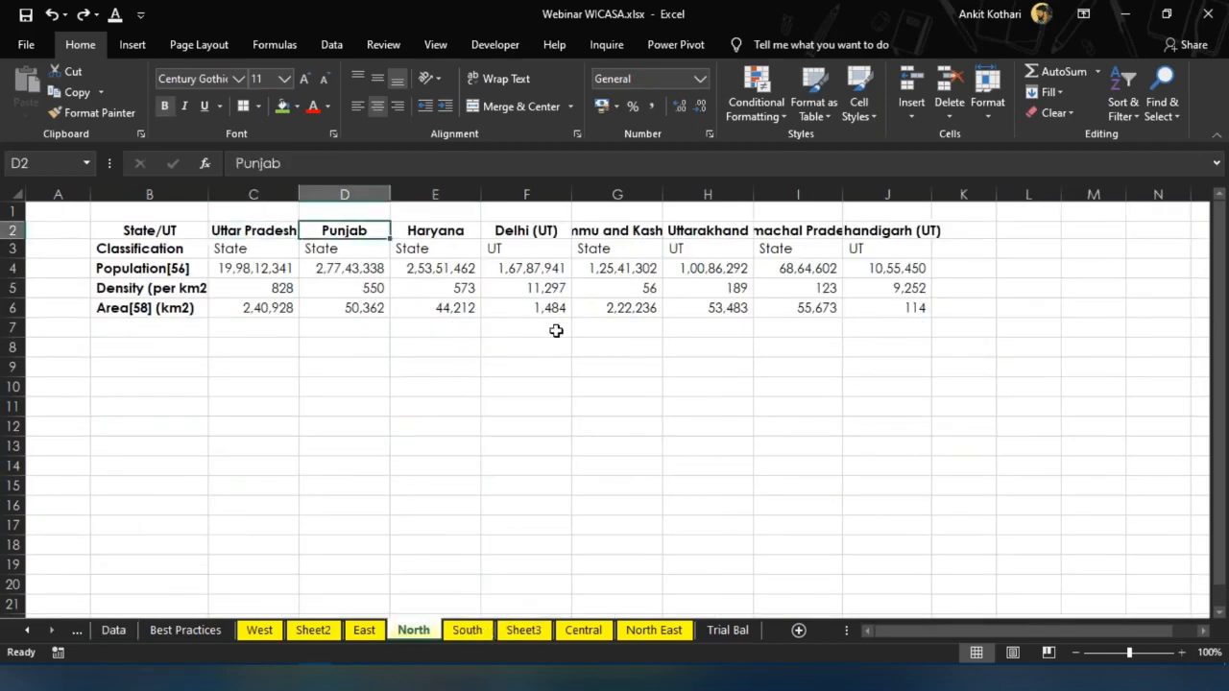
key("Left")
key("Left")
key("Right")
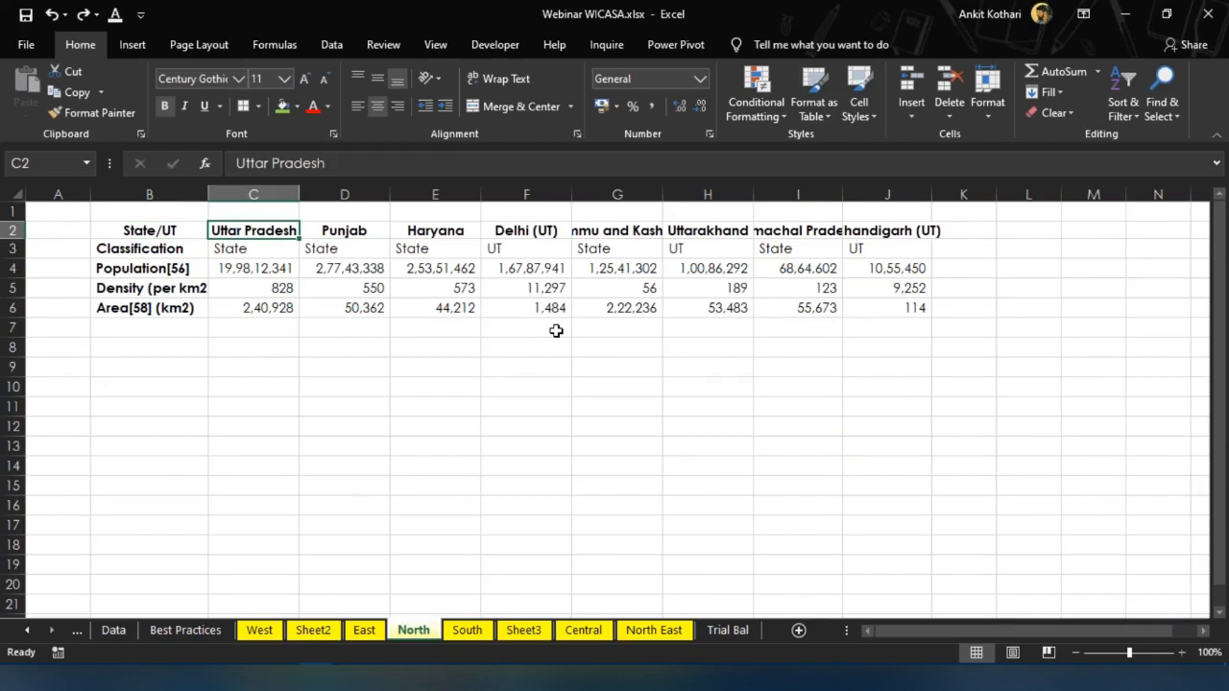
key("Right")
key("Right")
key("Right")
key("Right")
key("Right")
key("Right")
key("Right")
key("Left")
key("Left")
key("Left")
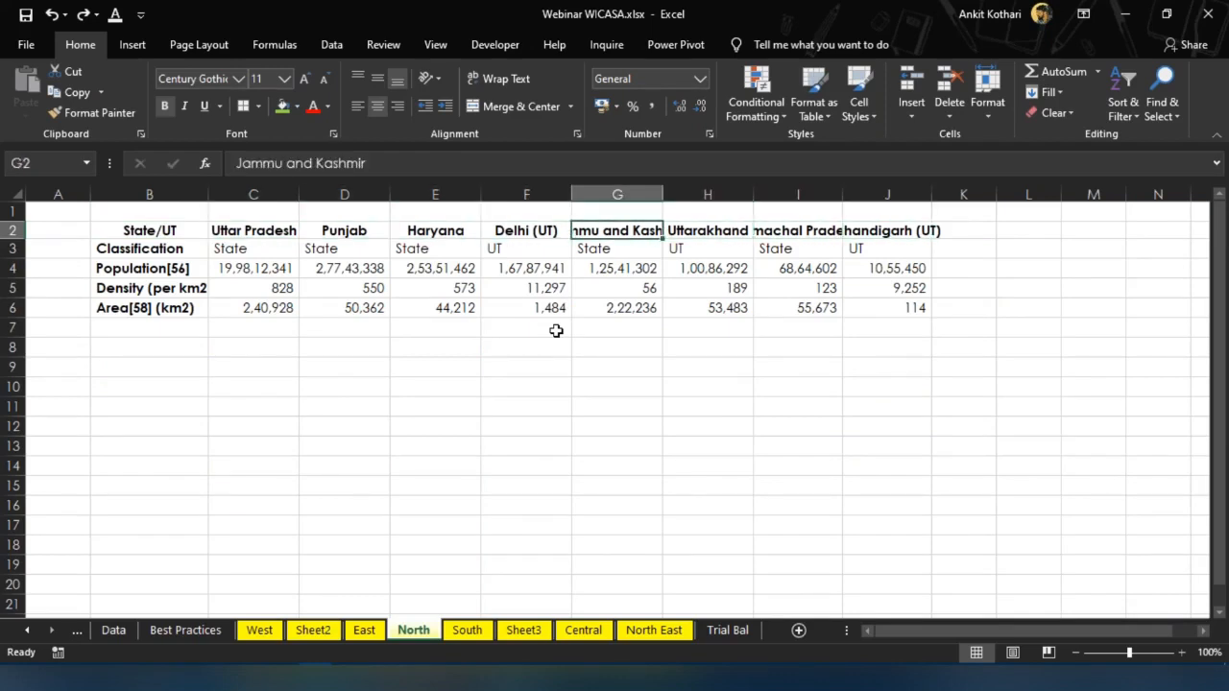
key("Left")
key("Left")
key("Left")
key("Left")
key("Right")
key("Right")
key("Right")
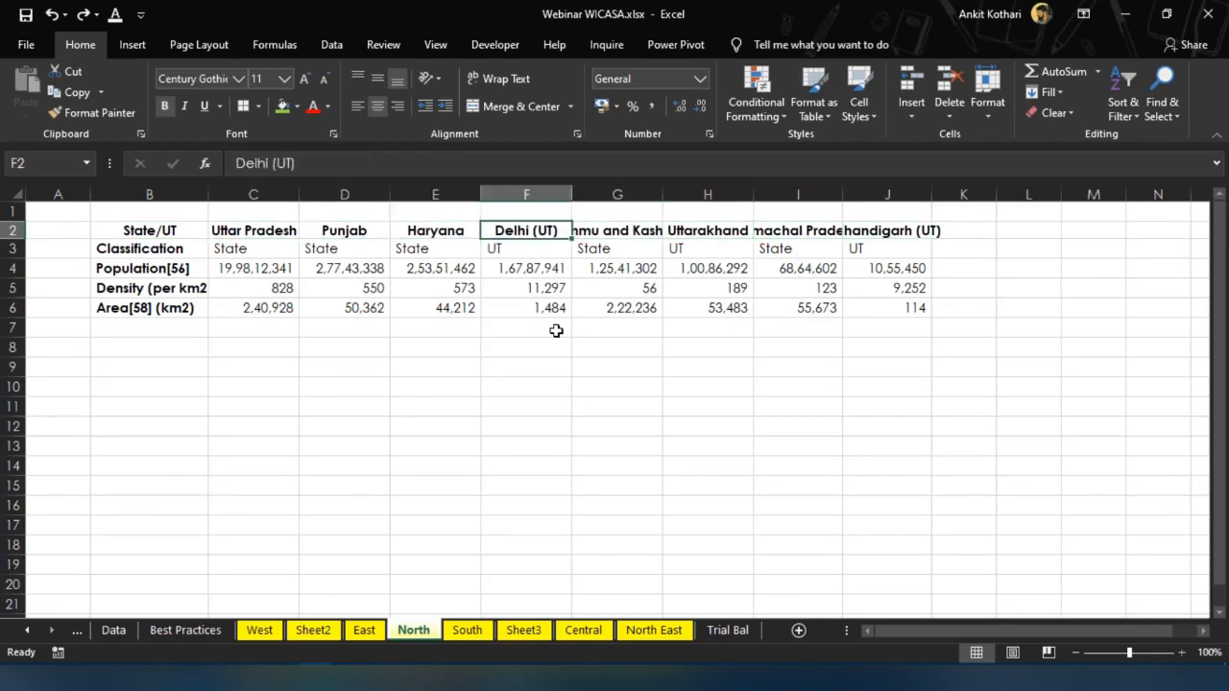
key("Right")
key("Right")
key("Right")
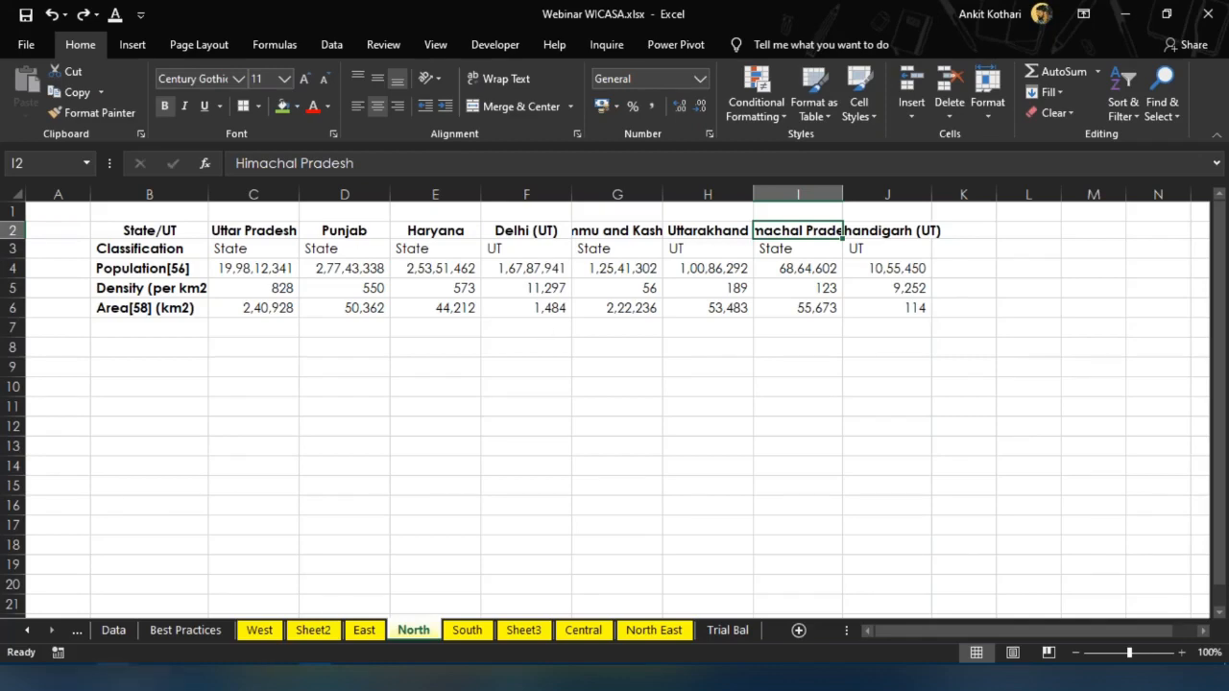
On the Data sheet, auto-fit the widths of the Sr No, State/UT, Region and Classification columns to their contents
left_click(113, 634)
key("Left")
key("Left")
key("Left")
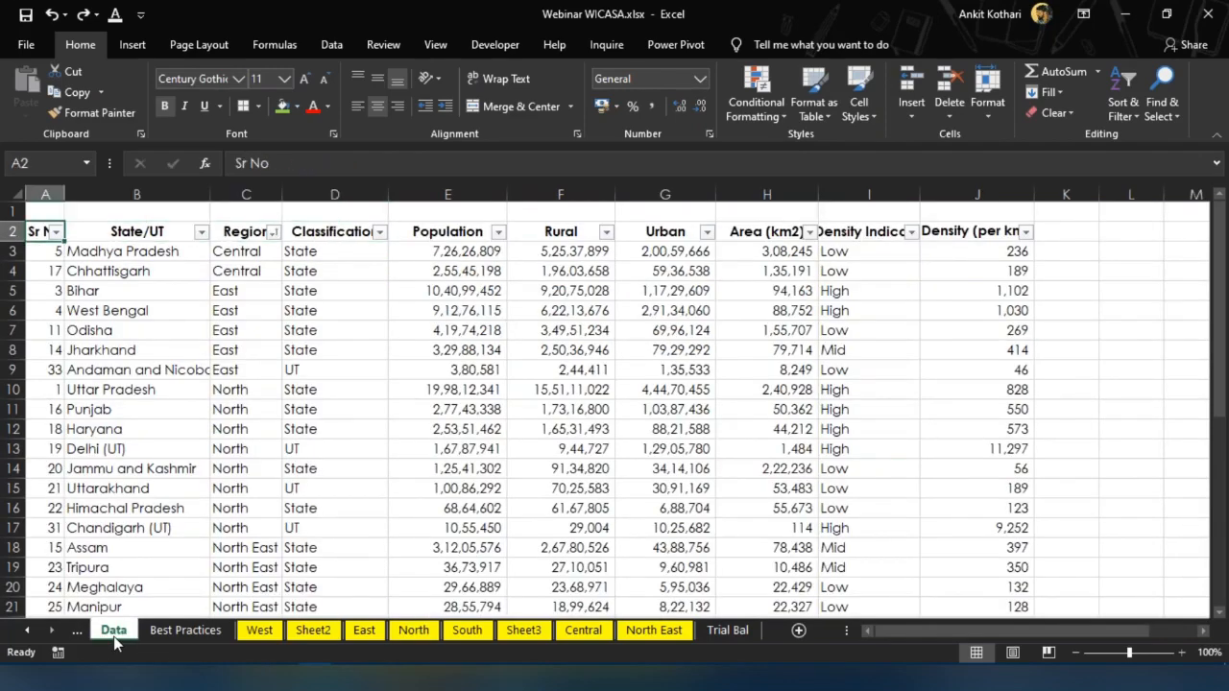
double_click(65, 193)
left_click(166, 307)
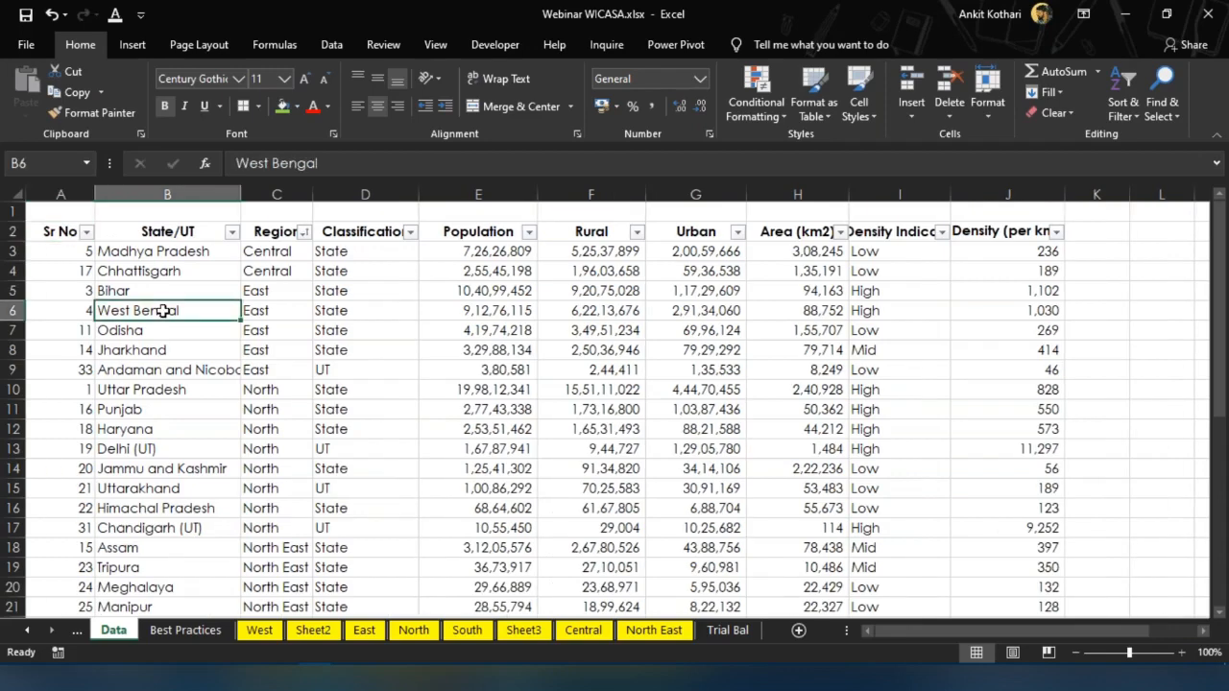
double_click(241, 193)
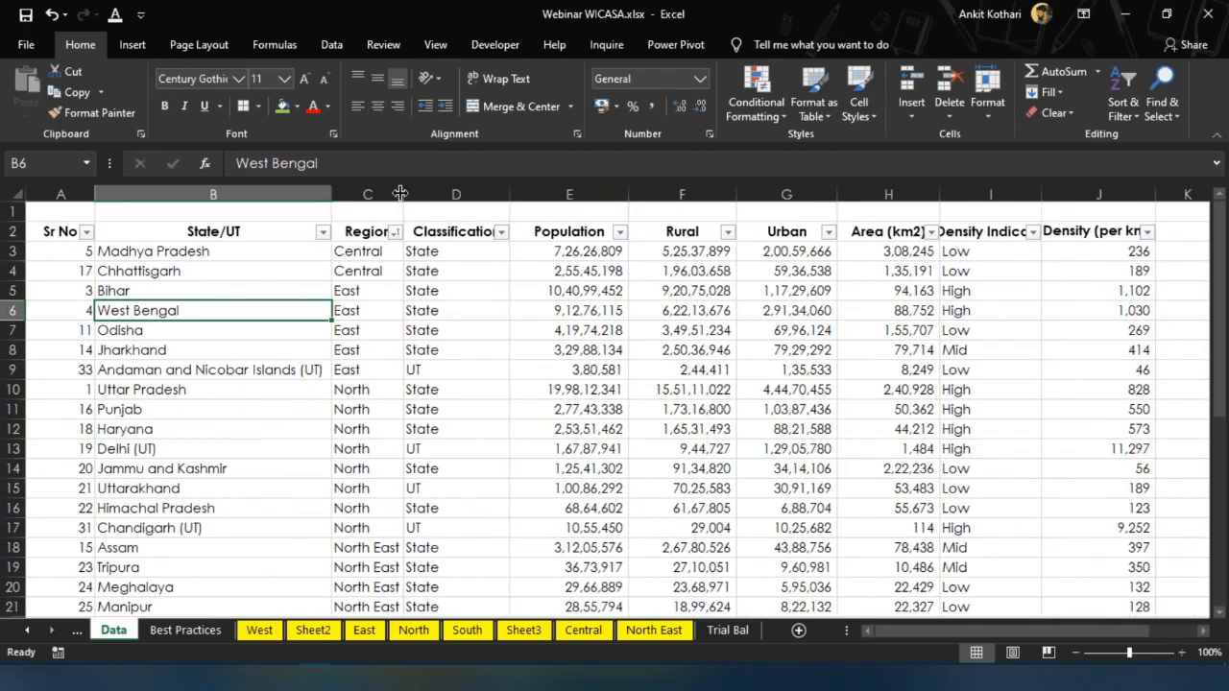
double_click(404, 193)
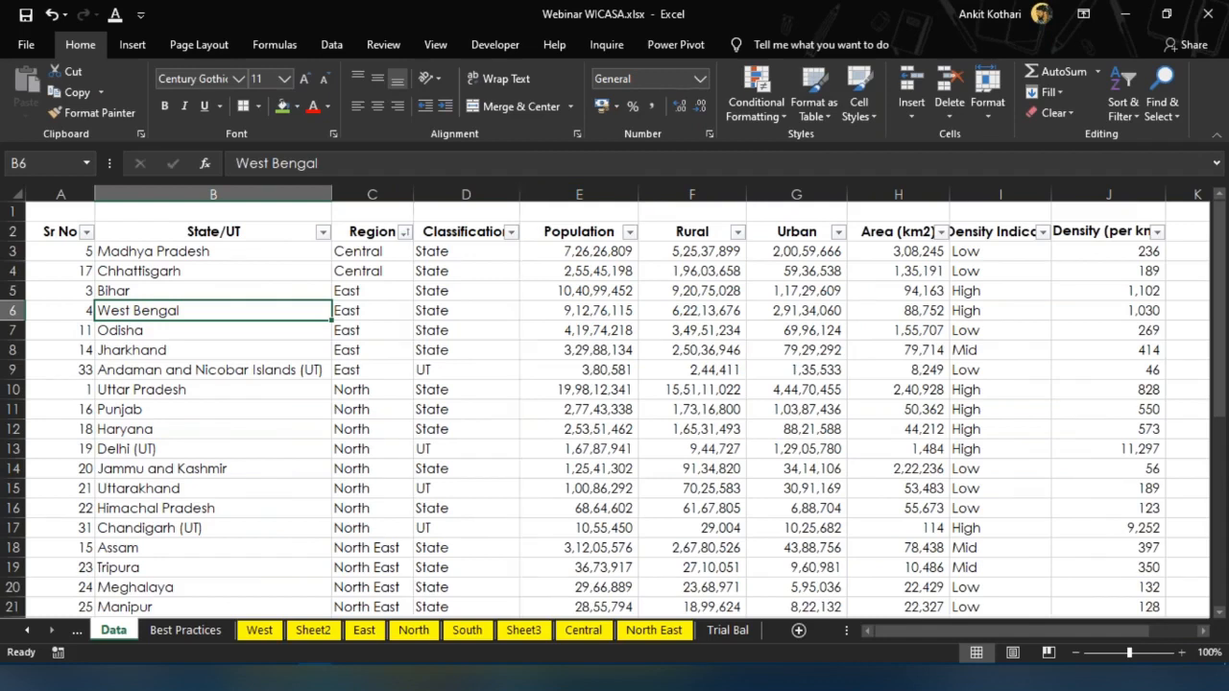
double_click(522, 193)
left_click(522, 330)
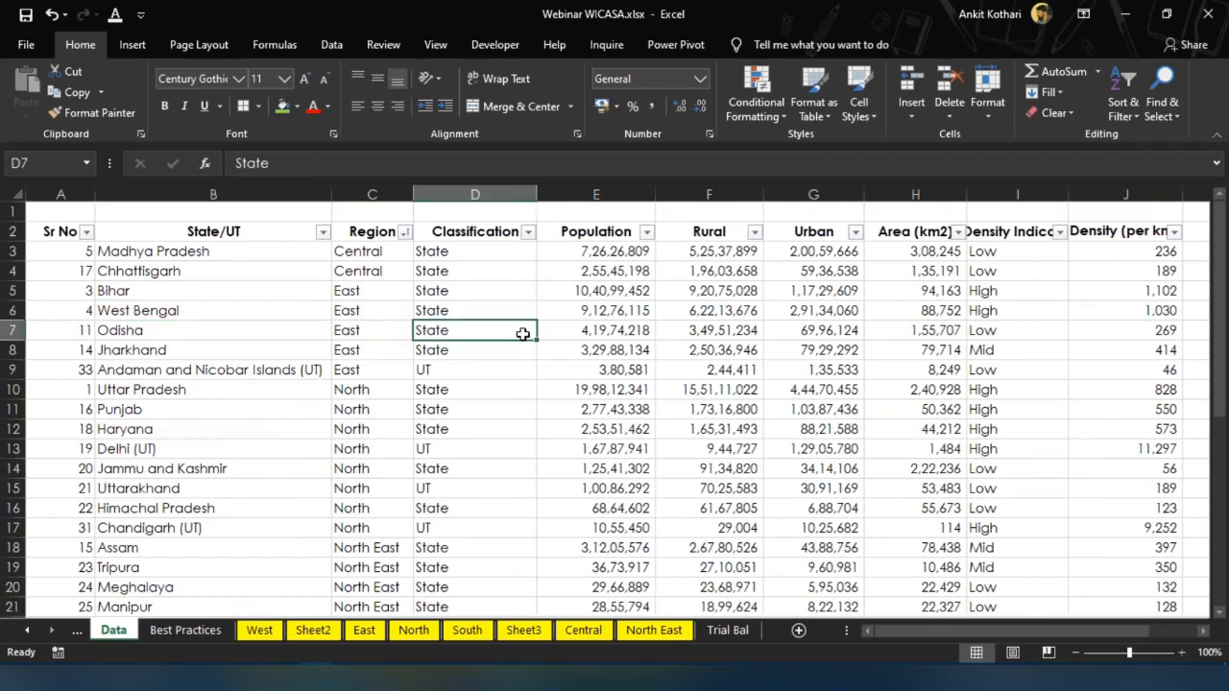
Auto-fit the widths of the Area (km2), Density Indicator and Density (per km²) columns to their contents
key("ctrl+Home")
double_click(969, 192)
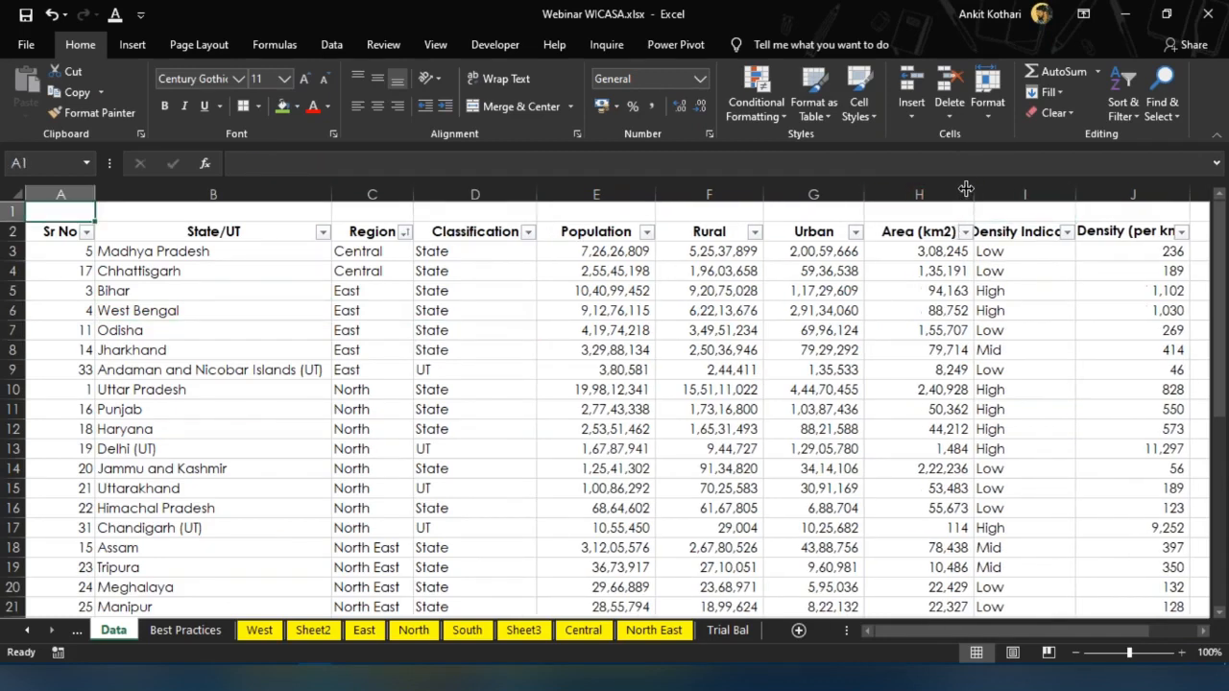
double_click(1075, 193)
left_click(1043, 276)
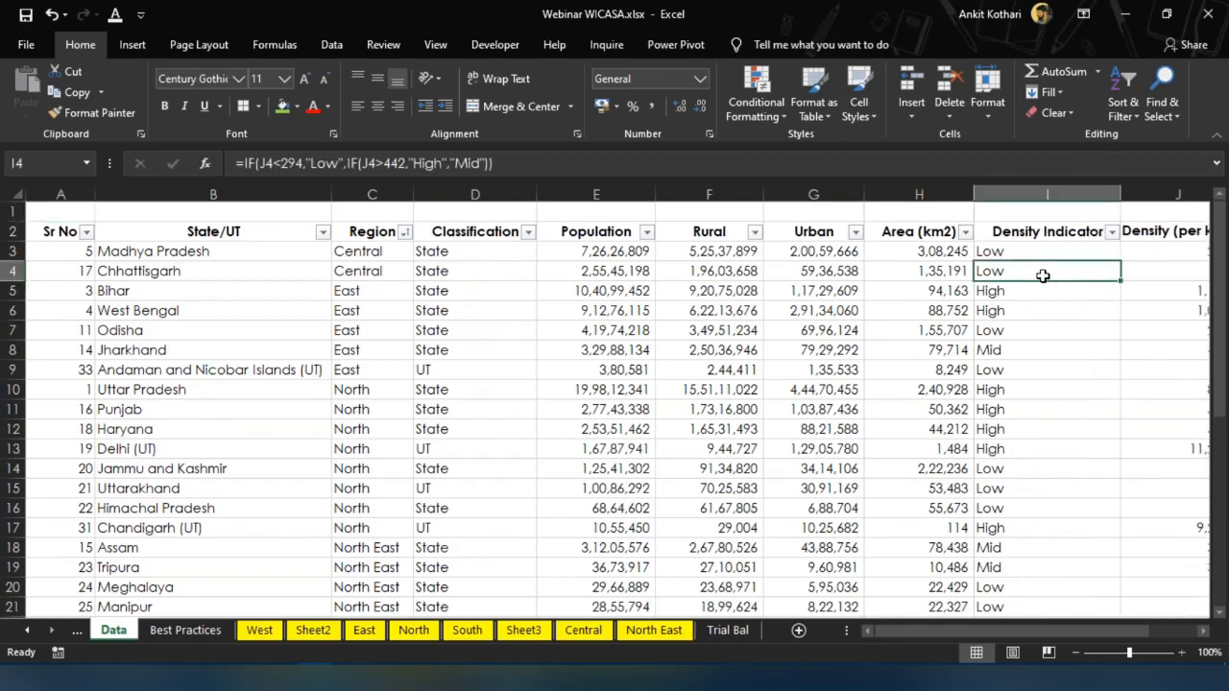
key("Right")
left_click(802, 366)
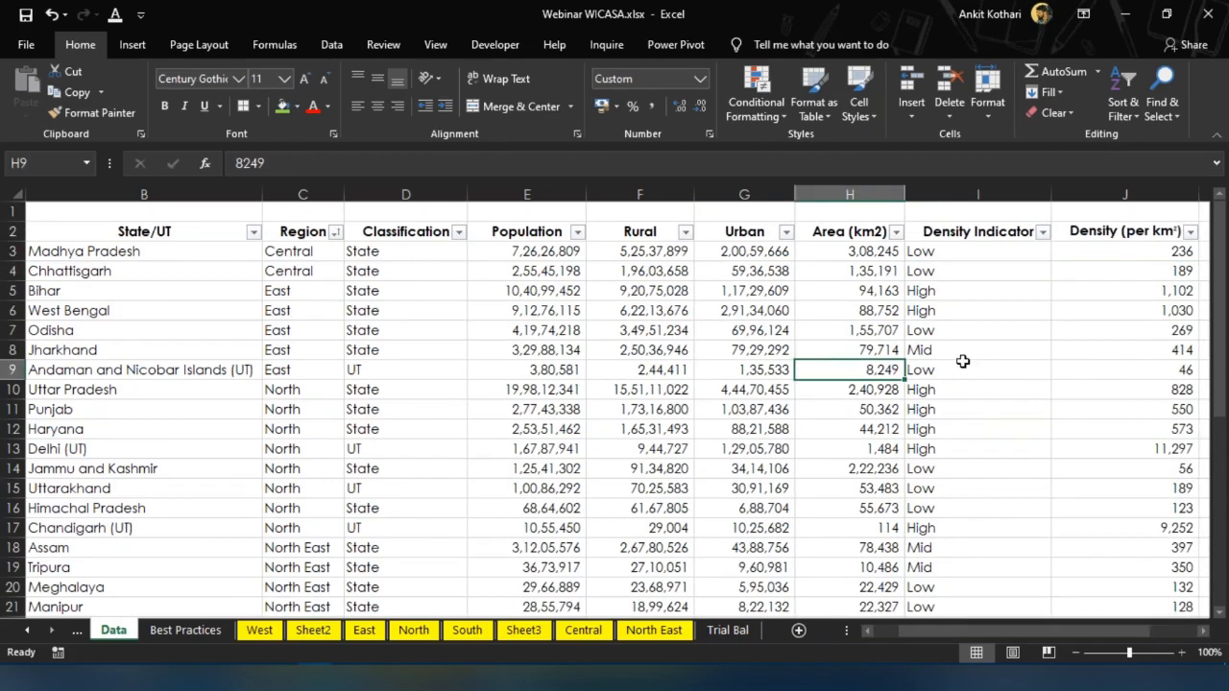
key("Home")
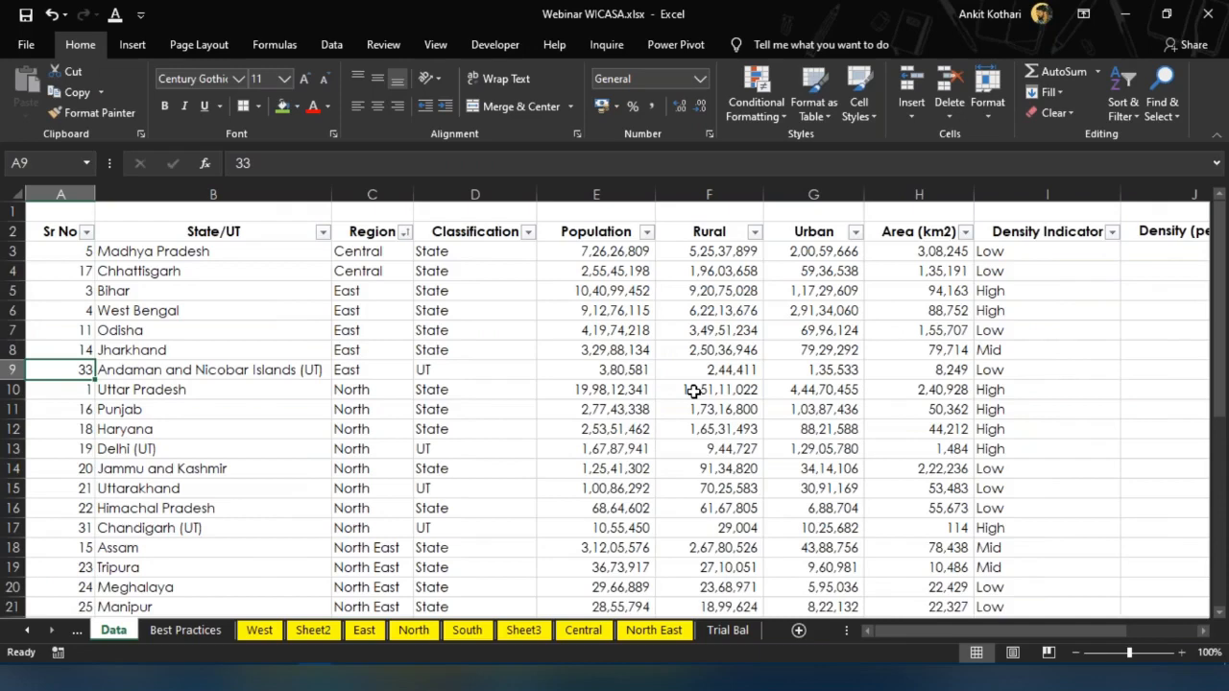
Collapse the ribbon and enlarge the Data sheet's view to 130%, ending at the Sr No header
scroll(694, 391, "down", 1)
scroll(693, 392, "up", 5, "ctrl")
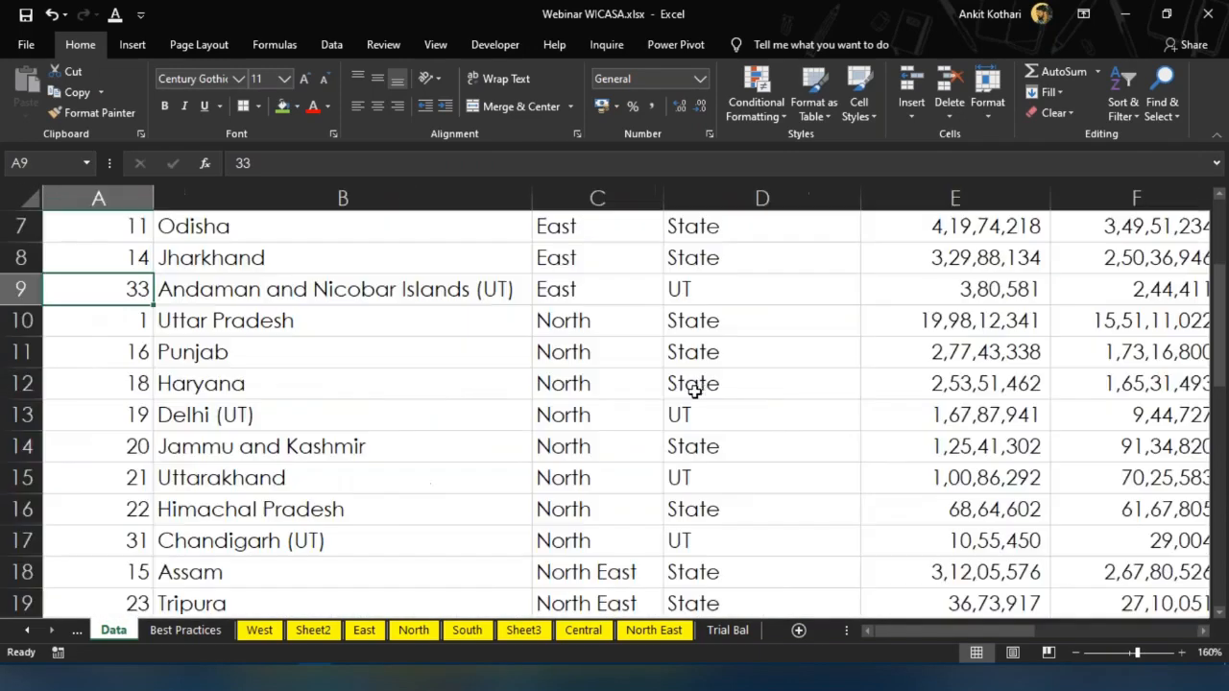
left_click(1227, 69)
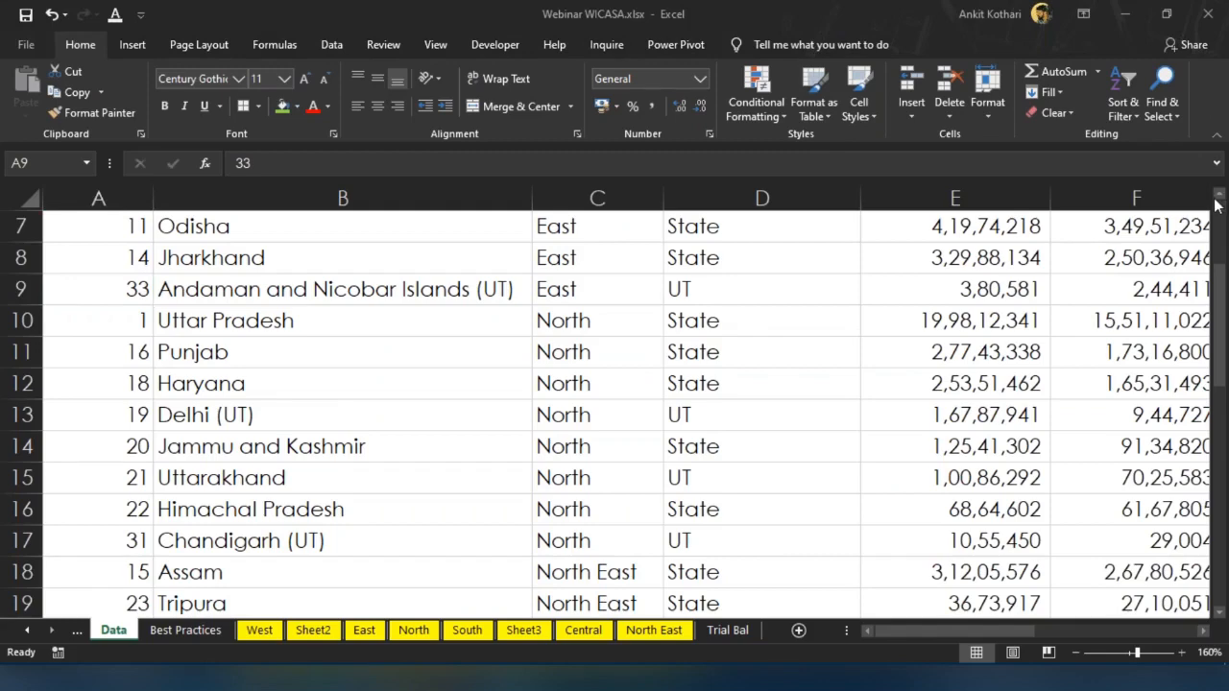
left_click(1221, 140)
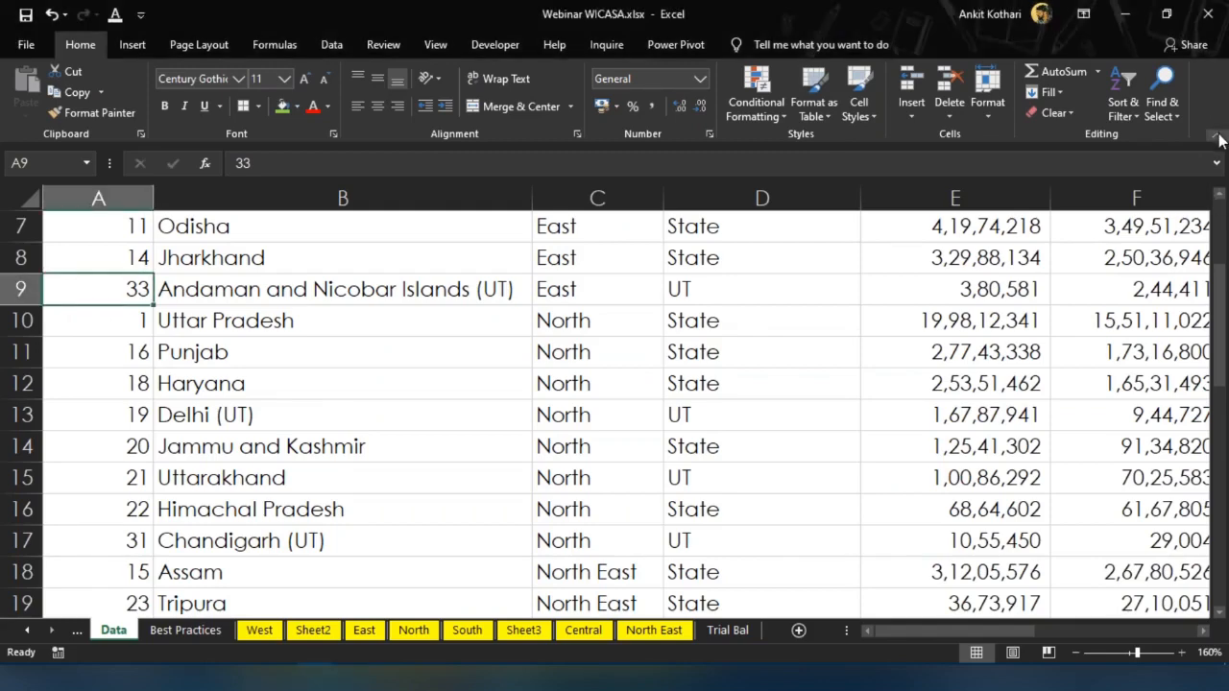
left_click(1215, 138)
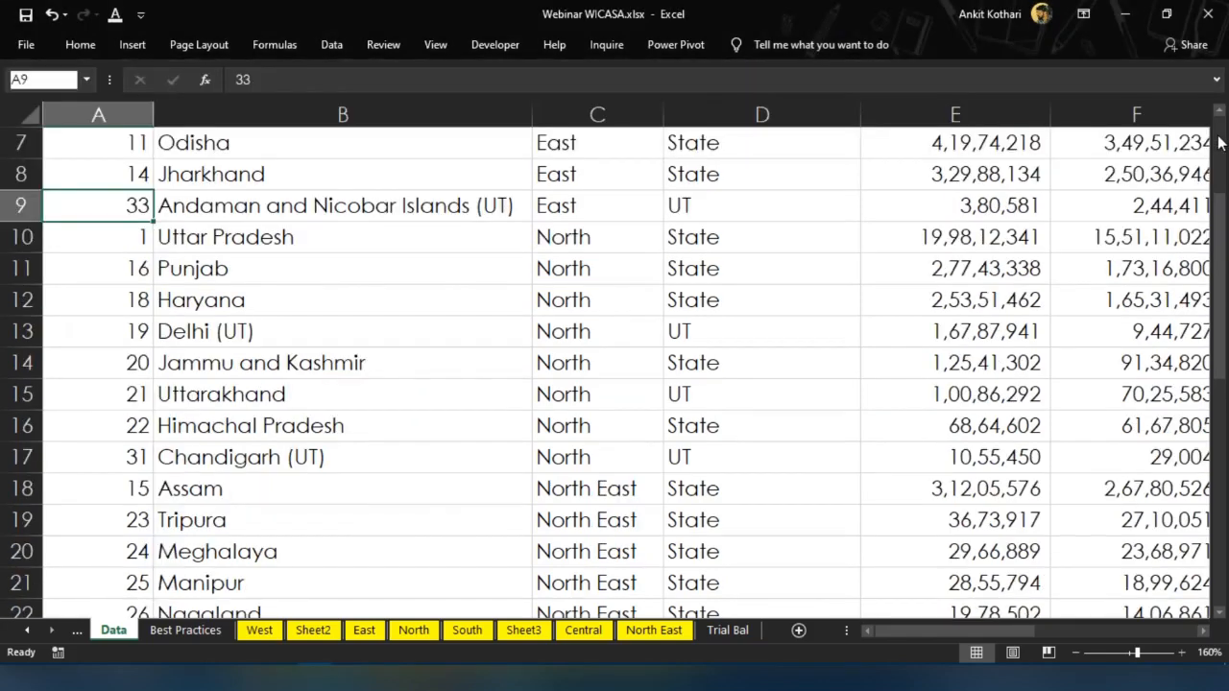
left_click(339, 229)
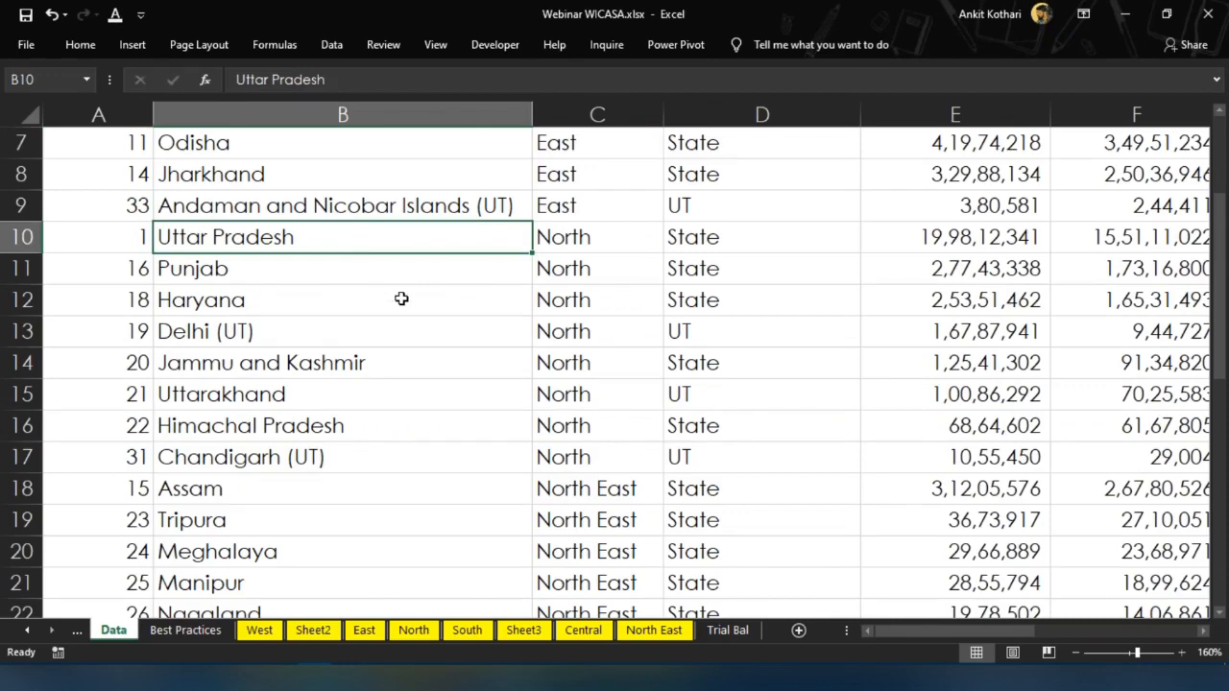
scroll(401, 299, "down", 2)
key("ctrl+Up")
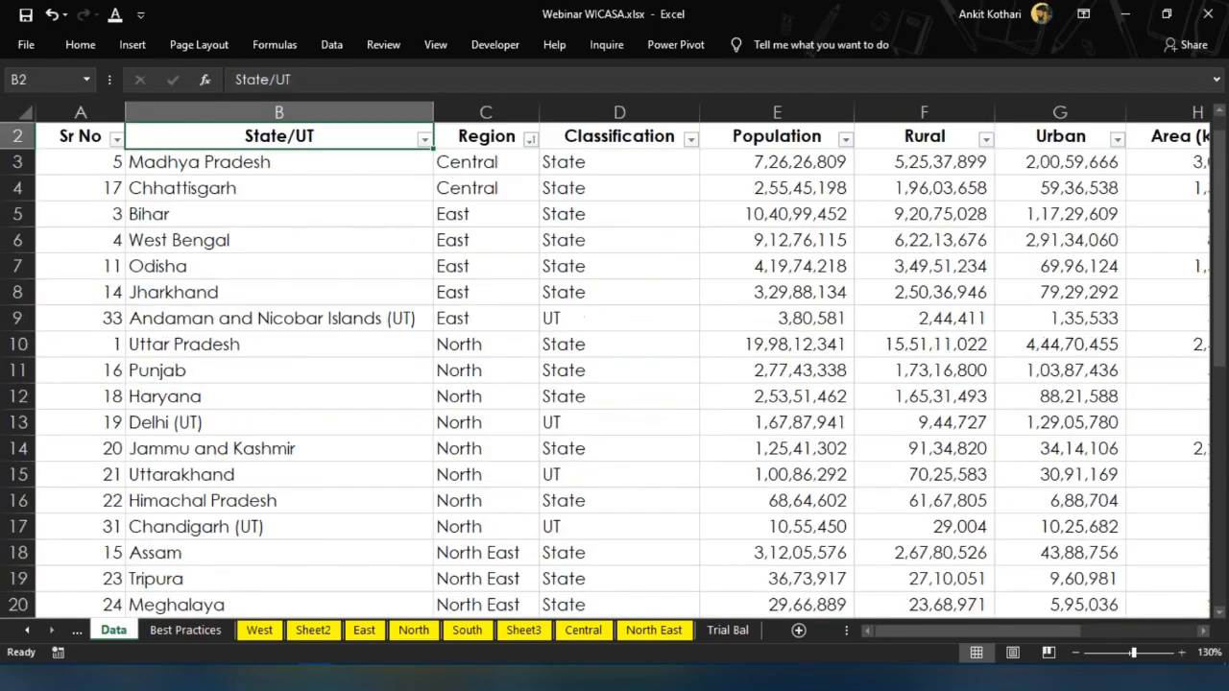
key("ctrl+Left")
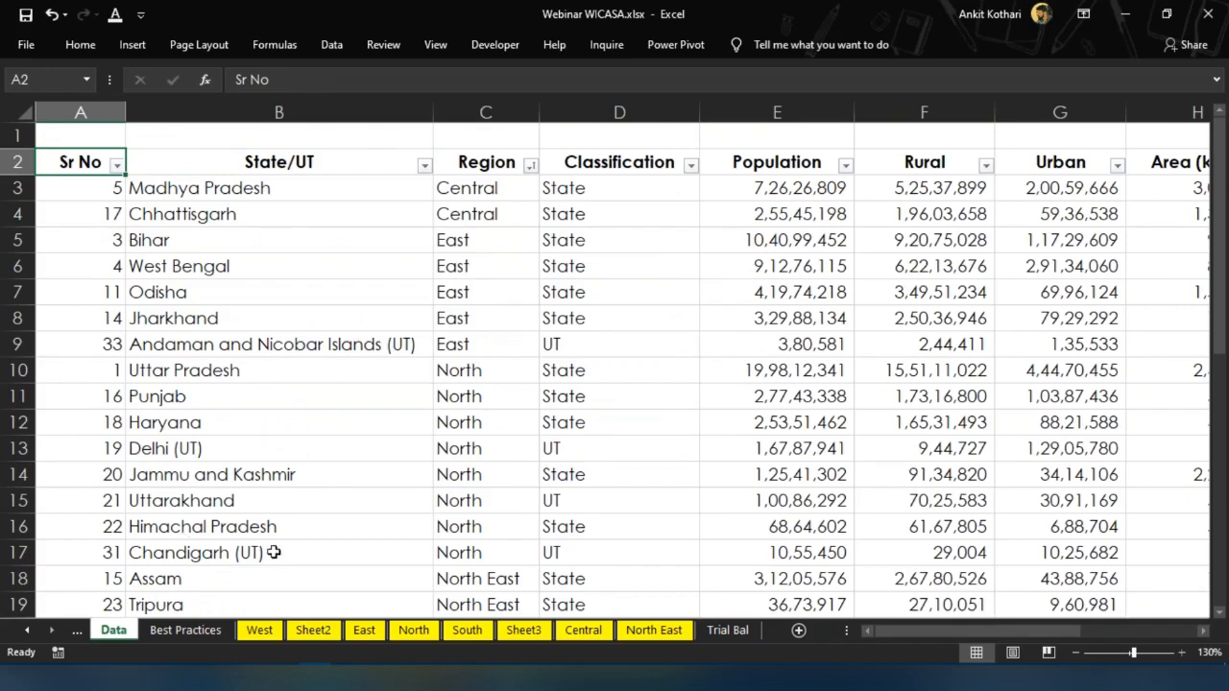
Examine the Total Pop formula in cell D8 of the South sheet and return to the Data sheet
left_click(464, 633)
left_click_drag(1131, 156, 1130, 236)
left_click(452, 287)
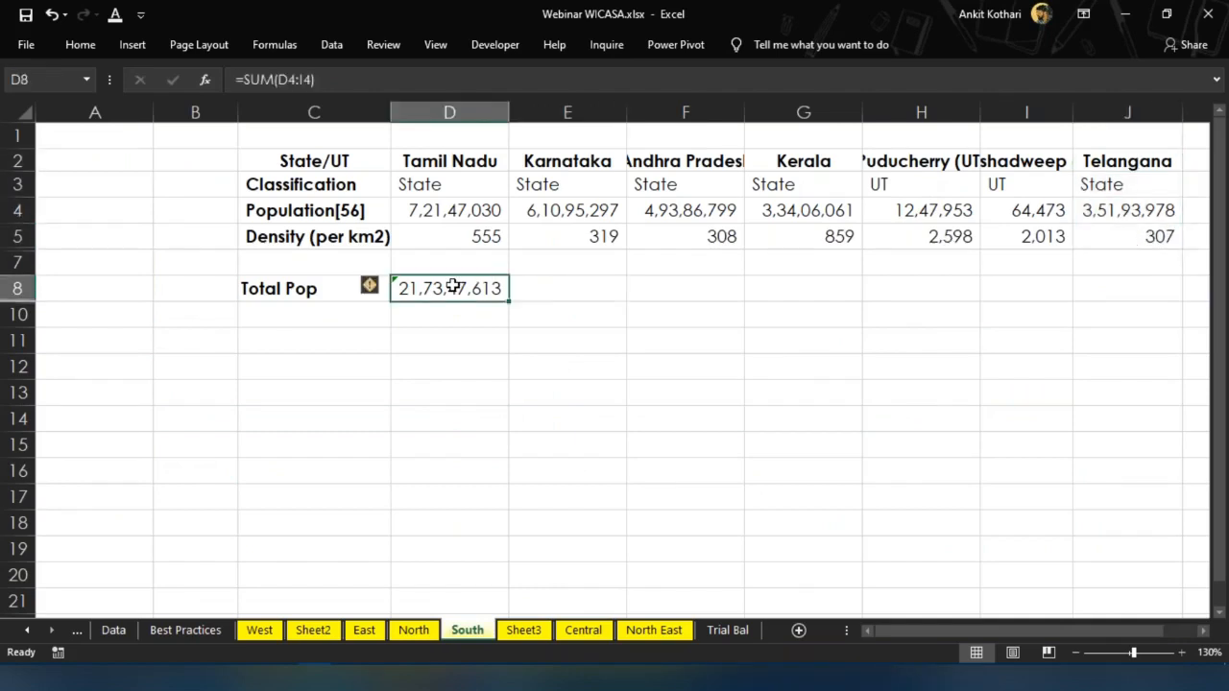
key("F2")
key("ctrl+Return")
left_click(122, 634)
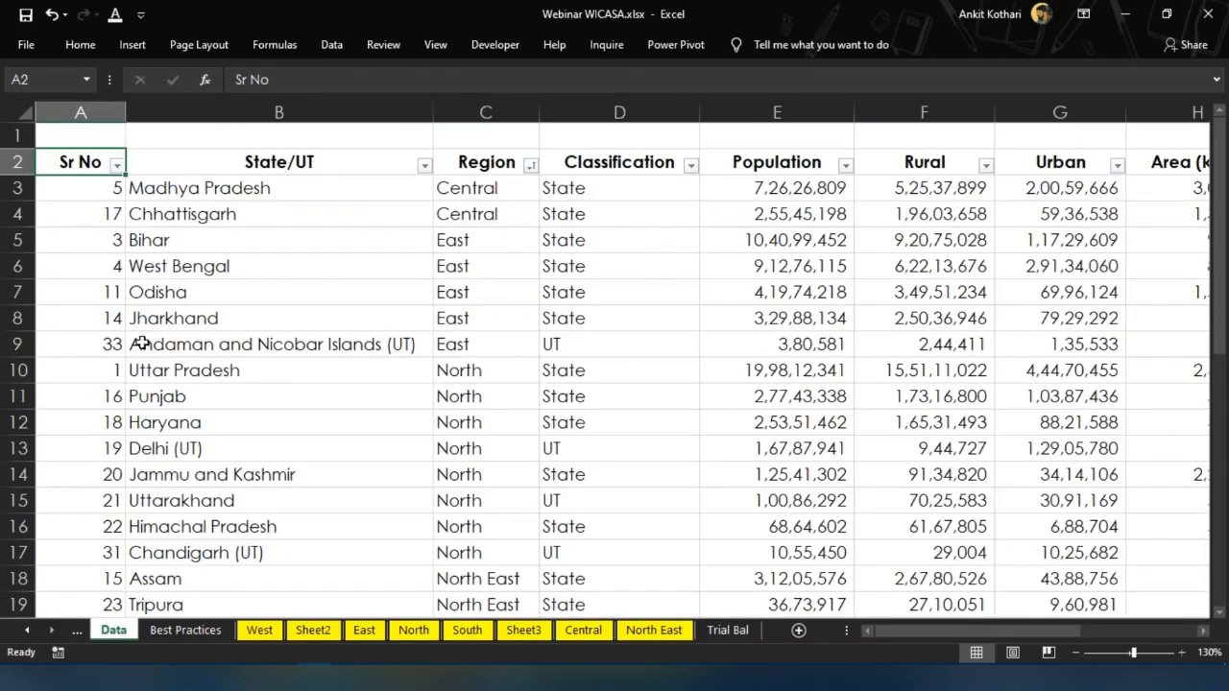
left_click(157, 276)
key("Left")
key("Up")
key("Up")
key("Up")
key("Up")
key("ctrl+shift+Right")
key("Right")
key("Right")
key("Left")
key("Left")
key("Right")
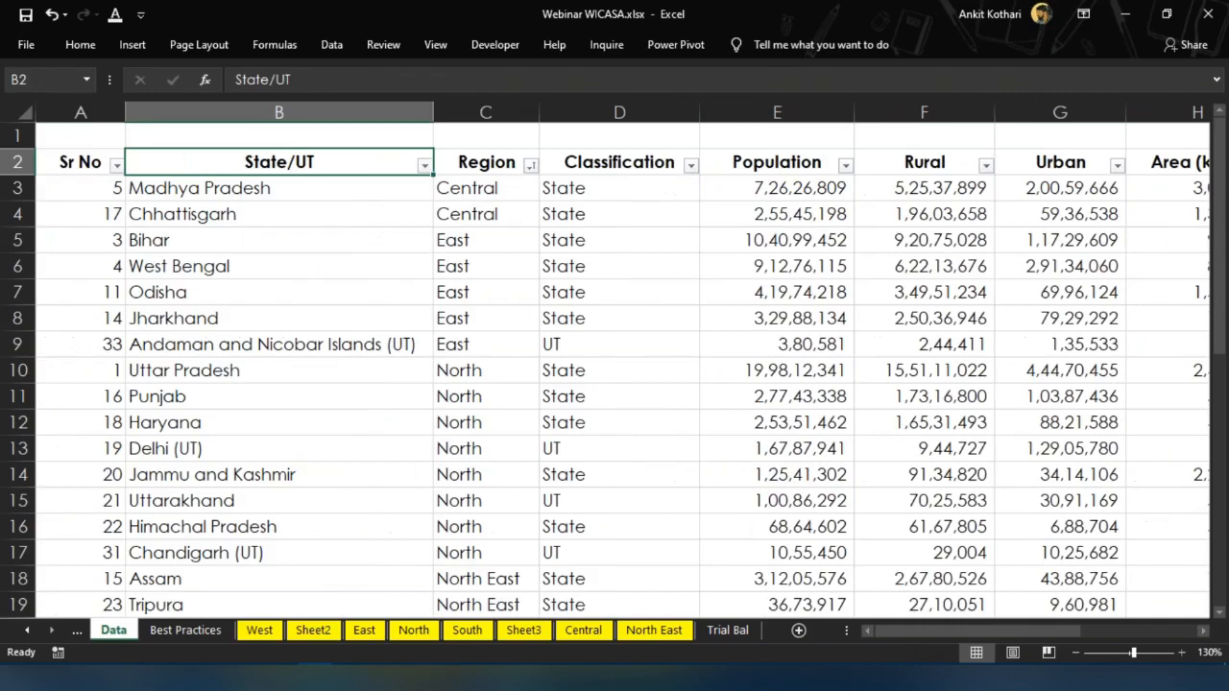
key("Right")
key("alt+Down")
key("Down")
key("Down")
key("Escape")
key("Left")
key("Up")
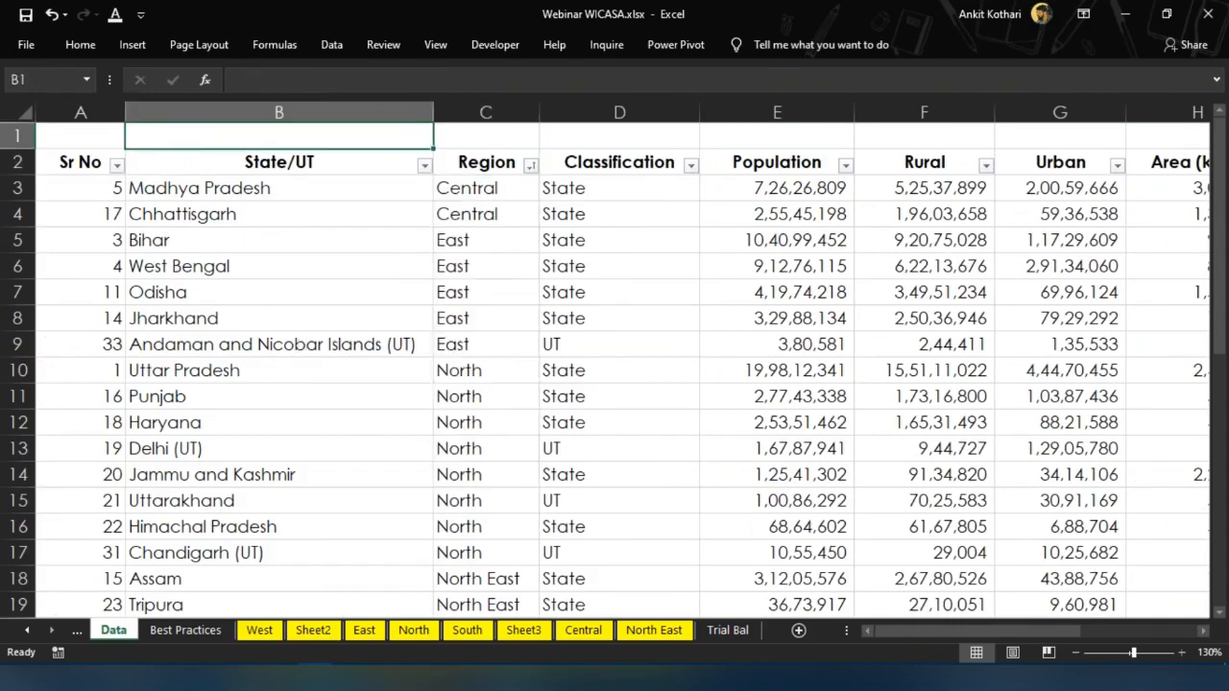
Sort the data by Sr No from smallest to largest
key("Left")
key("Down")
key("alt+Down")
key("Down")
key("Down")
key("Down")
key("Down")
key("Up")
key("Up")
key("Up")
key("Up")
key("Return")
Remove the filter from the header row of the data
key("Right")
key("Left")
key("ctrl+shift+Right")
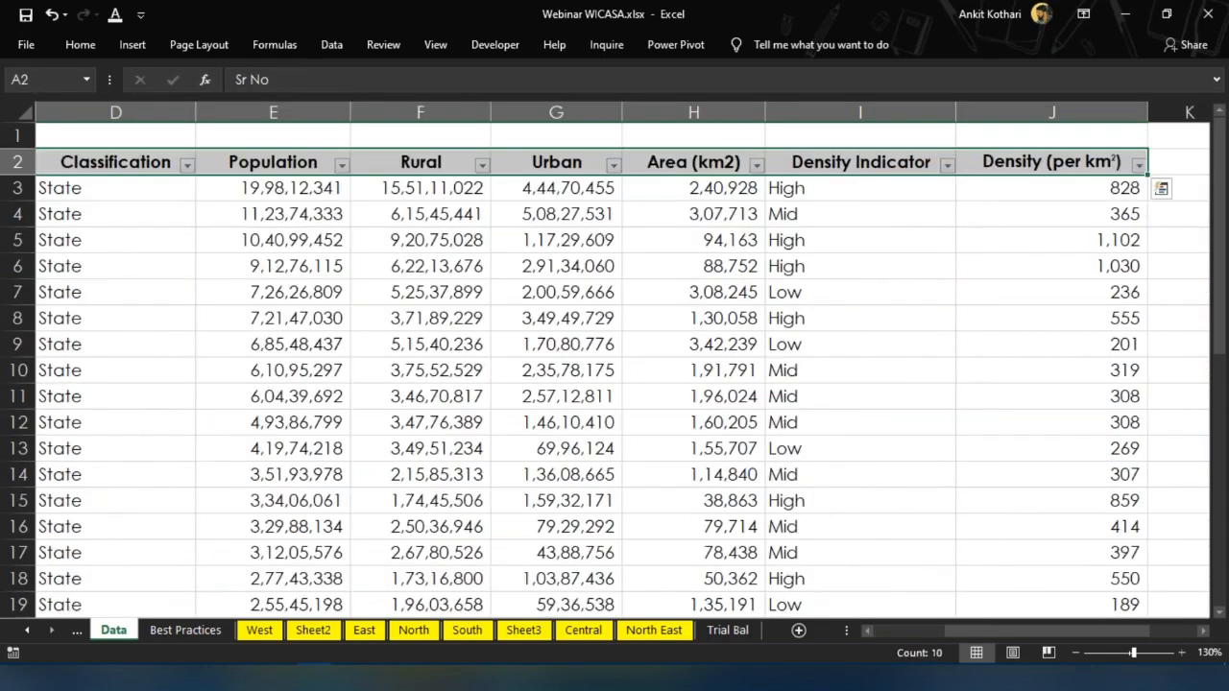
key("ctrl+shift+l")
key("Left")
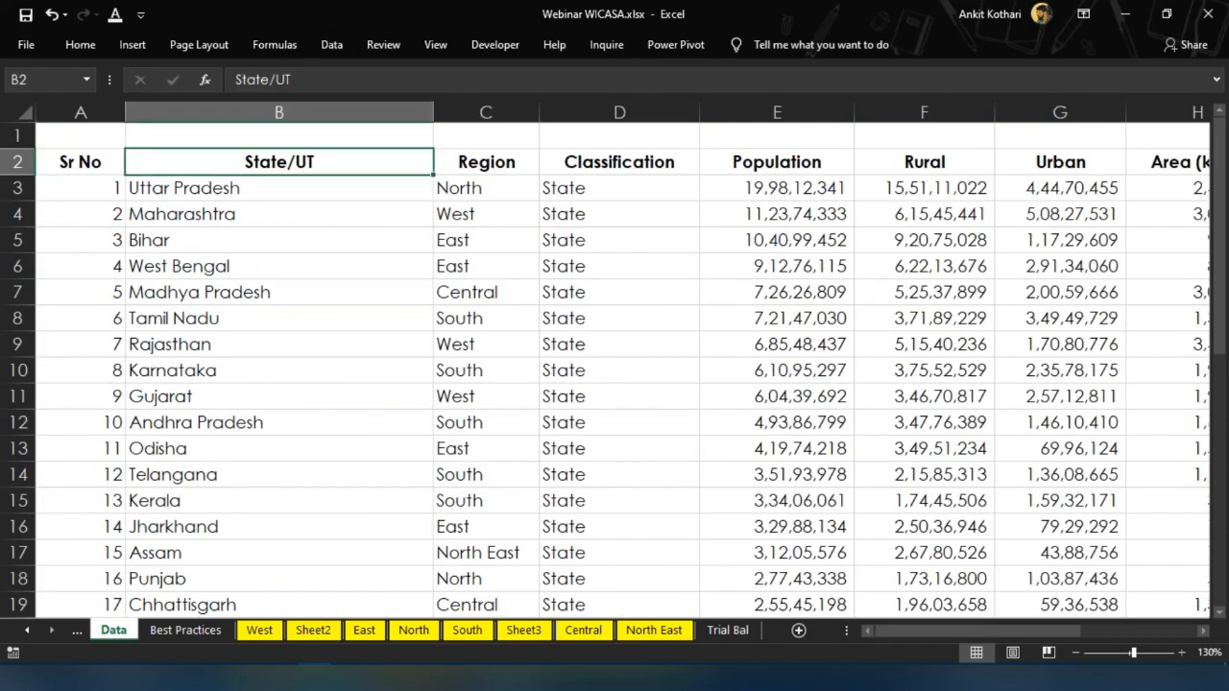
Convert the range A2:J38 into a table, using its first row as headers
key("ctrl+shift+End")
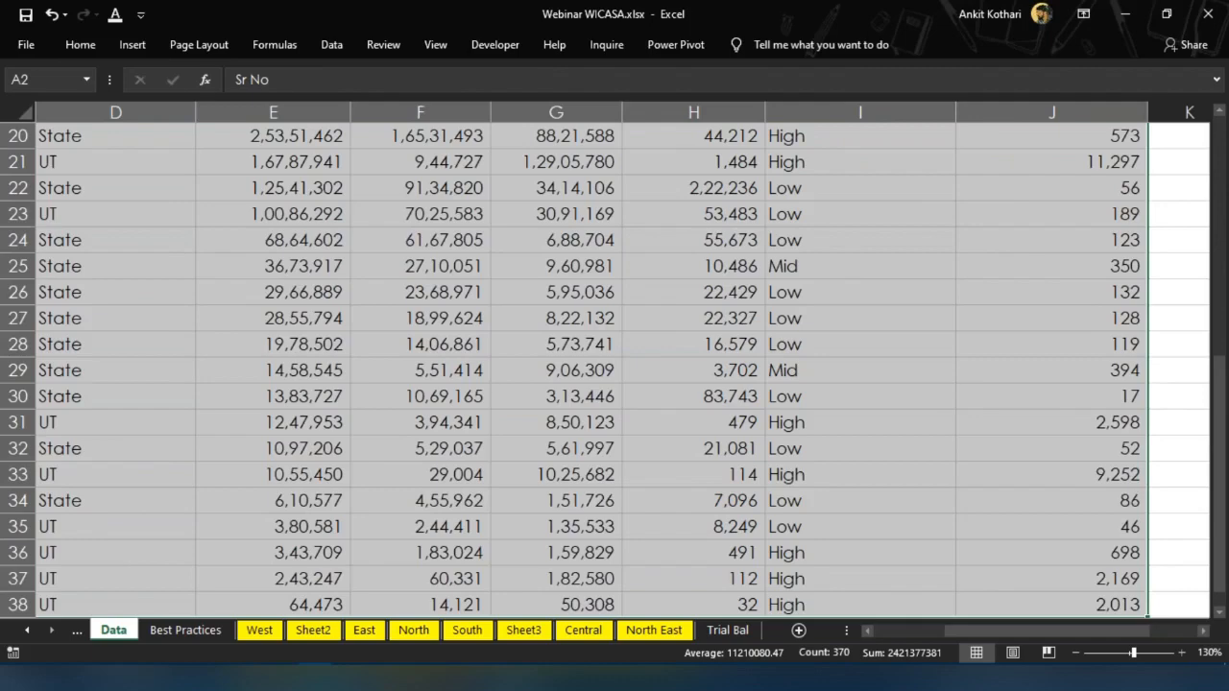
key("ctrl+BackSpace")
key("ctrl+t")
key("Return")
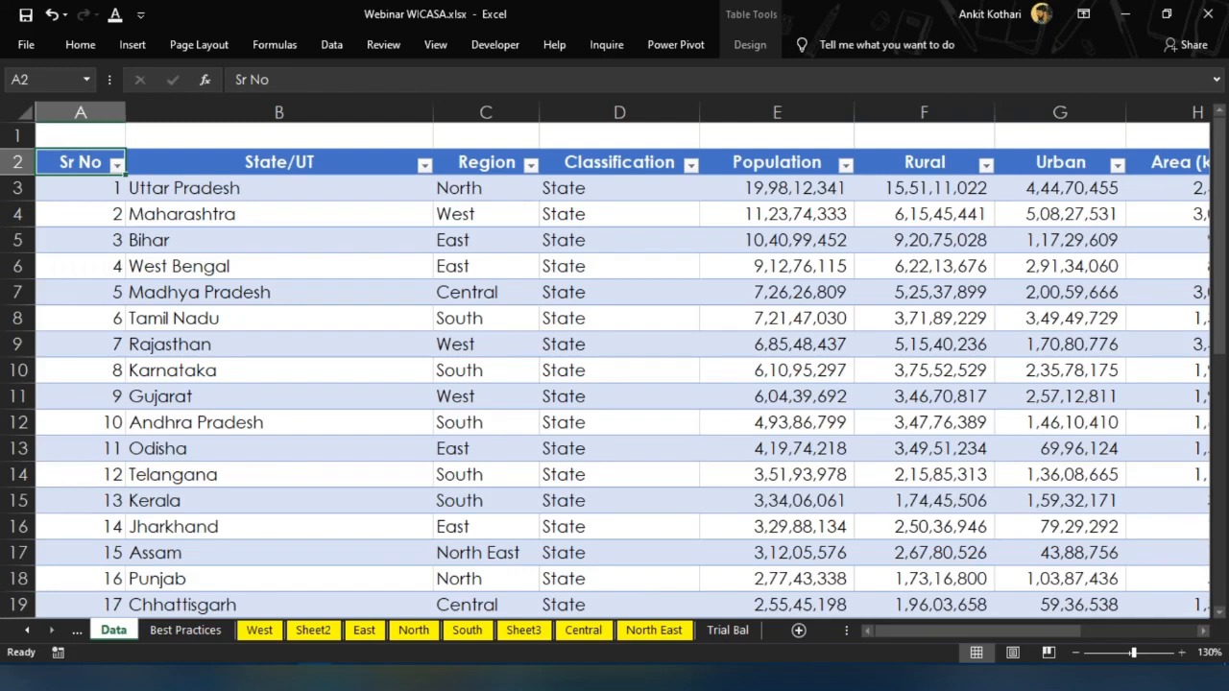
Select the whole table twice, from the Sr No header to its last cell, returning to the header each time
key("Right")
key("Left")
key("ctrl+shift+End")
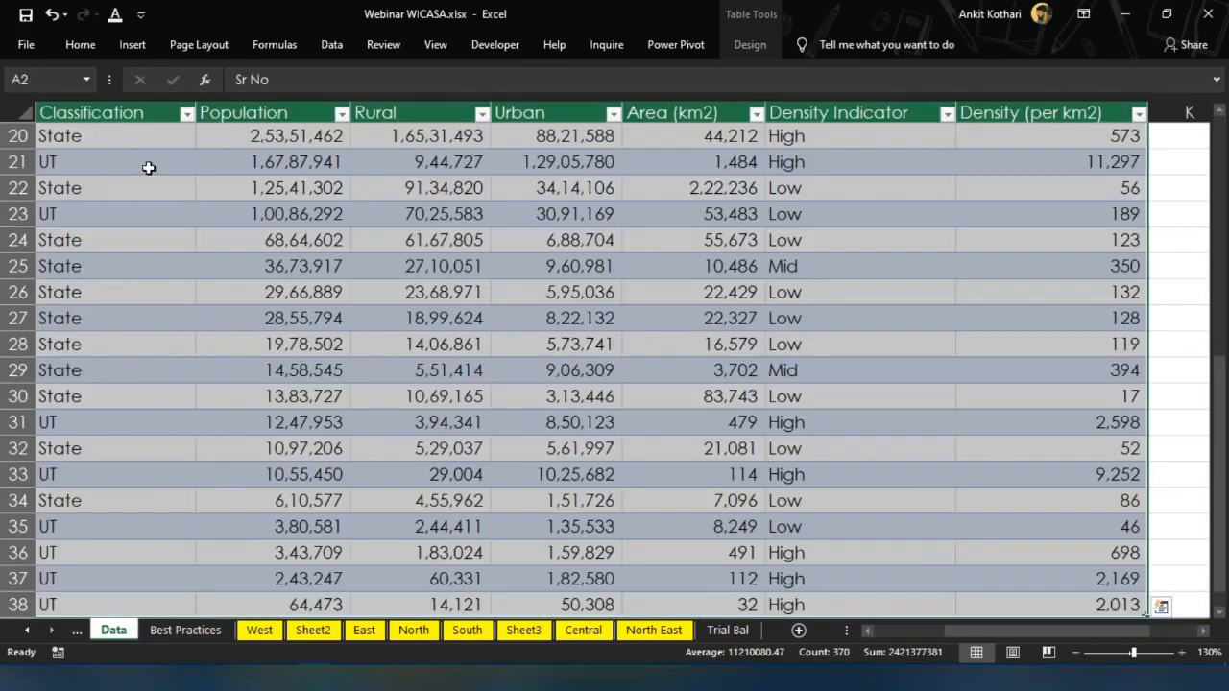
key("ctrl+Home")
key("Down")
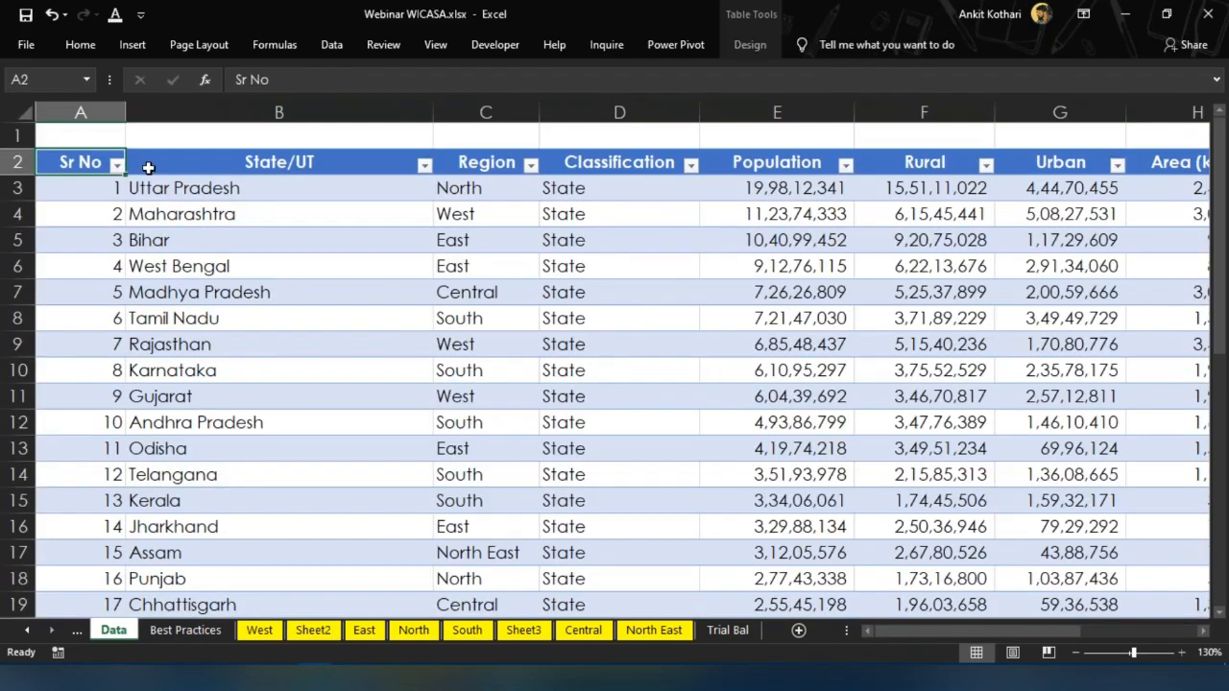
key("ctrl+shift+Down")
key("ctrl+shift+Right")
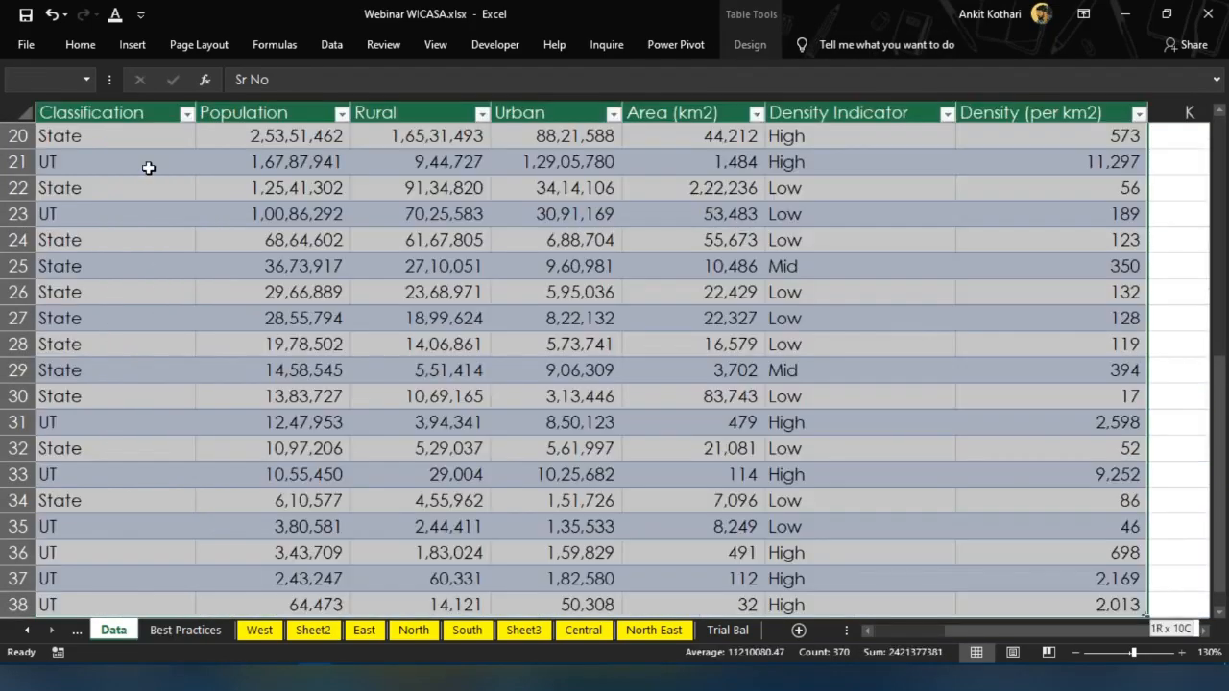
key("ctrl+Home")
key("Down")
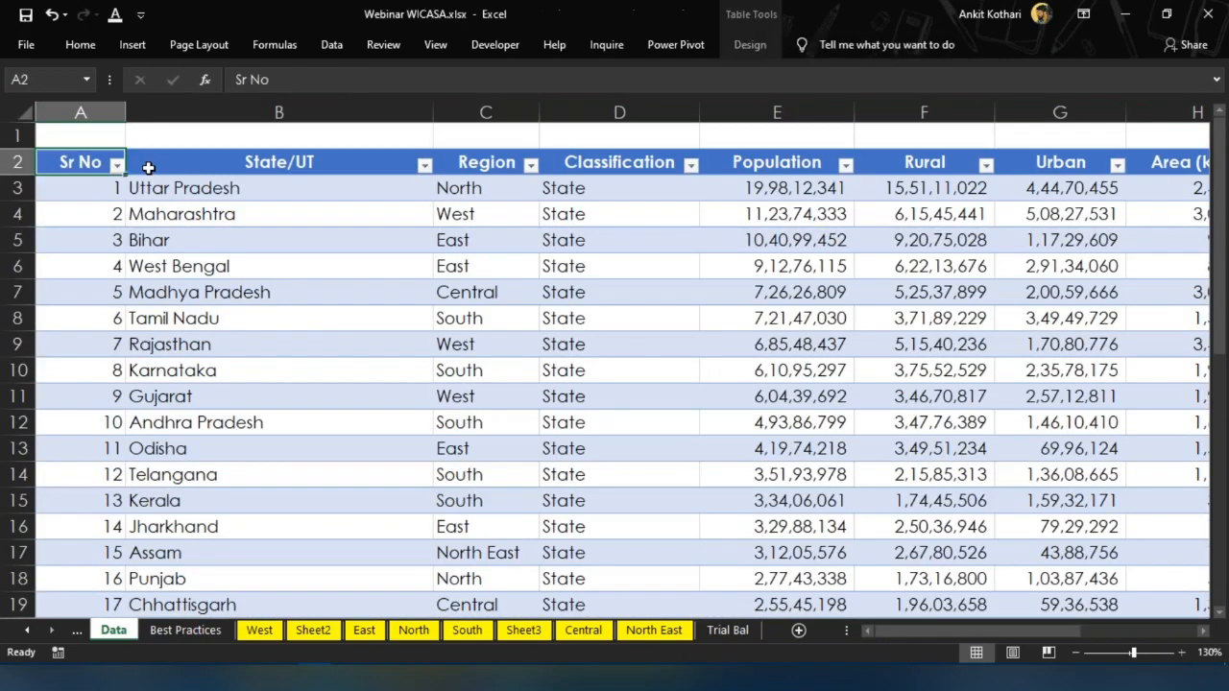
Check whether the Table command is available with a cell inside the table and with cell A1 outside it
left_click(133, 44)
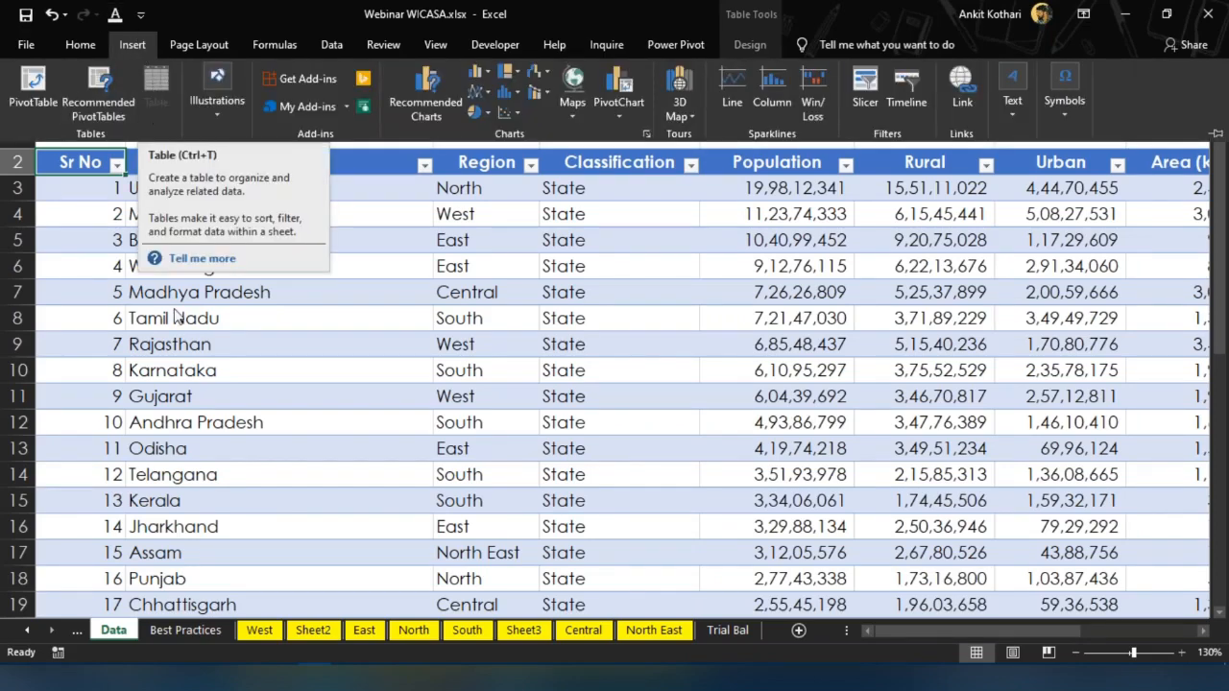
key("Escape")
key("Up")
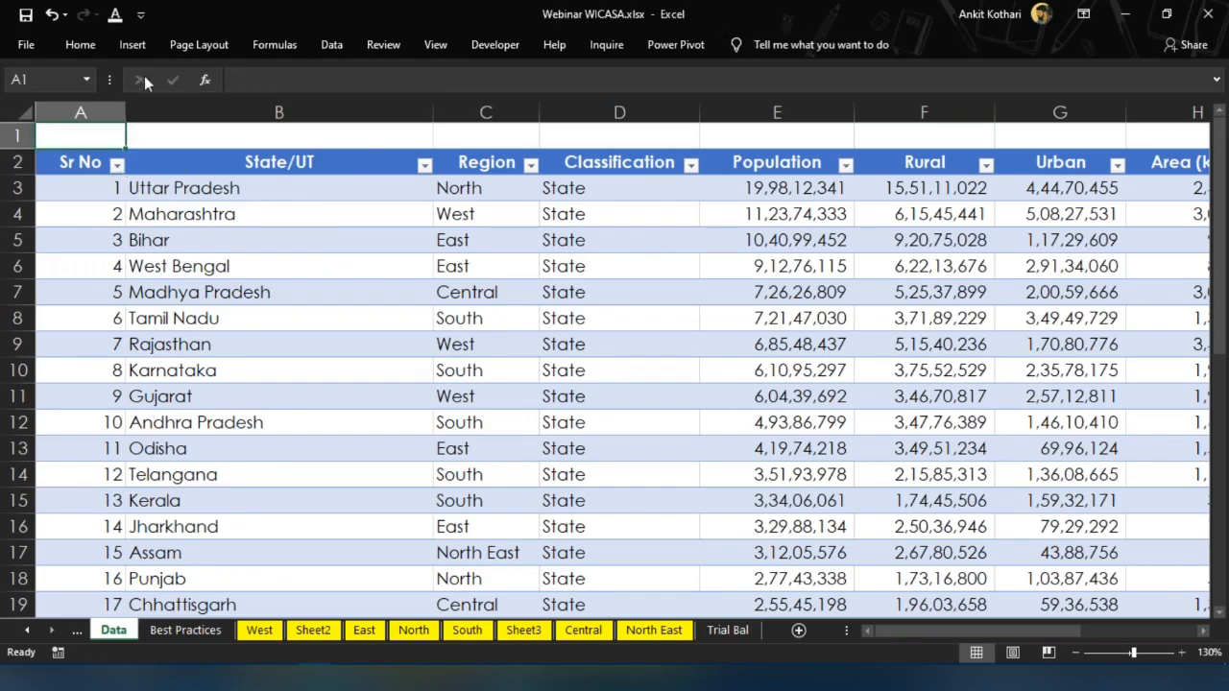
left_click(130, 46)
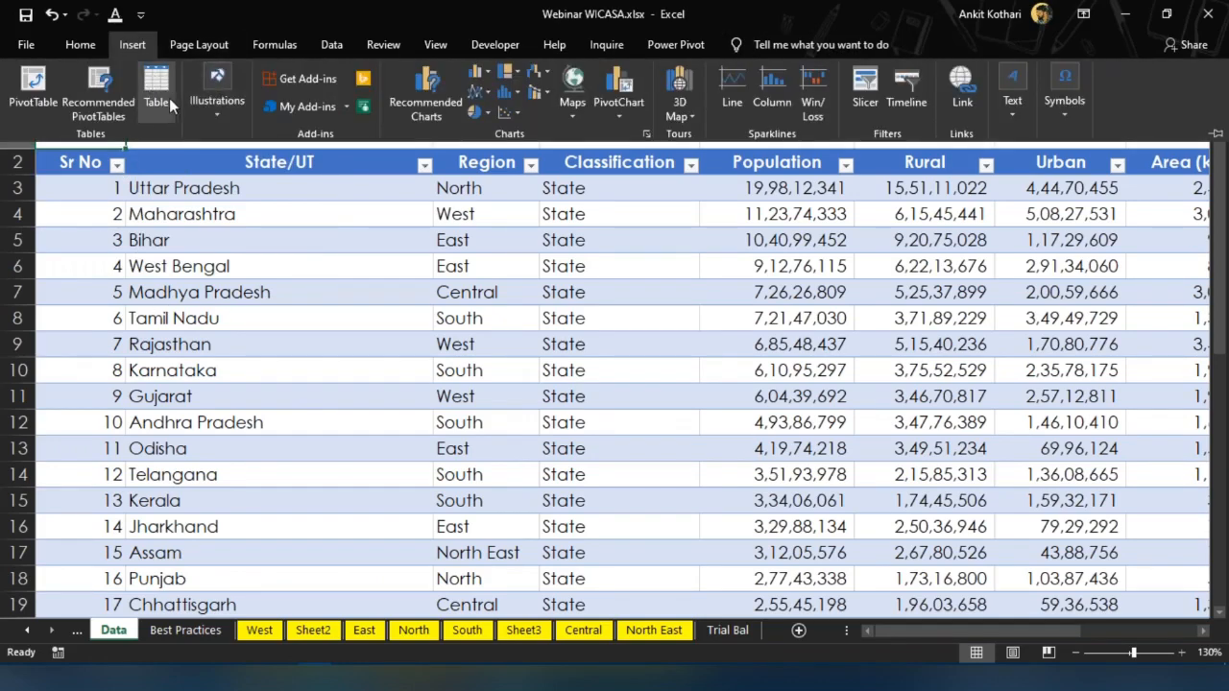
key("Escape")
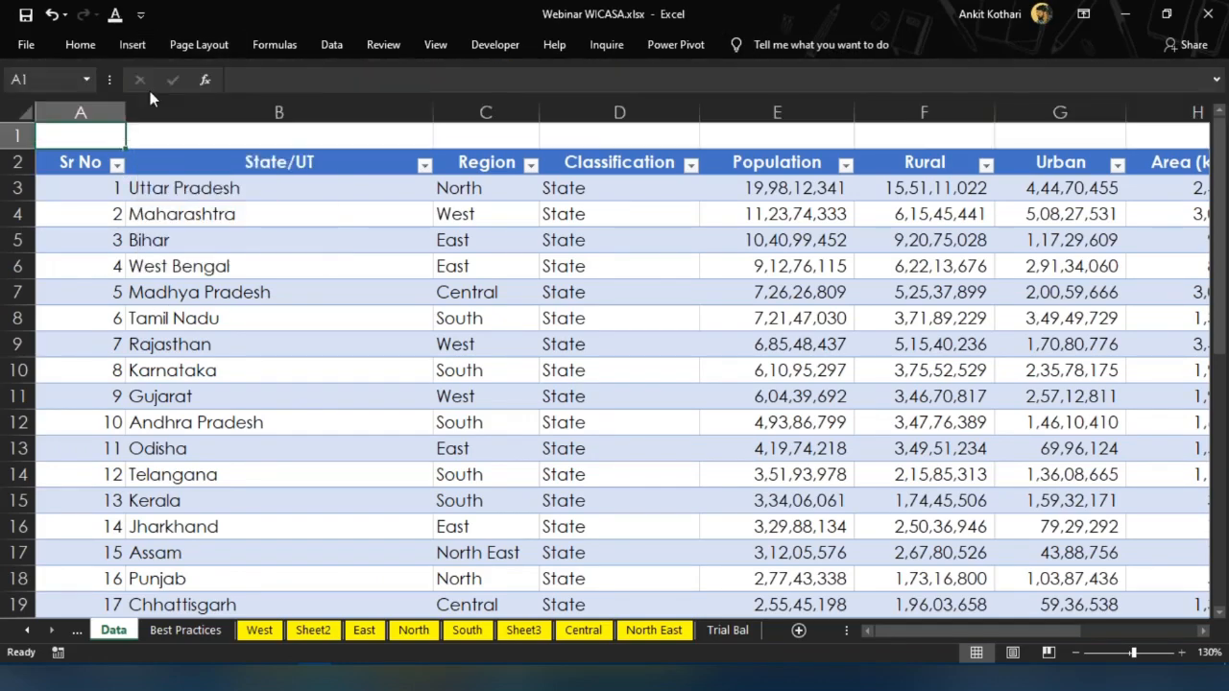
key("Down")
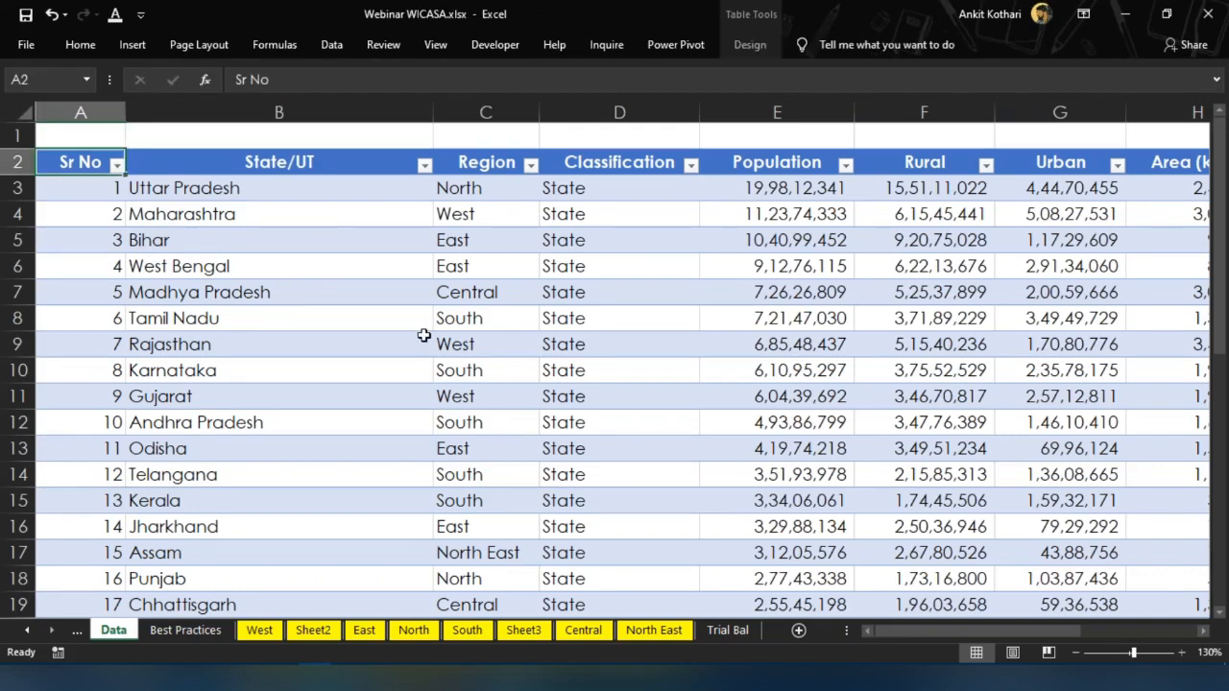
key("Right")
key("Right")
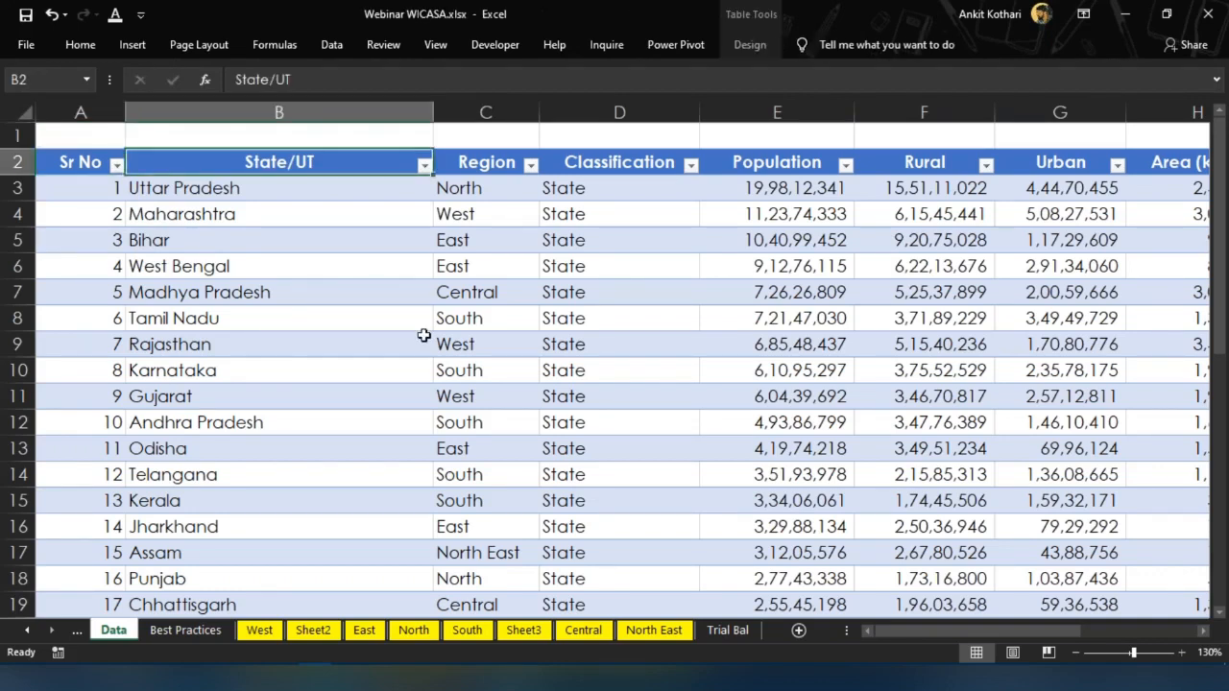
key("Up")
key("Right")
key("Right")
key("Right")
key("Left")
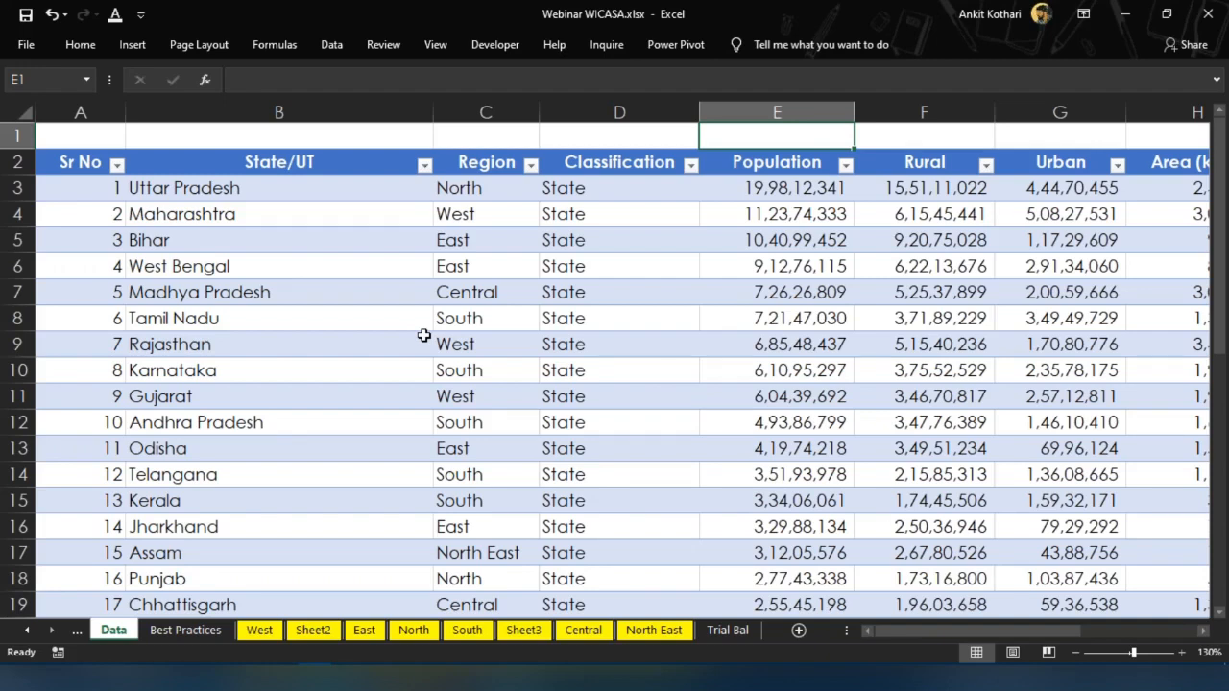
type("=SUM(")
key("Down")
key("Down")
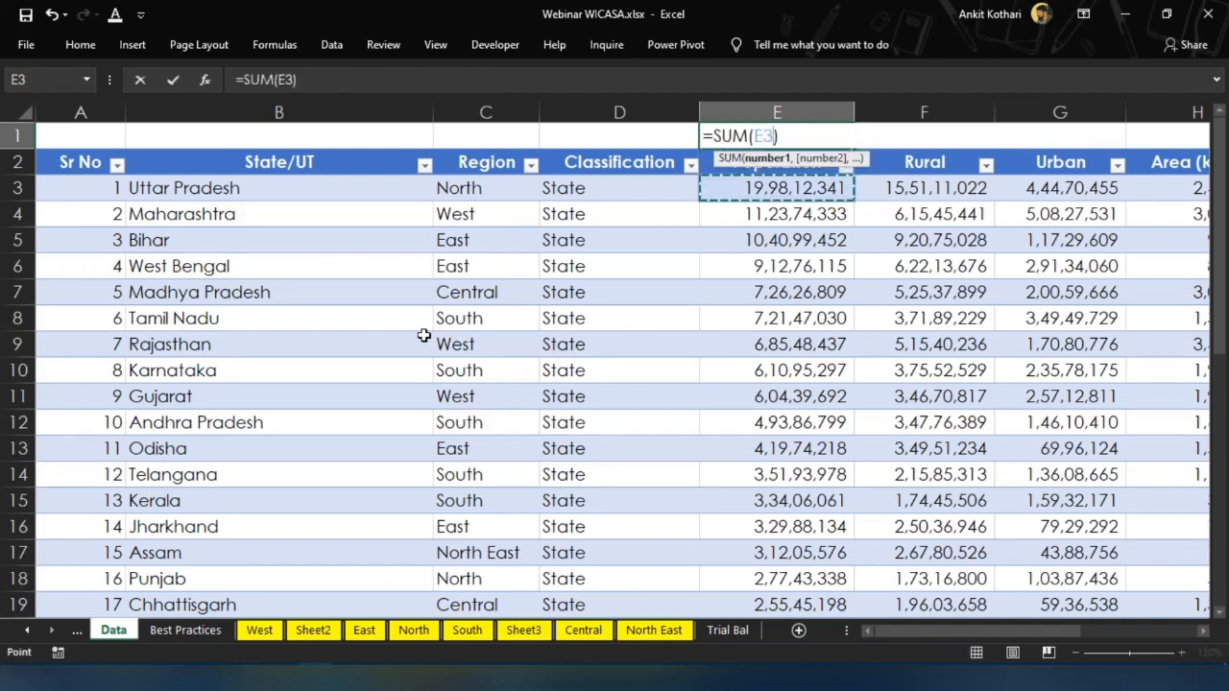
key("Escape")
type("=SUM()")
key("Left")
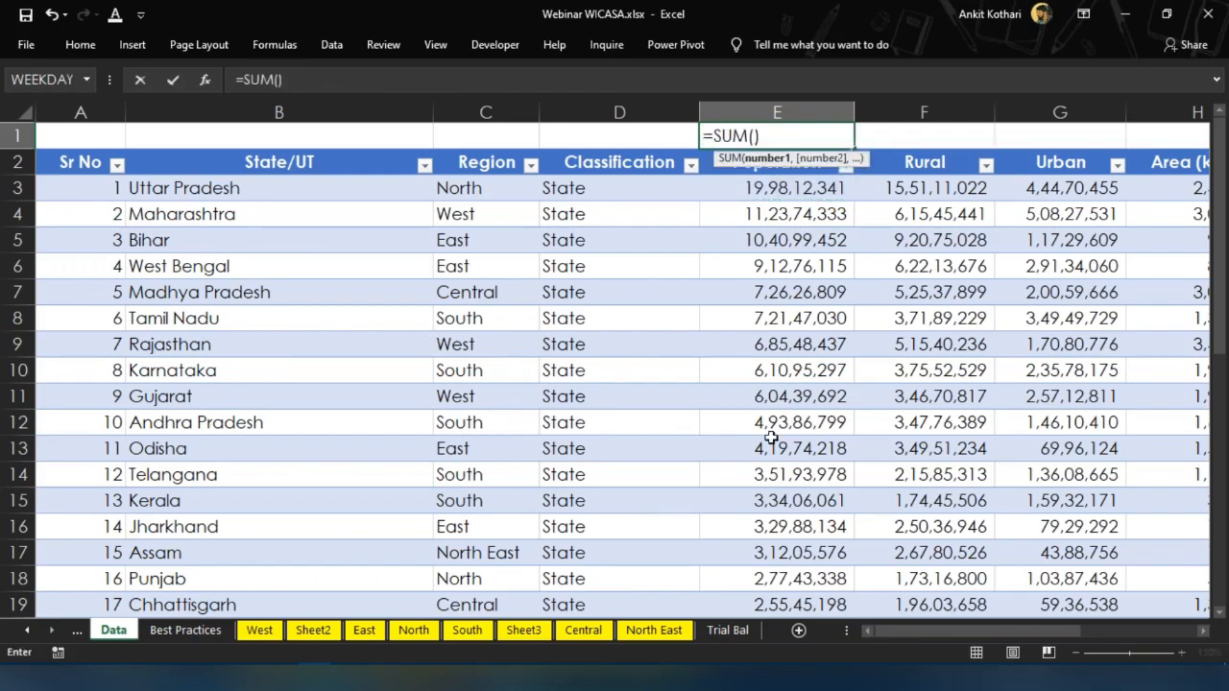
type("\"")
key("Escape")
Total the table's Population column in cell E1 with =SUM(Table3[Population])
scroll(699, 306, "up", 5)
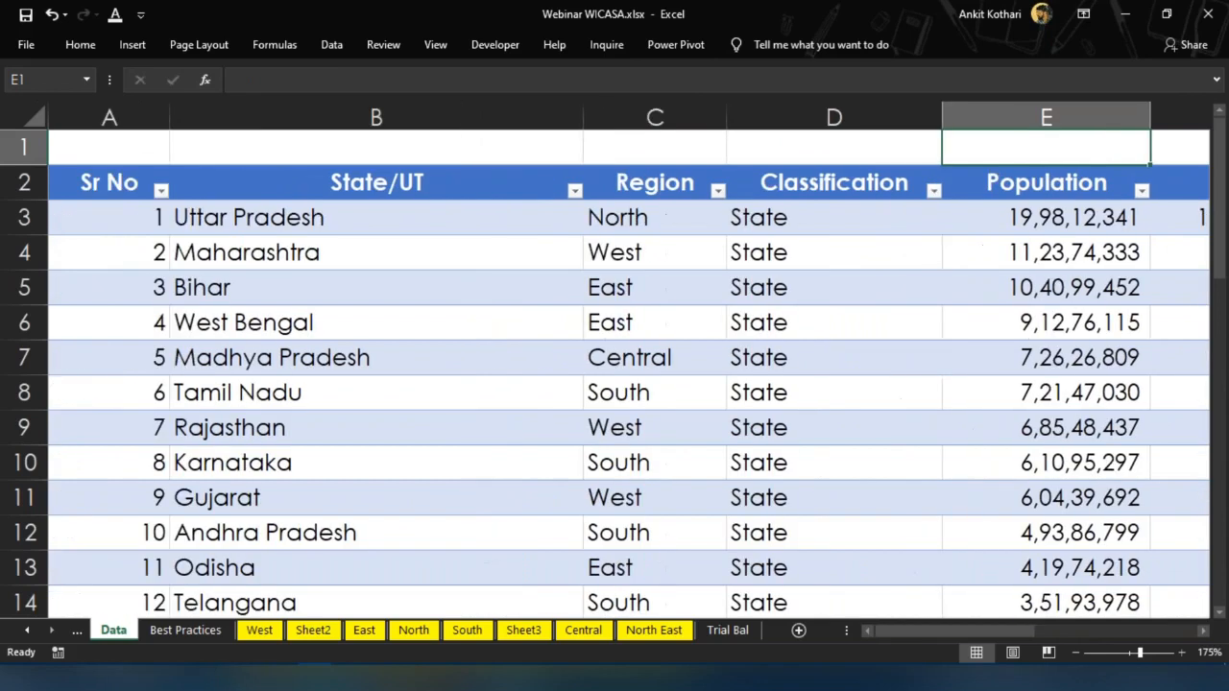
type("=SUM()")
key("Left")
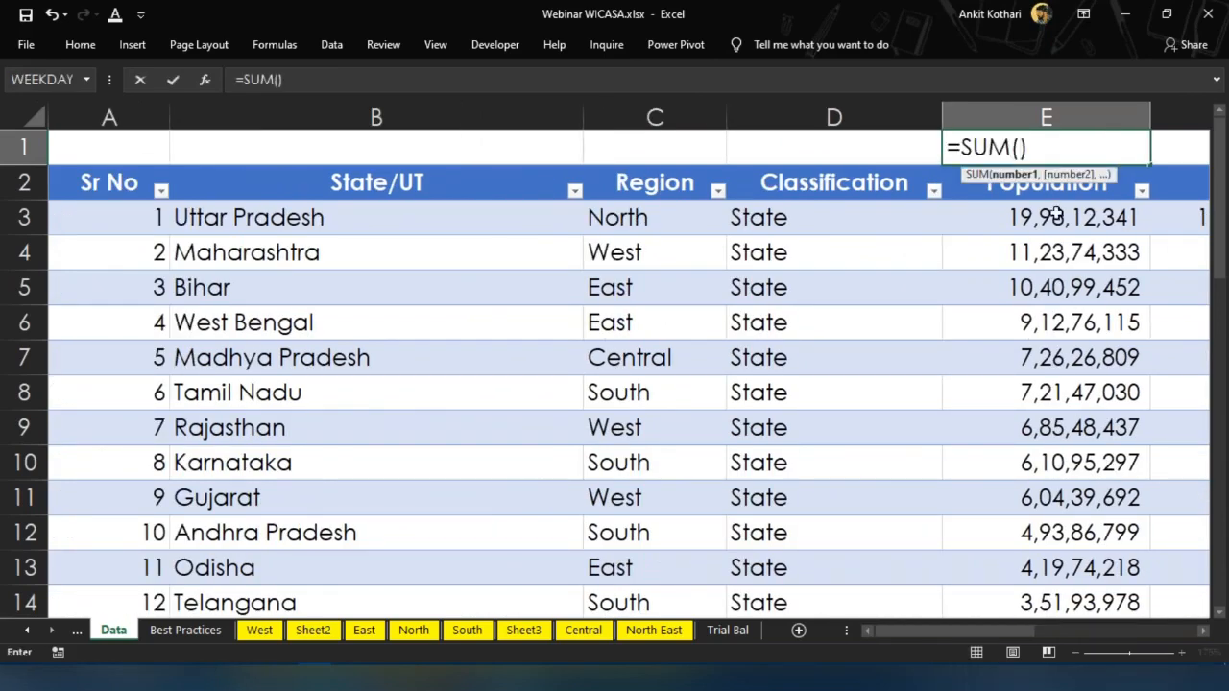
left_click(1050, 211)
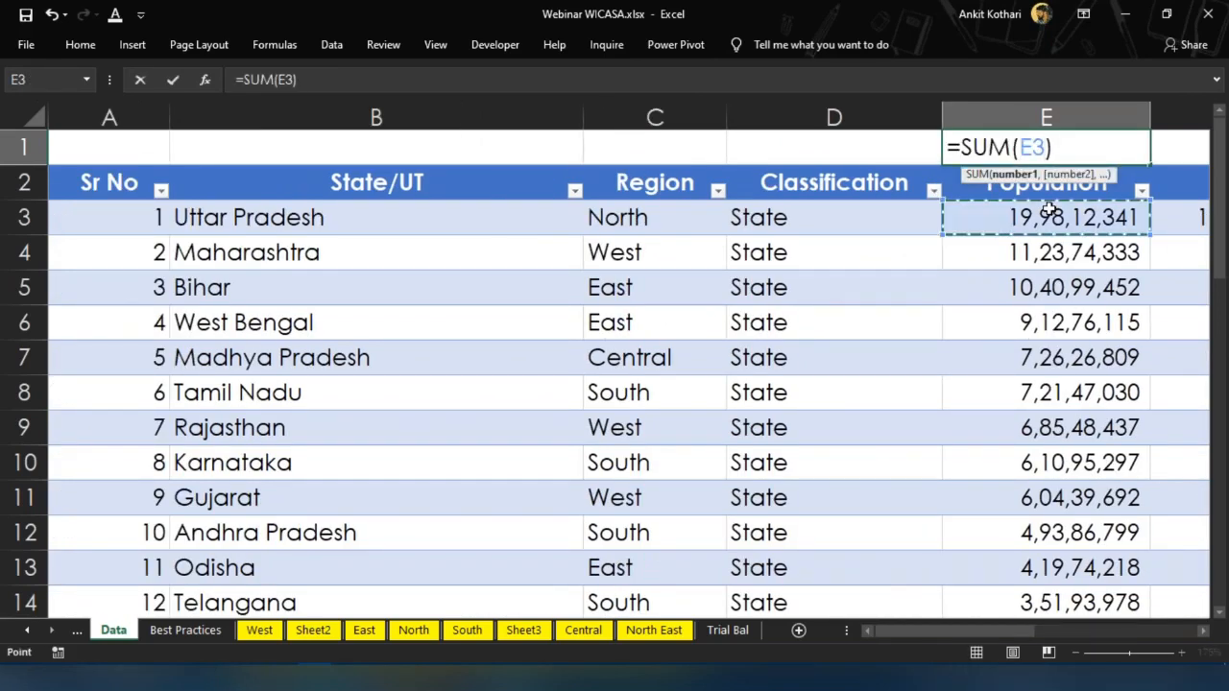
key("ctrl+shift+Down")
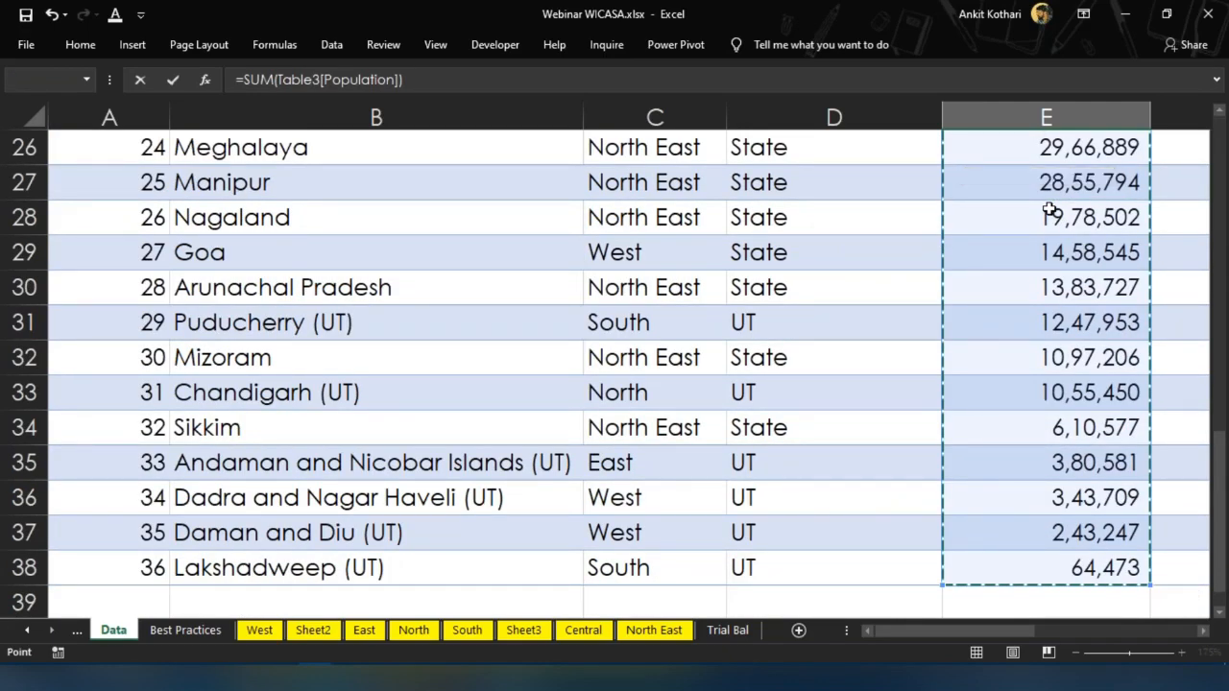
key("ctrl+Return")
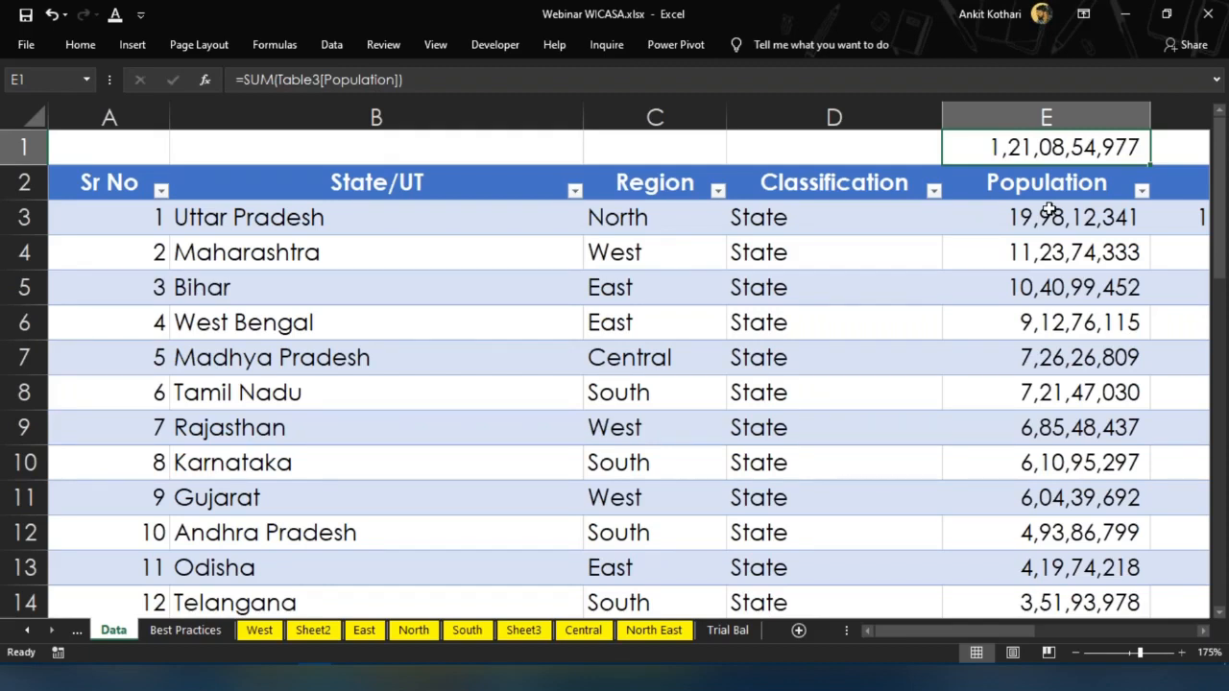
Total the population figures in cell D1 with the plain range formula =SUM(E3:E38)
key("Left")
type("=sum*(")
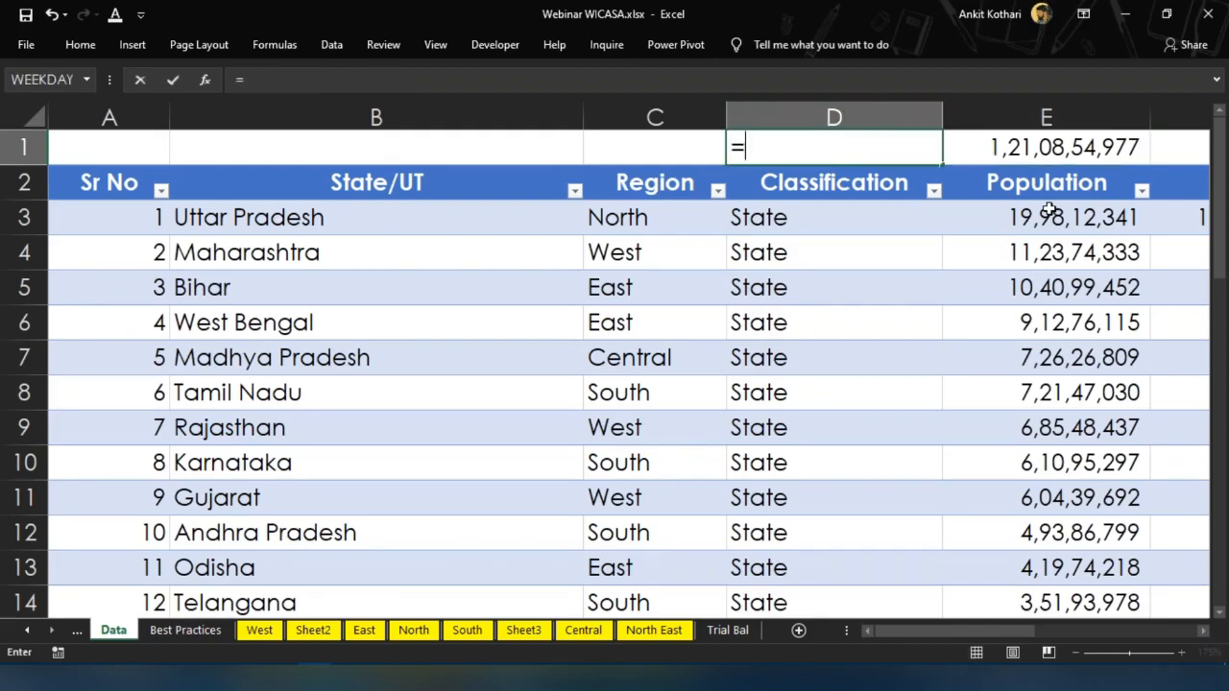
key("BackSpace")
key("BackSpace")
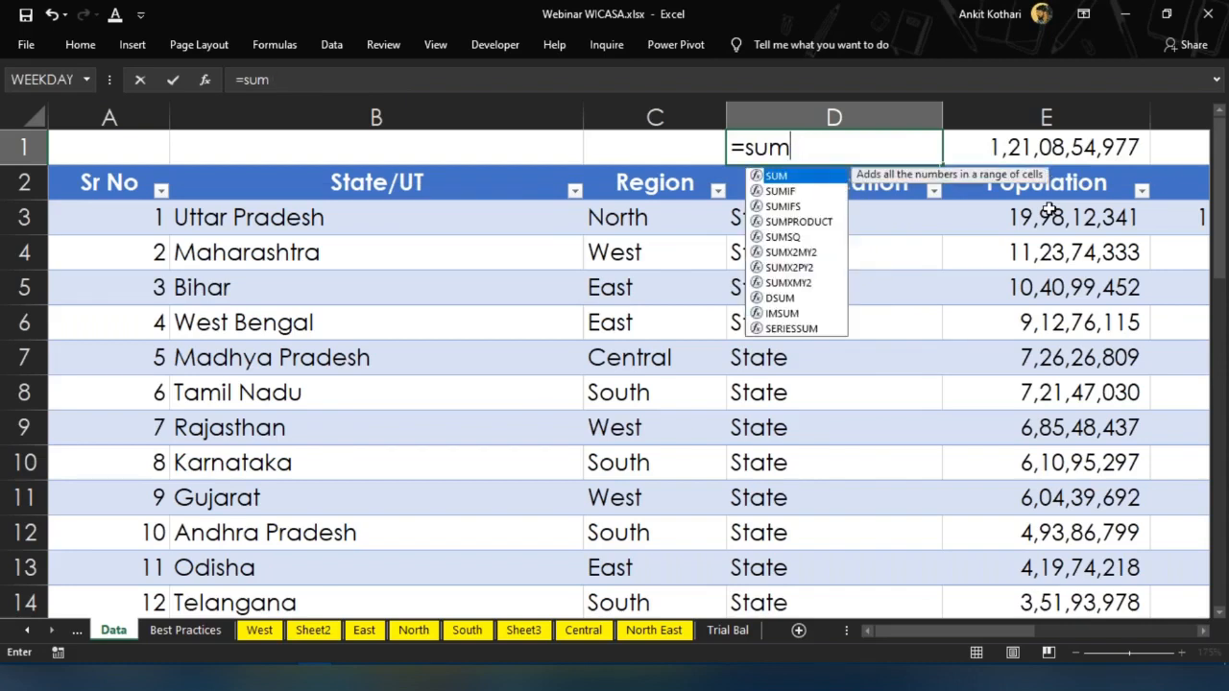
type("(")
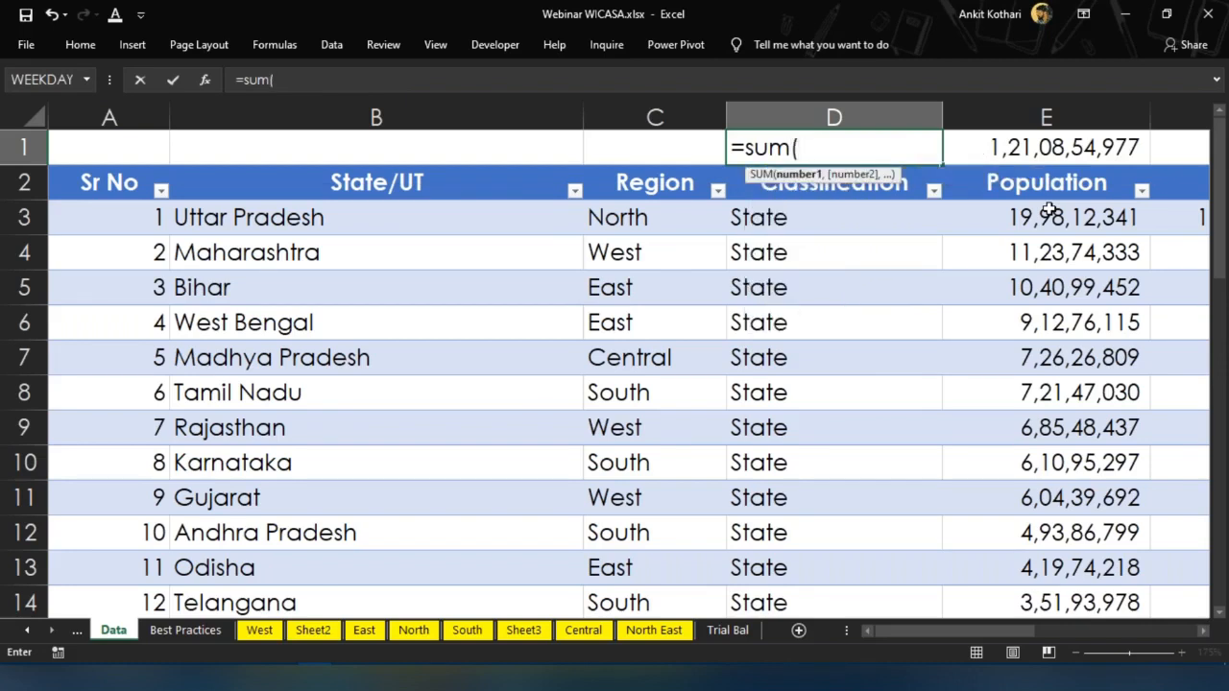
type("e3:")
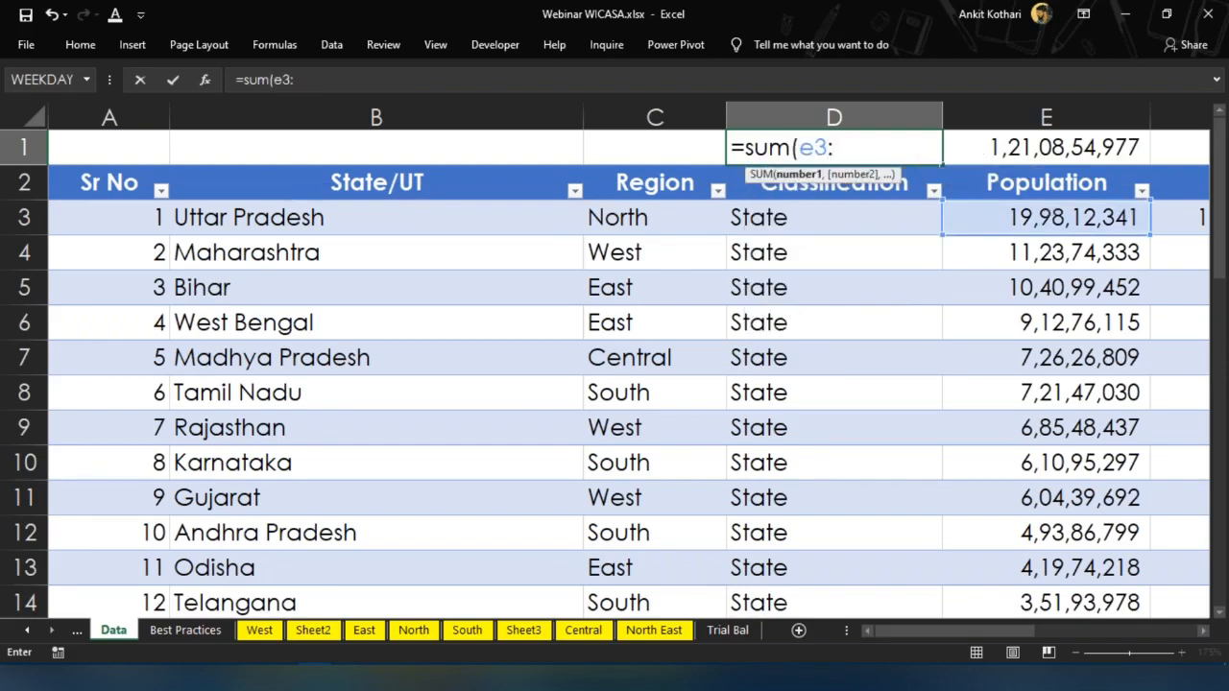
scroll(1010, 326, "down", 15)
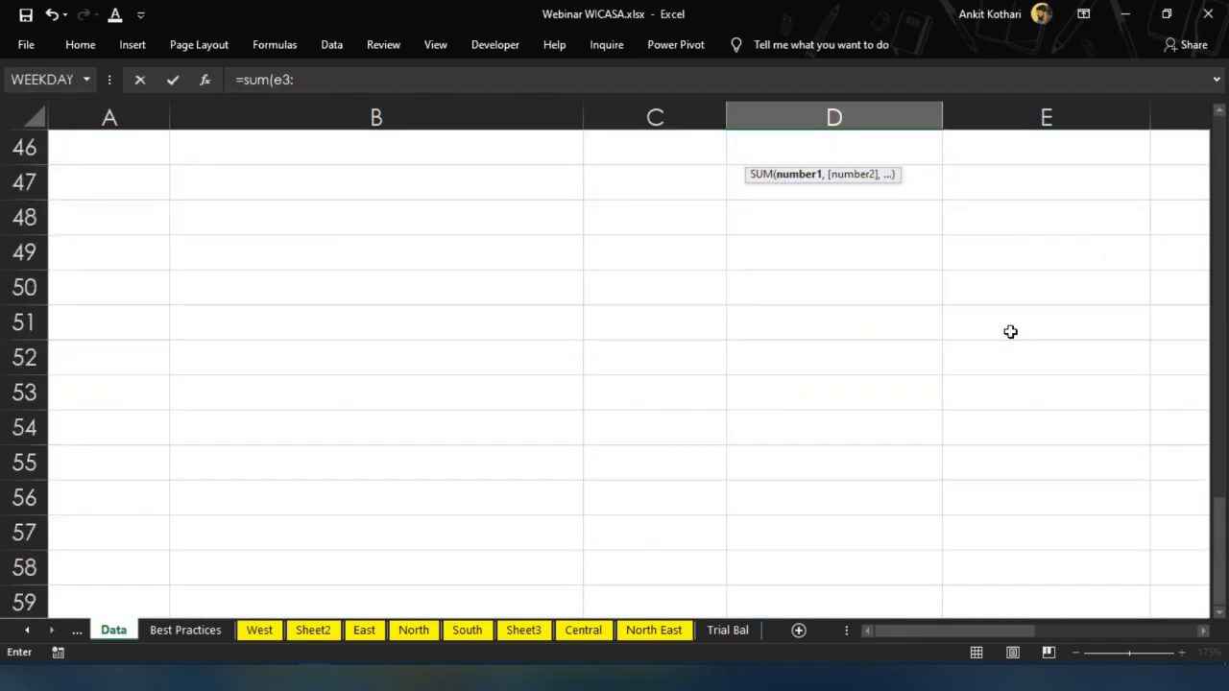
scroll(1010, 331, "up", 6)
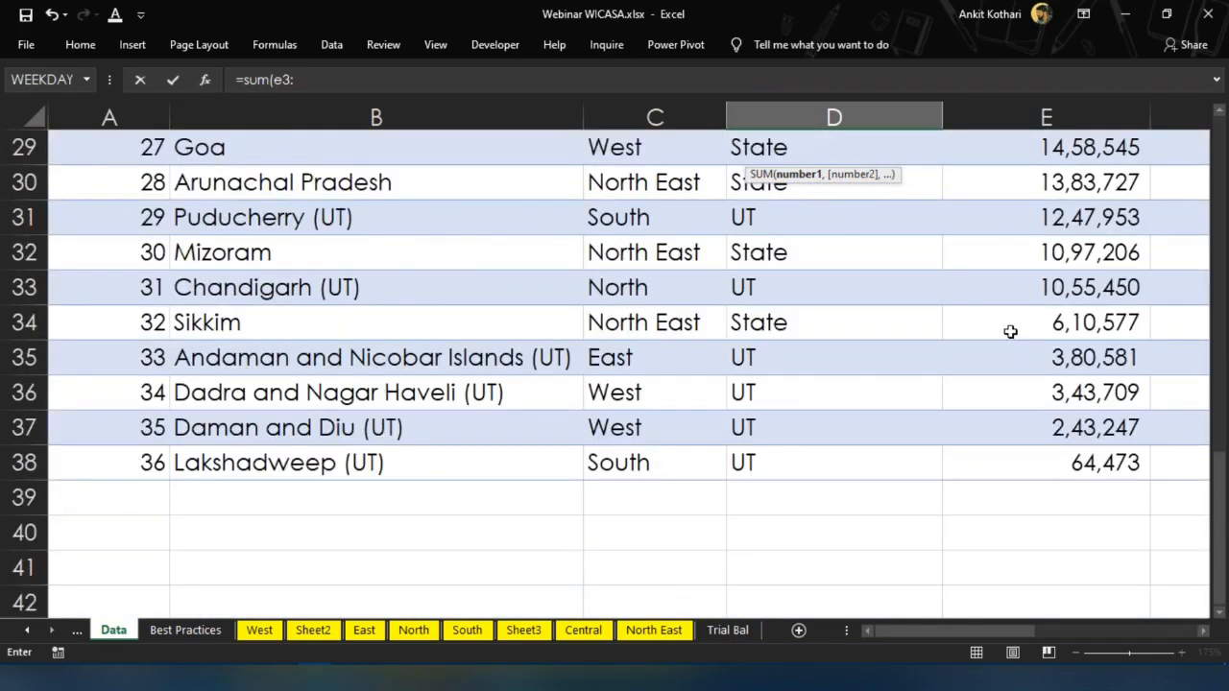
type("e38")
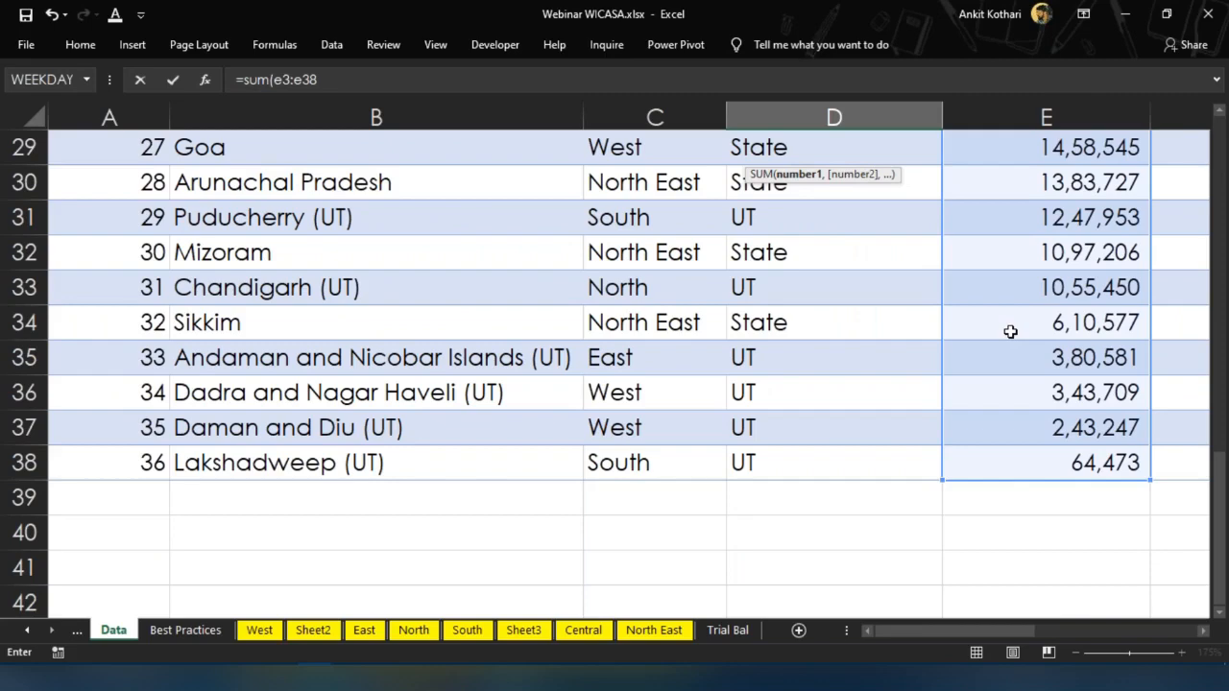
key("Return")
Compare the range formula in D1 with the table-based formula in E1, inspecting which cells E1 refers to
key("Up")
key("Right")
key("Left")
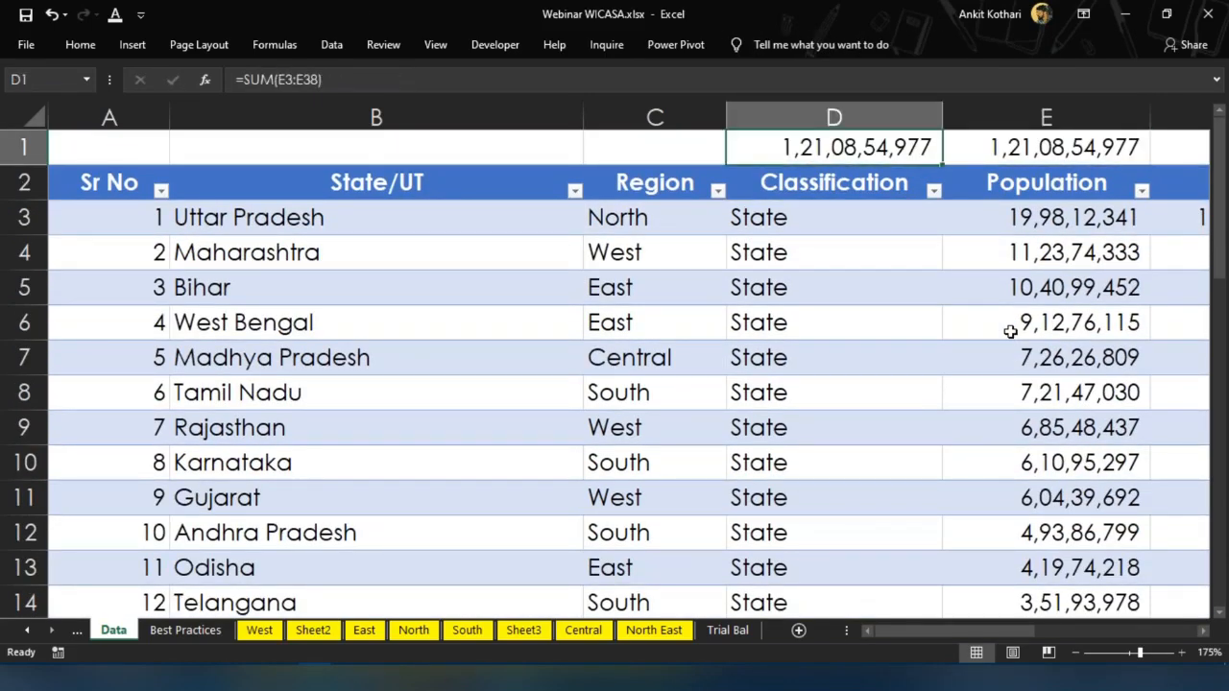
key("Right")
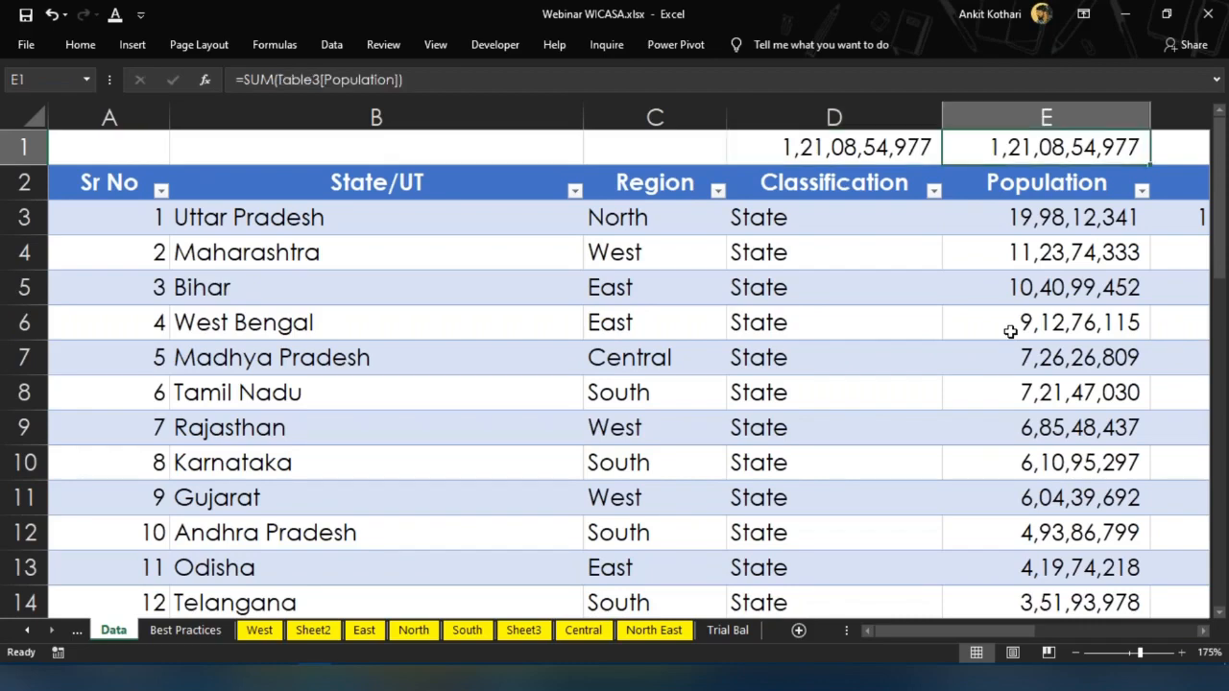
key("F2")
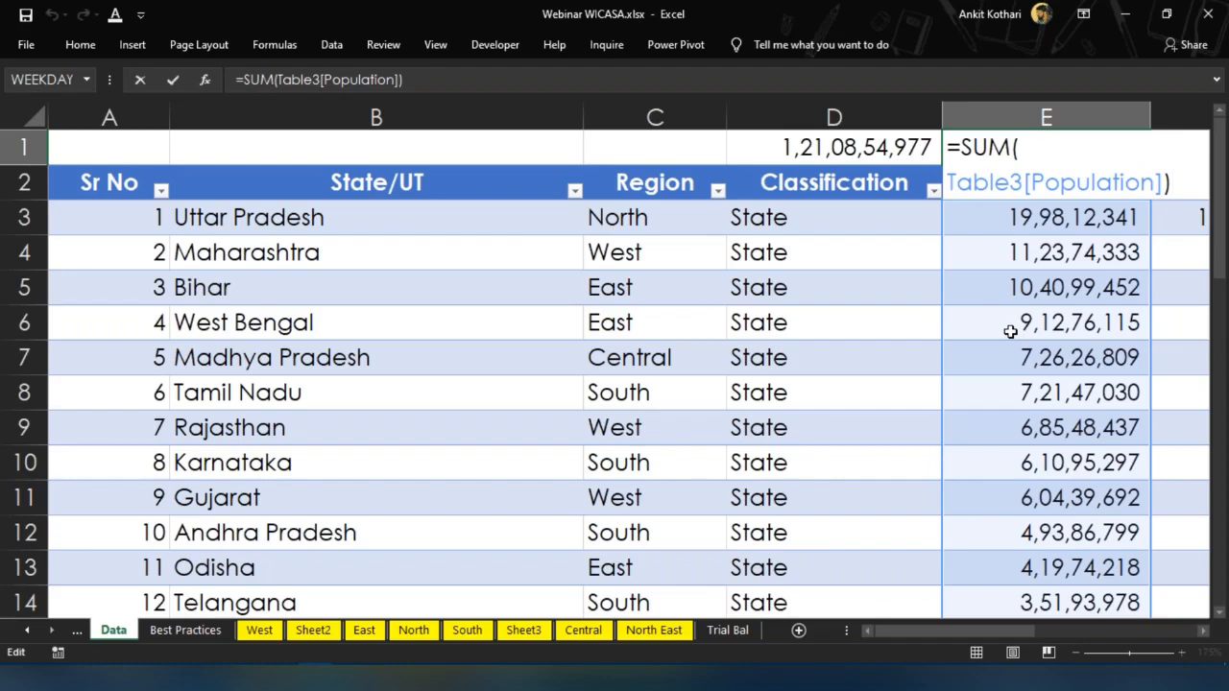
key("ctrl+Return")
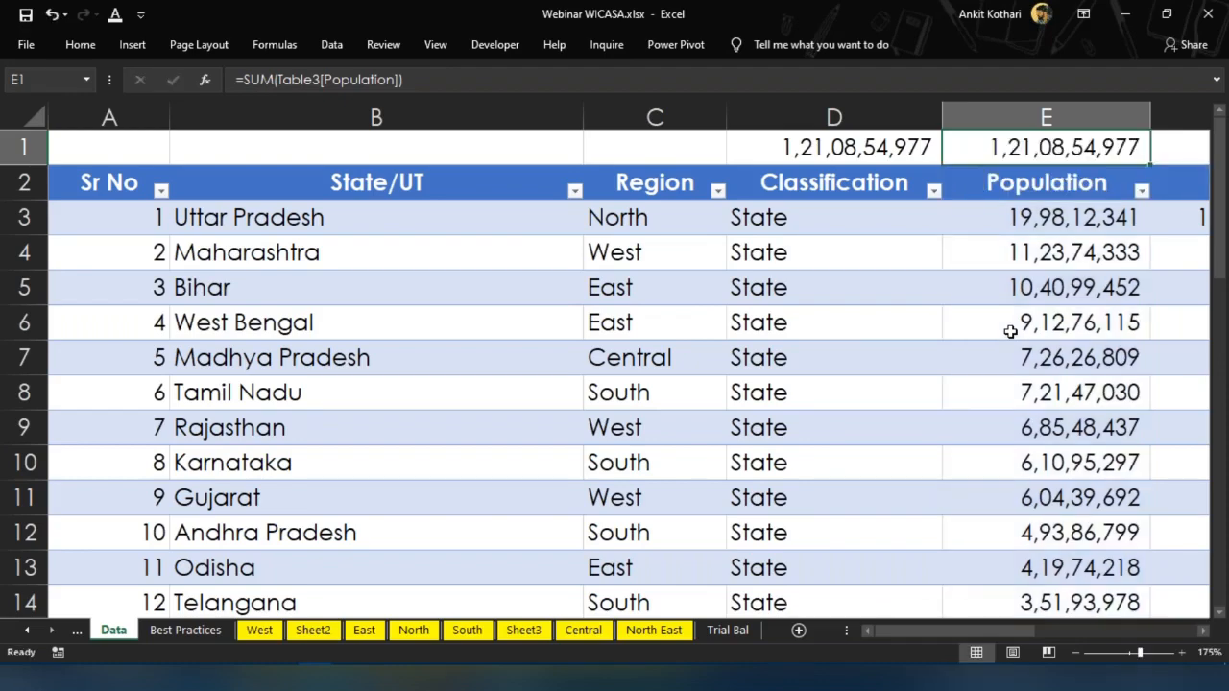
Enter Laddakh as the State/UT in cell B39, directly below the table's last row
key("Down")
key("Down")
key("ctrl+Down")
key("Down")
key("Up")
key("Left")
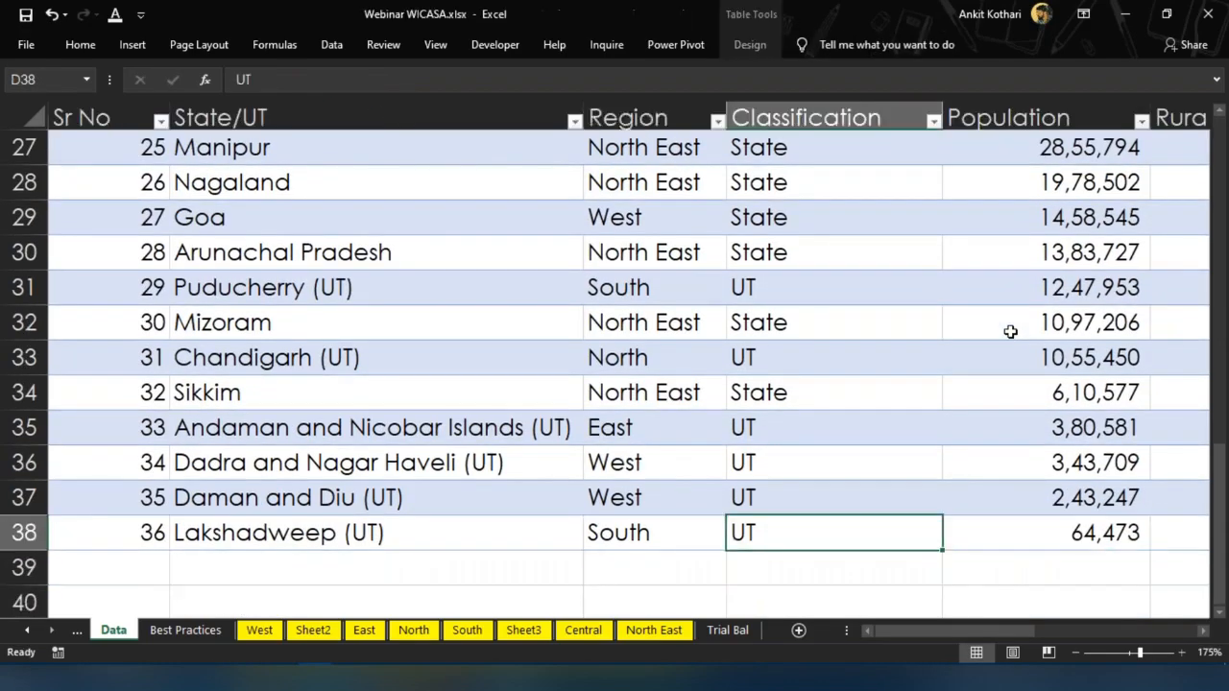
key("Down")
key("Home")
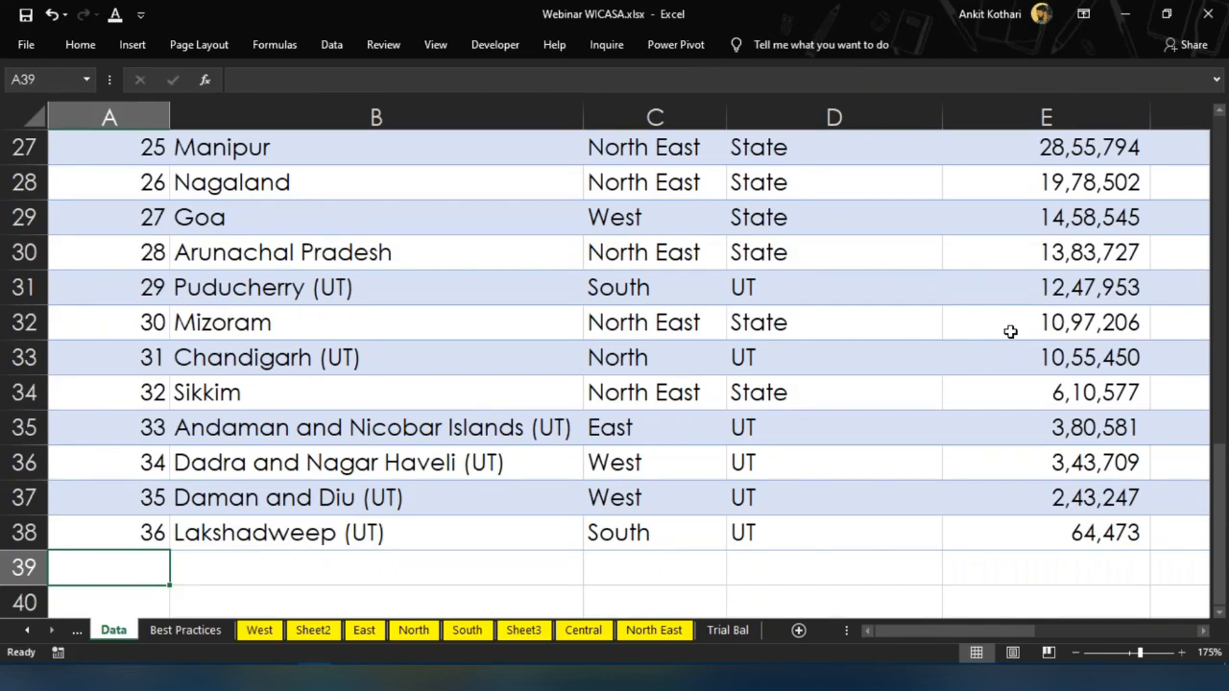
key("Up")
key("Right")
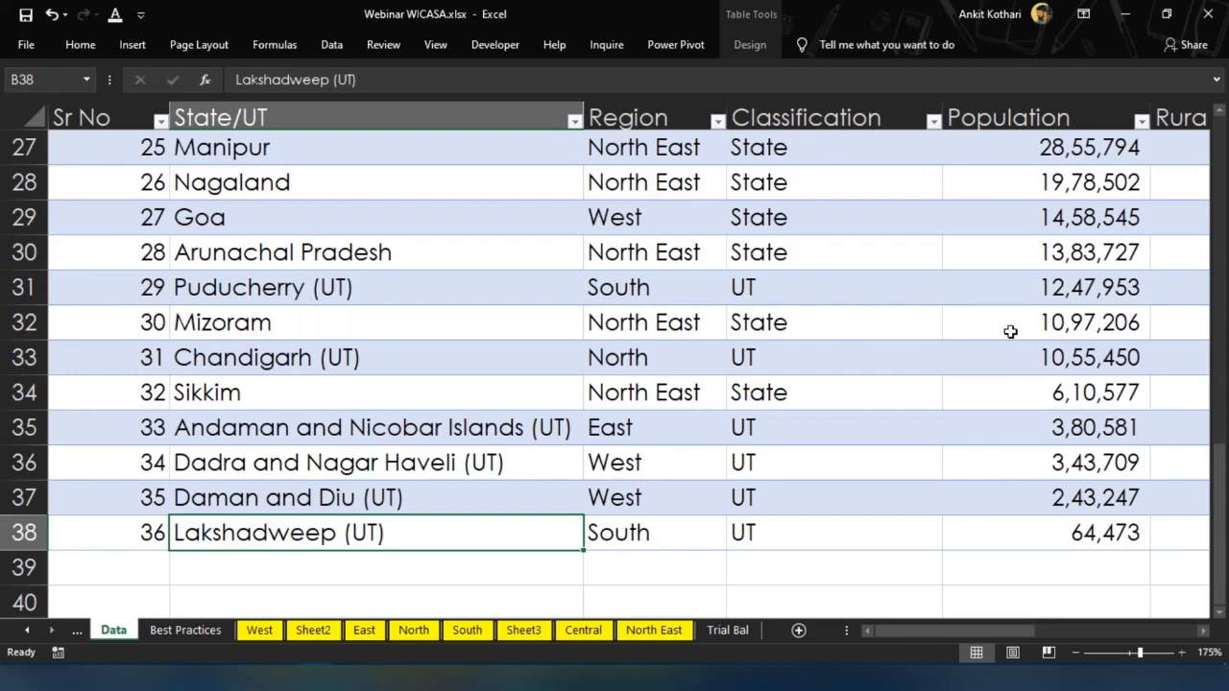
key("Down")
type("La")
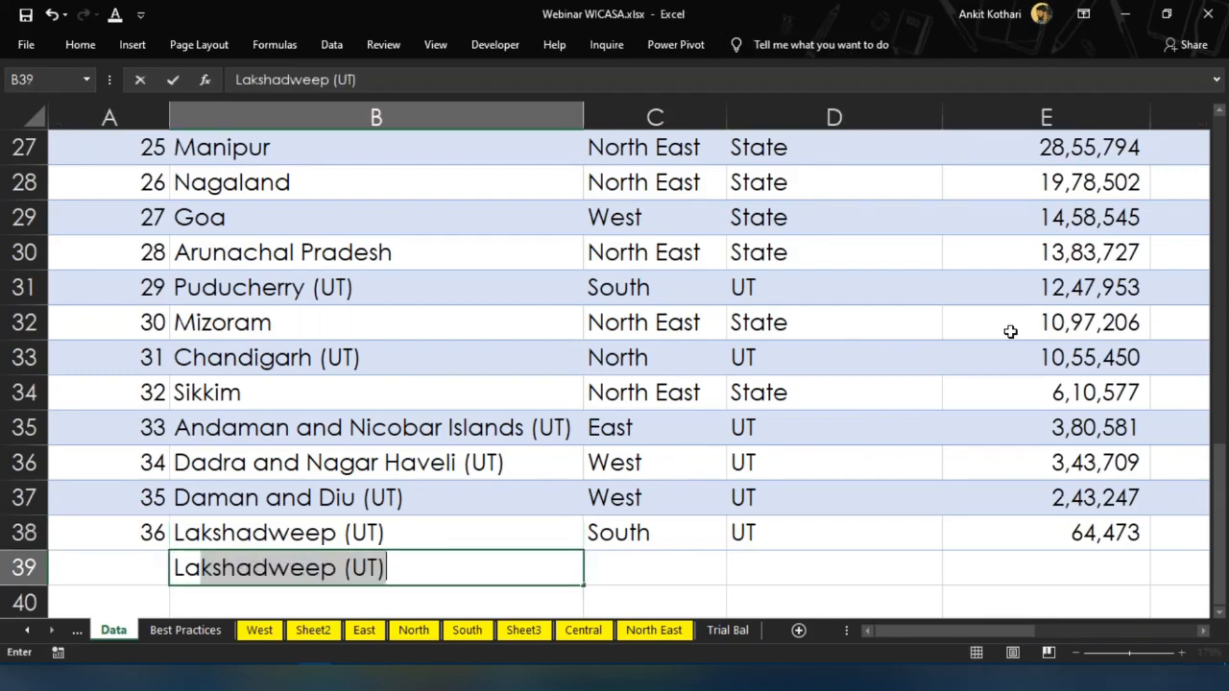
type("ddakh")
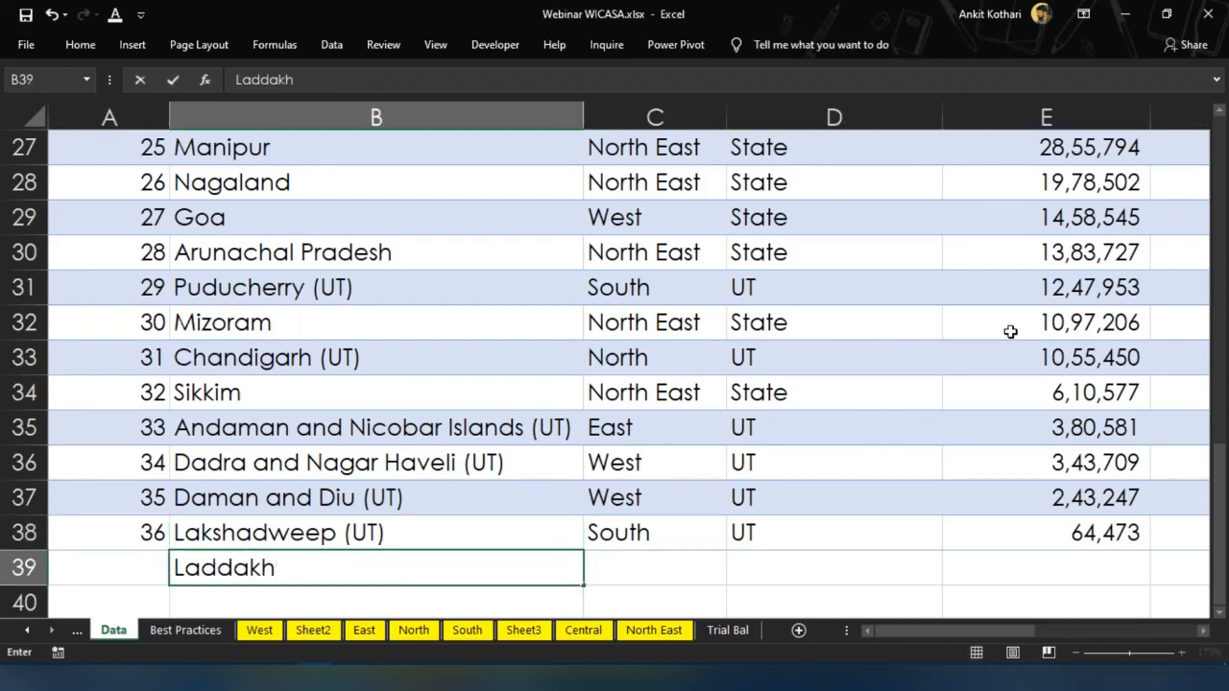
key("Return")
Enter 37 as the Sr No of the Laddakh row
key("Up")
key("Left")
type("37")
key("ctrl+Return")
Look across the Laddakh row to examine the formula in its Density Indicator cell
key("Right")
key("Right")
key("Right")
key("Right")
key("Right")
key("Right")
key("Right")
key("Right")
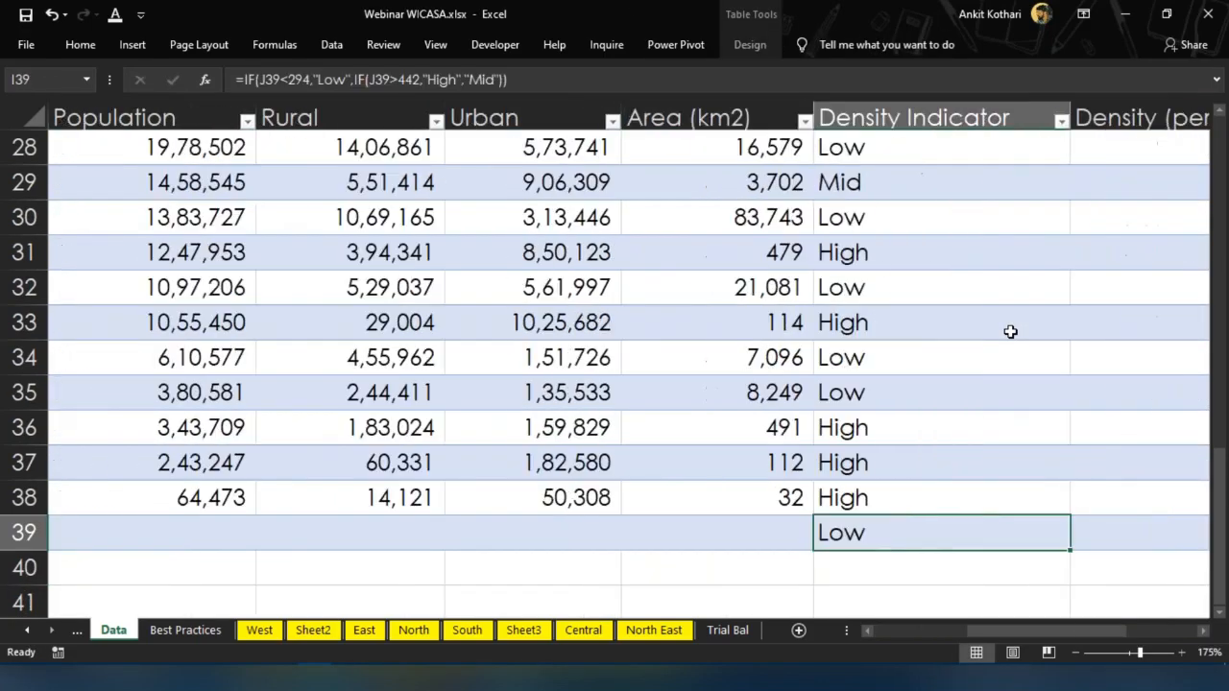
Enter 56565656 as the Population of the Laddakh row
key("Left")
key("Left")
key("Left")
key("Left")
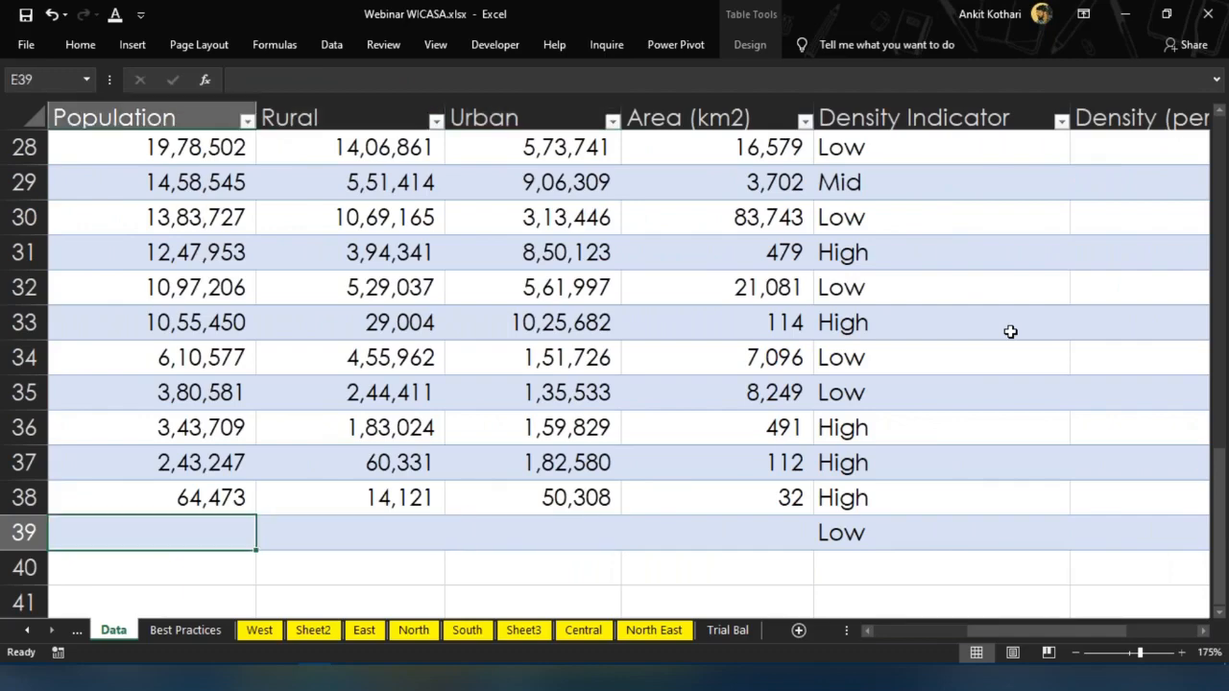
type("56565656")
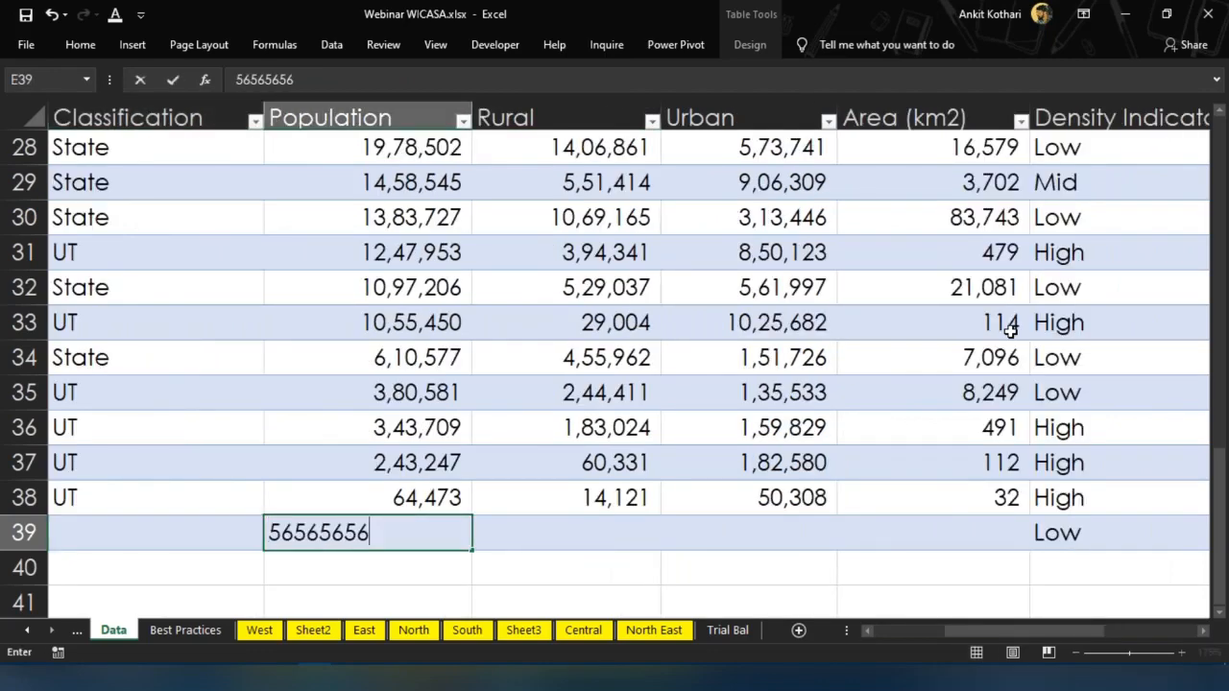
key("ctrl+Return")
Check how the total formulas in E1 and D1 respond to the added Laddakh row
key("ctrl+Up")
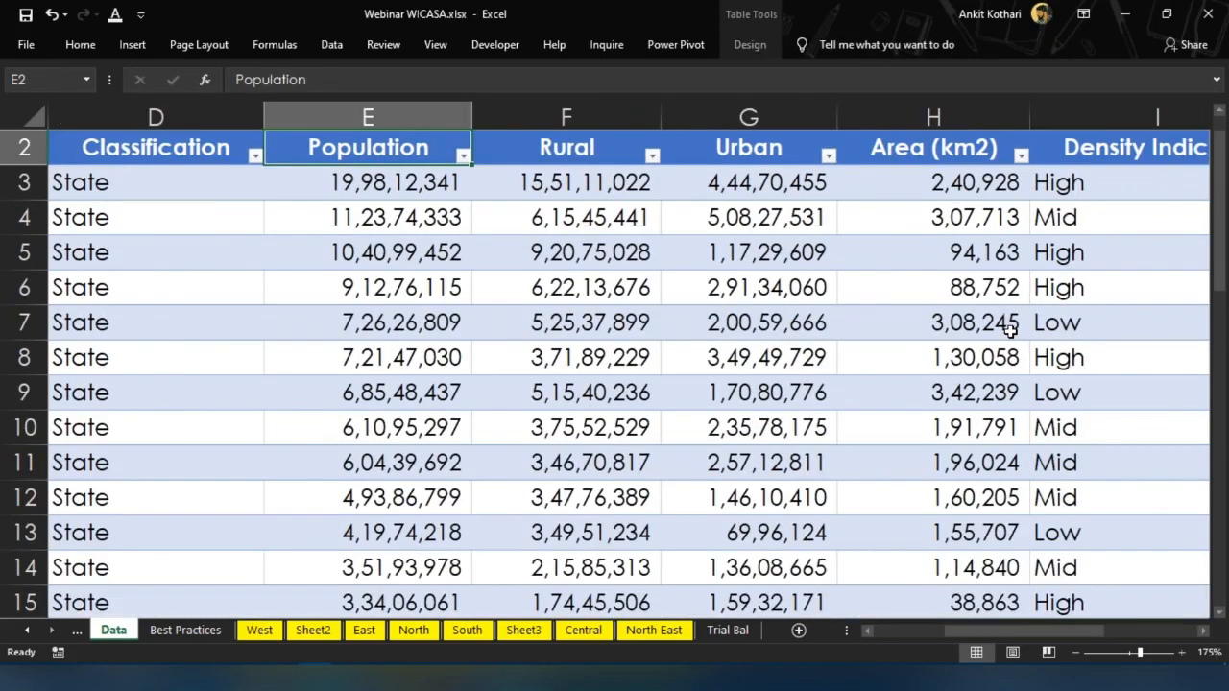
key("Up")
key("F2")
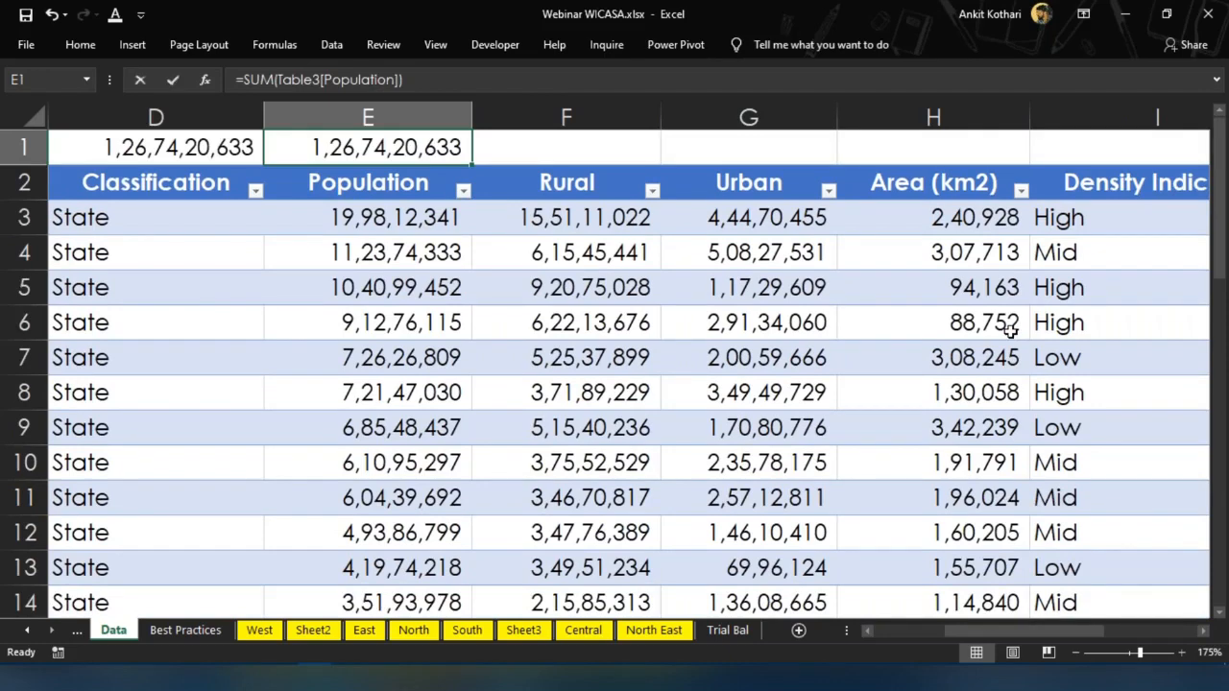
key("Return")
key("Down")
key("ctrl+Down")
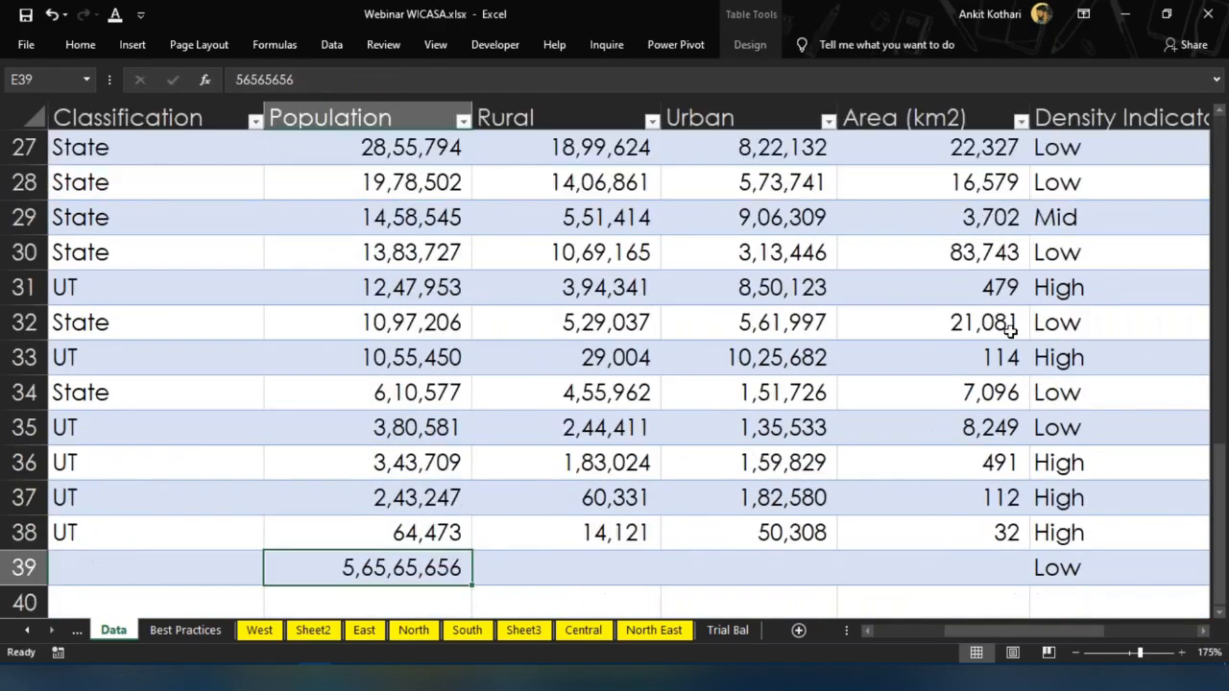
key("ctrl+Up")
key("Up")
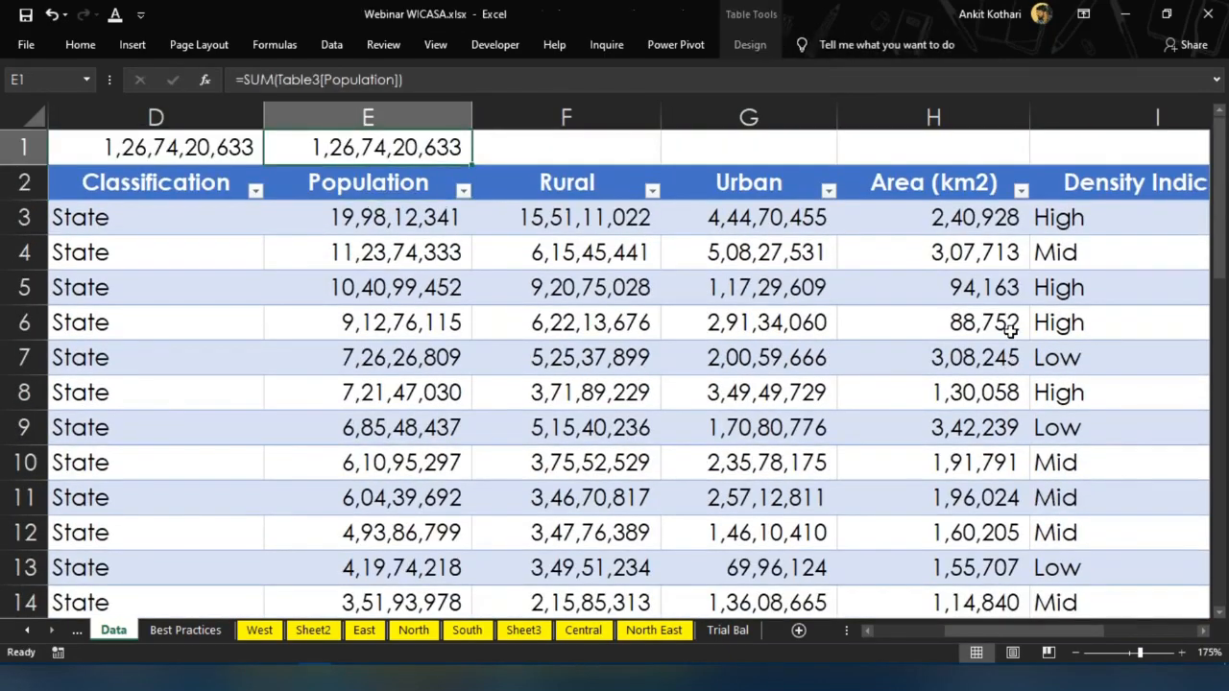
key("F2")
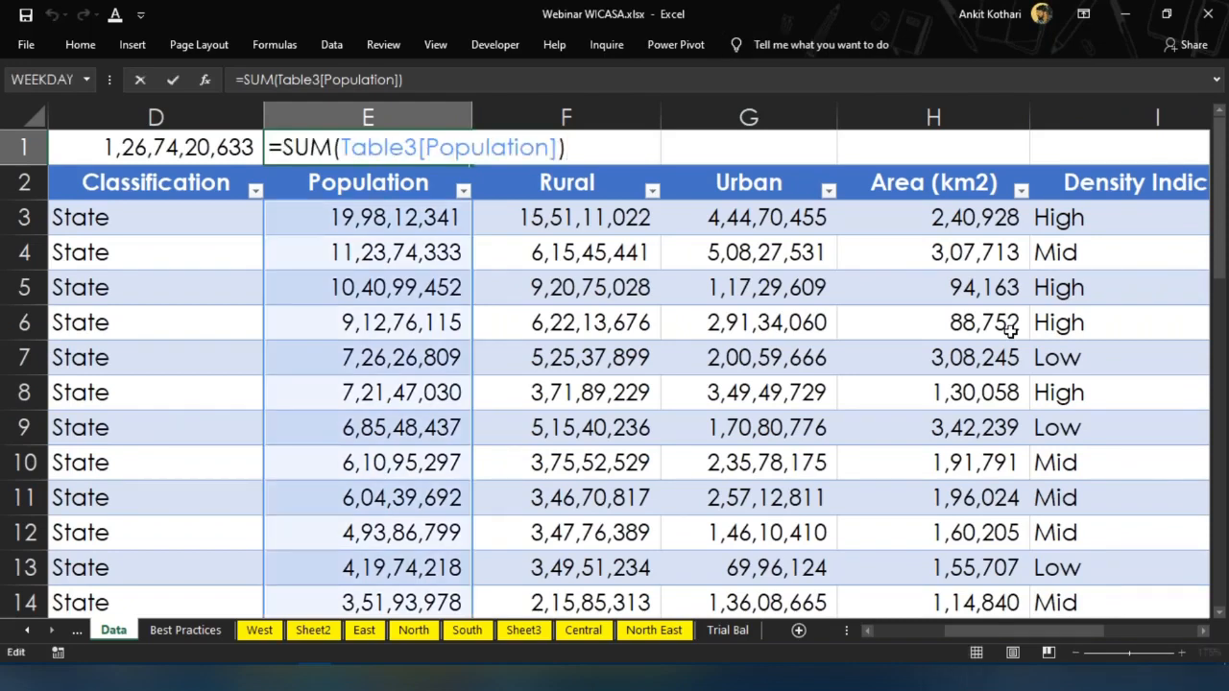
key("Return")
key("Up")
key("Left")
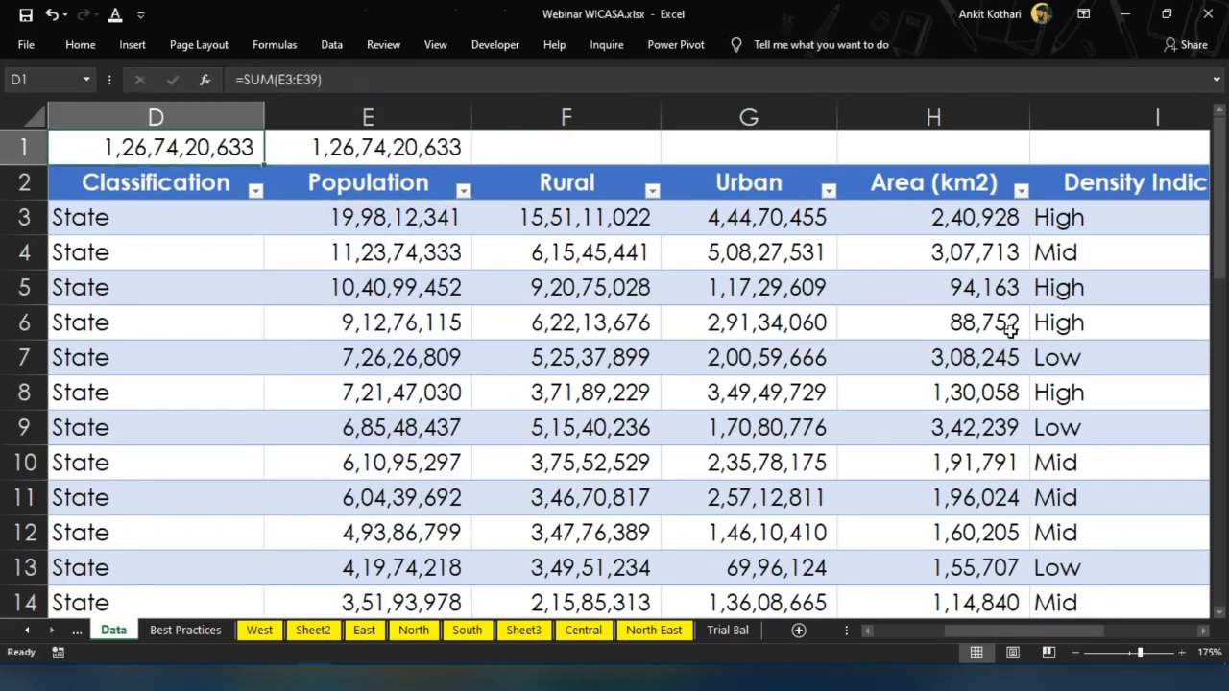
Review the Population column down to its last row and inspect the cells referenced by the E1 formula again
key("Right")
key("Down")
key("ctrl+Down")
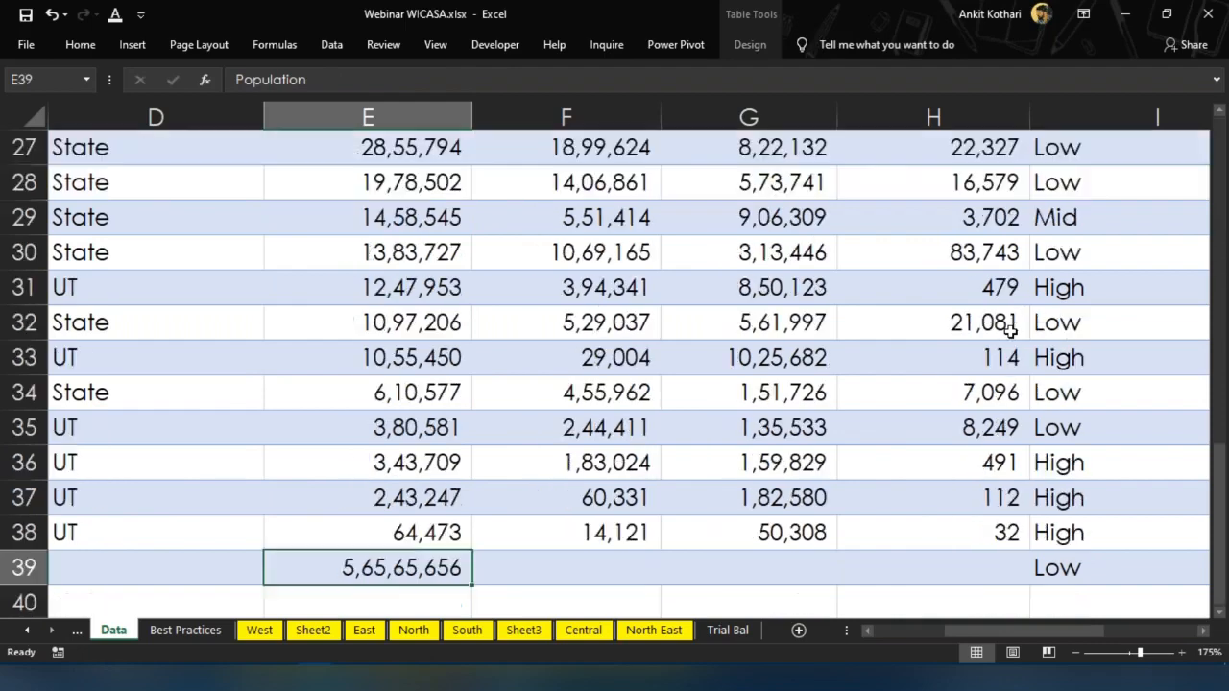
key("Down")
key("Up")
key("ctrl+Up")
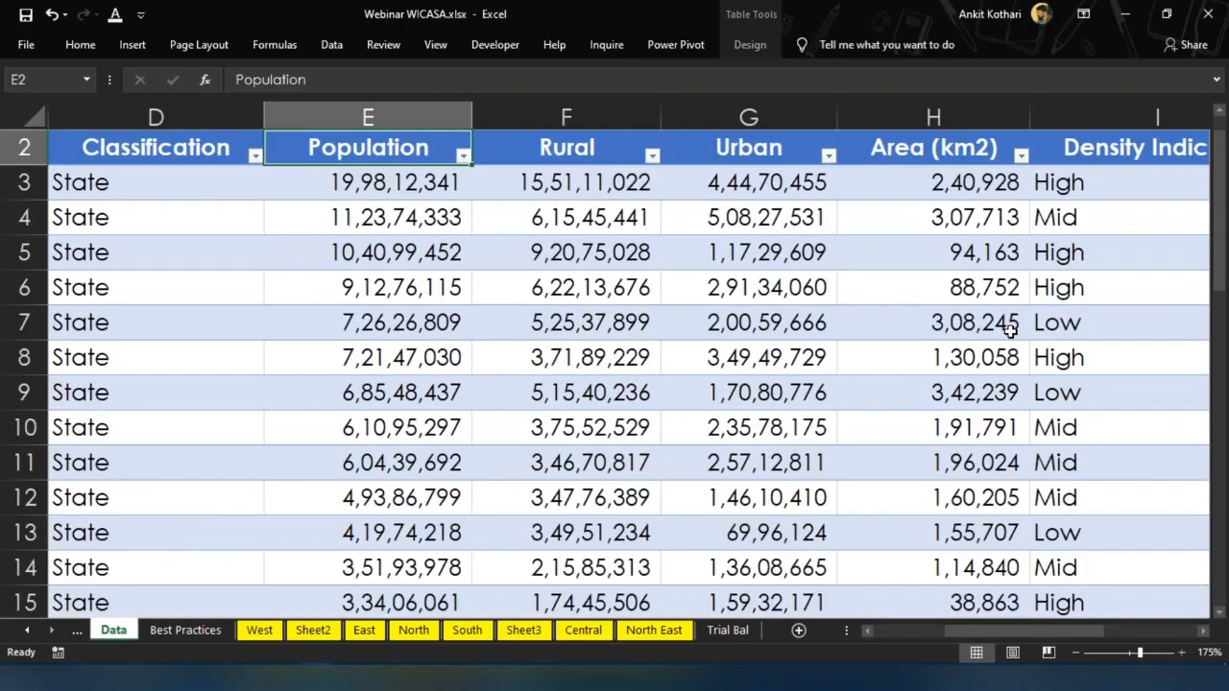
key("Up")
key("Left")
key("Right")
key("F2")
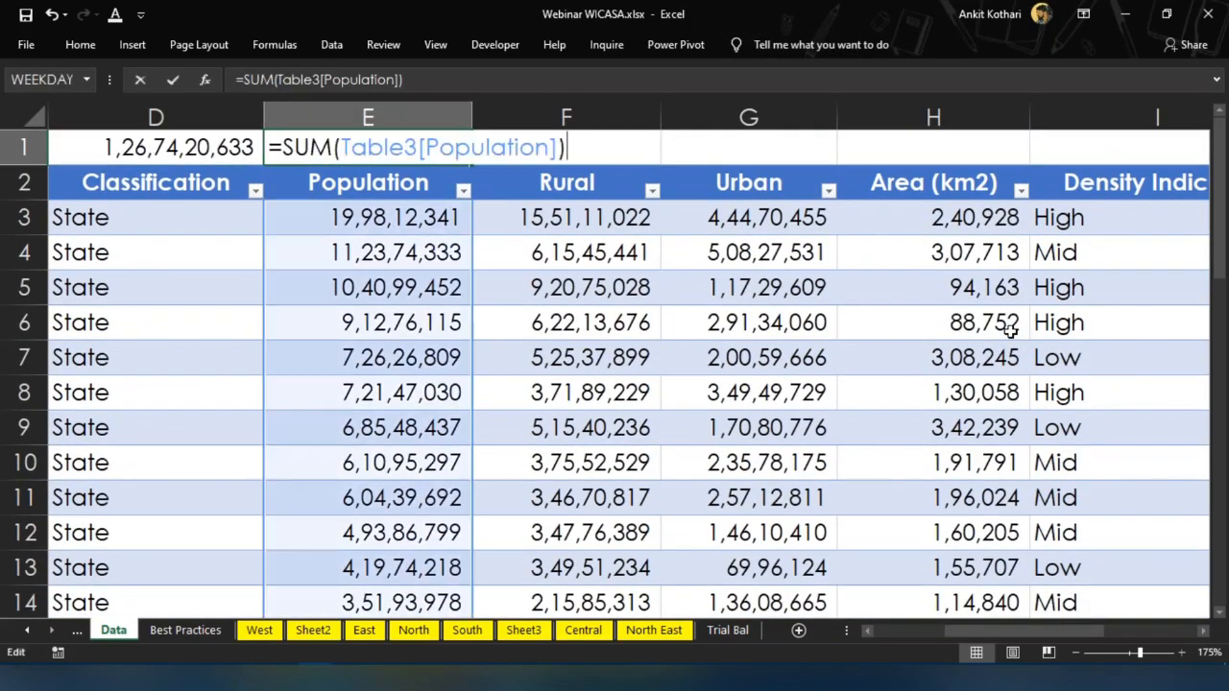
Move across the first table rows and examine the structured reference to the Population column in the E1 formula
key("Escape")
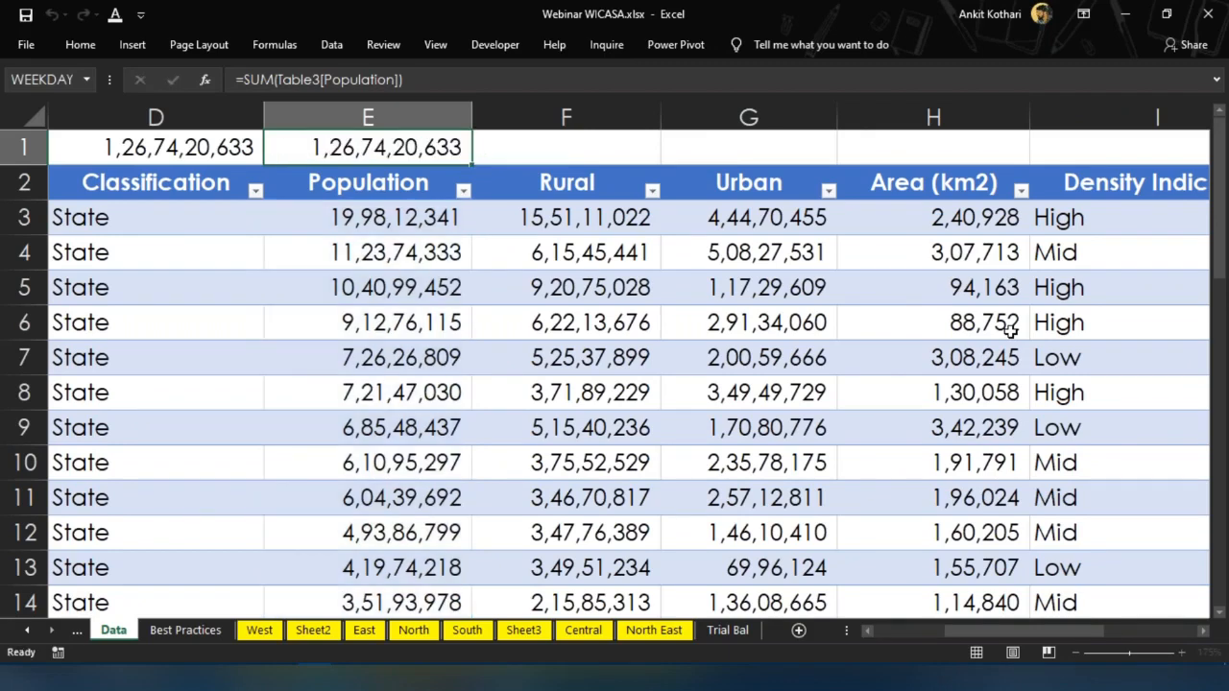
key("Right")
key("Right")
key("Right")
key("Right")
key("Left")
key("Down")
key("Down")
key("Left")
key("Left")
key("Left")
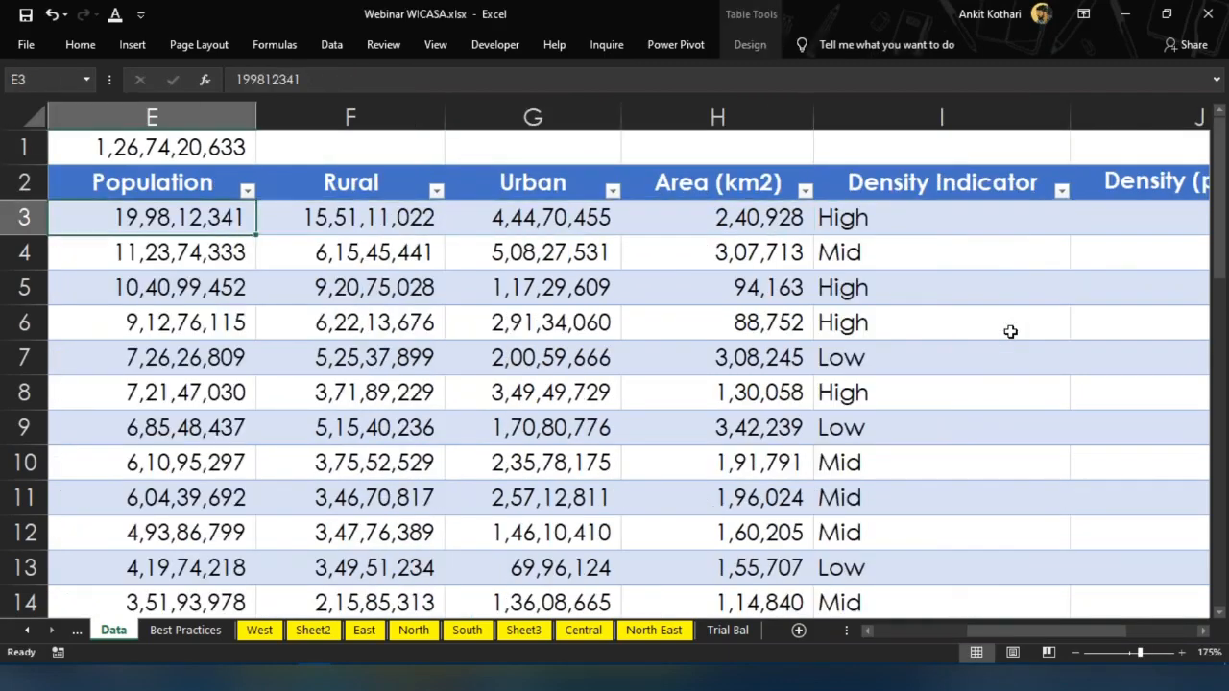
key("Up")
key("Up")
key("F2")
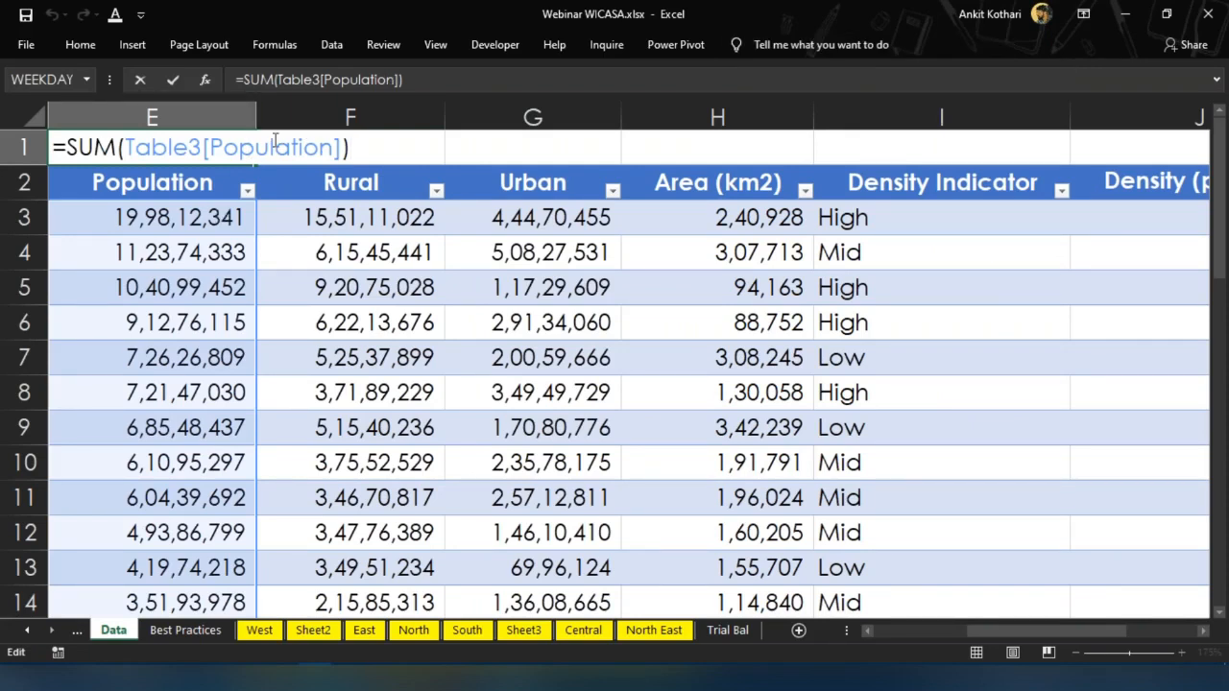
key("ctrl+Return")
Undo the addition of the Laddakh row at the end of the table
key("ctrl+Down")
key("Down")
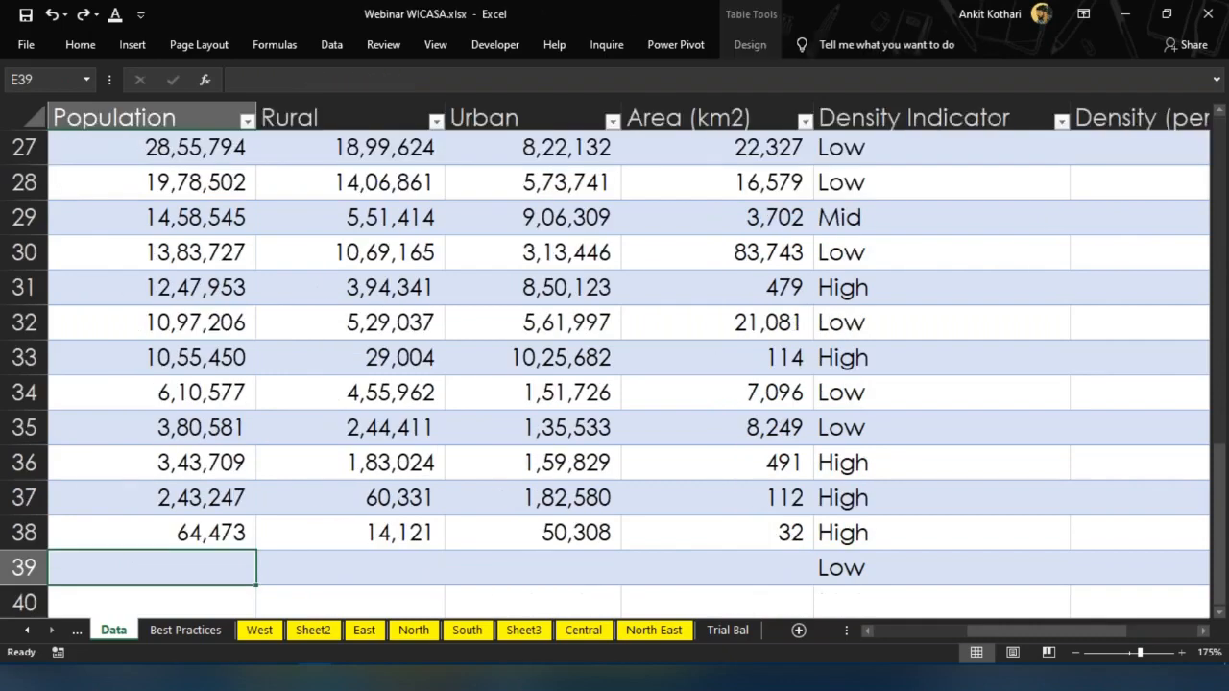
key("Home")
key("ctrl+z")
key("ctrl+z")
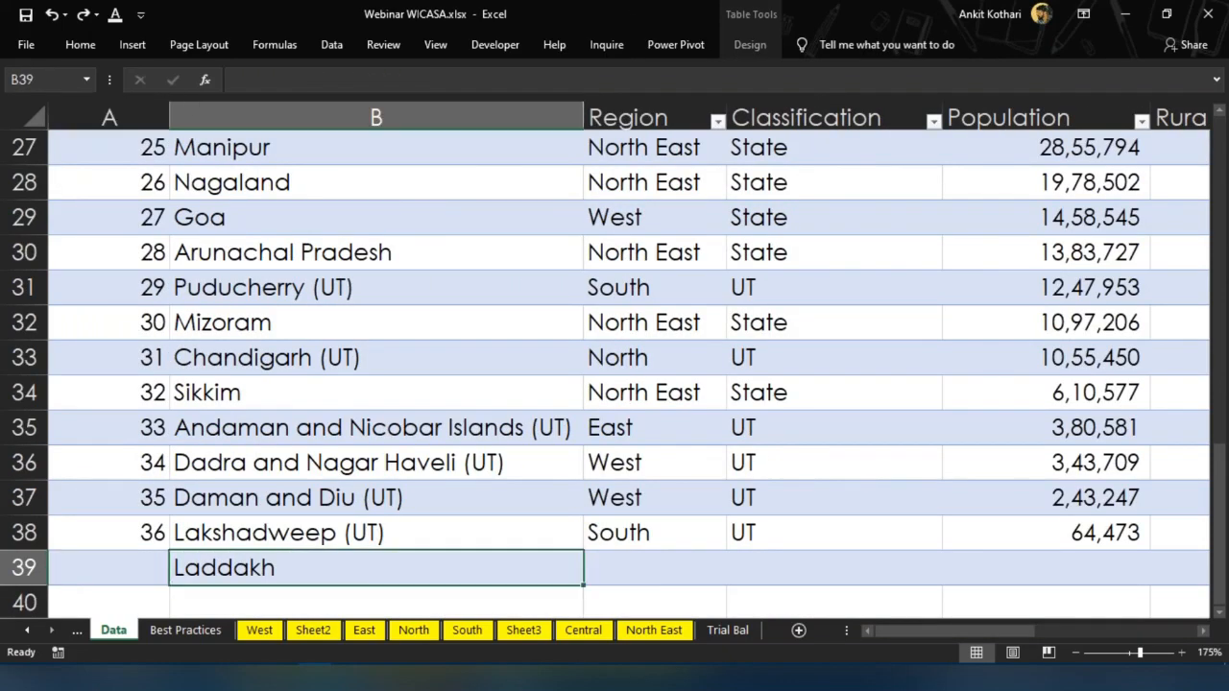
key("Up")
key("Left")
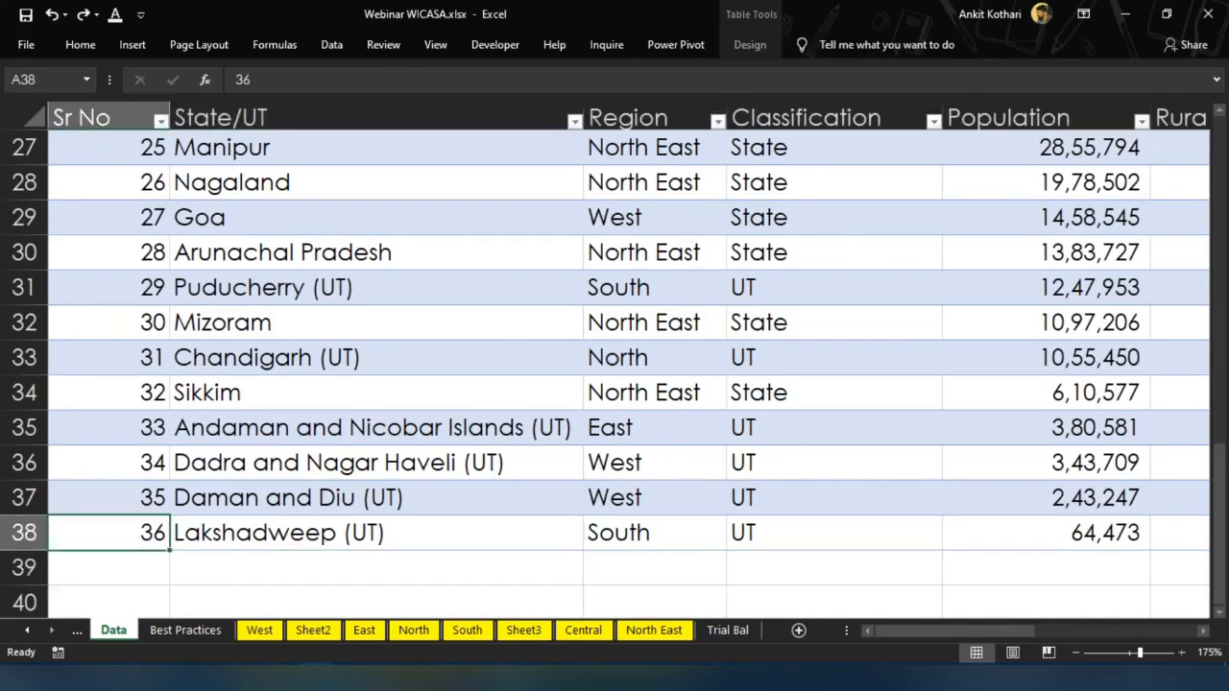
Delete the population total formulas in D1 and E1 above the table
key("ctrl+Up")
key("Up")
key("ctrl+Right")
key("shift+Right")
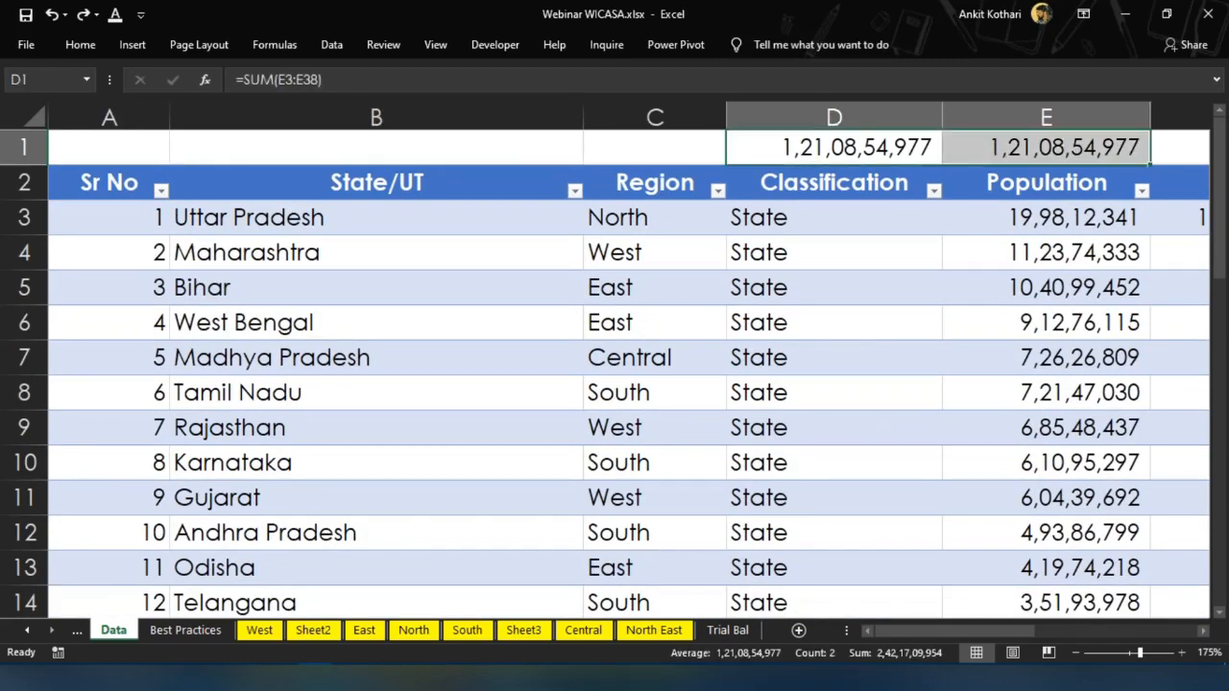
key("Delete")
key("Left")
key("Left")
key("Down")
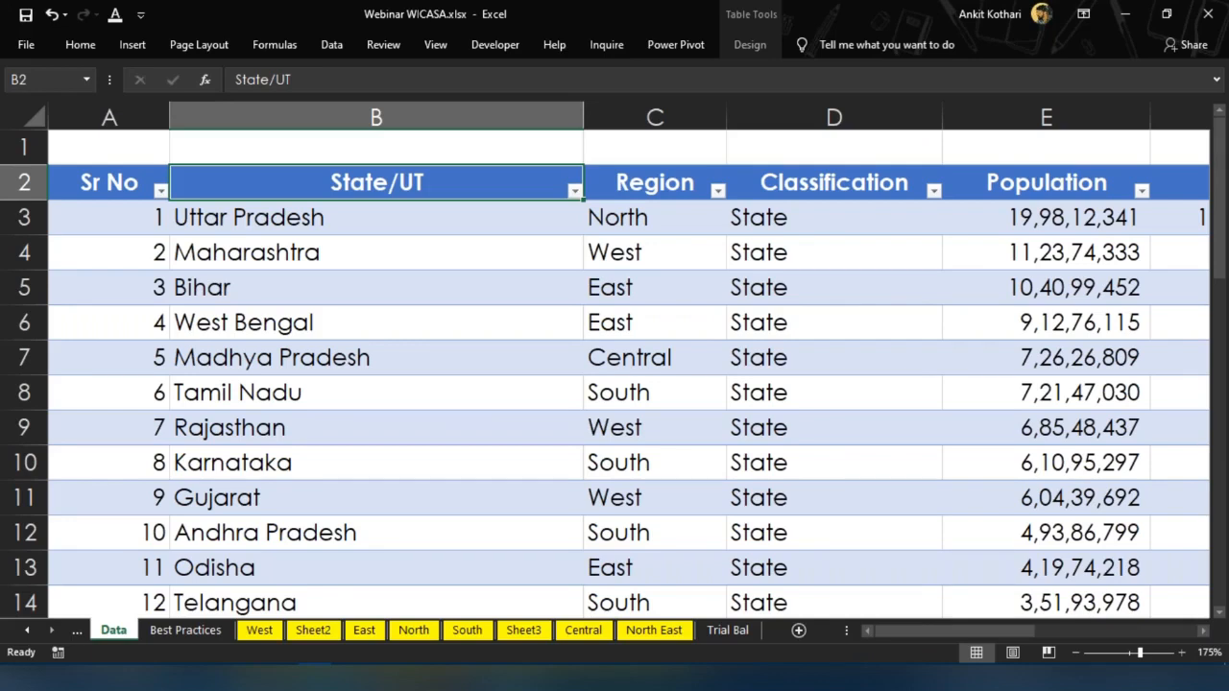
Try to start a PivotTable from a cell inside the state data table
key("Left")
key("Down")
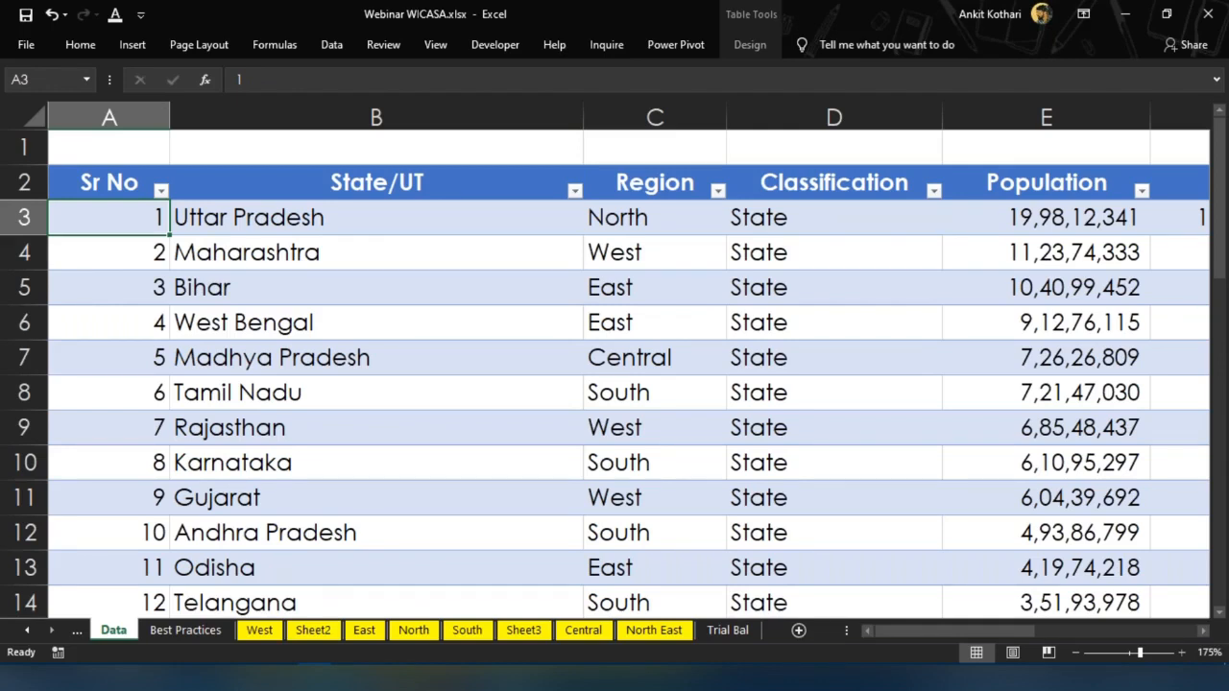
key("Up")
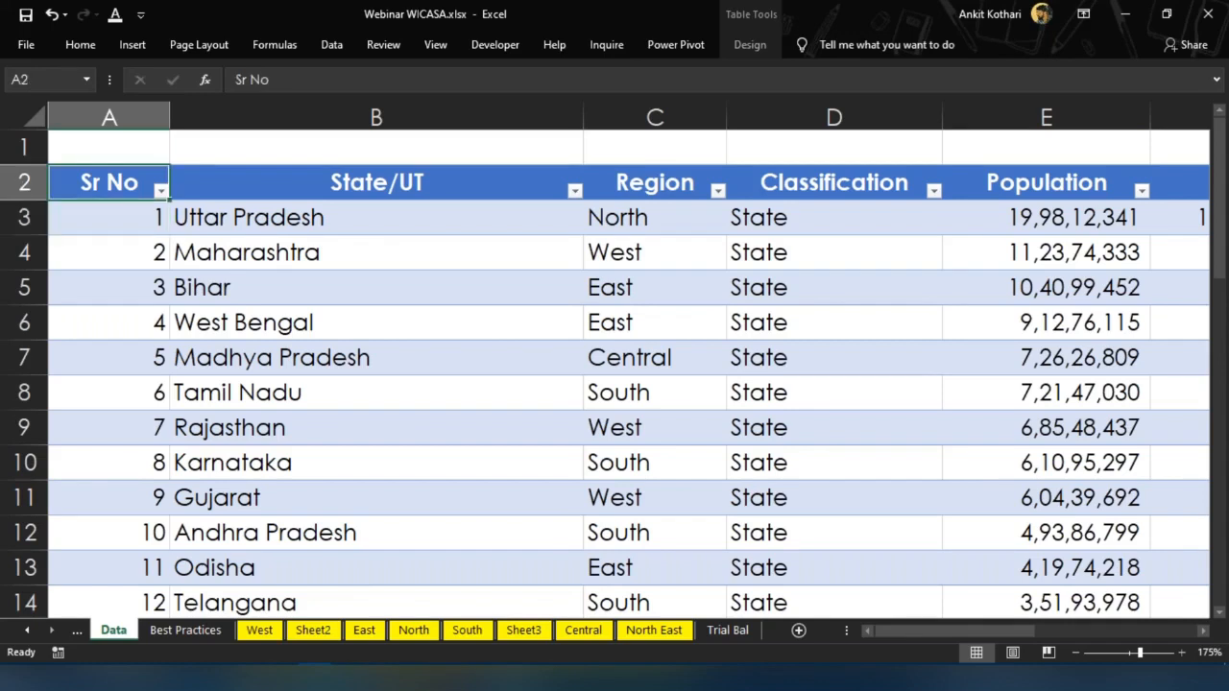
key("Down")
key("Right")
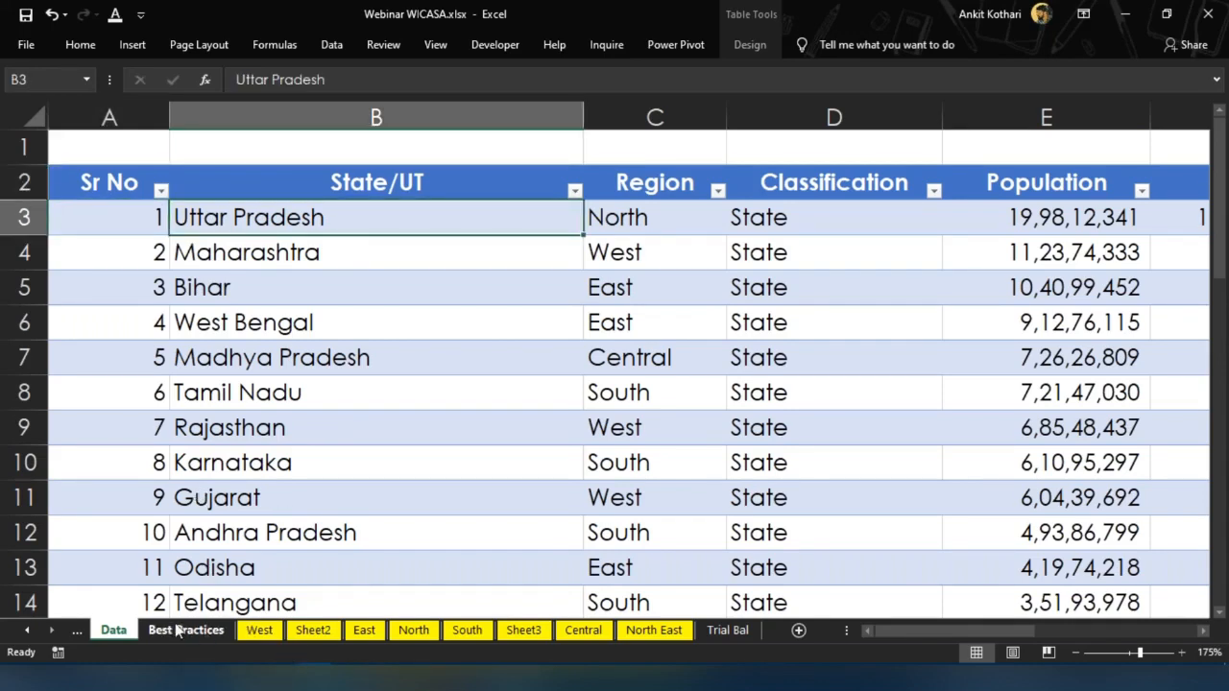
left_click(133, 46)
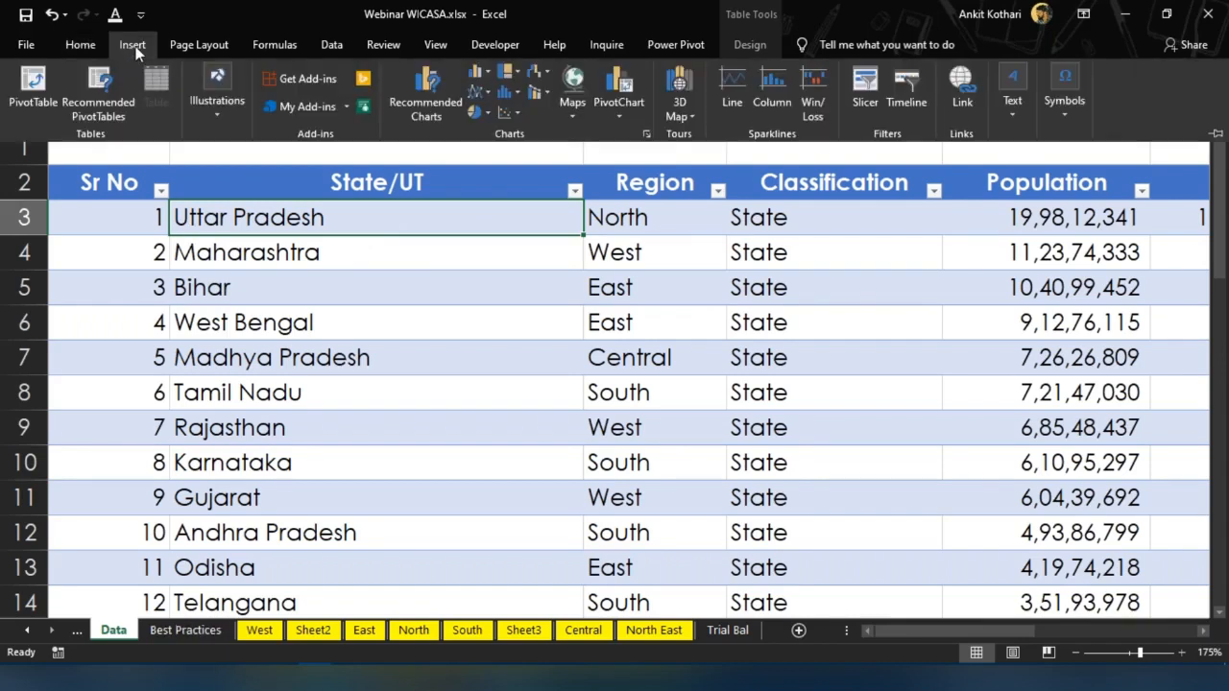
left_click(39, 114)
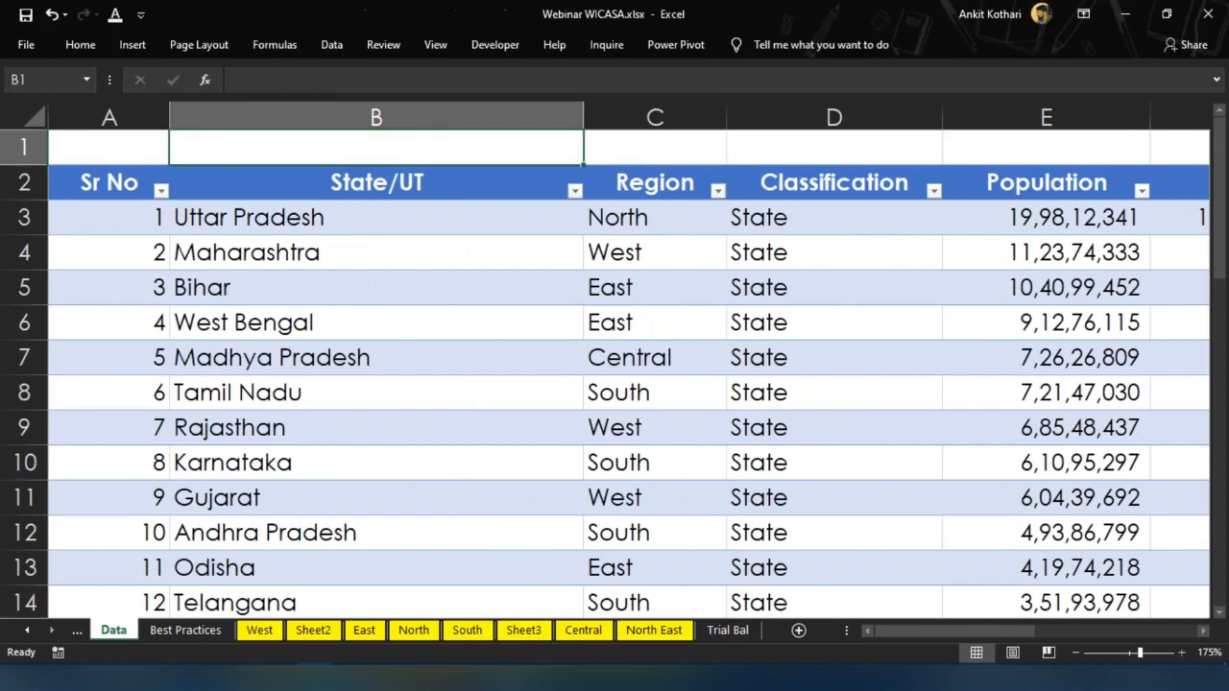
key("Down")
left_click(655, 217)
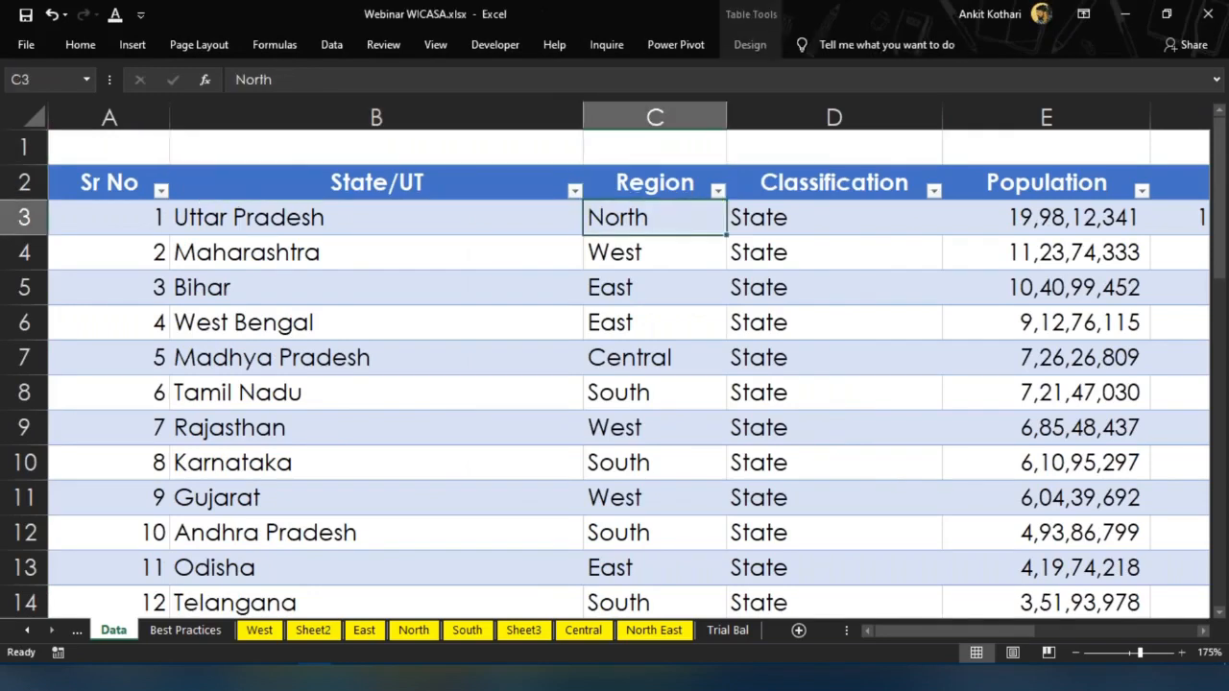
left_click(833, 252)
key("Up")
key("Up")
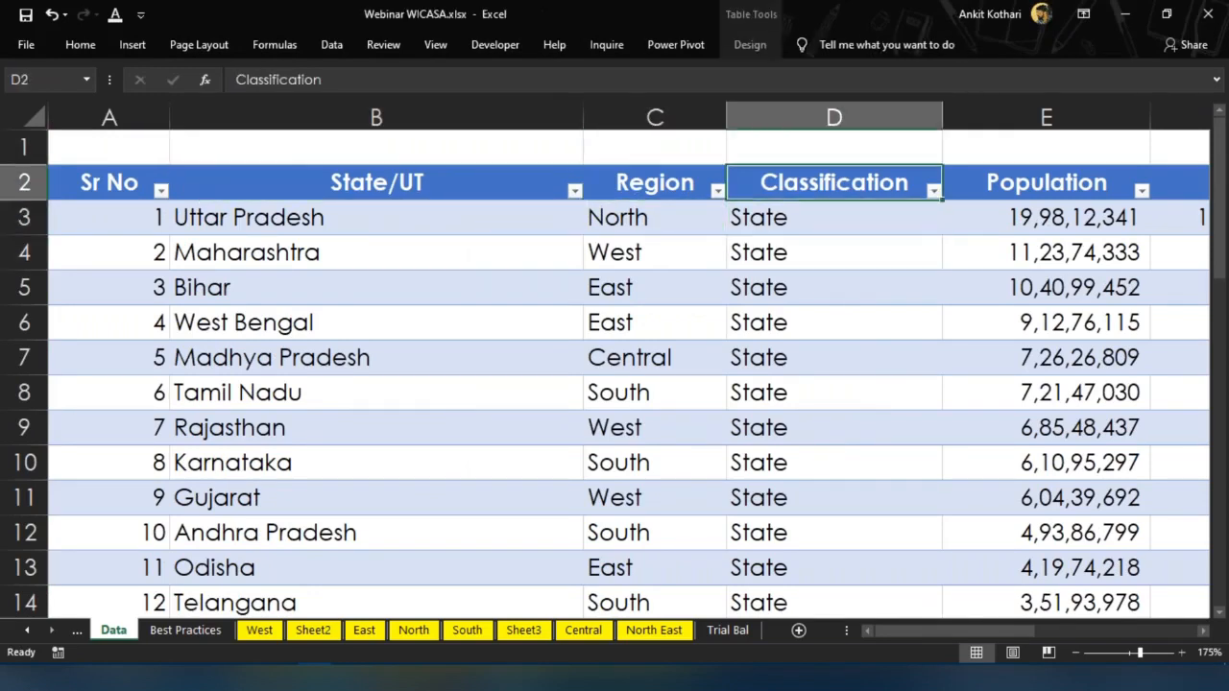
key("Left")
key("Left")
key("Down")
key("Left")
key("Down")
key("Down")
key("Down")
key("Right")
key("Up")
key("Up")
key("Up")
key("Up")
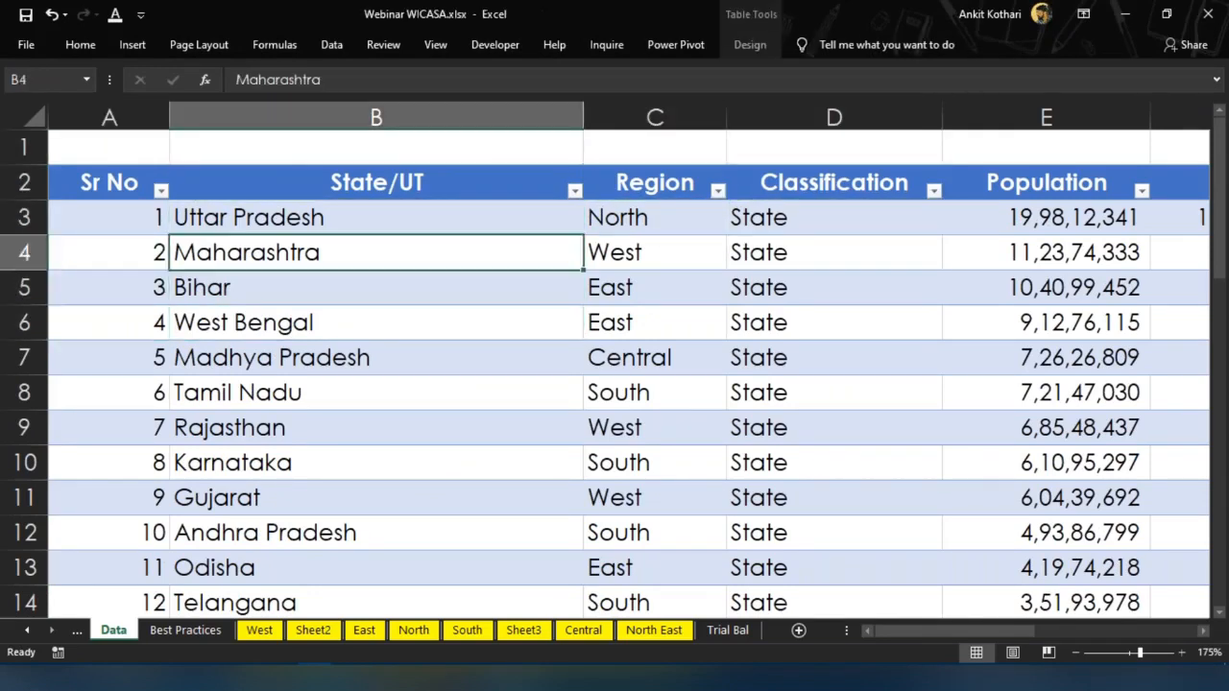
Check which source the Create PivotTable dialog takes for the state data, and cancel the dialog
left_click(133, 45)
left_click(29, 113)
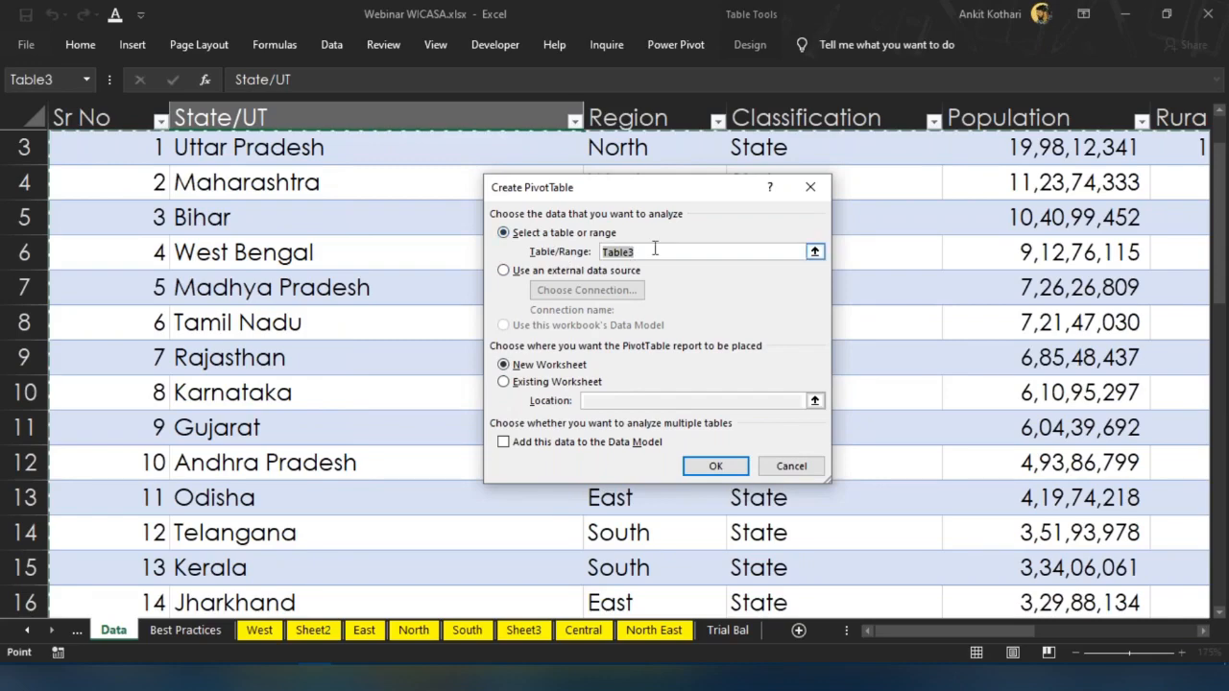
key("Escape")
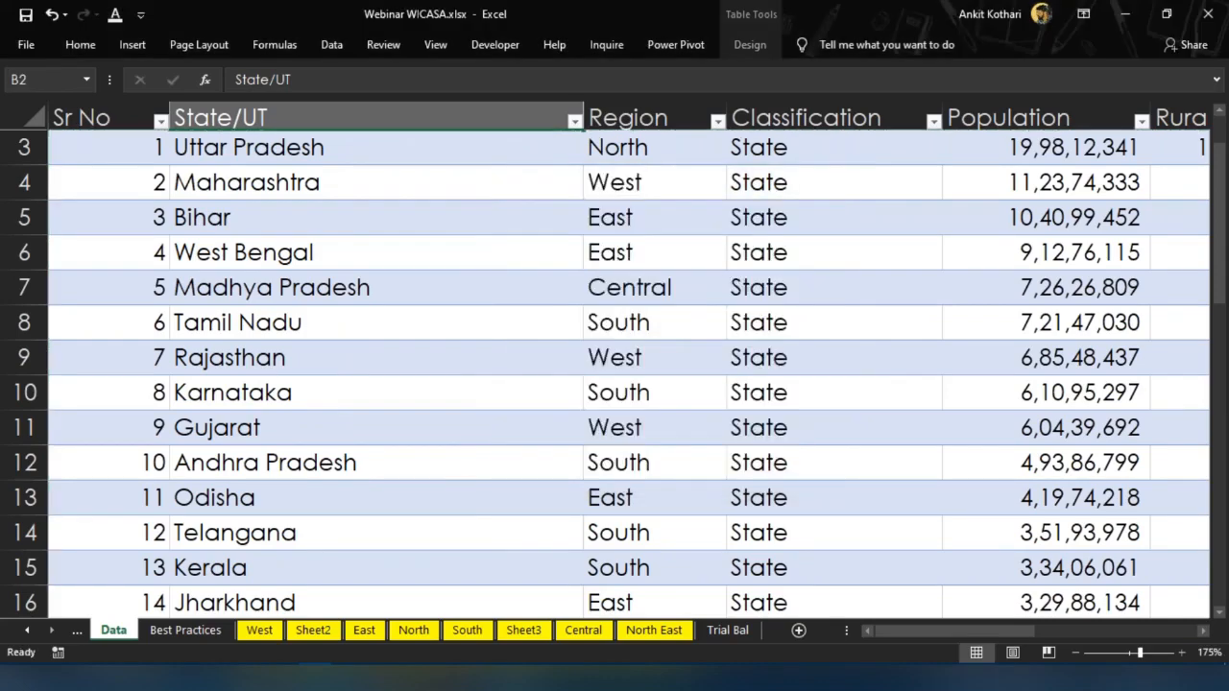
key("Up")
key("Left")
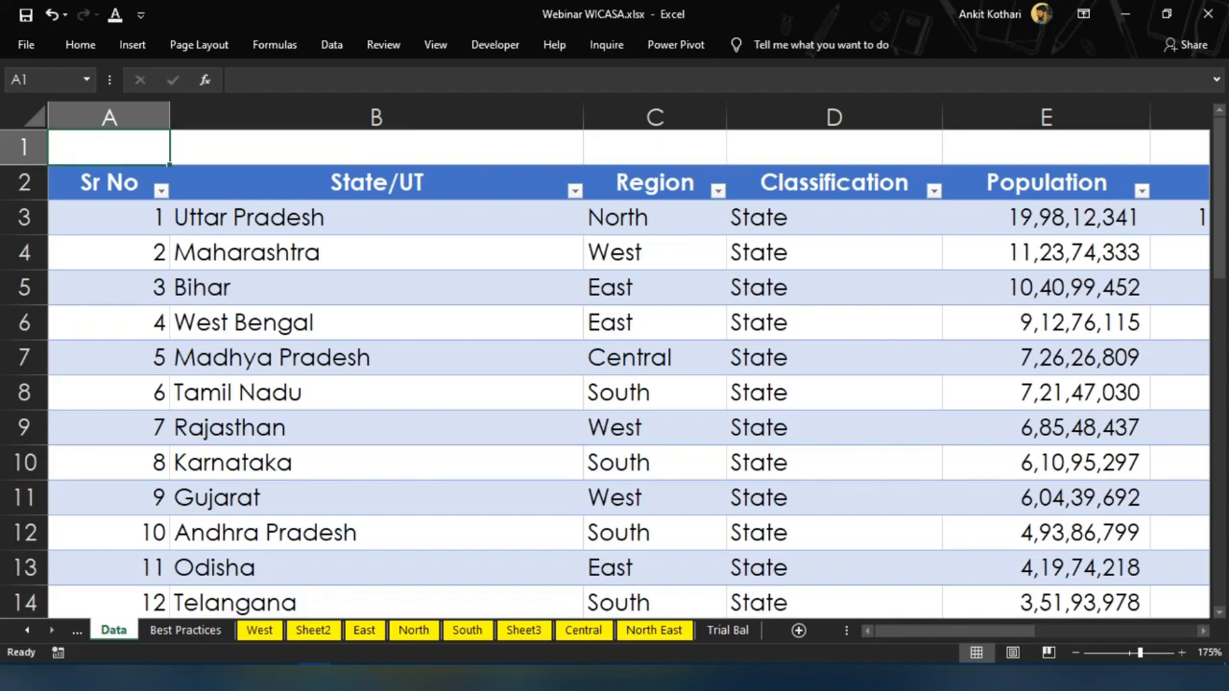
View the name and design options of the state data table
key("Down")
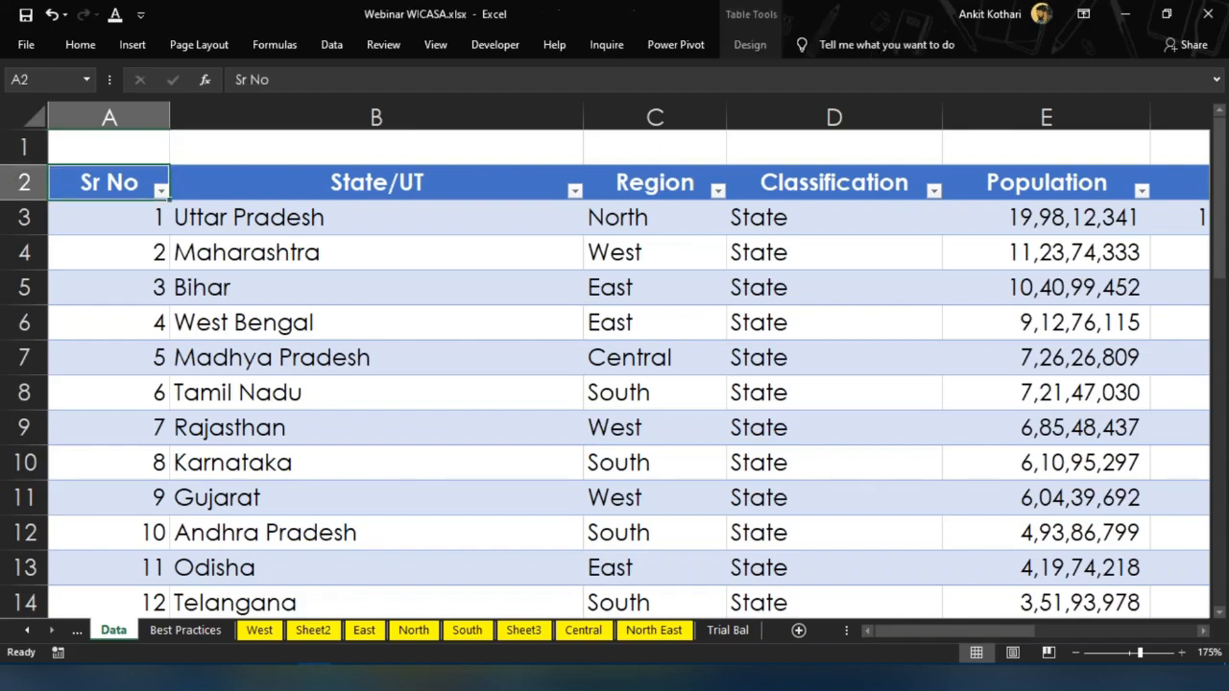
left_click(360, 238)
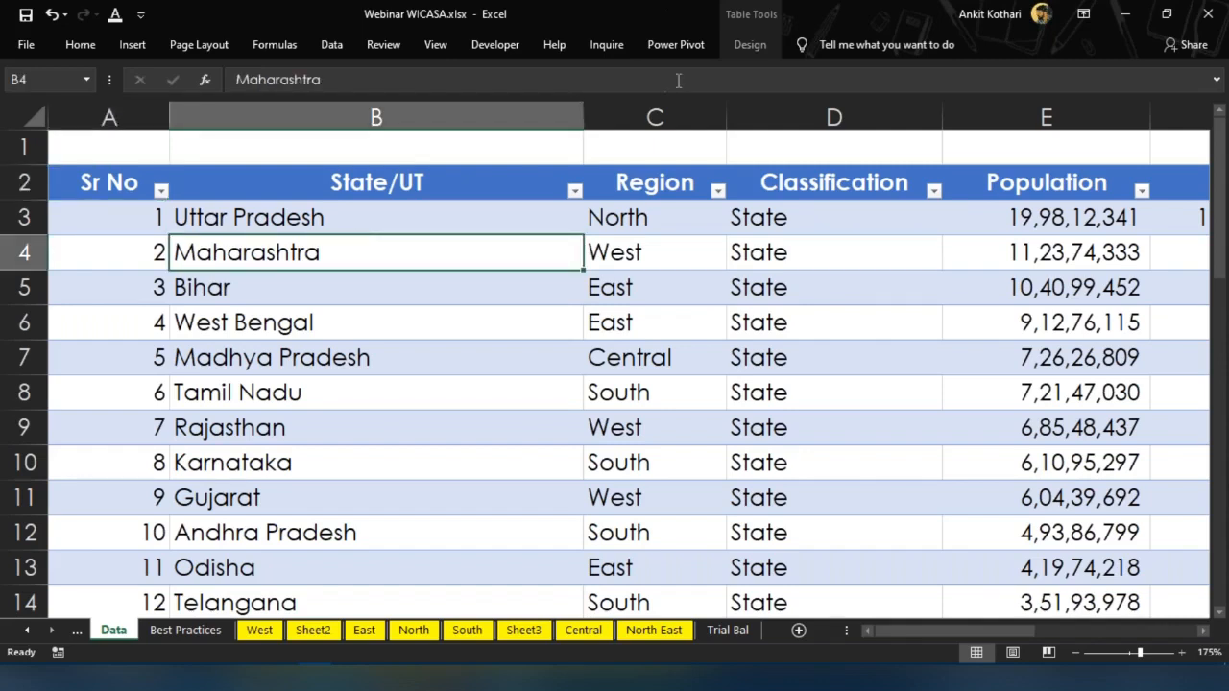
left_click(750, 44)
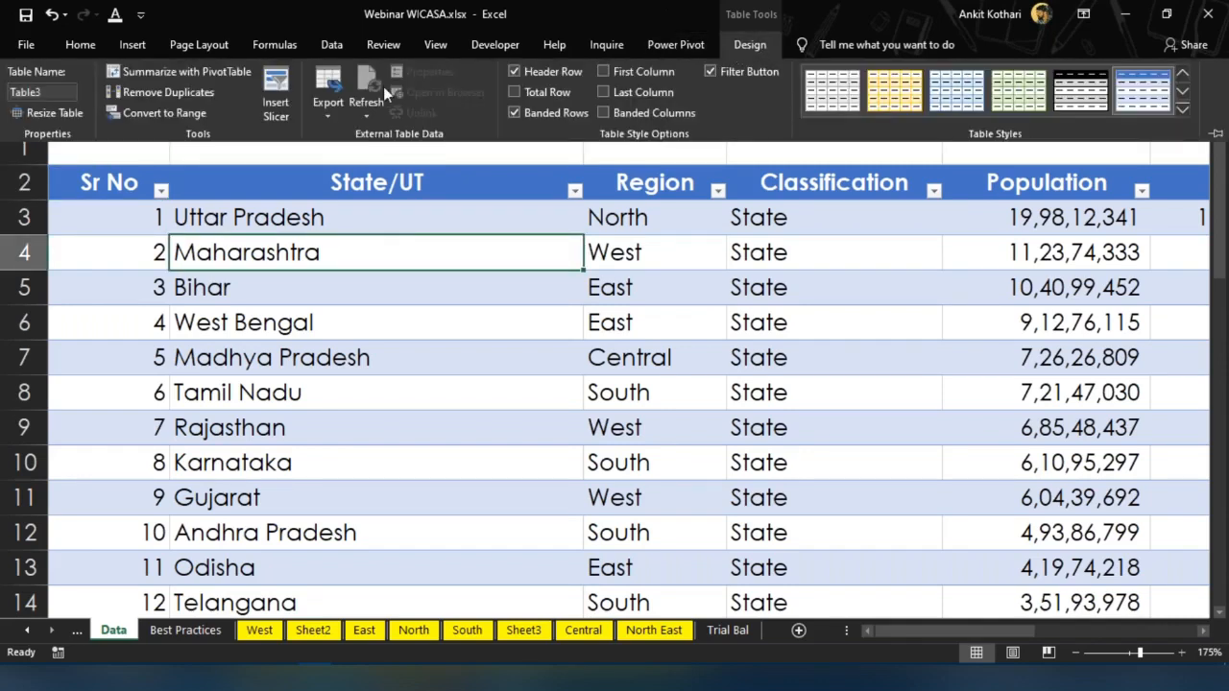
left_click(209, 199)
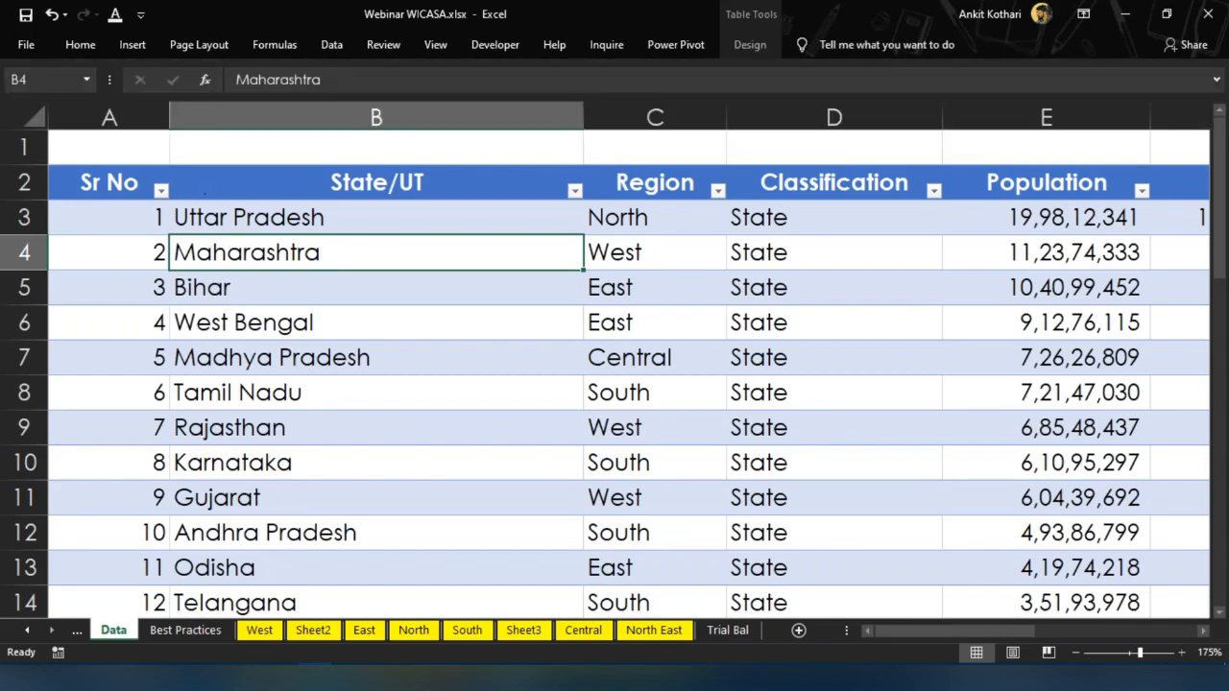
key("super+d")
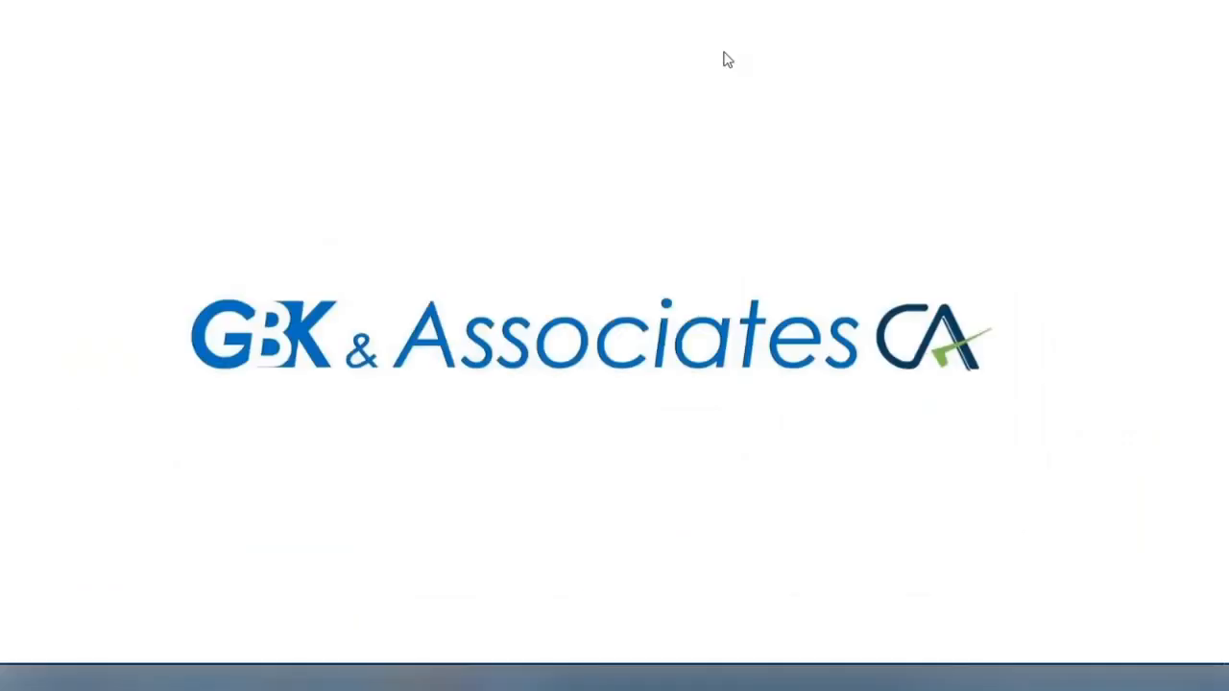
key("super+d")
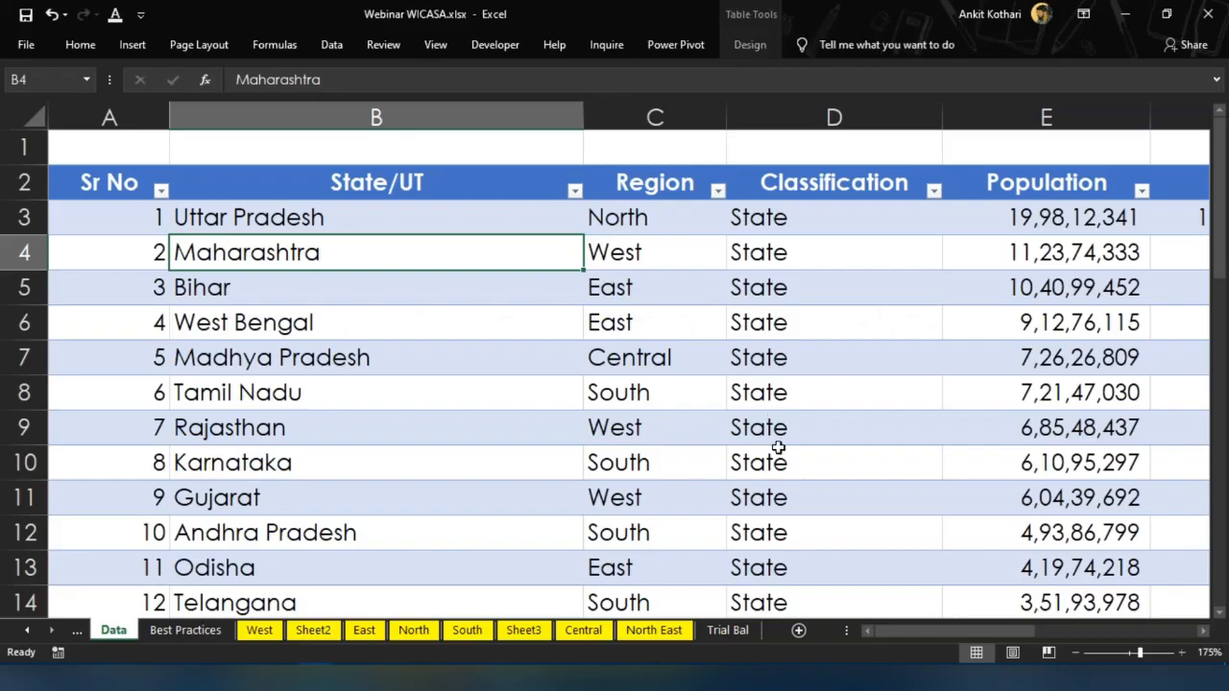
key("super+e")
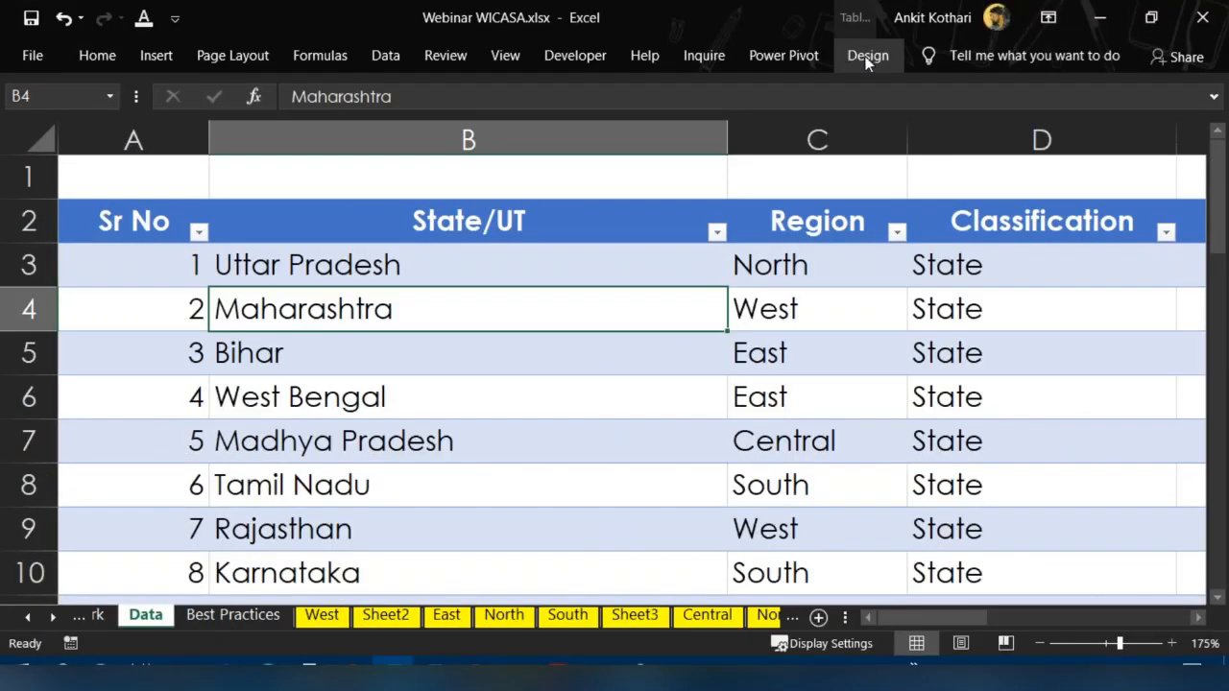
Rename the state population table as Data
left_click(866, 56)
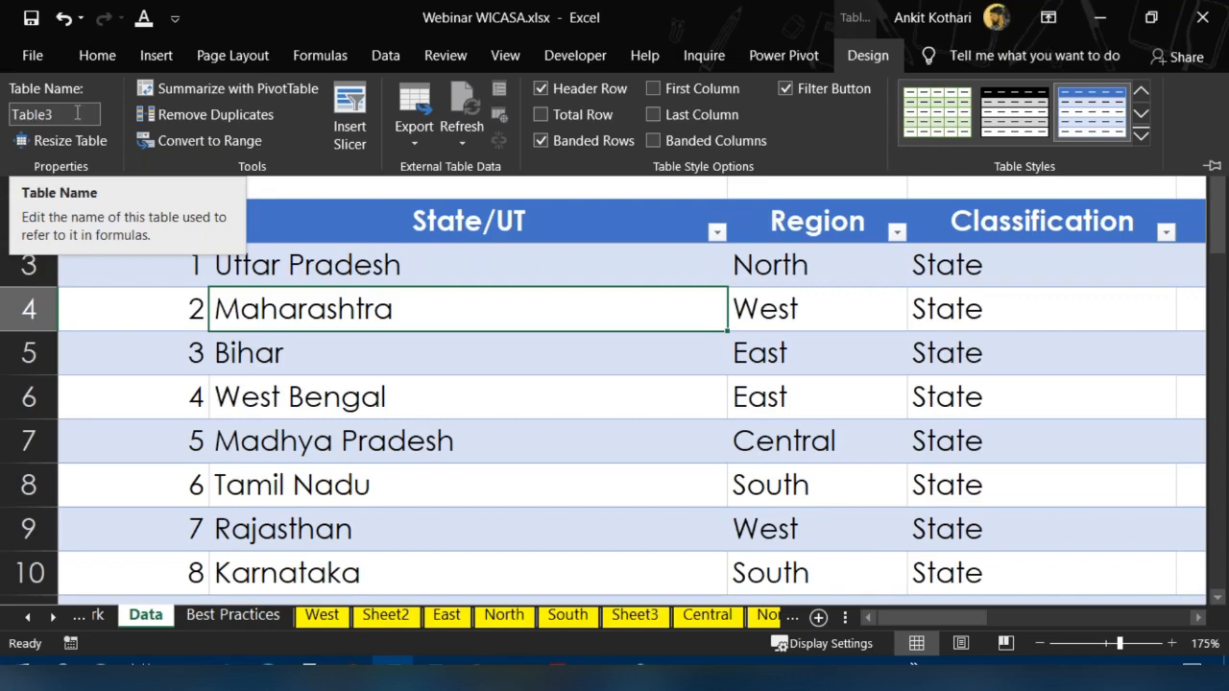
left_click(8, 114)
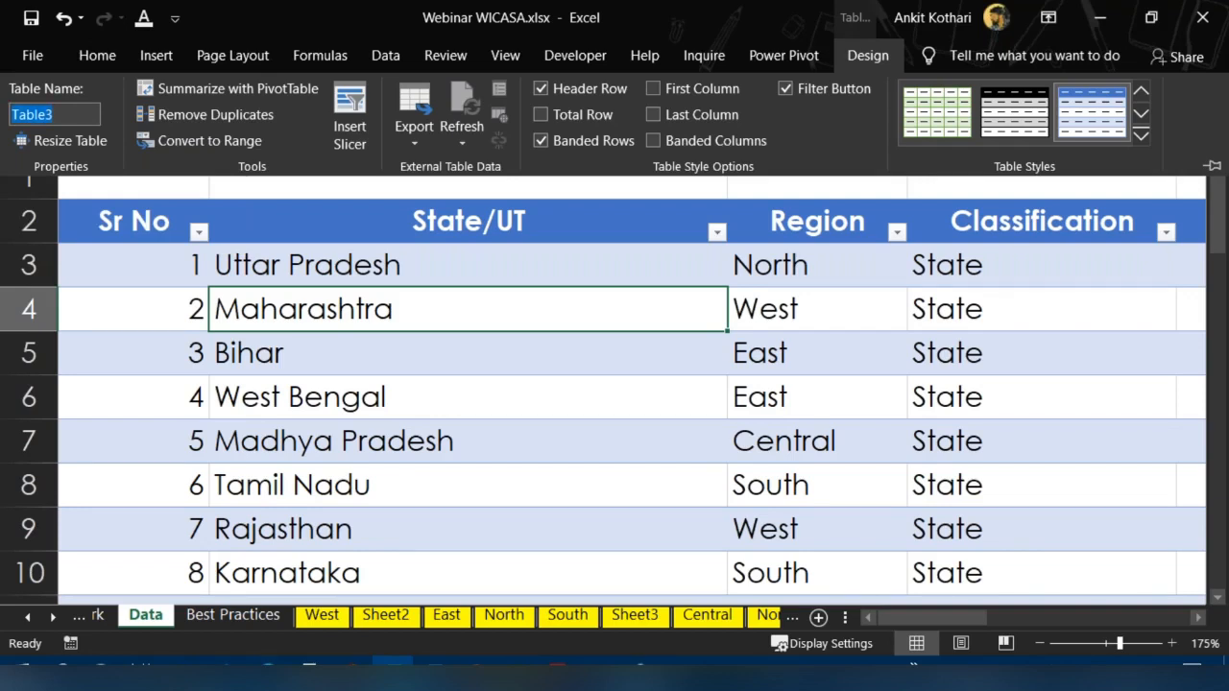
type("Demographics")
key("Return")
type("Data")
key("Escape")
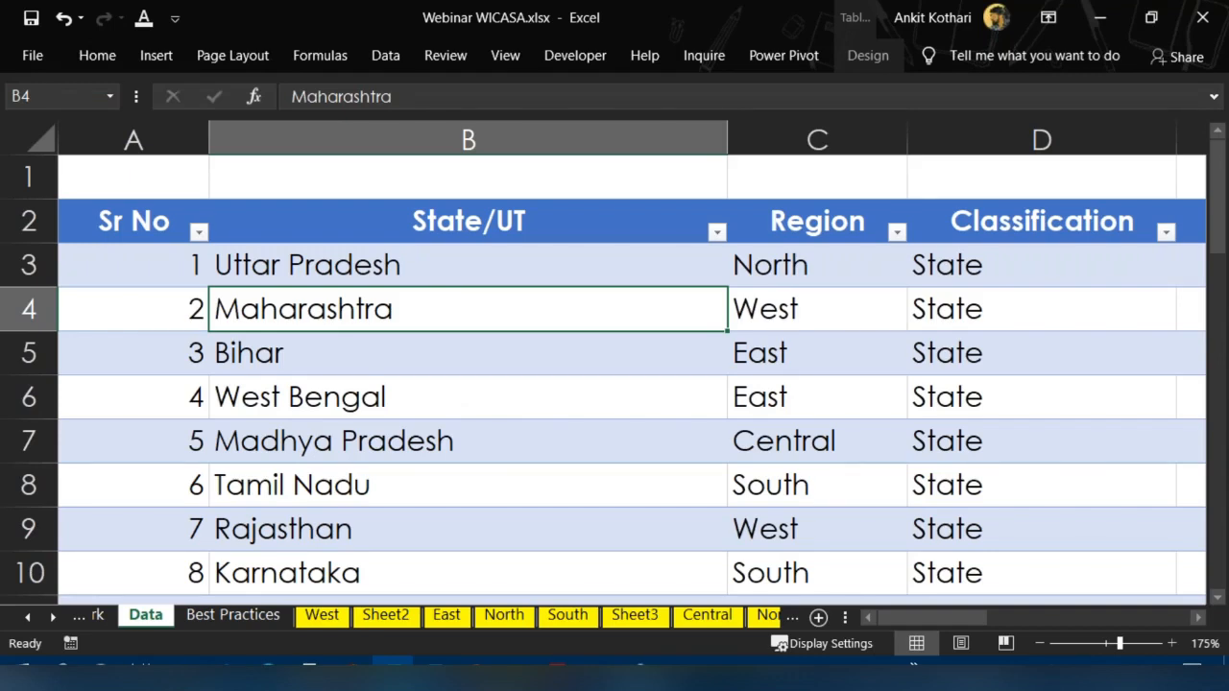
Create a PivotTable from the Data table on a new worksheet
left_click(156, 56)
key("Escape")
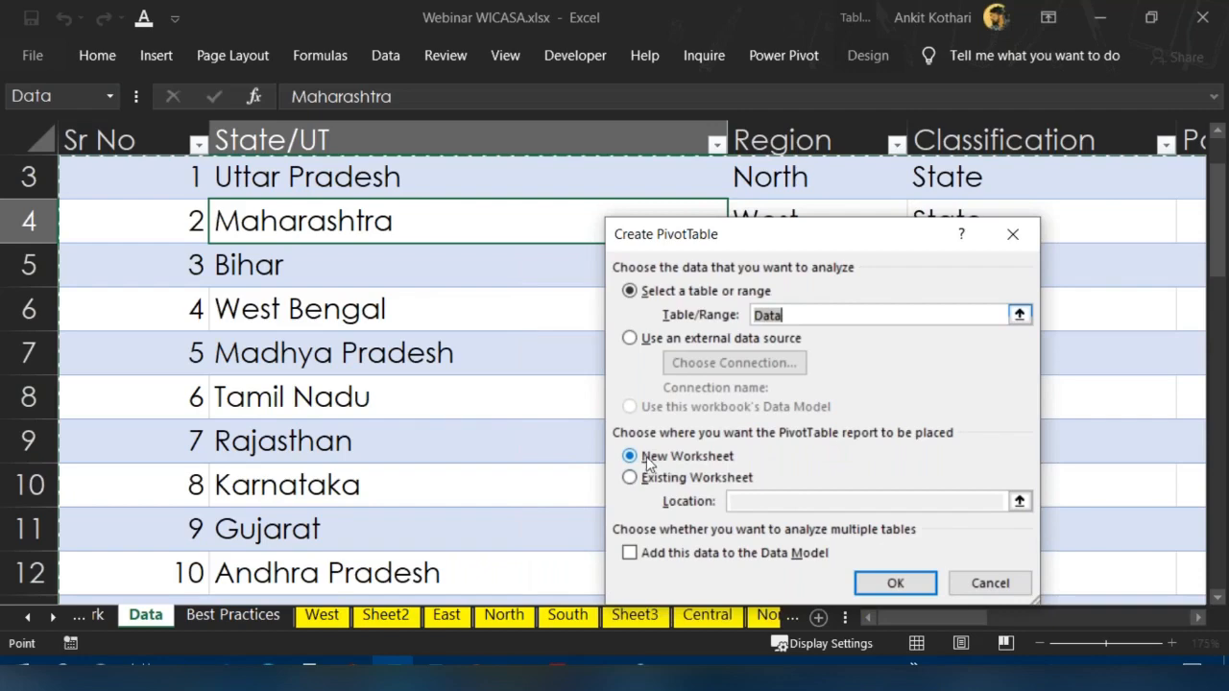
left_click(888, 589)
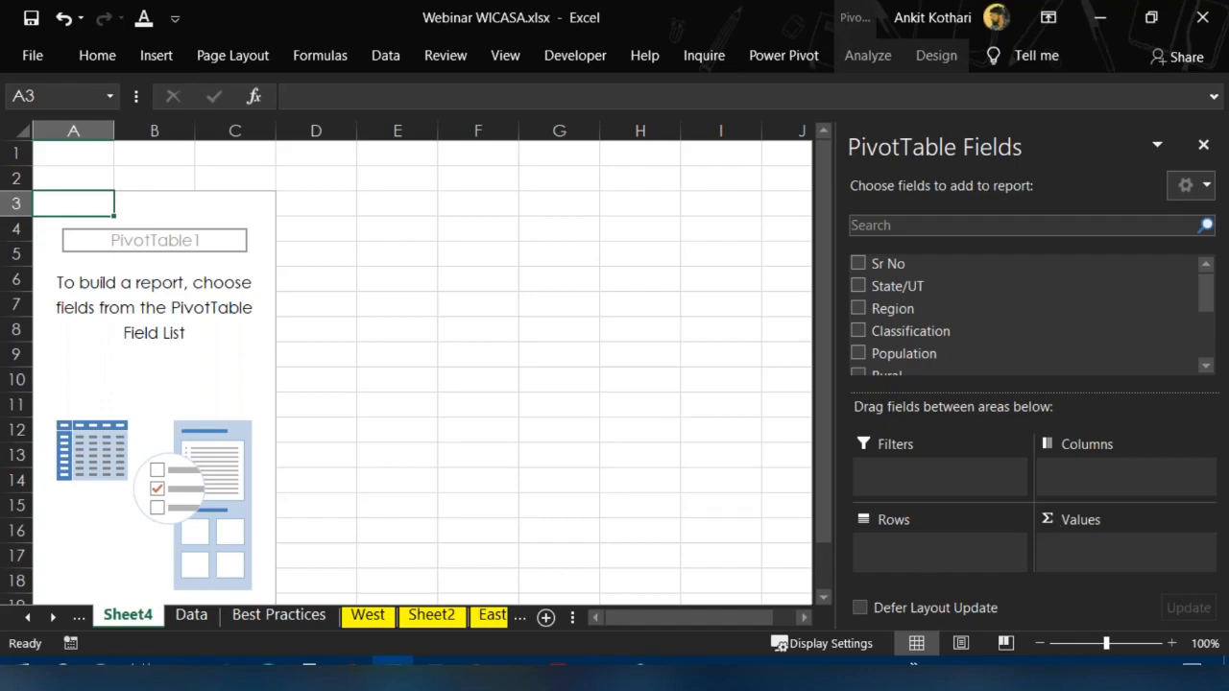
Add Region and, nested beneath it, State/UT as row fields of the PivotTable
left_click_drag(896, 313, 936, 547)
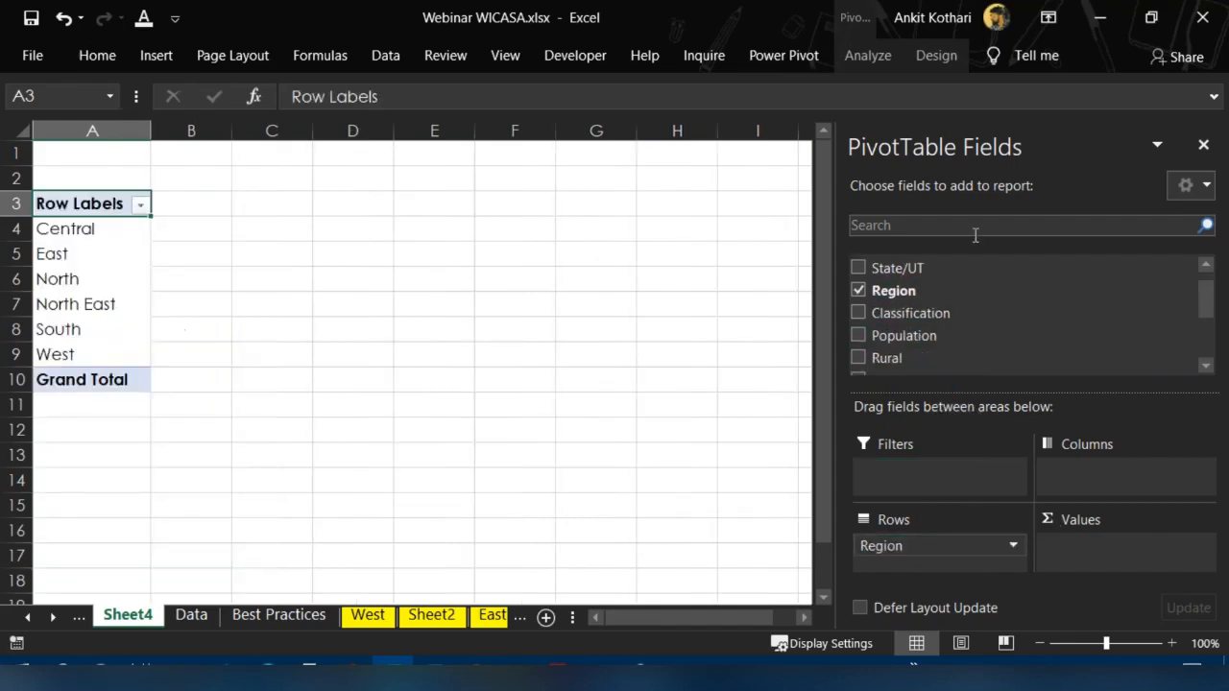
scroll(244, 299, "up", 5)
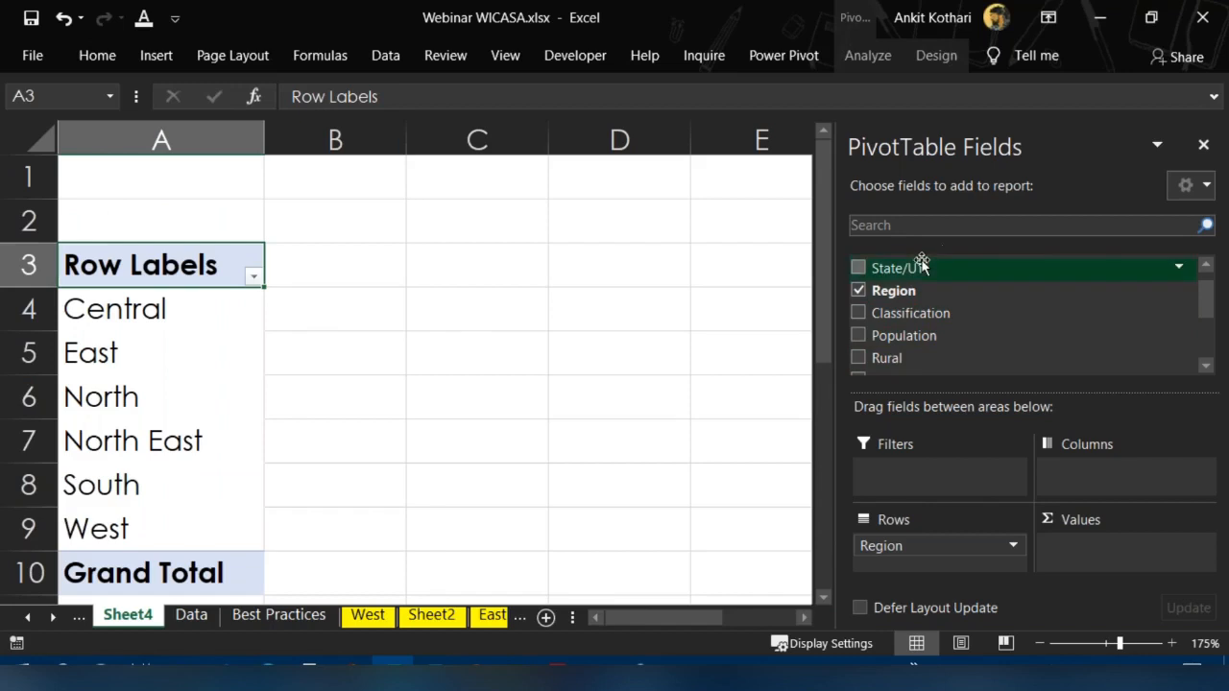
left_click_drag(919, 268, 930, 574)
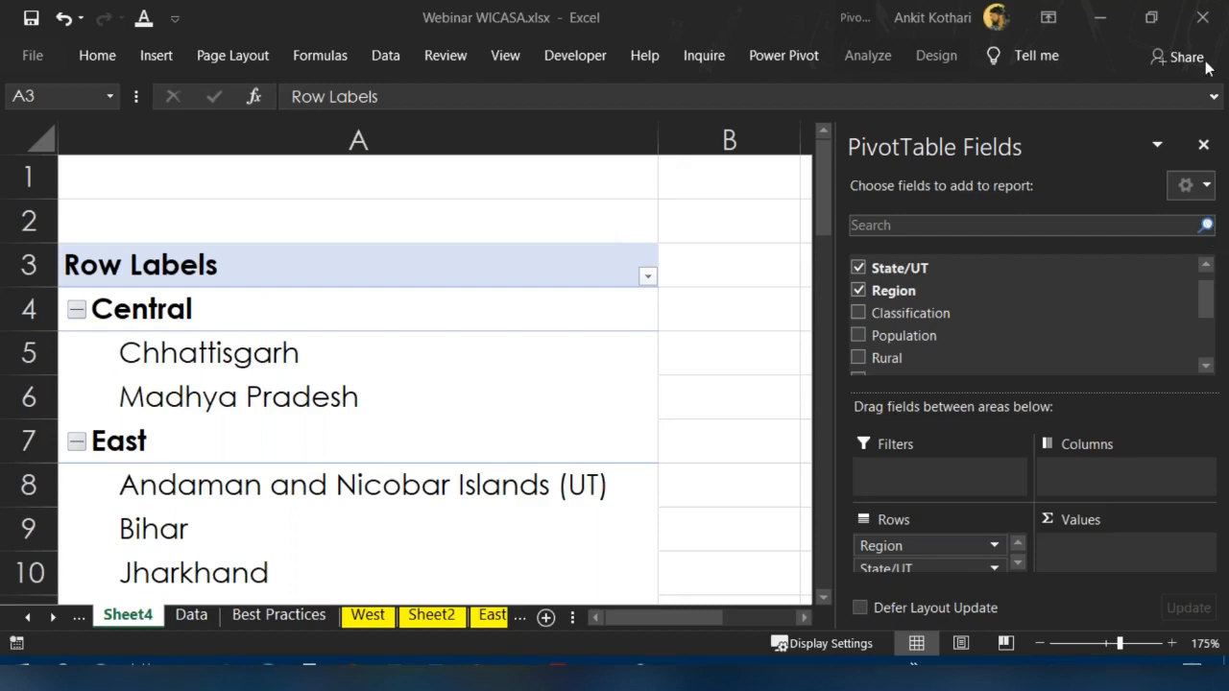
left_click(1206, 295)
mouse_move(1208, 296)
left_mouse_down()
mouse_move(1208, 272)
mouse_move(1209, 323)
mouse_move(1206, 294)
left_mouse_up()
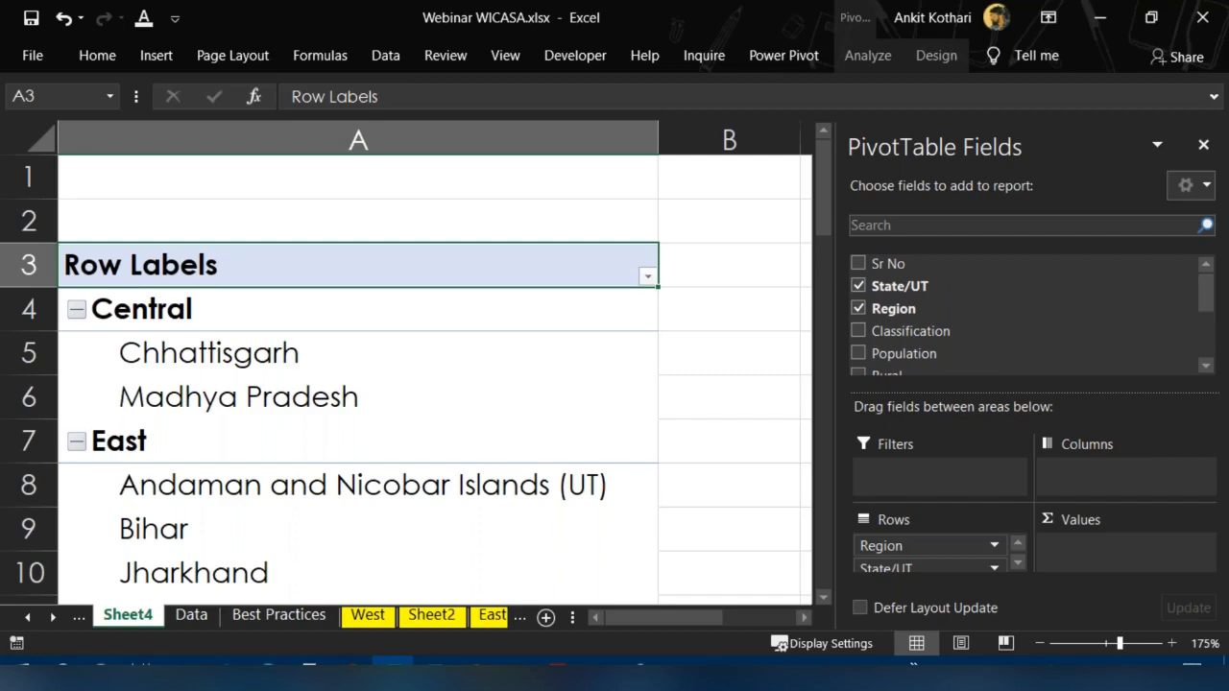
Add Classification as a PivotTable row field between Region and State/UT
left_click(169, 598)
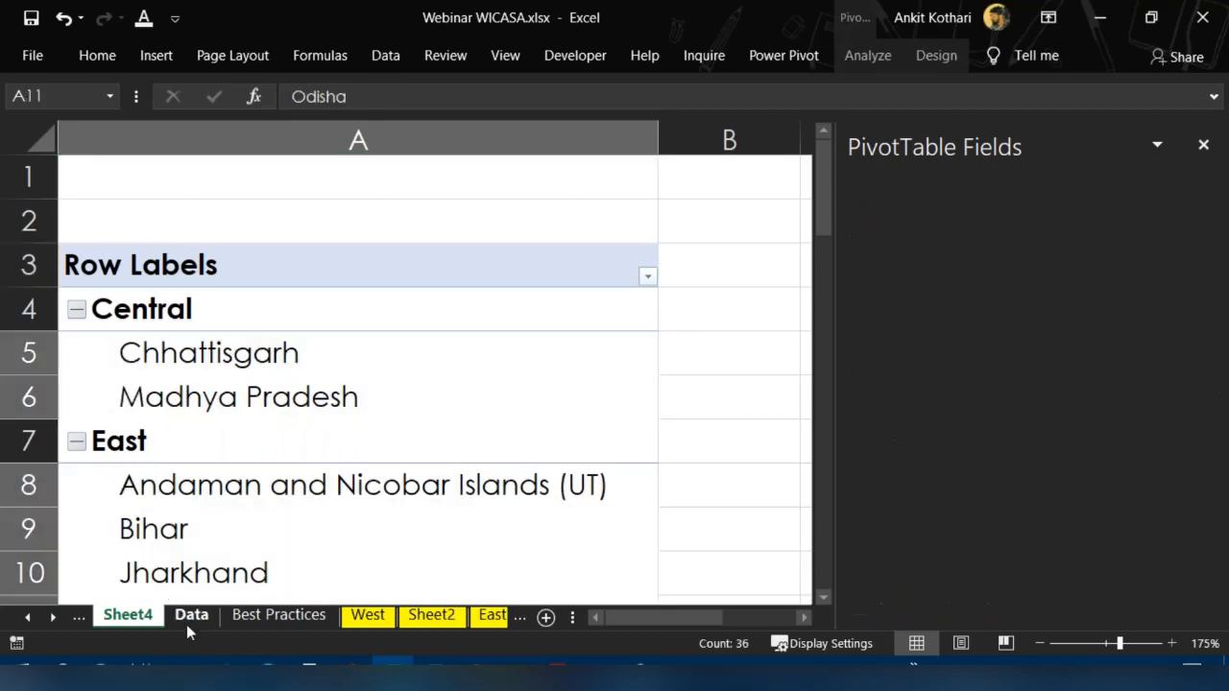
left_click(191, 614)
left_click(506, 276)
key("ctrl+Home")
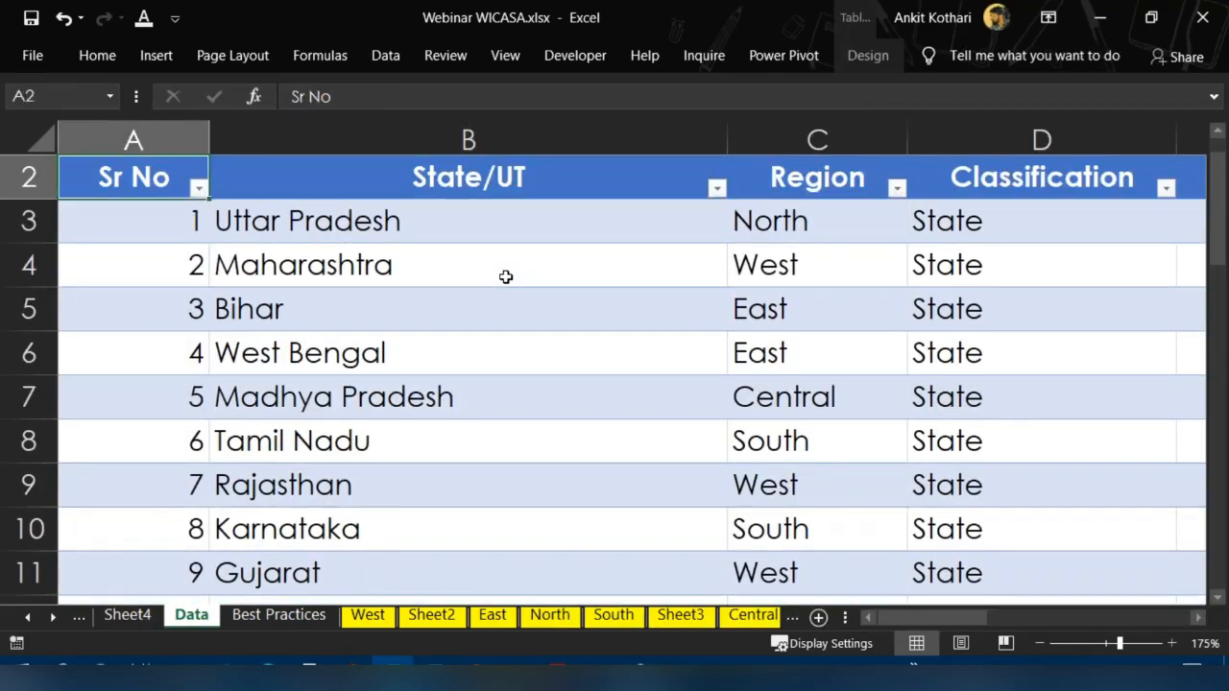
key("Right")
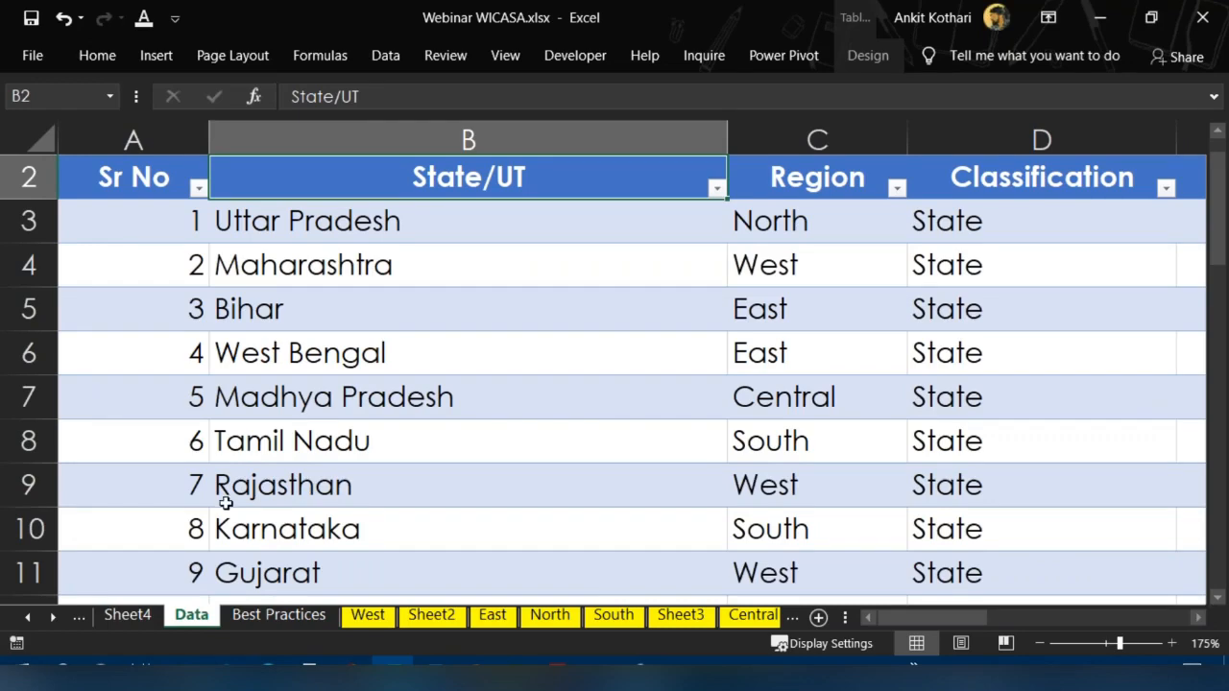
left_click(113, 615)
left_click(452, 373)
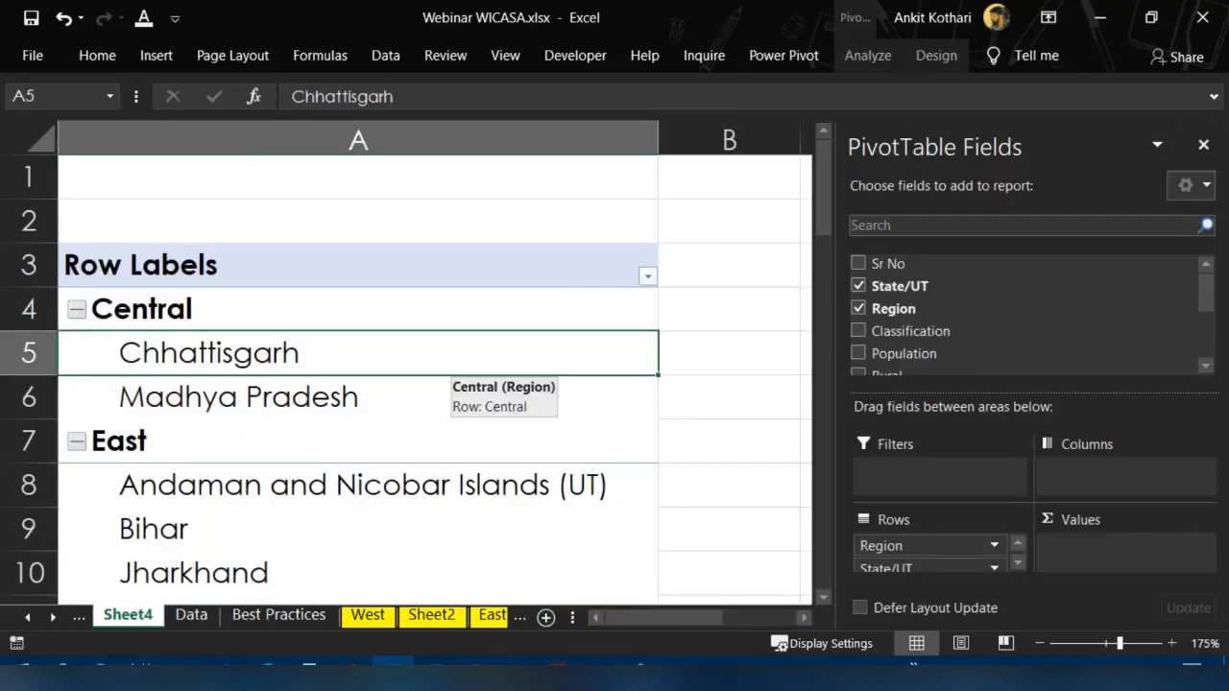
left_click_drag(920, 339, 907, 557)
left_click(315, 404)
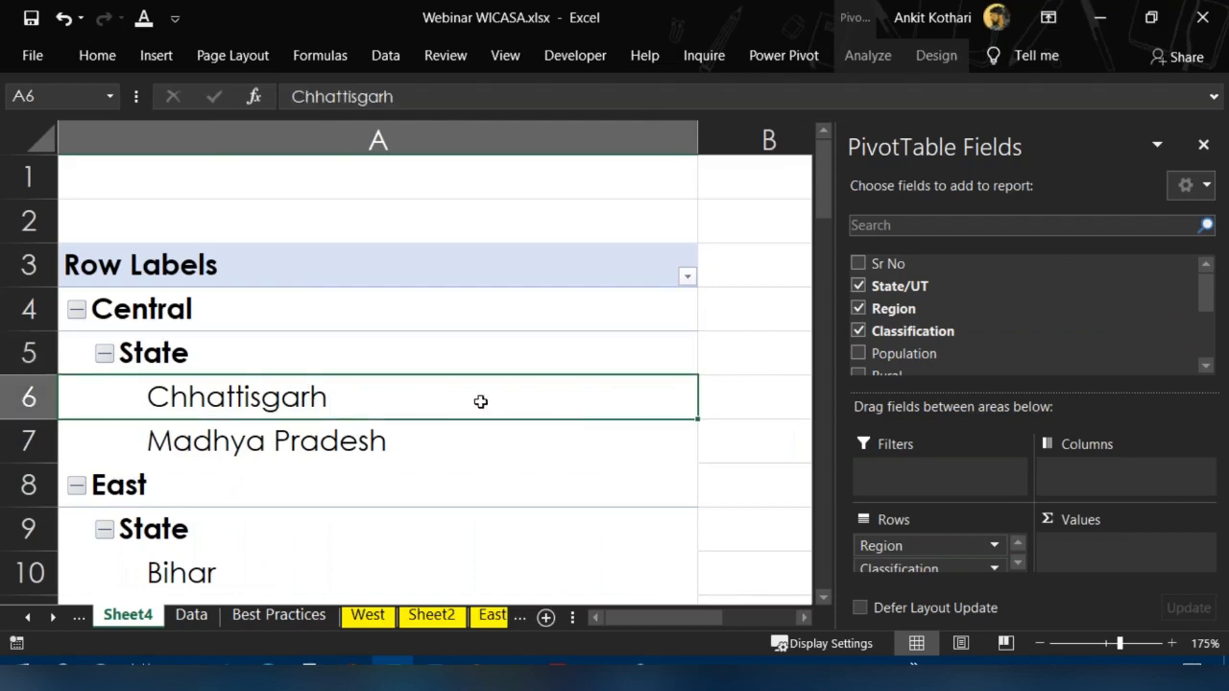
Add Population to the PivotTable as a summed value field
mouse_move(1210, 302)
left_mouse_down()
mouse_move(1209, 312)
mouse_move(1206, 280)
left_mouse_up()
mouse_move(1207, 293)
left_mouse_down()
mouse_move(1215, 349)
mouse_move(1221, 312)
left_mouse_up()
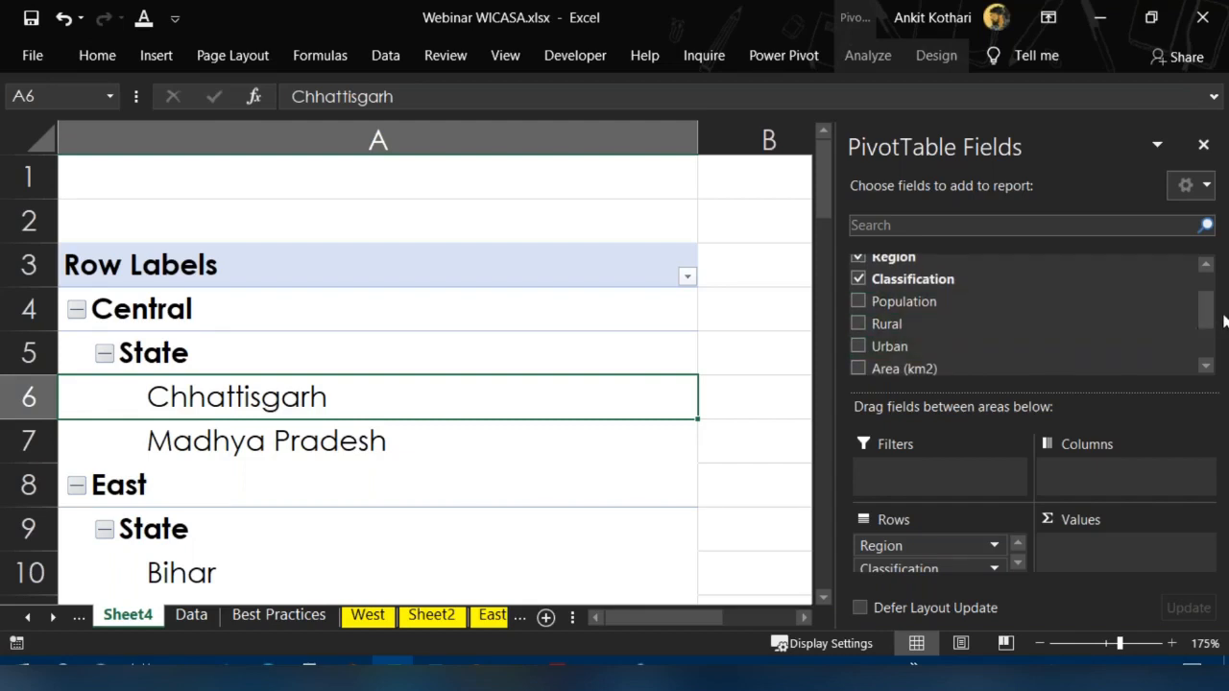
mouse_move(1205, 310)
left_mouse_down()
mouse_move(1207, 325)
mouse_move(1205, 310)
left_mouse_up()
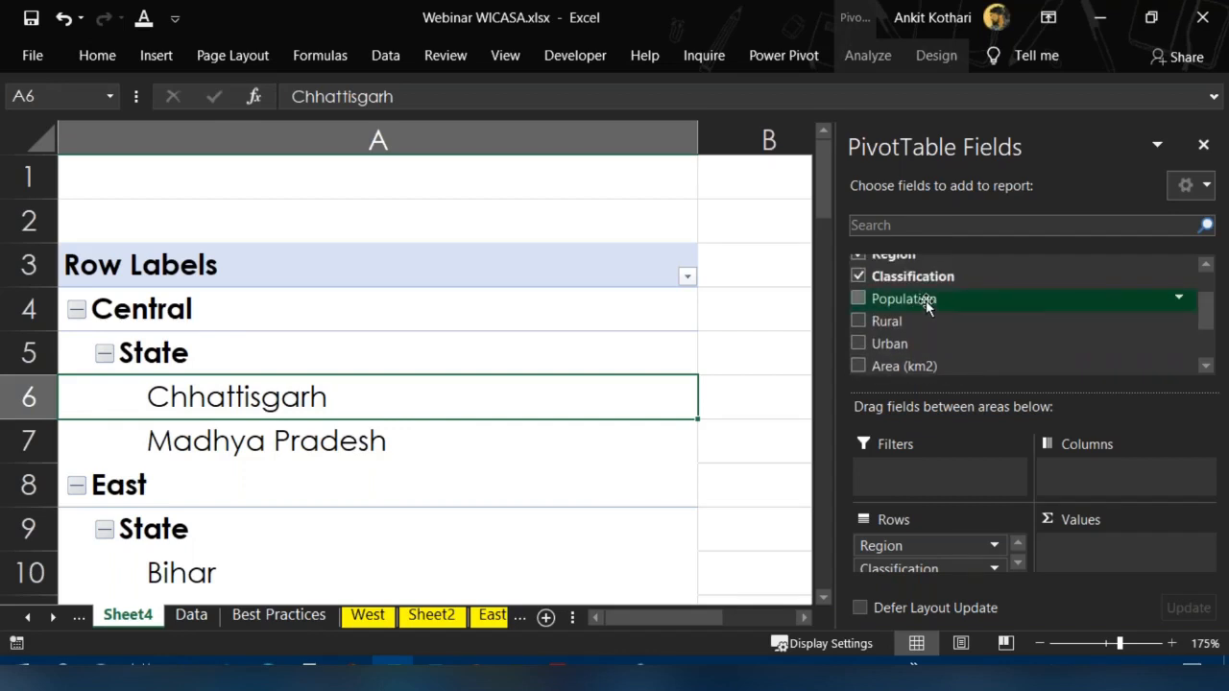
left_click_drag(926, 303, 1104, 557)
left_click(733, 359)
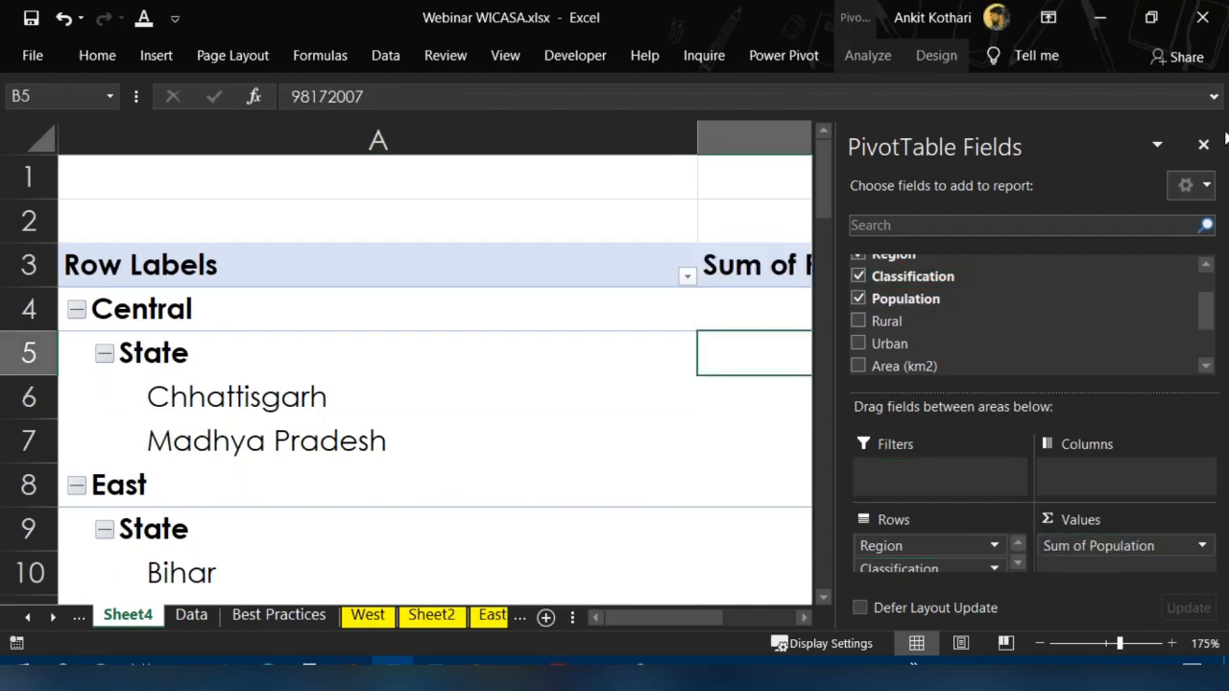
Hide the PivotTable field list to reveal the full Sum of Population column
left_click(936, 54)
left_click(869, 59)
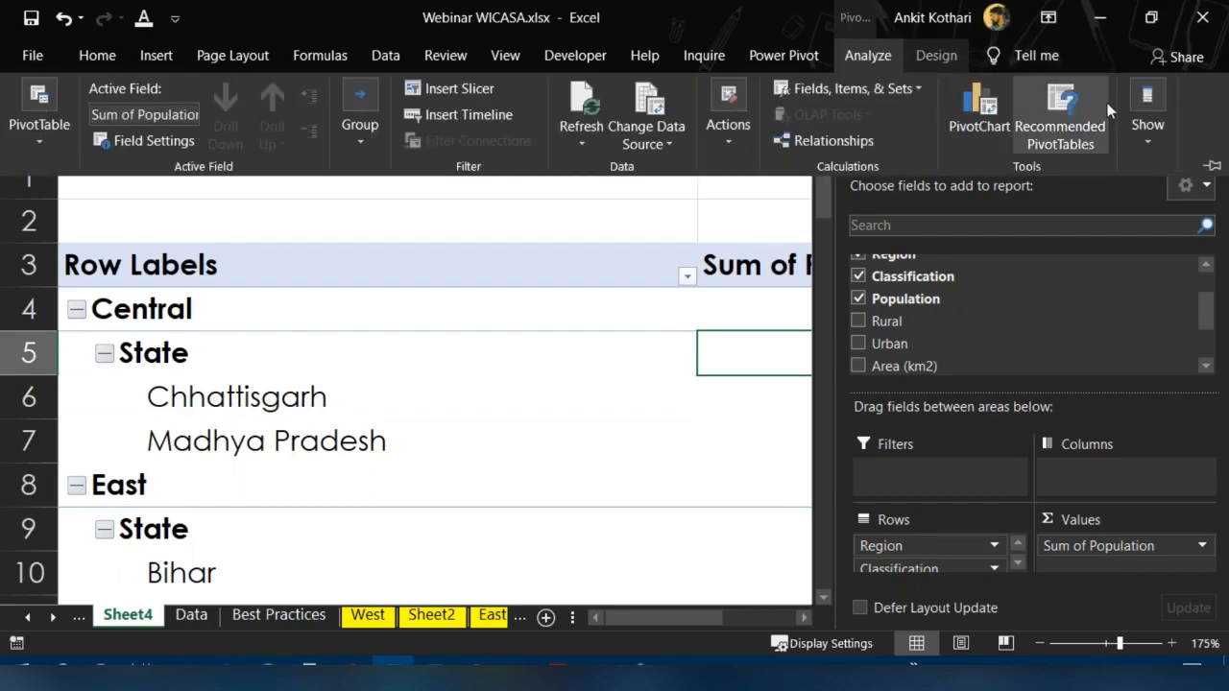
left_click(1166, 126)
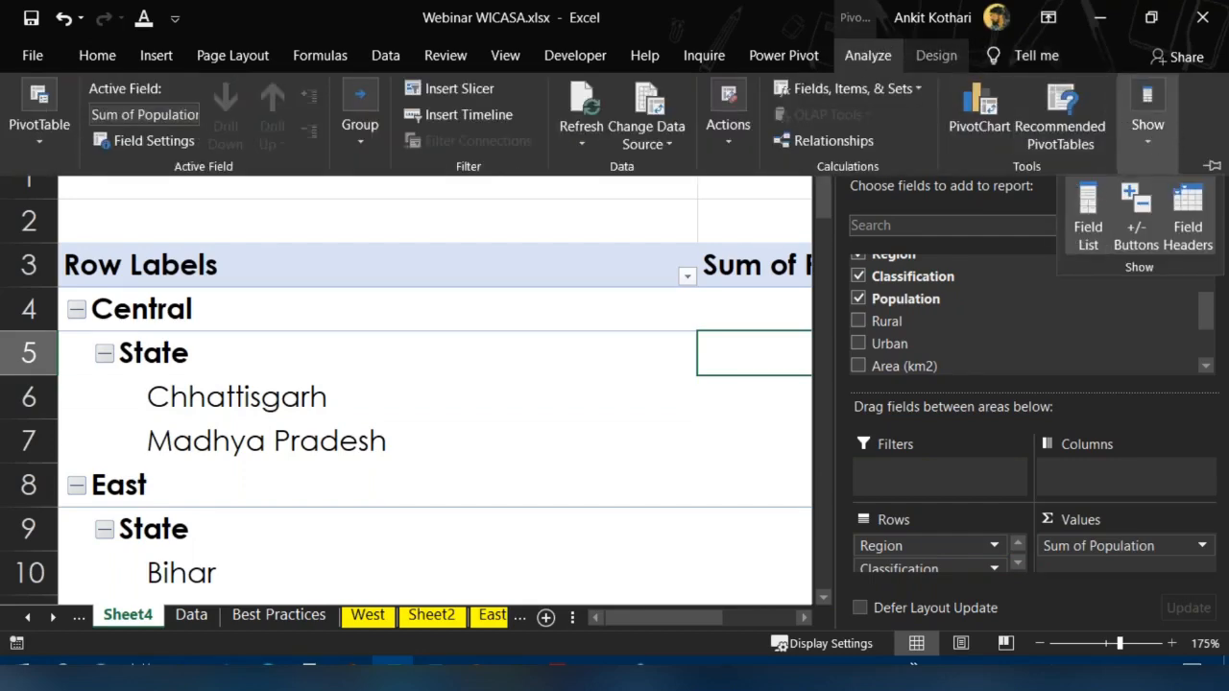
left_click(1088, 211)
left_click(912, 408)
Format column B, holding the population sums, in comma style with no decimal places
left_click(900, 144)
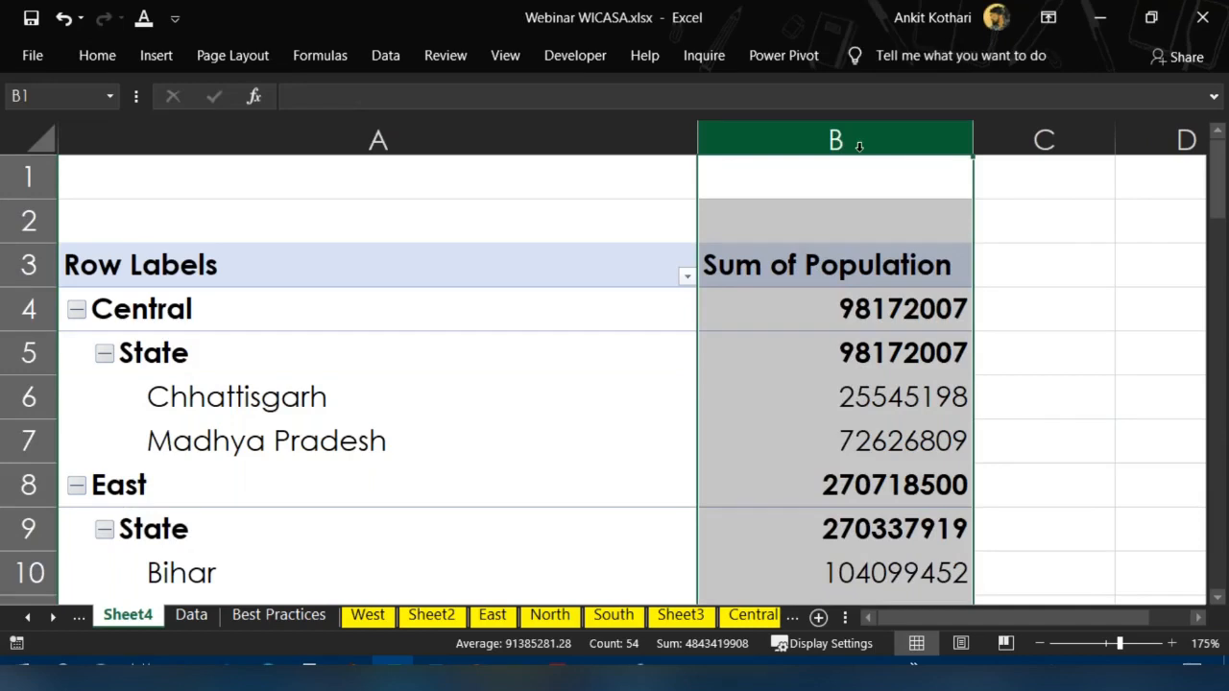
left_click(100, 64)
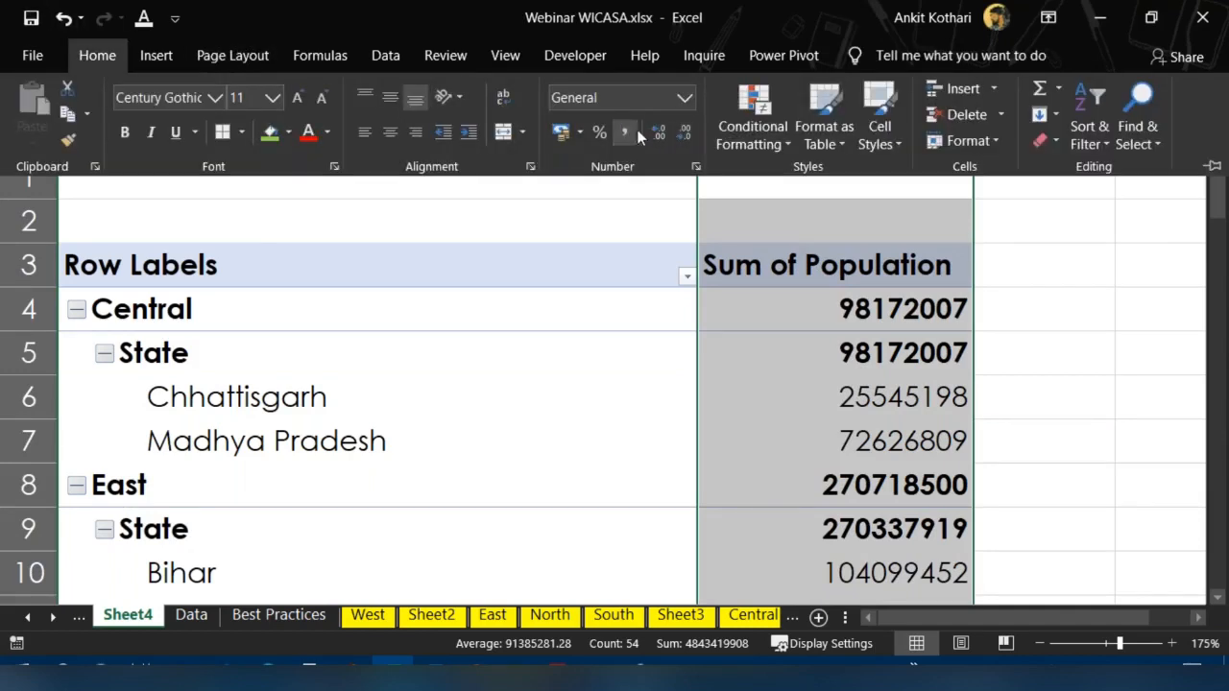
left_click(630, 129)
left_click(683, 134)
left_click(683, 134)
left_click(835, 396)
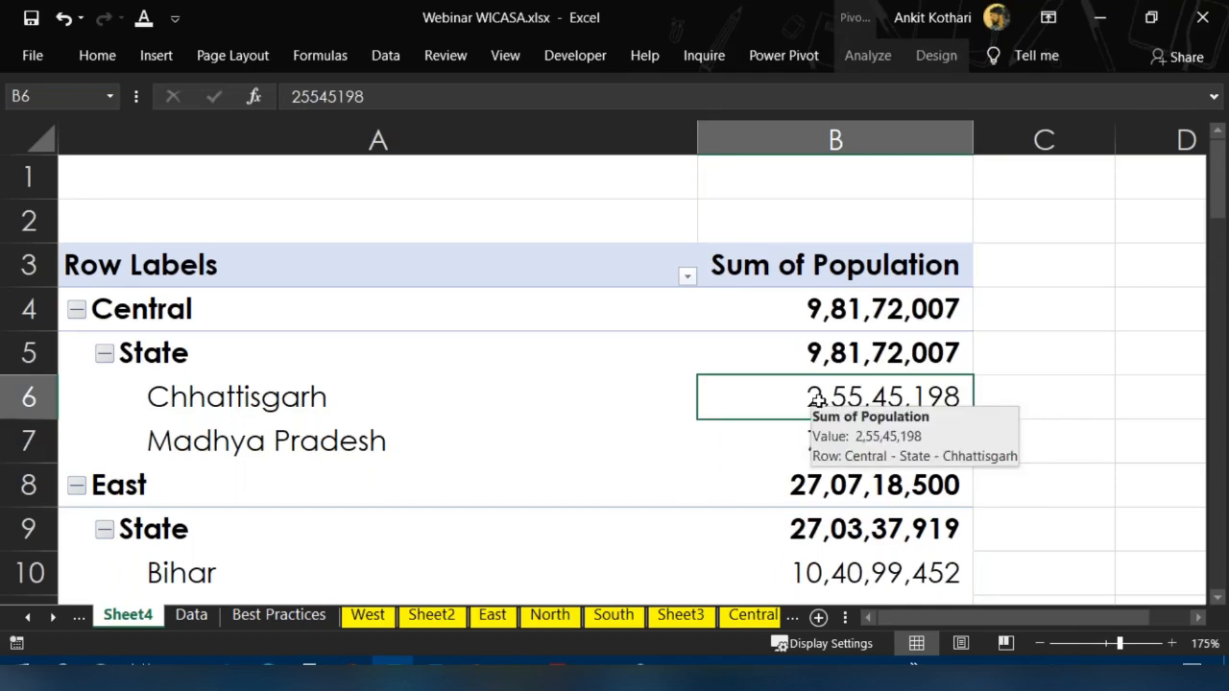
Review the PivotTable's population figures from the Central region down to the grand total and back up
scroll(845, 395, "down", 2)
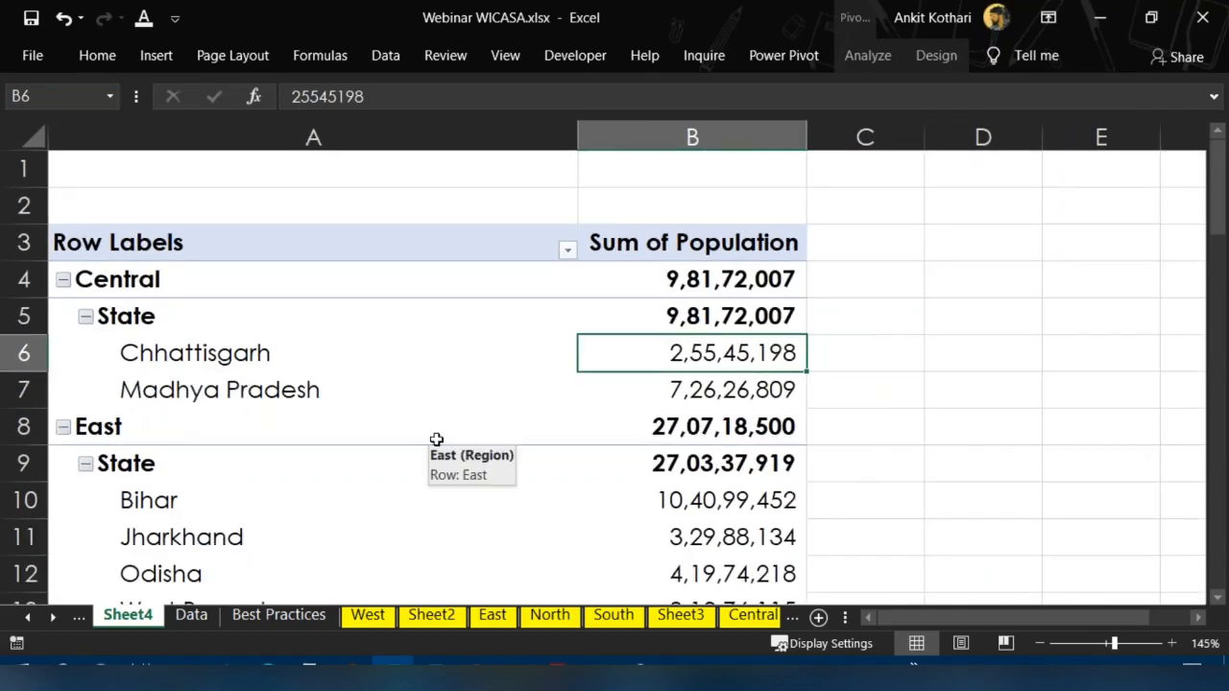
key("Down")
key("Down")
key("Down")
key("Down")
key("Down")
key("Down")
key("Down")
key("Down")
key("Down")
key("Down")
key("Down")
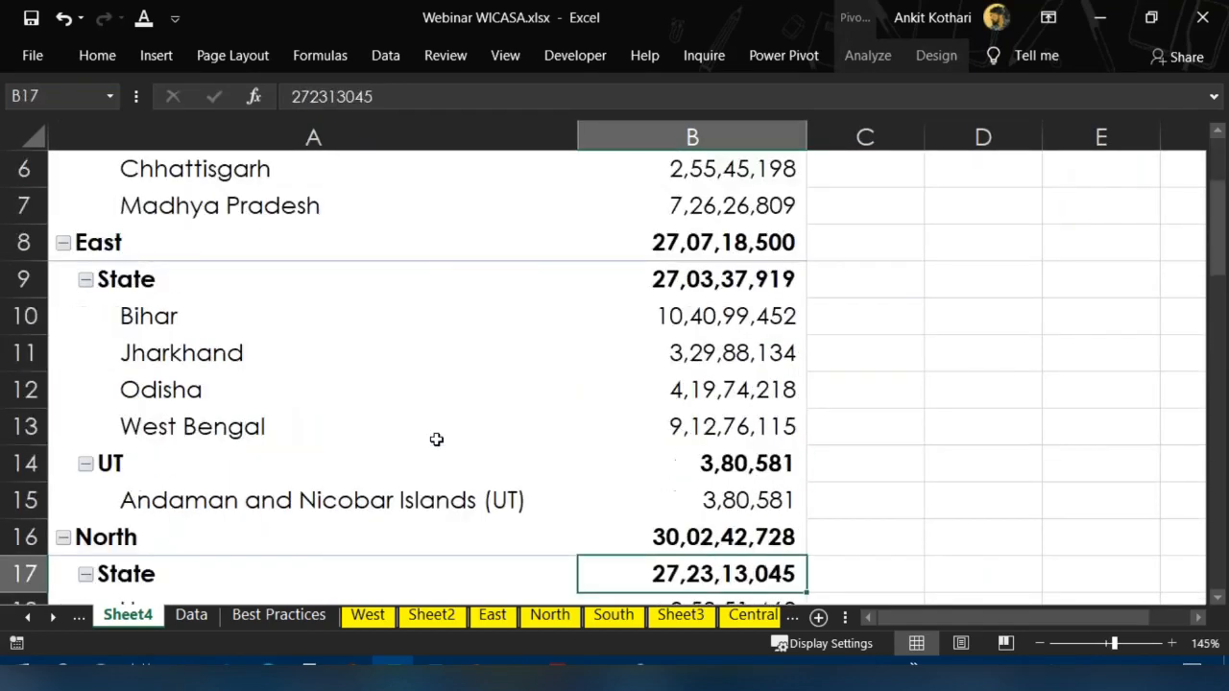
key("Down")
key("Down")
key("Down")
key("Down")
key("Down")
key("Down")
key("Down")
key("Down")
key("Down")
key("Down")
key("Down")
key("Down")
key("Down")
key("Up")
key("Up")
key("Up")
key("Down")
key("Down")
key("Down")
key("Down")
key("Down")
key("Down")
key("Down")
key("Down")
key("Down")
key("Down")
key("Down")
key("Down")
key("Down")
key("Down")
key("Down")
key("Down")
key("Down")
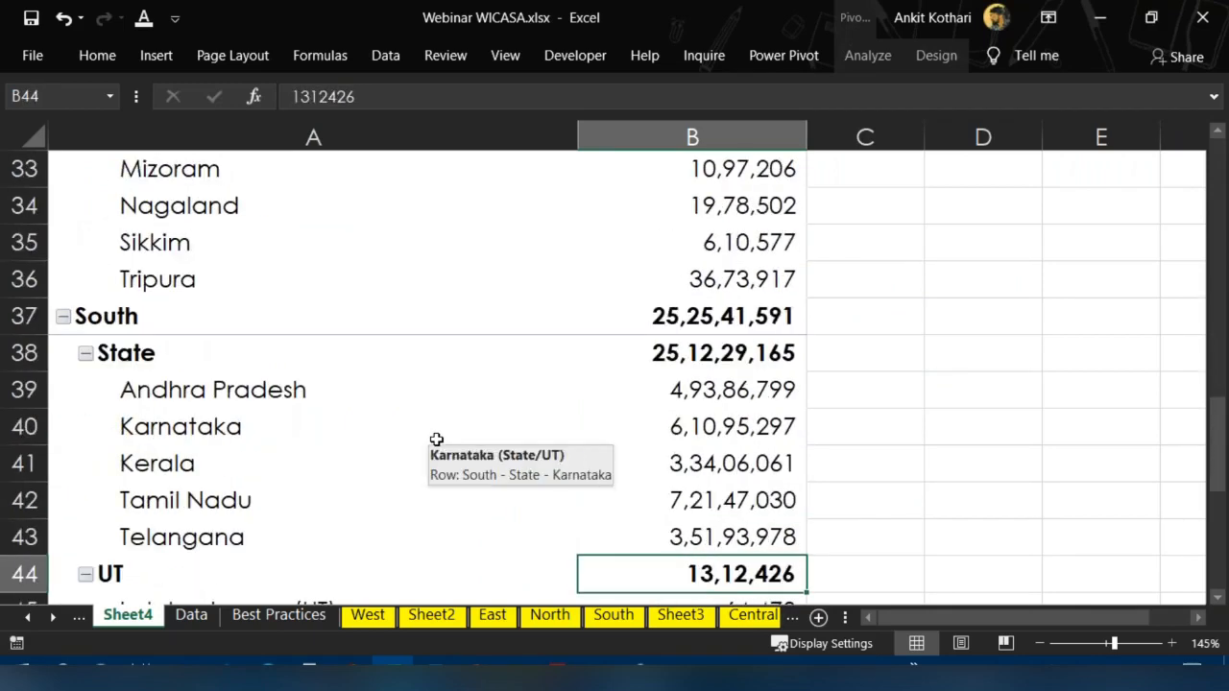
key("Up")
key("Down")
key("Down")
key("Down")
key("Down")
key("Down")
key("Down")
key("Down")
key("Down")
key("Down")
key("Down")
key("Down")
key("Down")
key("Down")
key("Down")
key("Down")
key("Down")
key("Down")
key("Down")
key("Down")
key("Down")
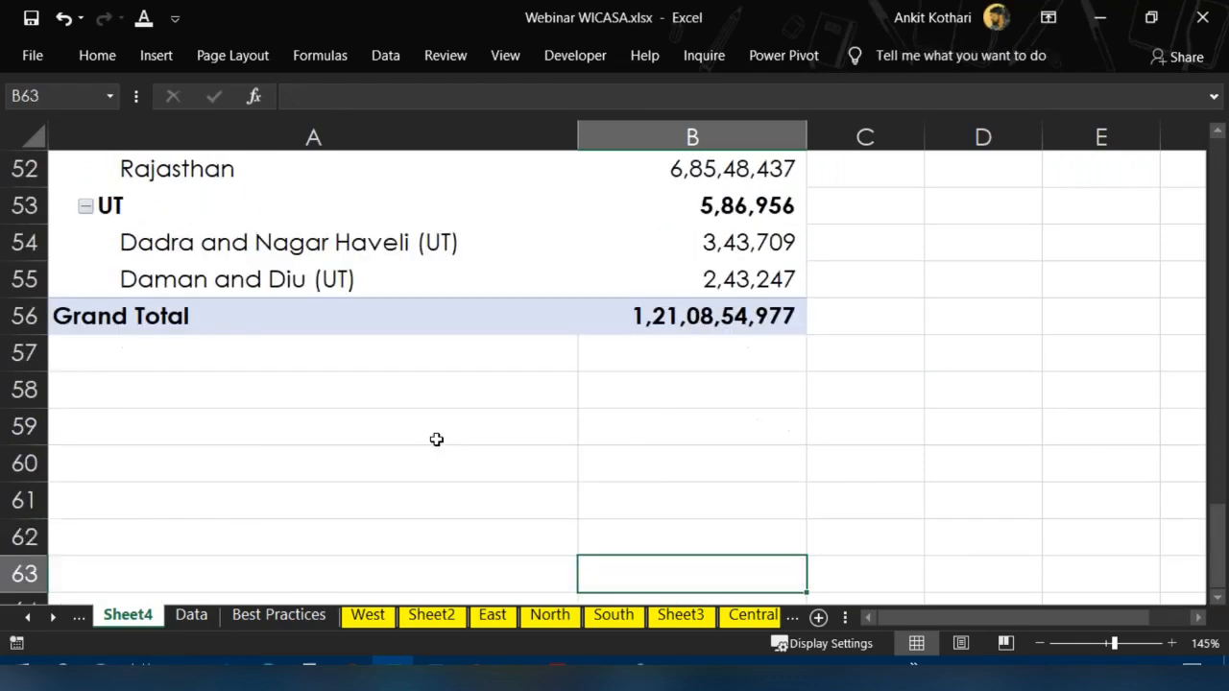
key("Up")
key("Up")
key("Up")
key("Up")
key("Up")
key("Up")
key("Up")
key("Up")
key("Up")
key("Up")
key("Up")
key("Up")
key("Up")
key("Up")
key("Up")
key("Up")
key("Up")
key("Up")
key("Up")
key("Up")
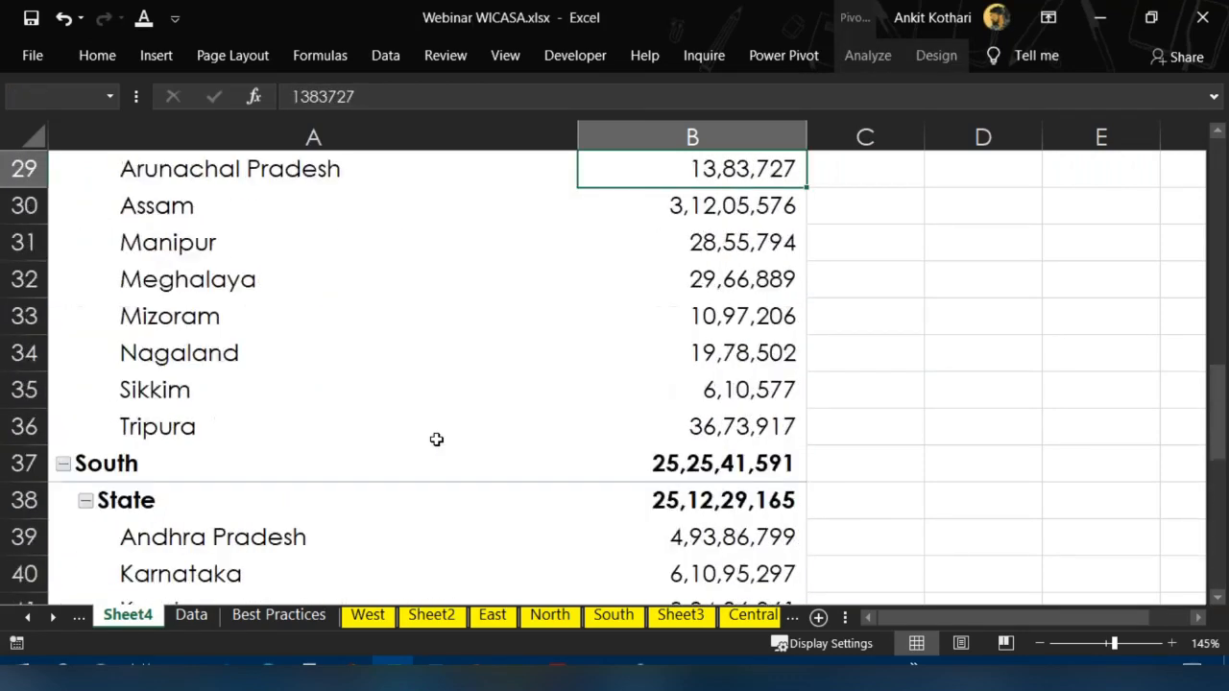
key("Up")
key("Up")
key("Up")
key("Up")
key("Up")
key("Up")
key("Up")
key("Up")
key("Up")
key("Up")
key("Up")
key("Up")
key("Up")
key("Up")
key("Up")
key("Up")
key("Up")
key("Up")
key("Up")
key("Up")
key("Down")
key("Down")
key("Down")
key("Down")
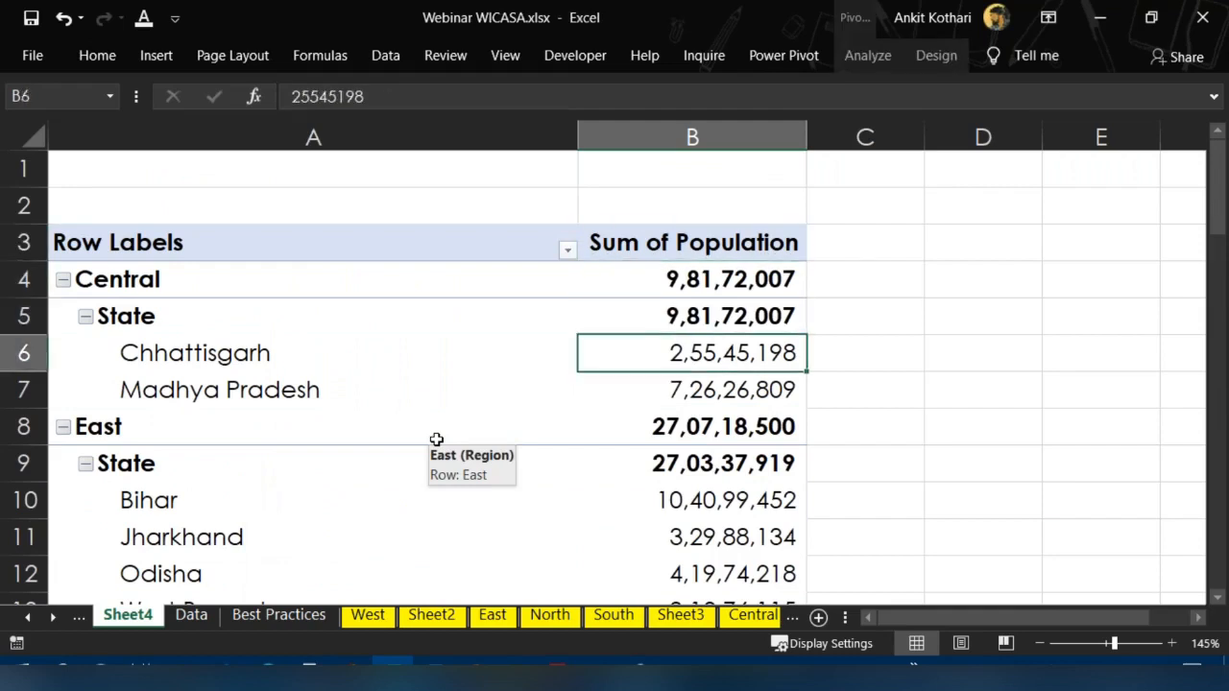
Collapse the whole PivotTable, first to the Classification level and then to the Region level
key("Left")
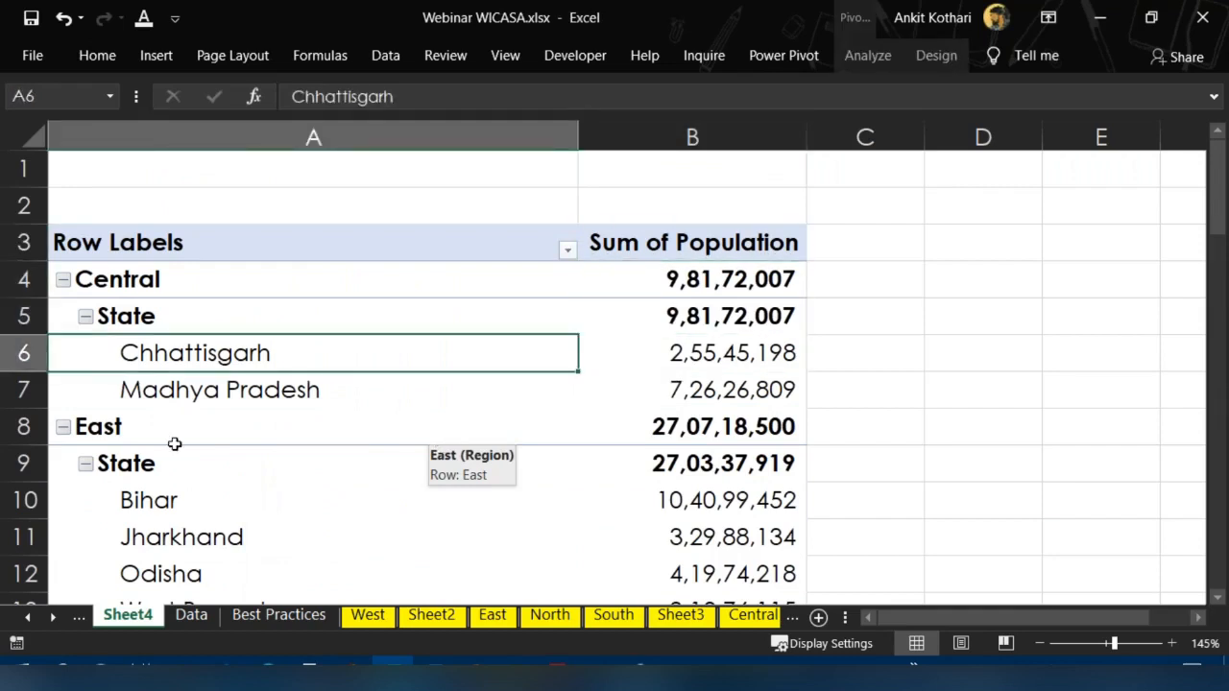
left_click(870, 57)
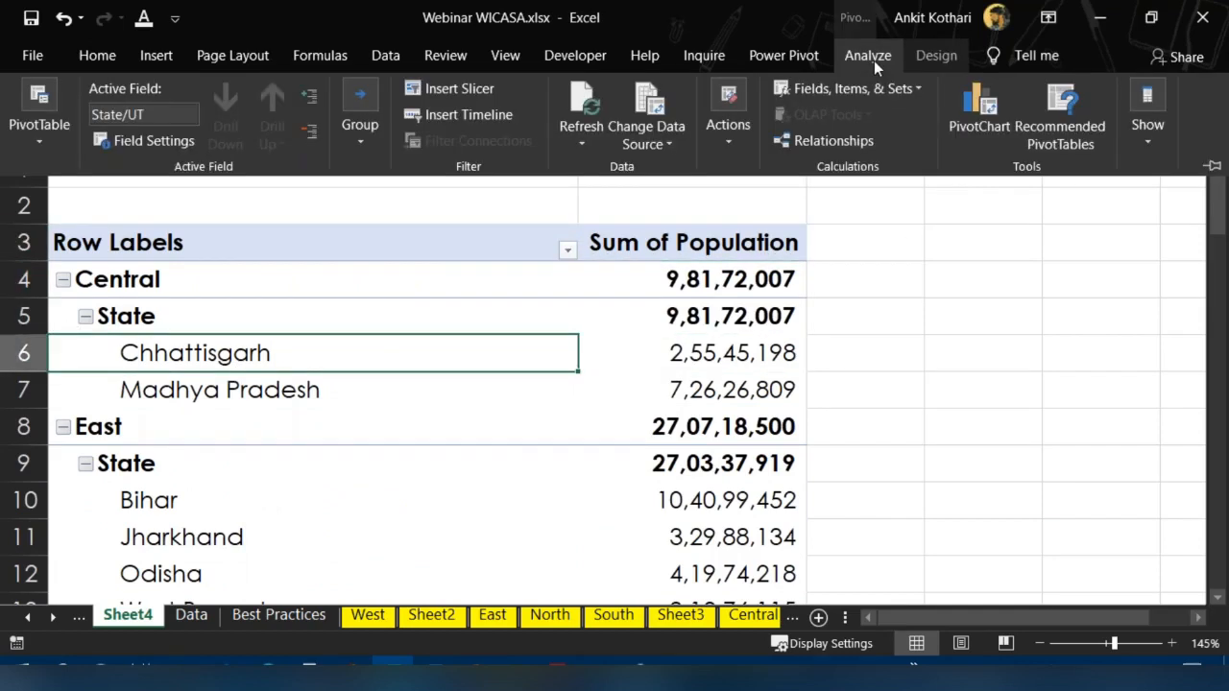
left_click(308, 130)
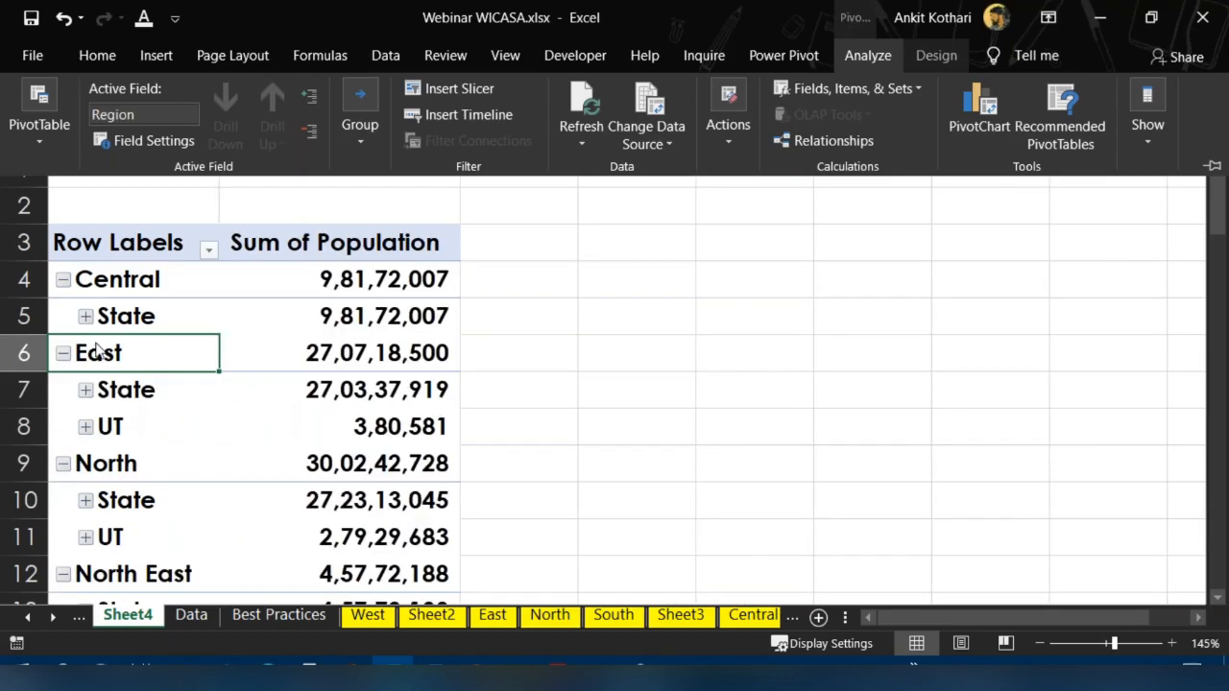
left_click(144, 316)
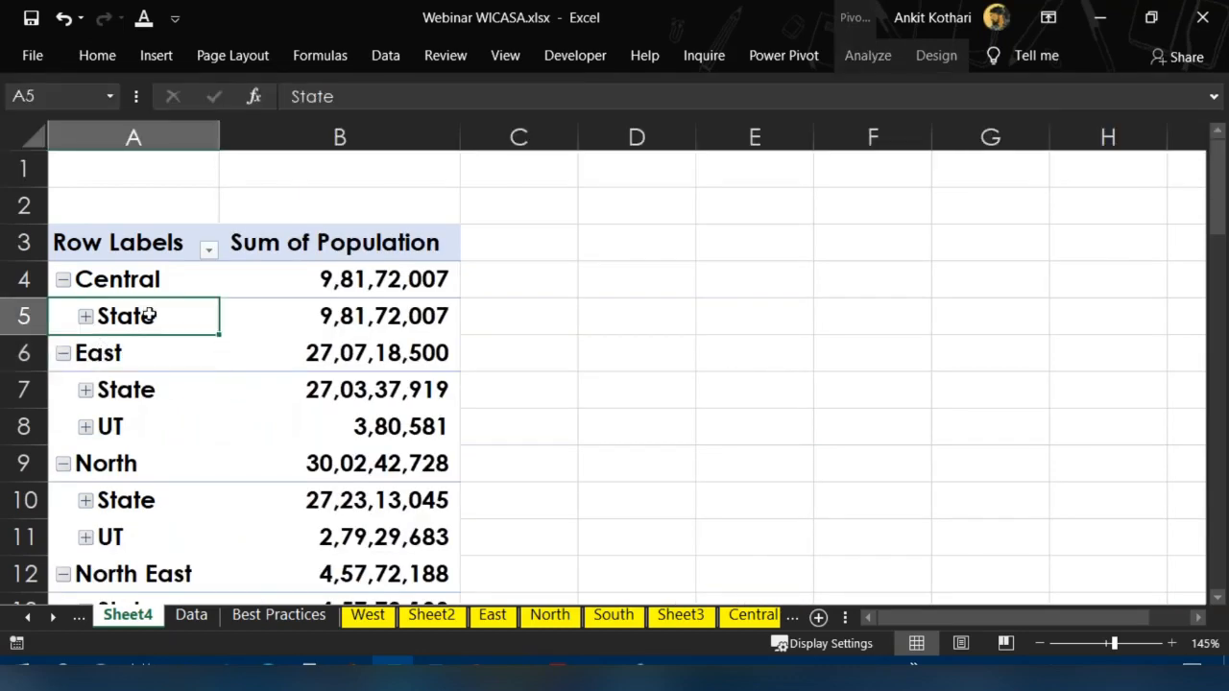
left_click(846, 64)
left_click(308, 131)
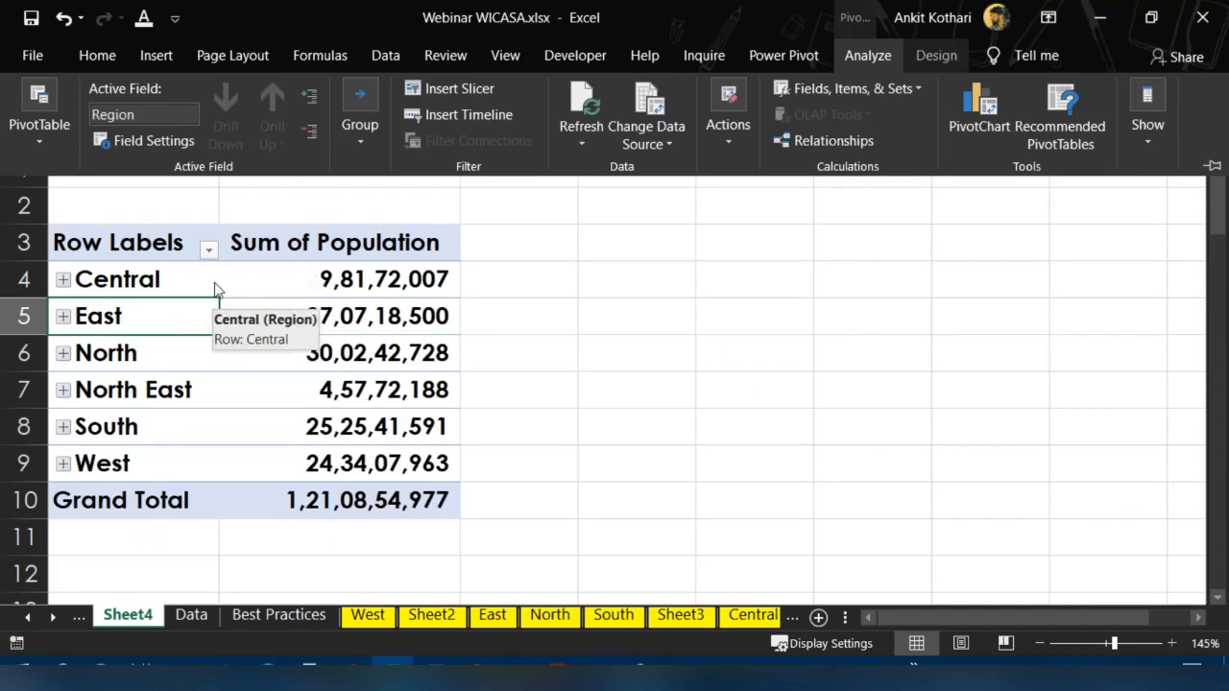
key("ctrl+F1")
left_click(595, 294)
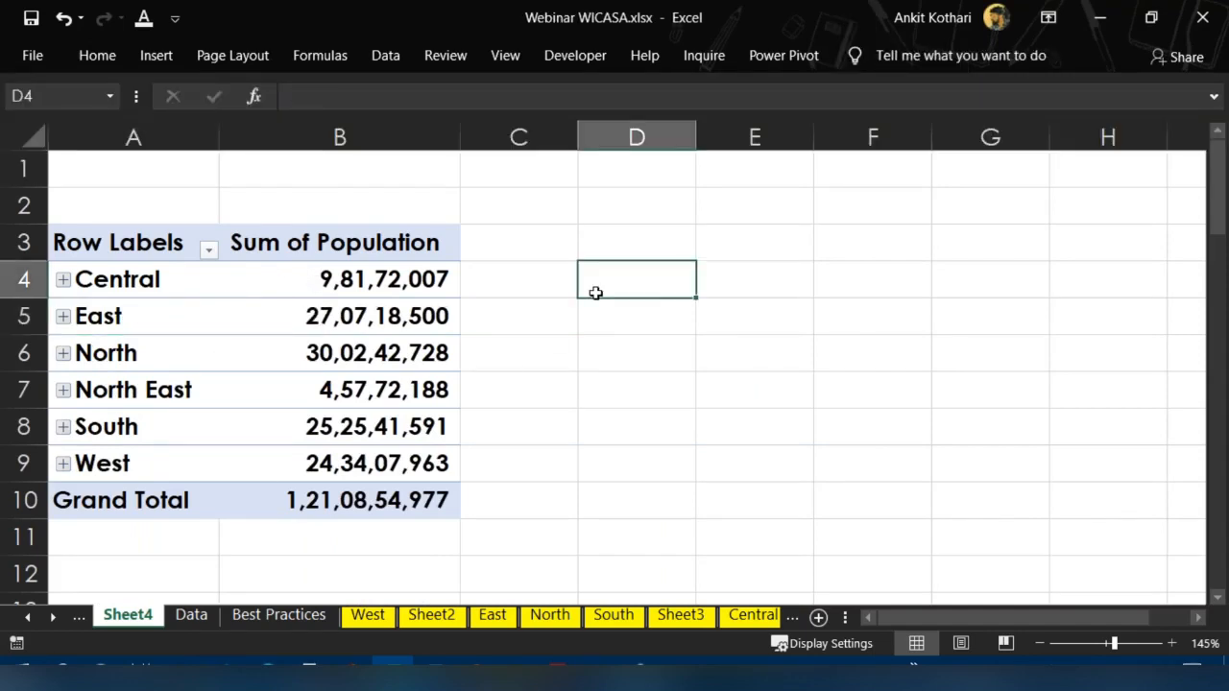
left_click(524, 317)
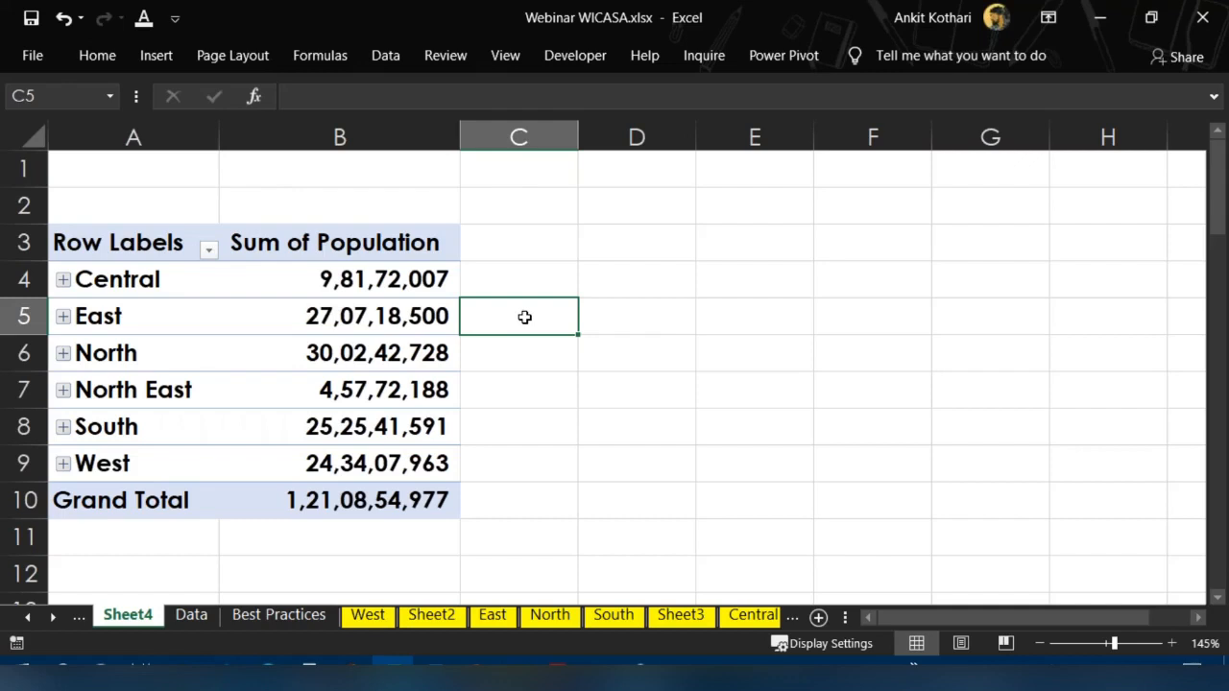
Expand the West region and its State group to list the individual states' populations
left_click(62, 465)
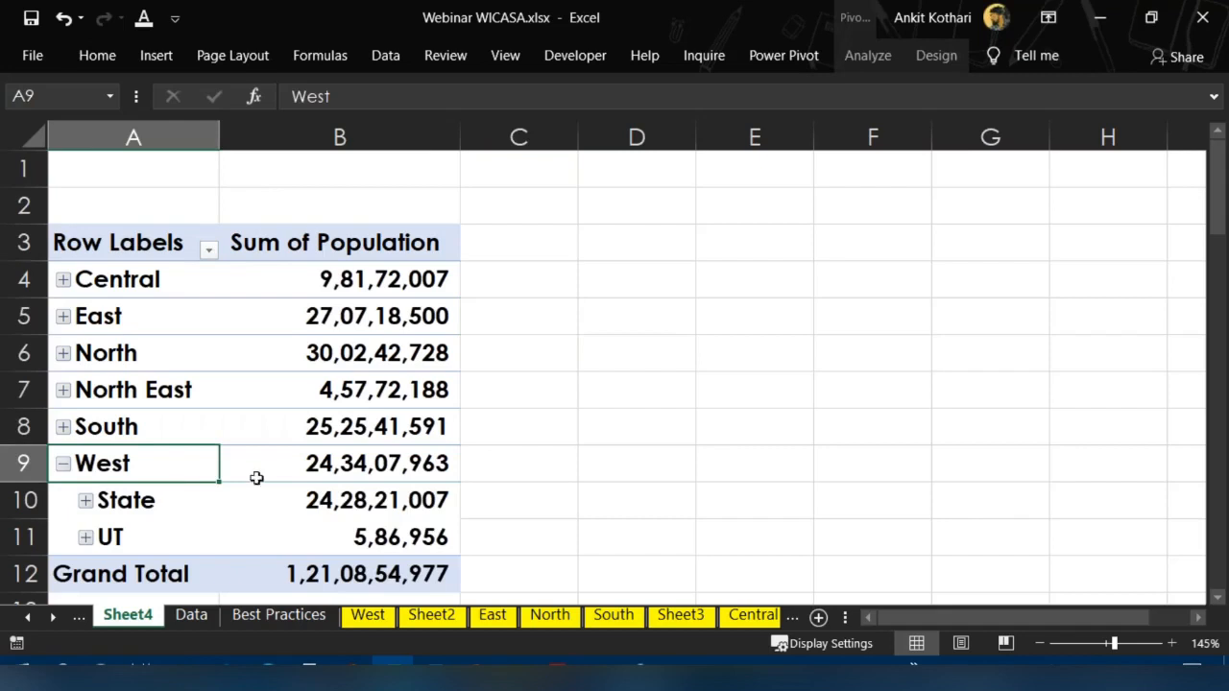
left_click_drag(1225, 213, 1225, 248)
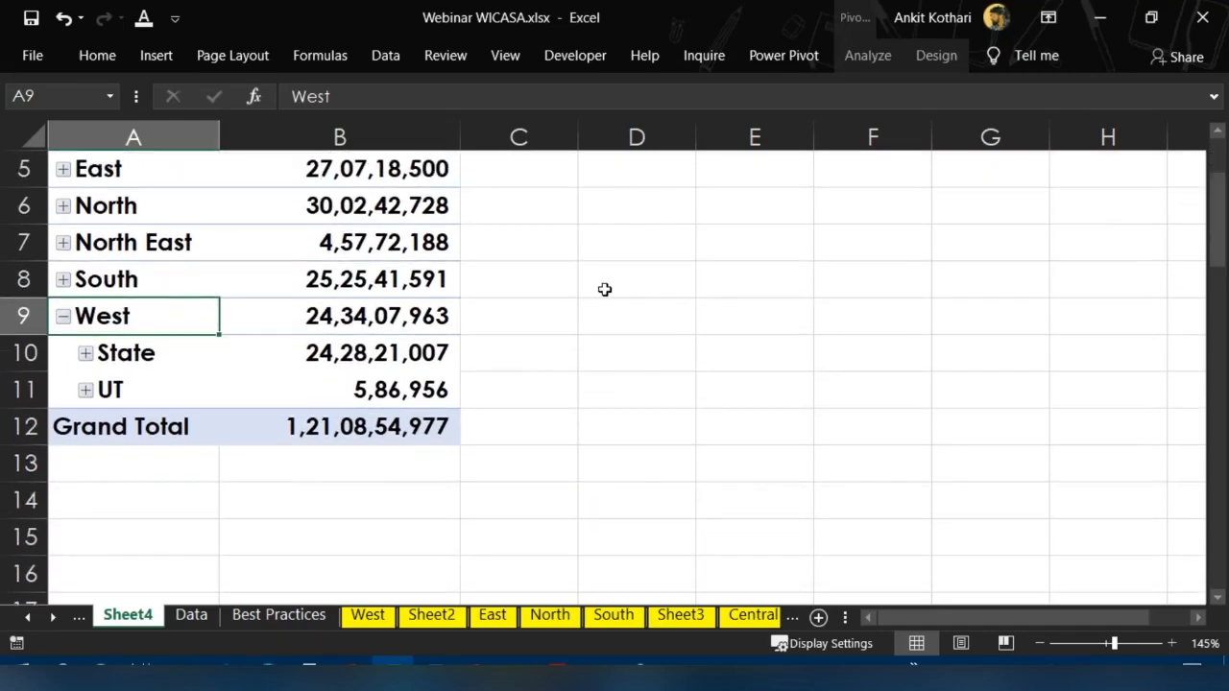
left_click(526, 351)
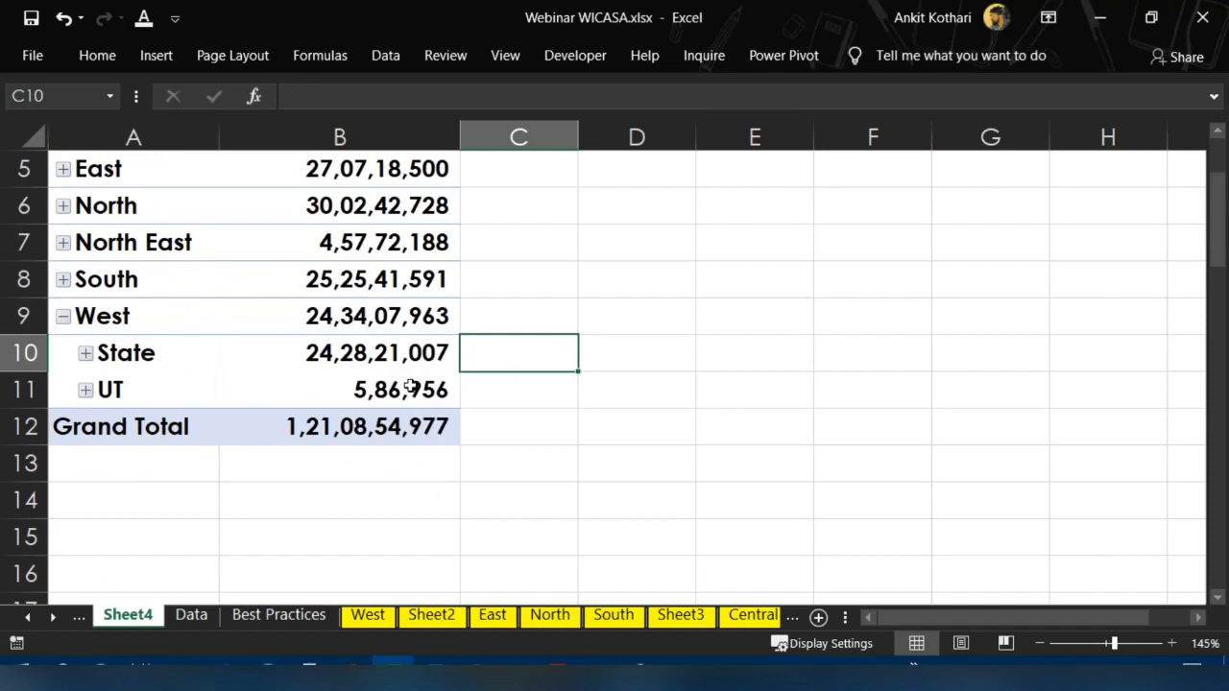
left_click(416, 386)
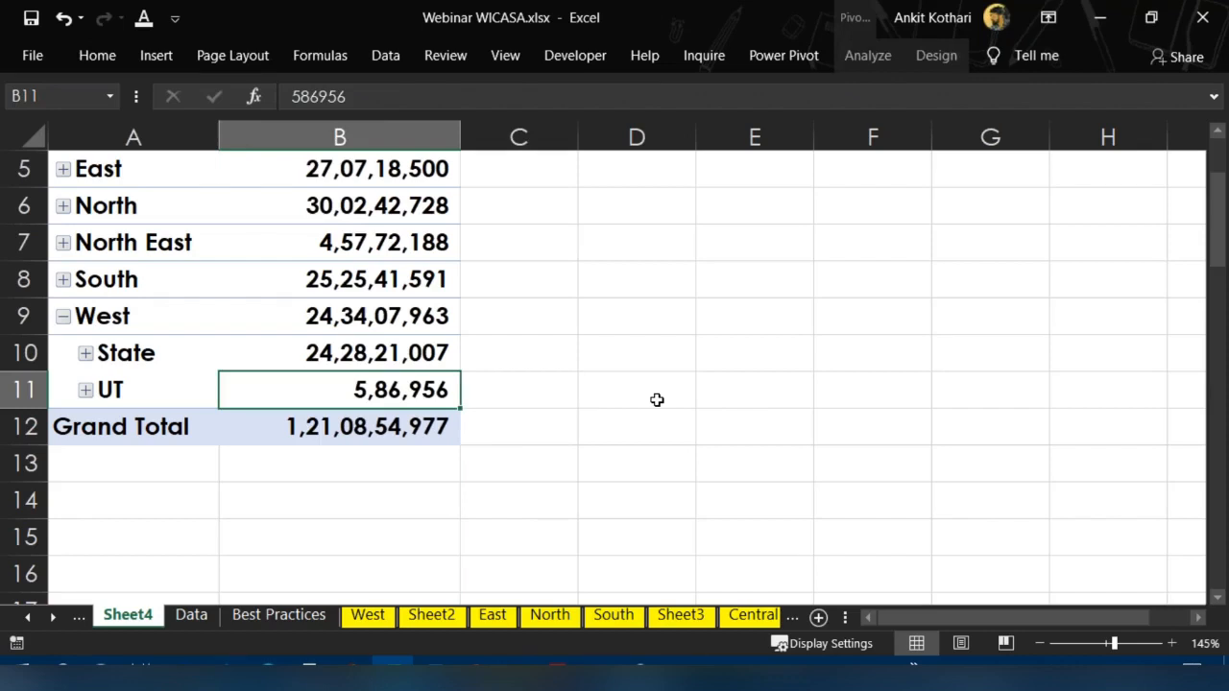
left_click(85, 354)
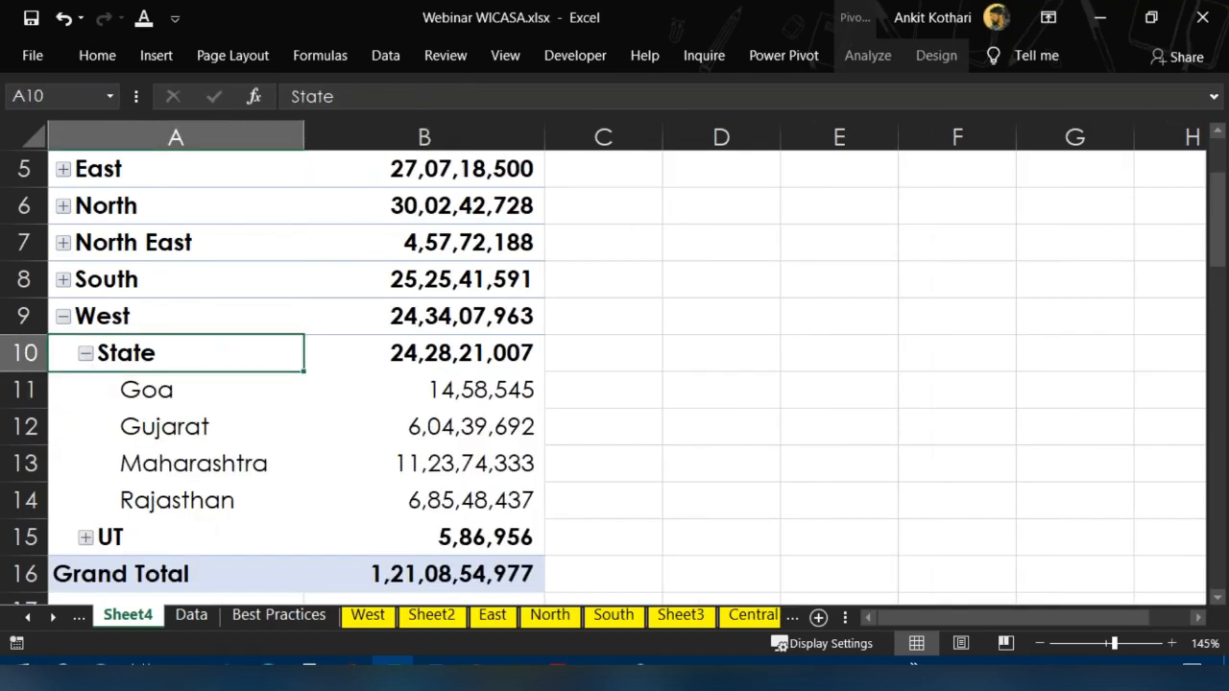
Select the population figures of the four states under West's State group to check them against the subtotal
key("Right")
key("Down")
key("Left")
key("shift+Down")
key("shift+Down")
key("shift+Down")
key("Right")
key("Up")
key("Up")
key("Down")
key("Down")
key("shift+Down")
key("shift+Down")
key("shift+Down")
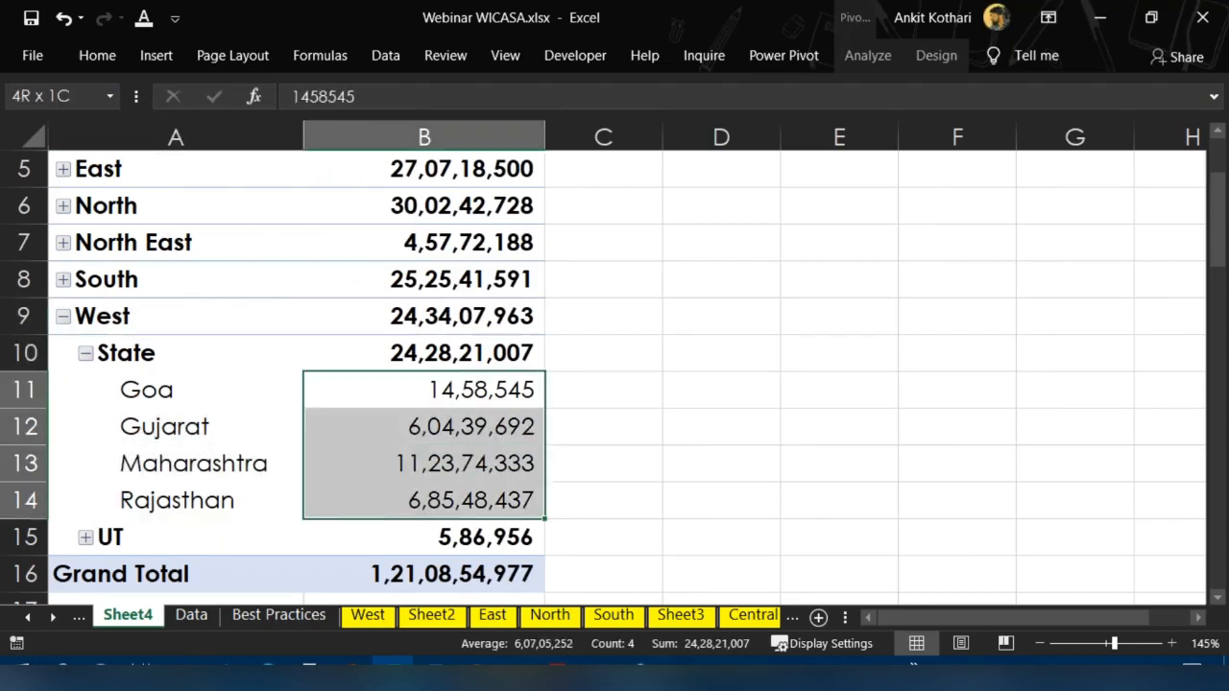
Collapse the whole PivotTable from the State/UT level back to the Region level
left_click(183, 403)
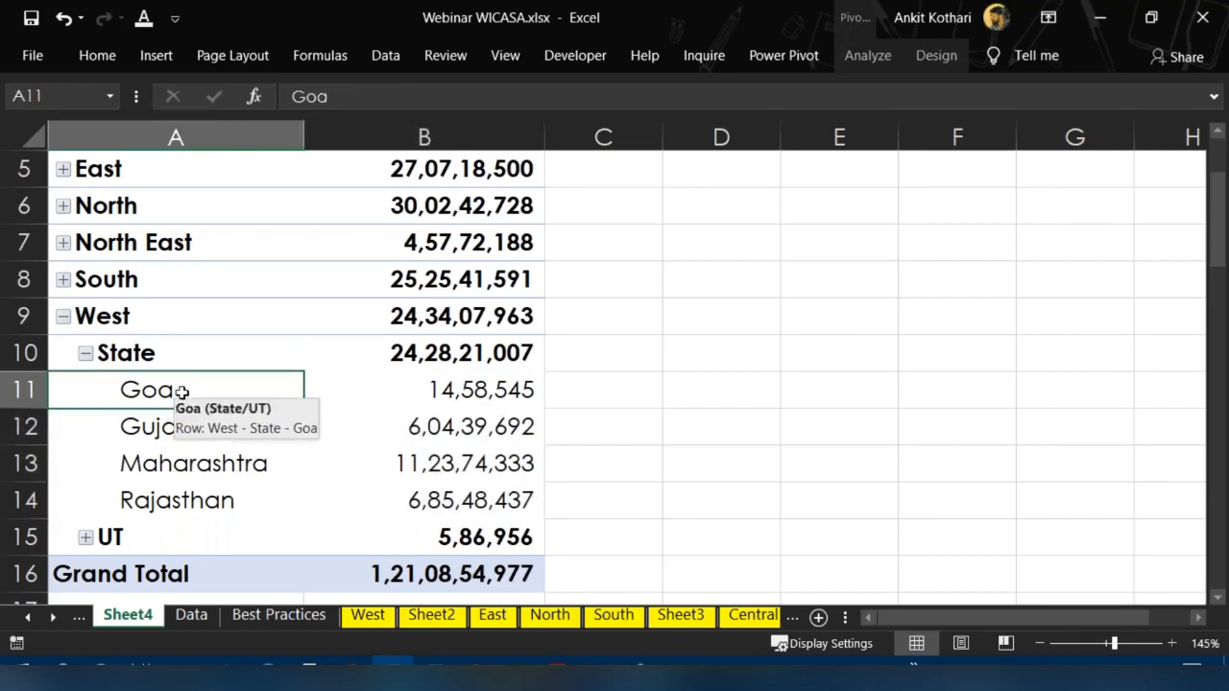
left_click(851, 60)
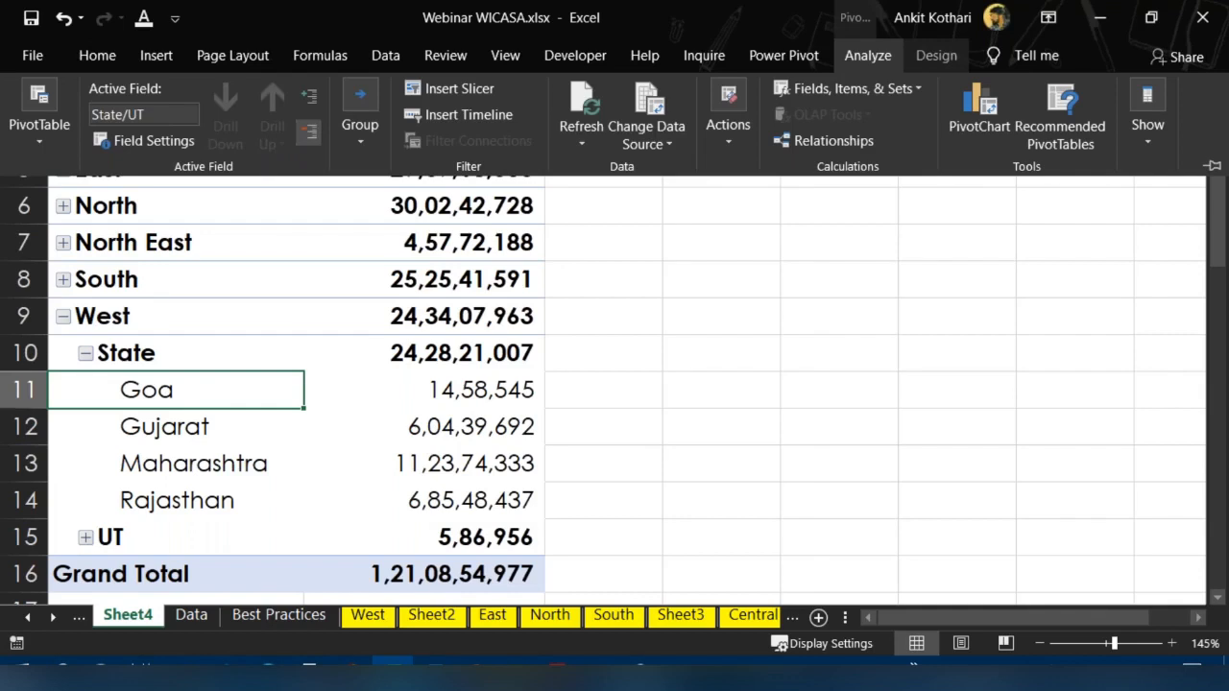
left_click(314, 139)
left_click(314, 138)
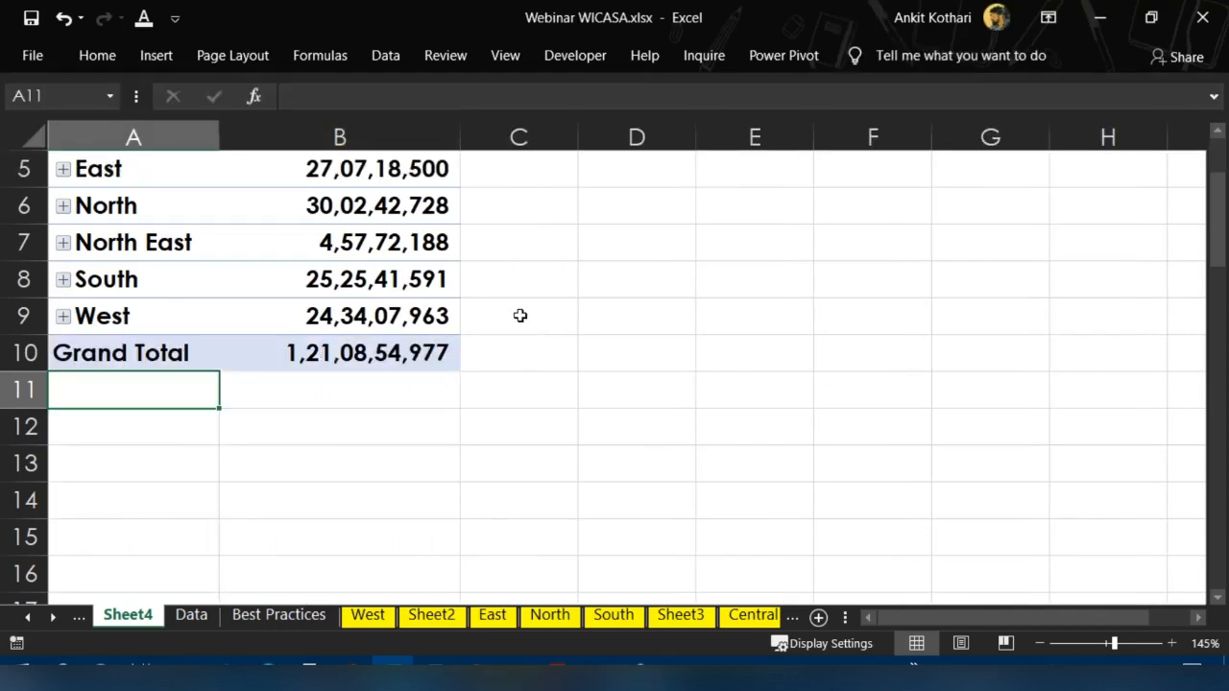
Expand all regions of the PivotTable, first to the Classification level and then to the State/UT level
scroll(519, 313, "up", 2)
left_click(153, 278)
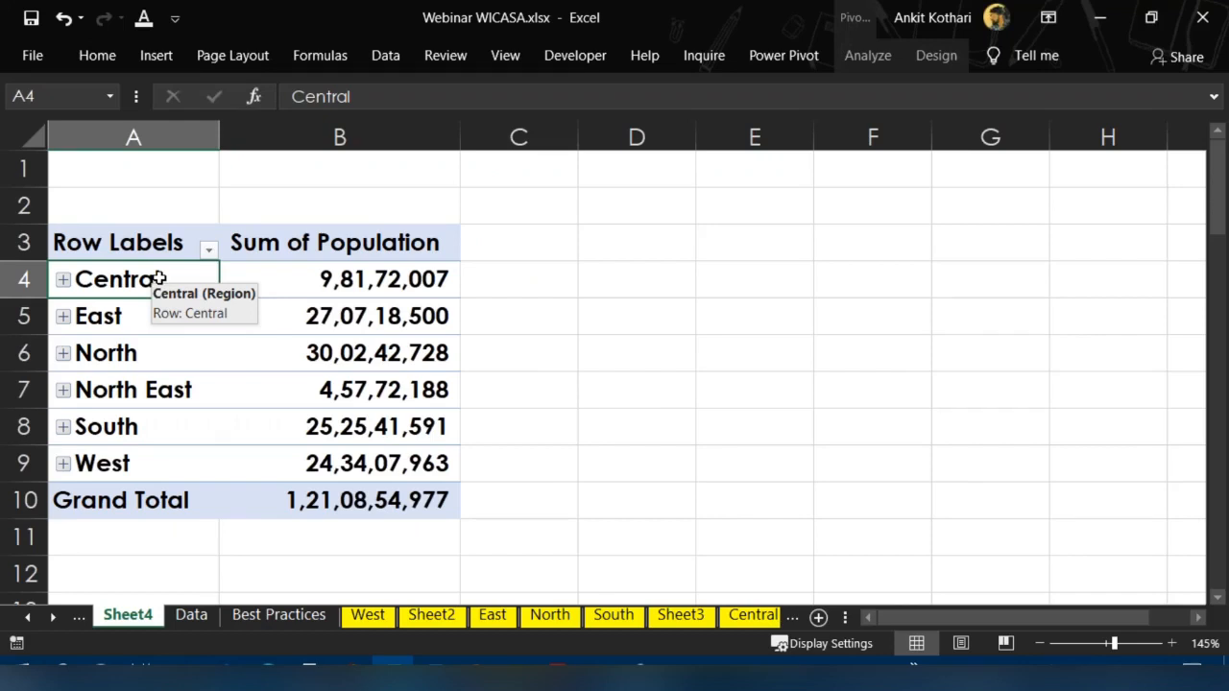
left_click(867, 54)
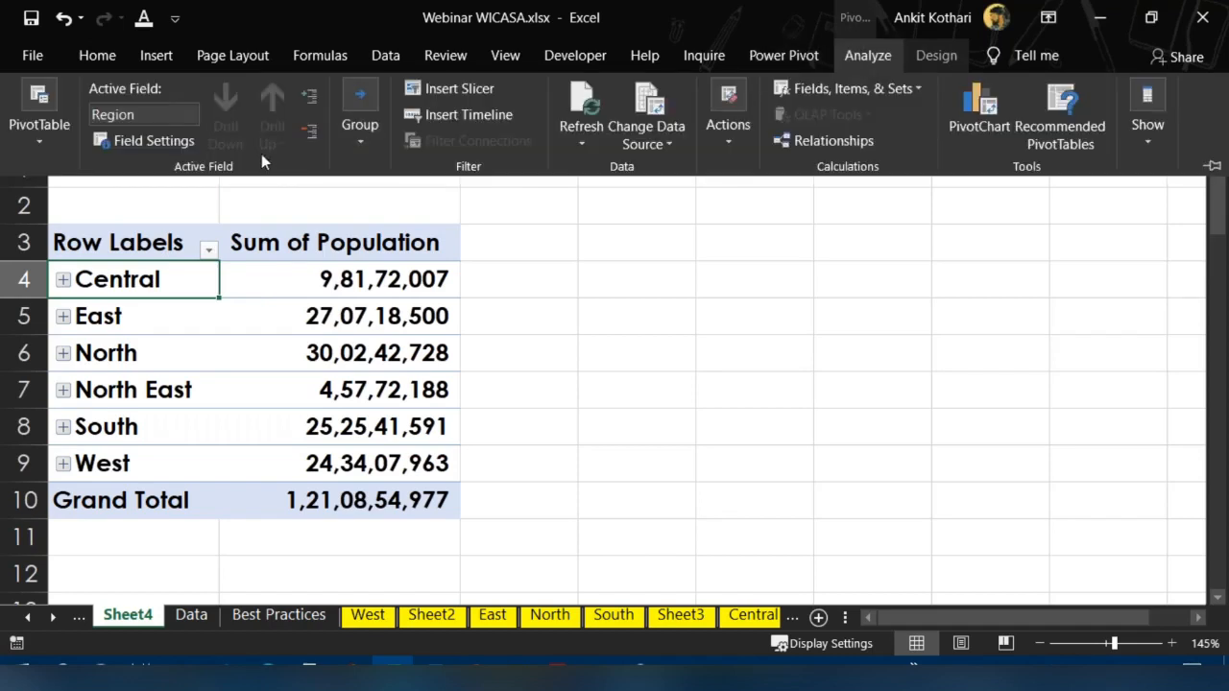
left_click(309, 97)
scroll(319, 358, "down", 13)
scroll(319, 357, "up", 13)
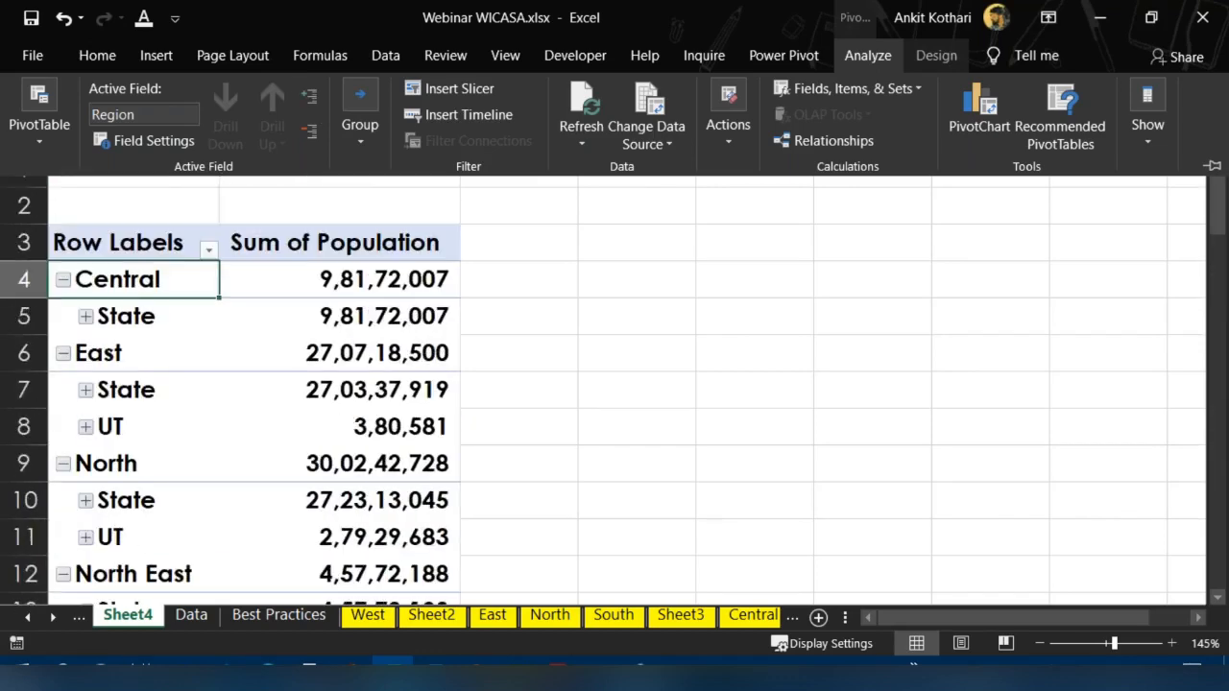
left_click(309, 98)
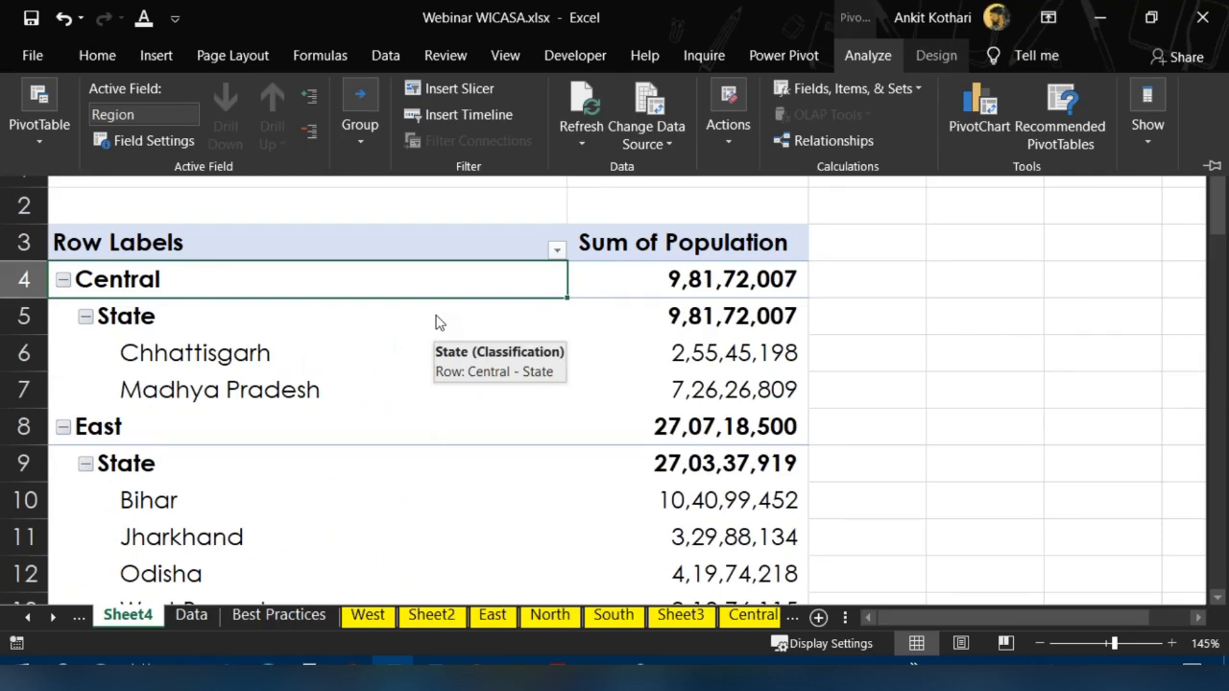
key("Escape")
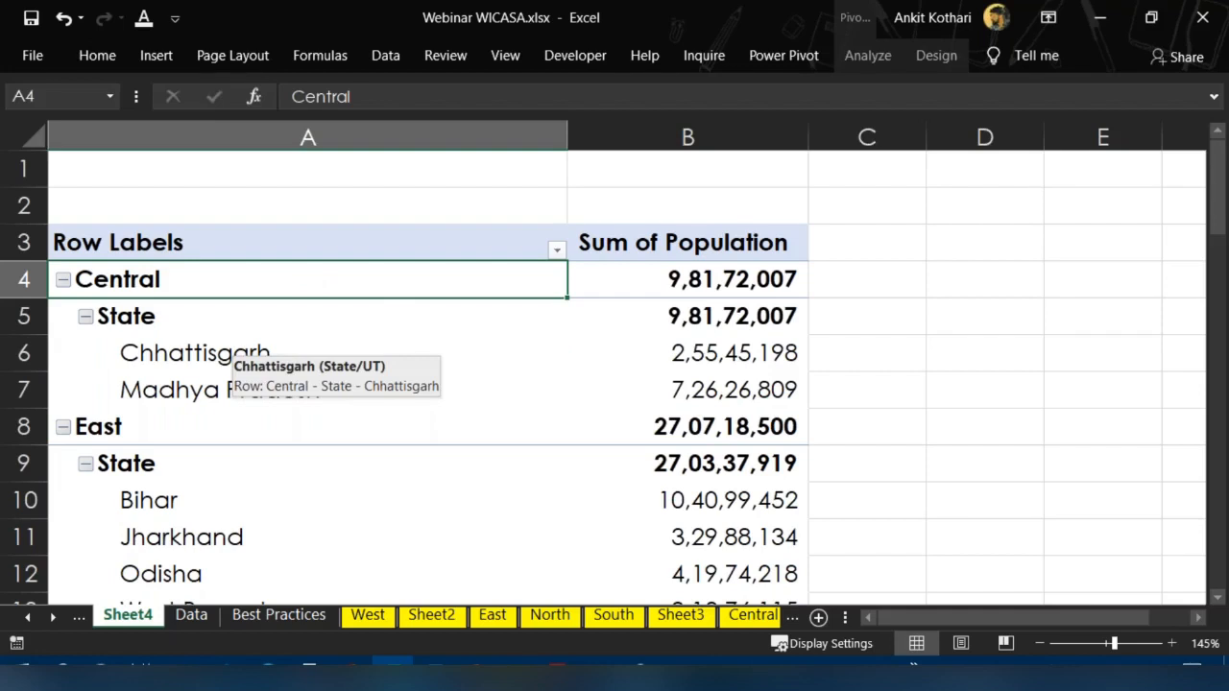
Apply the orange PivotTable style with a black header row from the Dark styles
left_click(230, 353)
left_click(870, 56)
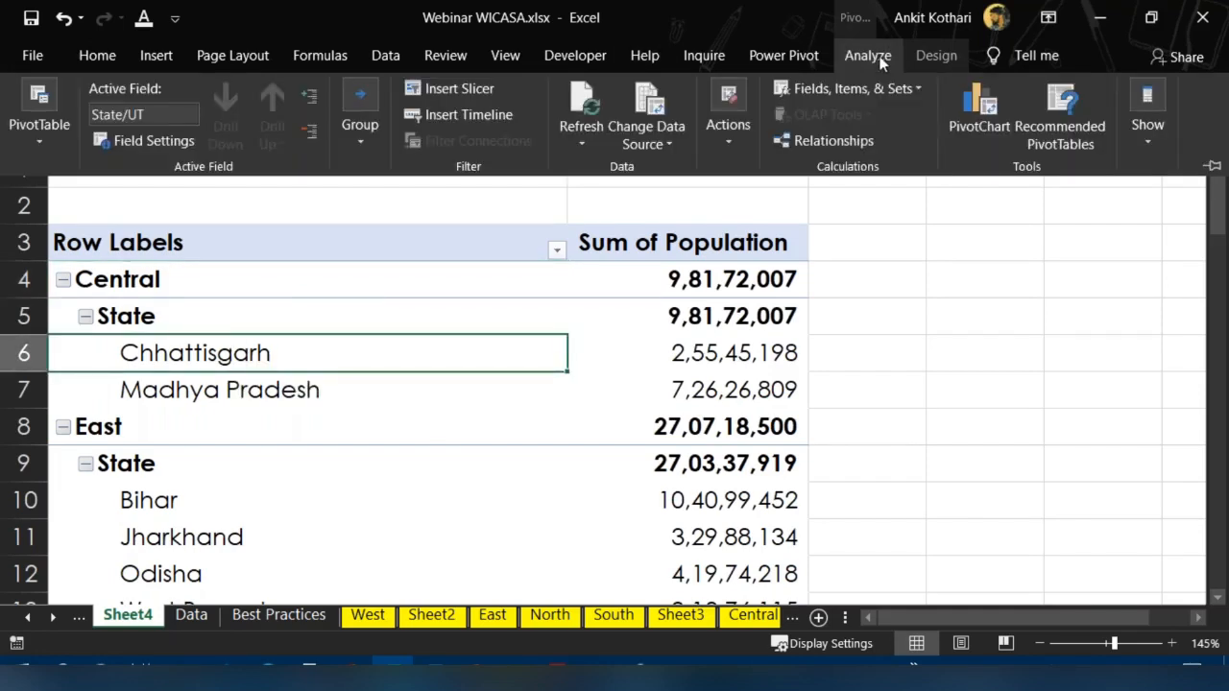
left_click(938, 58)
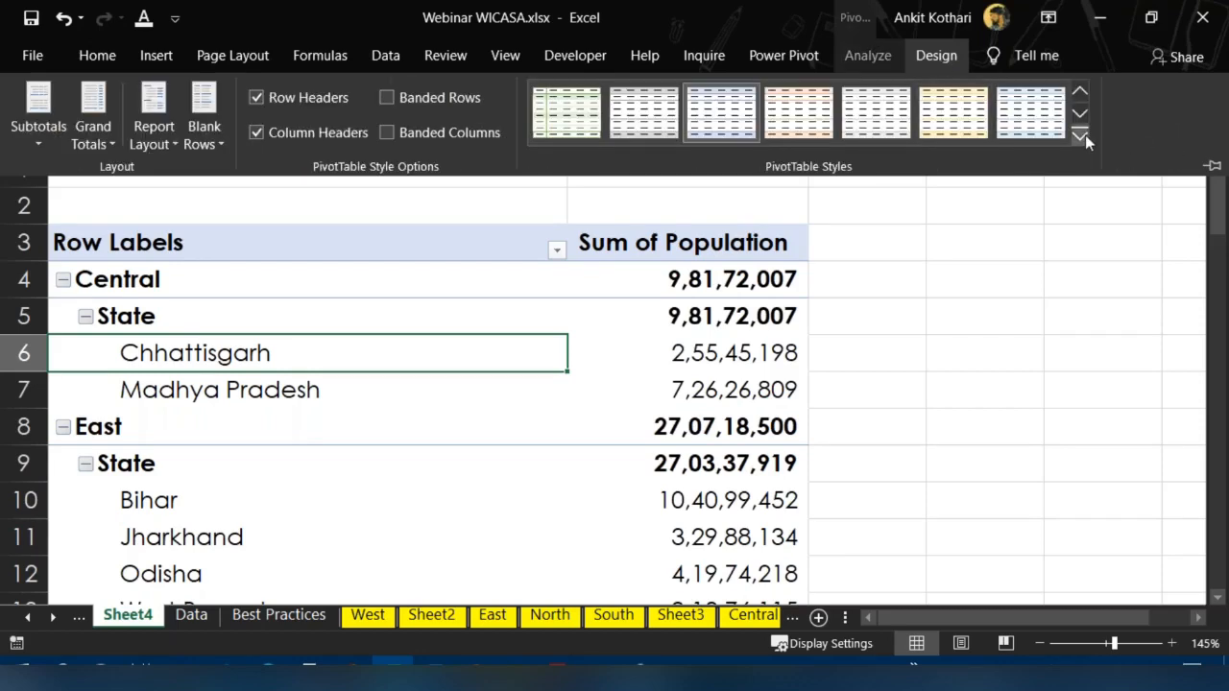
left_click(1082, 137)
double_click(953, 61)
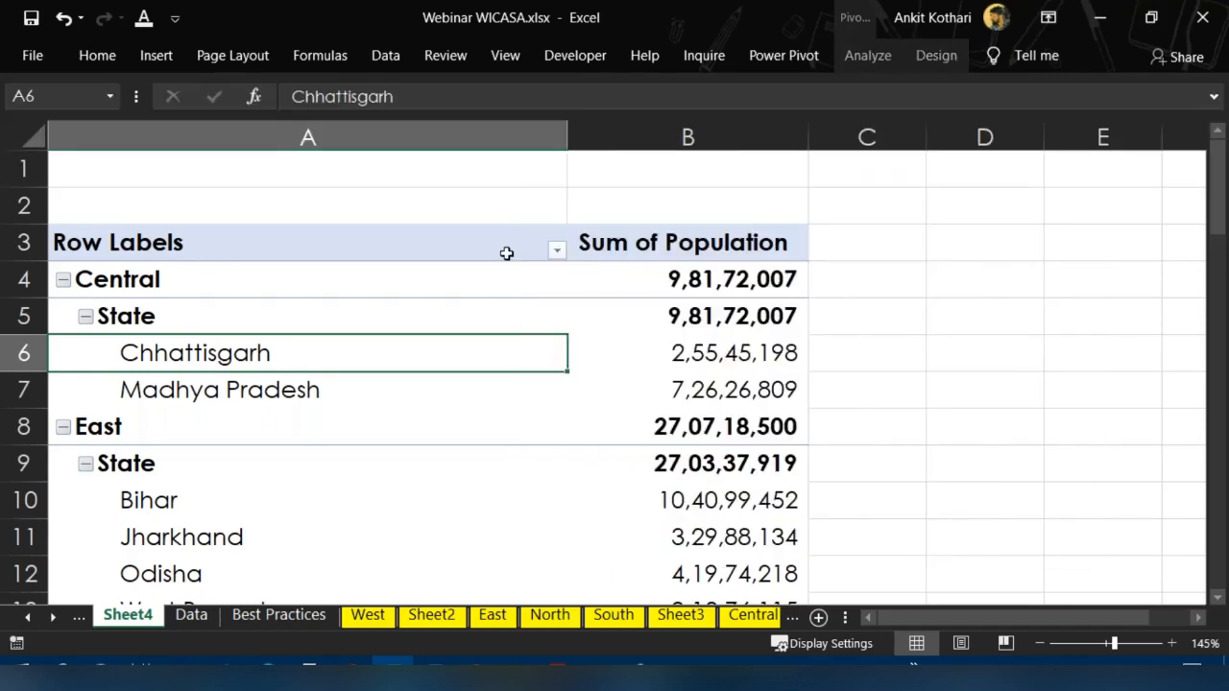
left_click(675, 331)
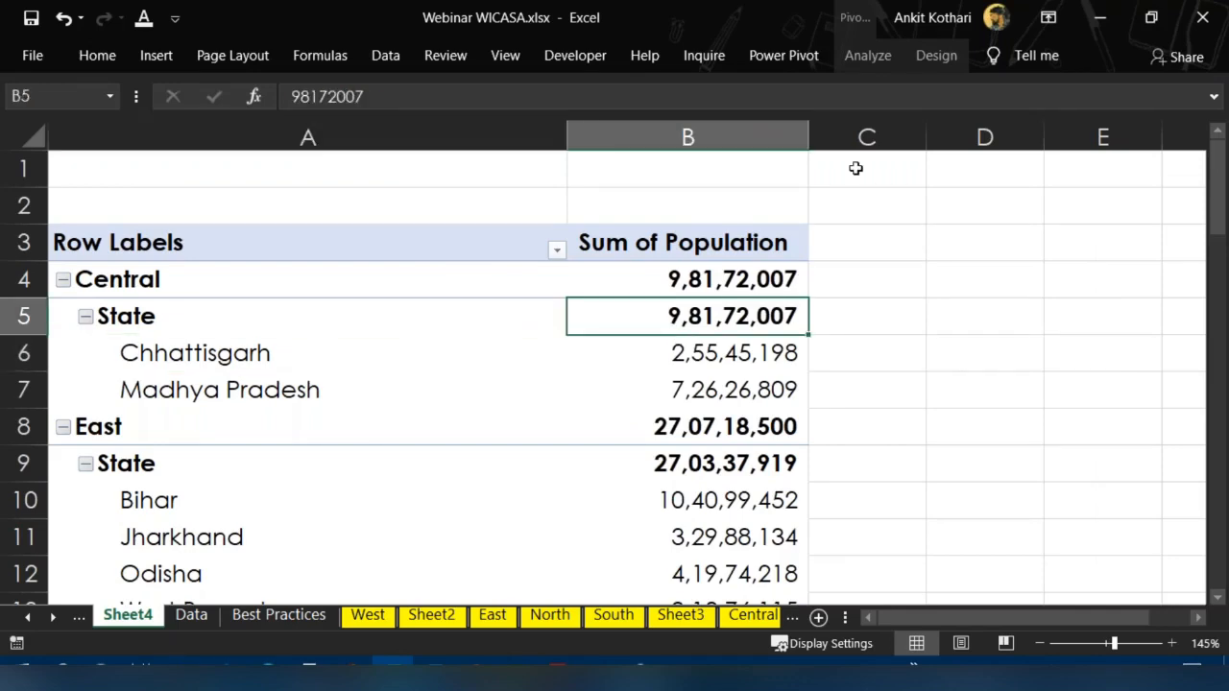
left_click(931, 55)
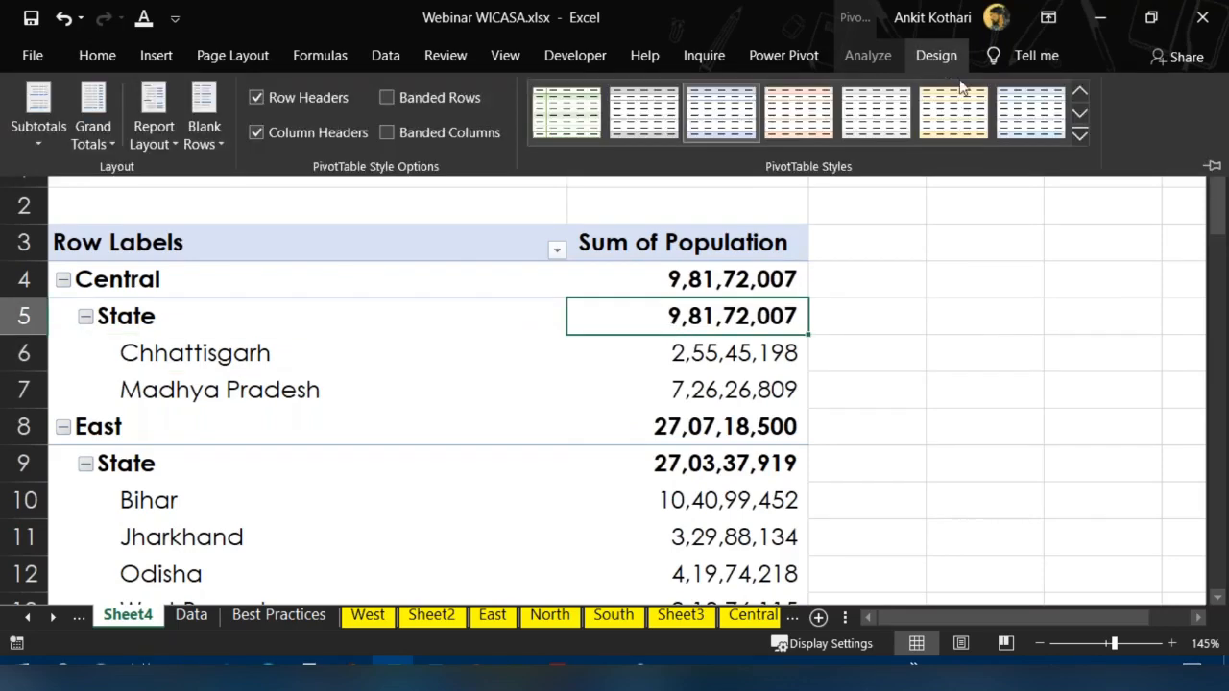
left_click(1080, 136)
left_click_drag(1083, 188, 1092, 408)
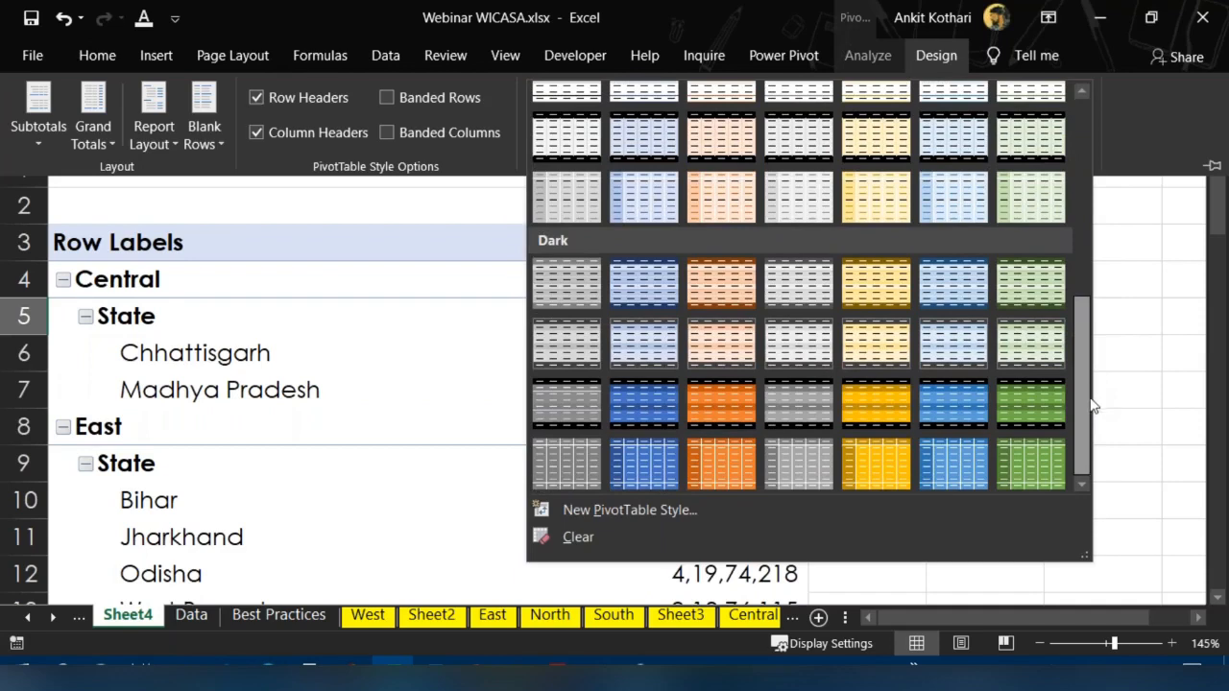
left_click(722, 408)
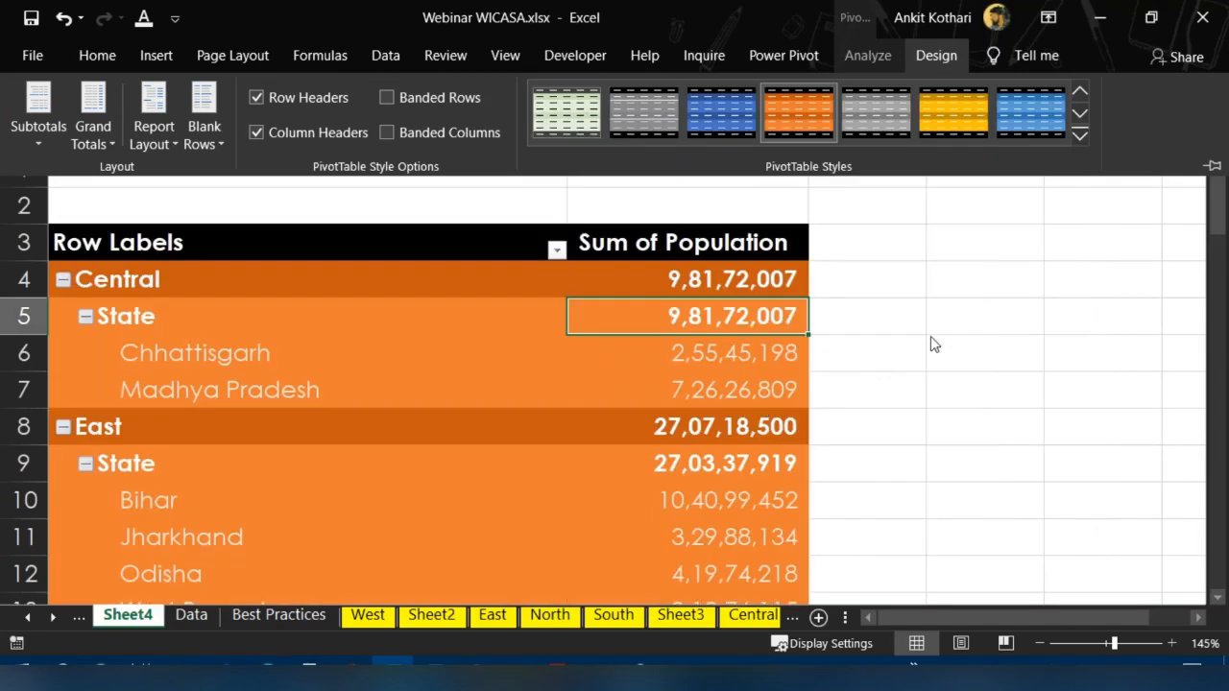
Change the PivotTable to the green Dark style with a black header row
left_click(1080, 135)
left_click_drag(1087, 327, 1086, 369)
left_click(1030, 415)
left_click(731, 361)
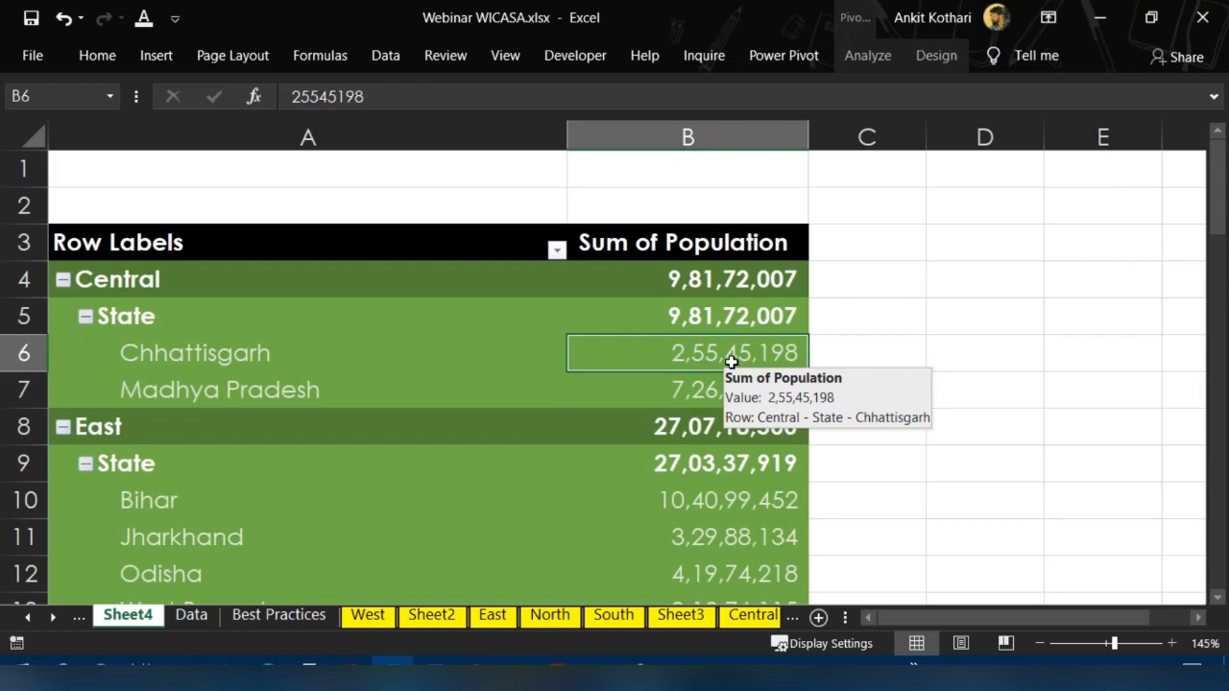
On the Data sheet, sort the table by the Region column in ascending order
left_click(191, 614)
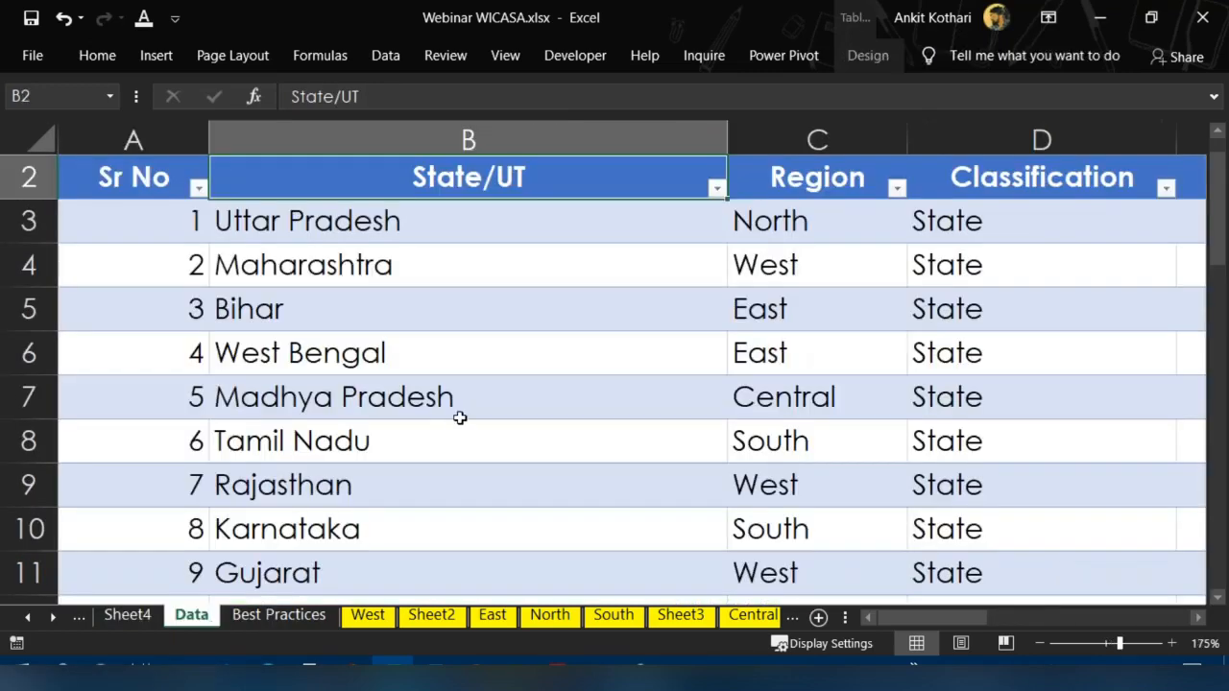
scroll(460, 418, "down", 3)
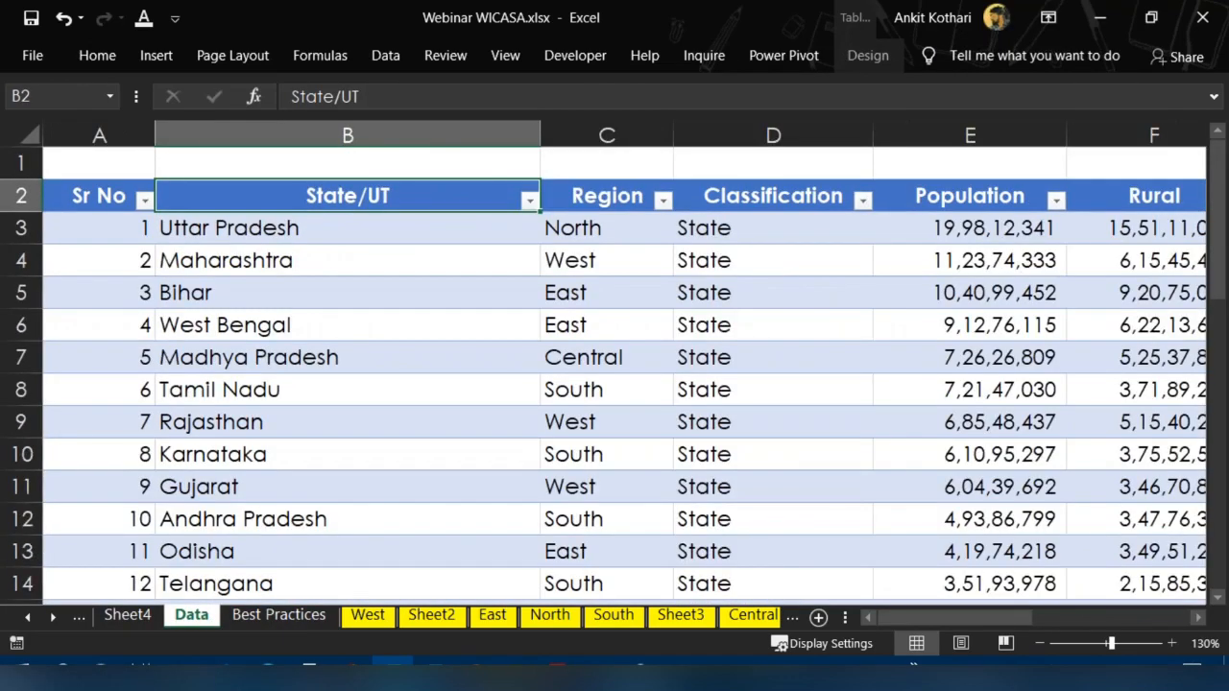
scroll(604, 362, "up", 5)
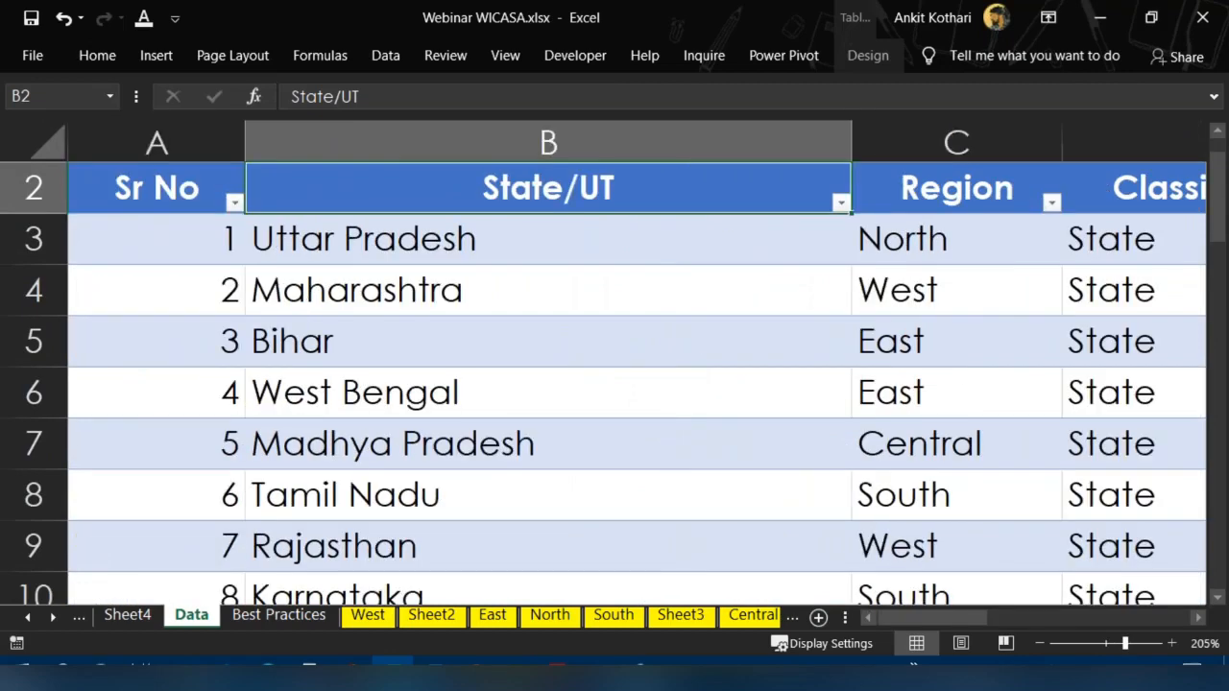
left_click(513, 405)
key("Right")
key("Up")
key("Up")
key("Up")
key("Up")
key("Right")
key("Down")
key("Left")
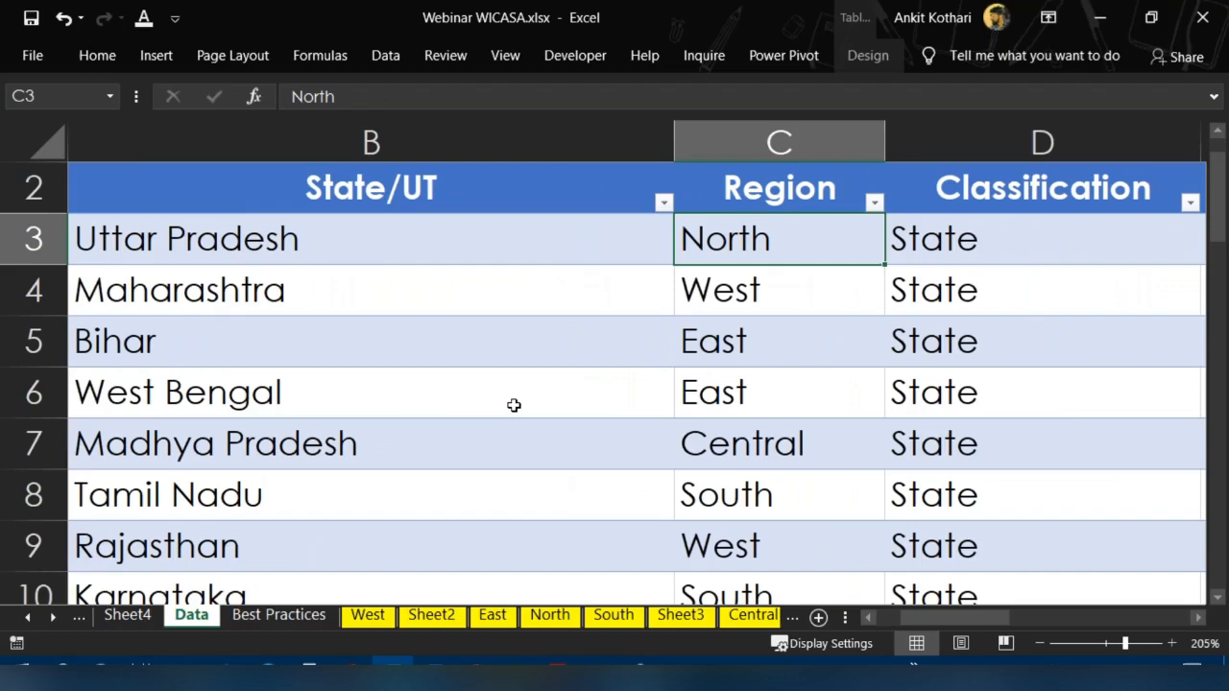
key("Up")
key("Down")
key("alt")
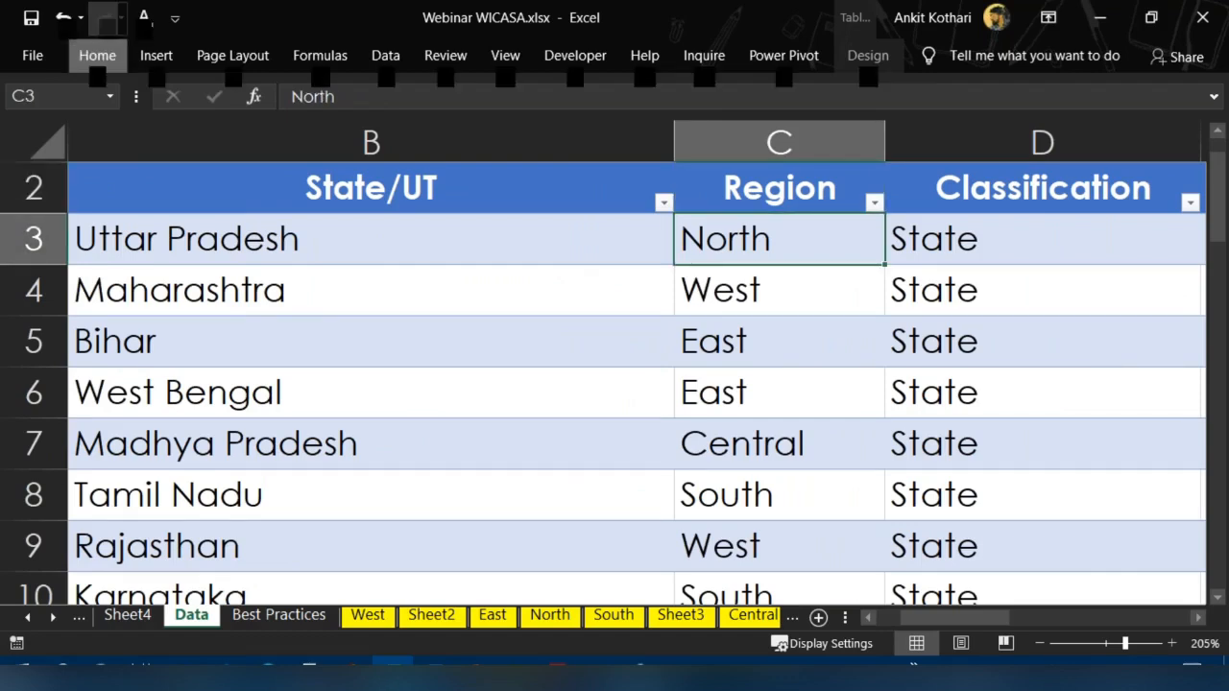
key("Escape")
key("Up")
key("alt+Down")
key("Up")
key("Up")
key("Return")
key("Down")
key("alt+Down")
key("Escape")
key("shift+Down")
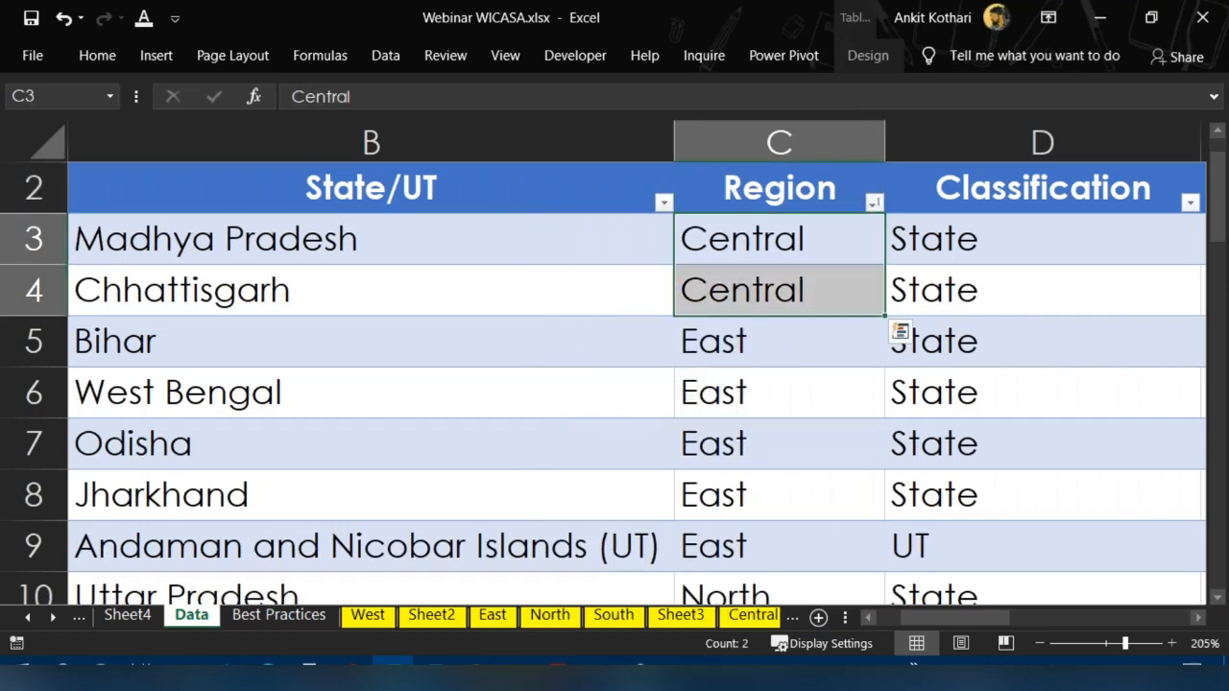
key("alt")
key("h")
key("c")
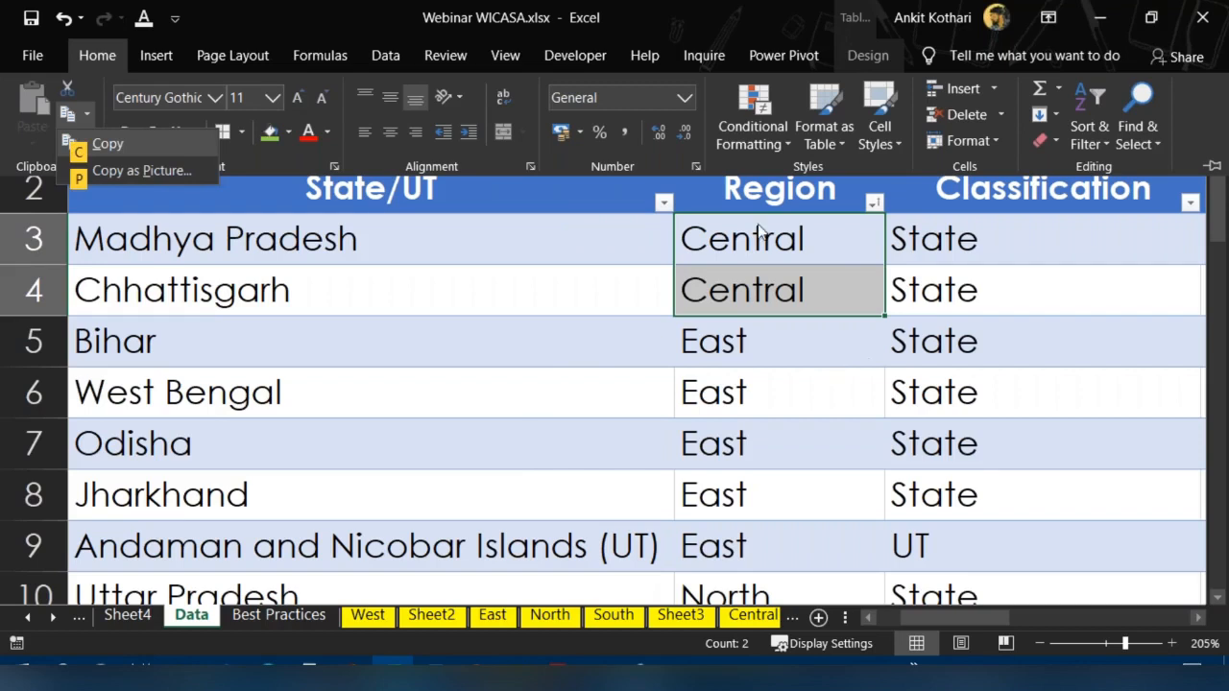
key("Escape")
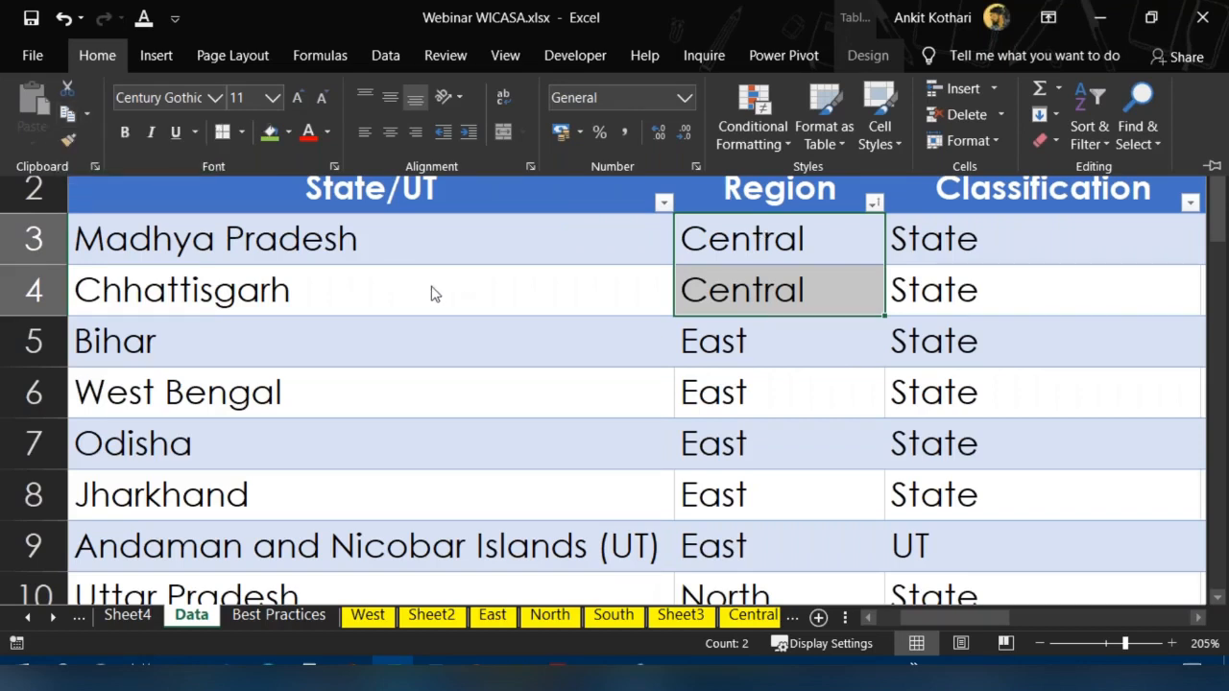
Clear the Region entry for Chhattisgarh in cell C4
left_click(475, 305)
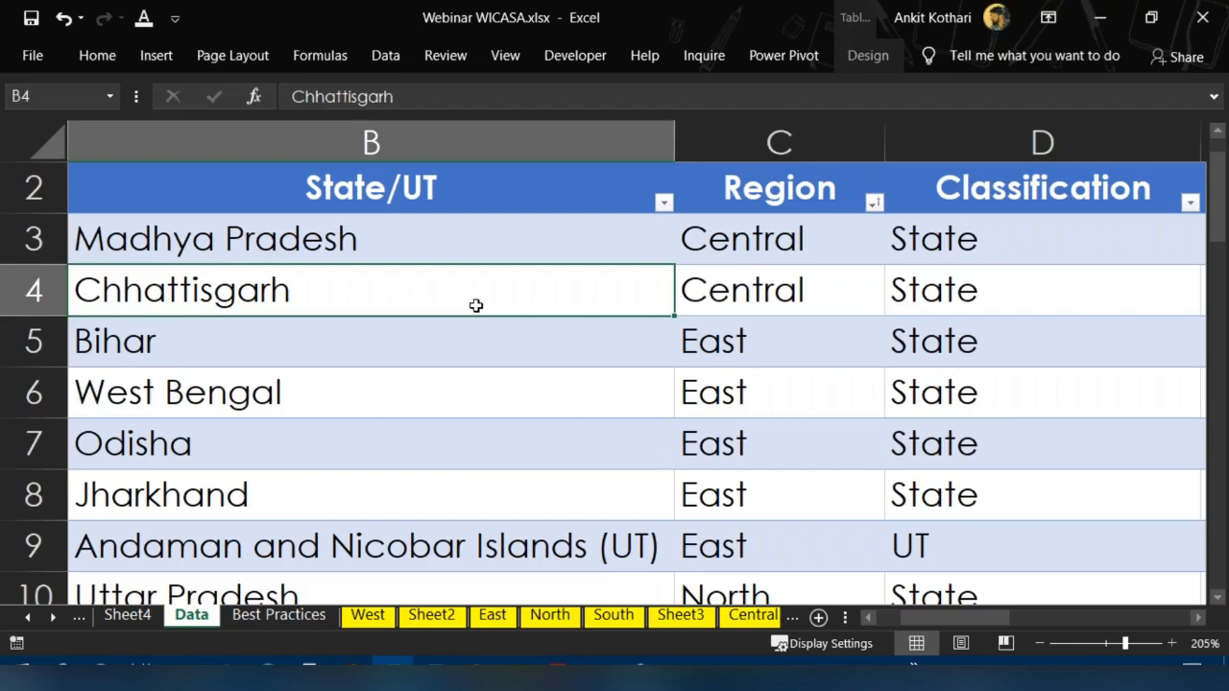
key("Up")
key("Right")
key("Down")
key("Delete")
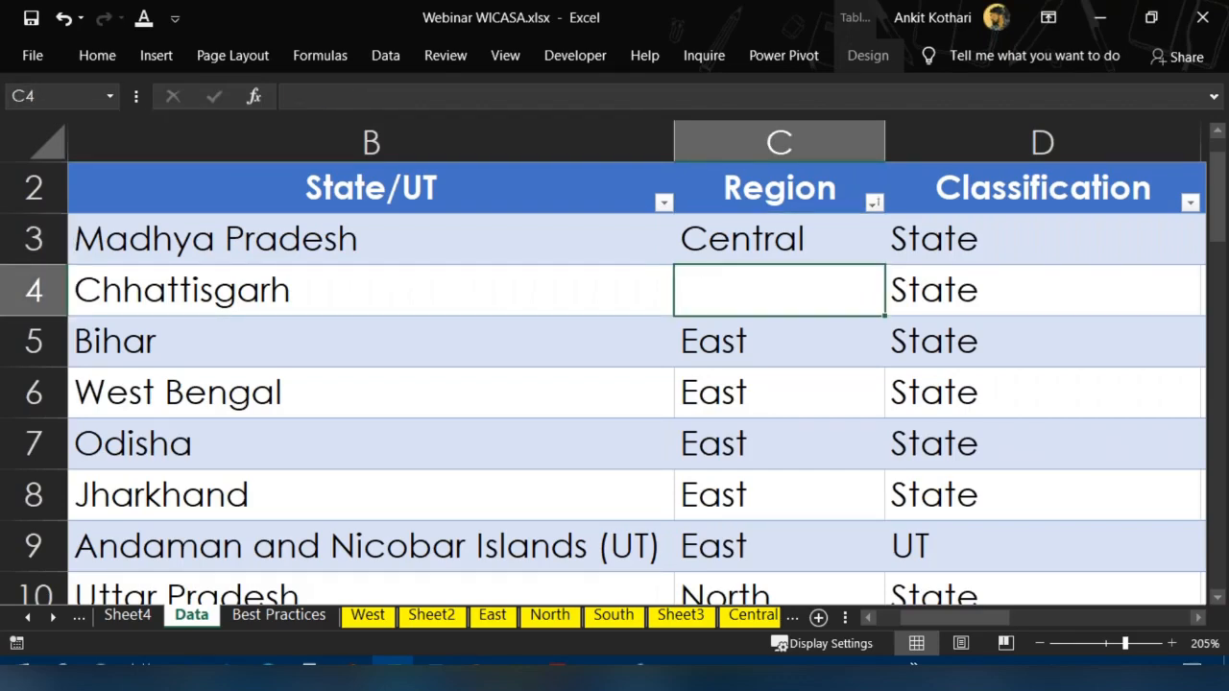
Clear the Region entries from West Bengal to Andaman and Nicobar Islands in cells C6 to C9
key("Left")
key("Down")
key("Down")
key("Down")
key("Down")
key("Up")
key("Right")
key("Up")
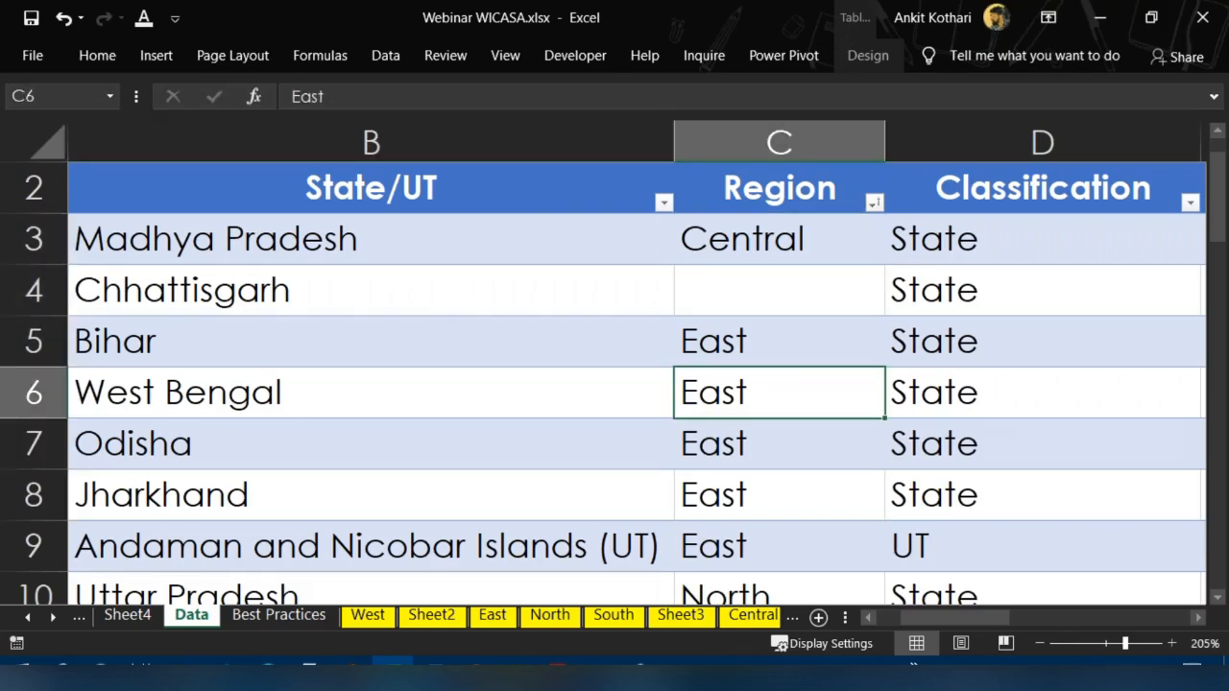
key("ctrl+shift+Down")
key("ctrl+shift+Up")
key("shift+Down")
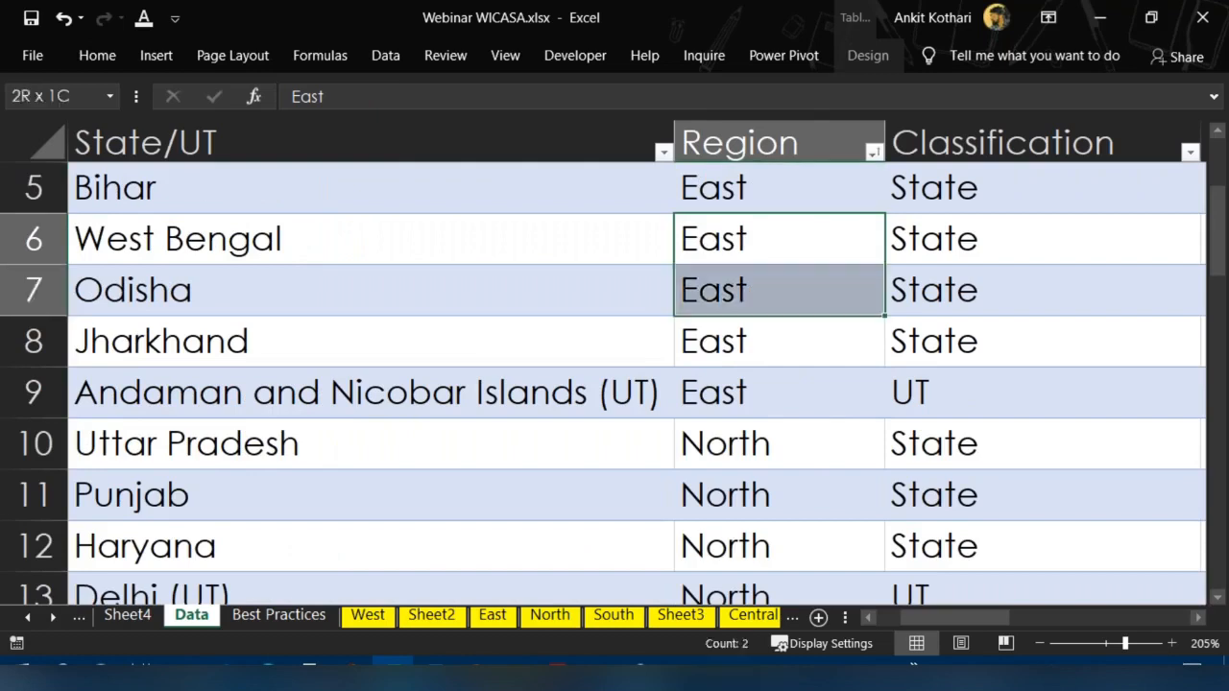
key("shift+Down")
key("shift+Down")
key("Delete")
Enter a ditto mark (") as the Region for Chhattisgarh in cell C4
key("Up")
key("Up")
key("Down")
key("Down")
key("Up")
key("Up")
key("Up")
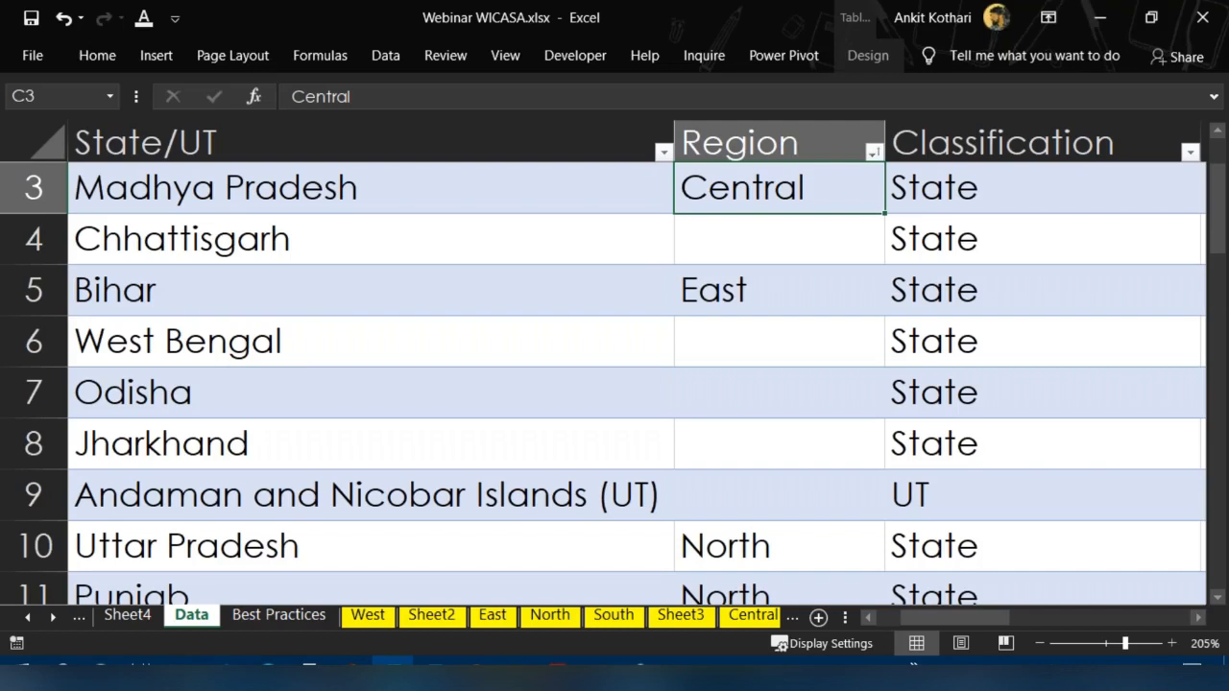
key("Down")
type("\"")
key("Down")
Fill the blank Region cells C6 to C9 with a ditto mark (") in each
key("Down")
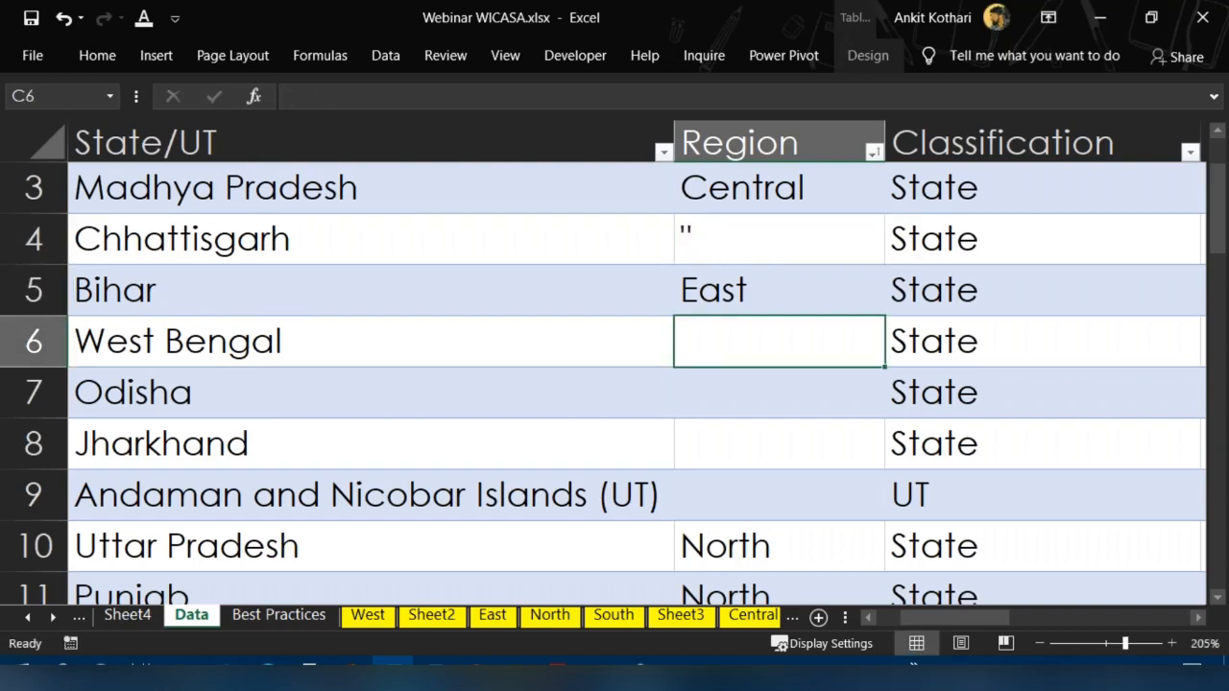
type("\"")
key("Down")
type("\"")
key("Down")
type("\"")
key("Down")
type("\"")
key("Down")
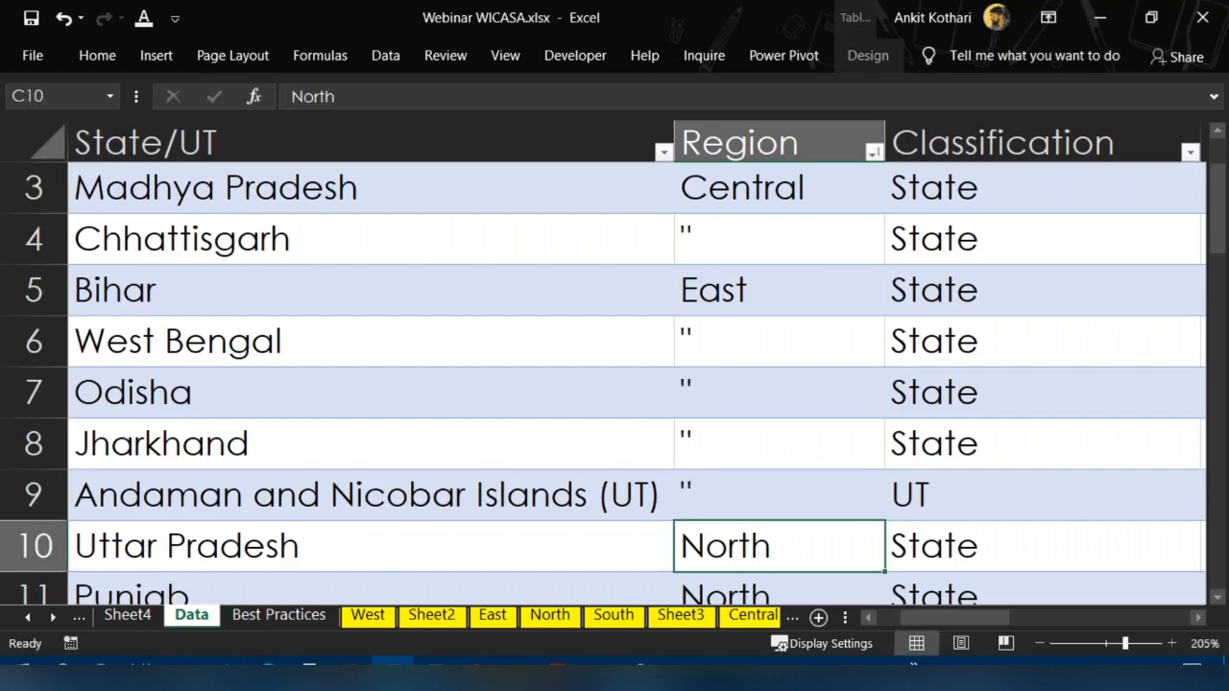
Clear Odisha from the State/UT column in cell B7
key("Up")
key("Left")
key("Left")
key("Up")
key("Right")
key("Up")
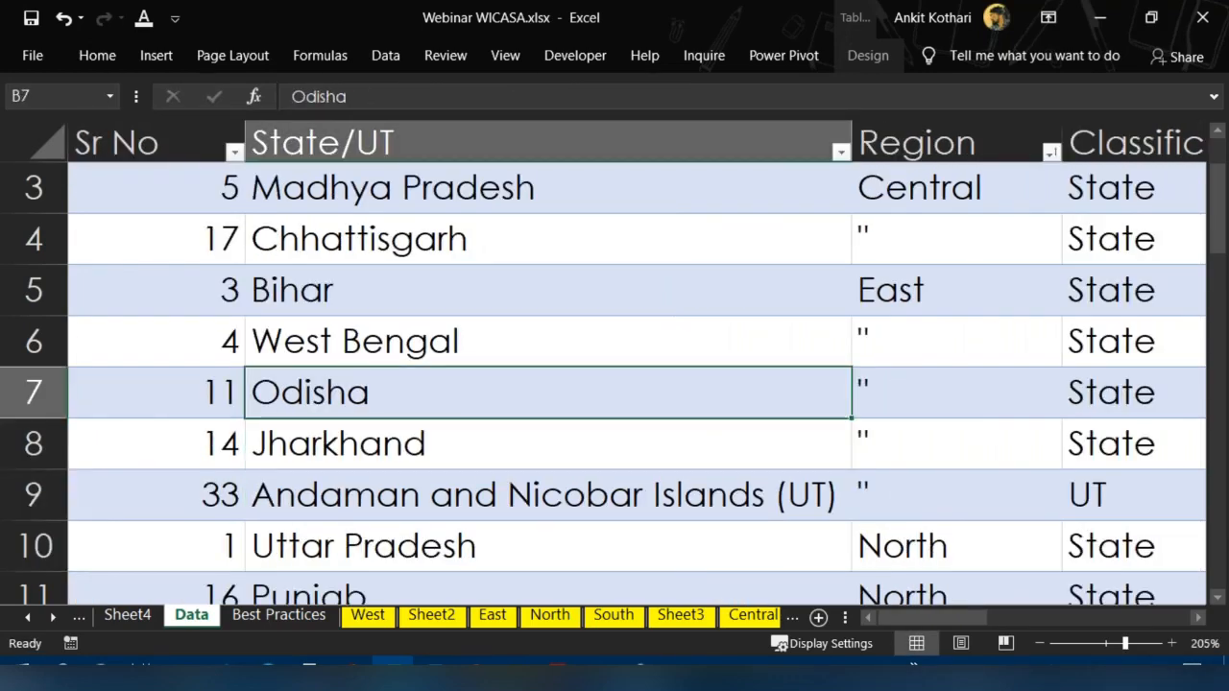
key("Delete")
Clear the State/UT name in cell B17, the last North region row
key("Down")
key("Down")
key("Down")
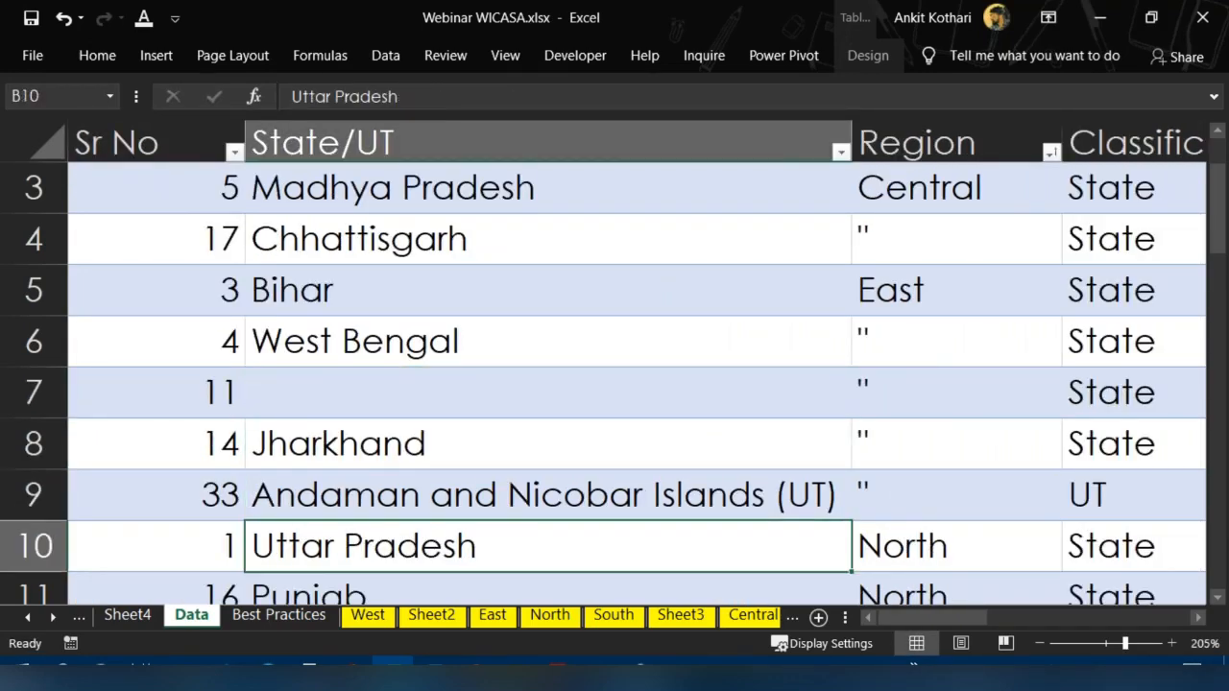
key("ctrl+Down")
key("Down")
key("Up")
key("Right")
key("Up")
key("Up")
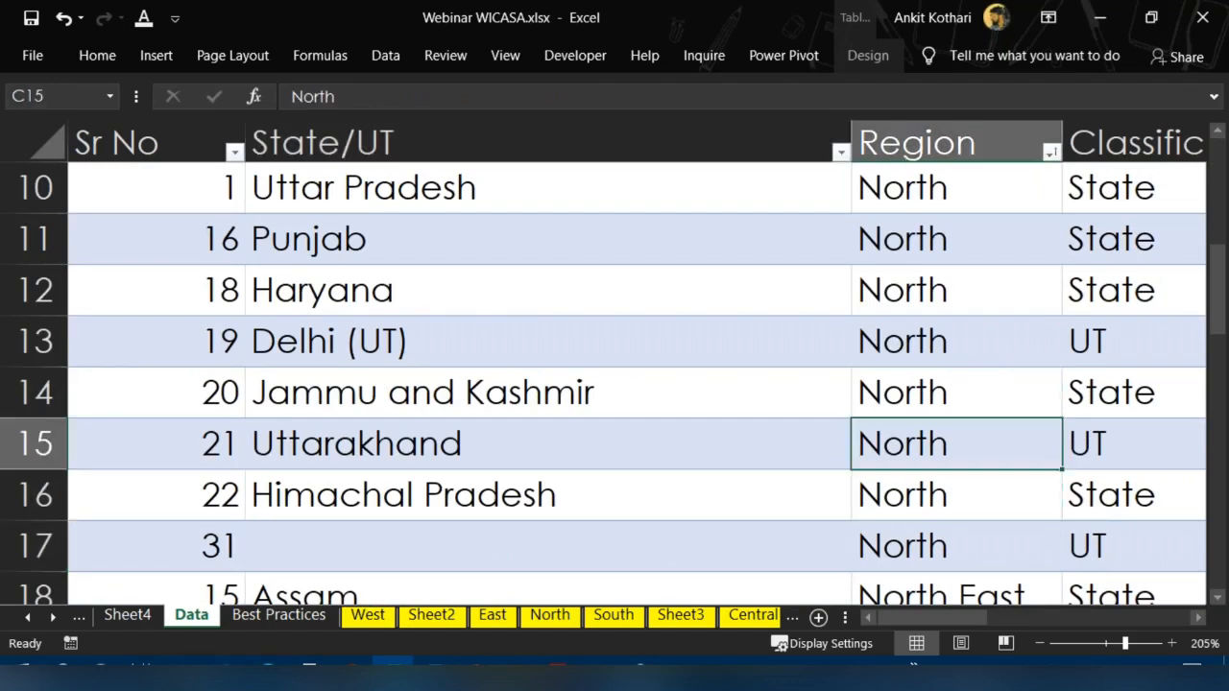
Refresh the population PivotTable on Sheet4 so it picks up the edited Data table
key("Down")
key("Down")
key("Down")
key("Left")
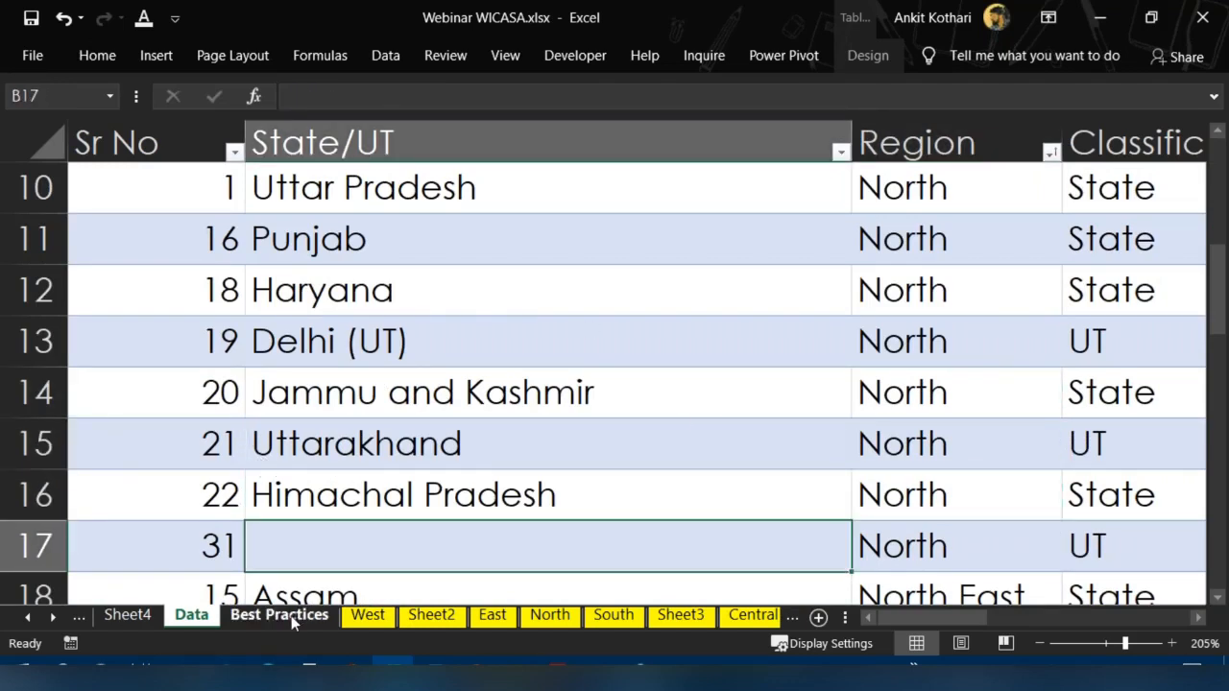
left_click(128, 614)
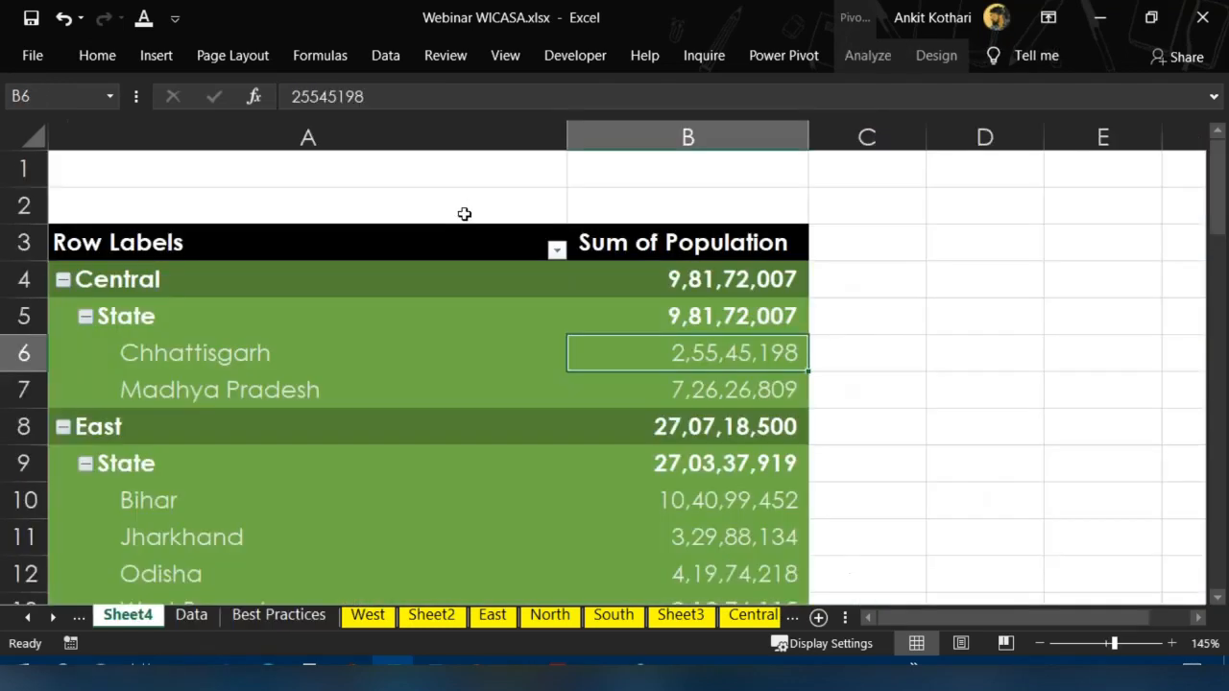
left_click(685, 316)
left_click(867, 54)
left_click(428, 84)
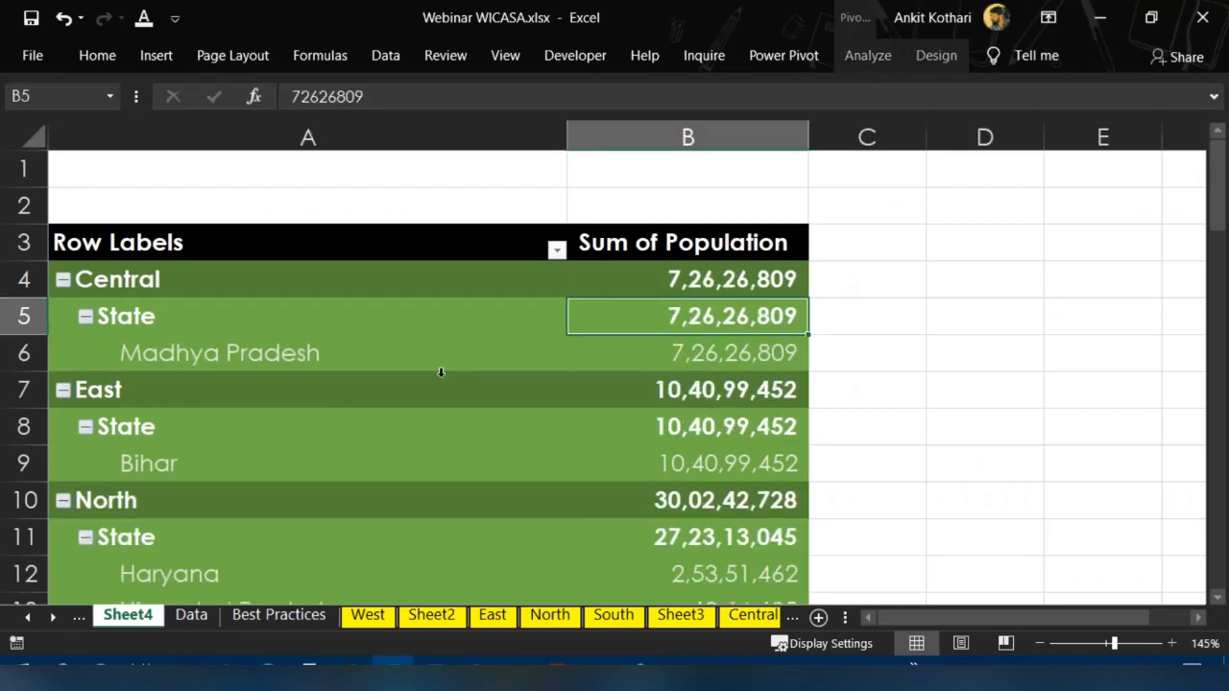
Examine the refreshed PivotTable's region groups and State/UT labels down to the Grand Total
left_click(440, 370)
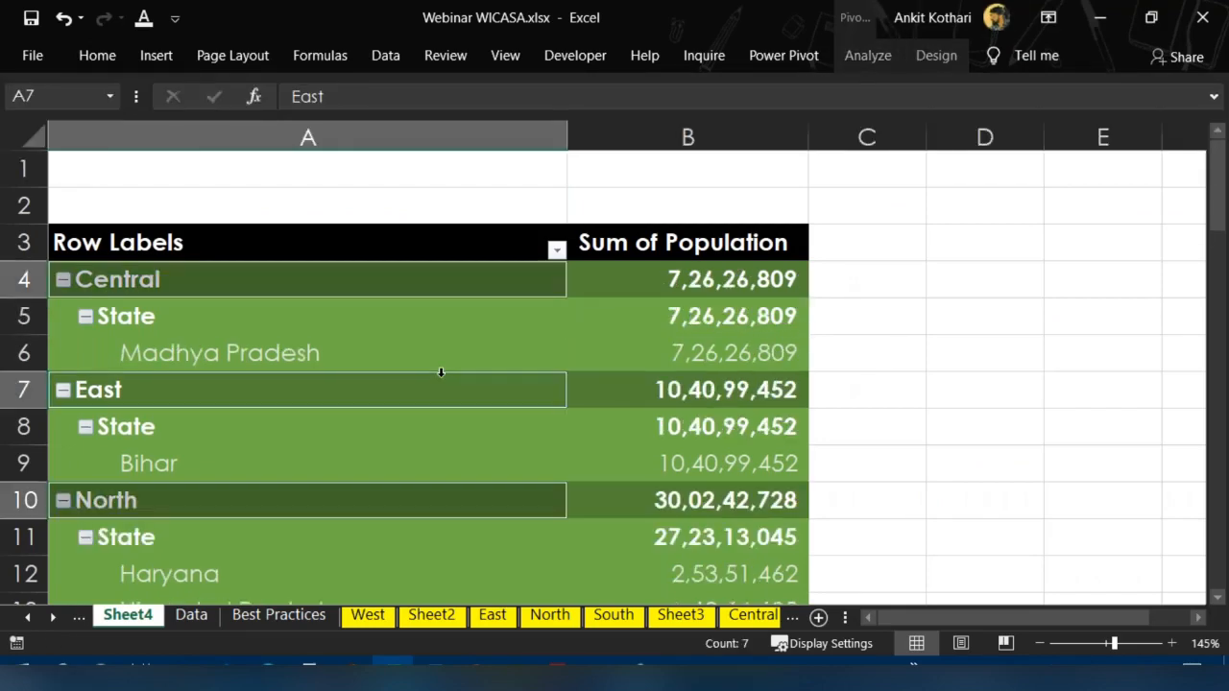
left_click(749, 396)
scroll(749, 397, "down", 4, "ctrl")
scroll(749, 397, "down", 4)
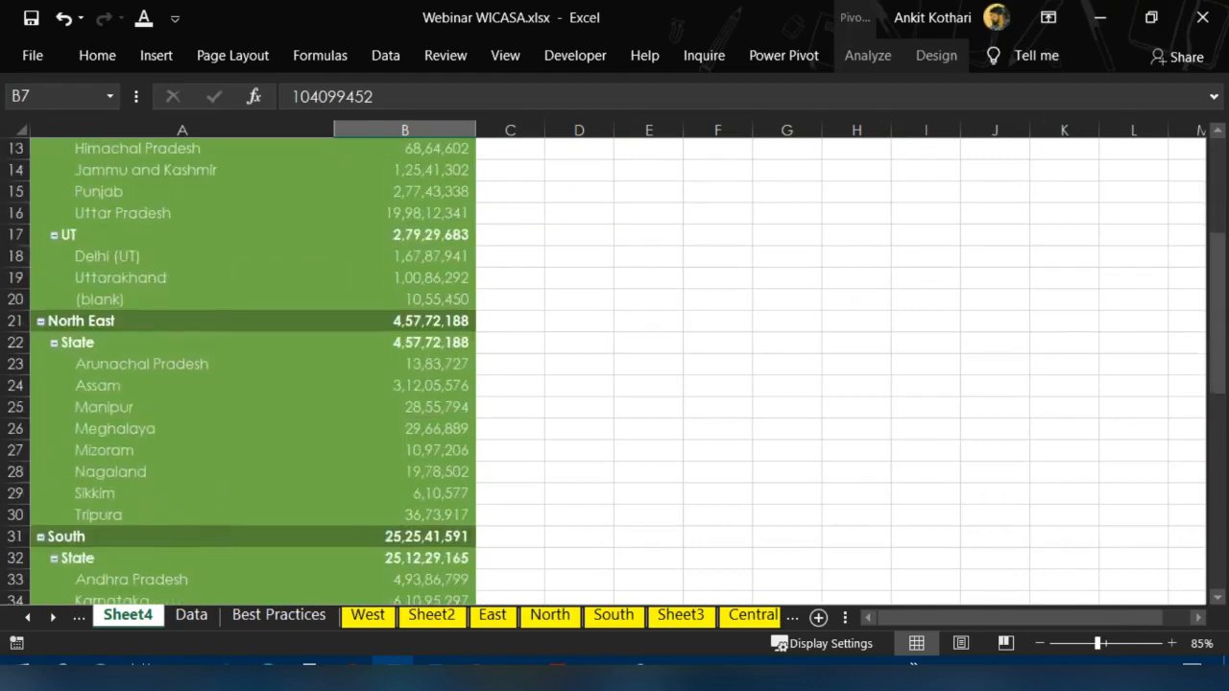
scroll(317, 342, "down", 10)
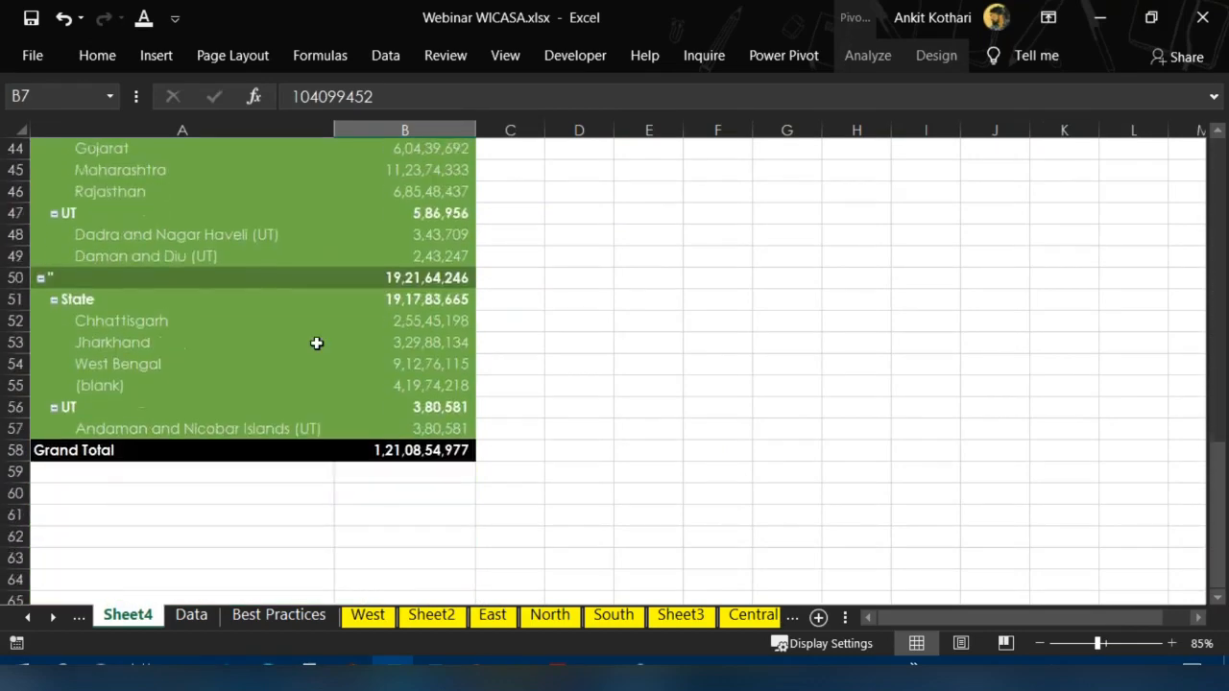
scroll(317, 343, "up", 5, "ctrl")
scroll(317, 343, "down", 2)
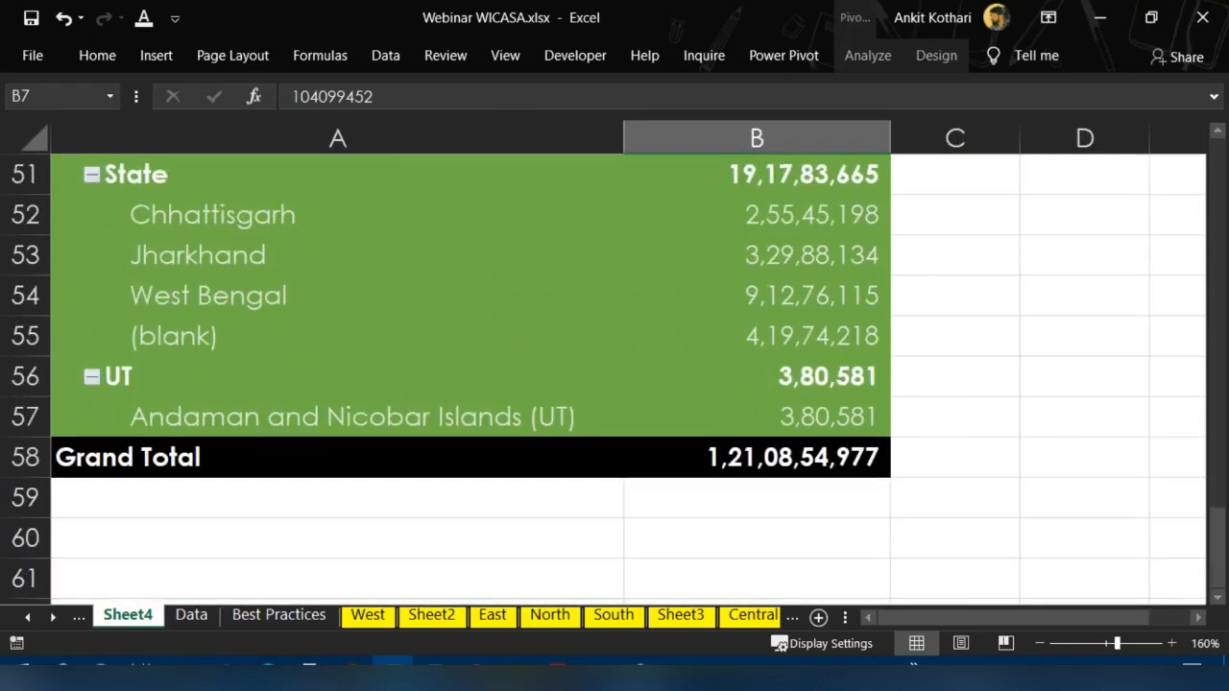
scroll(317, 342, "up", 1)
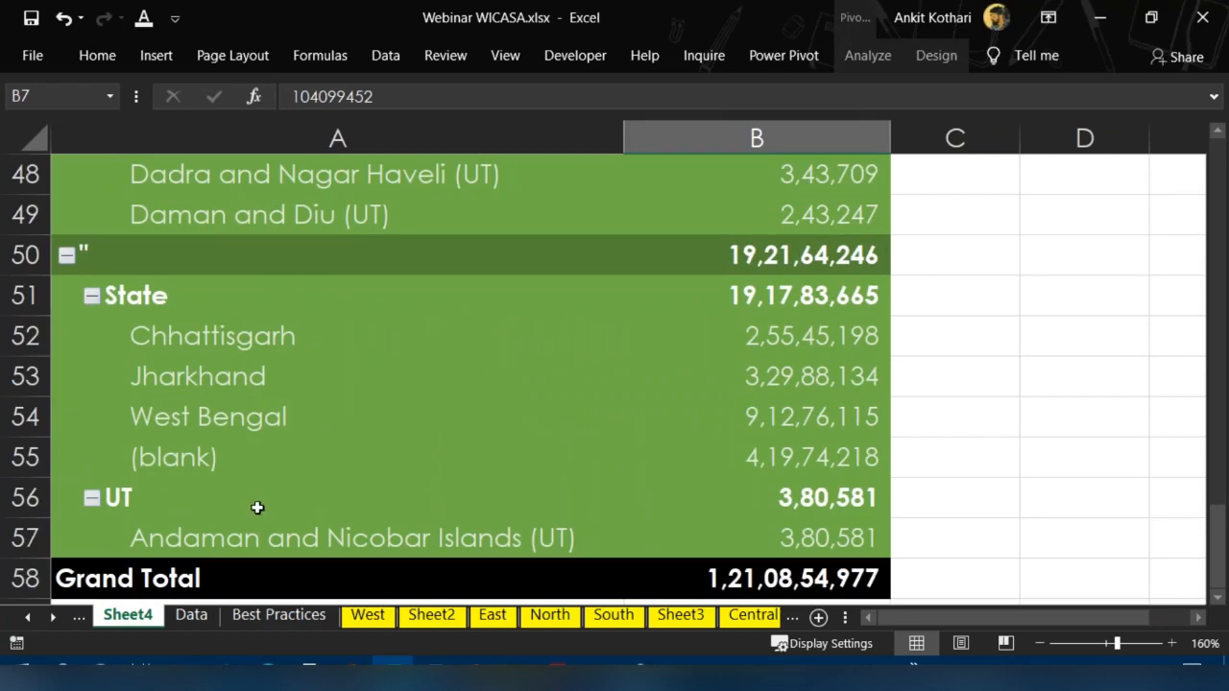
Format the ditto-mark Region label in cell A50 with a red font and black fill
left_click(131, 253)
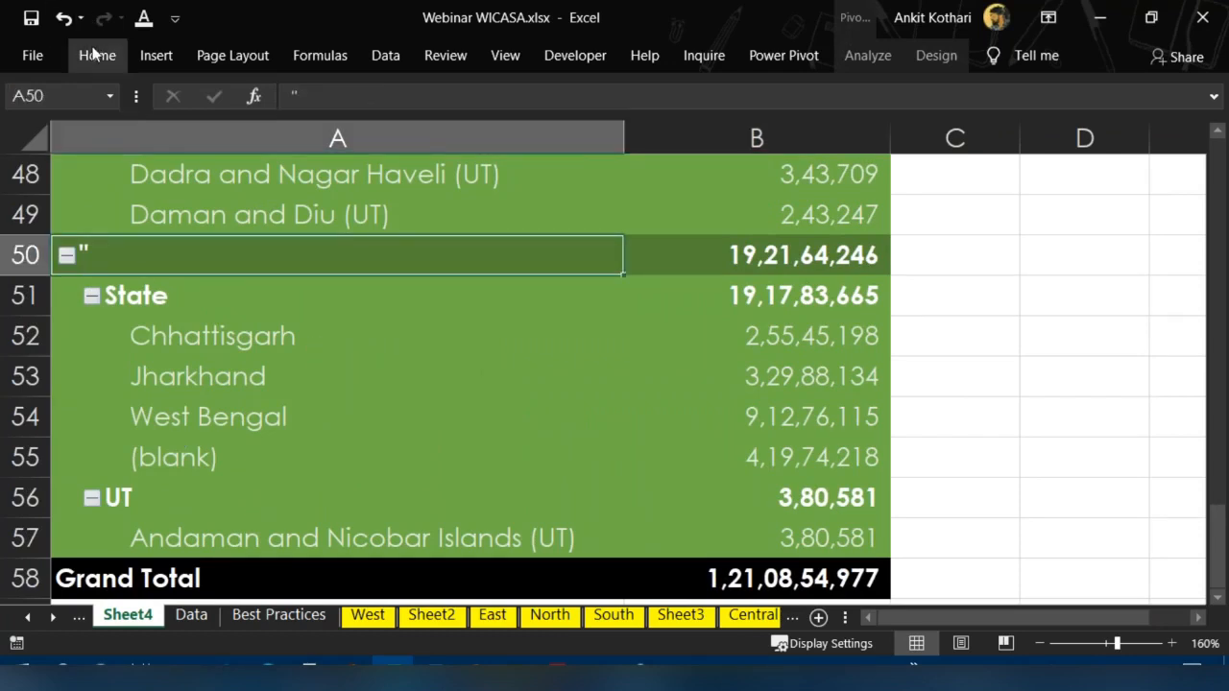
left_click(95, 53)
left_click(308, 131)
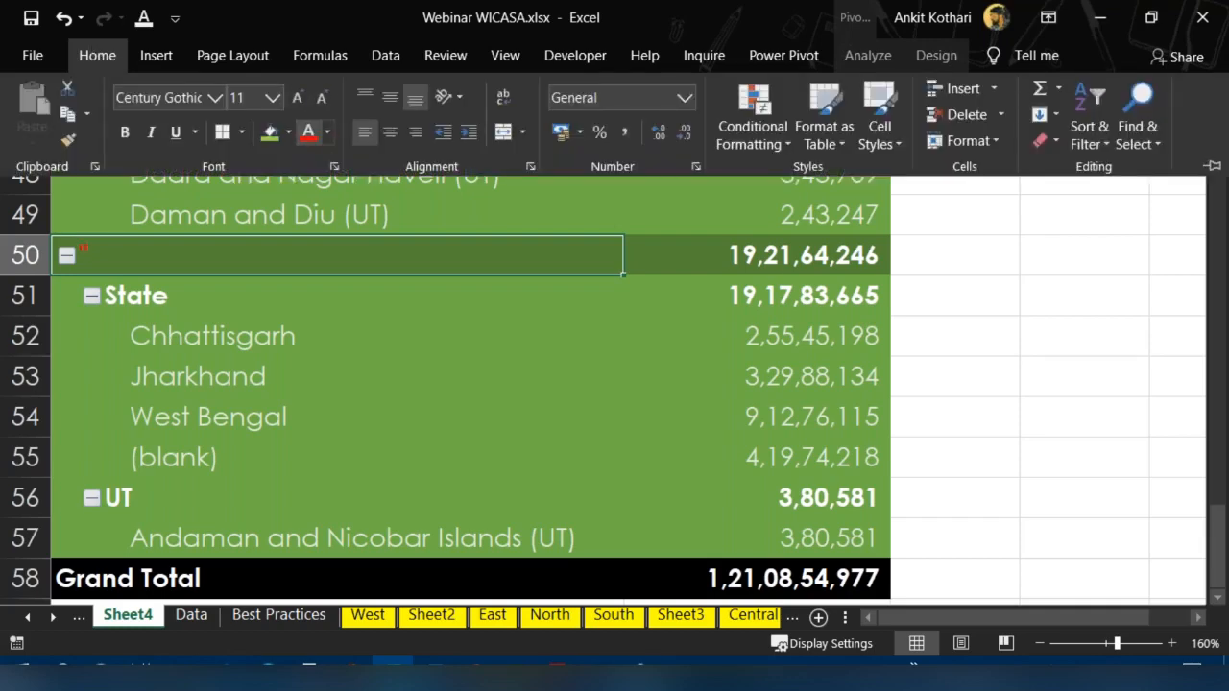
left_click(295, 139)
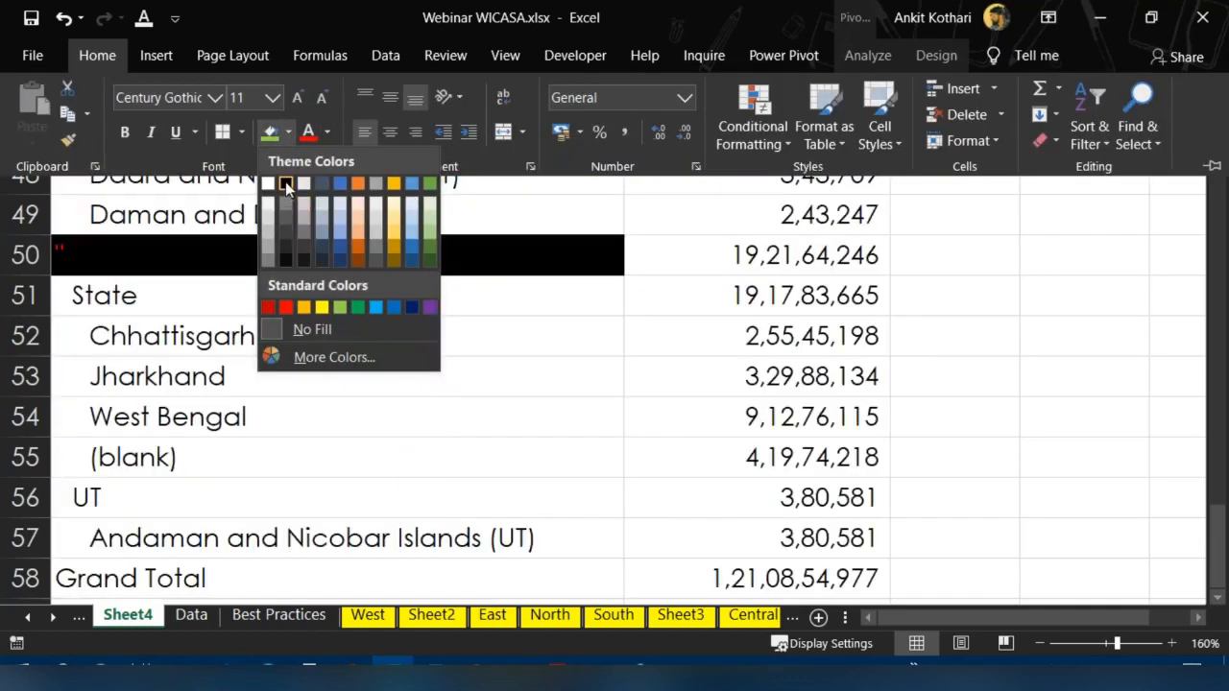
left_click(285, 182)
Give the (blank) label in cell A55 the same red font and black fill
left_click(225, 459)
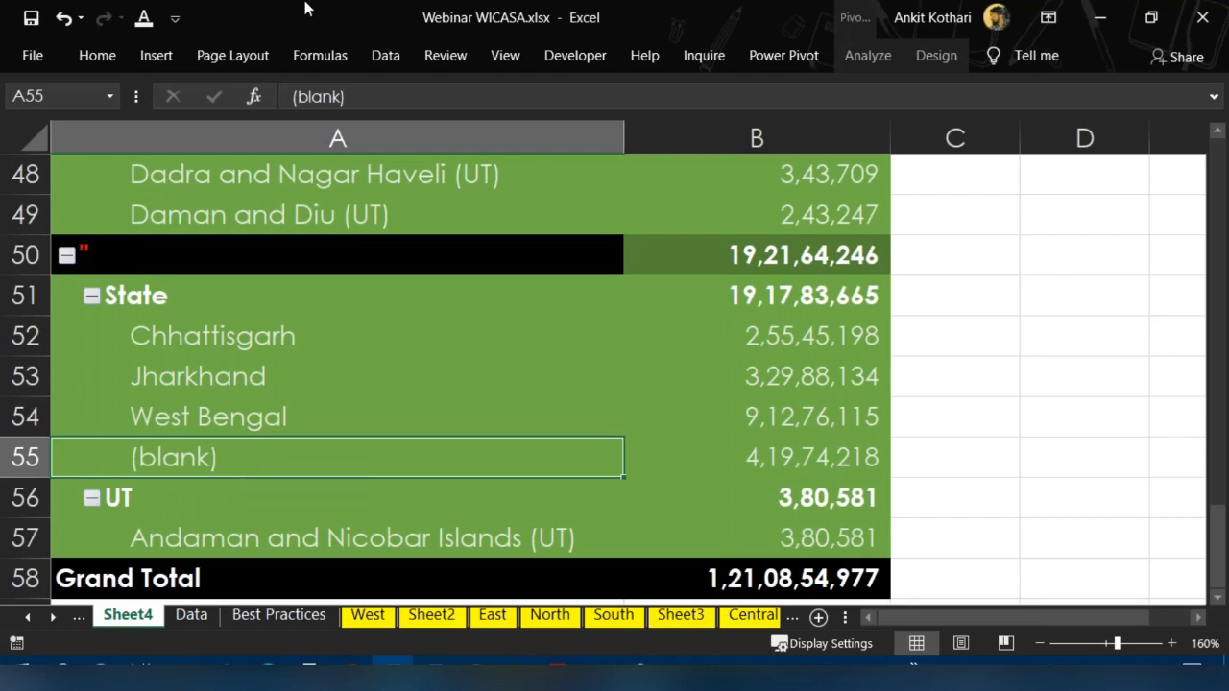
left_click(92, 55)
left_click(309, 132)
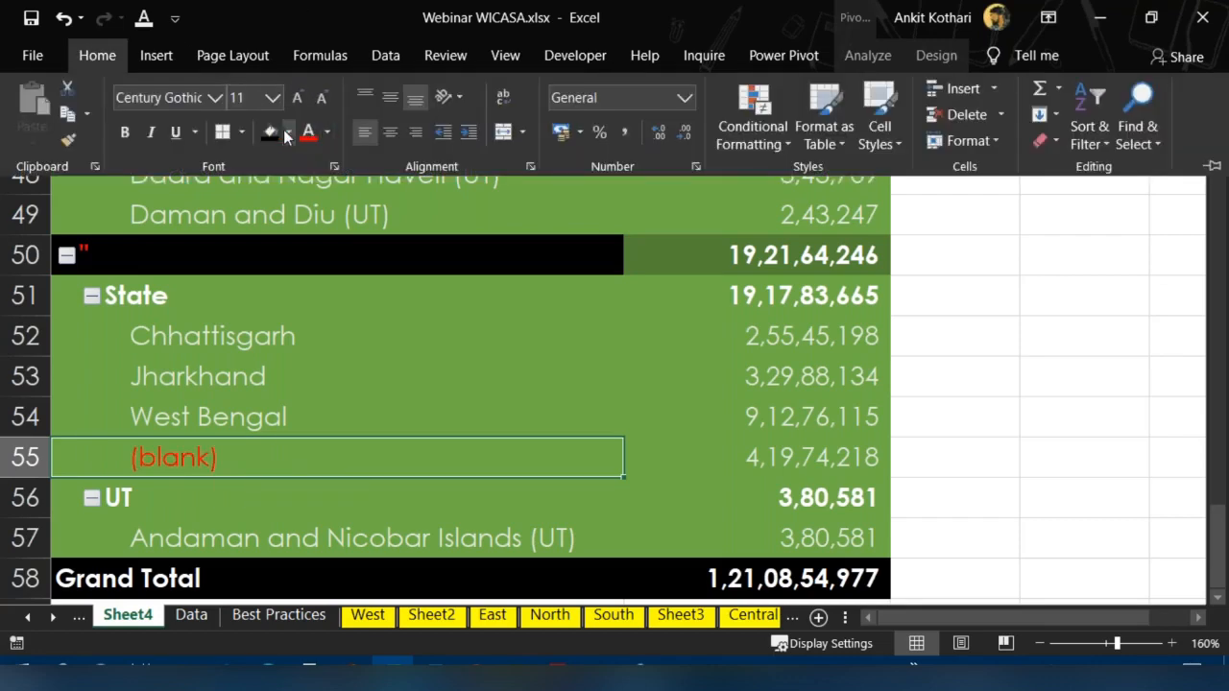
left_click(271, 131)
key("Right")
key("Right")
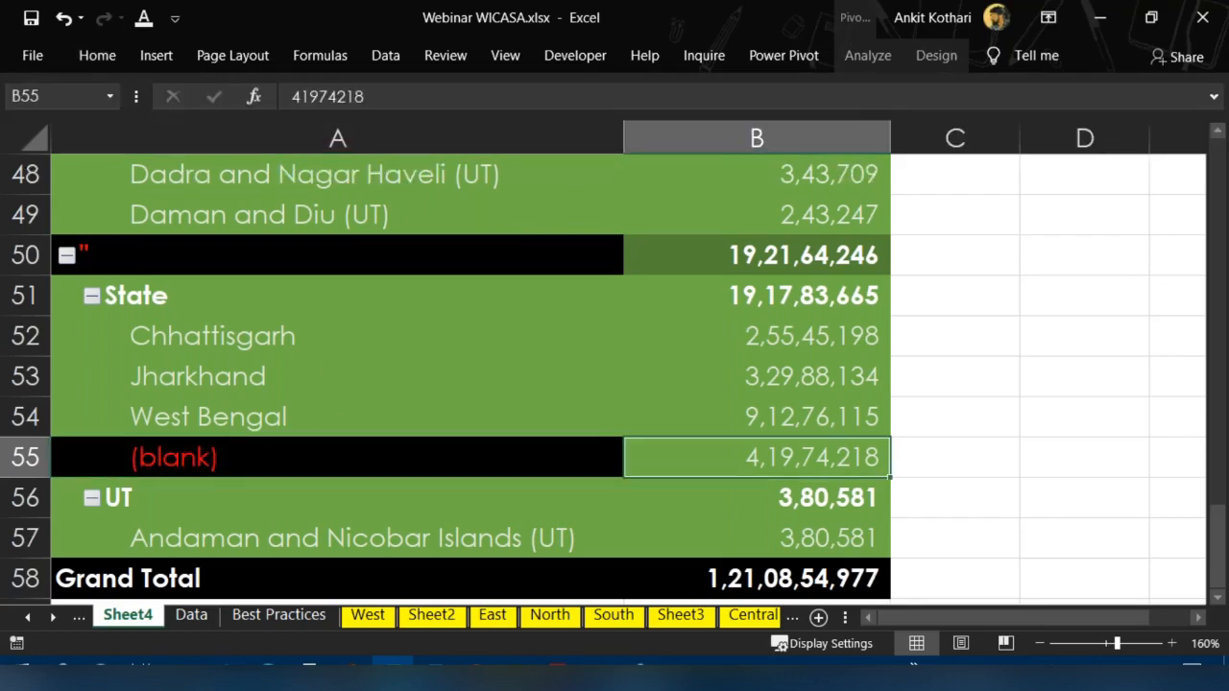
key("Left")
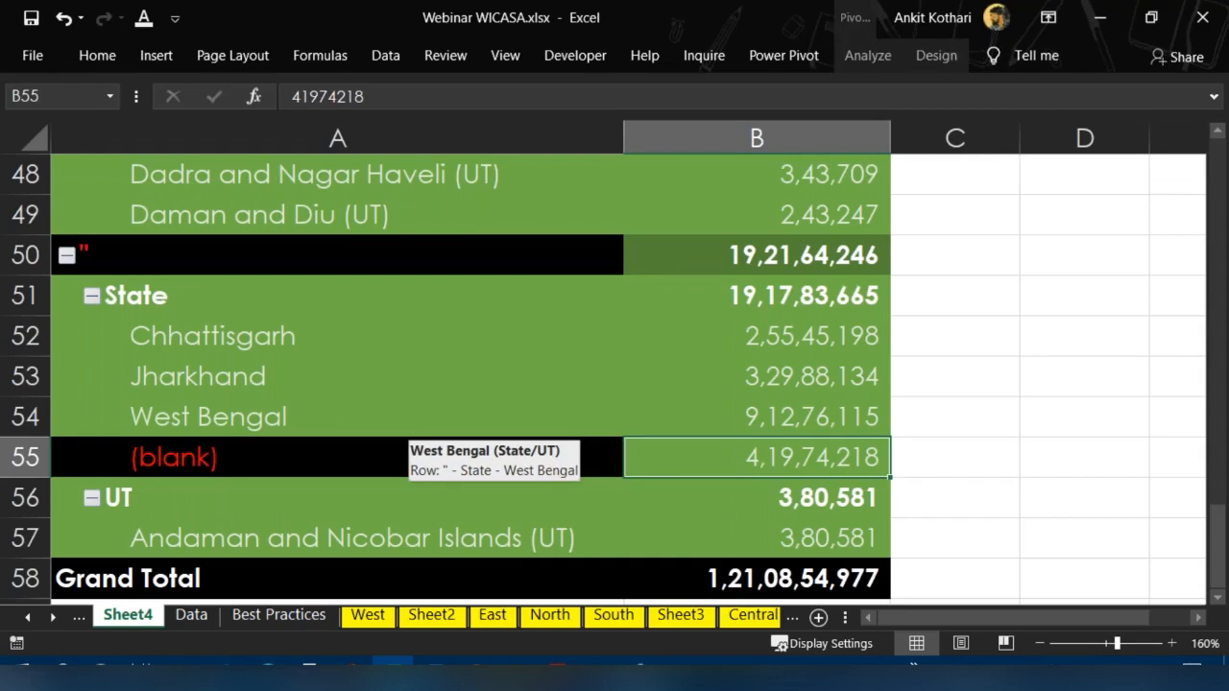
Undo the red font and black fill on the ditto-mark and (blank) labels
key("ctrl+z")
key("ctrl+z")
key("ctrl+z")
key("ctrl+z")
key("ctrl+z")
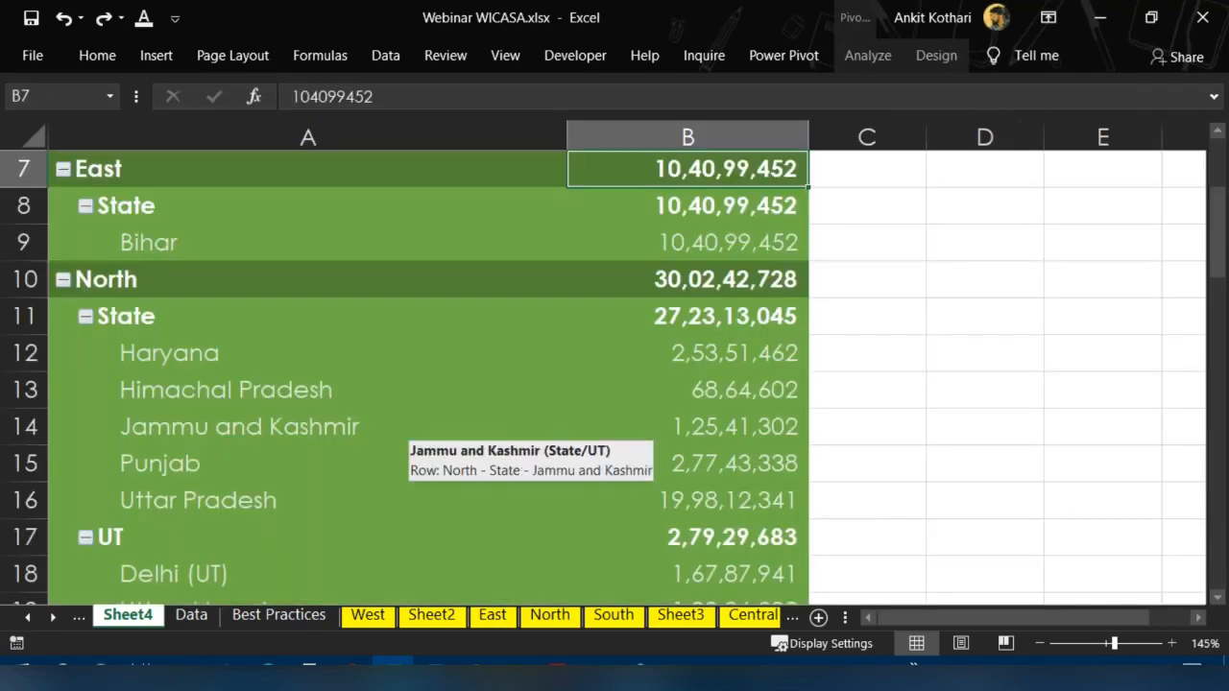
scroll(404, 437, "down", 3)
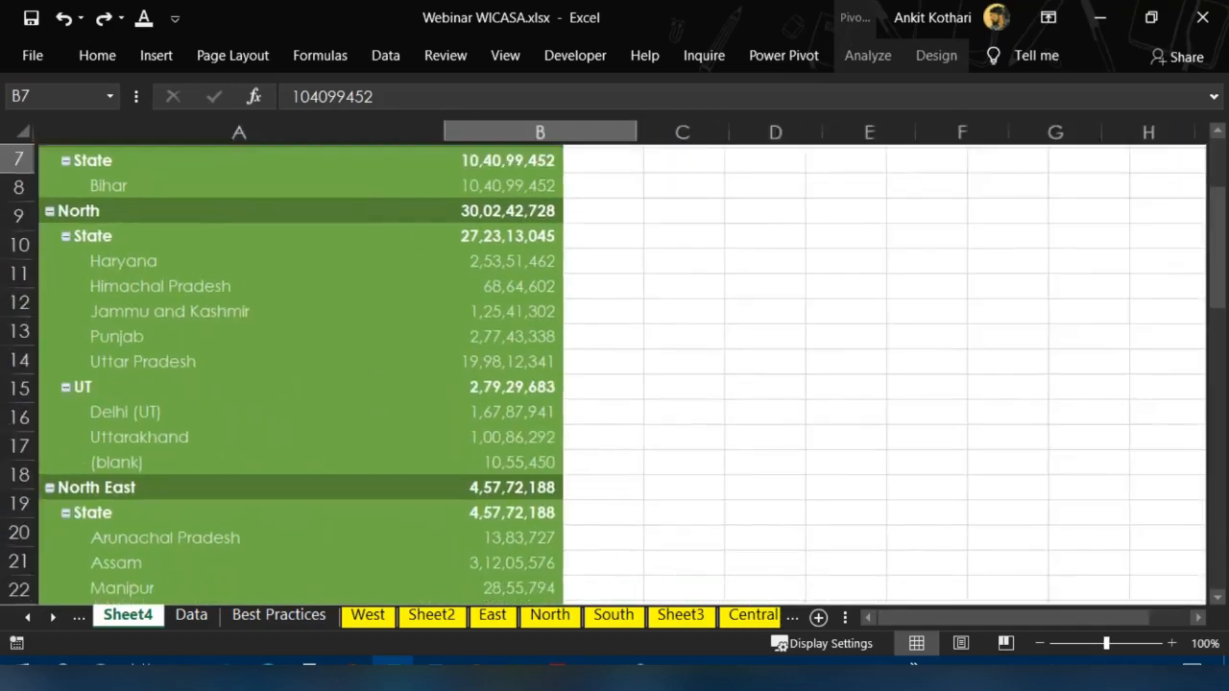
scroll(614, 374, "up", 3)
Undo the PivotTable refresh, the cleared State/UT names, the ditto-mark and blank Region entries, and the Region sort in the Data table
key("ctrl+z")
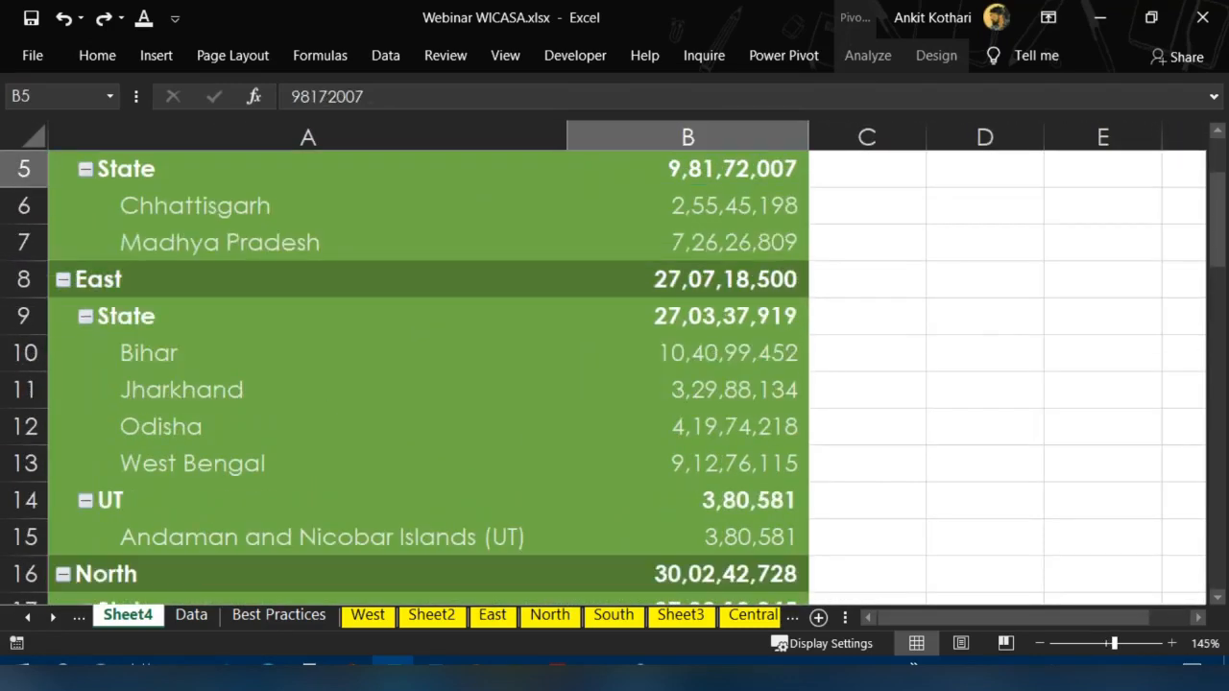
key("ctrl+z")
key("ctrl+z")
key("ctrl+z")
key("ctrl+z")
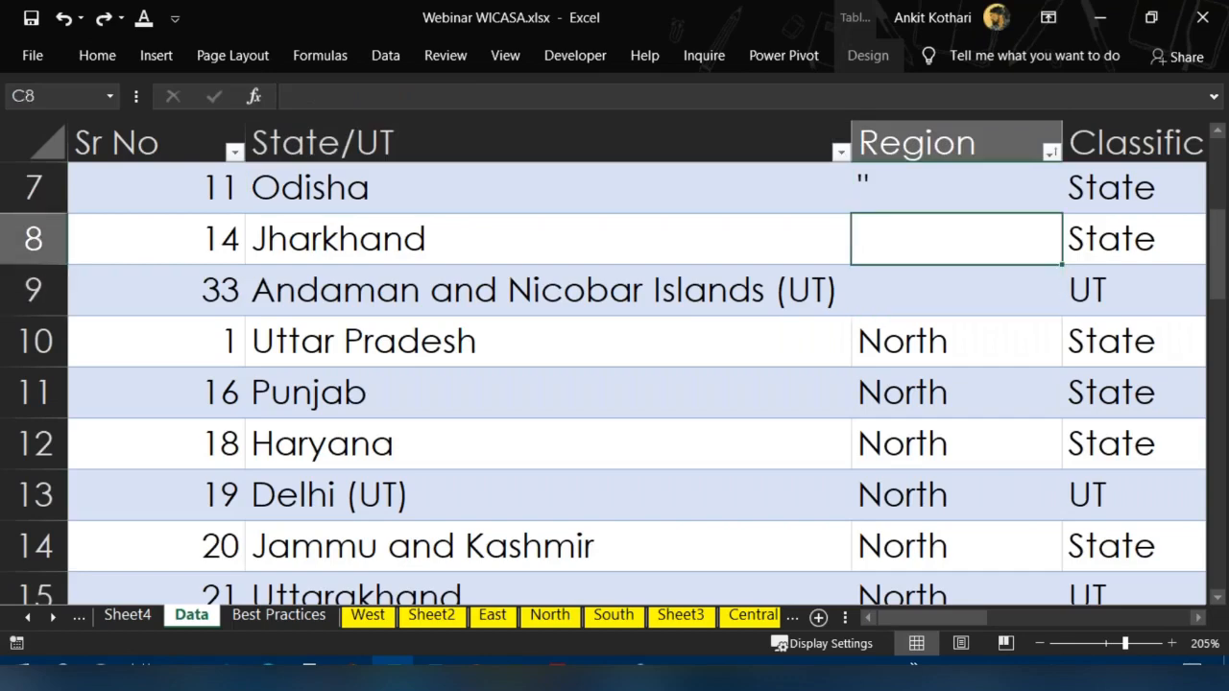
key("ctrl+z")
key("ctrl+z")
key("ctrl+z")
key("ctrl+z")
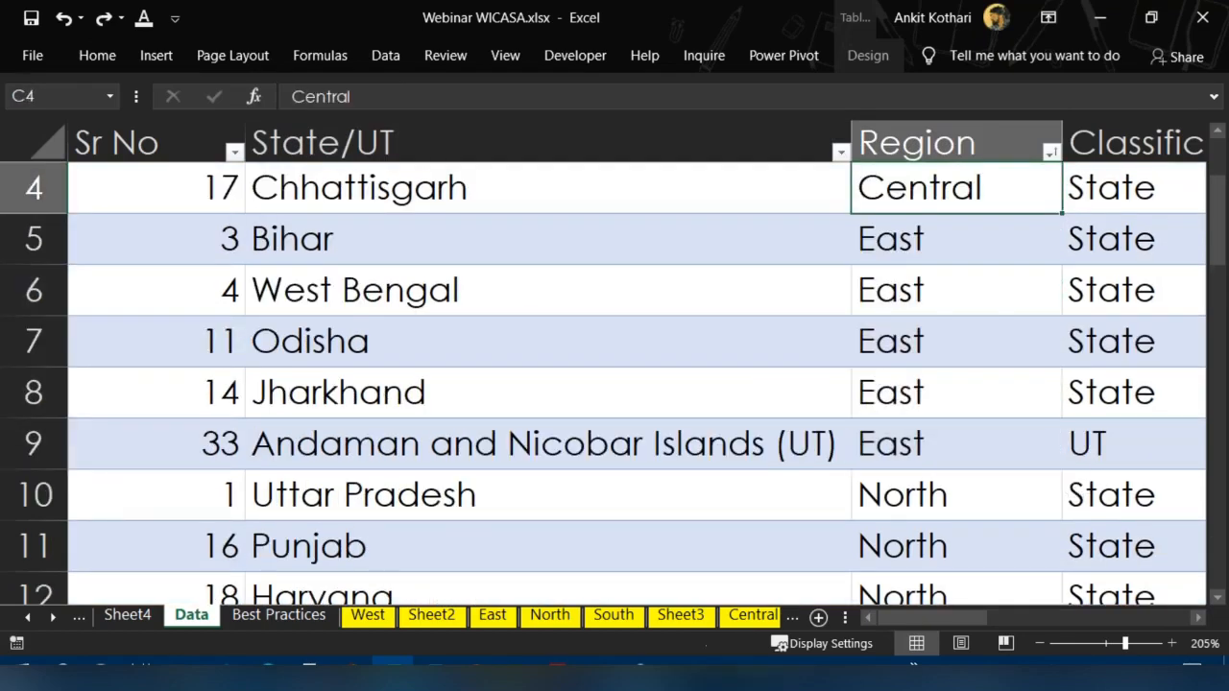
key("ctrl+z")
left_click(368, 389)
scroll(368, 384, "up", 1)
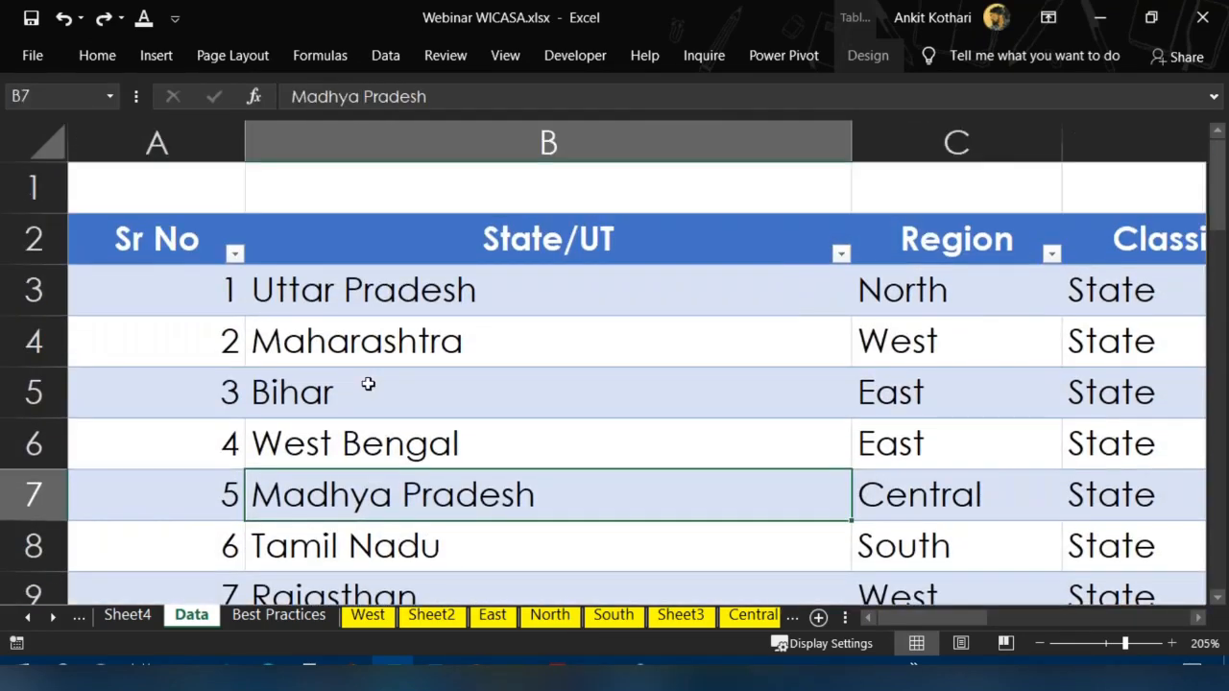
Return to the PivotTable on Sheet4 and review its restored rows from the Row Labels header
left_click(115, 617)
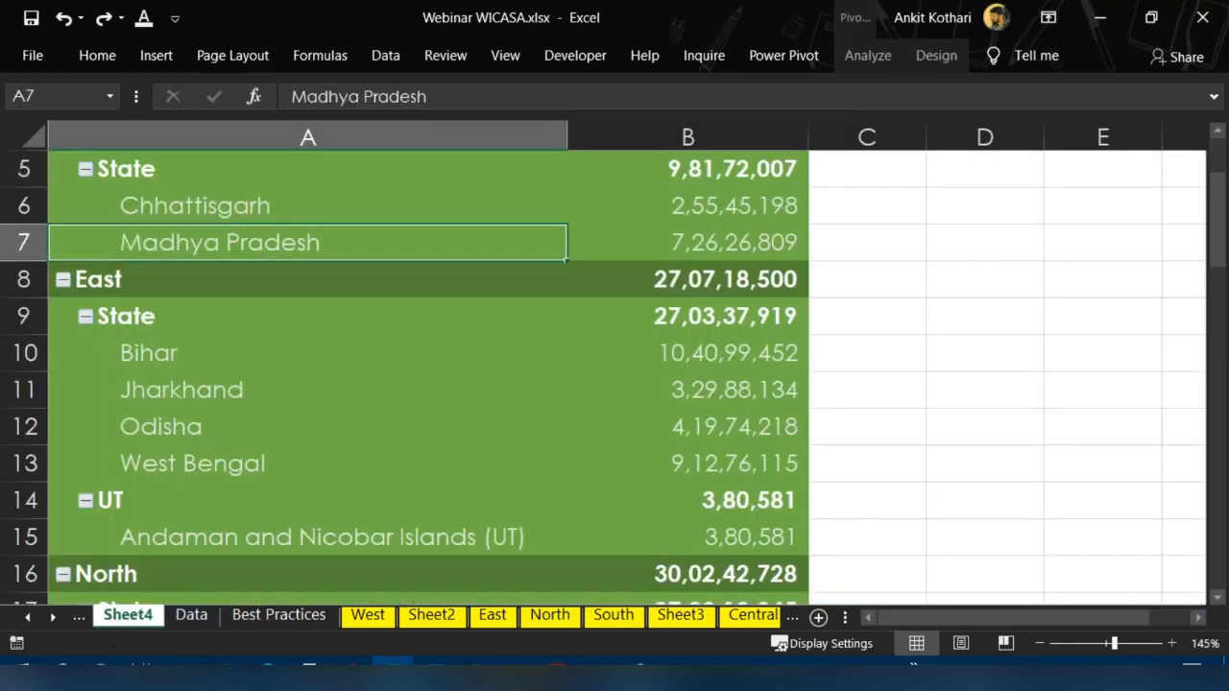
scroll(404, 374, "up", 2)
key("Up")
key("Up")
key("Up")
key("Up")
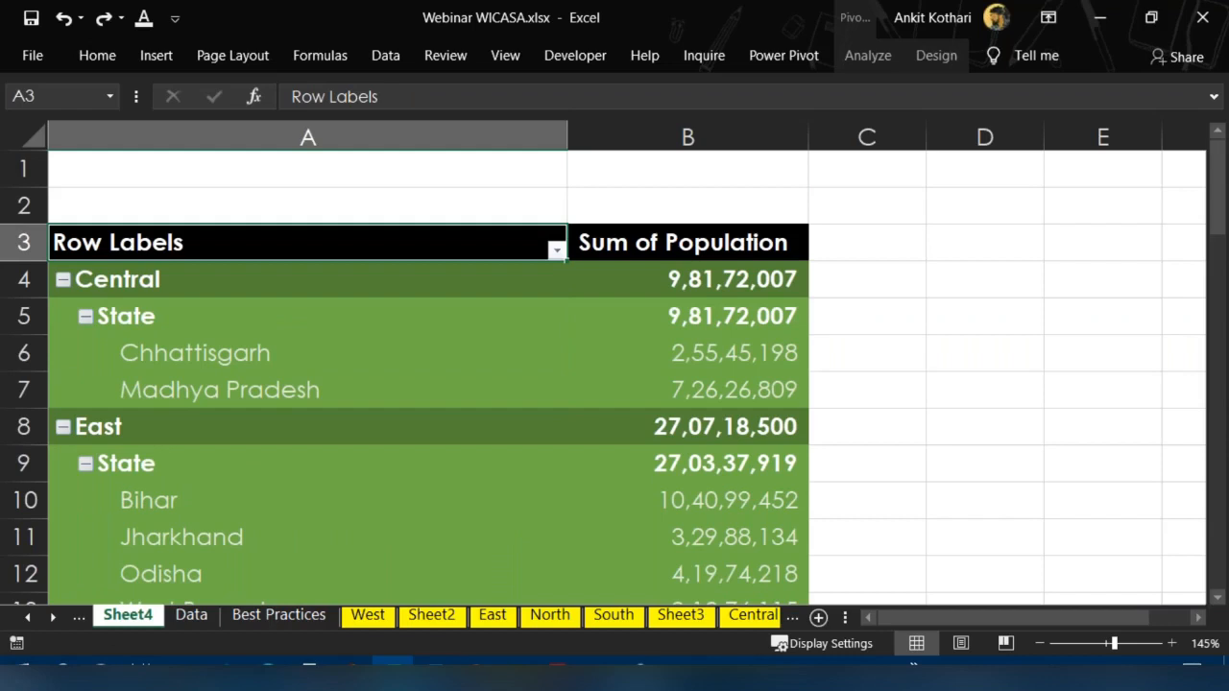
Create a new PivotTable from the Data table on a new worksheet
left_click(192, 614)
left_click(510, 357)
left_click(156, 54)
left_click(38, 110)
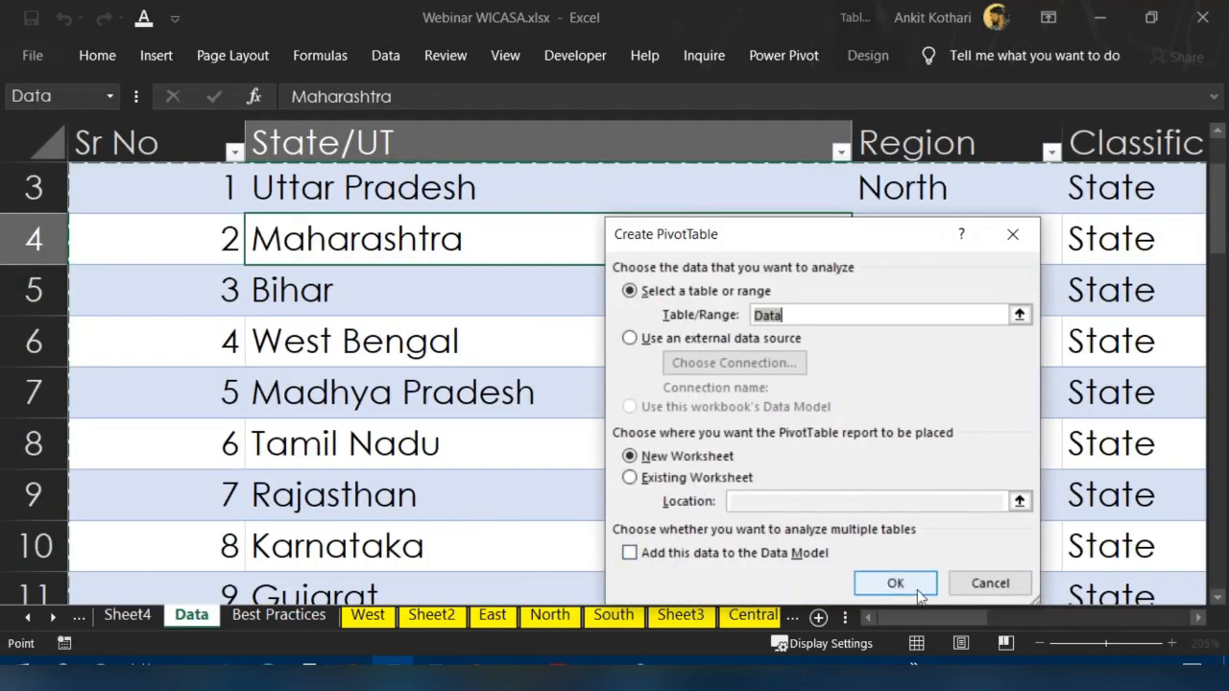
left_click(895, 585)
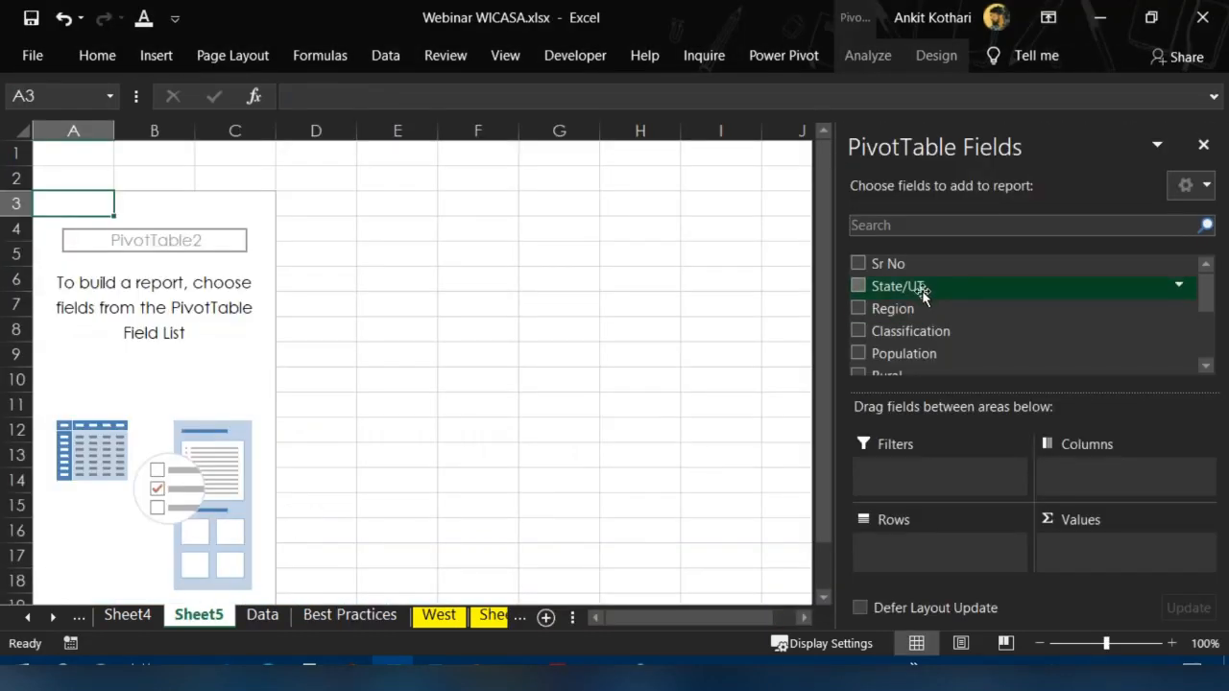
Nest Region, Classification and State/UT as the PivotTable's row fields, in that order
left_click_drag(925, 308, 922, 555)
left_click_drag(919, 287, 945, 564)
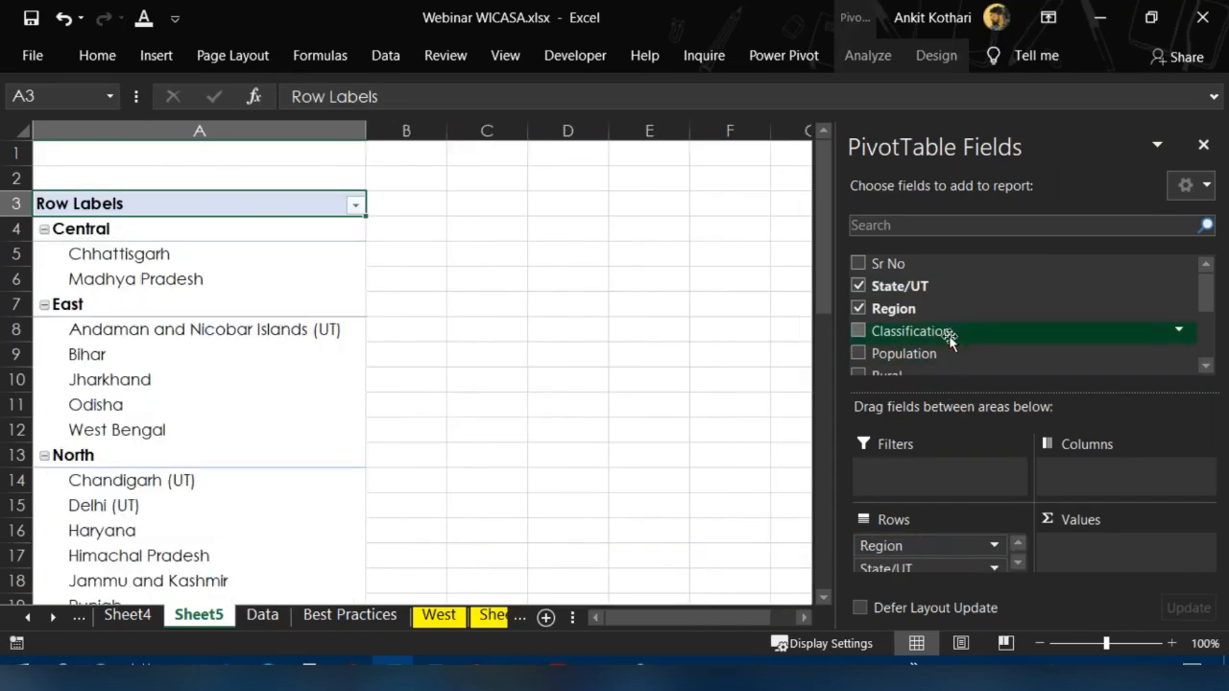
left_click_drag(949, 336, 924, 567)
Add the Area (km2) field to the PivotTable's values as a sum
left_click(1206, 365)
left_click(1206, 365)
left_click(1206, 366)
left_click_drag(926, 331, 1080, 576)
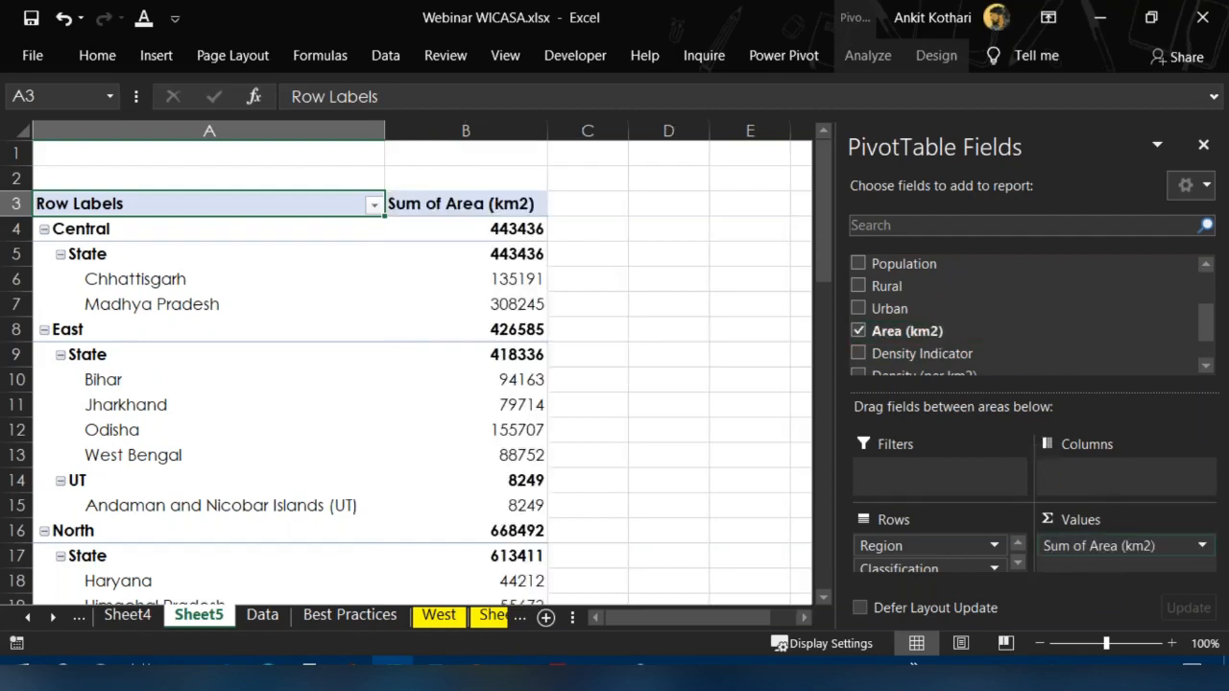
Format the Sum of Area column with comma separators and no decimal places
left_click(589, 305)
left_click(466, 130)
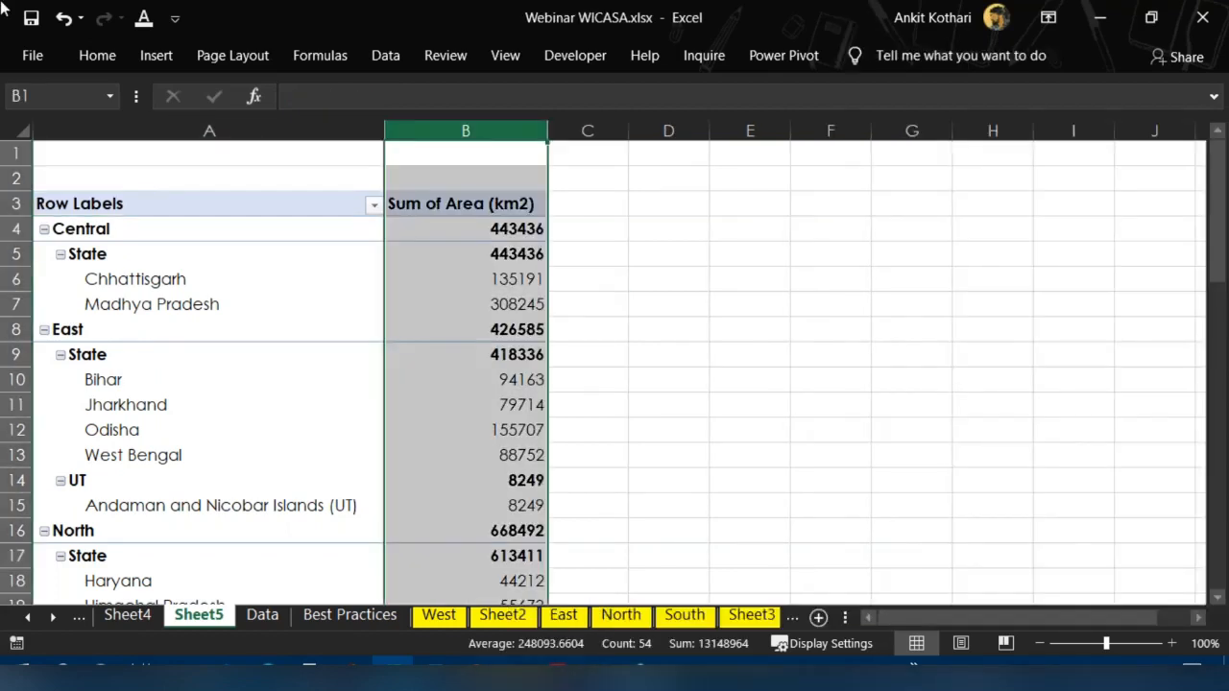
left_click(96, 56)
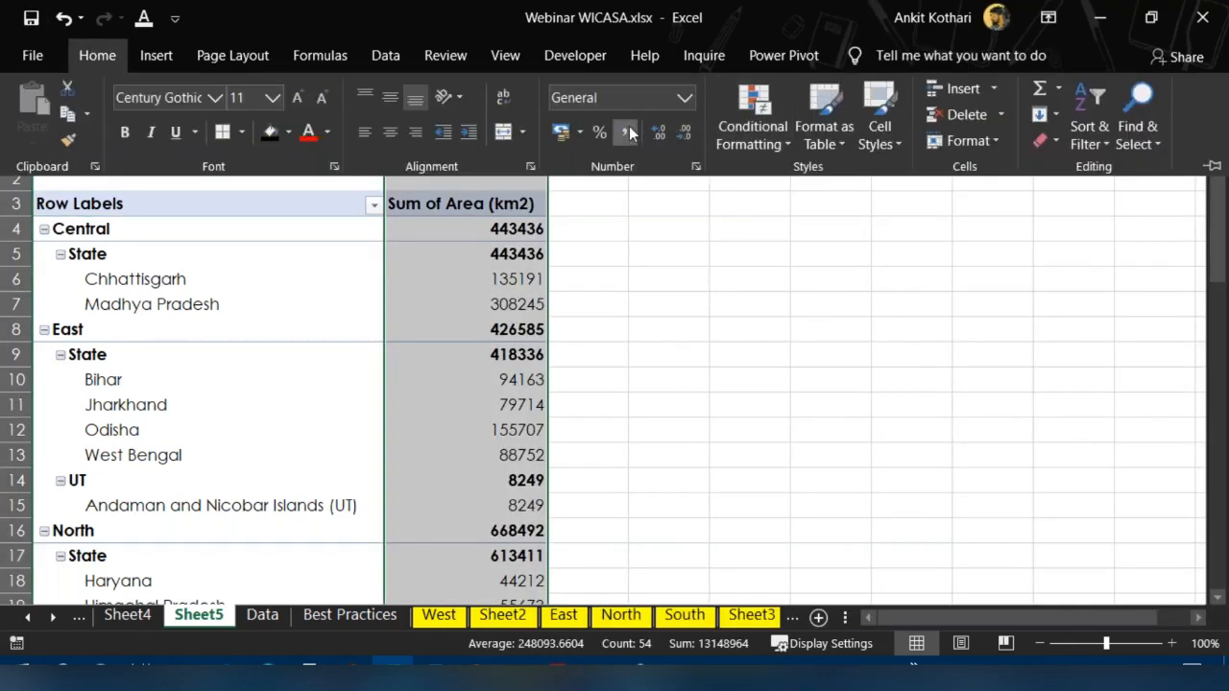
left_click(630, 133)
left_click(686, 133)
left_click(687, 134)
left_click(506, 280)
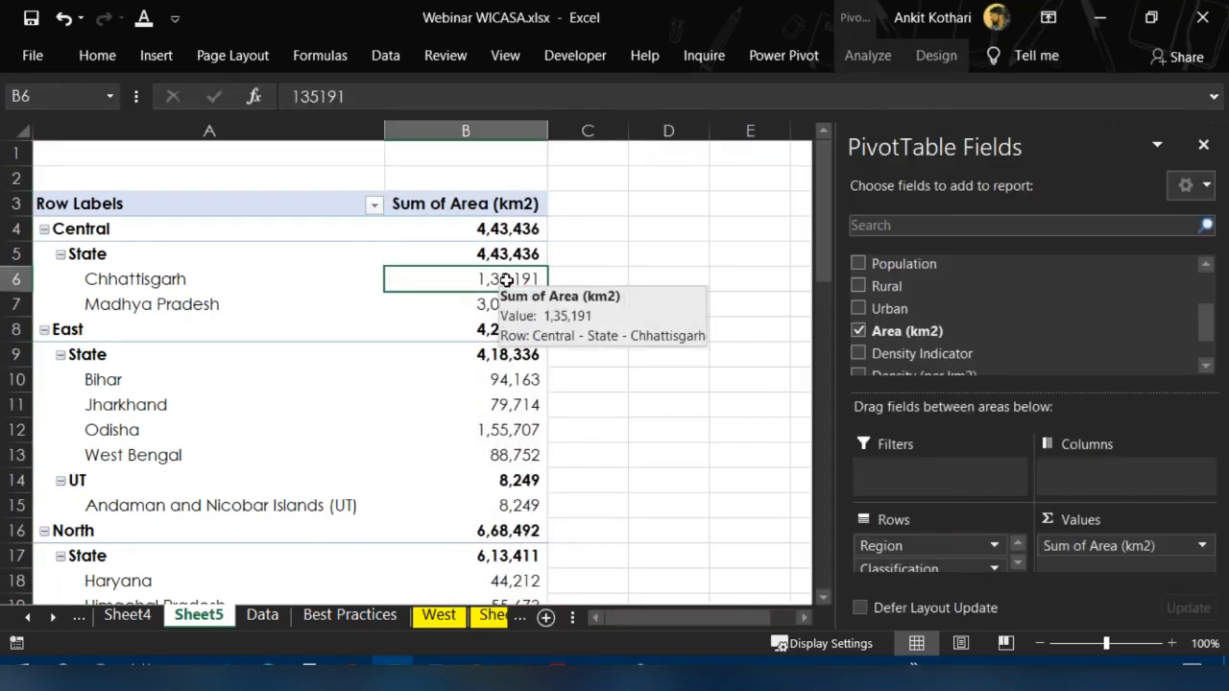
Apply the solid orange Dark PivotTable style with a black header to the area PivotTable
left_click(855, 62)
left_click(927, 56)
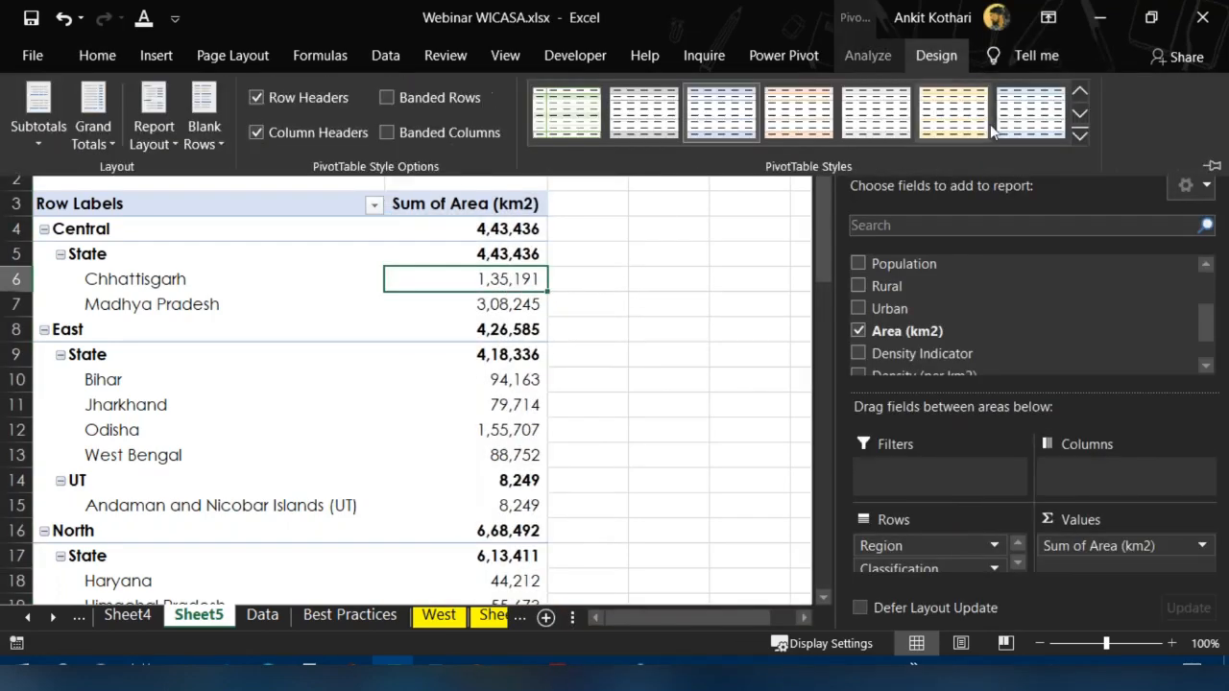
left_click(1079, 136)
left_click_drag(1087, 144, 1107, 408)
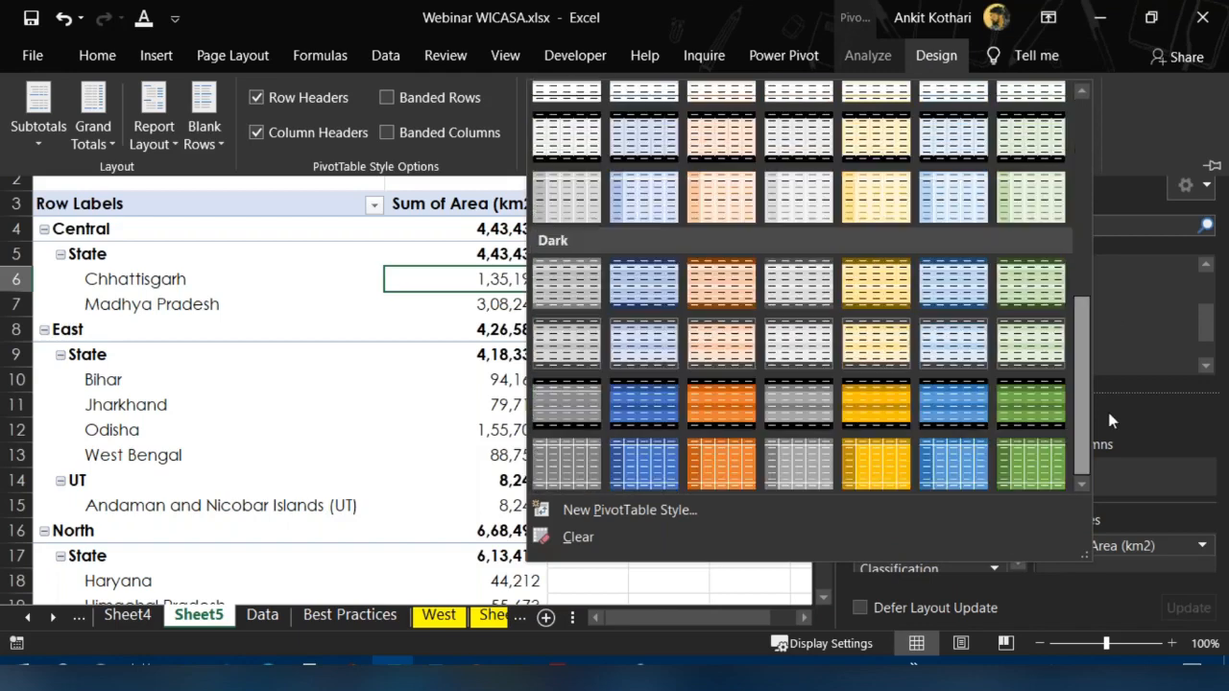
left_click(751, 396)
left_click(485, 378)
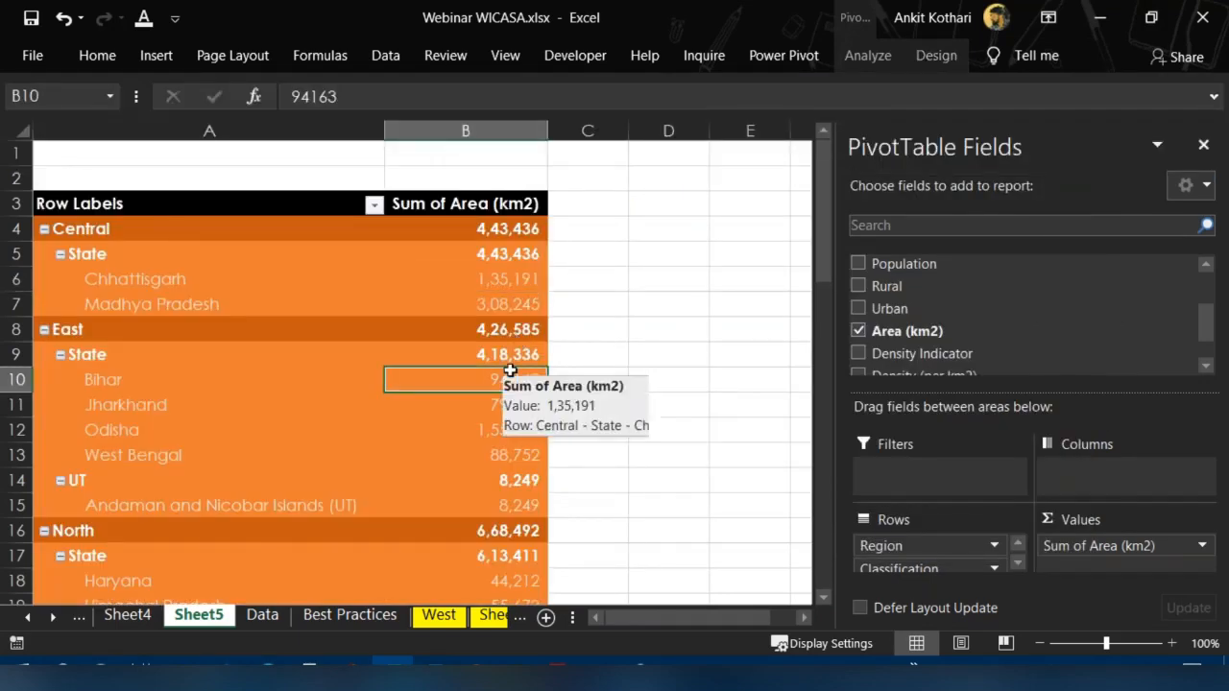
Copy the entire area PivotTable from the Row Labels header in A3 through the Grand Total row
key("ctrl+Up")
key("ctrl+Left")
key("ctrl+shift+Right")
key("ctrl+shift+Down")
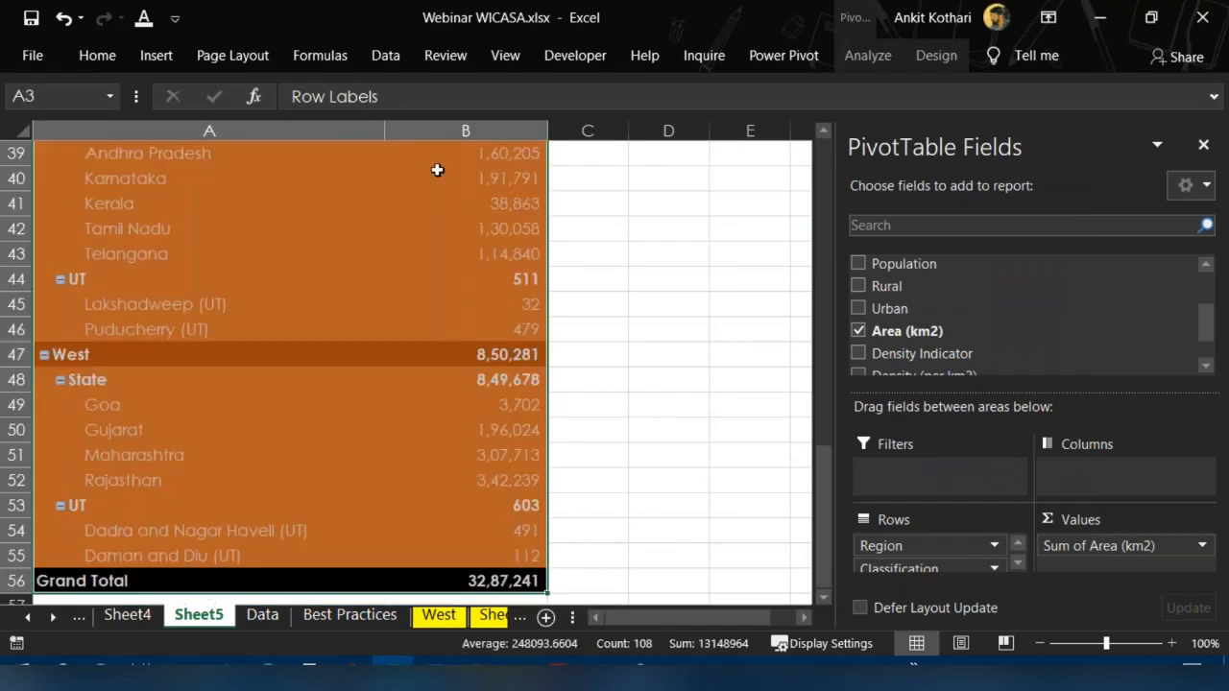
key("ctrl+c")
key("ctrl+BackSpace")
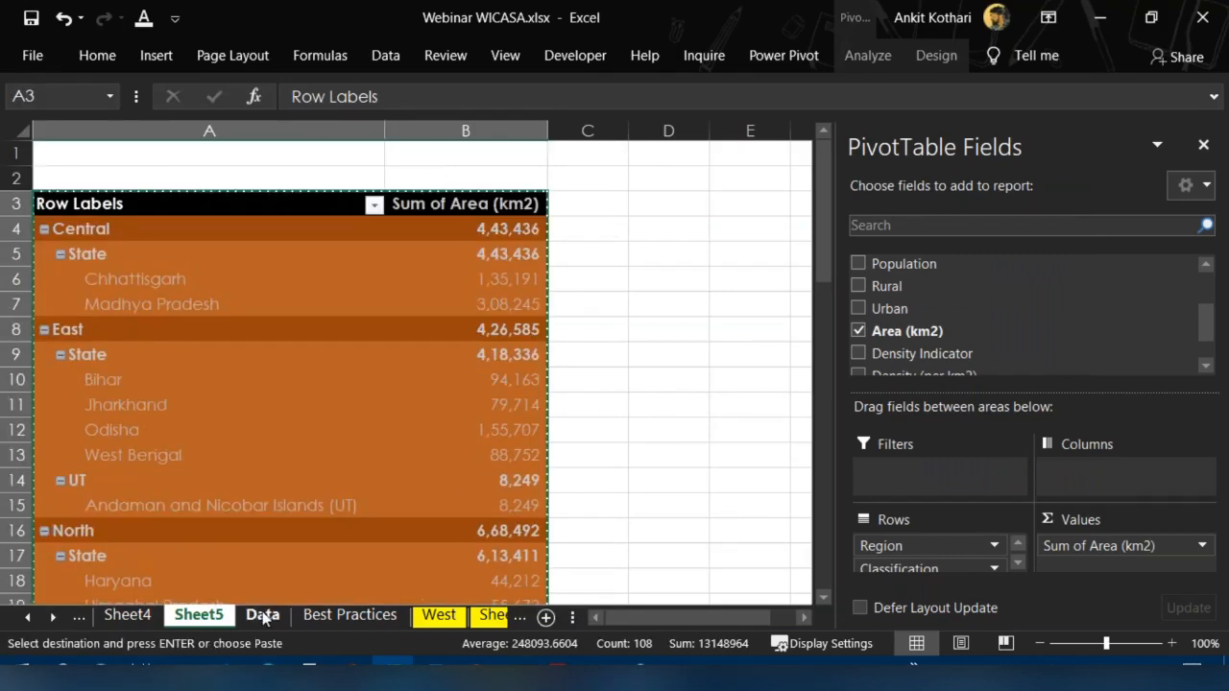
Paste the area PivotTable into Sheet4 at D3, leaving column C empty beside the population PivotTable
left_click(150, 615)
left_click(512, 293)
key("ctrl+Up")
key("ctrl+Right")
key("Right")
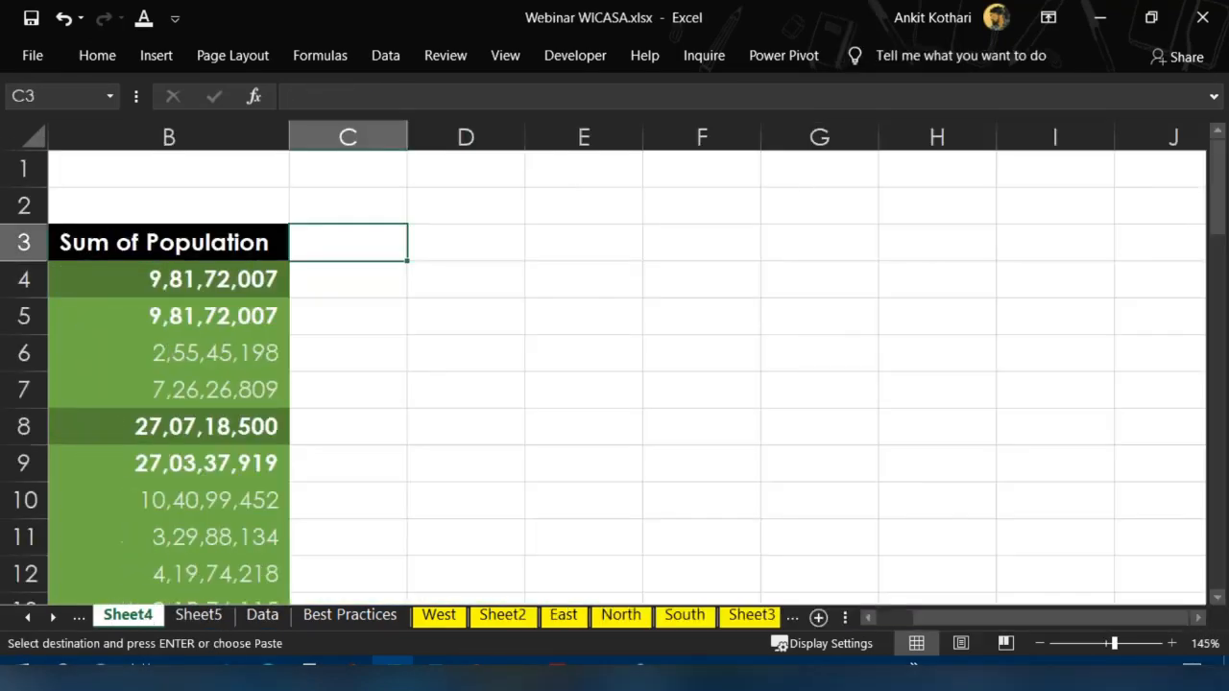
key("Right")
key("ctrl+v")
Auto-fit the widths of columns D, E and A to their PivotTable contents and hide the PivotTable field list
left_click_drag(497, 119, 588, 141)
left_click(522, 140)
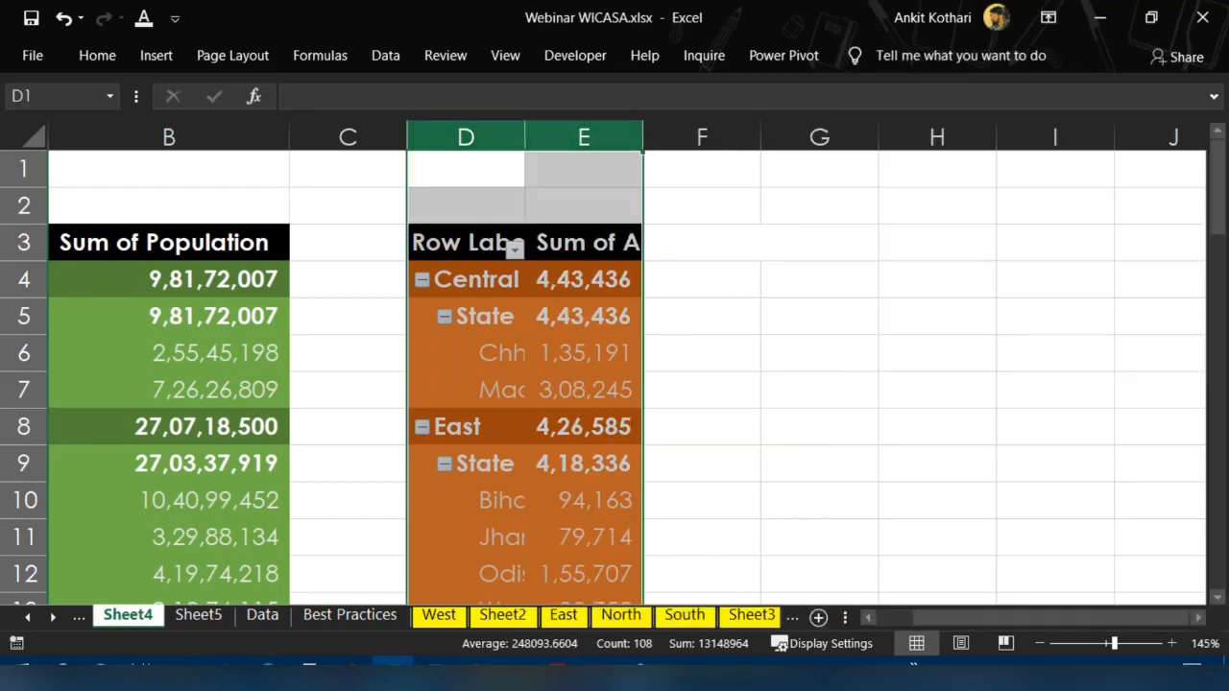
double_click(525, 138)
left_click(411, 229)
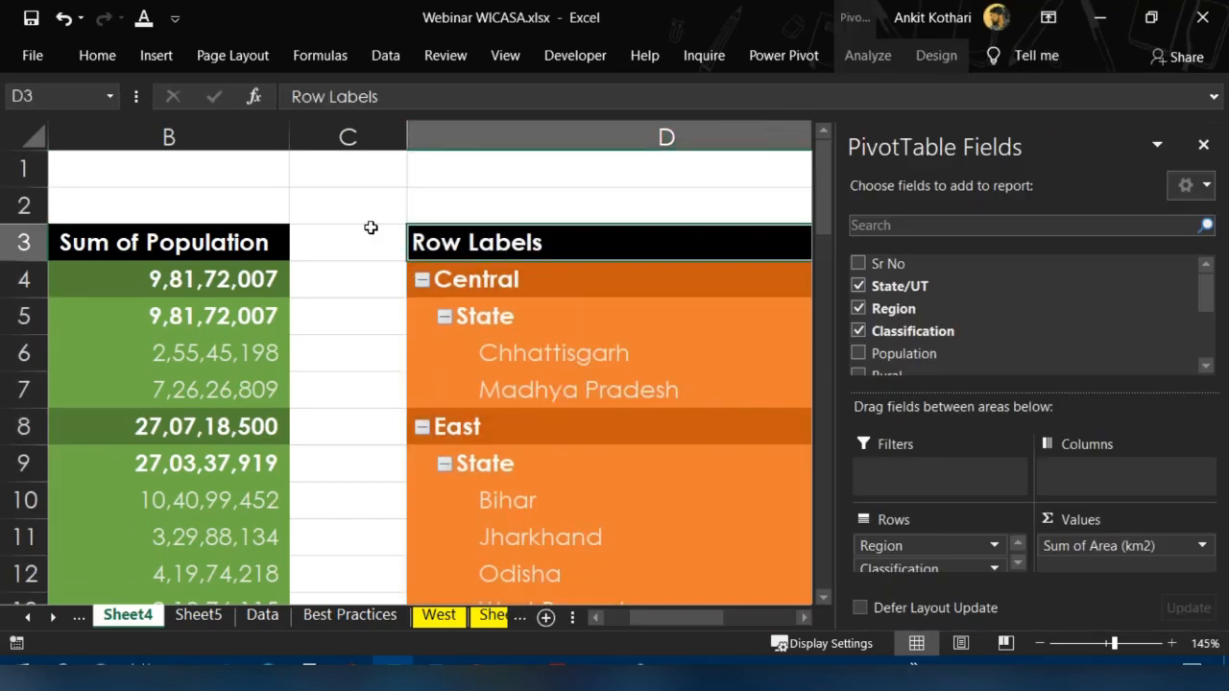
left_click(1203, 144)
scroll(655, 333, "down", 3)
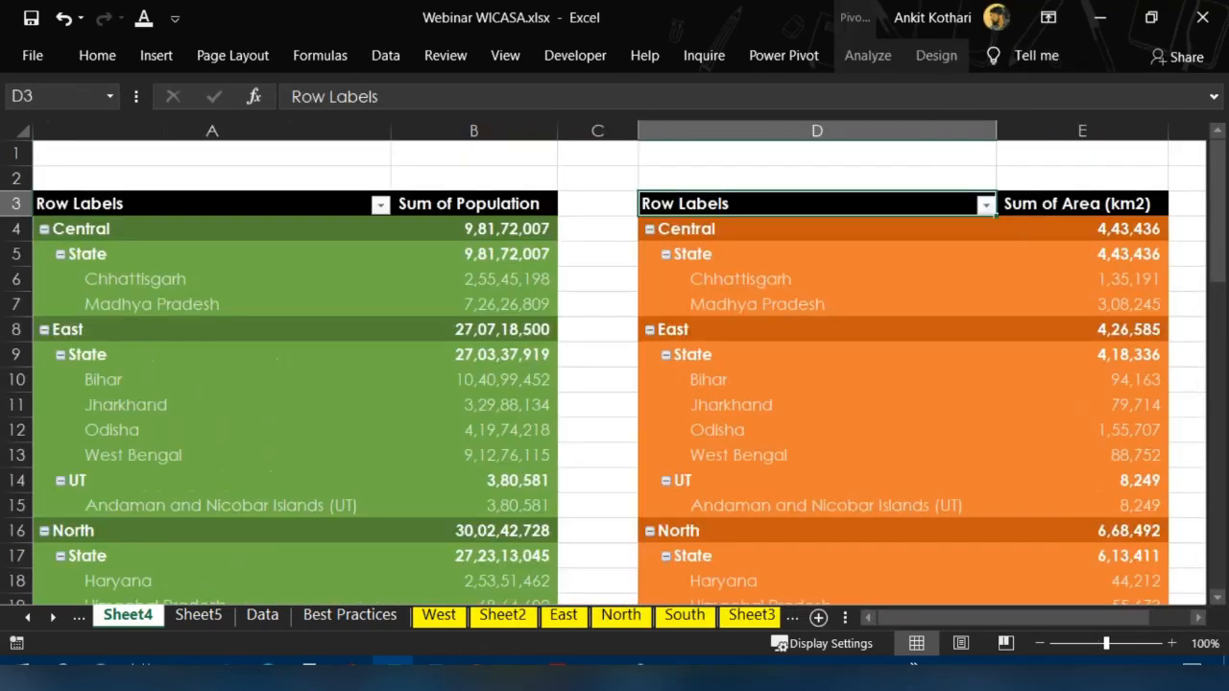
double_click(390, 127)
left_click(225, 342)
left_click(189, 441)
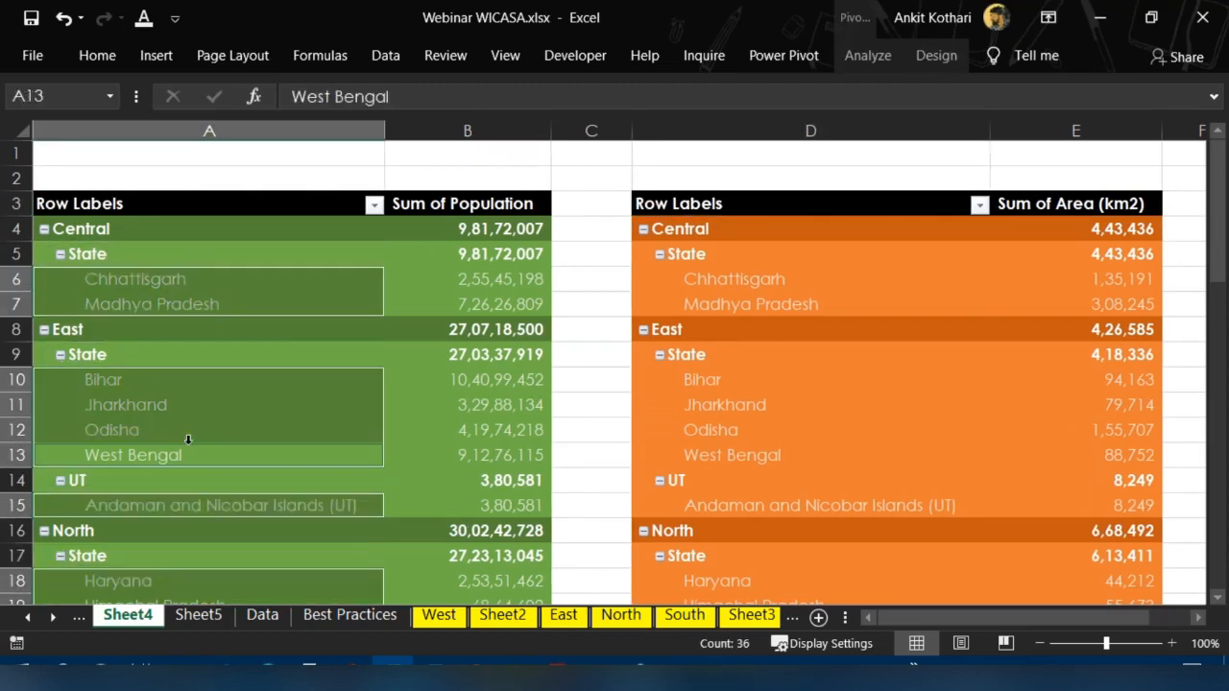
key("ctrl+Up")
key("Right")
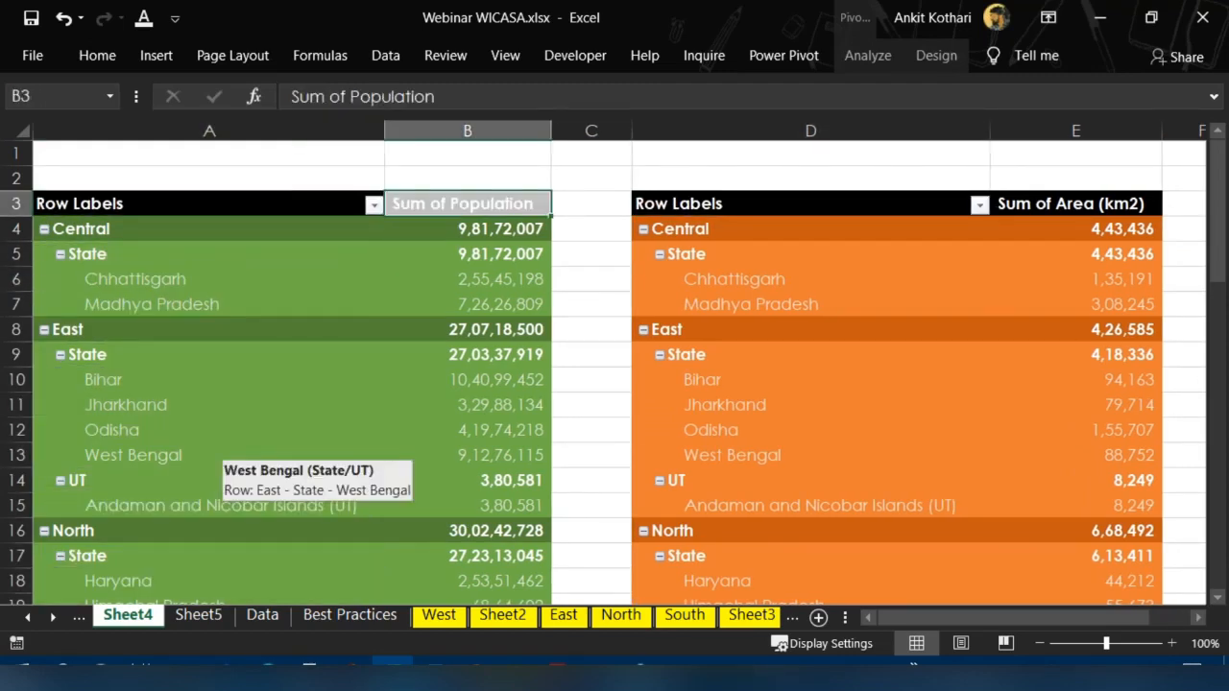
left_click(624, 618)
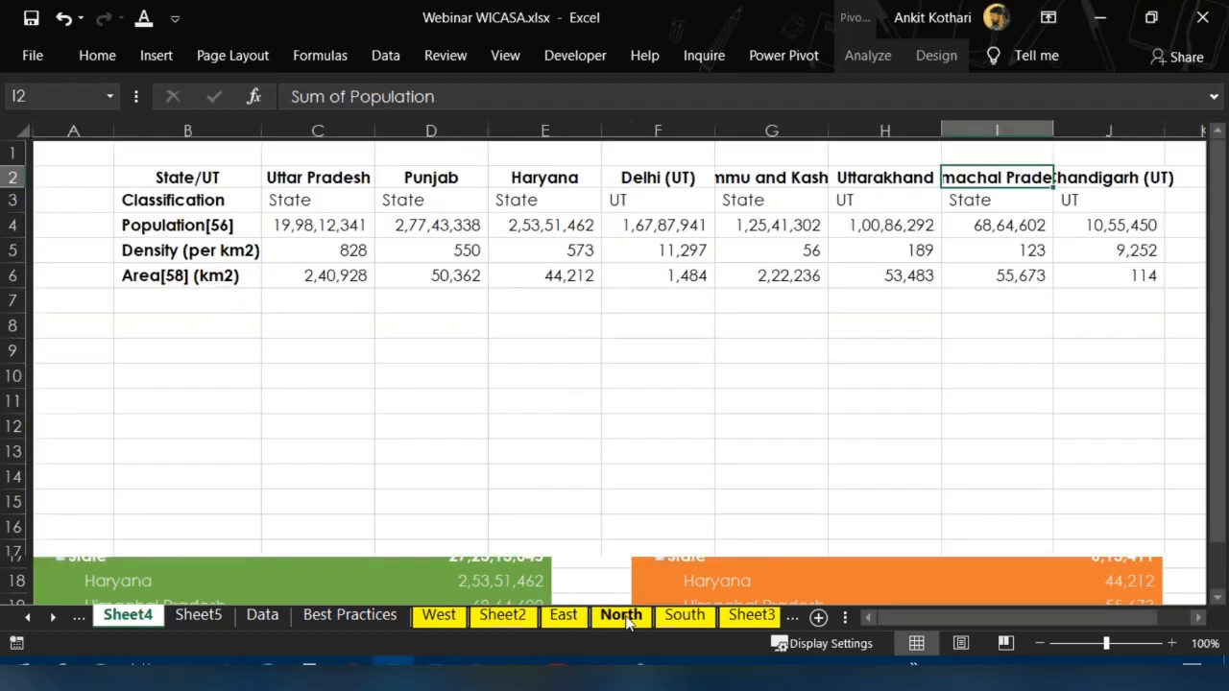
left_click(129, 616)
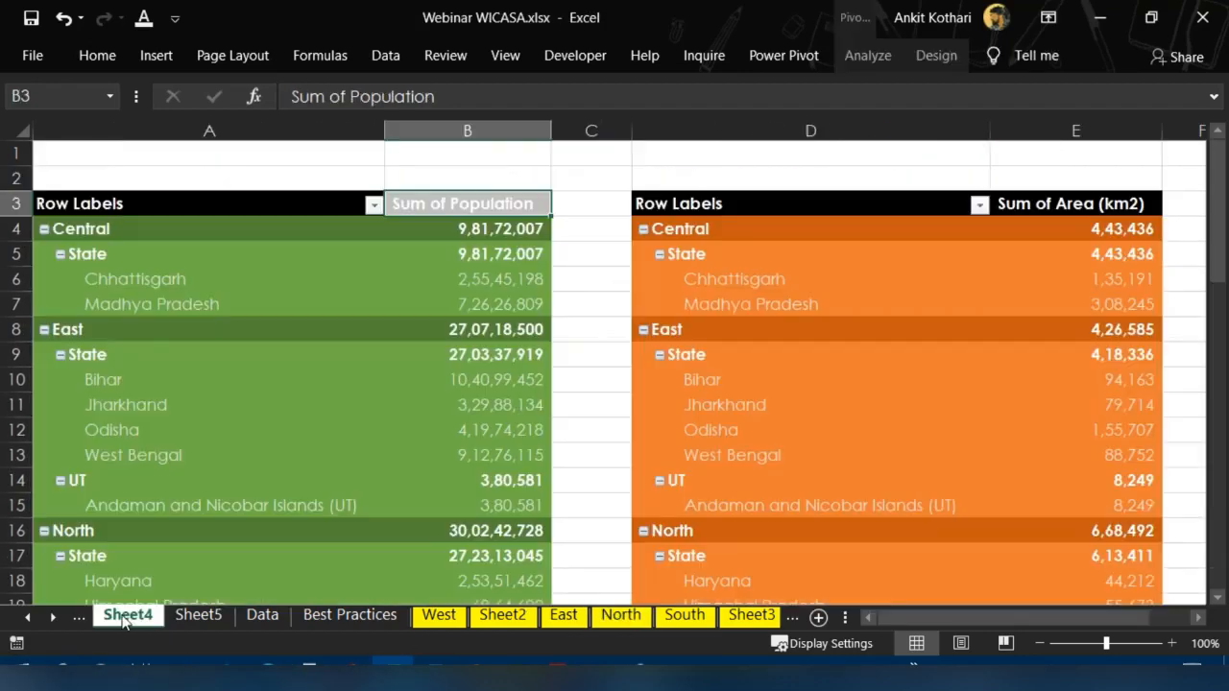
Collapse every State and UT item of the Classification field in the area PivotTable to hide the individual states
left_click(747, 462)
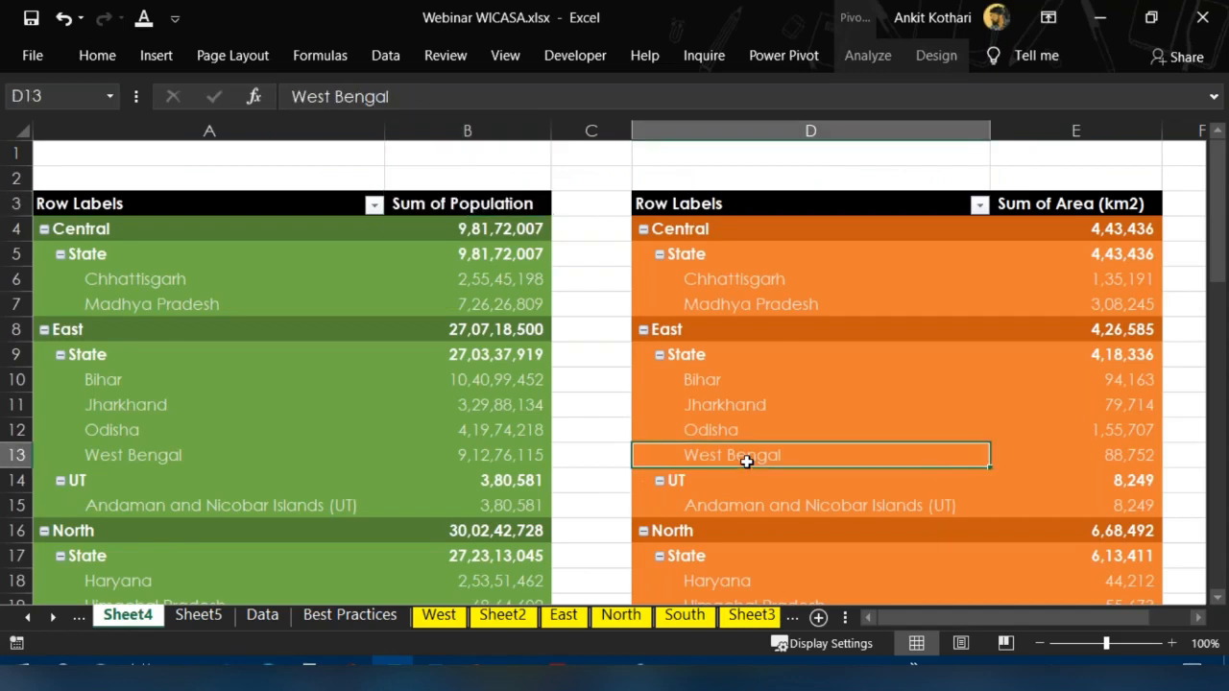
left_click(663, 365)
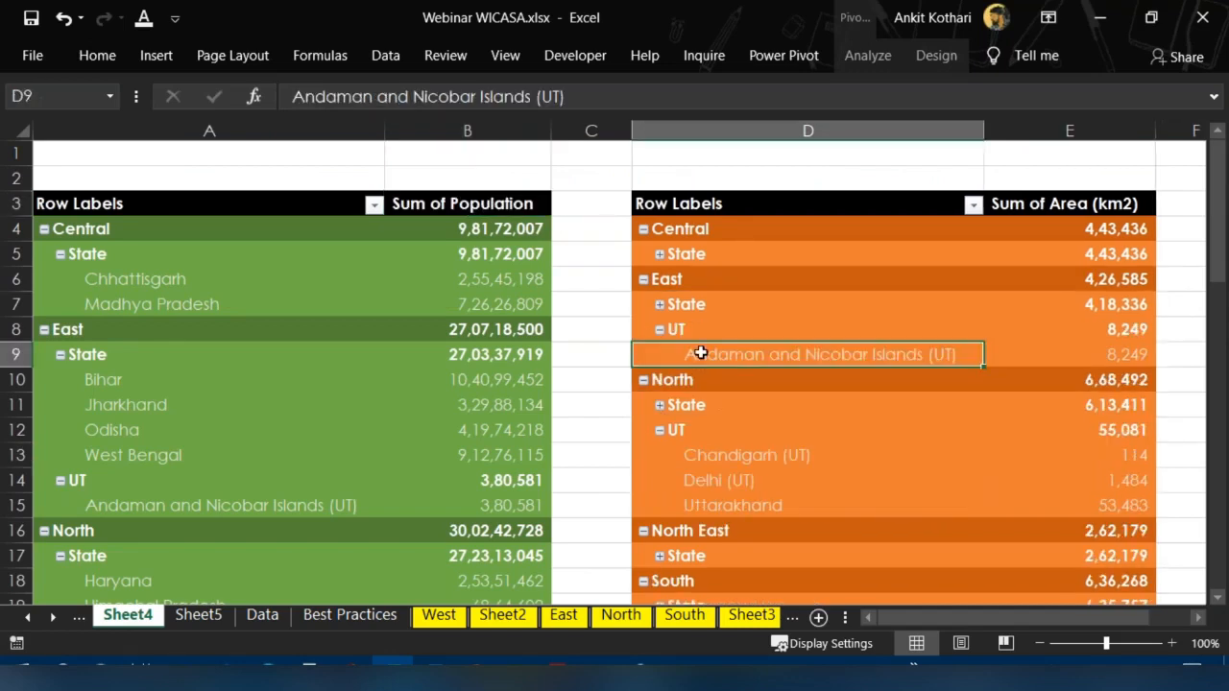
left_click(697, 330)
left_click(868, 45)
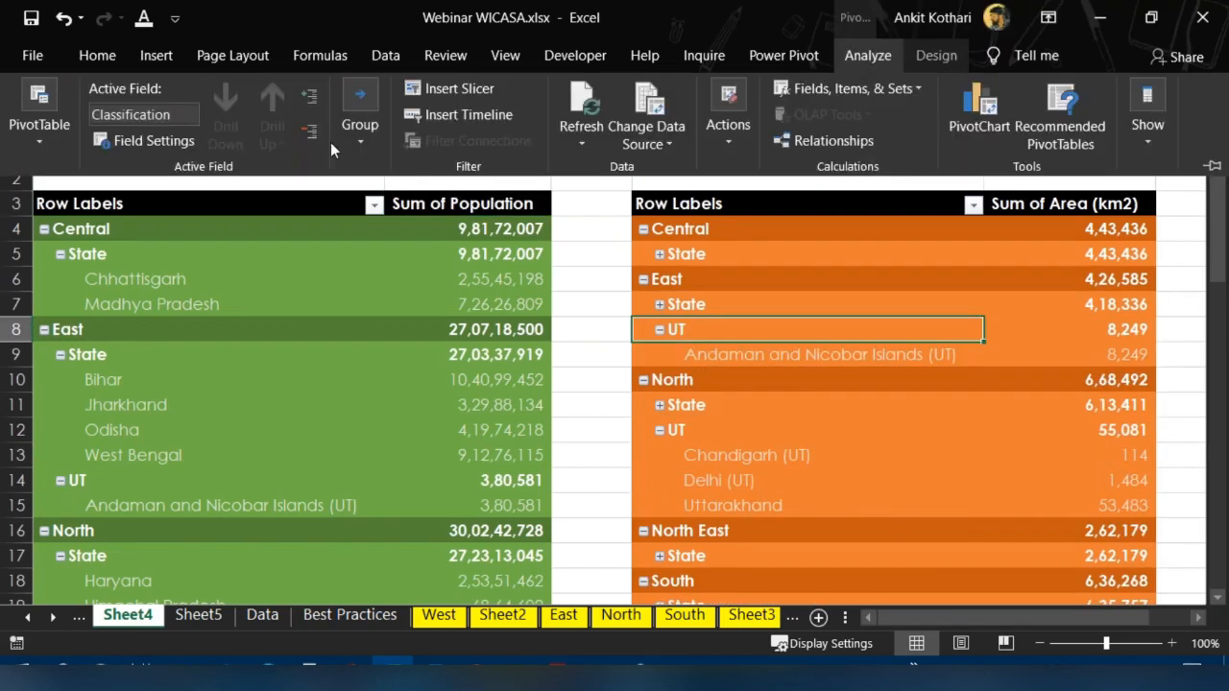
left_click(308, 134)
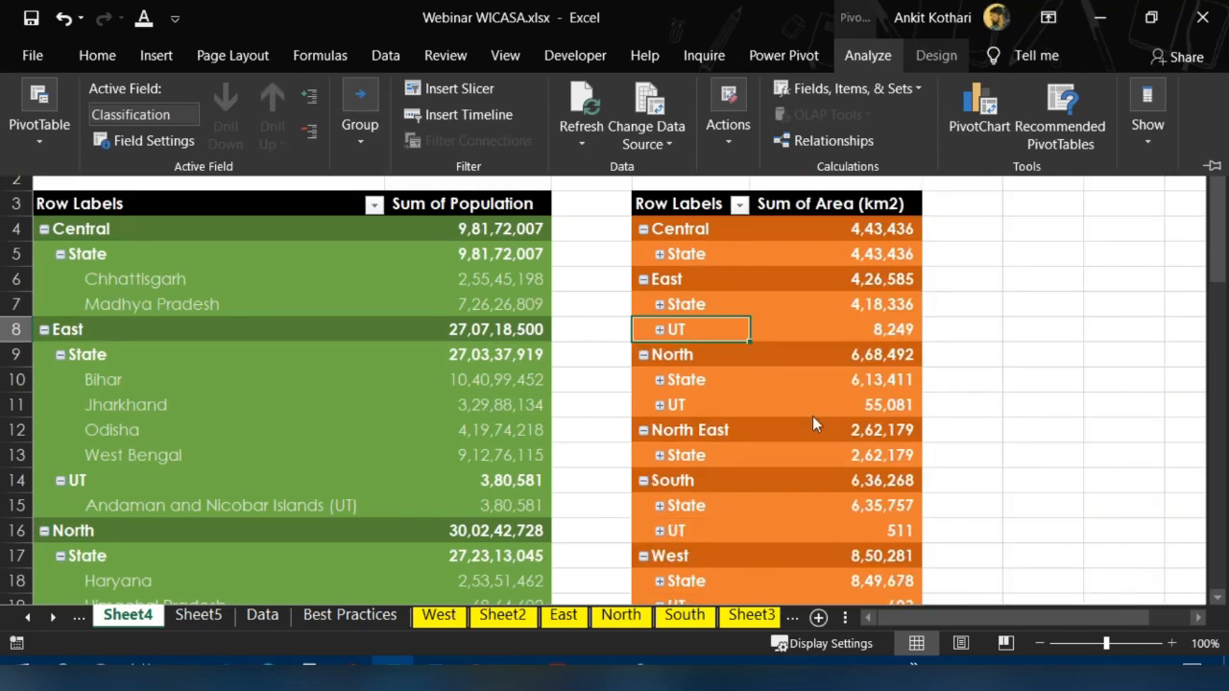
Collapse the whole Classification field in the population PivotTable so its layout matches the area PivotTable
left_click(131, 405)
left_click(115, 381)
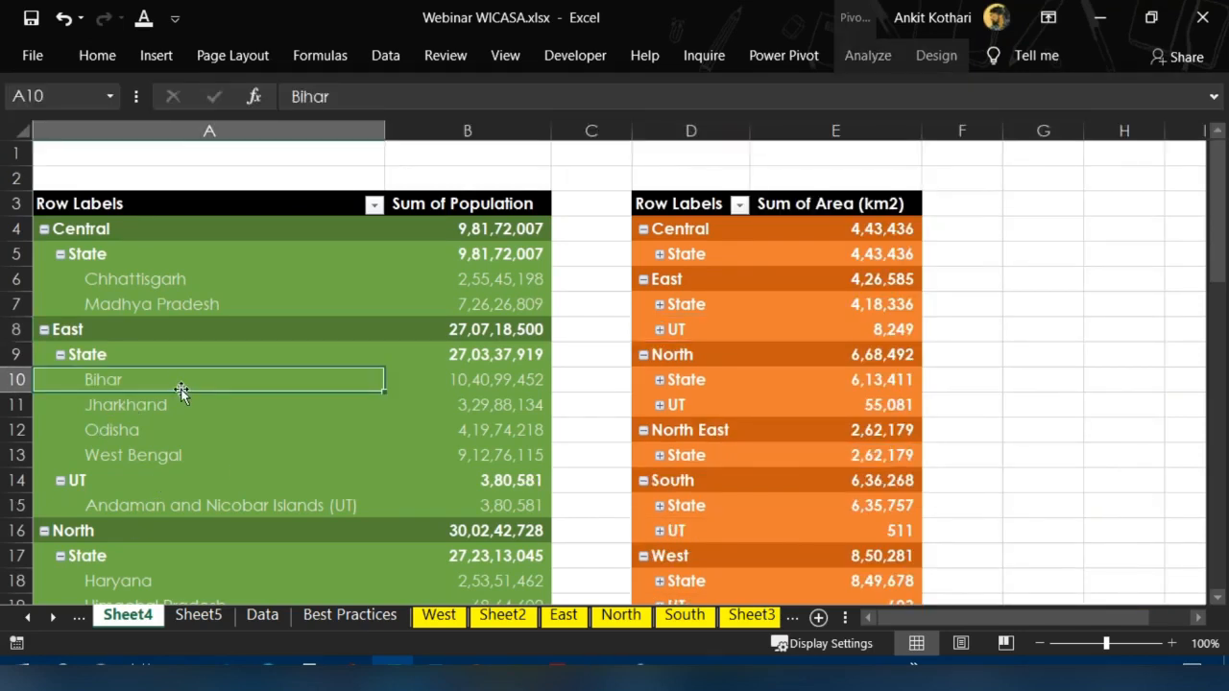
left_click(889, 54)
left_click(314, 137)
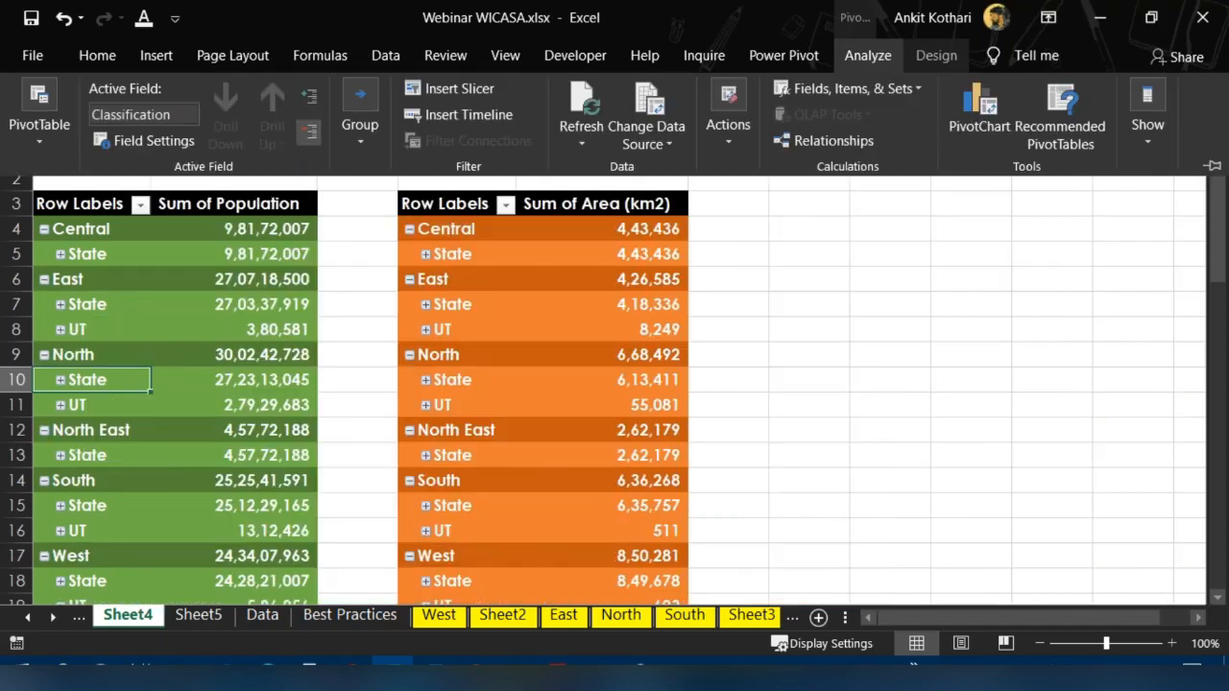
Compare the regional subtotals and grand totals of the population and area PivotTables side by side
left_click(374, 352)
left_click(373, 352)
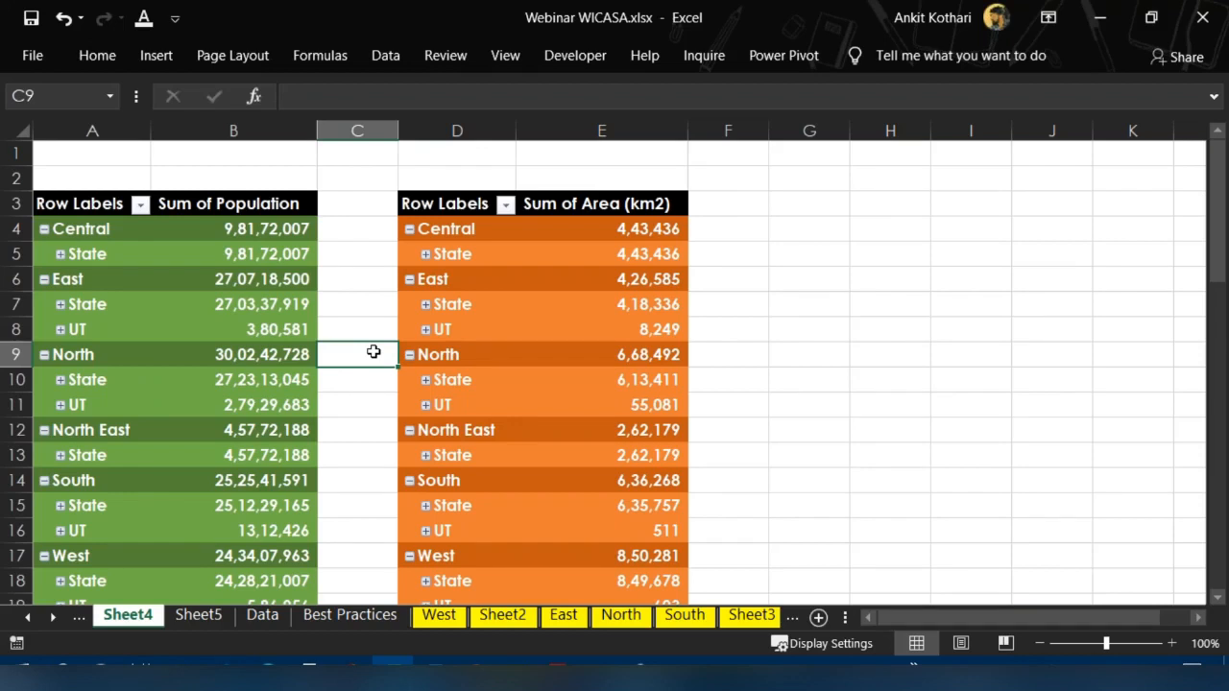
left_click(503, 346)
left_click(258, 360)
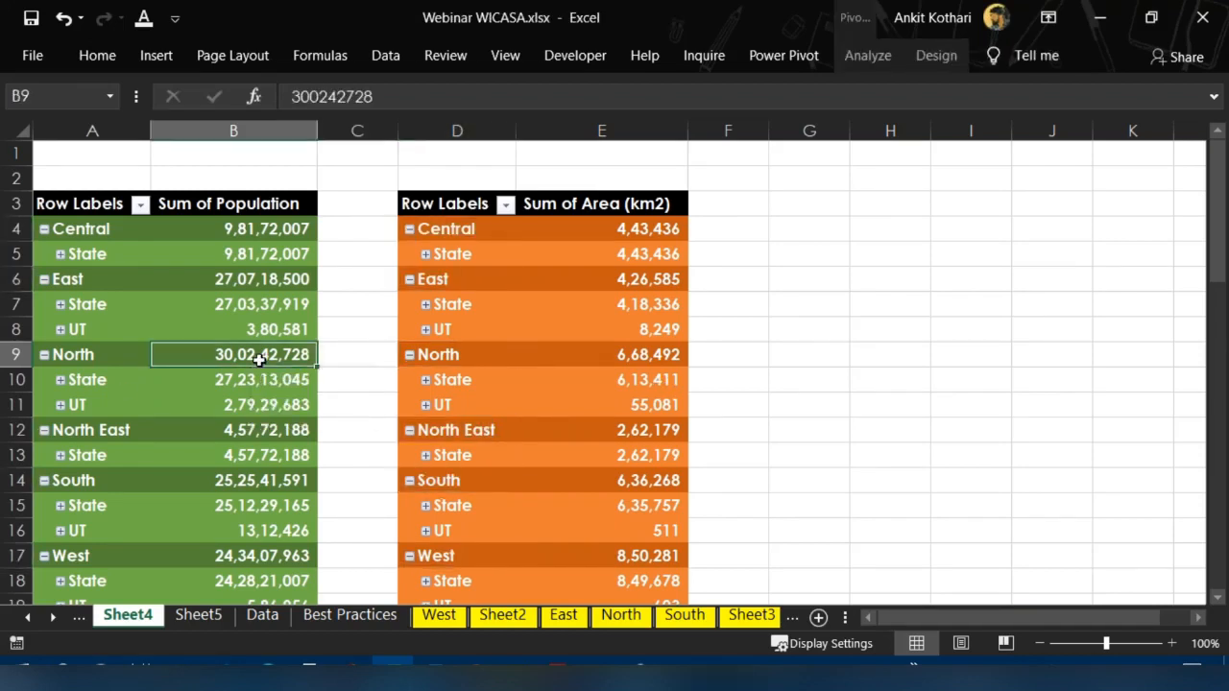
key("ctrl+Down")
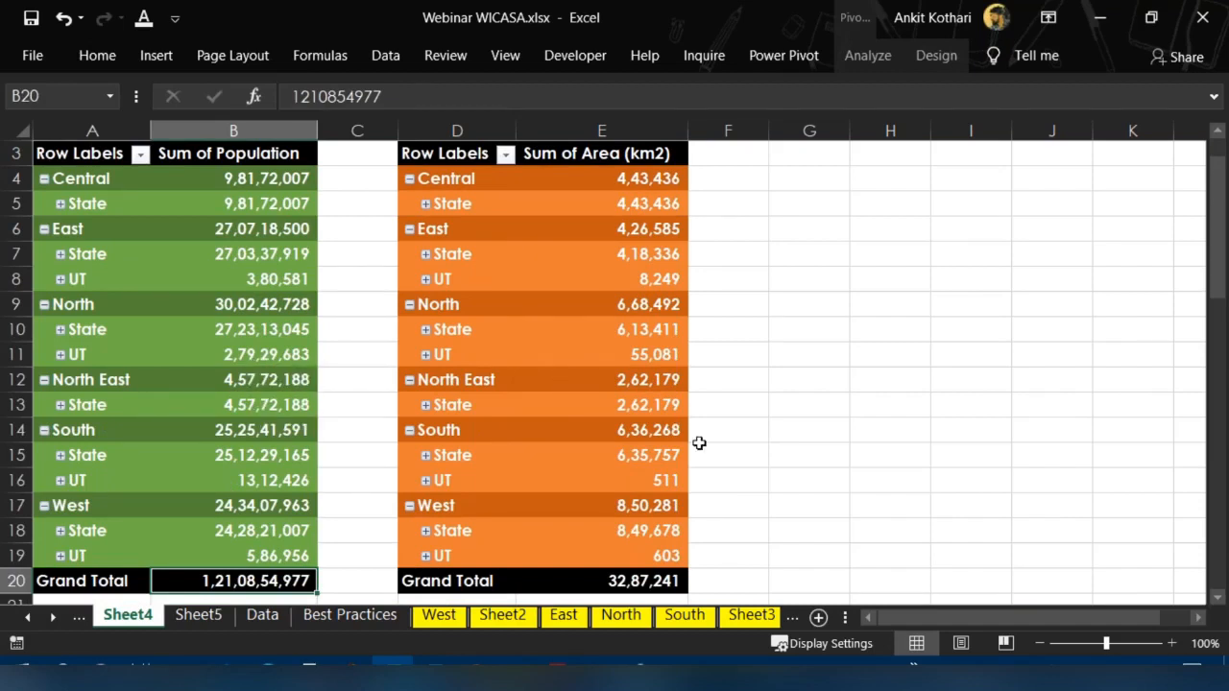
left_click_drag(697, 446, 697, 440)
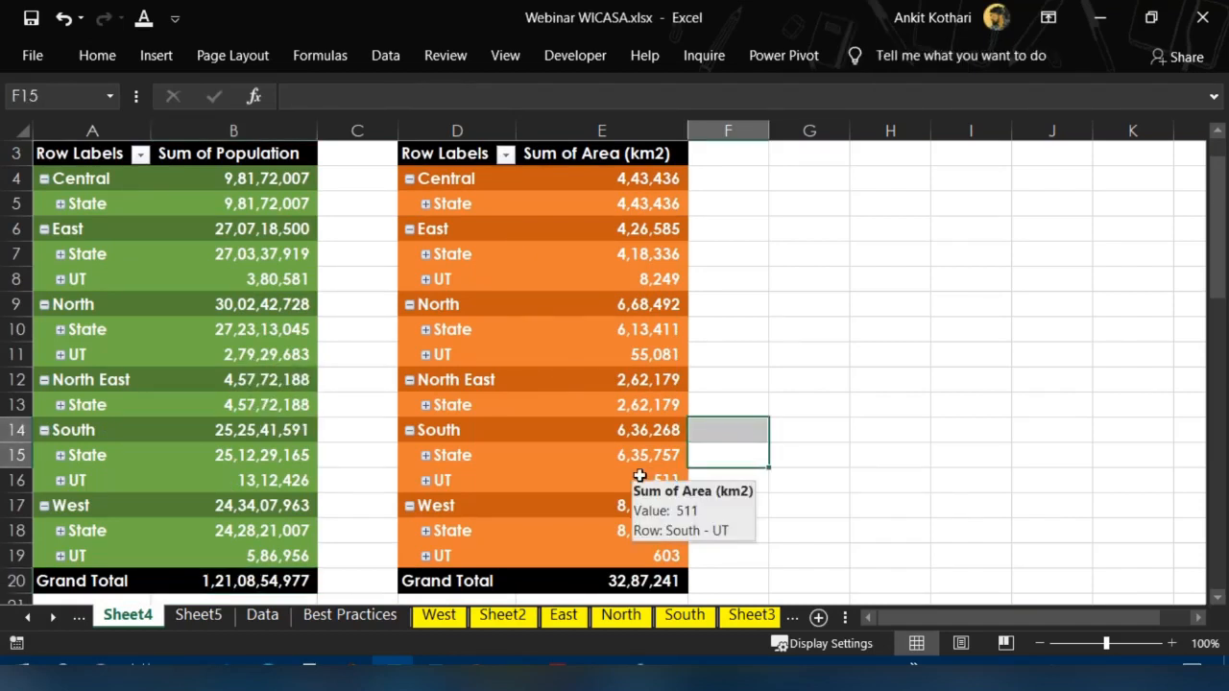
scroll(639, 476, "up", 1)
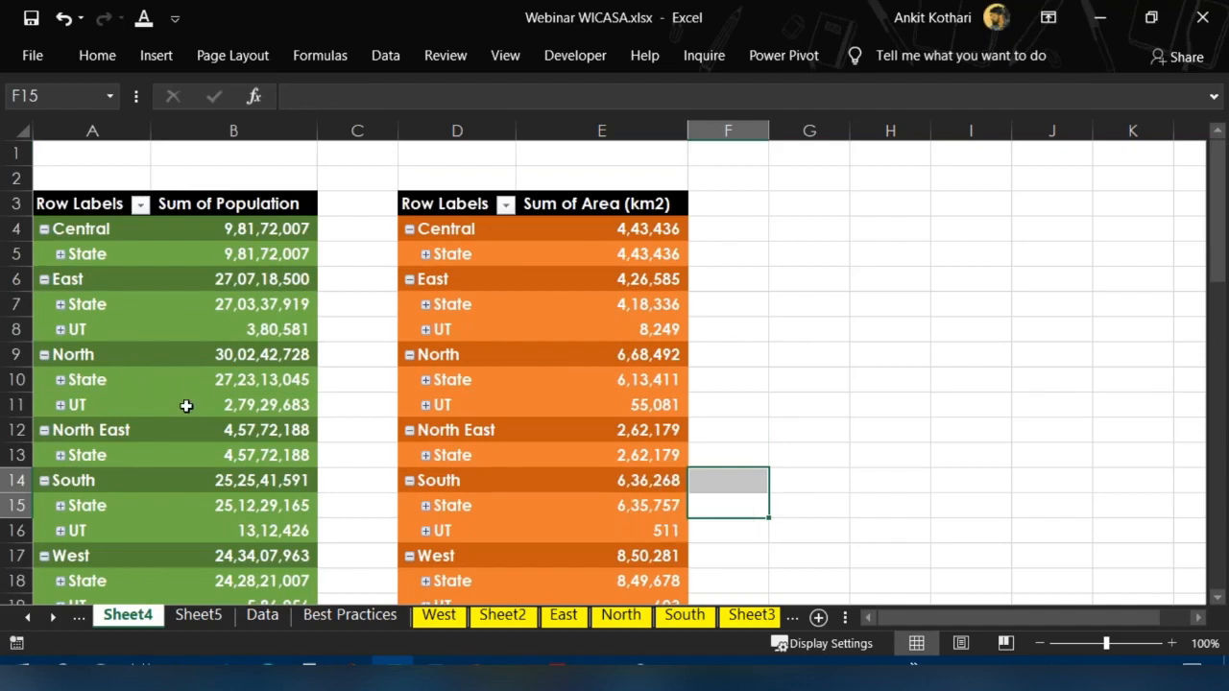
left_click(251, 229)
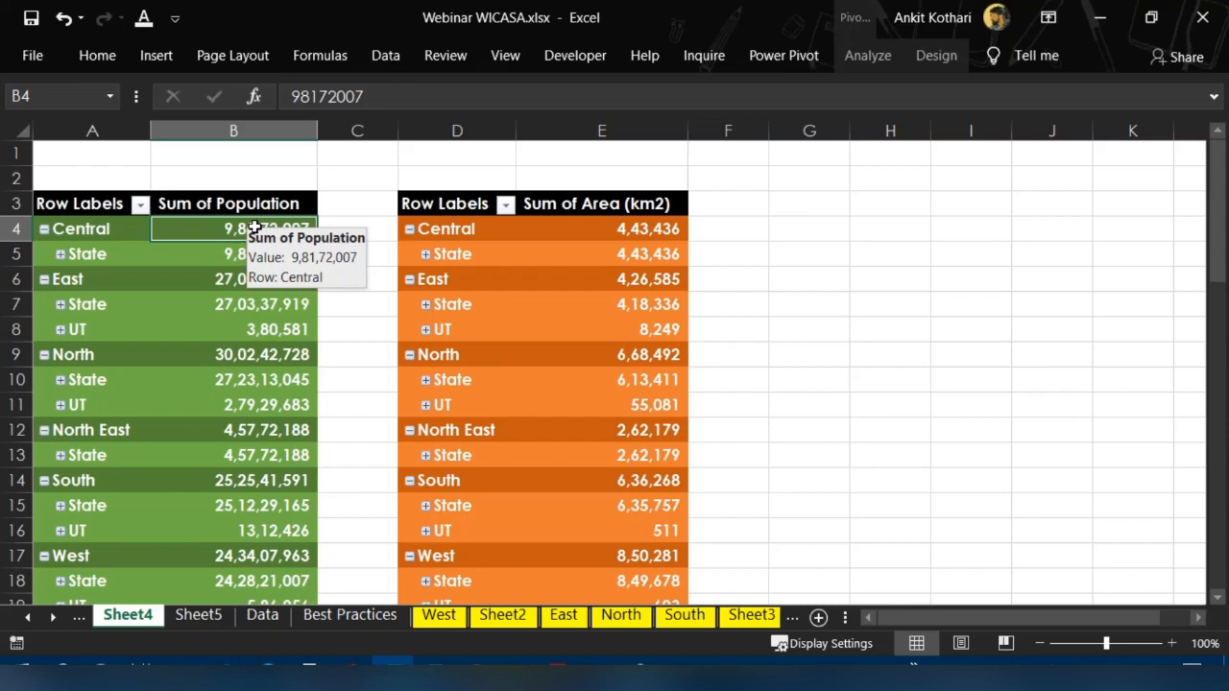
left_click(110, 205)
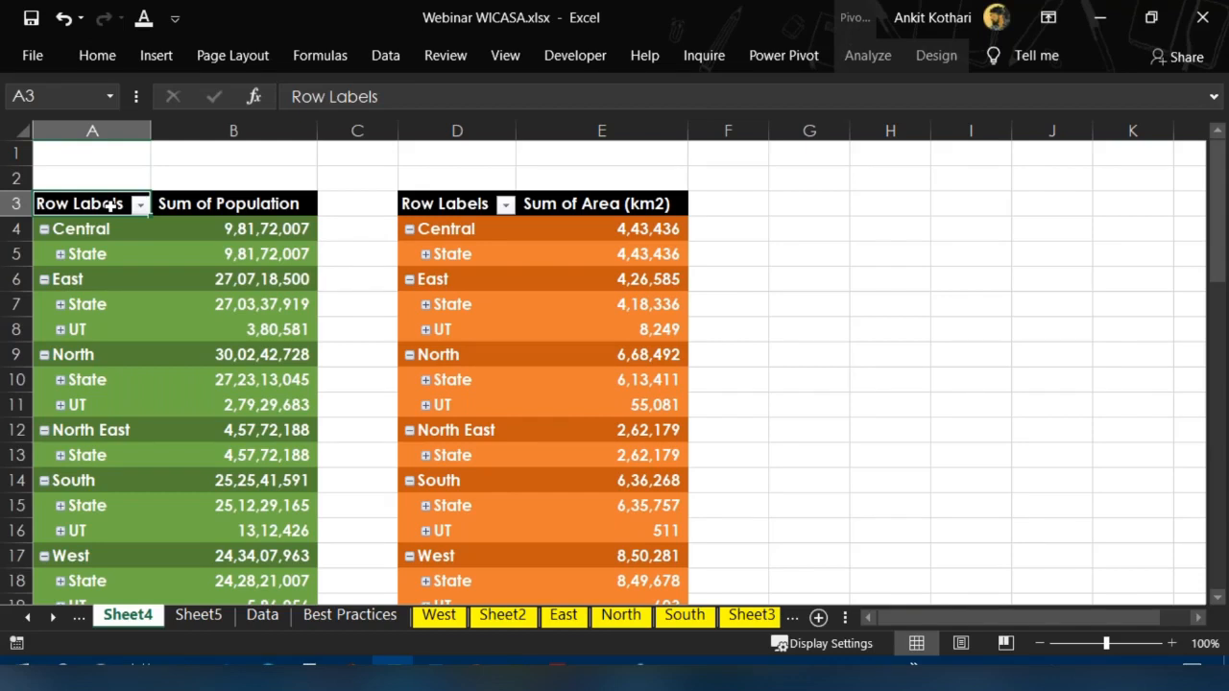
left_click(481, 325)
left_click(624, 329)
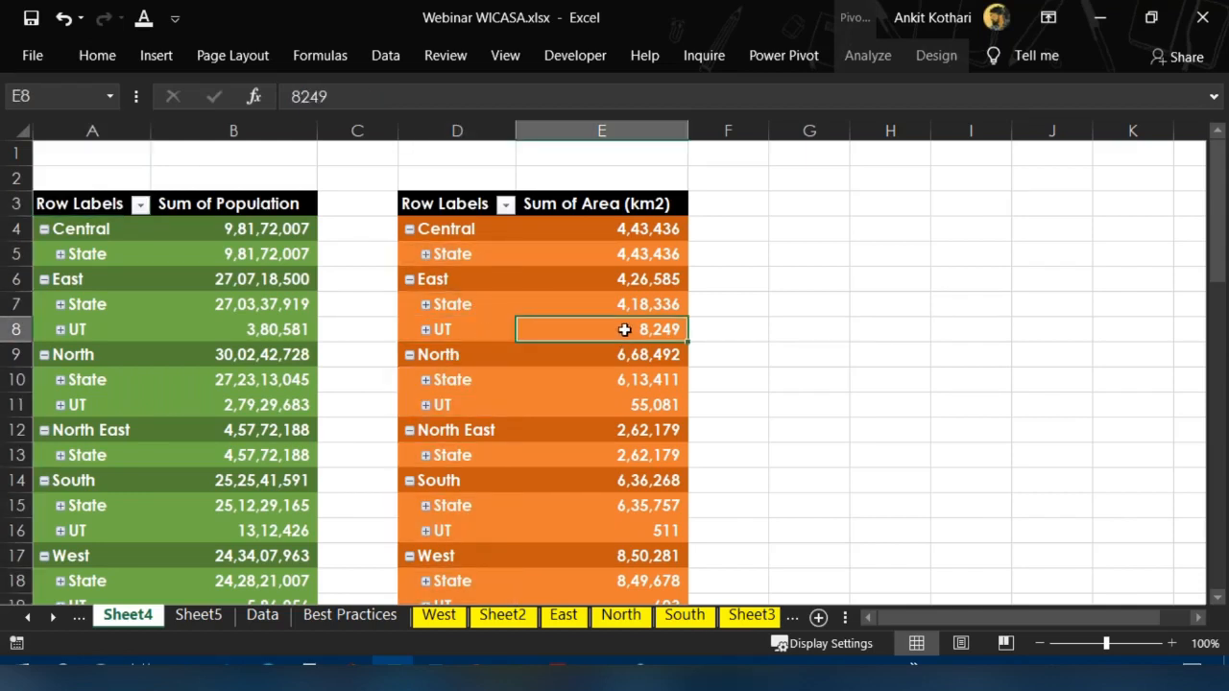
mouse_move(624, 329)
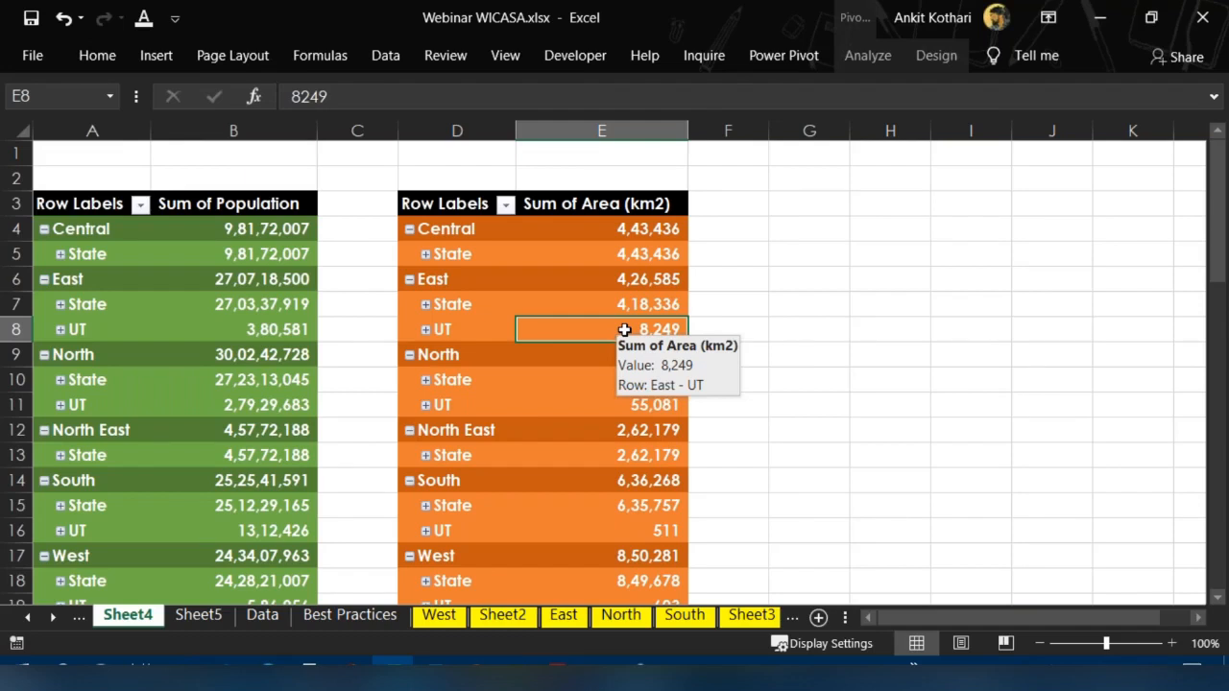
Rename Sheet4 as Pivot Tables
double_click(144, 615)
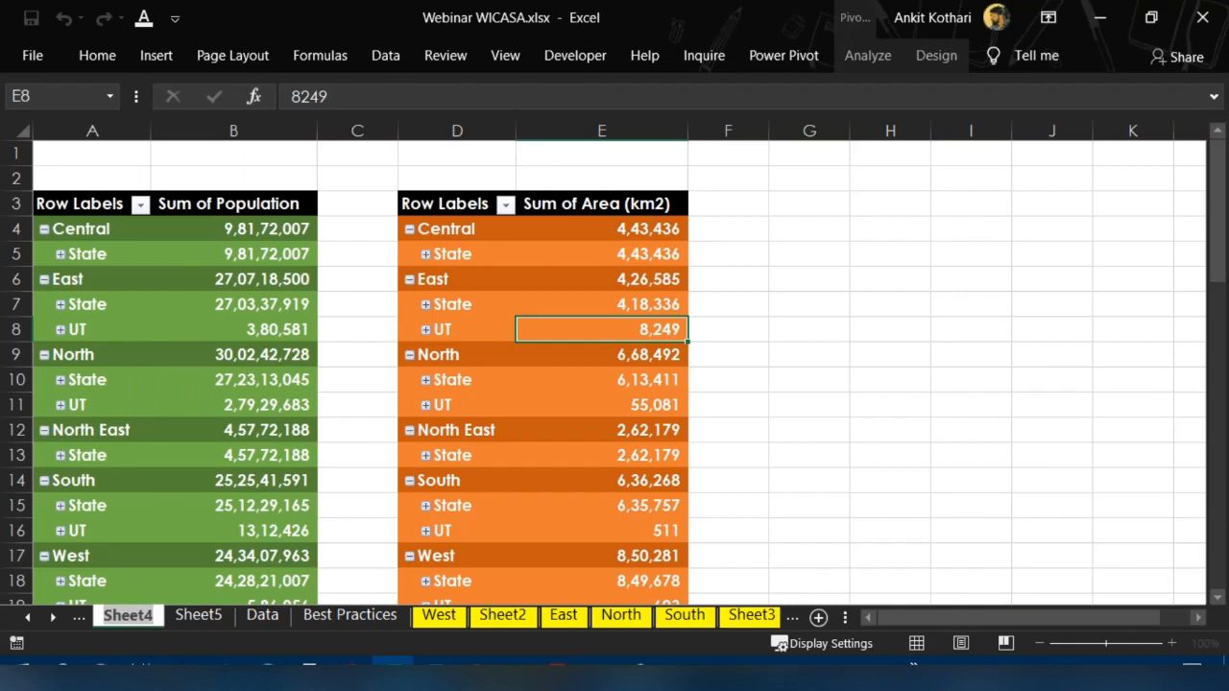
type("Pivo")
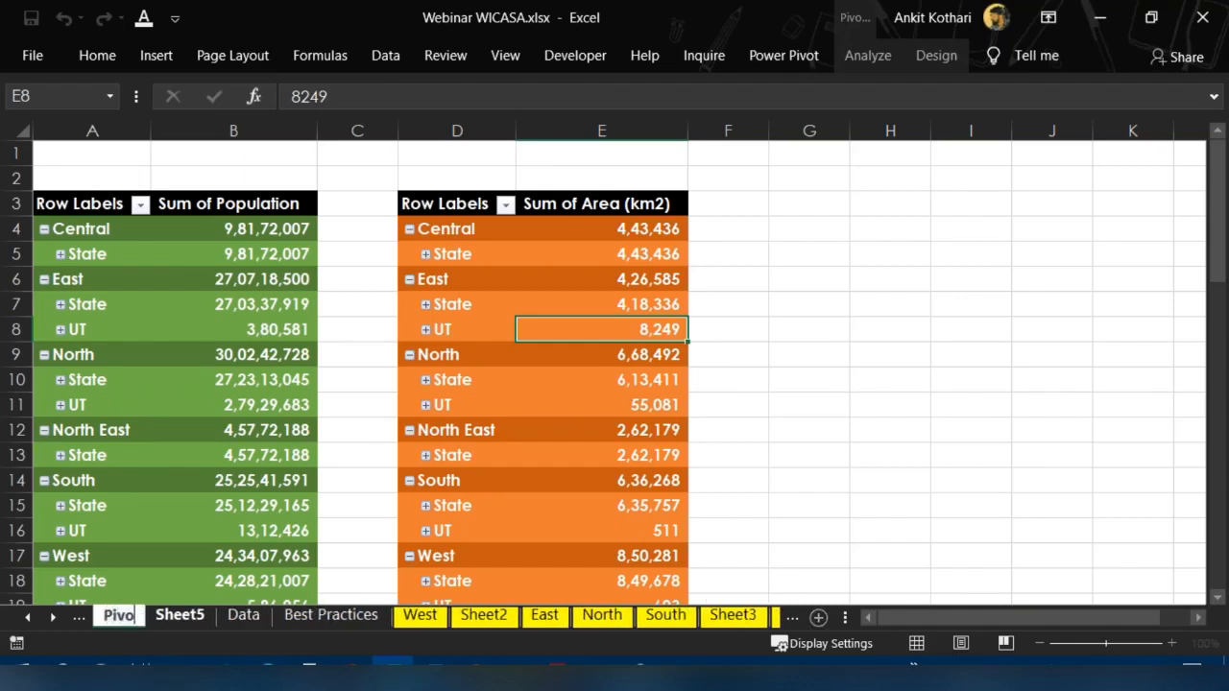
type("t TB")
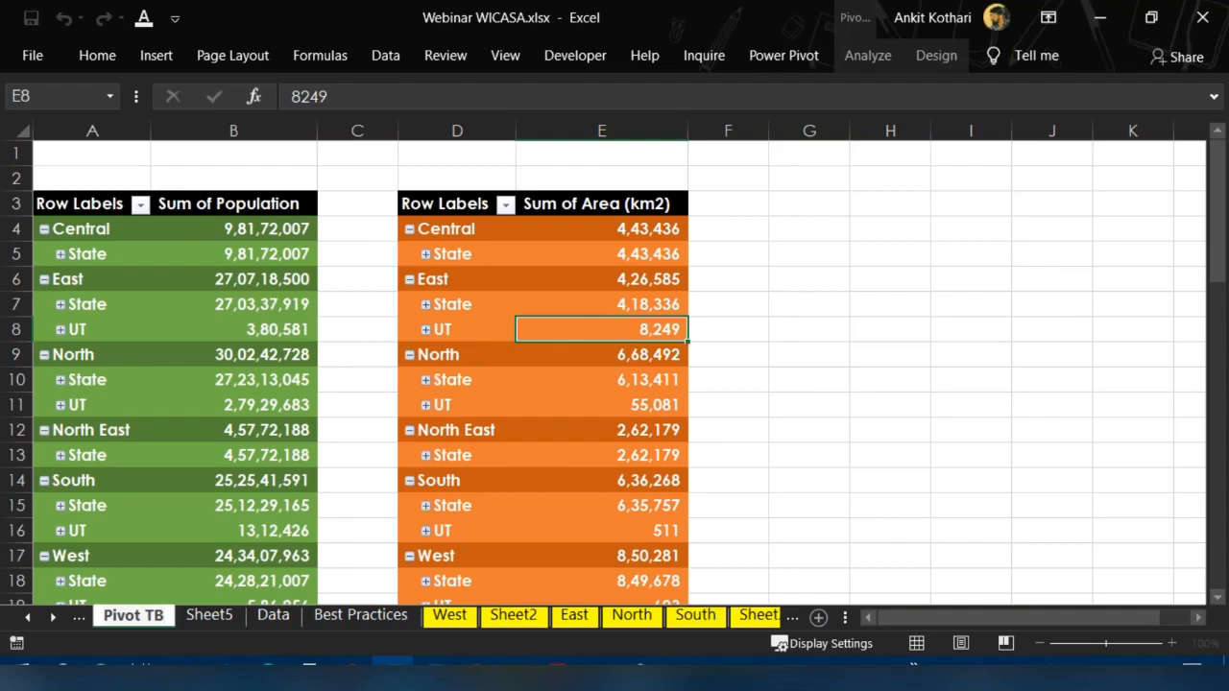
key("BackSpace")
type("ables")
key("Return")
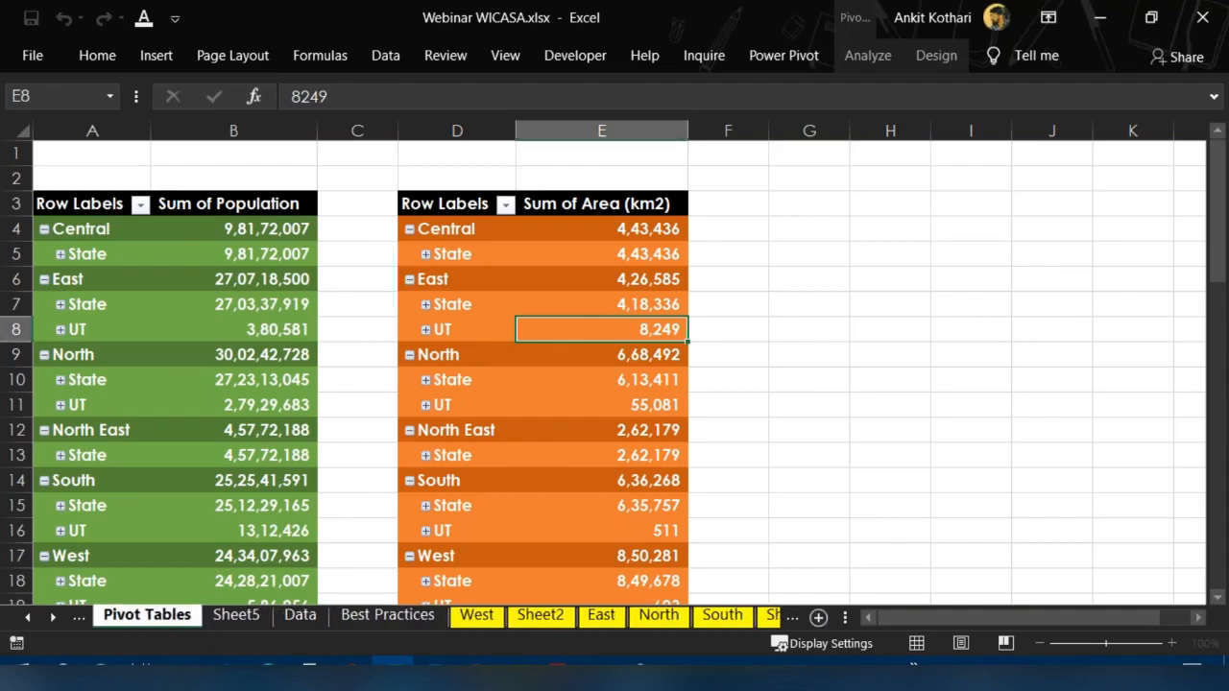
Delete the emptied Sheet5 permanently from the workbook
left_click(240, 615)
right_click(247, 615)
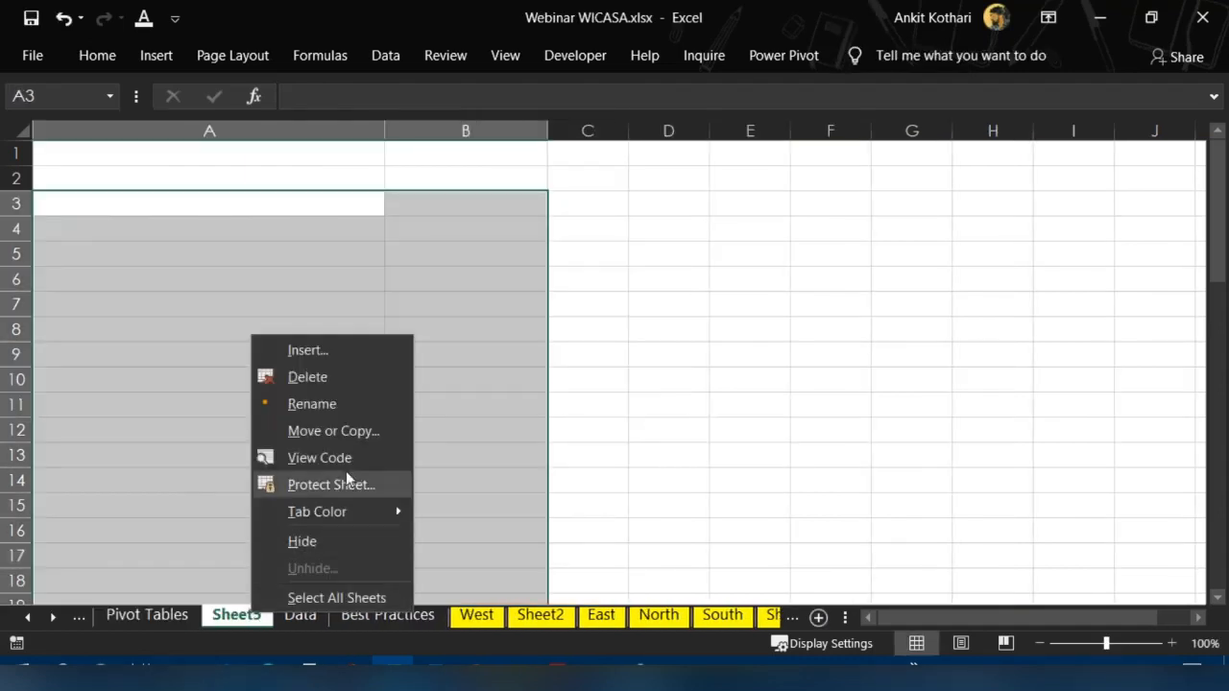
left_click(316, 378)
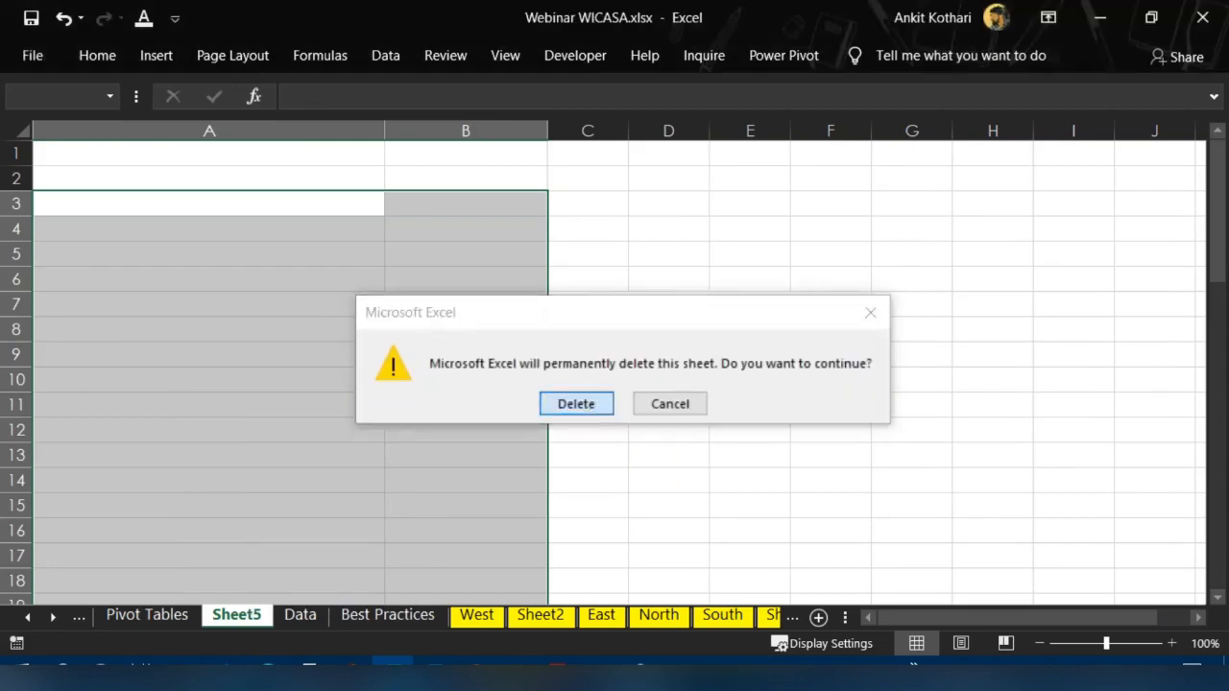
key("Return")
left_click(89, 618)
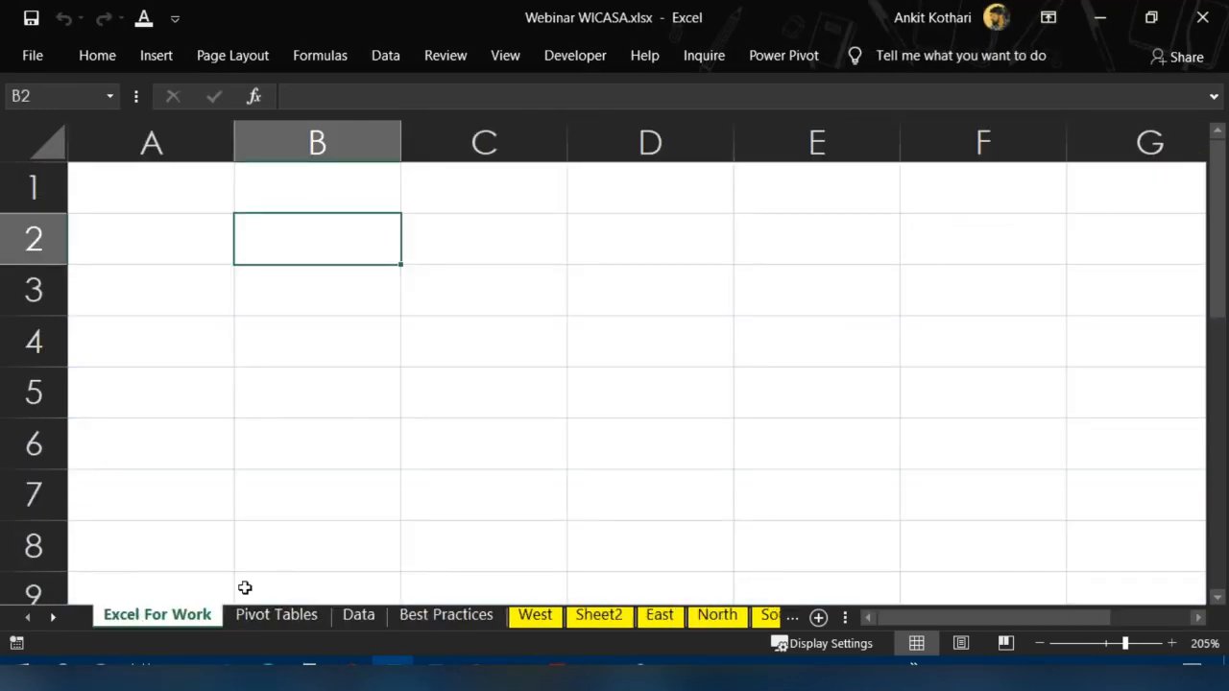
left_click(275, 617)
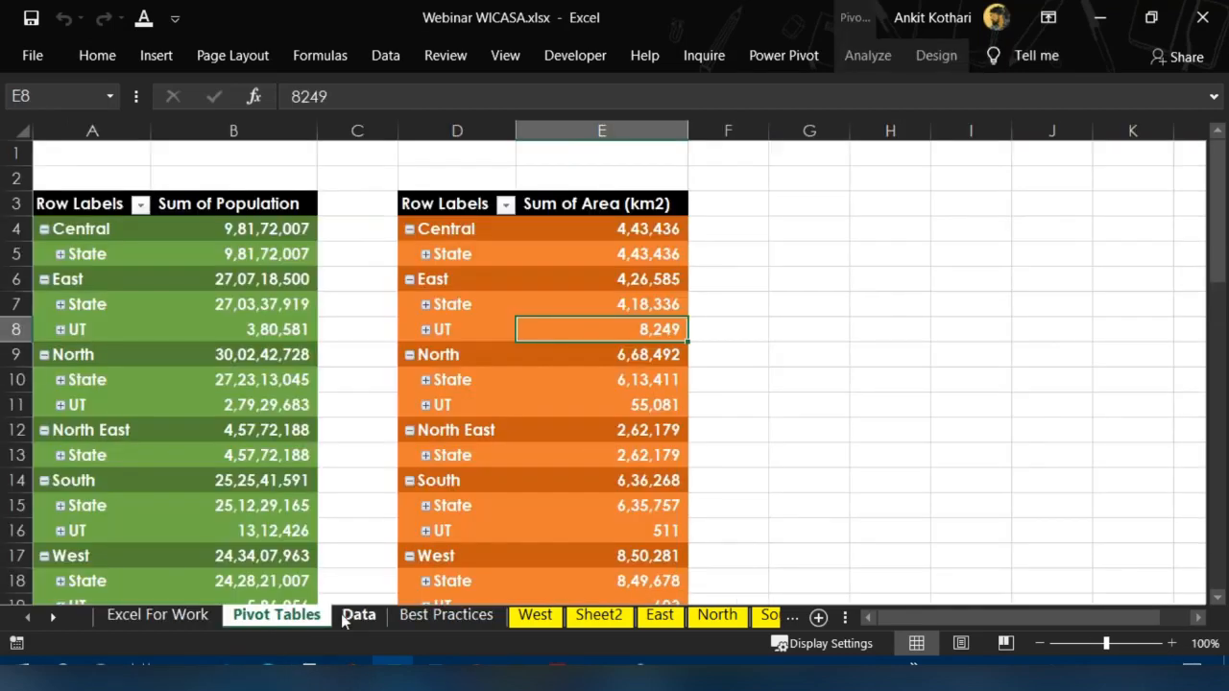
left_click(382, 286)
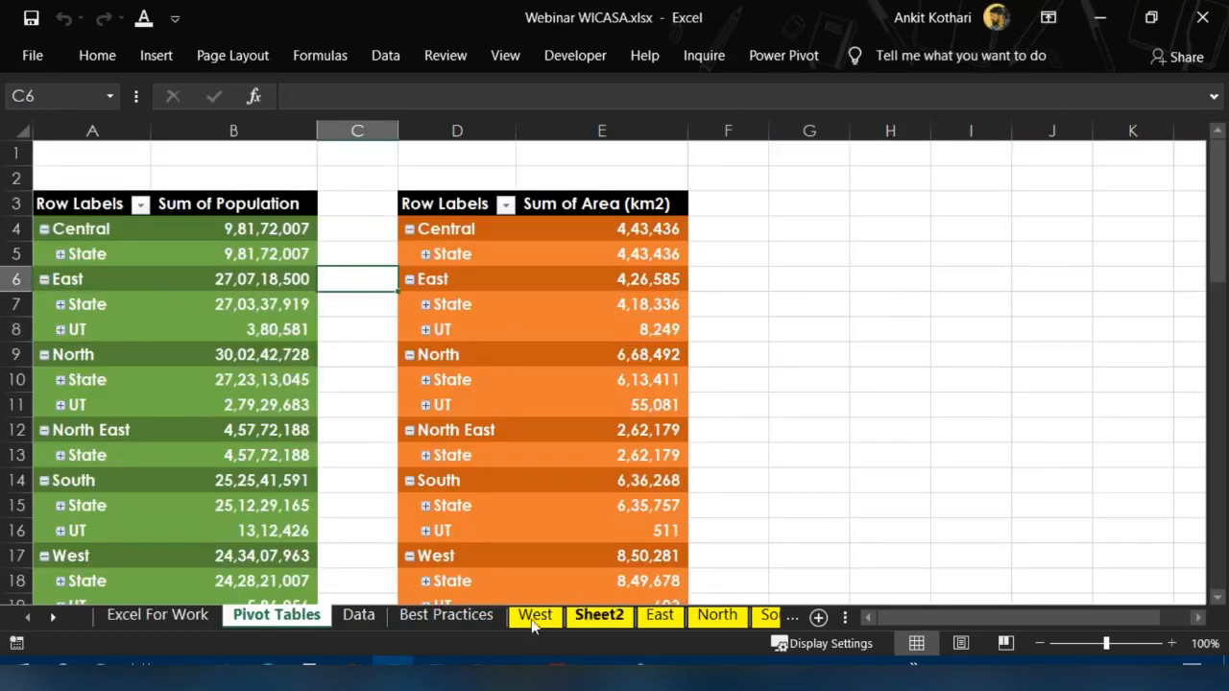
left_click(367, 383)
Select the entire table on the Data sheet from the Sr No header in A2 through J38
left_click(358, 615)
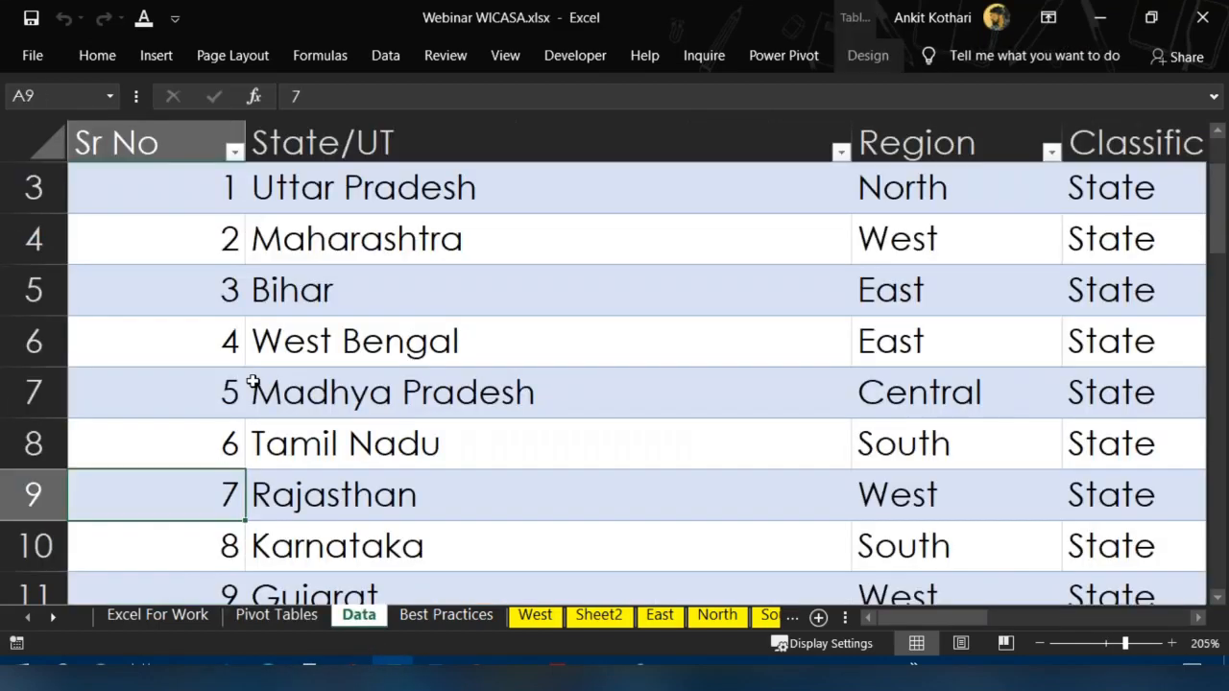
left_click(252, 382)
key("ctrl+Up")
key("ctrl+Left")
scroll(252, 382, "up", 1)
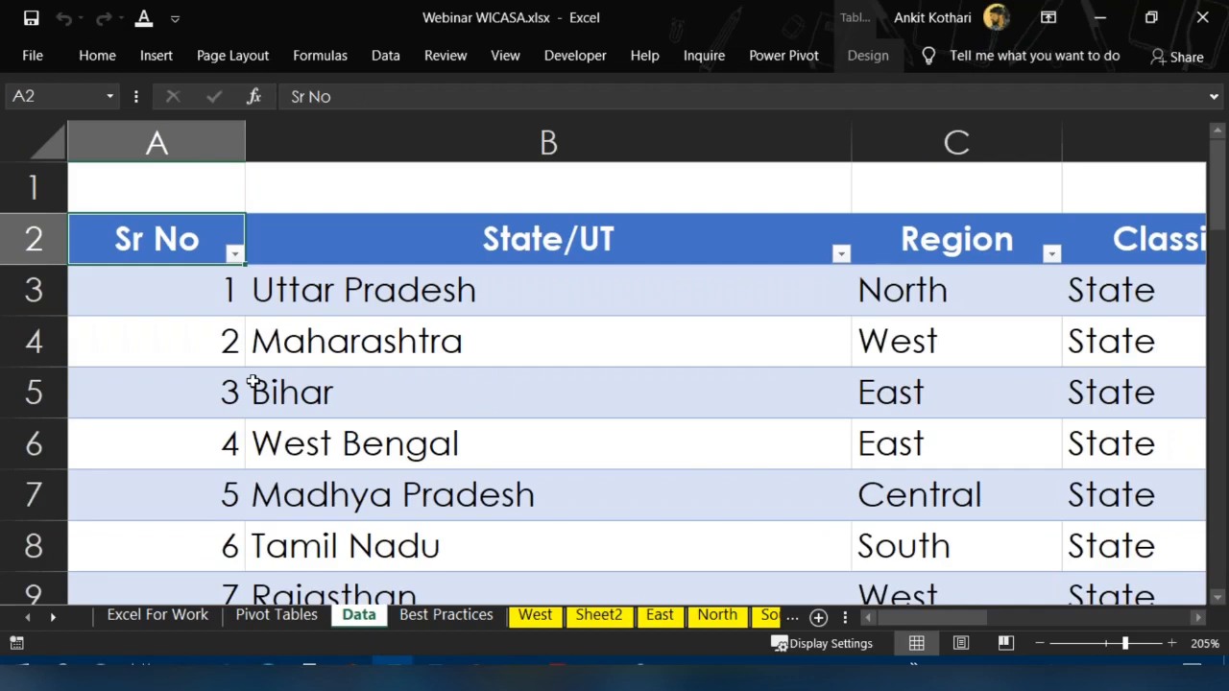
key("Right")
key("Down")
key("Up")
key("Left")
key("ctrl+shift+End")
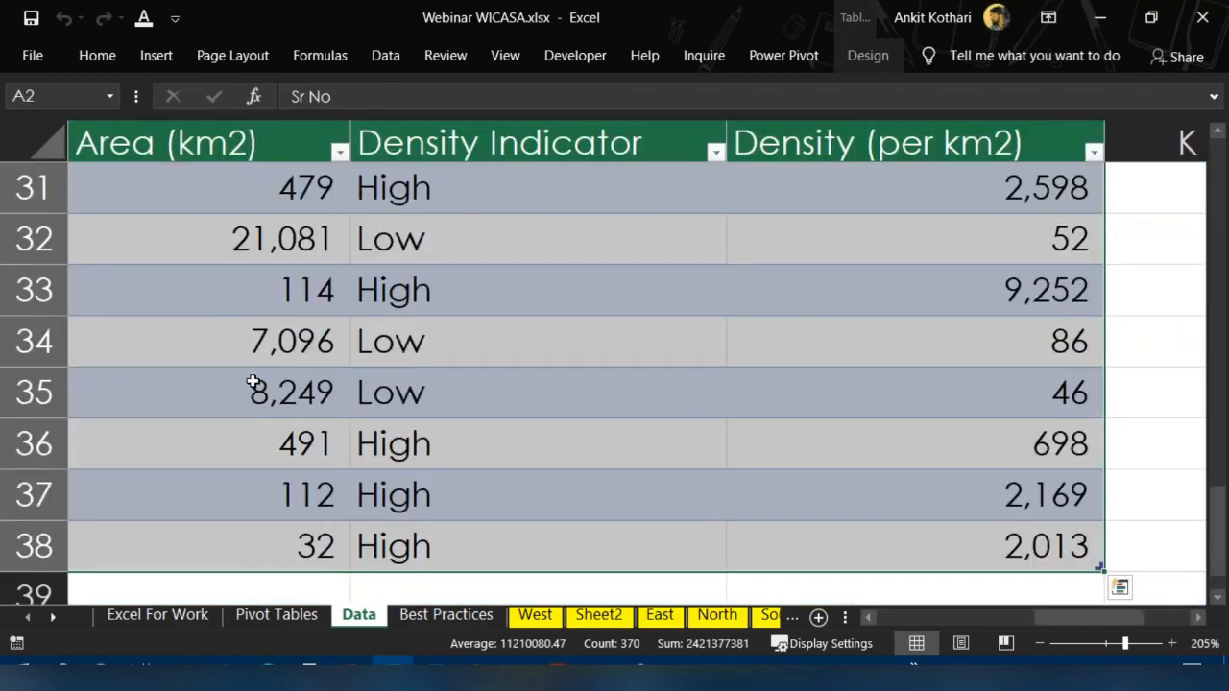
left_click(161, 57)
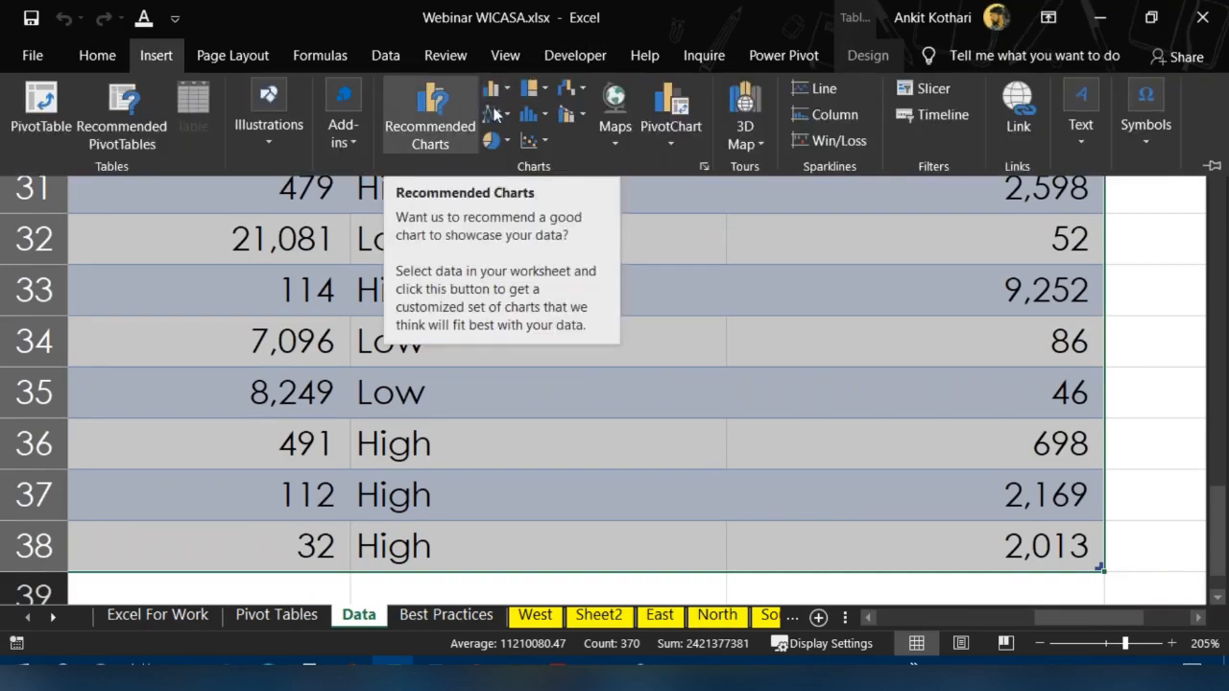
key("Escape")
left_click(573, 597)
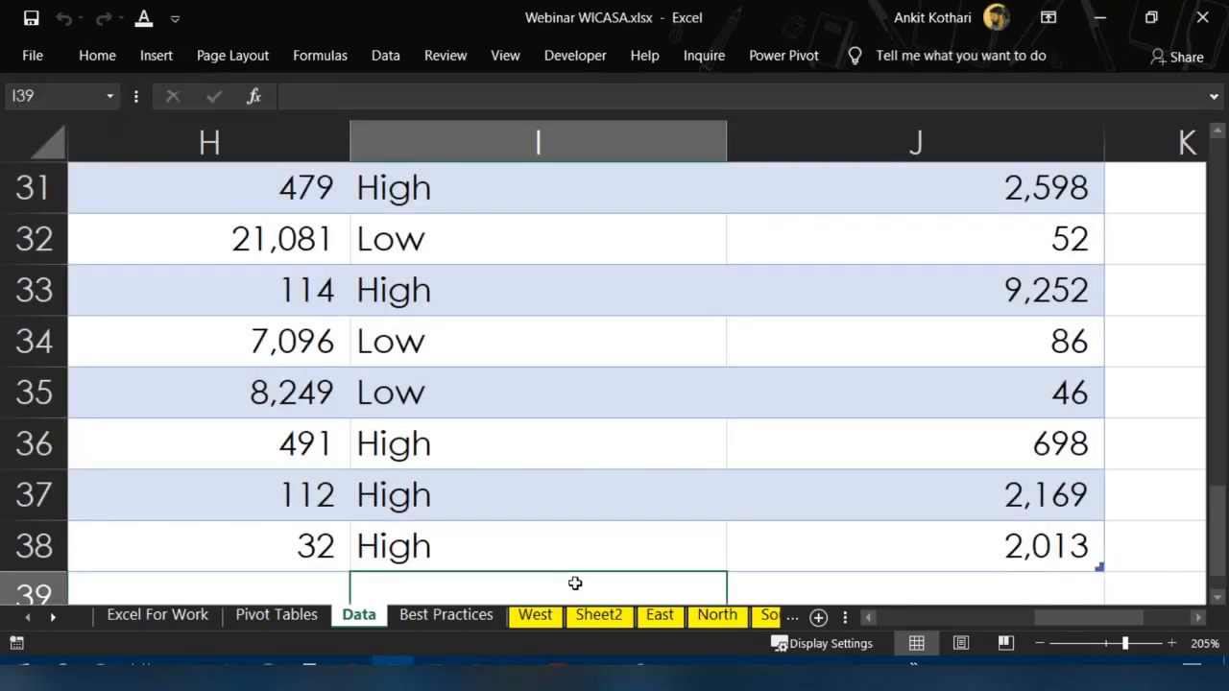
Insert a 2-D clustered column chart from the whole State/UT table (B2:J6) on the North sheet
left_click(717, 614)
left_click(440, 395)
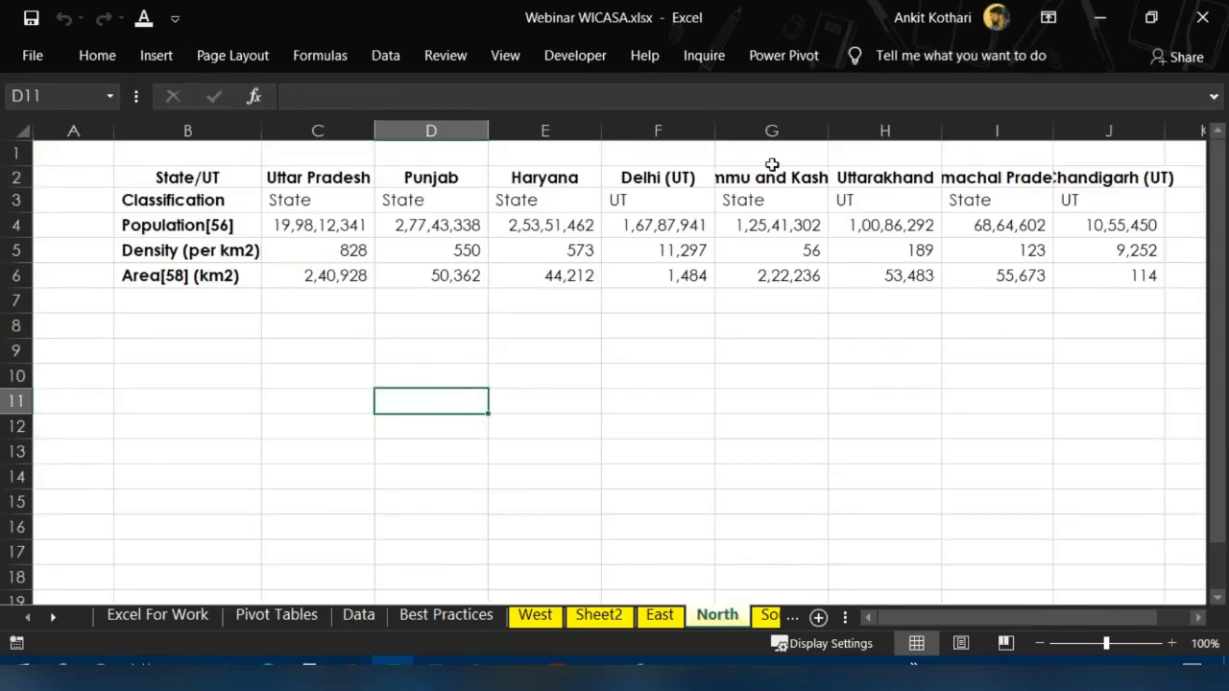
left_click(197, 182)
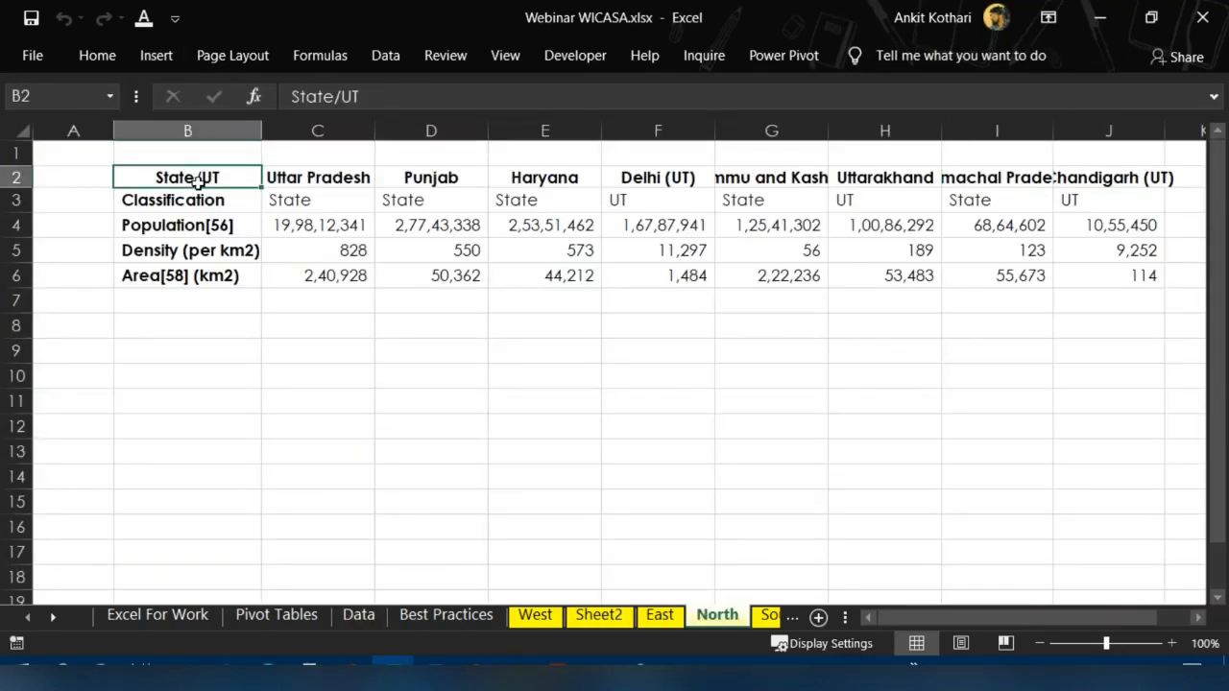
key("ctrl+a")
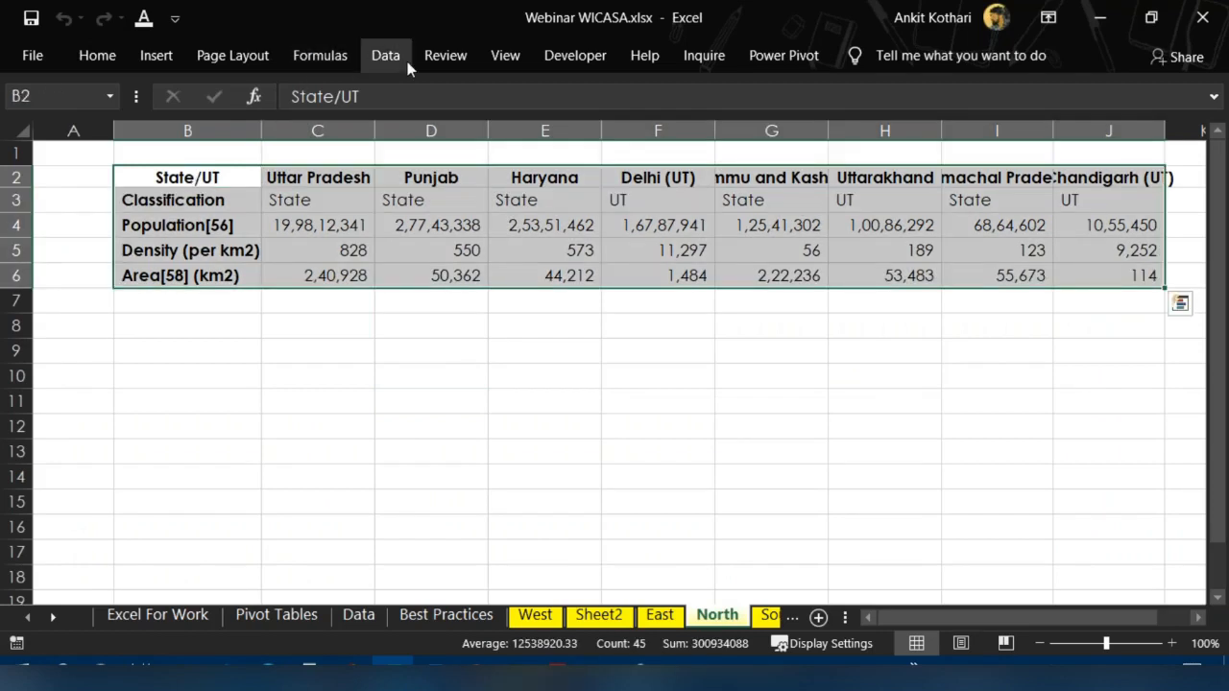
left_click(144, 56)
left_click(495, 89)
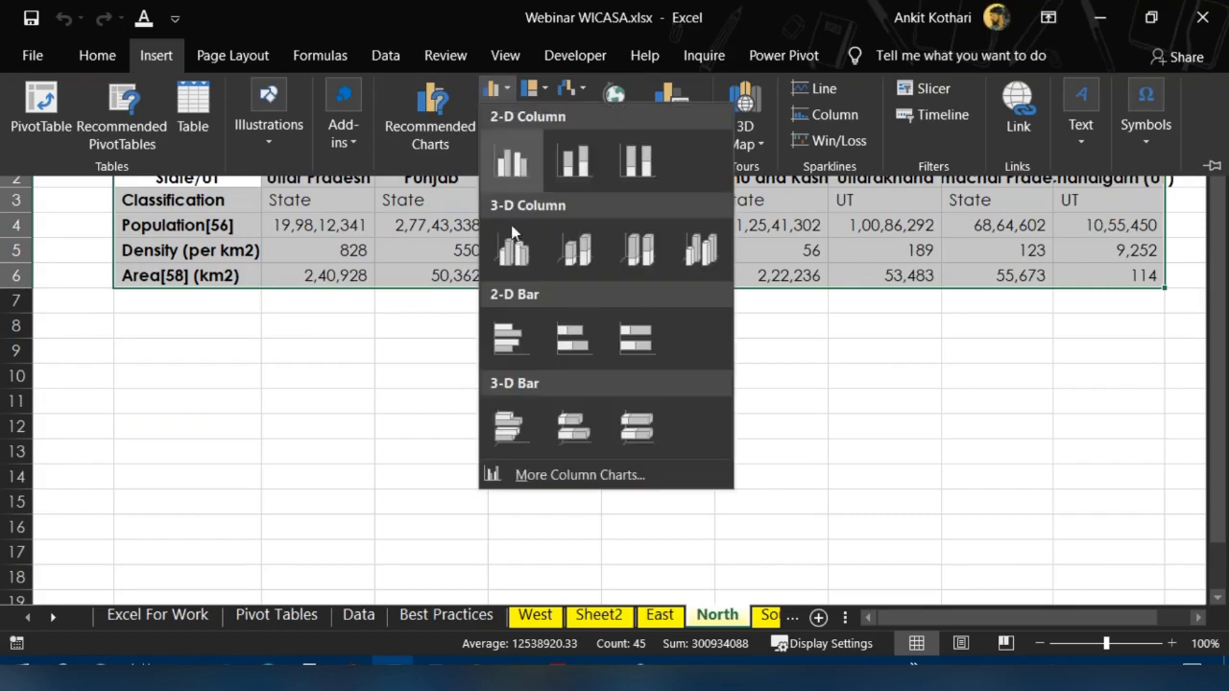
left_click(512, 166)
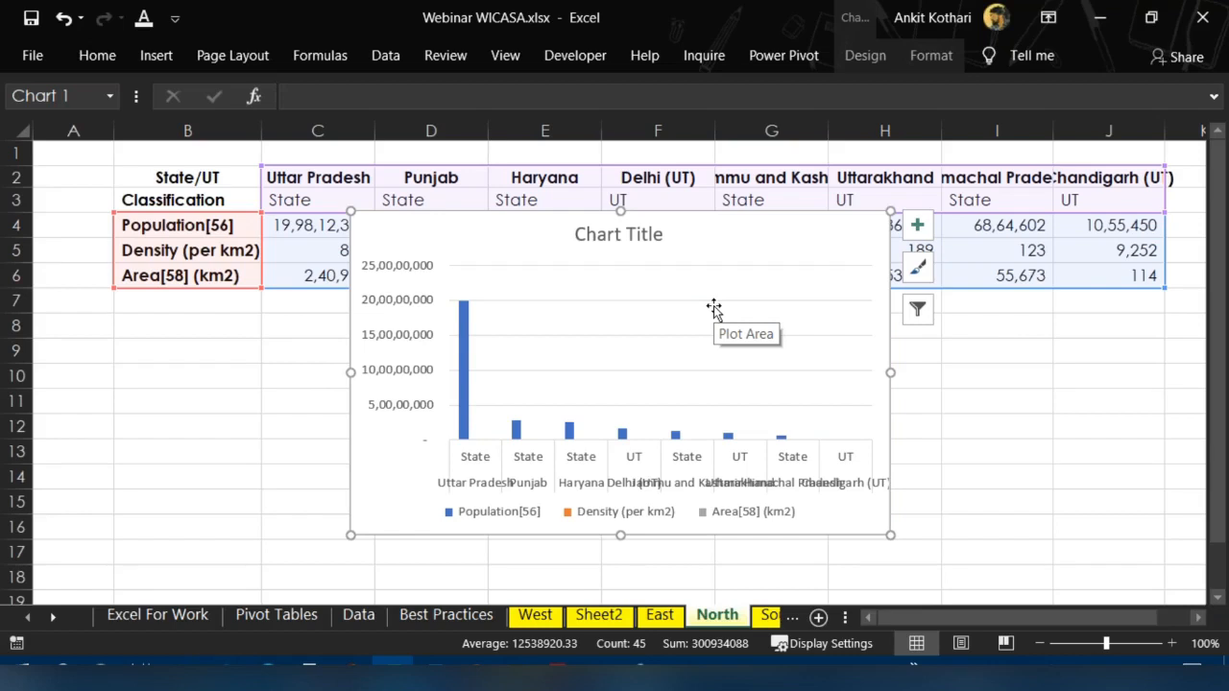
Reduce the North sheet chart's data range to the Population row only, leaving out density and area
left_click(917, 311)
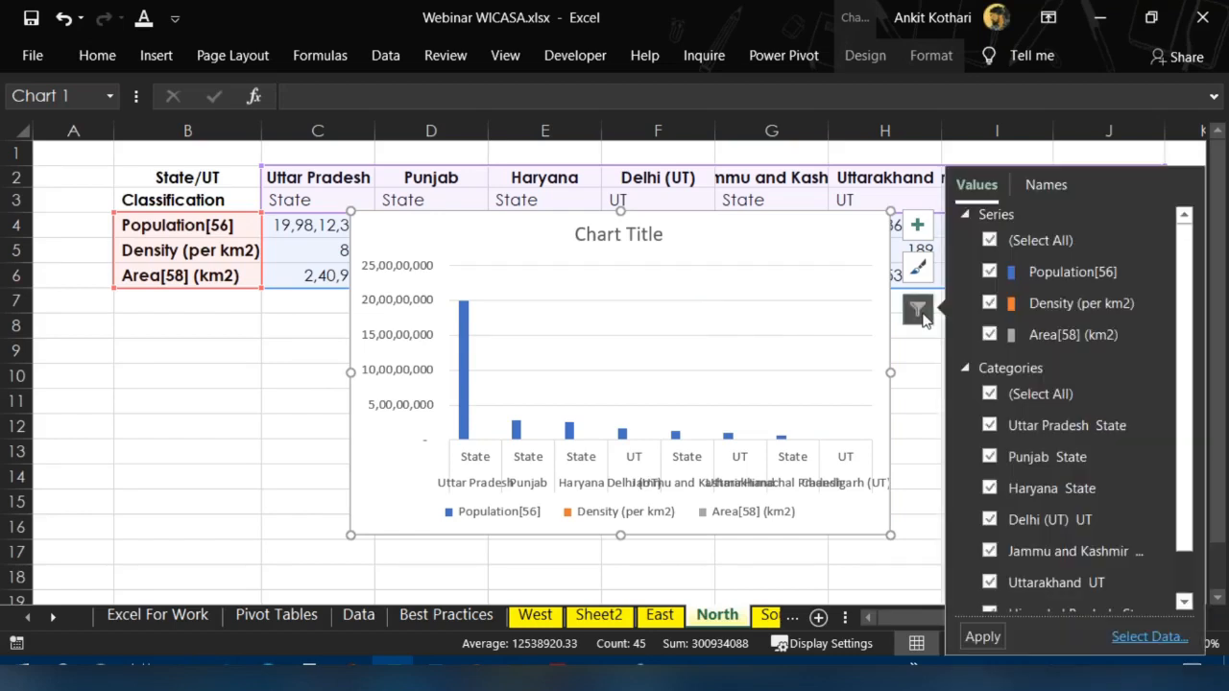
left_click(680, 343)
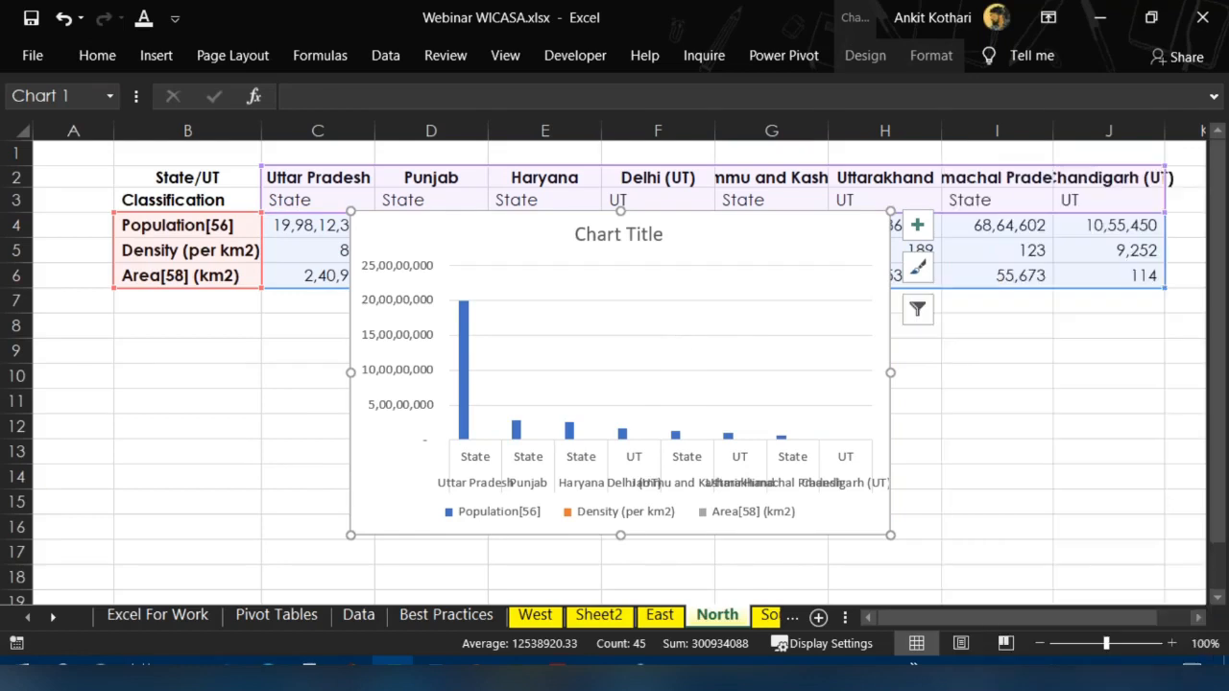
left_click_drag(1165, 287, 1158, 236)
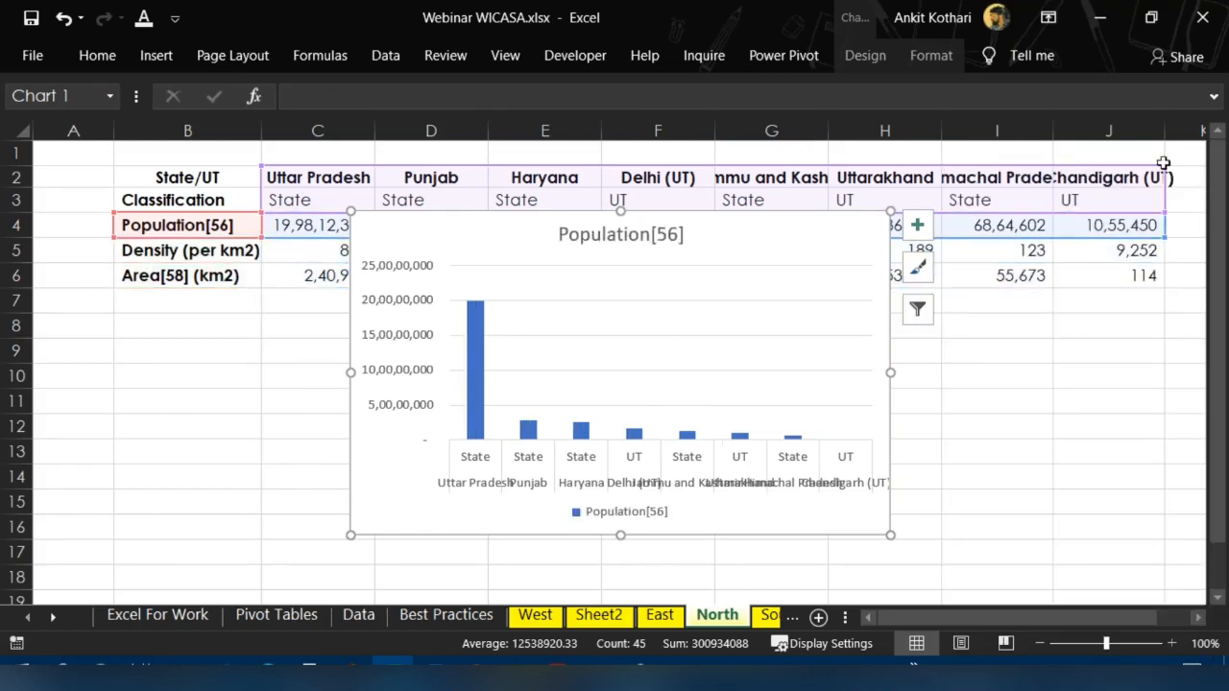
mouse_move(179, 215)
left_mouse_down()
mouse_move(181, 251)
mouse_move(177, 226)
left_mouse_up()
left_click(236, 375)
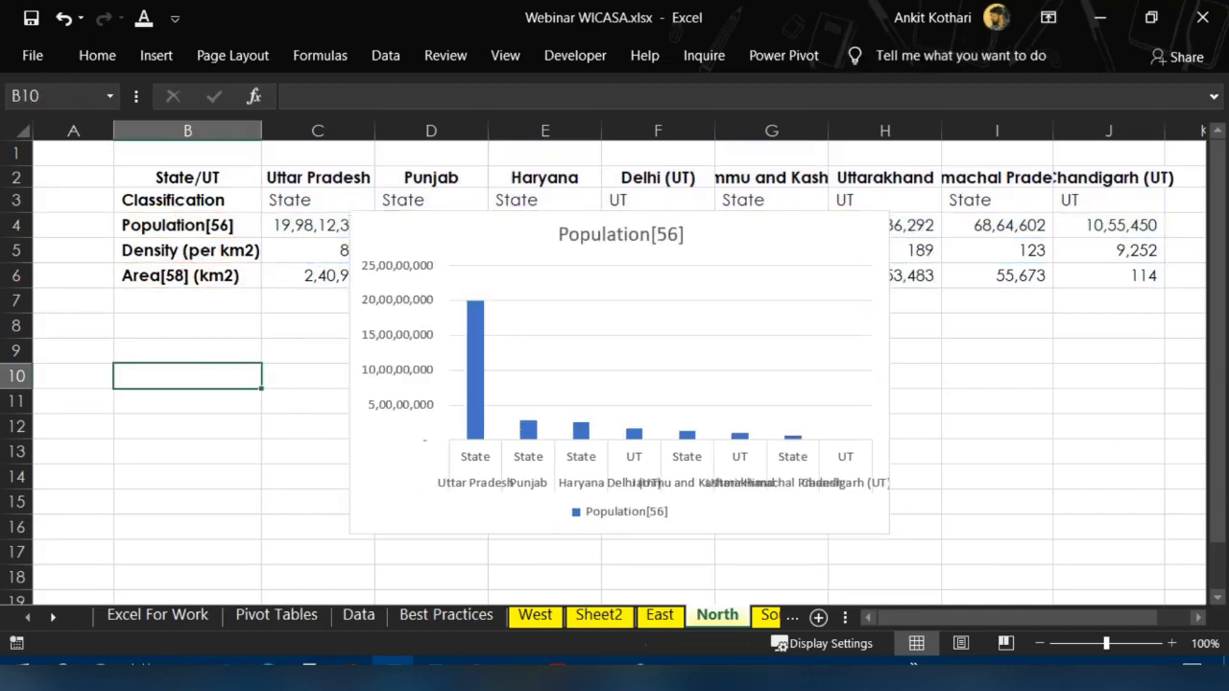
Delete the population column chart from the North sheet
left_click(841, 237)
key("Delete")
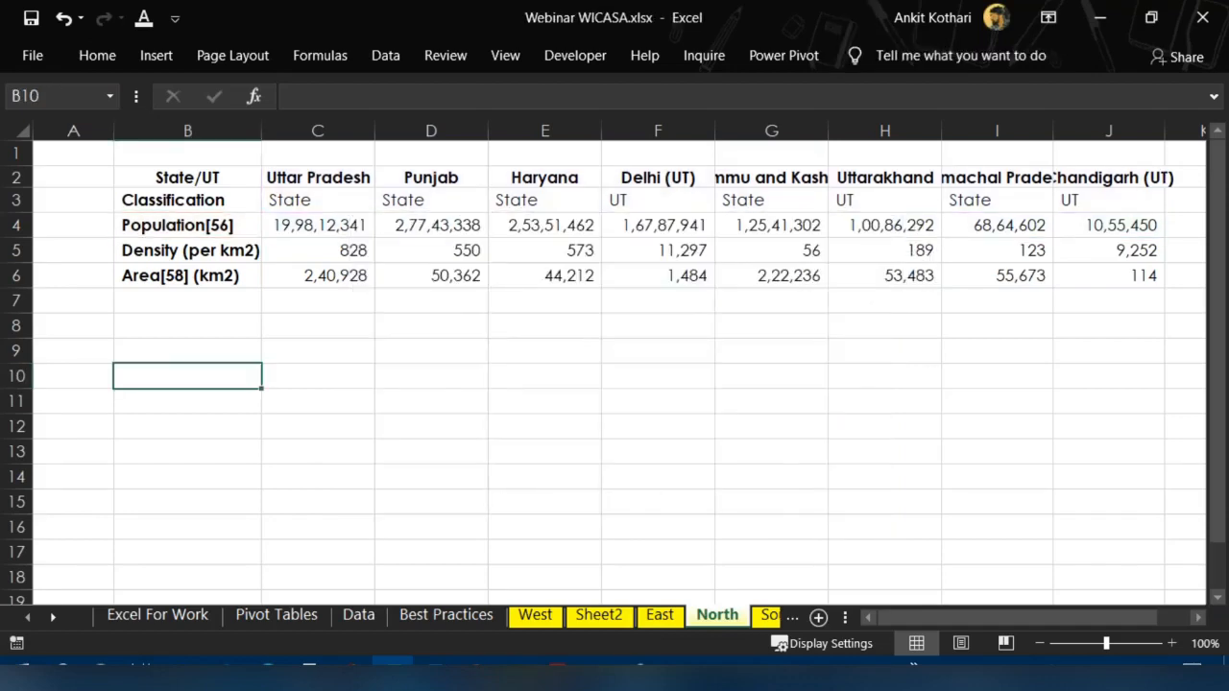
left_click(210, 273)
Return to the Data sheet and go from the Sr No header in A2 to the last used cell, J38
left_click(358, 615)
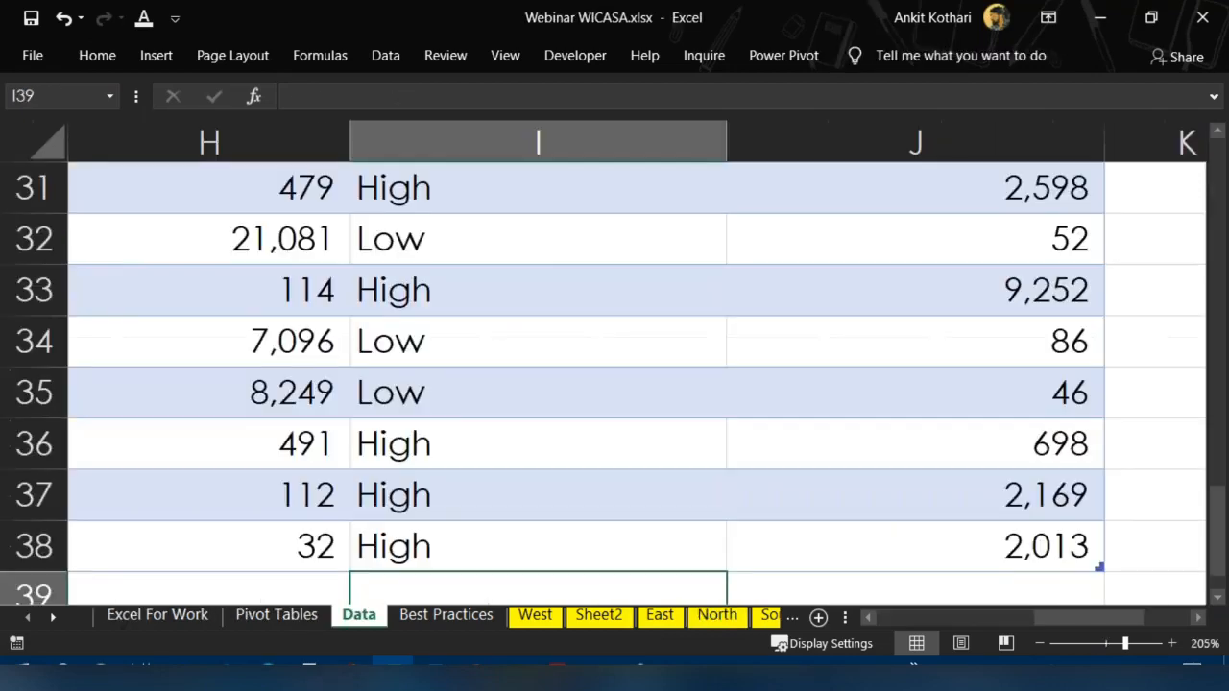
scroll(408, 291, "up", 10)
scroll(408, 291, "left", 5)
left_click(408, 290)
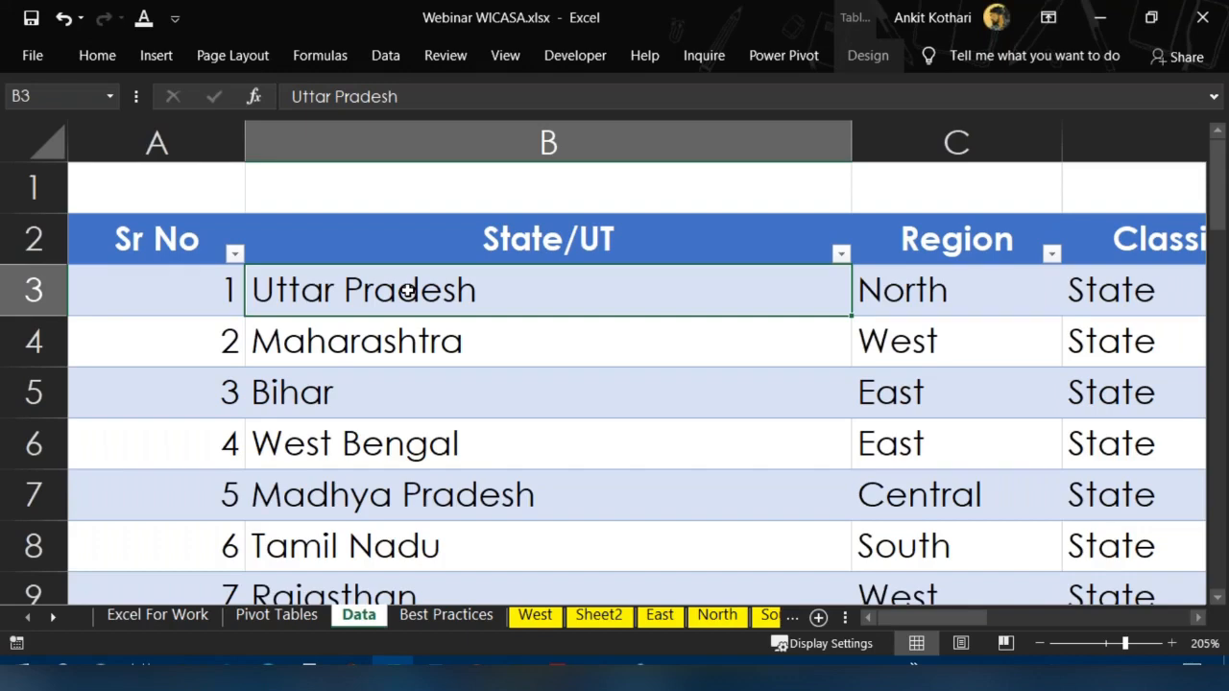
key("Up")
key("Left")
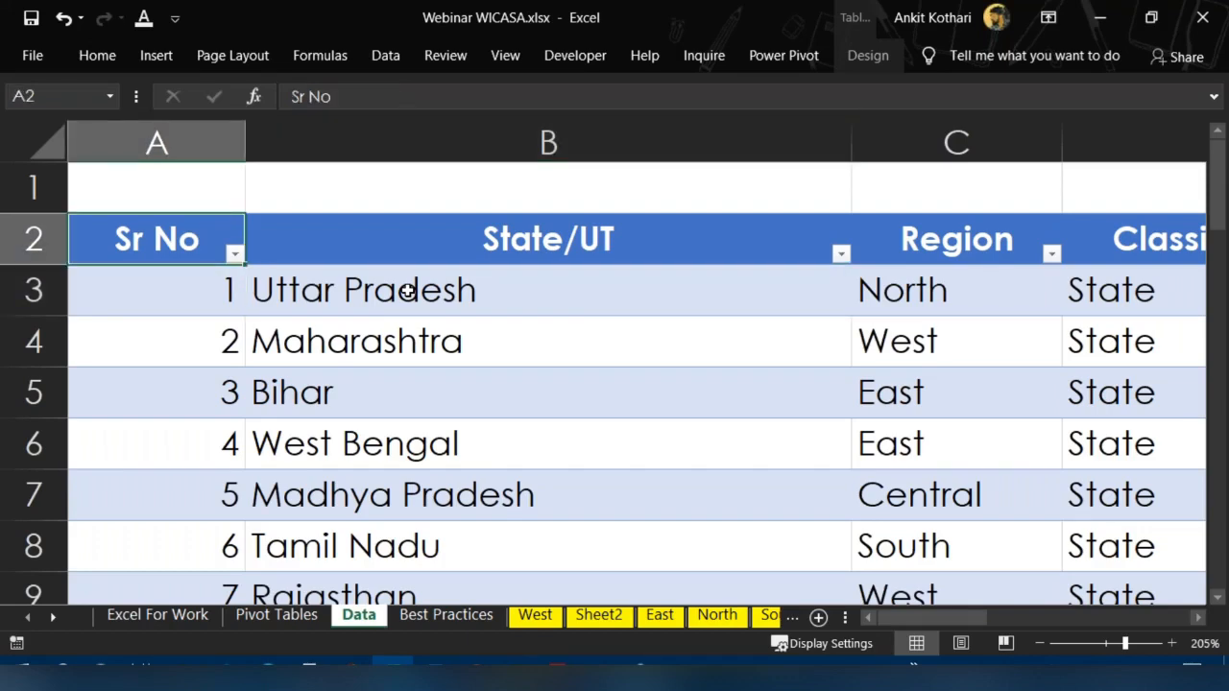
key("ctrl+End")
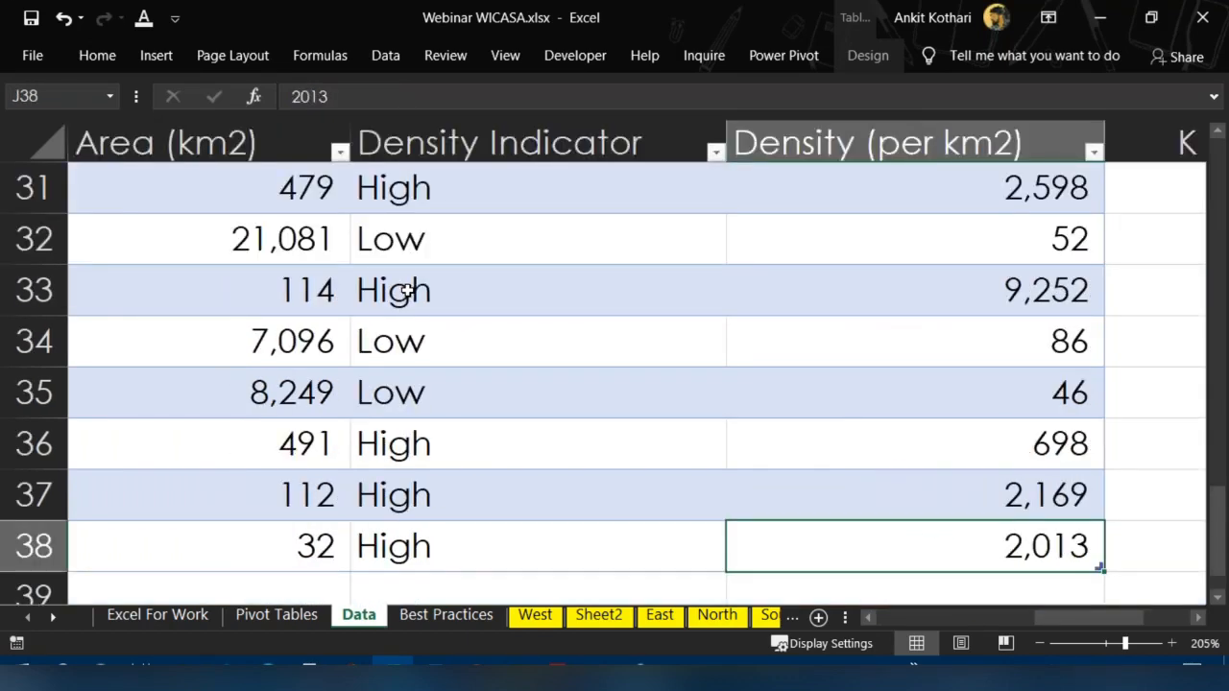
Check the cells around the table's last corner and return to the Sr No header in A2
key("Right")
key("Down")
key("Left")
key("Up")
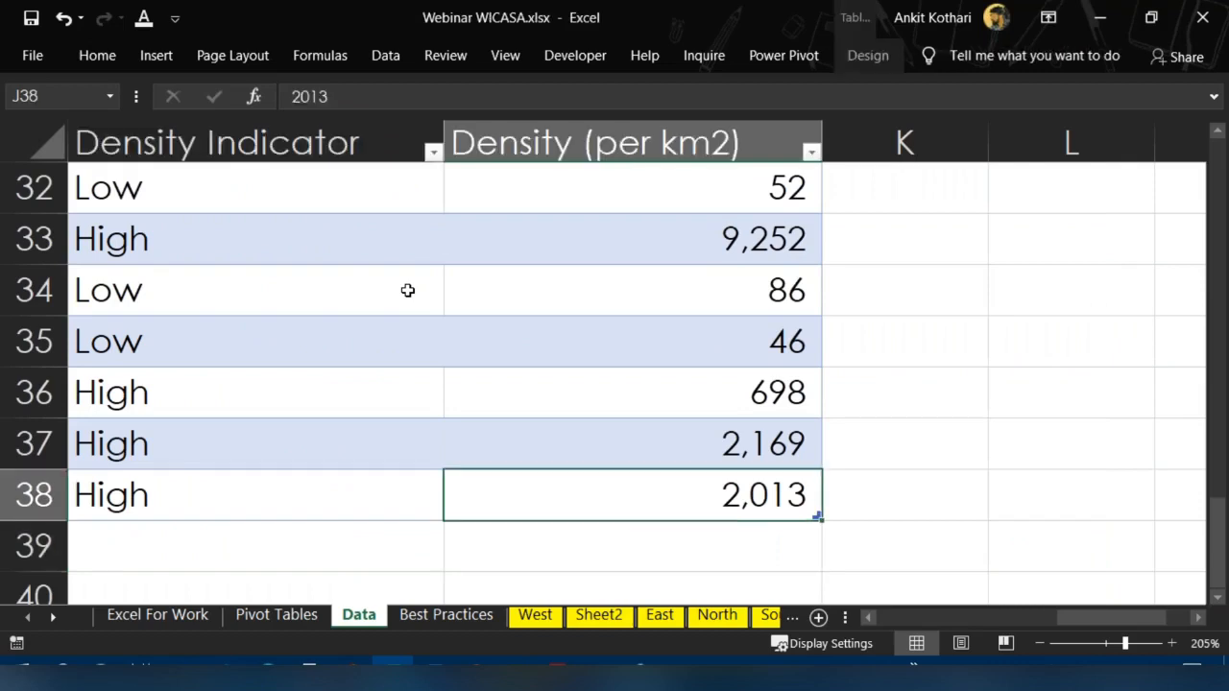
key("ctrl+Up")
key("ctrl+Left")
key("Up")
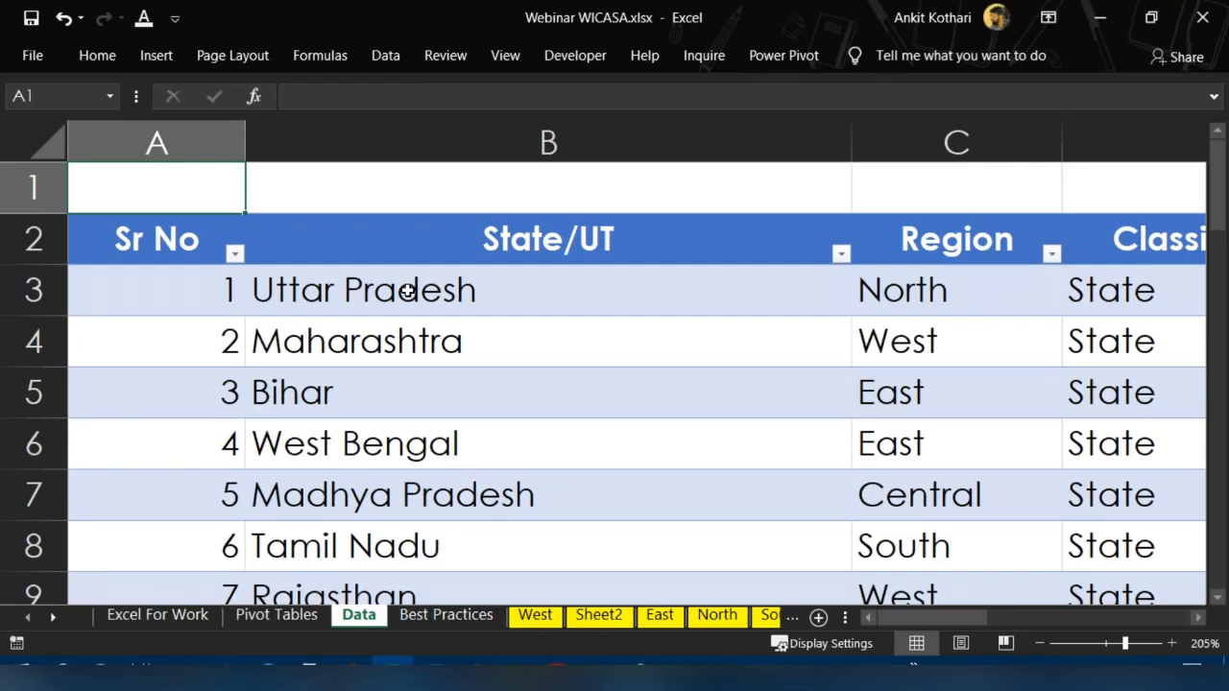
key("Down")
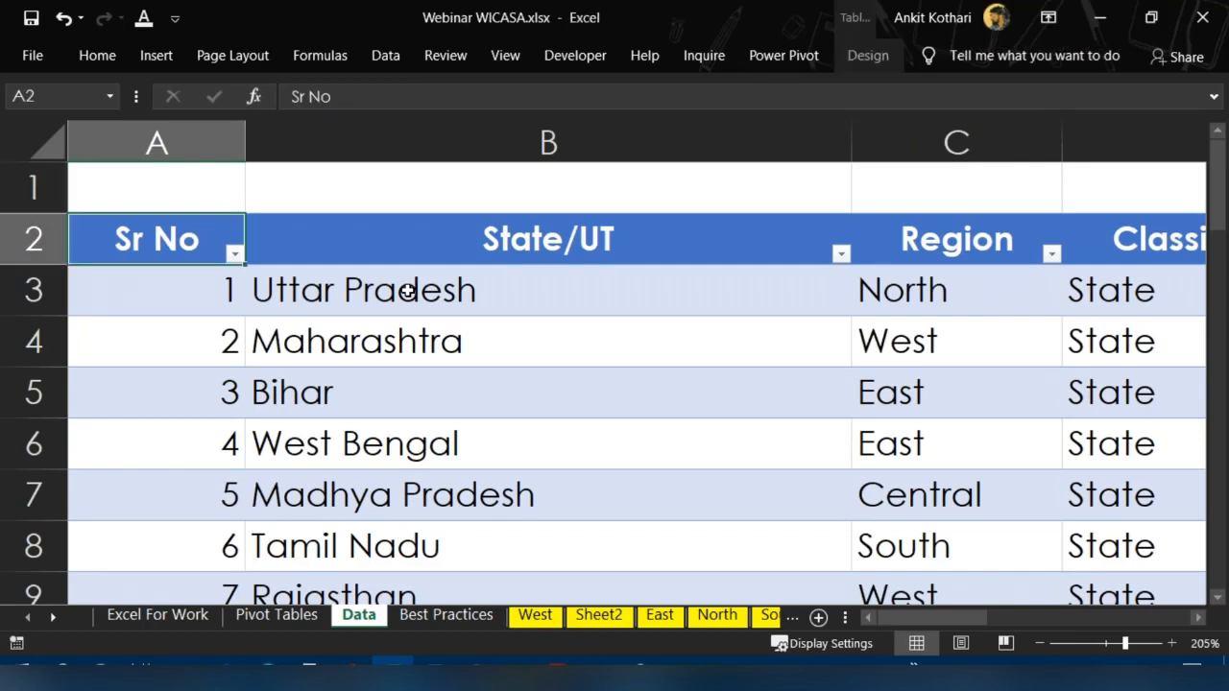
Jump down column A to the worksheet's last row and back, ending on Uttar Pradesh in B3
key("ctrl+Down")
key("ctrl+Down")
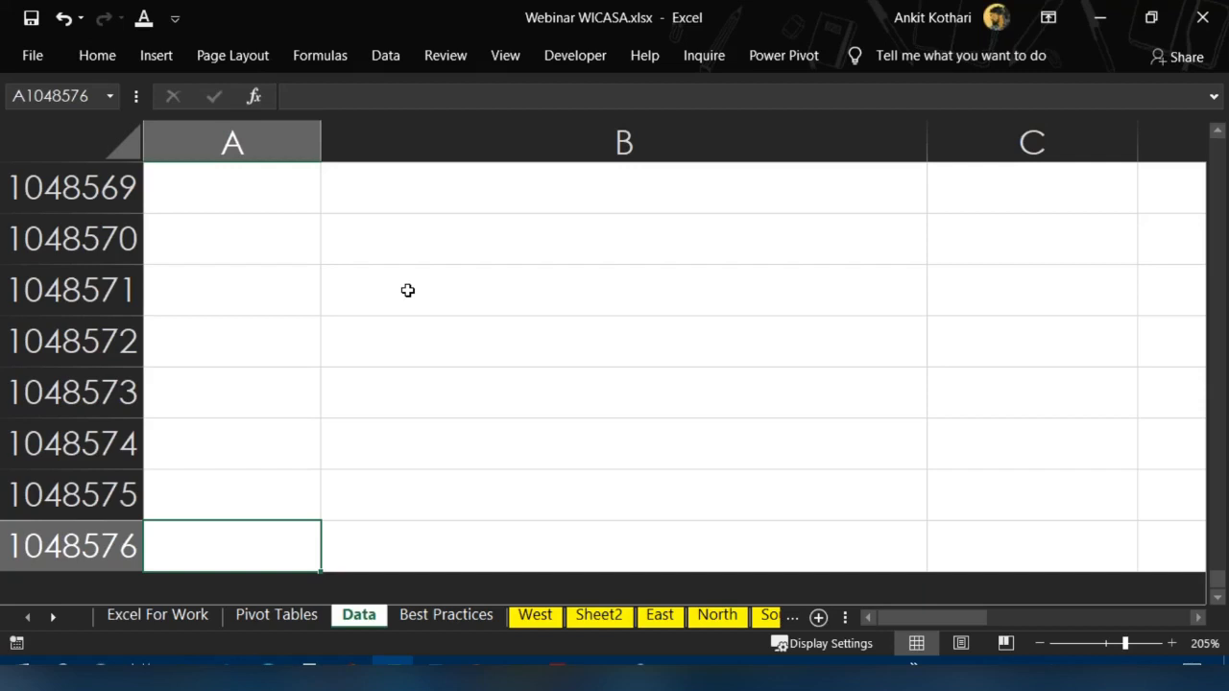
key("ctrl+Up")
key("ctrl+Up")
key("ctrl+Up")
key("ctrl+Down")
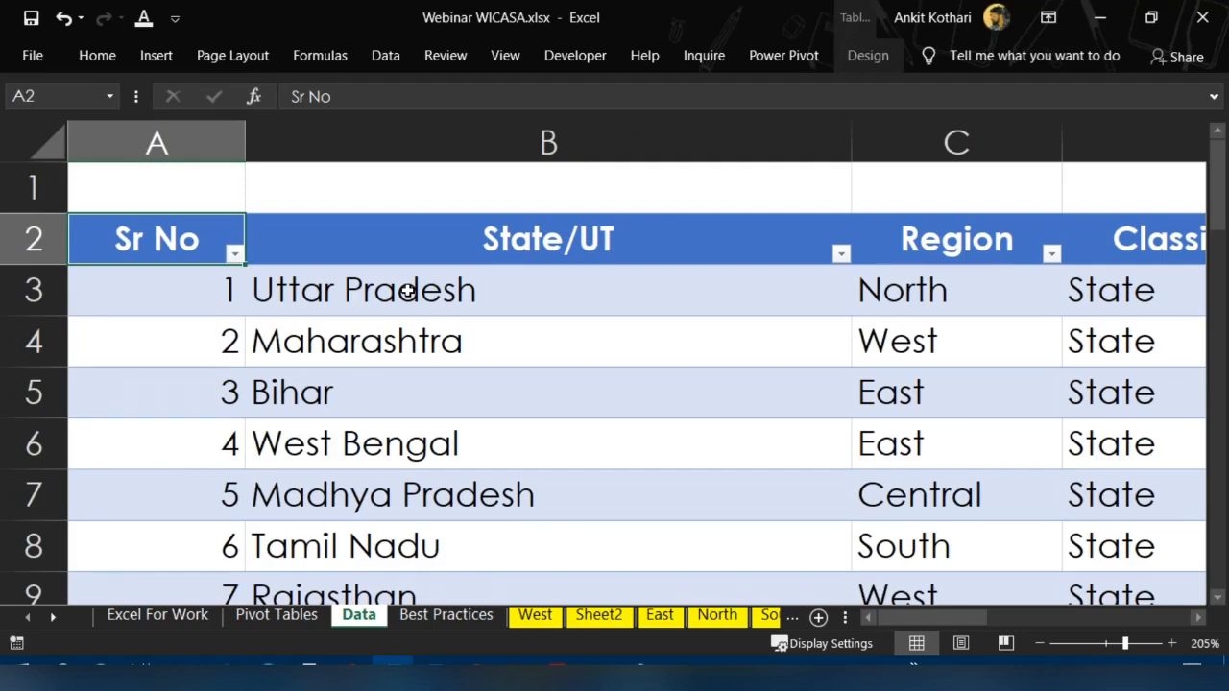
key("ctrl+shift+End")
key("Right")
key("Down")
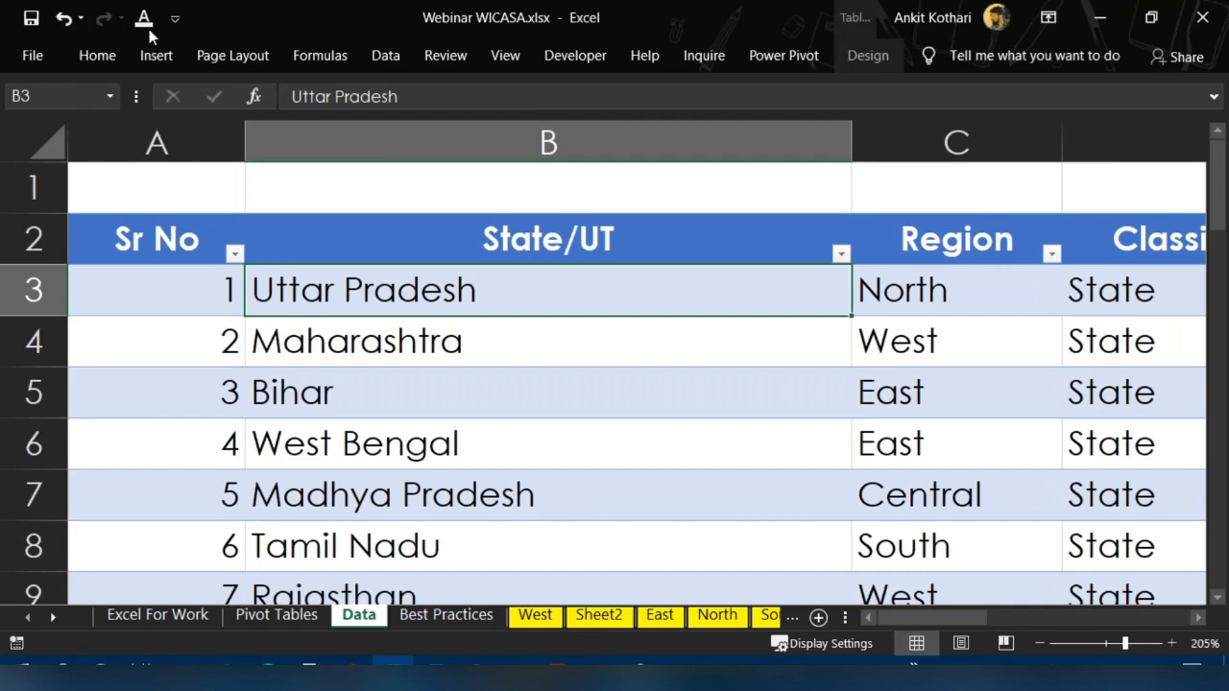
left_click(168, 56)
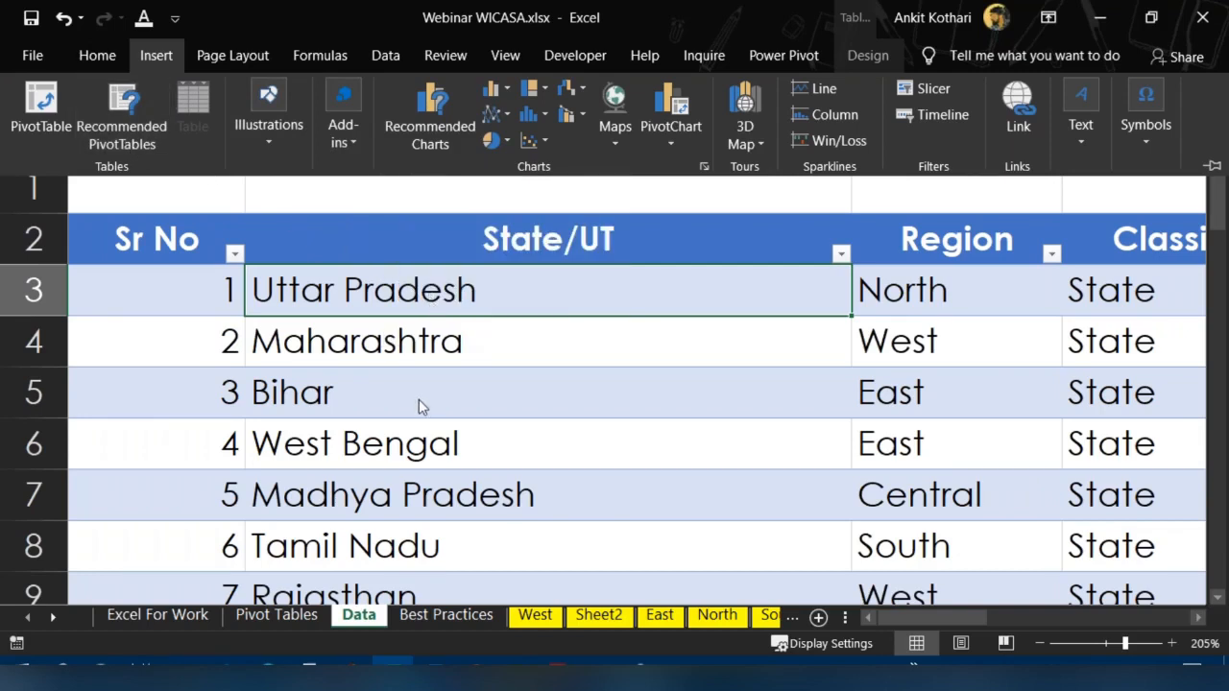
left_click(428, 298)
left_click(384, 352)
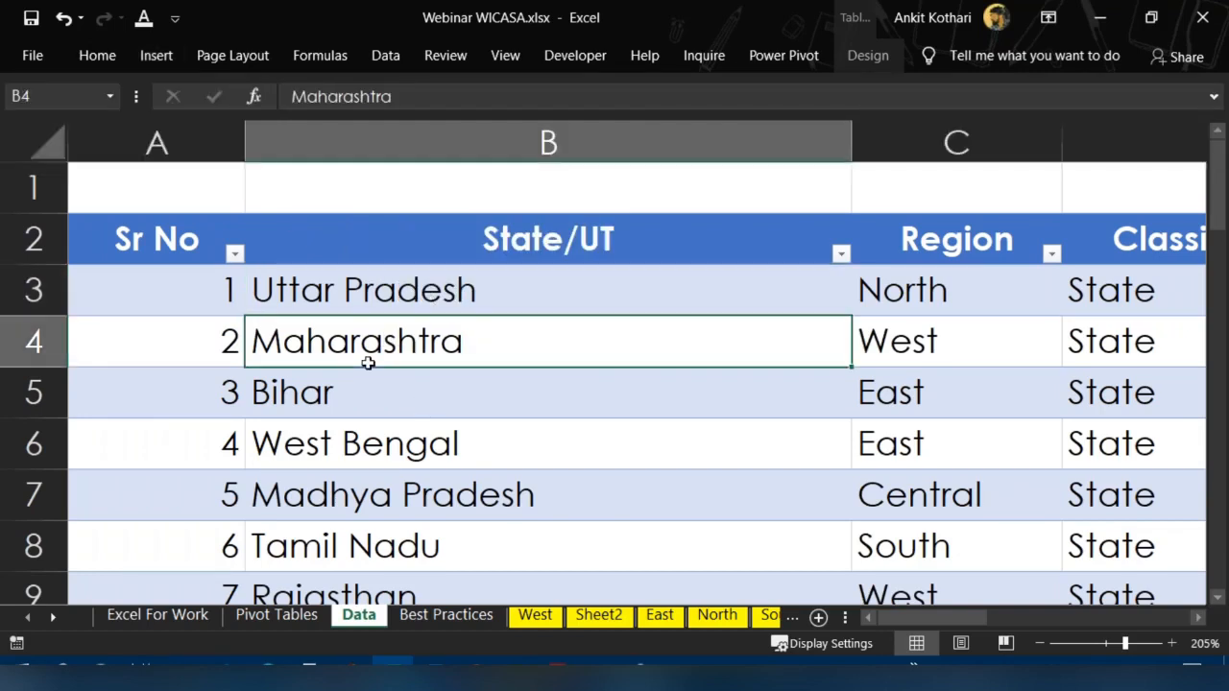
left_click(176, 56)
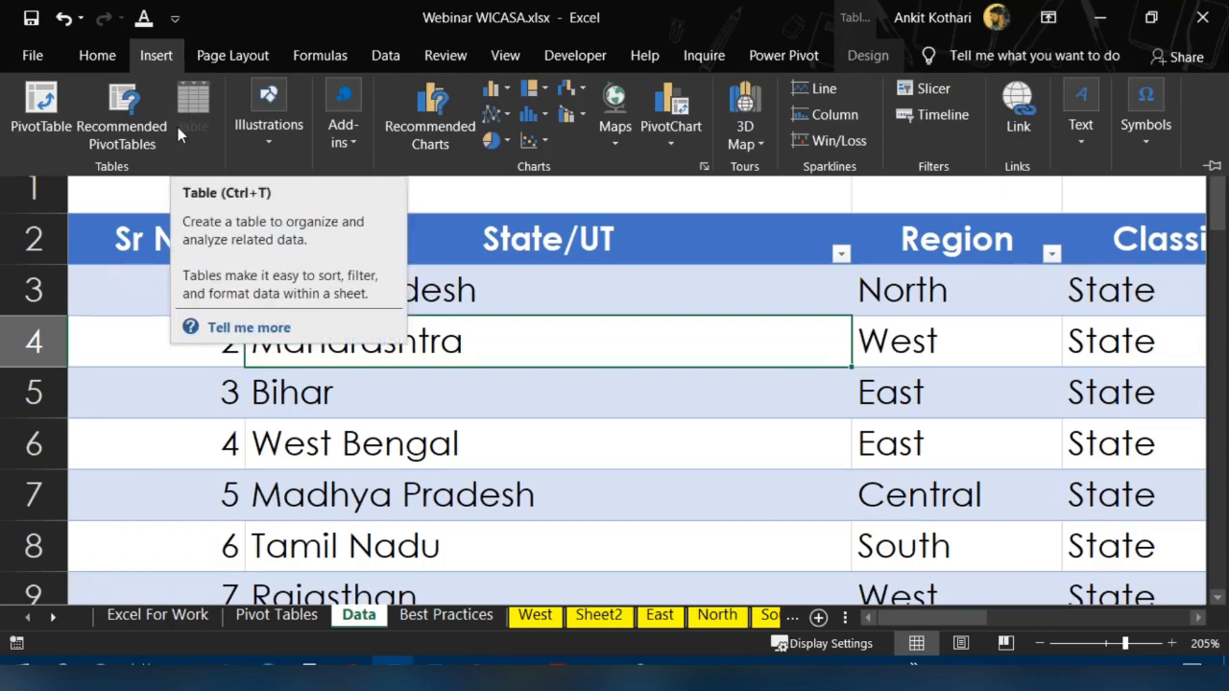
left_click(30, 135)
scroll(614, 365, "down", 1)
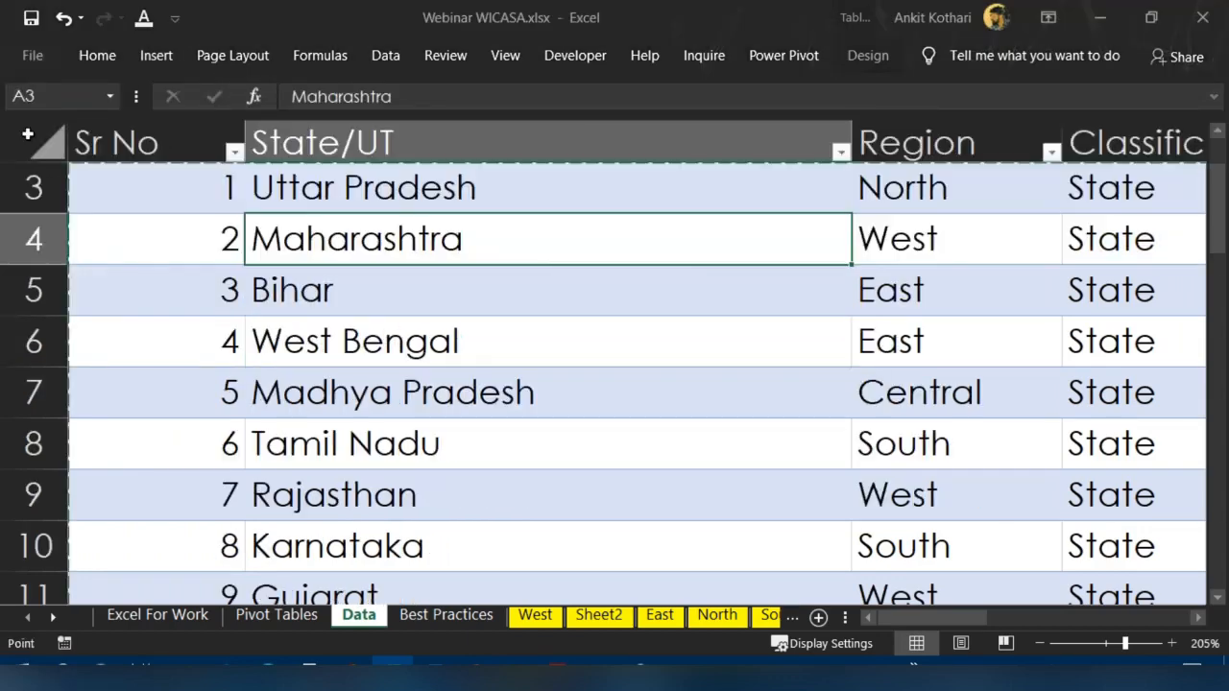
left_click(272, 489)
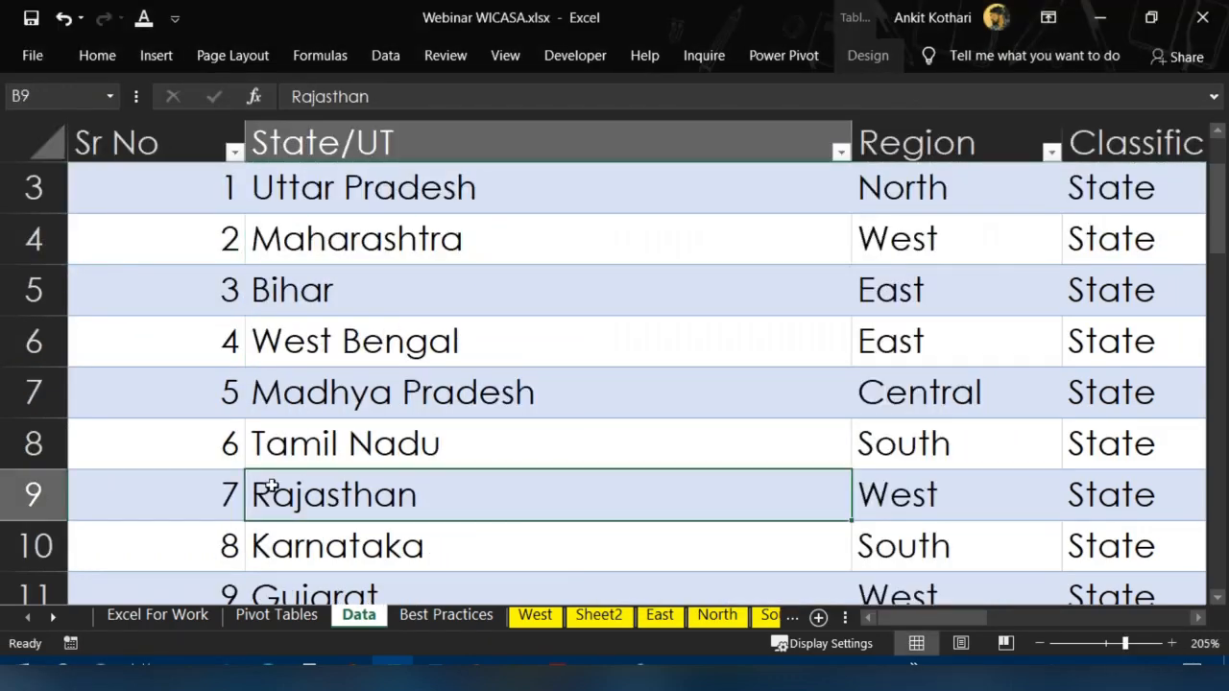
Open the Pivot Tables sheet and select the Row Labels header of the area PivotTable
left_click(446, 614)
left_click(264, 614)
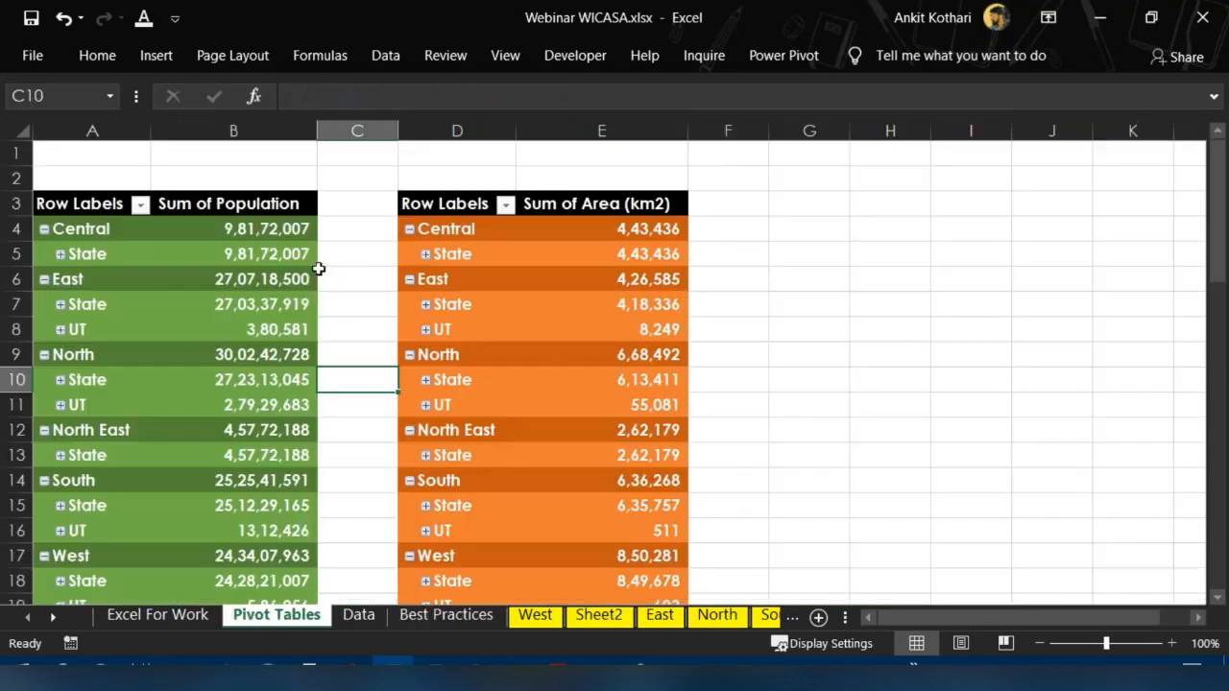
left_click(546, 354)
left_click(458, 317)
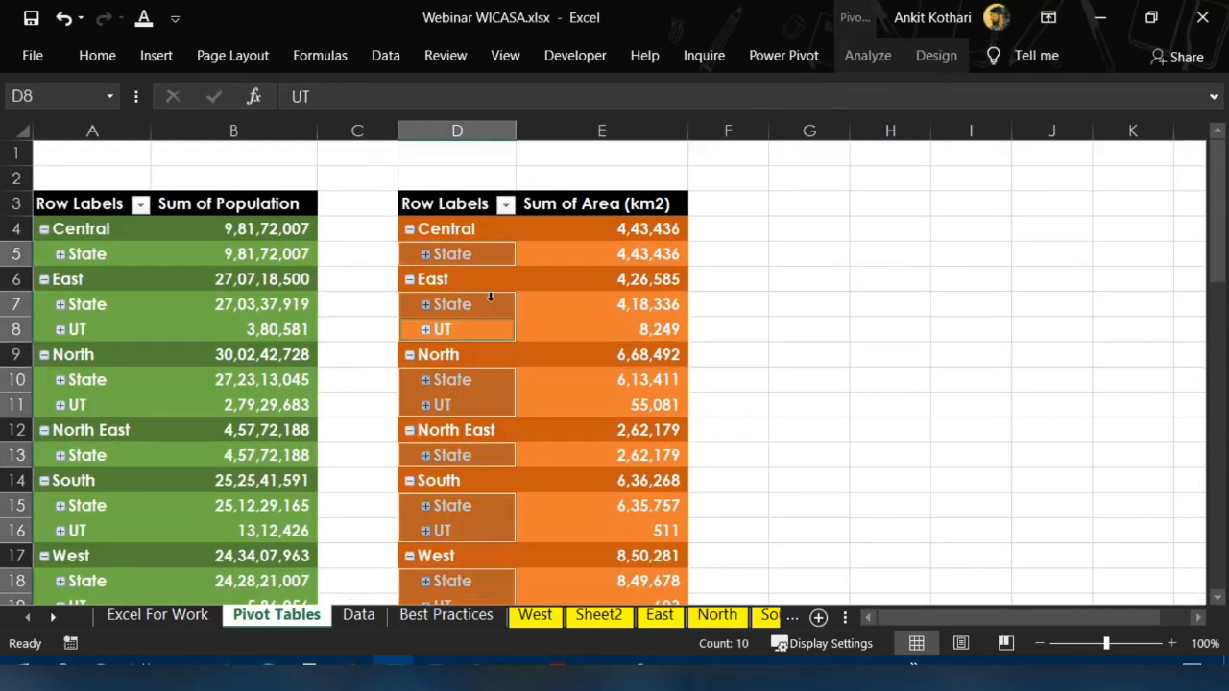
left_click(485, 306)
left_click(465, 202)
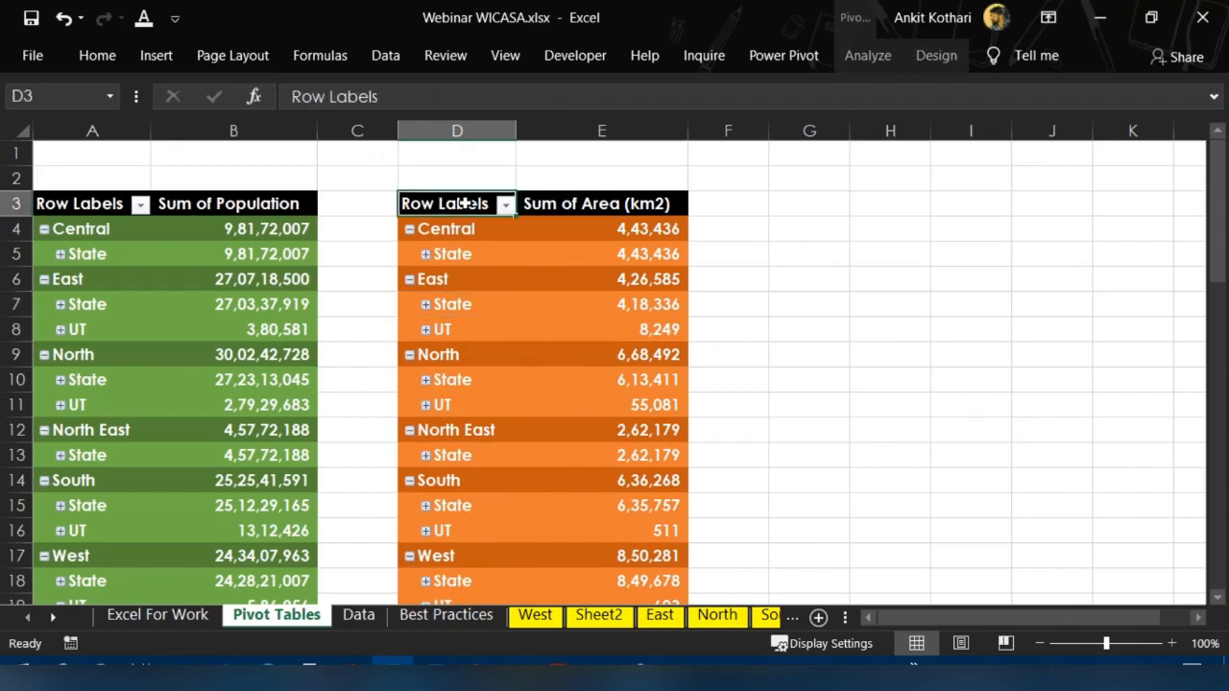
Create a copy of the Pivot Tables sheet at the end of Webinar WICASA.xlsx
right_click(300, 621)
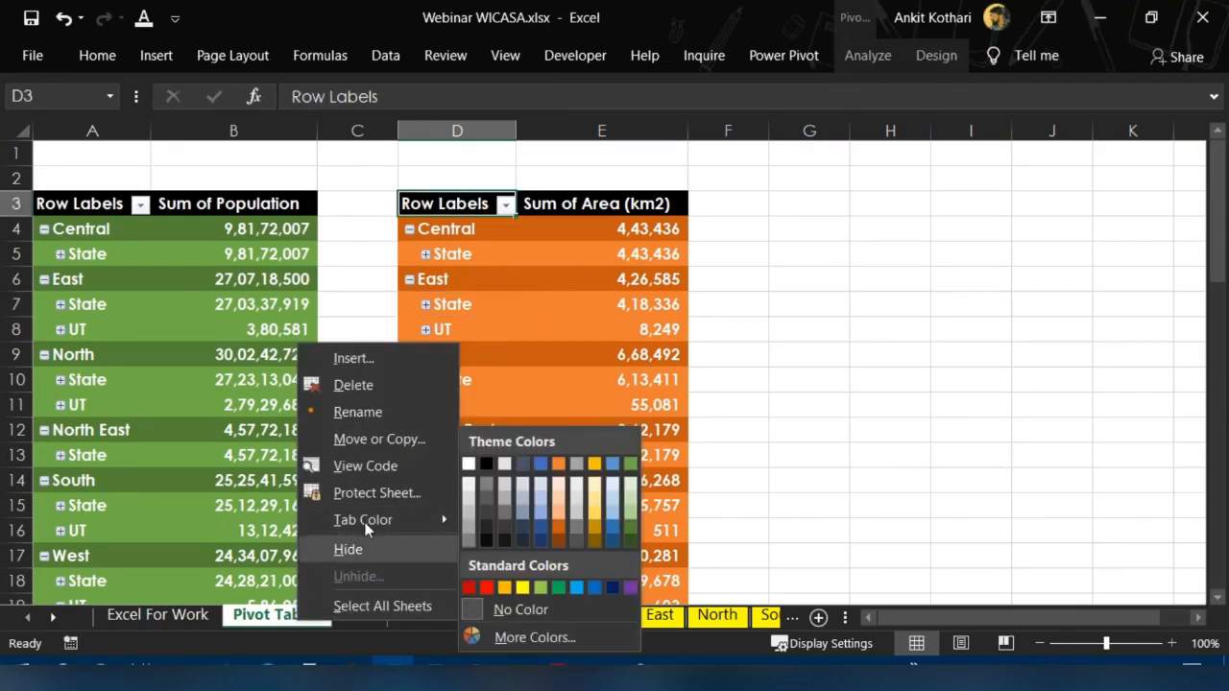
left_click(385, 438)
left_click(396, 424)
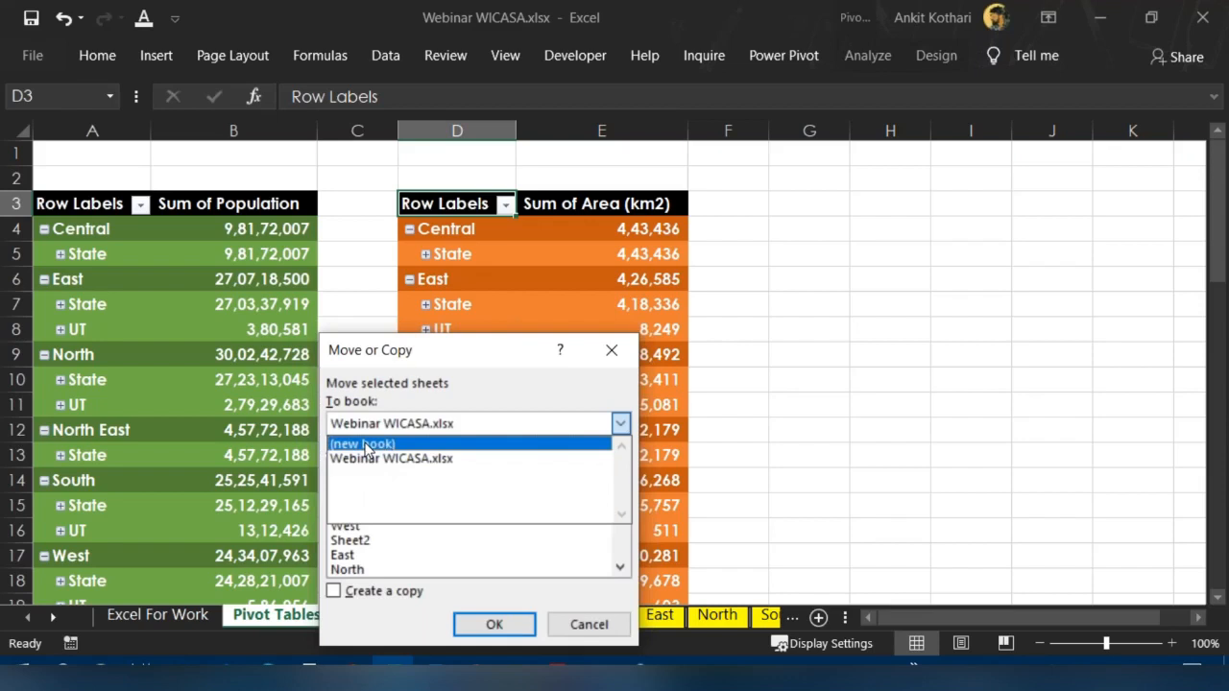
left_click(389, 459)
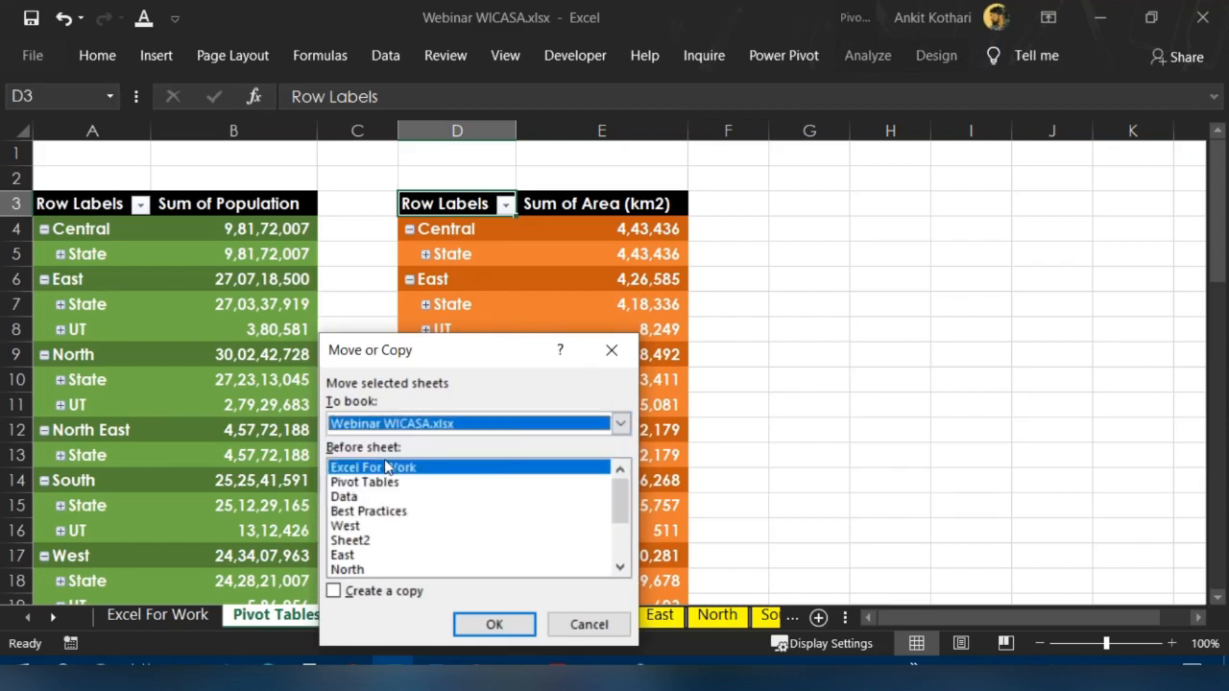
left_click_drag(619, 509, 619, 543)
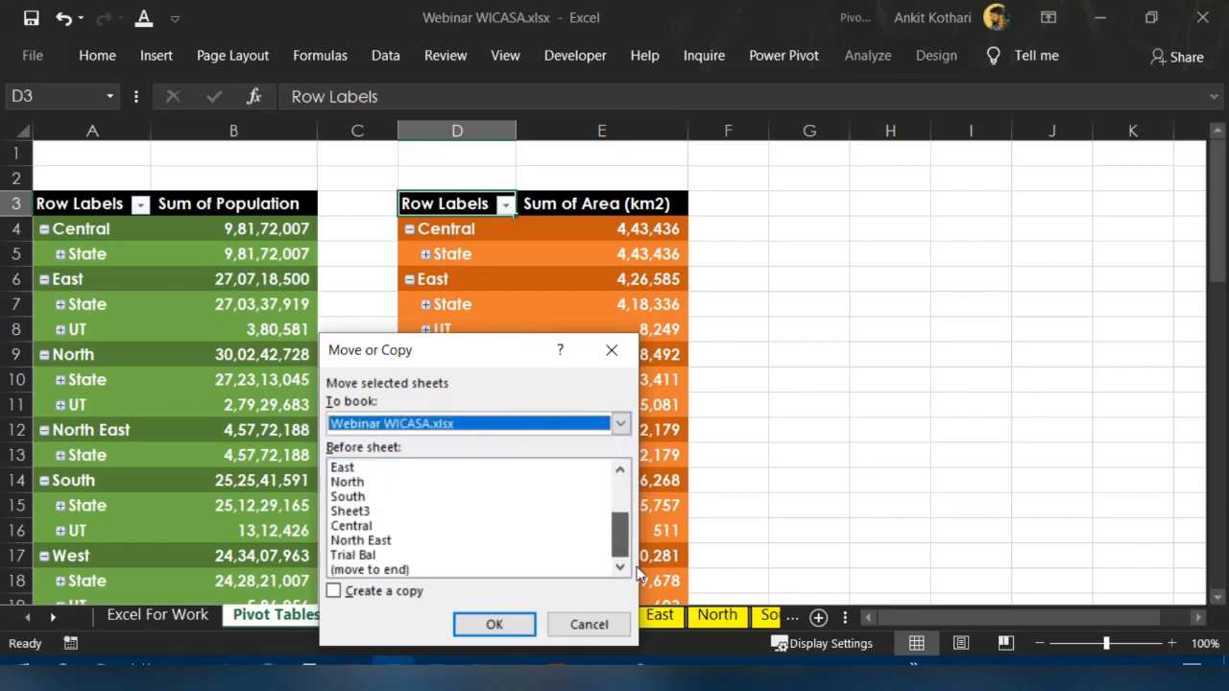
left_click(333, 590)
left_click(369, 572)
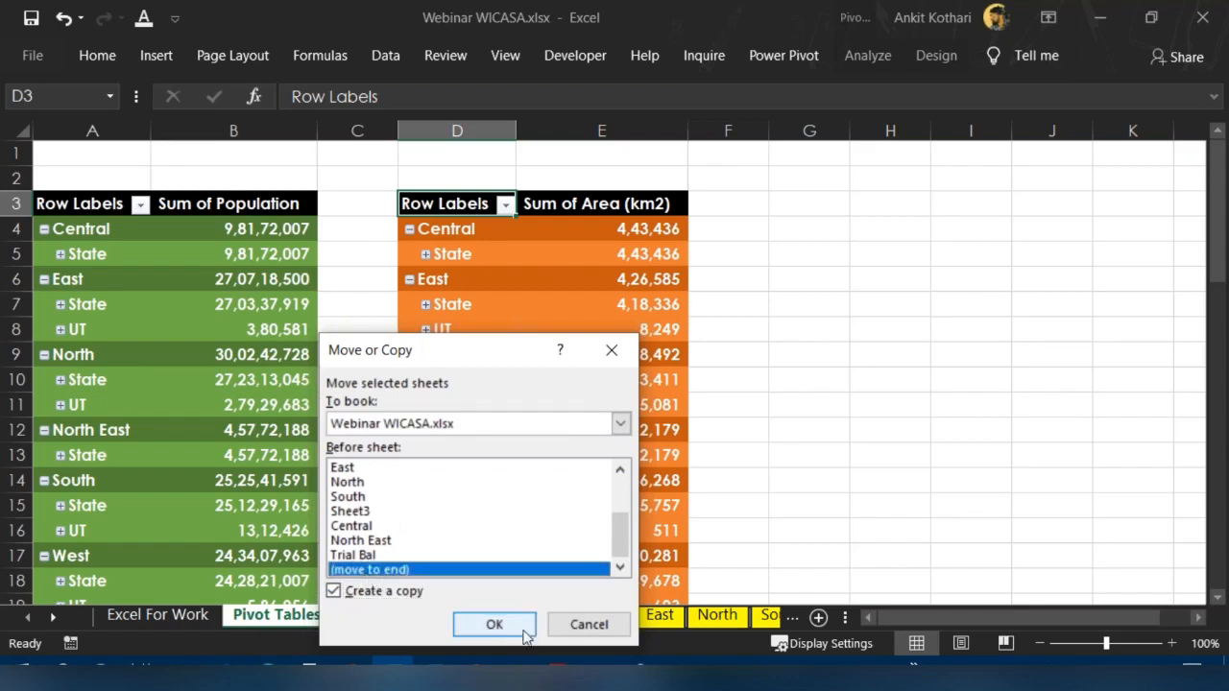
left_click(492, 624)
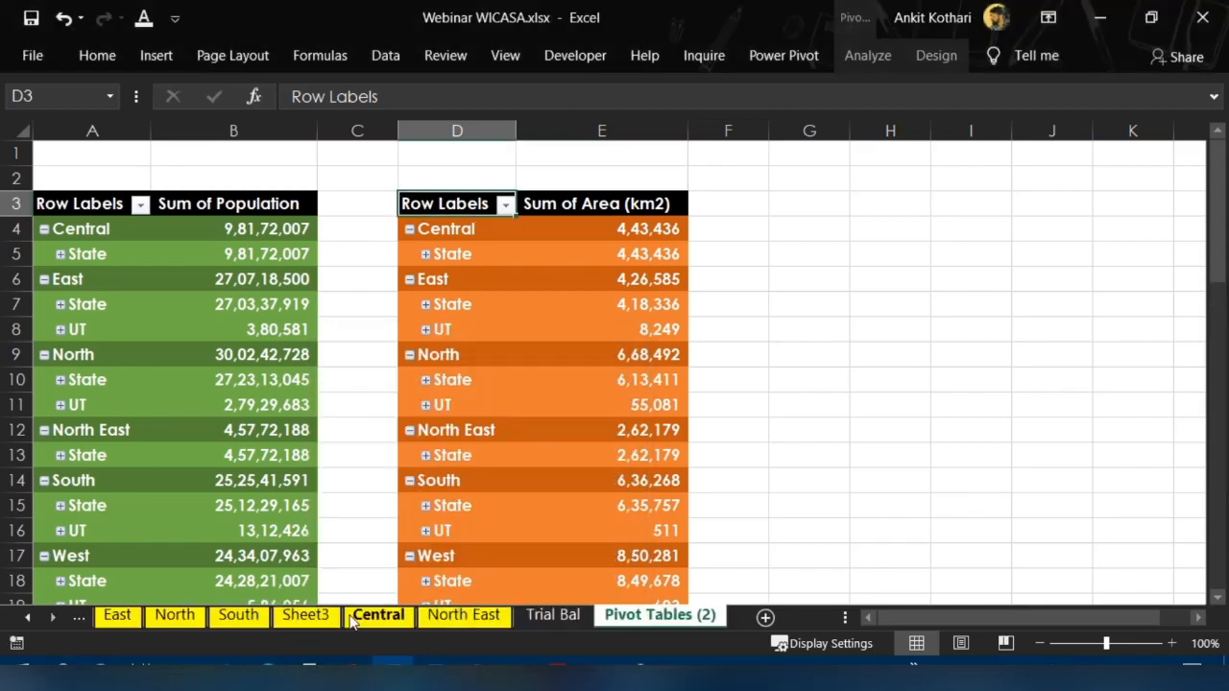
Rename the copied sheet Pivot Tables (2) as Charts
double_click(663, 615)
type("Charts")
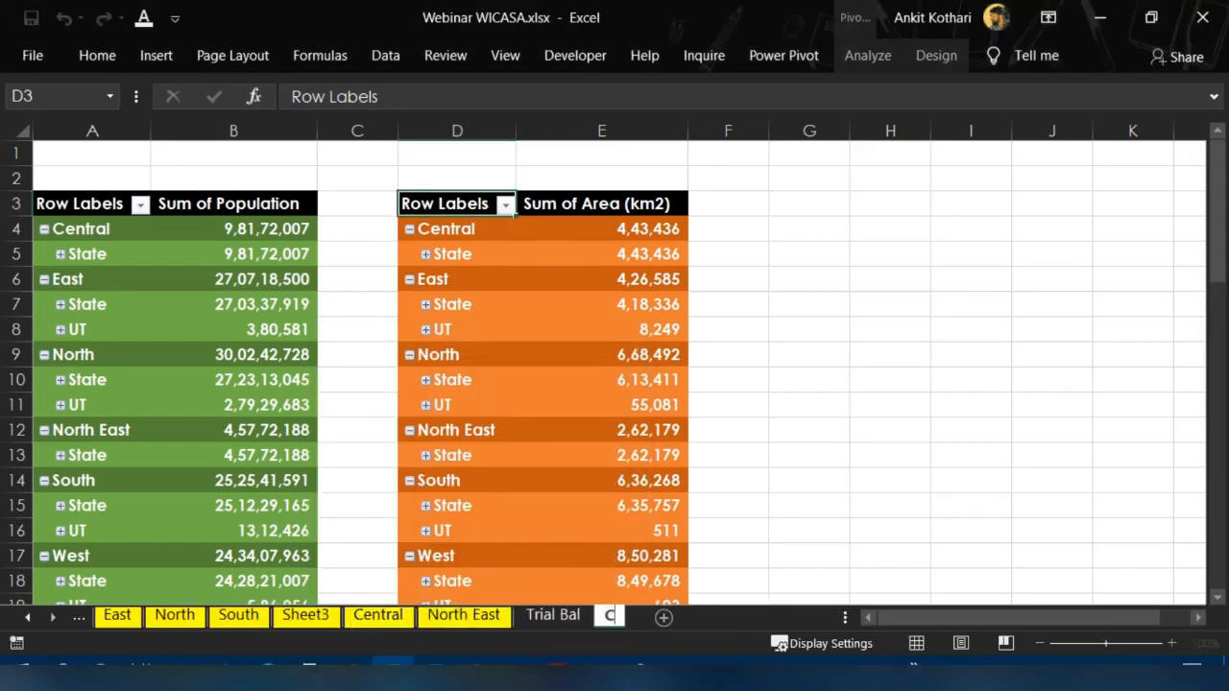
key("Return")
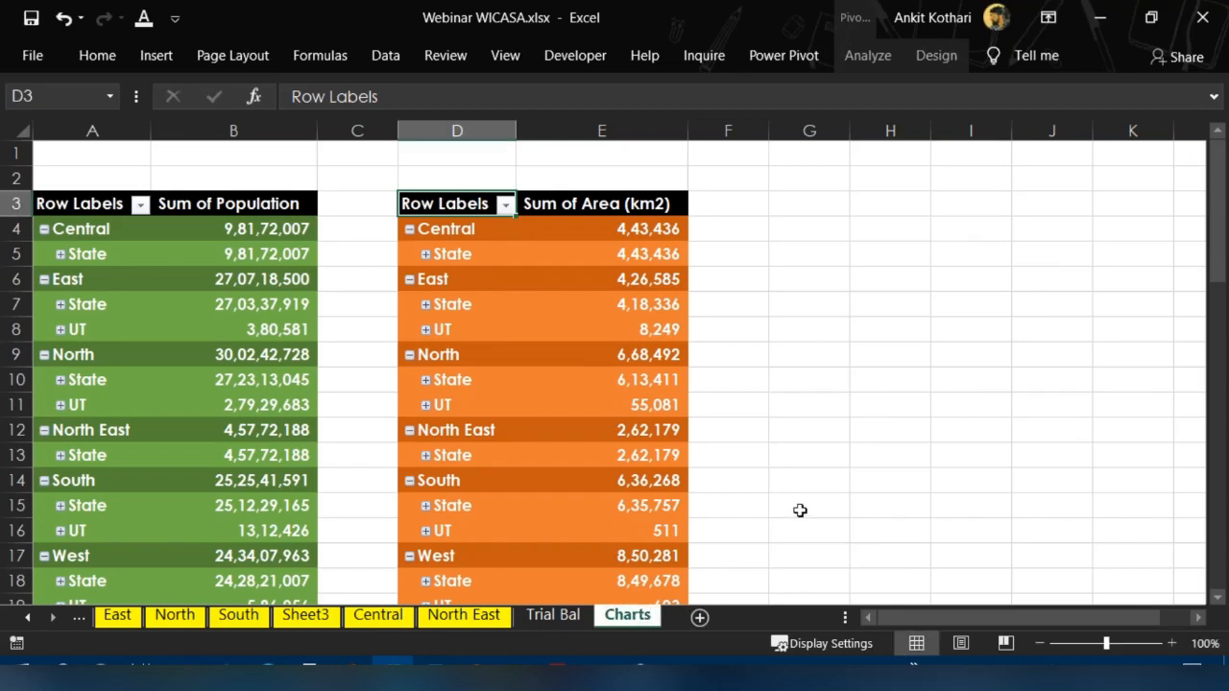
Delete columns D and E, which hold the area PivotTable, from the Charts sheet
left_click(837, 456)
left_click_drag(495, 130, 647, 121)
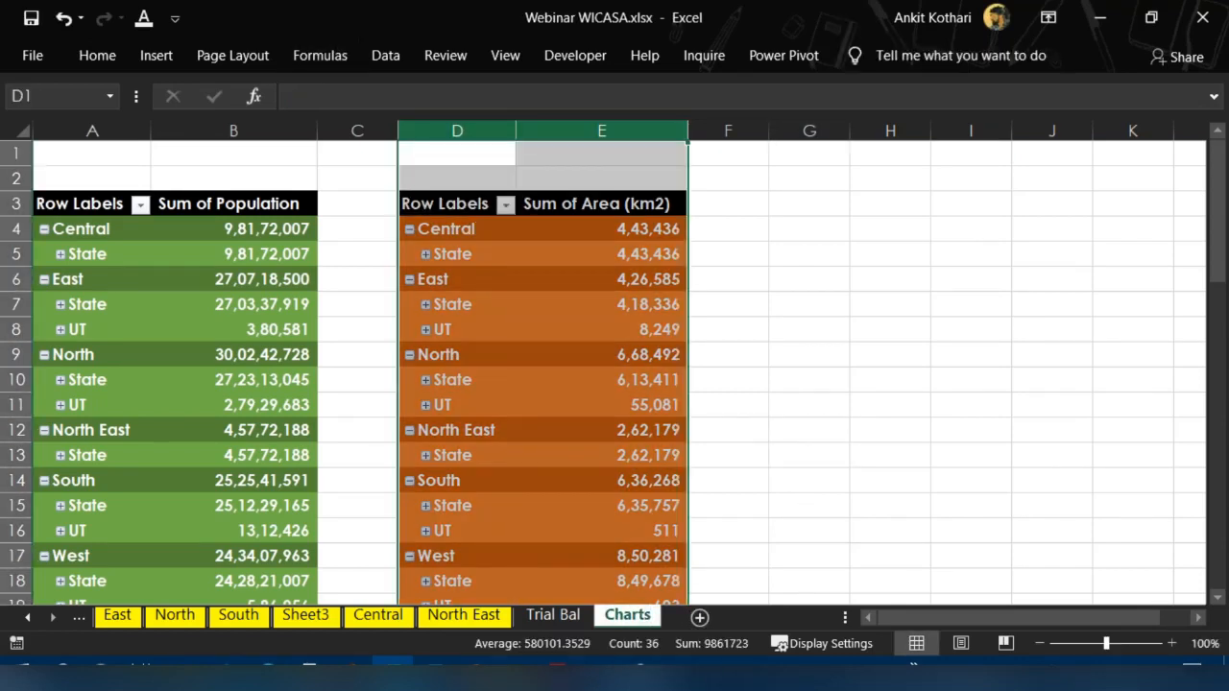
key("ctrl+minus")
Insert a 2-D clustered column PivotChart from the population PivotTable
key("Down")
key("Down")
key("Left")
key("Left")
key("Down")
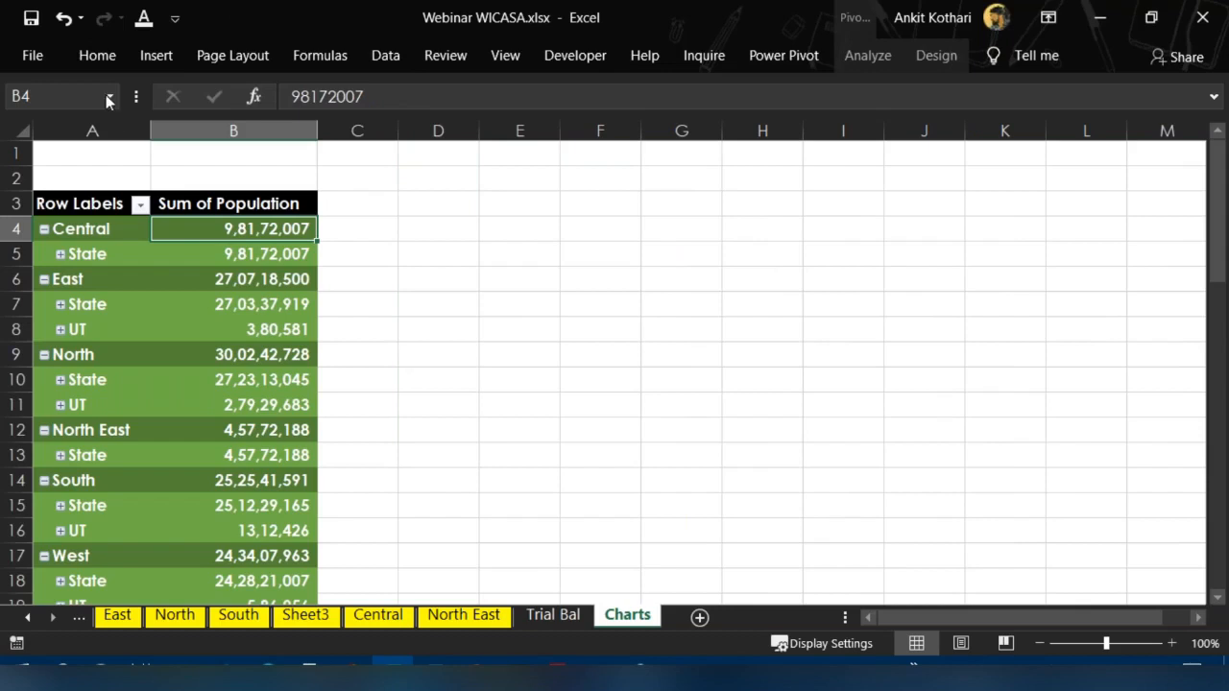
left_click(155, 55)
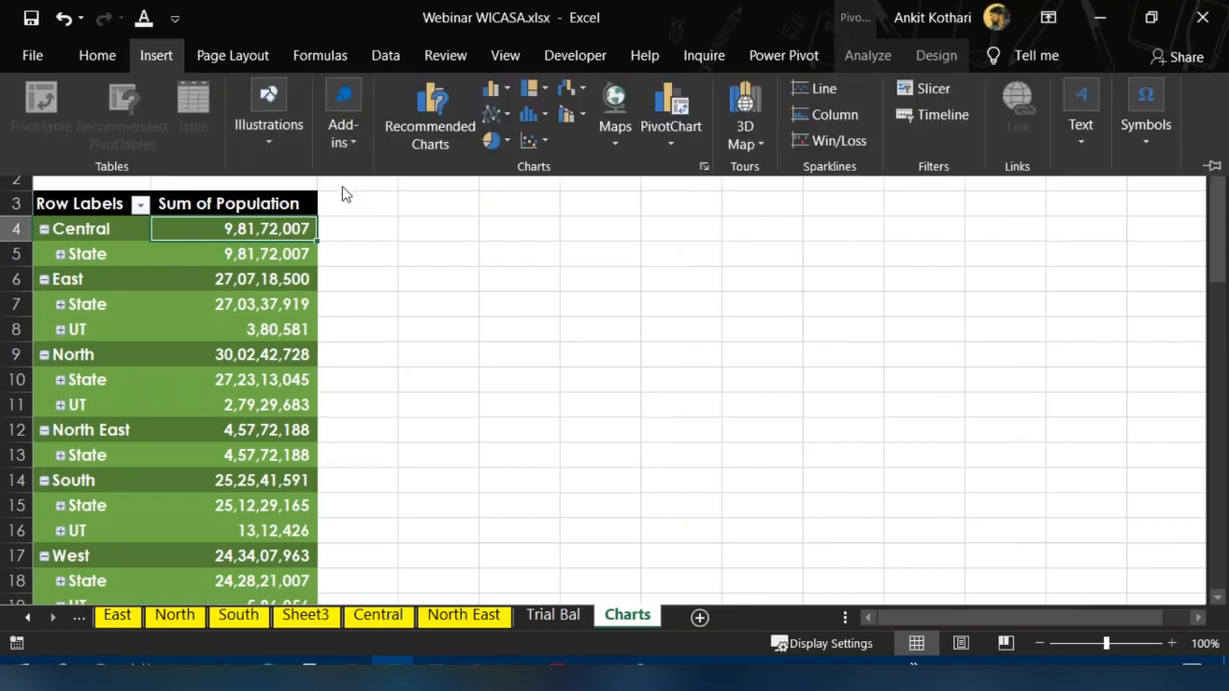
left_click(494, 90)
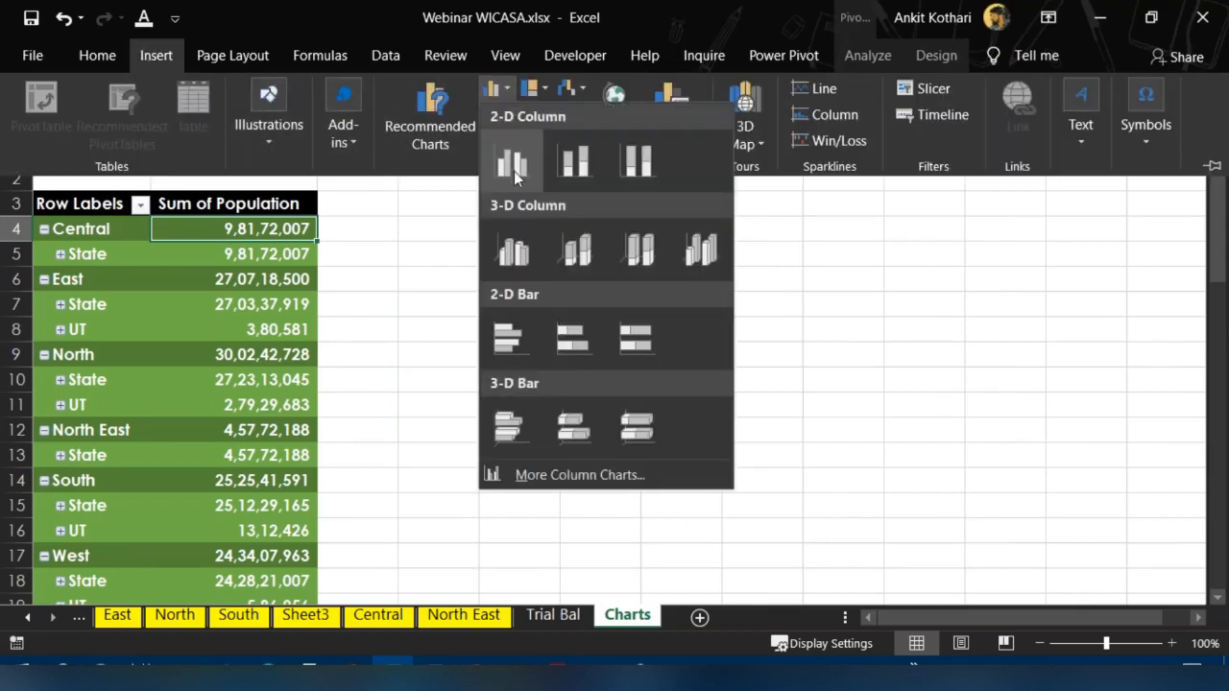
left_click(514, 165)
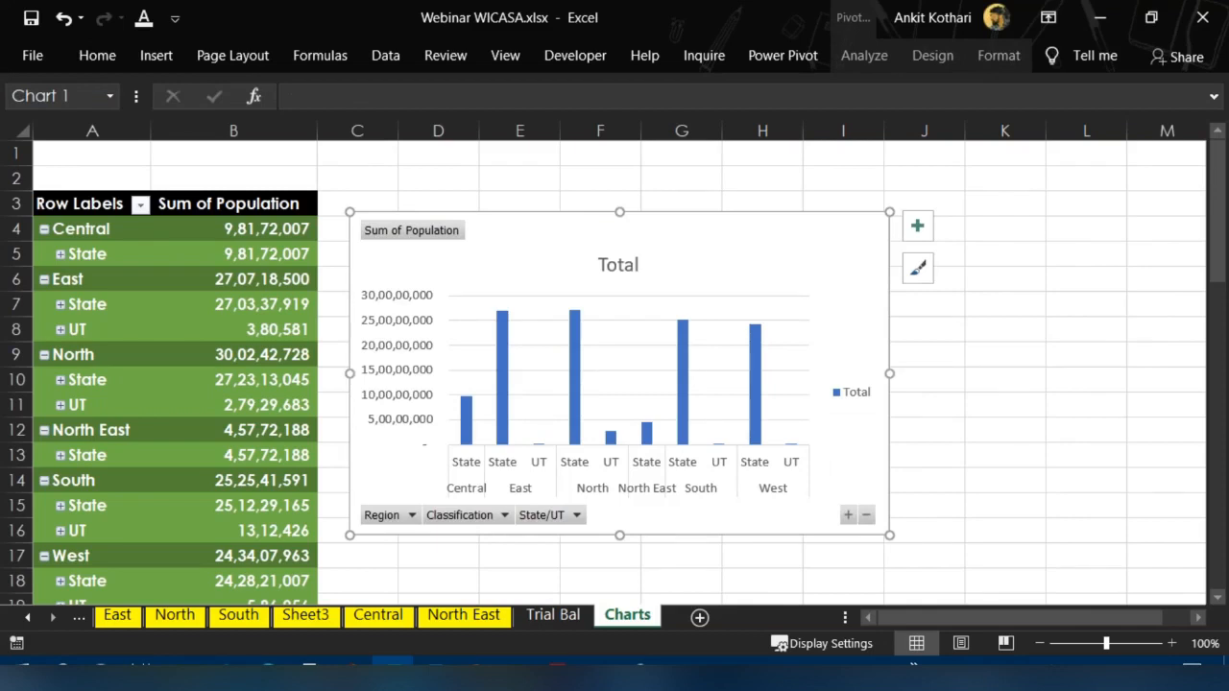
Show the PivotTable field list for the population PivotTable
left_click(261, 284)
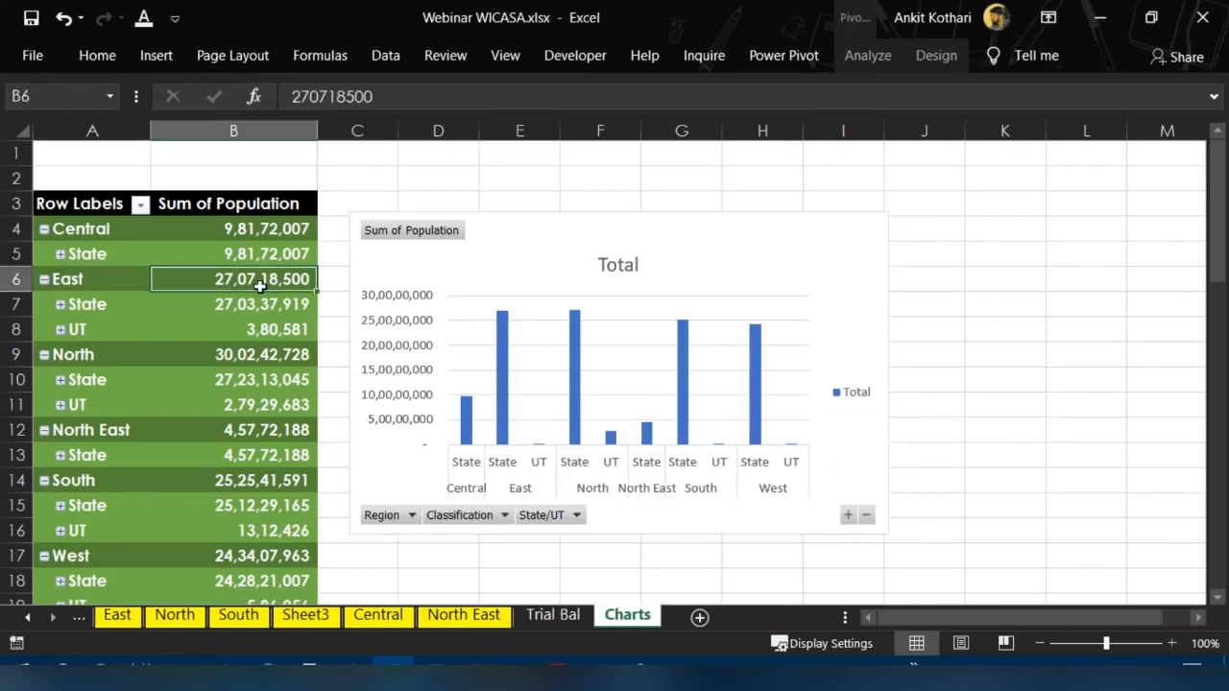
left_click(783, 273)
left_click(335, 278)
left_click(261, 272)
left_click(868, 54)
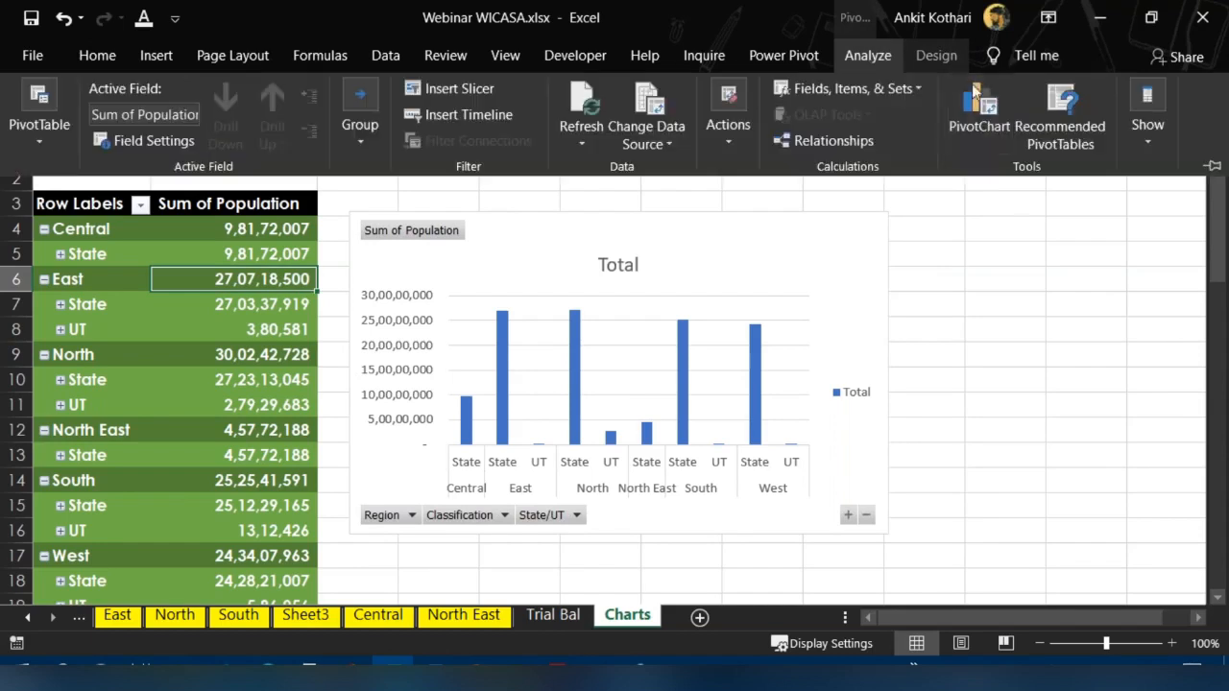
left_click(1133, 142)
left_click(1084, 231)
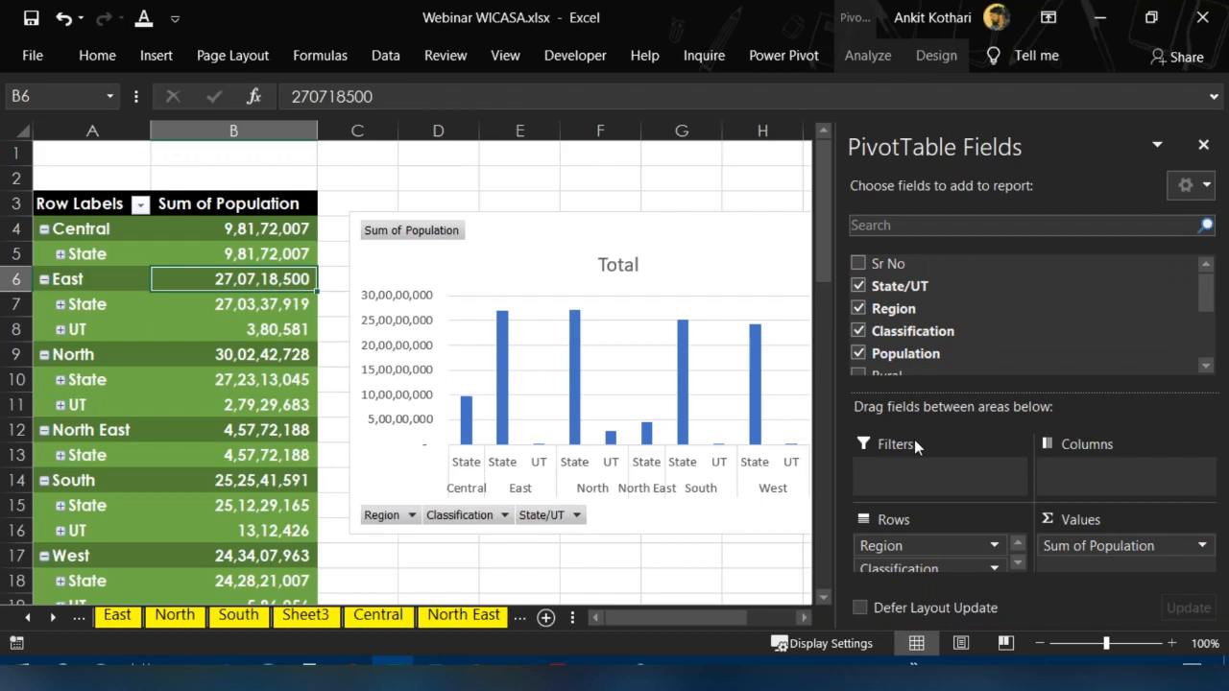
Remove the Classification and State/UT fields from the population PivotTable's rows, keeping only Region
left_click(1019, 563)
left_click_drag(974, 556, 997, 318)
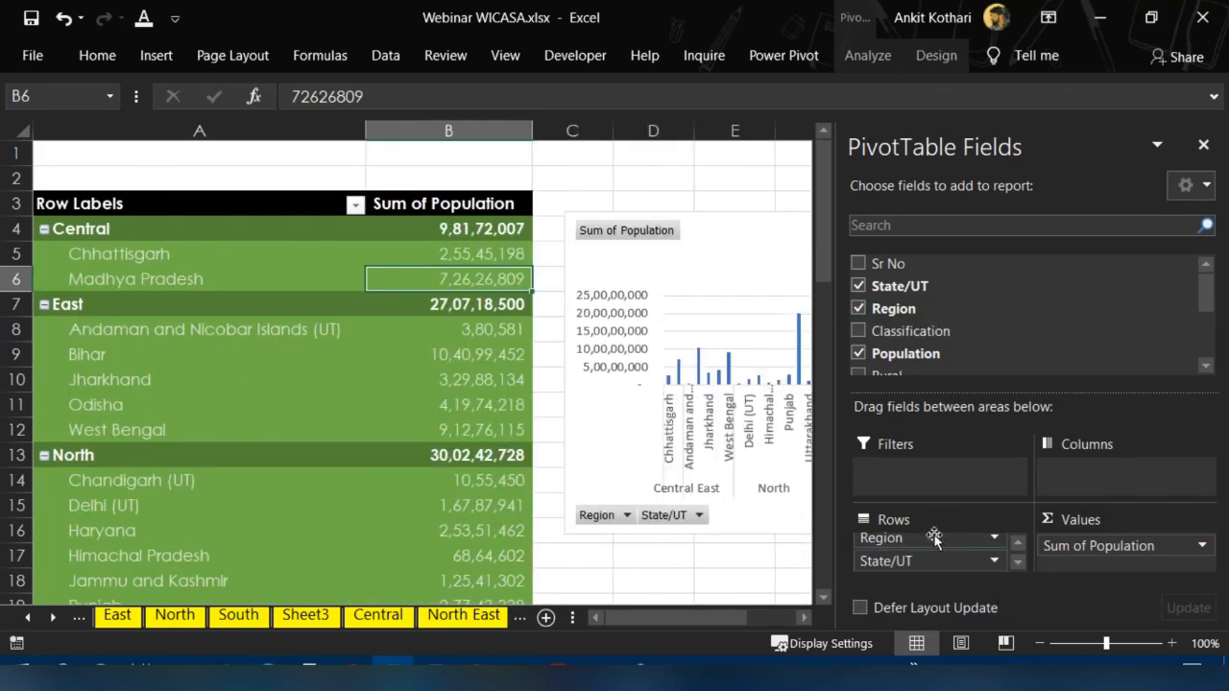
left_click_drag(926, 567, 1050, 258)
Switch the population chart's Region field repeatedly between the axis categories and the legend series, ending in the legend
left_click(688, 242)
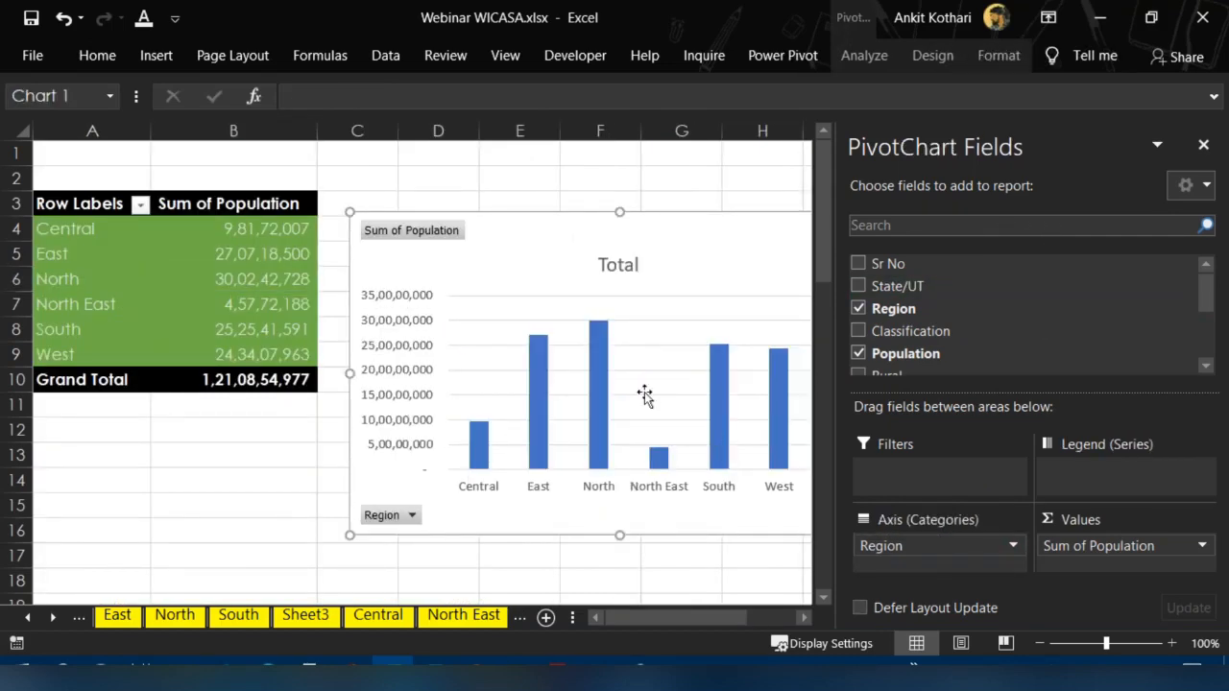
left_click_drag(720, 616, 747, 616)
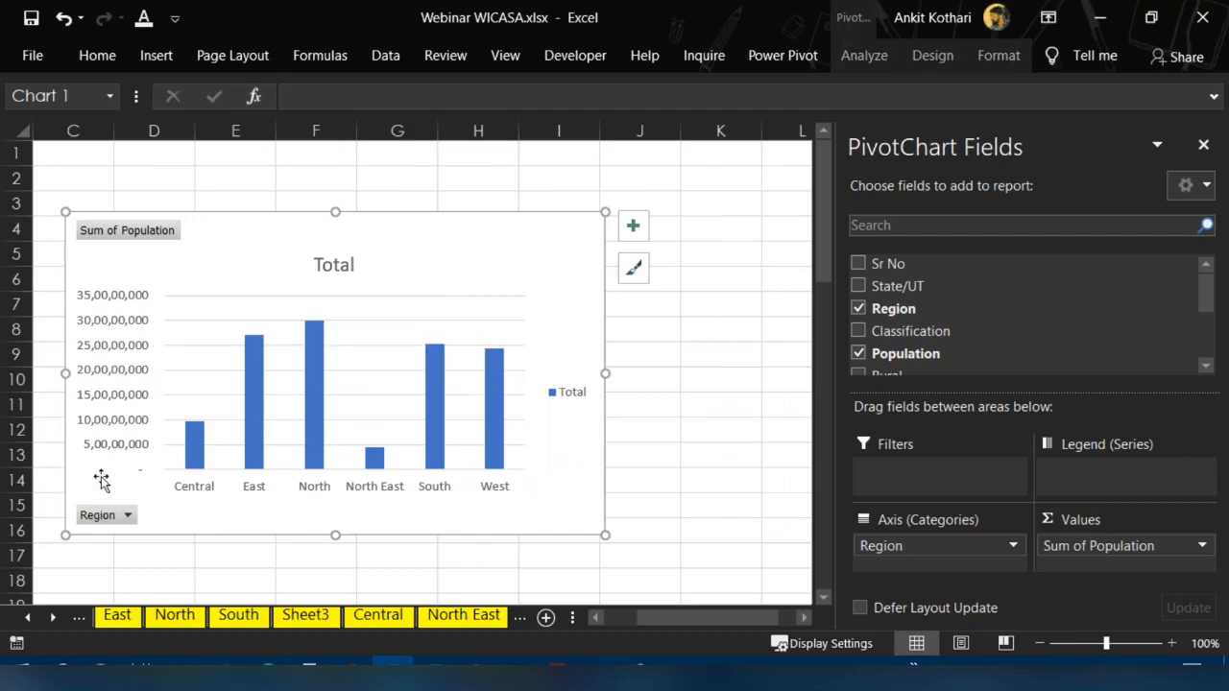
mouse_move(389, 459)
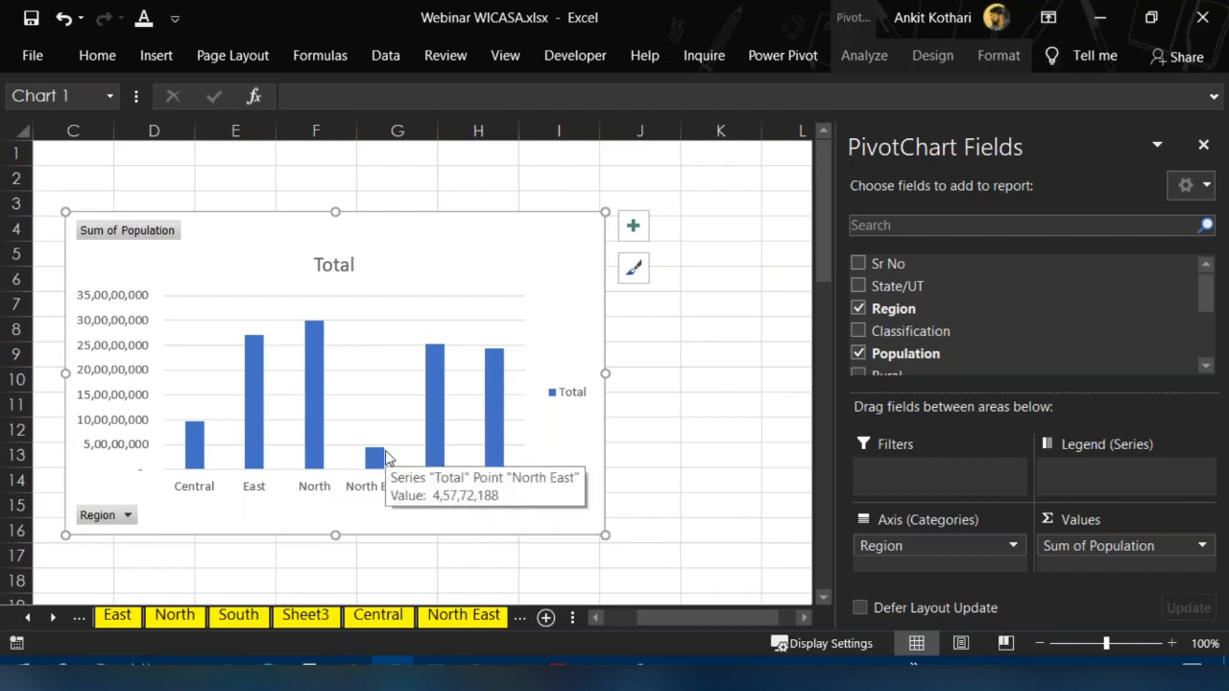
left_click_drag(881, 545, 895, 473)
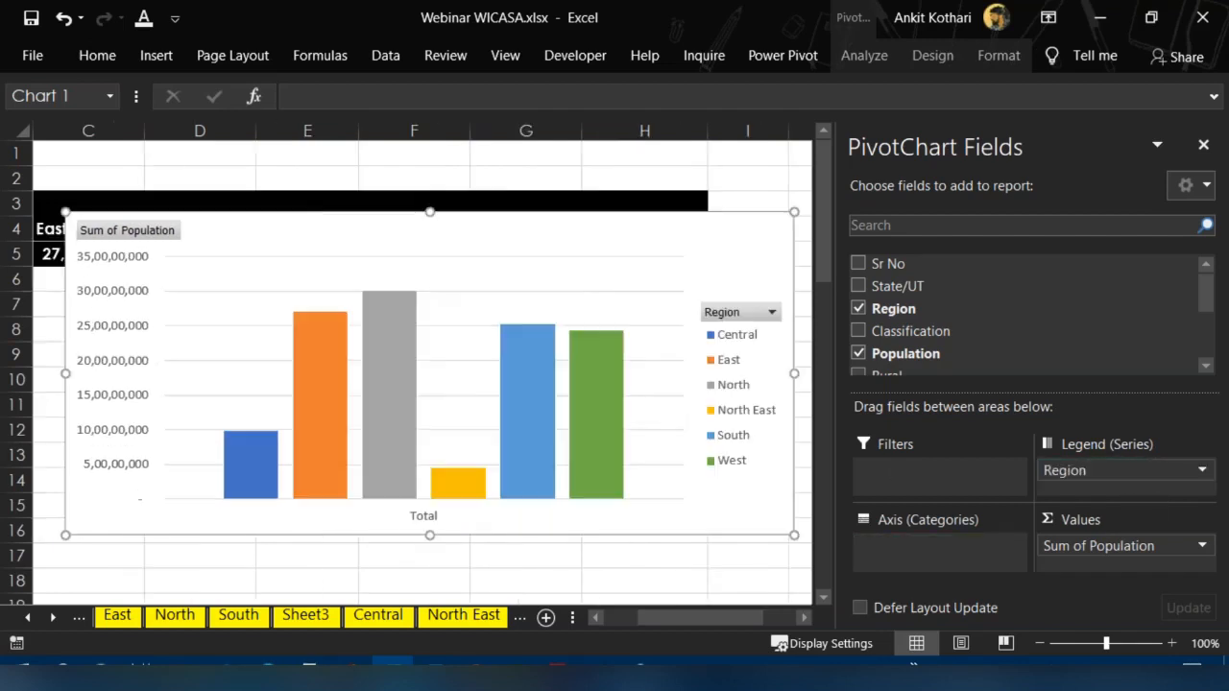
left_click_drag(1074, 470, 907, 546)
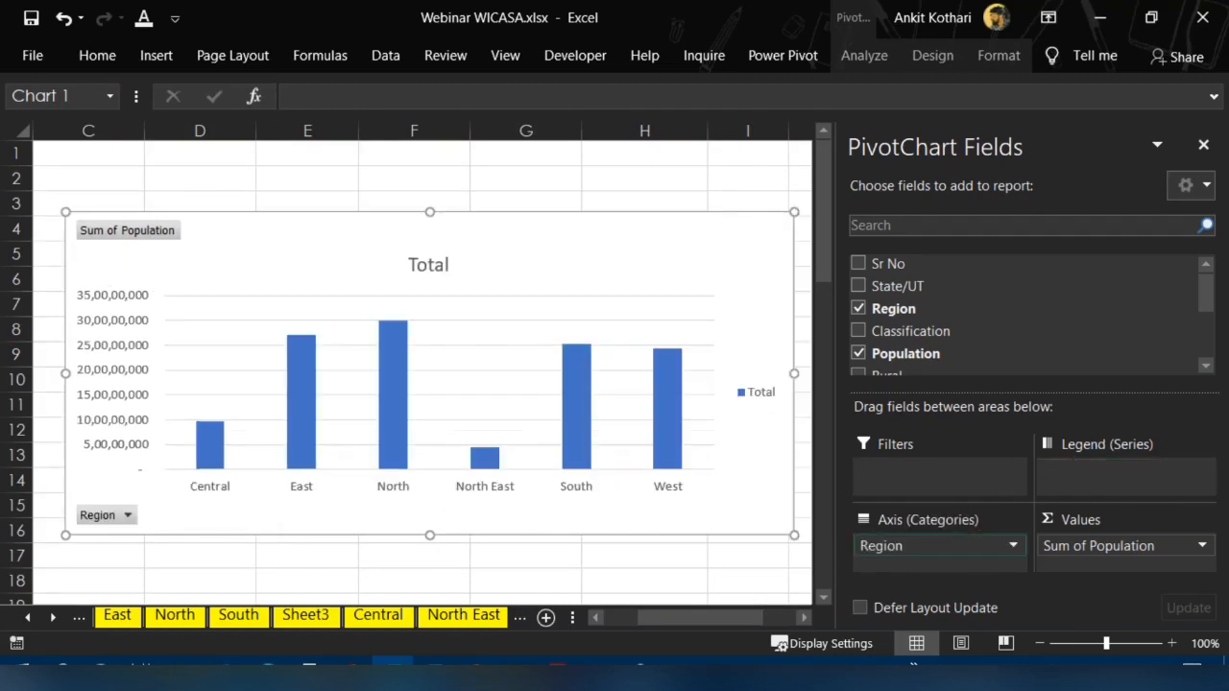
left_click(915, 548)
left_click_drag(915, 548, 1104, 473)
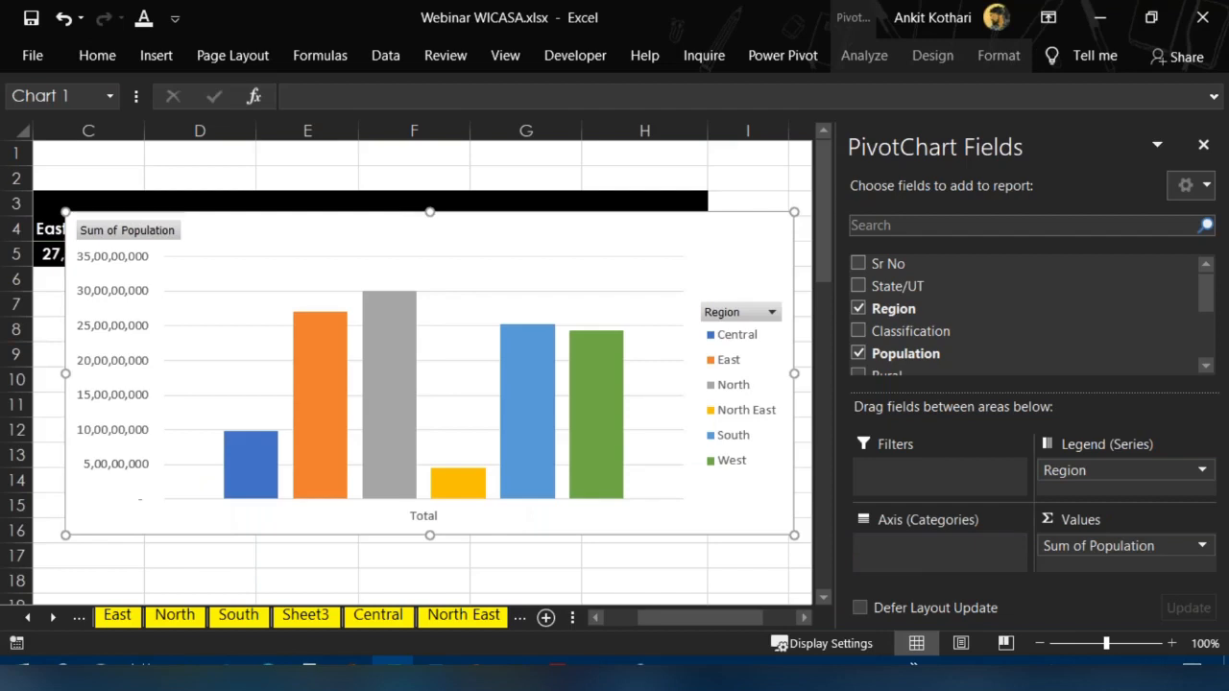
left_click_drag(1065, 471, 907, 548)
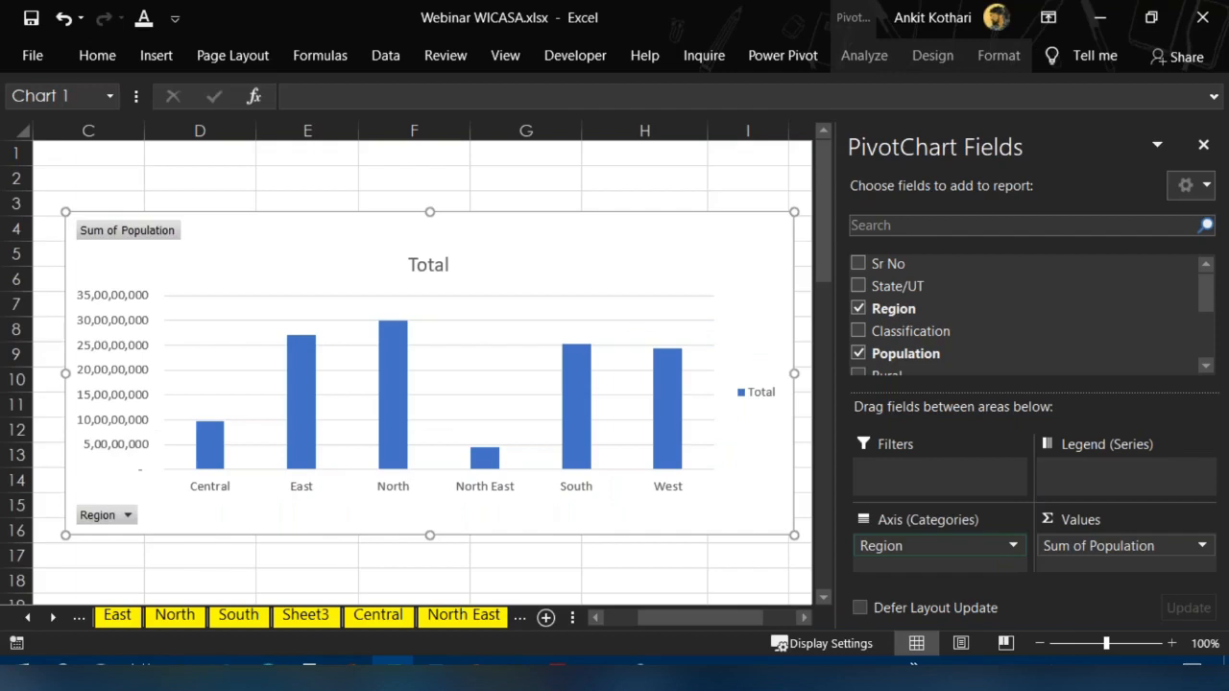
left_click_drag(908, 545, 1085, 470)
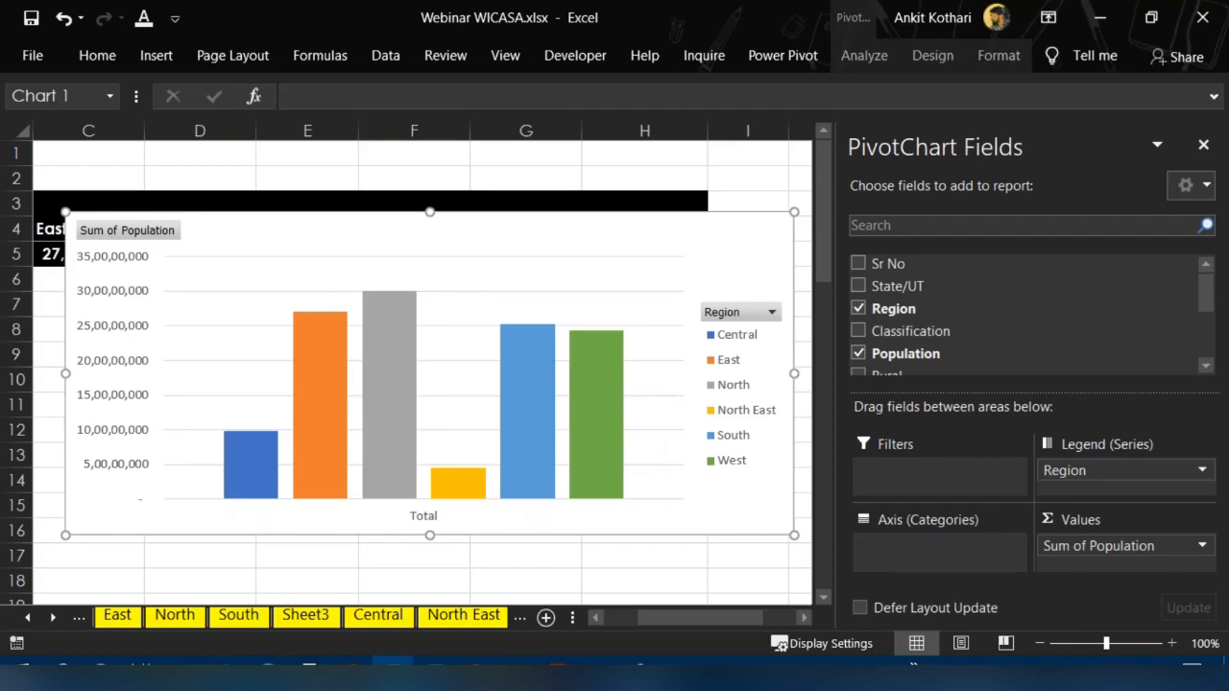
Change the population chart to a Pie chart and move Region from the legend series to the axis categories
left_click(934, 56)
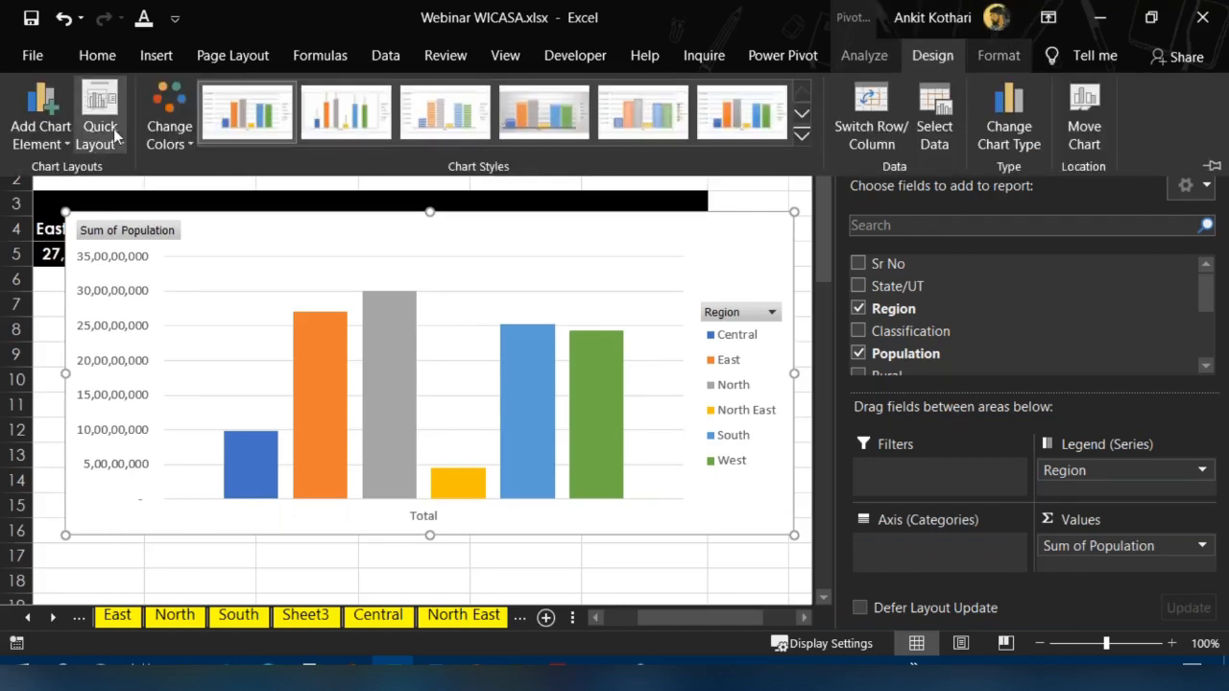
left_click(1023, 136)
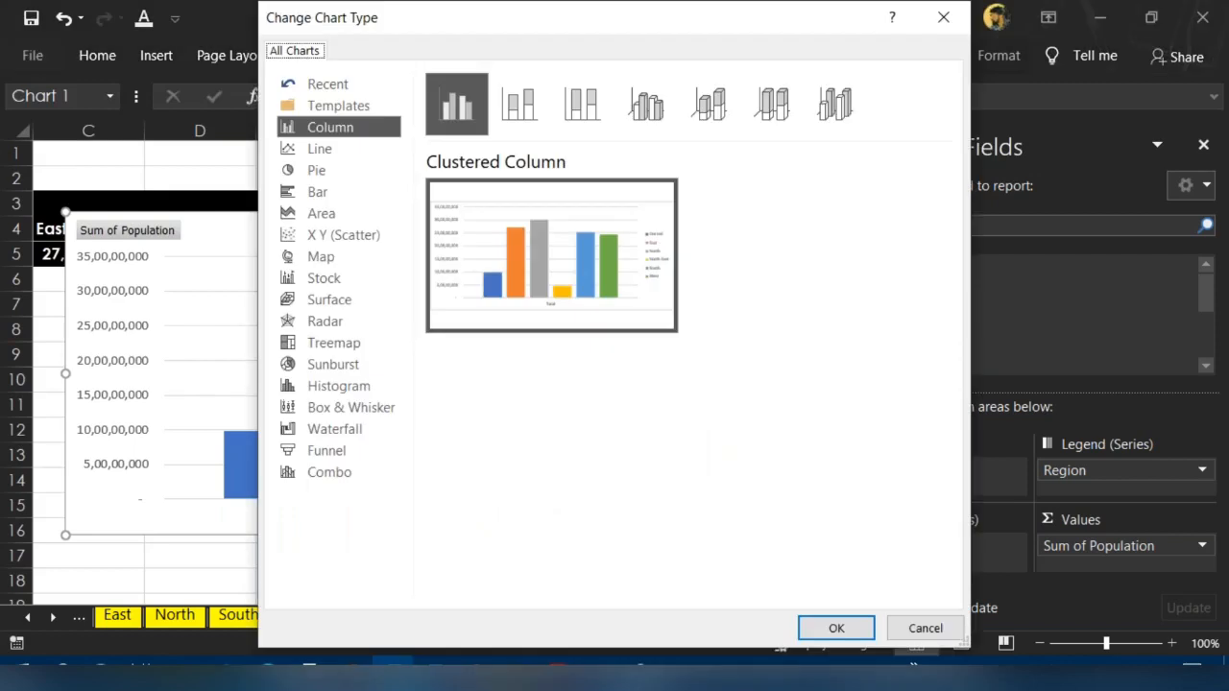
left_click(332, 170)
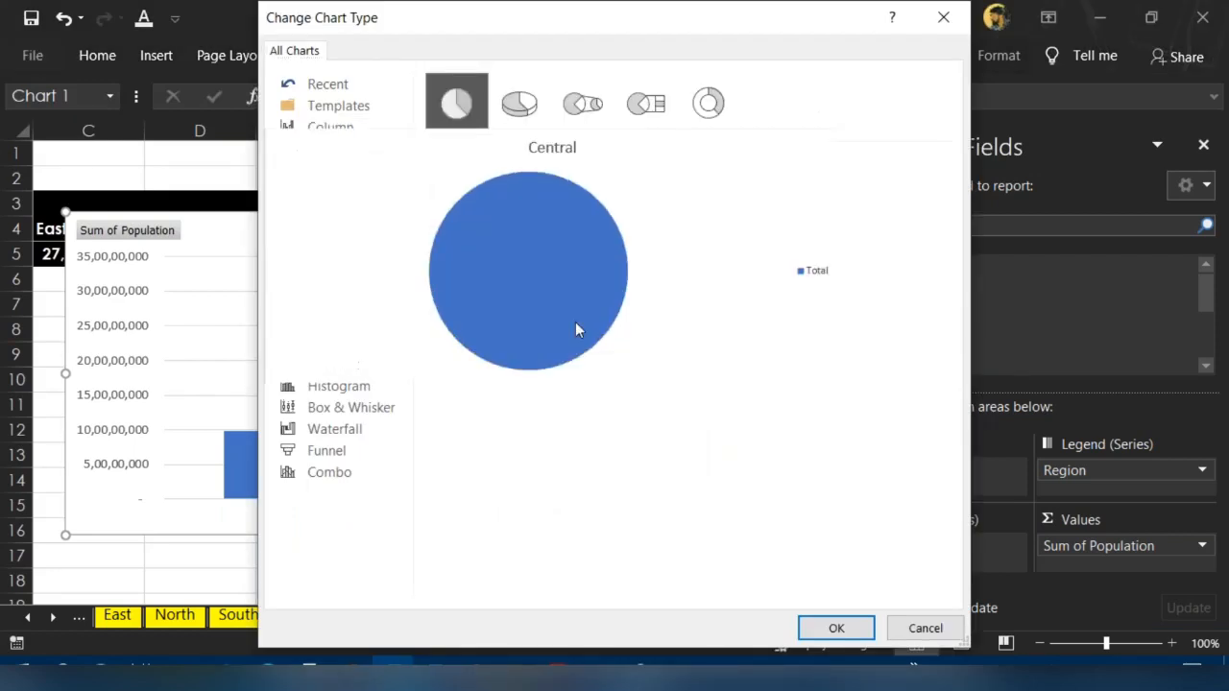
left_click(837, 627)
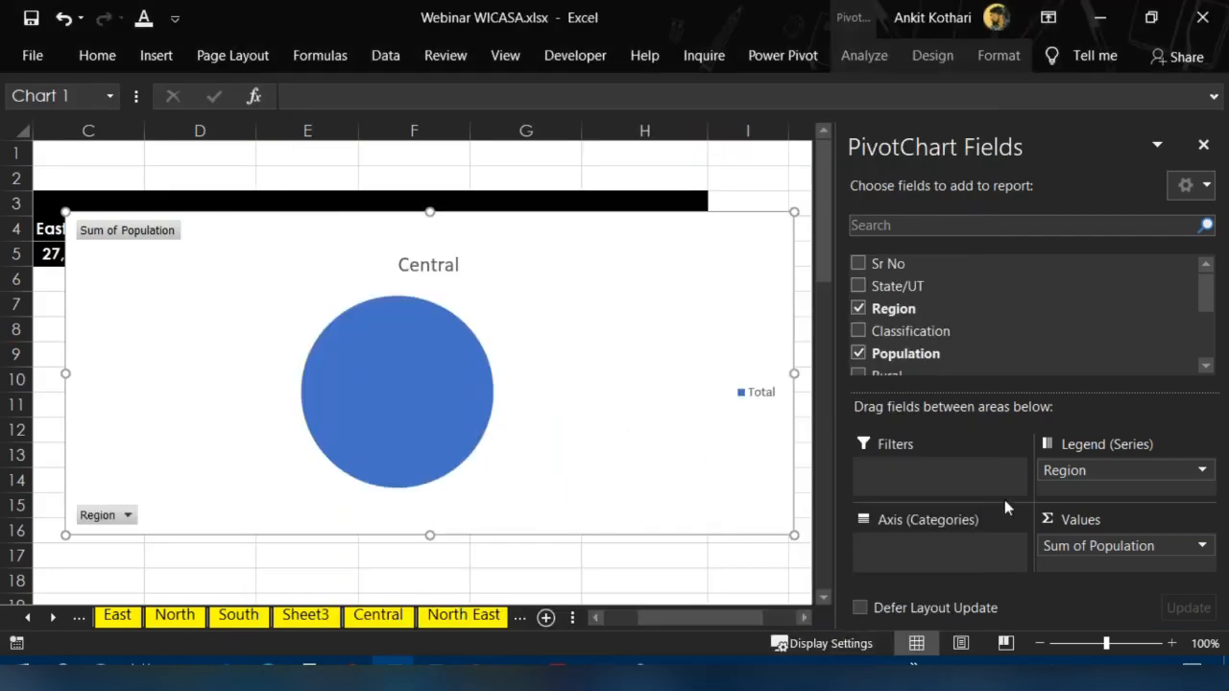
left_click_drag(1064, 470, 912, 545)
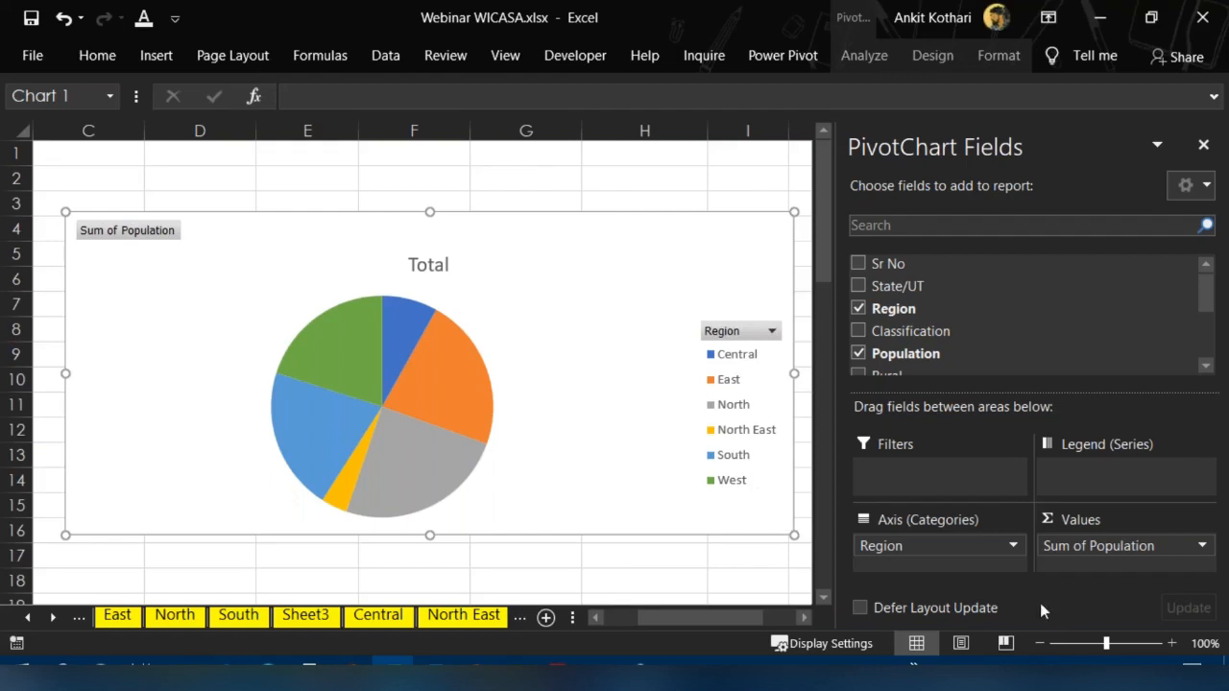
Remove the Region field from the pie chart's axis categories
mouse_move(928, 546)
left_mouse_down()
mouse_move(1069, 489)
mouse_move(1085, 471)
mouse_move(933, 547)
left_mouse_up()
mouse_move(928, 546)
left_mouse_down()
mouse_move(987, 326)
mouse_move(975, 324)
mouse_move(925, 605)
mouse_move(925, 561)
left_mouse_up()
scroll(973, 315, "down", 1)
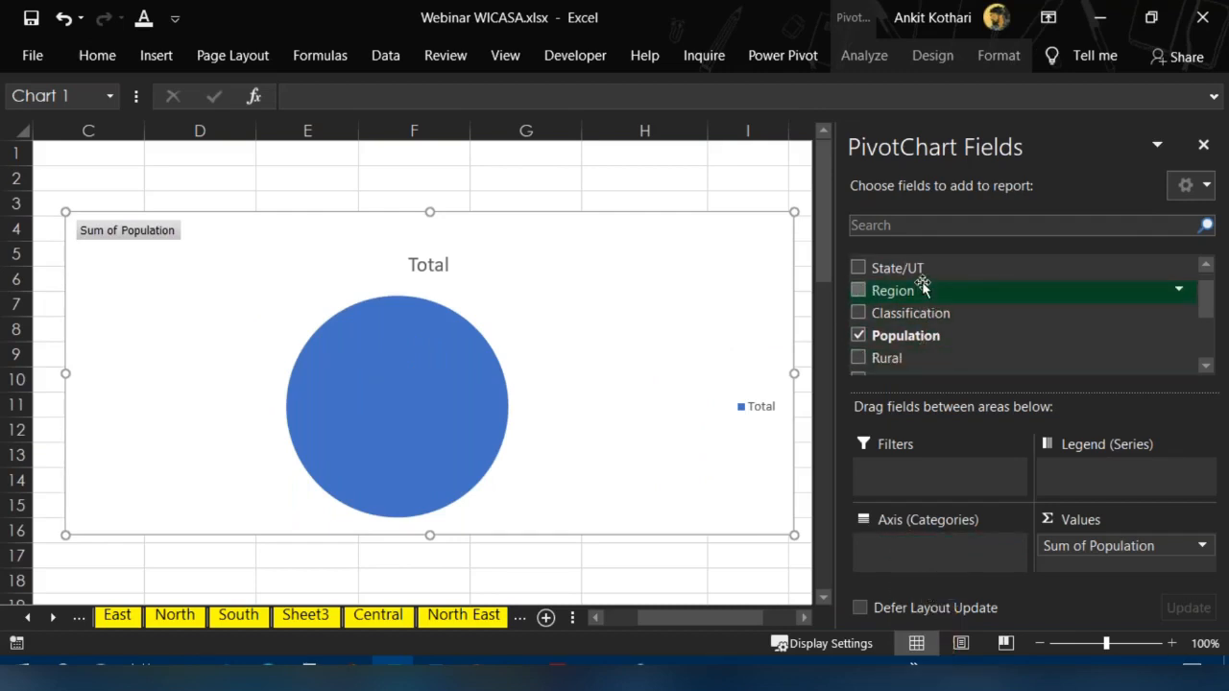
Add the State/UT field to the pivot chart's axis categories and change the chart to Clustered Column
left_click_drag(921, 268, 946, 566)
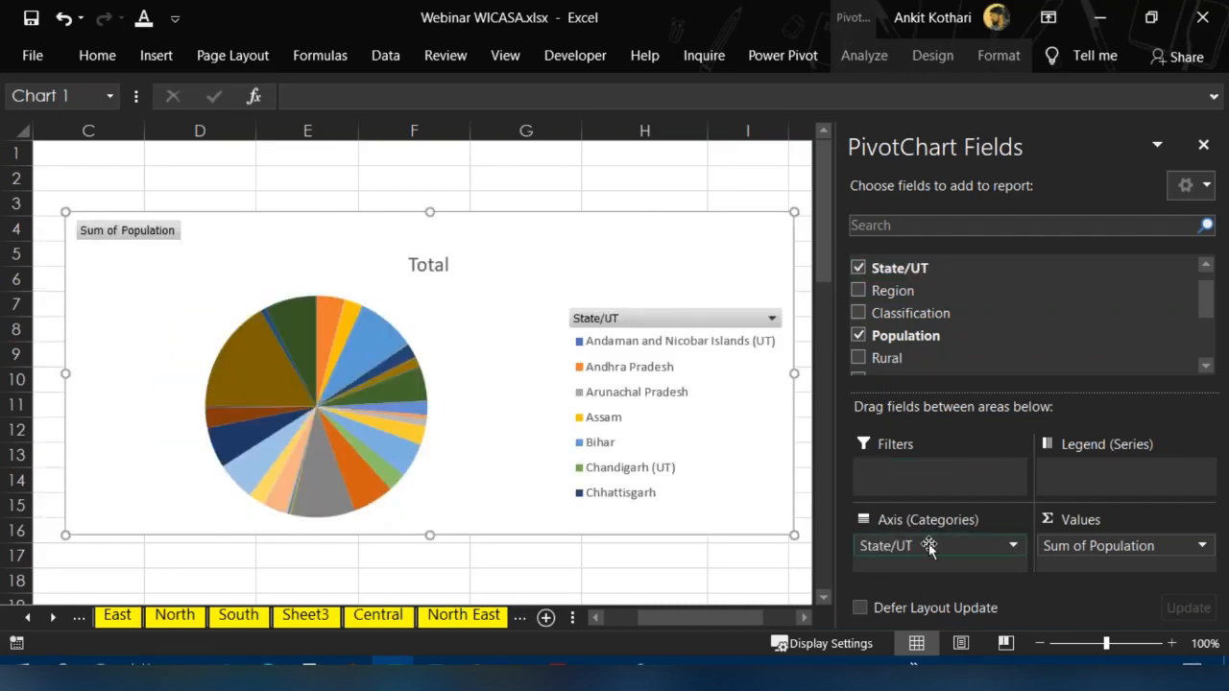
left_click(920, 55)
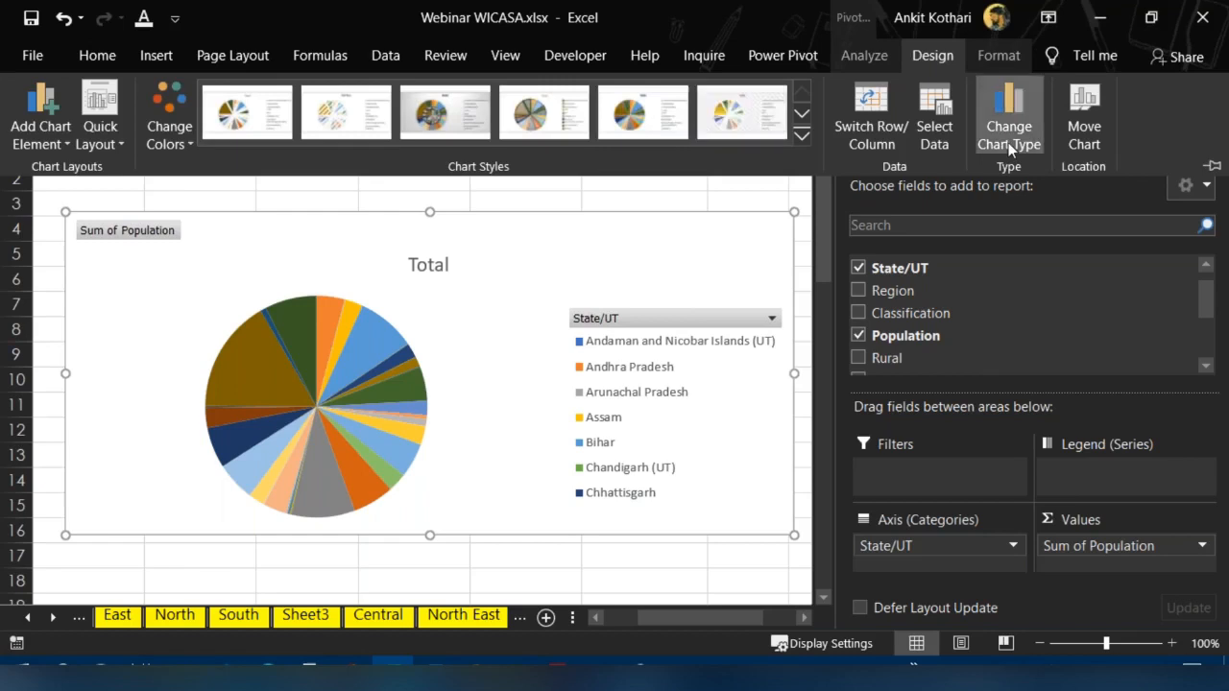
left_click(1008, 139)
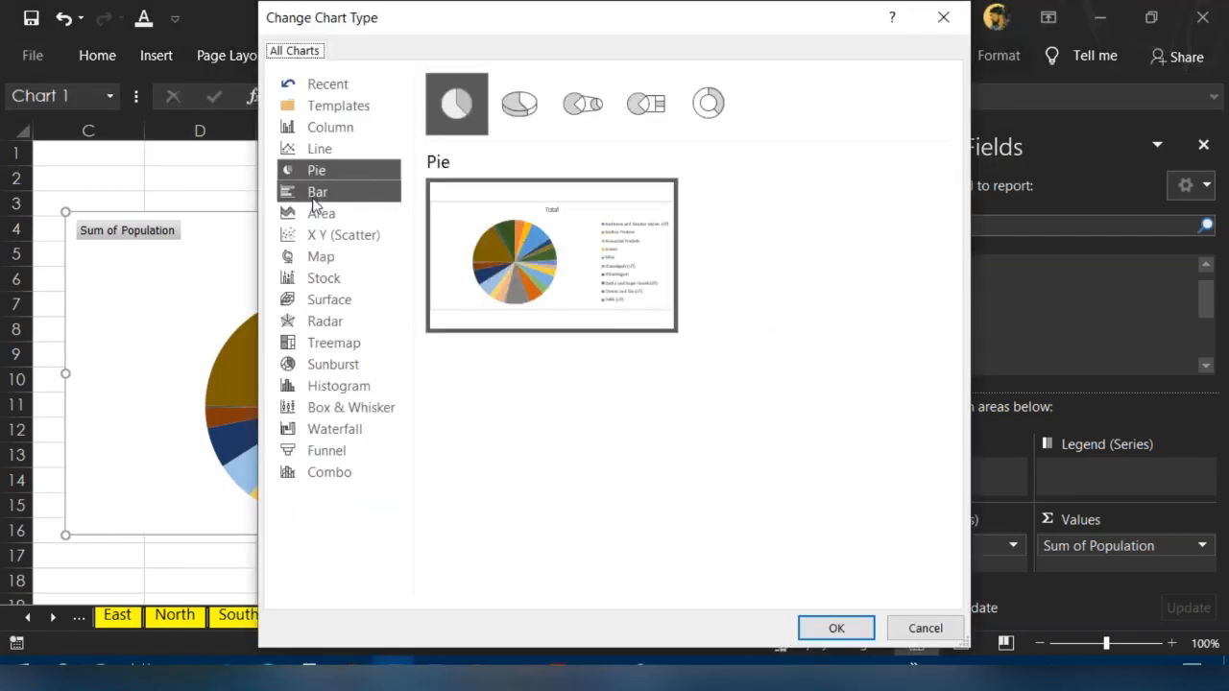
left_click(328, 130)
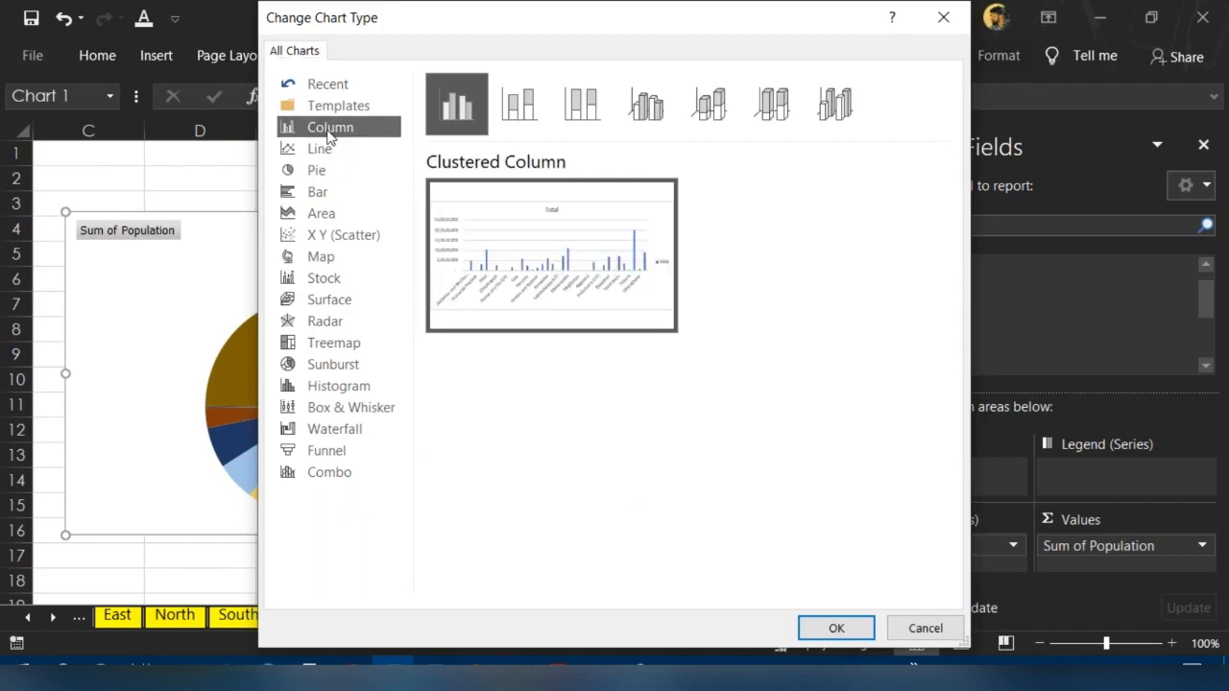
left_click(825, 629)
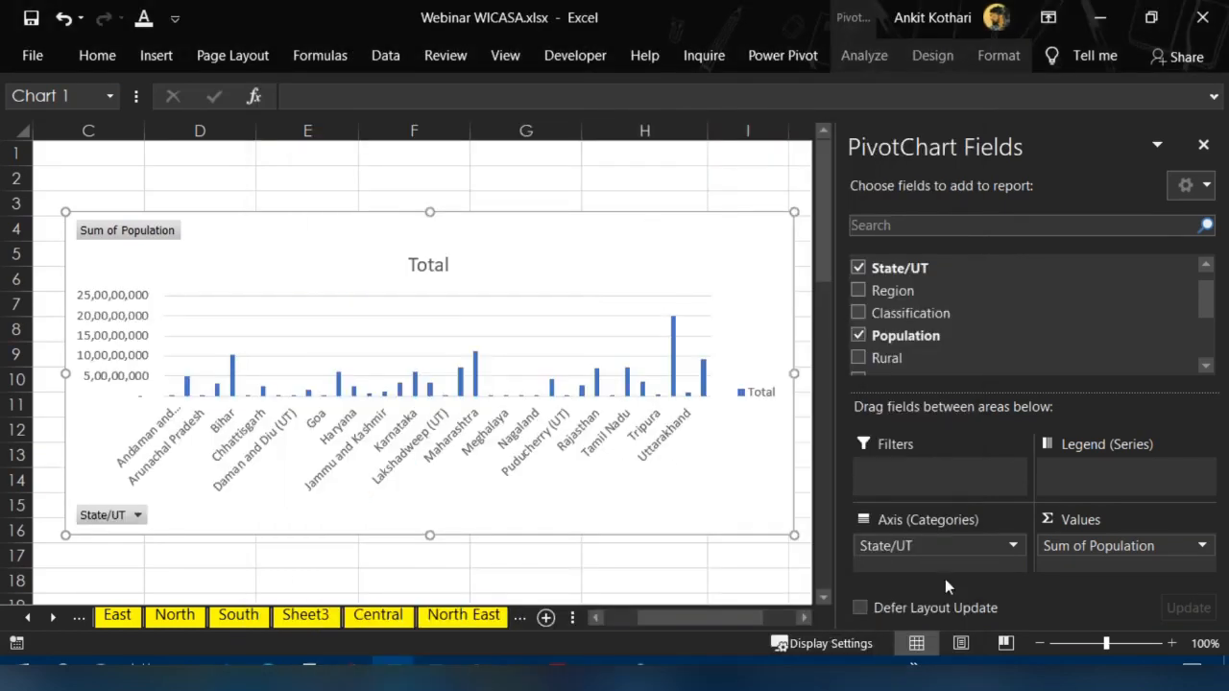
Move the State/UT field from the pivot chart's axis categories to its legend series and inspect the chart
left_click_drag(890, 544, 1080, 485)
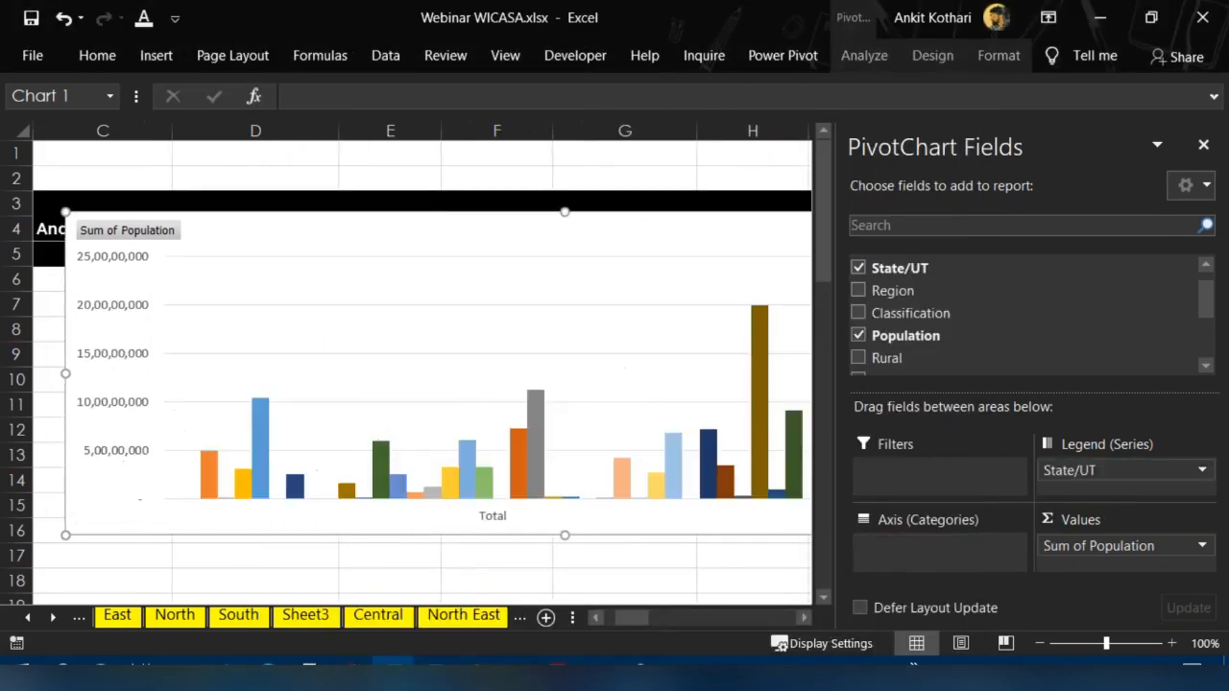
left_click(804, 618)
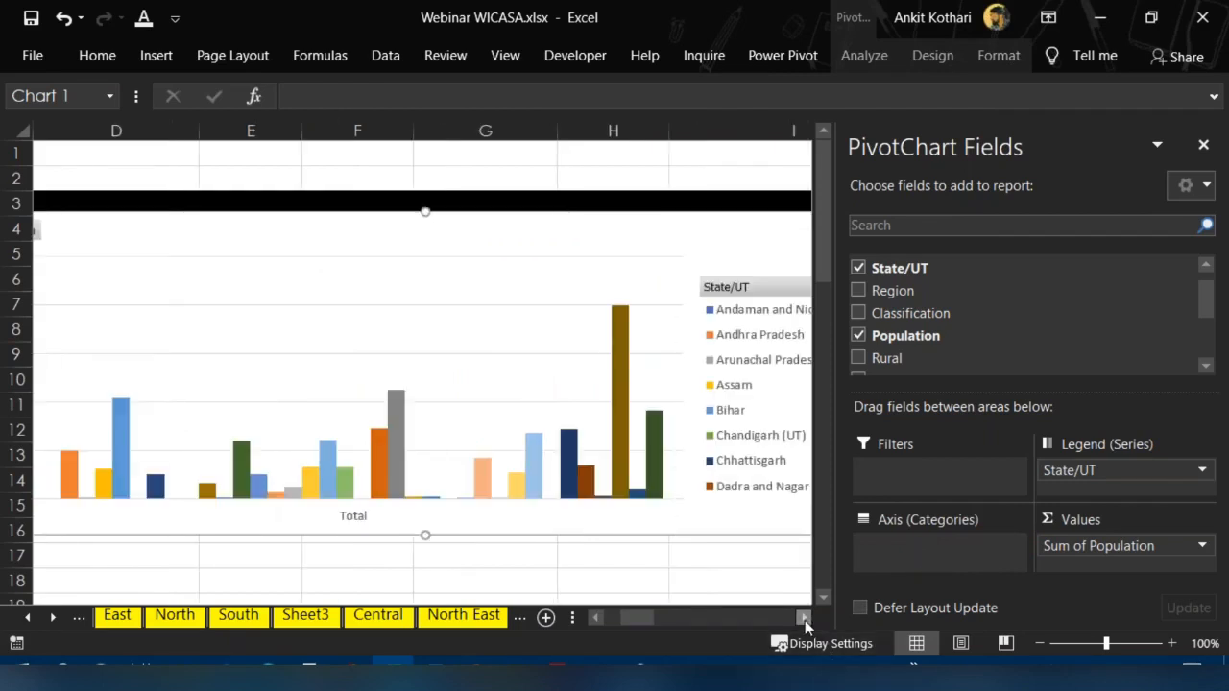
left_click_drag(636, 619, 642, 627)
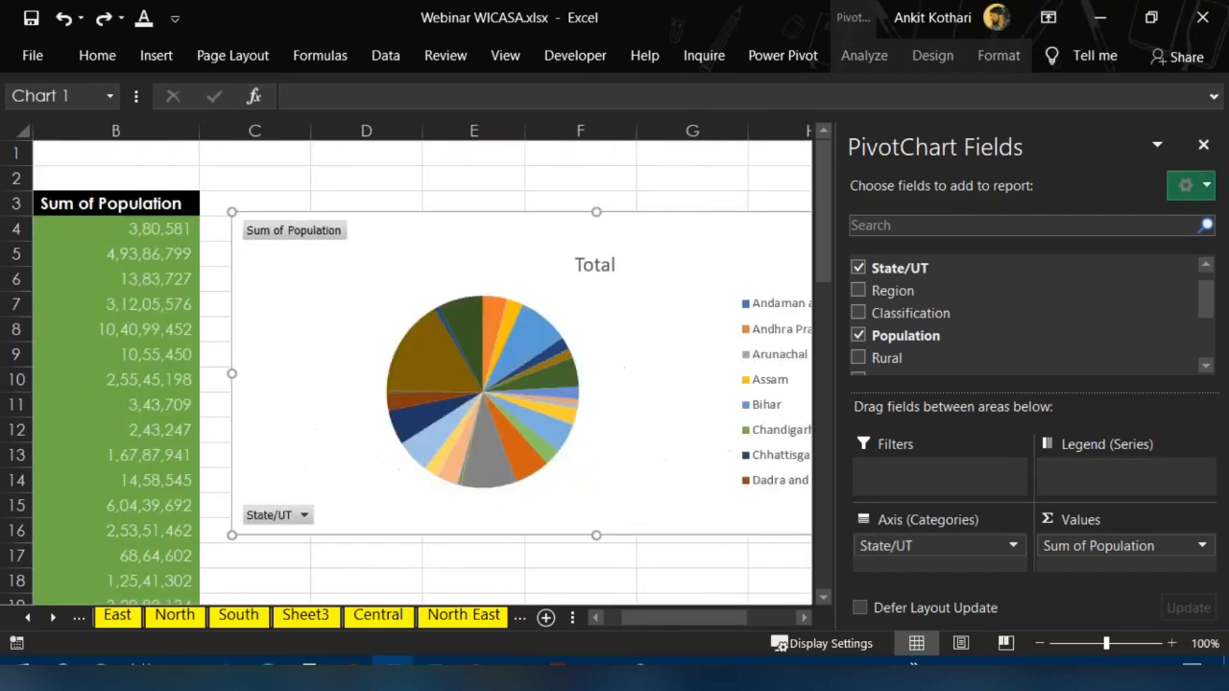
Undo the recent field and chart type changes back to the column chart with Region as the legend series
key("ctrl+z")
key("ctrl+z")
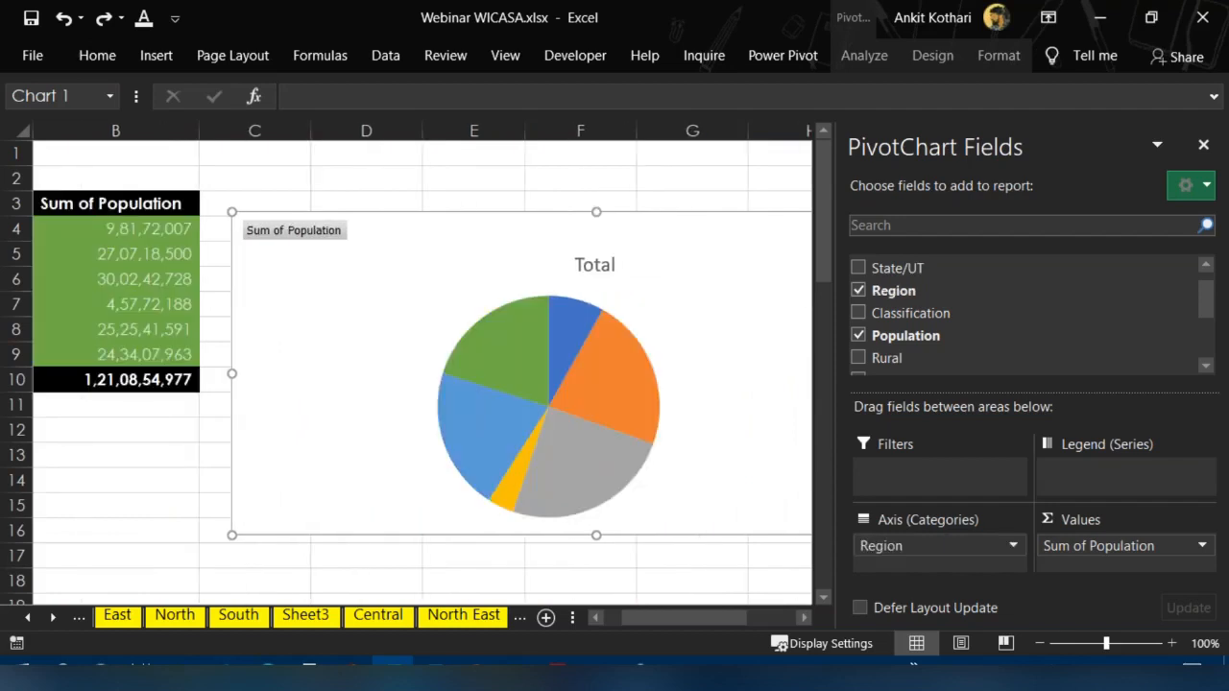
key("ctrl+z")
key("ctrl+z")
left_click(638, 228)
left_click(645, 264)
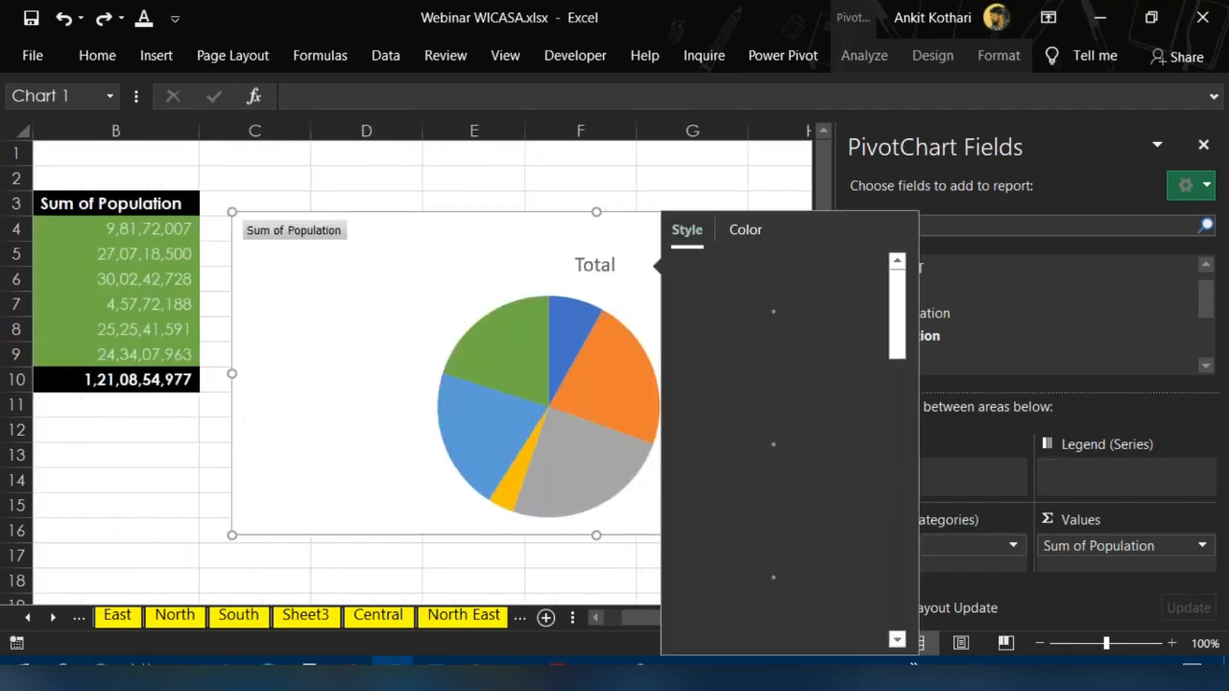
left_click(305, 580)
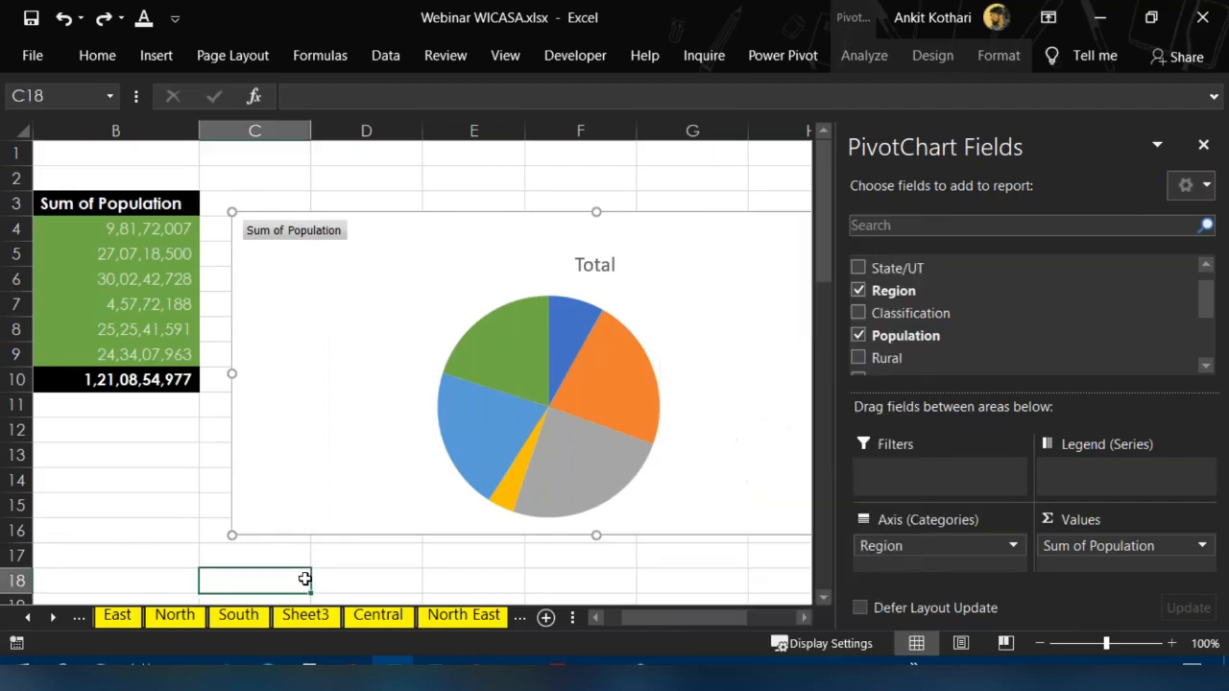
key("ctrl+z")
key("ctrl+z")
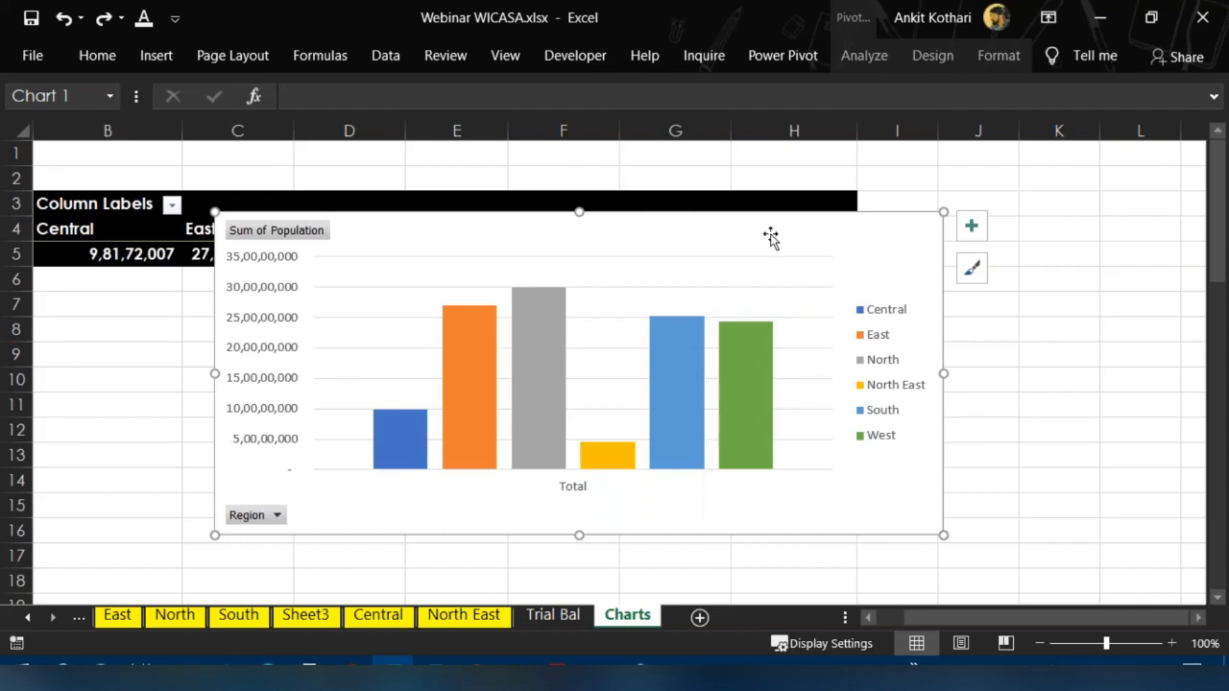
left_click(971, 226)
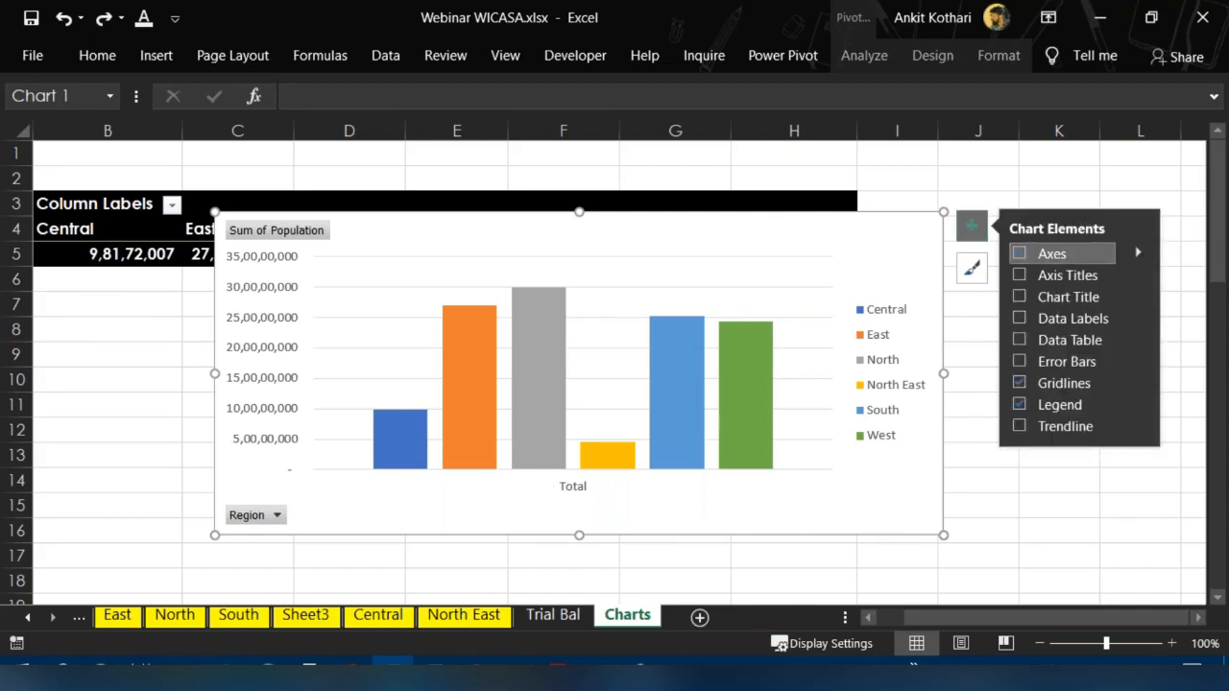
left_click(735, 585)
Add a new worksheet at the end of the workbook and name it Dashboard
left_click(699, 619)
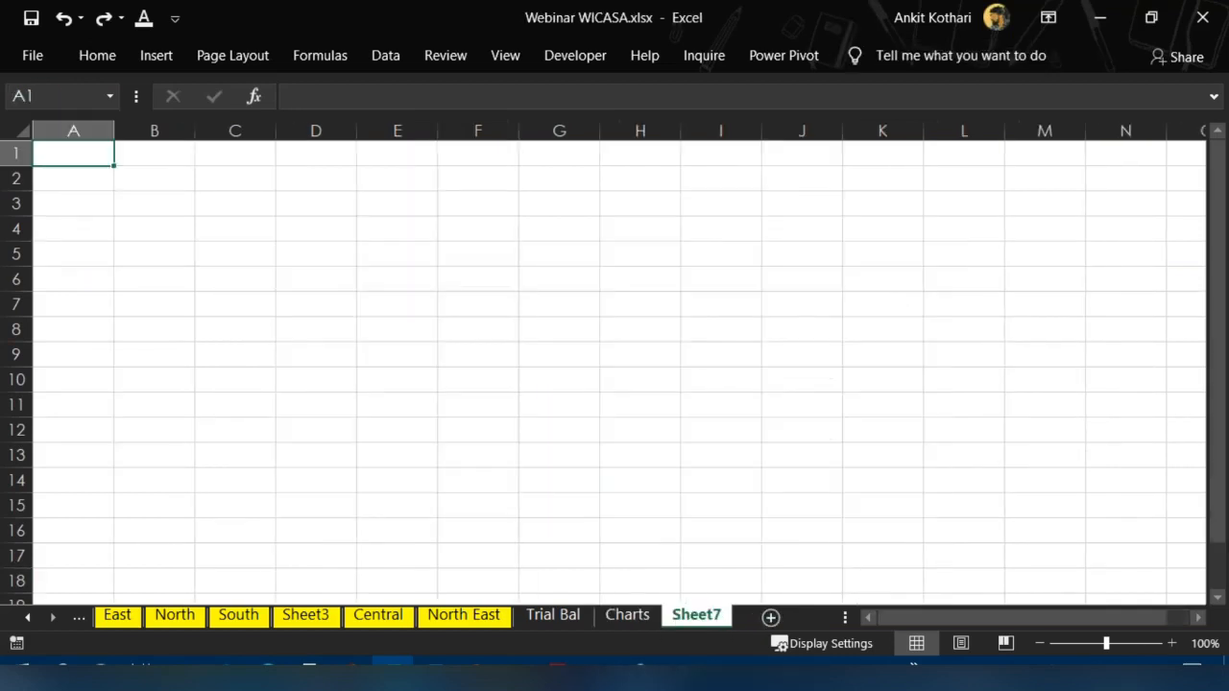
left_click(28, 617)
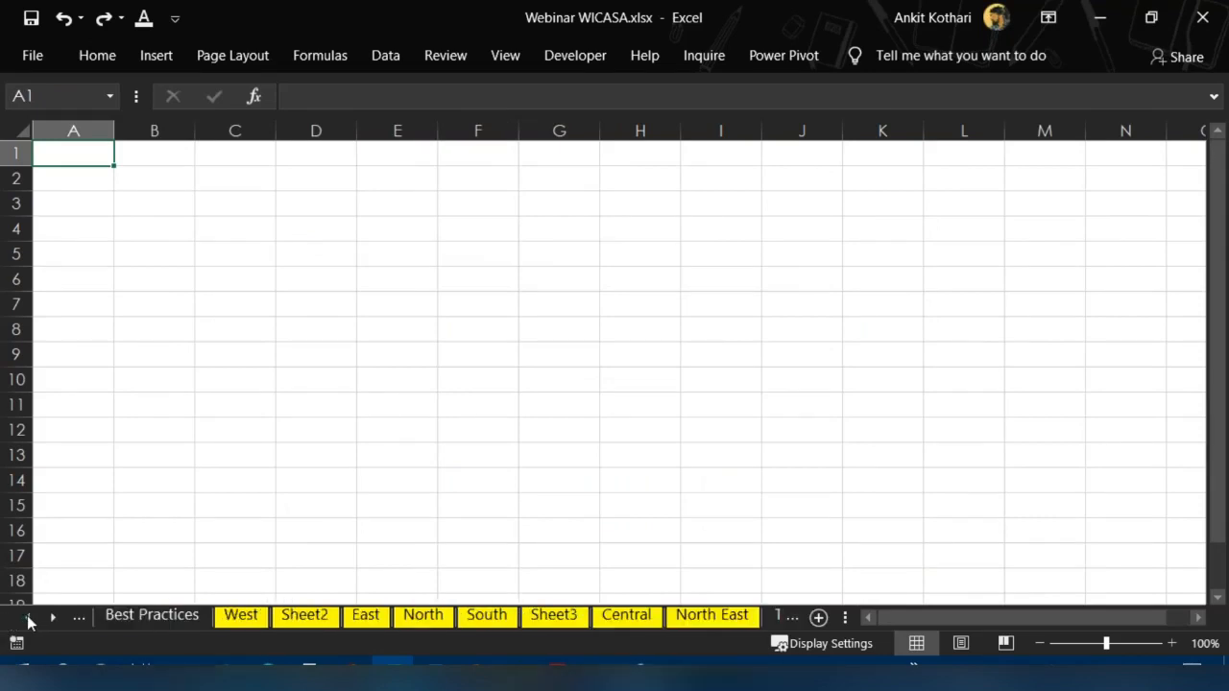
left_click(28, 618)
left_click(61, 617)
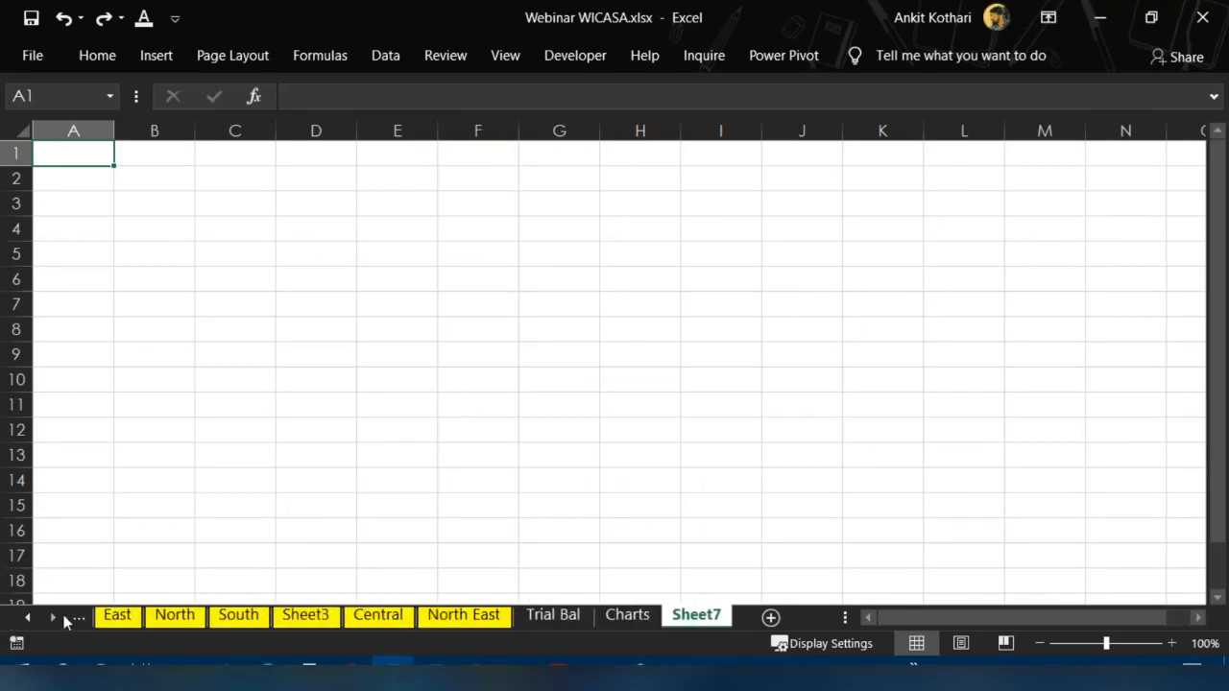
double_click(678, 618)
type("Dashboard")
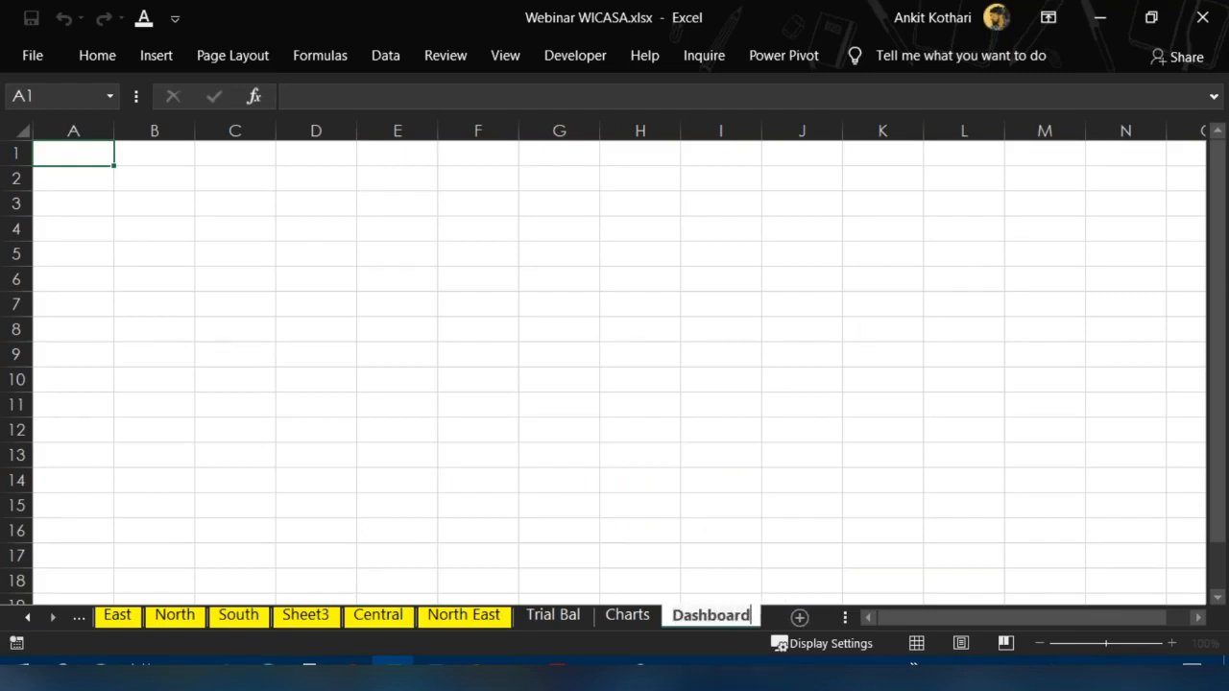
key("Return")
On the Charts sheet, move the population column chart below the pivot table so it starts around row 7
left_click(640, 619)
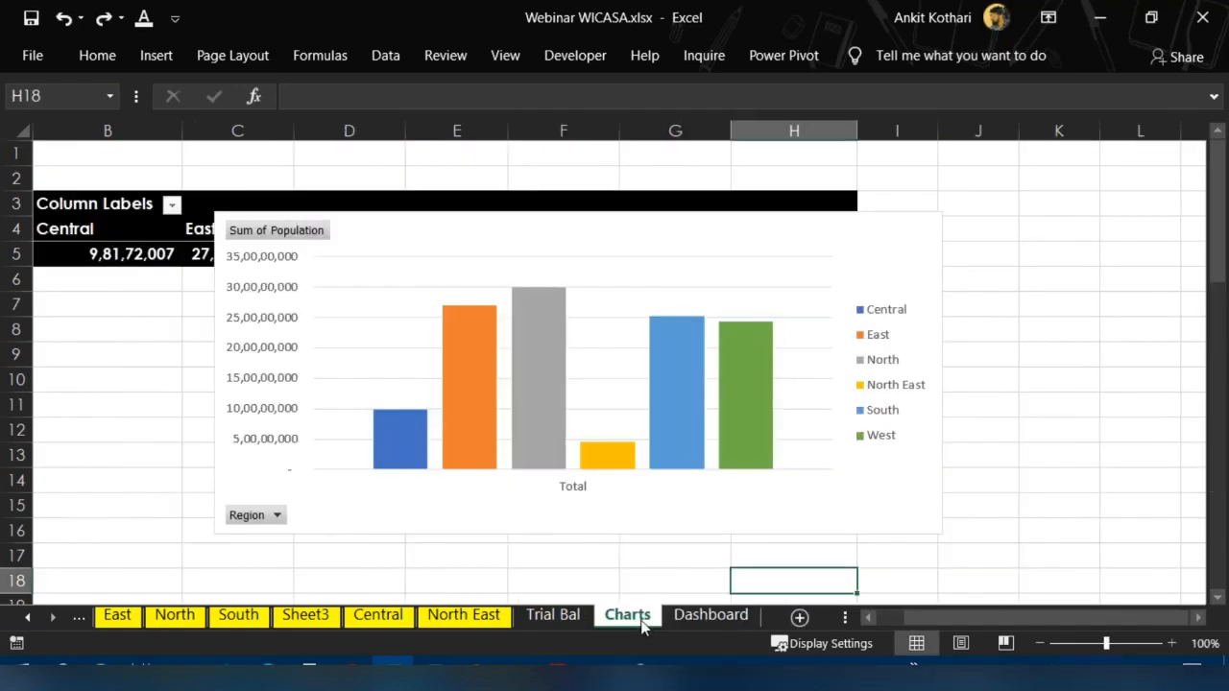
left_click(525, 239)
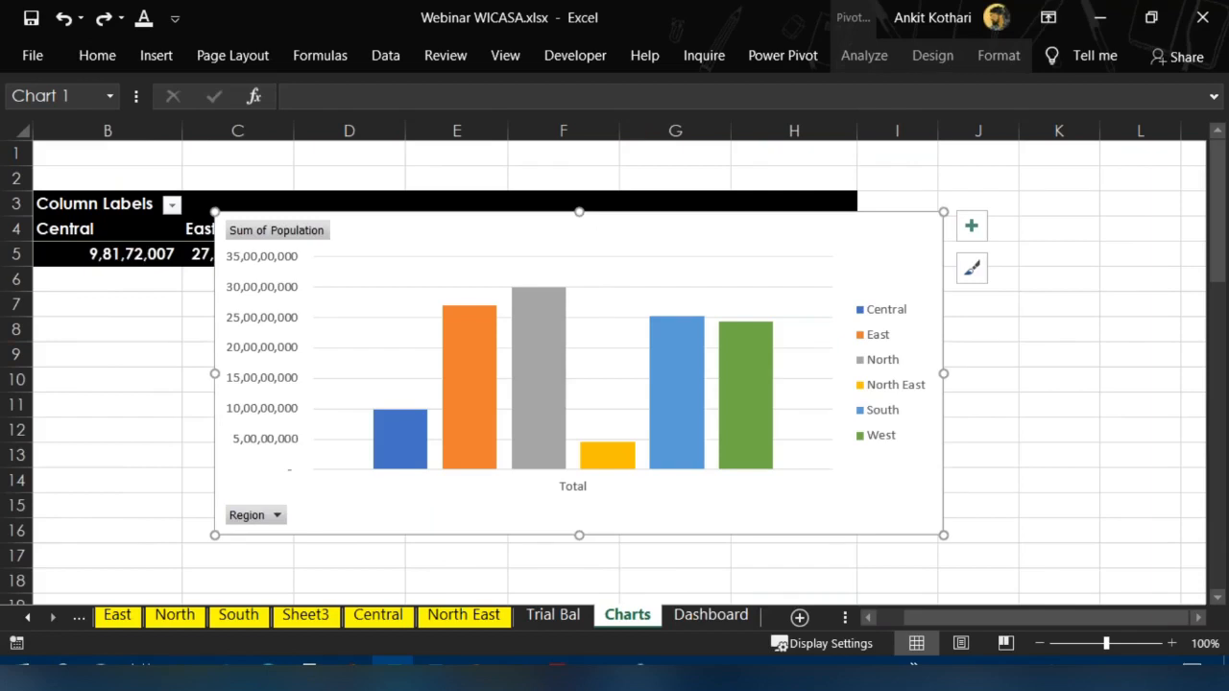
left_click_drag(595, 234, 661, 244)
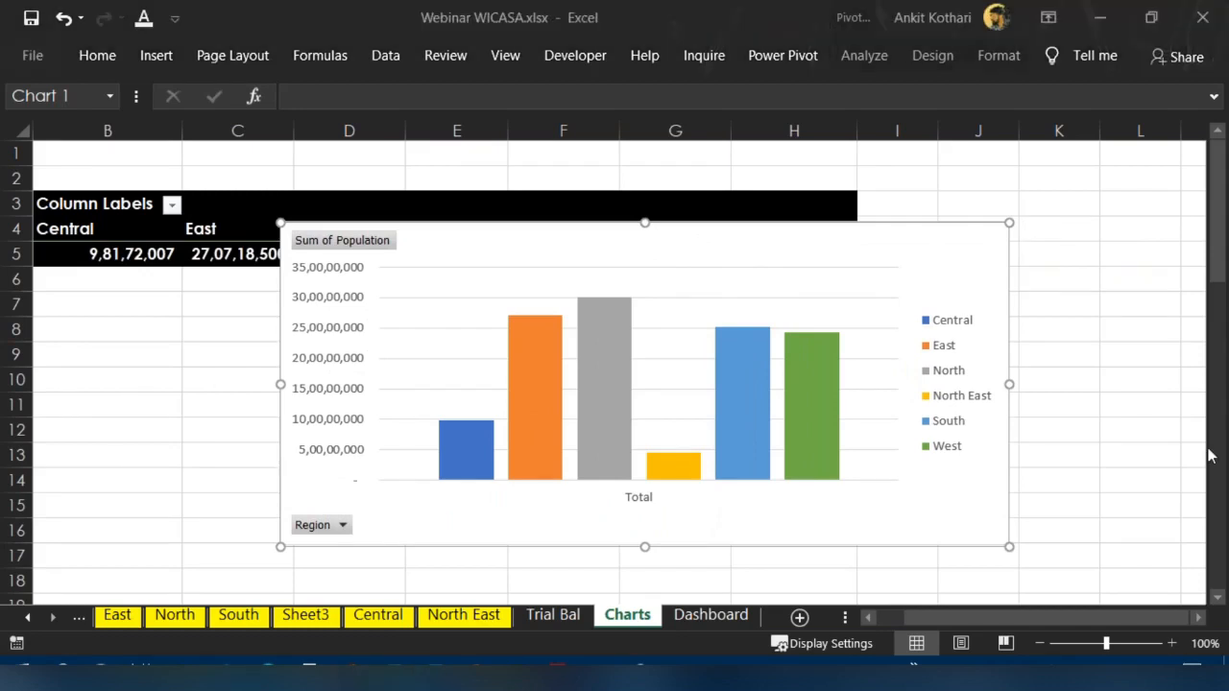
left_click(878, 236)
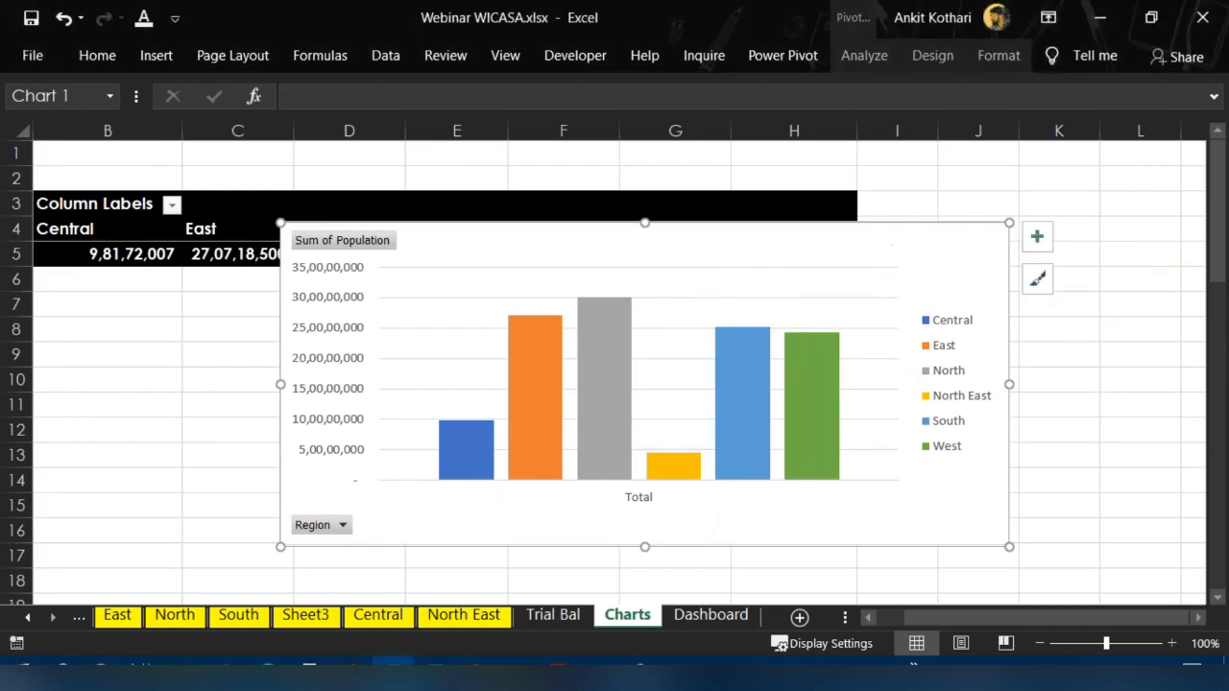
left_click_drag(967, 244, 913, 307)
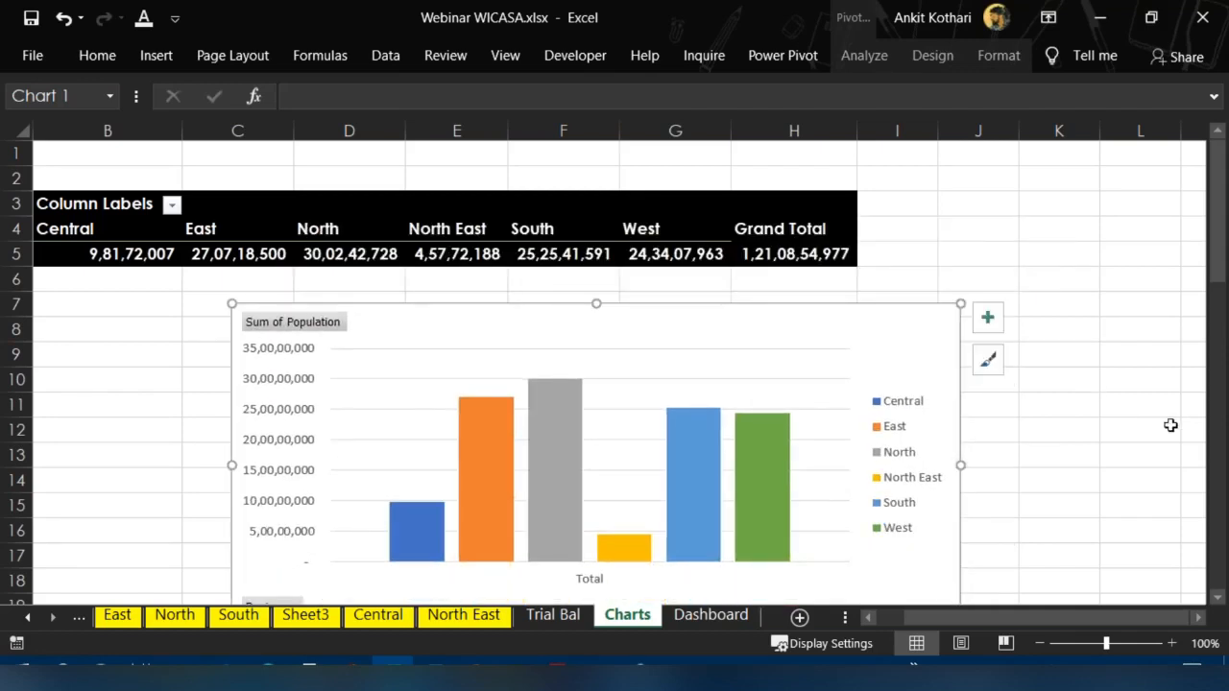
left_click(710, 612)
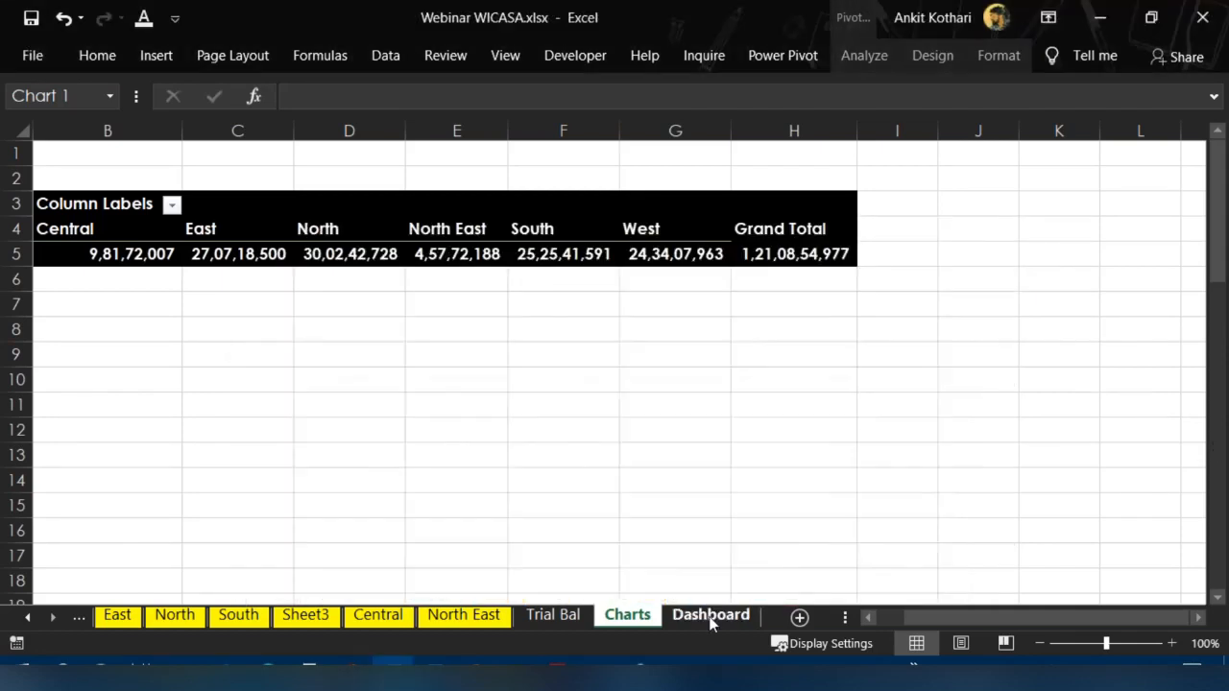
left_click(153, 176)
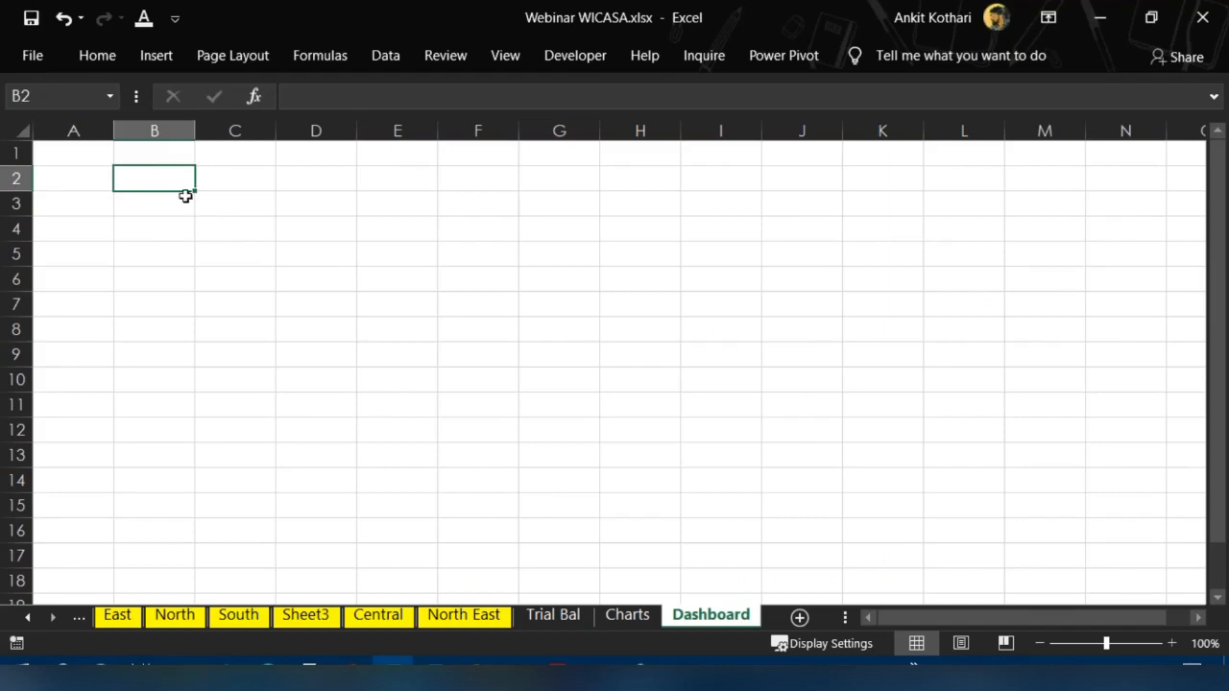
left_click(627, 615)
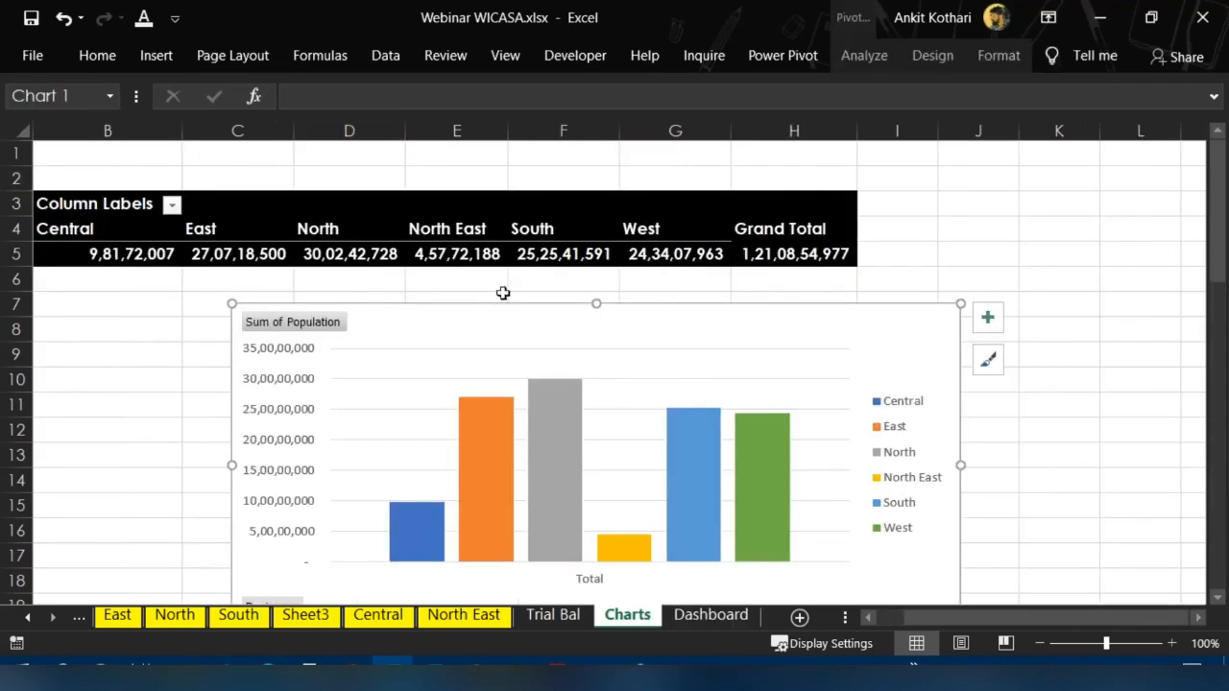
left_click(580, 283)
left_click(865, 341)
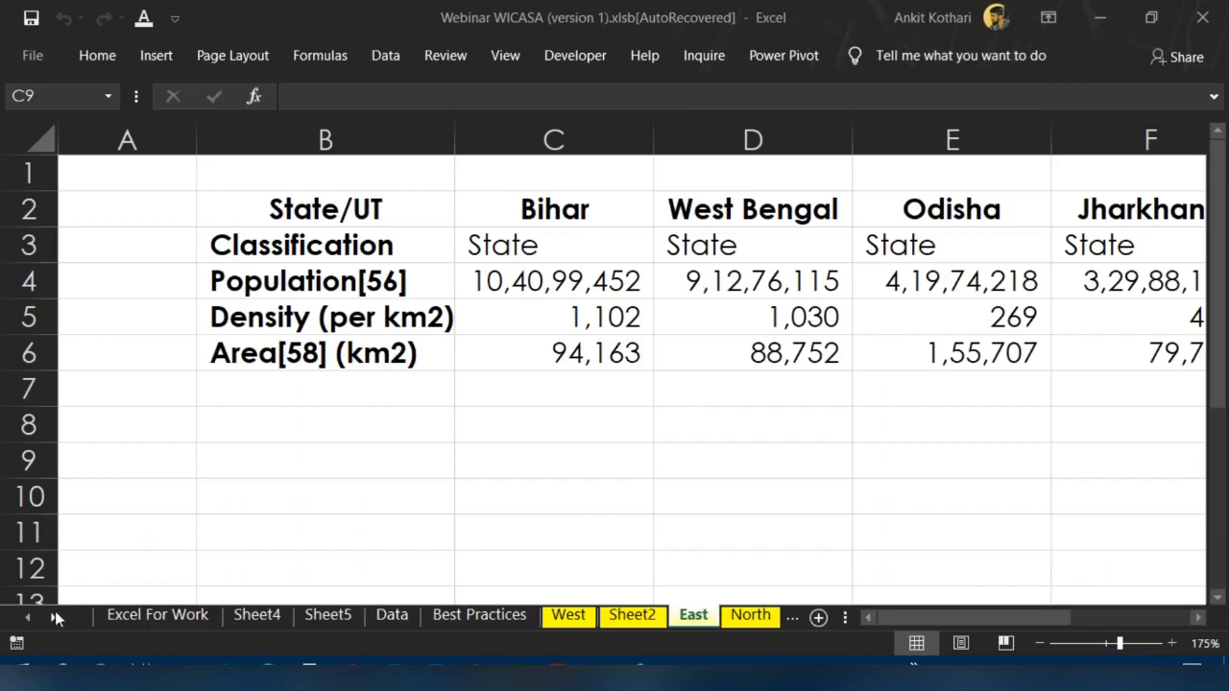
Find and open Sheet4, which holds the population and area pivot tables, in the auto-recovered workbook
left_click(55, 615)
left_click(55, 615)
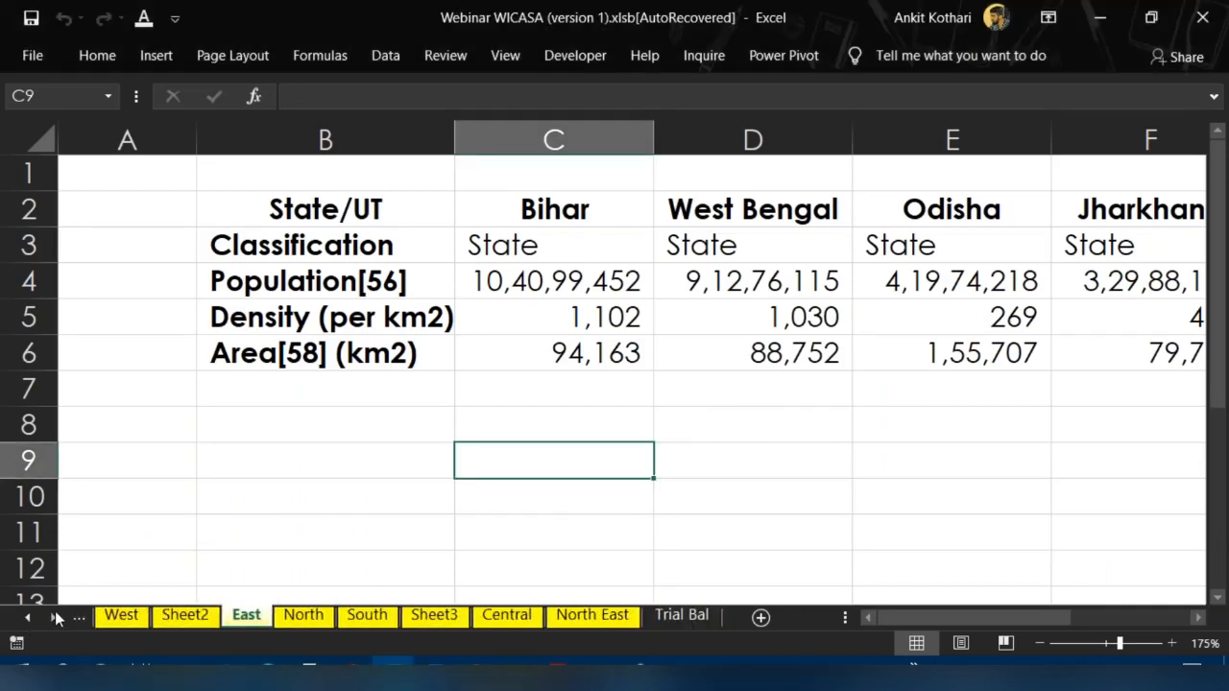
left_click(28, 617)
left_click(27, 617)
left_click(28, 617)
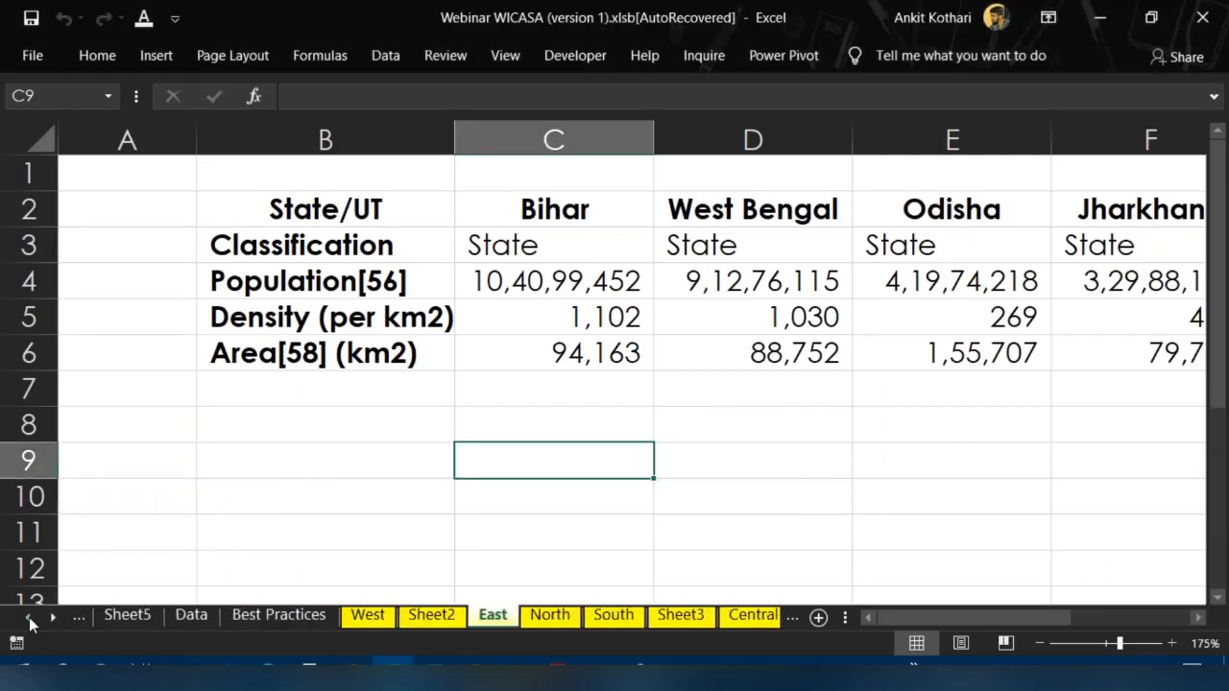
left_click(29, 617)
left_click(223, 617)
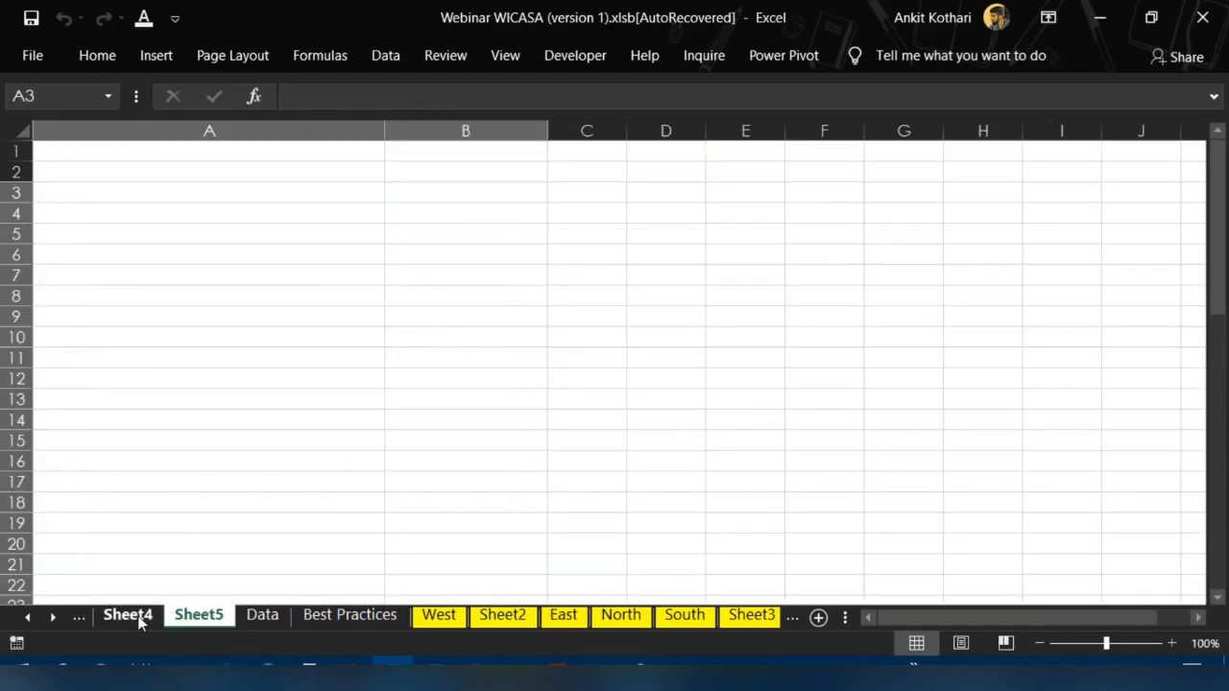
left_click(137, 617)
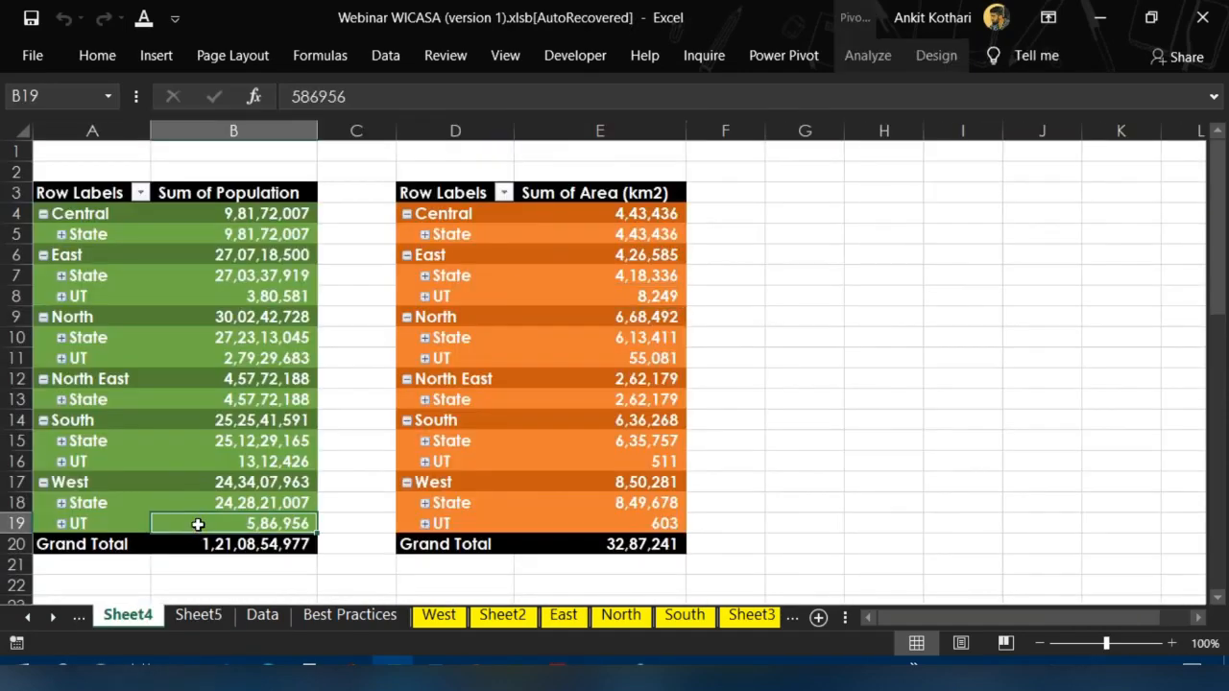
left_click(455, 194)
left_click(142, 58)
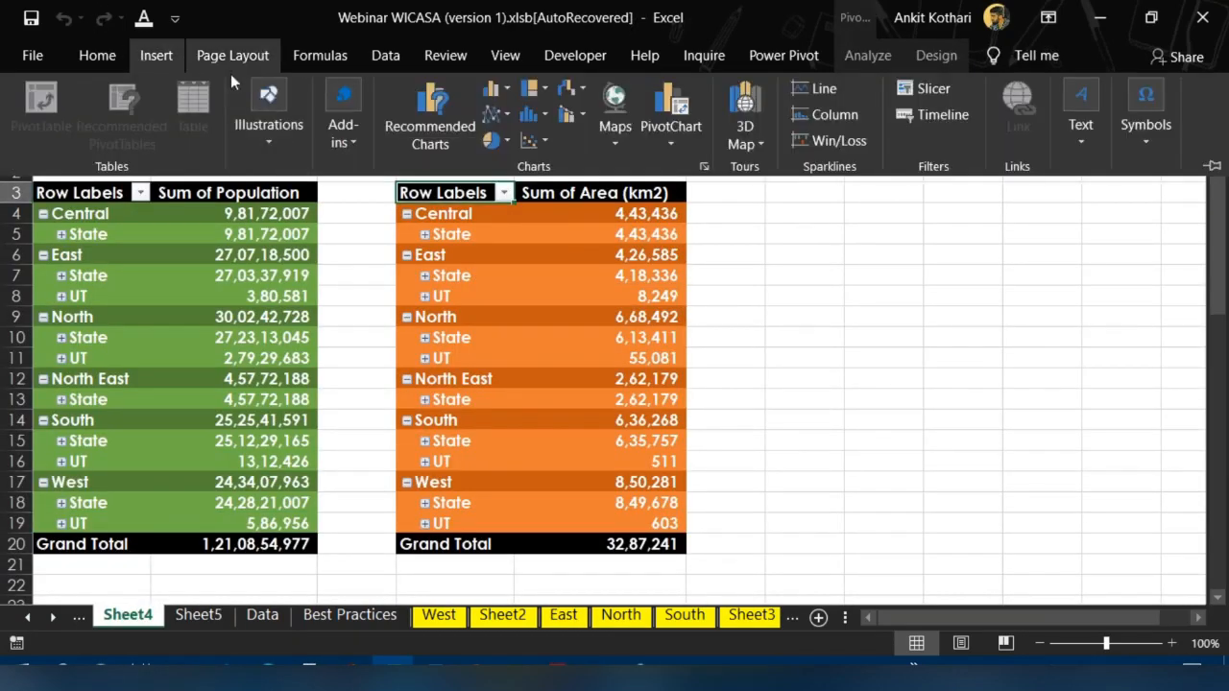
left_click(489, 88)
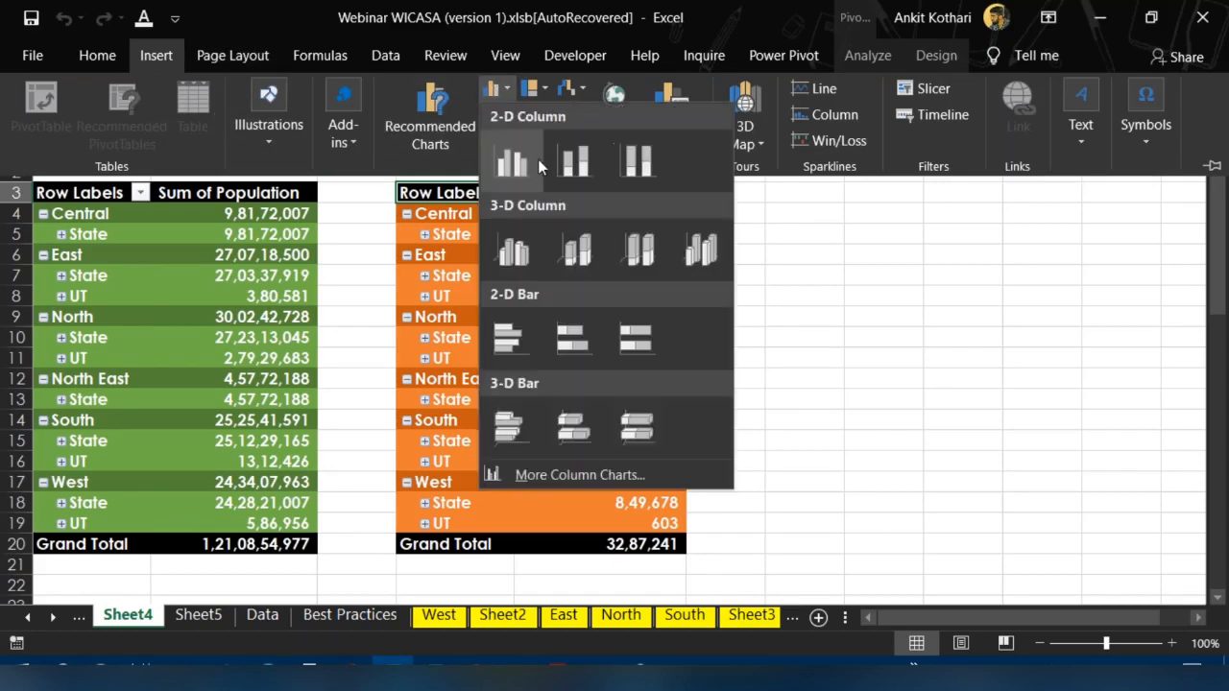
left_click(928, 299)
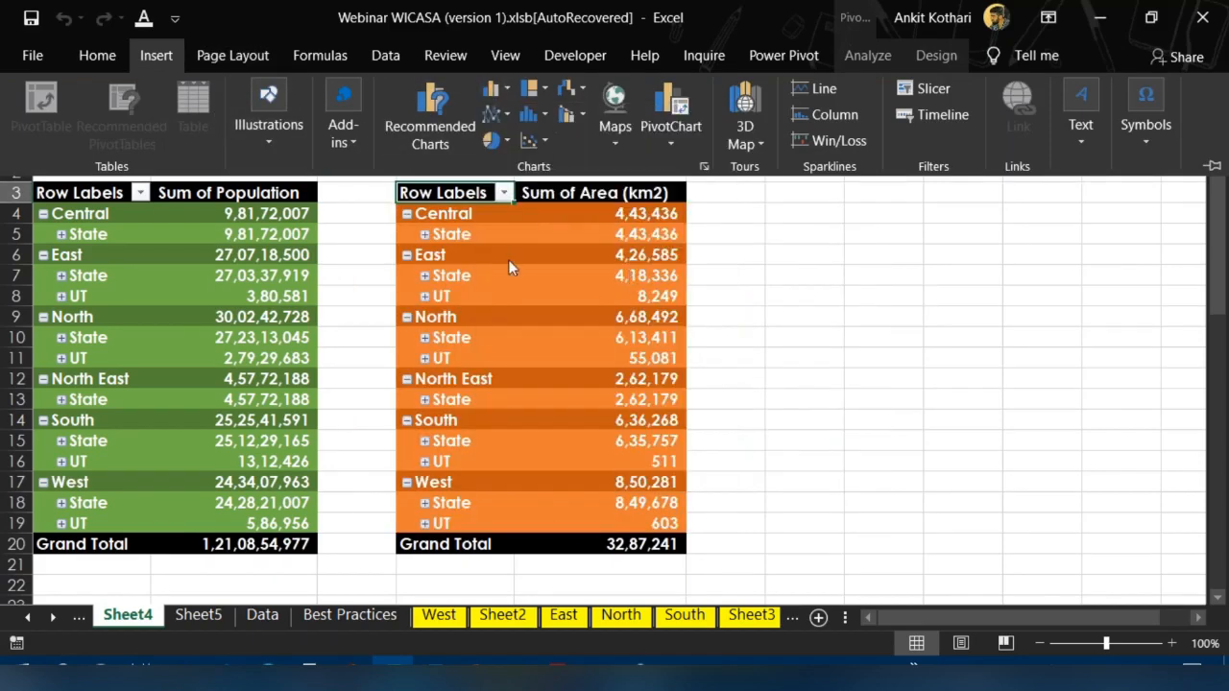
Show the field list for the area pivot table and remove Classification and State/UT from its rows, leaving only Region
left_click(614, 290)
left_click(619, 290)
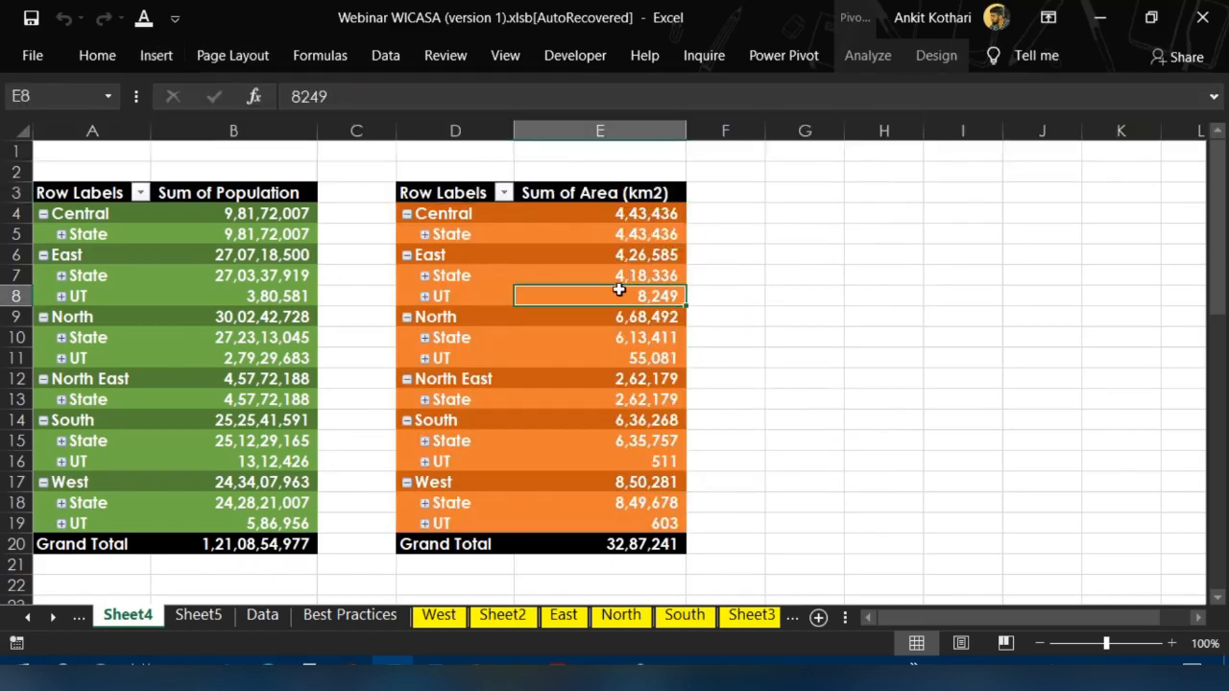
left_click(916, 56)
left_click(861, 57)
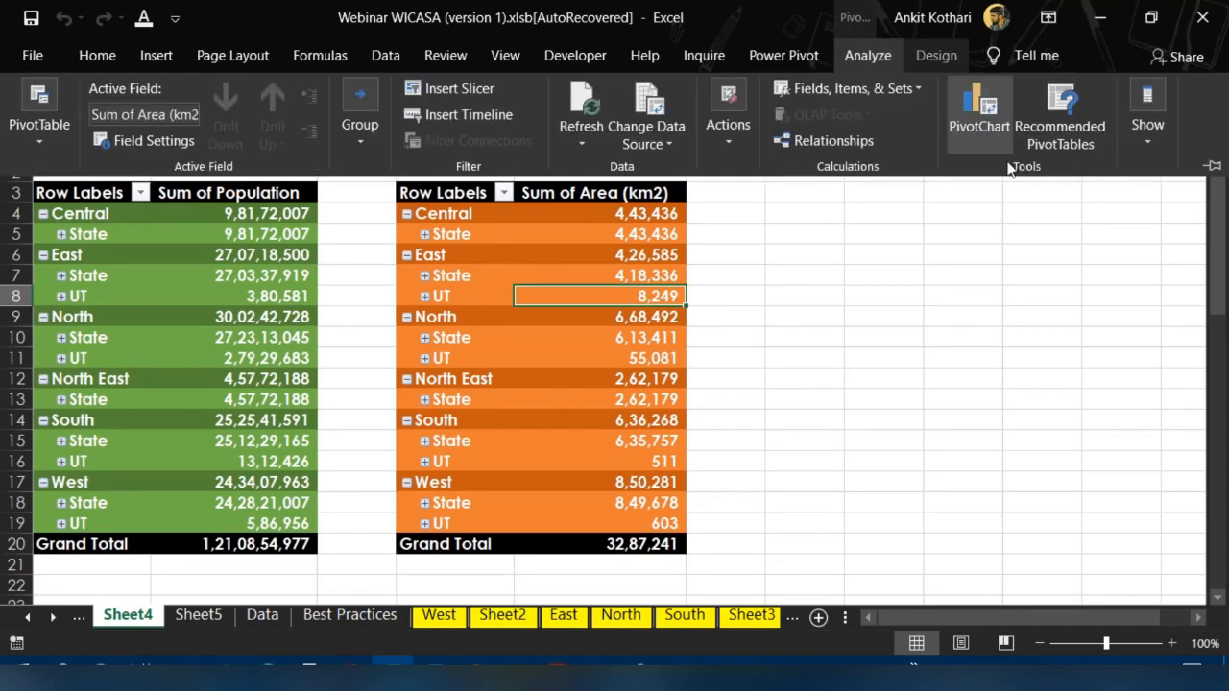
left_click(1152, 129)
left_click(1090, 234)
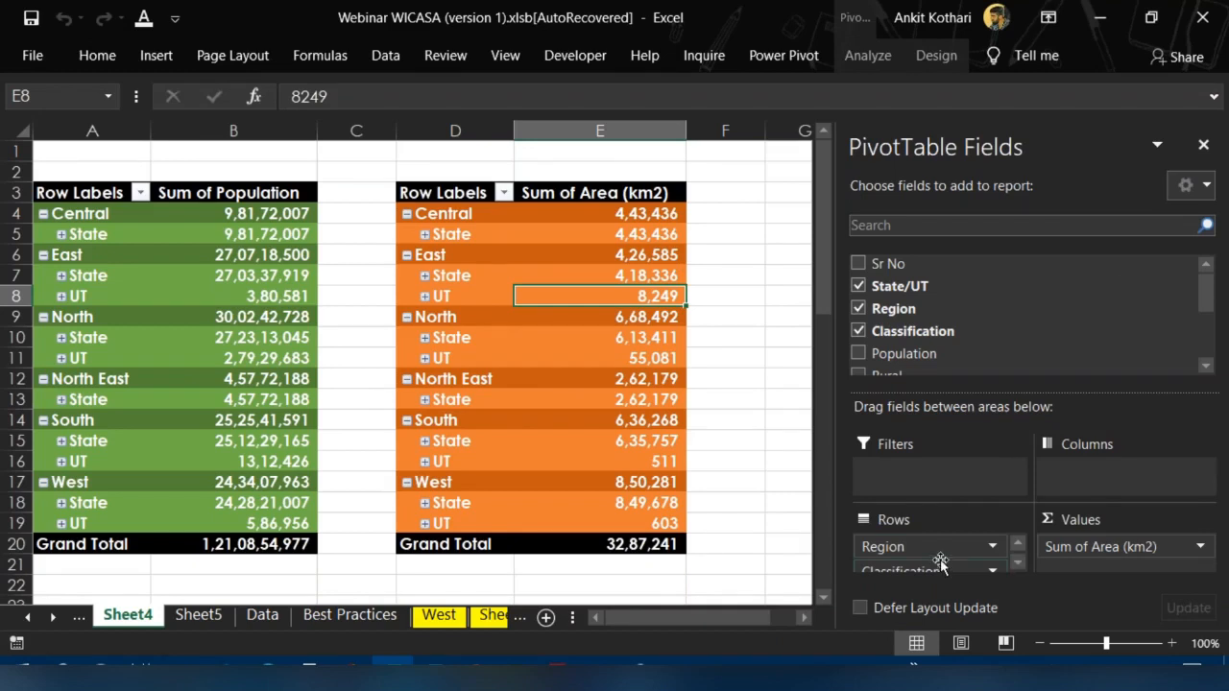
left_click_drag(933, 568, 1003, 369)
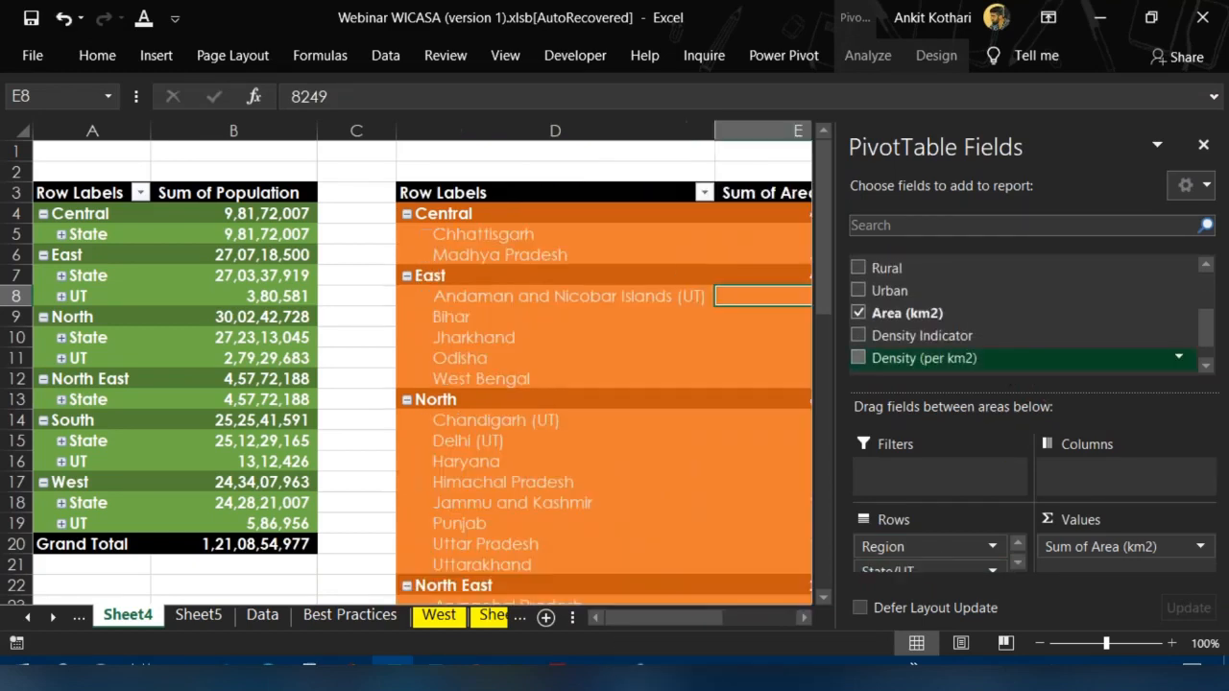
left_click_drag(922, 570, 1017, 340)
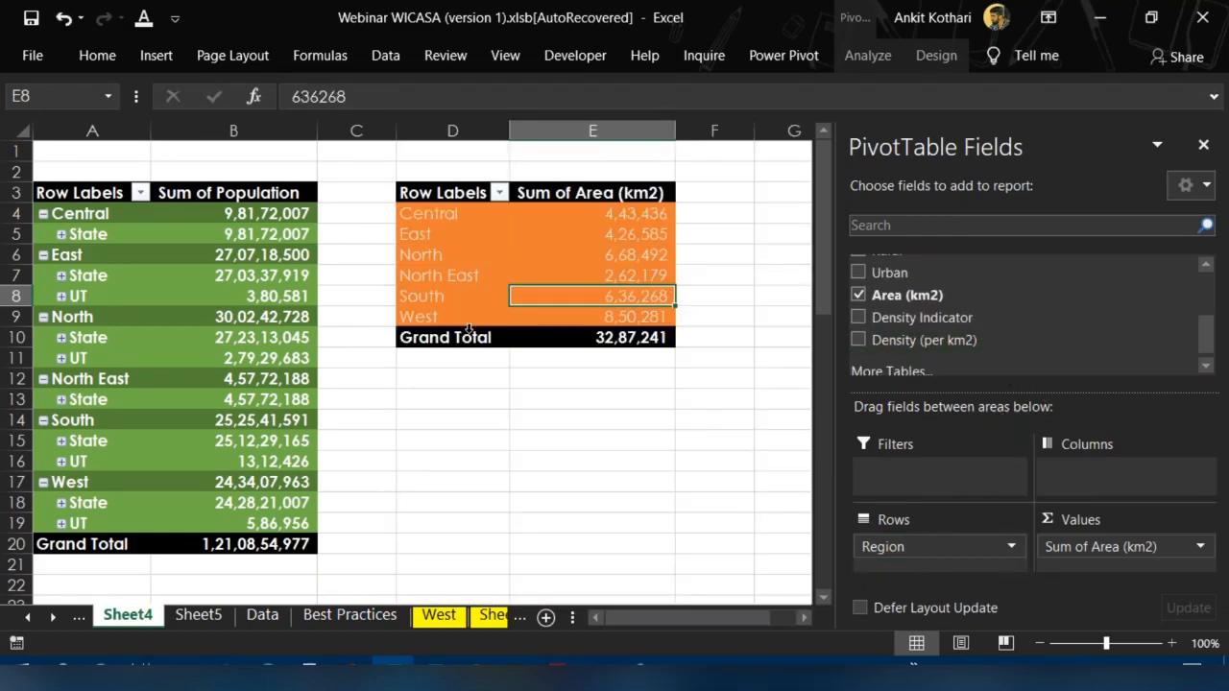
Insert a 2-D pie chart from the area pivot table and cut it from the sheet
left_click(614, 236)
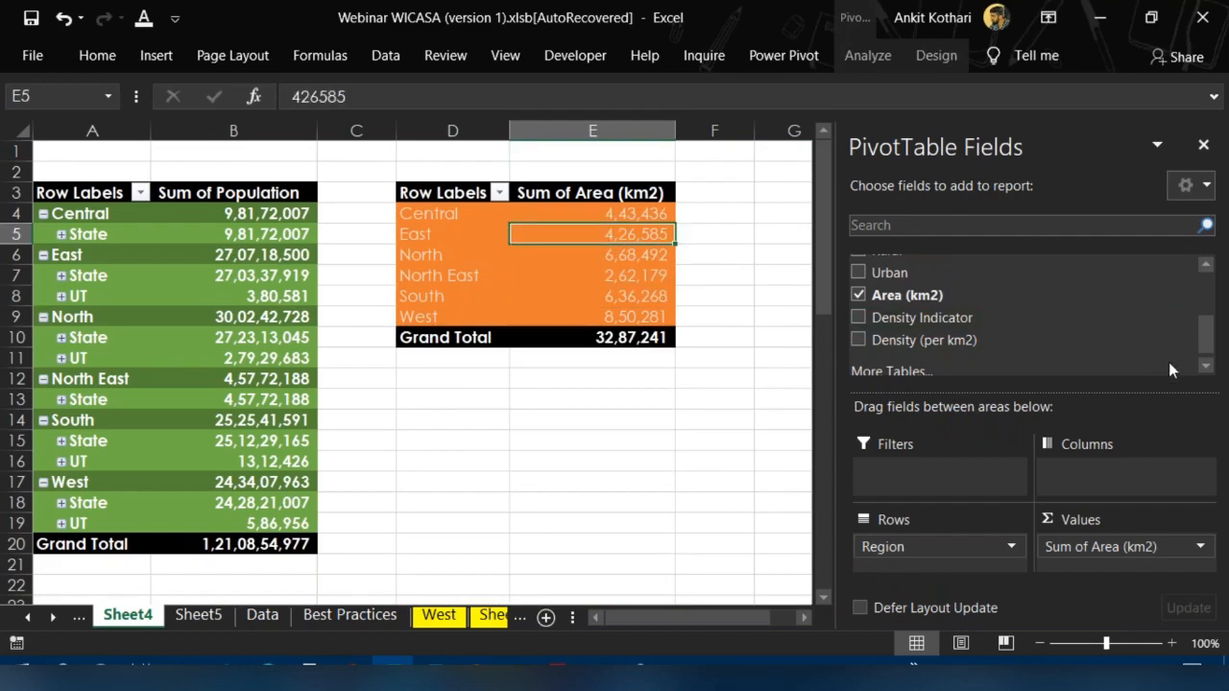
left_click(139, 55)
left_click(501, 141)
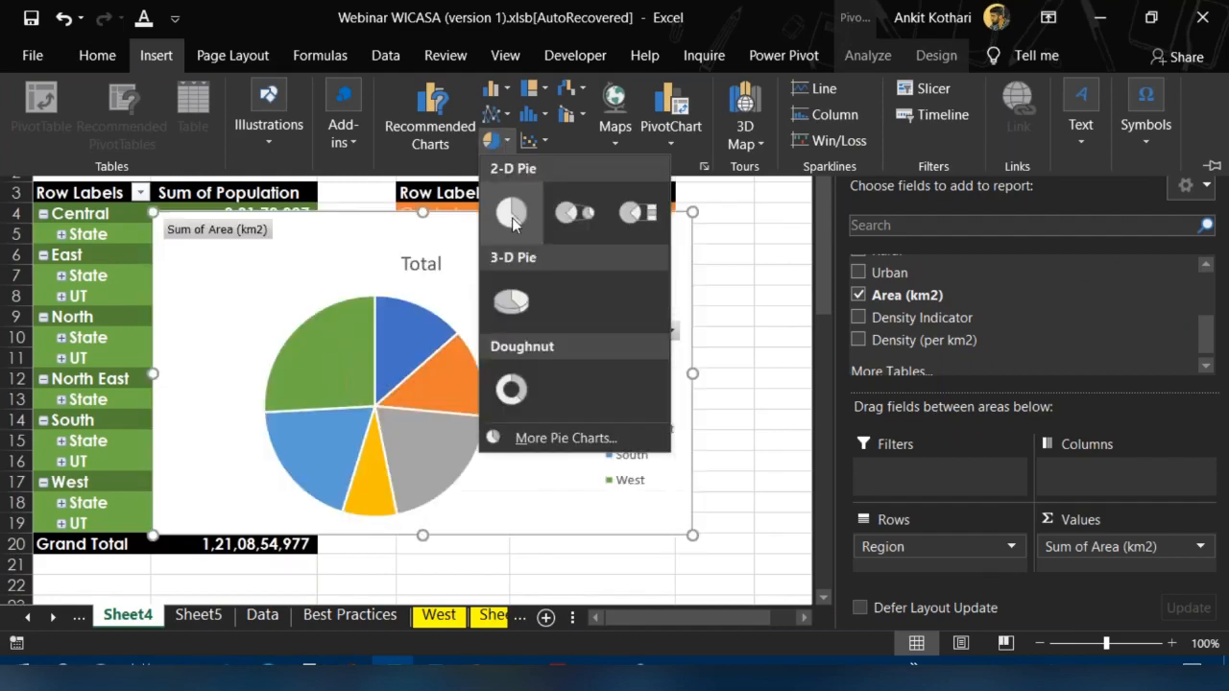
left_click(513, 219)
key("Delete")
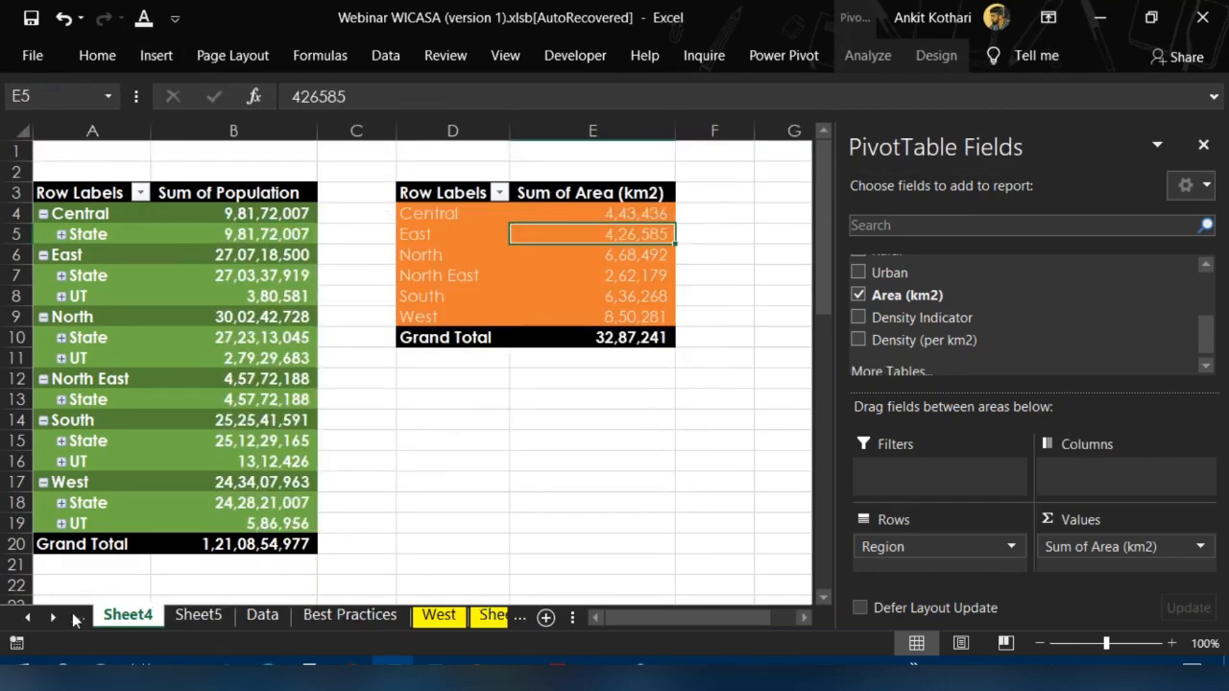
Add a new worksheet and move it to the end of the workbook, after Trial Bal
left_click(54, 618)
left_click(53, 617)
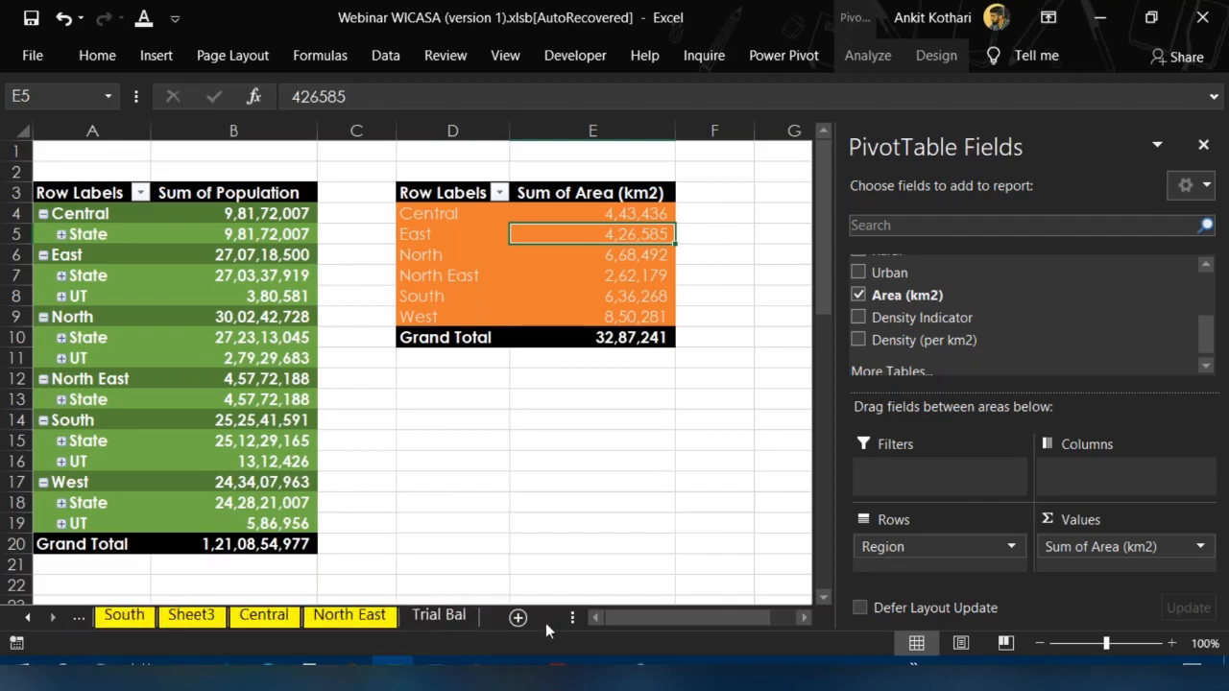
left_click(439, 614)
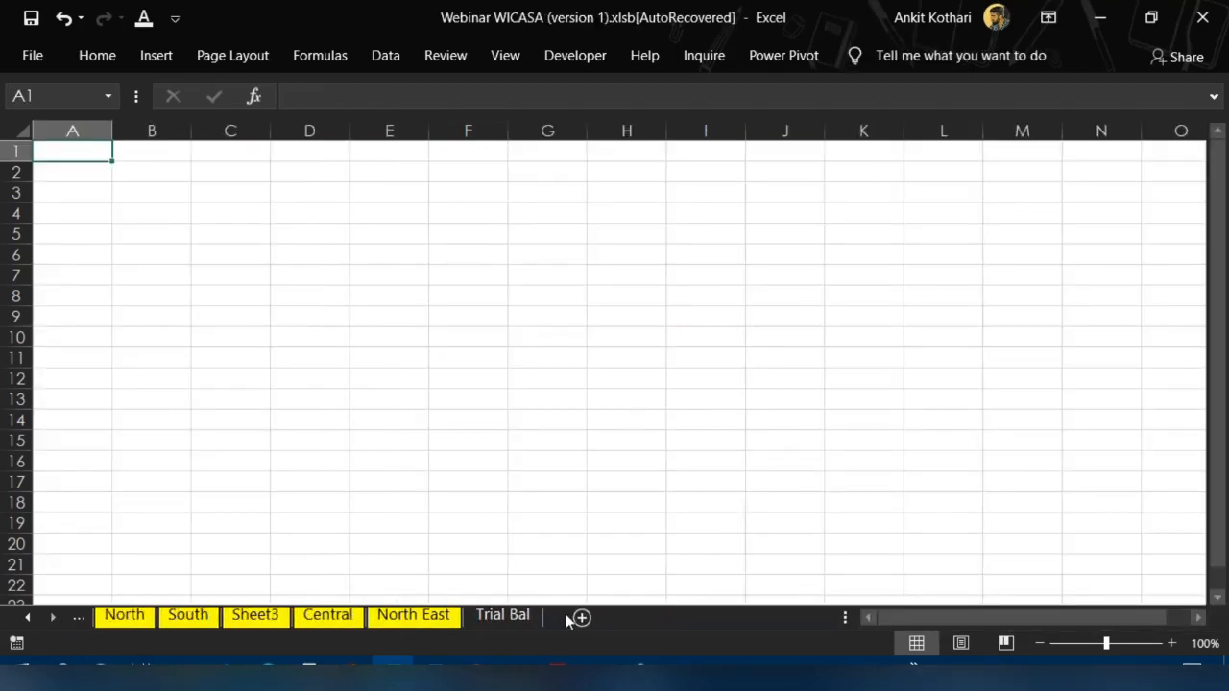
left_click(29, 619)
left_click(29, 618)
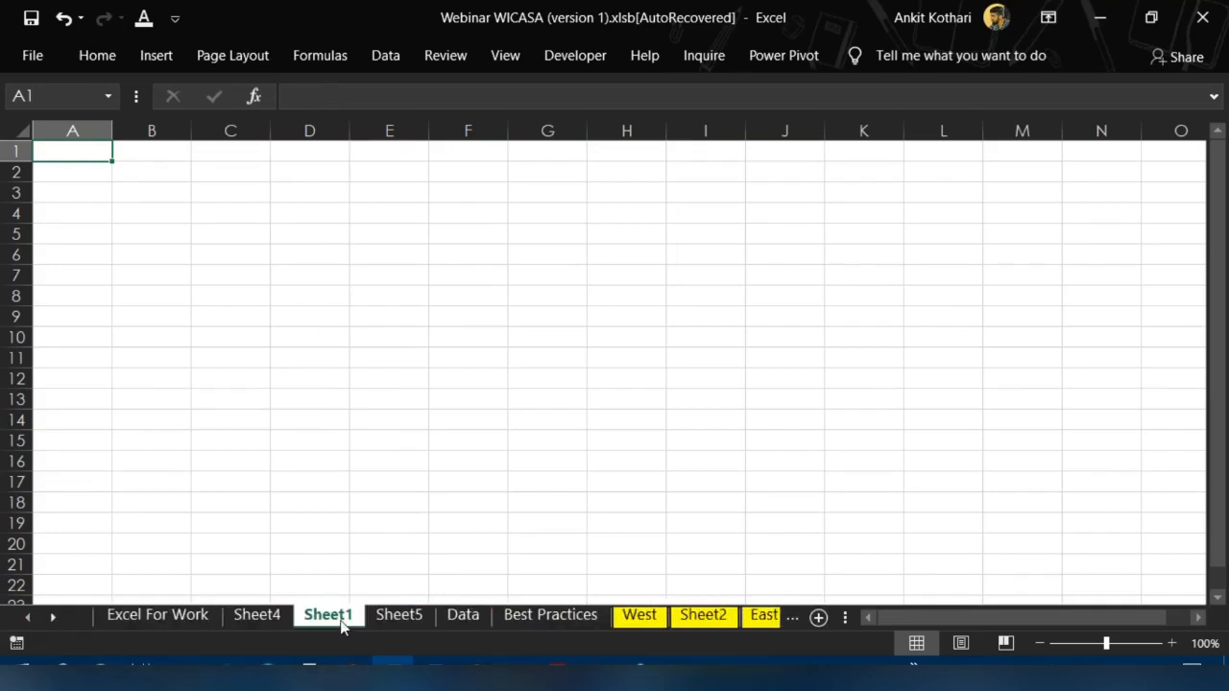
left_click(791, 619)
left_click(793, 619)
left_click_drag(797, 624, 735, 620)
Rename the new worksheet as DashBoard
double_click(703, 615)
type("DashBoard")
key("Return")
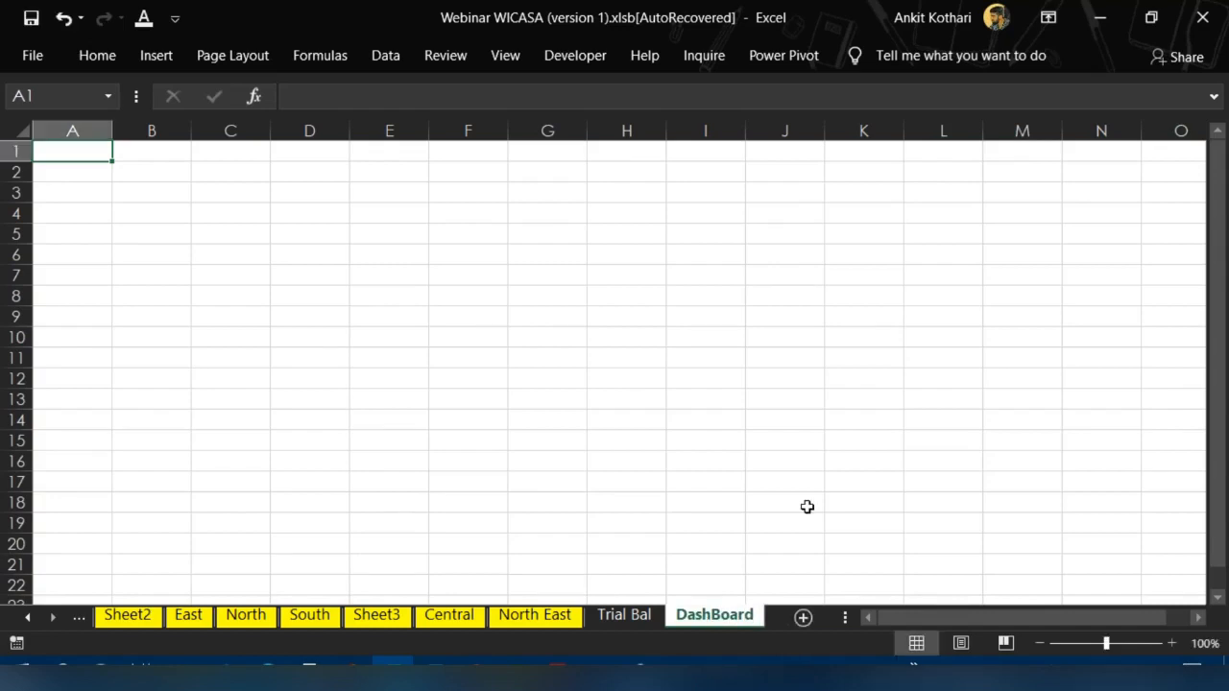
Paste the area pie chart into the DashBoard sheet at B2 and shrink it to span about columns B to E, rows 2 to 14
left_click(162, 179)
key("ctrl+v")
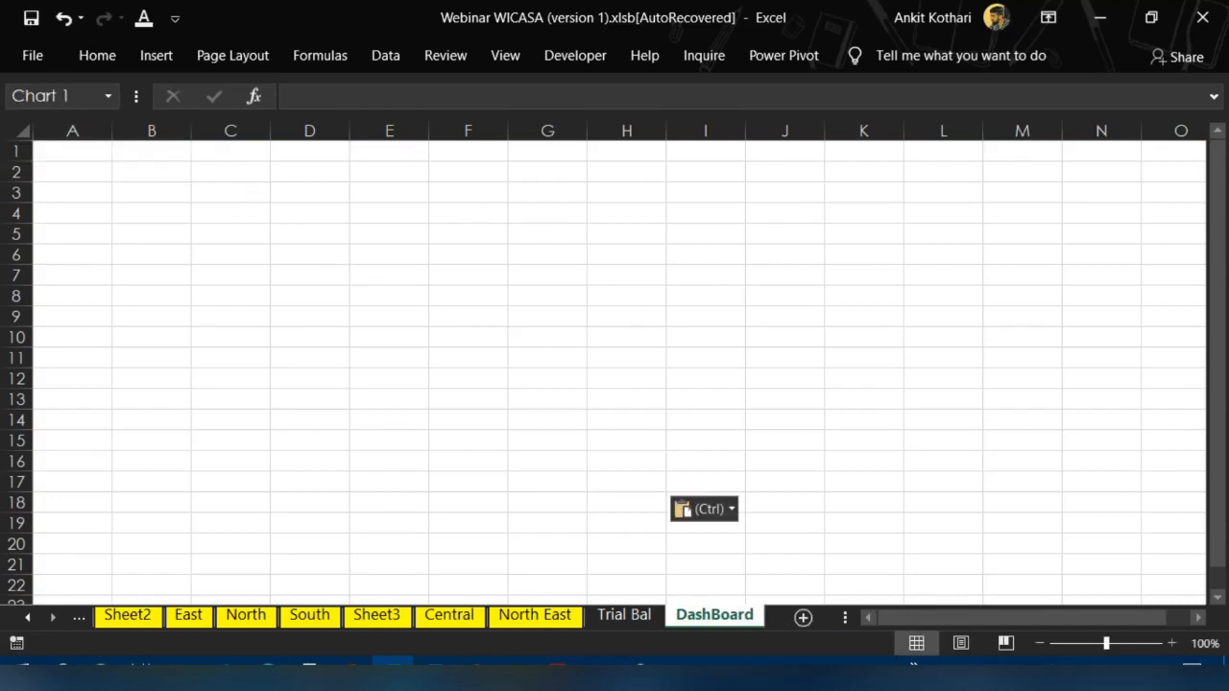
left_click(1207, 145)
left_click(839, 316)
left_click(517, 205)
left_click_drag(652, 484, 386, 434)
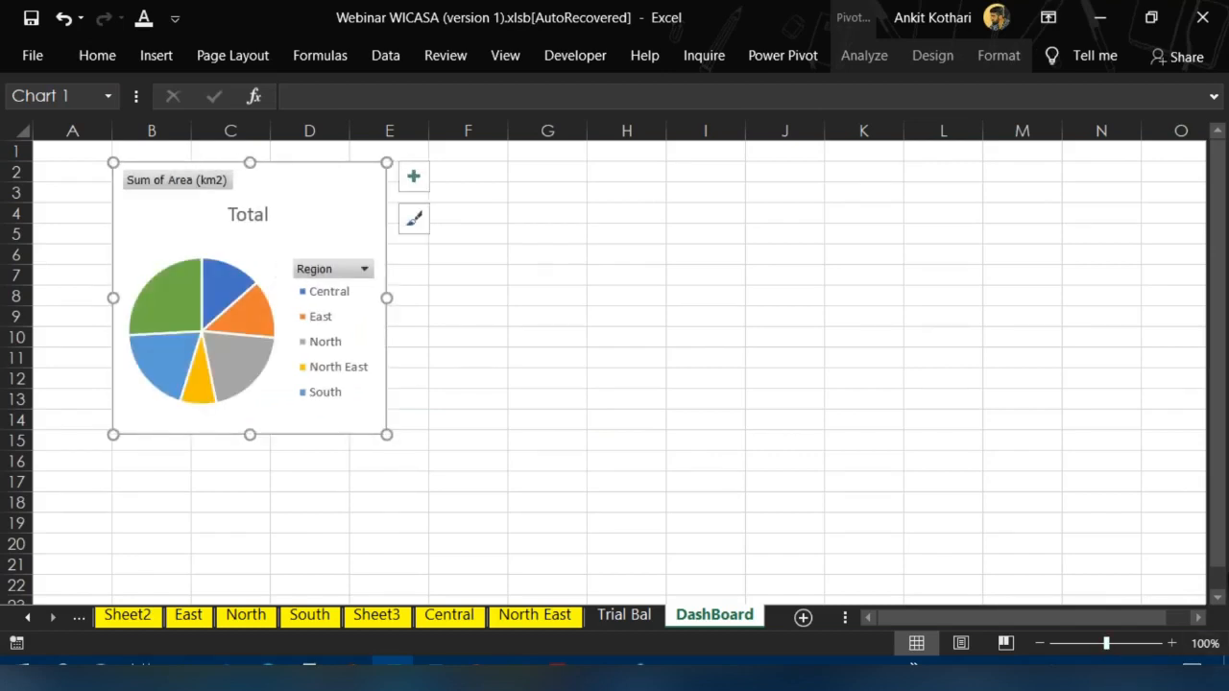
Move the pie chart up to the sheet's first row and resize it to span about columns A to D, rows 1 to 12
left_click(640, 670)
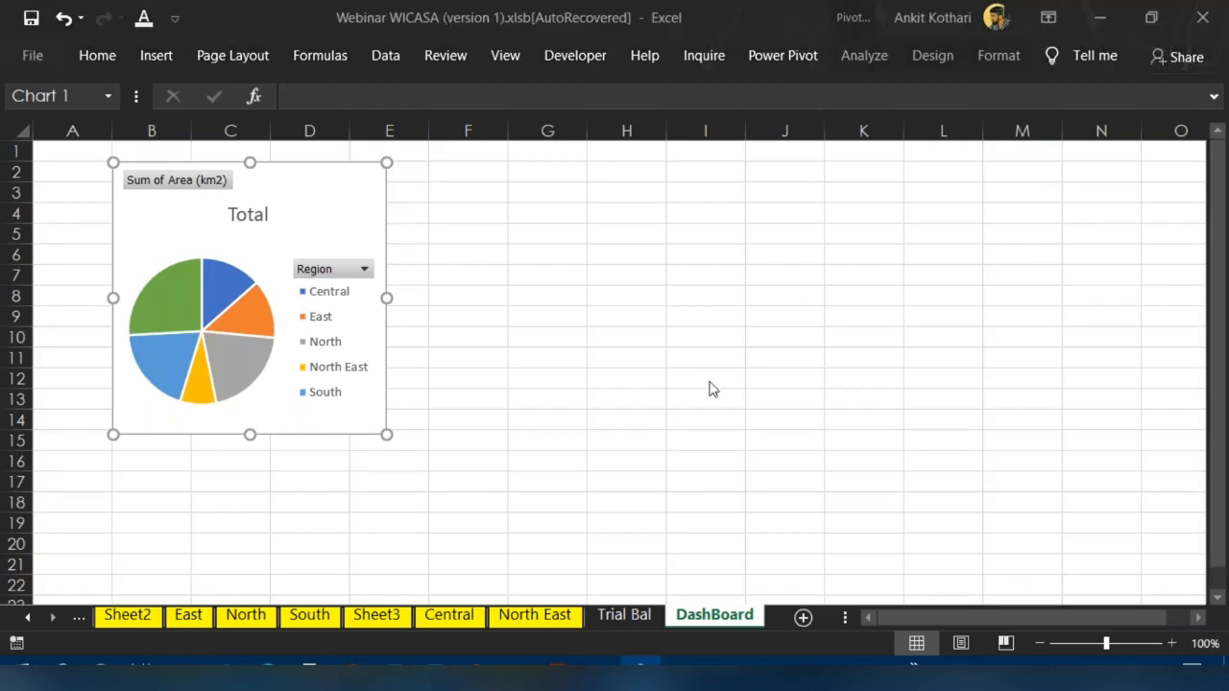
left_click(463, 269)
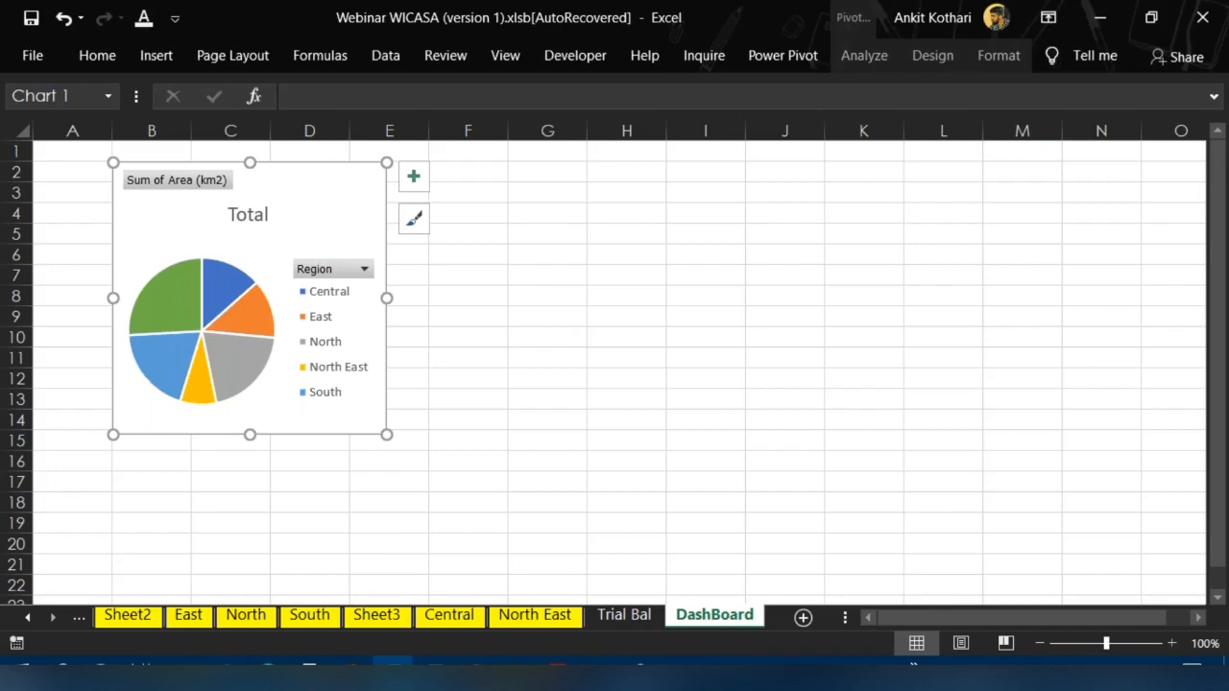
left_click_drag(333, 186, 279, 175)
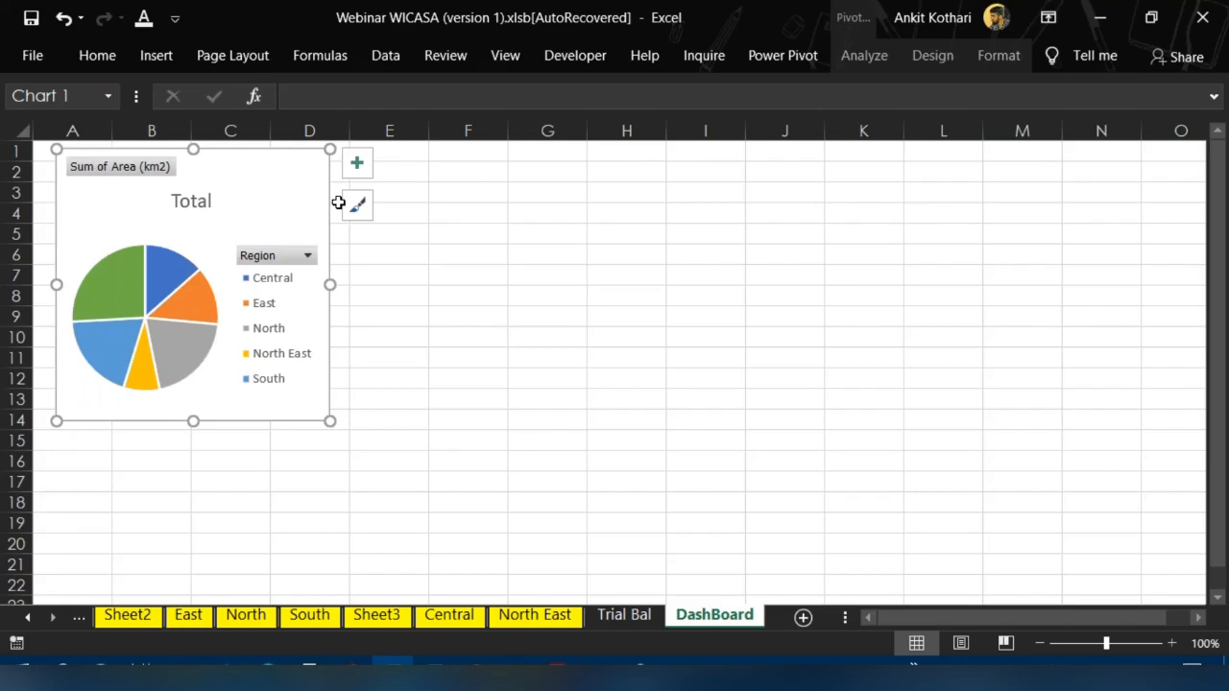
left_click(530, 230)
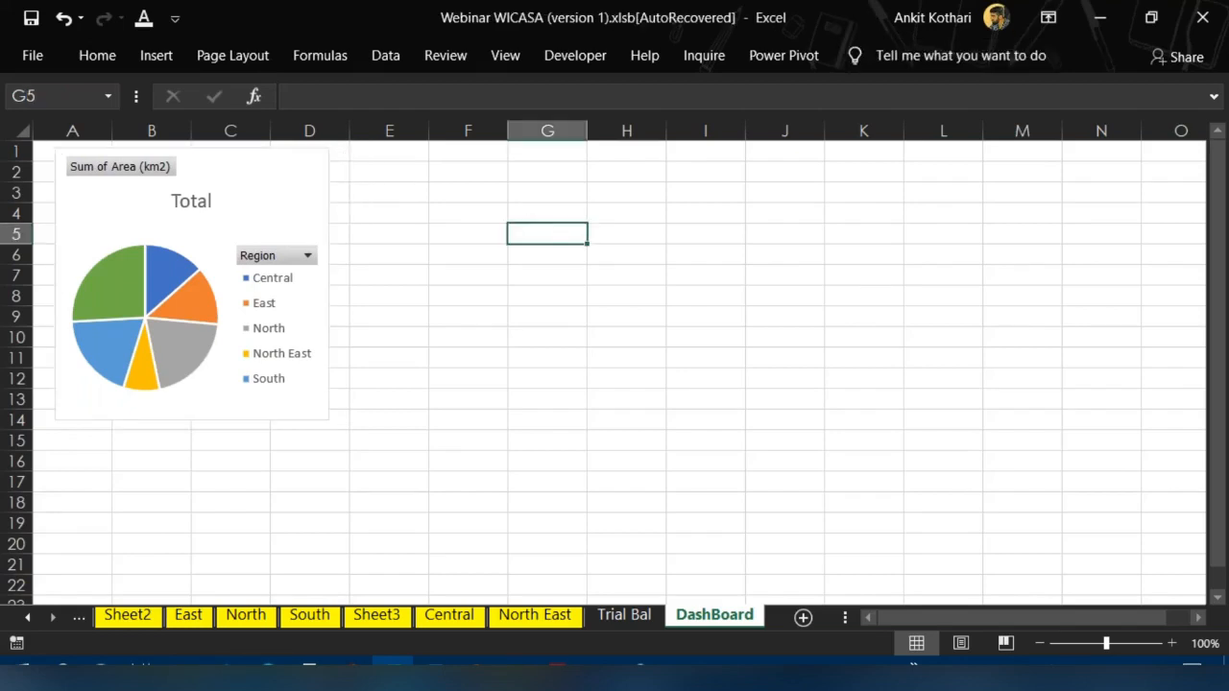
left_click(313, 189)
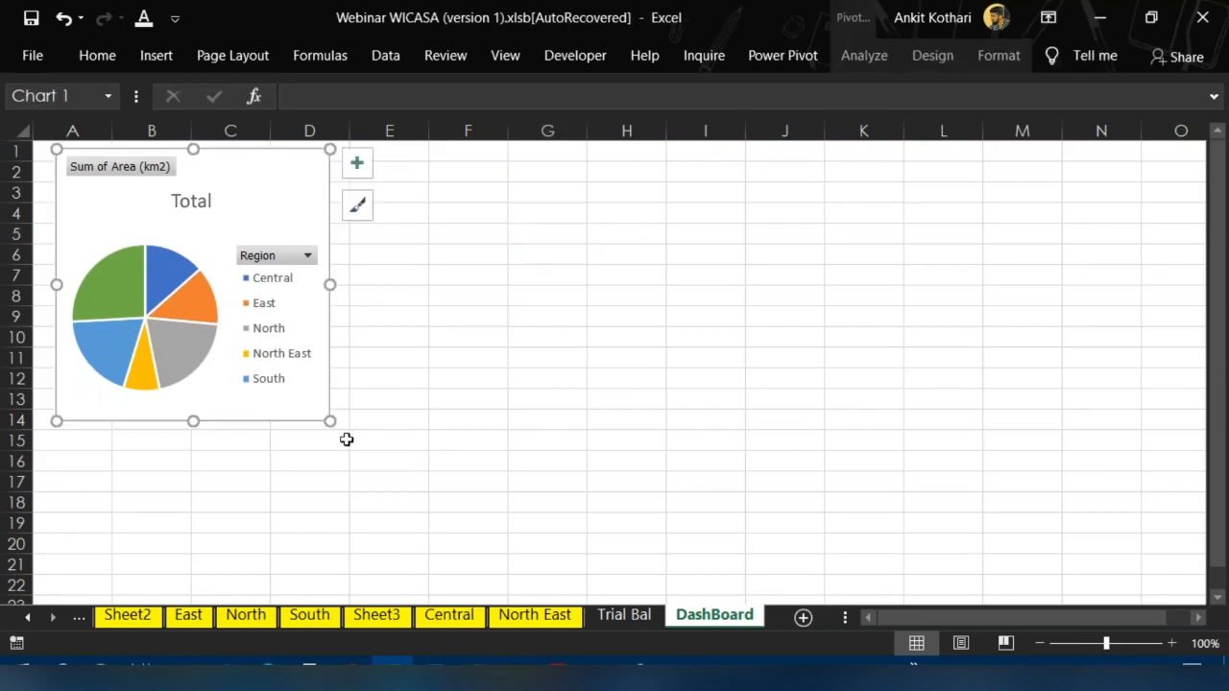
left_click_drag(331, 420, 341, 383)
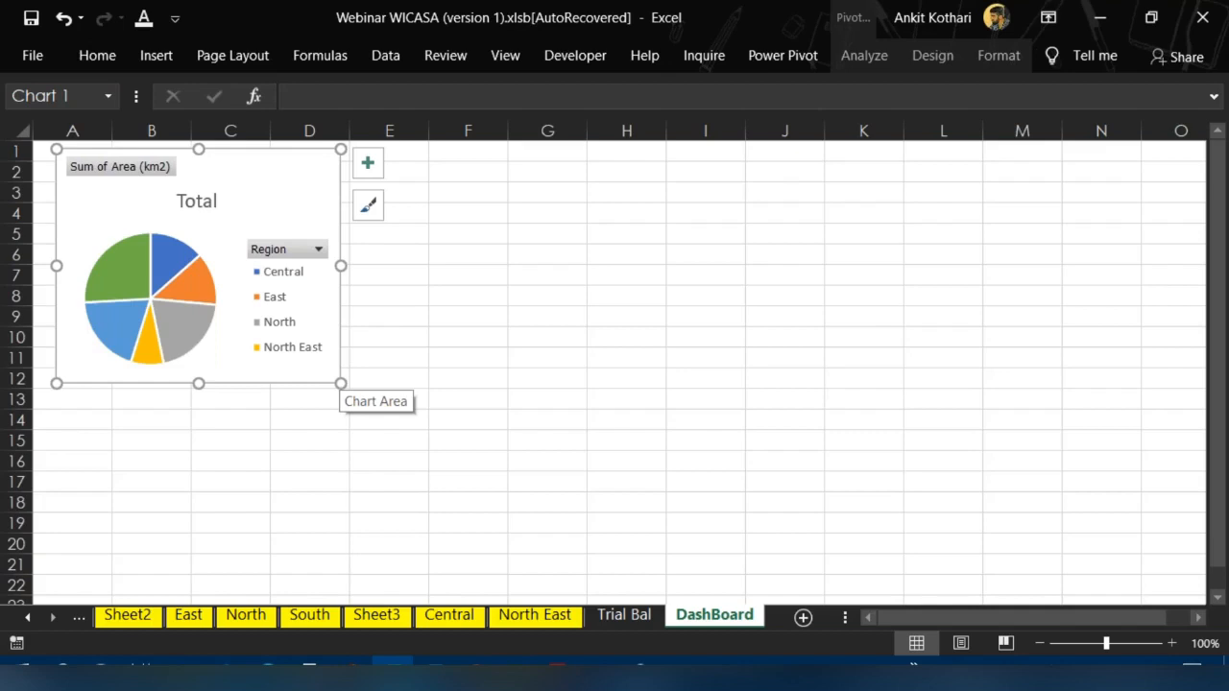
left_click(423, 381)
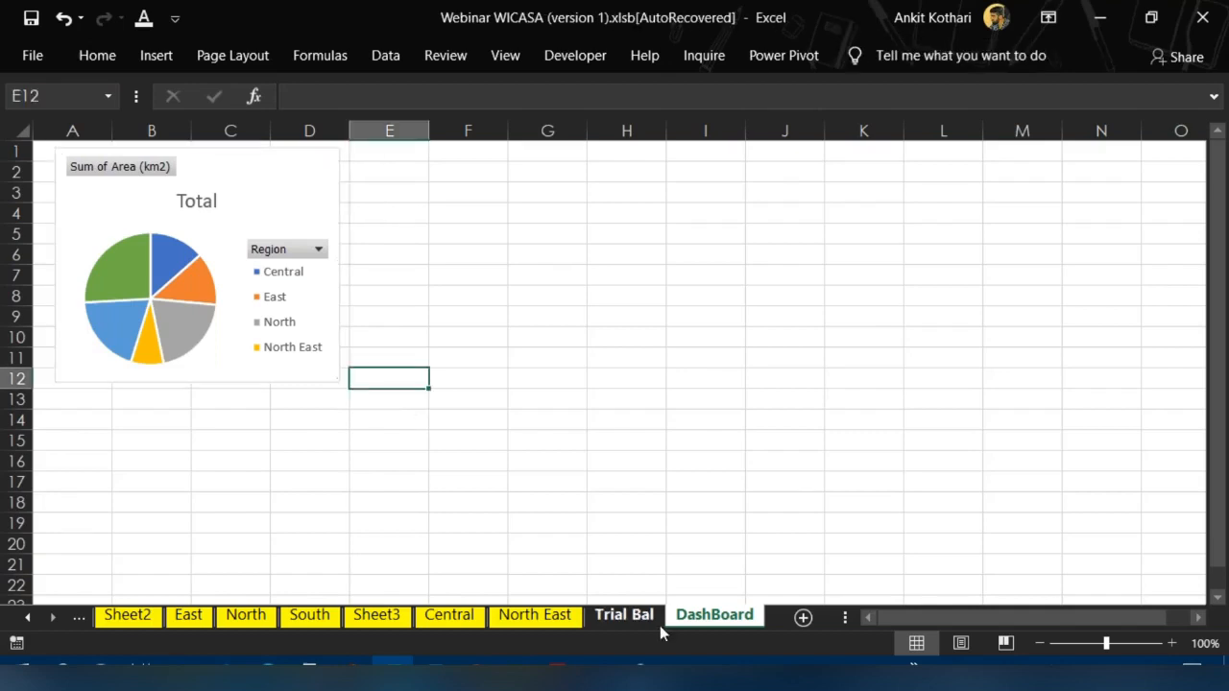
Find Sheet4 with the population and area pivot tables and rename it as Pivots
left_click(127, 616)
left_click(26, 619)
left_click(27, 619)
left_click(131, 616)
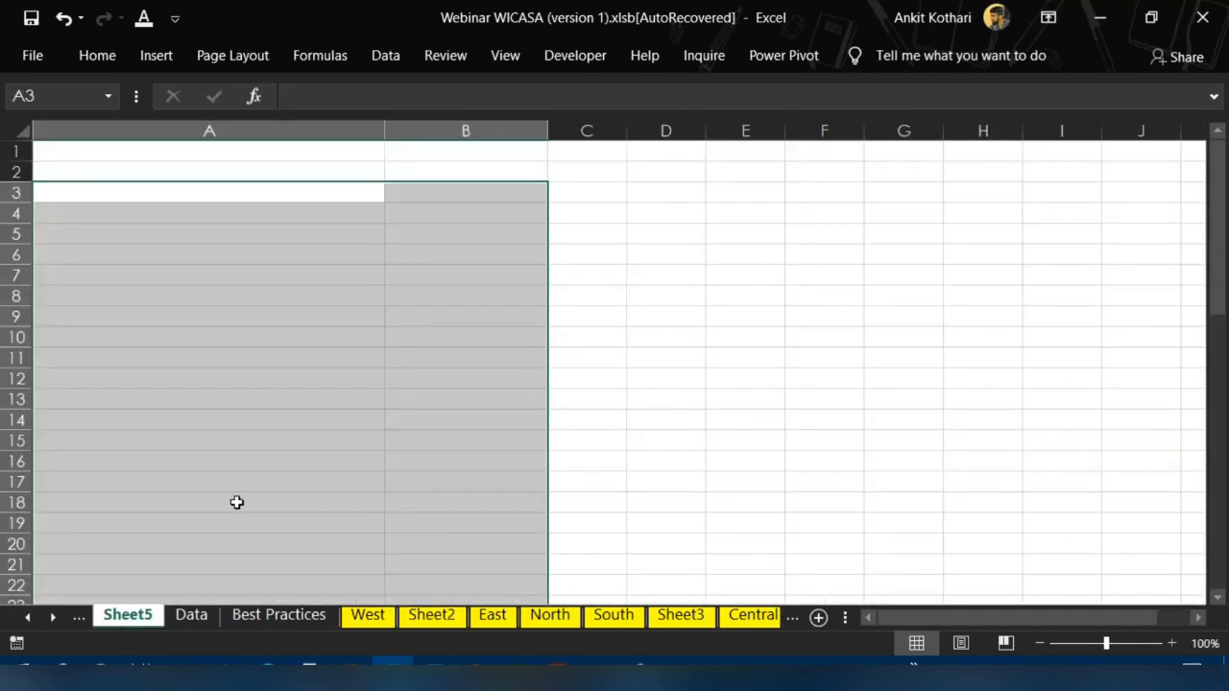
left_click(81, 619)
left_click(394, 364)
left_click_drag(443, 192, 576, 360)
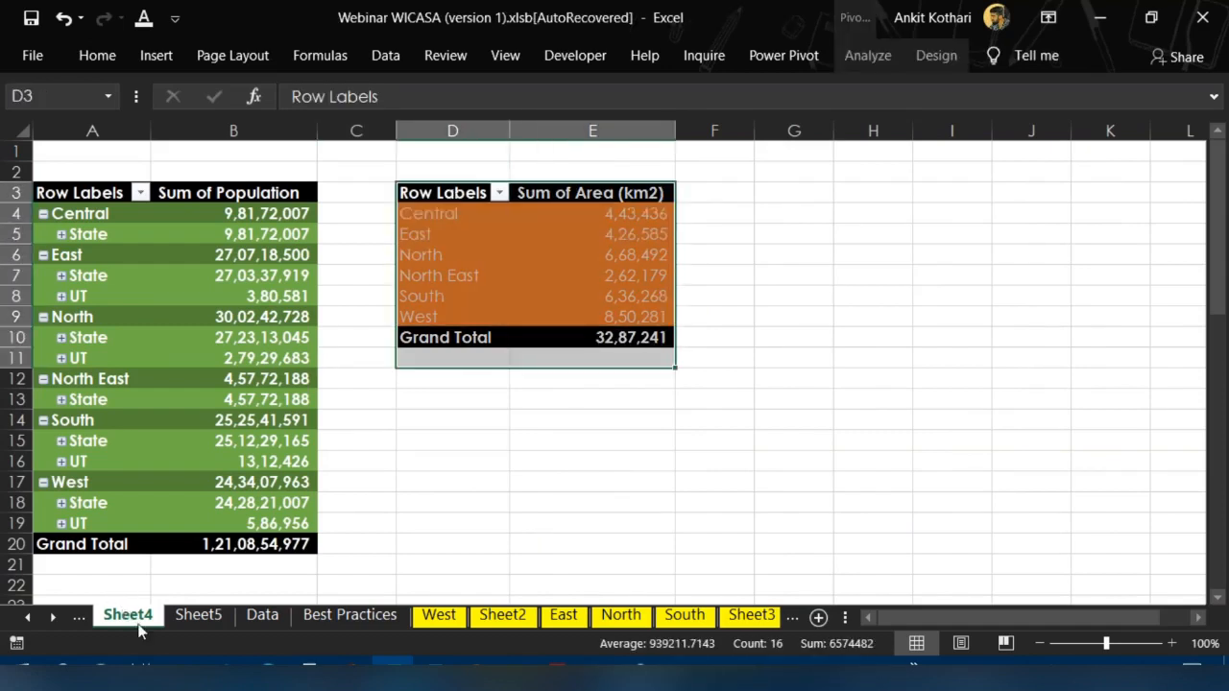
double_click(125, 614)
type("Pivots")
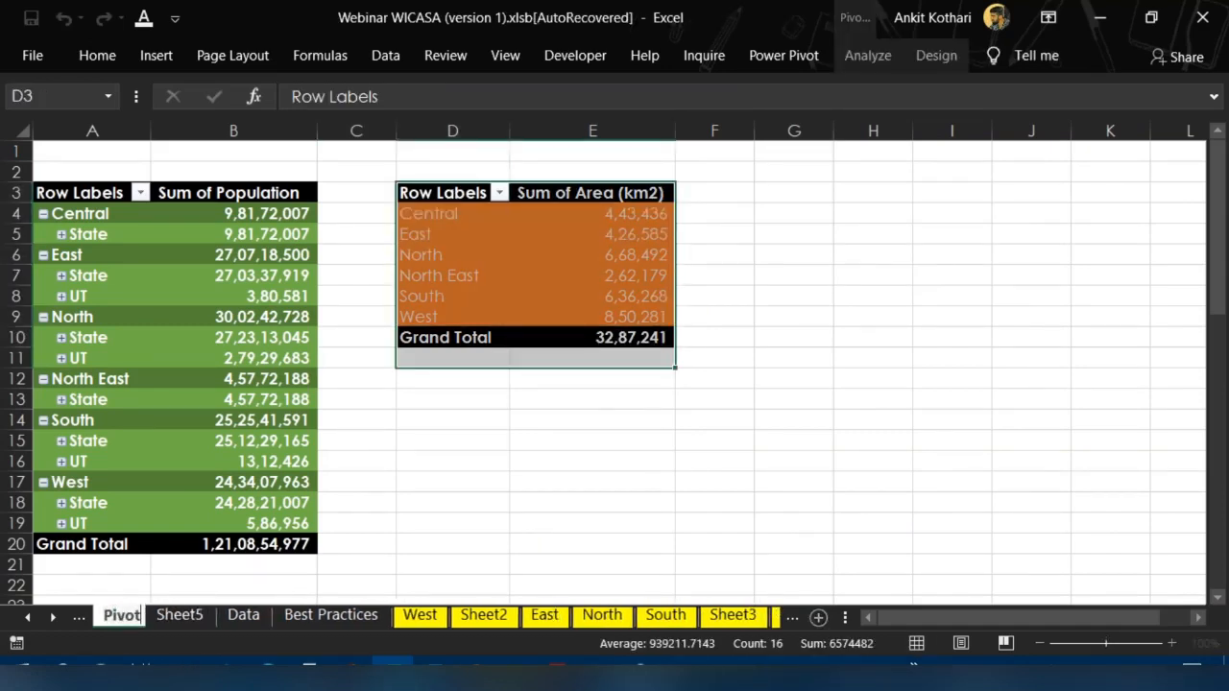
key("Return")
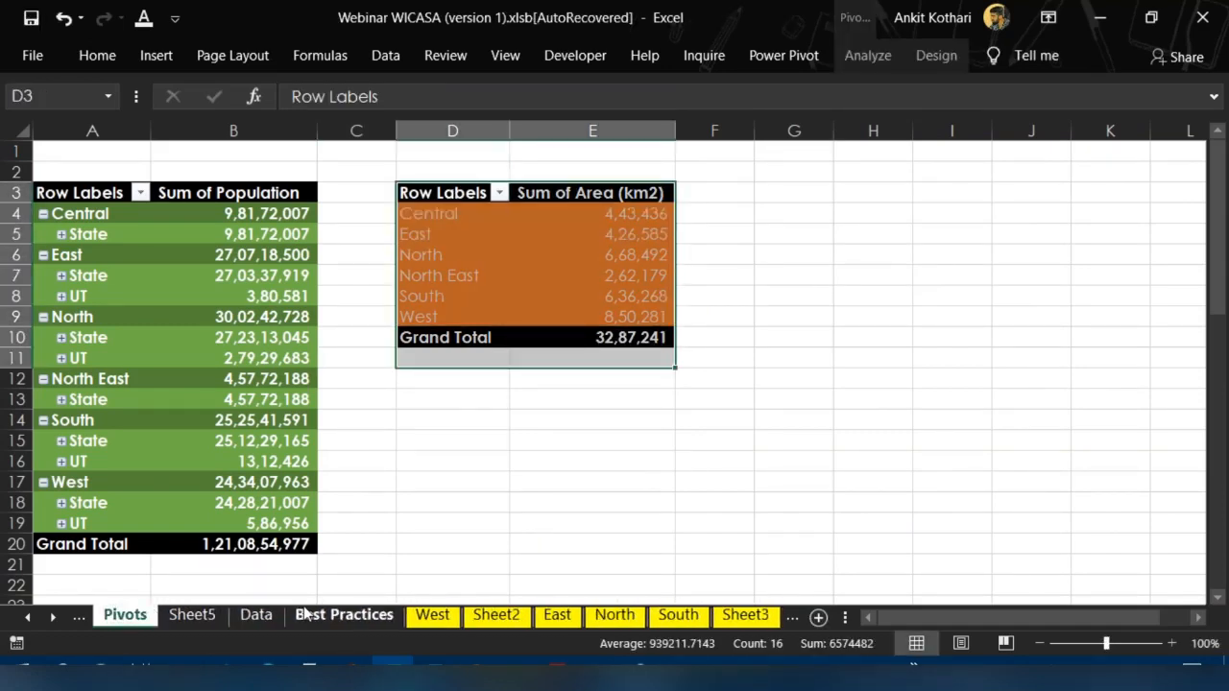
left_click(532, 393)
left_click_drag(438, 192, 625, 337)
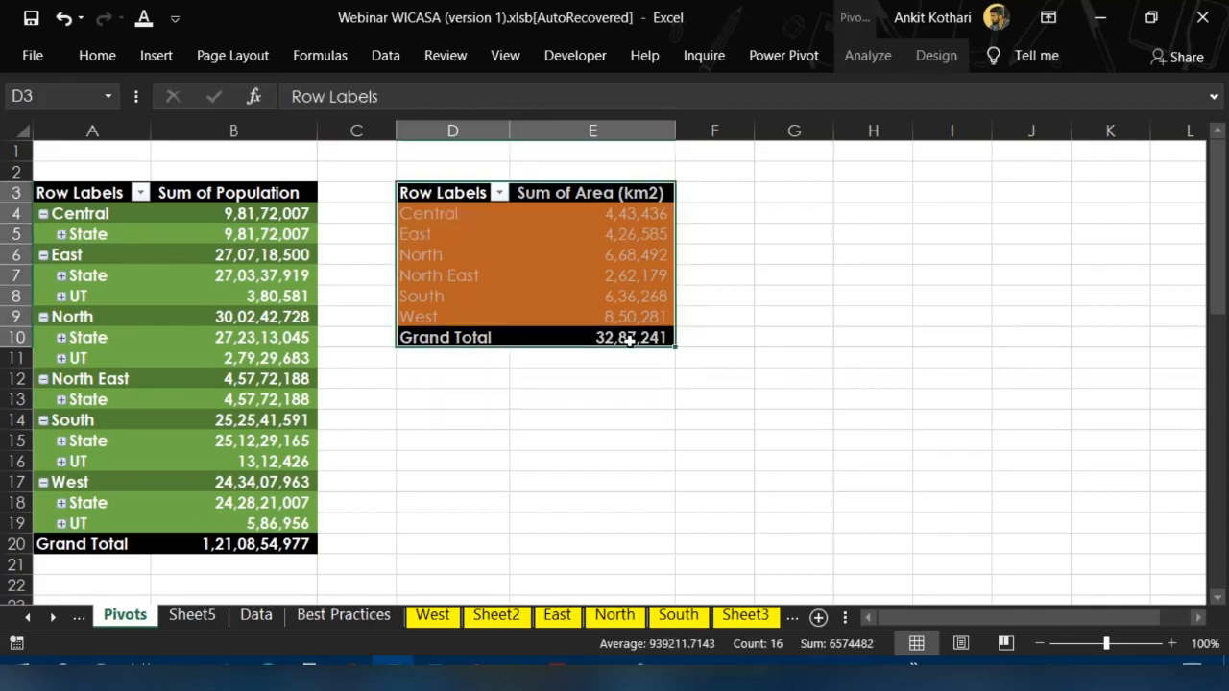
key("ctrl+c")
key("Right")
key("Right")
key("Right")
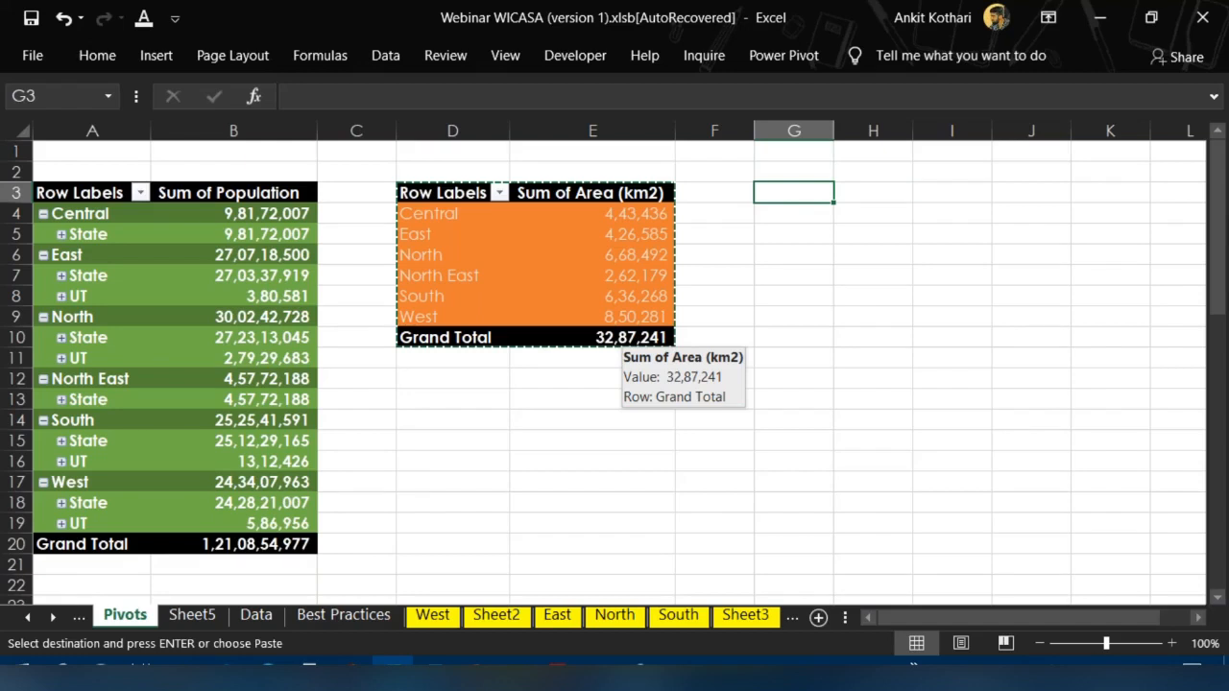
key("Escape")
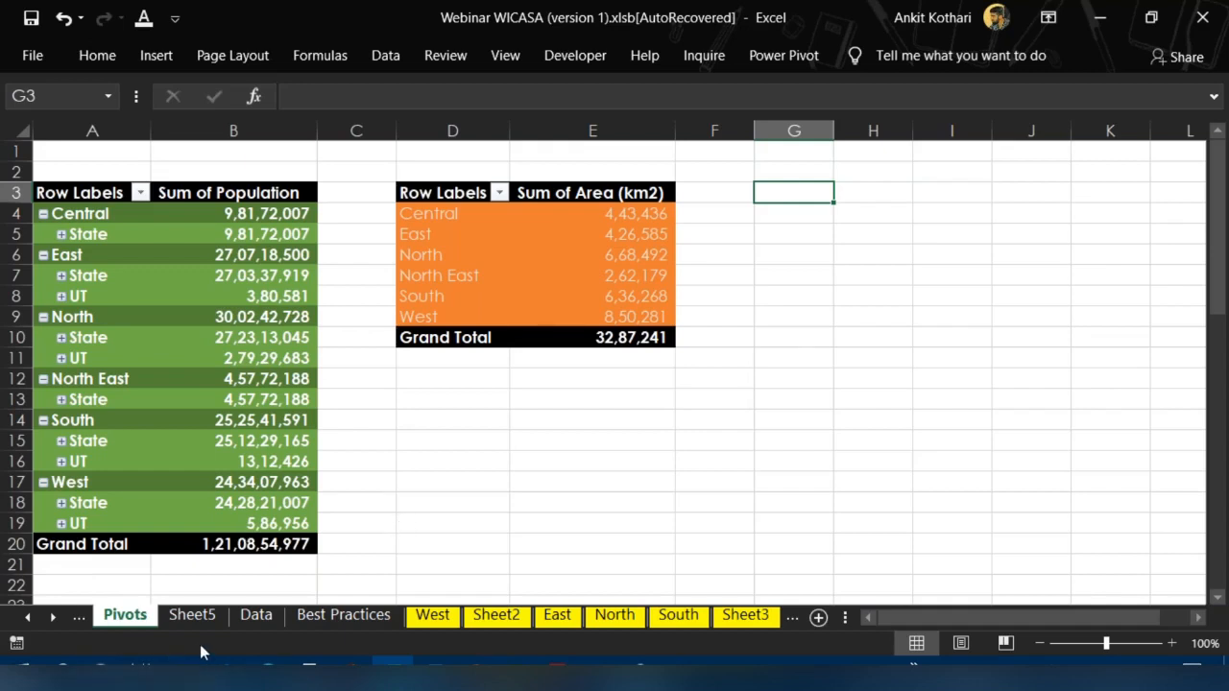
Delete columns A and B with the population pivot table from the Pivots sheet and enlarge the view to 175%
left_click(56, 615, "ctrl")
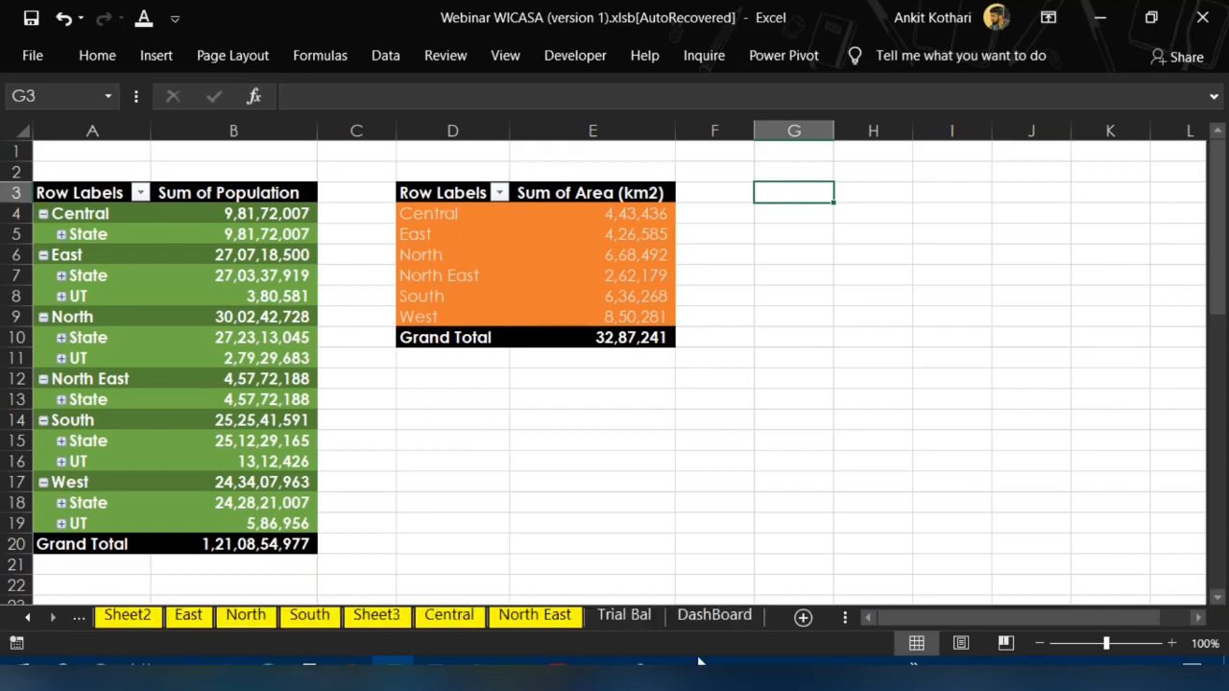
left_click(616, 275)
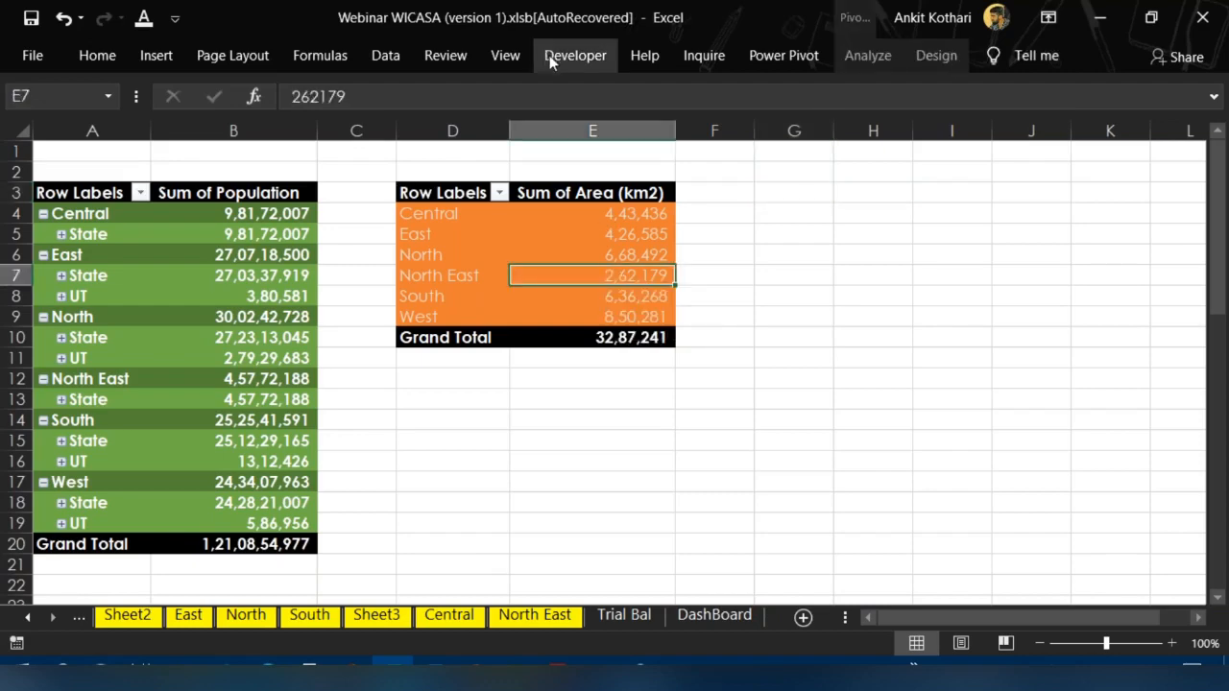
scroll(737, 412, "up", 3)
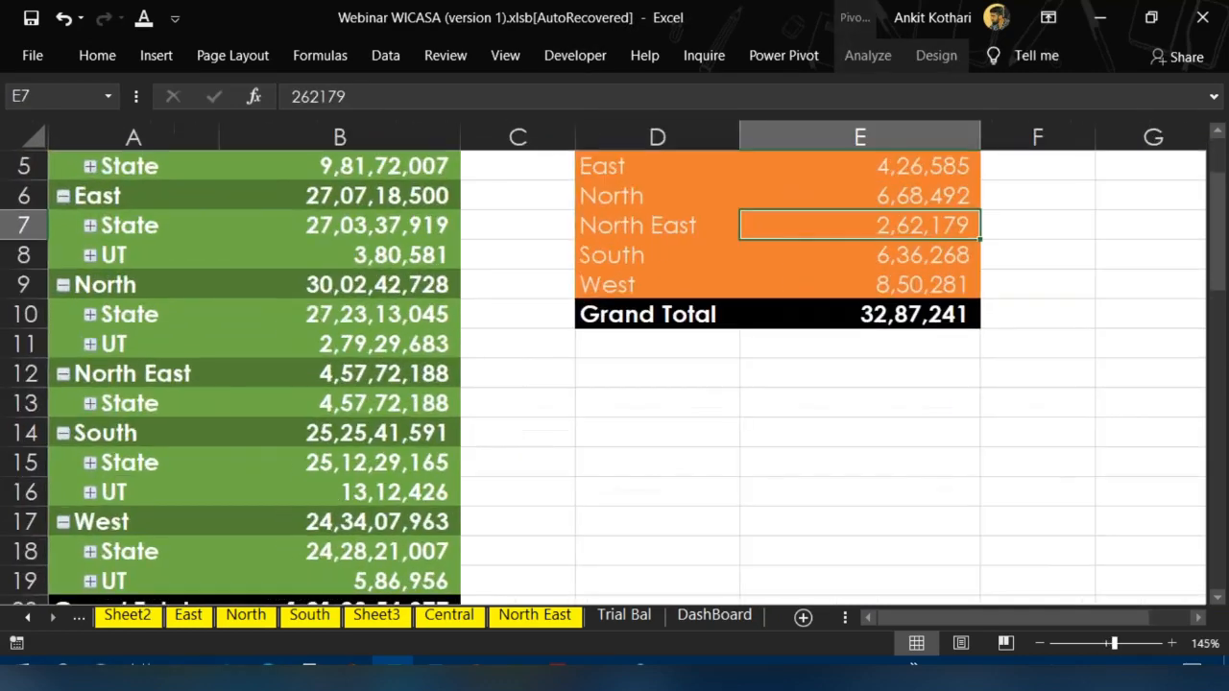
left_click(409, 135)
left_click_drag(409, 135, 144, 136)
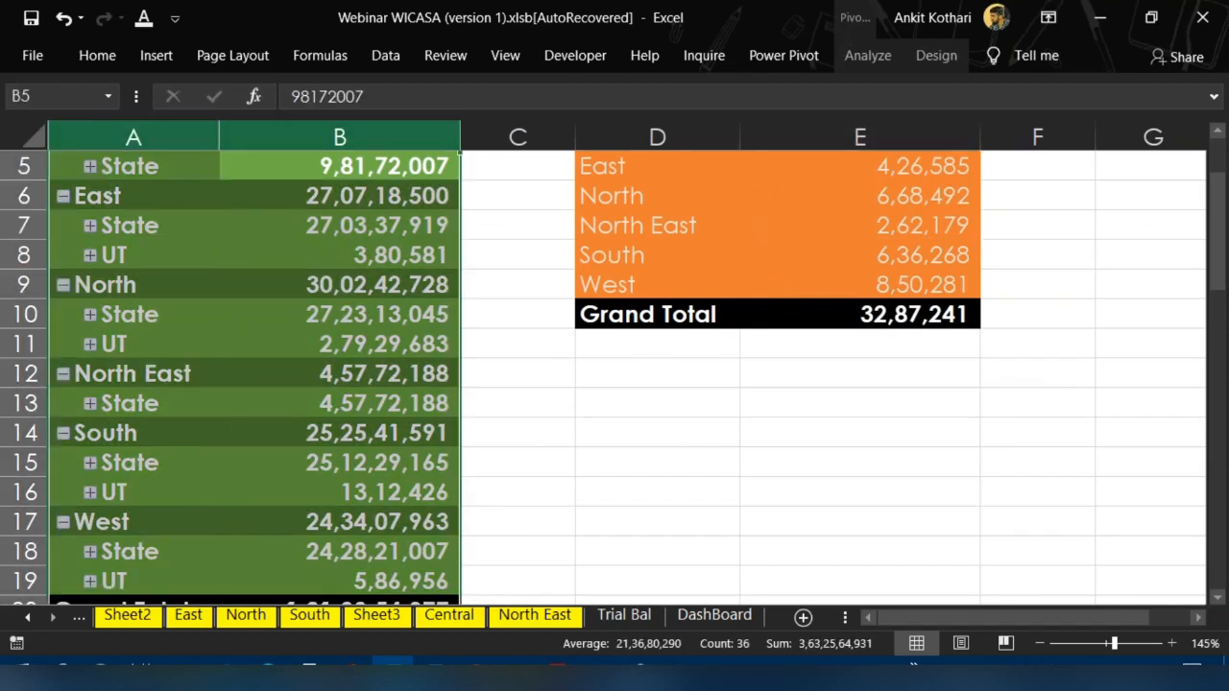
key("ctrl+minus")
key("Right")
key("Up")
key("Up")
key("Up")
key("Up")
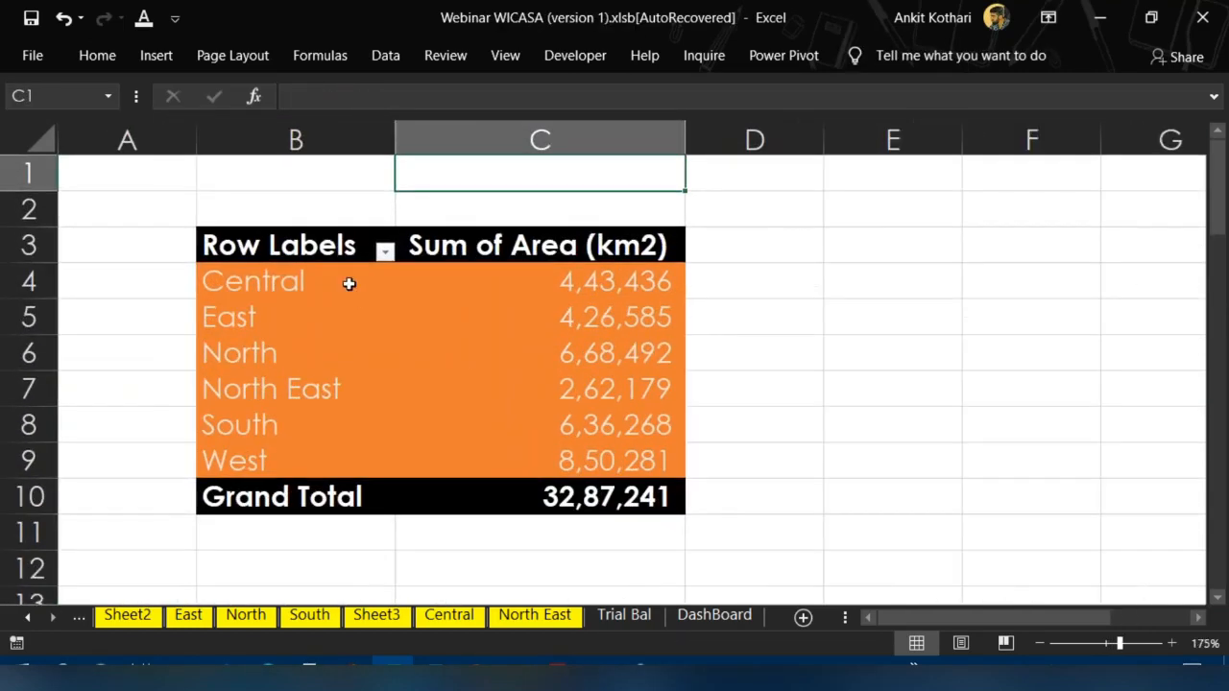
Filter the area pivot table to exclude the Central and North East regions and check the pie chart on the DashBoard sheet
left_click(349, 281)
left_click(350, 247)
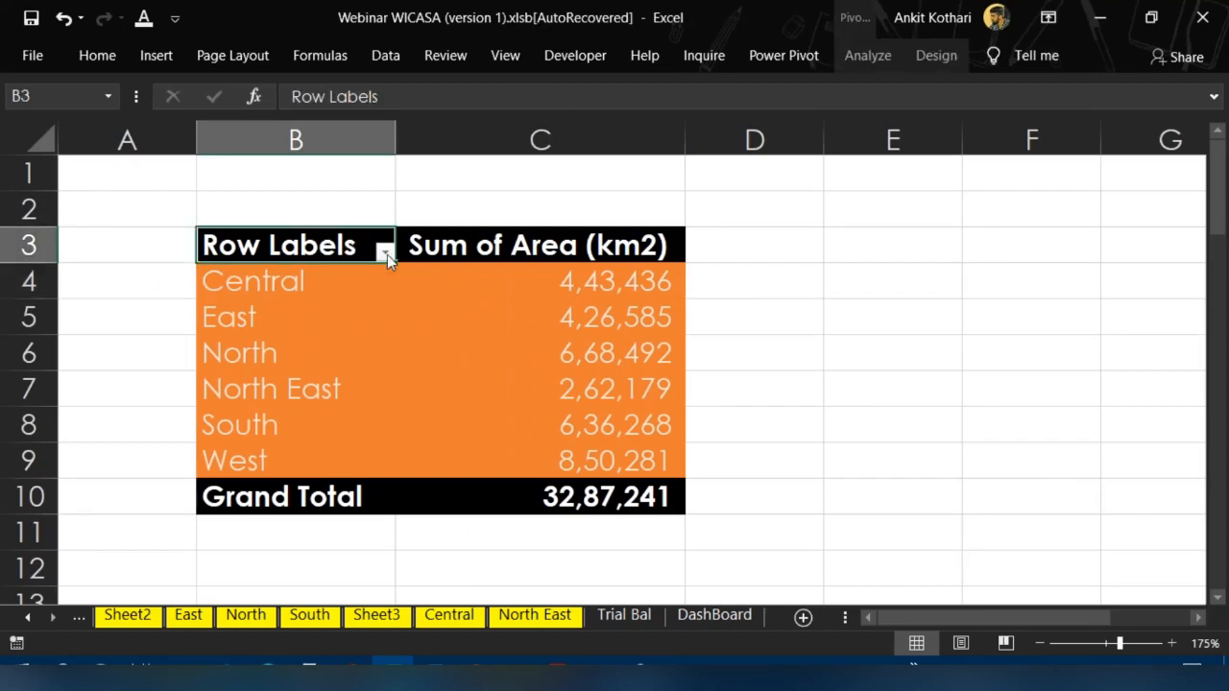
left_click(384, 251)
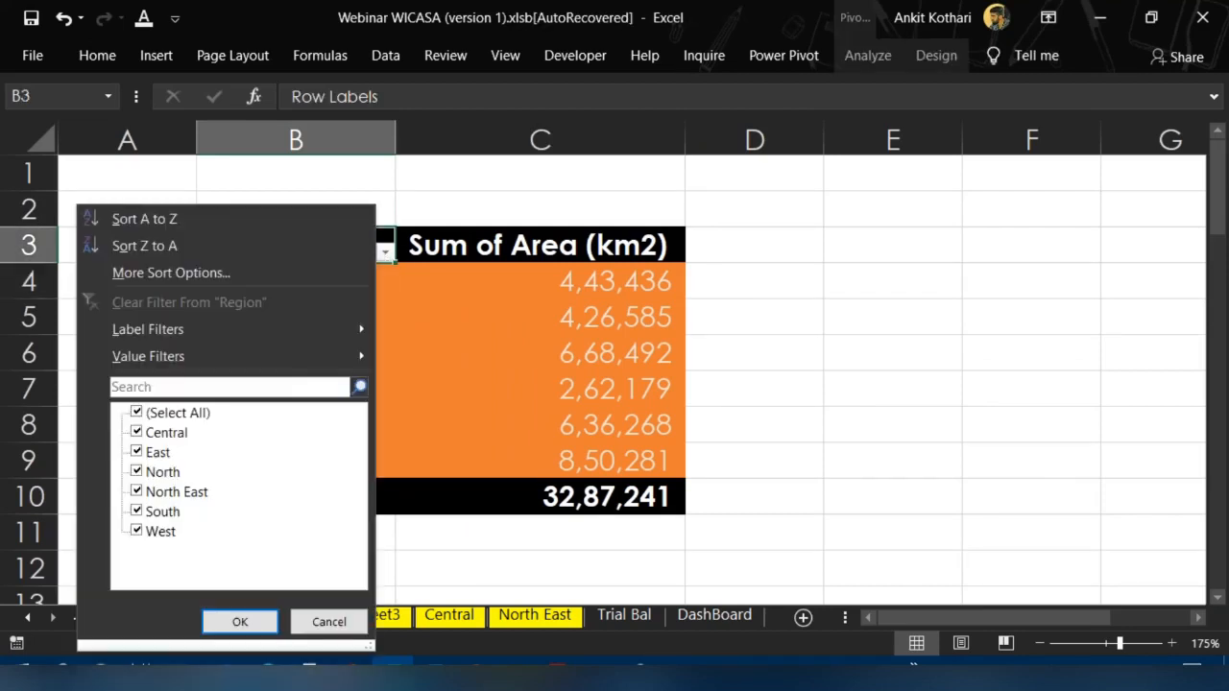
left_click(136, 432)
left_click(136, 492)
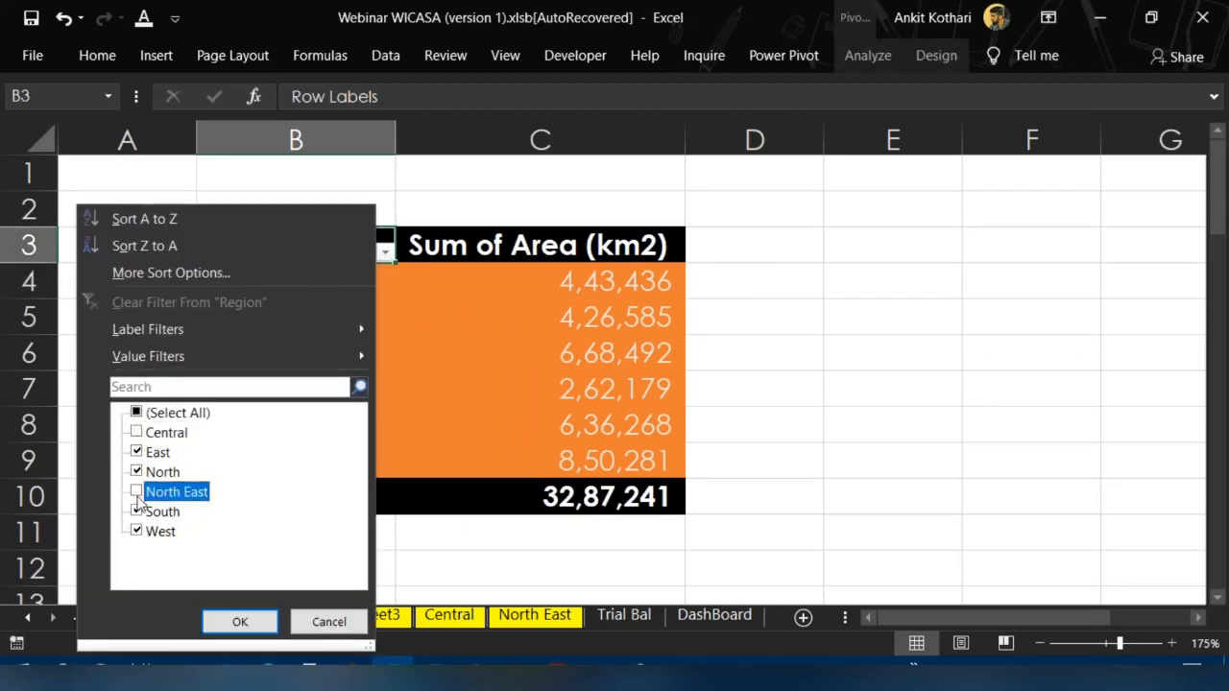
left_click(240, 621)
mouse_move(613, 301)
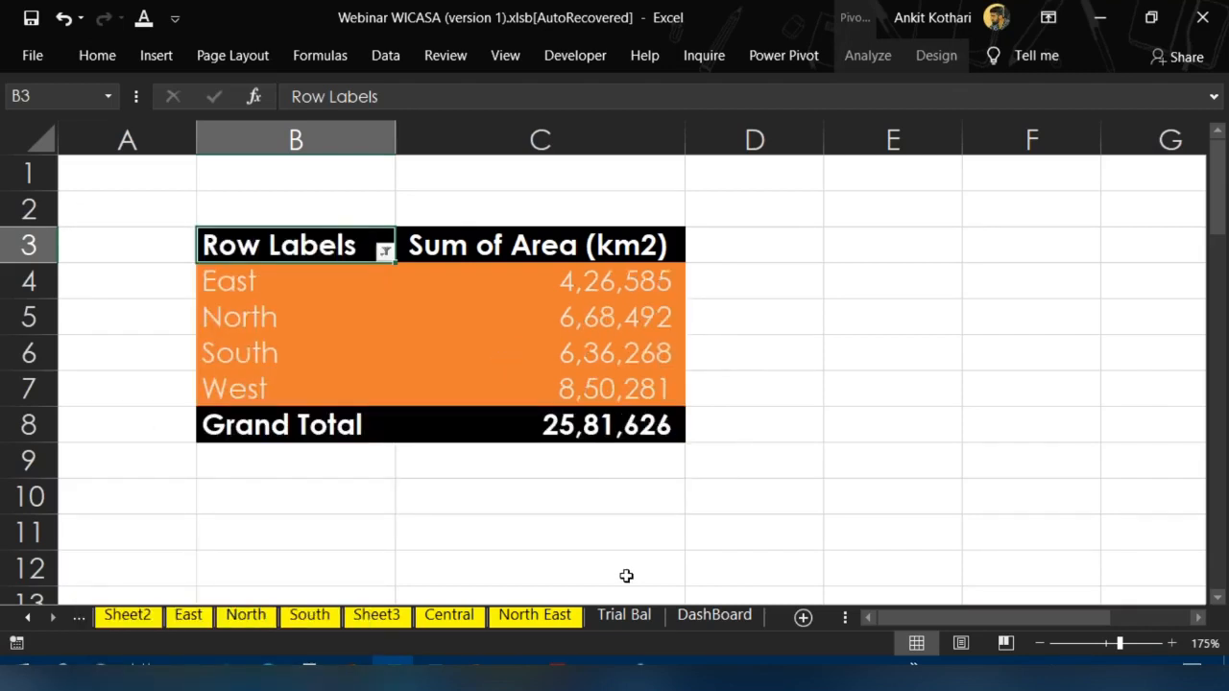
left_click(707, 617)
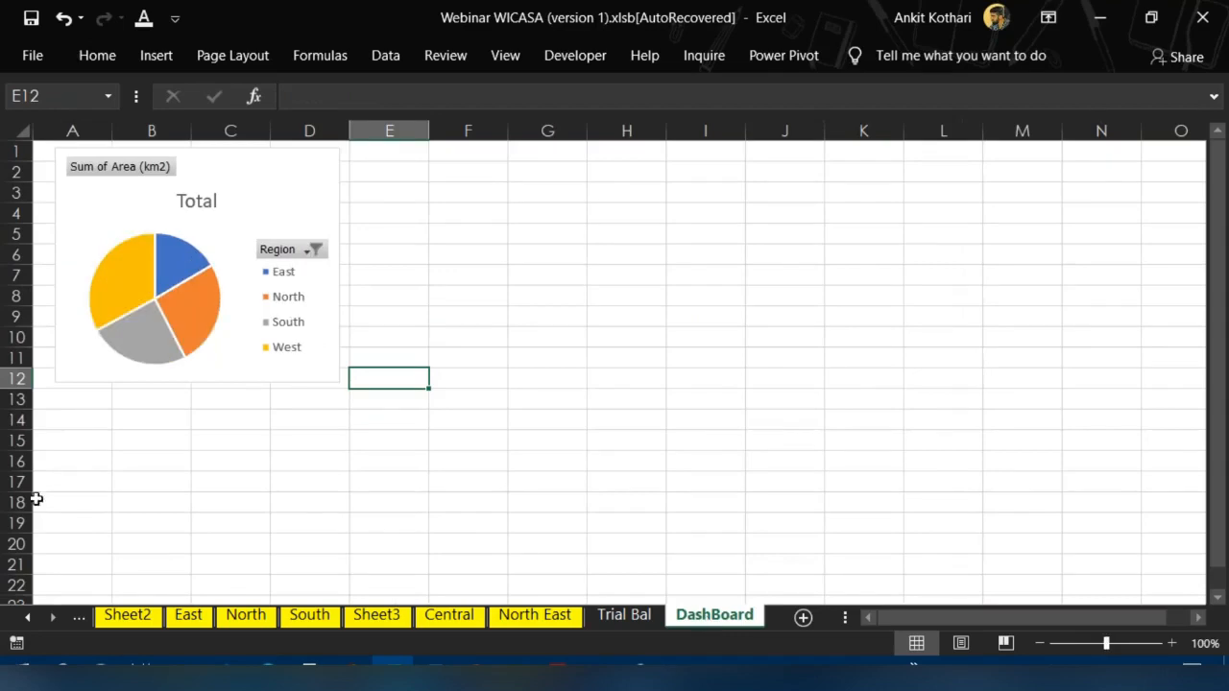
left_click(76, 372)
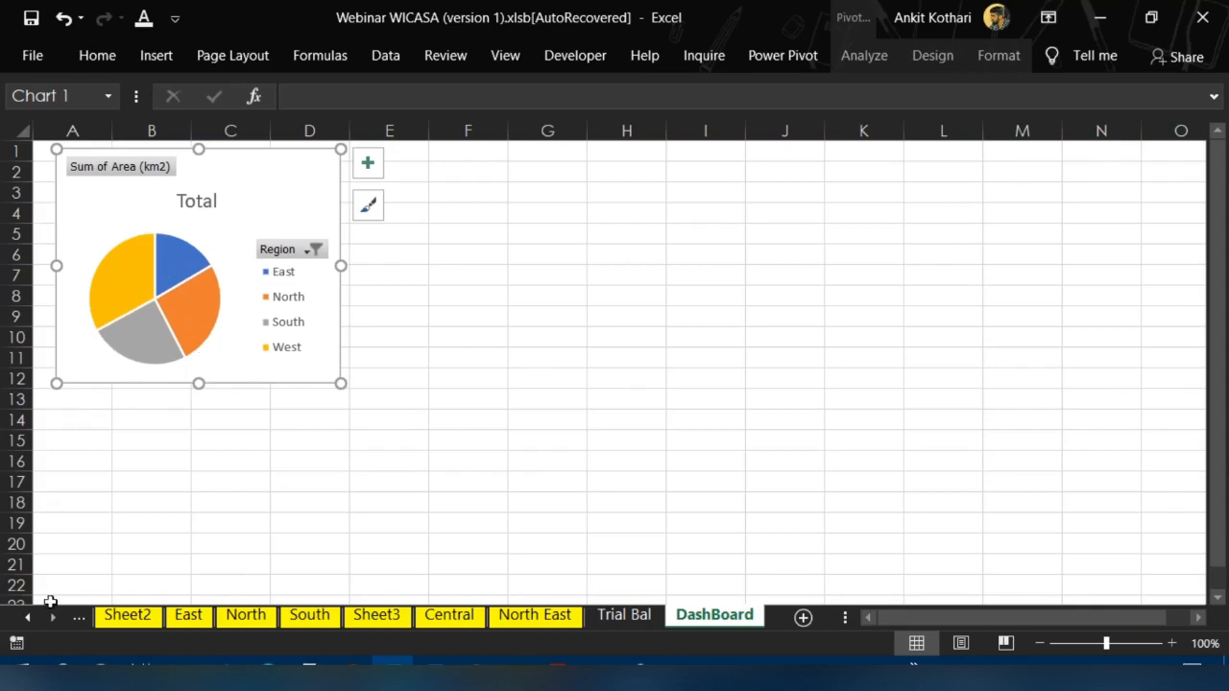
Find the Pivots sheet and move it between the Trial Bal and DashBoard sheets
left_click(79, 617)
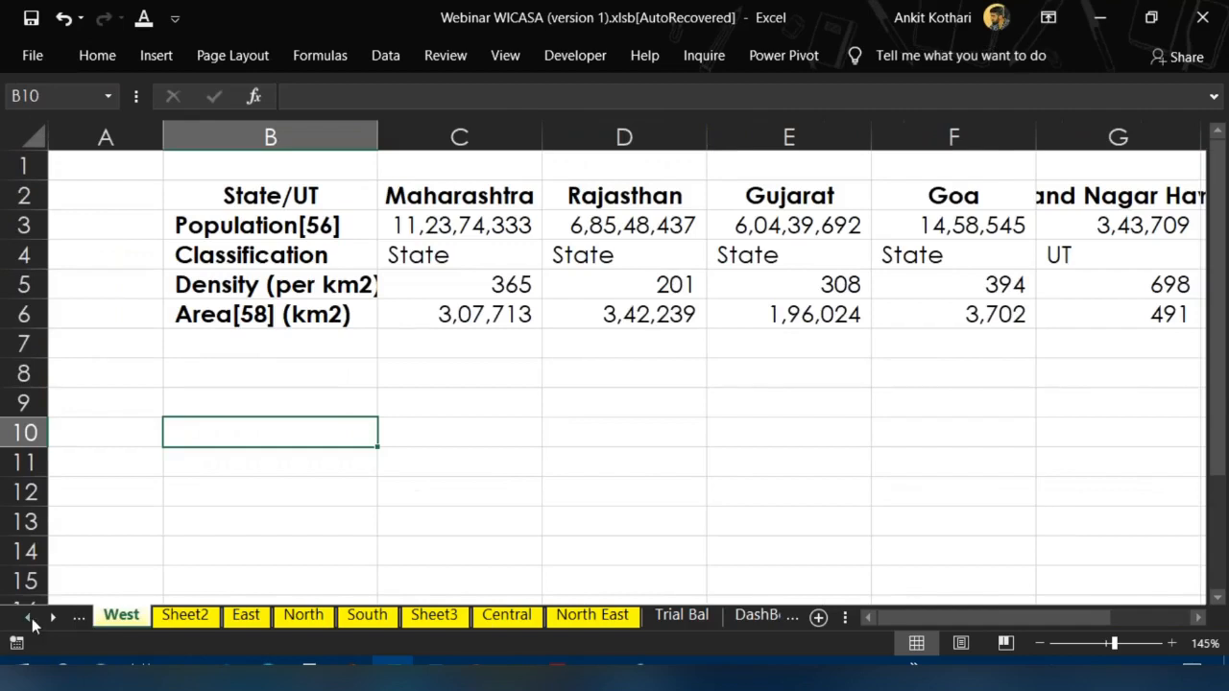
left_click(27, 616)
left_click(26, 618)
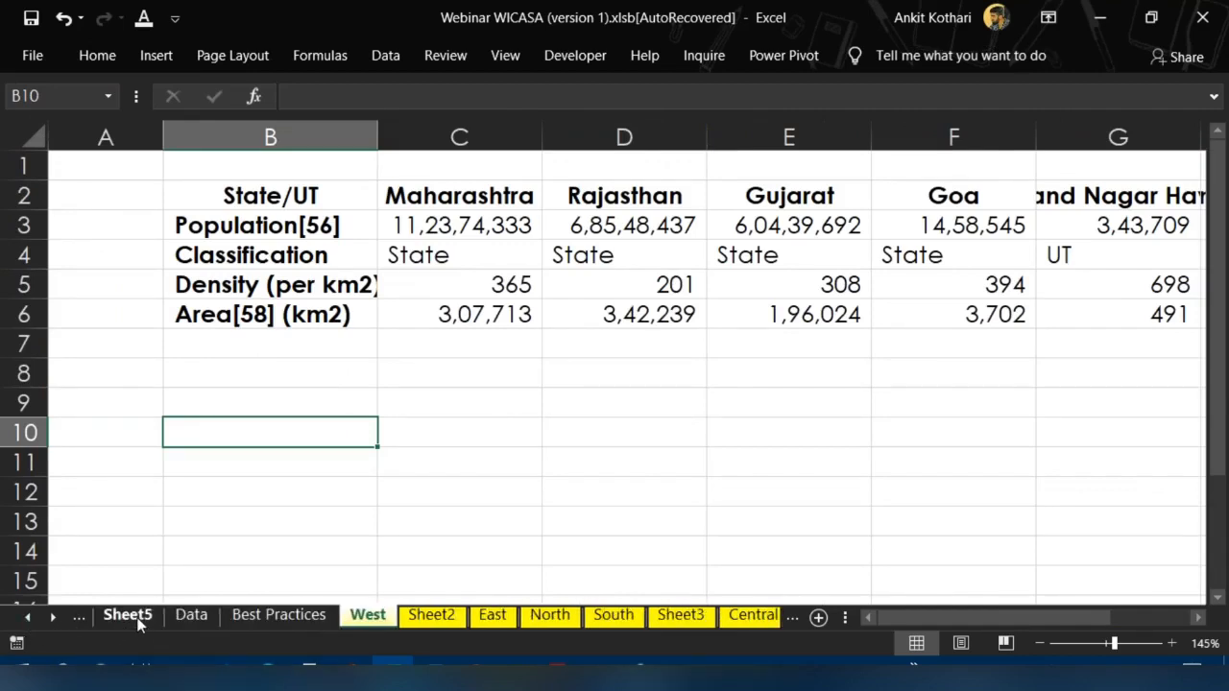
left_click(127, 616)
left_click(28, 618)
left_click(123, 616)
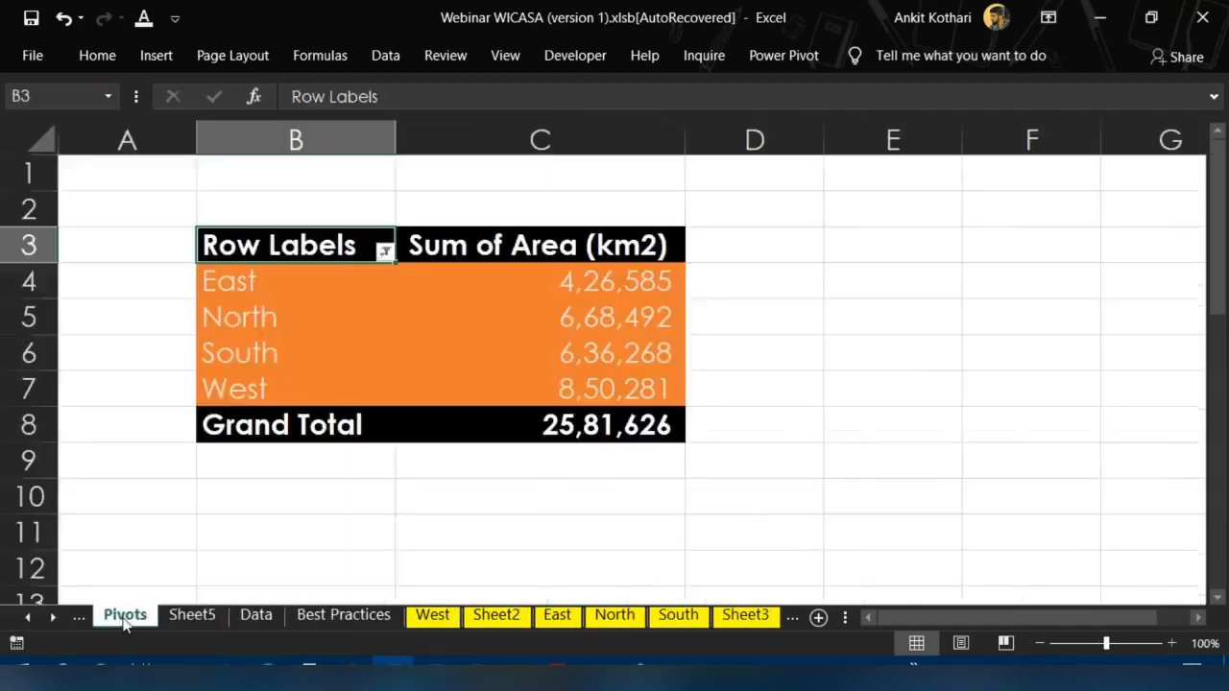
mouse_move(876, 602)
left_mouse_down()
mouse_move(895, 597)
mouse_move(807, 622)
mouse_move(662, 617)
left_mouse_up()
left_click(701, 617)
left_click(626, 615)
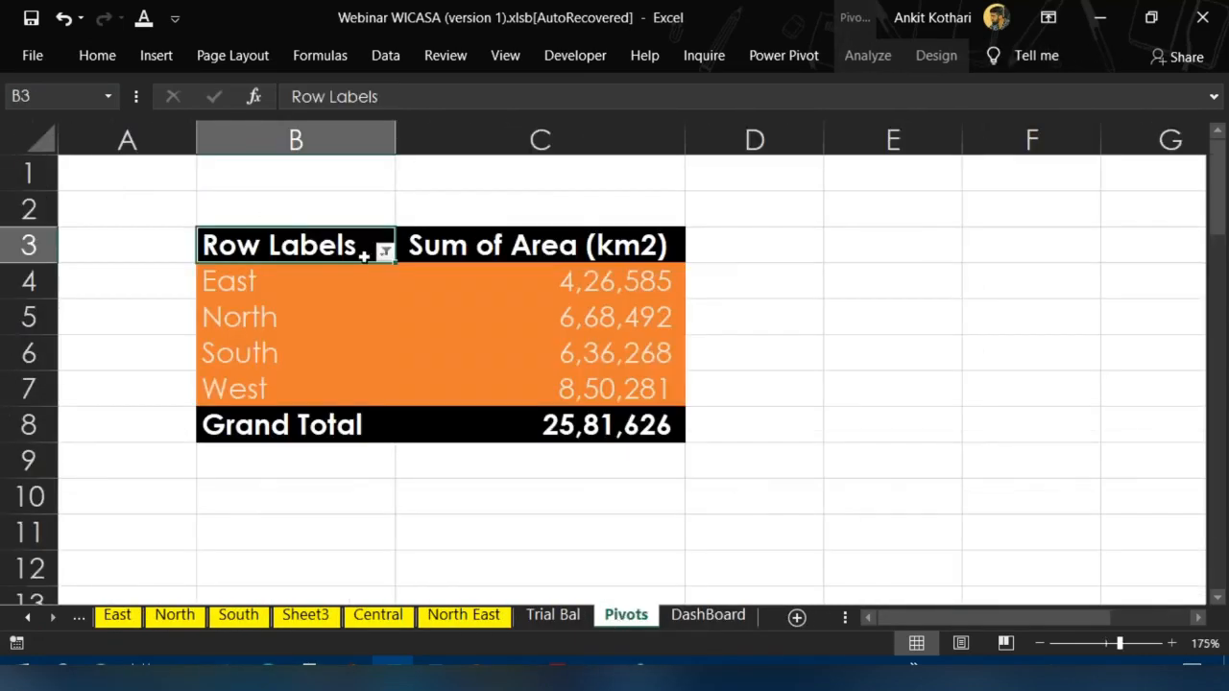
Exclude the North and East regions from the pivot table as well and view the DashBoard pie chart
left_click(384, 251)
left_click(137, 471)
left_click(136, 451)
left_click(240, 621)
left_click(739, 619)
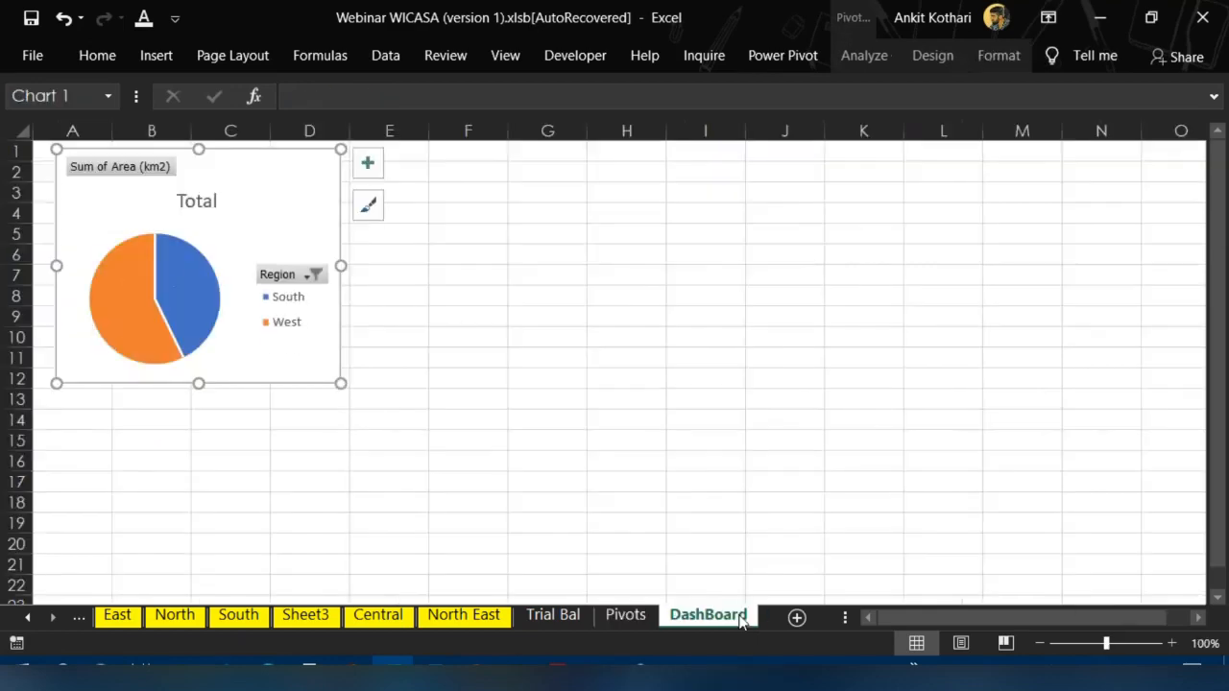
Clear the Region filter from the area pivot table and check the pie chart on the DashBoard sheet
left_click(625, 619)
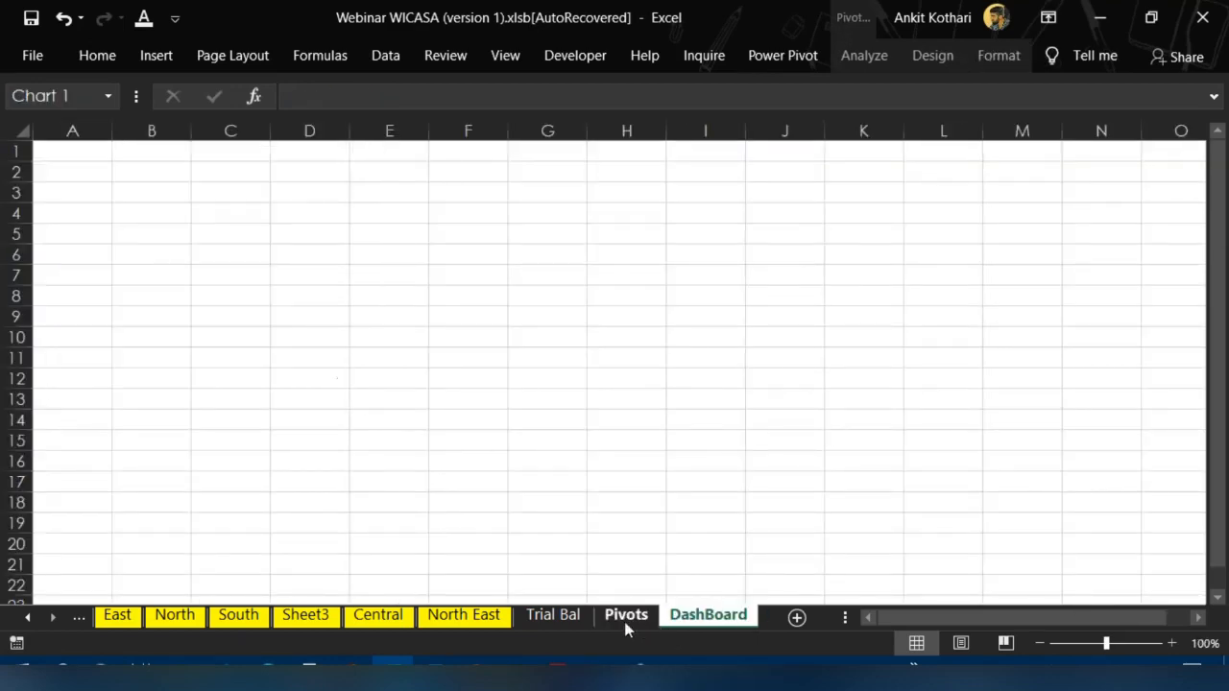
left_click(385, 250)
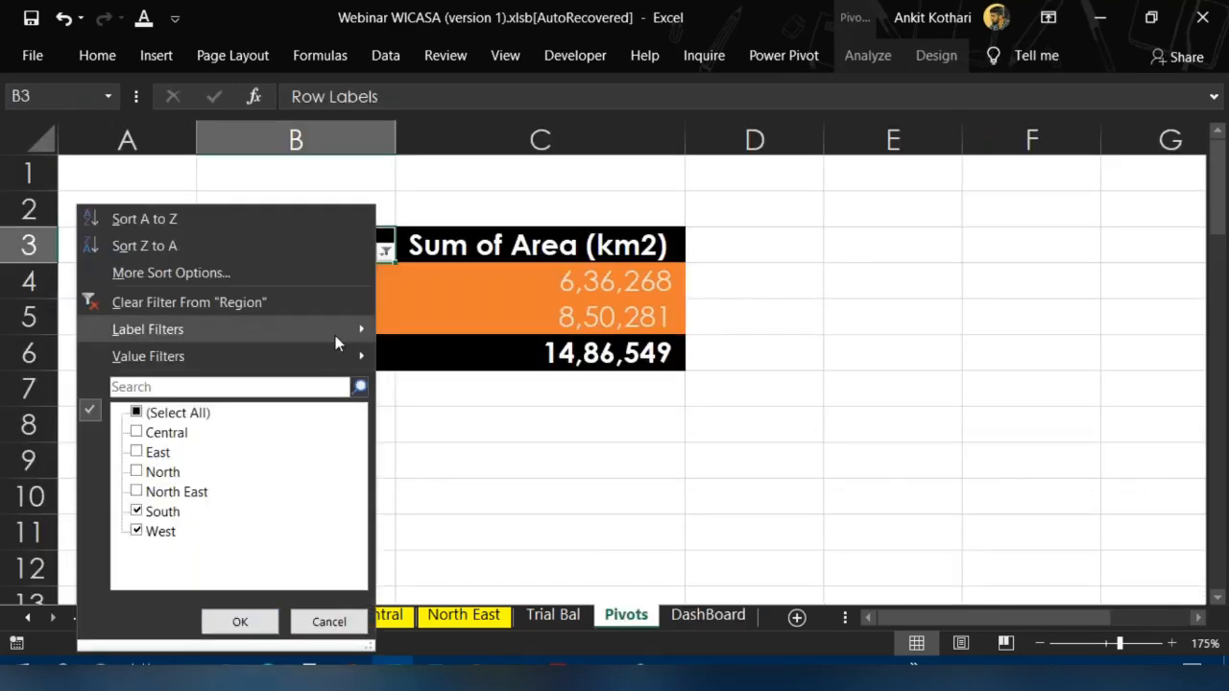
left_click(235, 302)
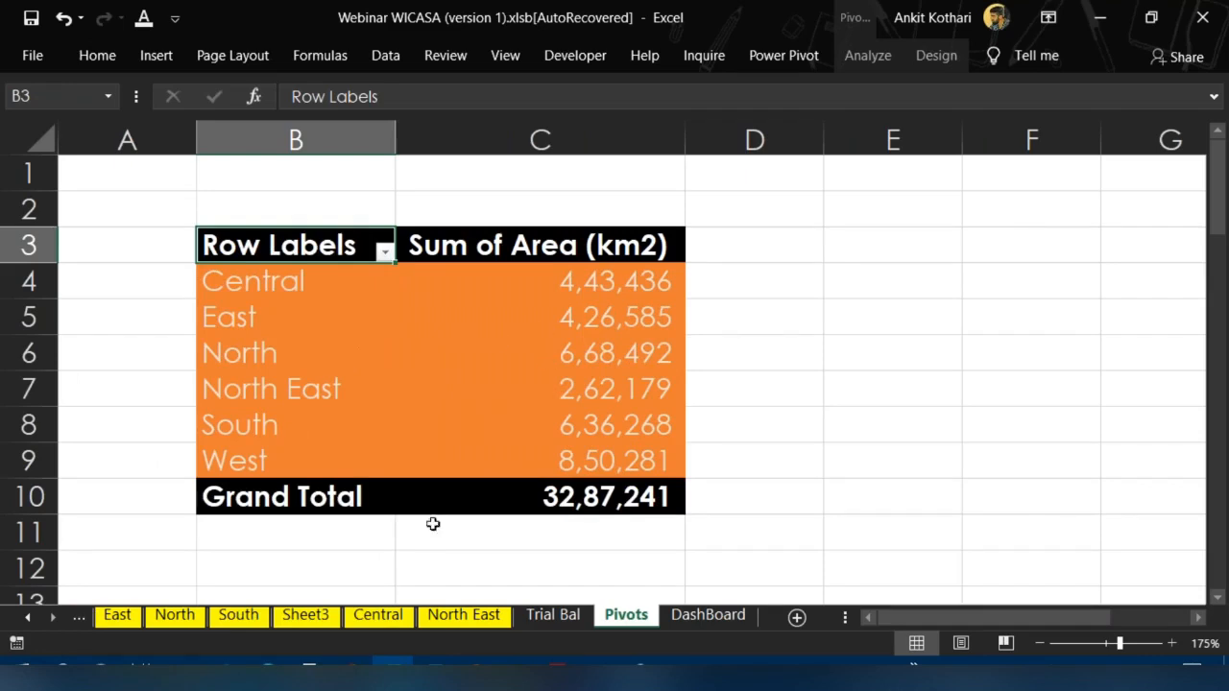
left_click(739, 619)
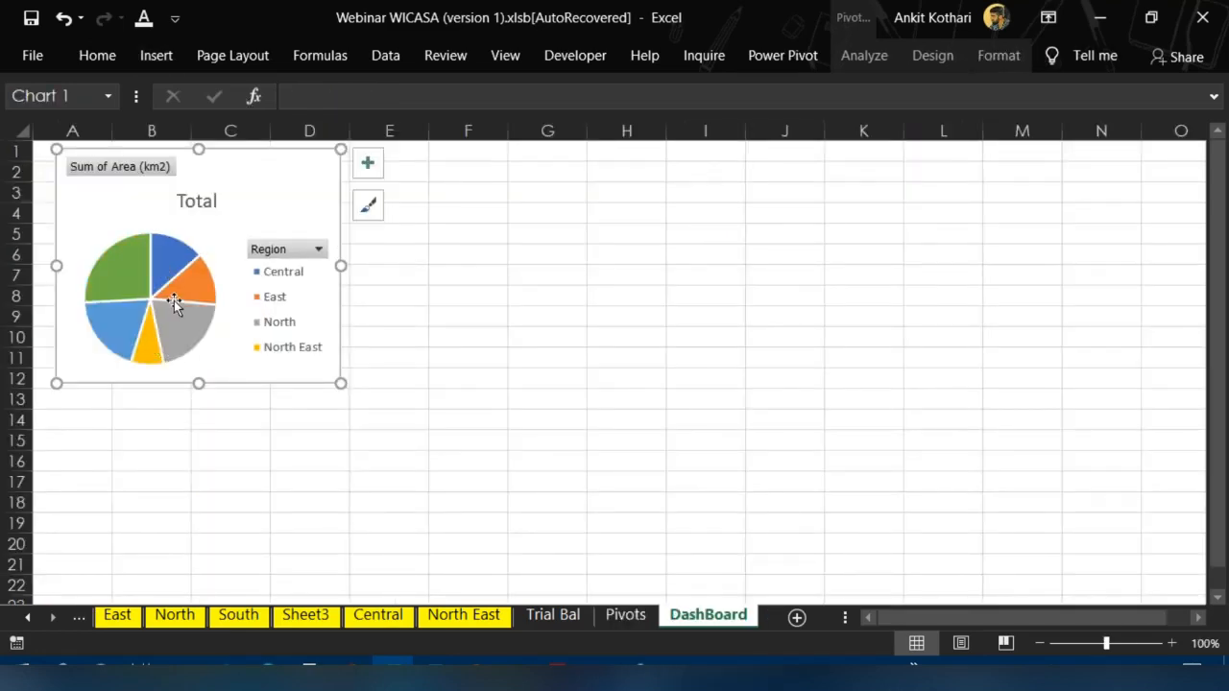
left_click(547, 295)
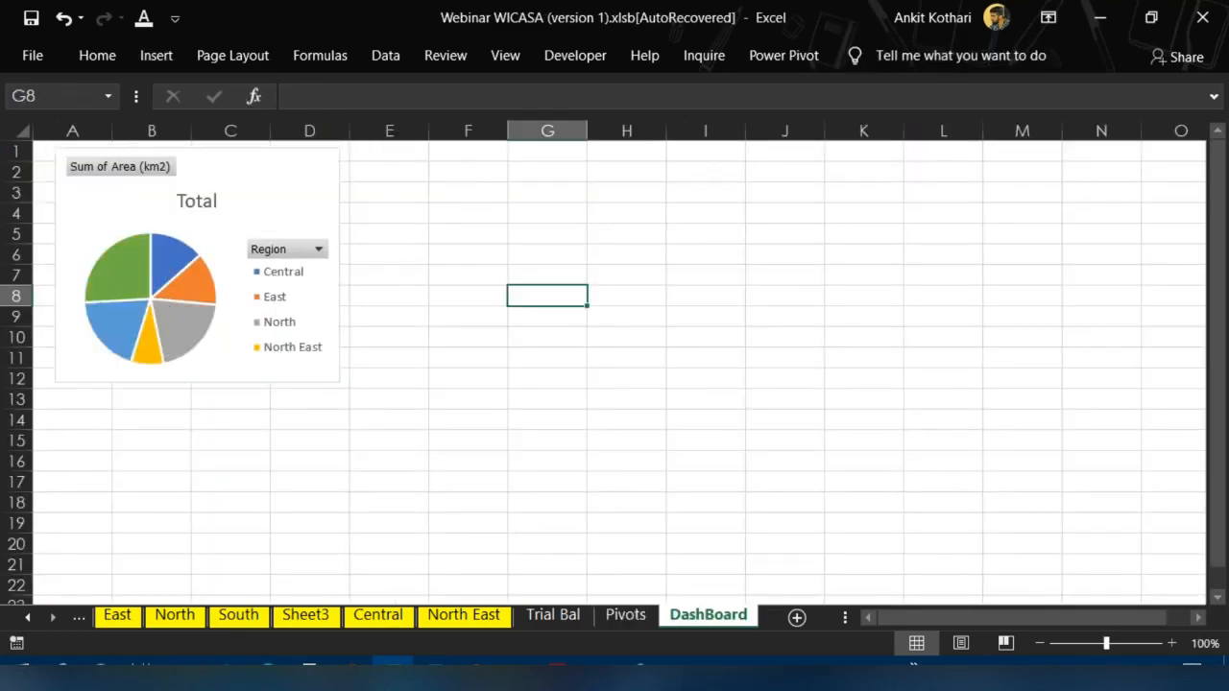
Insert slicers for State/UT, Region and Classification for the area pivot table on the Pivots sheet
left_click(619, 617)
left_click(385, 251)
left_click(402, 267)
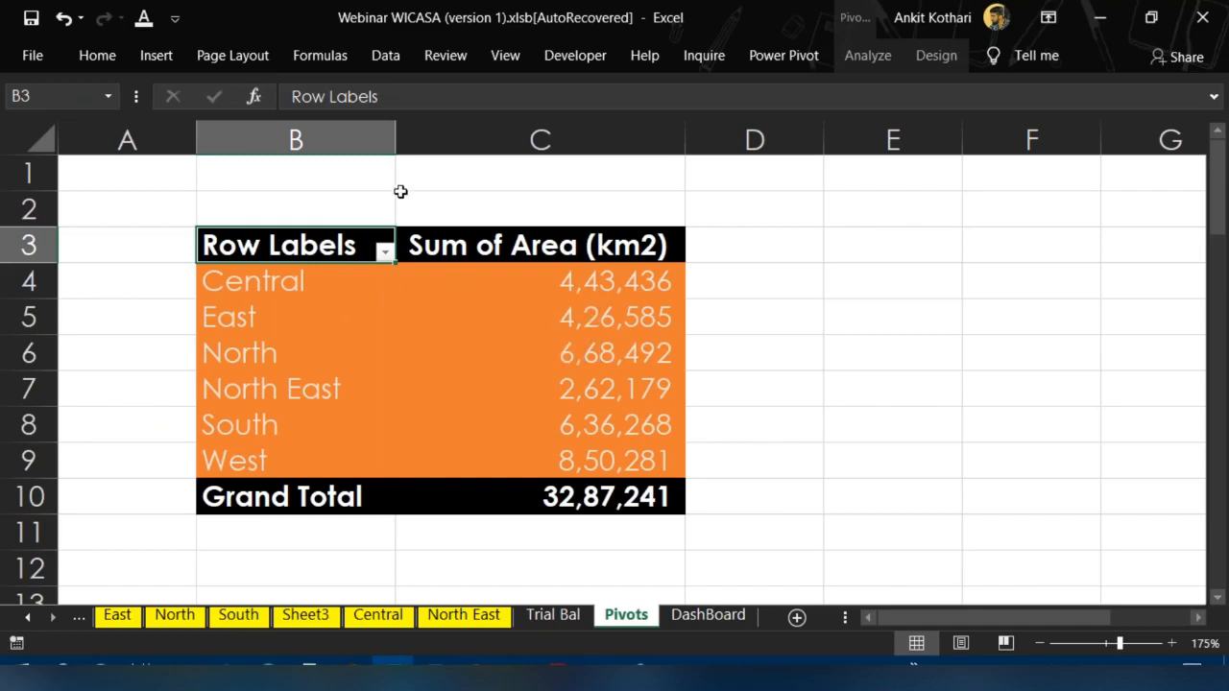
left_click(161, 55)
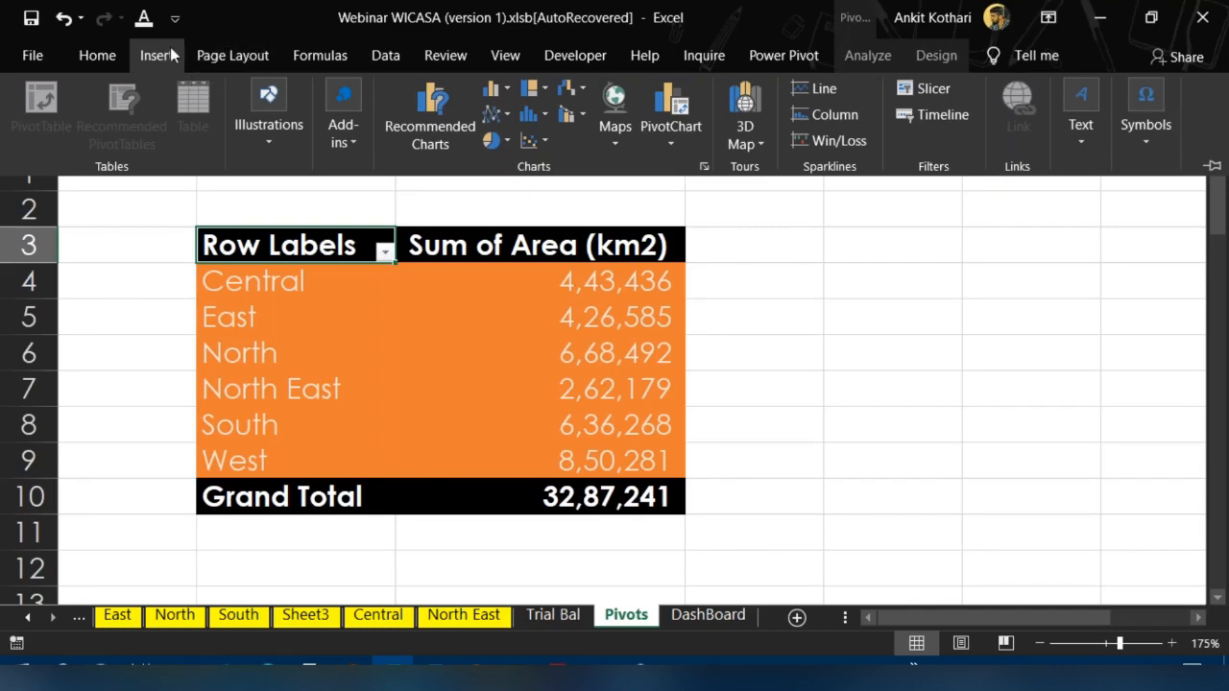
left_click(921, 89)
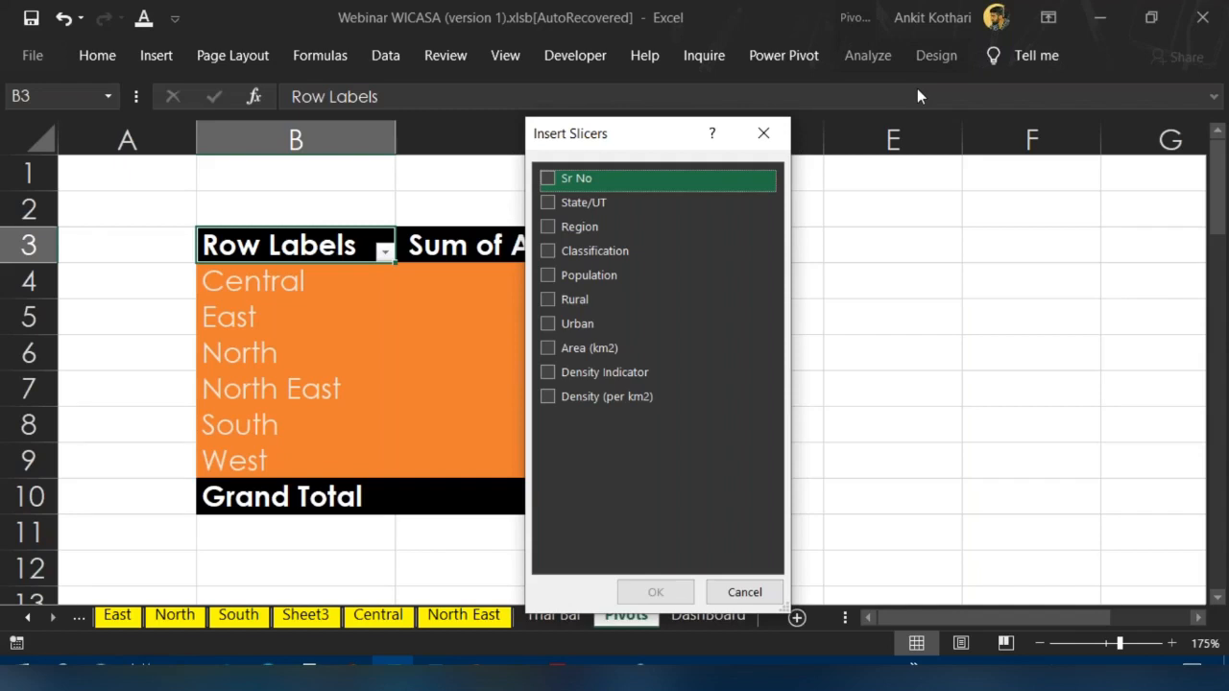
left_click(549, 203)
left_click(548, 228)
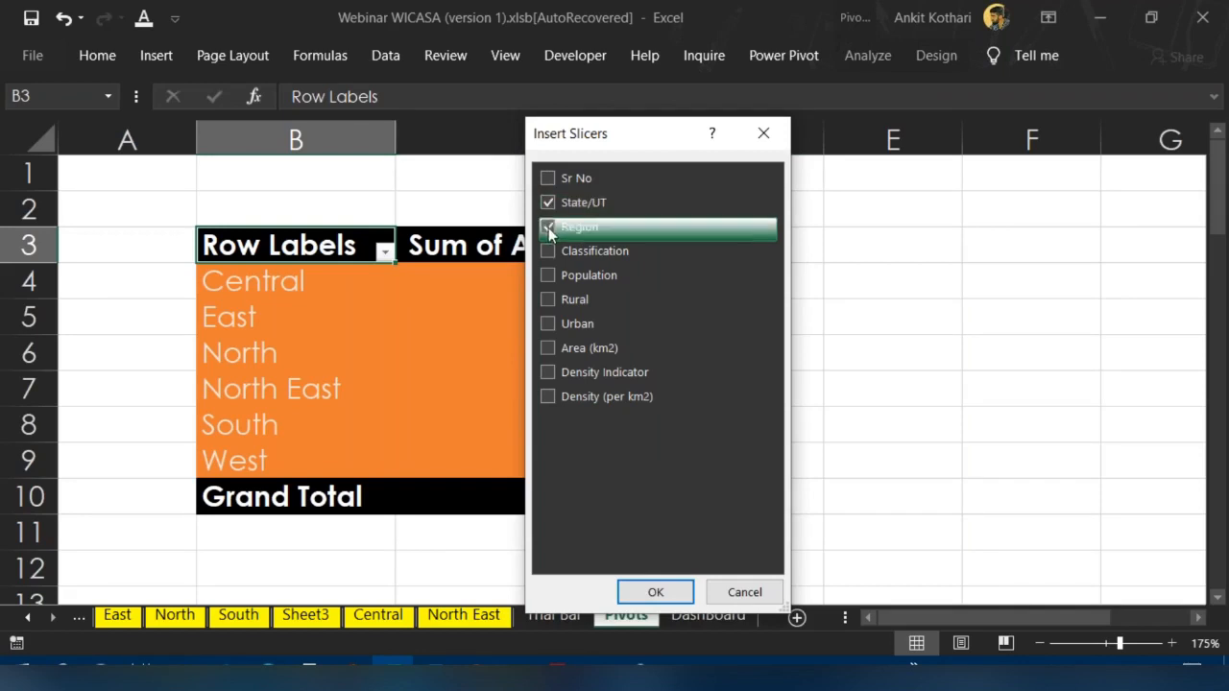
left_click(548, 251)
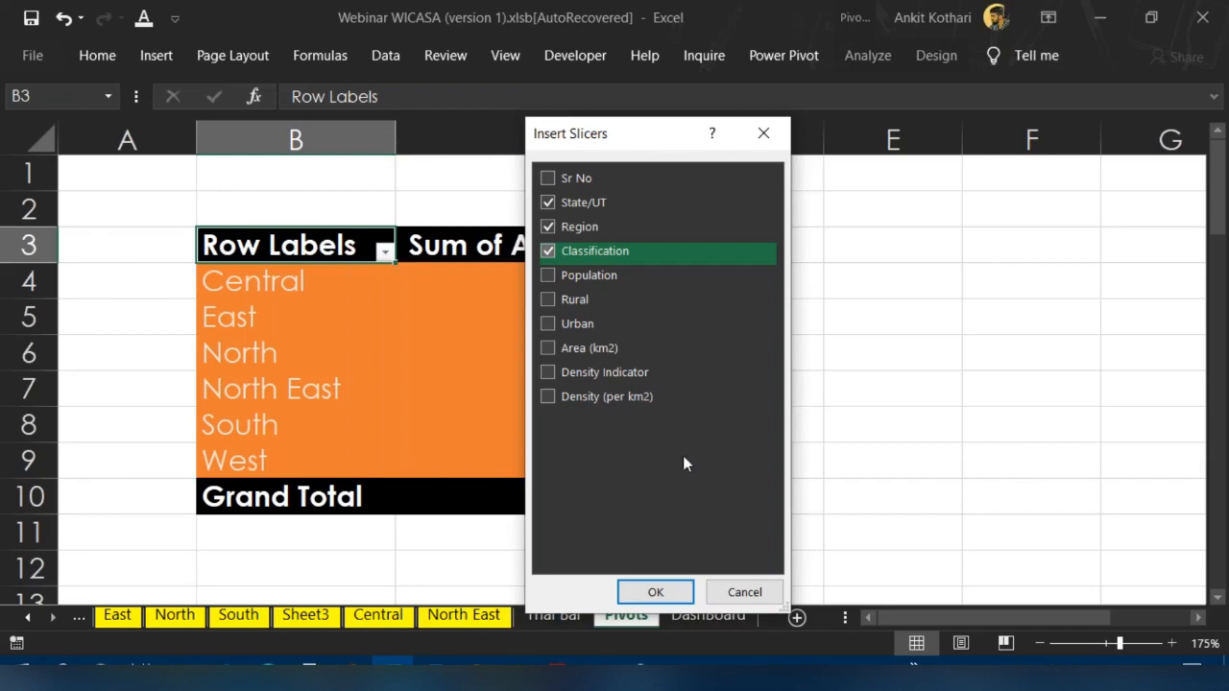
left_click(678, 591)
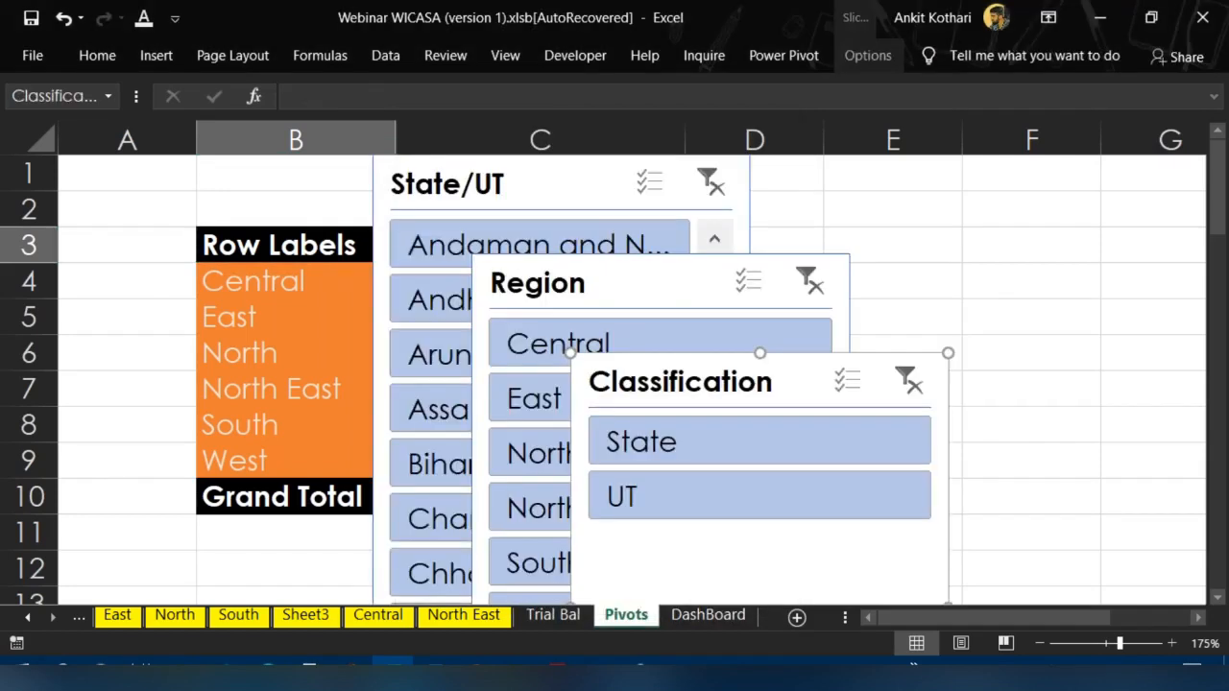
Move the Classification slicer beside the State/UT slicer and shorten it to just fit its two buttons
left_click_drag(726, 396, 891, 240)
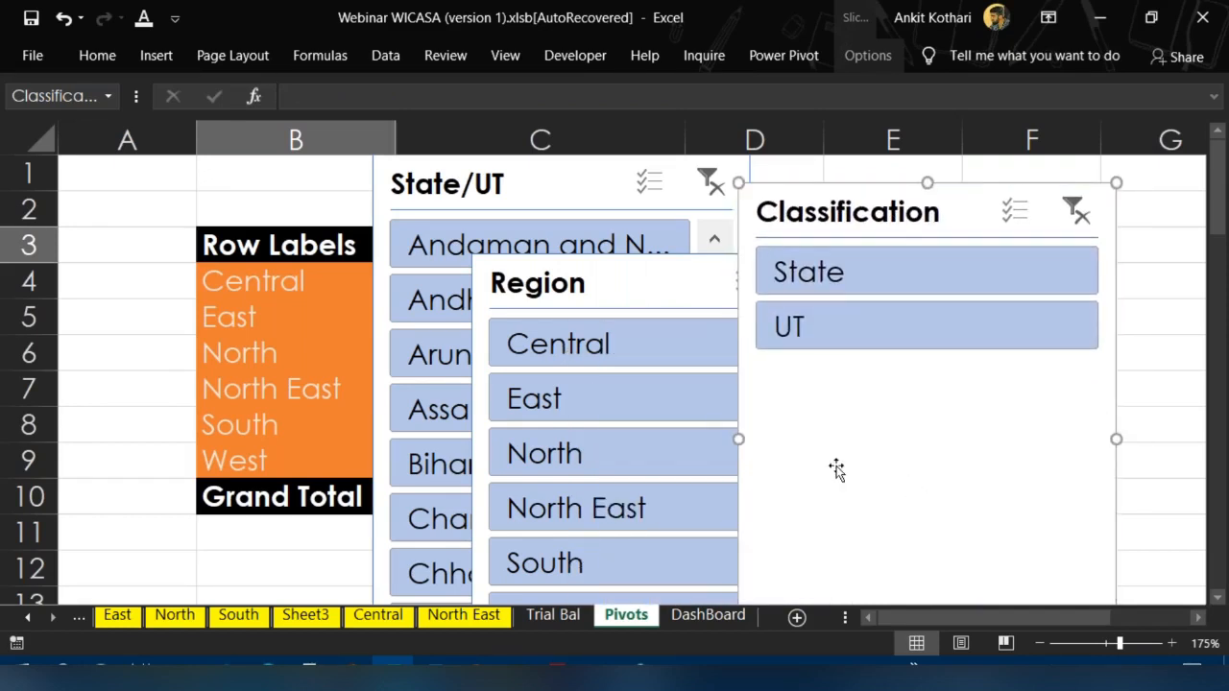
left_click(121, 337)
scroll(121, 337, "down", 2)
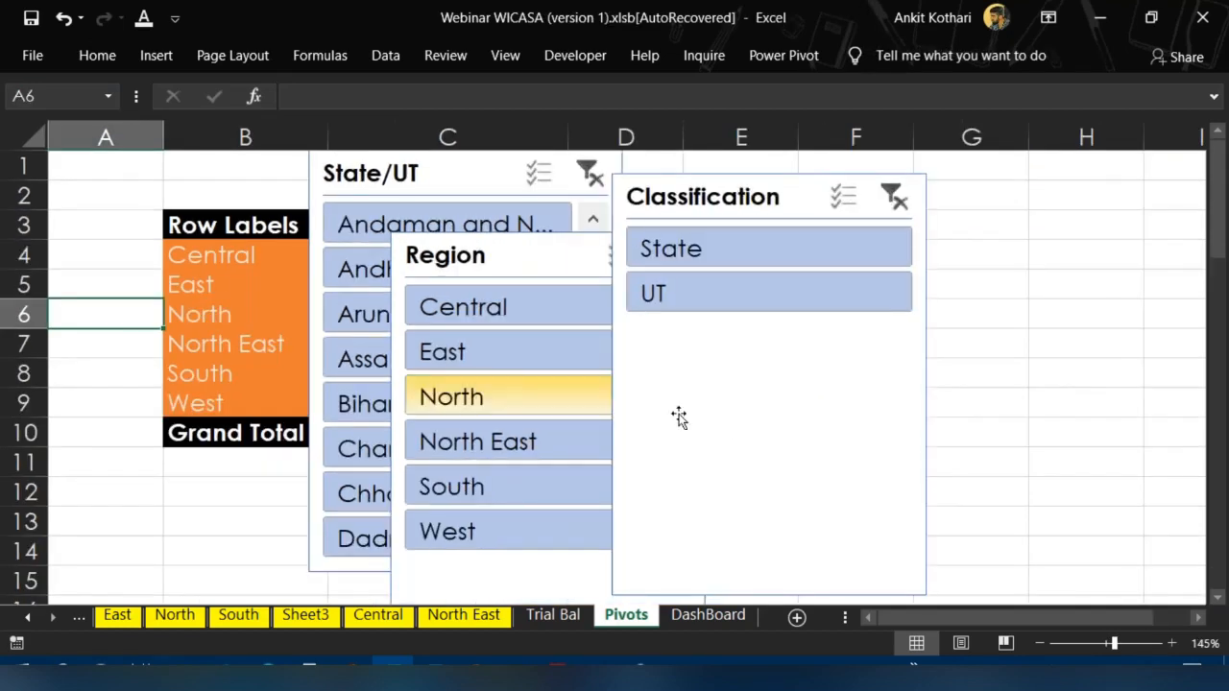
left_click(770, 588)
left_click_drag(770, 596, 770, 328)
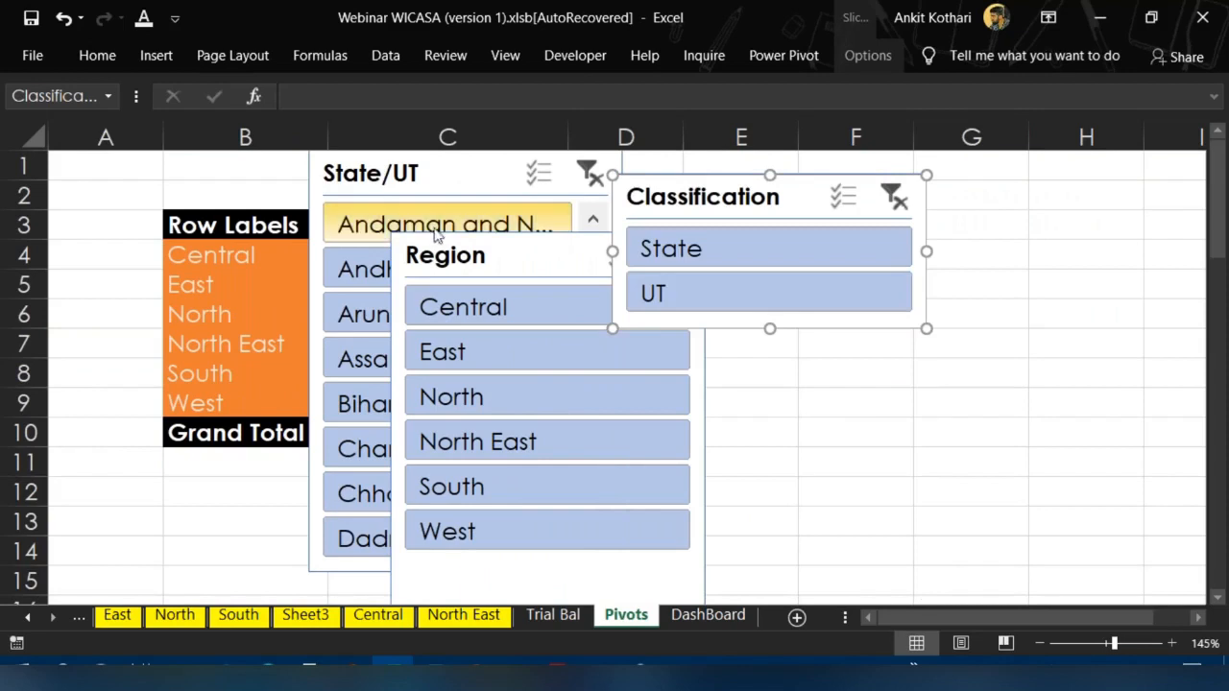
Arrange the Region slicer's buttons in 2 columns
left_click(494, 255)
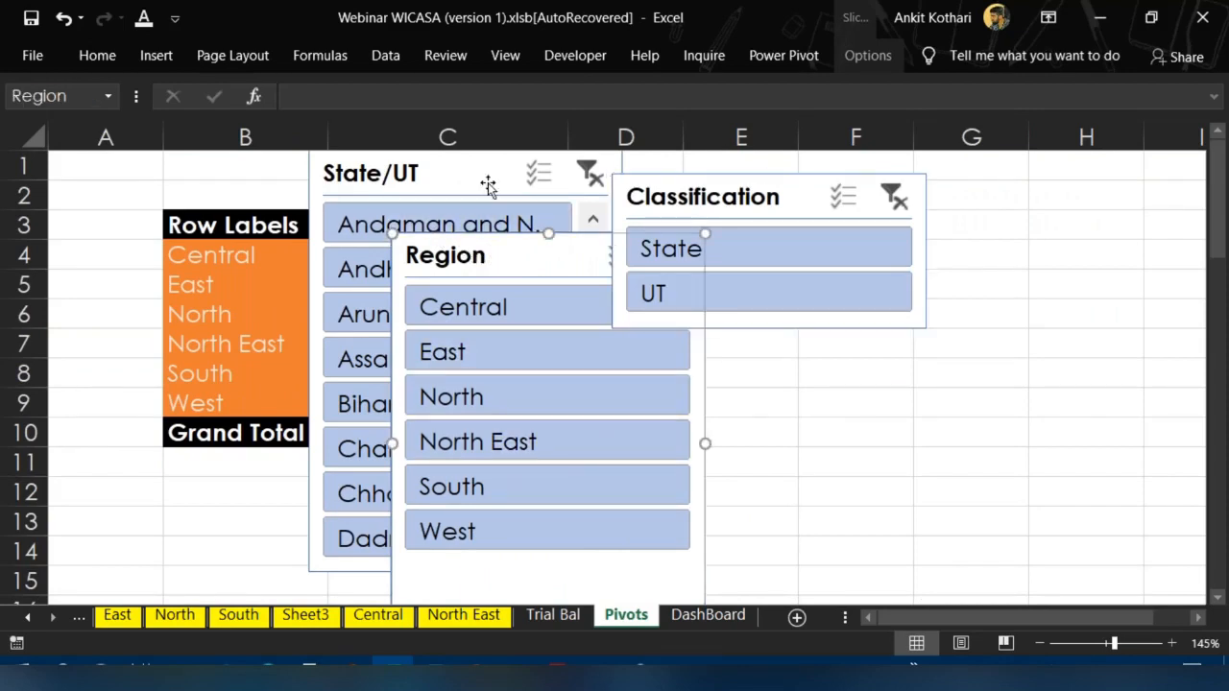
left_click(876, 60)
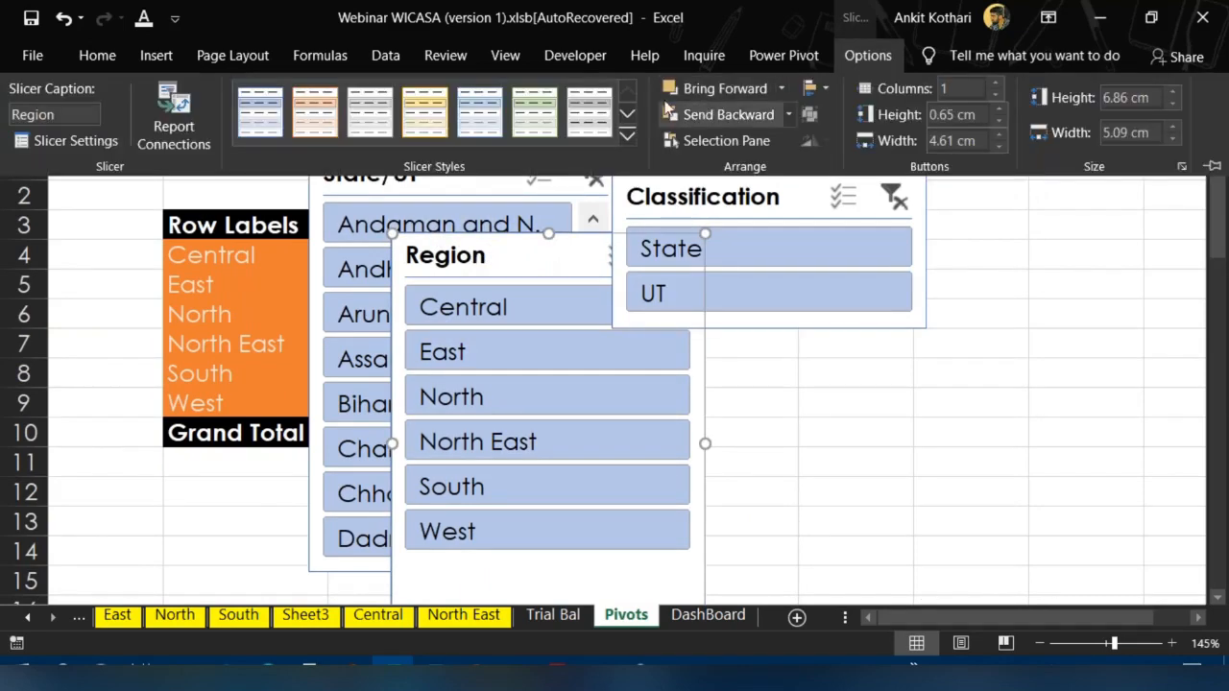
left_click(998, 84)
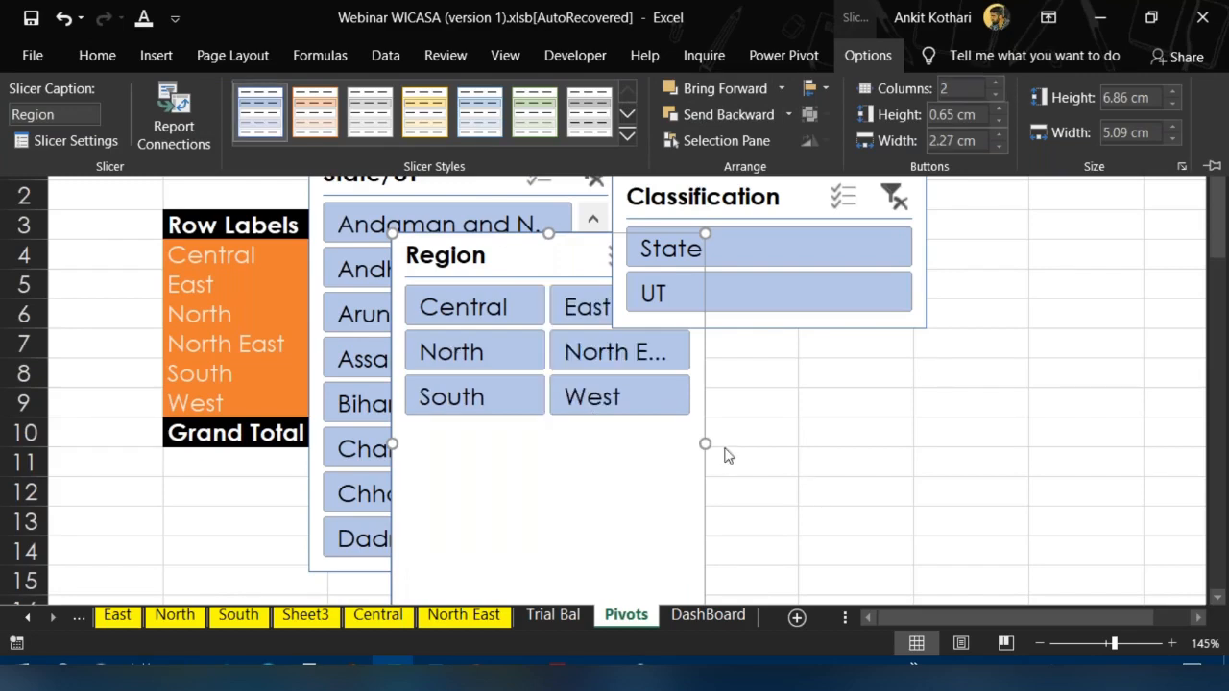
Shorten the Region slicer to about 3.2 cm high and move it directly below the Classification slicer
left_click_drag(493, 254, 271, 136)
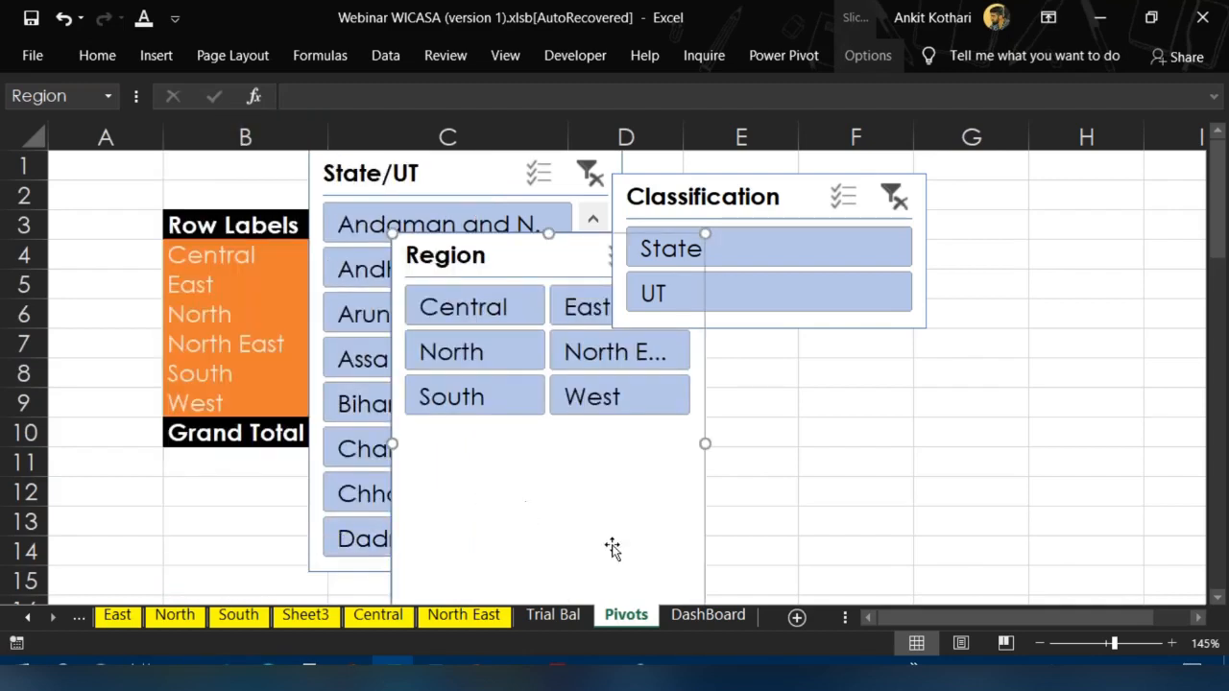
scroll(612, 548, "down", 1)
left_click_drag(551, 577, 546, 367)
left_click_drag(571, 212, 811, 310)
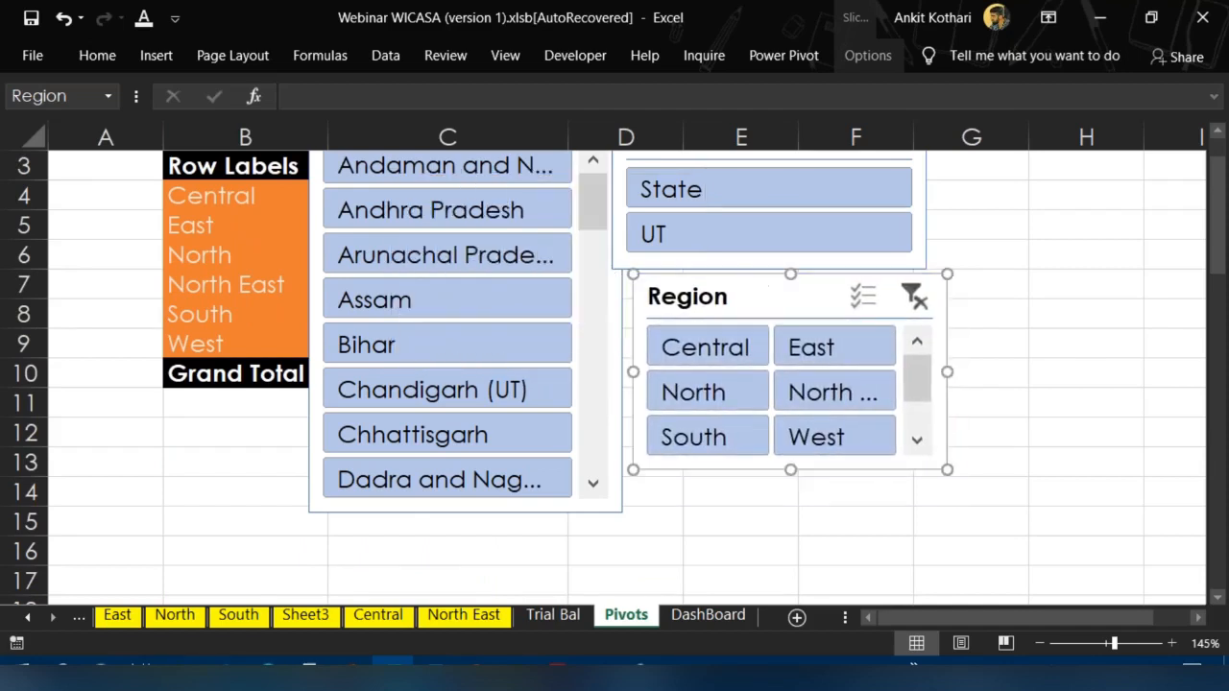
Try the Region slicer with 4 button columns and return it to 2 columns
left_click(585, 313)
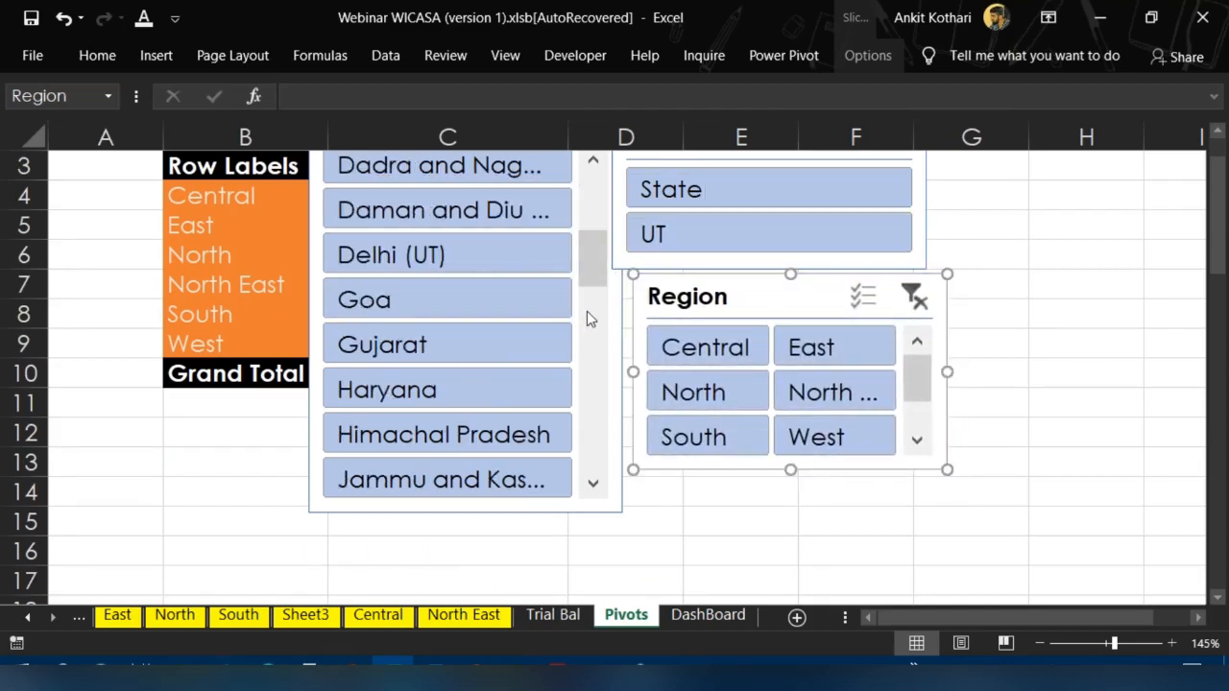
left_click(868, 58)
left_click(995, 84)
left_click(995, 83)
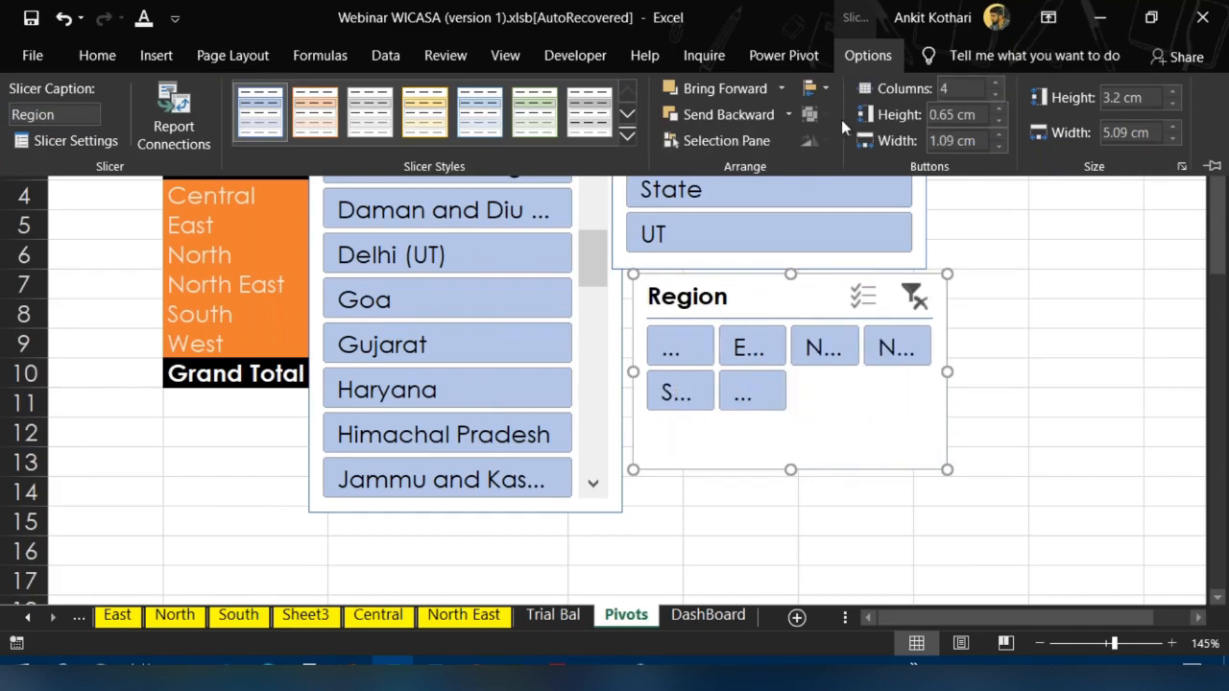
left_click(995, 95)
left_click(995, 95)
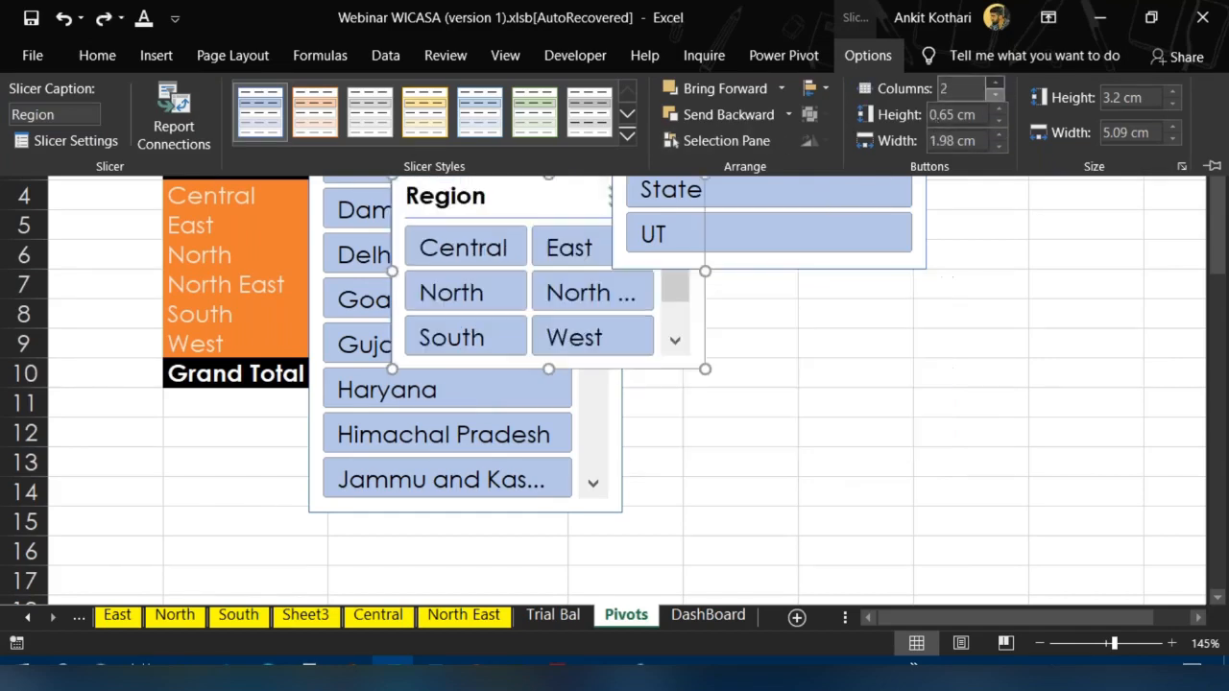
Move the Region slicer off the State/UT slicer to span about columns E to H, starting near row 10
left_click_drag(487, 195, 895, 419)
scroll(403, 377, "up", 1)
scroll(403, 382, "up", 1)
Arrange the State/UT slicer's buttons in 3 columns
left_click(403, 382)
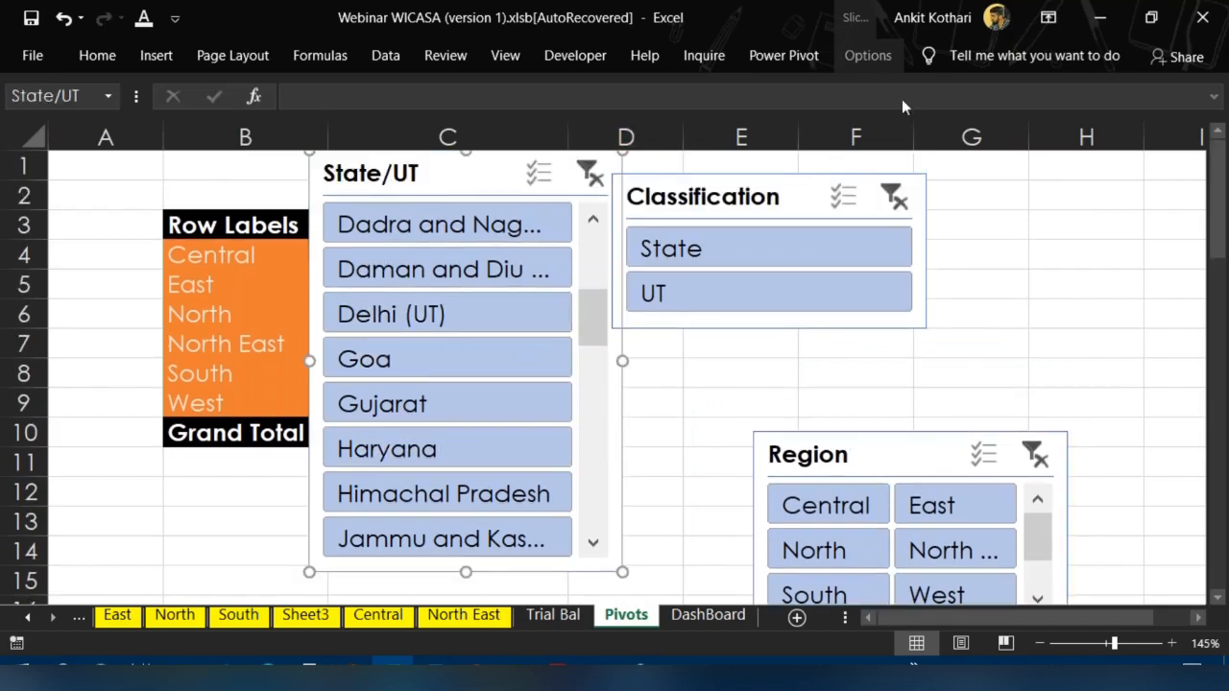
left_click(862, 55)
left_click(997, 84)
left_click(997, 84)
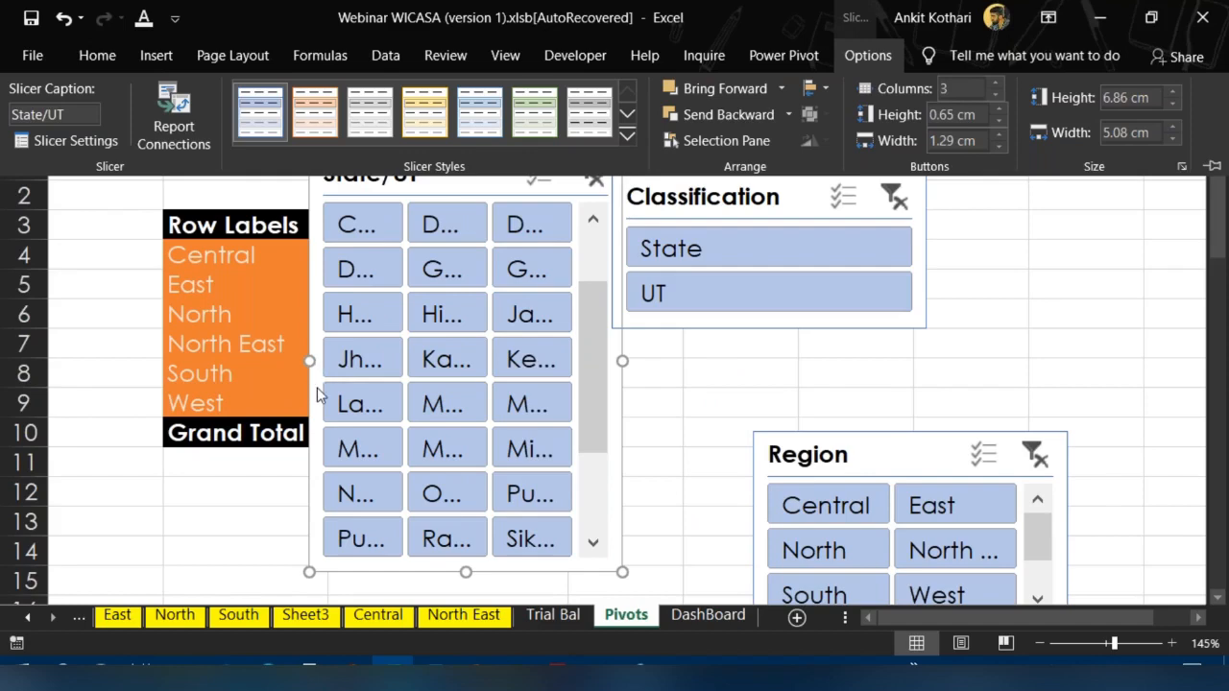
Widen the State/UT slicer to span about columns A to D and move the Classification slicer clear of it, over columns E to G
left_click(307, 570)
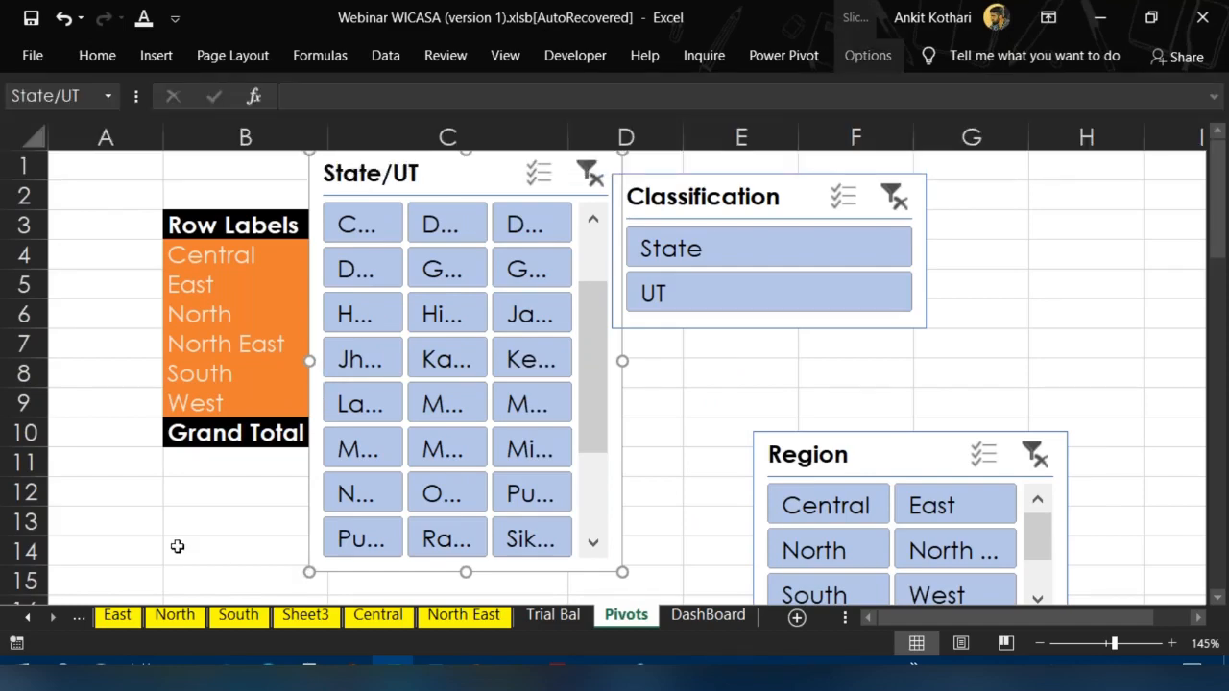
left_click_drag(309, 572, 94, 573)
left_click_drag(599, 372, 601, 301)
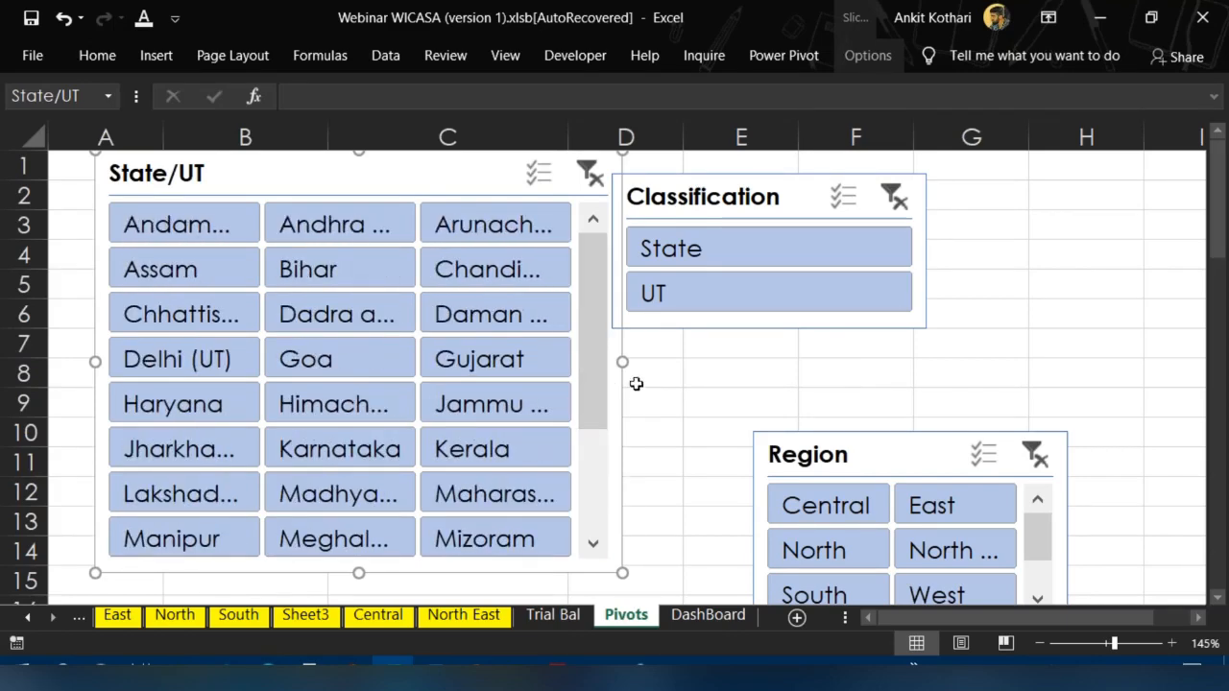
left_click_drag(624, 361, 678, 360)
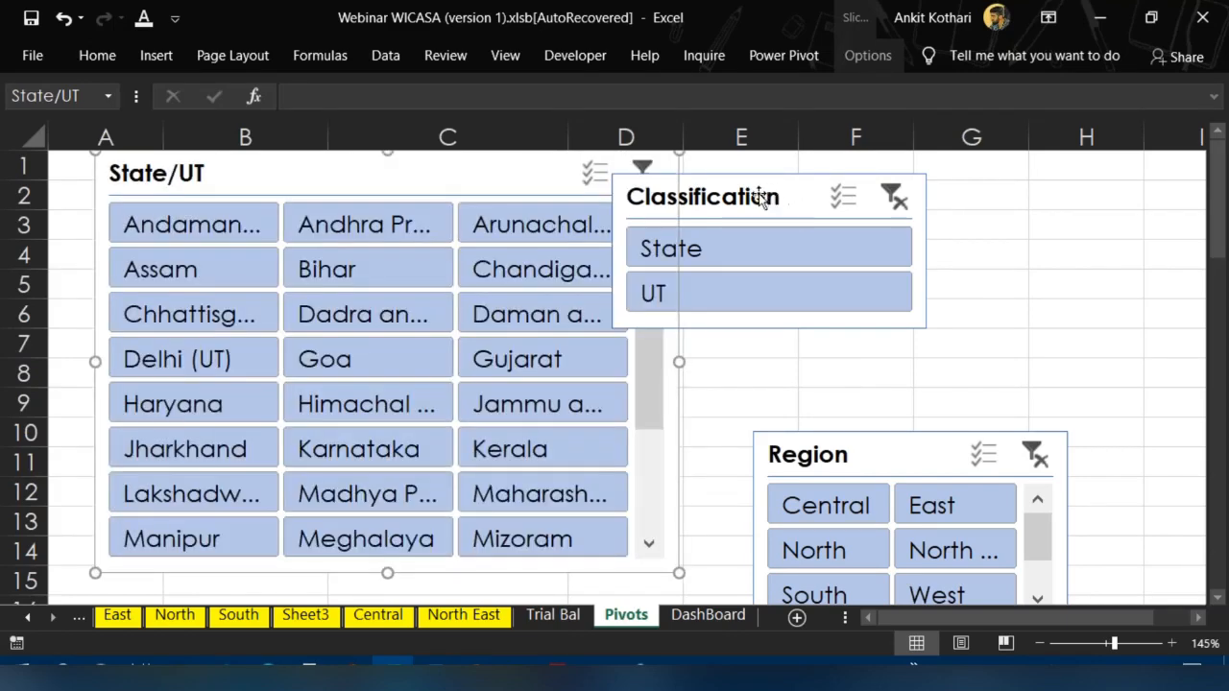
left_click_drag(761, 197, 869, 193)
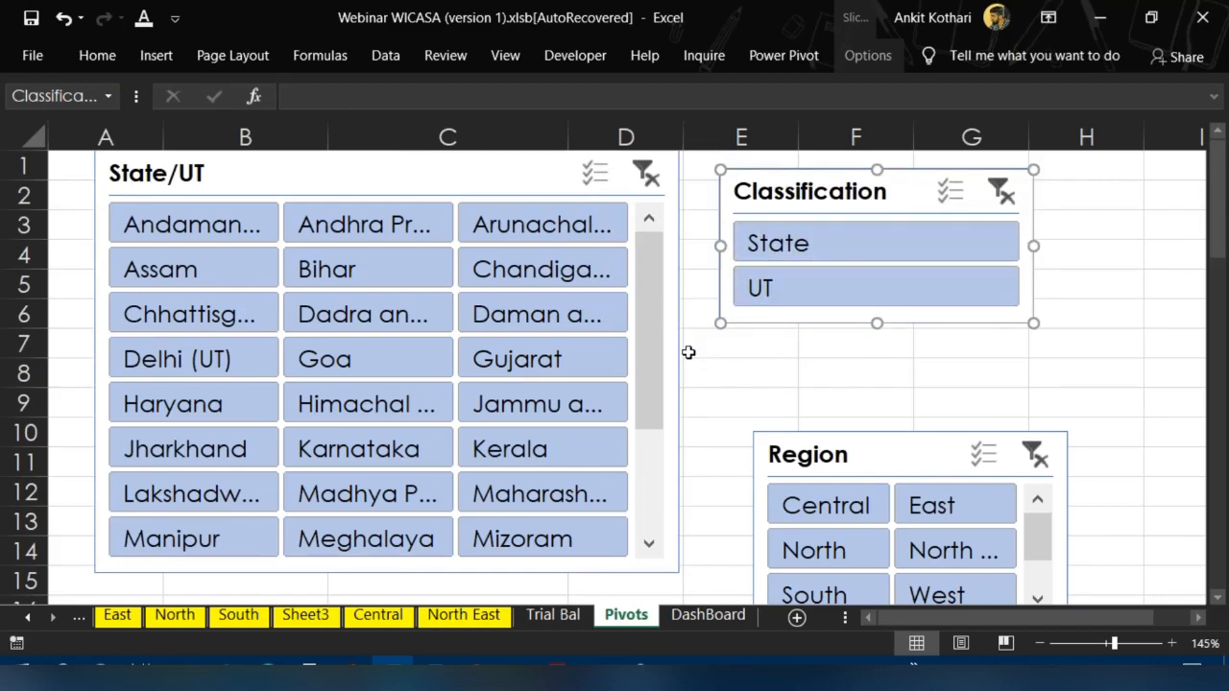
Move all three slicers from the Pivots sheet to the DashBoard sheet, placing them beside the pie chart from about column E to N
left_click(389, 177)
left_click(781, 183, "ctrl")
left_click(848, 471, "ctrl")
key("Delete")
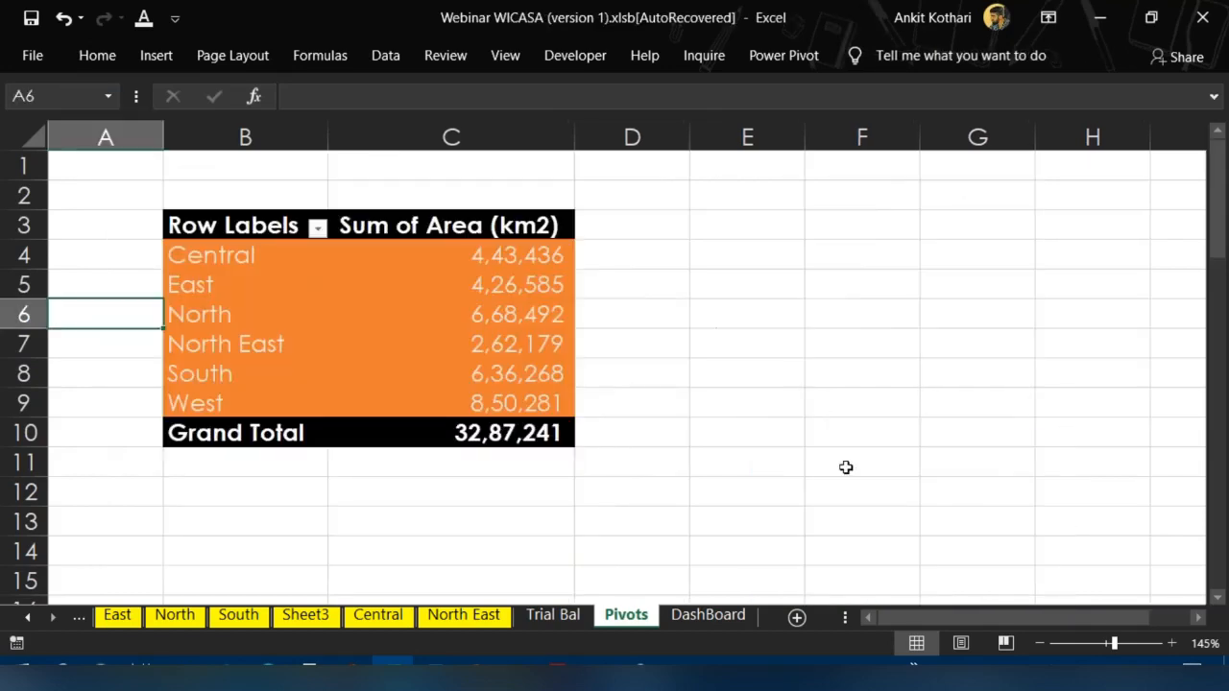
left_click(715, 619)
left_click(795, 305)
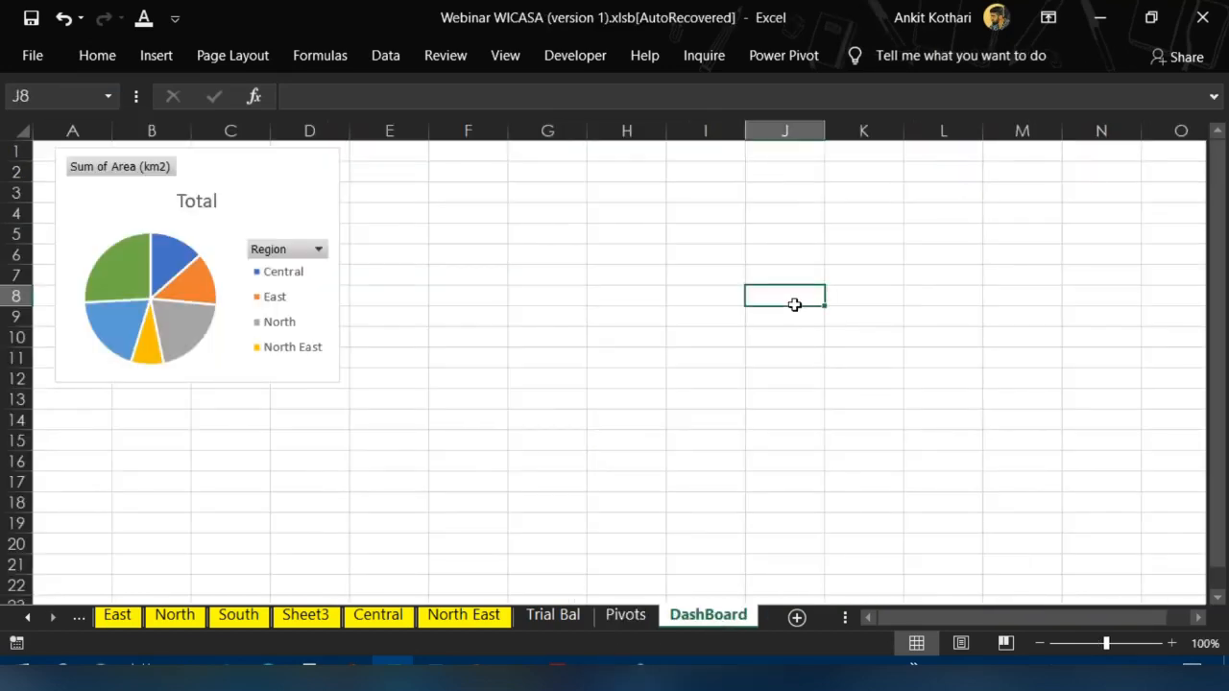
key("ctrl+v")
left_click_drag(862, 304, 522, 178)
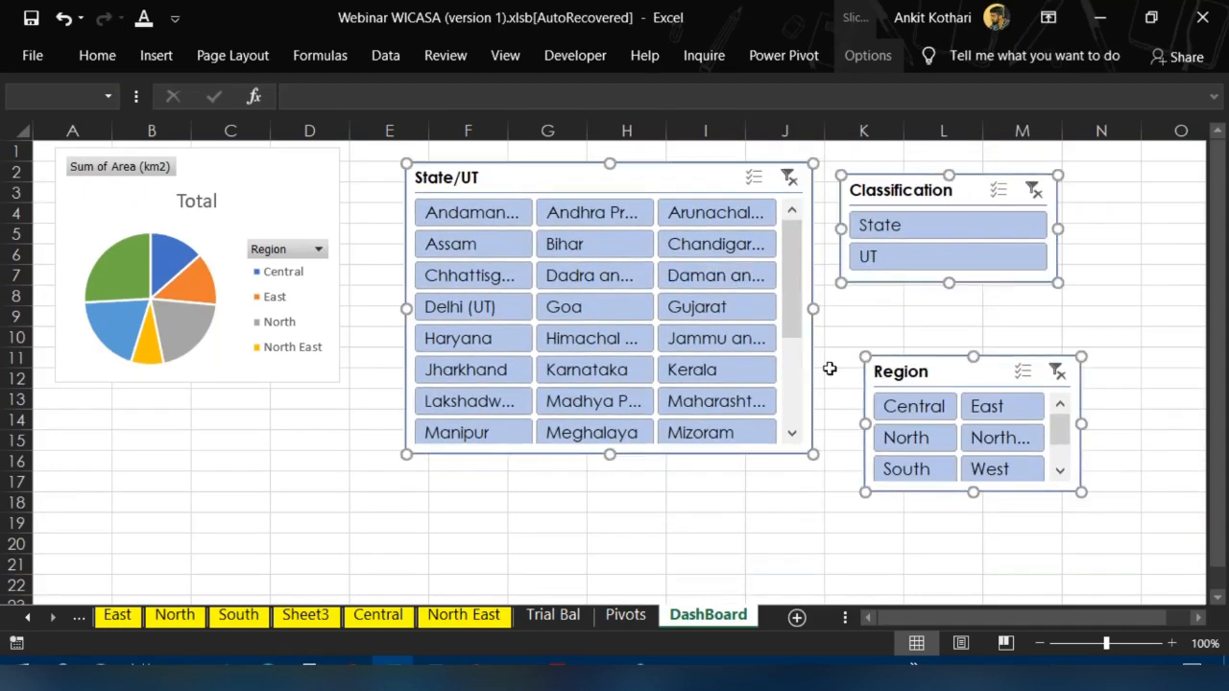
Arrange the State/UT slicer's buttons in 5 columns on the DashBoard sheet
left_click(868, 55)
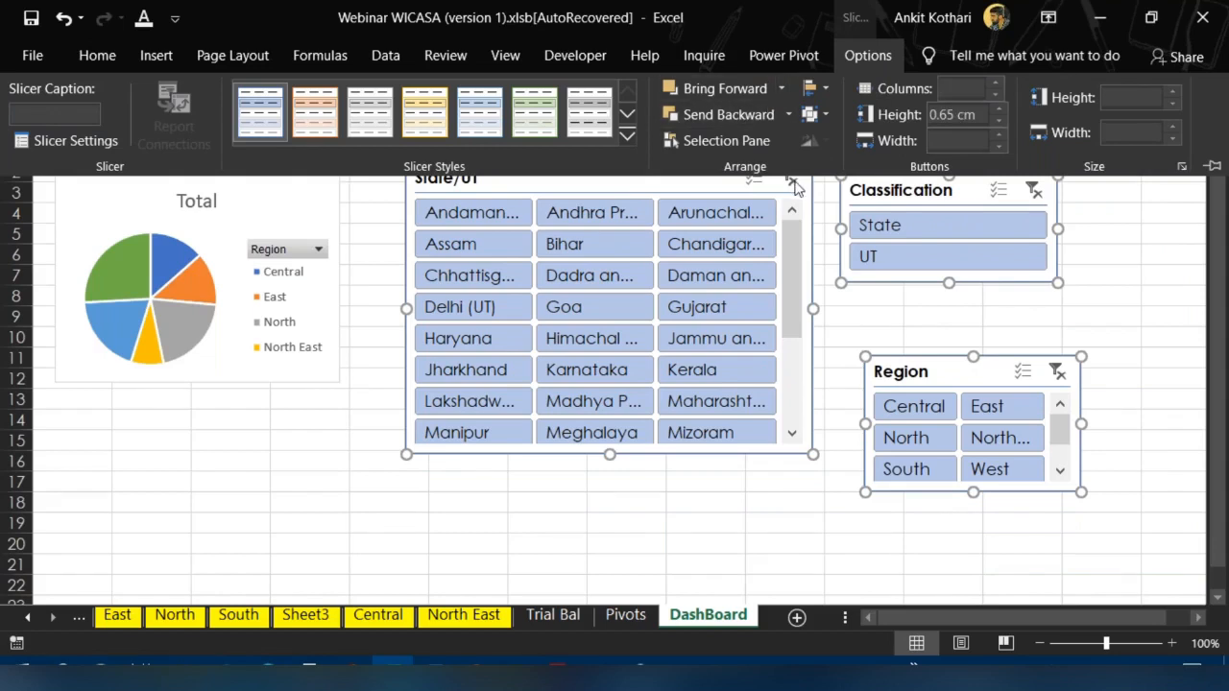
left_click(670, 524)
left_click(648, 184)
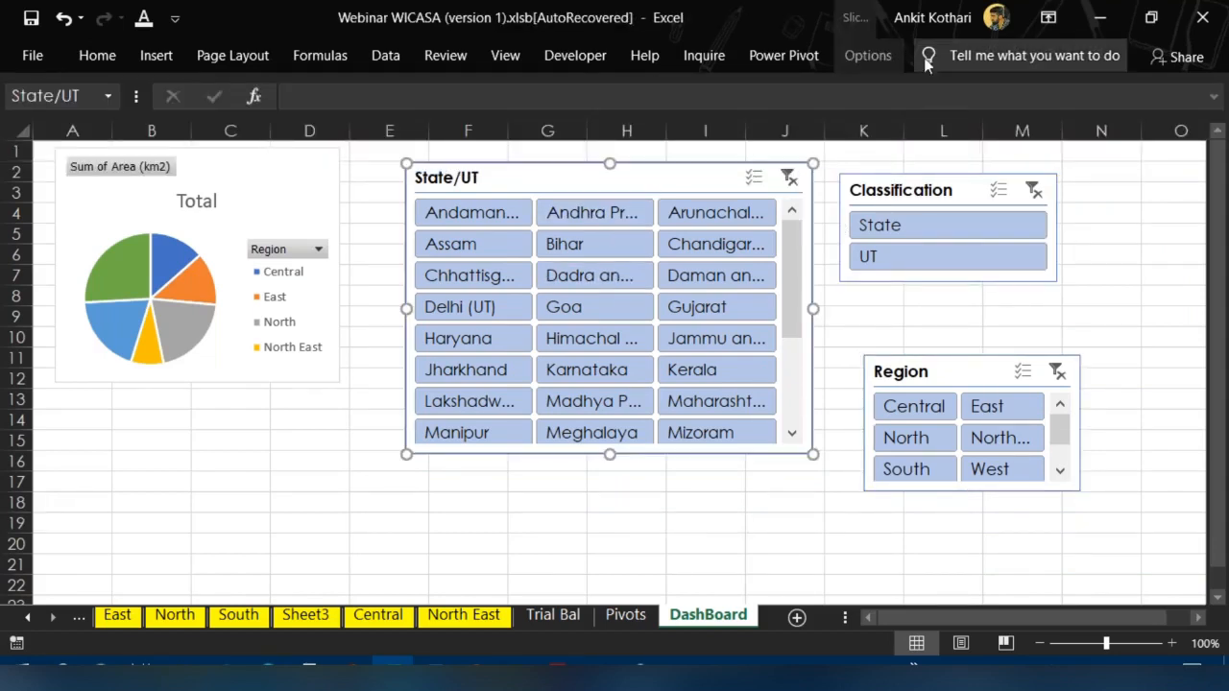
left_click(867, 54)
left_click(998, 83)
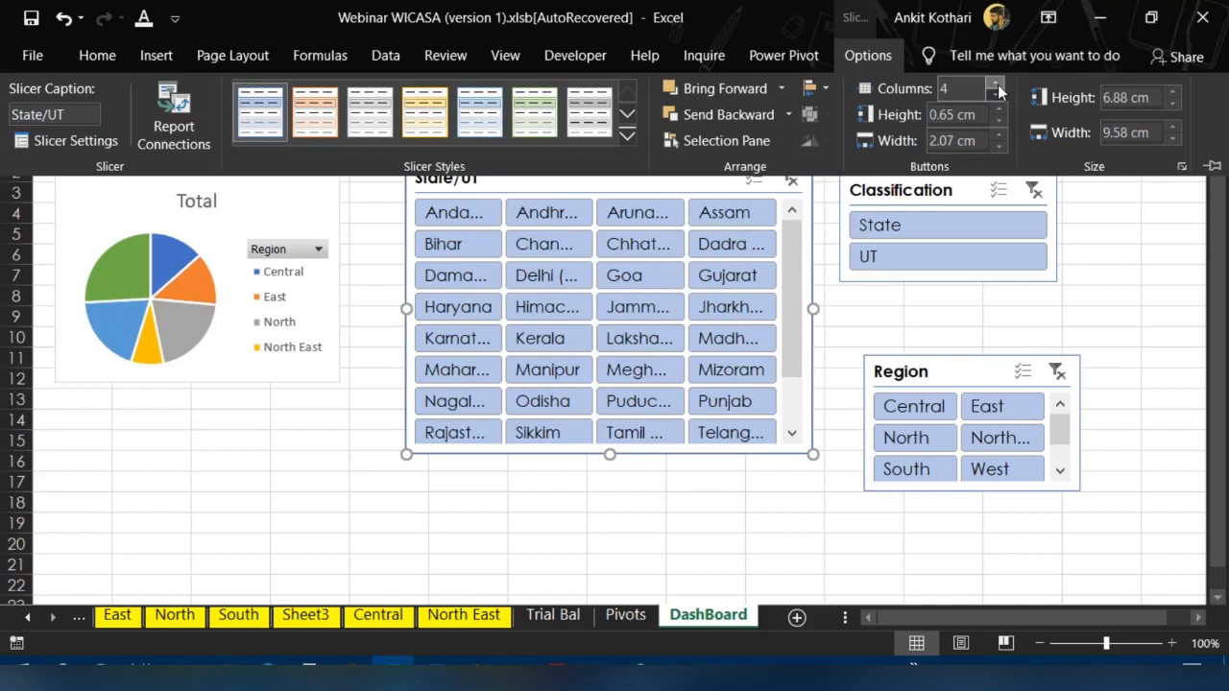
left_click(998, 83)
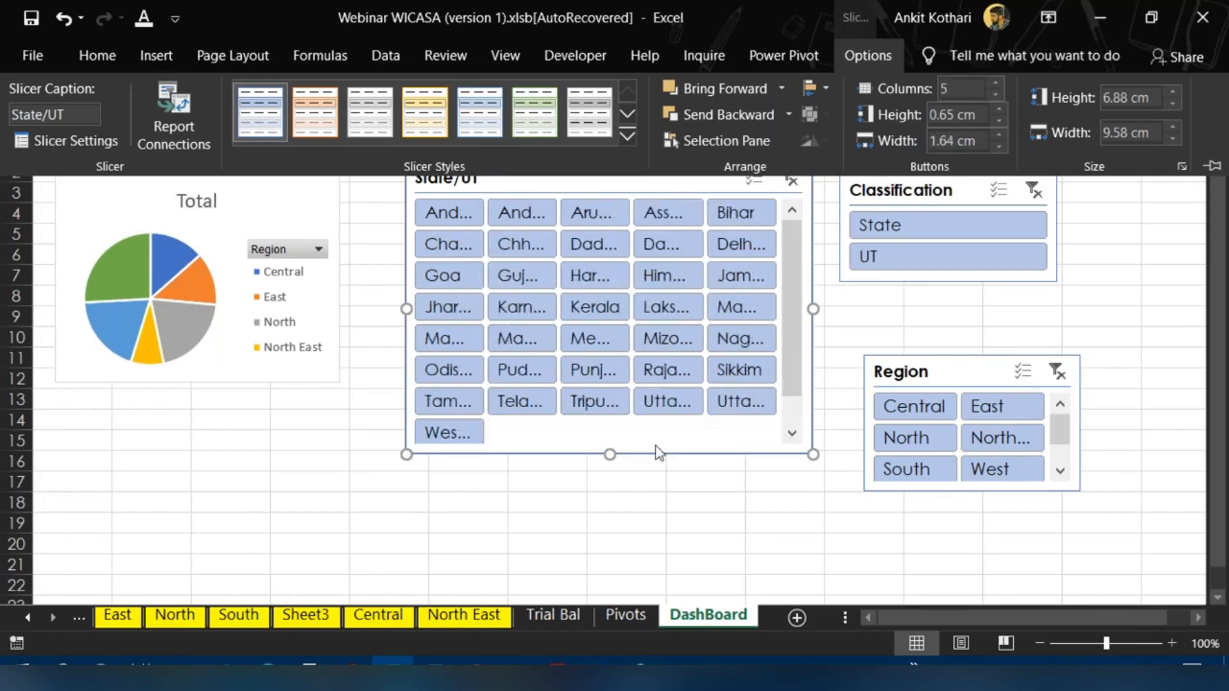
left_click(814, 458)
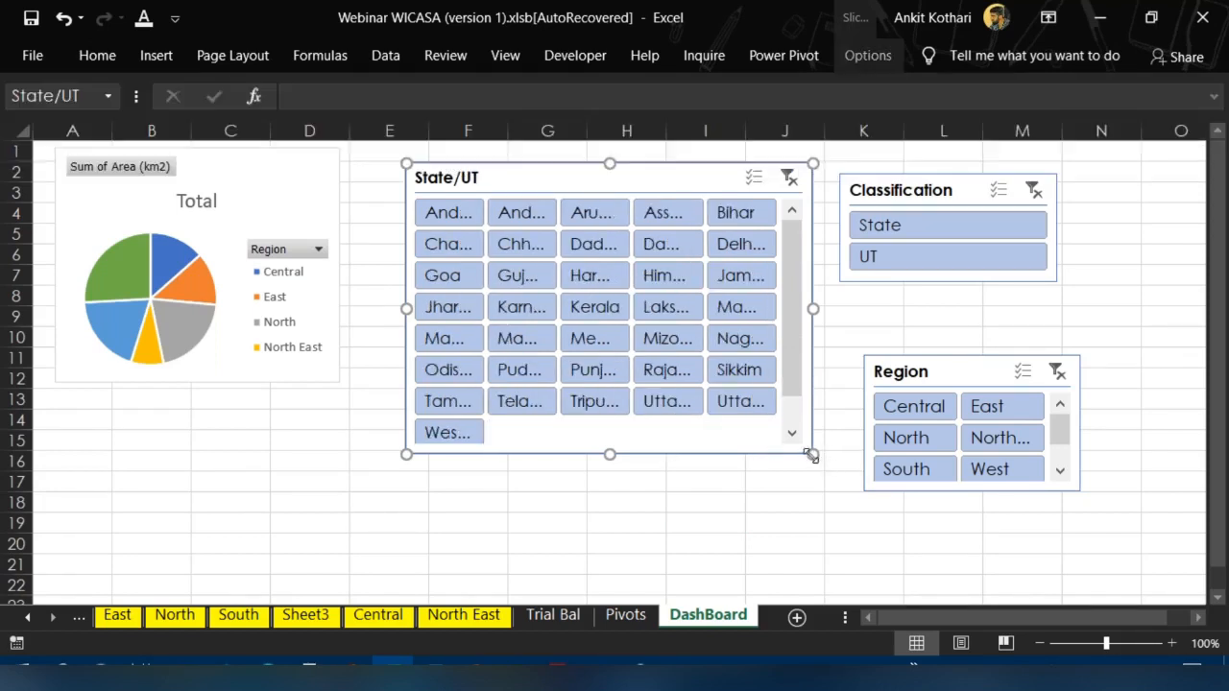
left_click(749, 509)
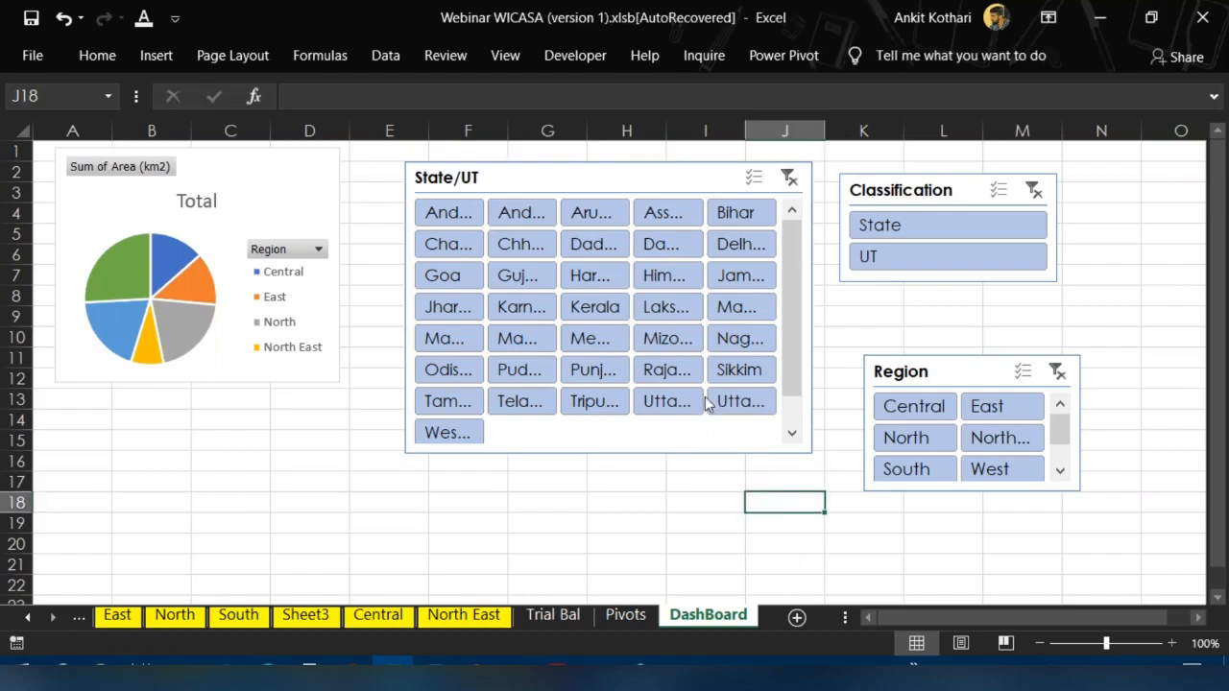
Narrow the Classification slicer to about columns K to L and move the Region slicer directly below it
left_click(666, 180)
left_click(925, 189)
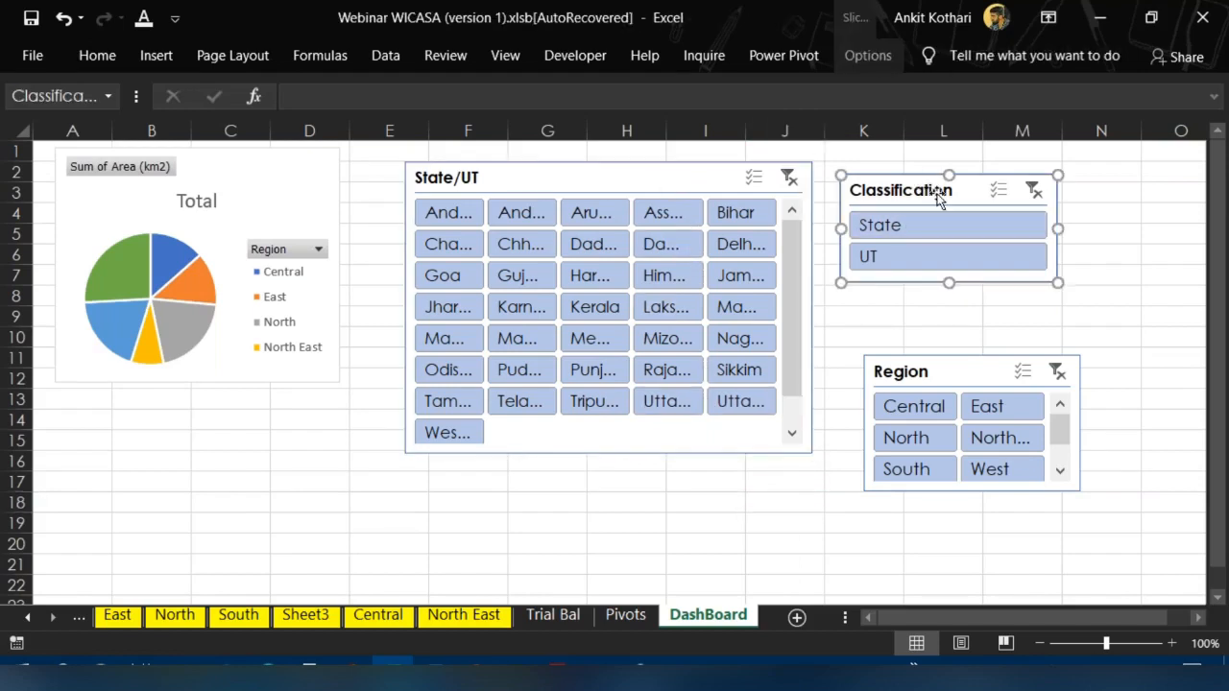
left_click_drag(1057, 228, 934, 227)
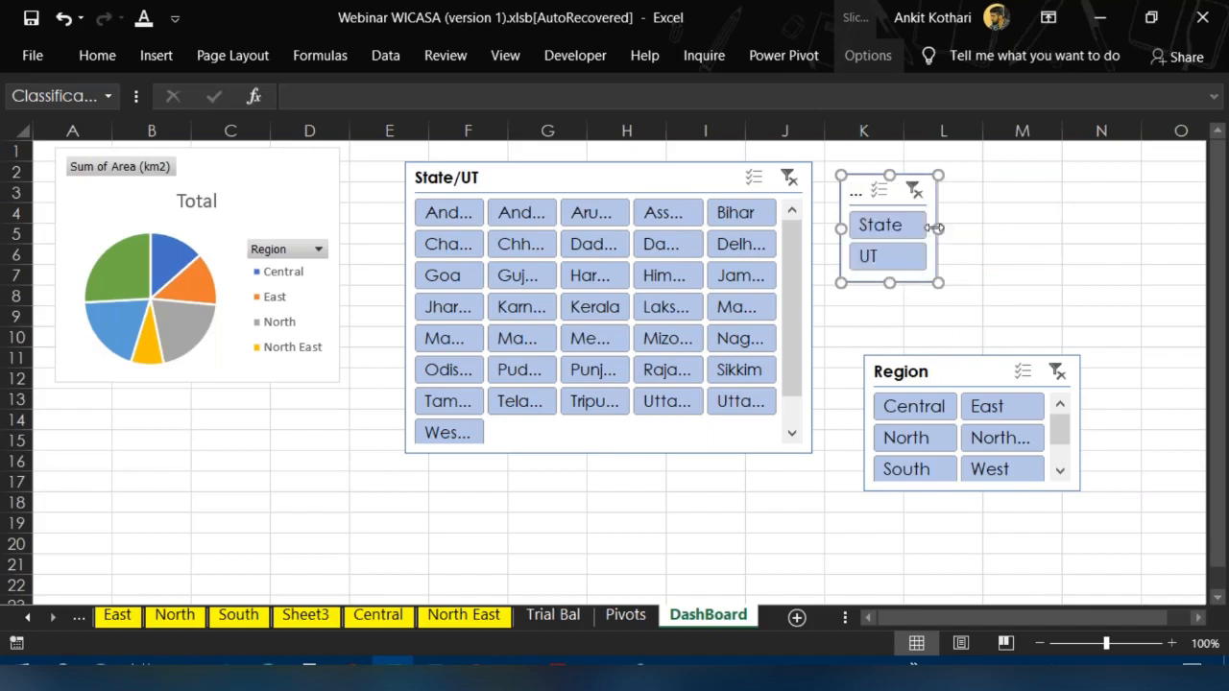
left_click_drag(945, 372, 908, 311)
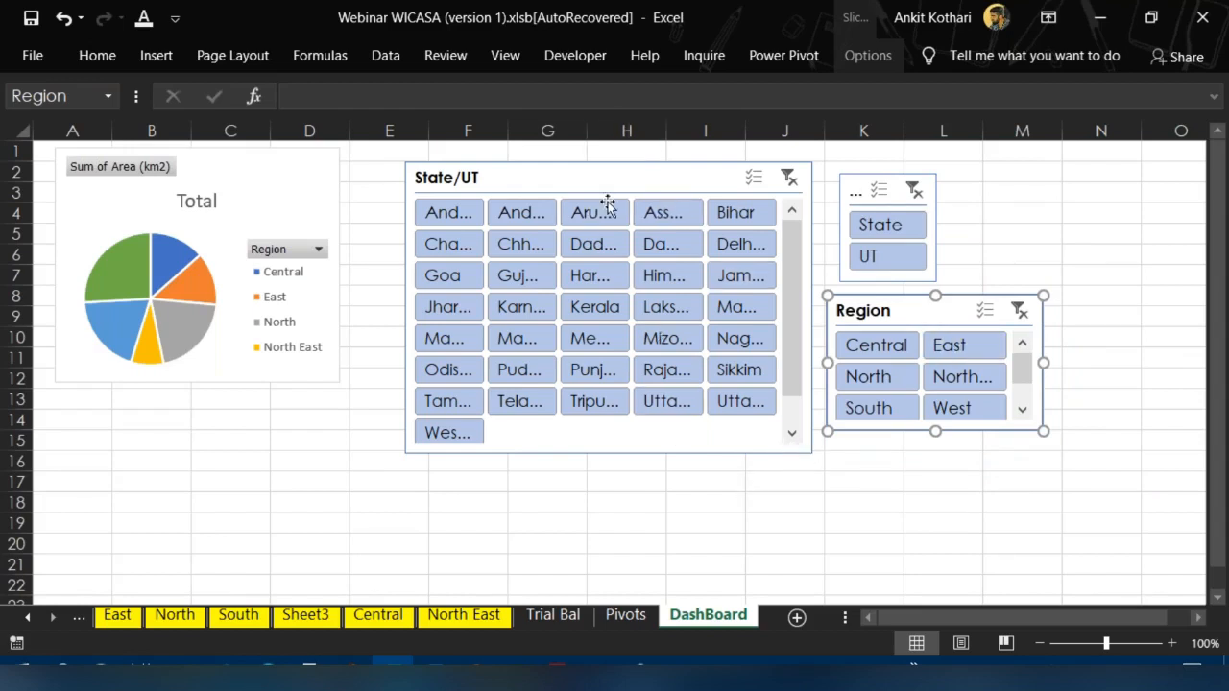
Try moving the State/UT slicer past column K behind the other slicers and undo the move
left_click_drag(667, 175, 1225, 322)
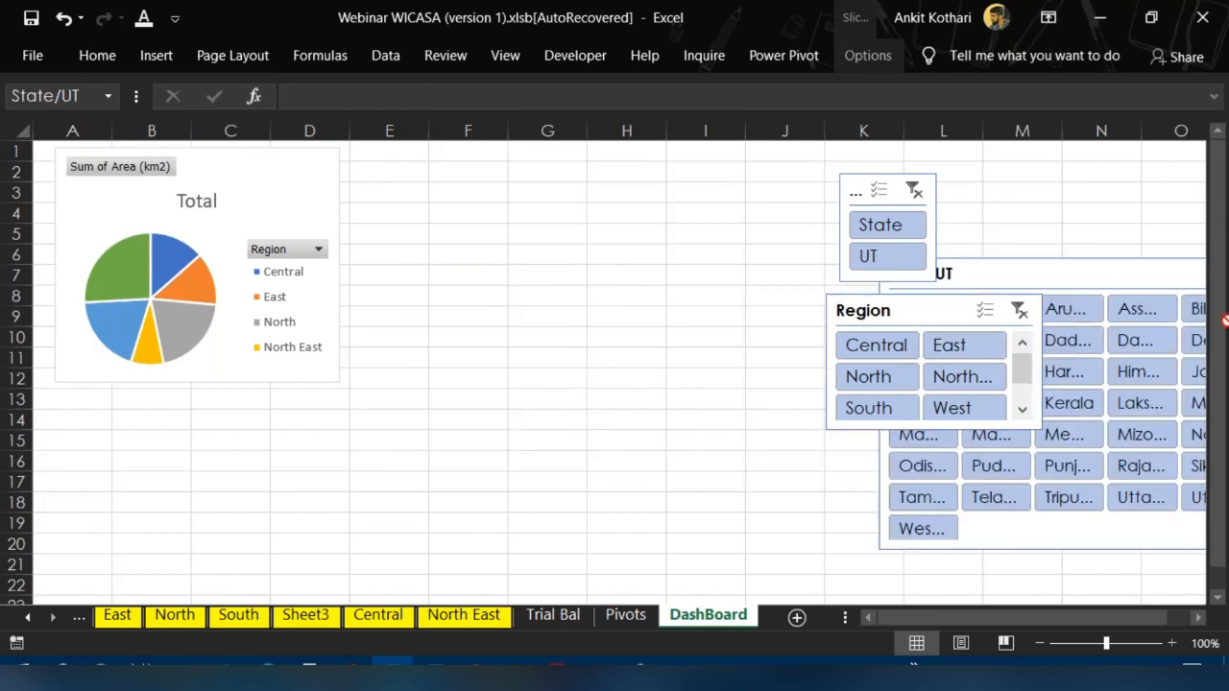
key("ctrl+z")
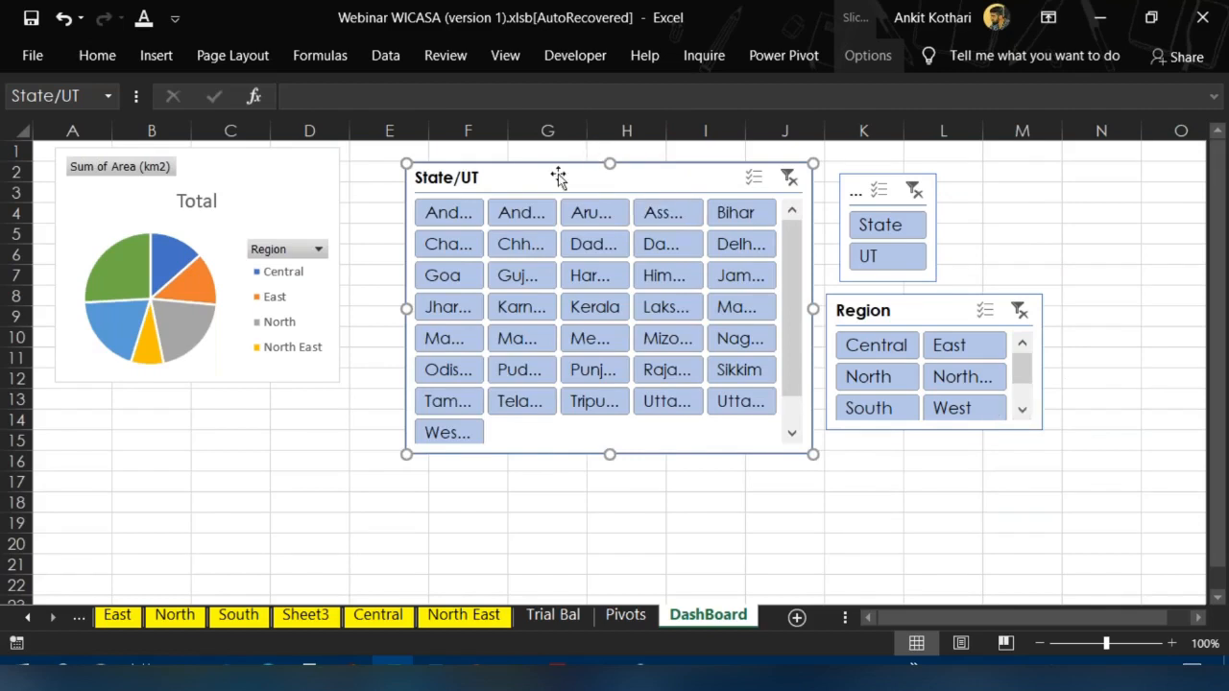
left_click(303, 415)
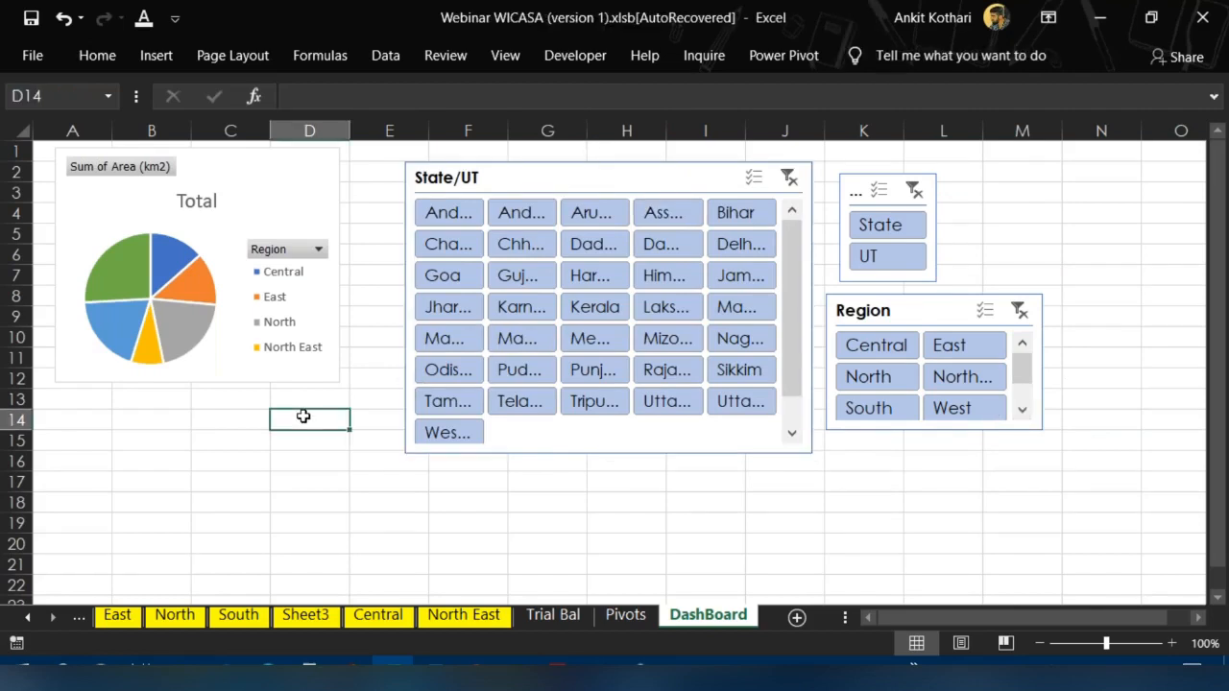
Copy the area-by-region pivot table on the Pivots sheet and paste it at cell E3
left_click(626, 615)
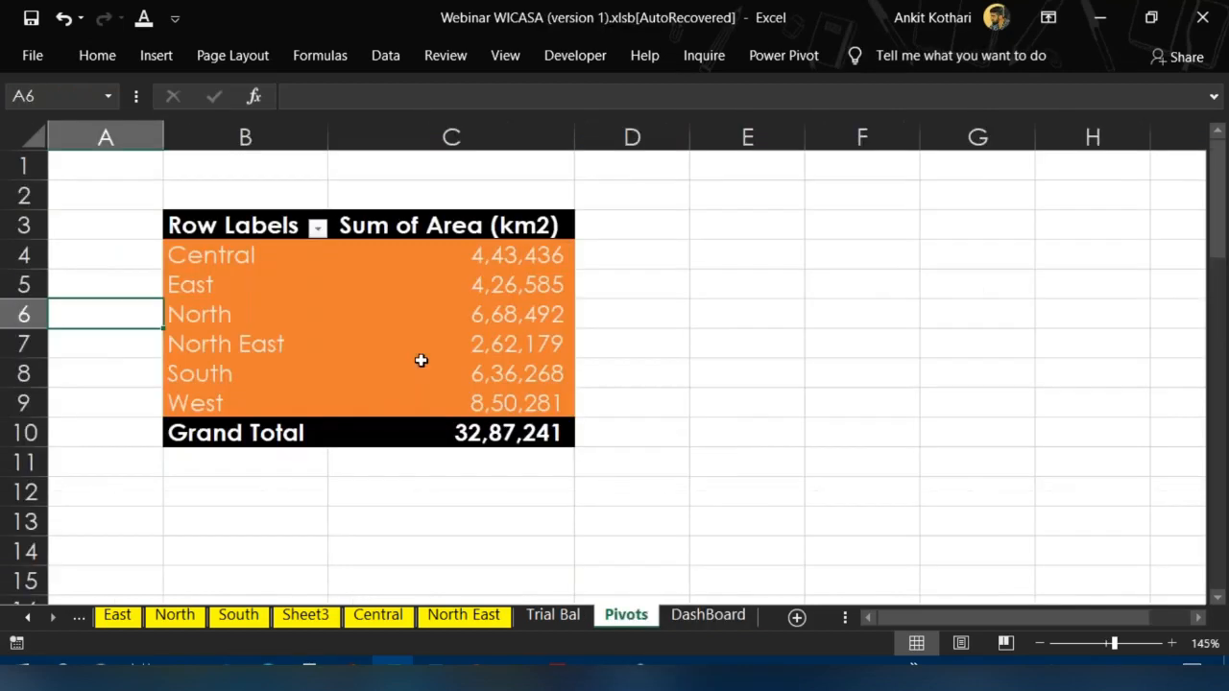
left_click(265, 233)
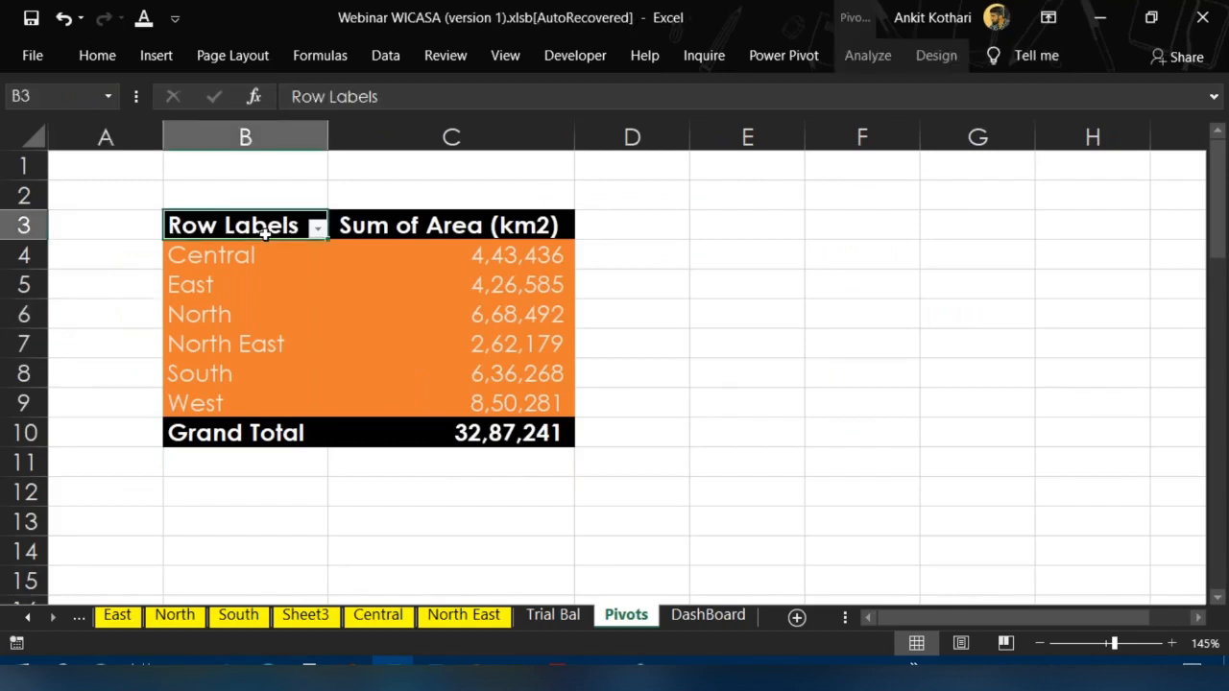
key("ctrl+shift+Down")
key("ctrl+shift+Right")
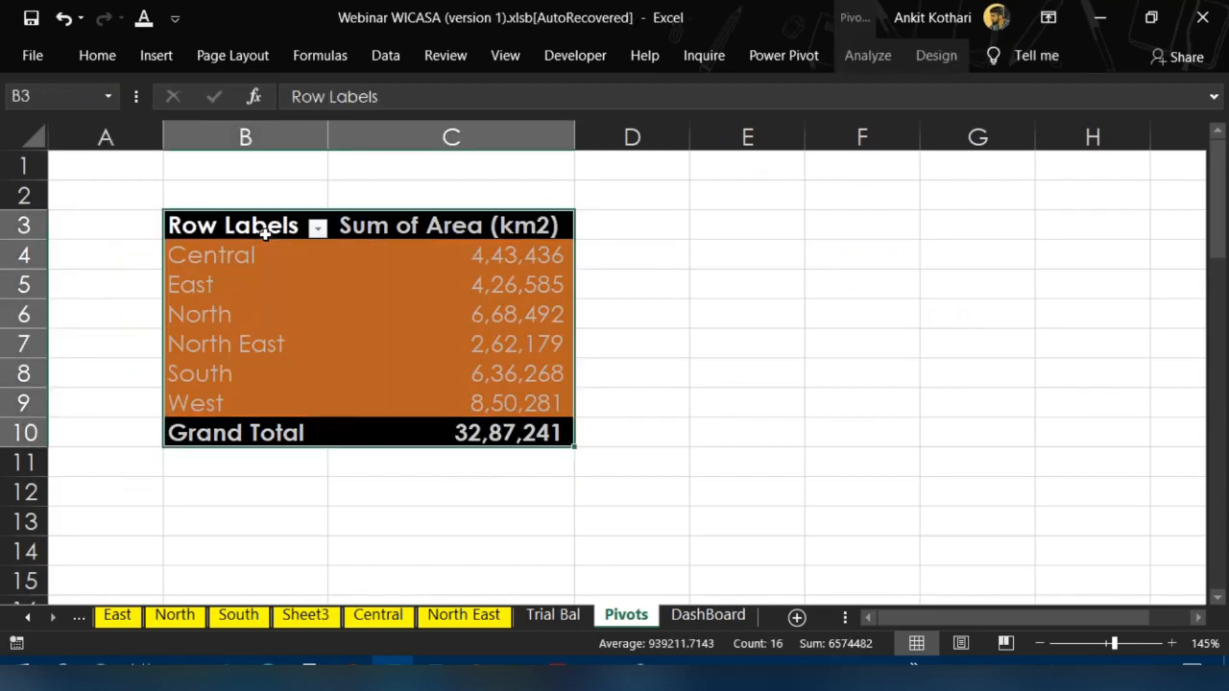
key("ctrl+c")
key("Right")
key("Right")
key("Right")
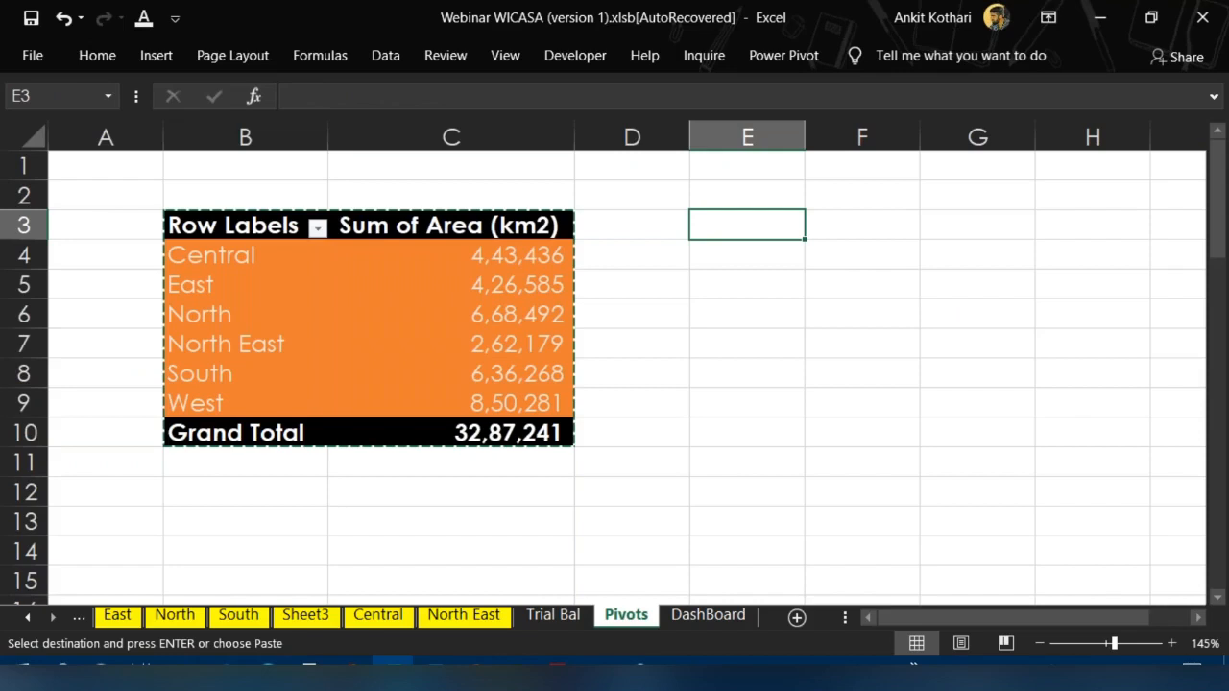
key("Return")
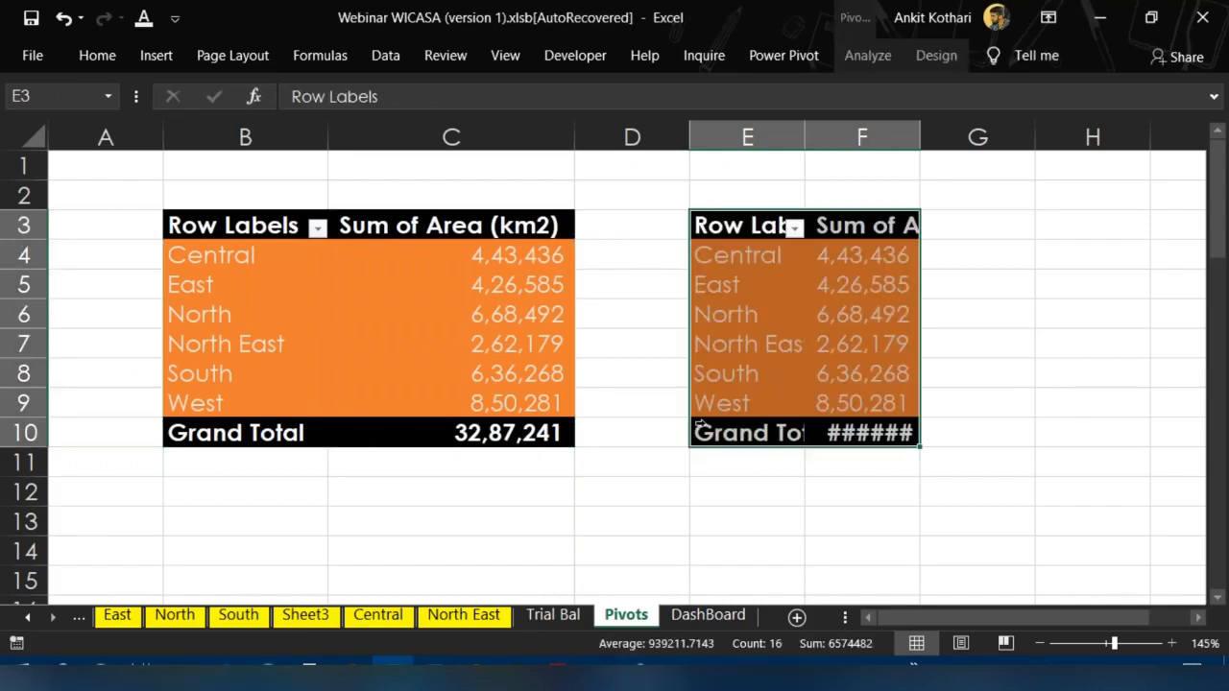
Apply the light blue PivotTable style to the copied table and autofit columns E and F
left_click(808, 344)
left_click(929, 55)
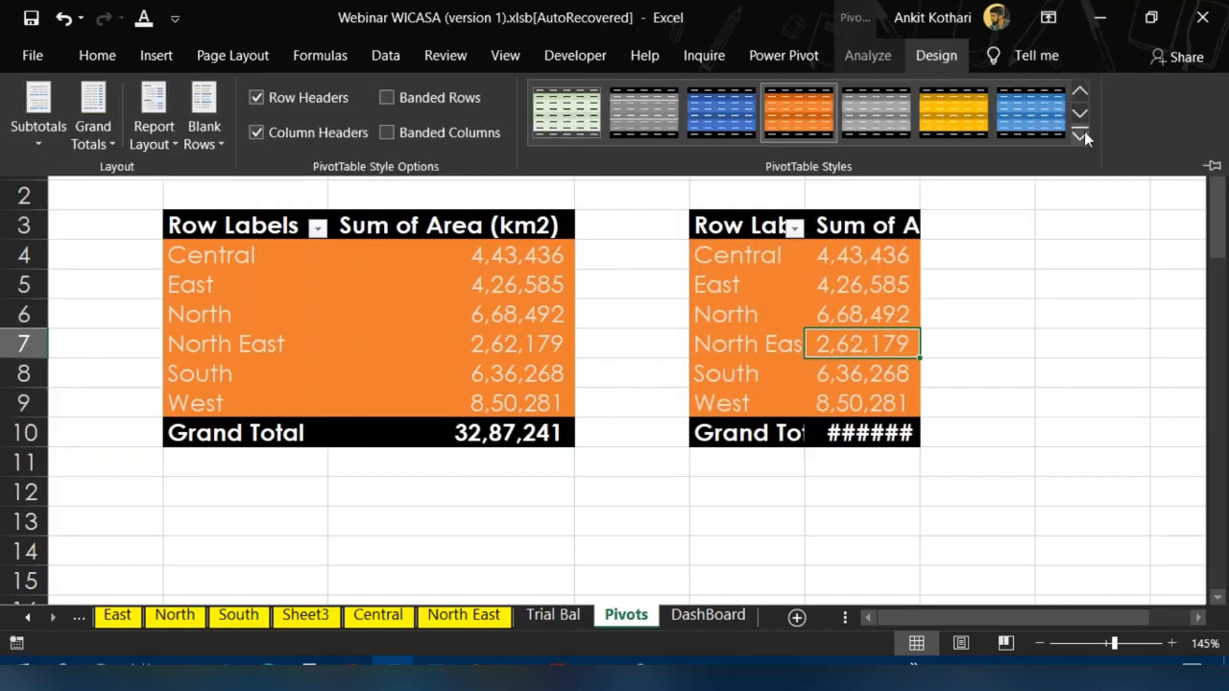
left_click(1030, 110)
left_click(810, 282)
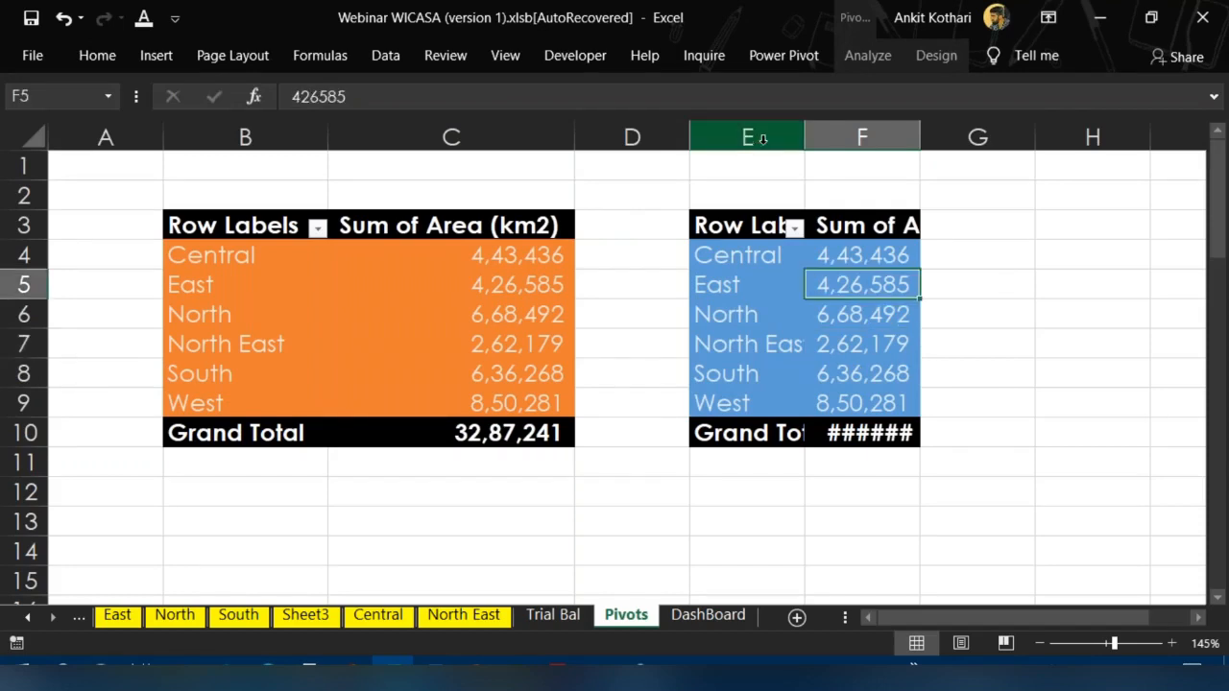
left_click_drag(761, 138, 804, 134)
double_click(804, 135)
left_click(785, 328)
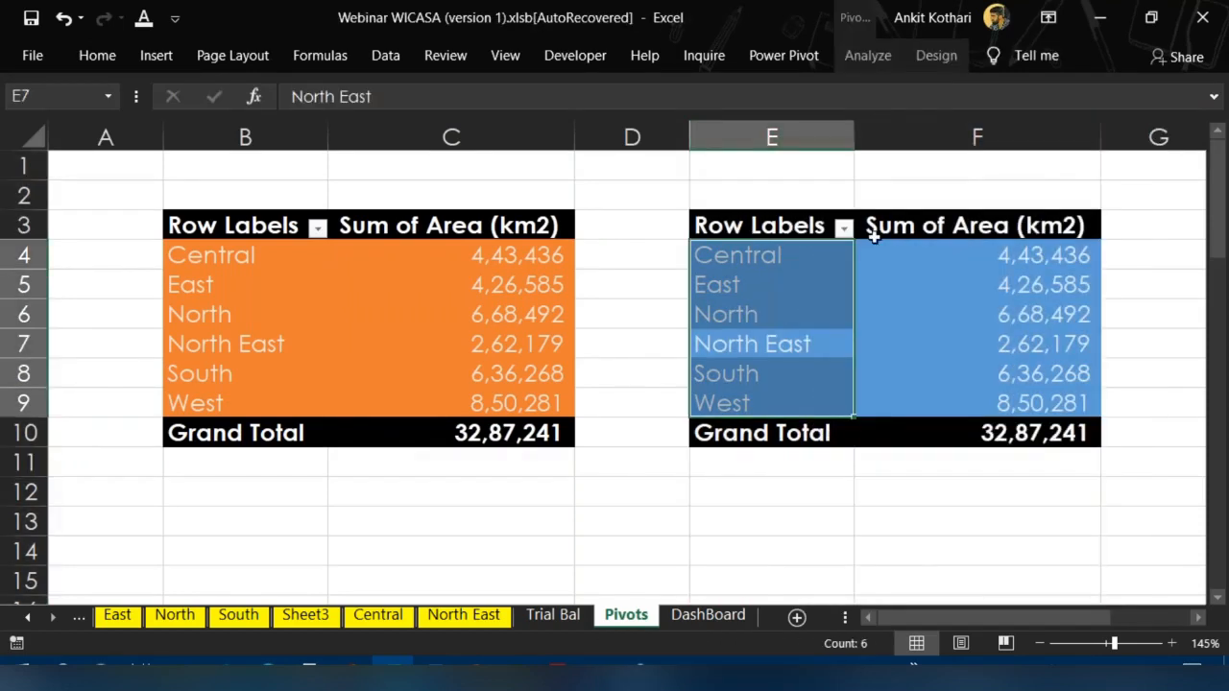
Show the field list for the copied pivot table and replace Sum of Area (km2) with Sum of Population in its values
left_click(988, 255)
left_click(509, 259)
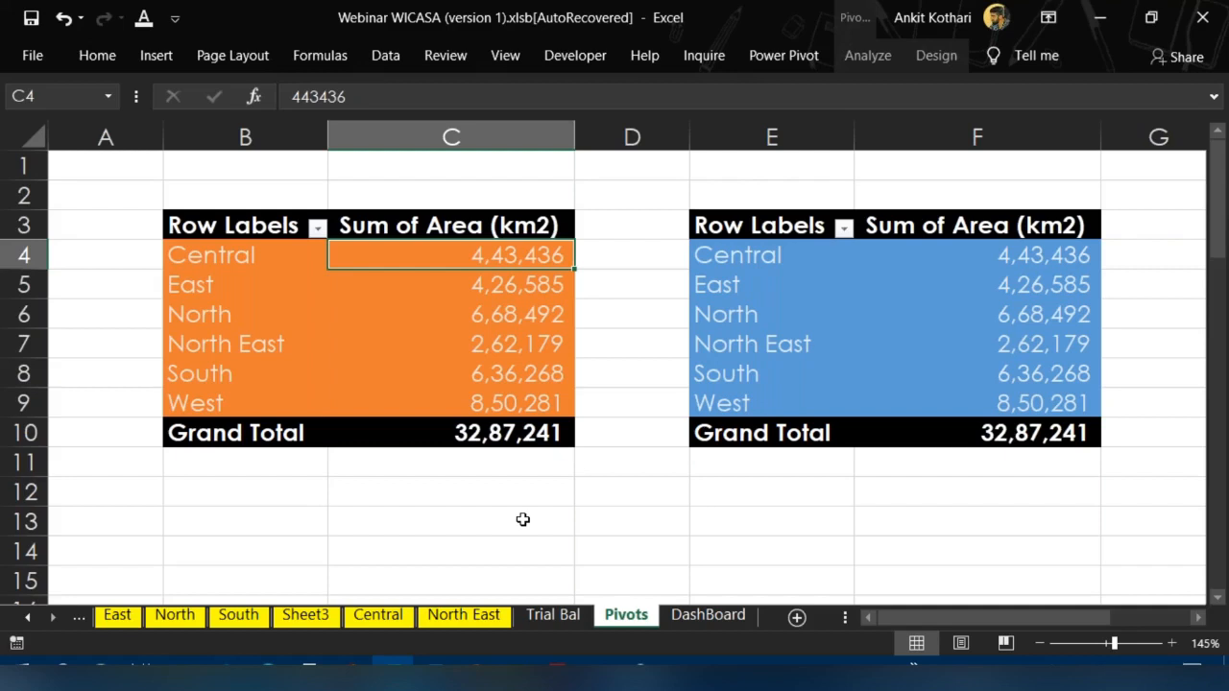
key("Right")
key("Right")
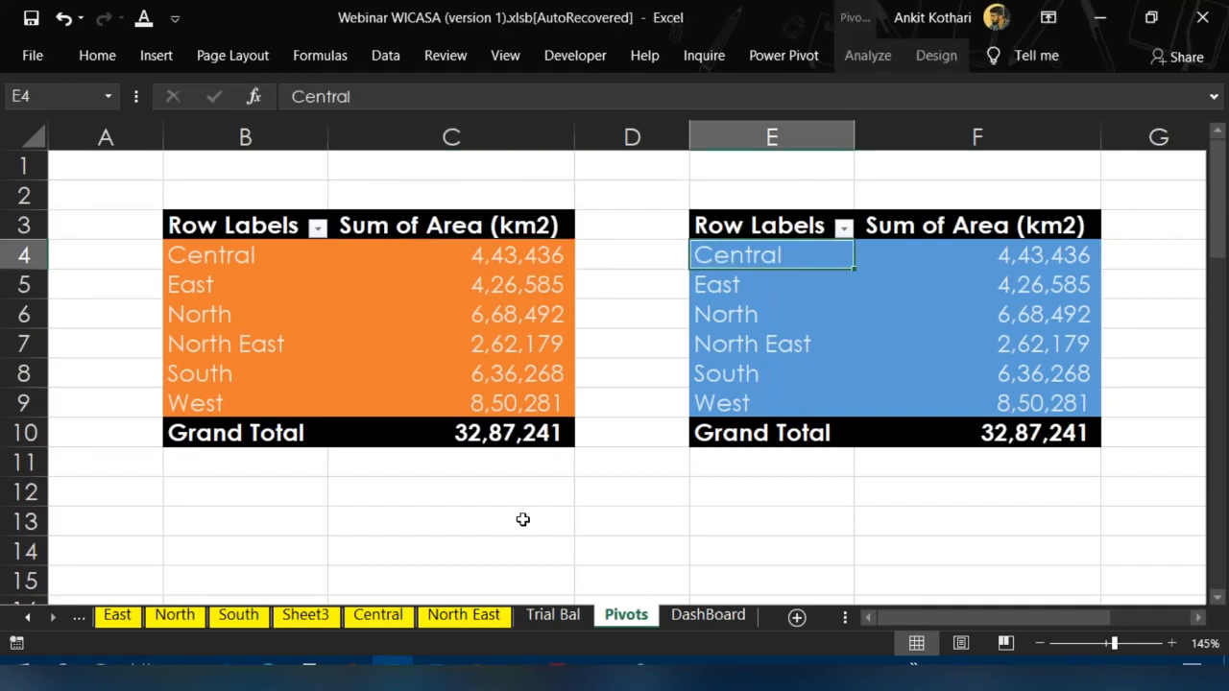
left_click(868, 56)
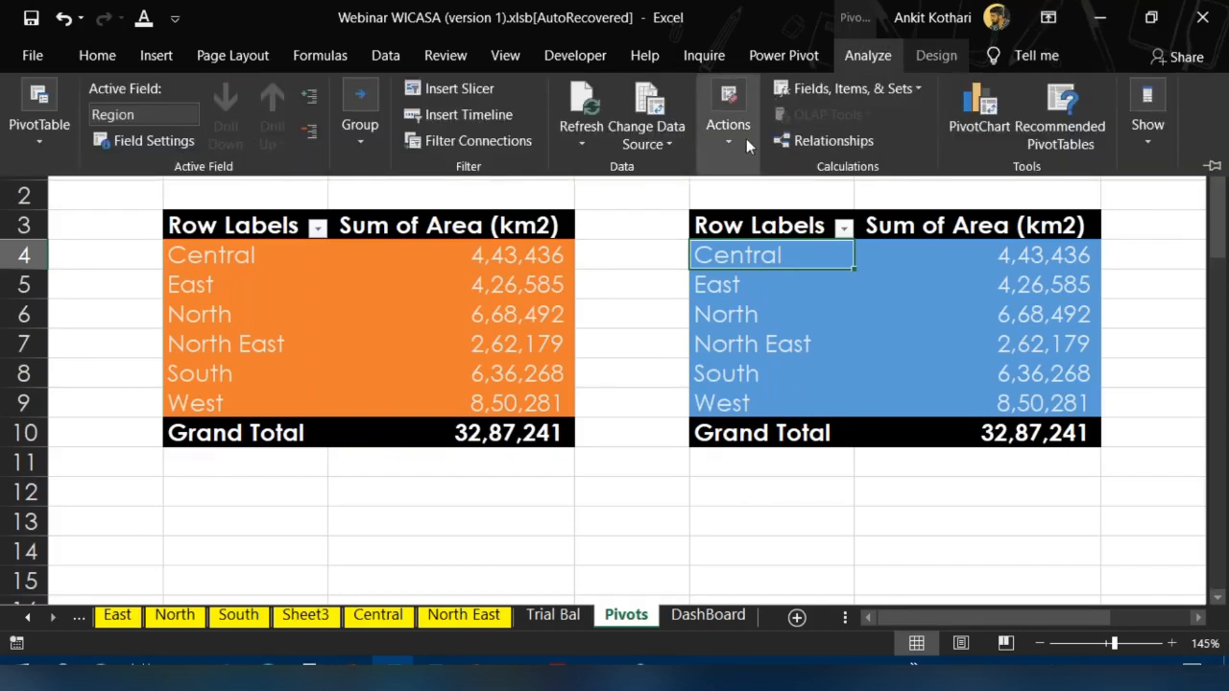
left_click(965, 60)
left_click(917, 54)
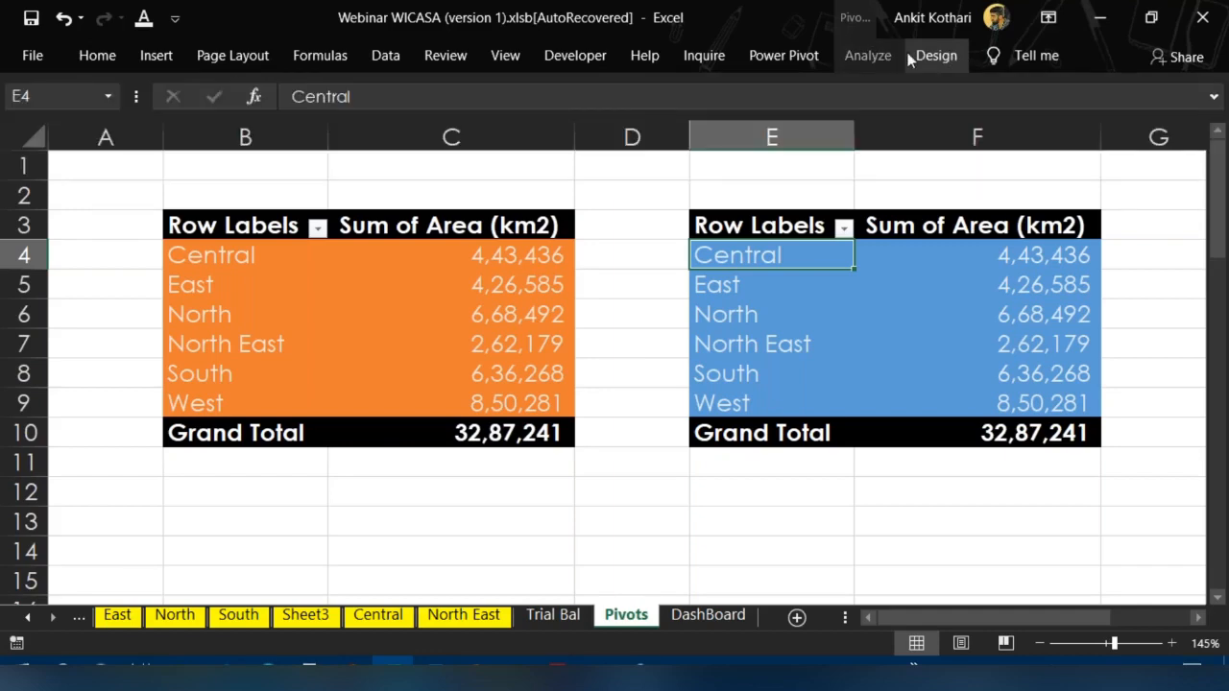
left_click(867, 55)
left_click(1148, 120)
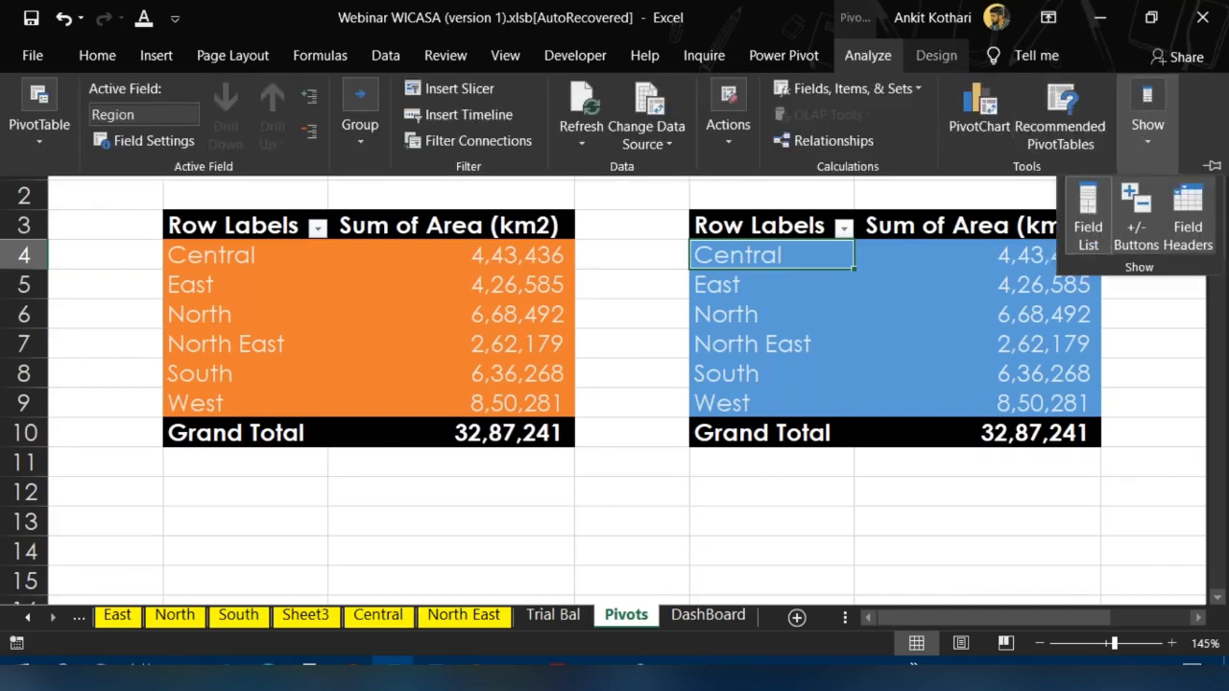
left_click(1087, 221)
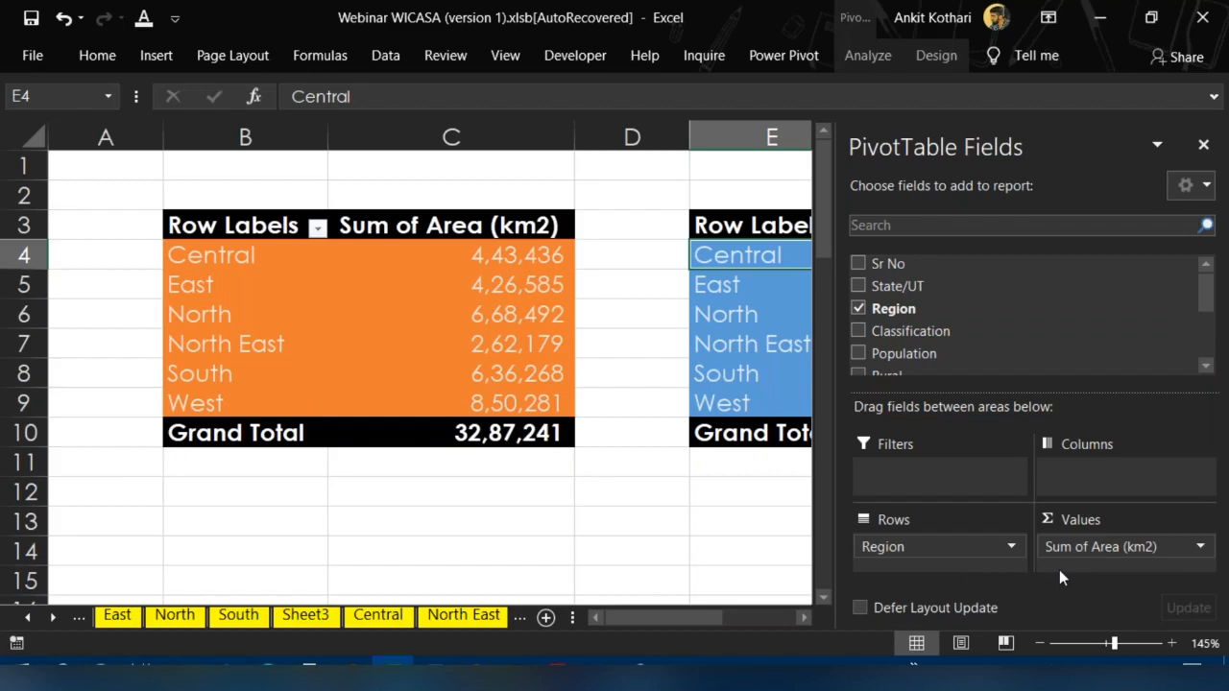
left_click_drag(1095, 546, 1113, 574)
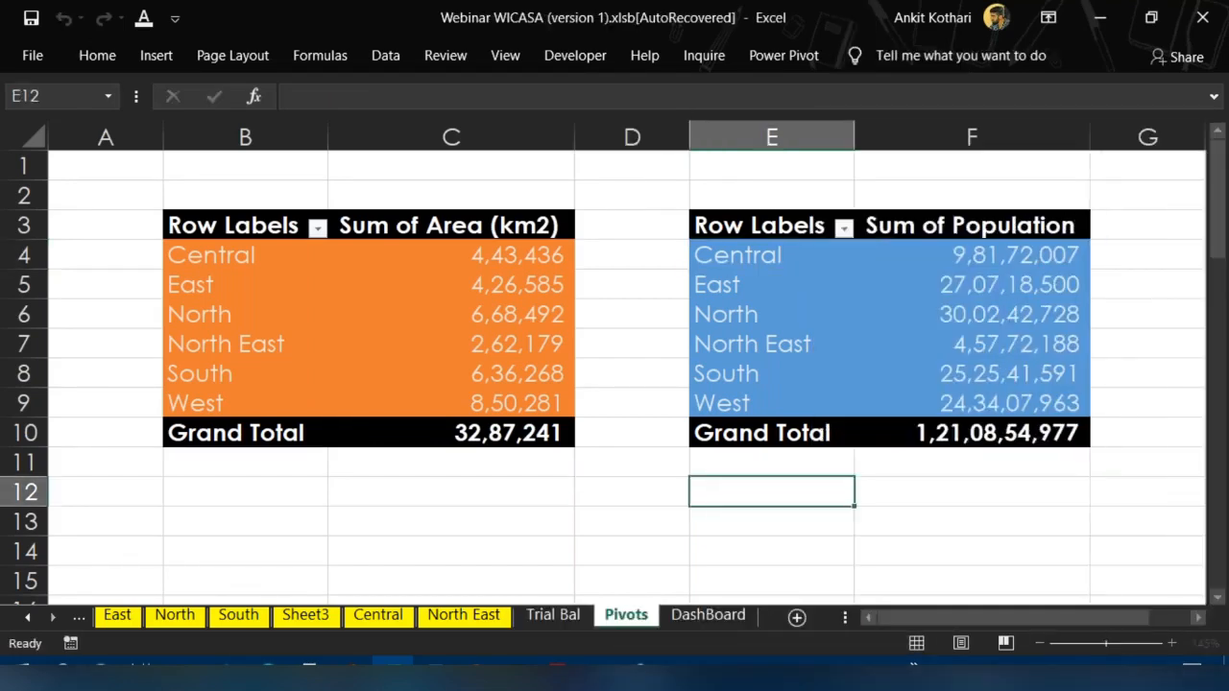
key("Right")
key("Right")
key("Up")
key("Up")
key("Left")
key("Up")
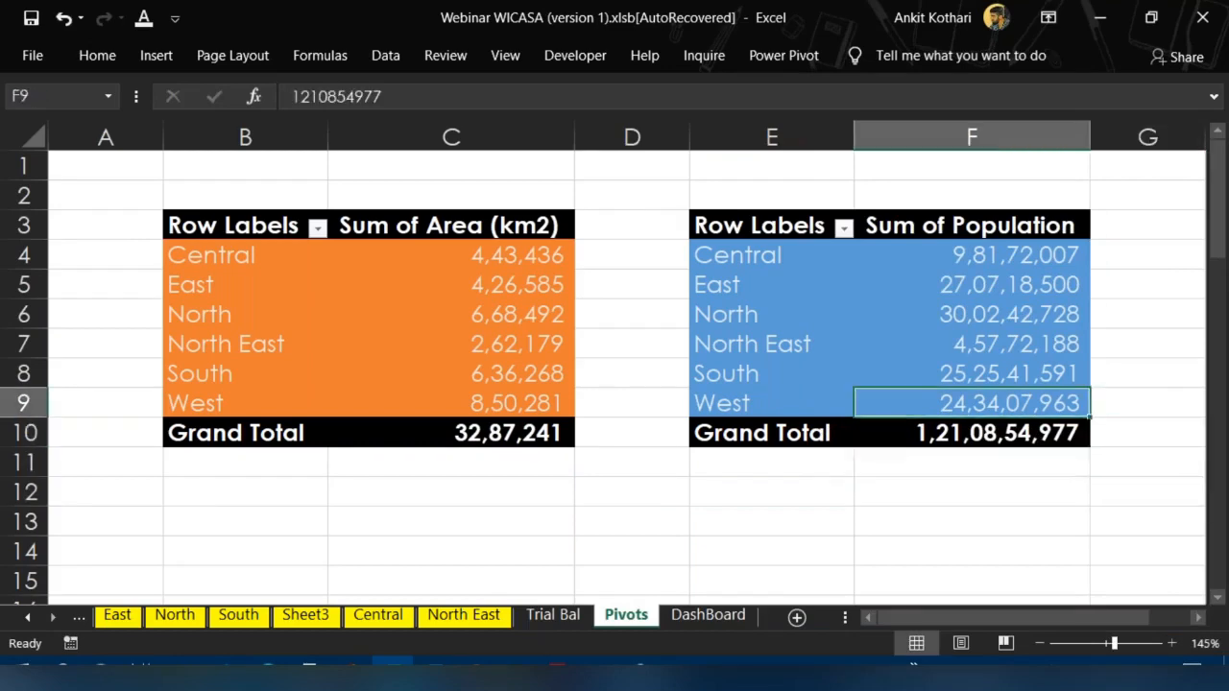
Insert a 2-D clustered bar PivotChart from the population pivot table and move Region from its axis to the legend series
key("Right")
key("Right")
key("Right")
key("Right")
key("Left")
key("Left")
left_click(453, 367)
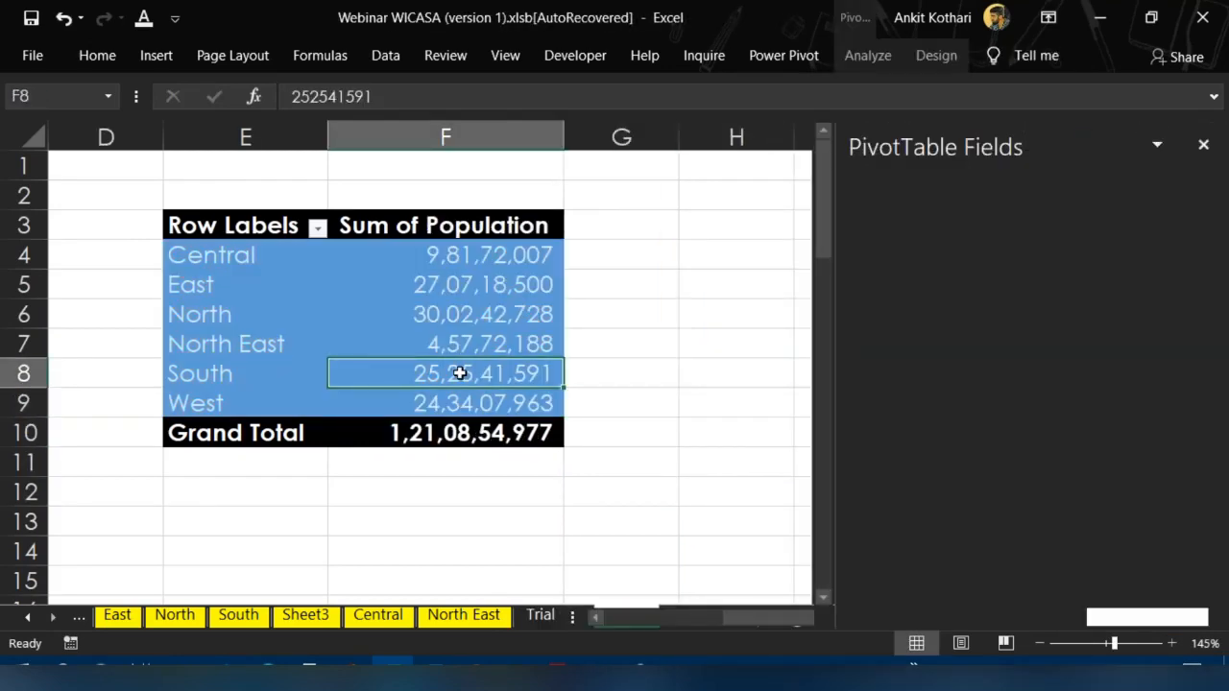
left_click(516, 432)
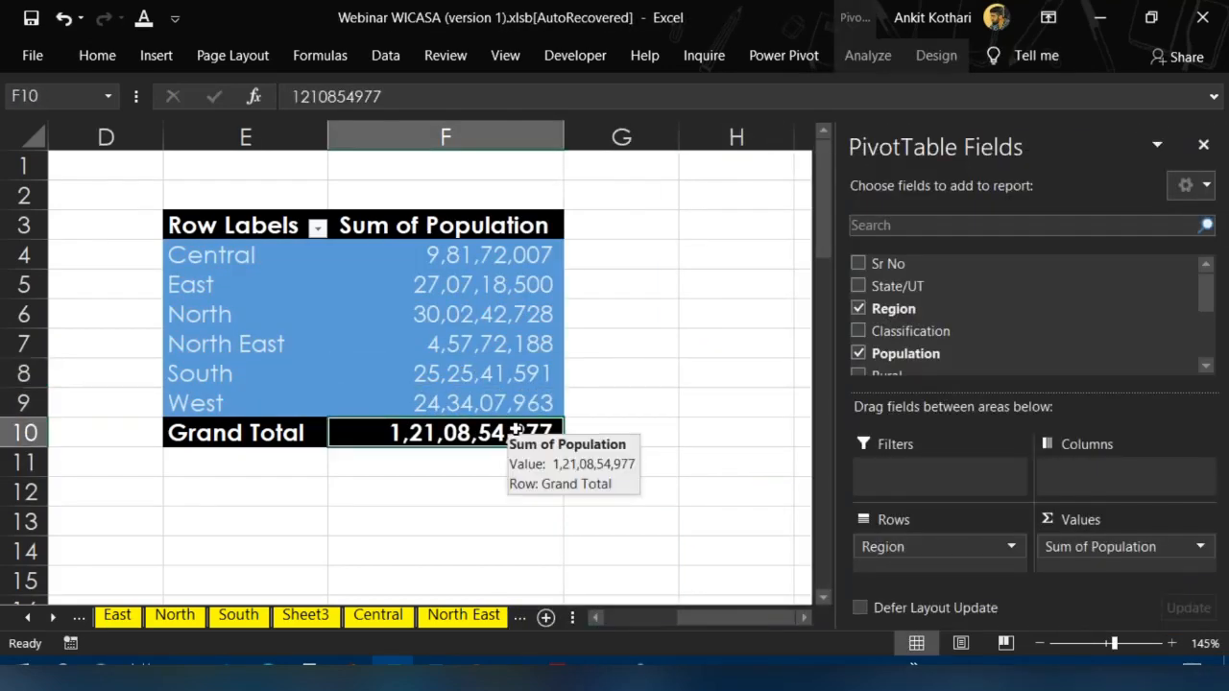
left_click(161, 63)
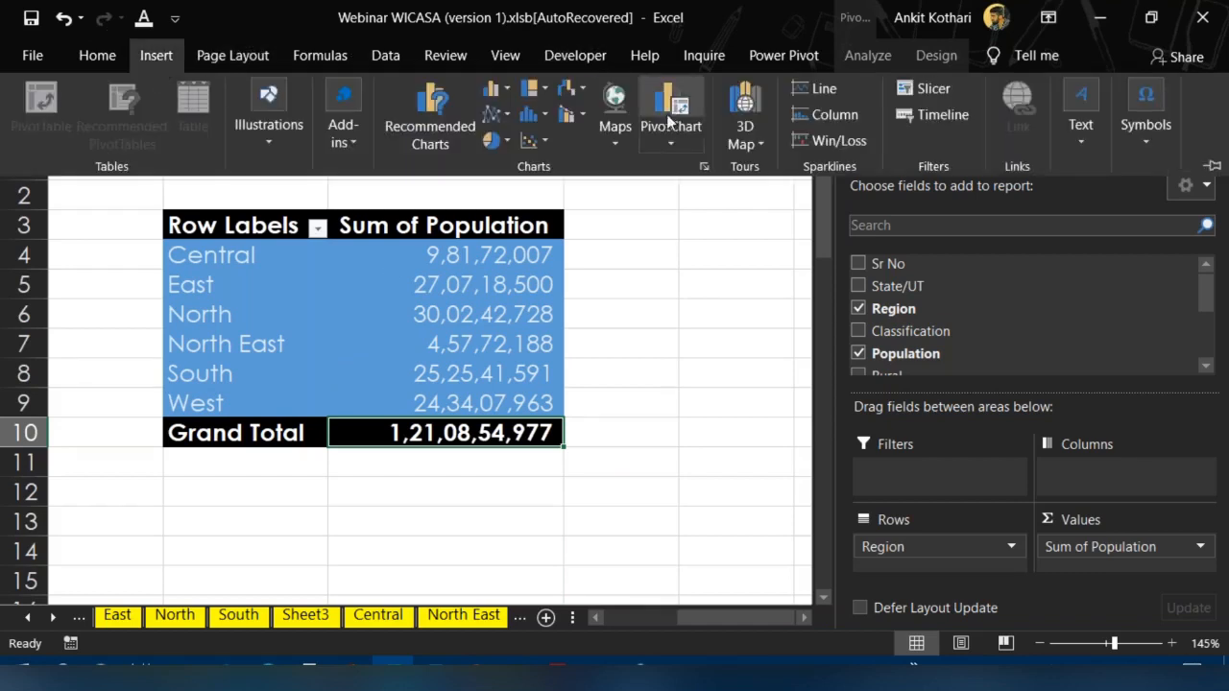
left_click(509, 92)
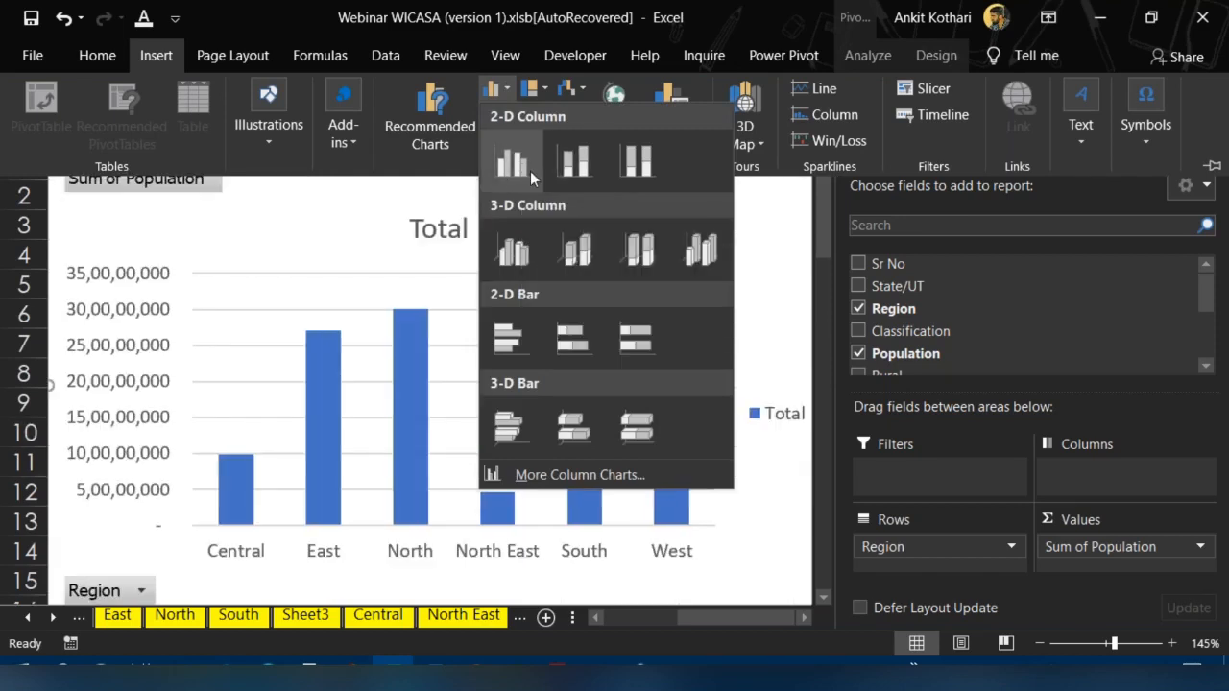
left_click(522, 327)
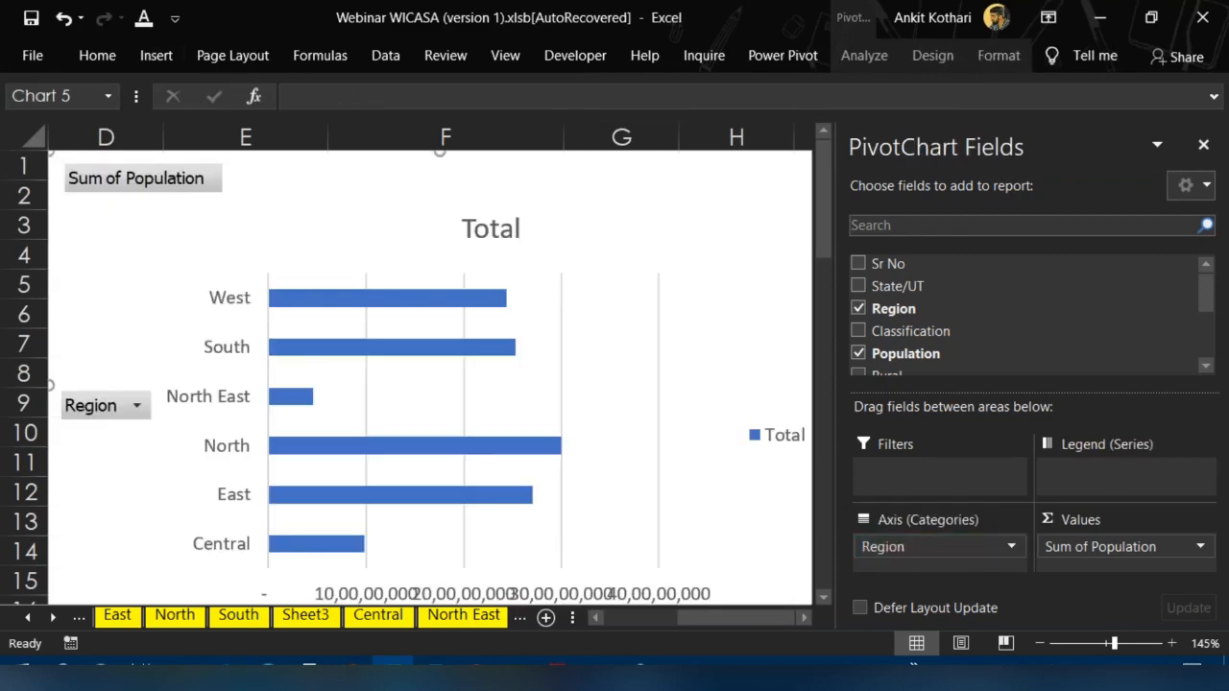
left_click_drag(897, 555, 1114, 473)
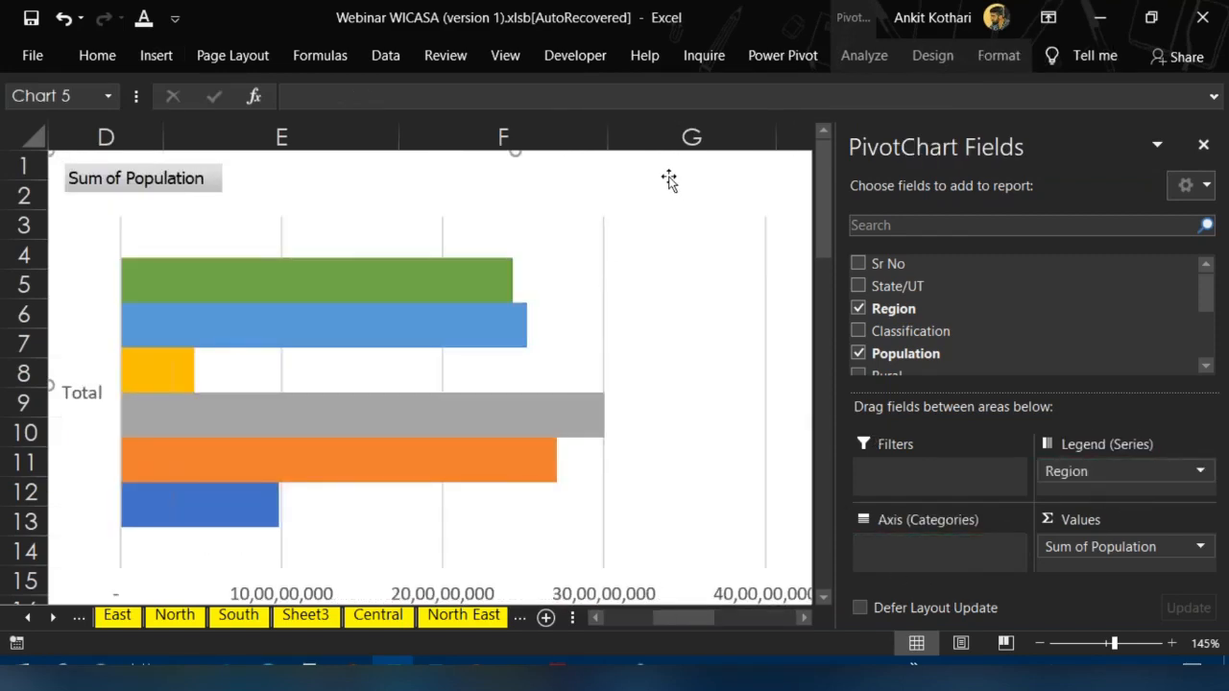
Cut the population bar chart to the DashBoard sheet, shrink it, place it below the area pie chart and close the field list
key("Delete")
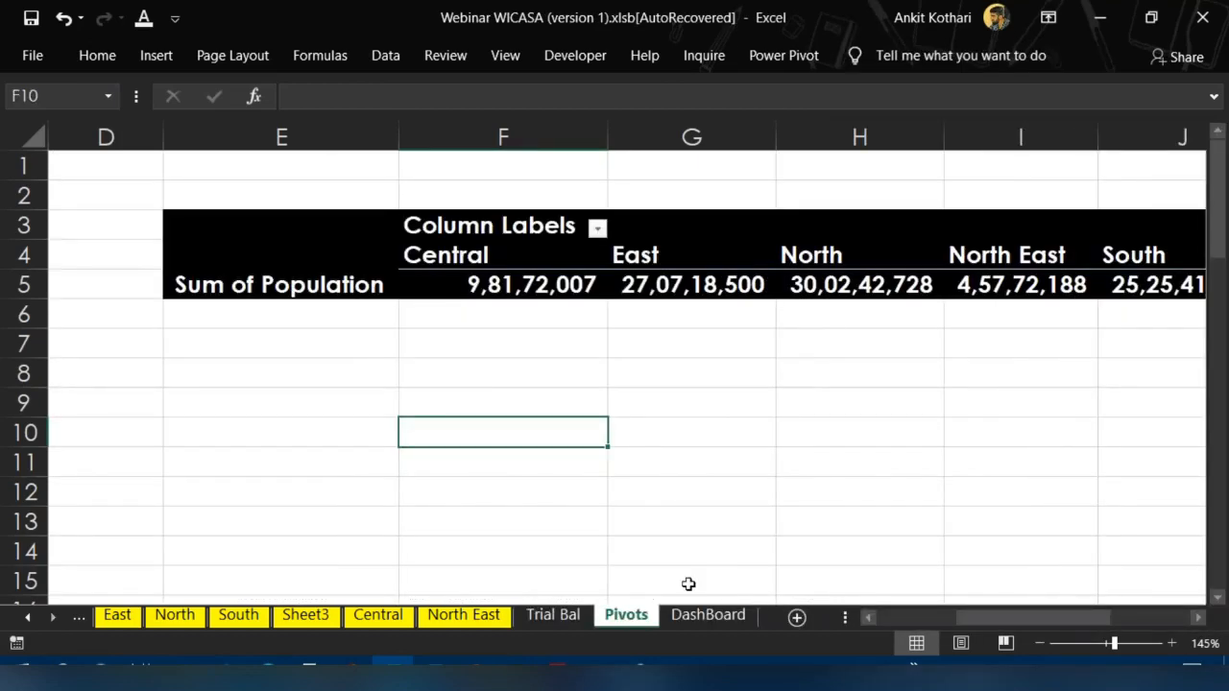
left_click(709, 615)
left_click(101, 393)
key("ctrl+v")
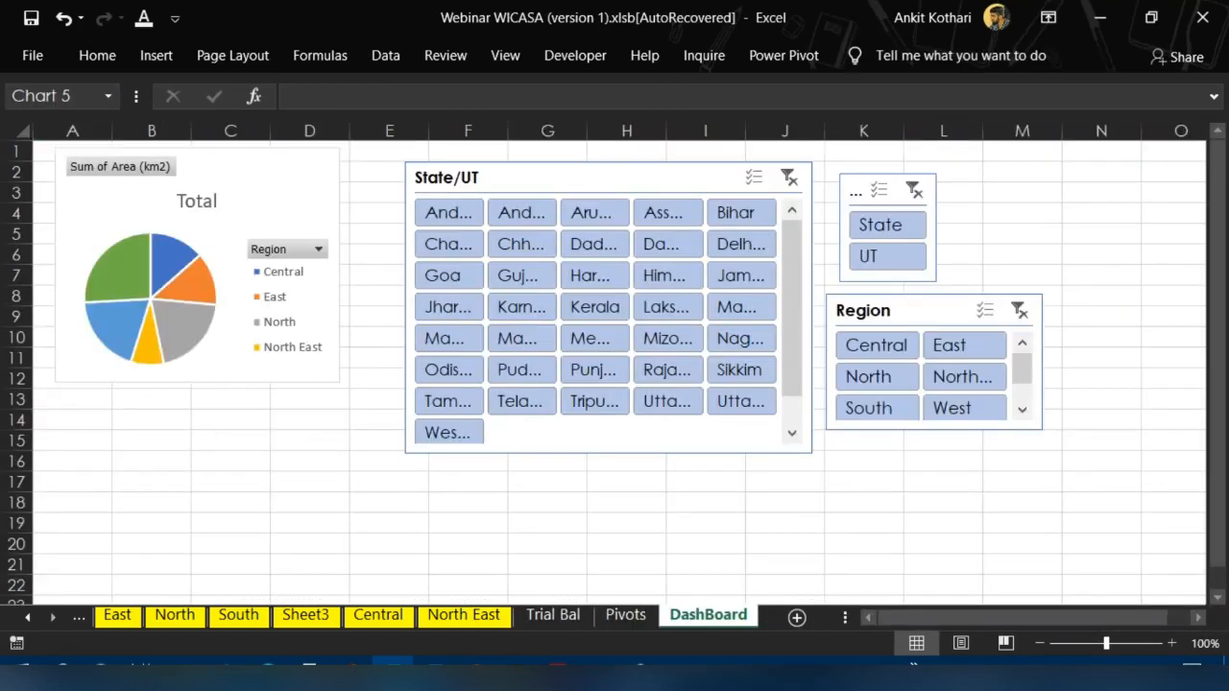
left_click_drag(676, 390, 462, 468)
left_click_drag(294, 496, 315, 430)
left_click(1203, 144)
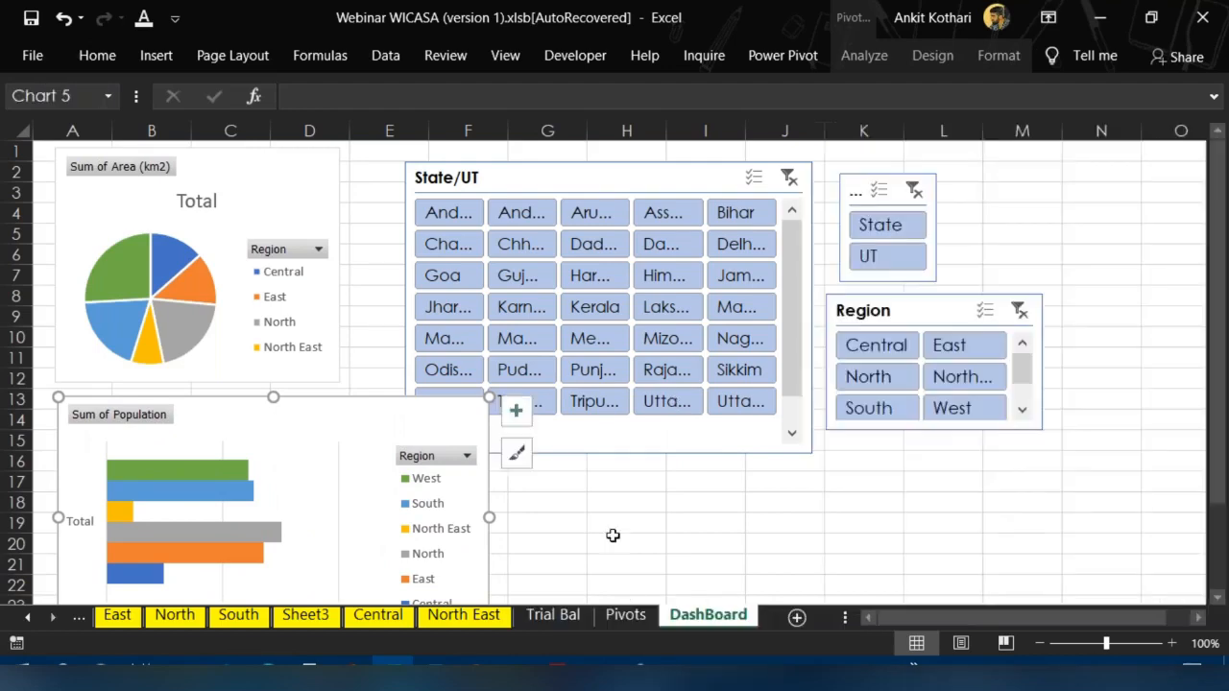
left_click(619, 541)
left_click_drag(656, 182, 1225, 269)
key("ctrl+z")
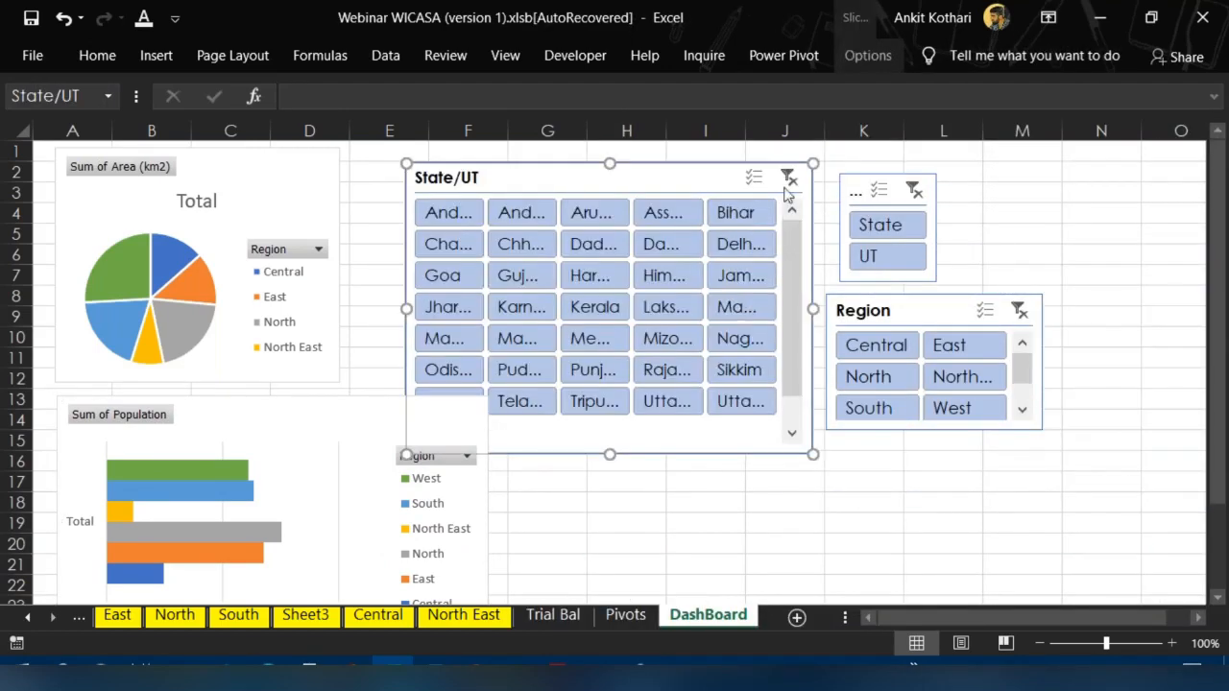
Move the State/UT slicer to columns J–N and place the Classification and Region slicers beside the area pie chart
left_click_drag(653, 183, 1002, 253)
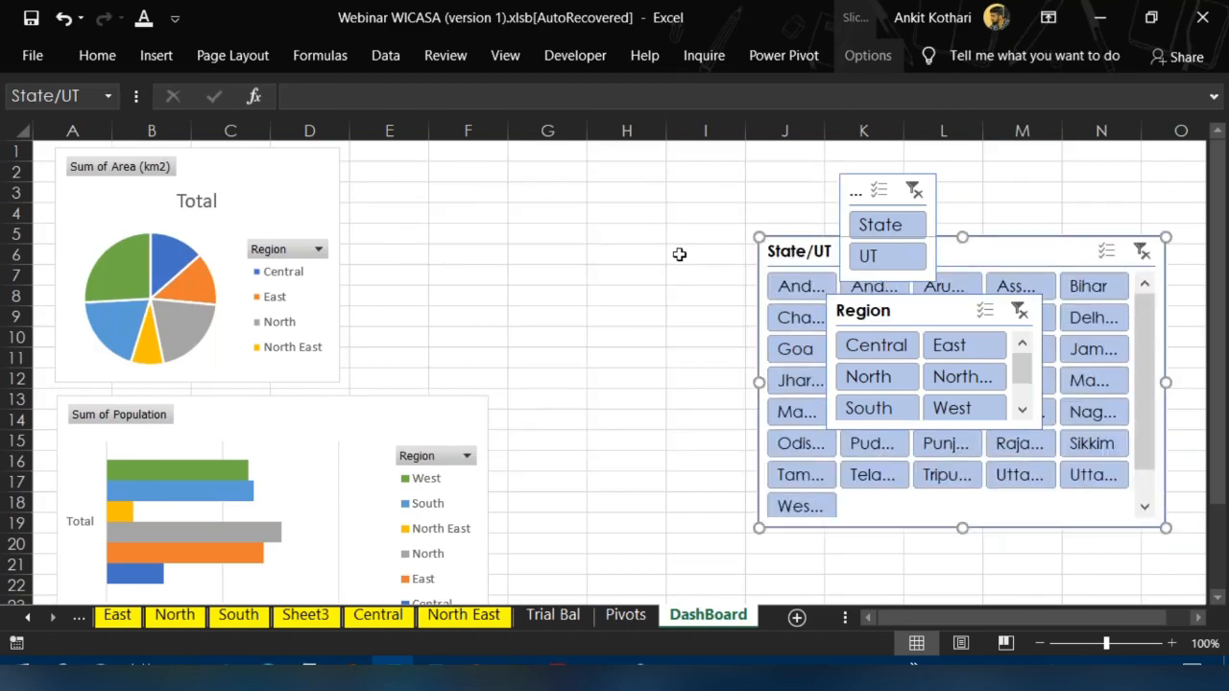
left_click(679, 253)
left_click_drag(859, 187, 375, 169)
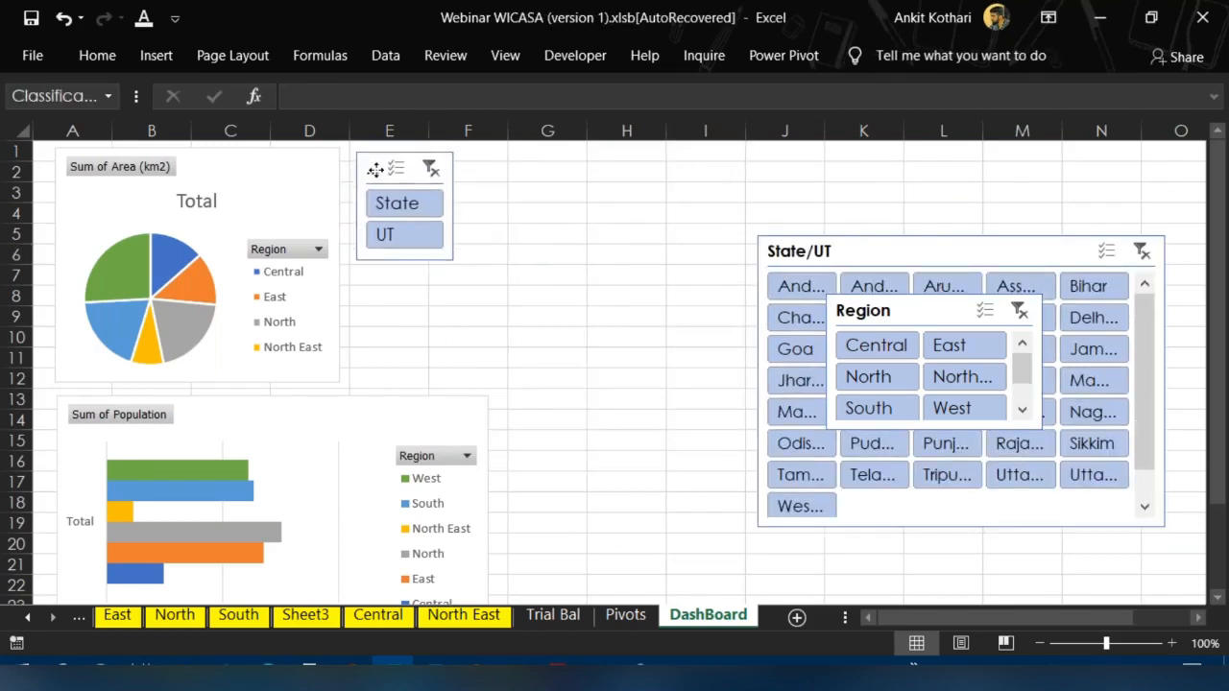
left_click_drag(847, 310, 410, 278)
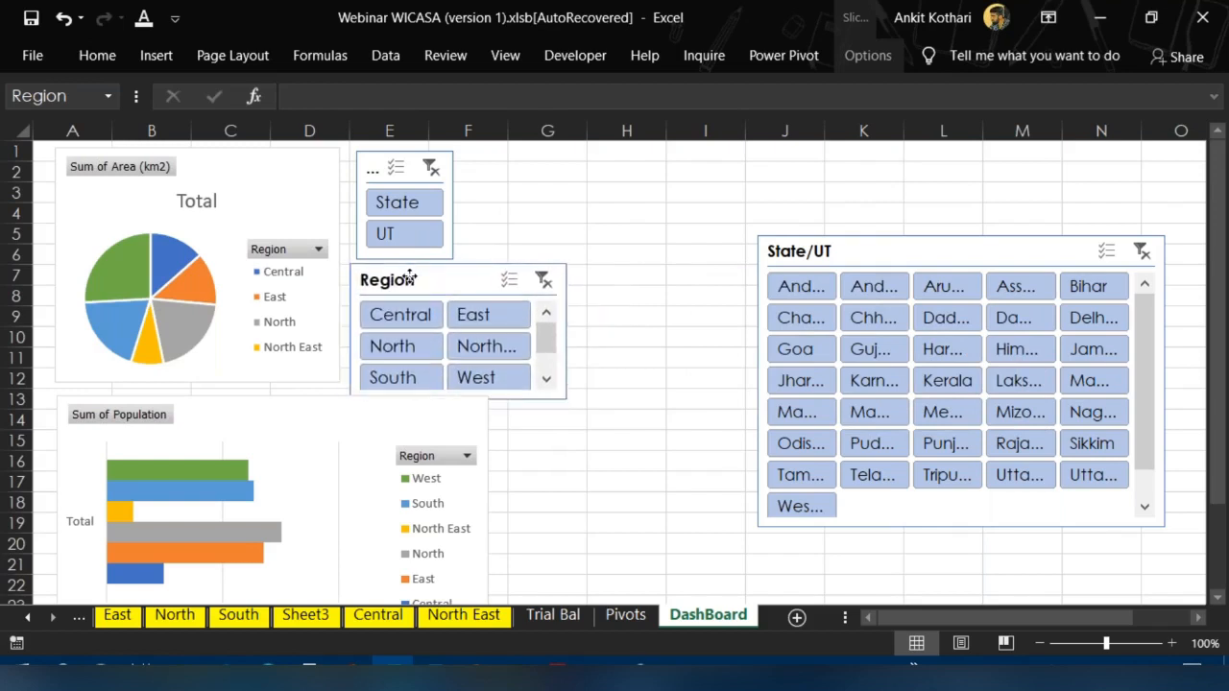
Lower the population chart to start near row 14 and move the State/UT slicer out to column R
left_click(282, 403)
left_click_drag(274, 401, 277, 414)
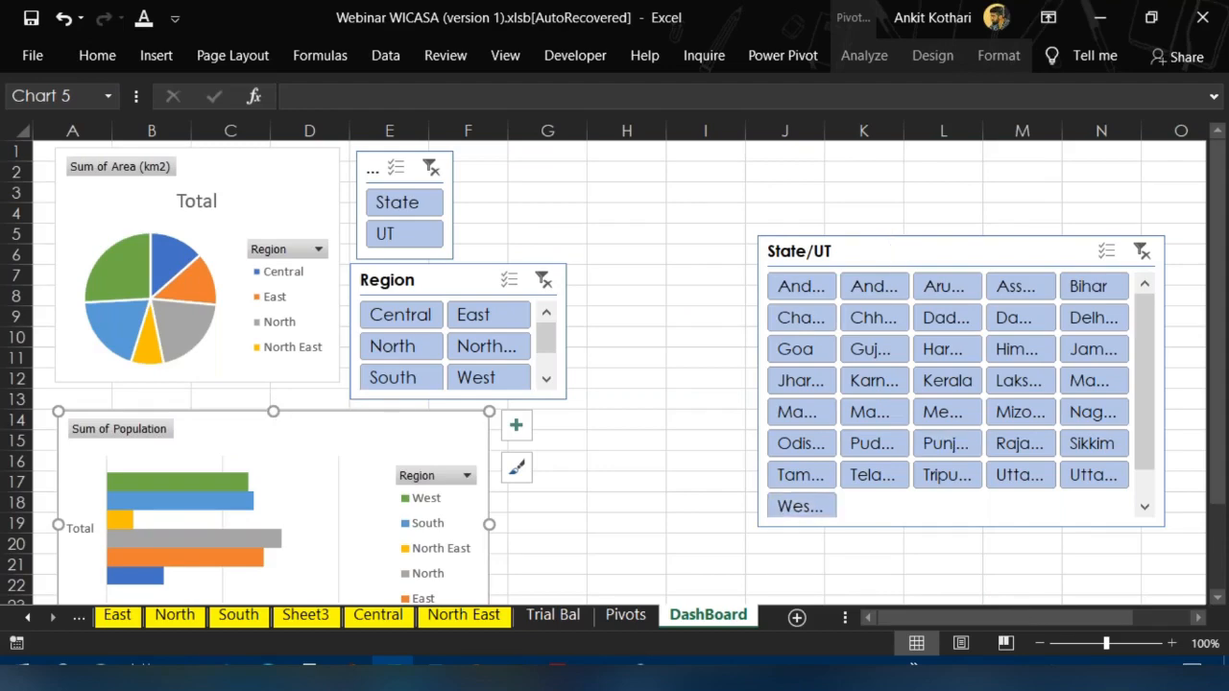
scroll(615, 348, "down", 2)
left_click_drag(573, 212, 996, 301)
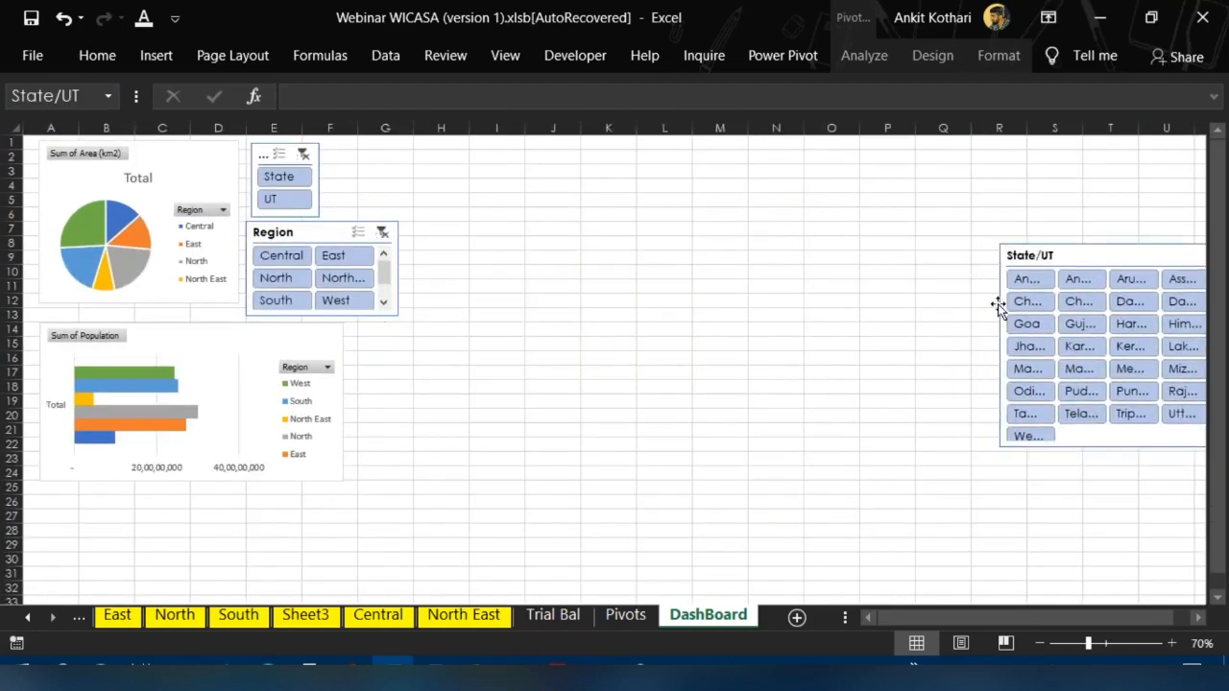
left_click(492, 399)
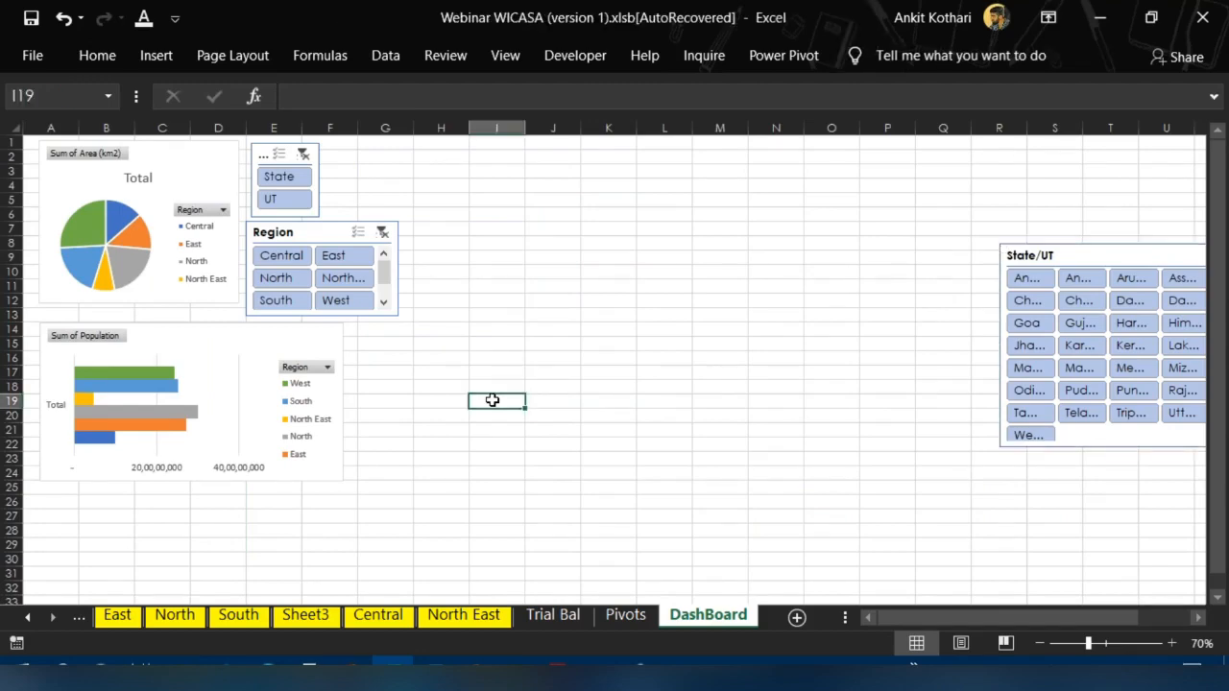
Exclude UT in the Classification slicer and North East, North and South in the Region slicer
scroll(491, 400, "up", 3)
scroll(491, 399, "down", 2)
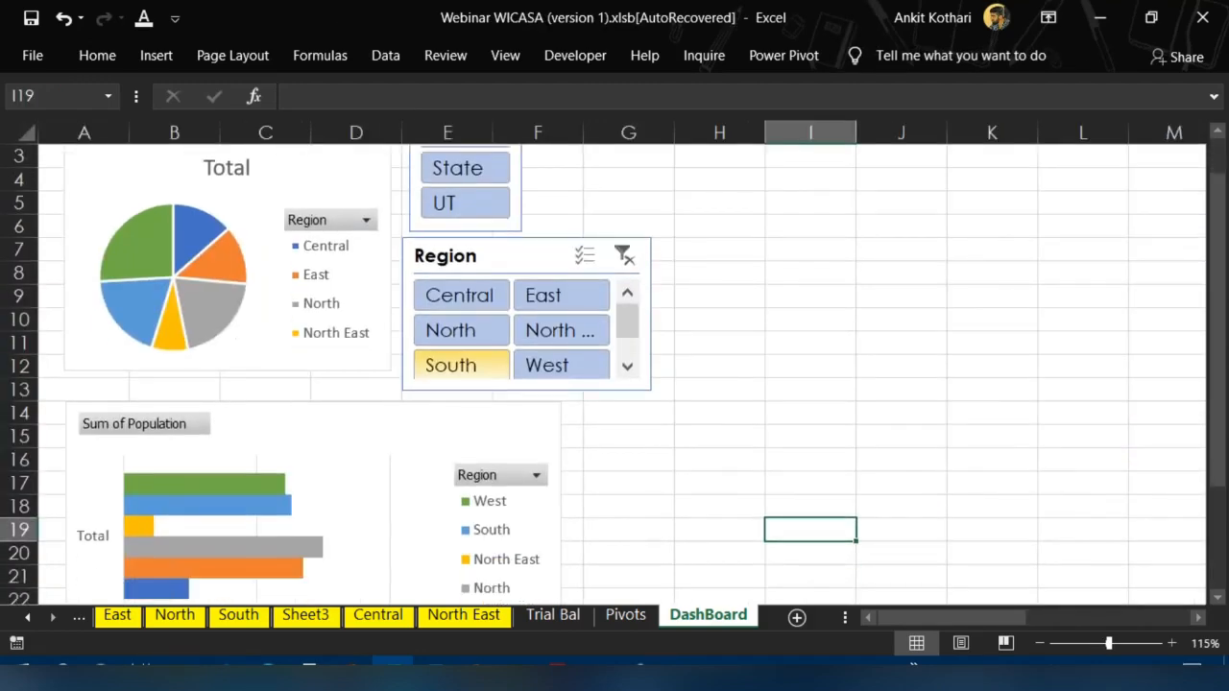
scroll(491, 400, "down", 2)
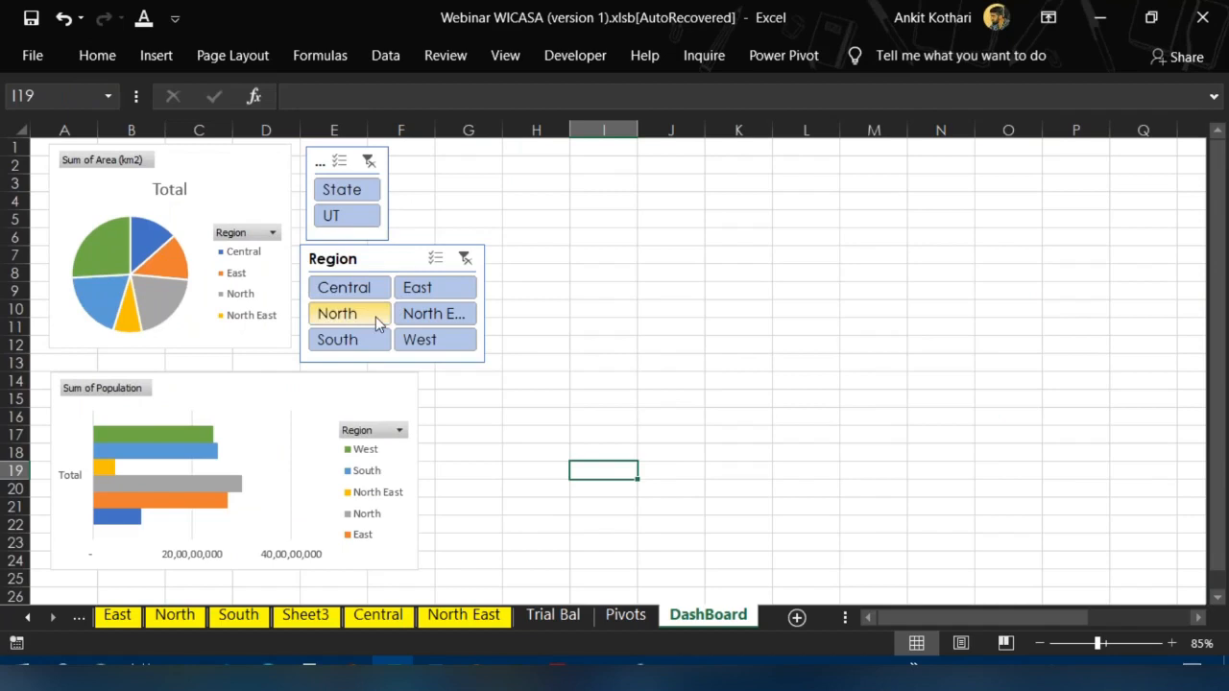
left_click(353, 221)
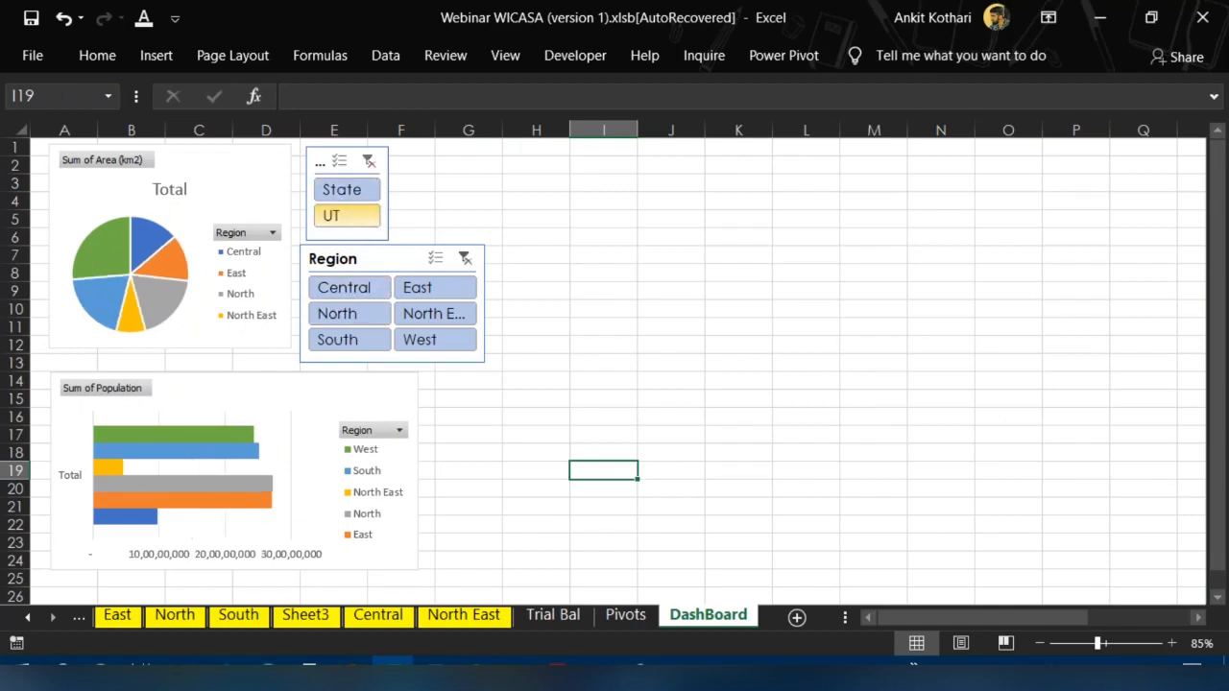
left_click(446, 321)
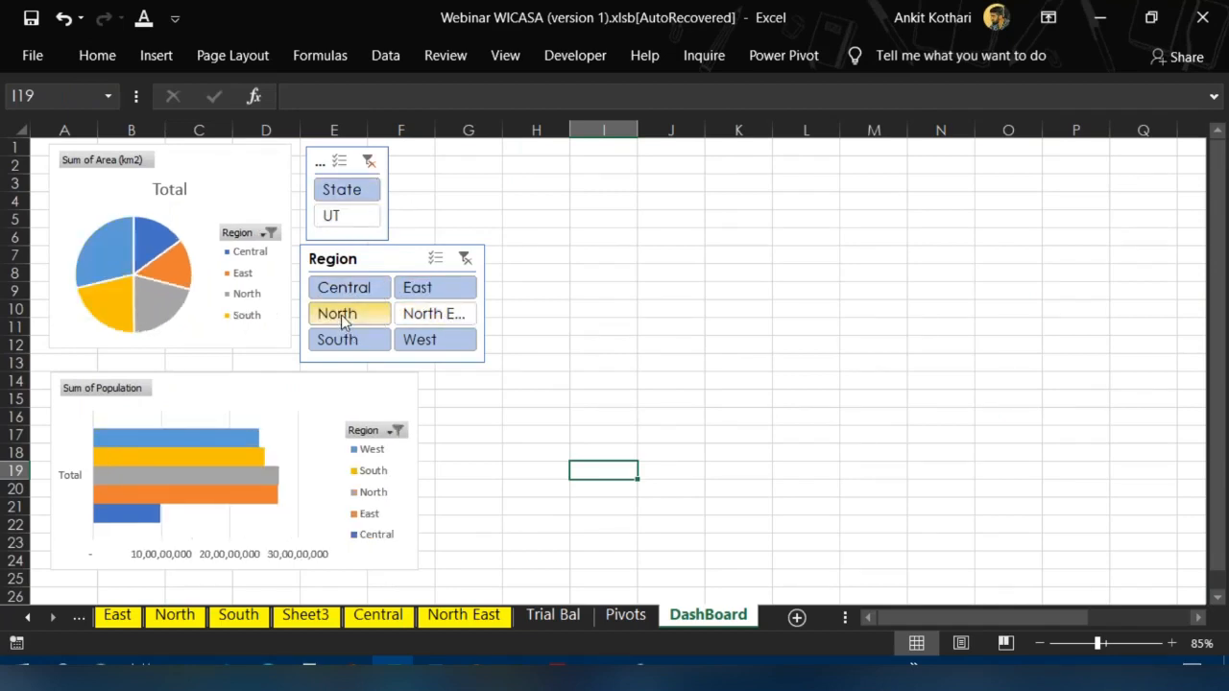
left_click(343, 320)
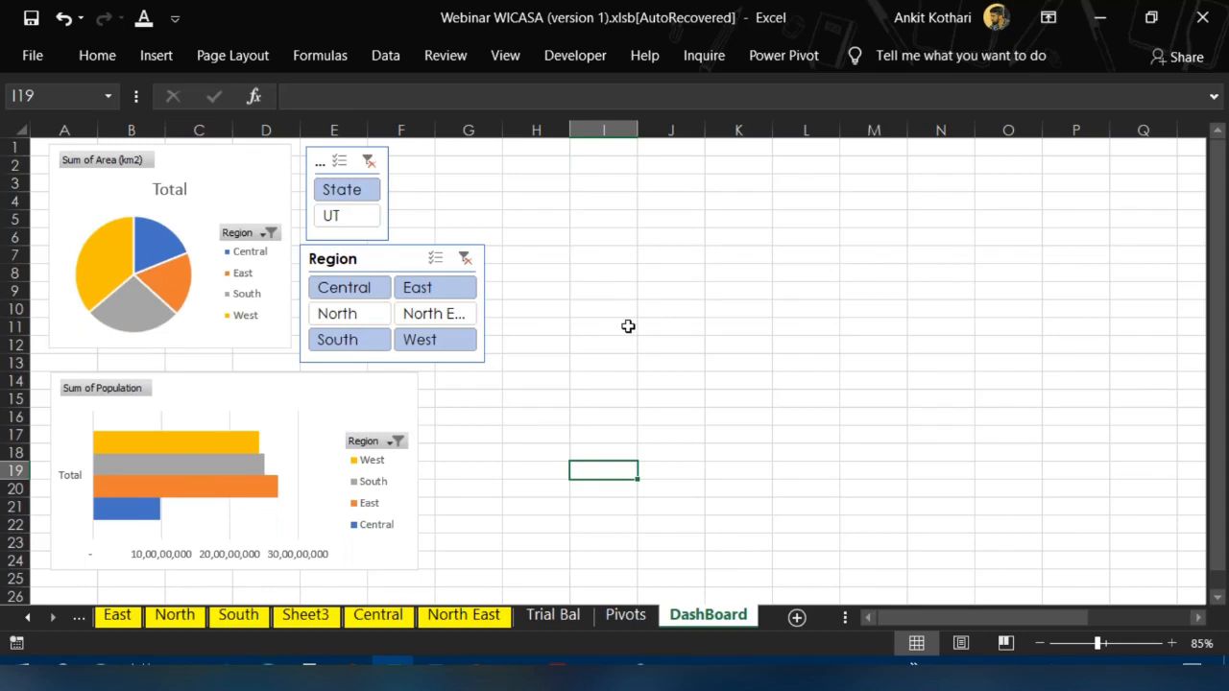
left_click(365, 346)
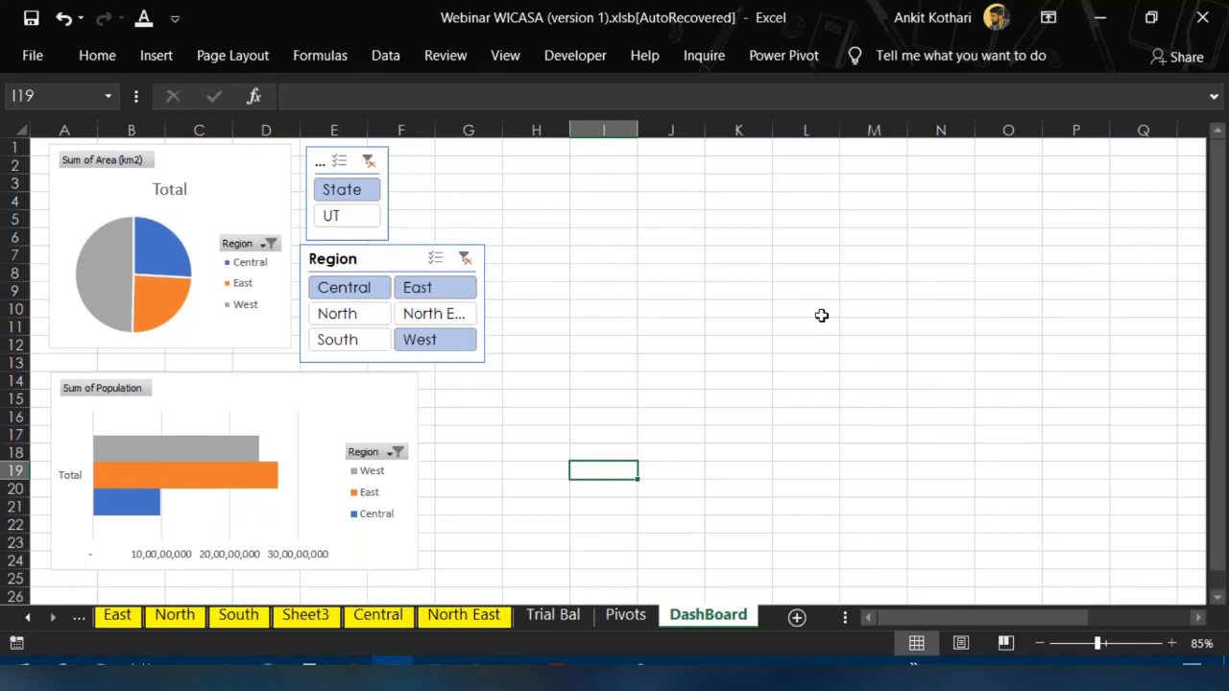
Filter the dashboard to the North region alone, switch to South alone, and set the classification to UT
left_click(346, 317)
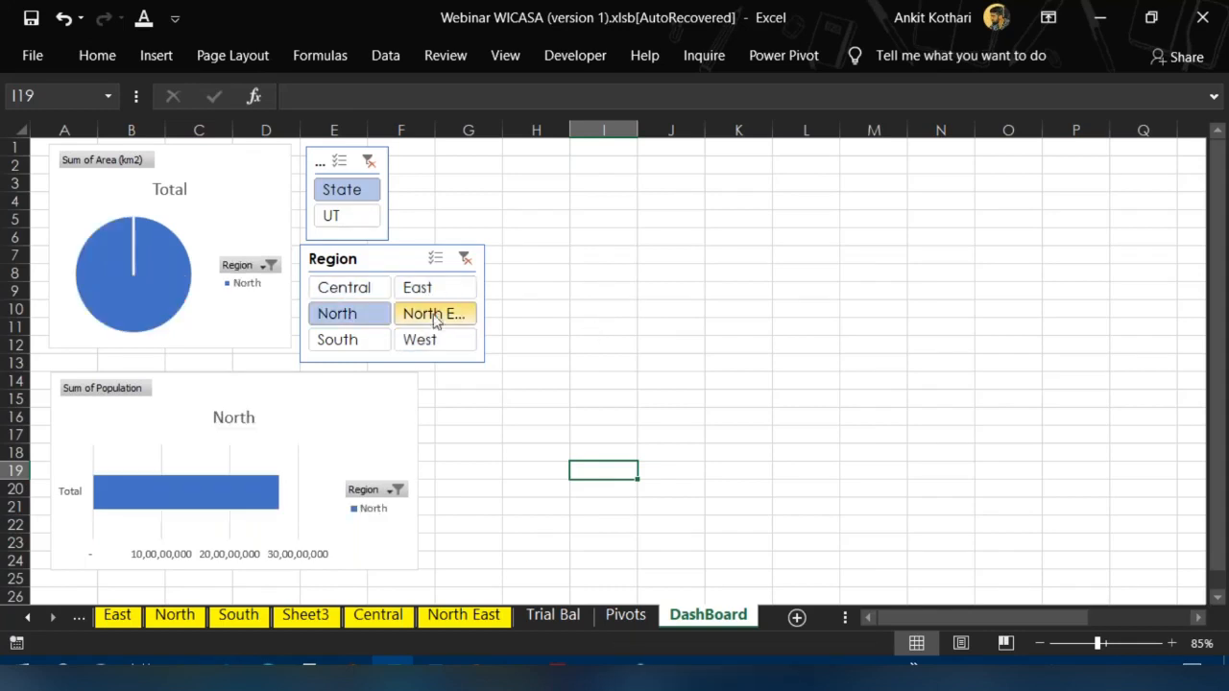
left_click(337, 340)
left_click(343, 219)
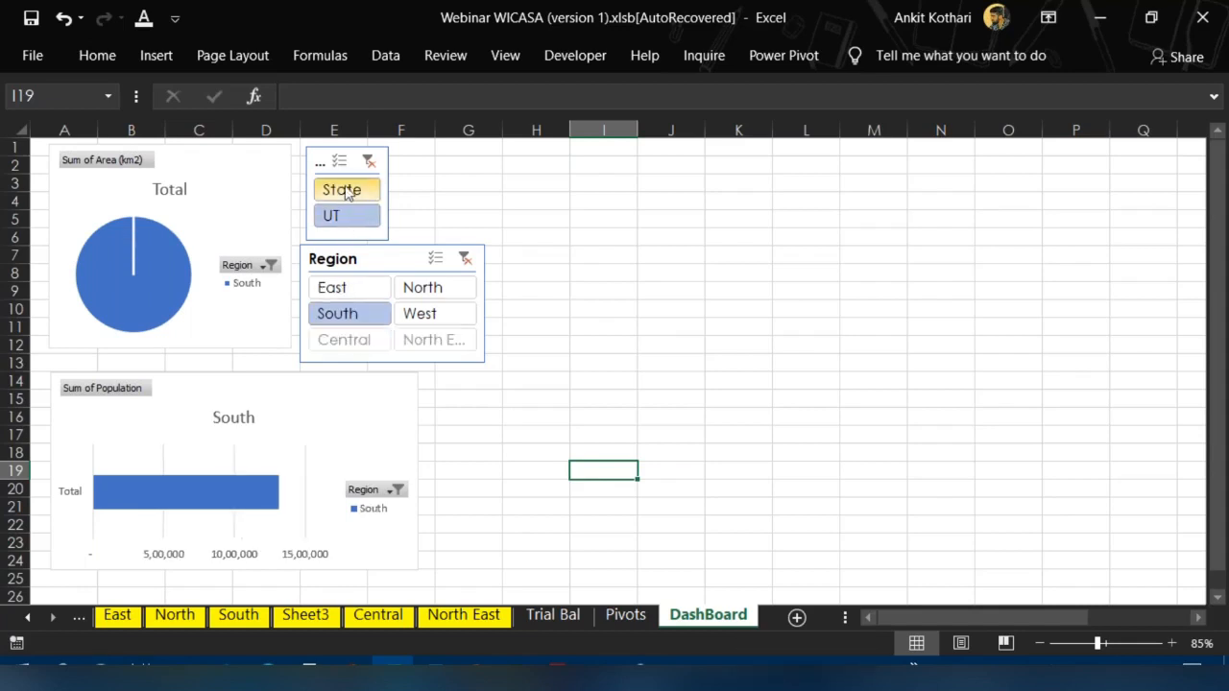
Add State back to the classification filter and change the region selection to Central, East and North East
left_click(346, 190, "ctrl")
left_click(444, 292, "ctrl")
left_click(355, 331, "shift")
left_click(354, 315, "ctrl")
left_click(348, 295, "ctrl")
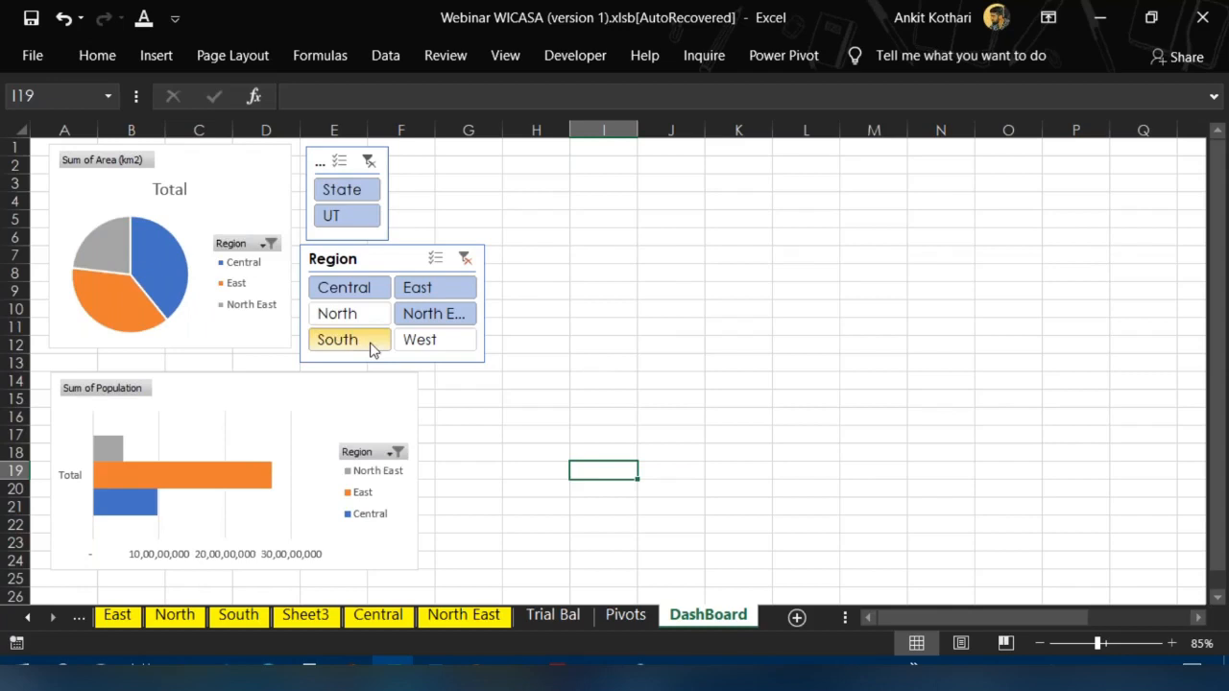
Include North, South and West in the Region slicer, and exclude North and East from the selection
left_click(369, 321, "ctrl")
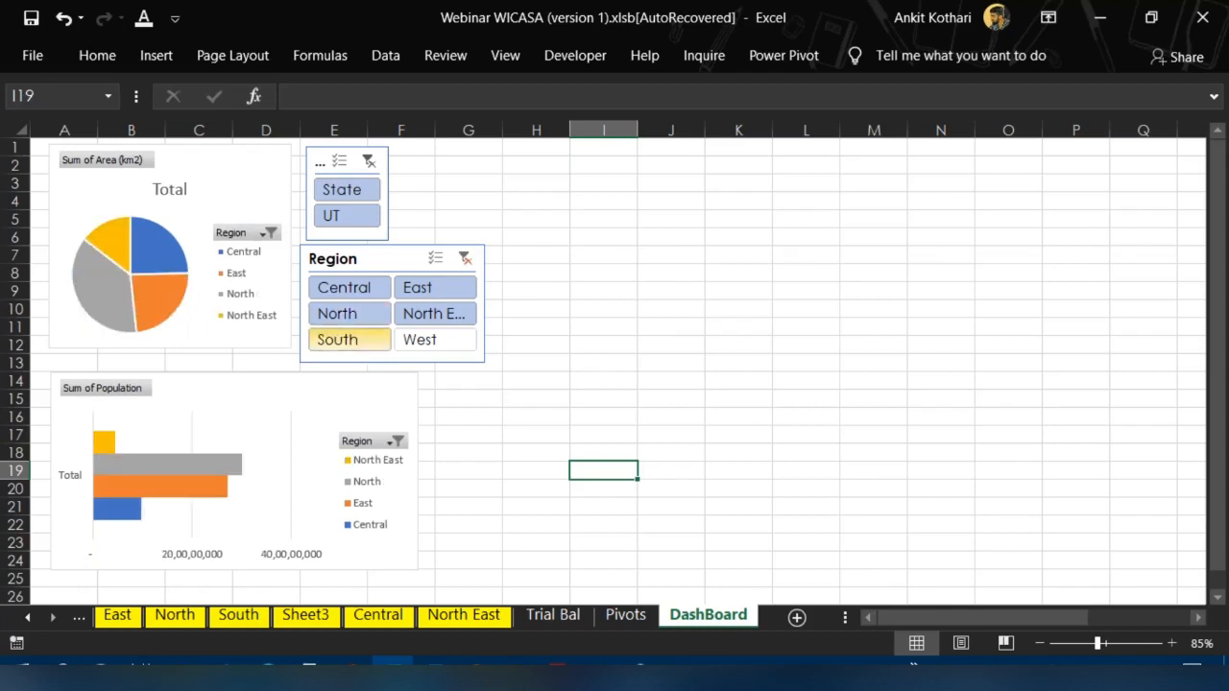
left_click(345, 340, "ctrl")
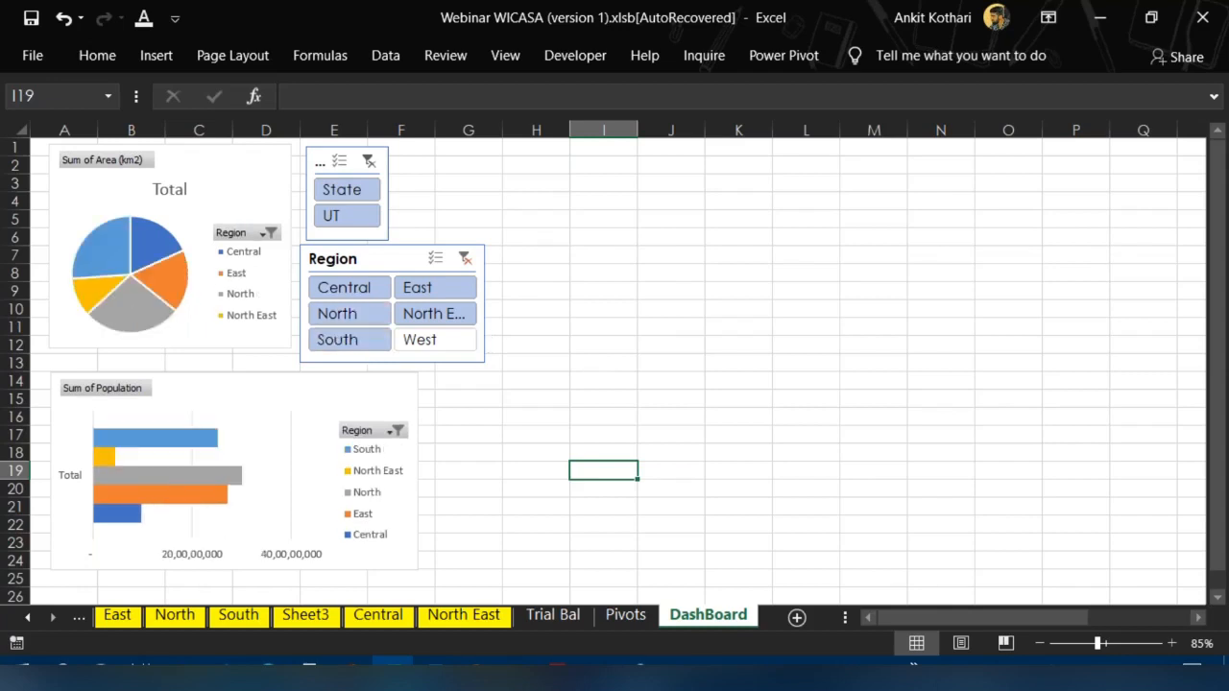
left_click(463, 347, "ctrl")
left_click(375, 314, "ctrl")
left_click(443, 291, "ctrl")
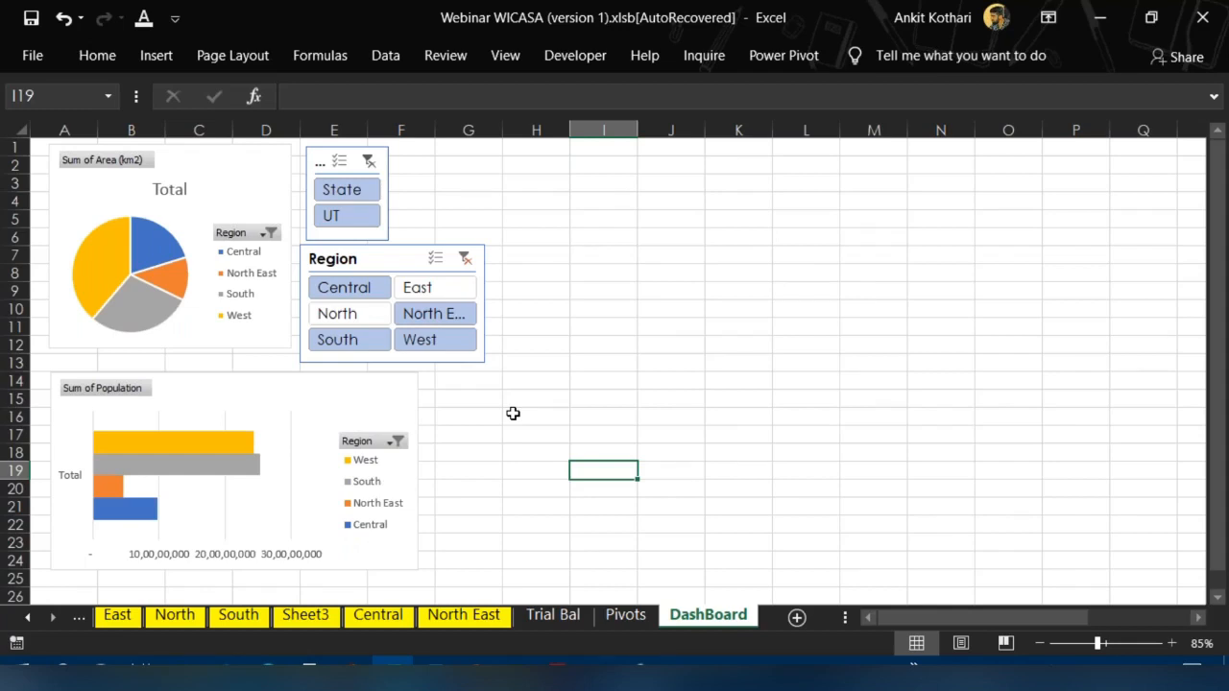
Examine how the slicer selection filters the population and area pivot tables on the Pivots sheet
left_click(620, 615)
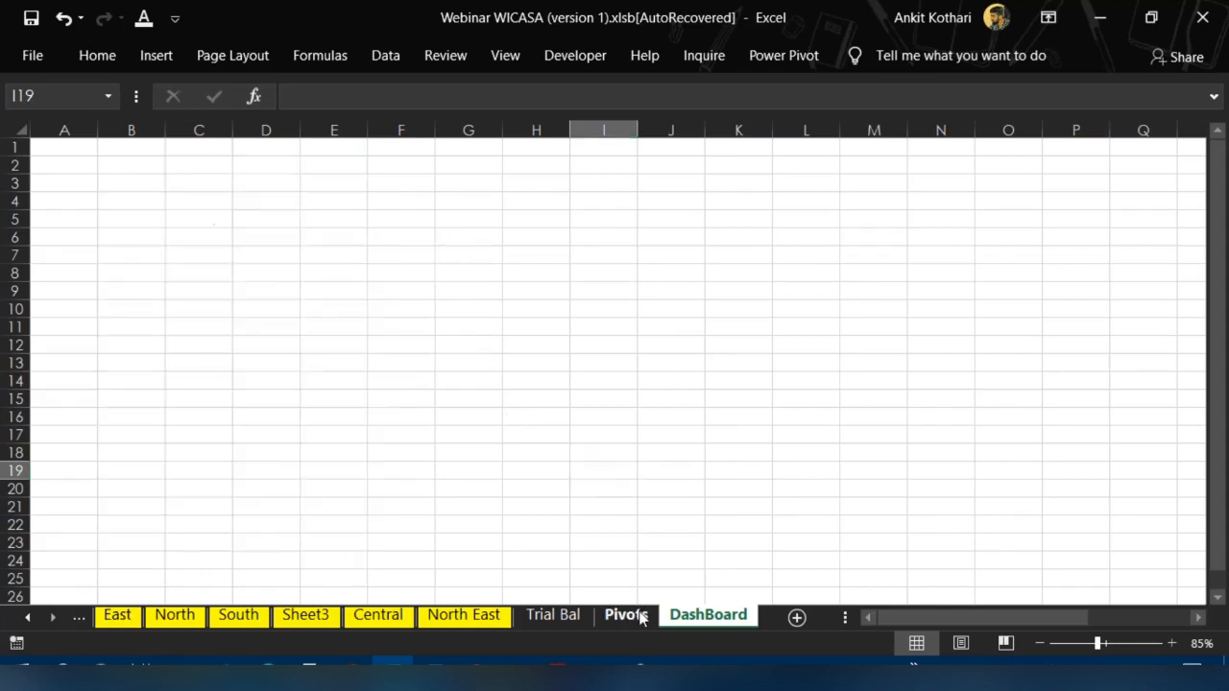
left_click(606, 323)
key("Up")
key("Left")
key("Left")
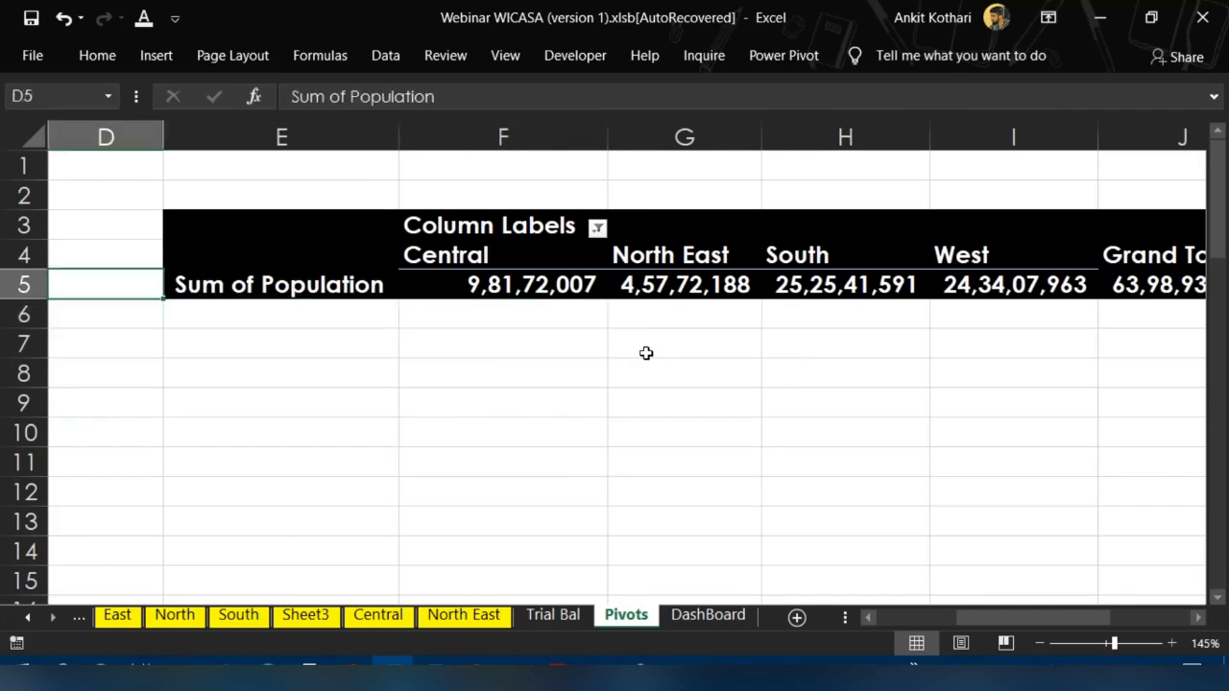
key("Up")
key("Up")
key("Left")
key("Left")
key("Left")
key("Right")
key("Right")
key("Down")
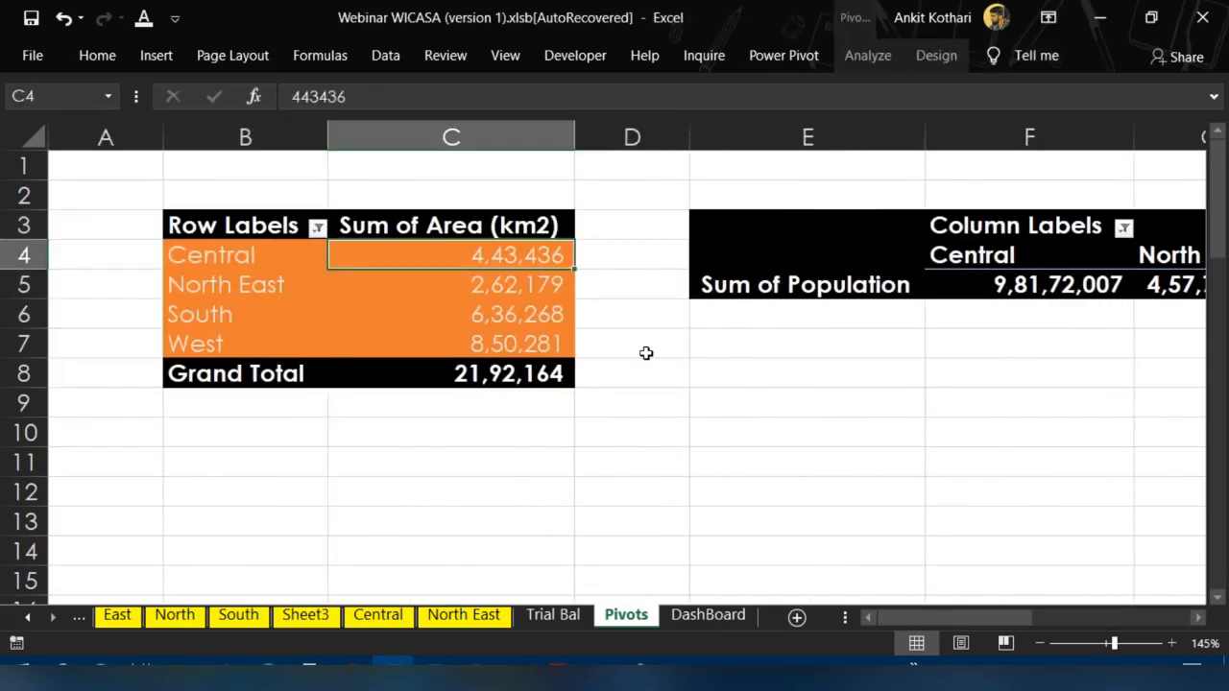
key("Down")
key("Down")
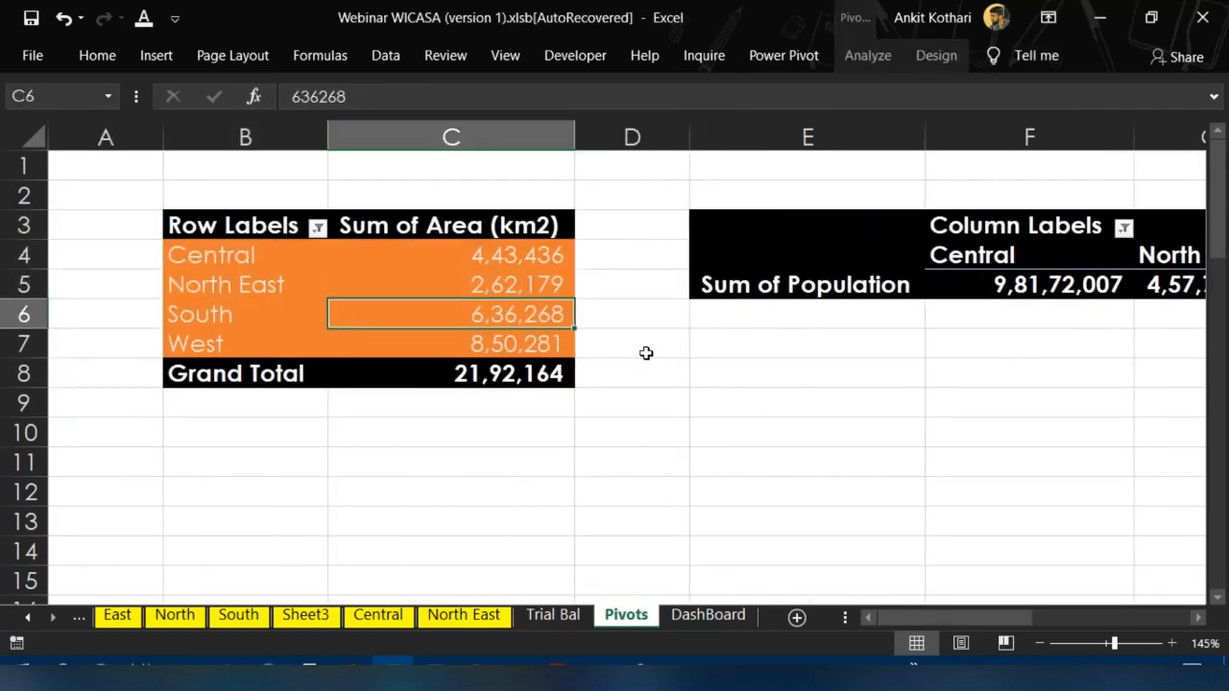
left_click(646, 353)
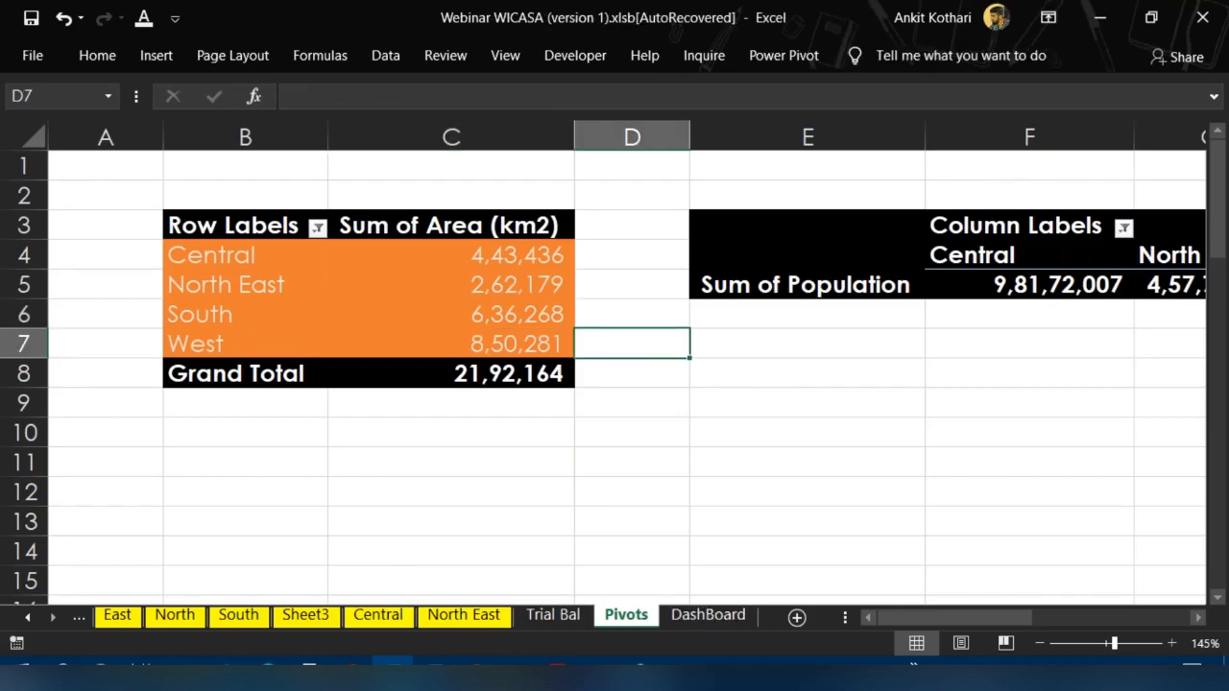
Clear the Region slicer's filter on the DashBoard sheet and return to the Pivots sheet
left_click(557, 614)
left_click(703, 617)
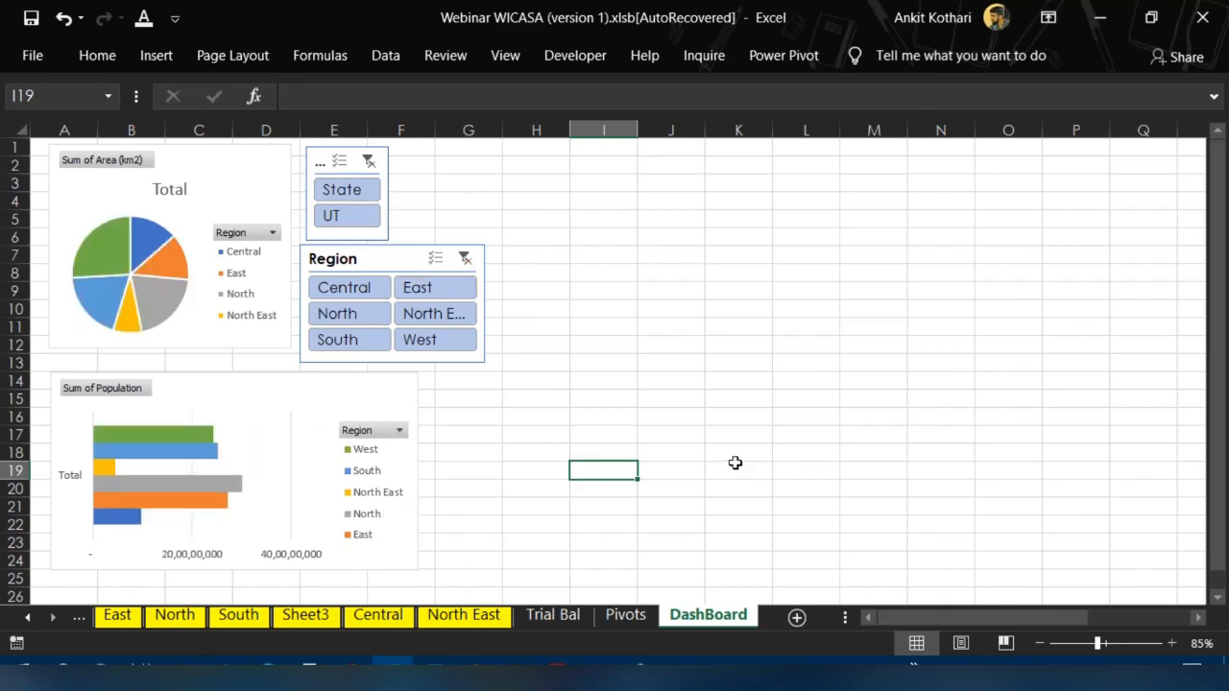
left_click(625, 615)
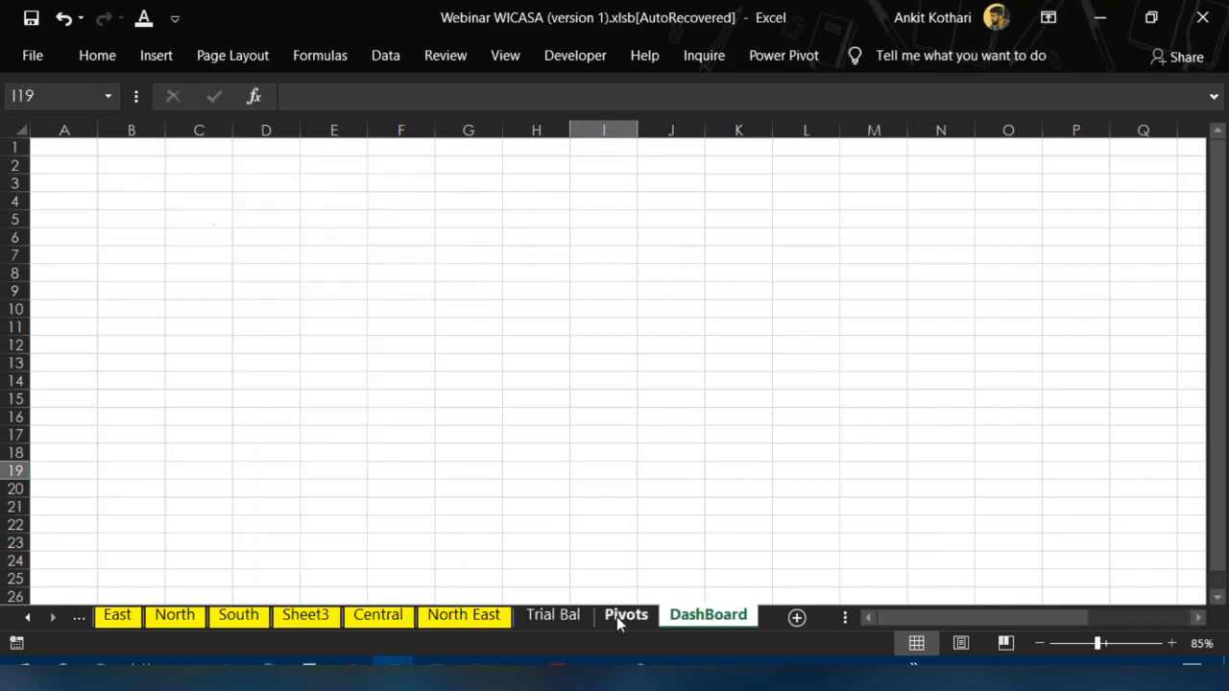
Duplicate the area by region pivot table on the Pivots sheet by pasting a copy at cell B13
left_click(257, 224)
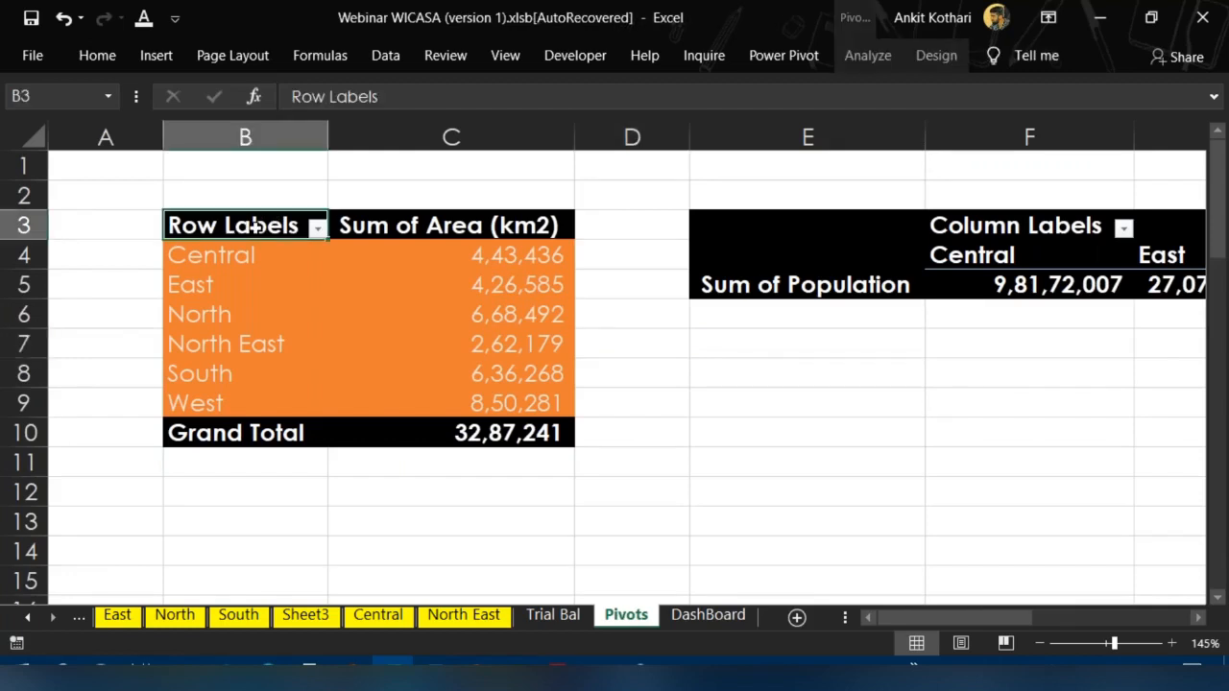
key("ctrl+a")
key("ctrl+c")
key("Right")
key("Down")
key("Down")
key("Down")
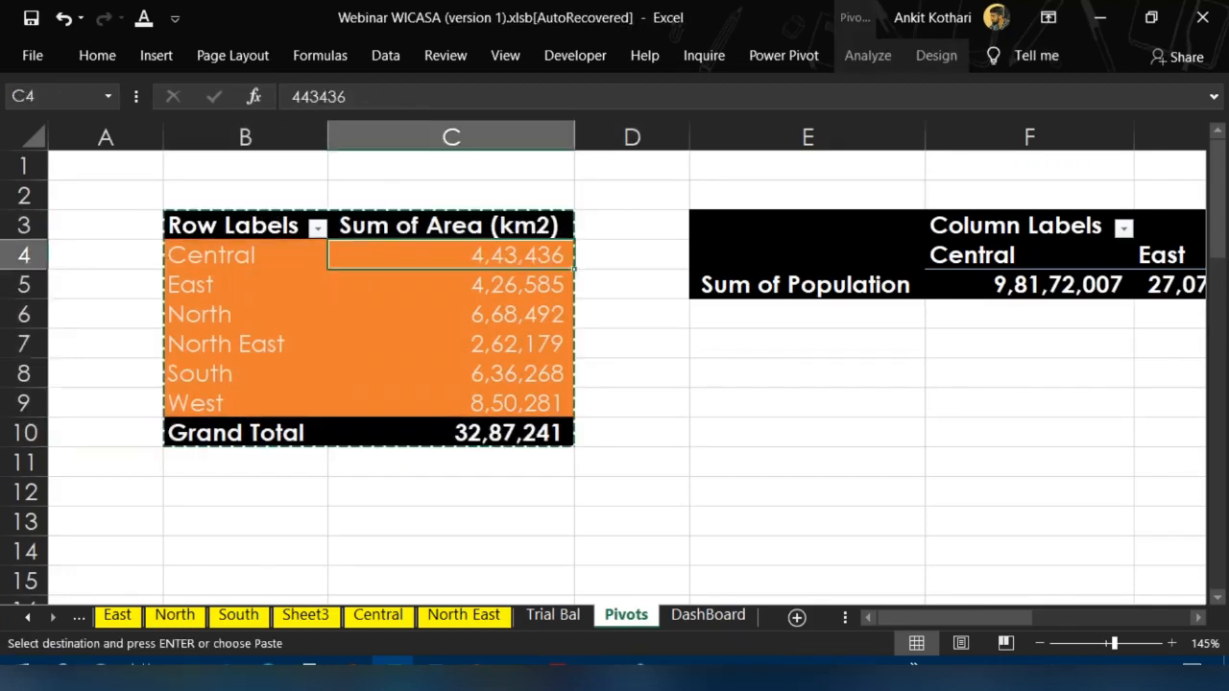
key("Left")
key("Down")
key("Down")
key("Down")
key("Down")
key("Down")
key("Down")
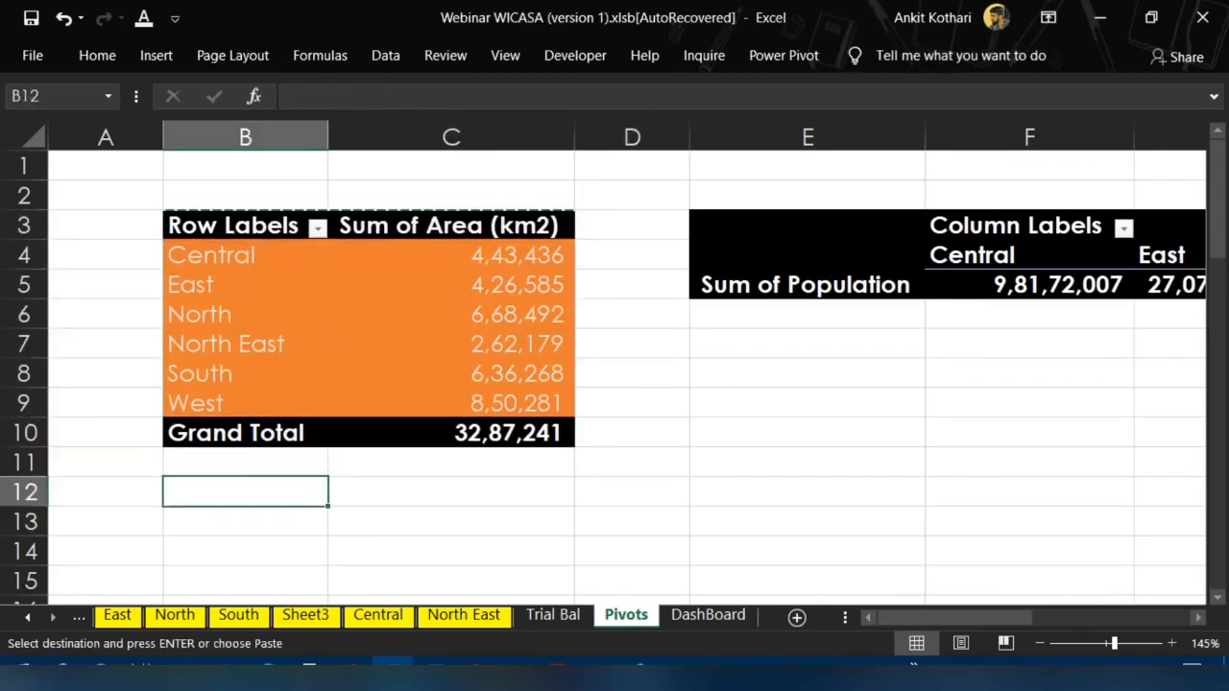
key("Down")
key("Return")
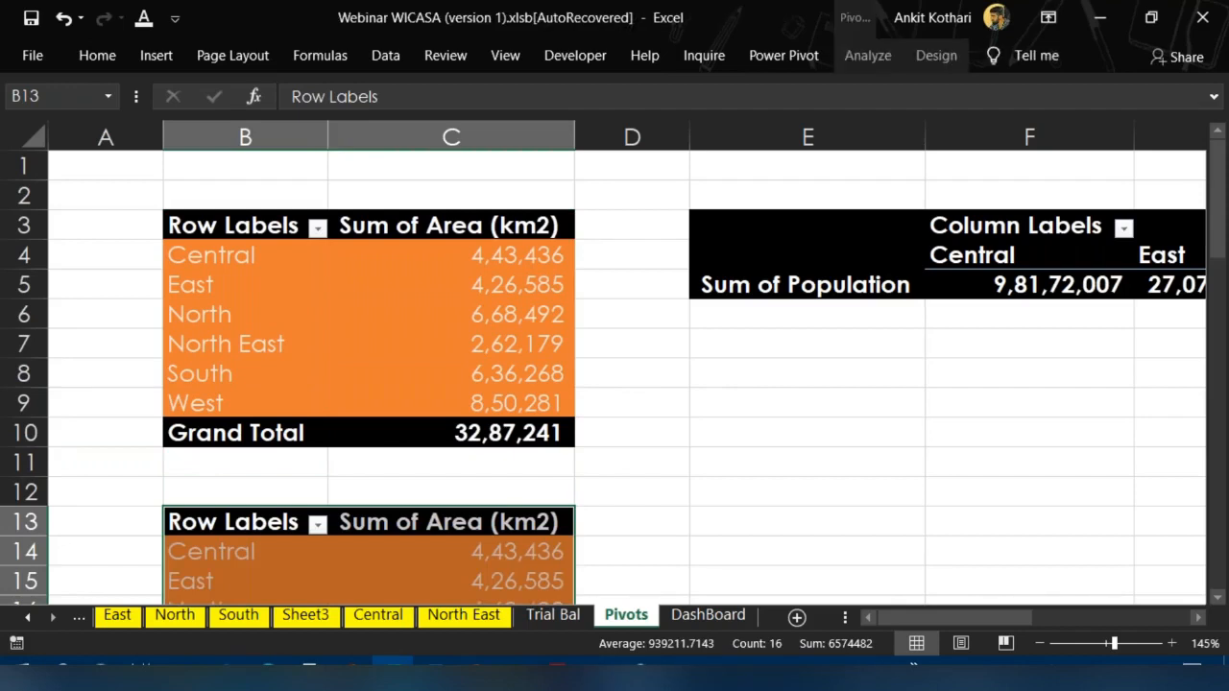
key("Right")
key("Down")
key("Down")
key("Down")
key("Down")
key("Down")
key("Down")
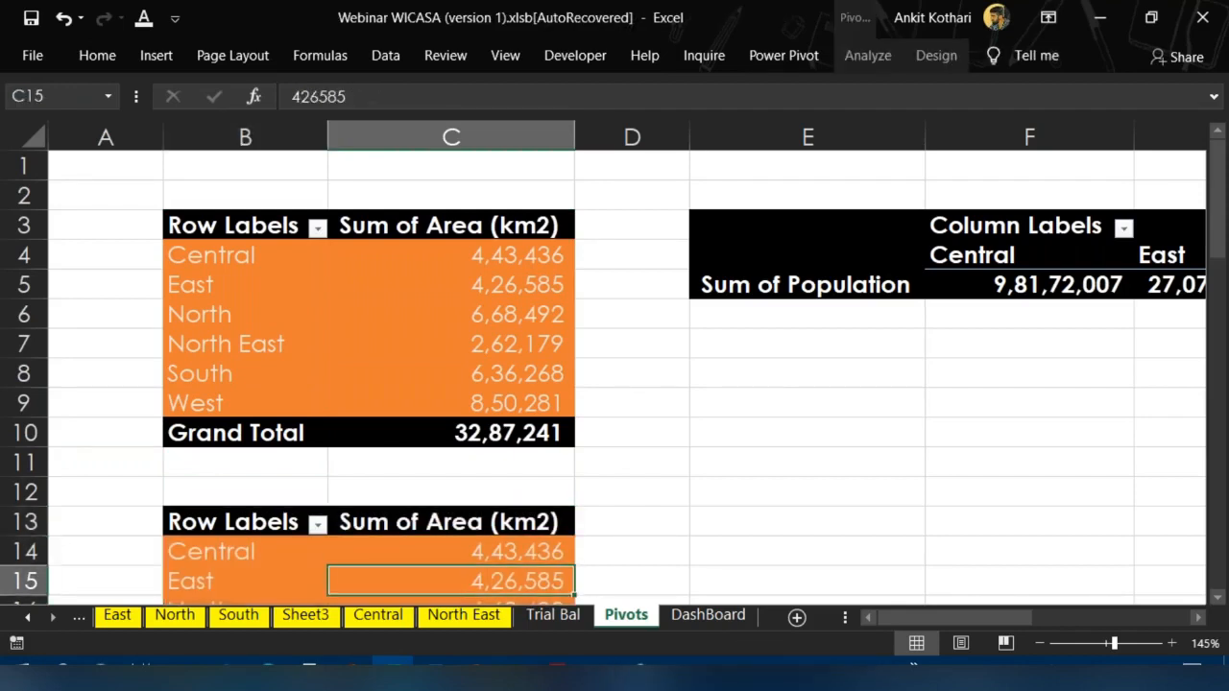
key("Up")
key("Up")
key("Up")
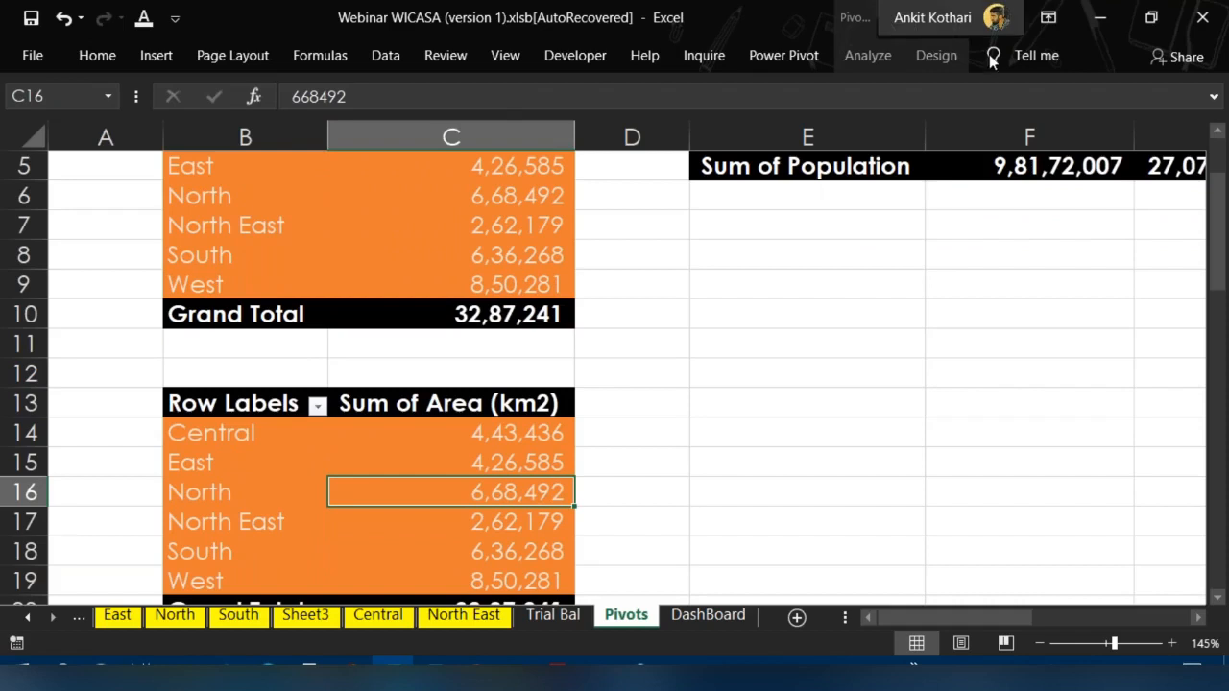
left_click(850, 56)
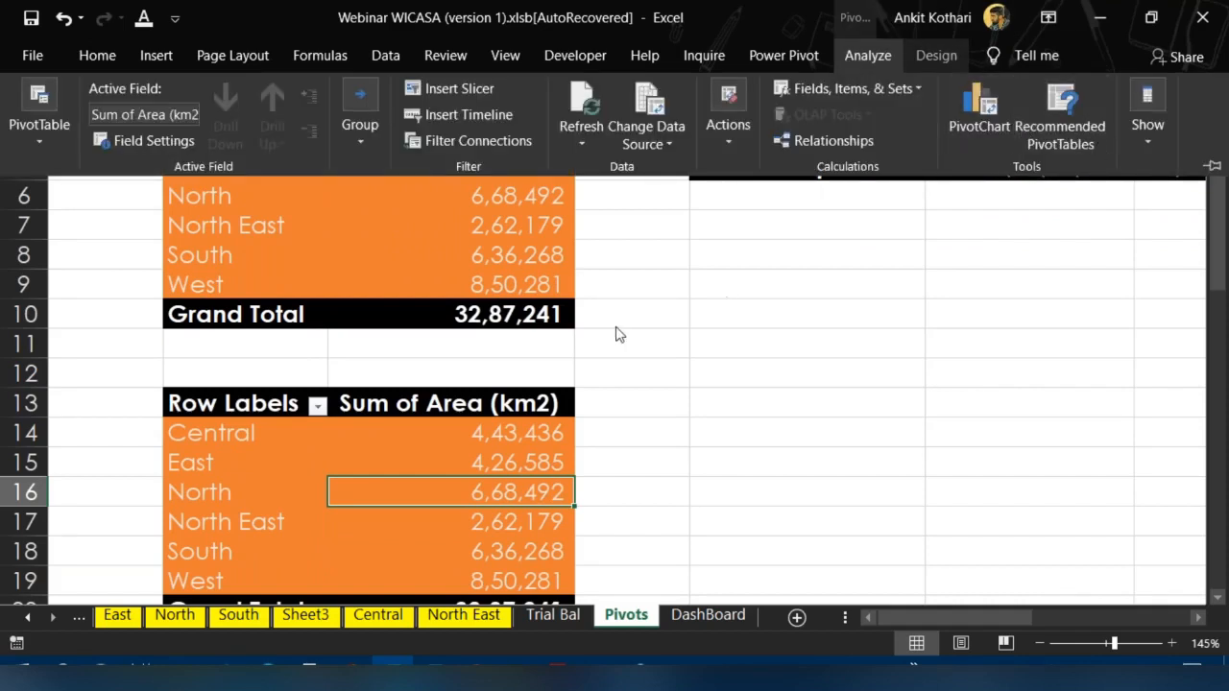
left_click(727, 288)
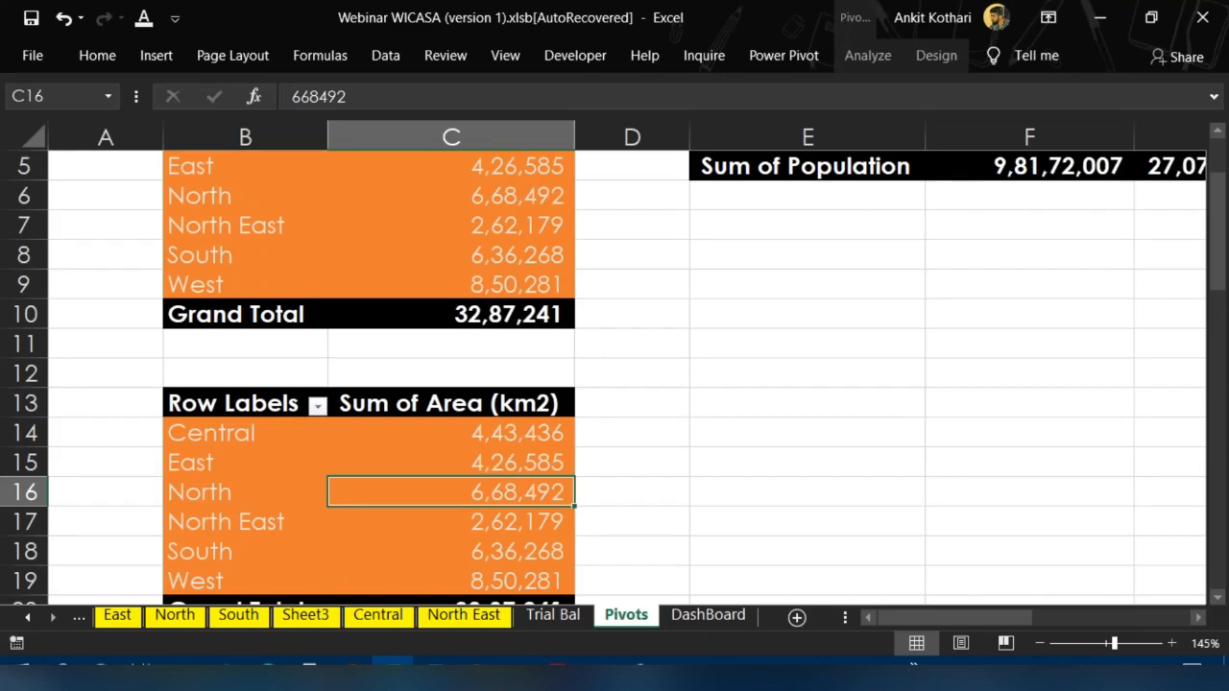
Examine the Density Indicator and Density (per km2) columns on the Data sheet and return to the Pivots sheet
left_click(24, 619, "ctrl")
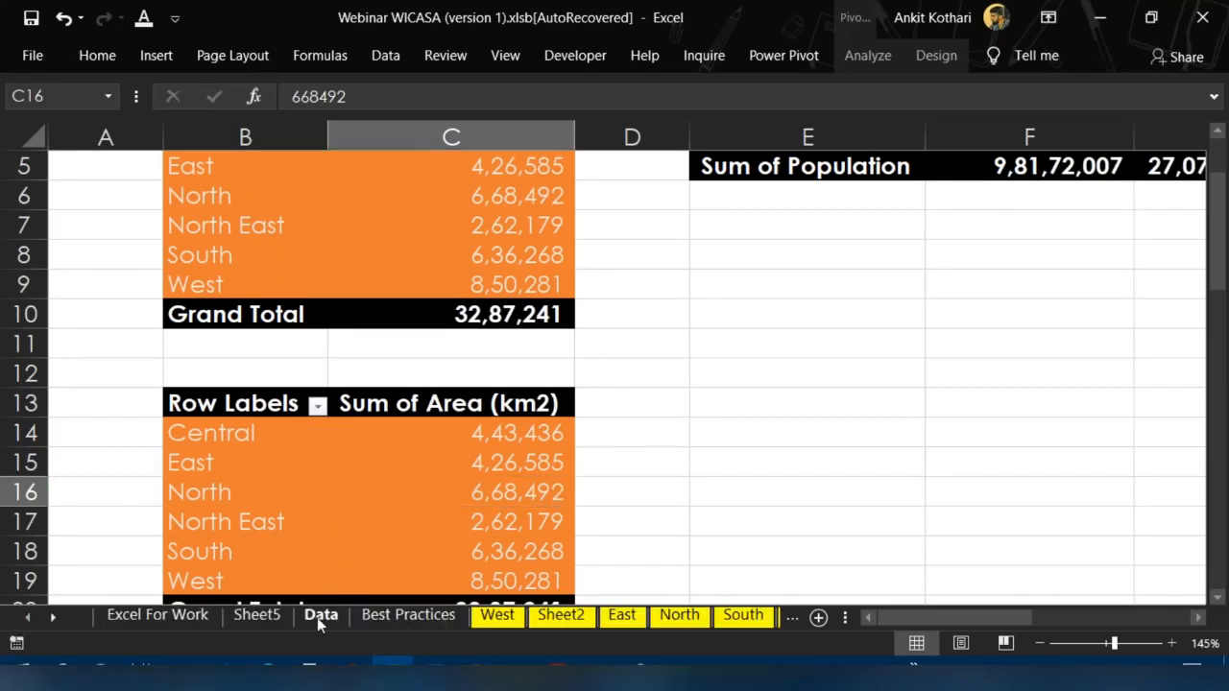
left_click(318, 616)
key("Up")
key("Up")
key("Up")
key("Right")
key("Down")
key("Right")
key("Right")
key("Right")
key("Down")
key("Right")
key("Right")
key("Right")
key("Right")
key("Right")
key("Left")
key("Left")
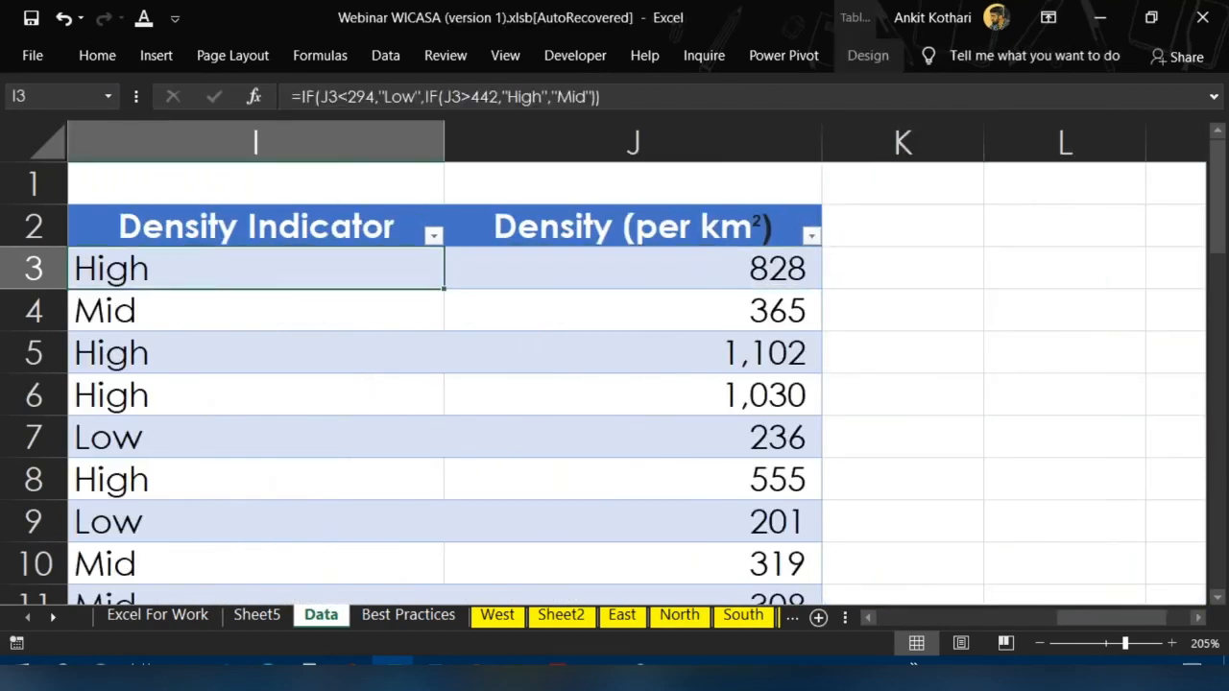
key("Left")
key("Left")
key("Right")
key("Right")
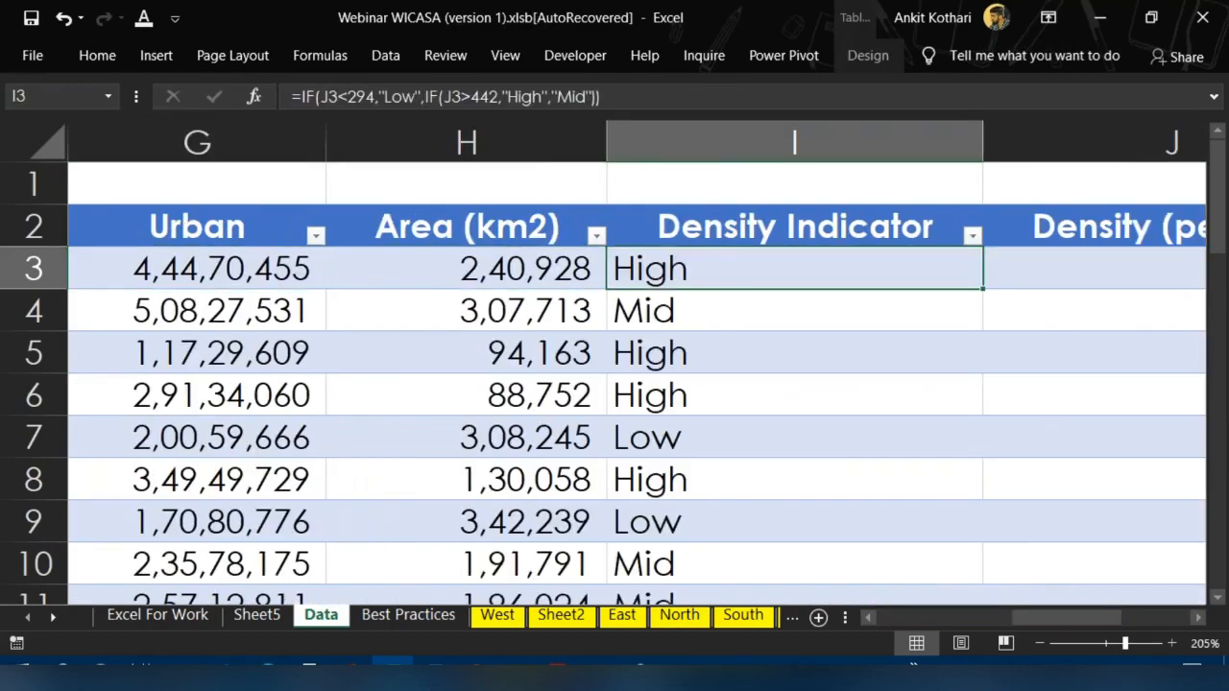
key("Right")
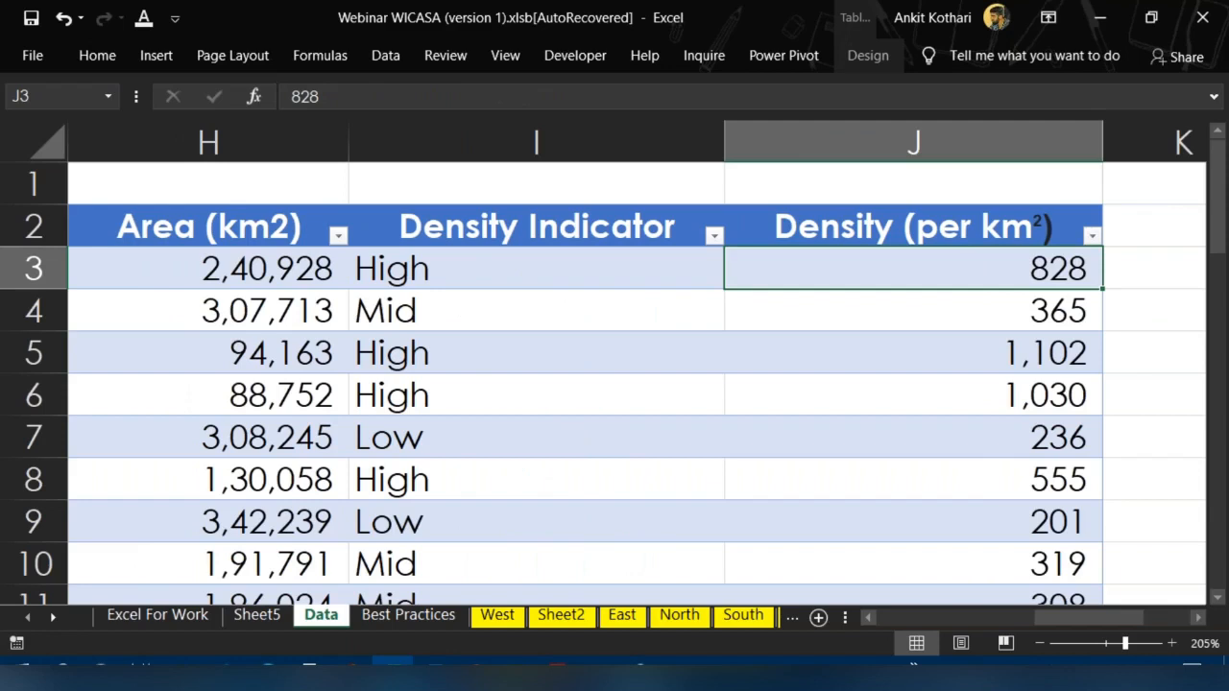
key("Down")
key("Down")
key("Down")
key("Down")
key("Up")
key("Up")
key("Up")
key("Up")
key("Up")
key("Down")
left_click(57, 614)
left_click(57, 615)
left_click(57, 615)
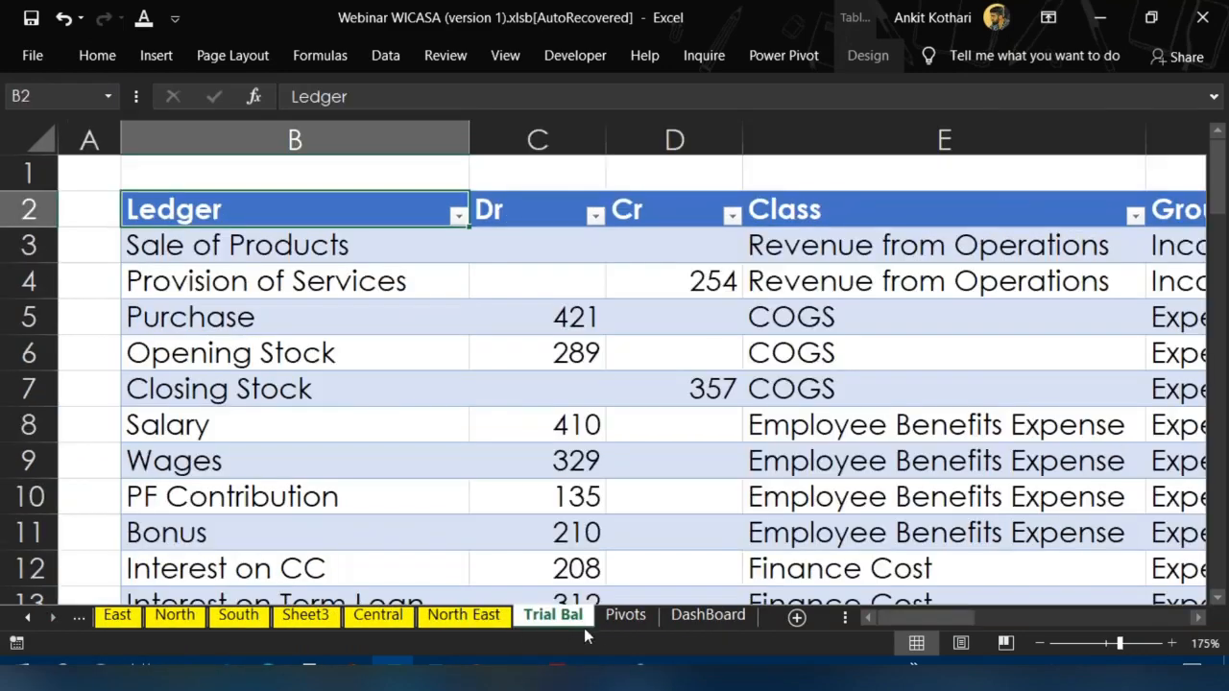
left_click(607, 624)
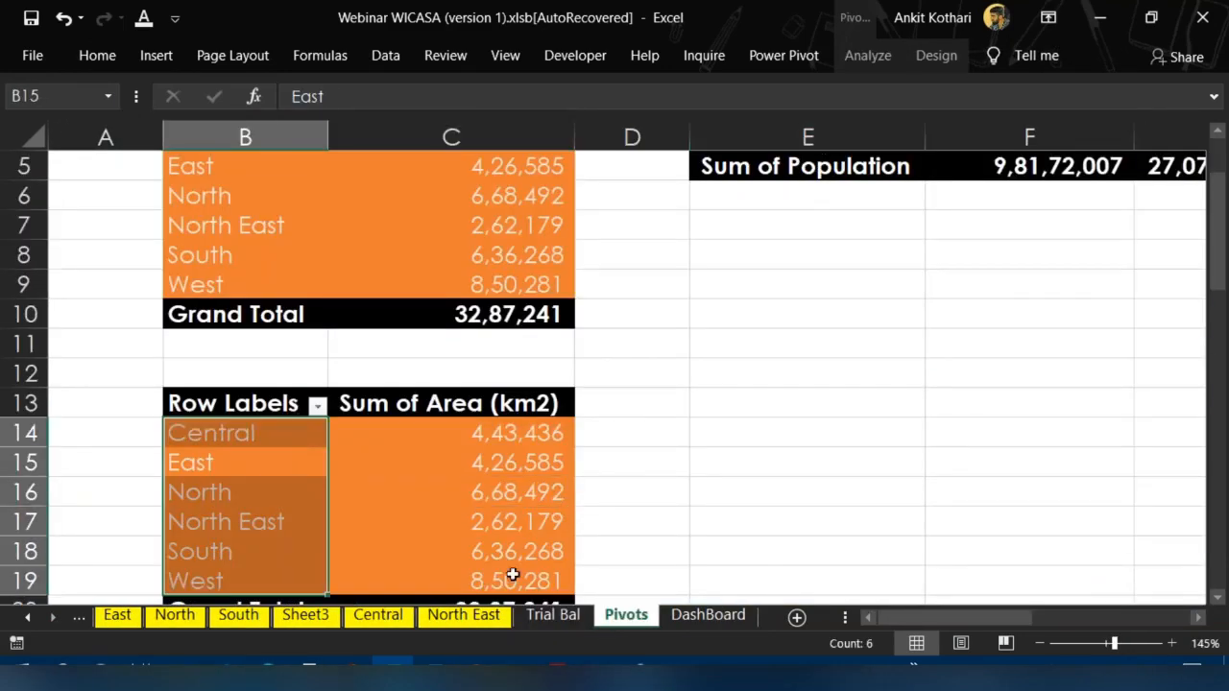
Apply the dark gold PivotTable style to the copied pivot table at B13
left_click(546, 427)
left_click(936, 55)
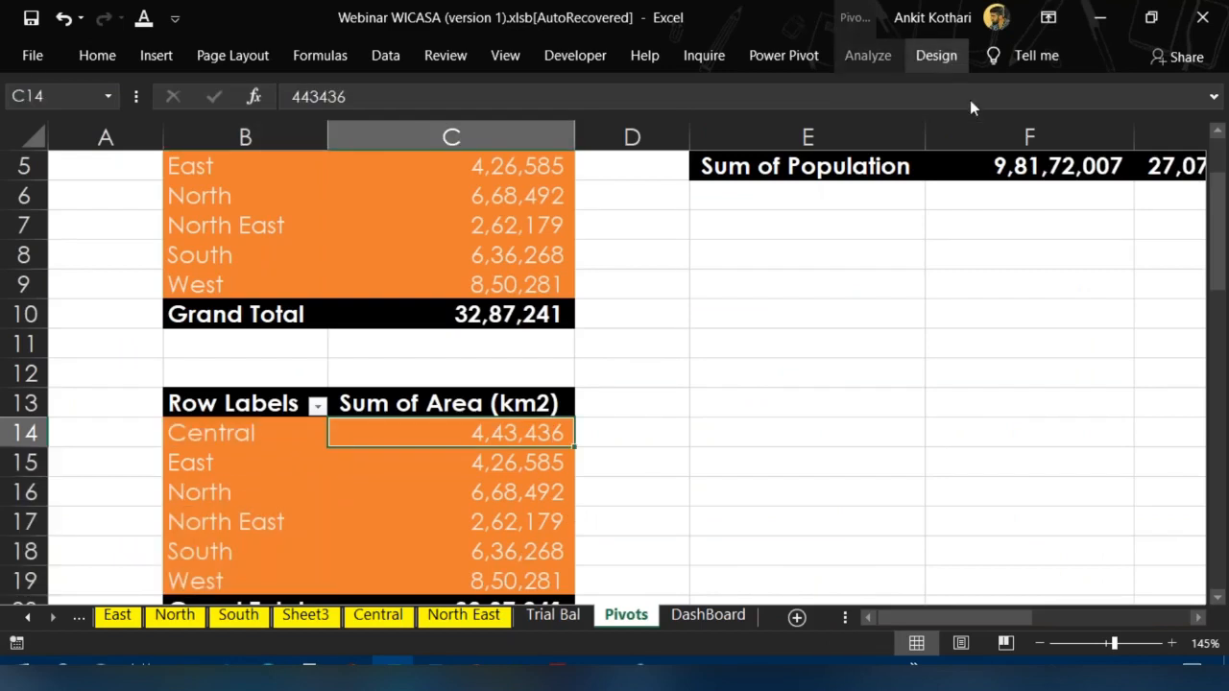
left_click(952, 110)
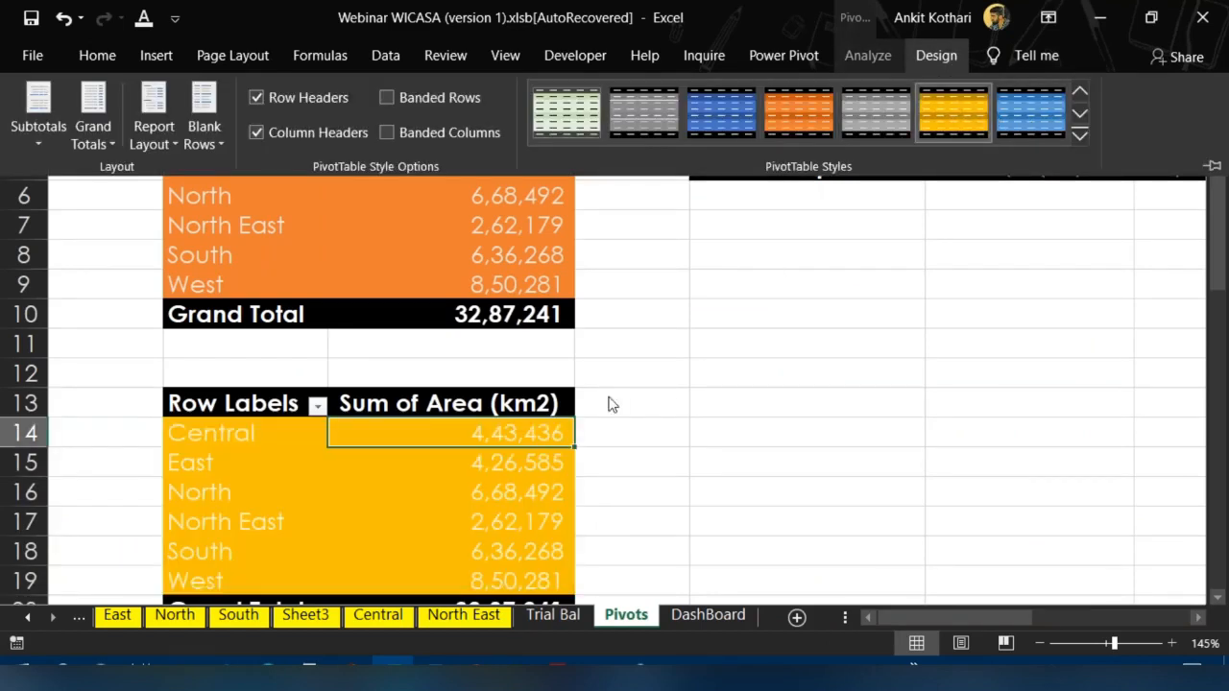
Show the copied pivot table's field list and replace Region with State/UT in its rows
left_click(423, 451)
left_click(282, 434)
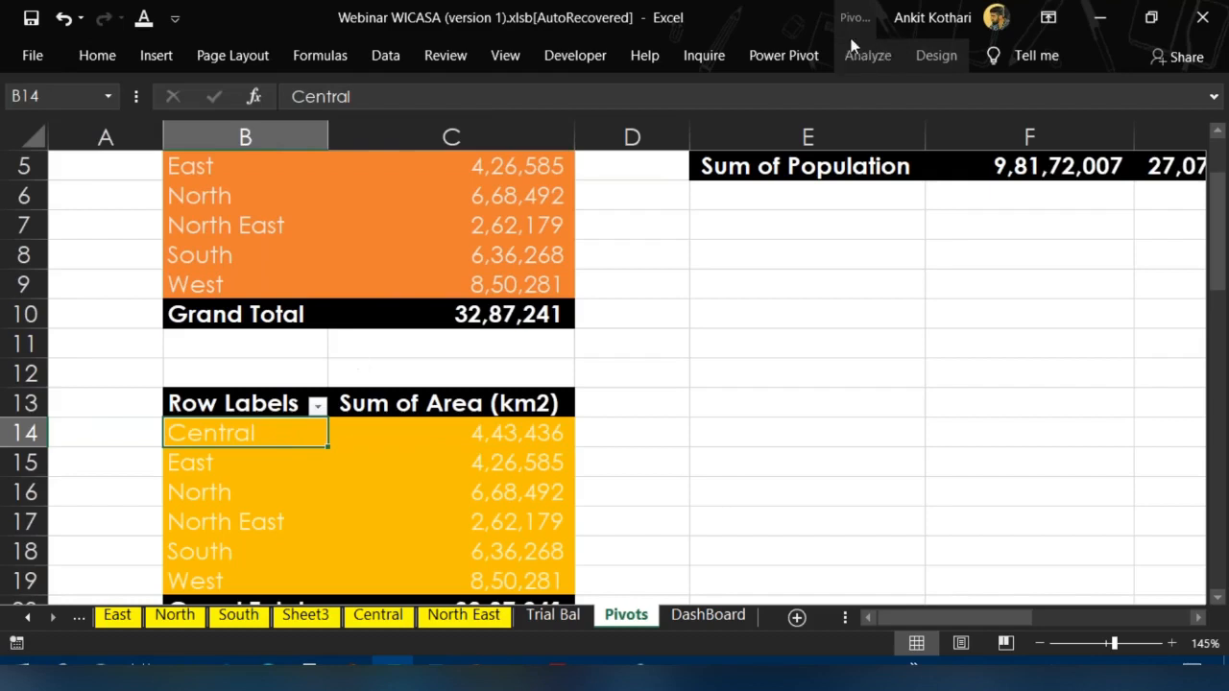
left_click(872, 58)
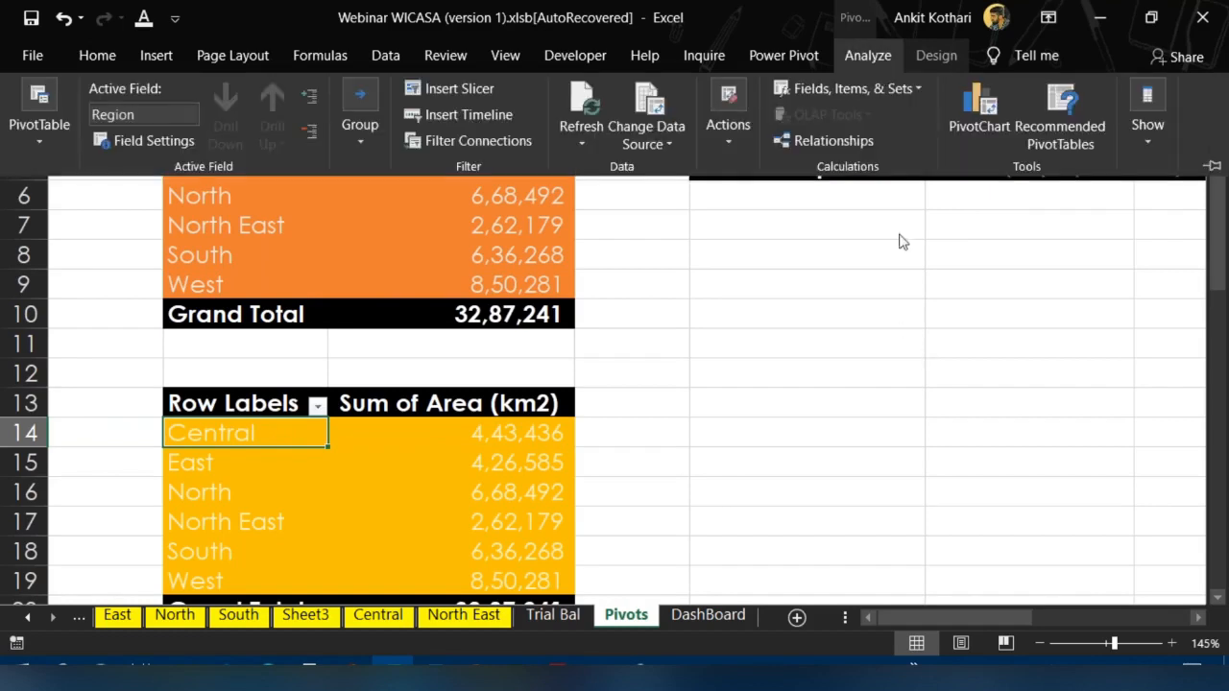
left_click(1150, 127)
left_click(1088, 221)
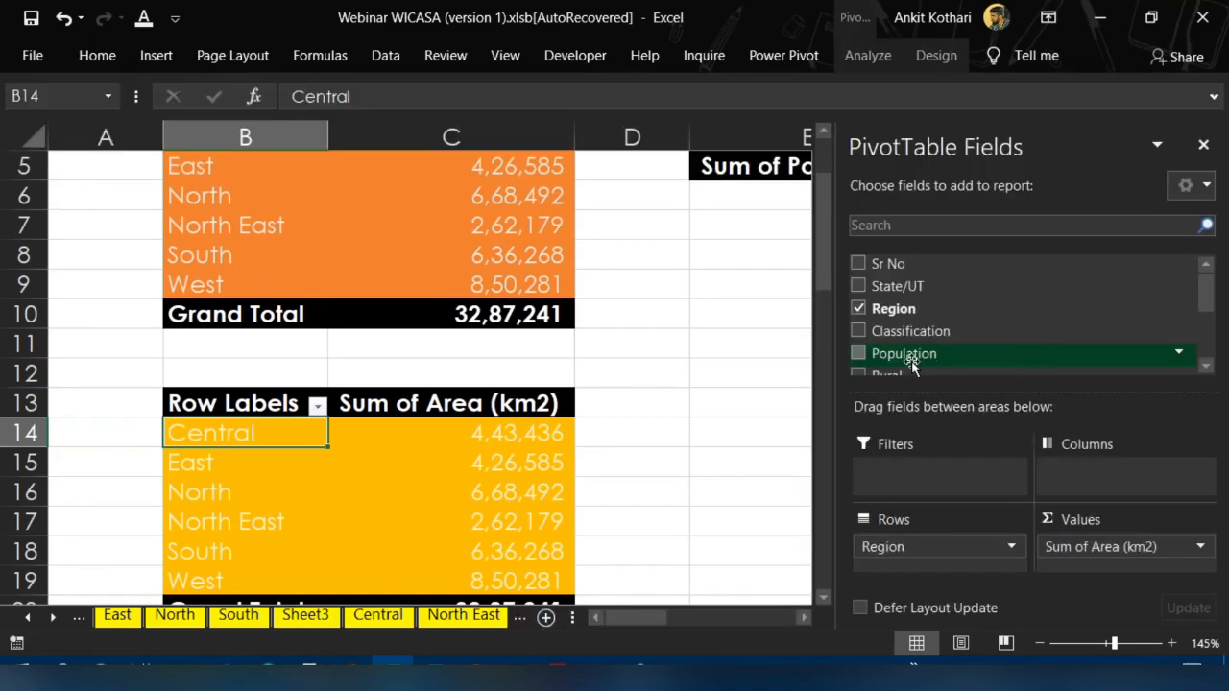
left_click_drag(905, 546, 946, 546)
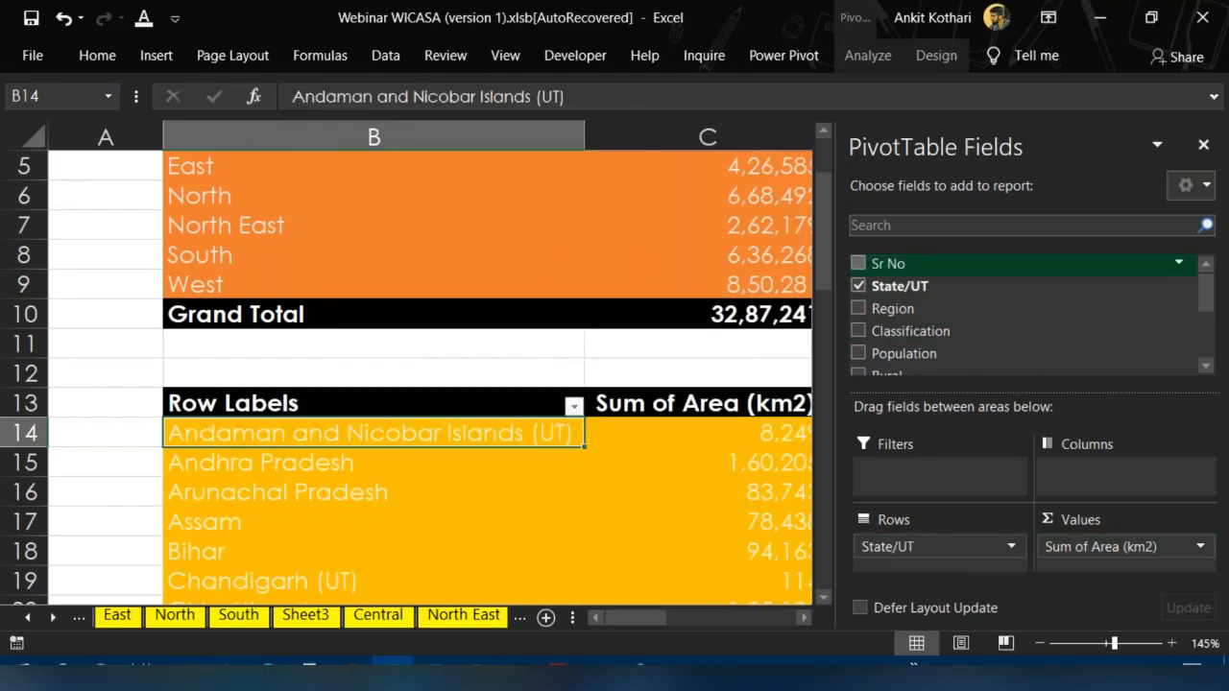
Replace Area (km2) with Density (per km2) as the summed value in the copied pivot table
left_click_drag(1080, 548, 1017, 451)
scroll(912, 317, "down", 3)
left_click_drag(908, 333, 1129, 553)
left_click(614, 450)
key("Right")
key("Left")
key("Left")
key("Up")
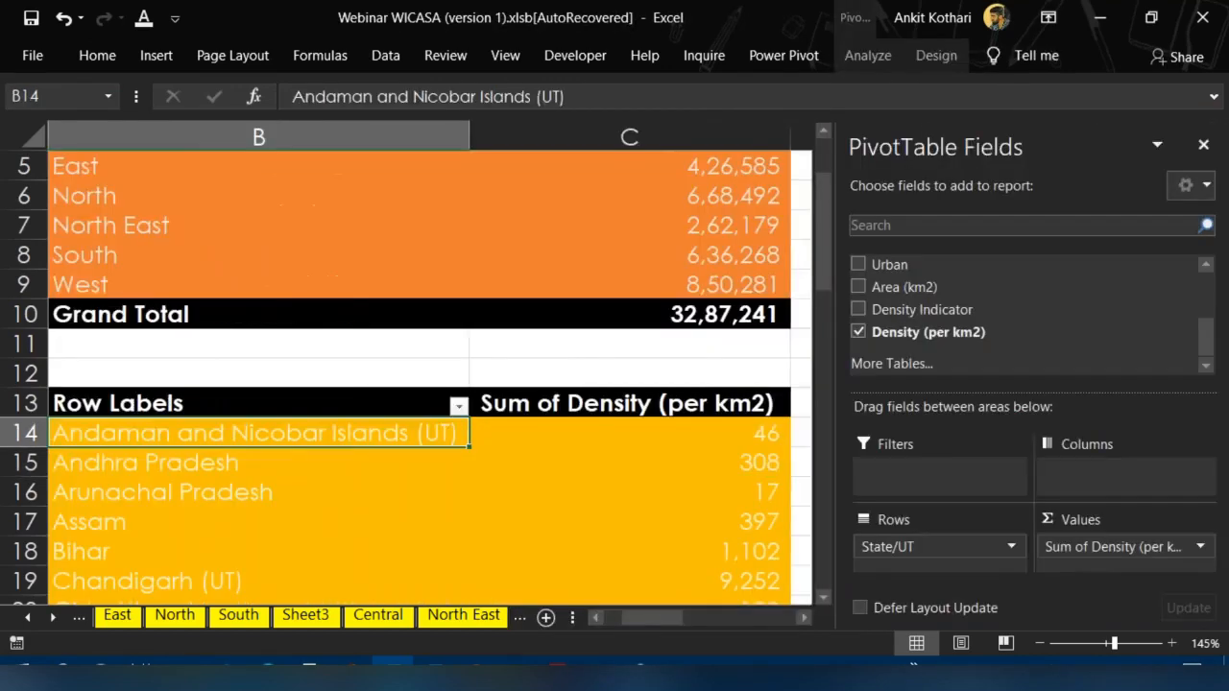
key("Left")
key("Right")
key("Up")
key("Down")
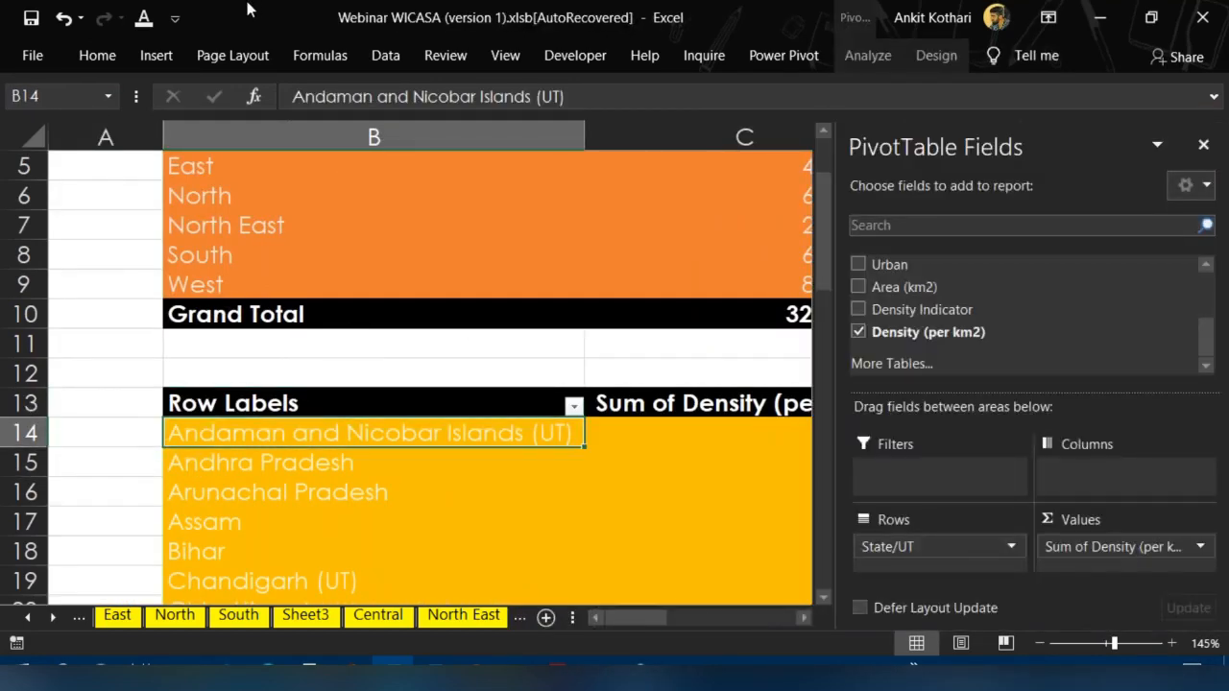
Insert a 2-D clustered column PivotChart of density with State/UT as its legend series
left_click(156, 55)
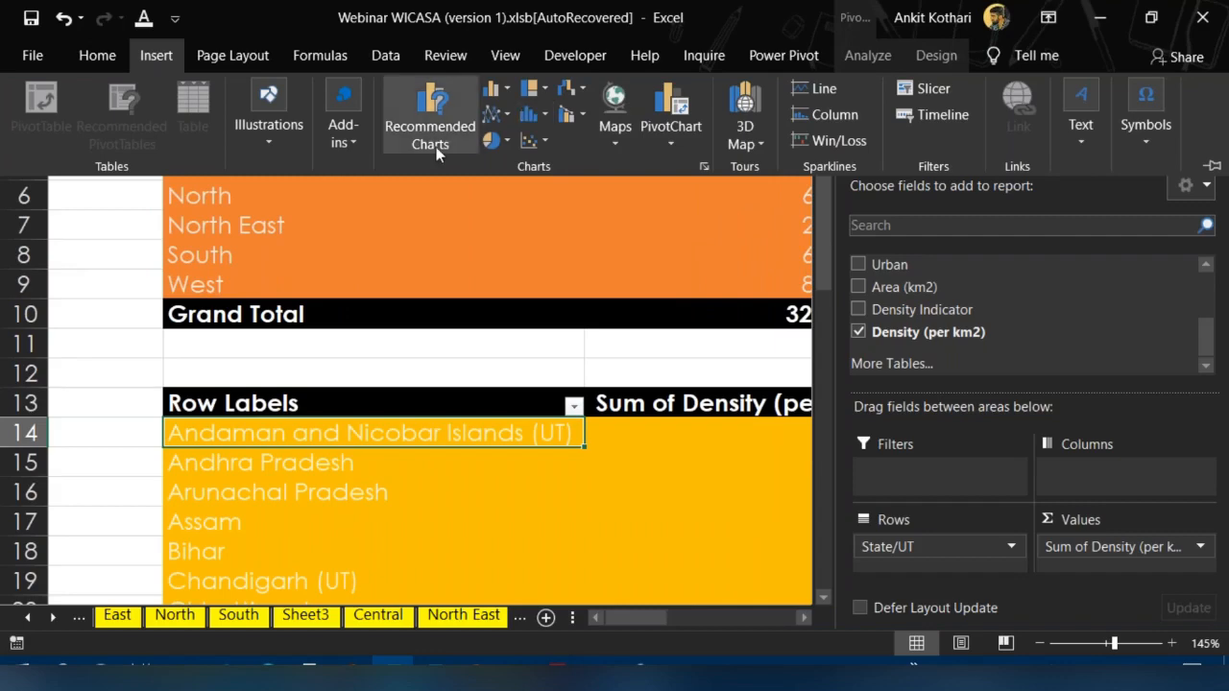
left_click(507, 89)
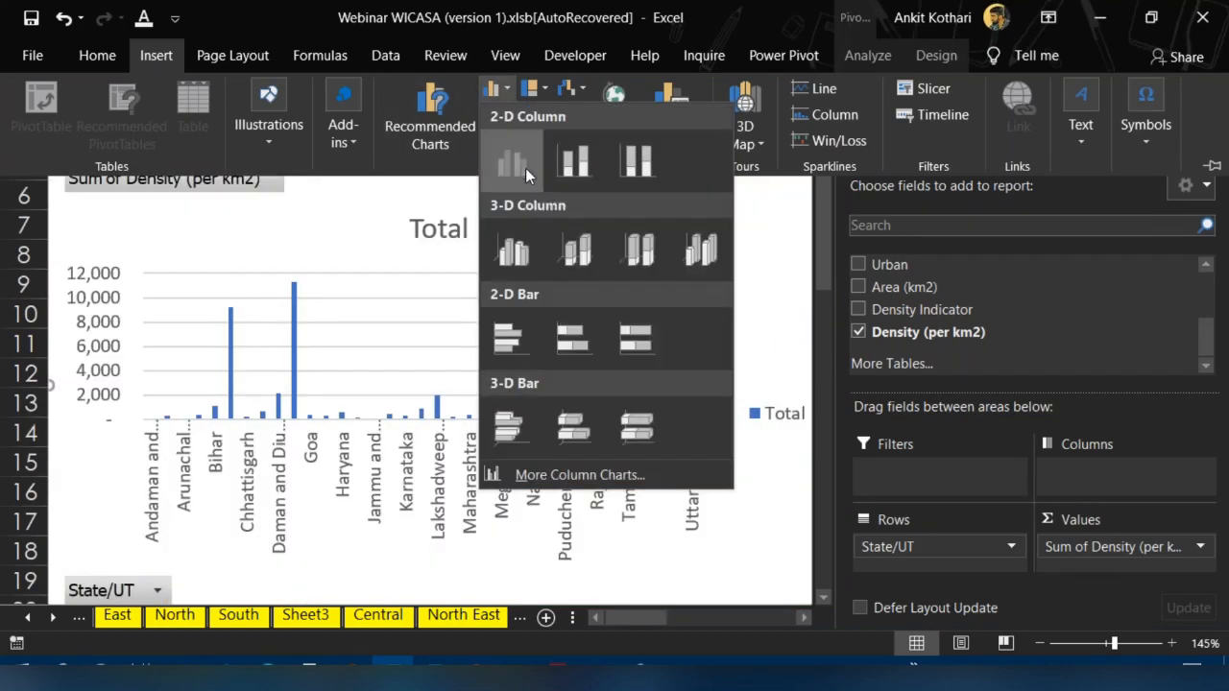
left_click(525, 168)
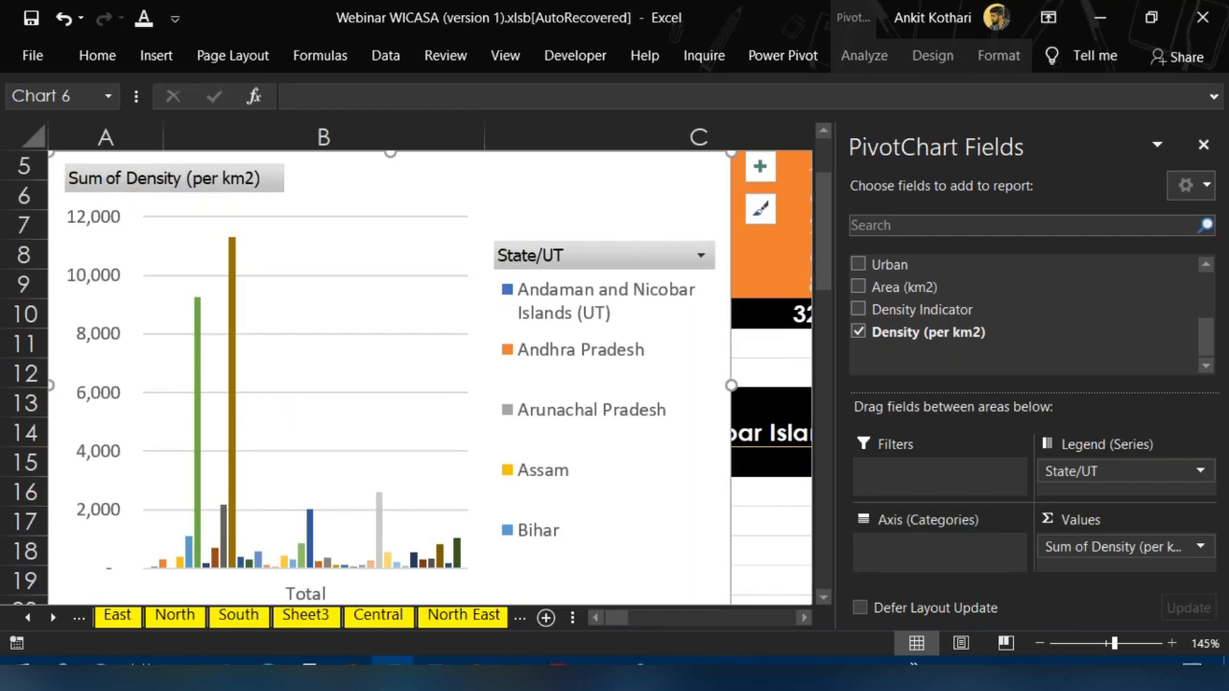
Move the density column chart to cell H2 of the DashBoard sheet and enlarge it to about column O, row 24
key("Delete")
key("alt+Tab")
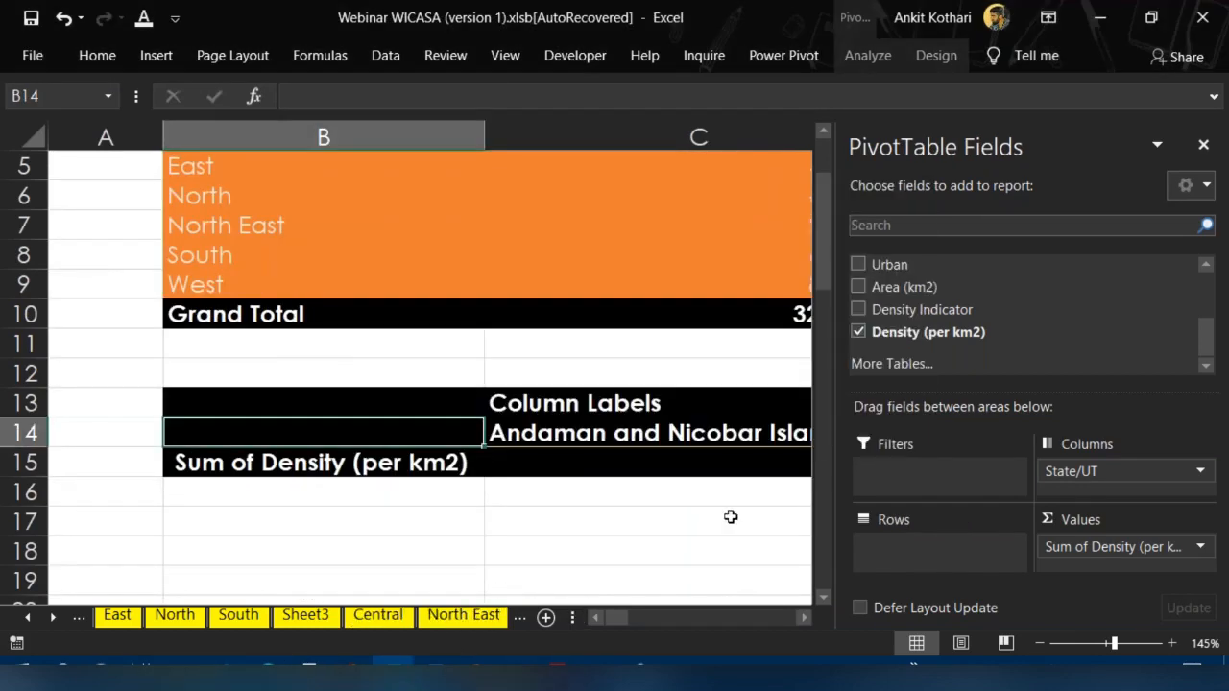
left_click(1200, 147)
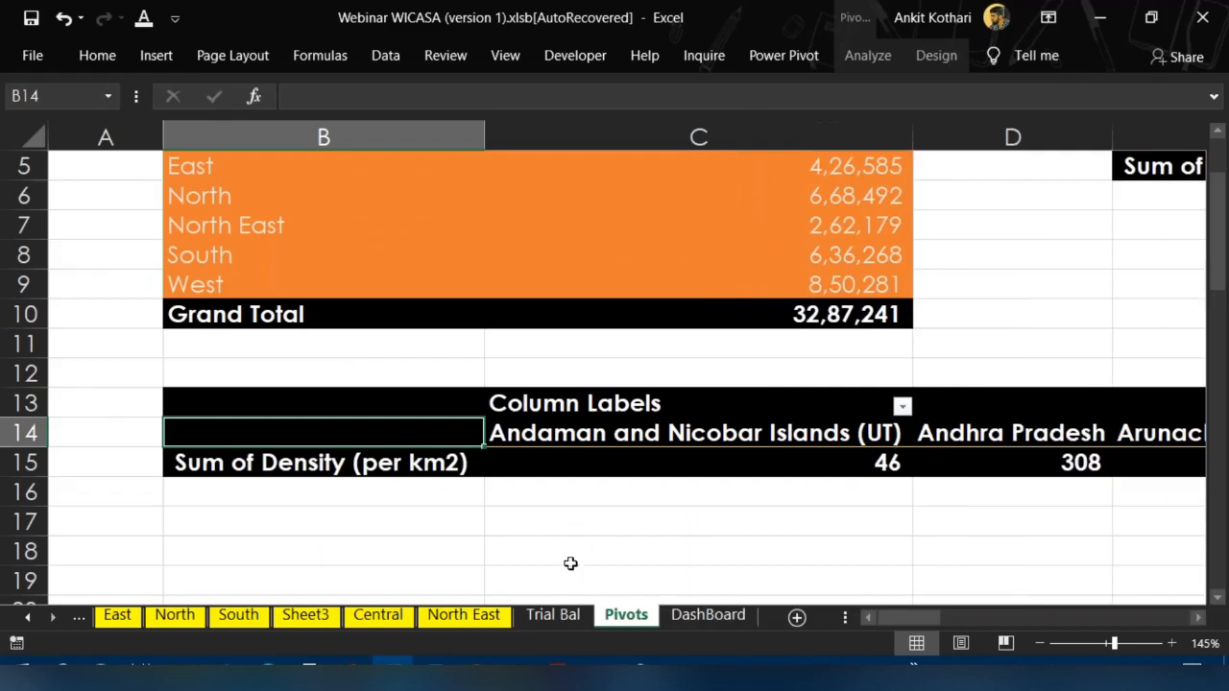
left_click(726, 619)
left_click(523, 157)
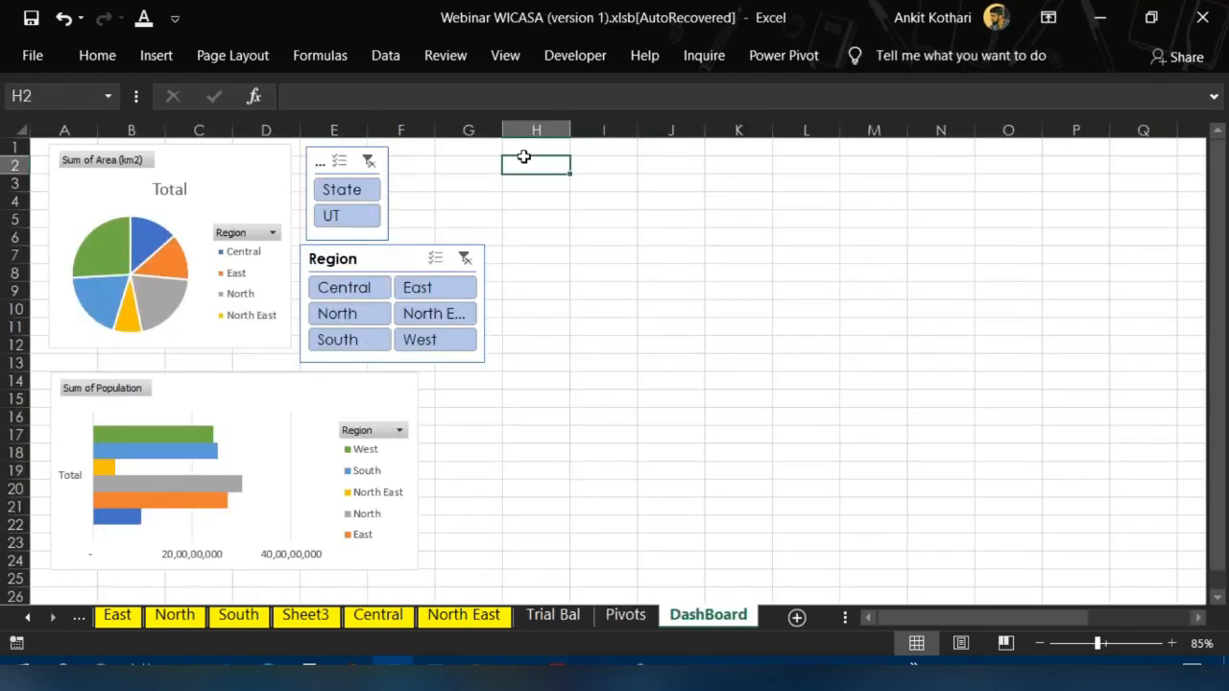
key("ctrl+v")
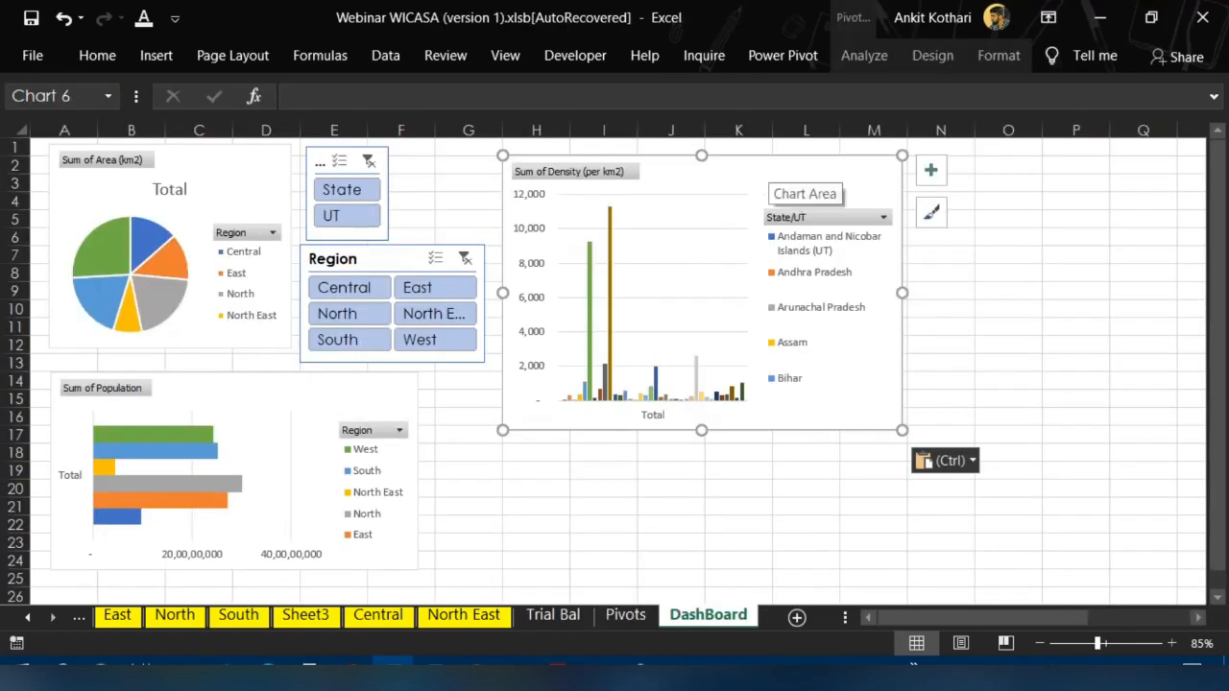
left_click_drag(902, 429, 1069, 474)
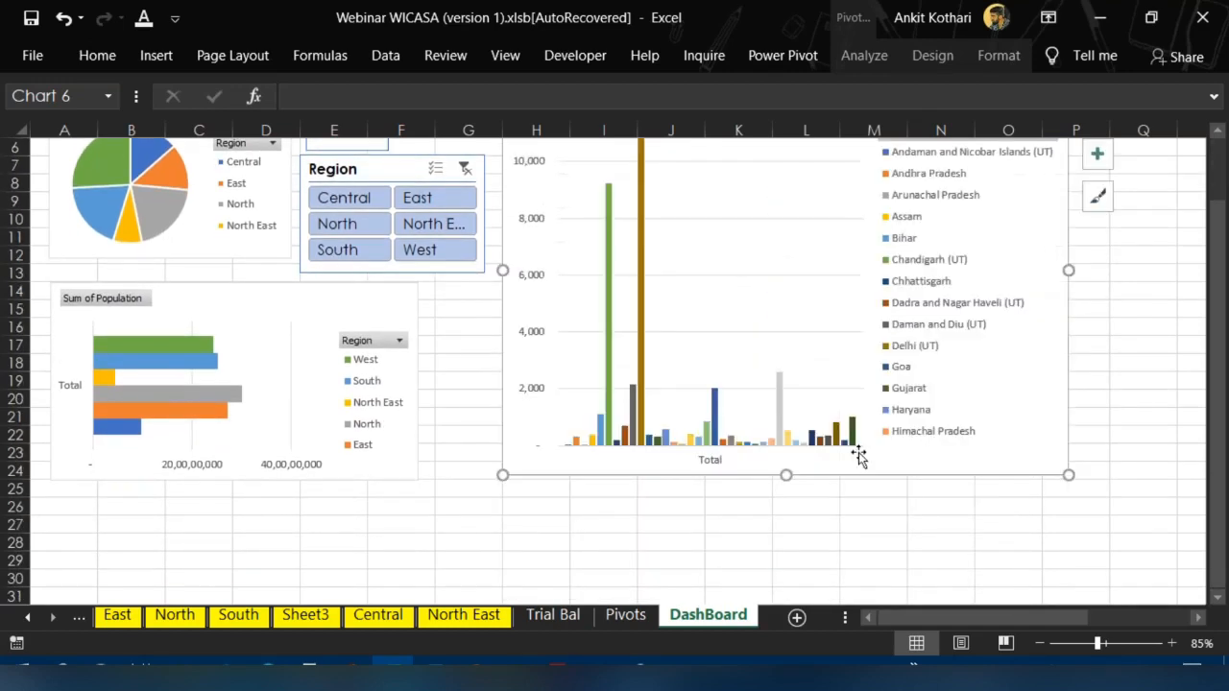
scroll(797, 449, "up", 2)
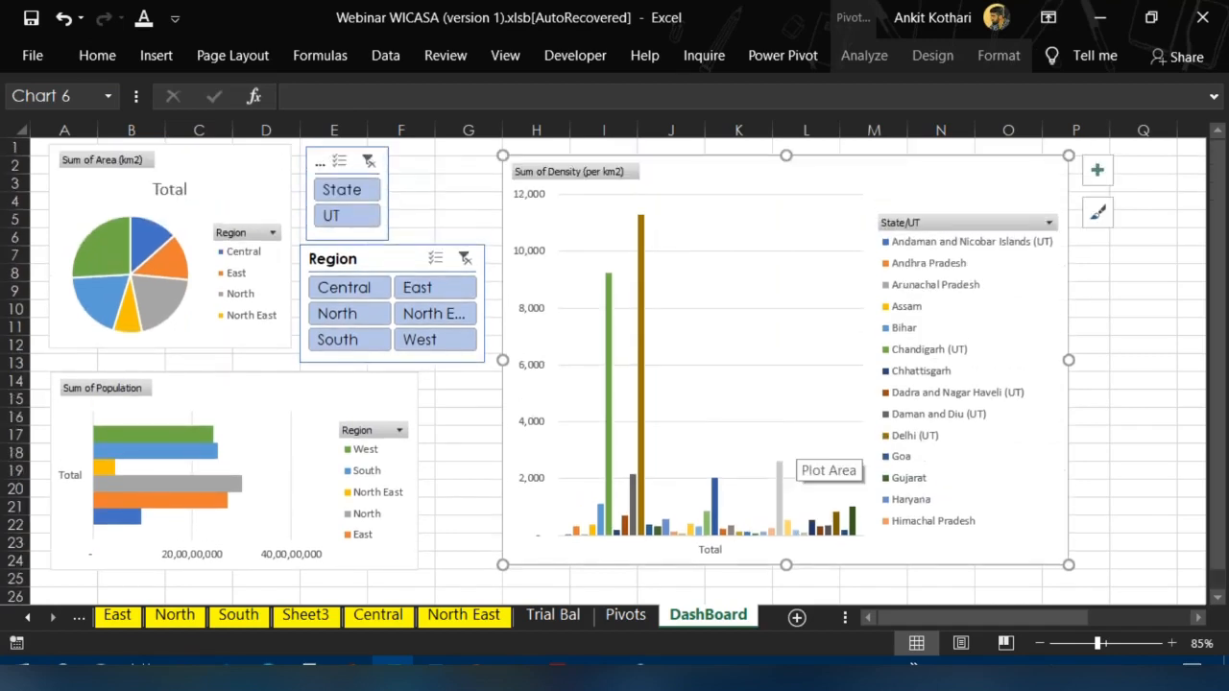
Exclude North and North East in the Region slicer, and change the selection to only North East plus North
left_click(354, 319)
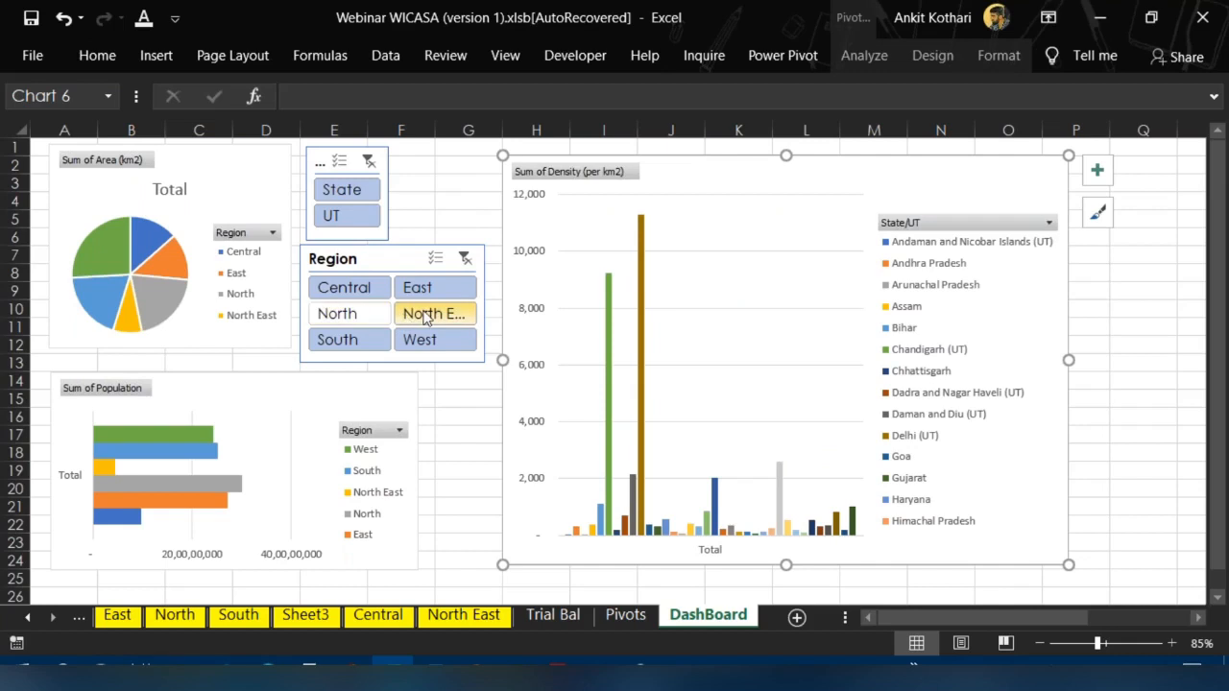
left_click(428, 319)
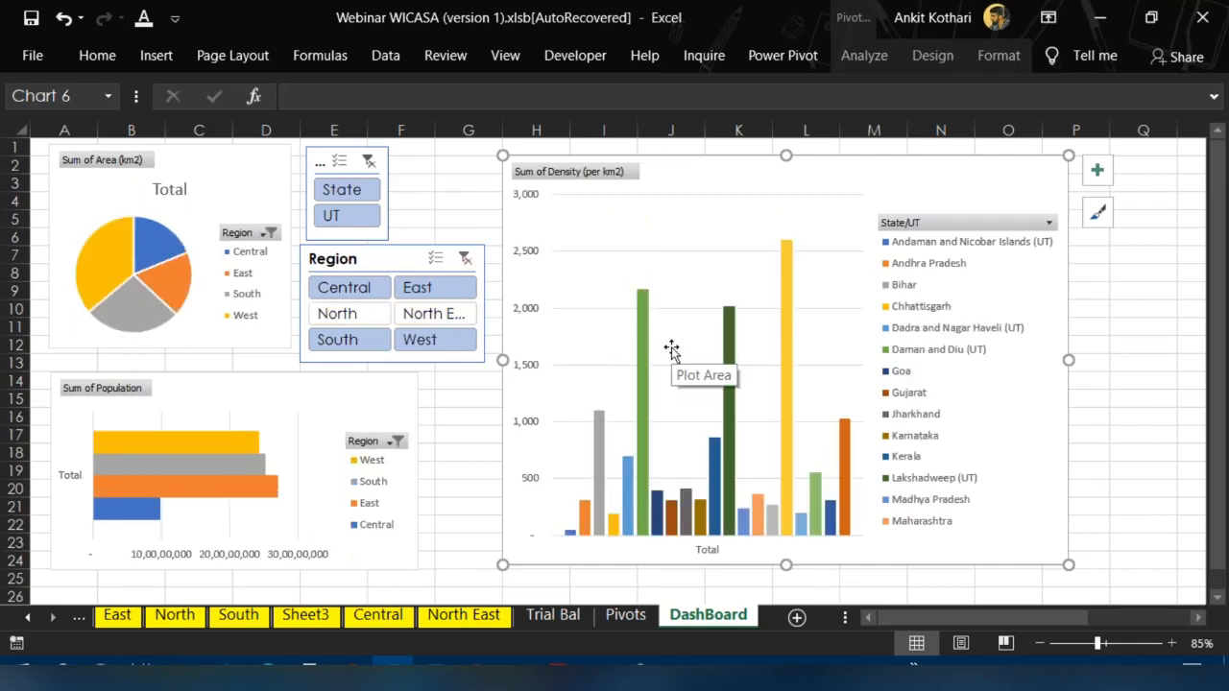
left_click(422, 314)
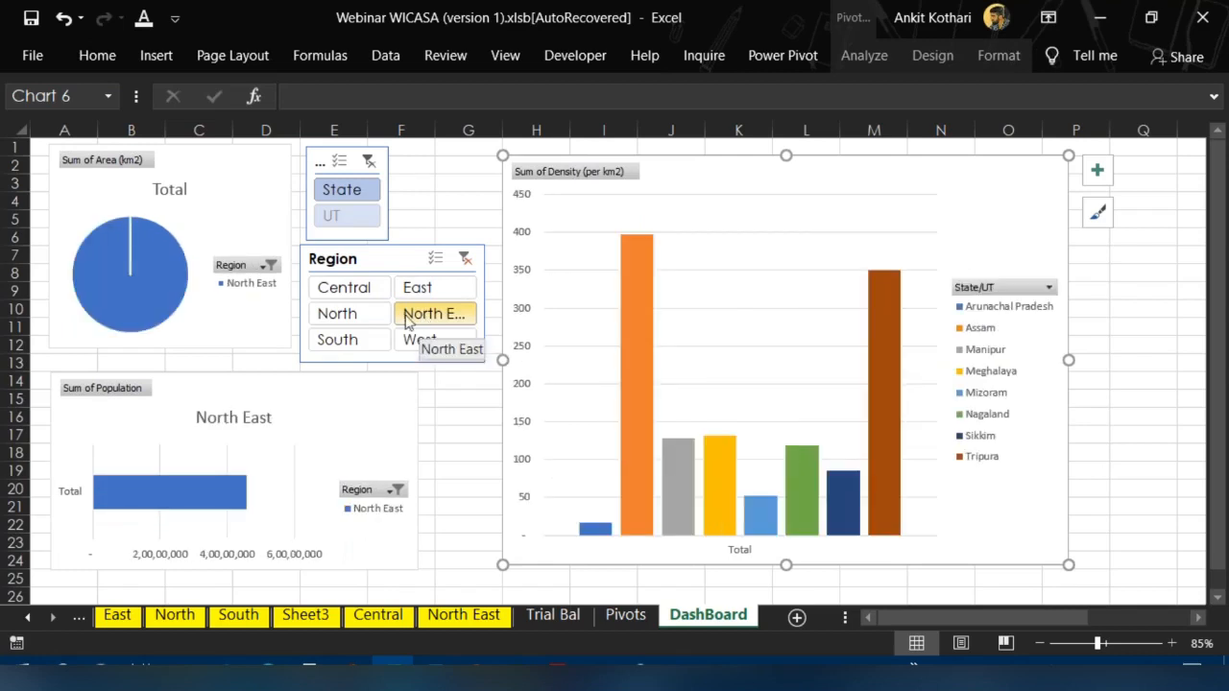
left_click(351, 321)
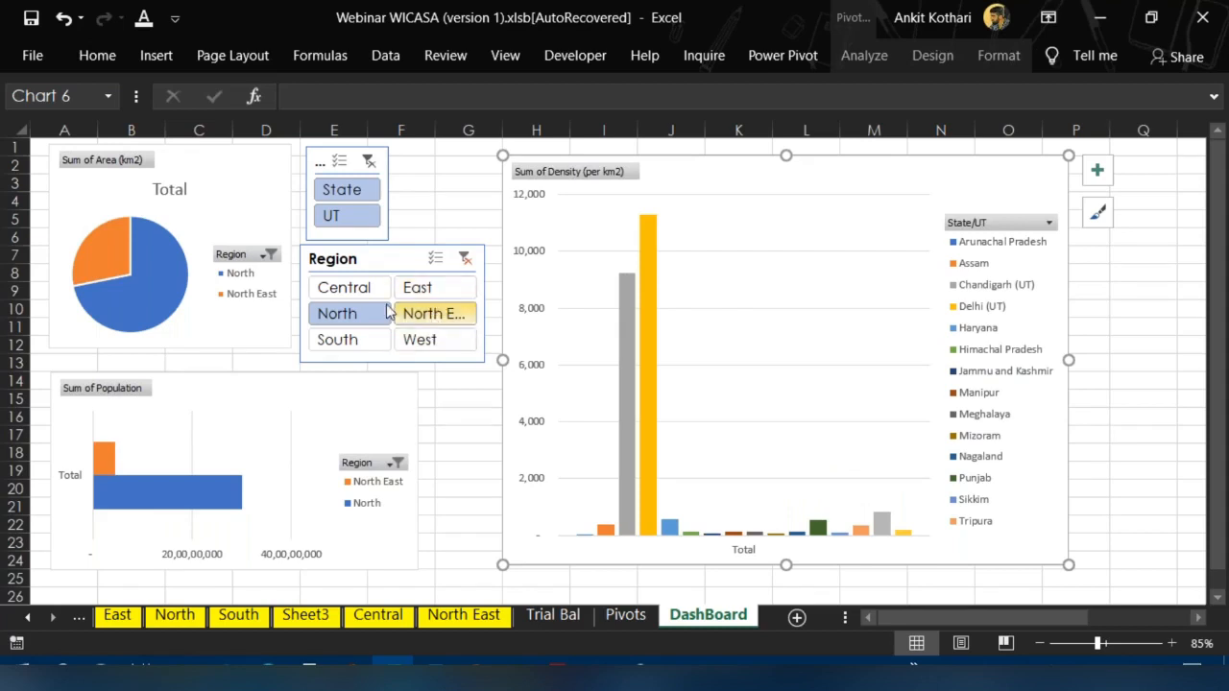
Replace North with Central in the Region slicer so the dashboard charts cover Central and North East
left_click(354, 315)
left_click(357, 294)
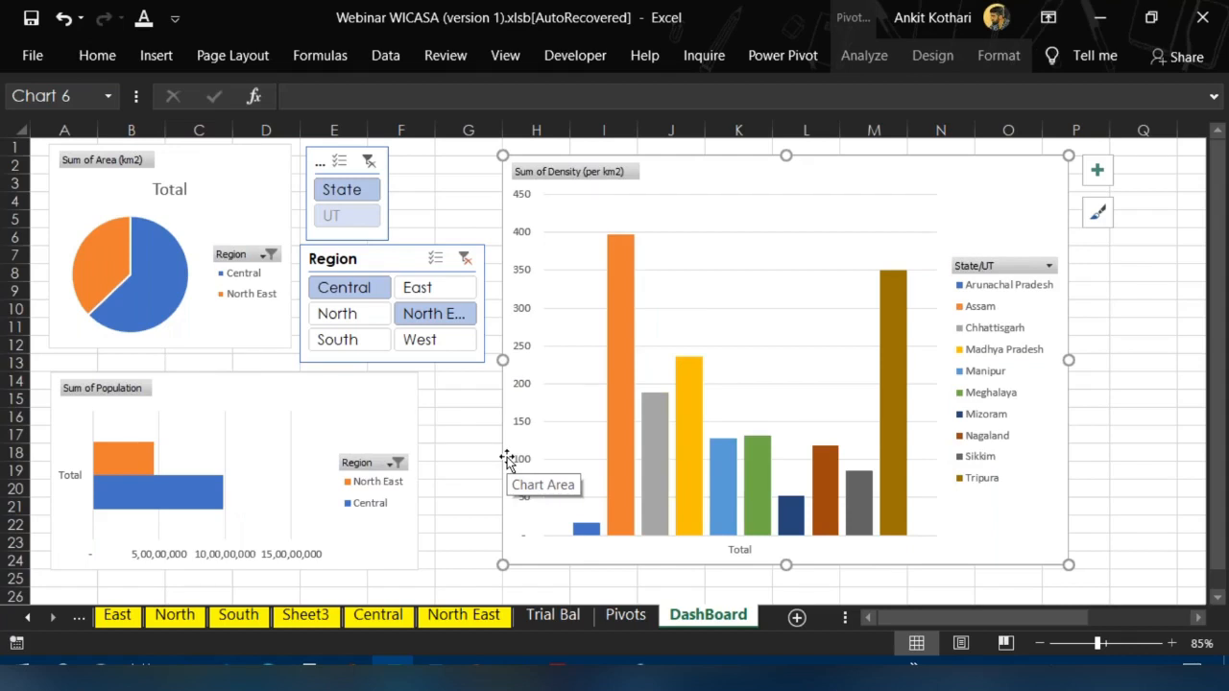
left_click(470, 454)
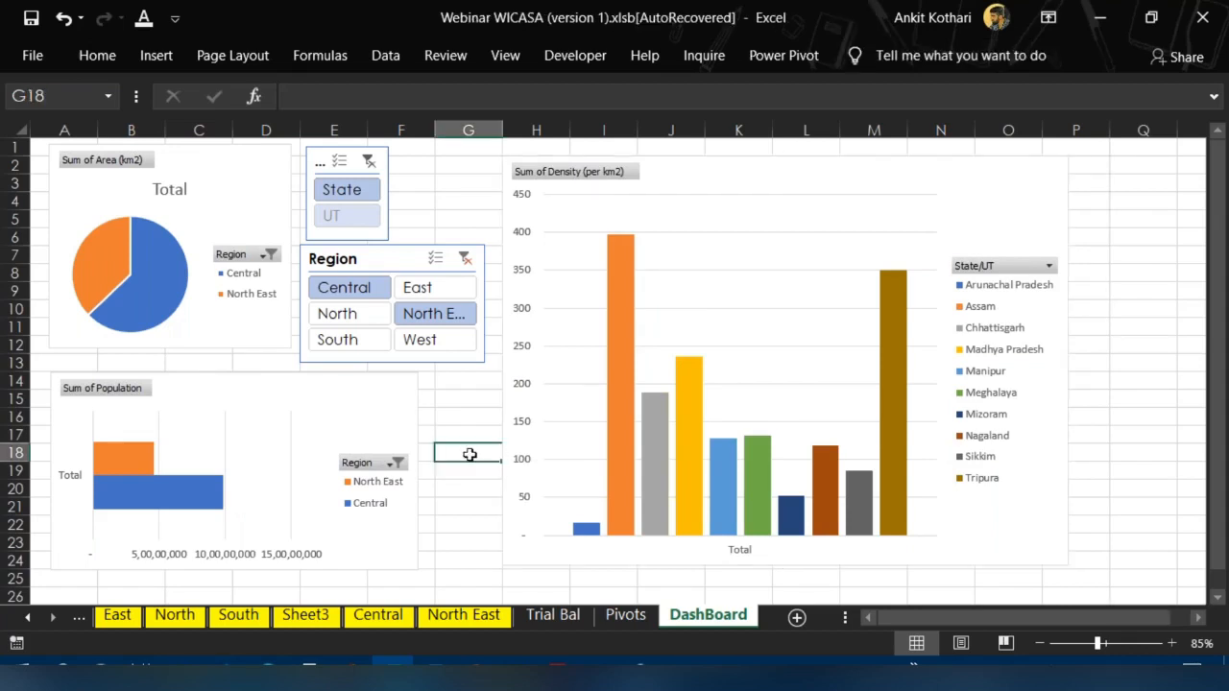
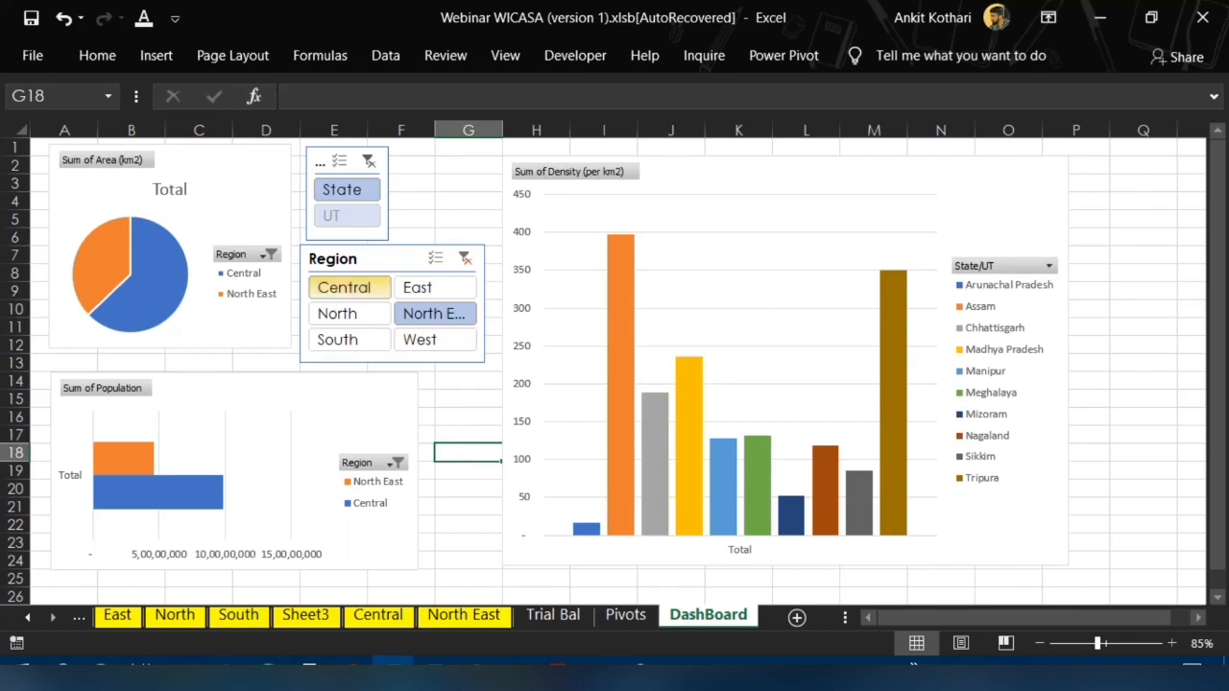
Add North, East, West and South to the Region slicer selection so every region is included
left_click(379, 312, "ctrl")
left_click(422, 288, "ctrl")
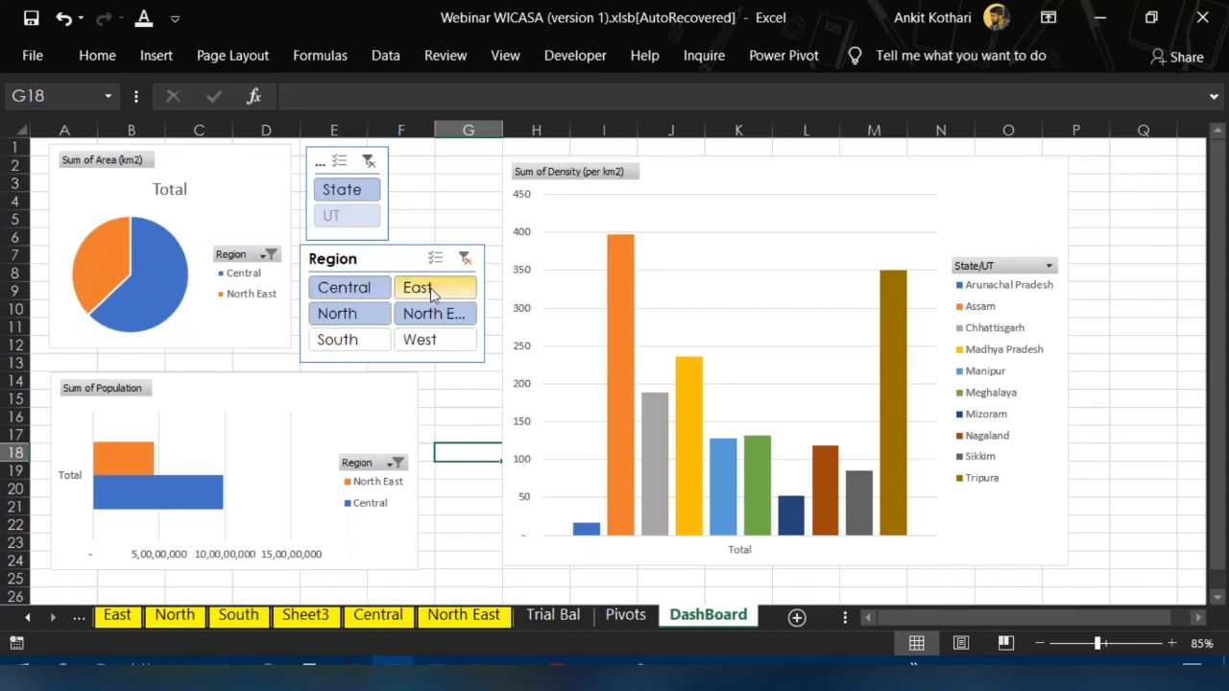
left_click(418, 345, "ctrl")
left_click(365, 341, "ctrl")
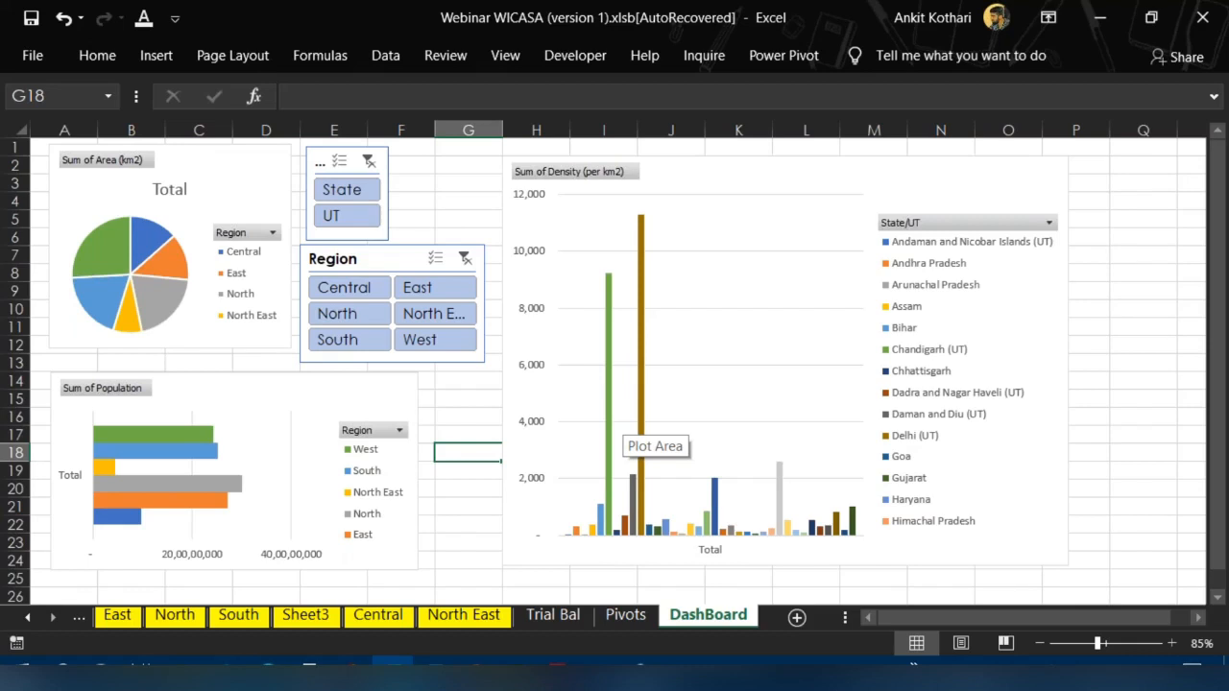
left_click(429, 186)
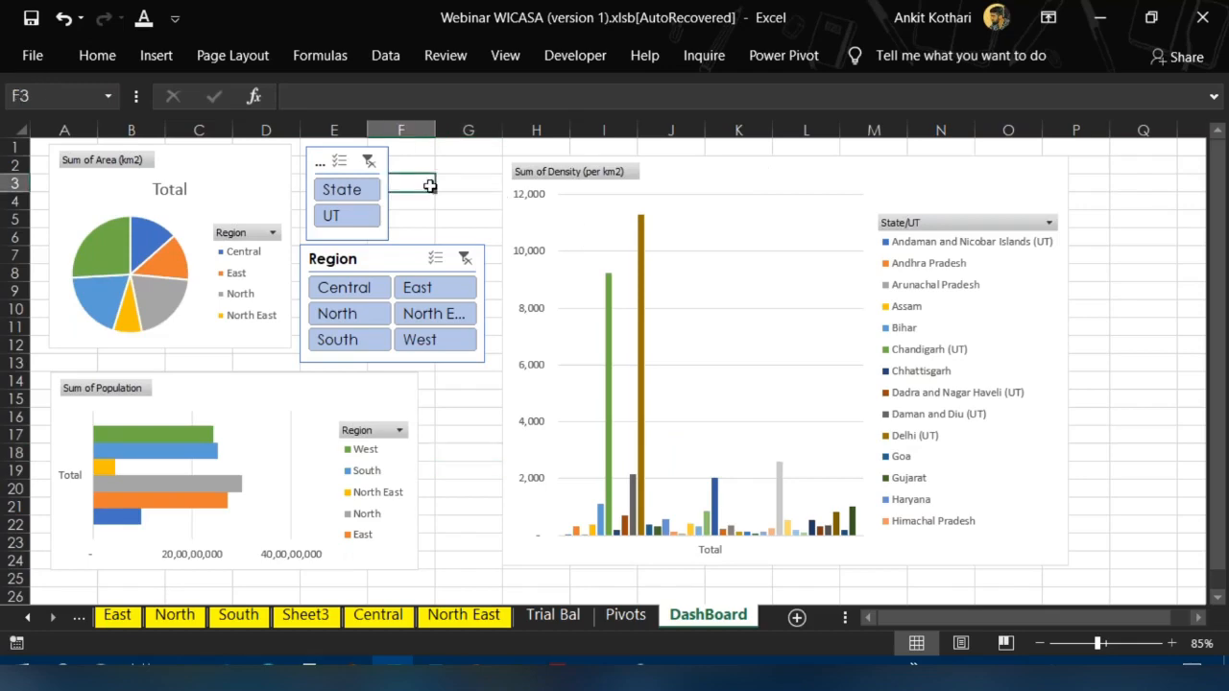
Open the Data sheet and autofit the widths of the Classification and State/UT columns
left_click(116, 616)
left_click(27, 619)
left_click(26, 619)
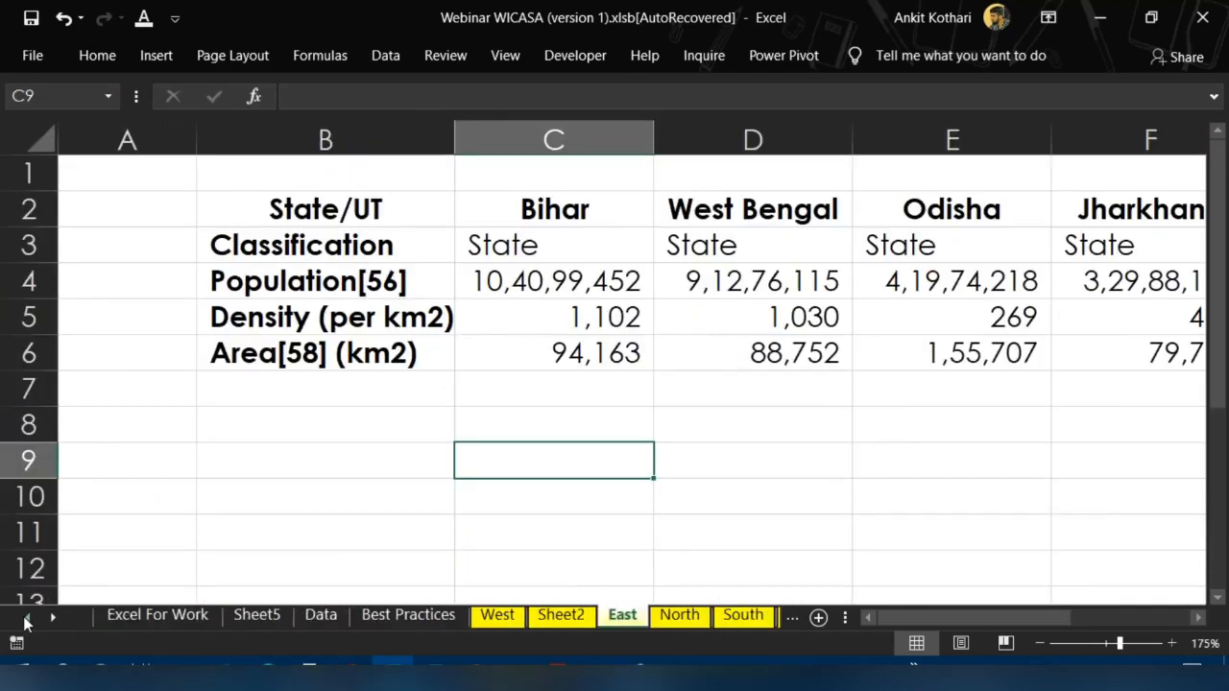
left_click(320, 617)
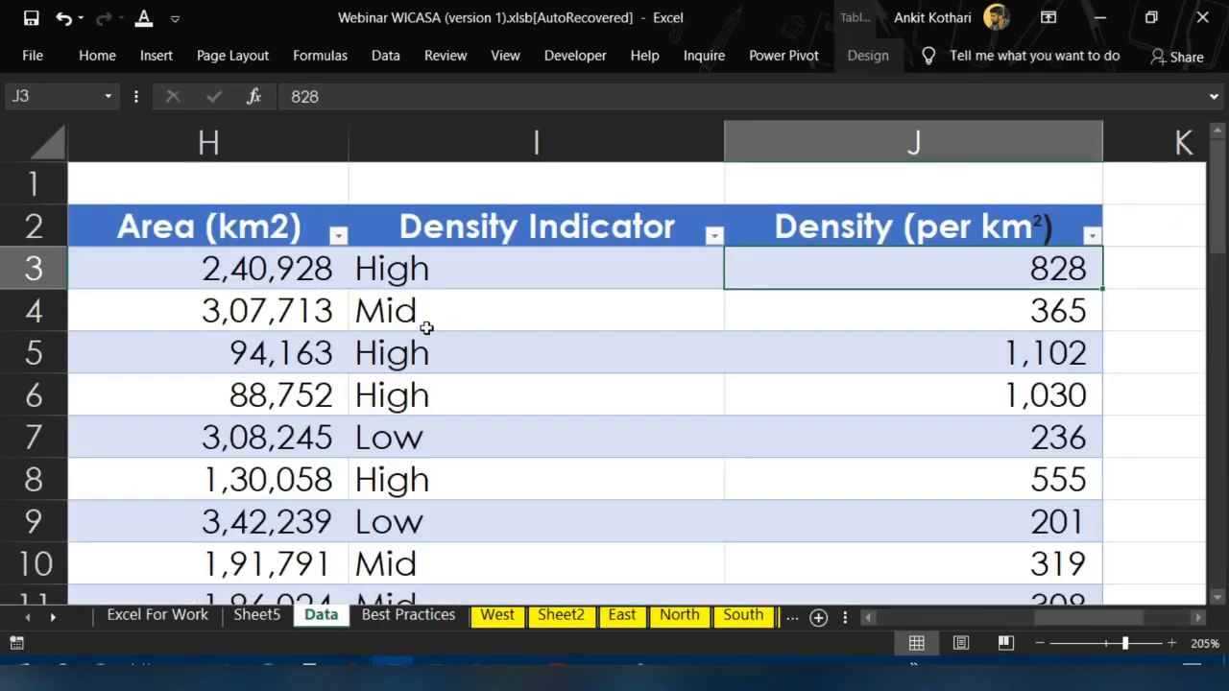
scroll(426, 328, "down", 3)
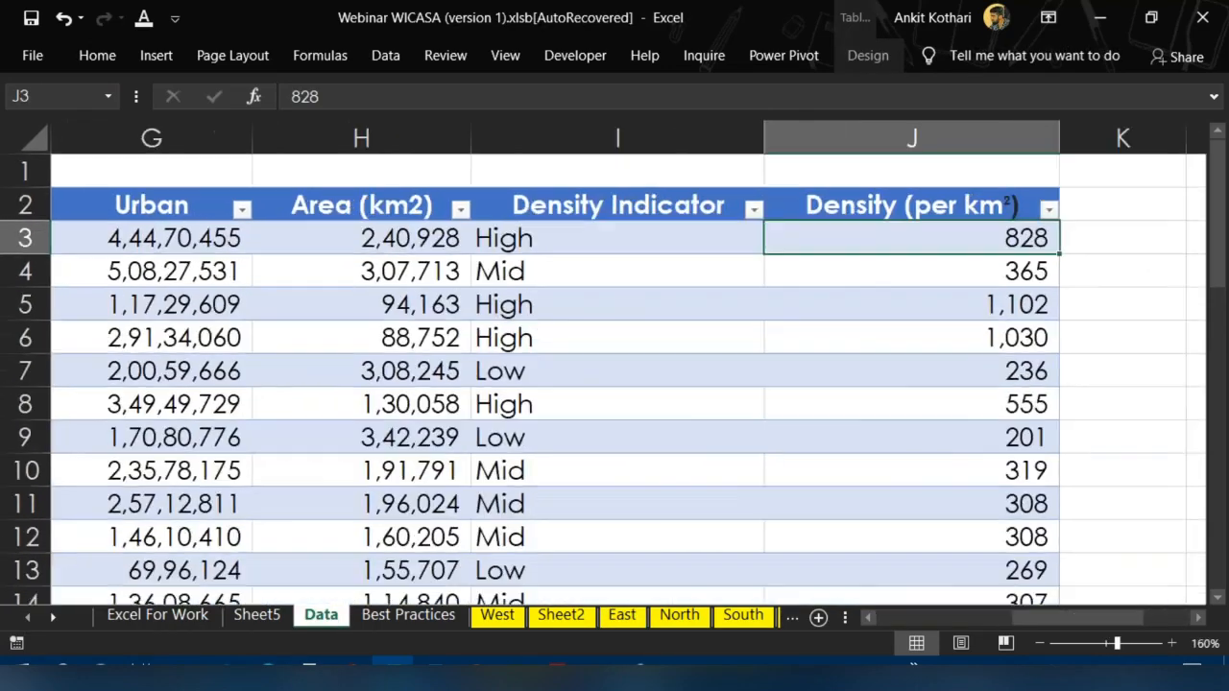
scroll(426, 328, "left", 3)
scroll(696, 244, "down", 4)
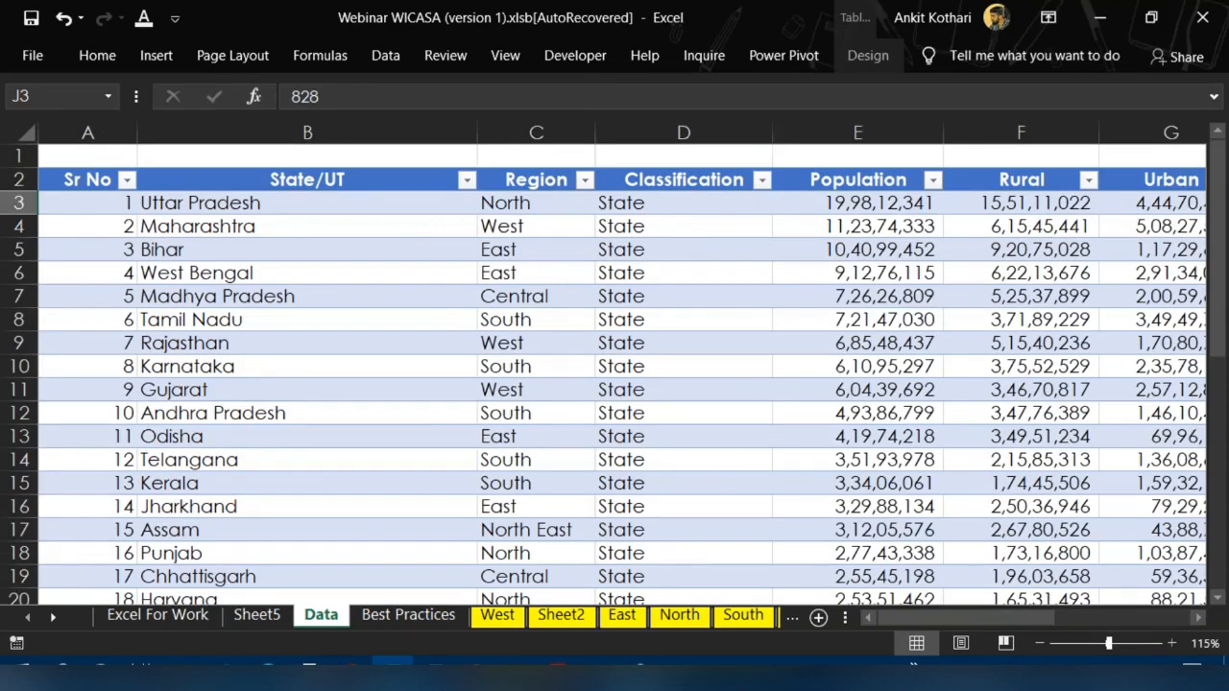
double_click(772, 132)
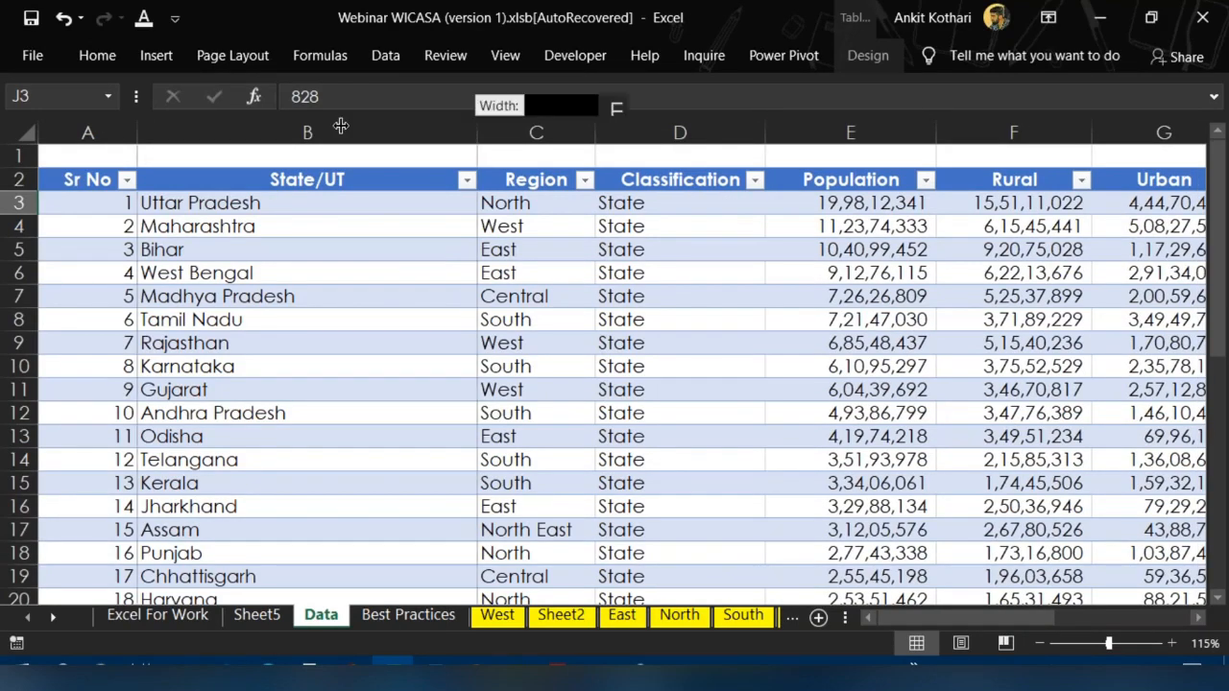
double_click(478, 133)
Narrow the Density Indicator column of the state table on the Data sheet
left_click(128, 269)
key("Right")
key("Right")
key("Right")
key("Right")
key("Right")
key("Right")
key("Right")
key("Right")
key("Right")
key("Right")
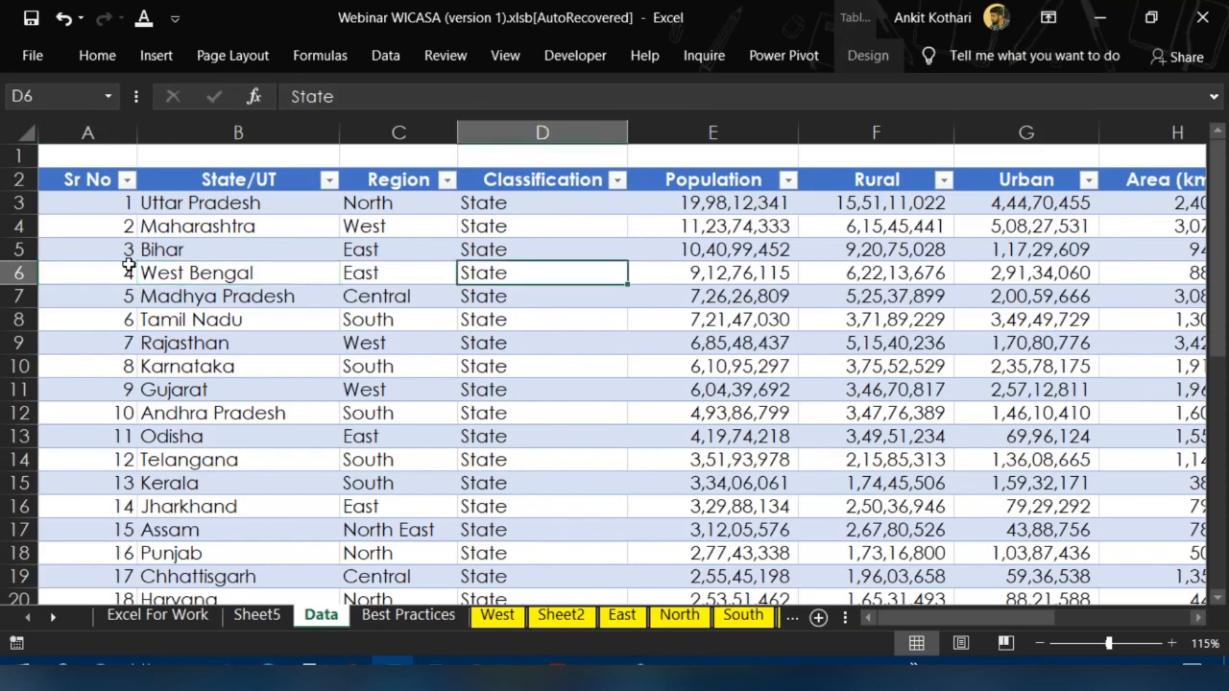
key("Up")
key("Left")
key("Left")
key("Up")
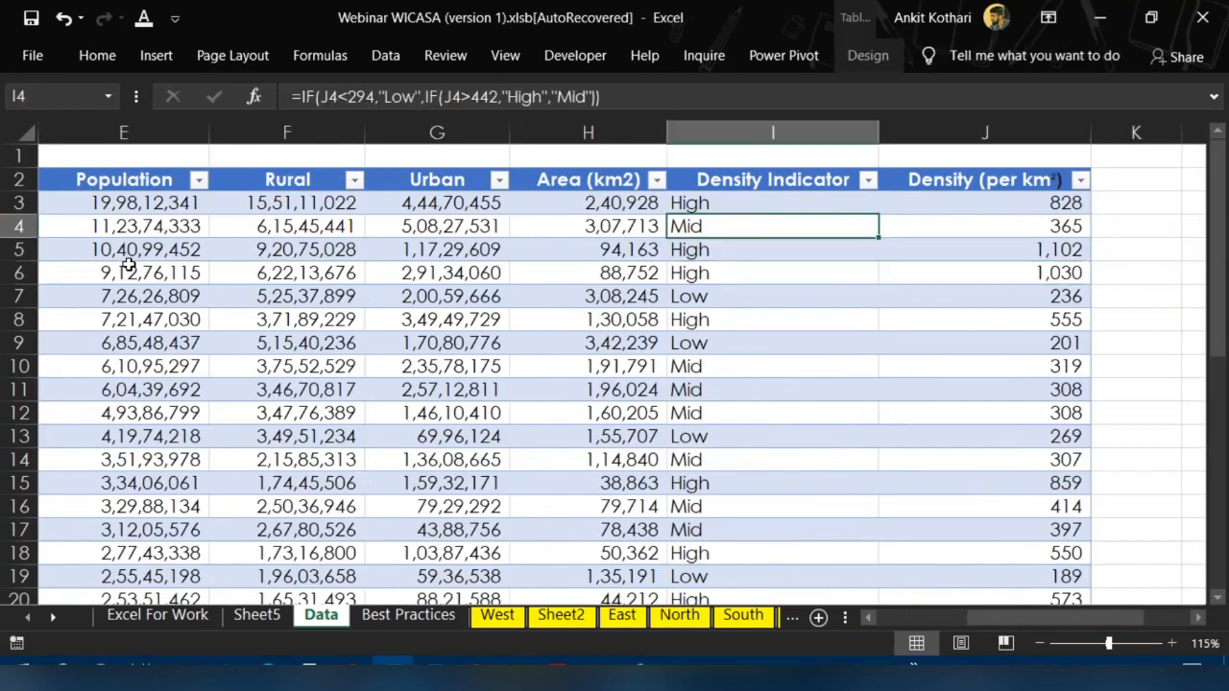
key("Up")
key("Right")
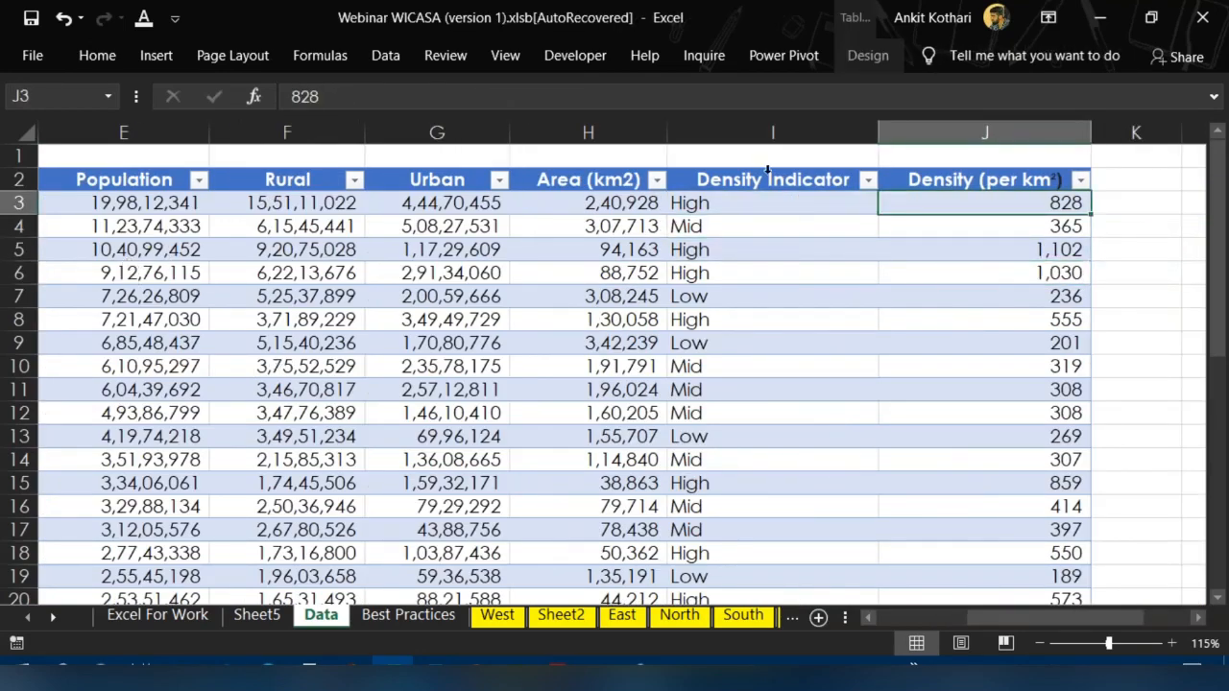
left_click_drag(875, 125, 761, 126)
Examine the table's columns from the state details across to Density (per km2) for fields to analyse
left_click(560, 269)
key("Left")
key("Left")
key("Left")
key("Left")
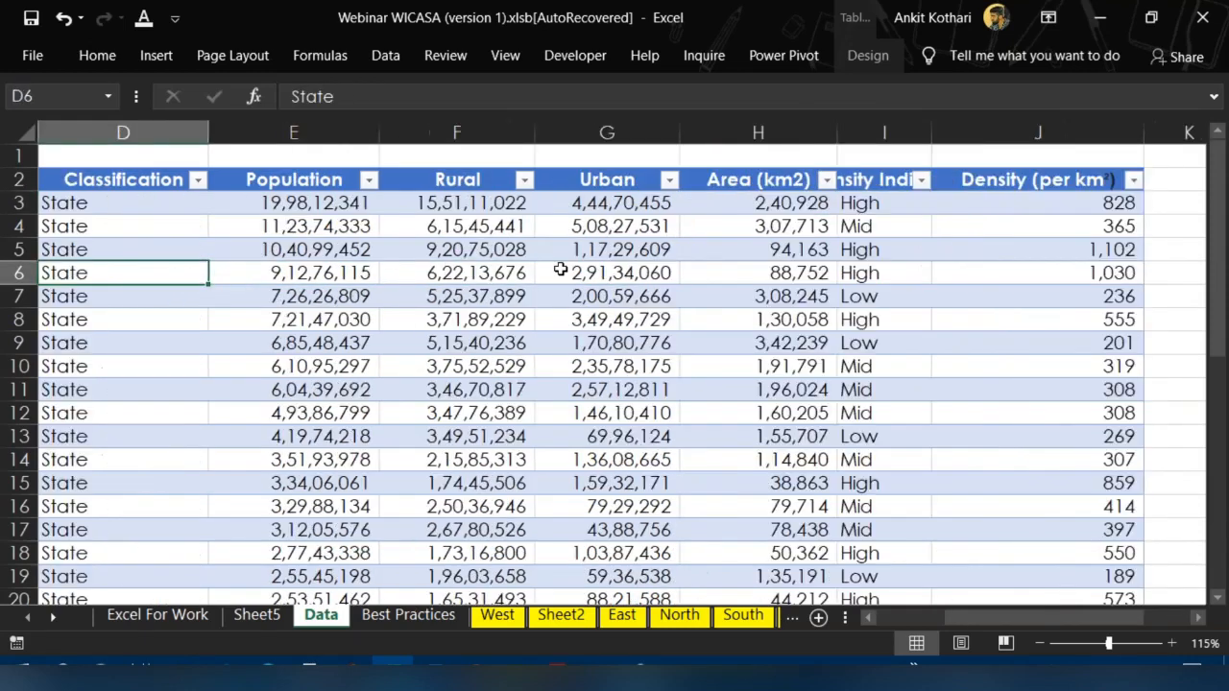
key("Left")
key("Left")
key("Up")
key("Up")
key("Up")
key("Right")
key("Right")
key("Right")
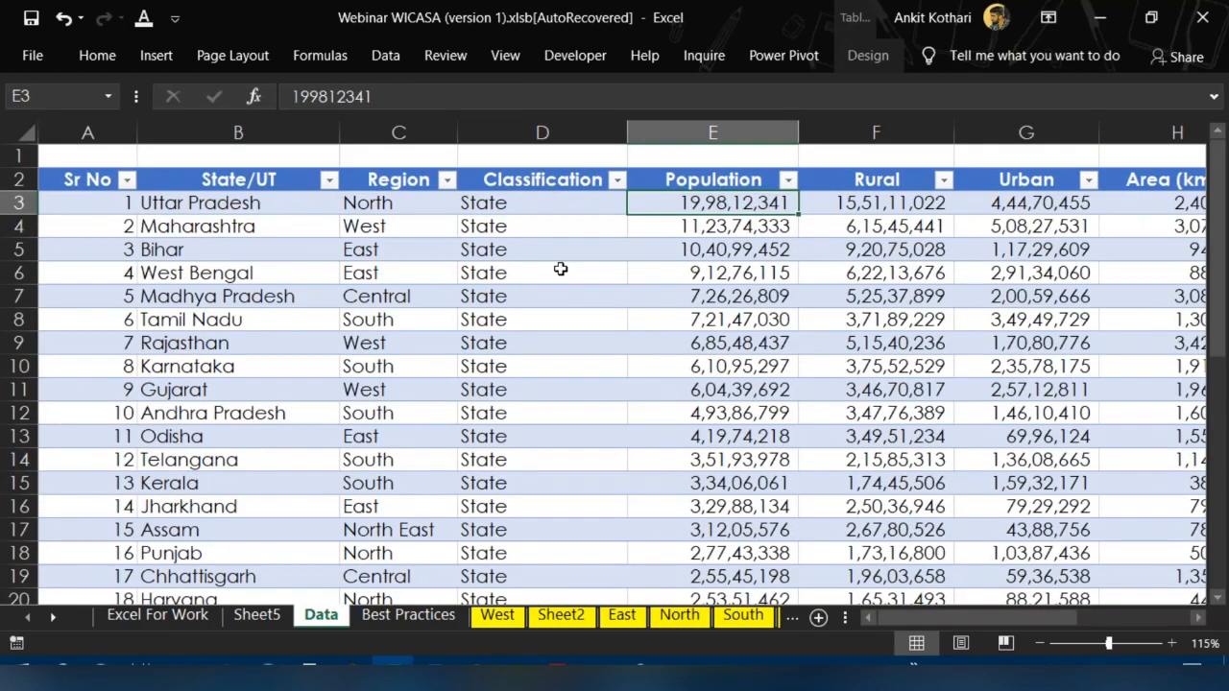
key("Right")
key("Right")
key("Right")
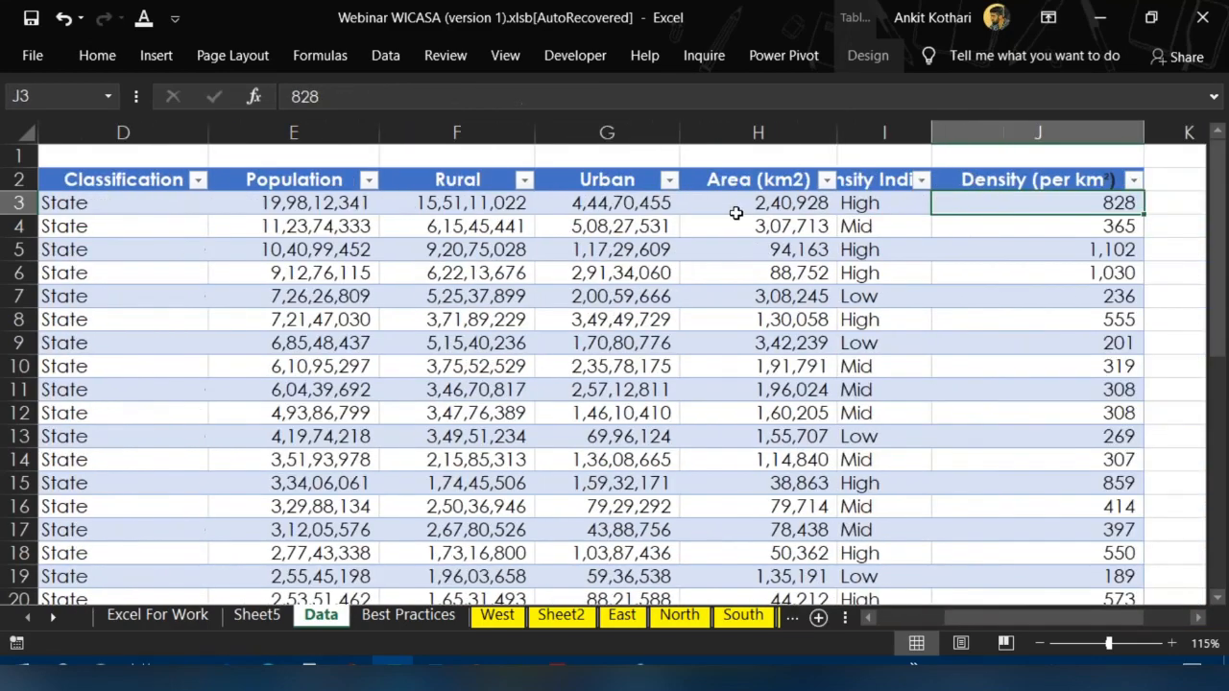
Insert a table column between Rural and Urban and name its header "Rural %"
left_click(716, 128)
left_click_drag(717, 128, 622, 130)
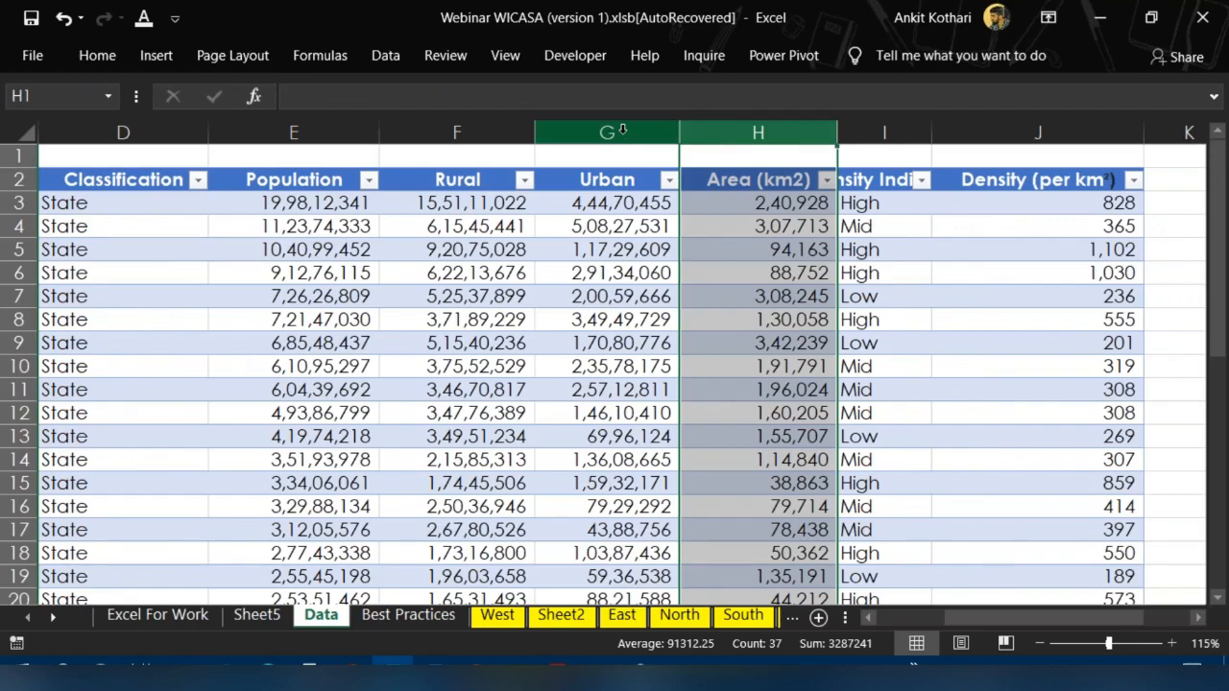
left_click(622, 129)
key("ctrl+shift+plus")
key("Down")
key("F2")
type("Rural")
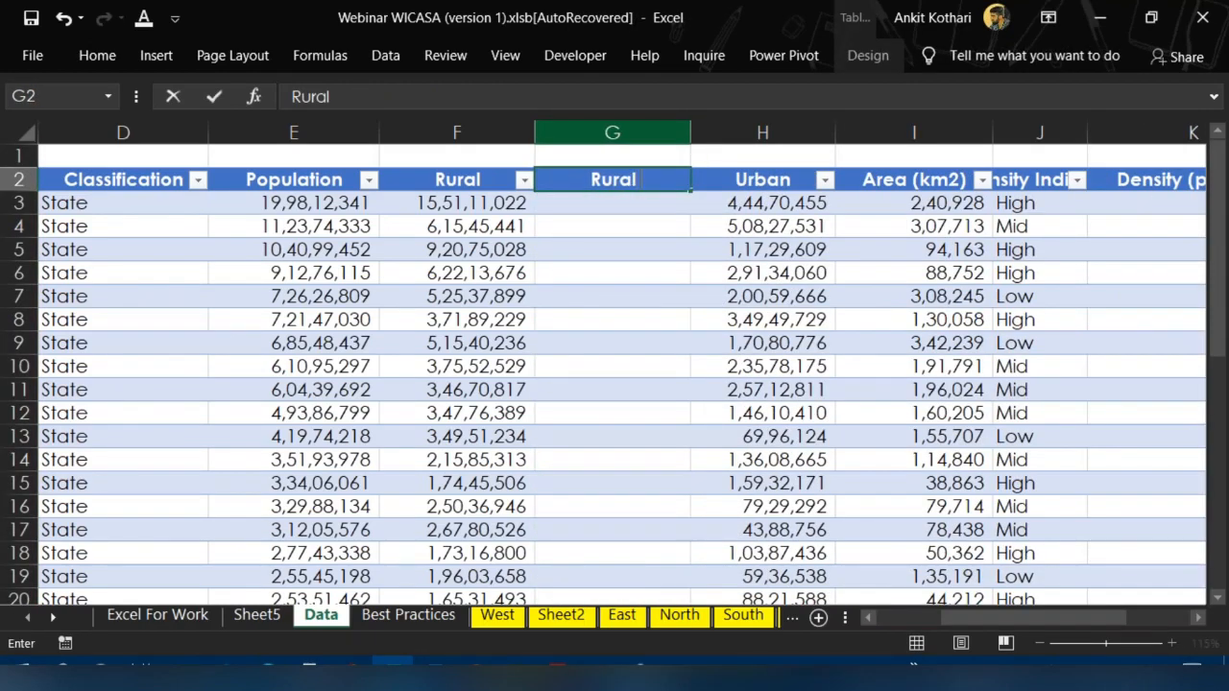
type(" %")
key("Return")
Insert a table column between Urban and Area (km2) and name its header "Urban %"
key("Right")
key("Right")
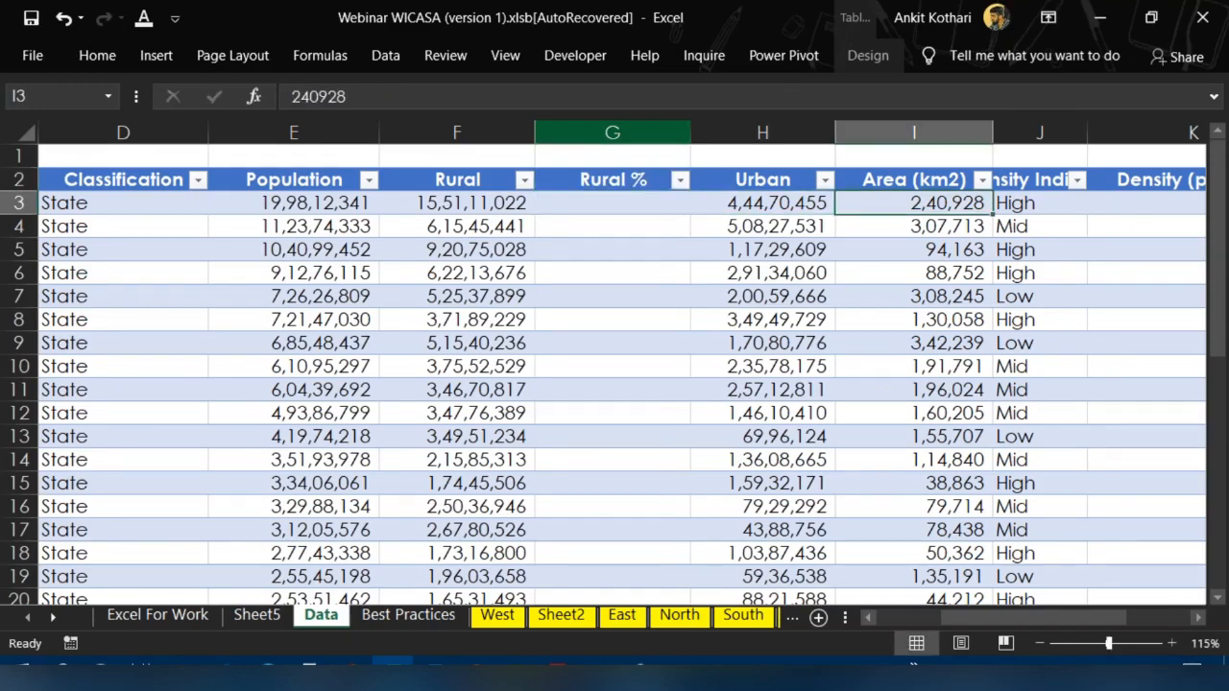
key("ctrl+shift+Down")
key("Left")
key("Up")
key("Up")
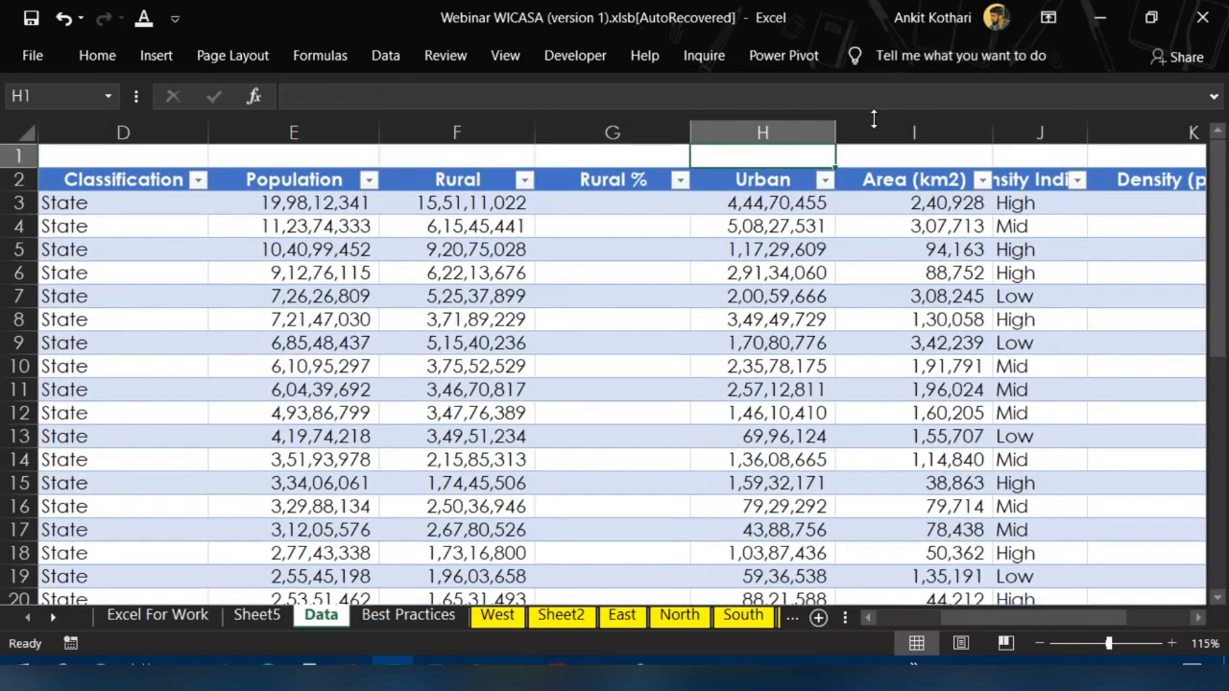
left_click(870, 128)
key("ctrl+plus")
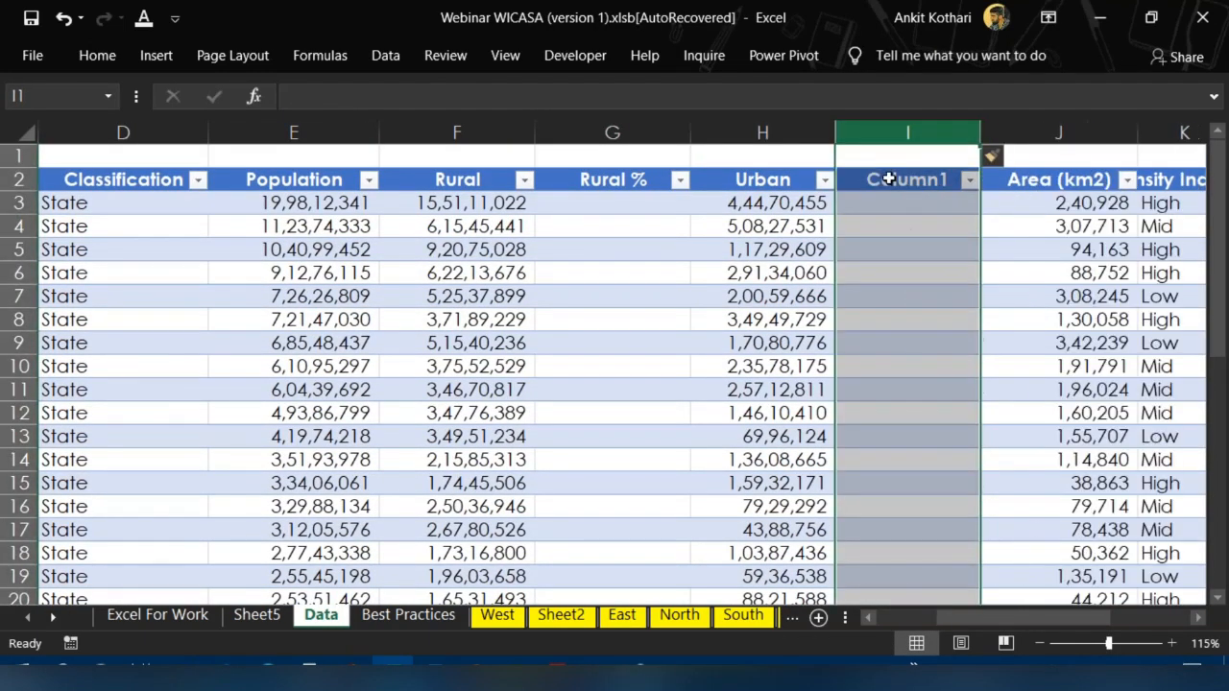
left_click(889, 180)
type("Urban %")
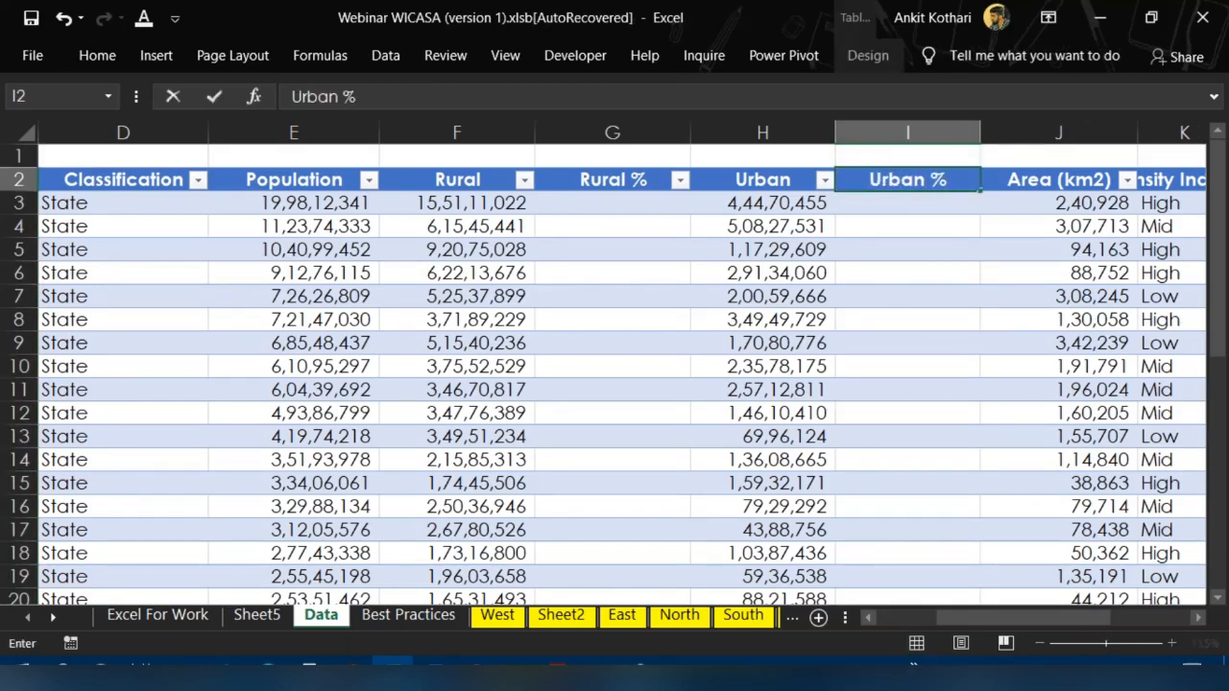
key("Return")
key("Left")
key("Left")
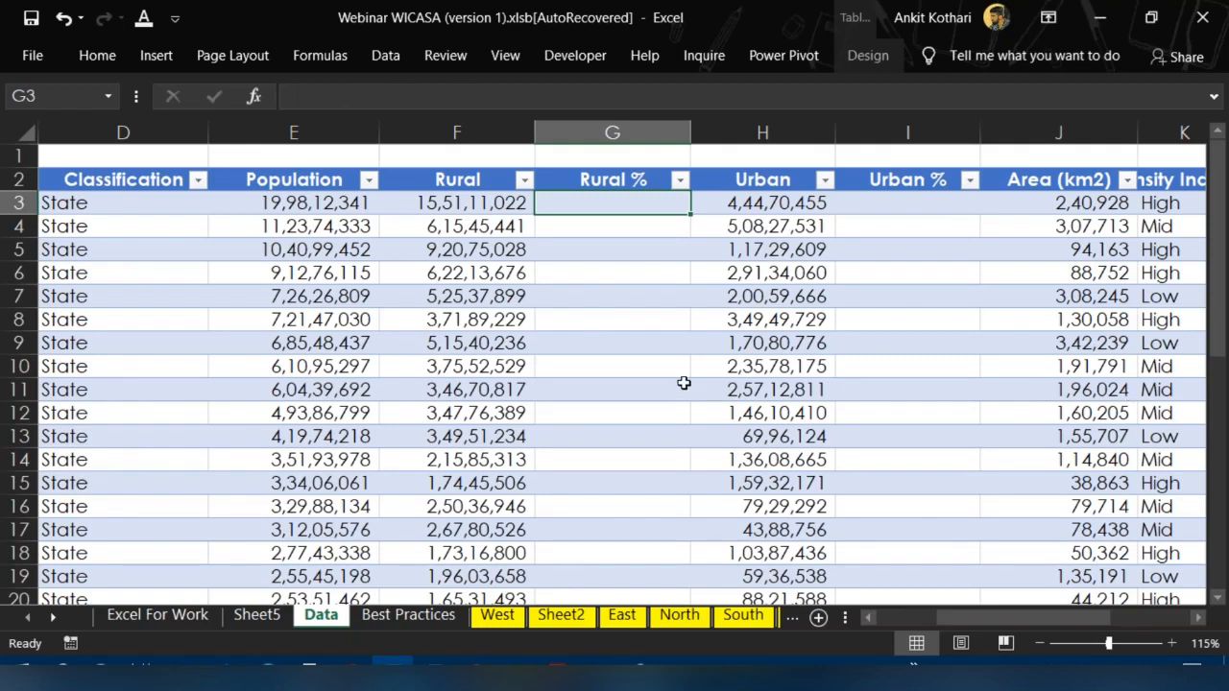
Hide the Region and Classification columns, C and D, in the Data sheet
key("Up")
key("Down")
scroll(685, 382, "up", 5, "ctrl")
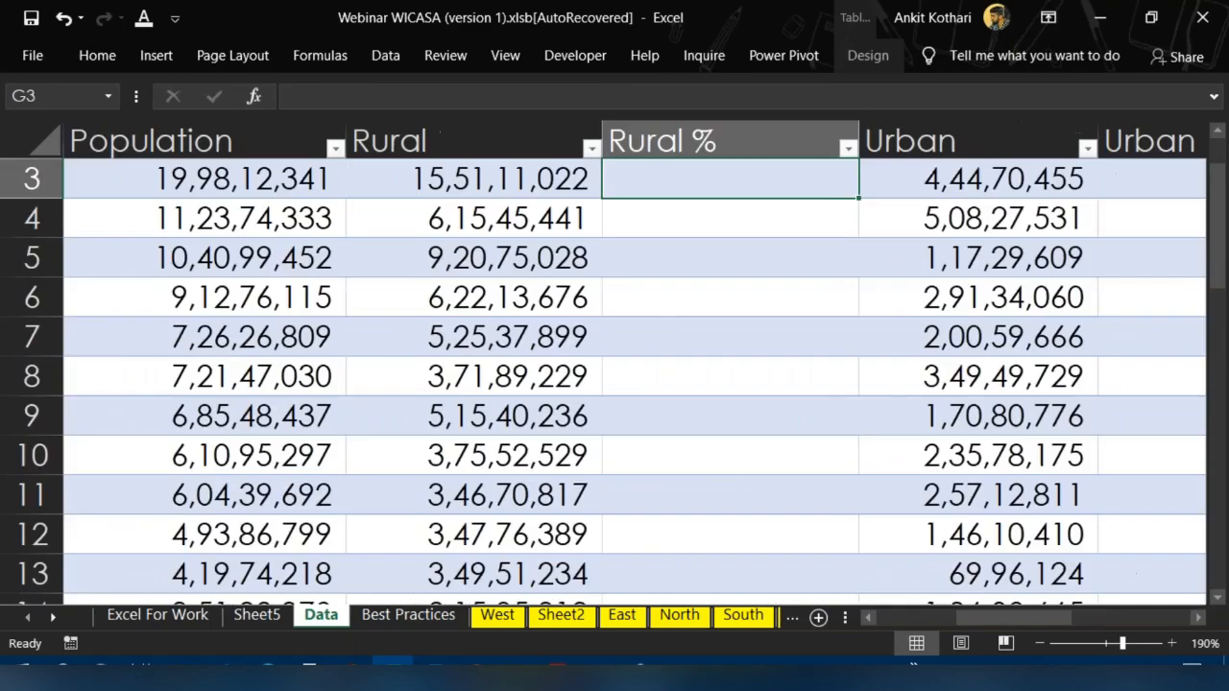
scroll(634, 384, "left", 3)
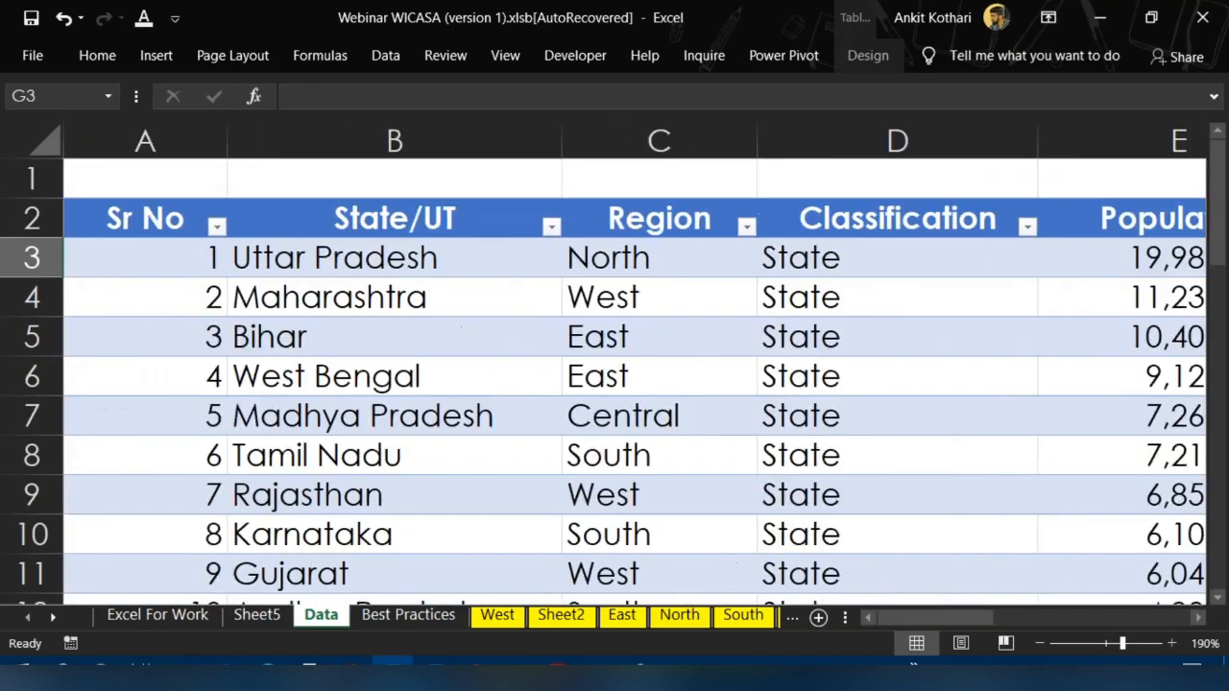
scroll(685, 382, "down", 2, "ctrl")
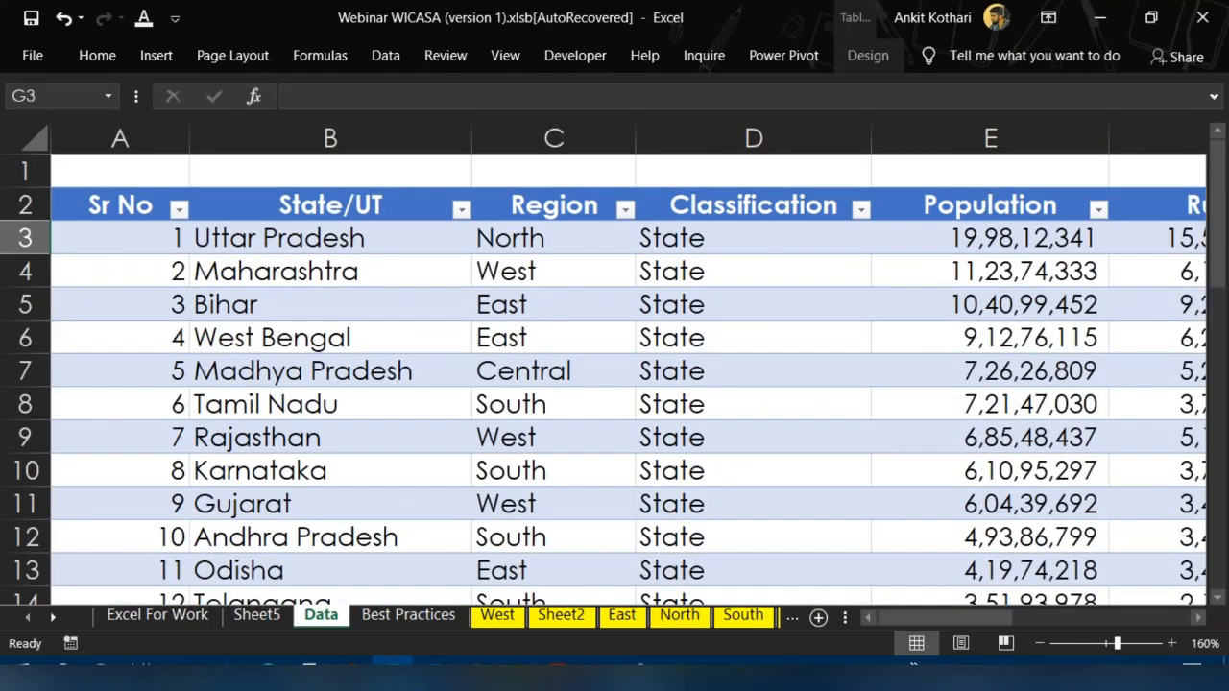
scroll(604, 362, "down", 1, "ctrl")
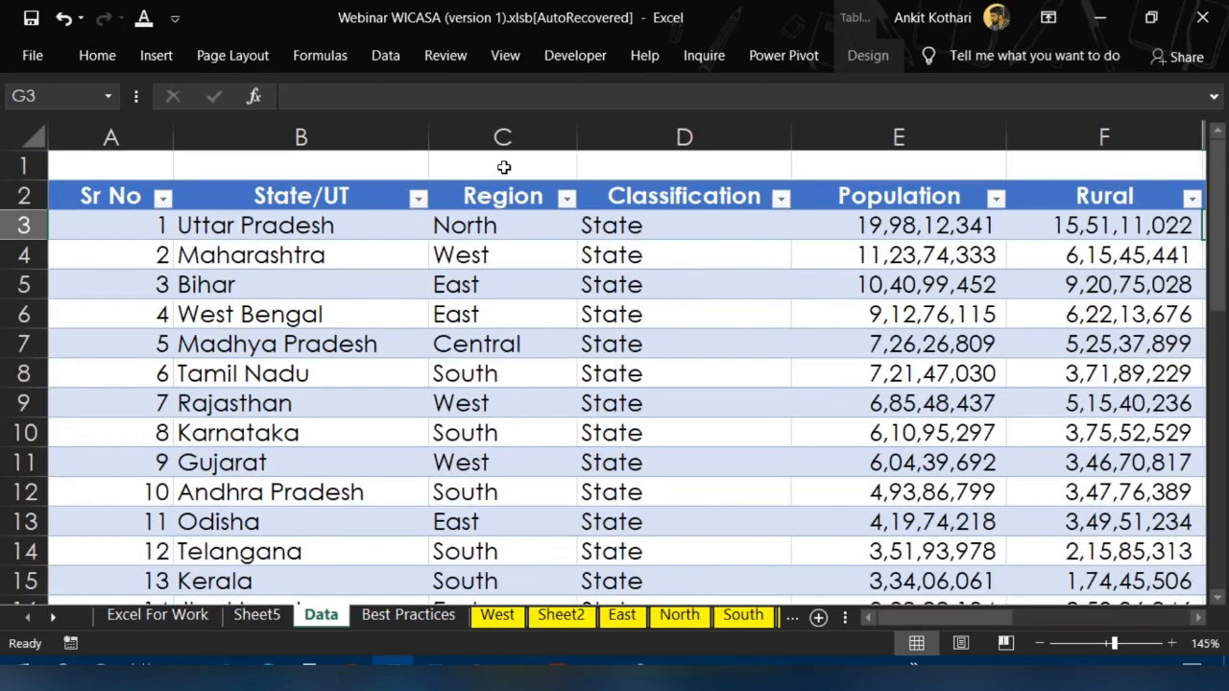
left_click_drag(502, 137, 730, 137)
right_click(753, 131)
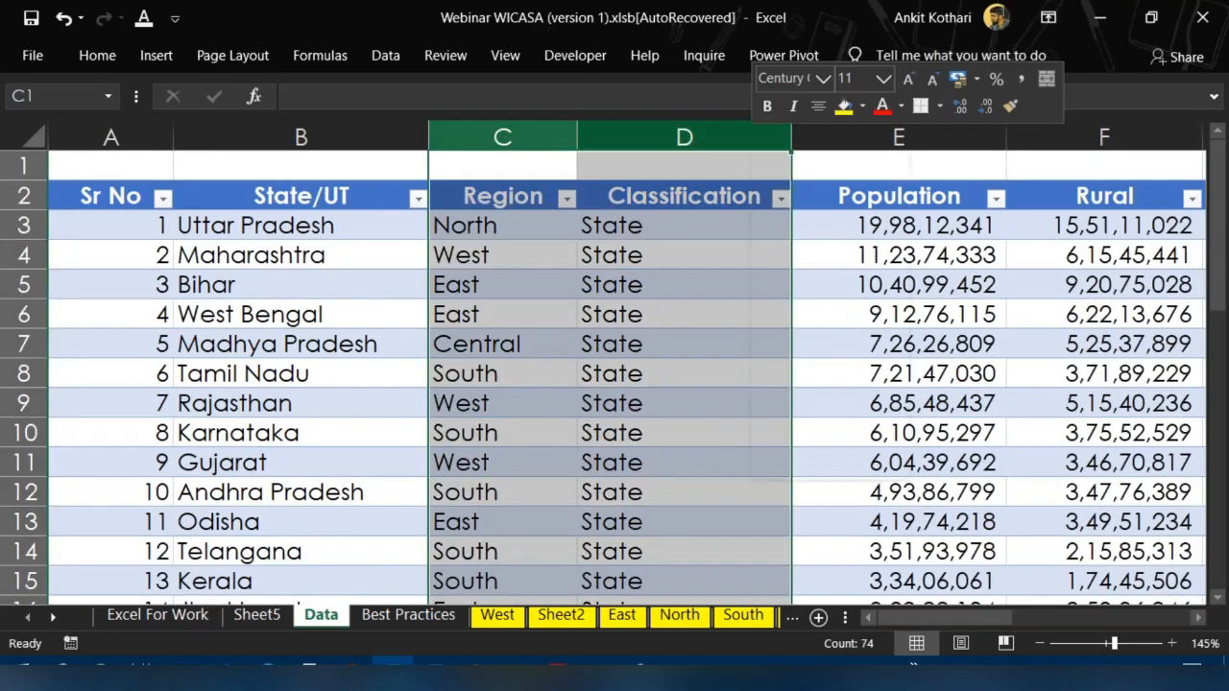
left_click(779, 443)
left_click(595, 374)
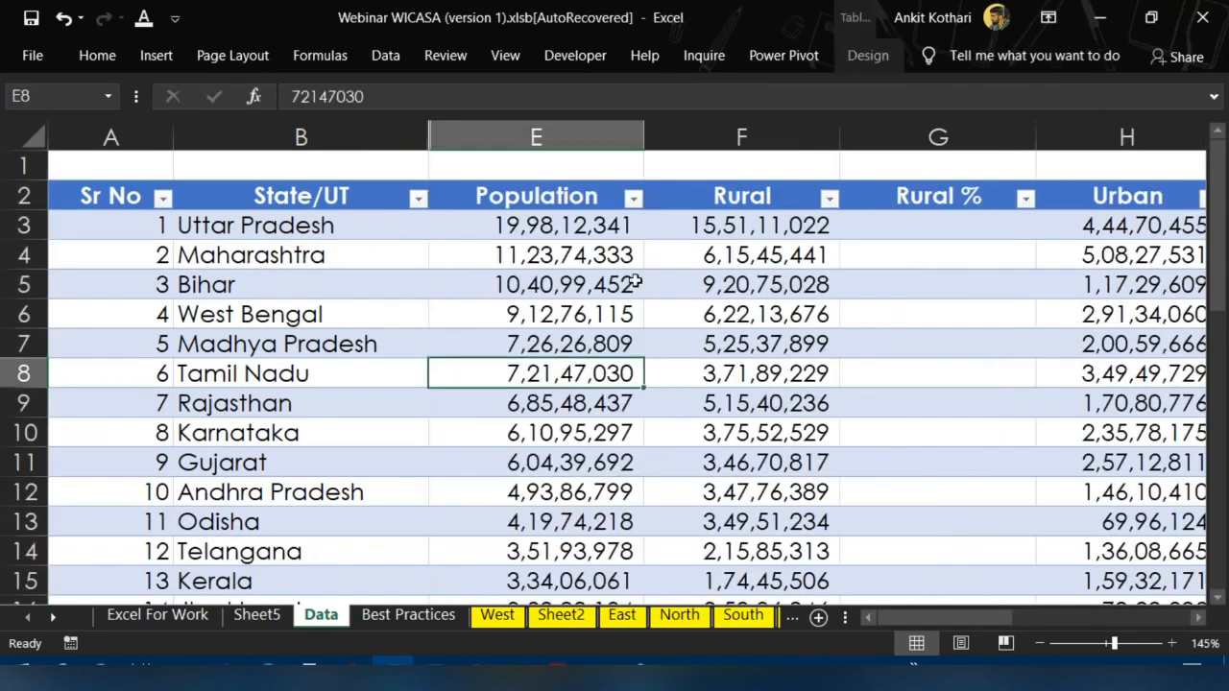
left_click(720, 255)
left_click(622, 219)
left_click(953, 227)
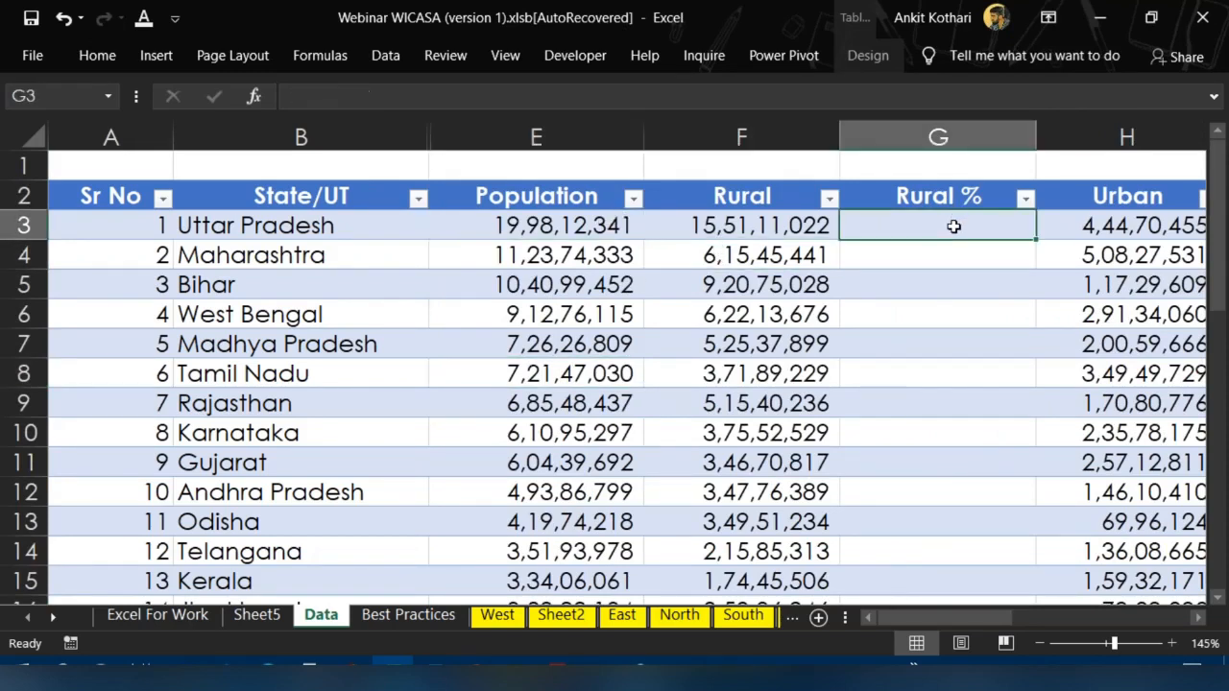
key("alt")
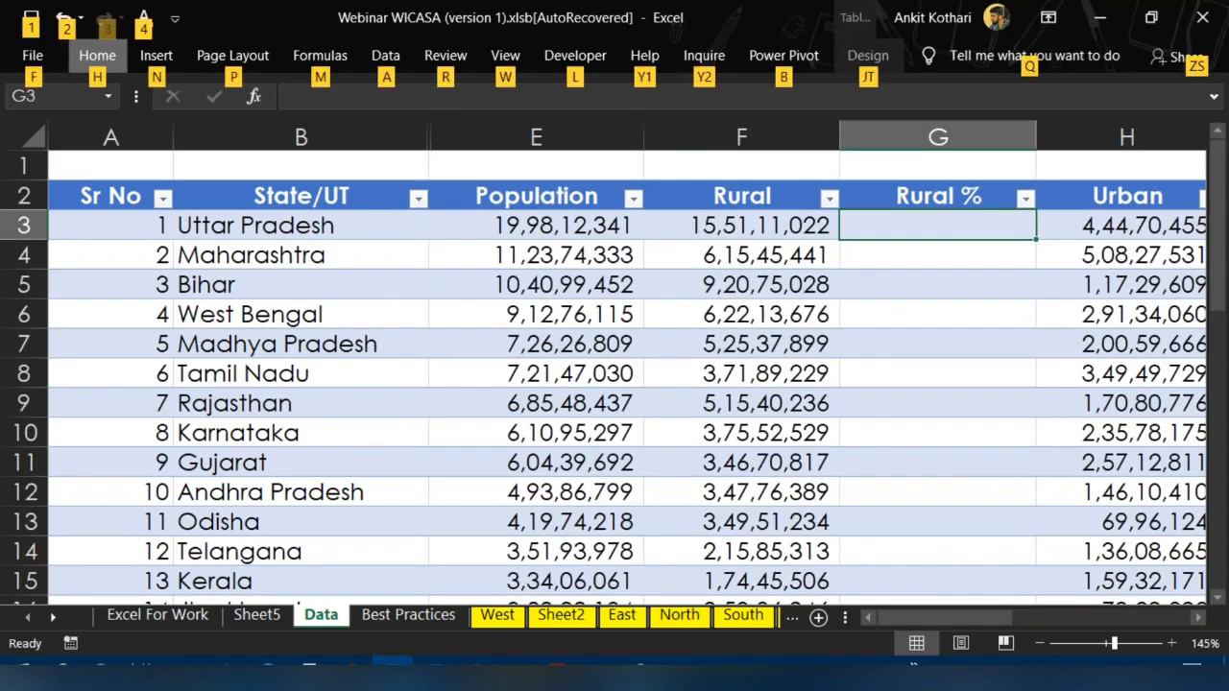
key("Escape")
type("=[@Rural")
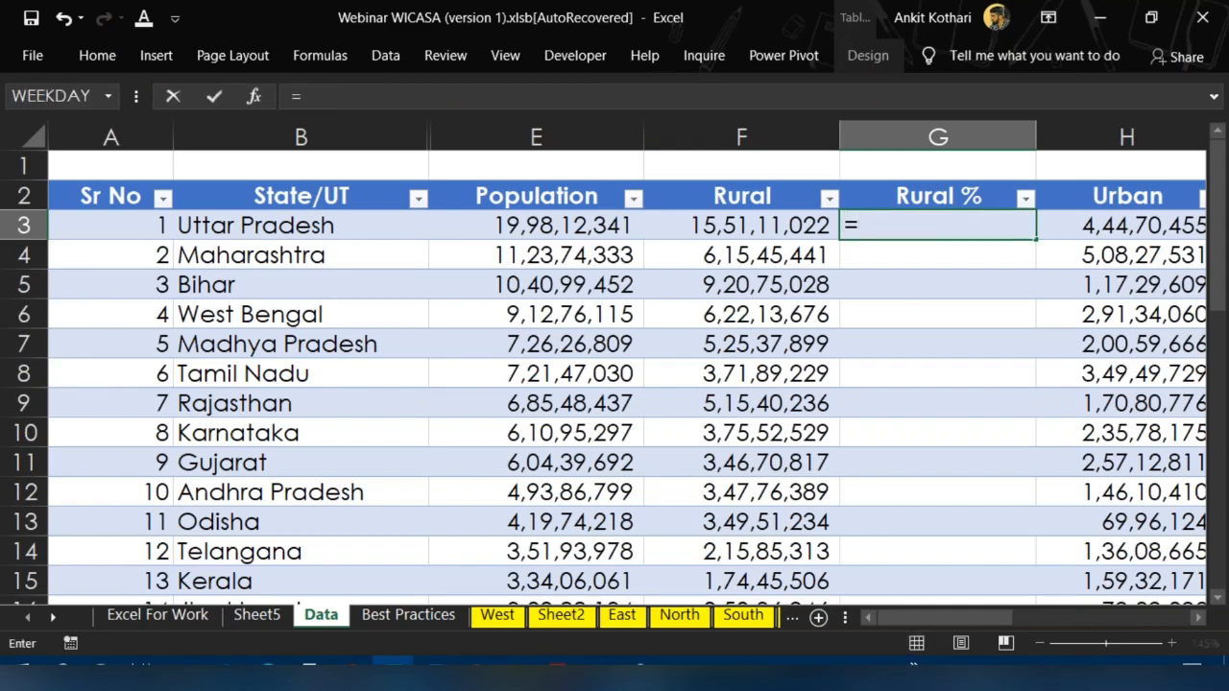
key("Left")
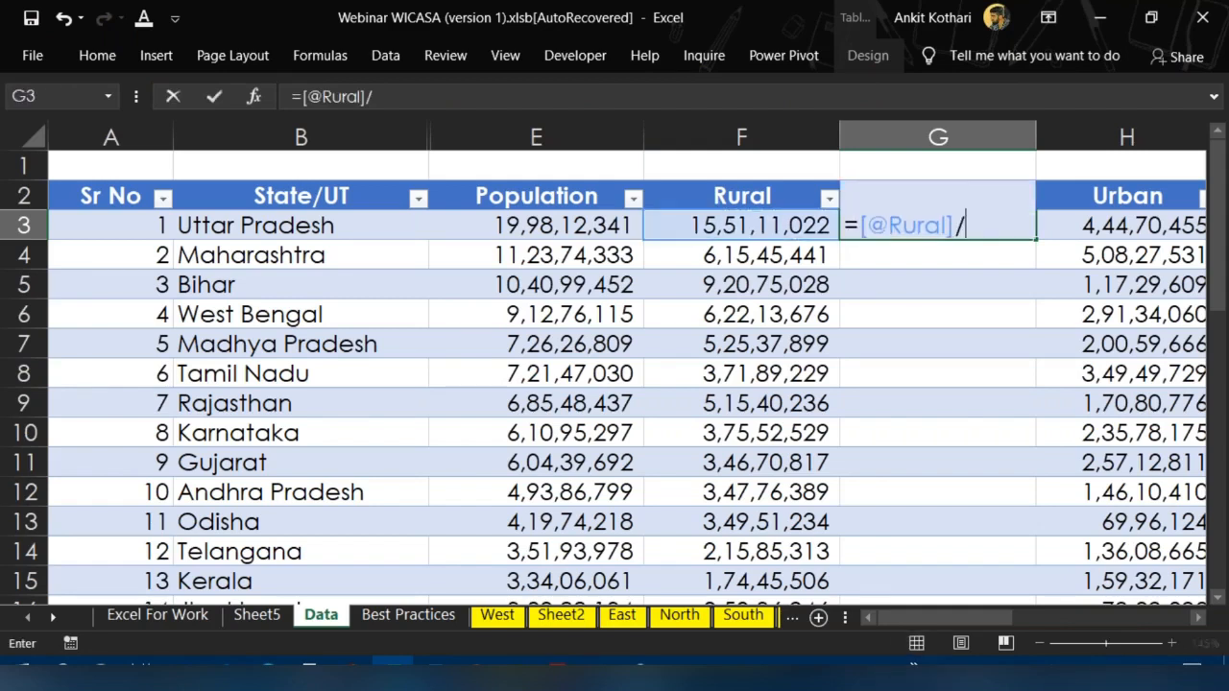
type("/")
key("Left")
key("Left")
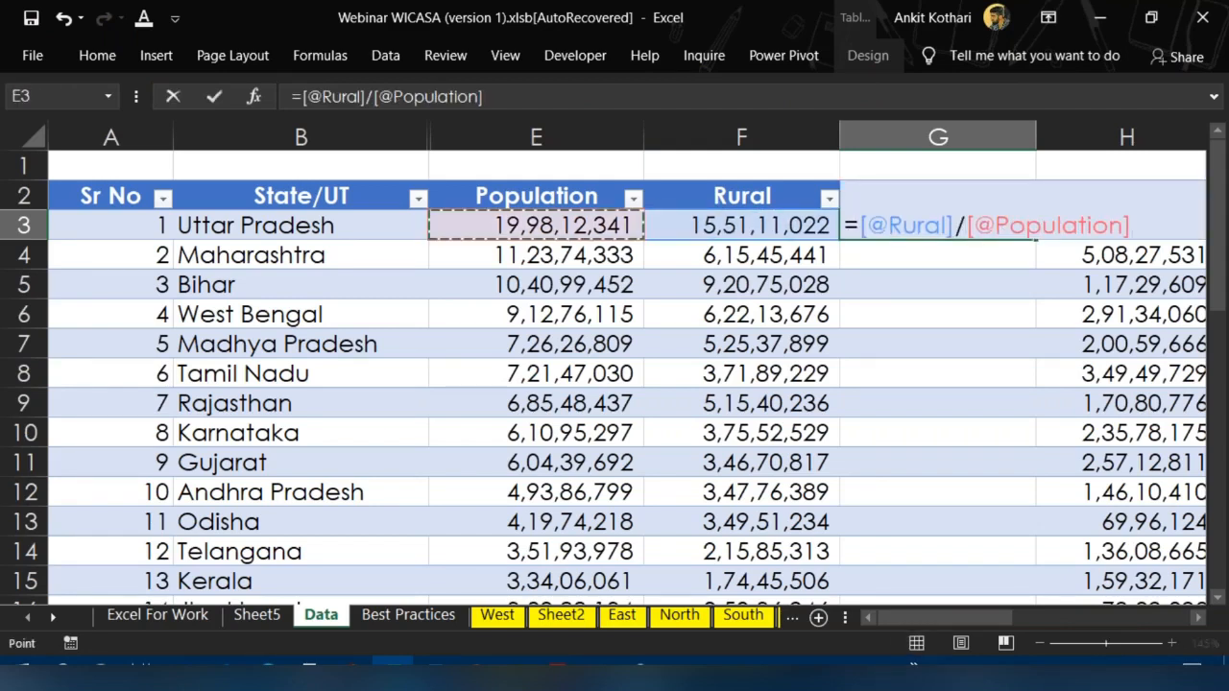
key("ctrl+Return")
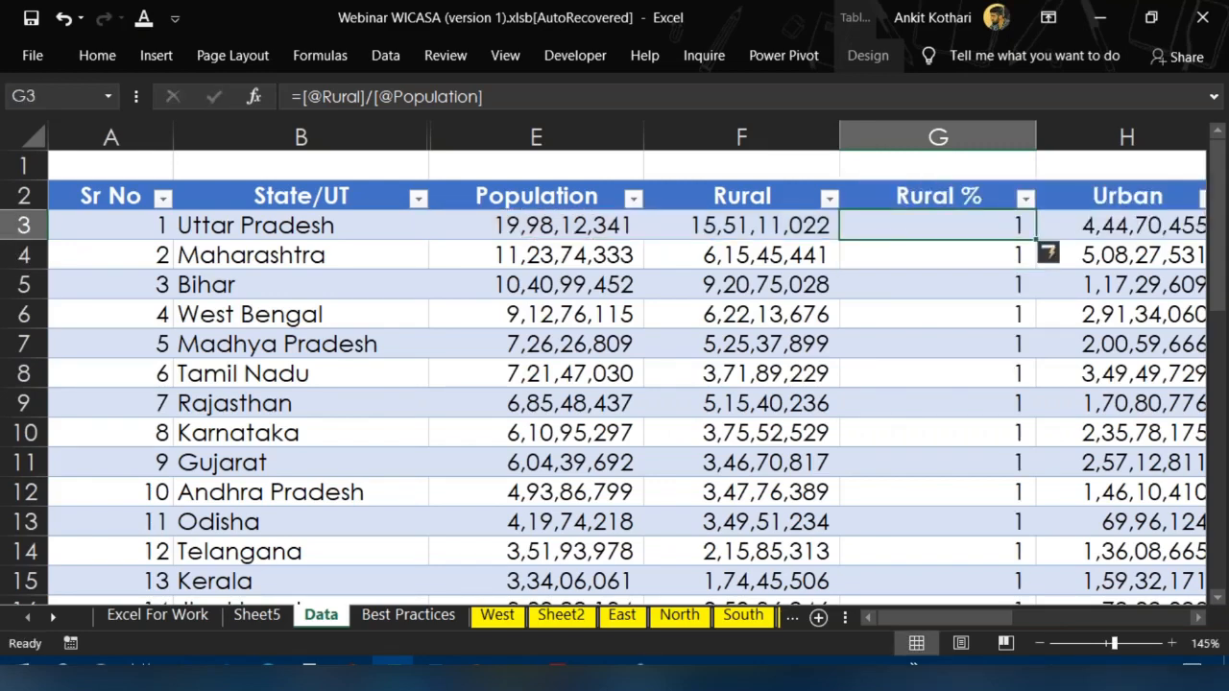
Format all Rural % values as percentages with two decimal places
key("ctrl+shift+Down")
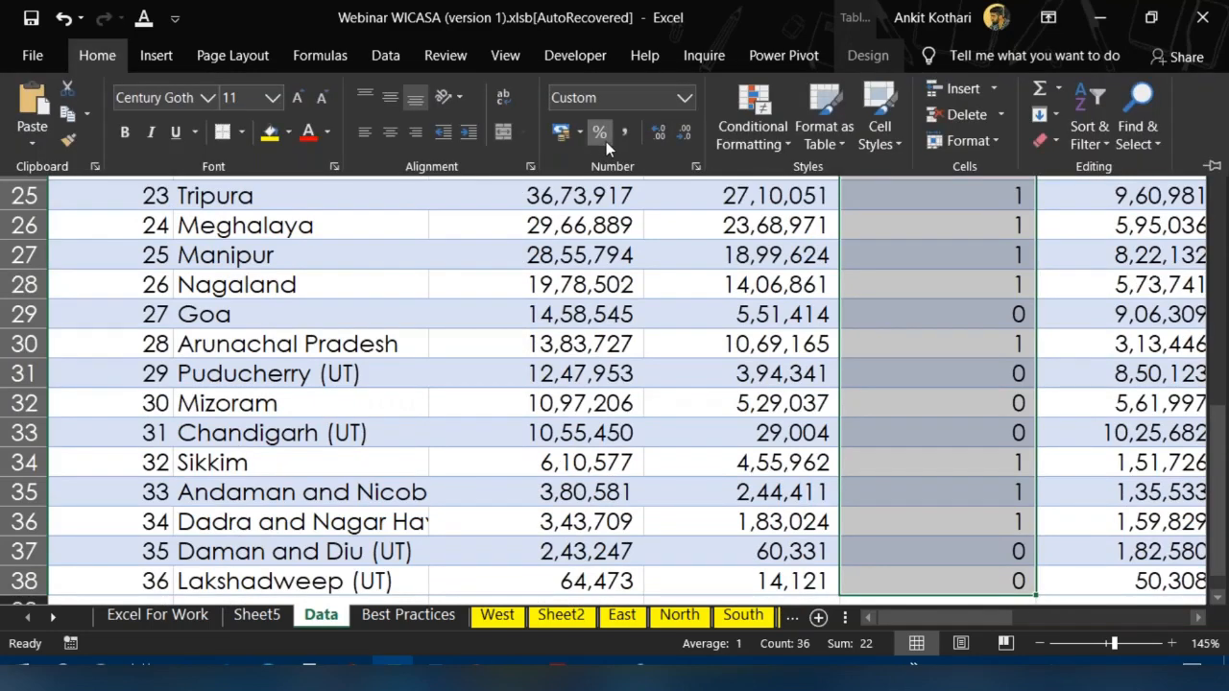
left_click(605, 140)
left_click(661, 135)
left_click(661, 135)
left_click(903, 235)
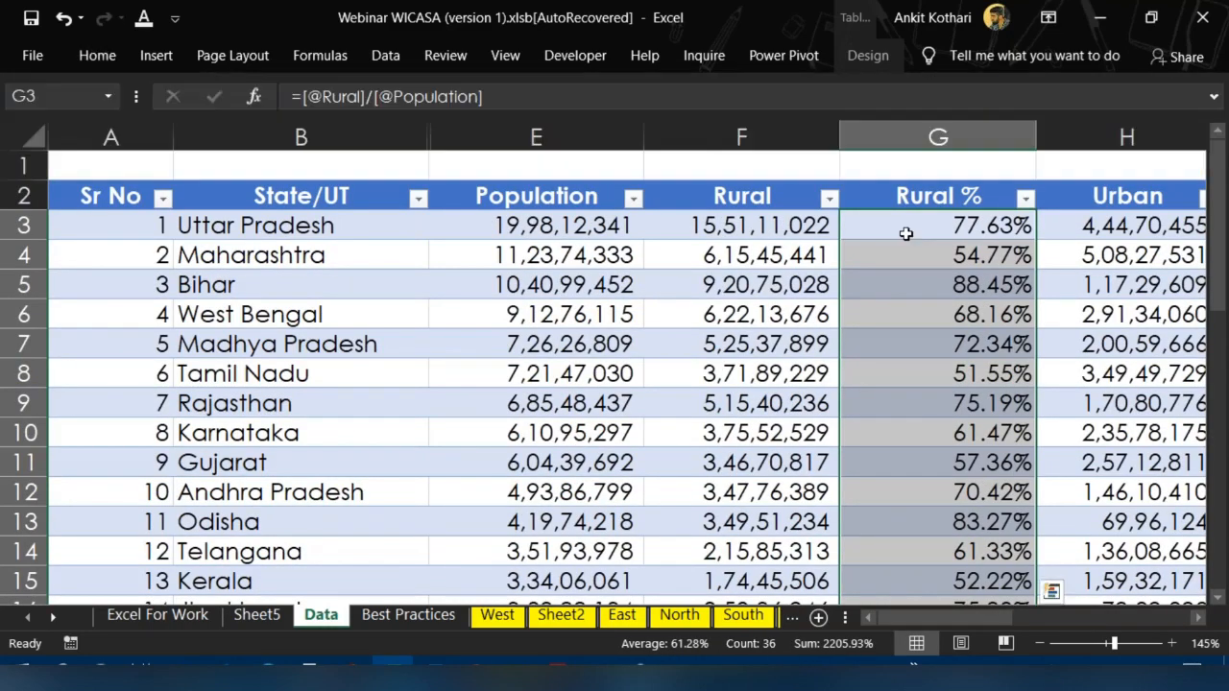
left_click(903, 235)
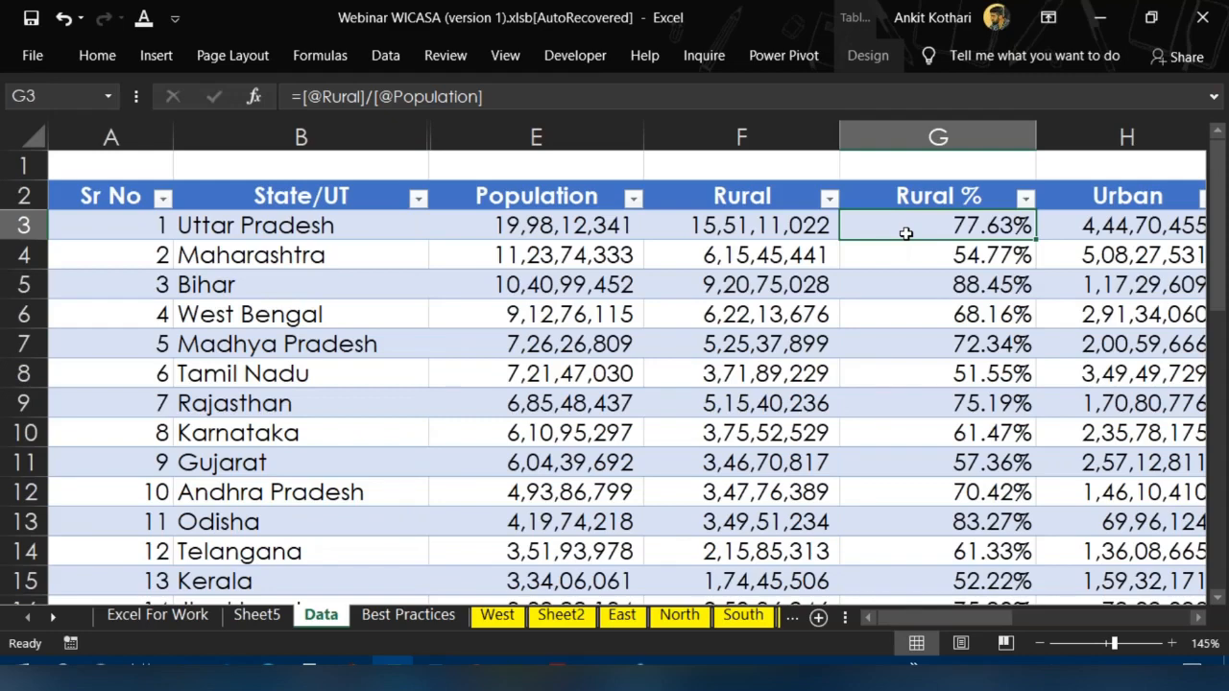
Fill the Urban % column with the formula =1-[@[Rural %]], starting from cell I3
key("Down")
key("ctrl+Down")
key("ctrl+Up")
key("Down")
key("Right")
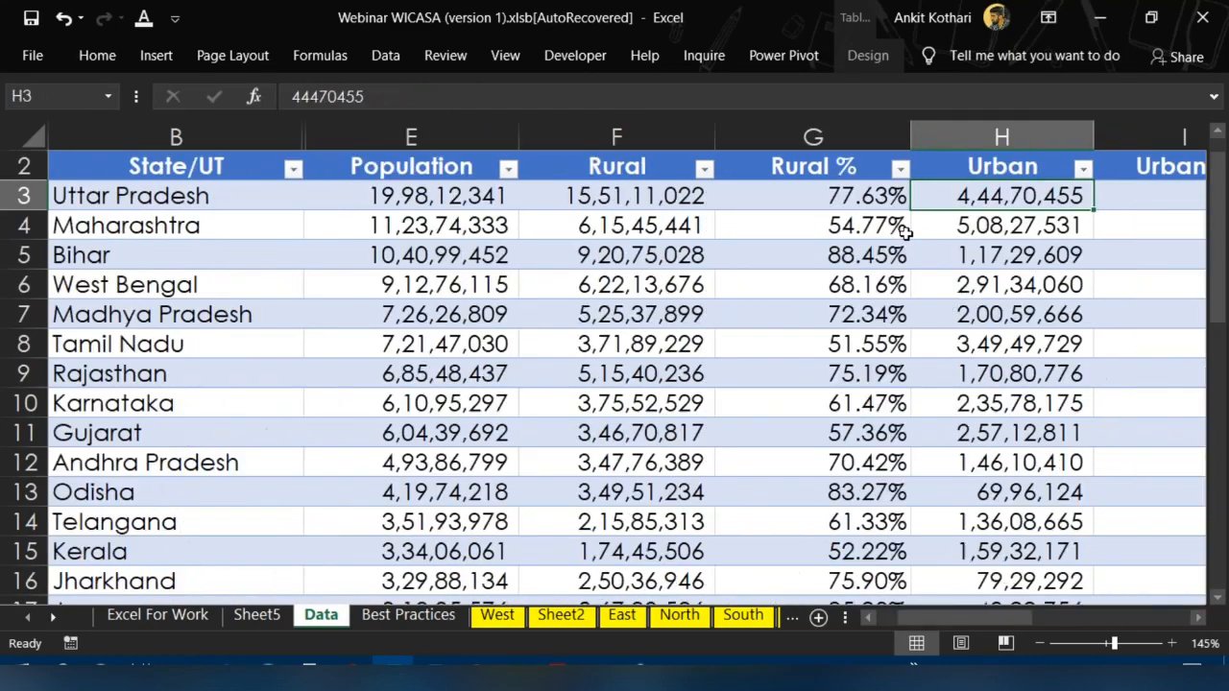
key("Right")
type("=")
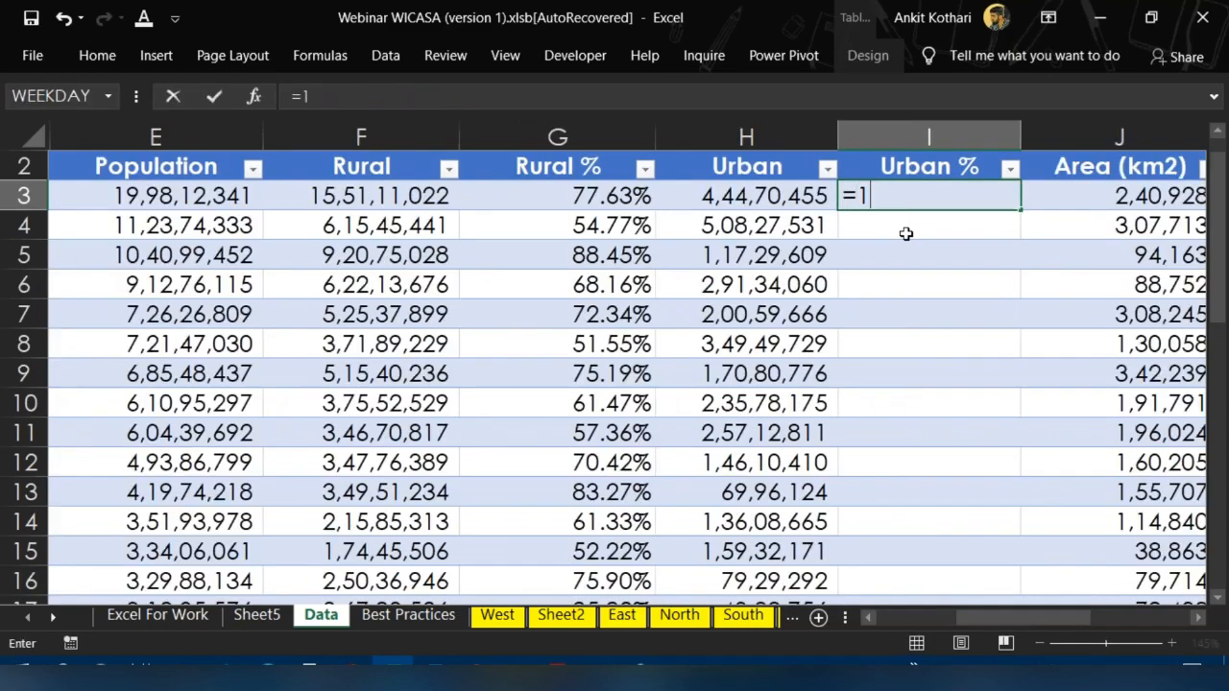
type("1-")
key("Left")
key("Left")
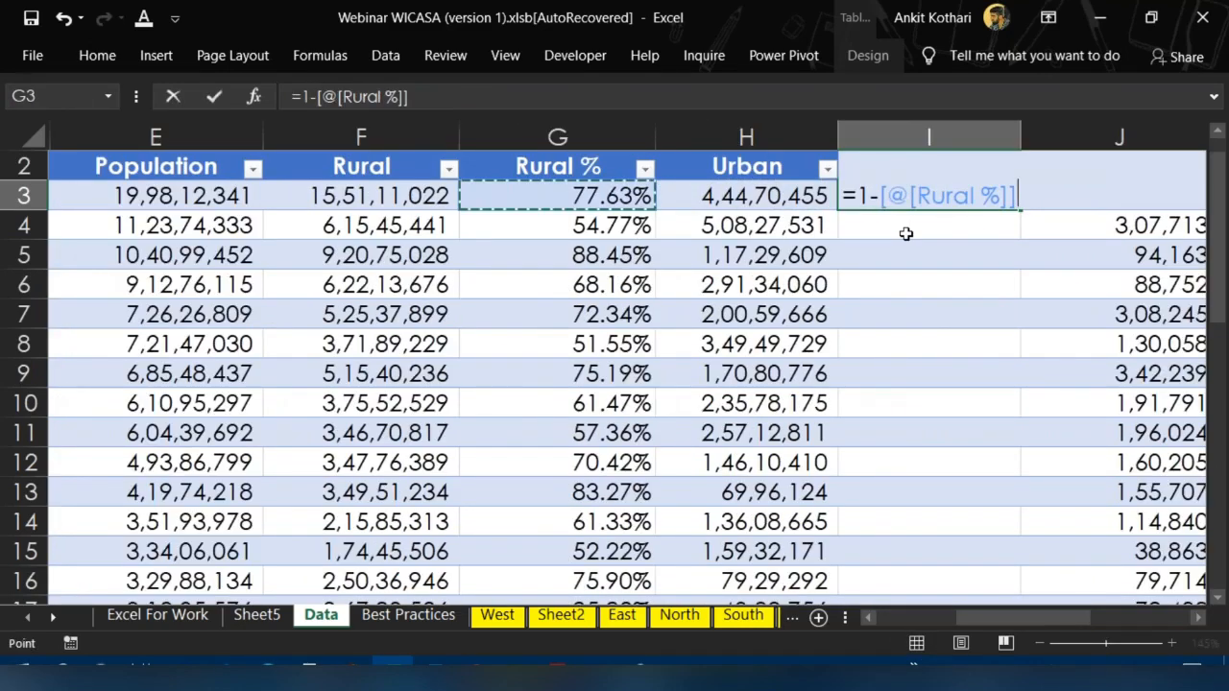
key("ctrl+Return")
Format all Urban % values as percentages with two decimal places
key("ctrl+shift+Down")
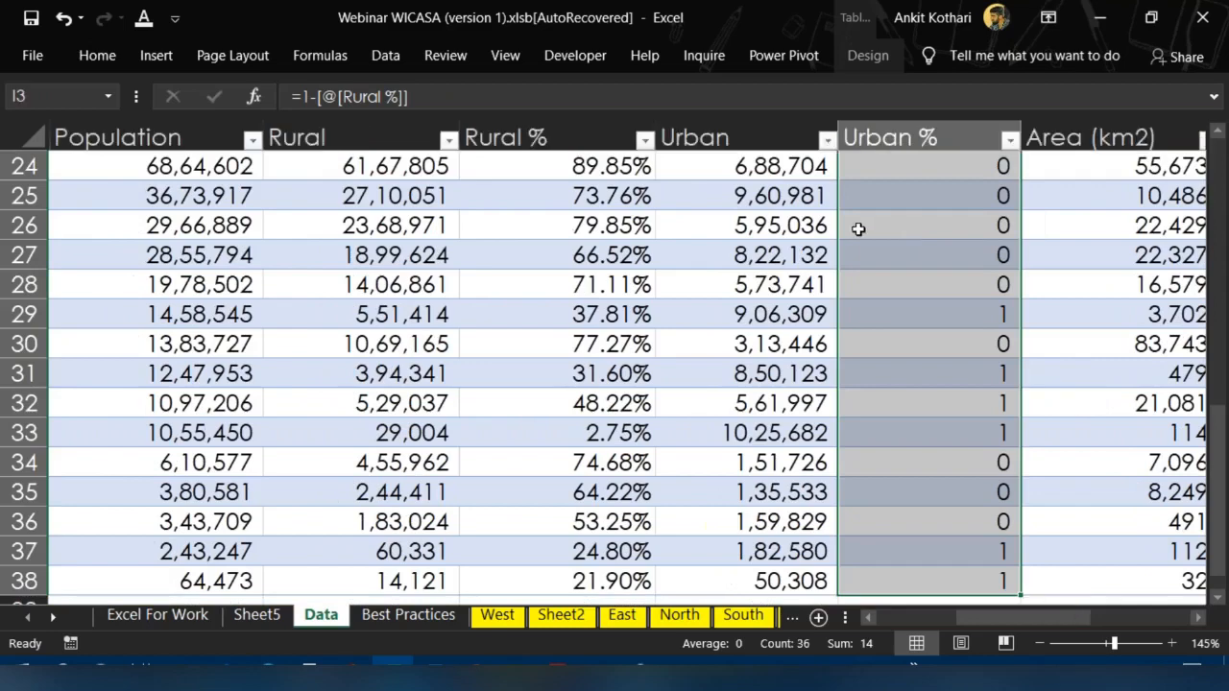
key("ctrl+F1")
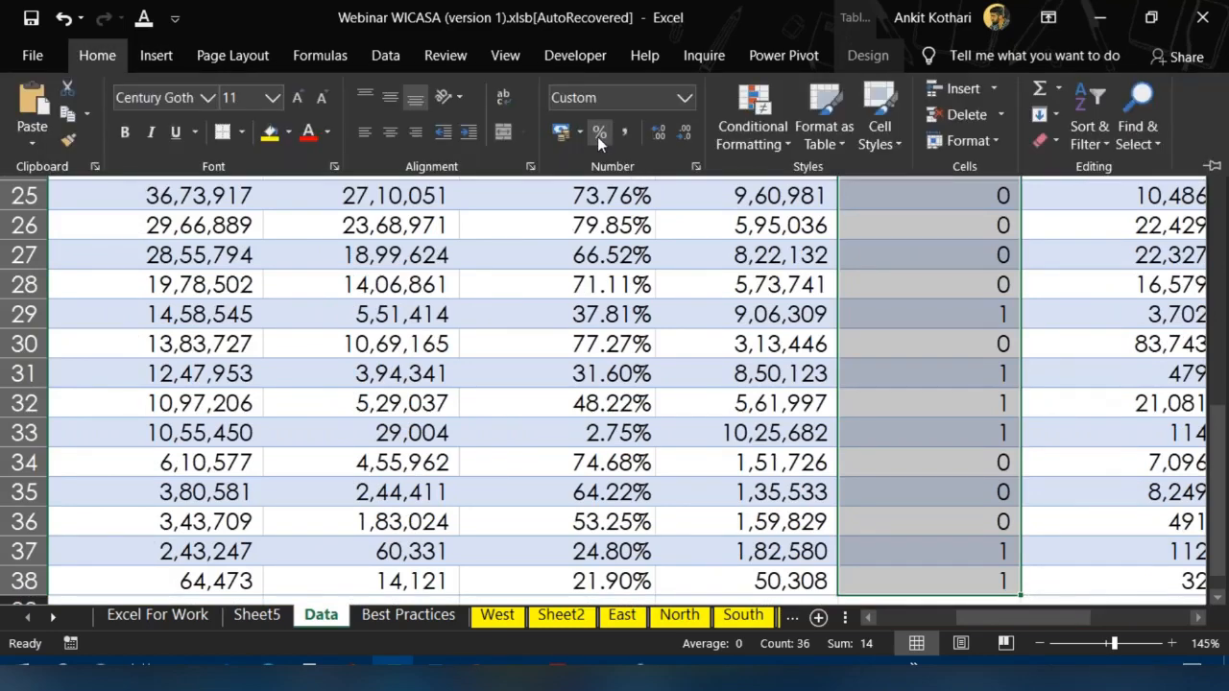
left_click(597, 137)
left_click(658, 132)
left_click(659, 132)
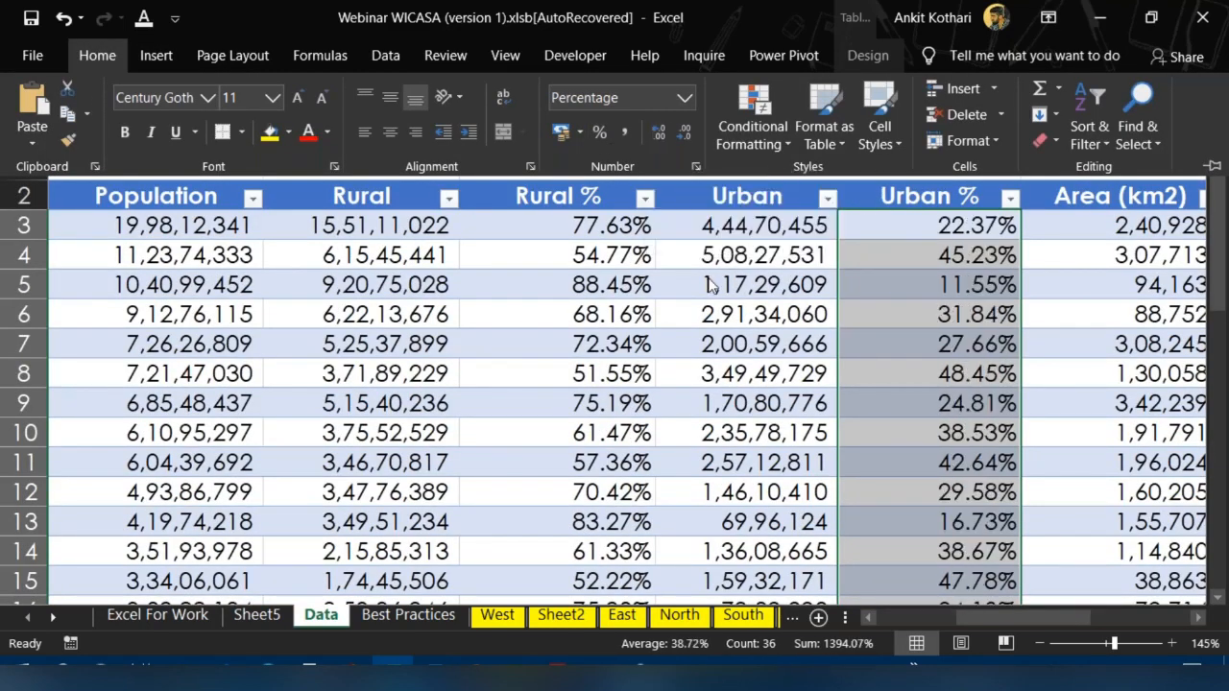
key("ctrl+F1")
left_click(629, 230)
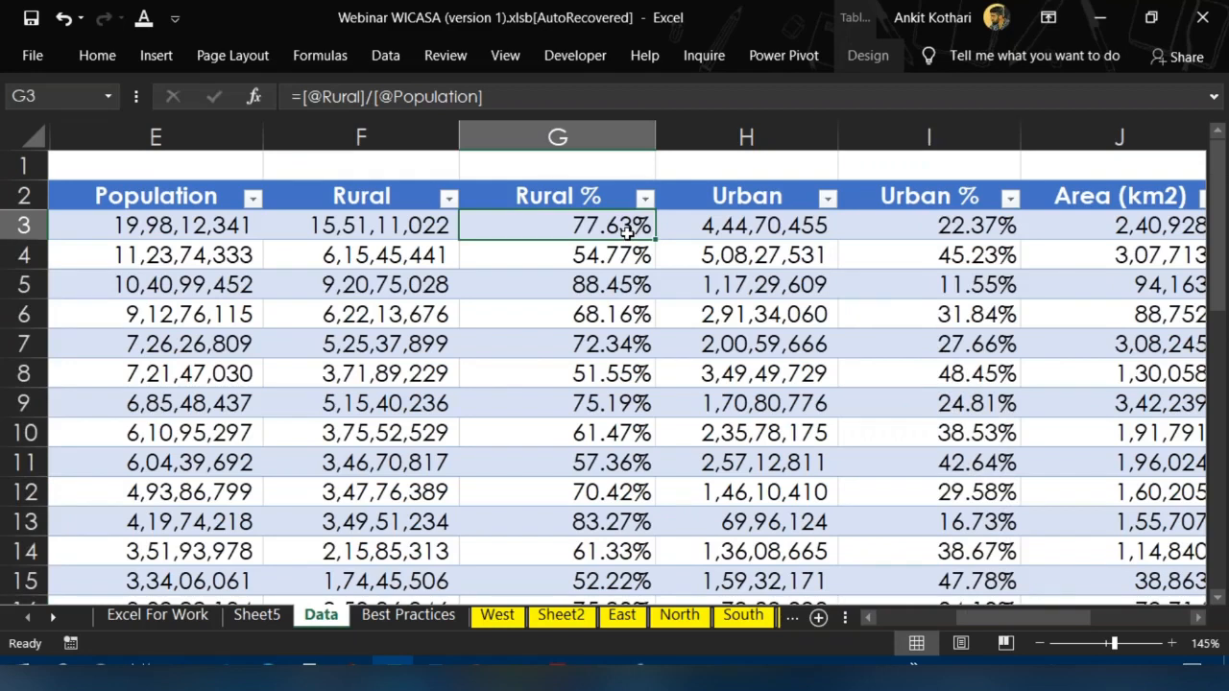
key("Right")
key("Right")
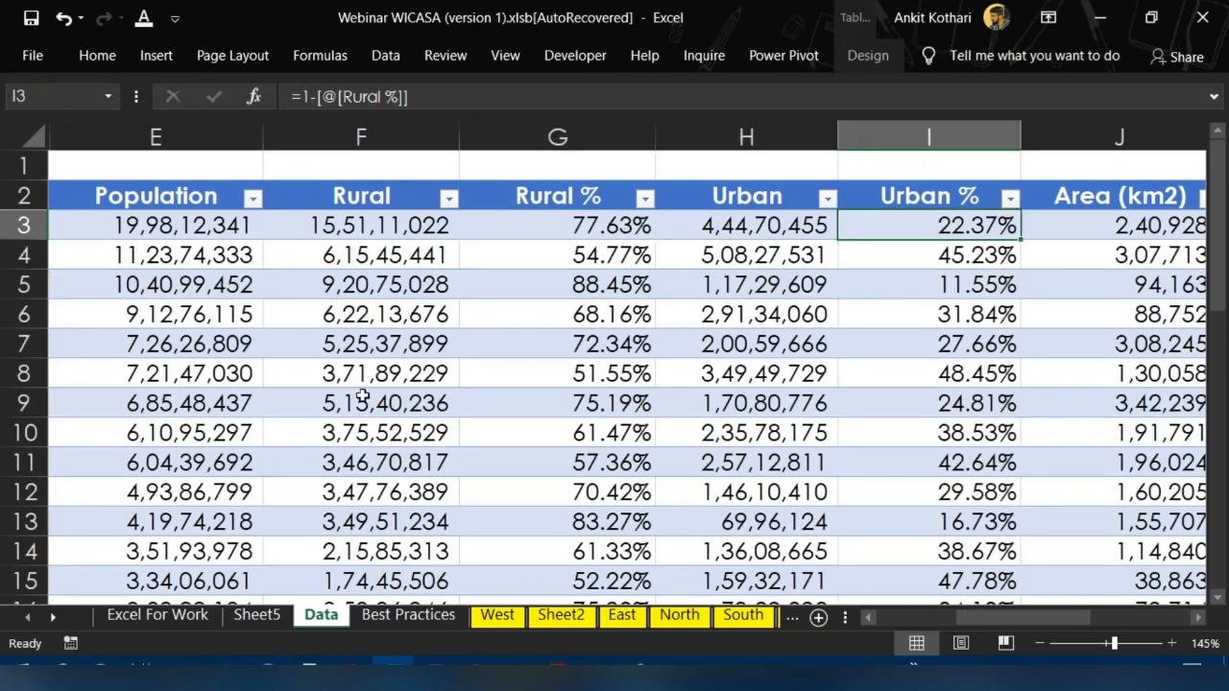
Switch to the Pivots sheet and look over its existing area and density pivot tables
left_click(55, 619)
left_click(55, 619)
left_click(54, 619)
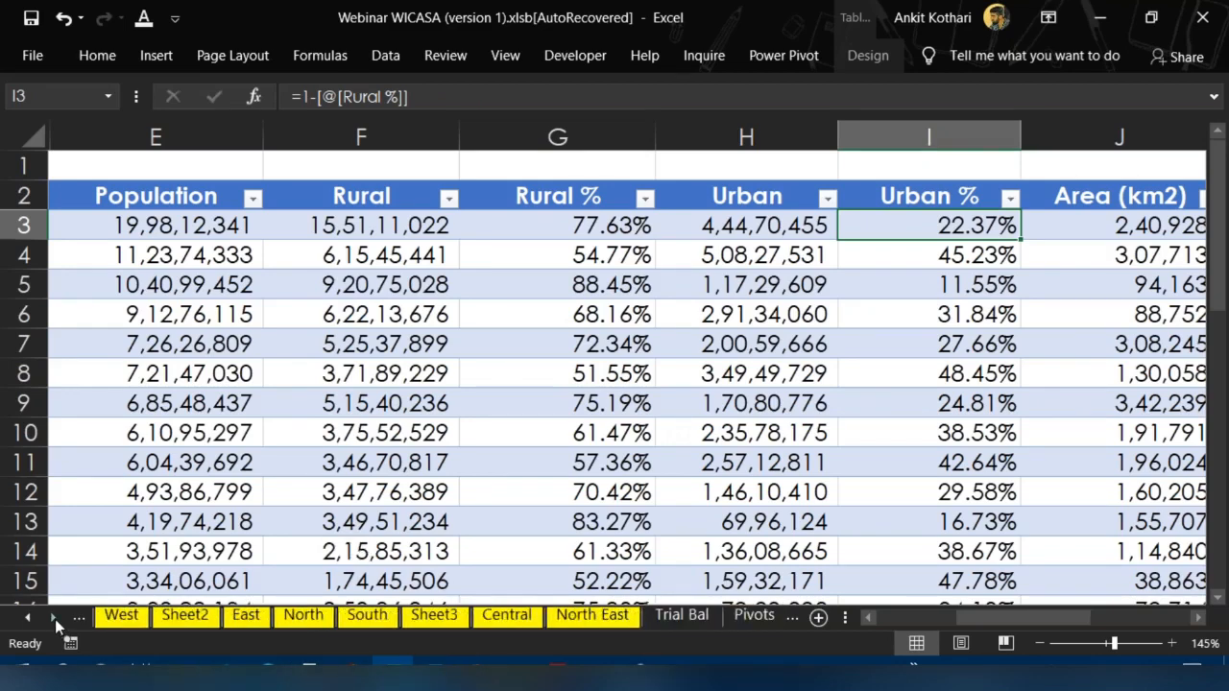
left_click(55, 620)
left_click(54, 619)
left_click(628, 616)
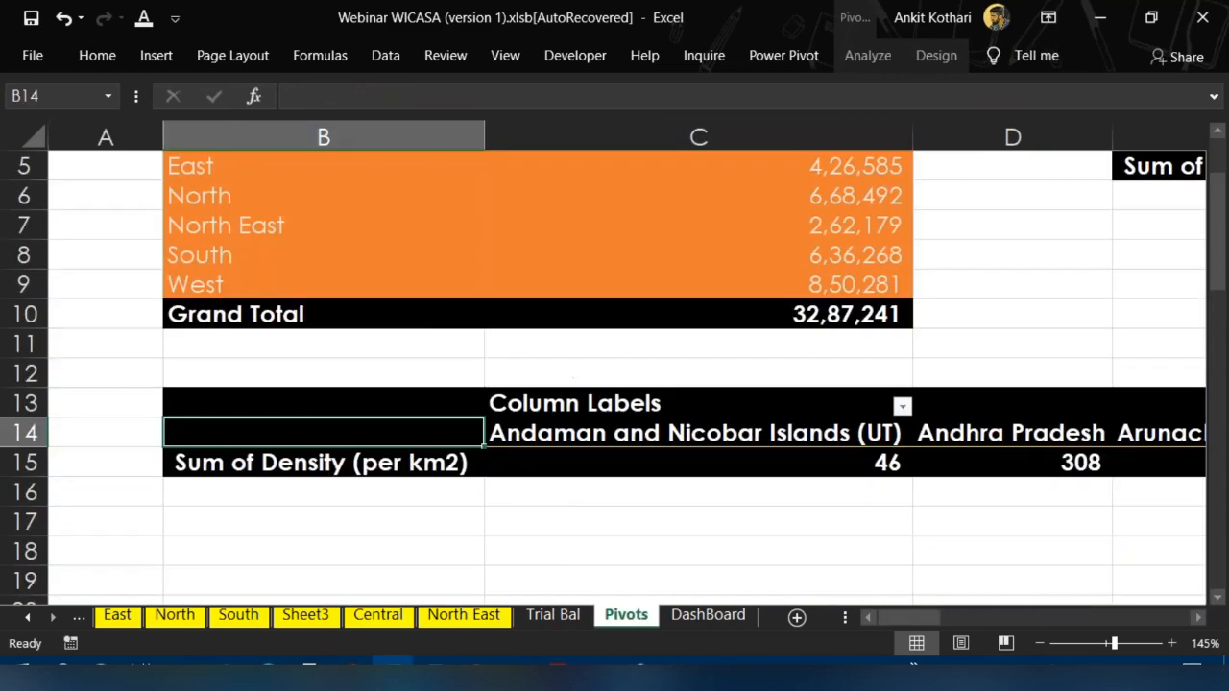
left_click(414, 286)
scroll(380, 384, "up", 1)
scroll(380, 384, "down", 5)
scroll(380, 384, "up", 5)
left_click(545, 337)
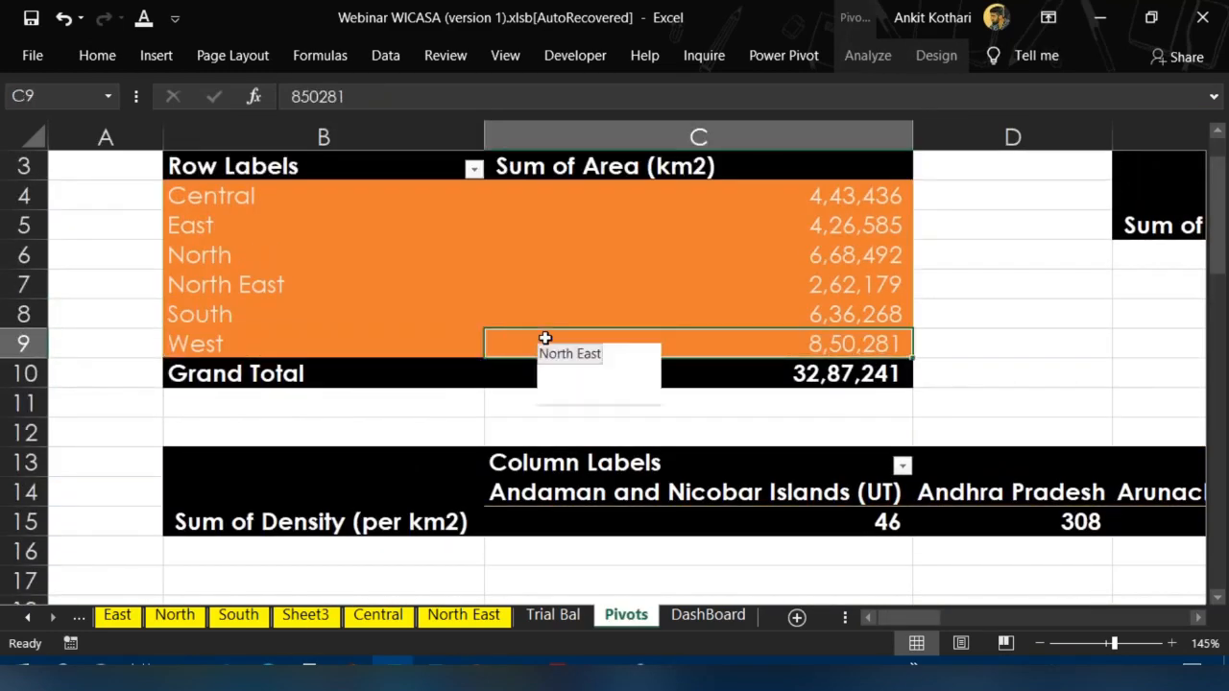
Refresh the Sum of Area (km2) pivot table so it picks up the changed Data table
key("Left")
key("Up")
key("Up")
key("Up")
key("Up")
key("Up")
key("Up")
key("shift+Right")
key("shift+Down")
key("shift+Down")
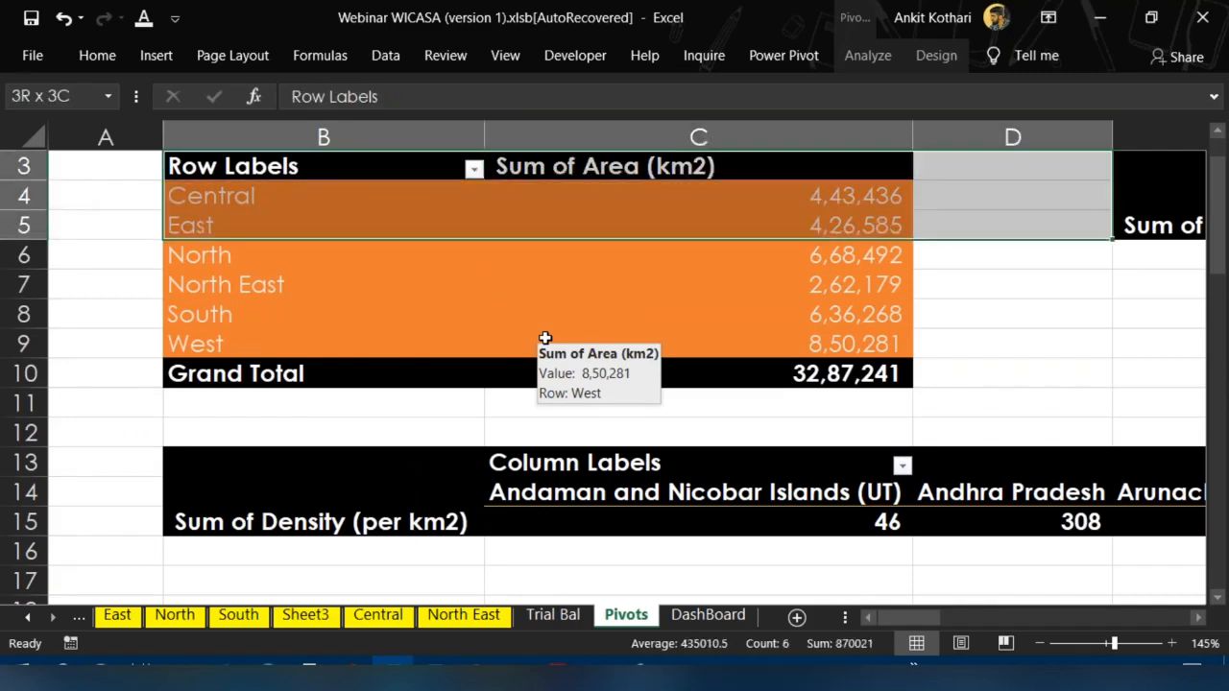
key("shift+Down")
key("shift+Down")
key("shift+Down")
key("shift+Down")
left_click(652, 225)
left_click(868, 55)
left_click(586, 103)
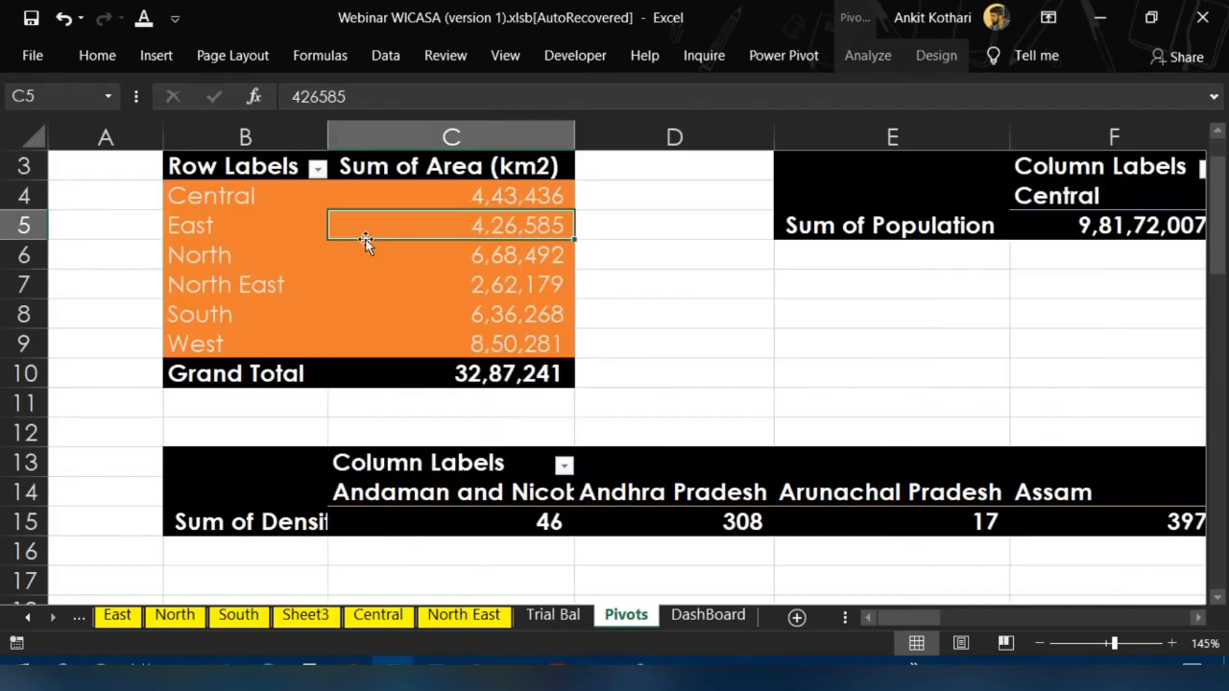
Copy the whole Sum of Area (km2) pivot table and paste it at cell B17, below the density pivot
left_click(260, 164)
key("ctrl+a")
key("ctrl+c")
key("Down")
key("Down")
key("Down")
key("Down")
key("Down")
key("Down")
key("Down")
key("Down")
key("Down")
key("Down")
key("Down")
key("Down")
key("Down")
key("Down")
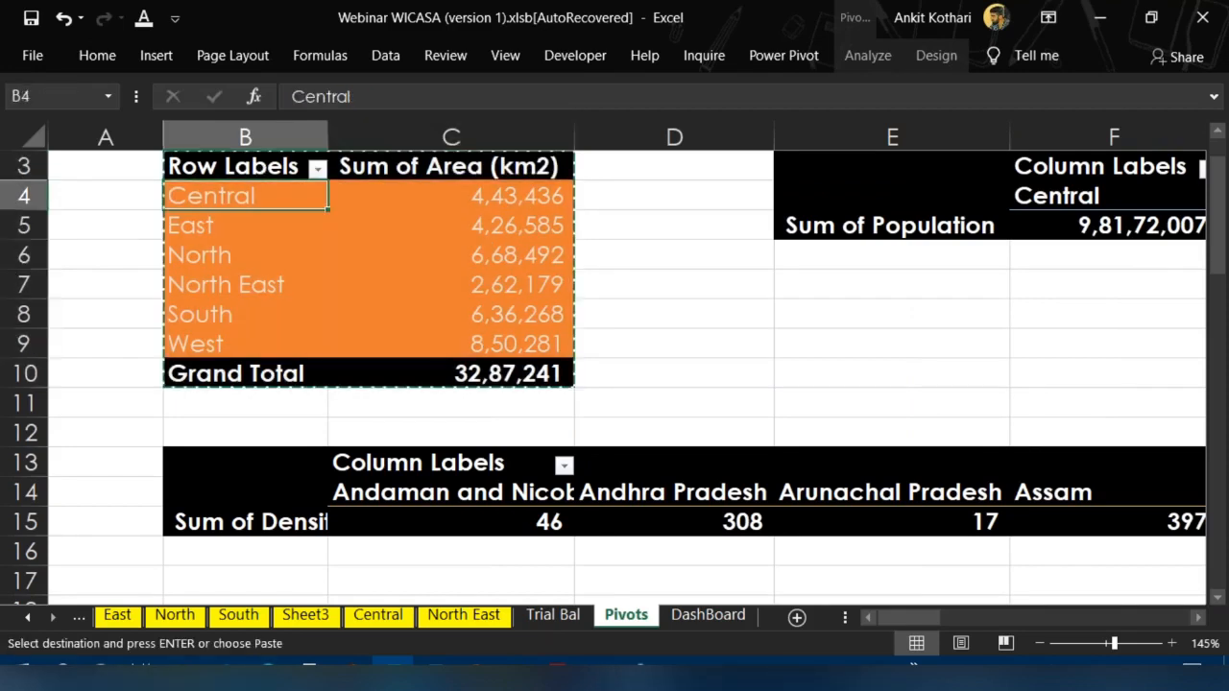
key("Return")
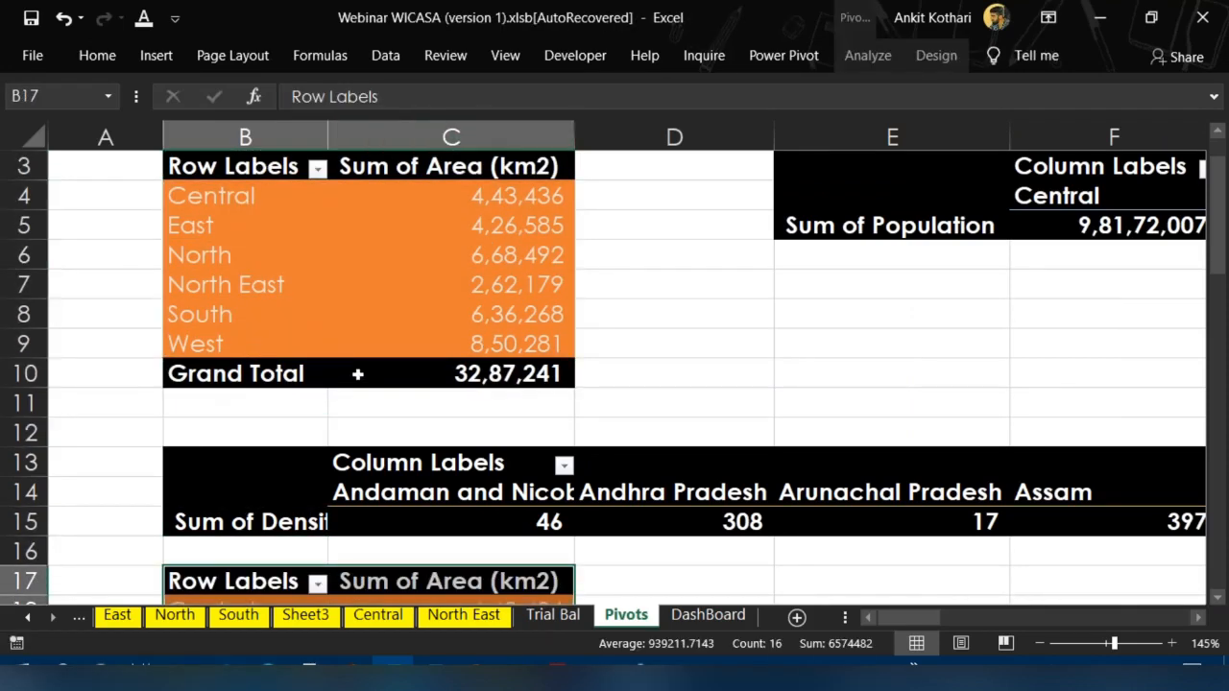
Apply a light orange Medium PivotTable style to the copied pivot table at B17
left_click(423, 586)
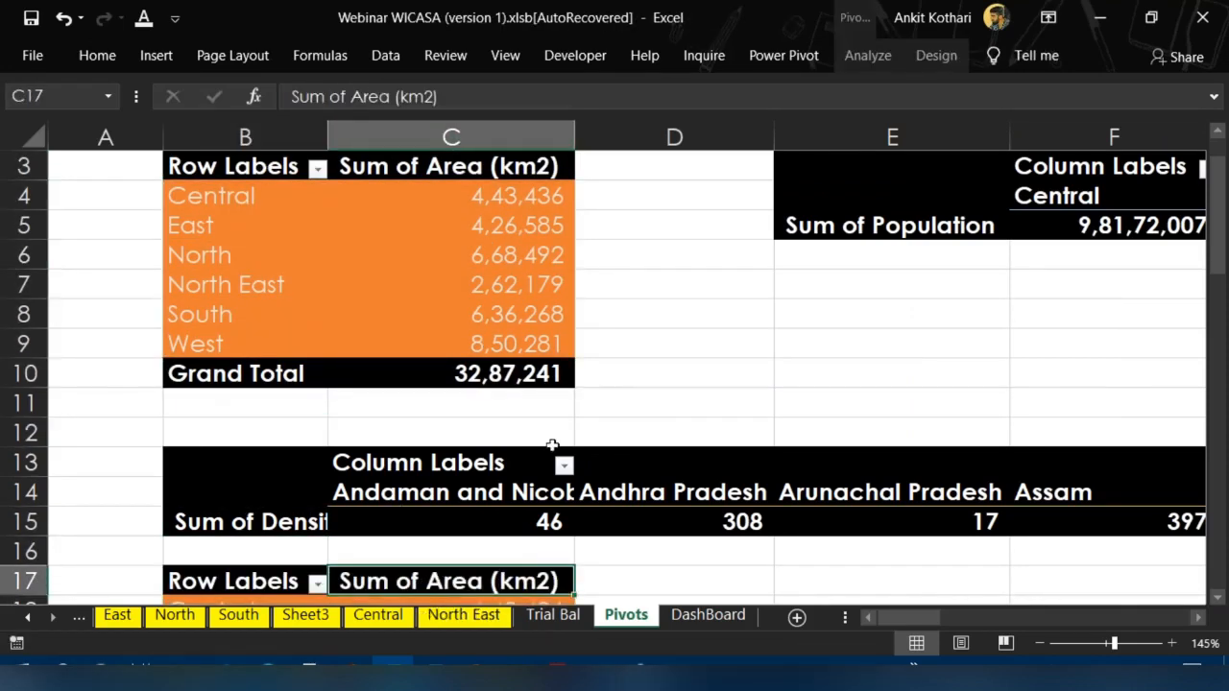
left_click(864, 58)
left_click(936, 55)
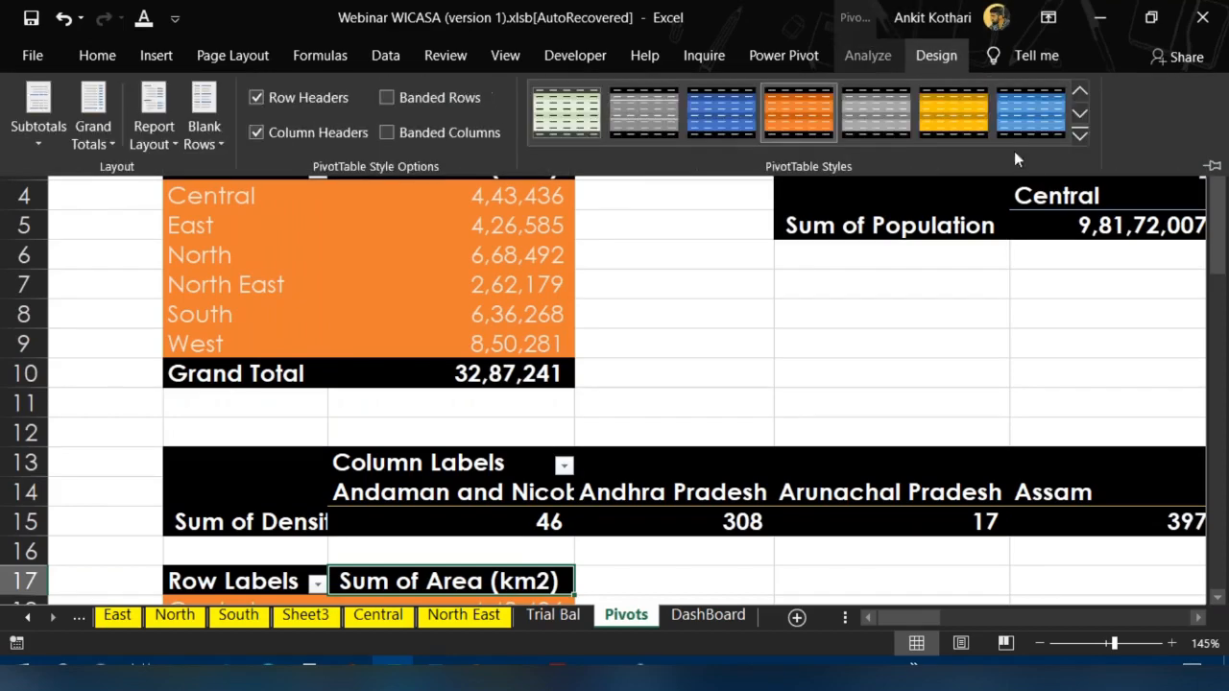
left_click(1080, 140)
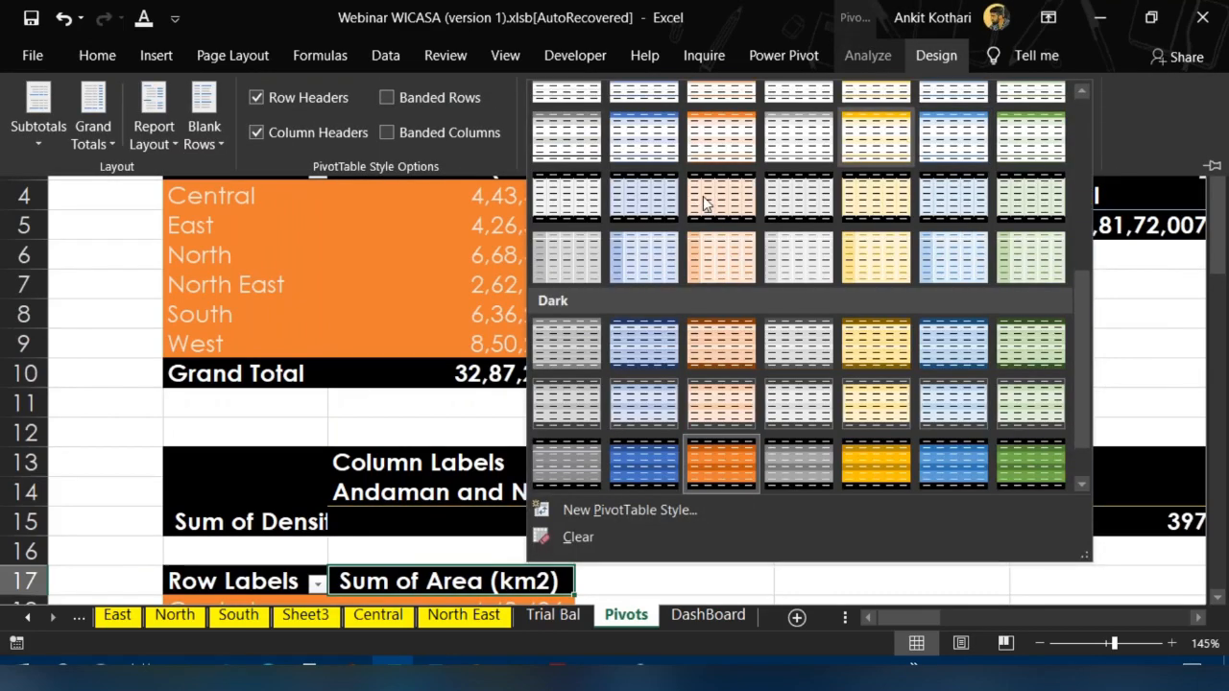
left_click(721, 257)
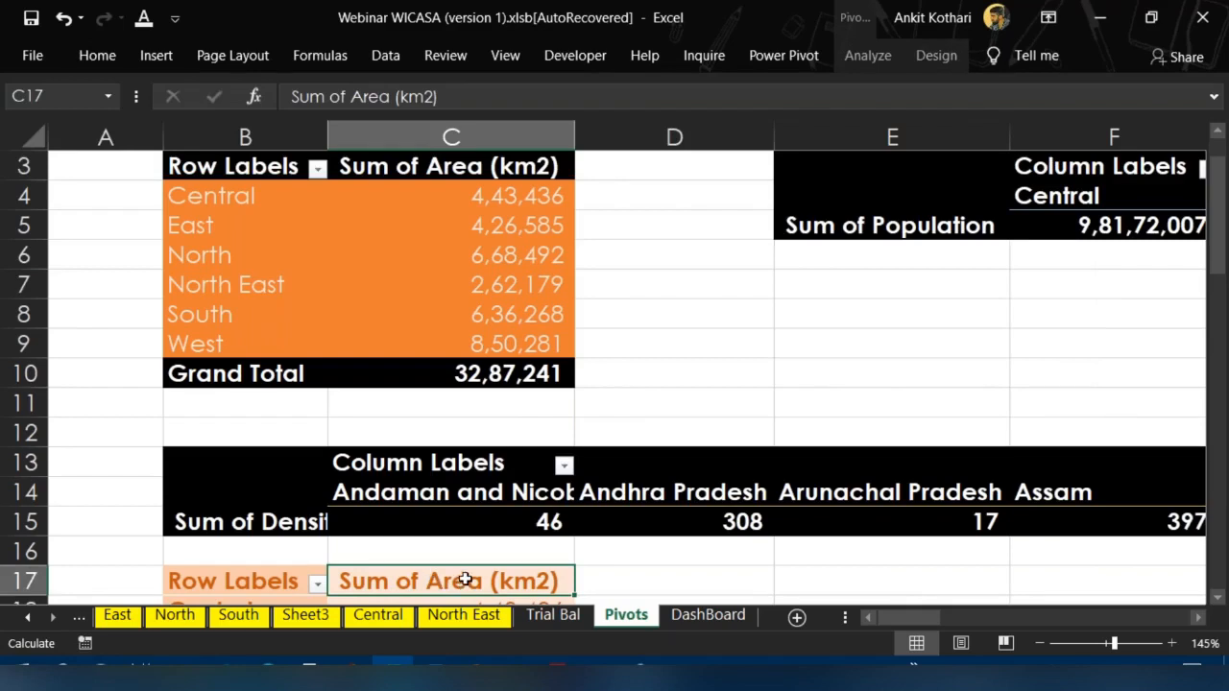
Show the copied pivot table's field list and remove Sum of Area (km2) from Values and Region from Rows
key("Down")
key("Down")
key("Down")
key("Up")
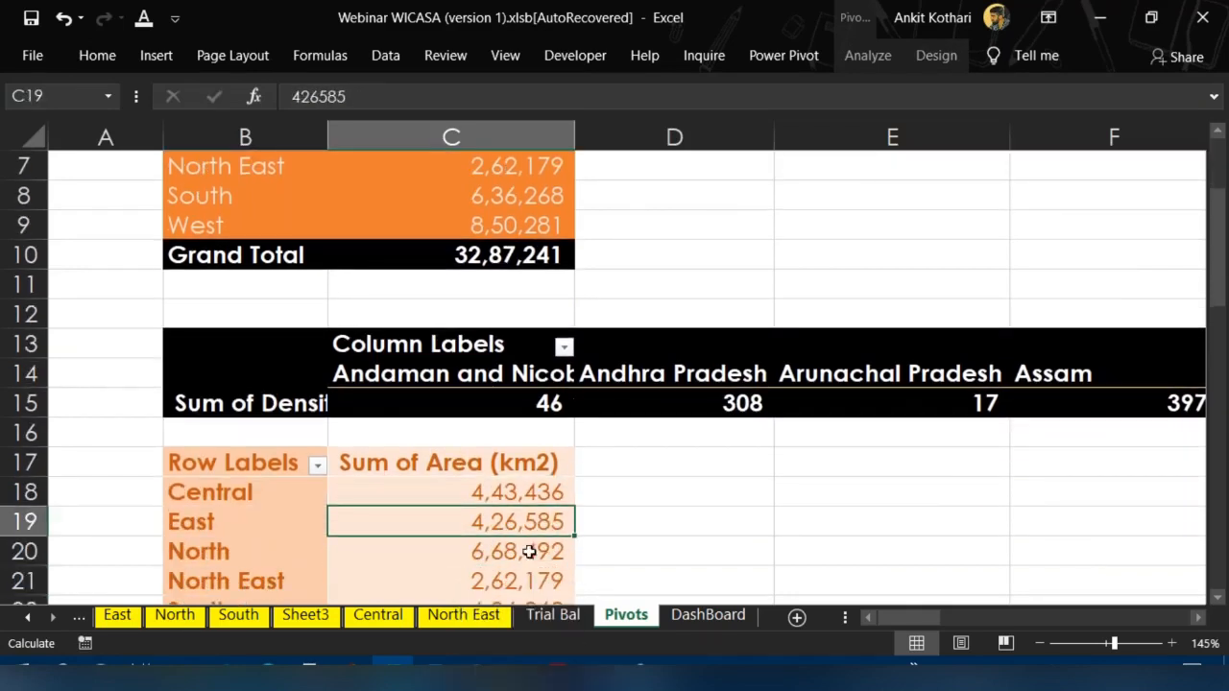
key("Up")
left_click(868, 56)
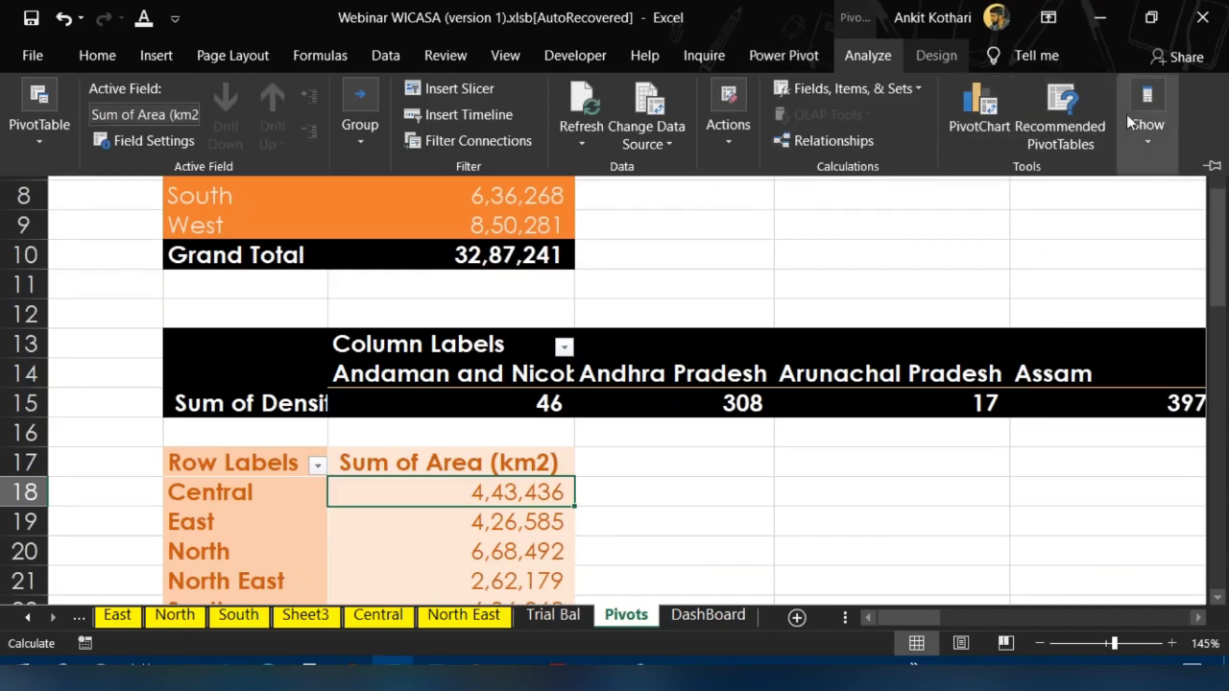
left_click(1146, 129)
left_click(1088, 219)
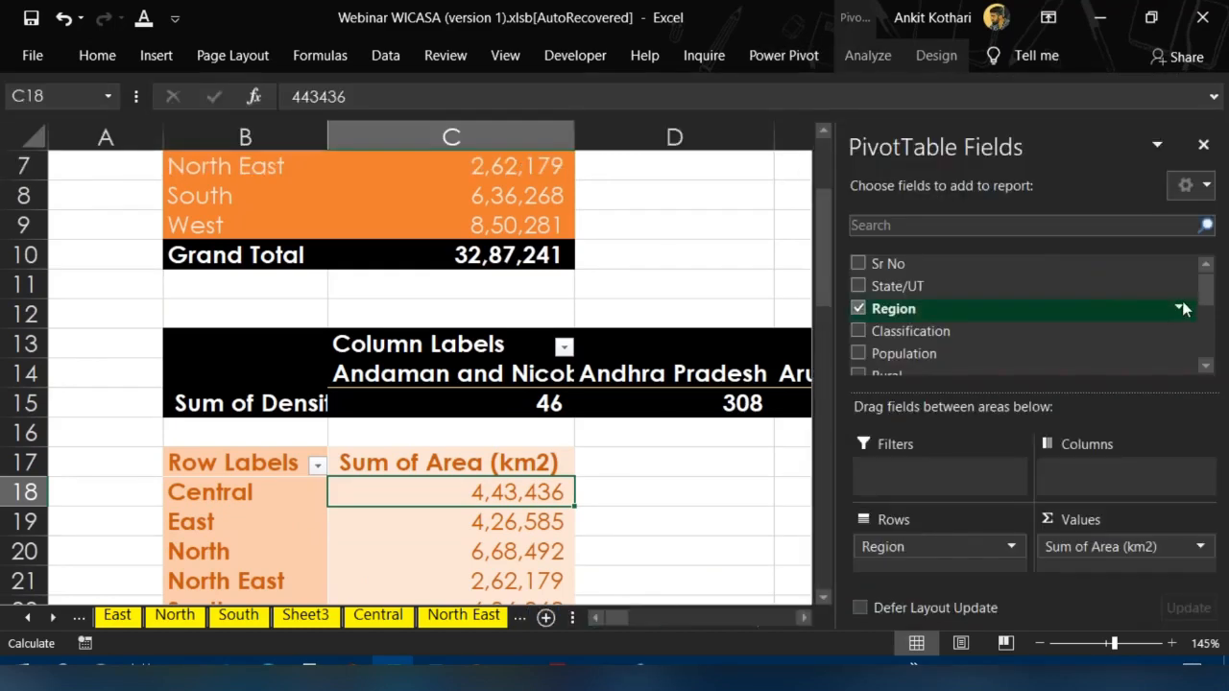
scroll(1028, 315, "down", 1)
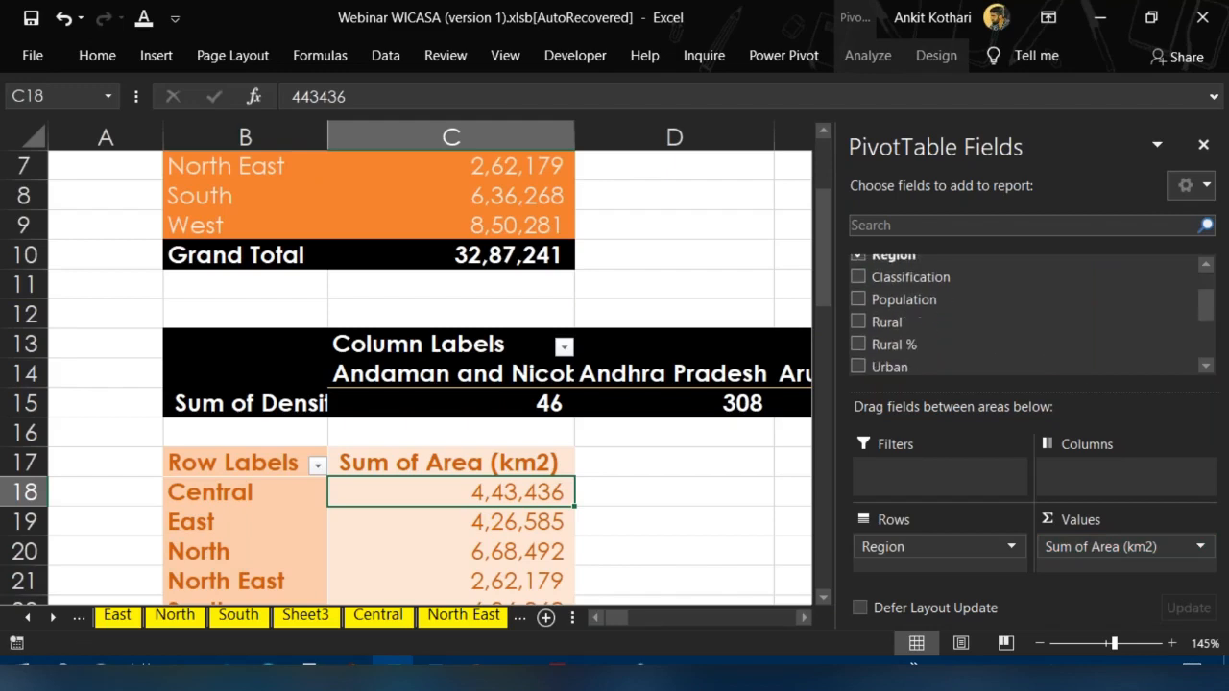
left_click_drag(1100, 546, 1027, 322)
left_click_drag(903, 545, 1008, 327)
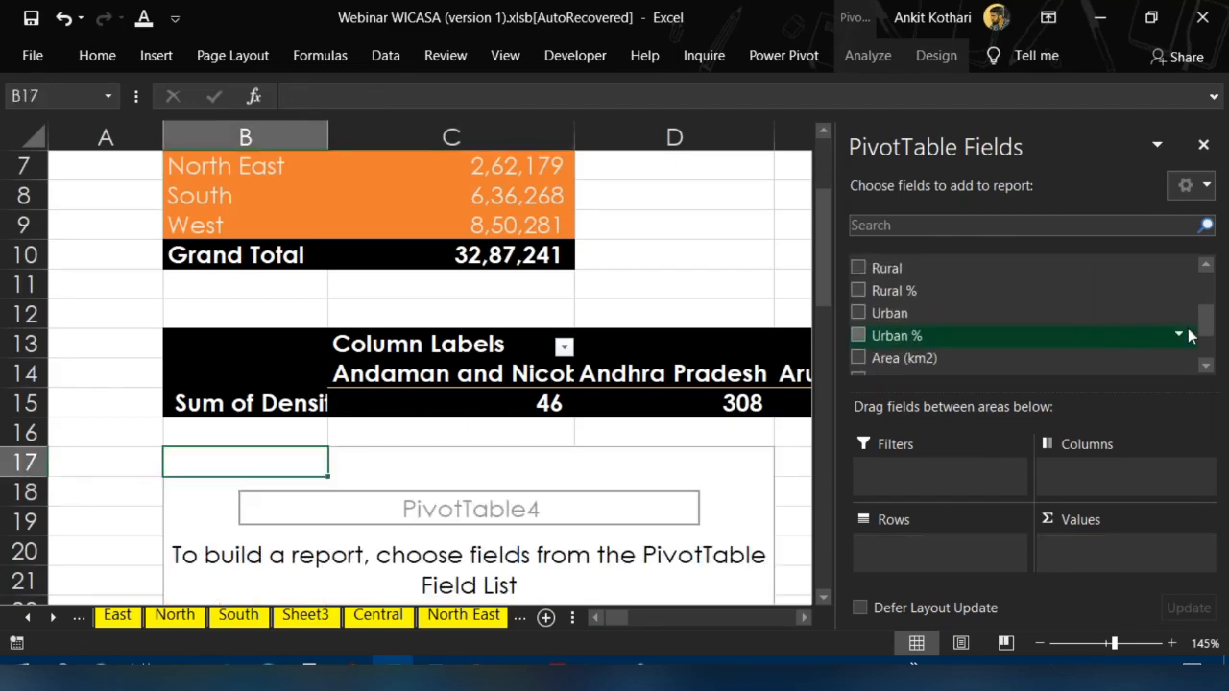
Add the State/UT field to the Rows area of the emptied pivot table at B17
left_click_drag(1208, 329, 1203, 276)
left_click_drag(903, 287, 960, 552)
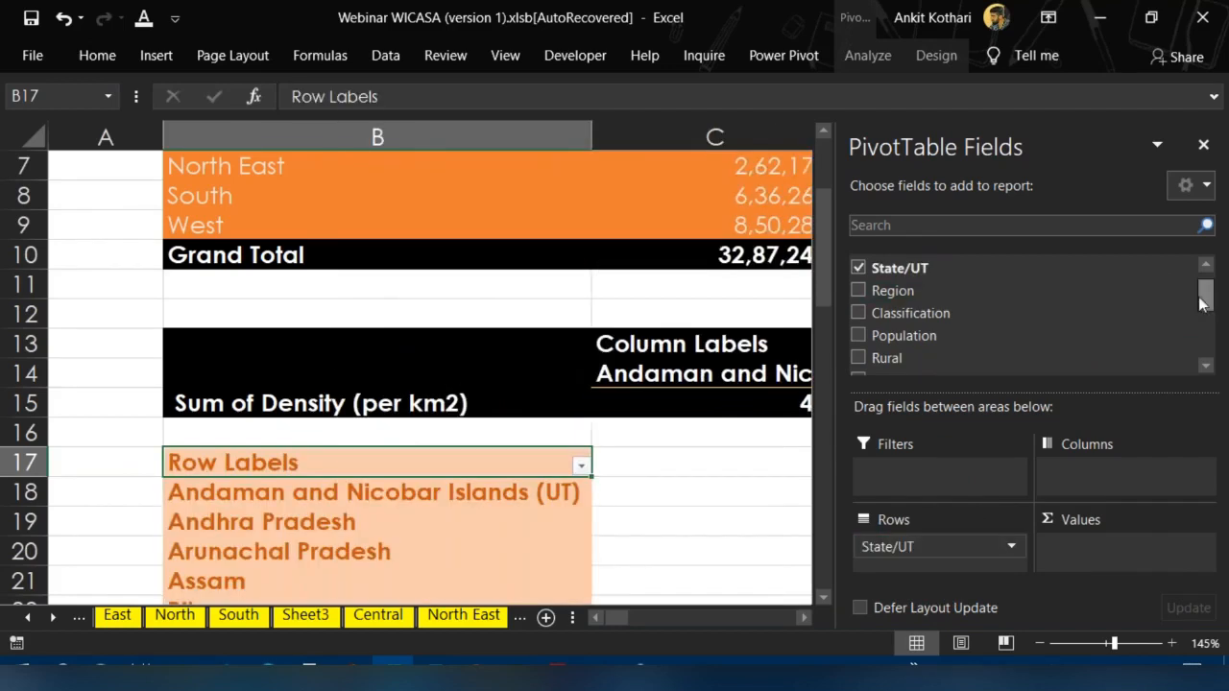
left_click_drag(1202, 303, 1206, 347)
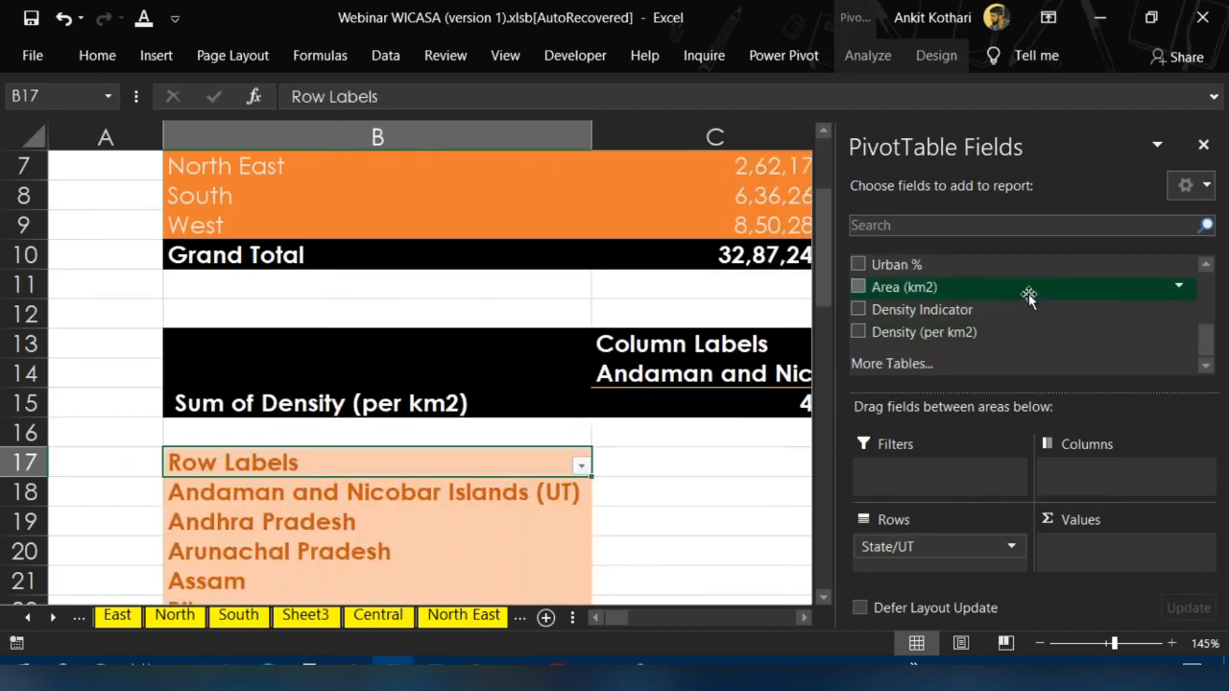
Add the Rural % and Urban % fields to the Values area of the State/UT pivot table at B17
left_click(1204, 267)
left_click(1204, 267)
left_click(1204, 267)
left_click(1204, 267)
left_click_drag(925, 303, 1122, 555)
left_click_drag(922, 336, 1123, 580)
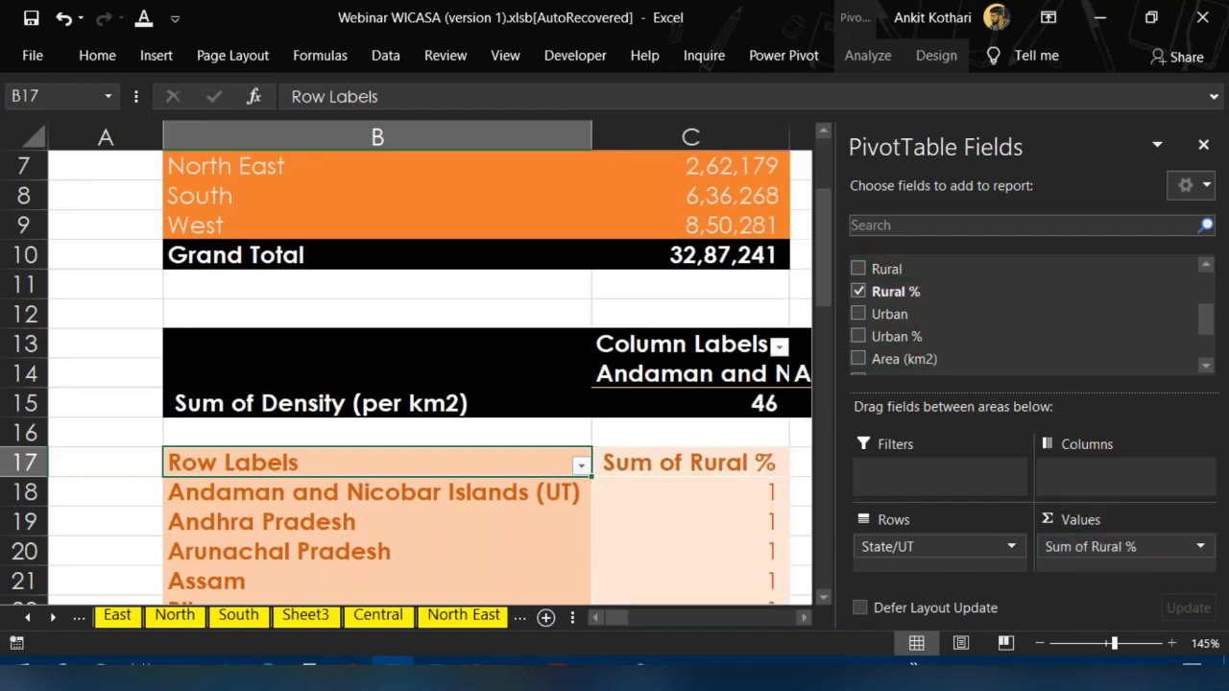
Format all Sum of Rural % and Sum of Urban % values from C18 to D54 as percentages with two decimals
left_click(644, 473)
key("Down")
key("Right")
key("Left")
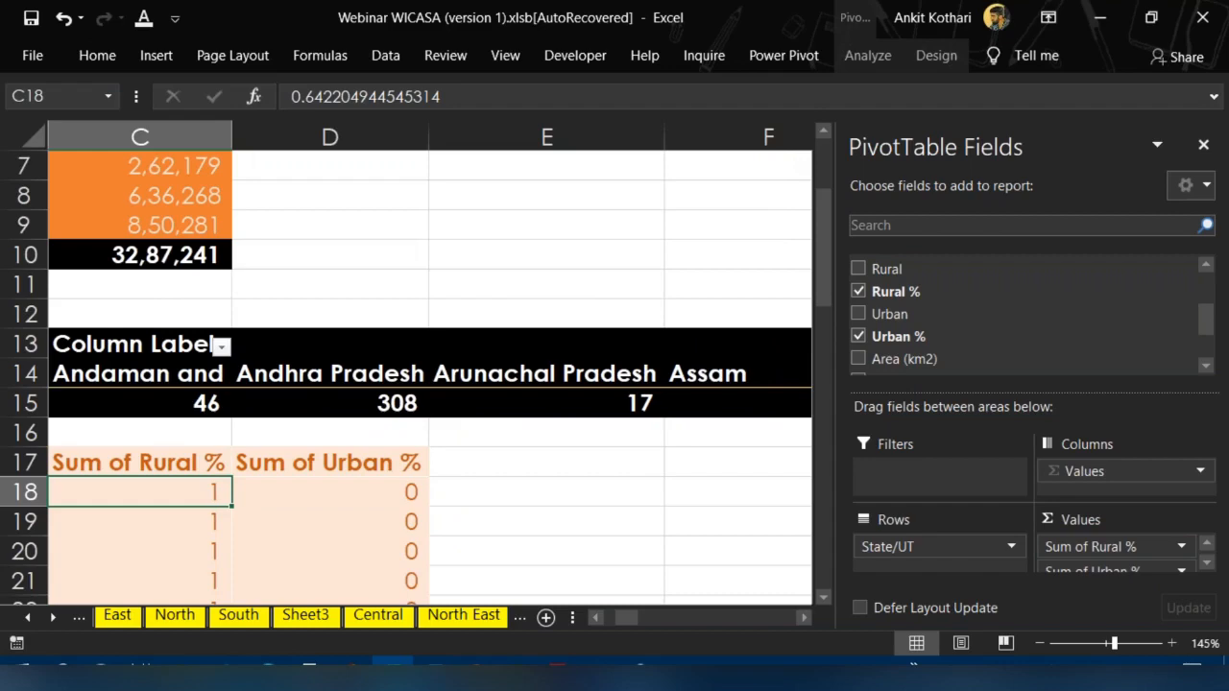
key("ctrl+shift+Right")
key("ctrl+shift+Down")
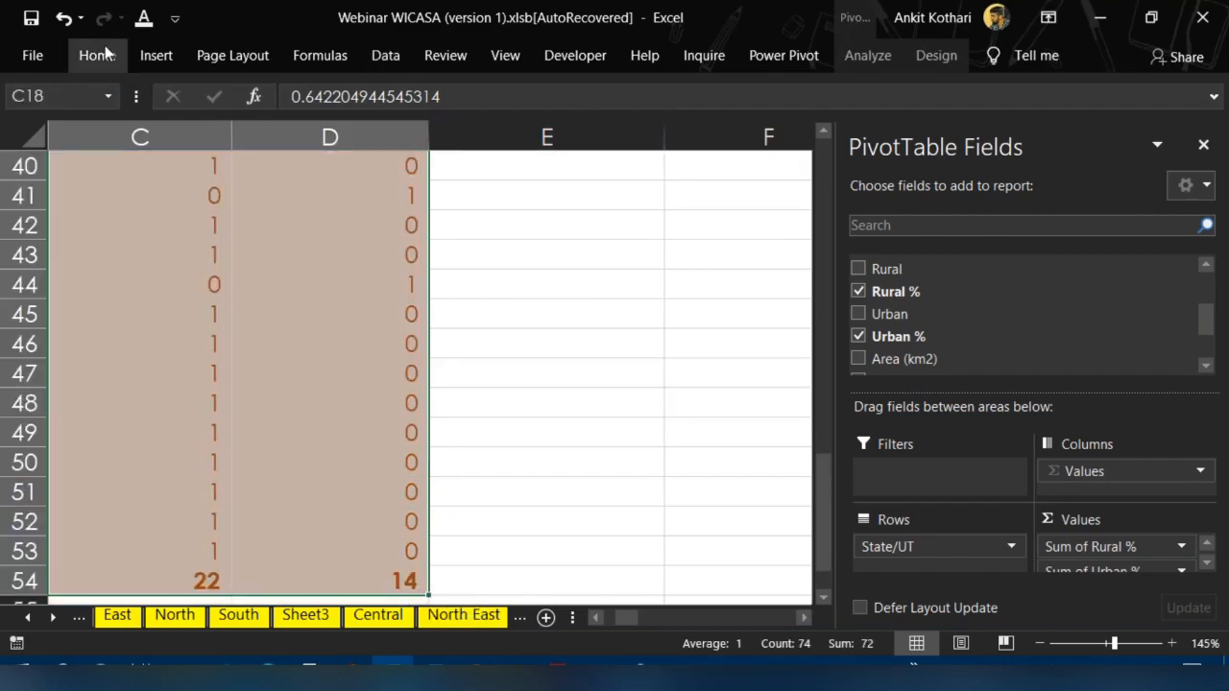
left_click(105, 48)
left_click(597, 132)
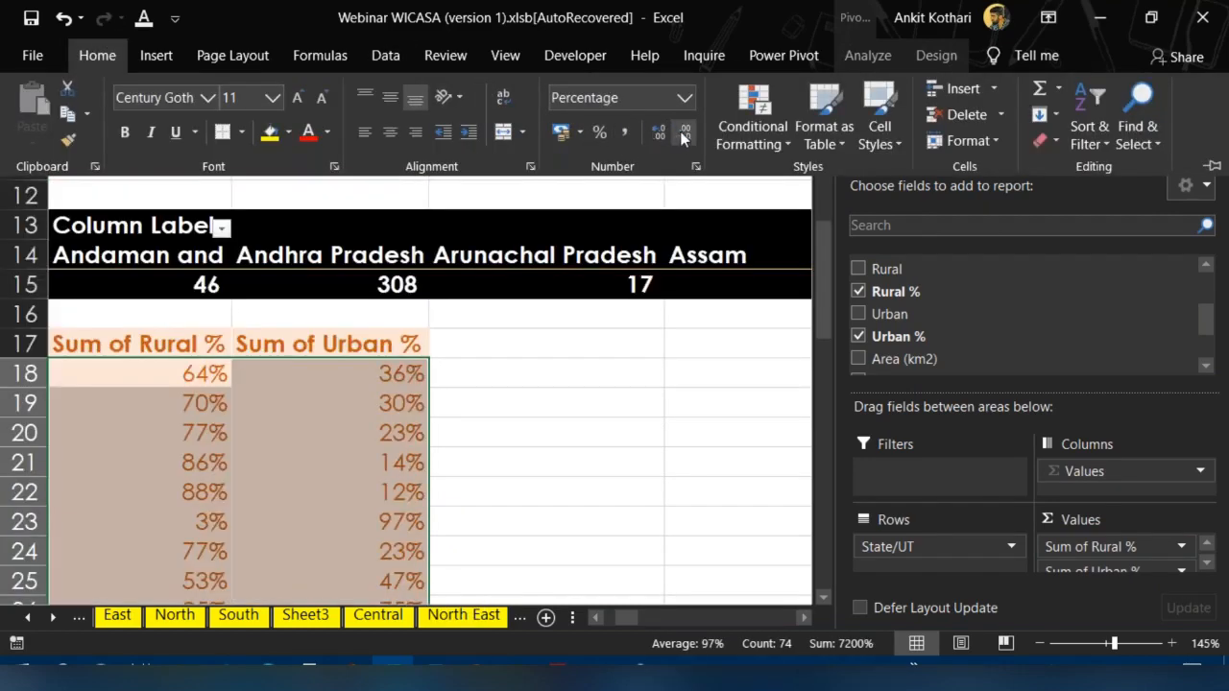
left_click(658, 131)
left_click(659, 131)
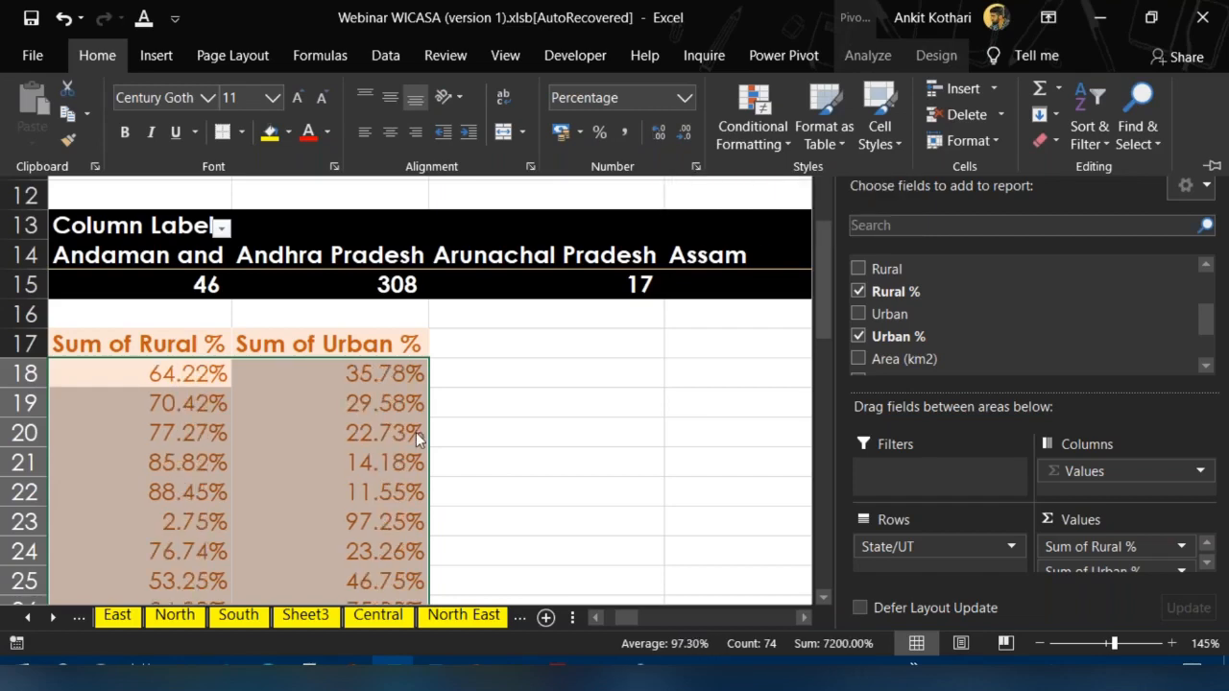
Turn off grand totals for rows and columns in the Rural % and Urban % pivot table
left_click(397, 431)
key("ctrl+Down")
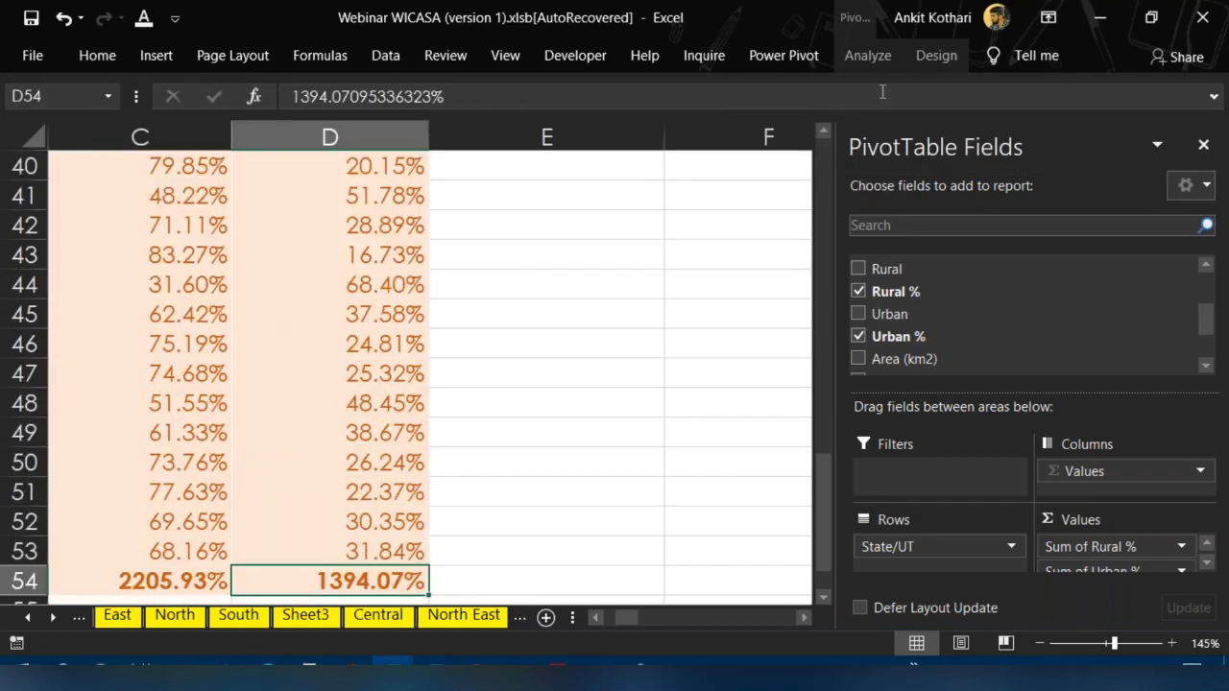
left_click(864, 58)
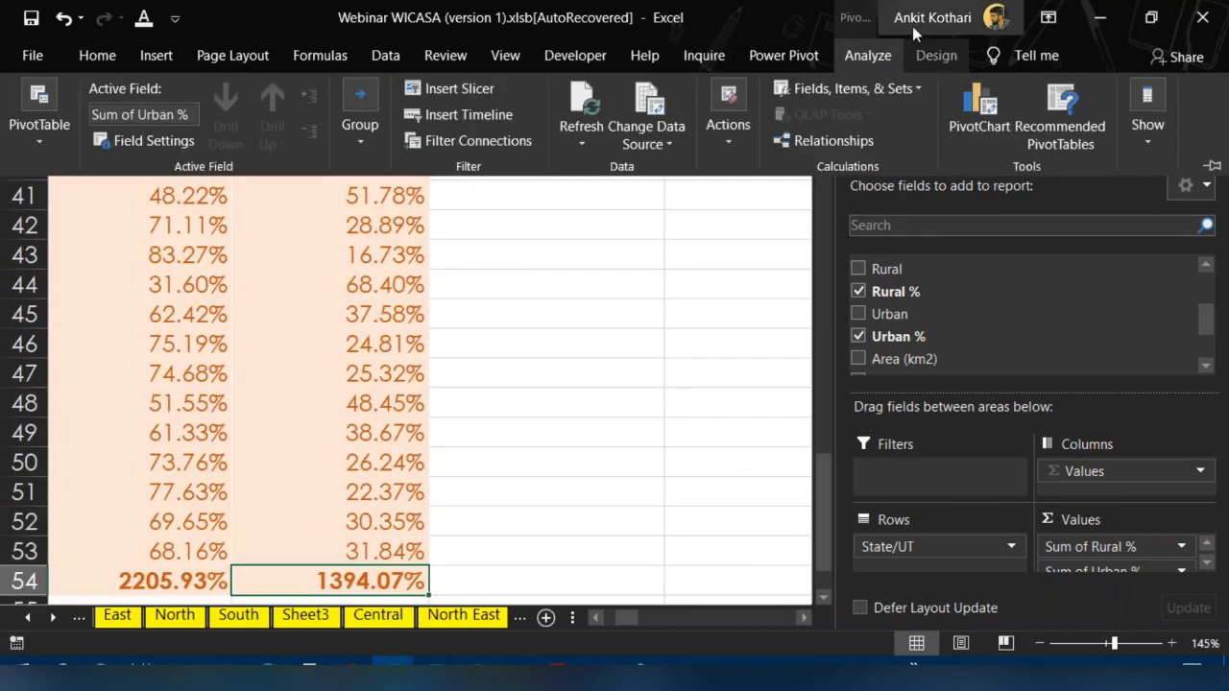
left_click(924, 54)
left_click(94, 139)
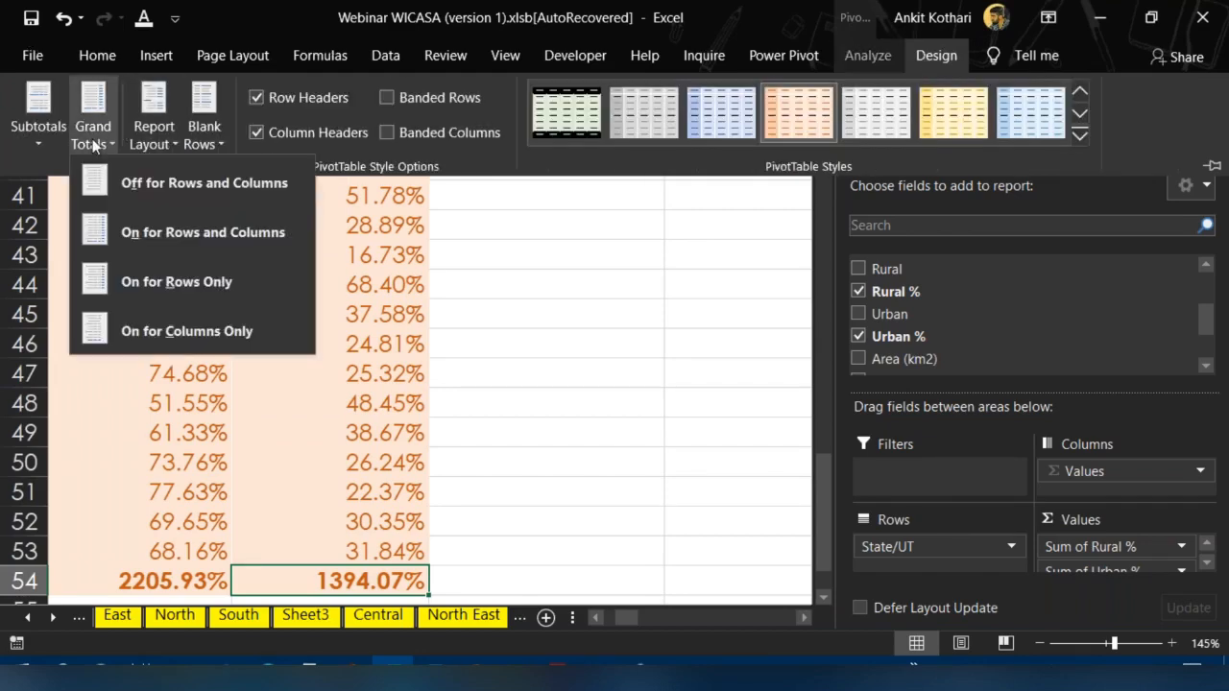
left_click(144, 182)
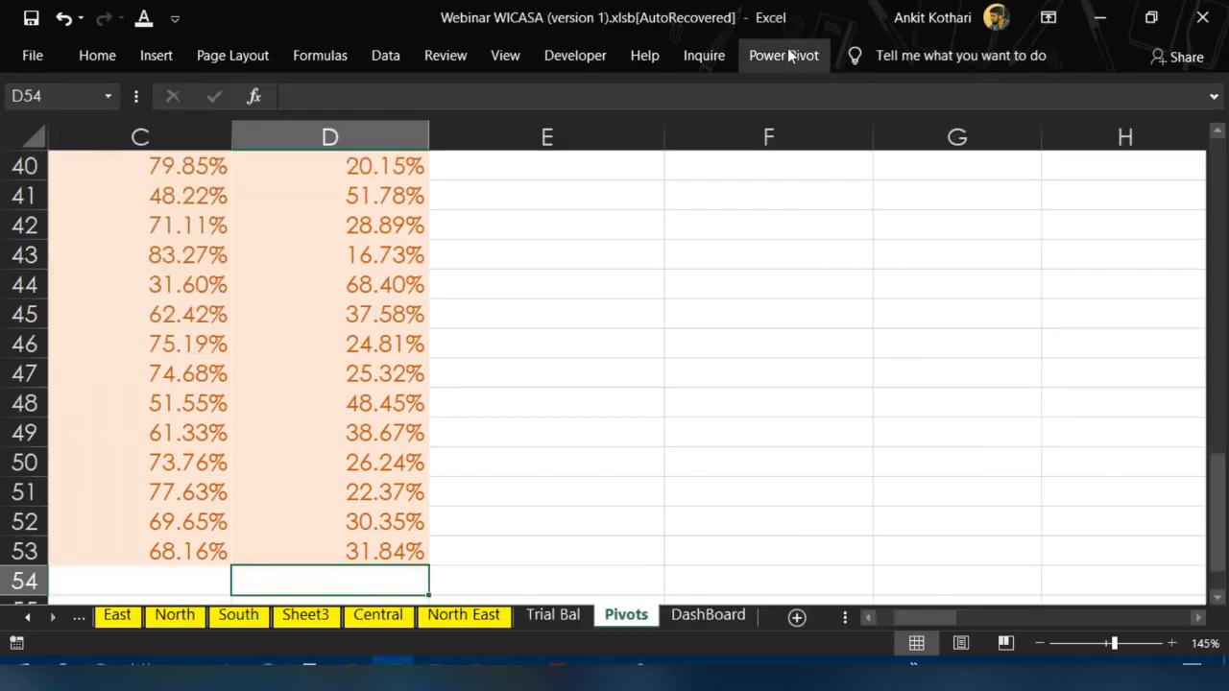
Insert a 2-D 100% stacked column PivotChart from the state-wise Rural % and Urban % pivot table
left_click(337, 343)
key("Left")
key("Left")
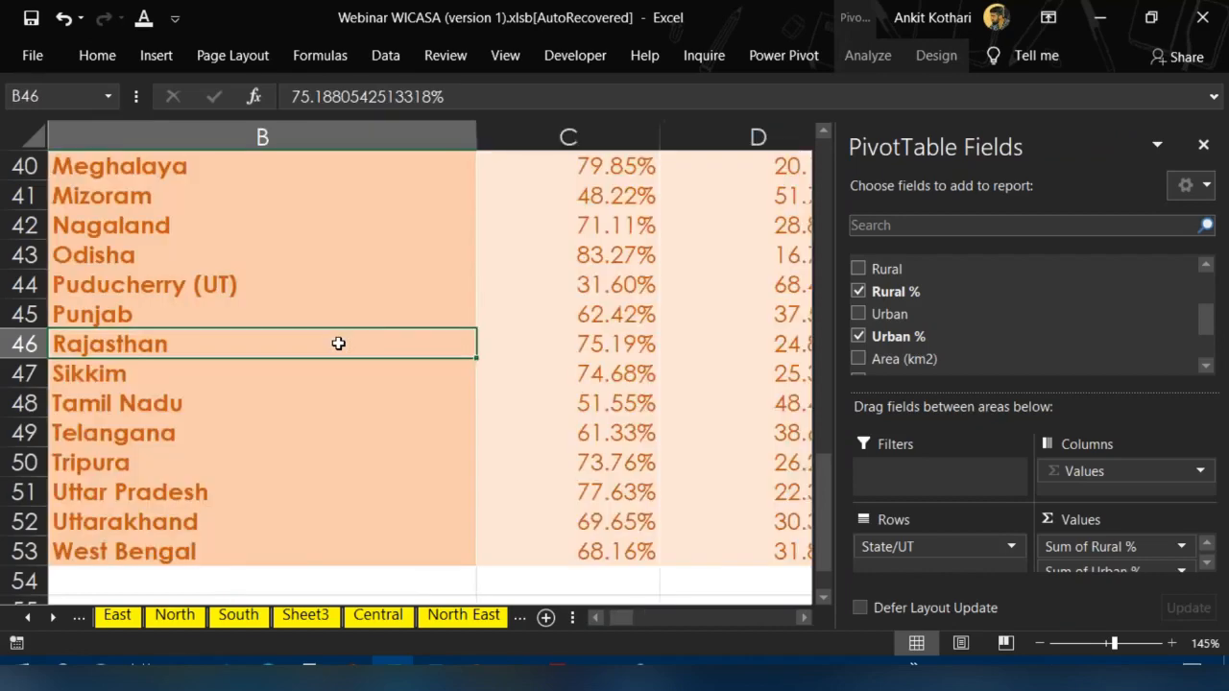
key("Up")
key("Right")
key("Right")
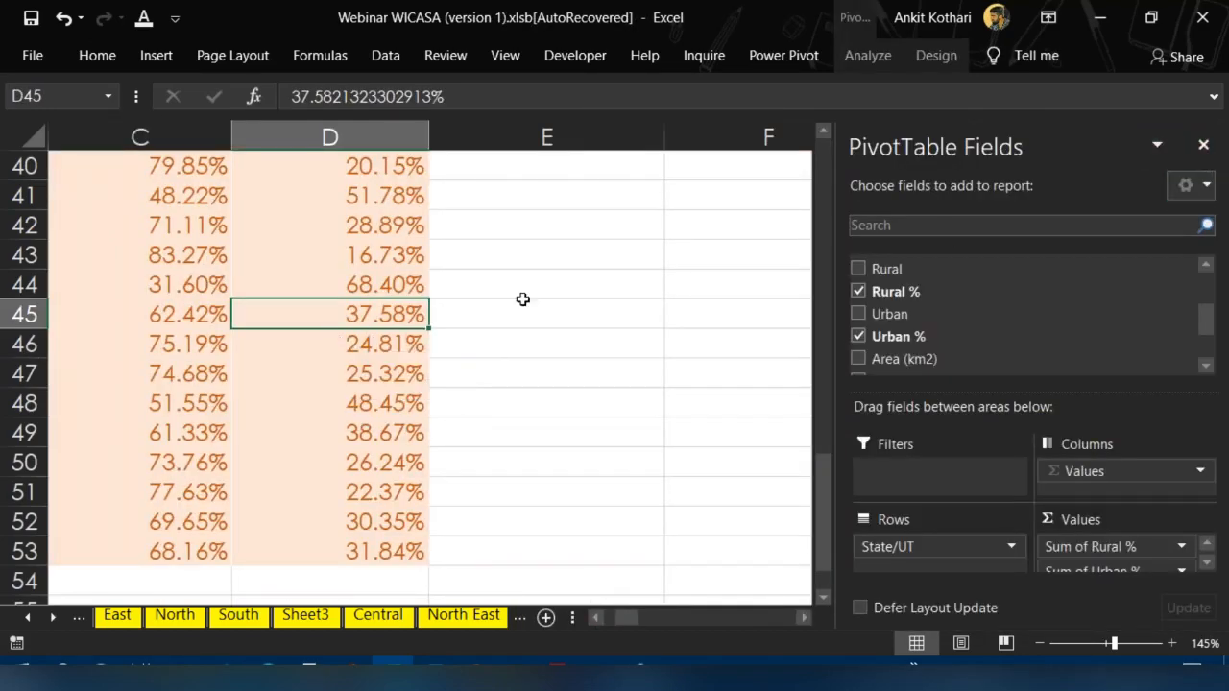
left_click(356, 230)
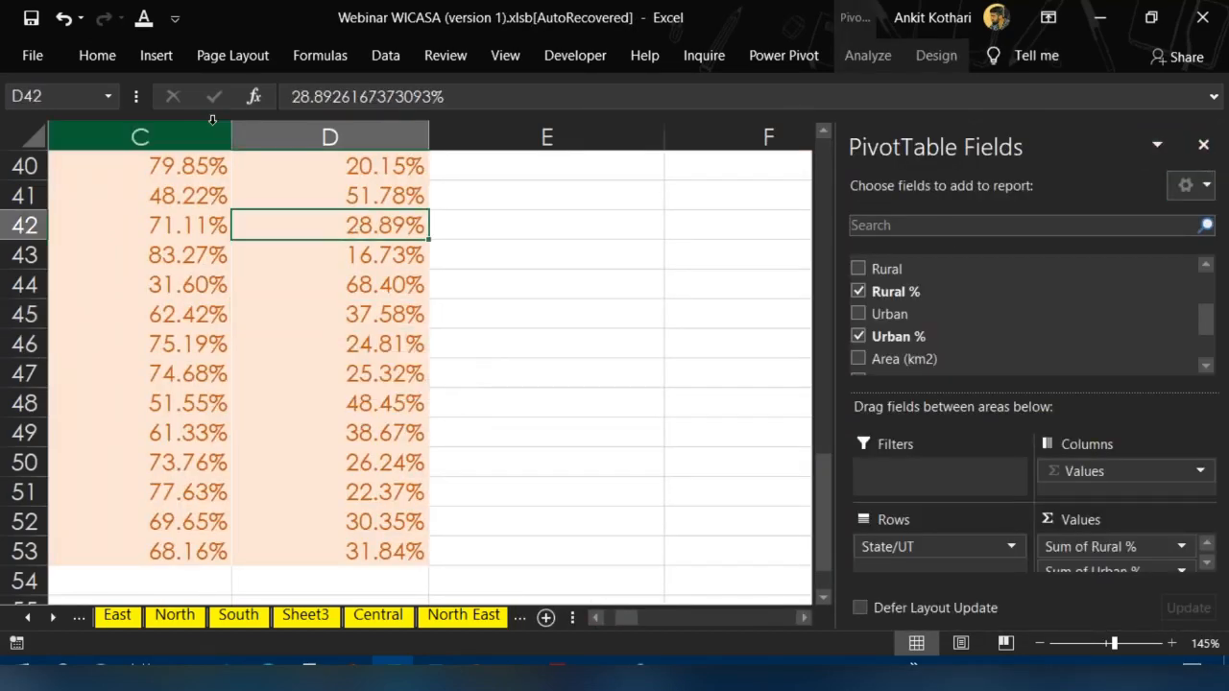
left_click(156, 56)
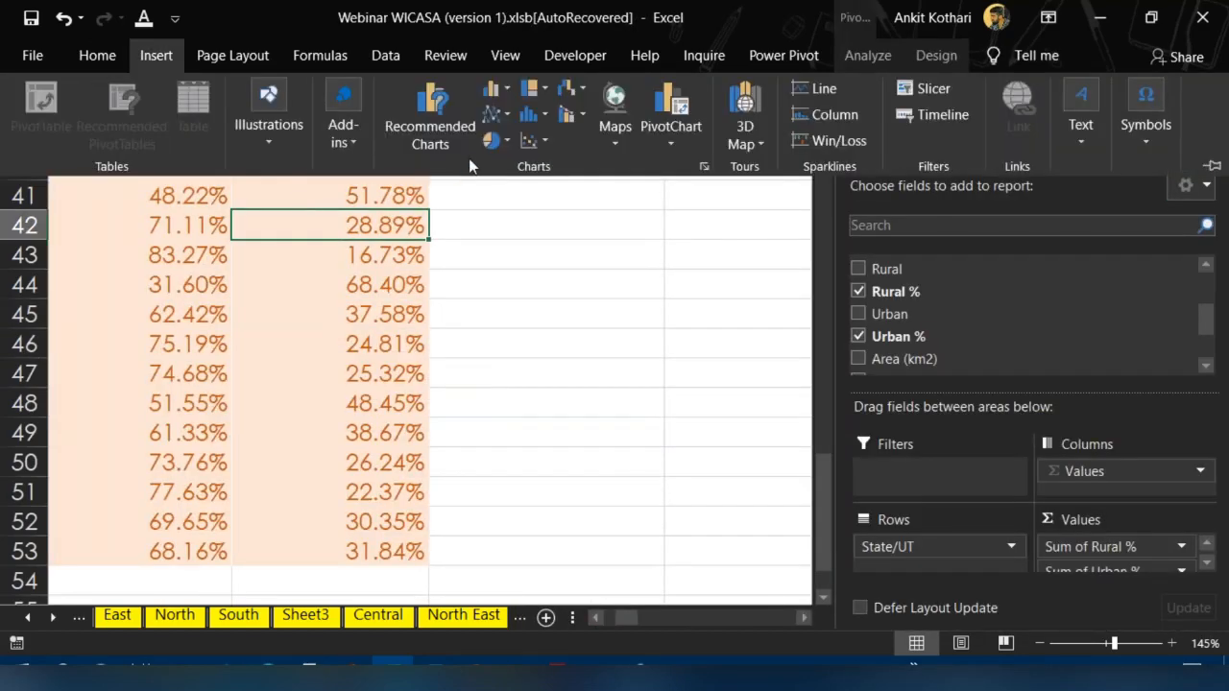
left_click(503, 92)
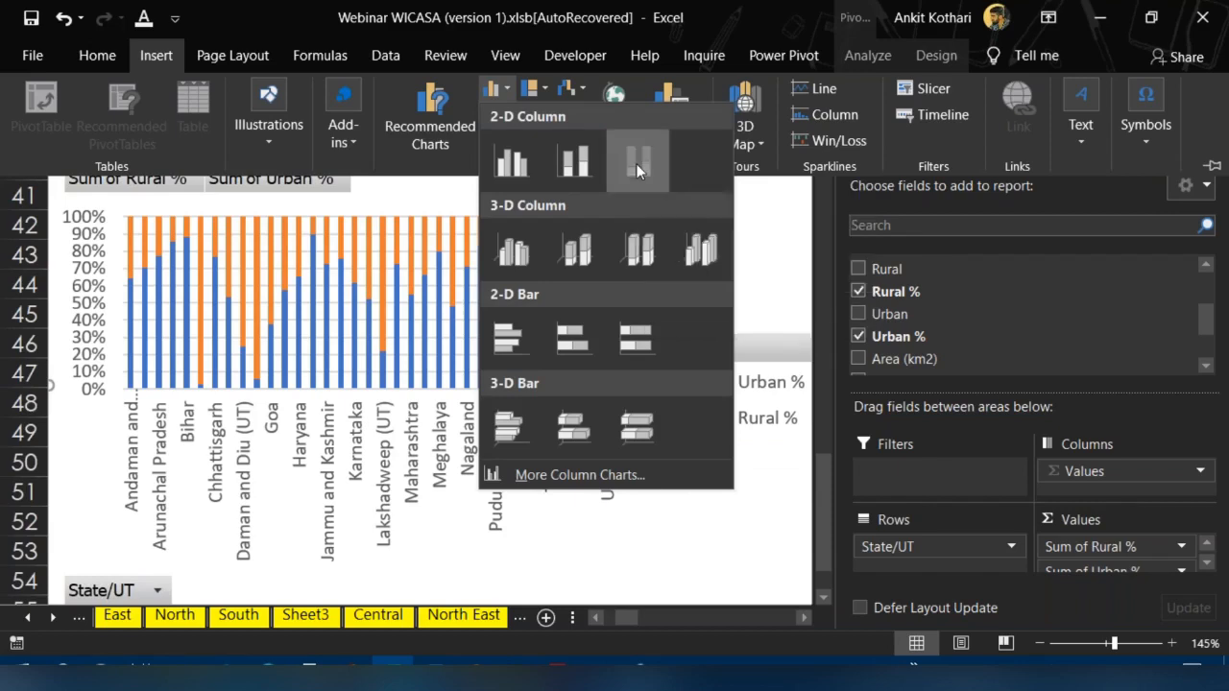
left_click(637, 165)
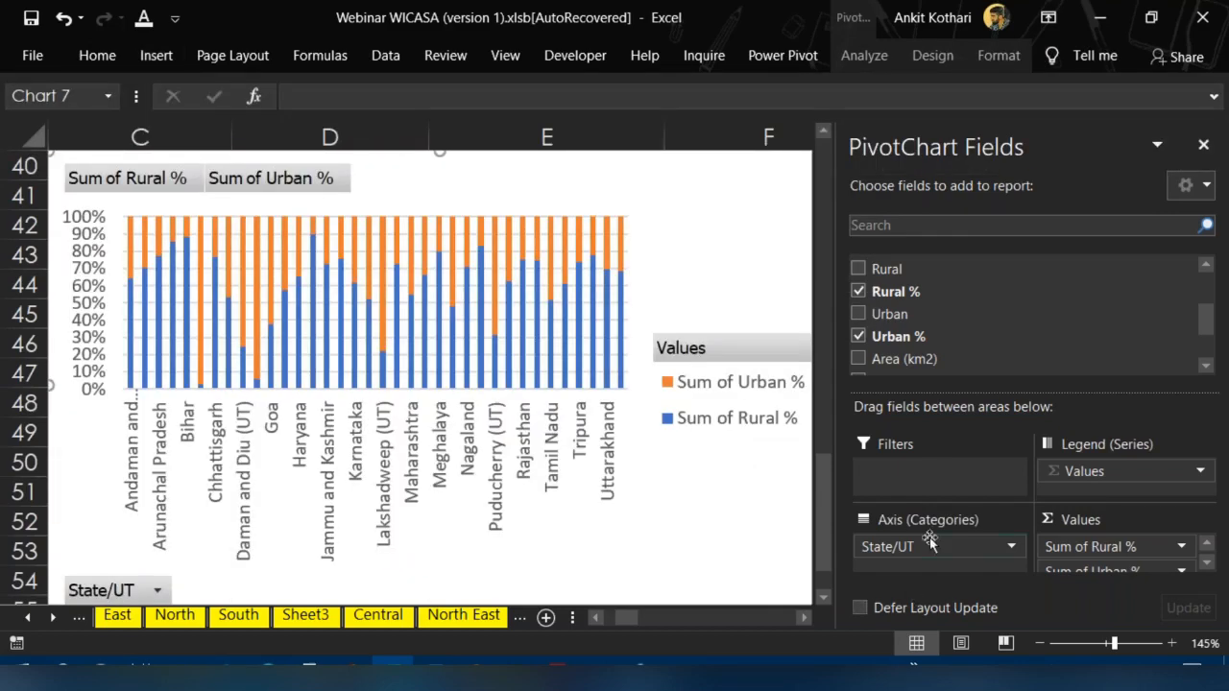
mouse_move(945, 554)
left_mouse_down()
mouse_move(1135, 471)
mouse_move(1037, 513)
mouse_move(972, 563)
mouse_move(941, 552)
left_mouse_up()
key("ctrl+z")
key("ctrl+z")
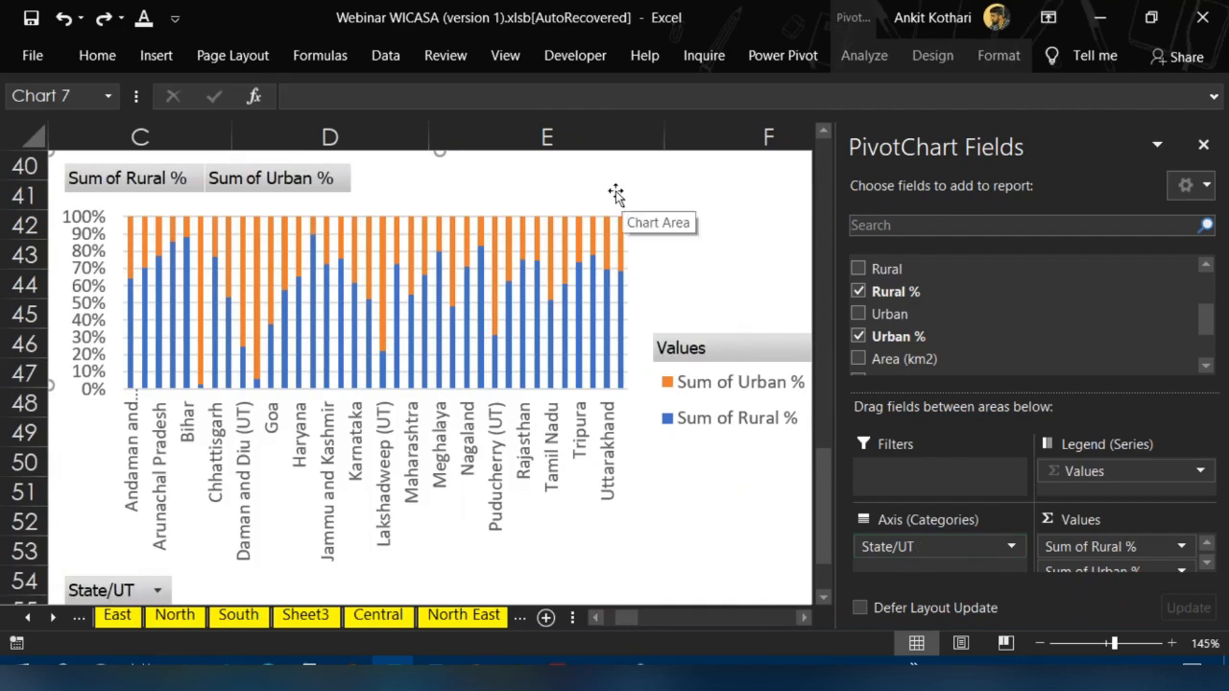
Cut the new Rural % and Urban % chart from the Pivots sheet and go to the DashBoard sheet
left_click(582, 252)
left_click(647, 520)
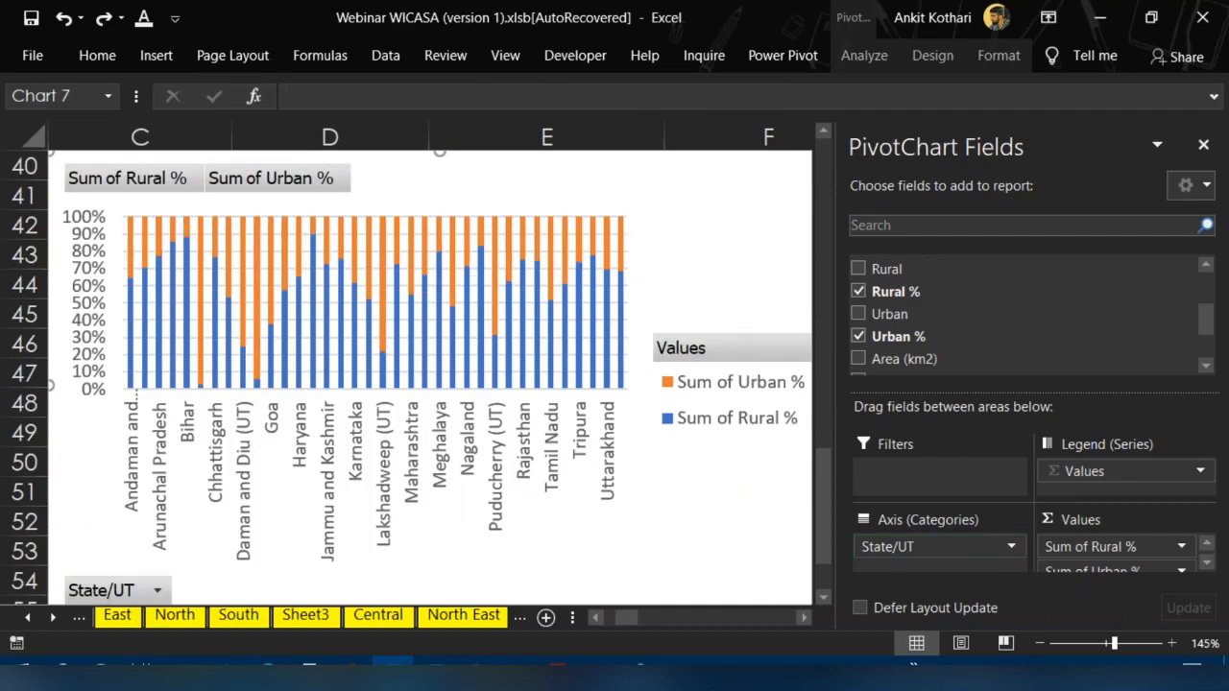
key("Delete")
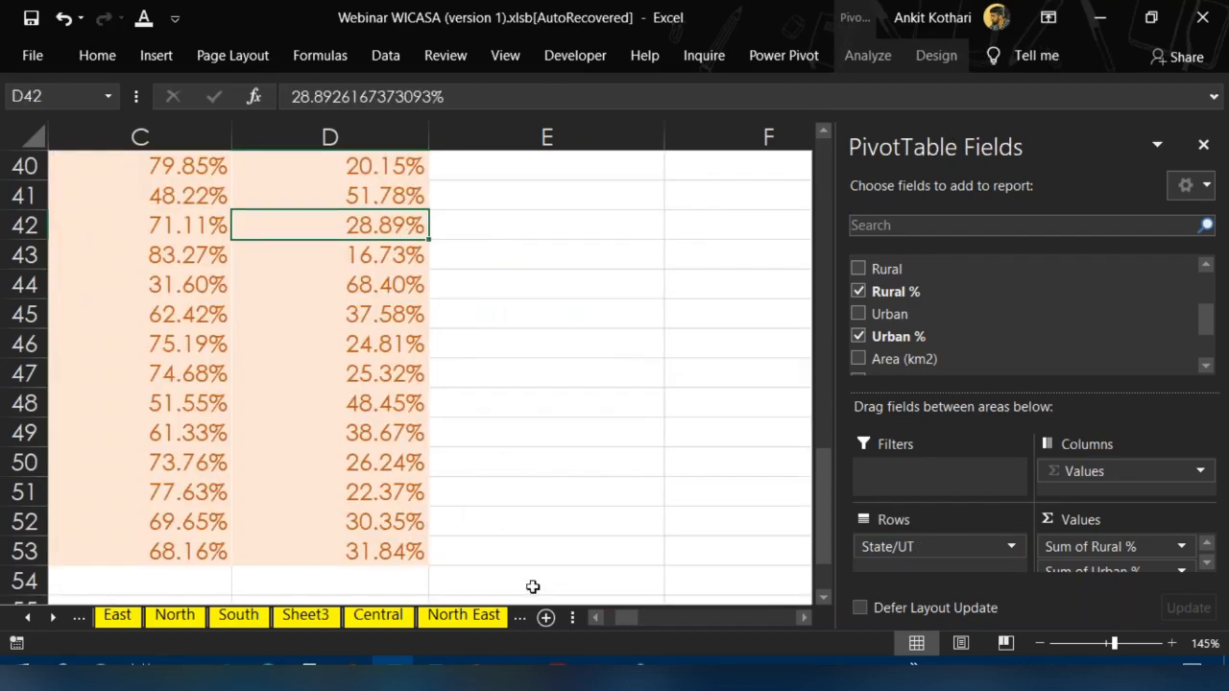
left_click(53, 617, "ctrl")
left_click(384, 614)
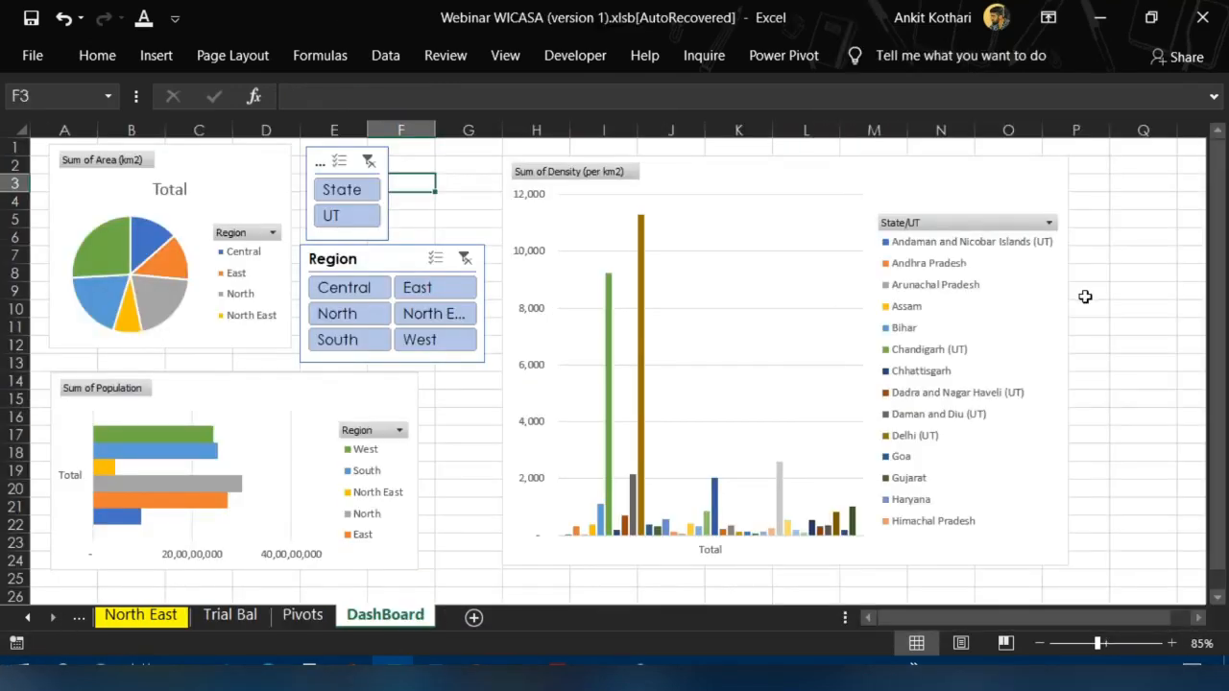
Close the density chart's field list and shorten the chart from its lower edge so it ends at about row 13
left_click(1125, 270)
key("Down")
key("Left")
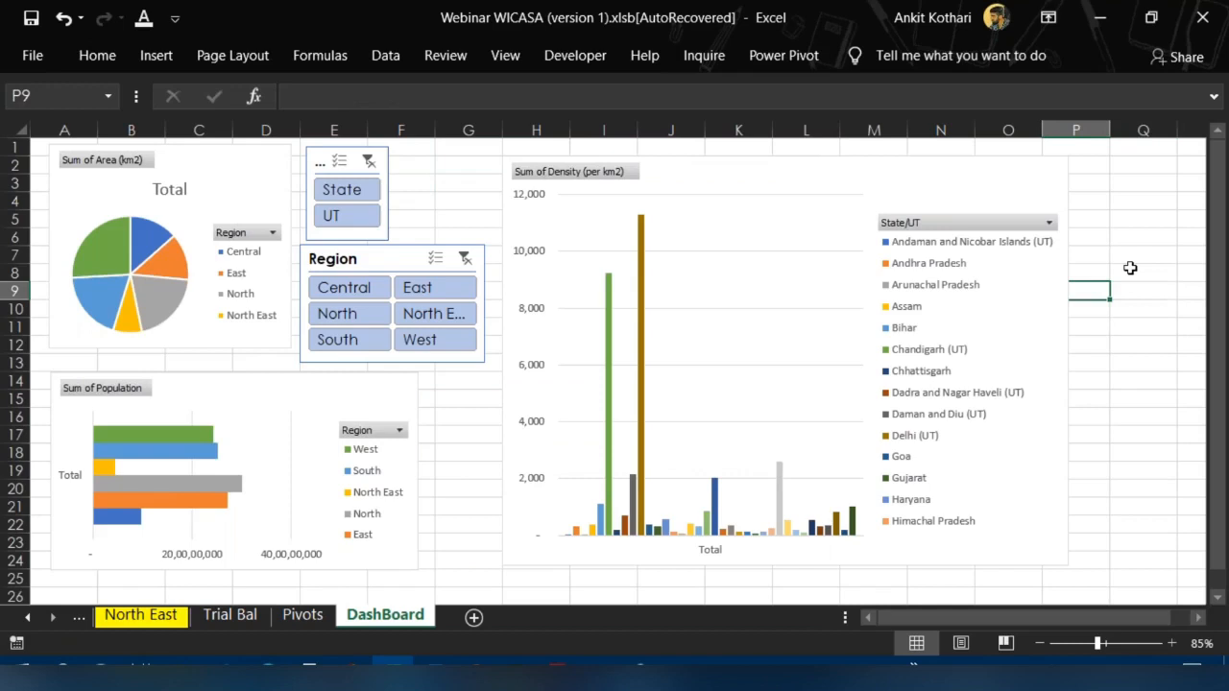
left_click(828, 198)
left_click(769, 171)
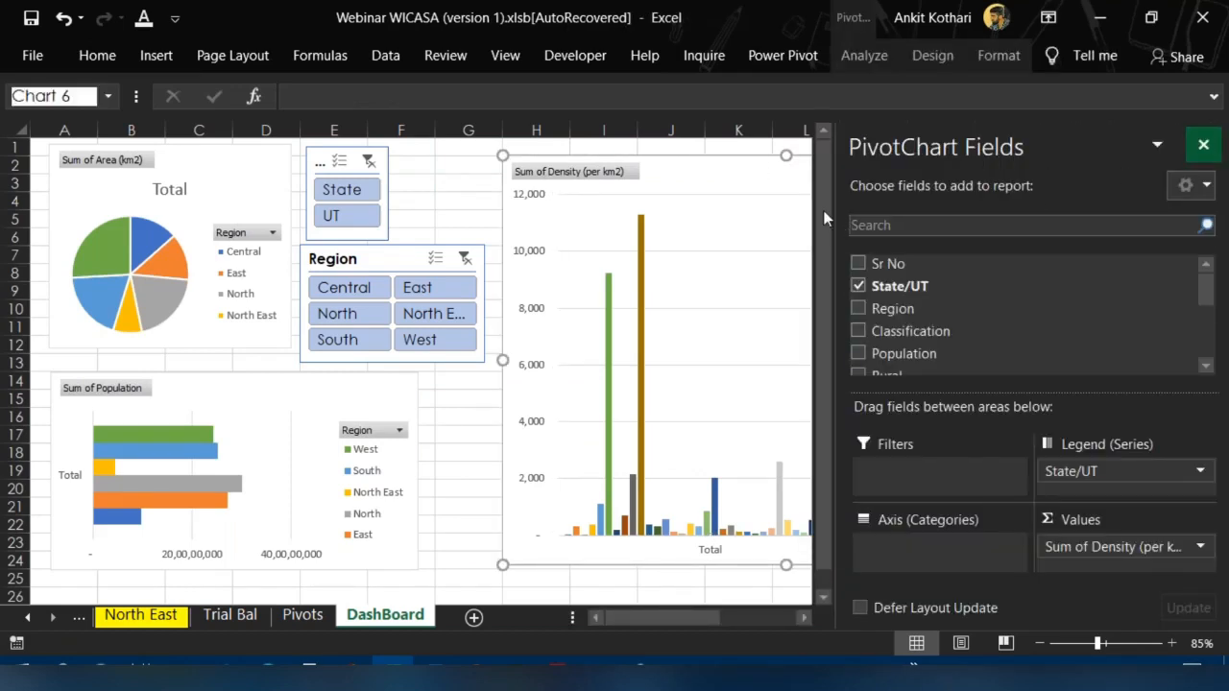
left_click(1203, 144)
left_click_drag(786, 565, 785, 368)
left_click(595, 446)
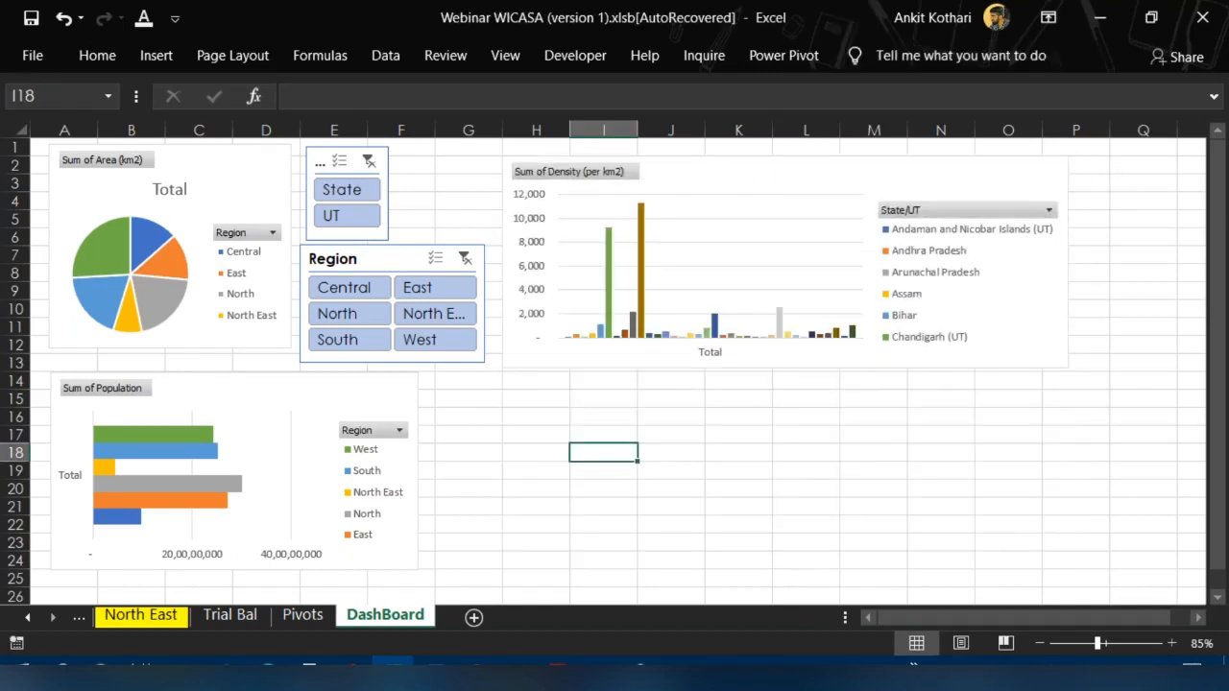
Paste the Rural % and Urban % chart at cell G14, below the density chart
key("Left")
key("Up")
key("Left")
key("Up")
key("Up")
key("Up")
key("ctrl+v")
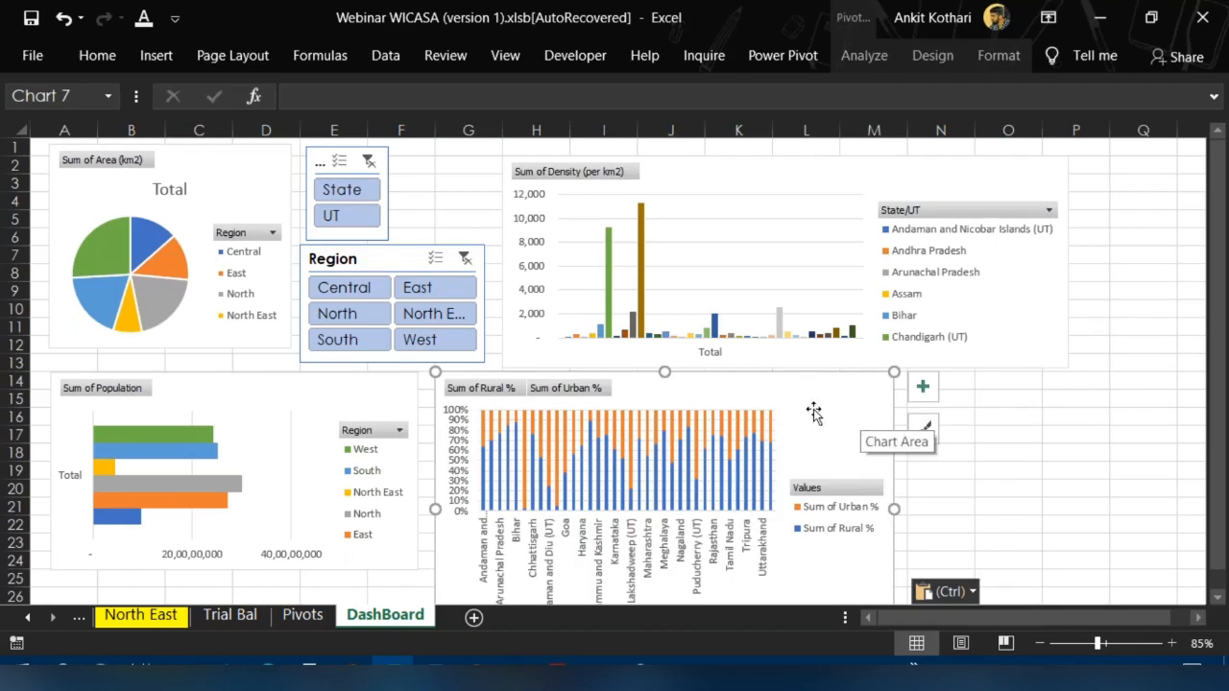
Shorten the pasted chart to end at about row 24 and widen it to align with the density chart's right edge
scroll(812, 412, "down", 1)
left_click_drag(663, 593, 663, 518)
left_click_drag(894, 415, 1067, 410)
scroll(1056, 412, "up", 1)
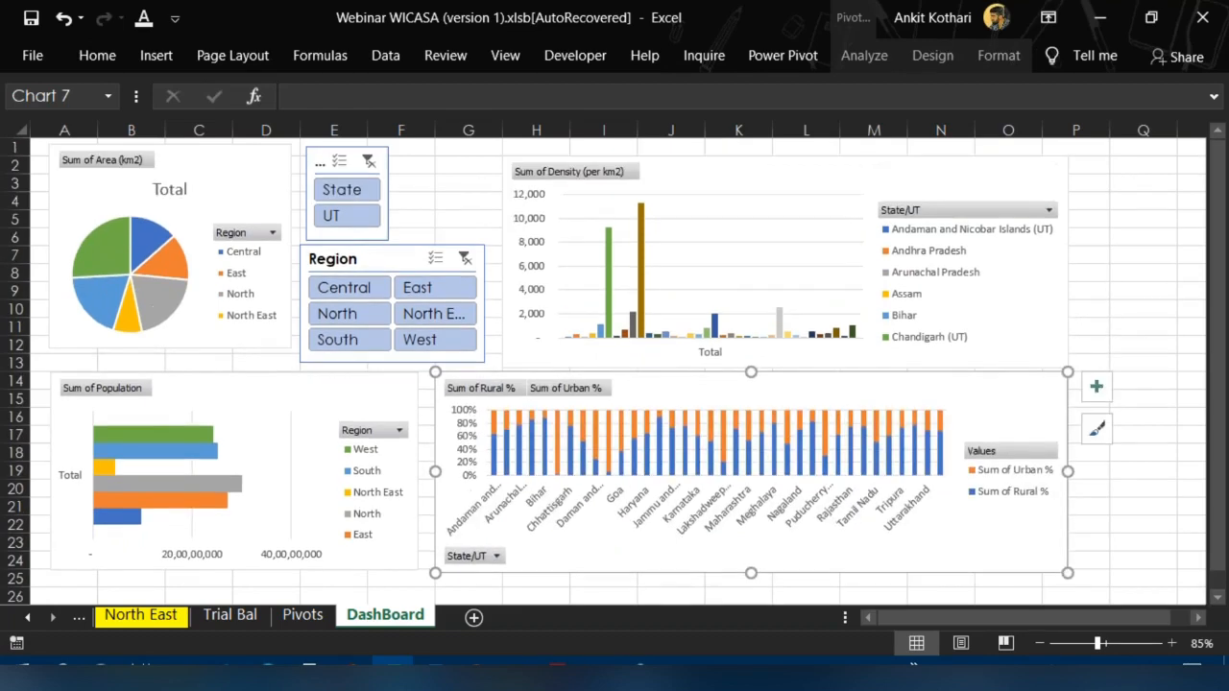
Exclude North and West in the Region slicer, keeping Central, East, North East and South selected
left_click(334, 314, "ctrl")
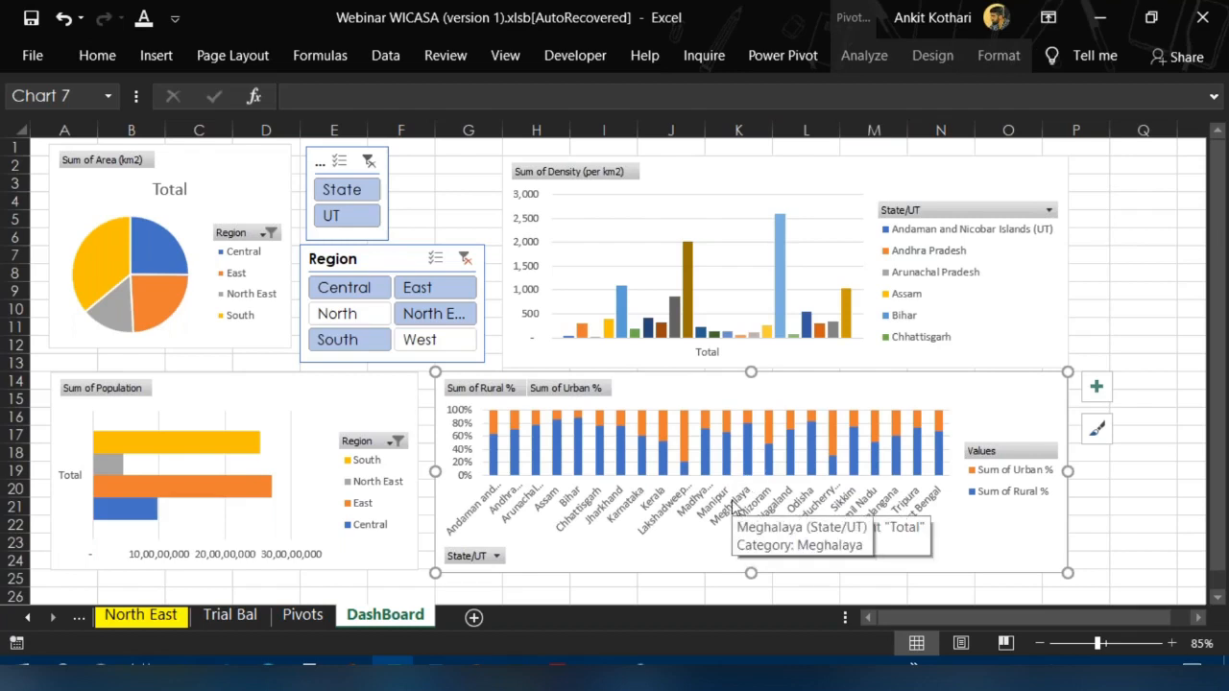
Try a dark-background chart style on the Rural % and Urban % chart, undo it and deselect the chart
left_click(917, 56)
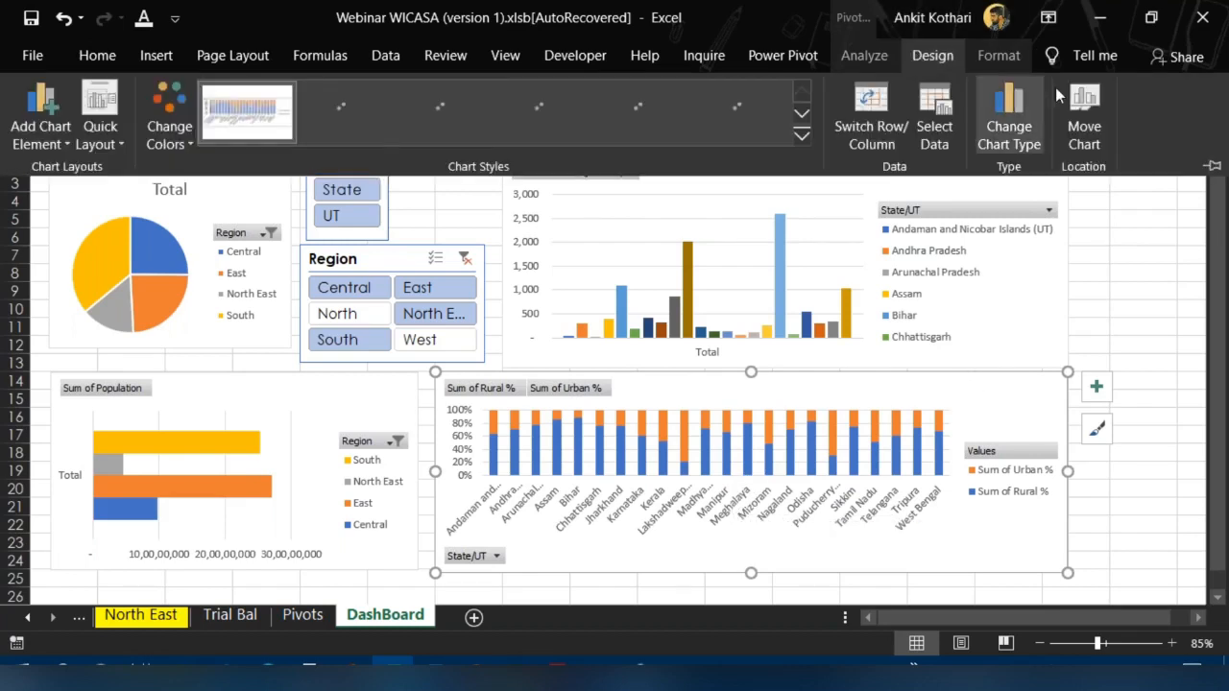
left_click(799, 137)
left_click(352, 163)
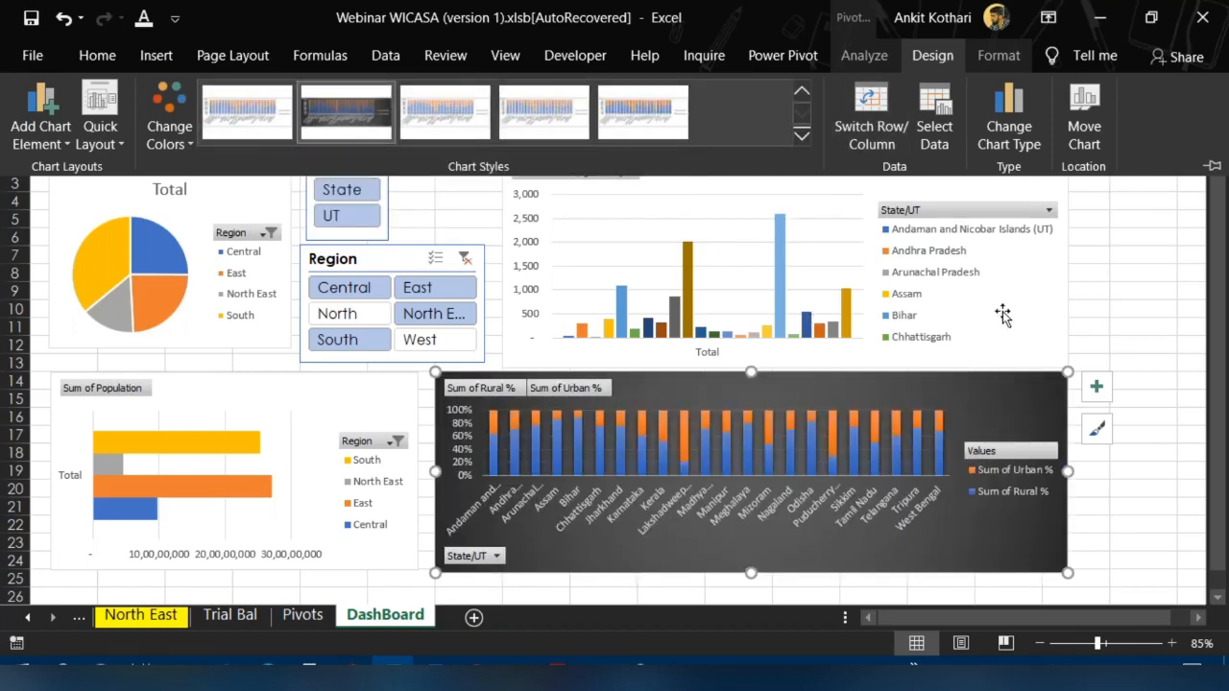
key("ctrl+z")
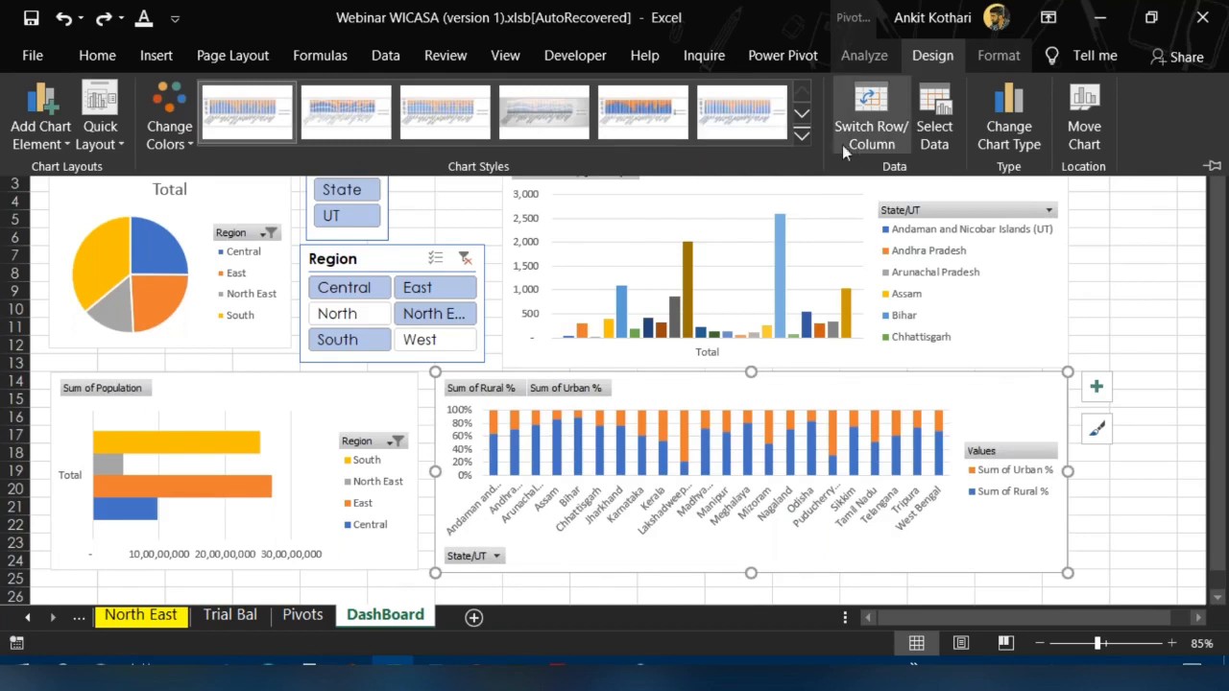
key("ctrl+F1")
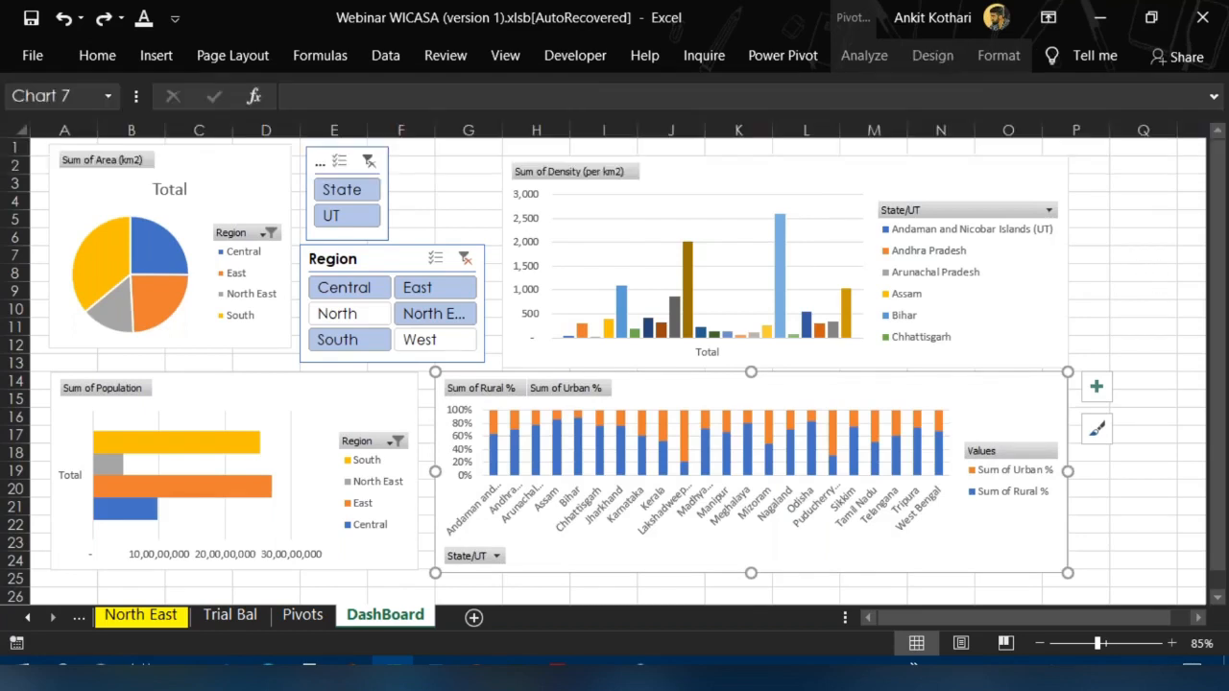
left_click(1129, 309)
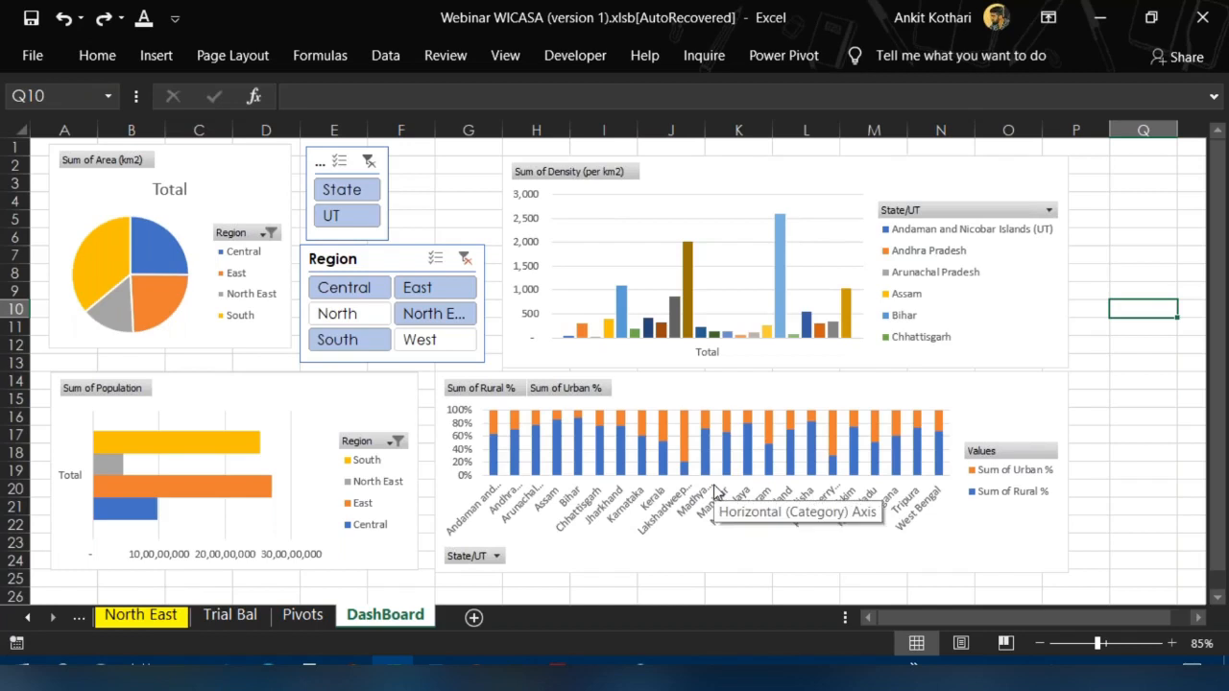